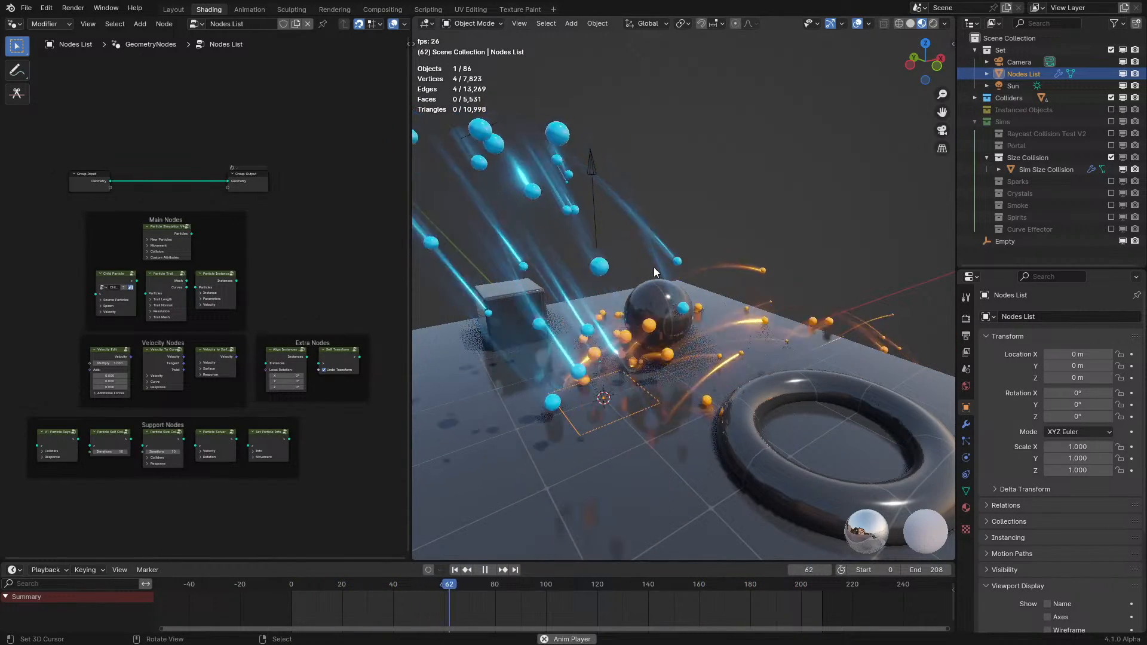
- Hide the Size Collision collection, show the Smoke collection instead and play its simulation from the first frame
middle_click_drag(662, 251, 669, 282)
key("space")
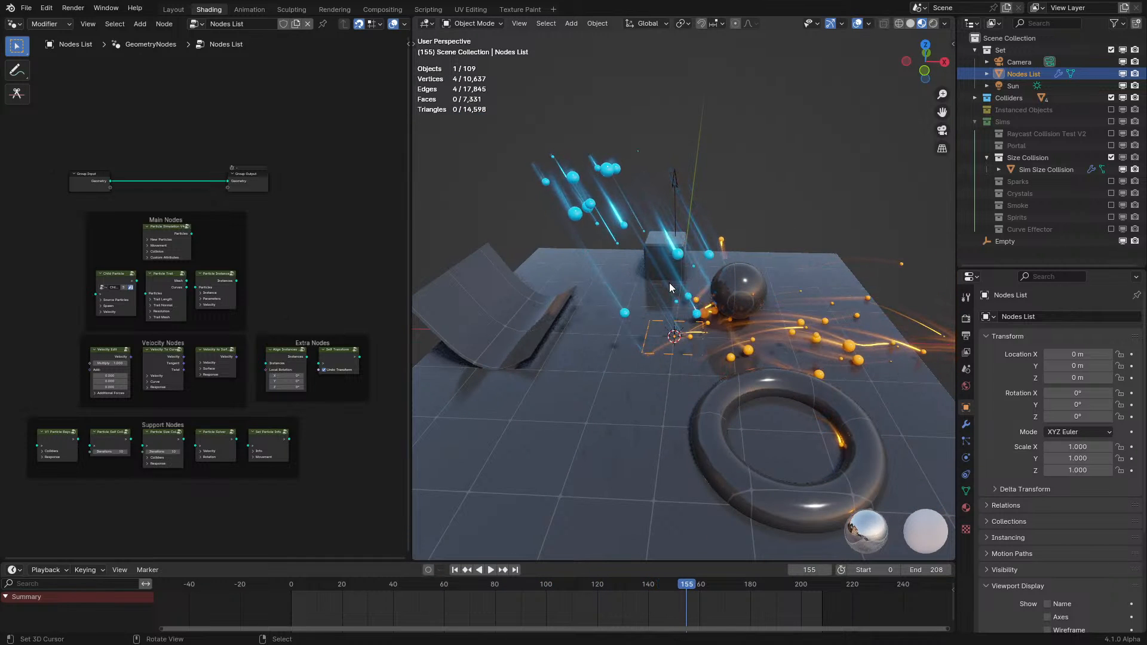
left_click(1110, 157)
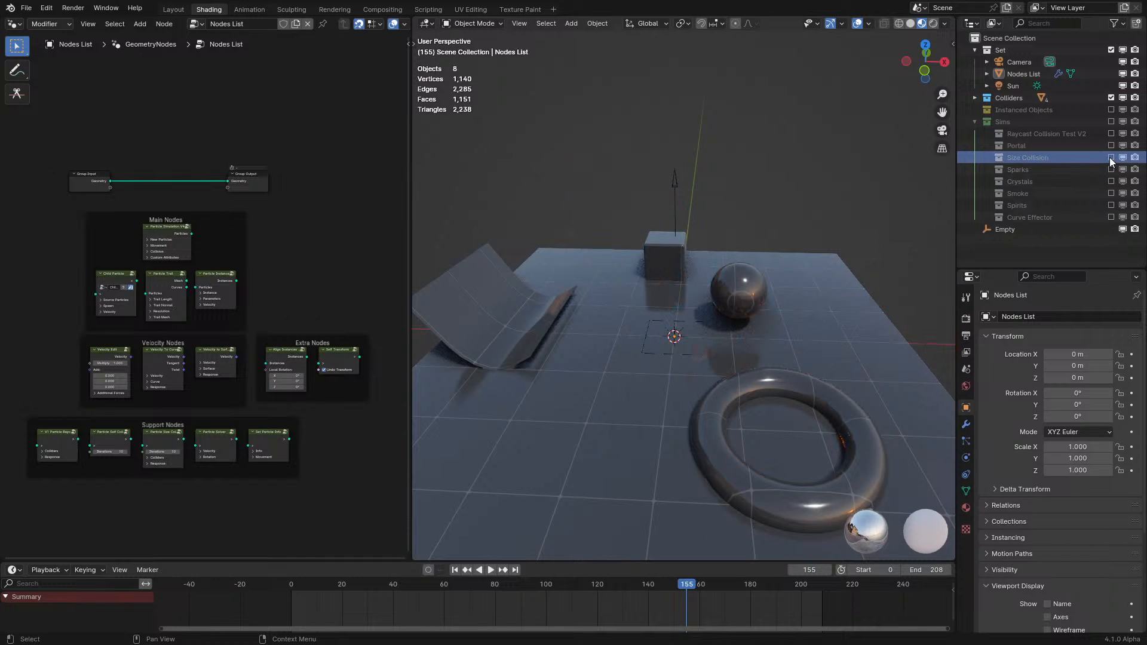
left_click(1110, 193)
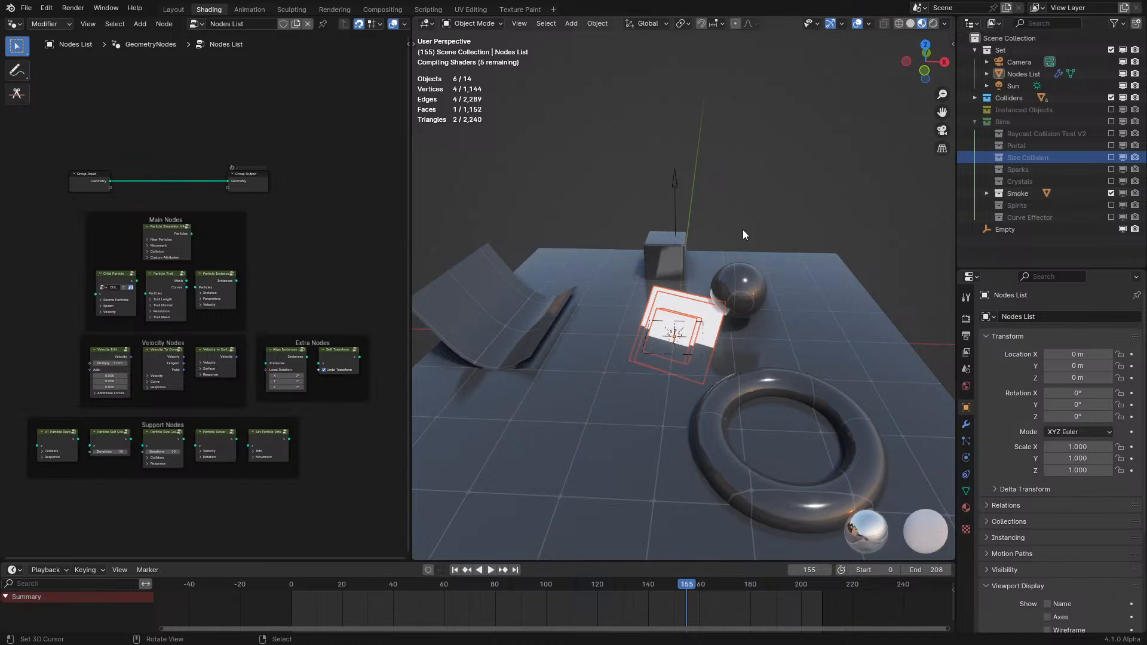
key("shift+Left")
key("space")
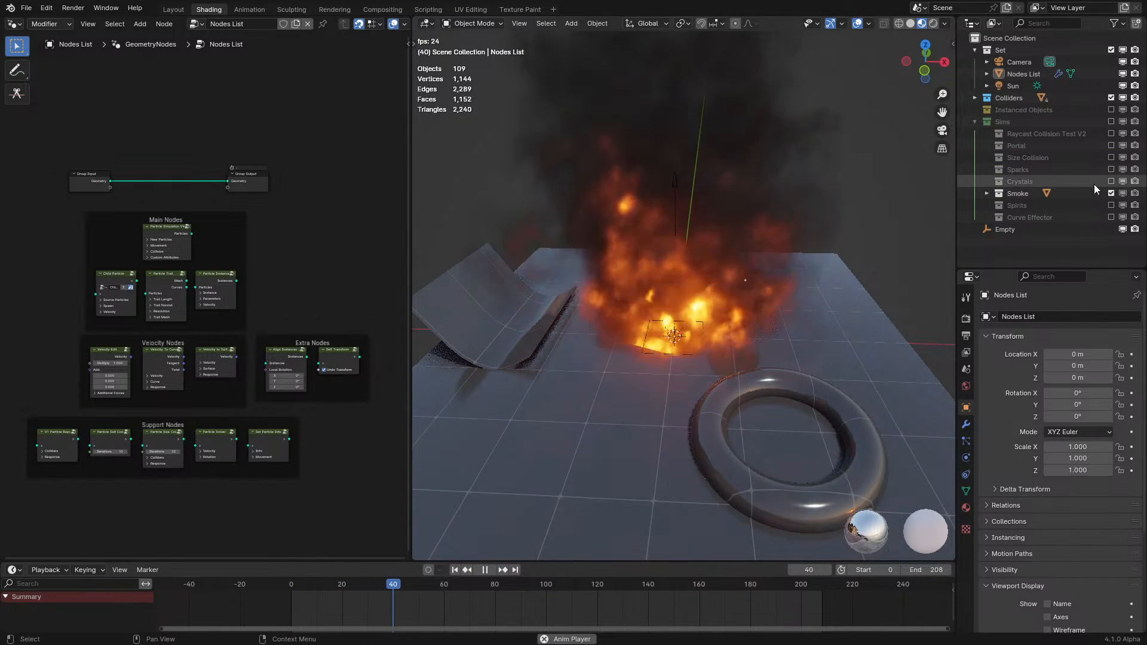
- Swap the visible Smoke collection for Spirits and play its simulation, viewed from a different angle
left_click(1110, 193)
left_click(1111, 205)
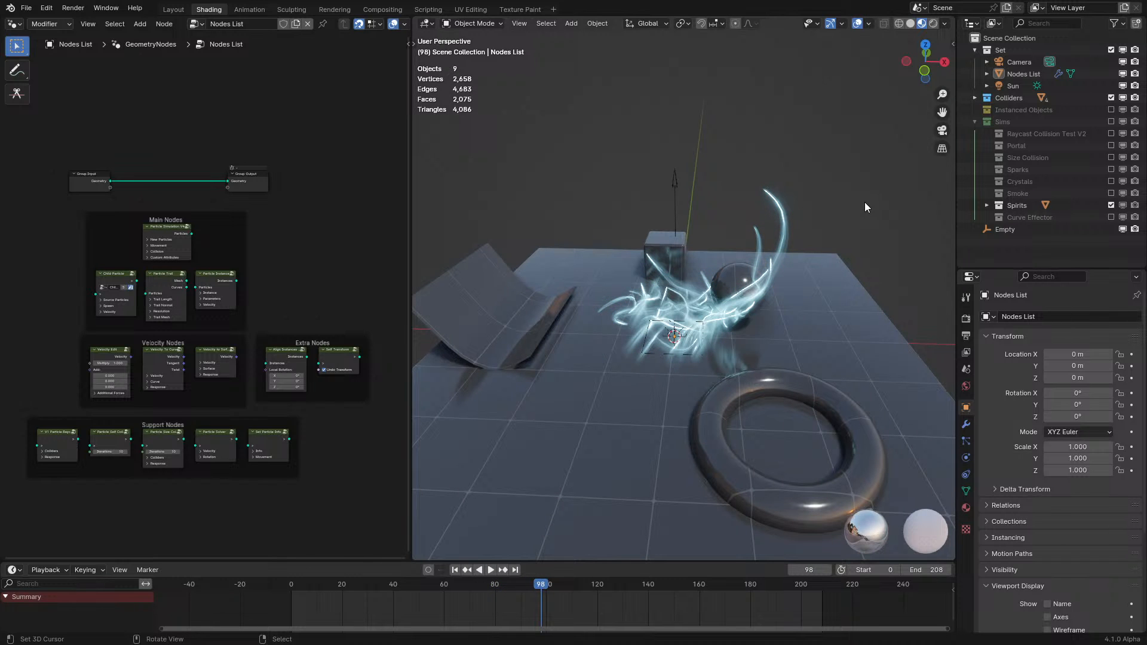
key("space")
middle_click_drag(863, 201, 704, 331)
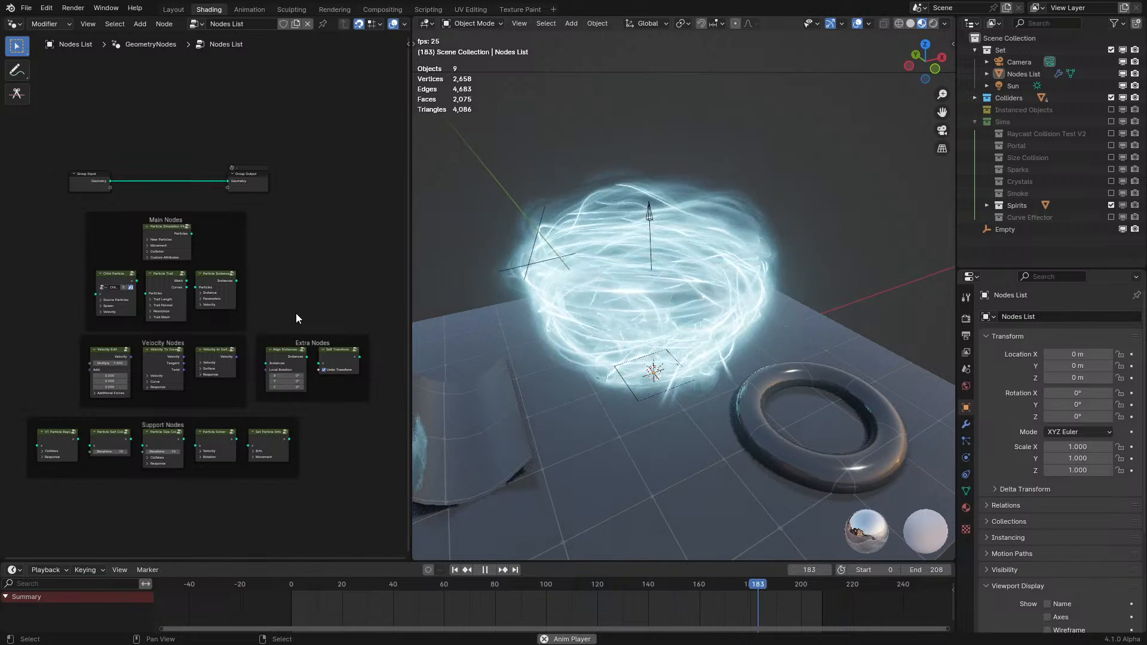
- Add a Menu Switch node in the empty area above the Extra Nodes frame
scroll(294, 313, "up", 3)
middle_click_drag(292, 313, 122, 373)
key("shift+a")
left_click(228, 285)
type("menue")
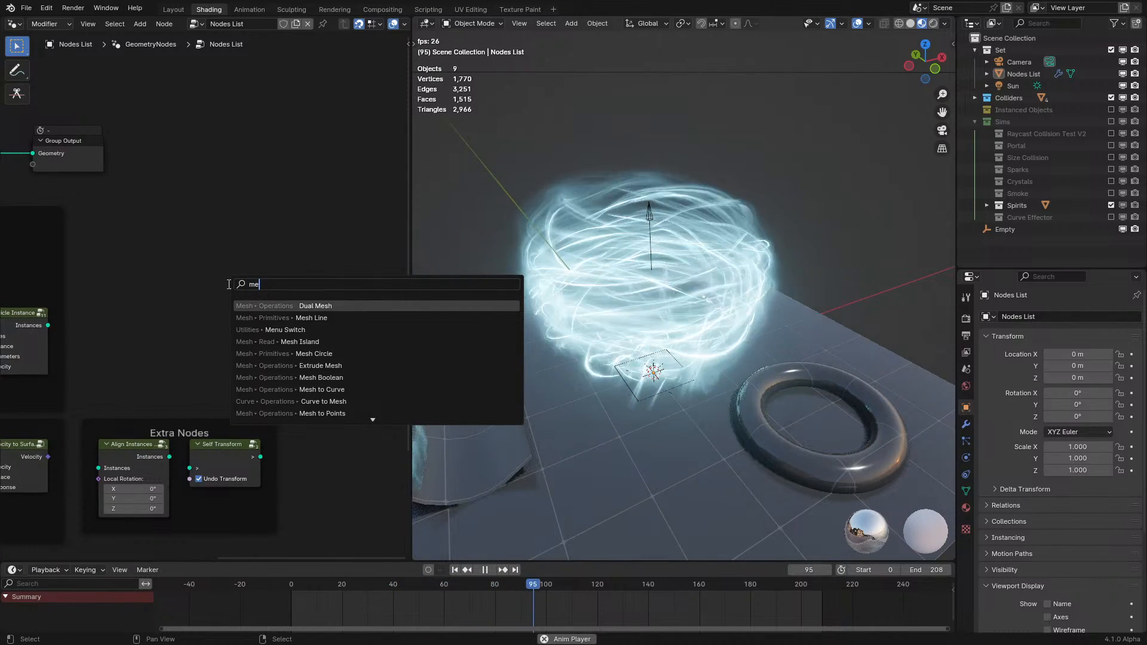
key("Return")
key("shift+a")
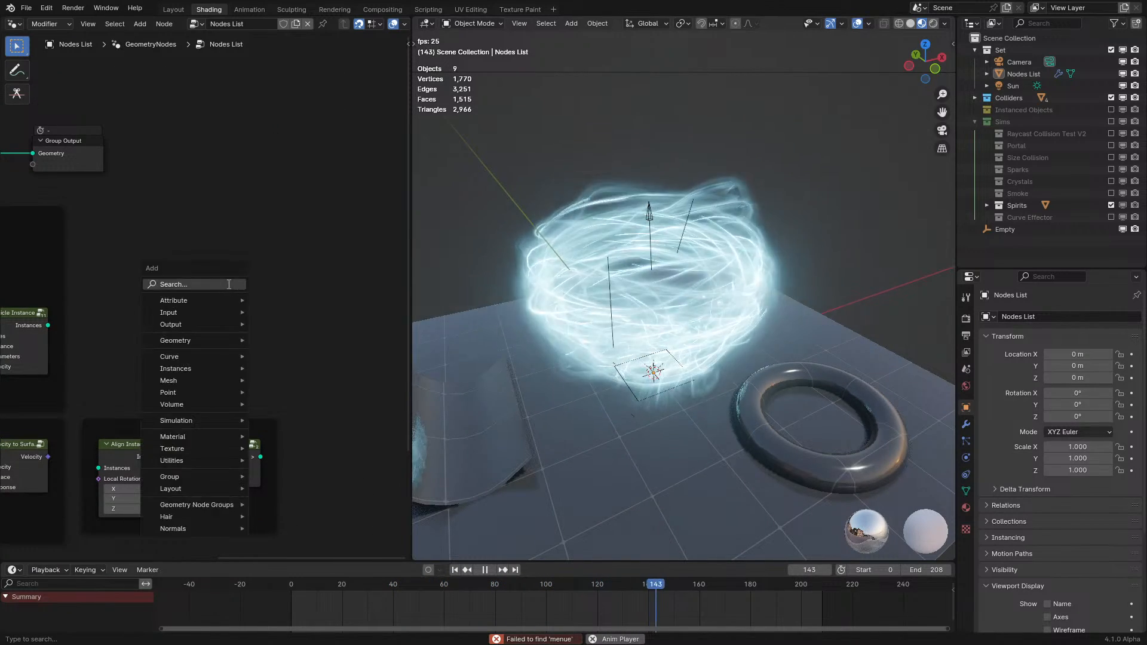
left_click(228, 284)
type("menu")
key("Return")
left_click(228, 284)
scroll(246, 337, "up", 4)
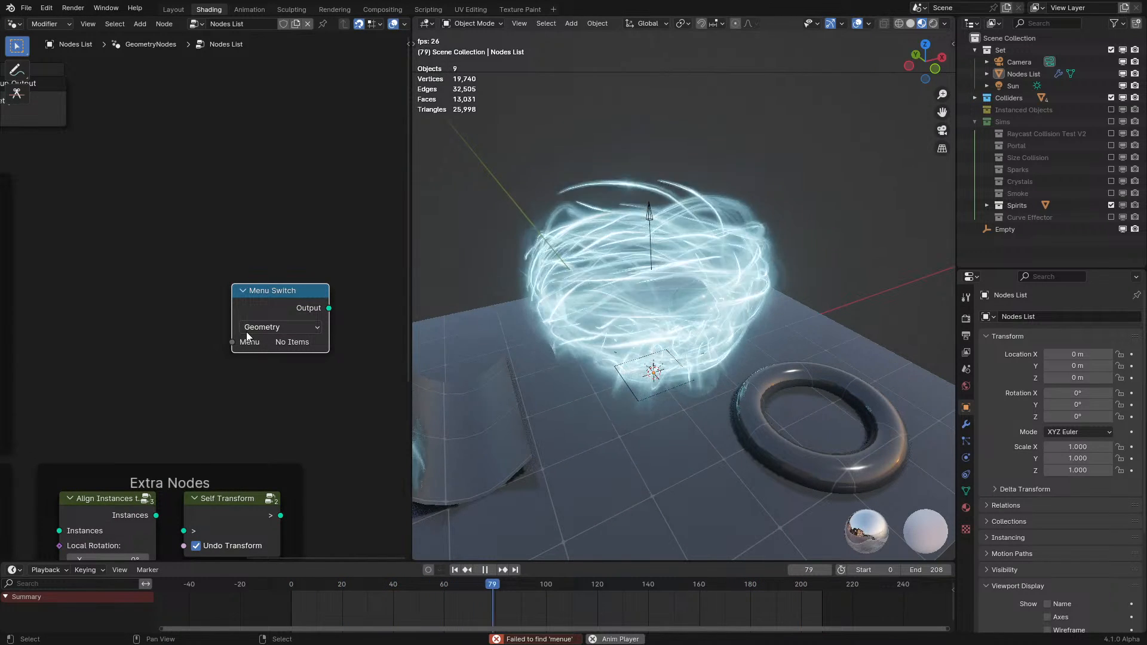
- Delete the Menu Switch node and play the Spirits simulation back to the start of its loop
key("space")
key("Delete")
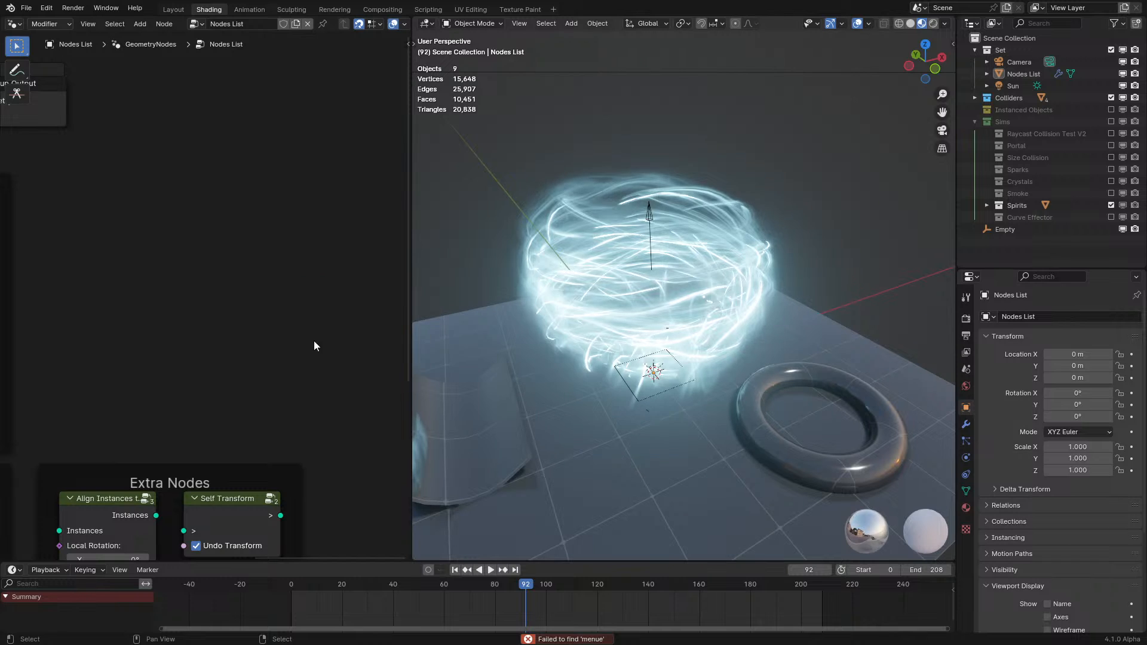
key("space")
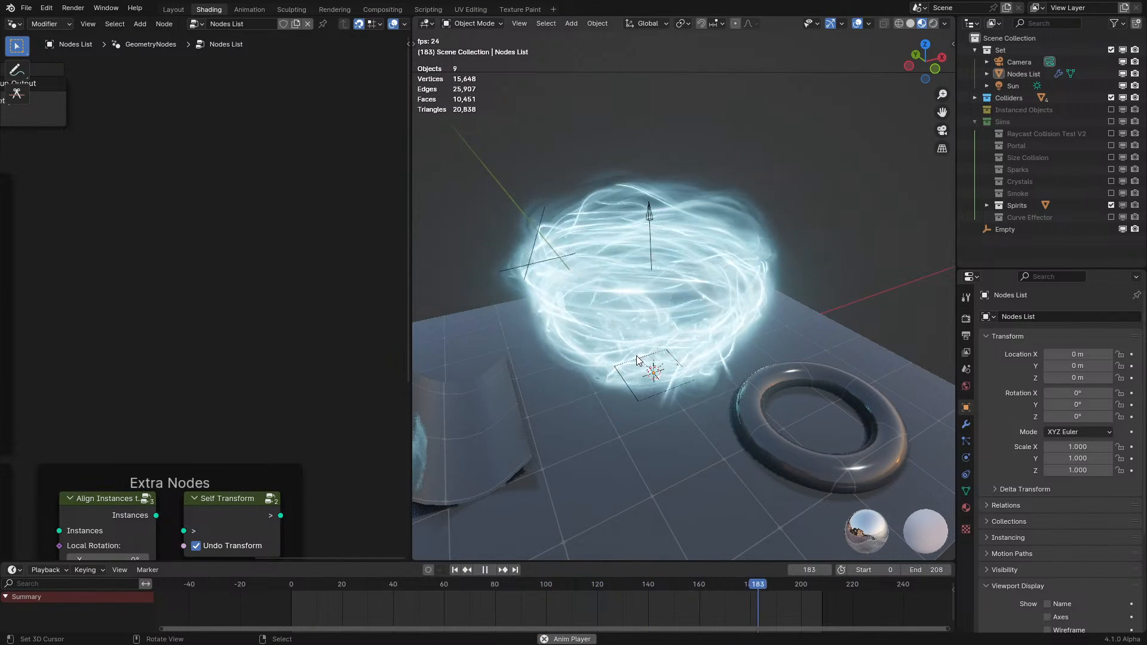
key("space")
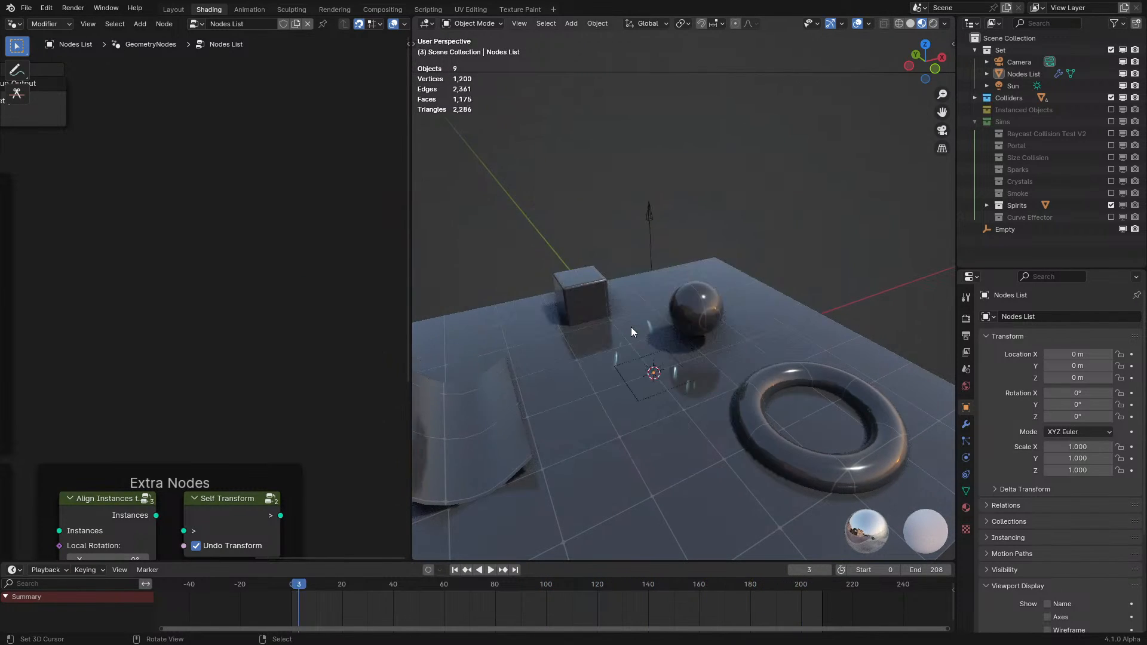
- Show the Size Collision collection instead of Spirits, select its simulation object and examine its full node tree
left_click(1111, 205)
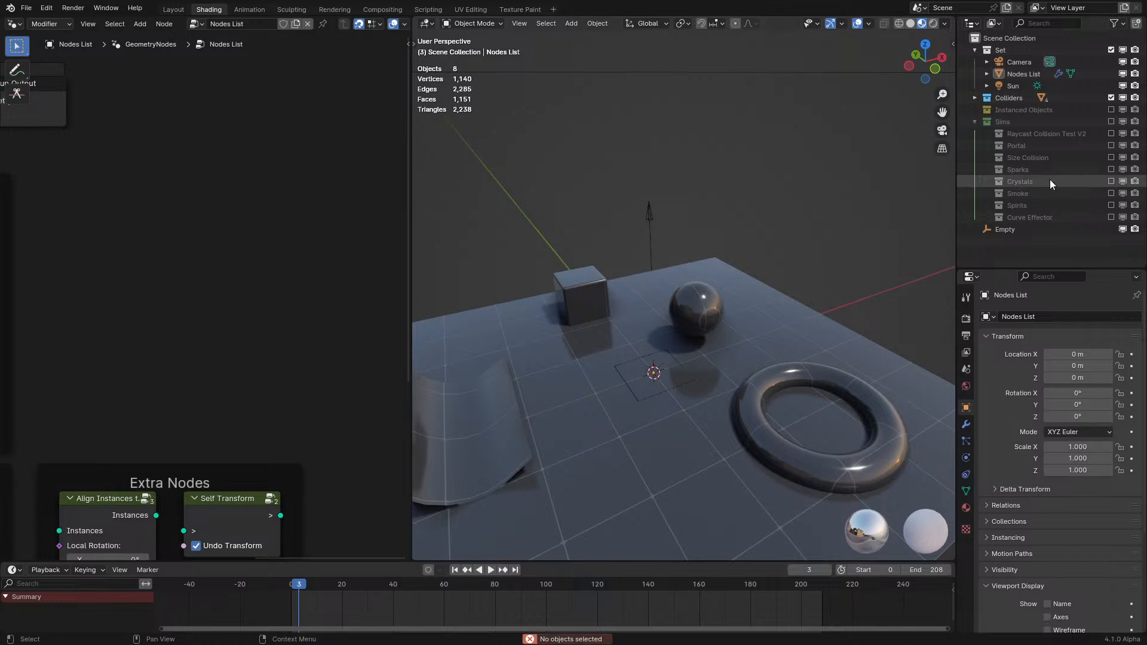
left_click(1110, 158)
left_click(604, 202)
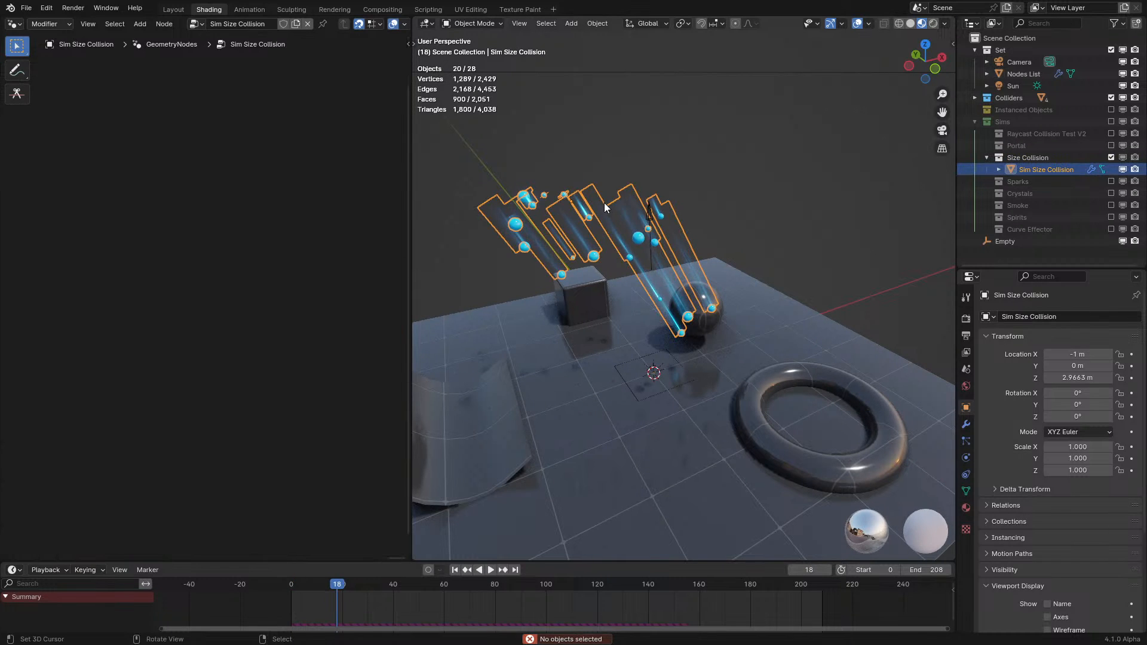
key("space")
key("Home")
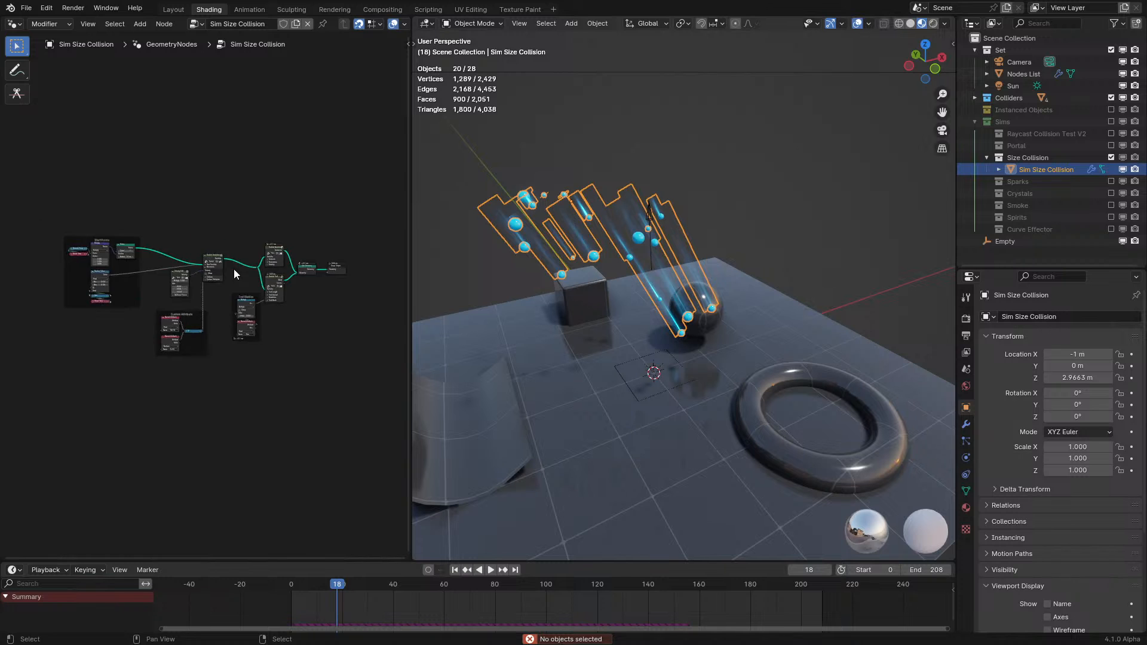
key("ctrl+space")
scroll(236, 292, "down", 1)
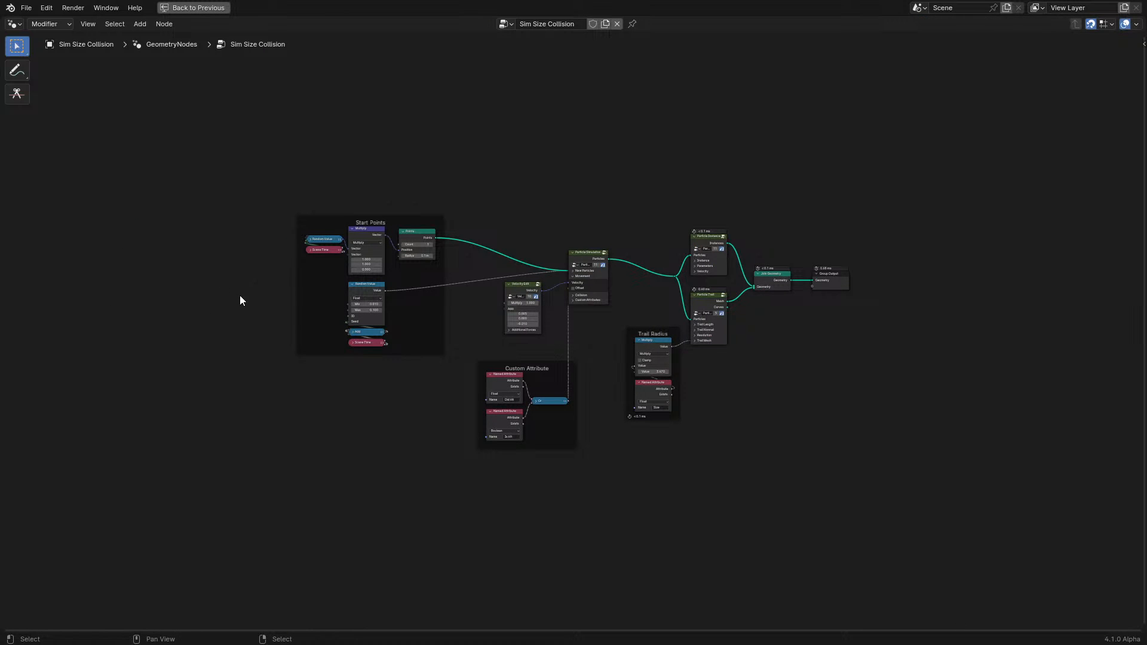
scroll(239, 295, "up", 3)
key("ctrl+space")
- Duplicate the Sim Size Collision object in place and move the copy to a new collection named Mesh
key("shift+d")
key("Escape")
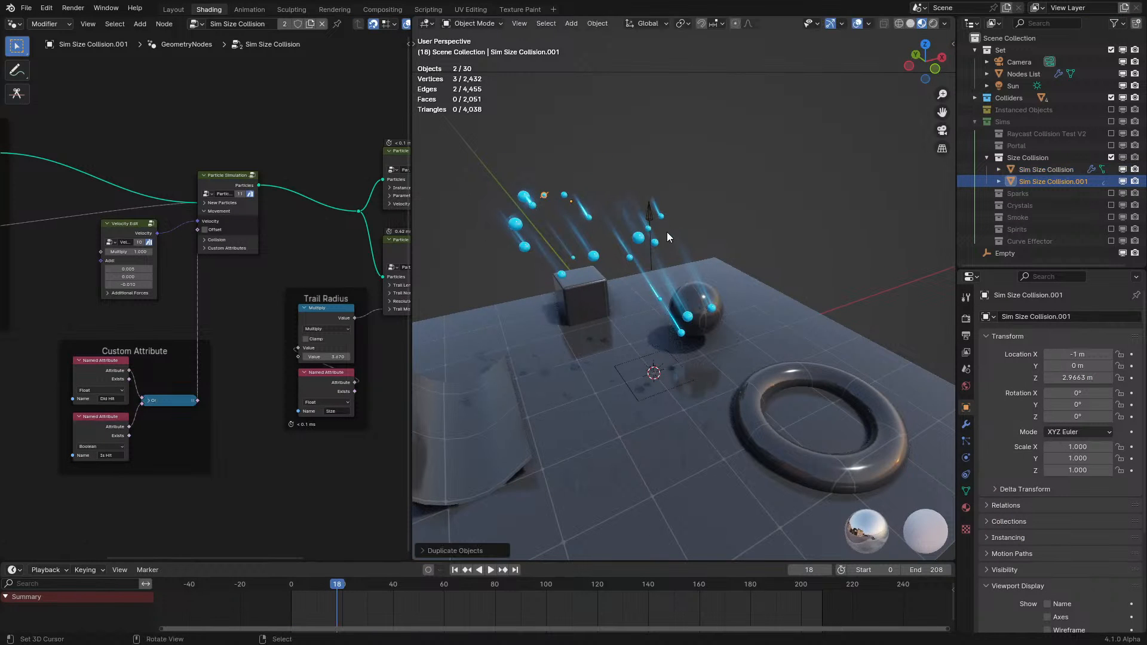
key("m")
left_click(670, 249)
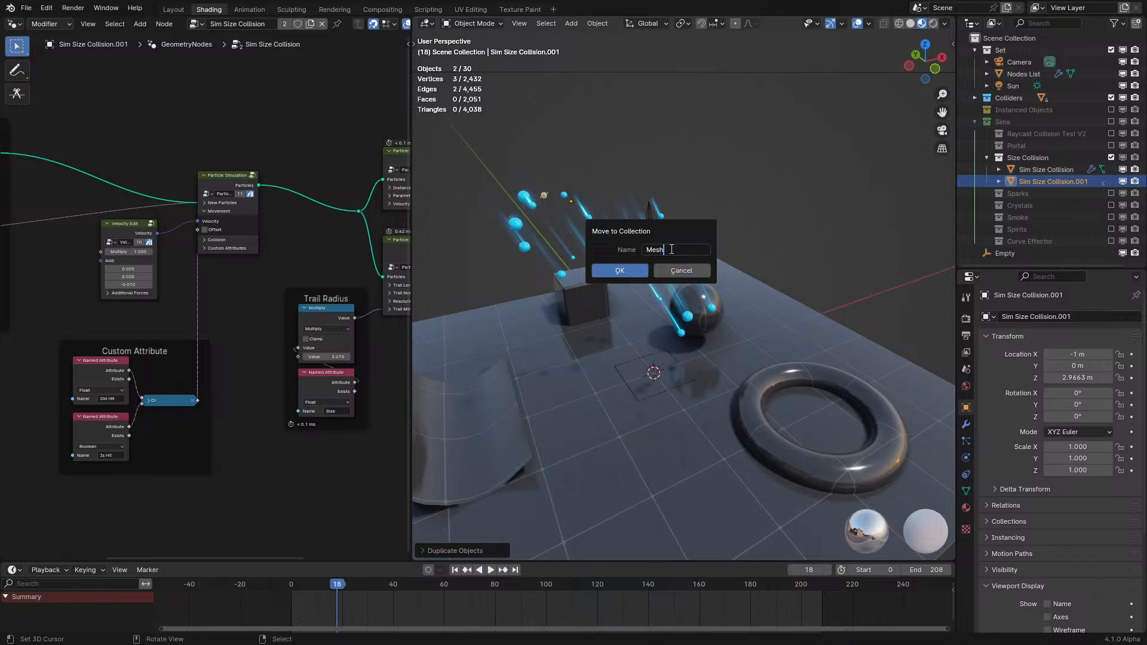
type("h")
left_click(624, 273)
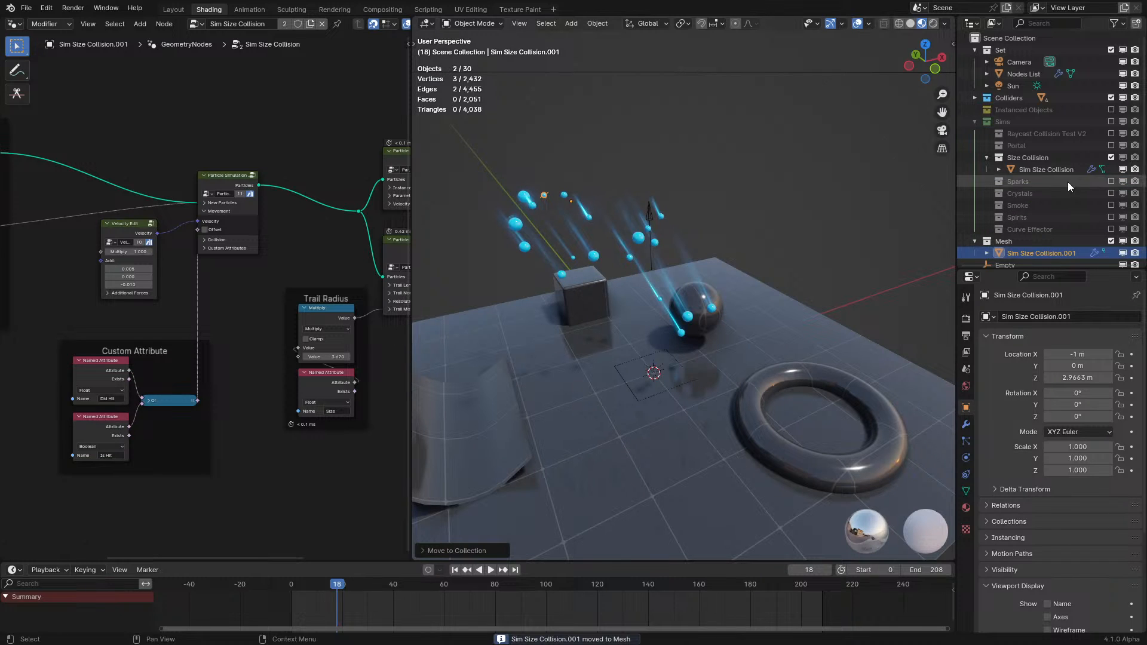
- Hide the Size Collision collection and make the duplicate's node tree a single-user copy
left_click(1111, 157)
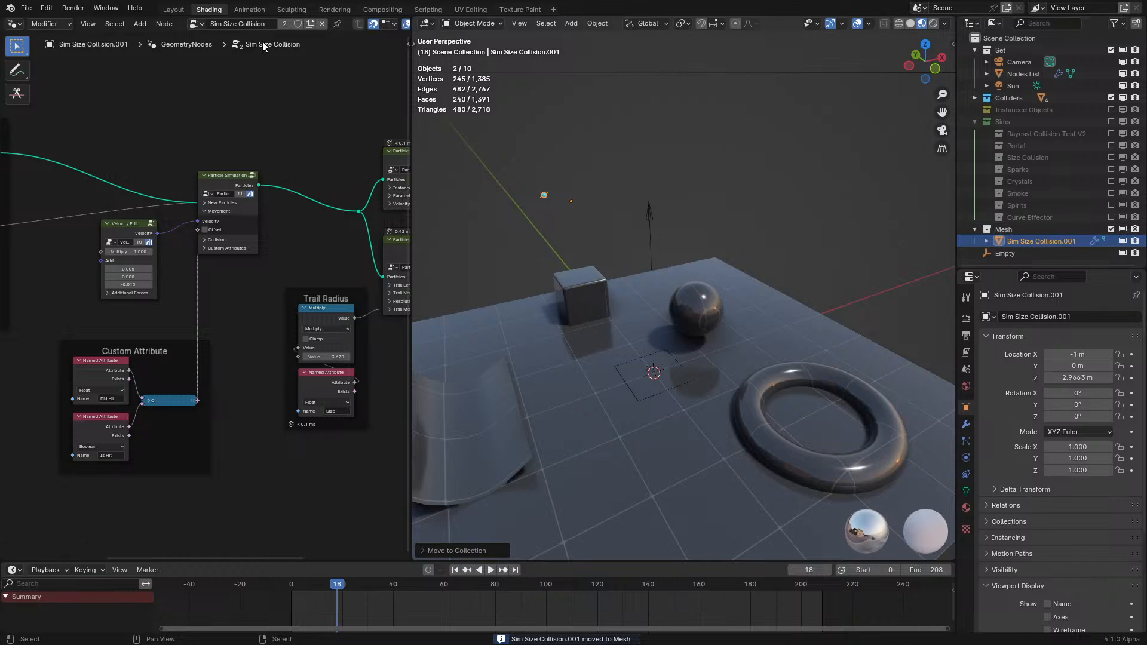
middle_click_drag(224, 175, 246, 175)
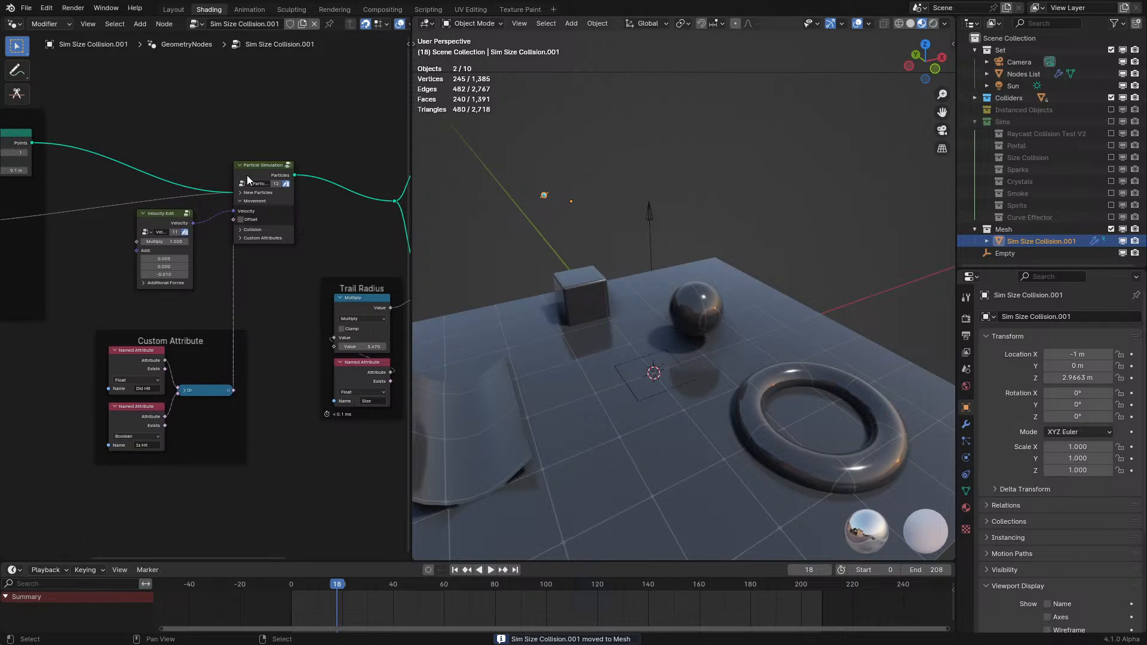
key("ctrl+space")
middle_click_drag(461, 198, 495, 262)
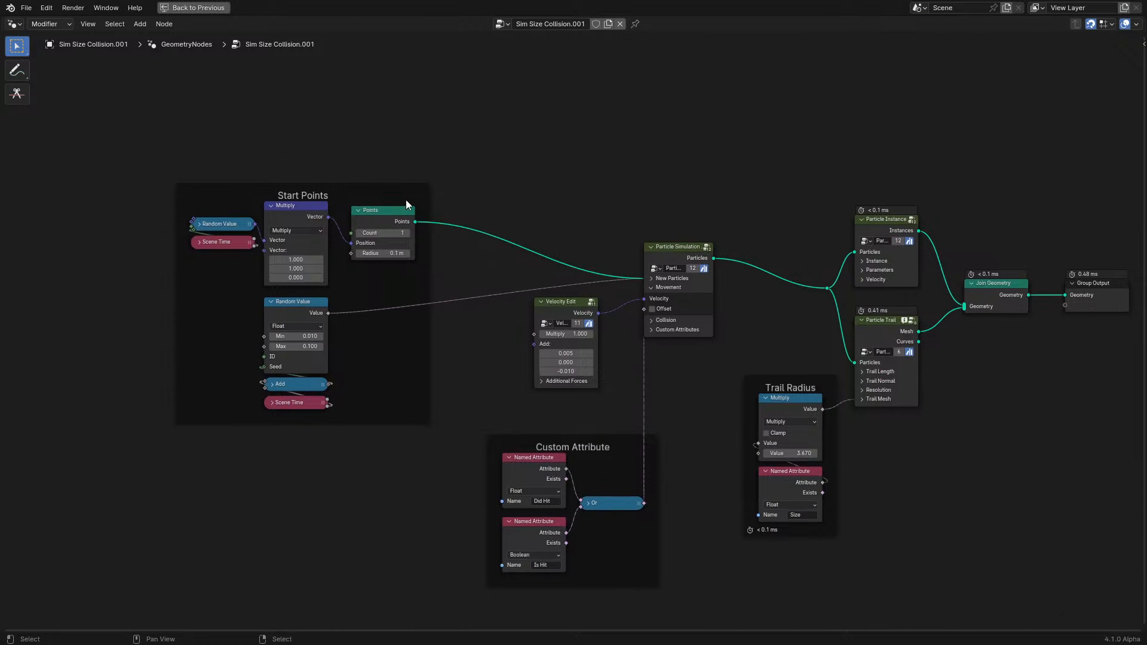
scroll(407, 202, "up", 1)
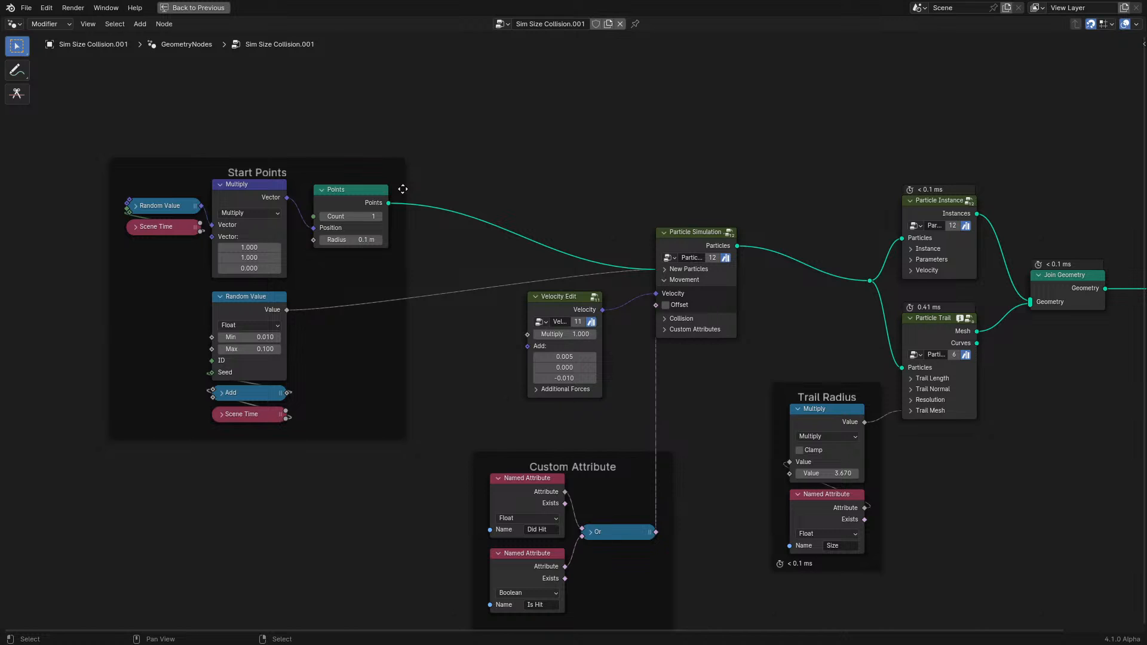
- Play the duplicated size collision simulation to check its particles and trails
key("ctrl+space")
key("space")
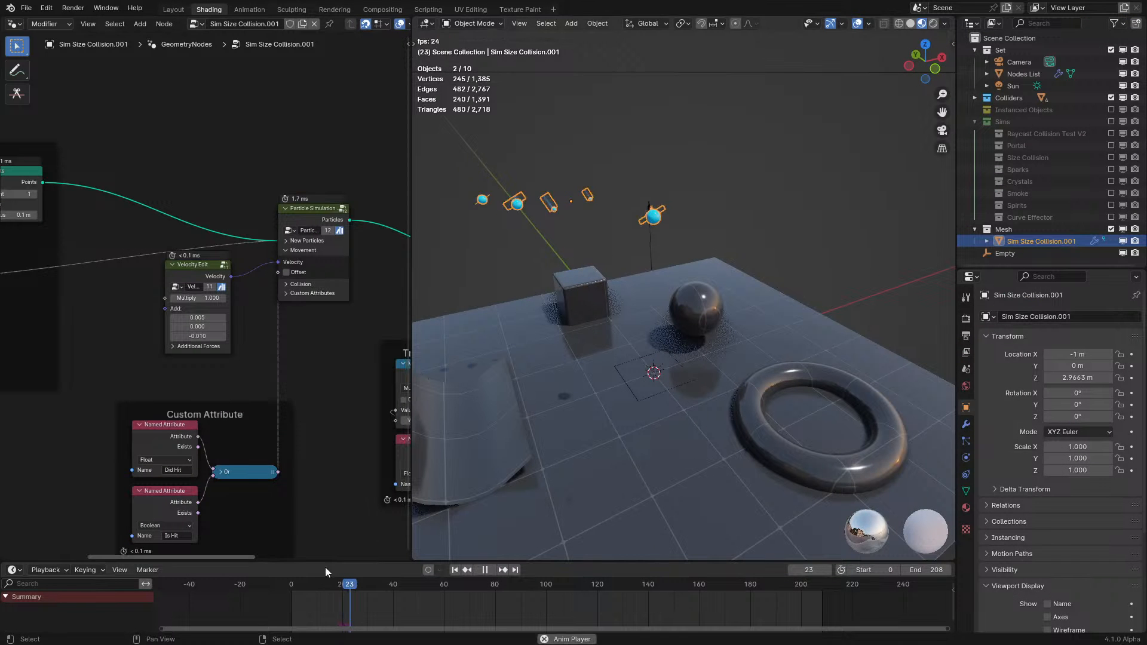
key("space")
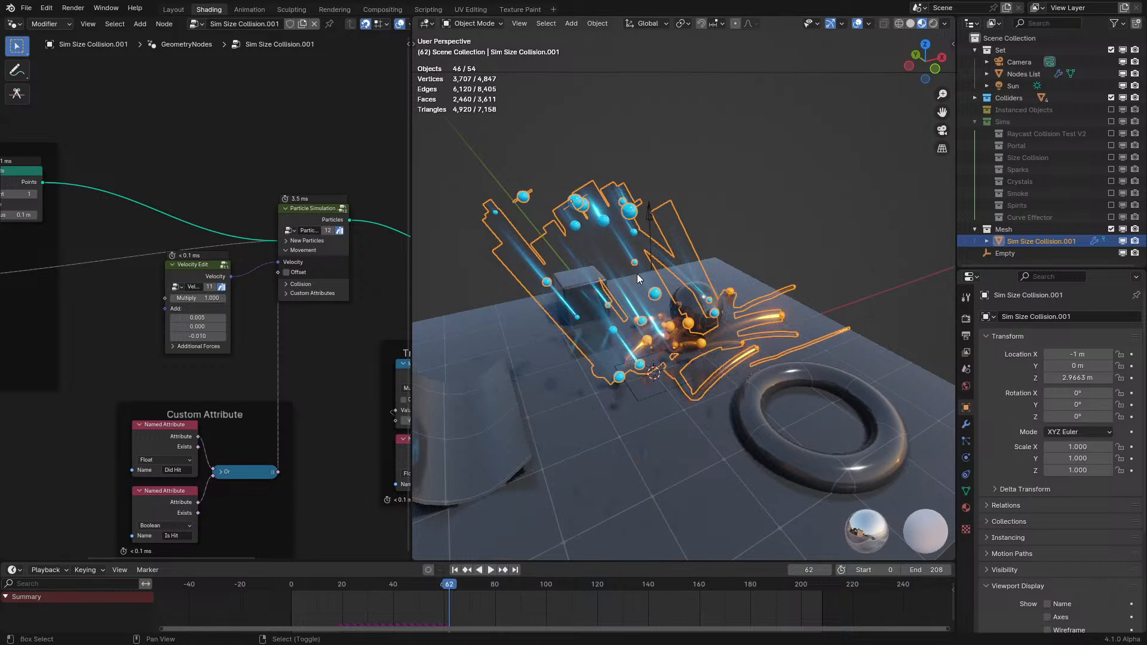
- Add an ico sphere at the world origin and move it up 2 m along Z
key("shift+a")
mouse_move(633, 293)
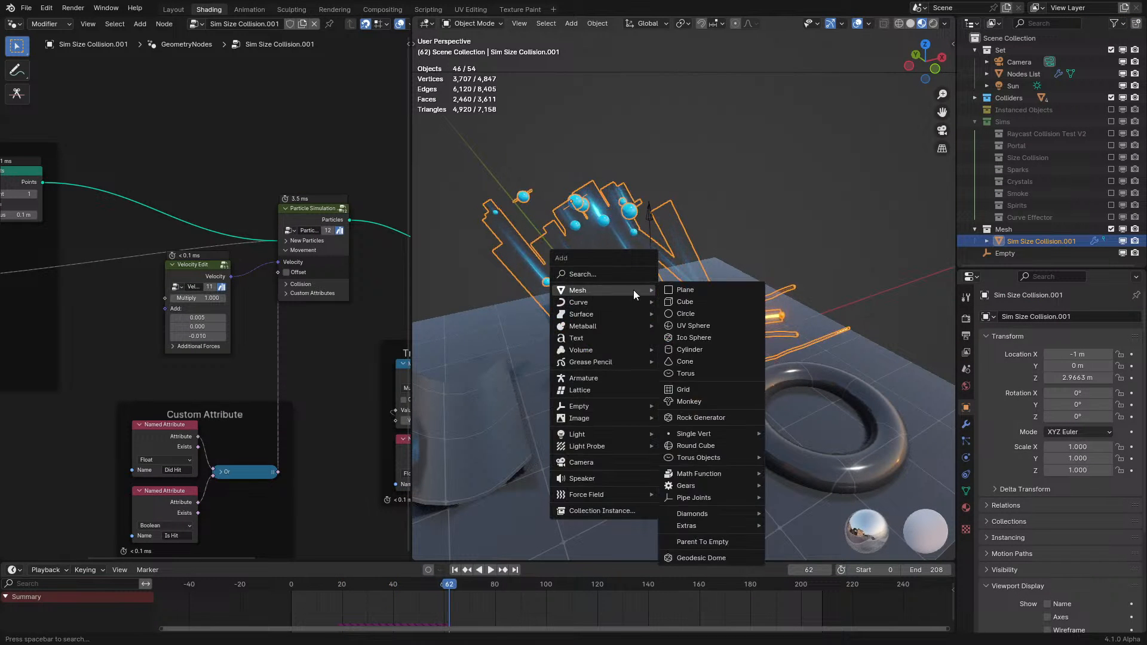
left_click(699, 339)
key("alt+g")
key("g")
key("z")
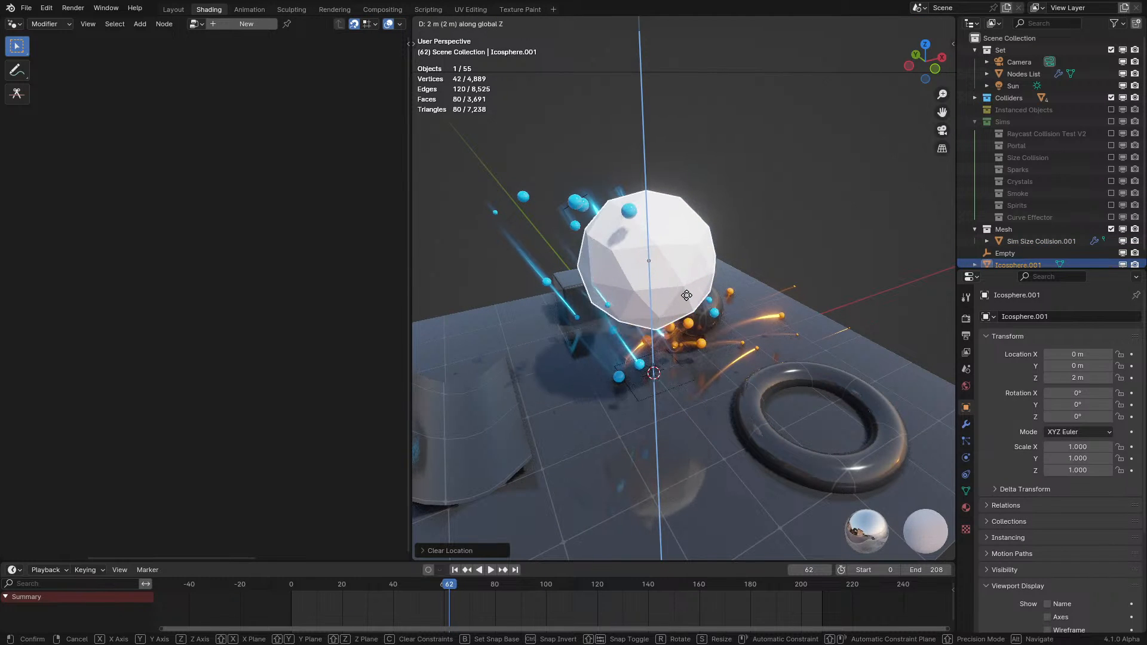
key("Return")
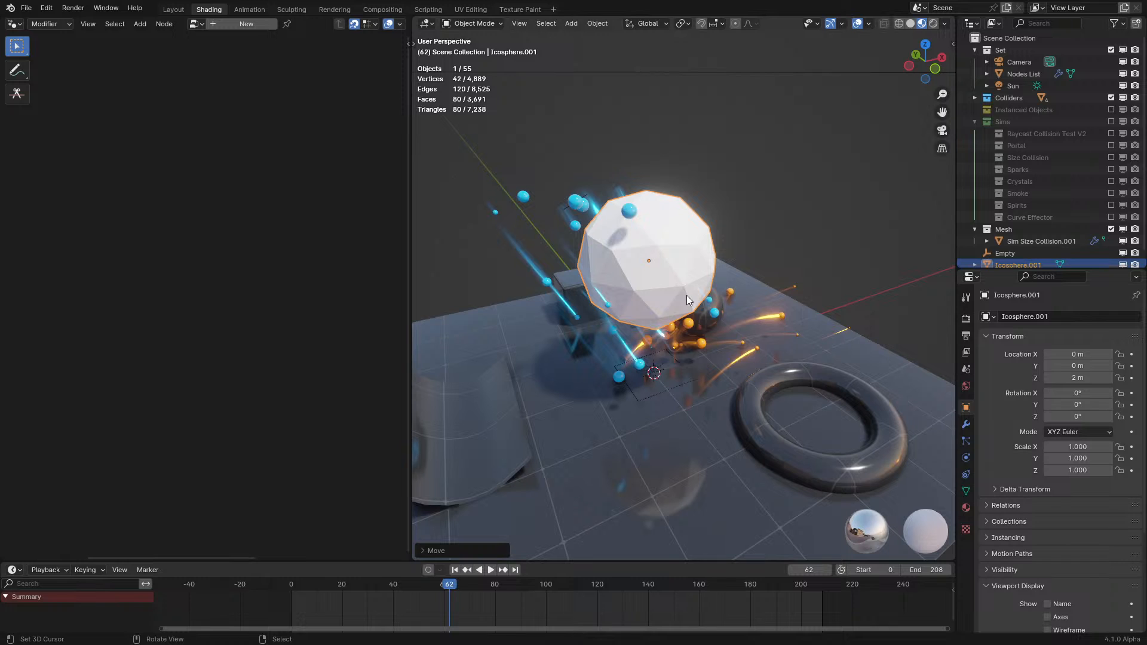
- Return to frame 0, enable automatic keyframing and play the simulation with the ico sphere in the scene
left_click(256, 595)
left_click(428, 570)
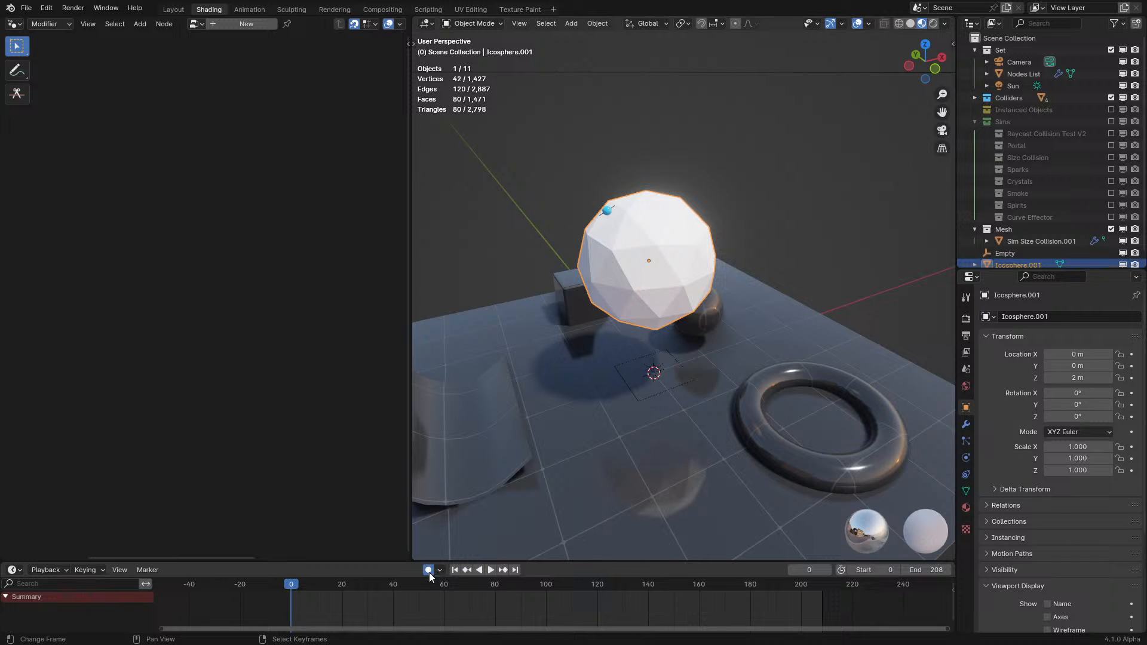
key("space")
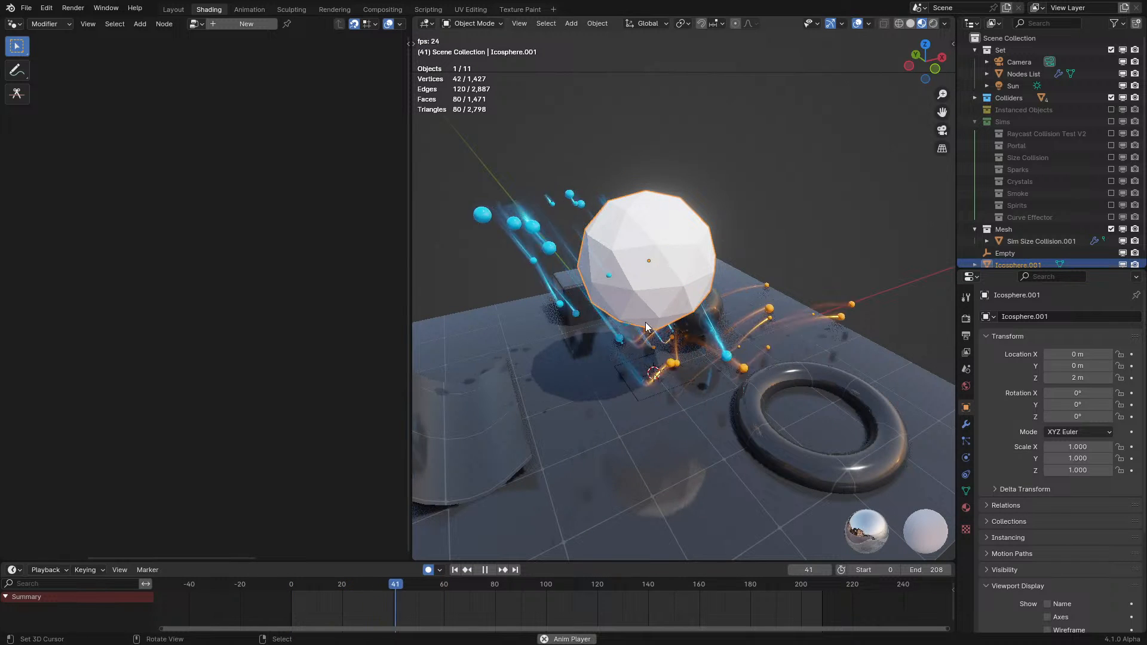
key("space")
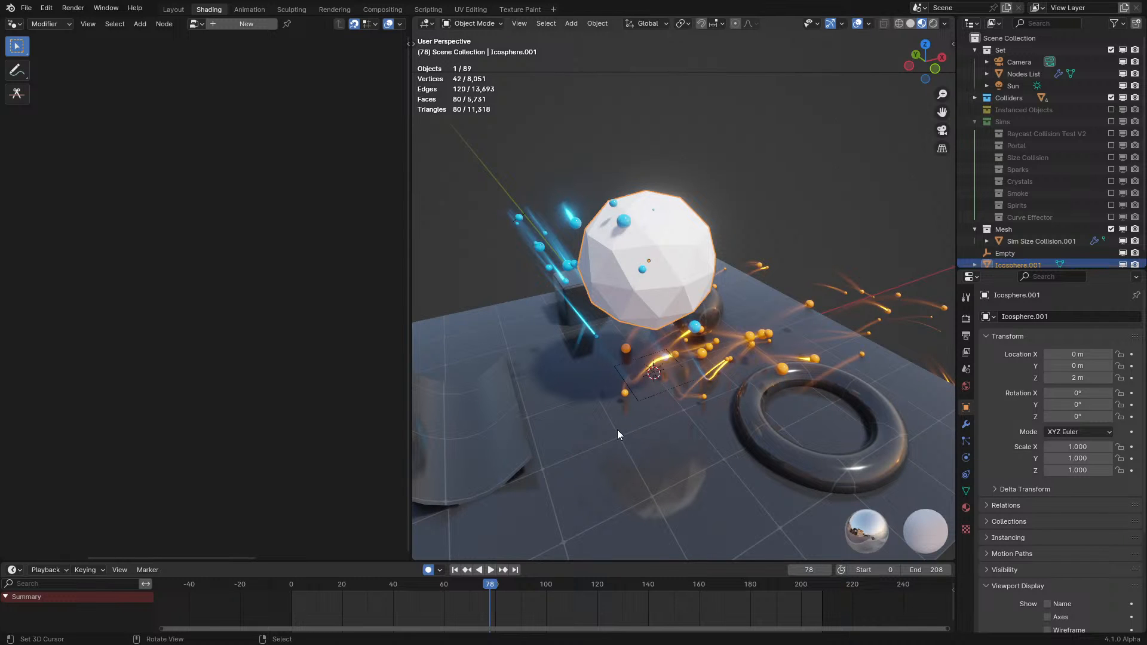
- Record a location keyframe for the ico sphere at frame 0, keeping it in place
key("shift+Left")
key("g")
left_click(704, 349)
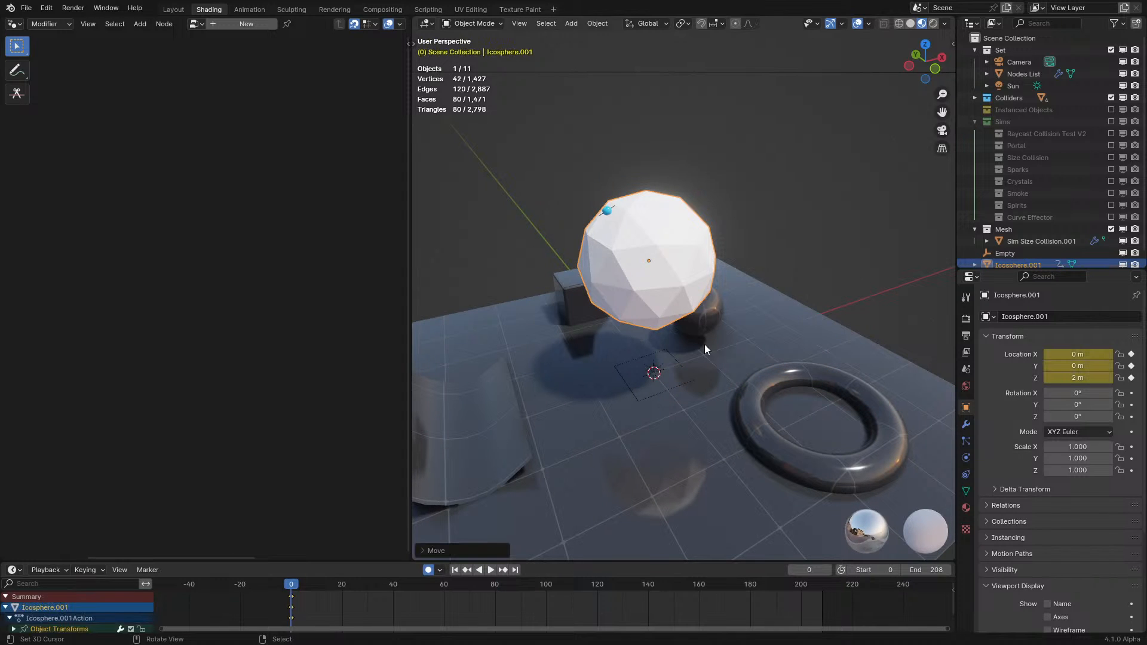
- Switch to the Animation workspace and display the curve properties of the ico sphere's X Location channel
left_click(242, 10)
key("n")
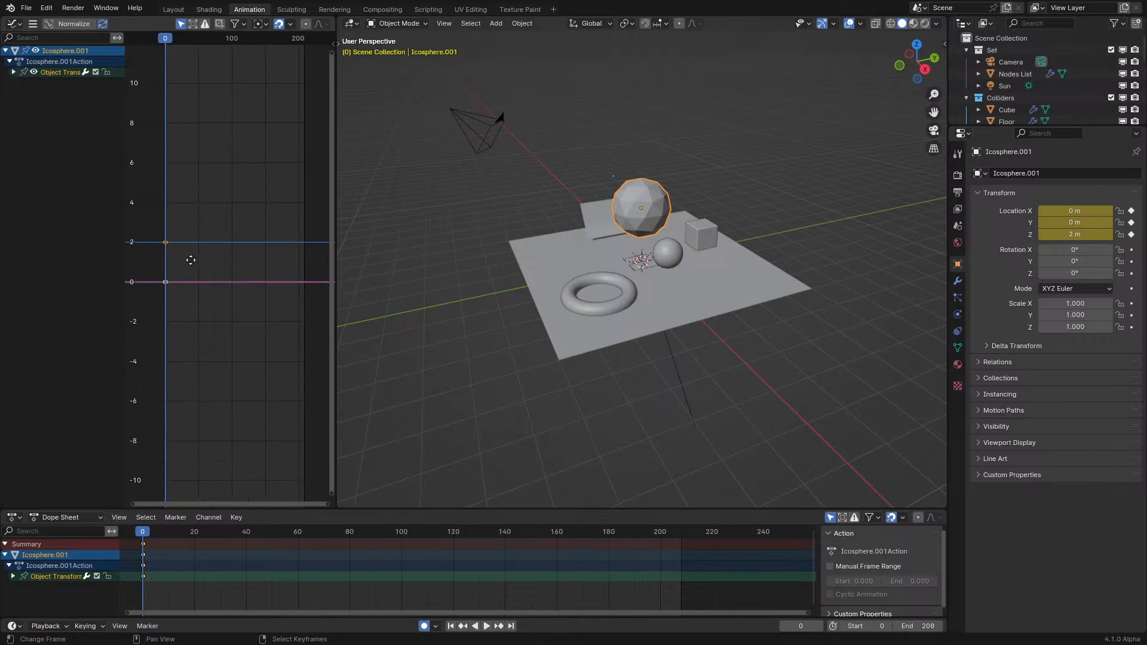
left_click(53, 85)
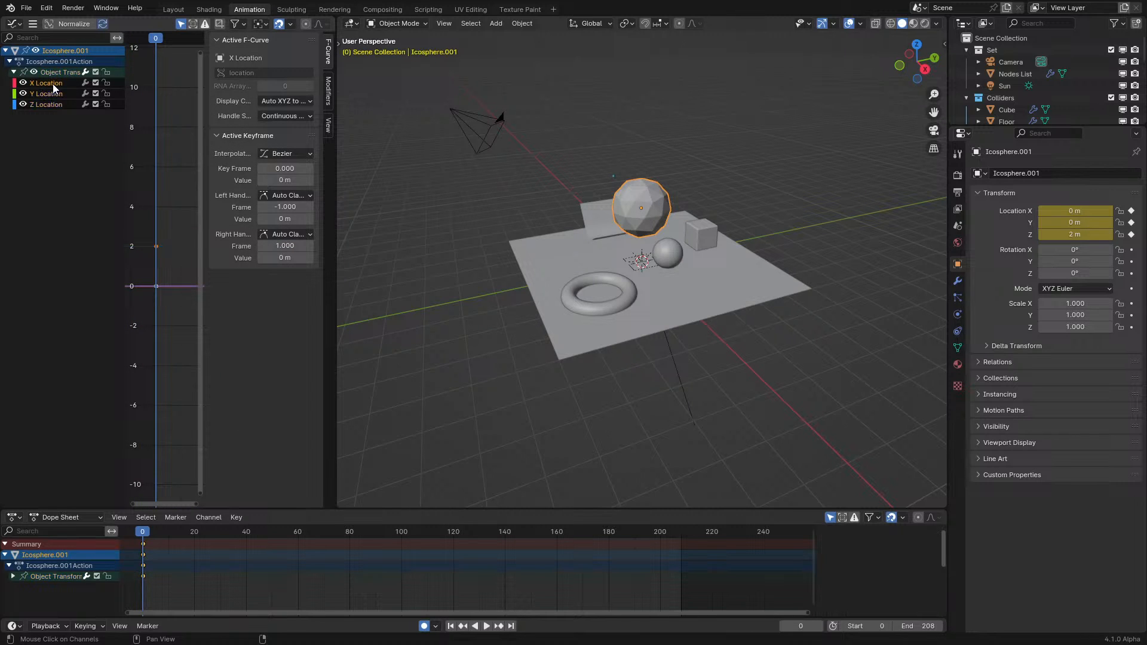
- Record the ico sphere's location again at frame 0 by confirming a move in place
scroll(568, 196, "up", 8)
scroll(672, 231, "down", 2)
key("g")
left_click(672, 230)
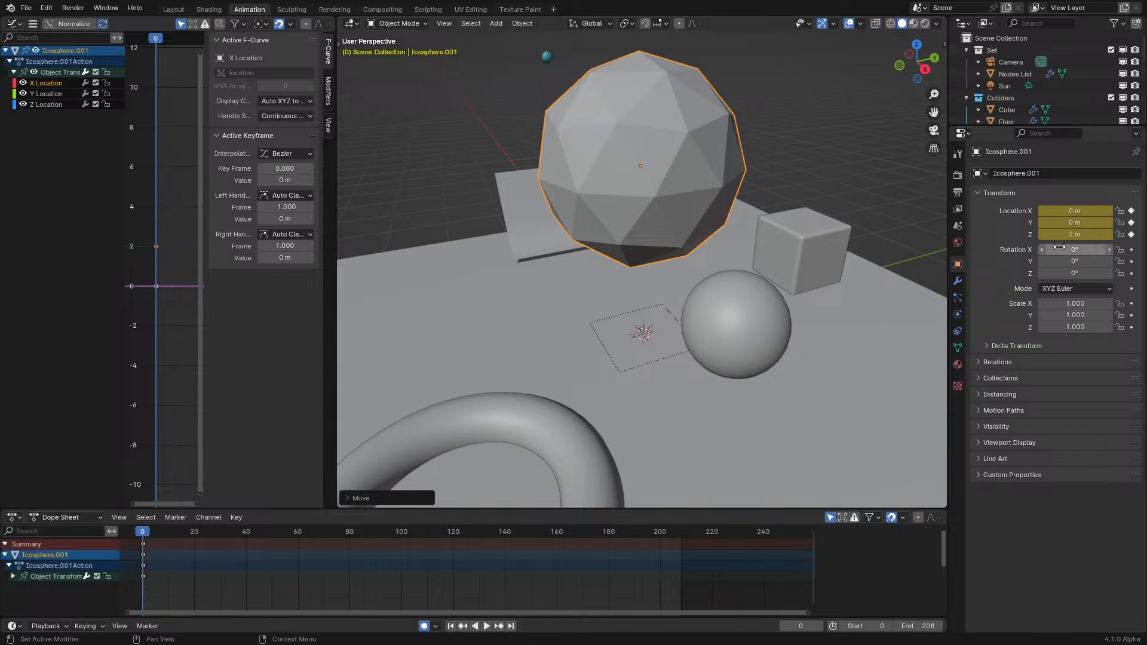
- Keyframe the ico sphere's rotation at frame 0 and add a Noise modifier to its Z Euler Rotation curve
key("i")
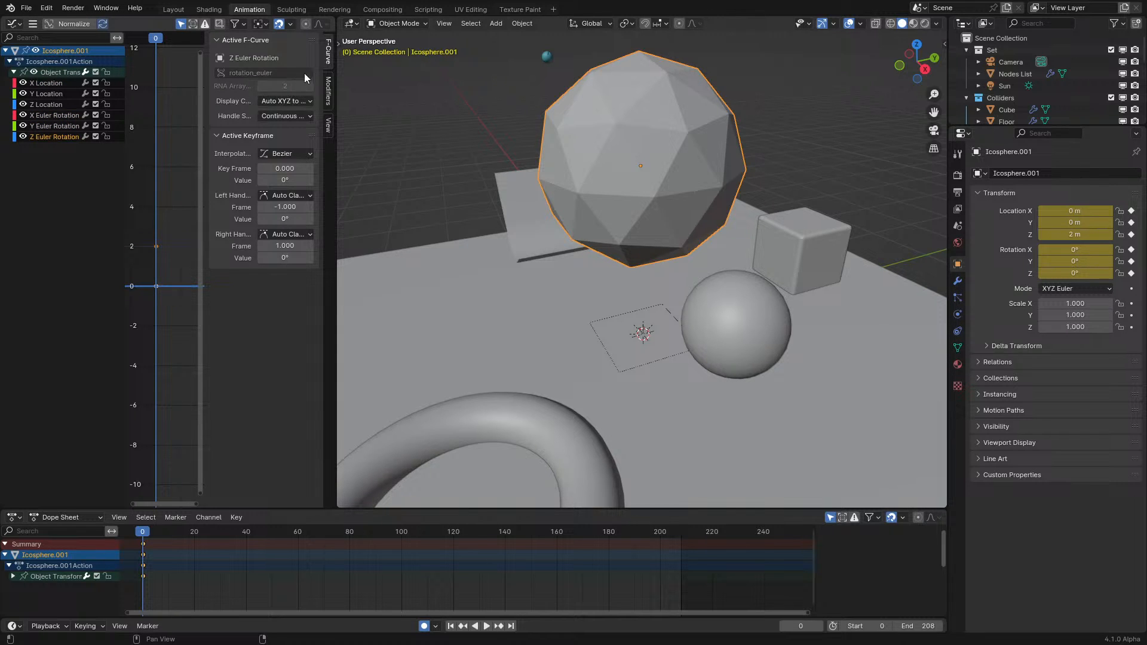
left_click(328, 91)
left_click(243, 42)
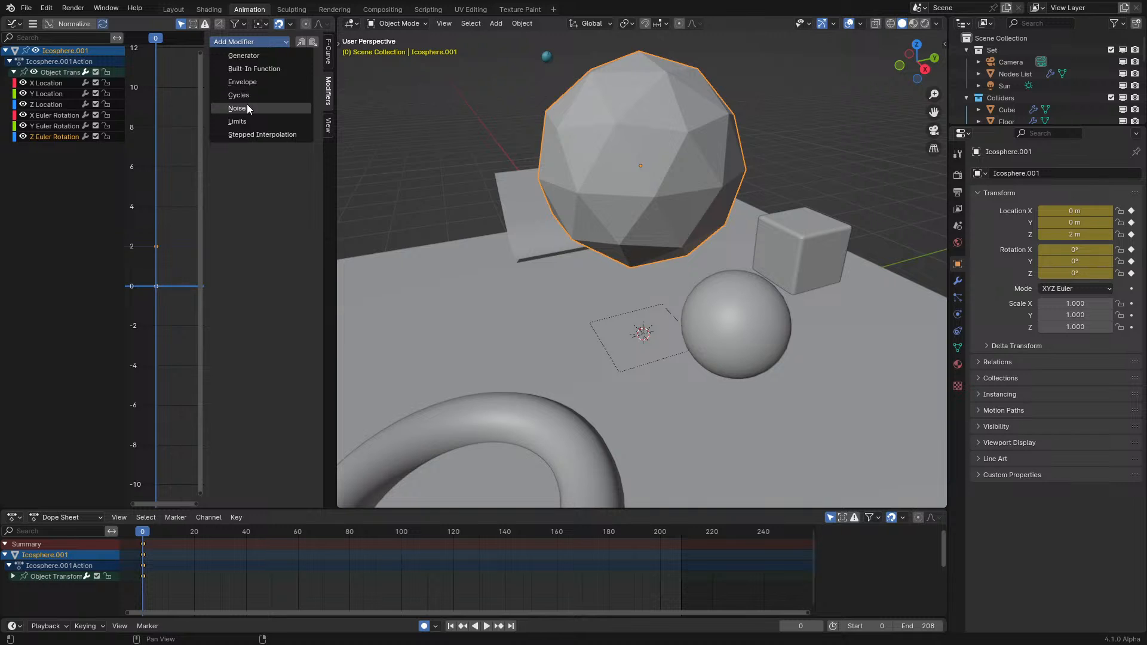
left_click(245, 109)
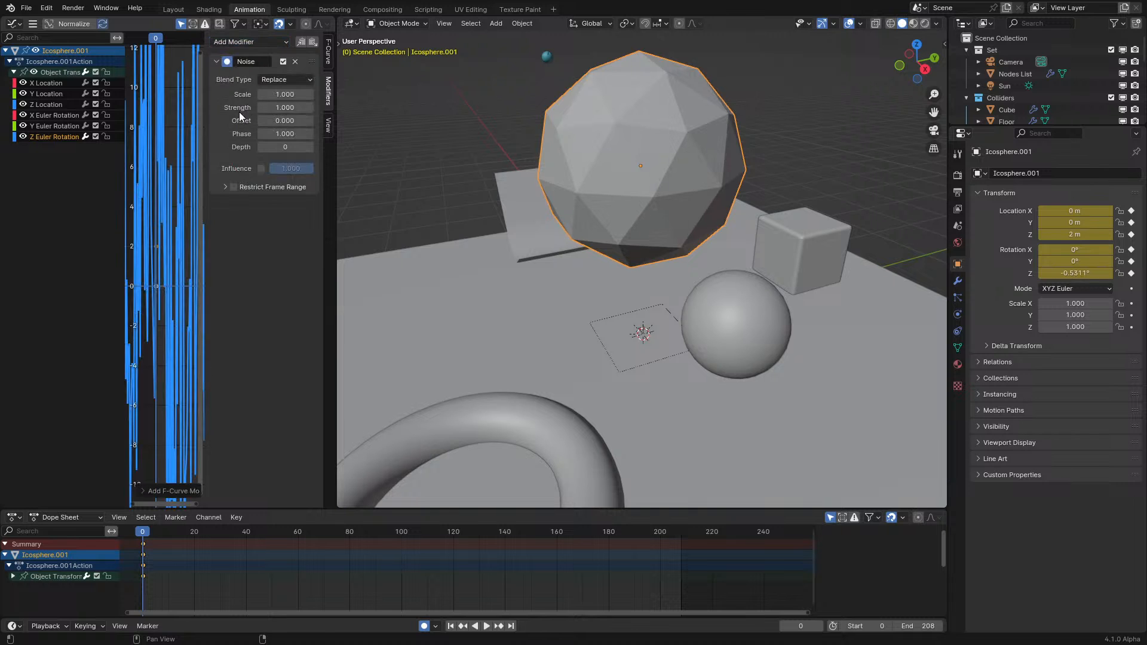
- Try a scale of 0.1 for the Z Euler Rotation noise and play the animation
left_click(286, 95)
type(".1")
key("Return")
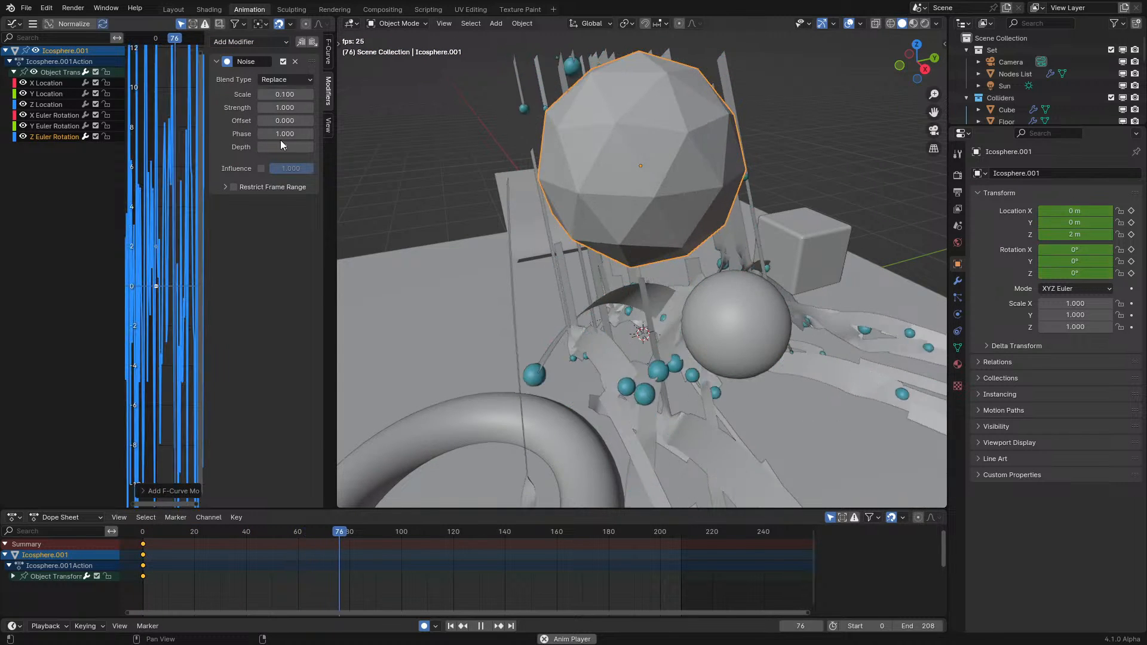
- Set the Z Euler Rotation noise's scale to 75 and its strength to 6 during playback
left_click(296, 96)
key("Right")
key("Left")
type("0")
key("Return")
left_click_drag(296, 106, 454, 95)
right_click(295, 104)
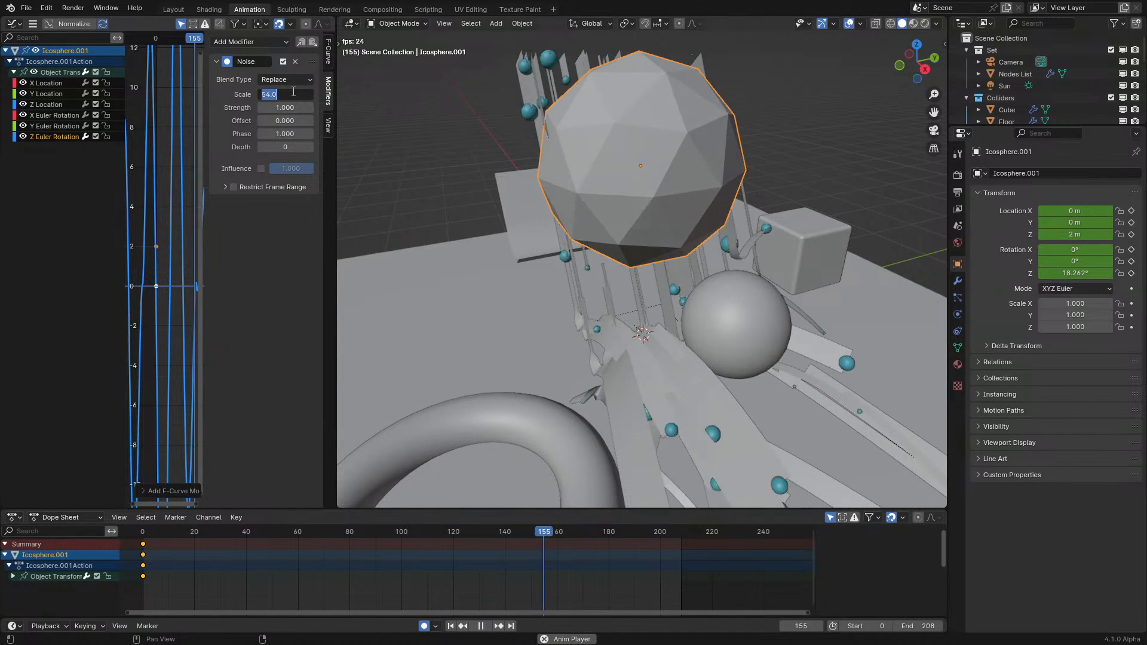
type("5")
key("Return")
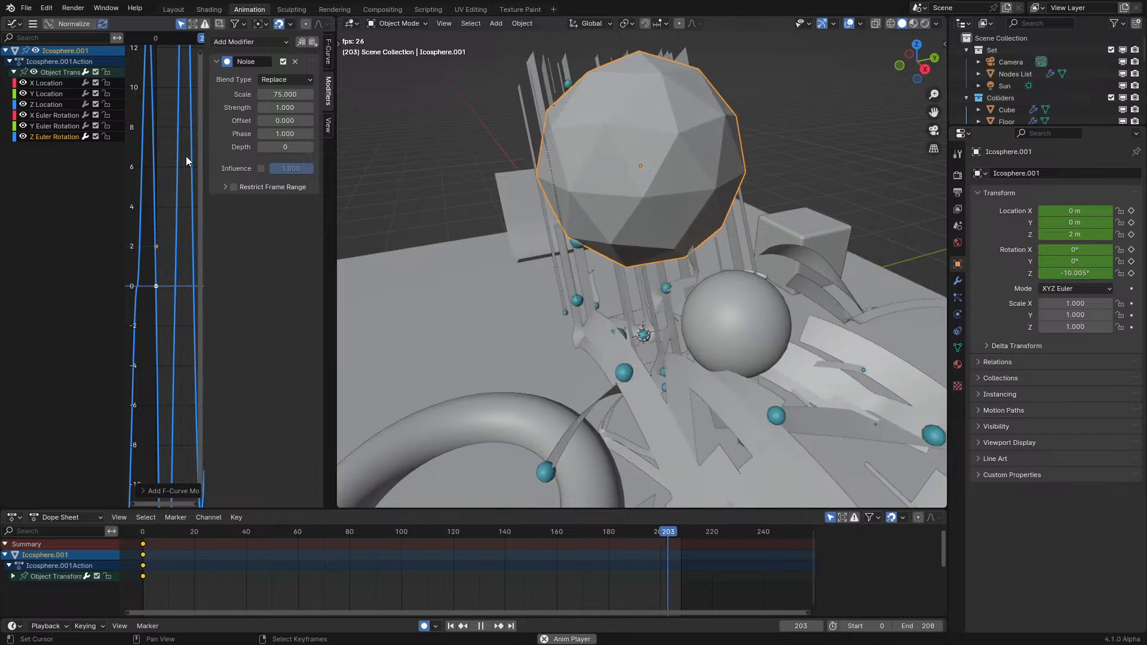
left_click_drag(288, 108, 316, 107, "ctrl")
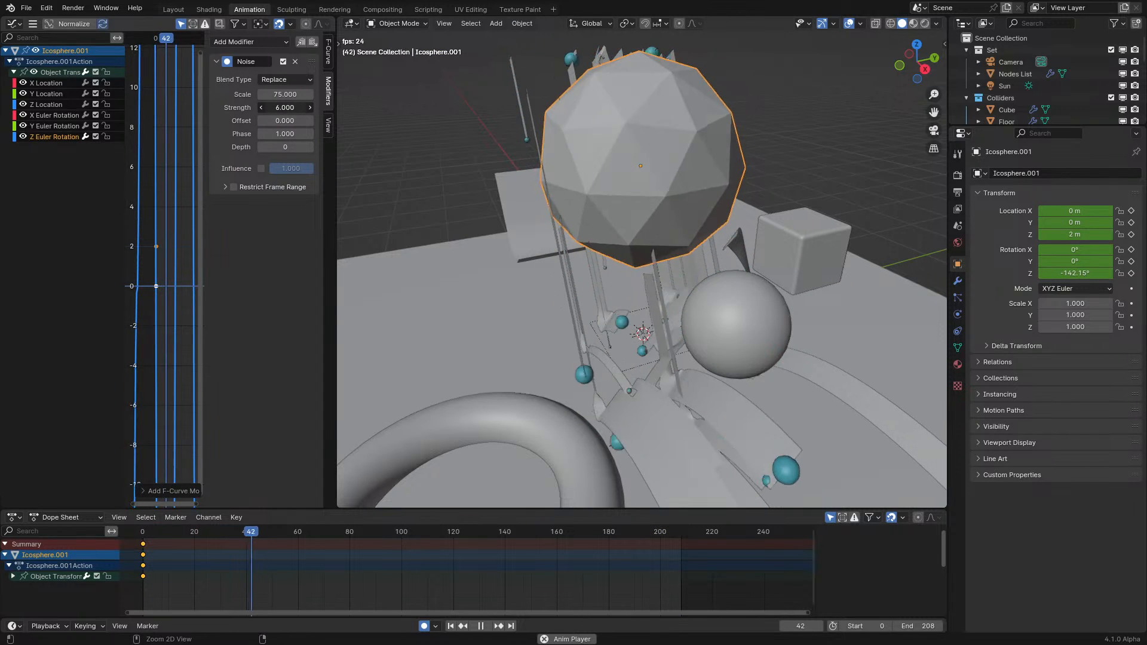
scroll(522, 164, "down", 5)
scroll(522, 164, "up", 4)
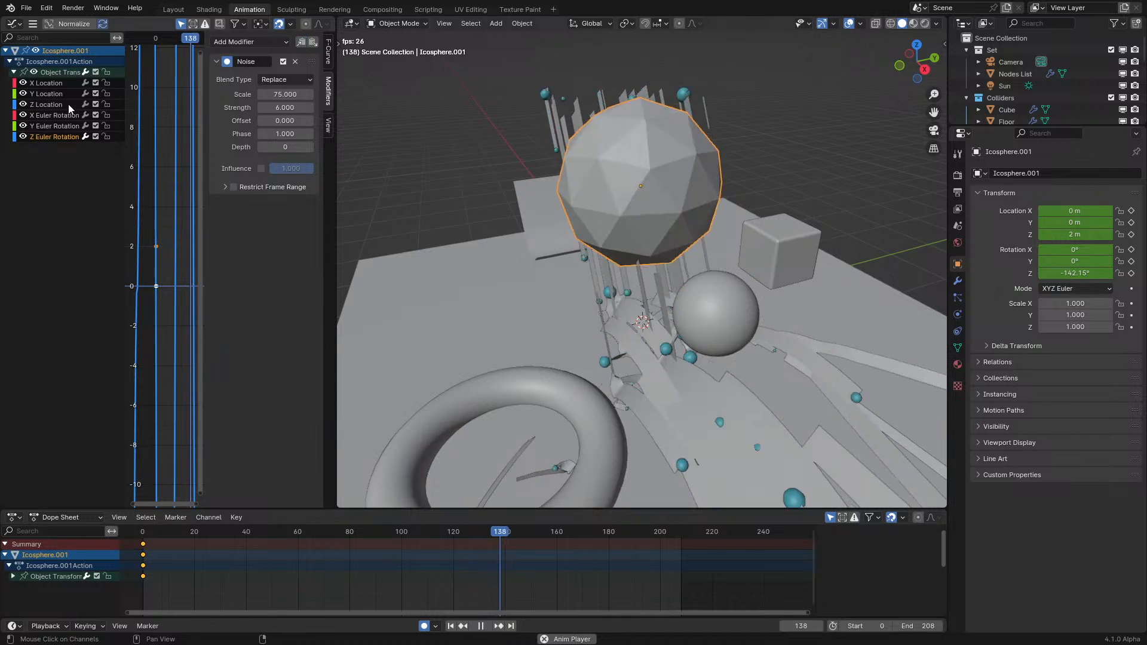
- Copy the Noise modifier onto the Y Euler Rotation curve and shift its phase so it differs from the Z rotation
left_click(34, 127)
left_click(312, 42)
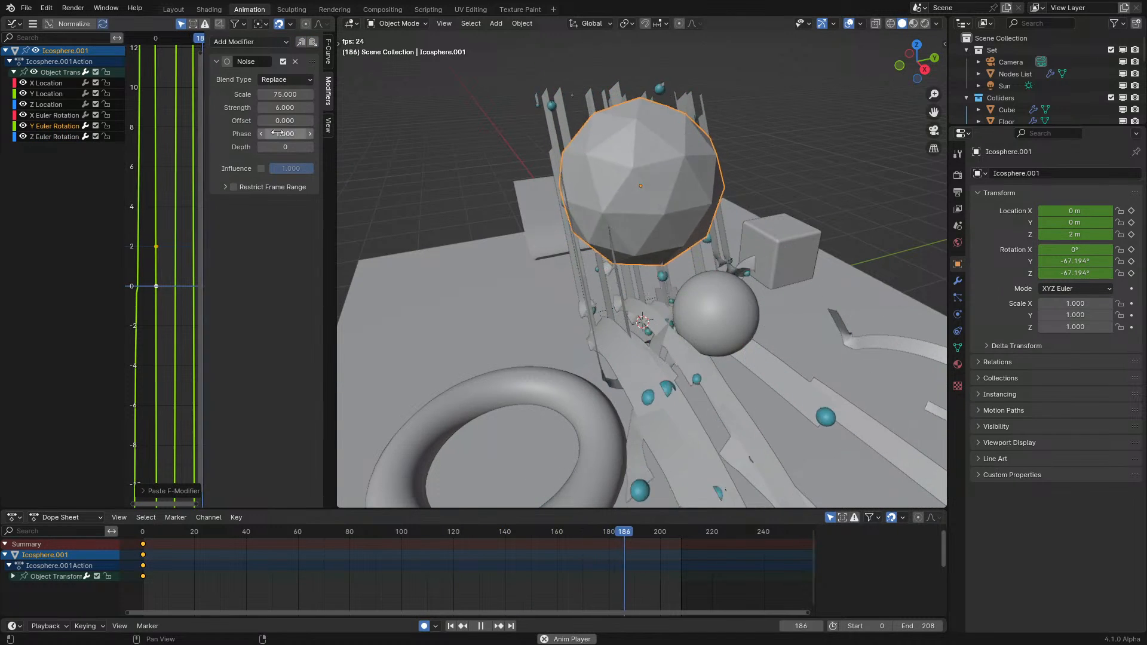
mouse_move(271, 134)
left_mouse_down()
mouse_move(311, 134)
mouse_move(277, 134)
left_mouse_up()
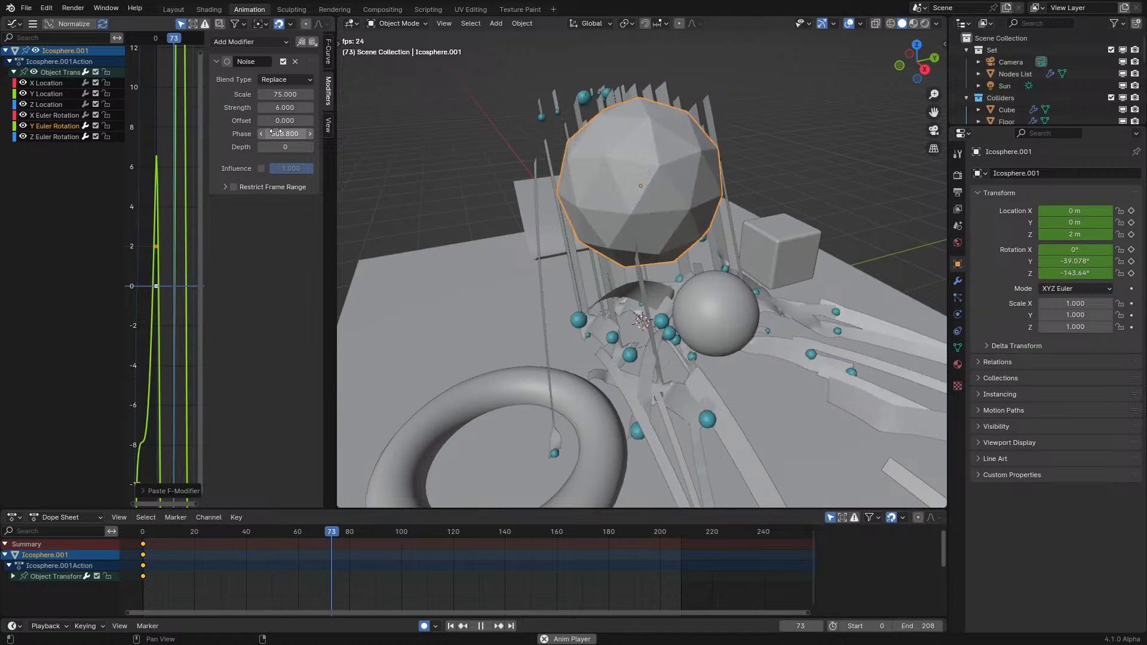
key("space")
- Paste the Noise modifier onto the X Location curve, set its phase to 517.8 and play the animation
left_click(44, 83)
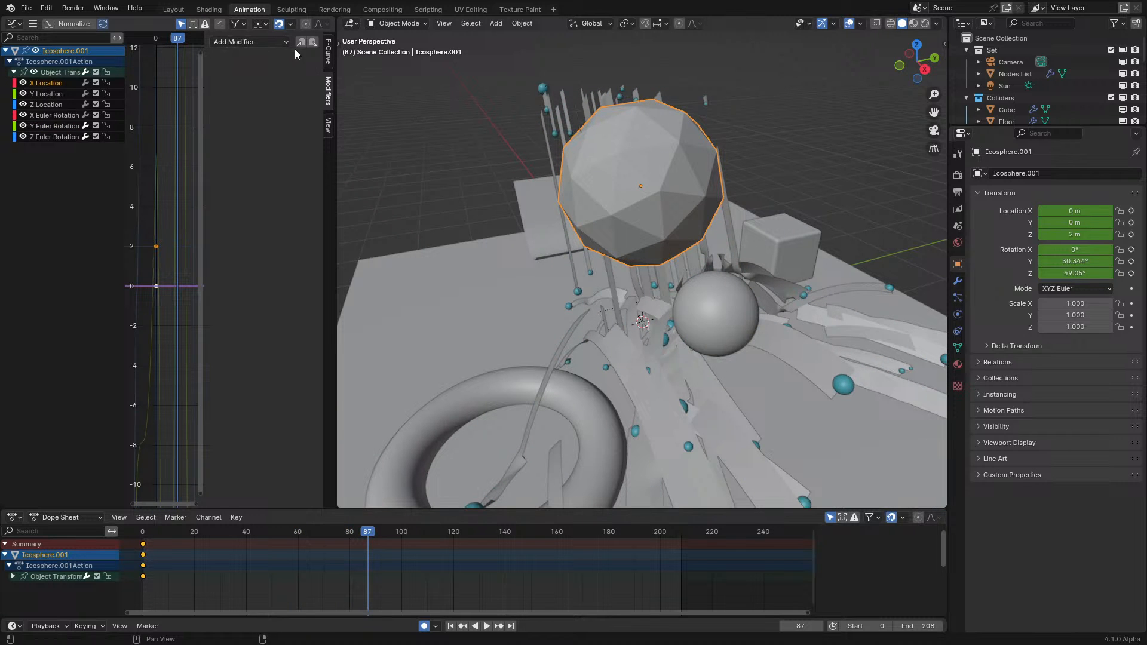
left_click(313, 42)
left_click_drag(285, 134, 394, 134)
key("space")
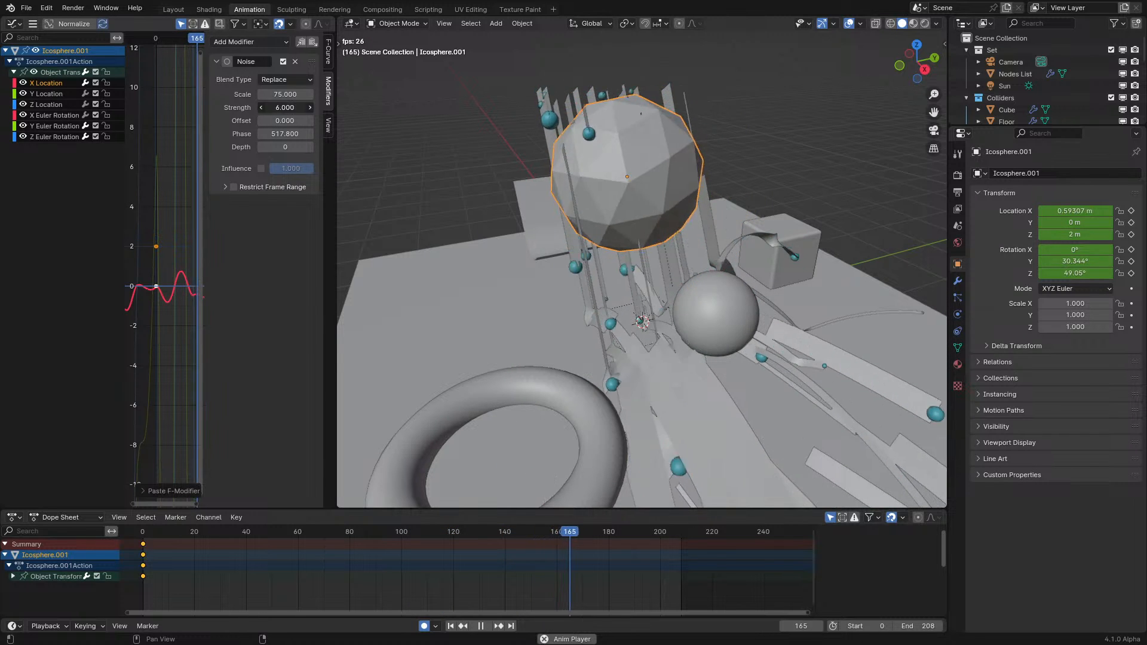
- Increase the strength of the X Location noise to 20 to widen the ico sphere's movement
double_click(276, 109)
type("10")
key("Return")
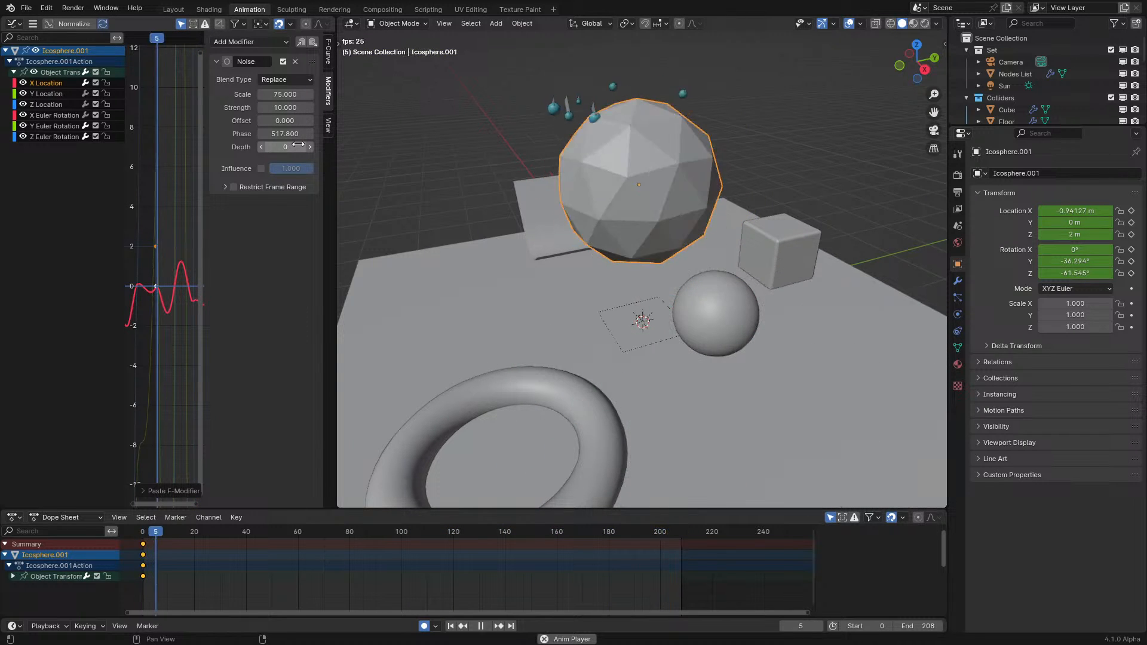
double_click(284, 108)
type("20")
key("Return")
scroll(626, 144, "down", 4)
middle_click_drag(625, 144, 685, 193)
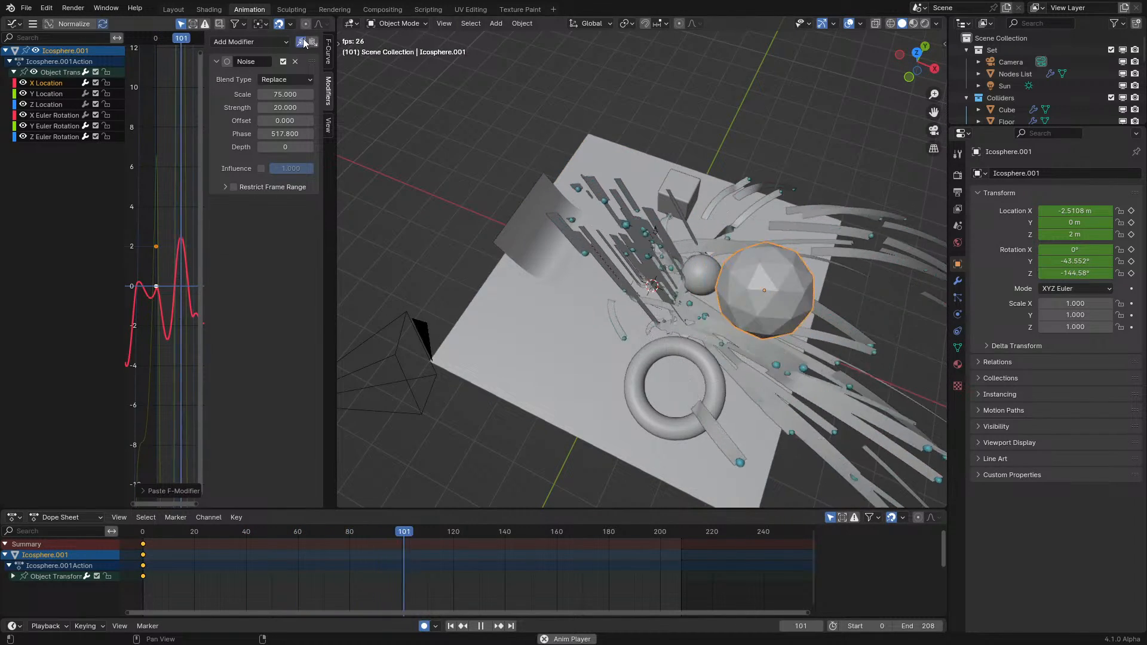
- Copy the X Location noise onto the Y Location curve and set its phase to 295
left_click(295, 62)
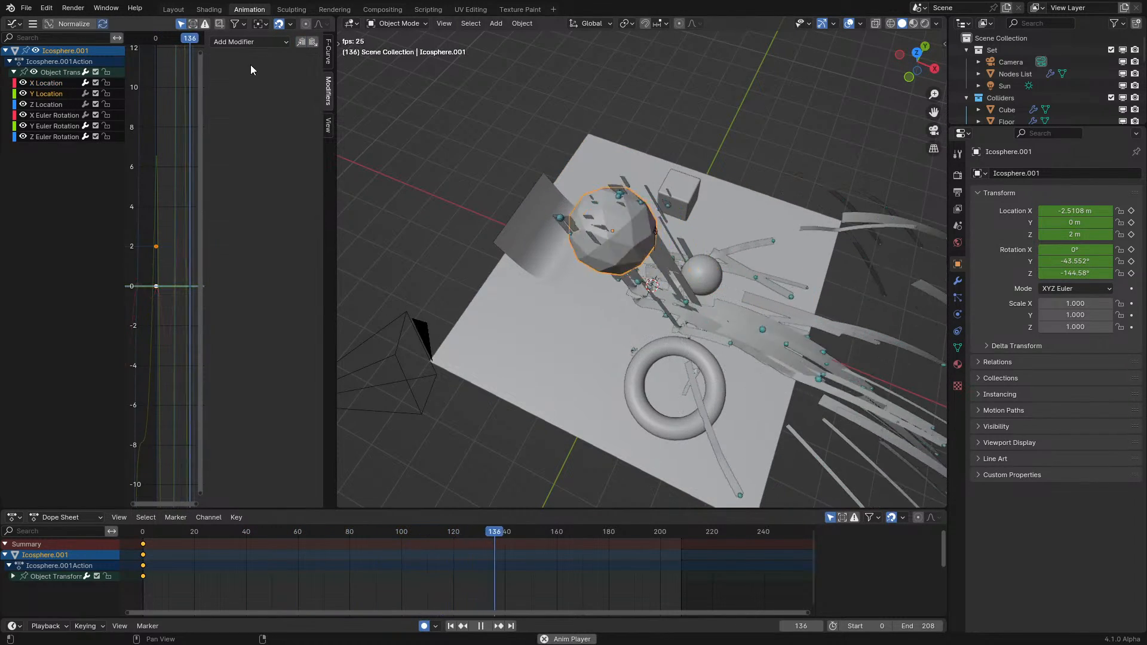
left_click(312, 41)
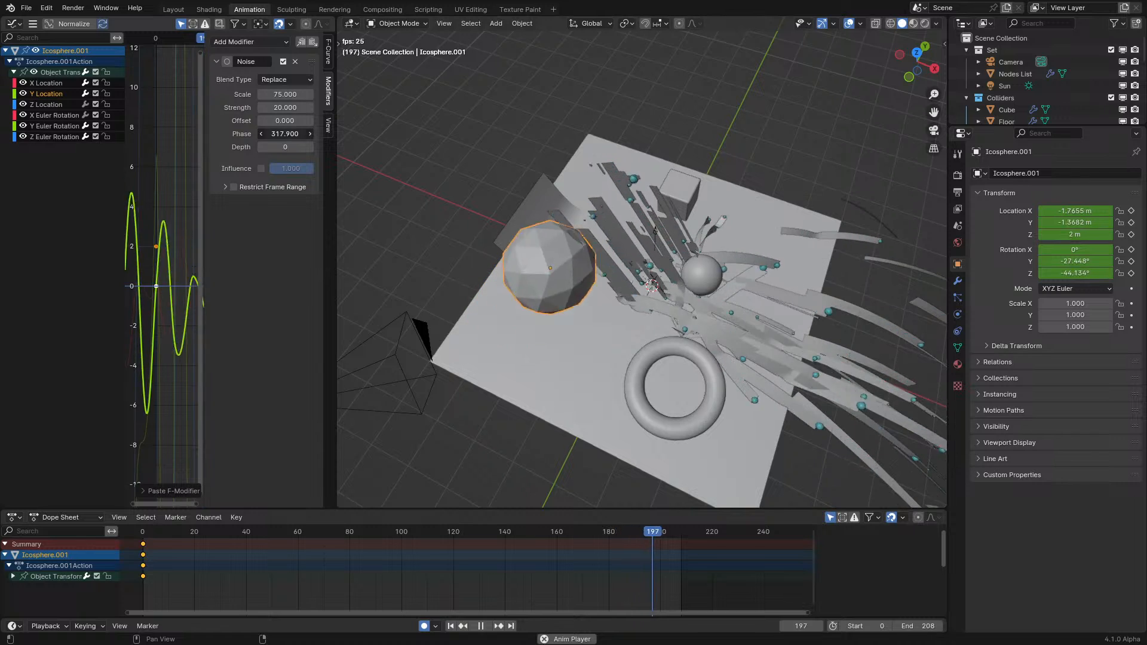
middle_click_drag(763, 211, 701, 170)
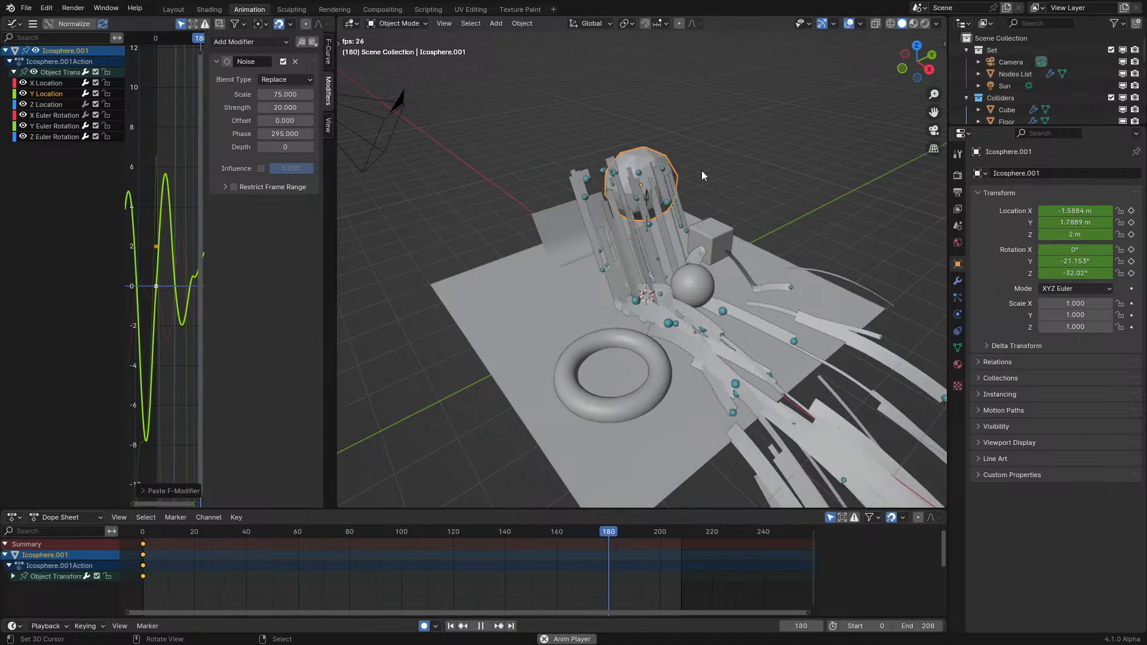
middle_click_drag(717, 171, 746, 164, "shift")
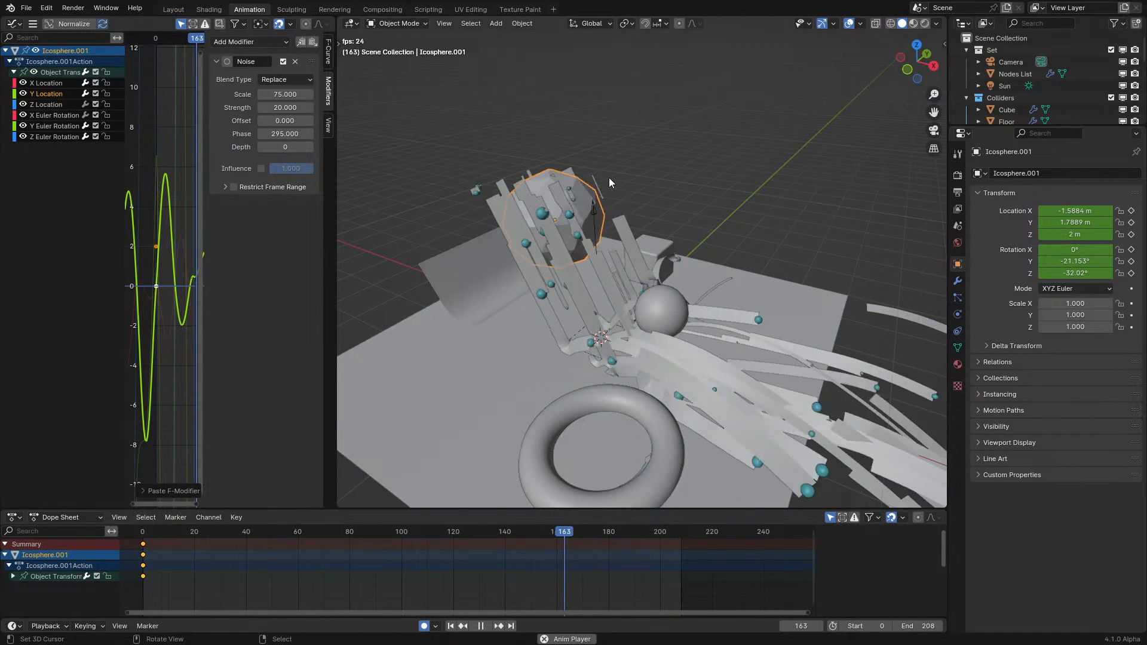
- Select the size collision simulation mesh and play it from the first frame in the Shading workspace
left_click(536, 228)
key("space")
left_click(209, 11)
key("Home")
key("space")
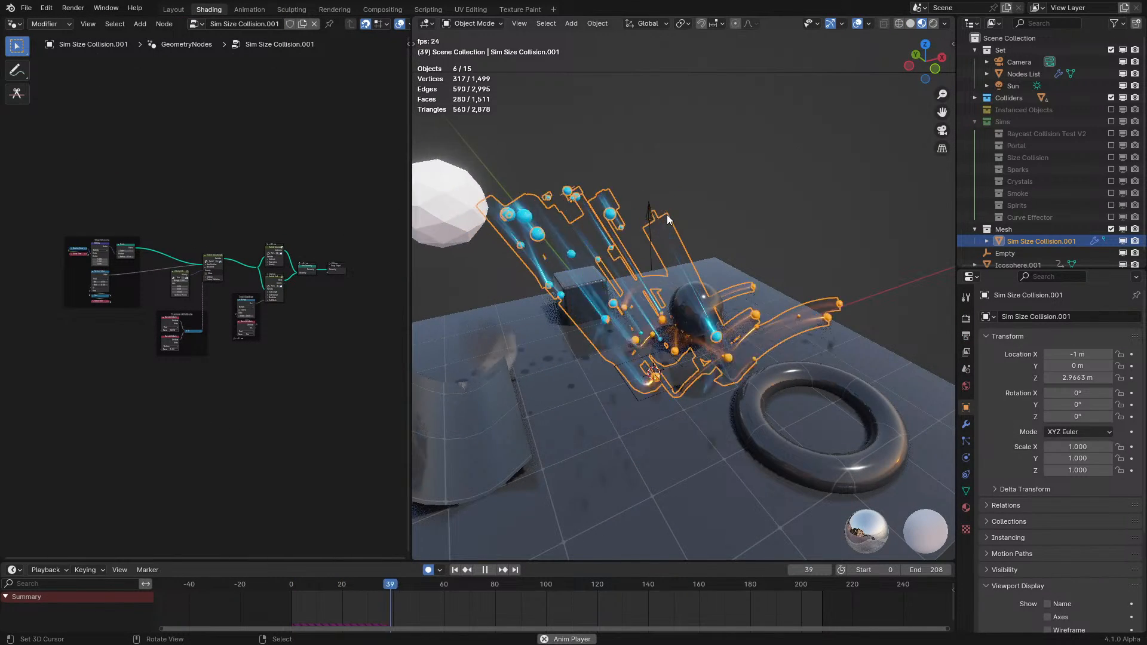
scroll(666, 215, "down", 3)
middle_click_drag(666, 215, 615, 236)
scroll(705, 245, "up", 2)
key("space")
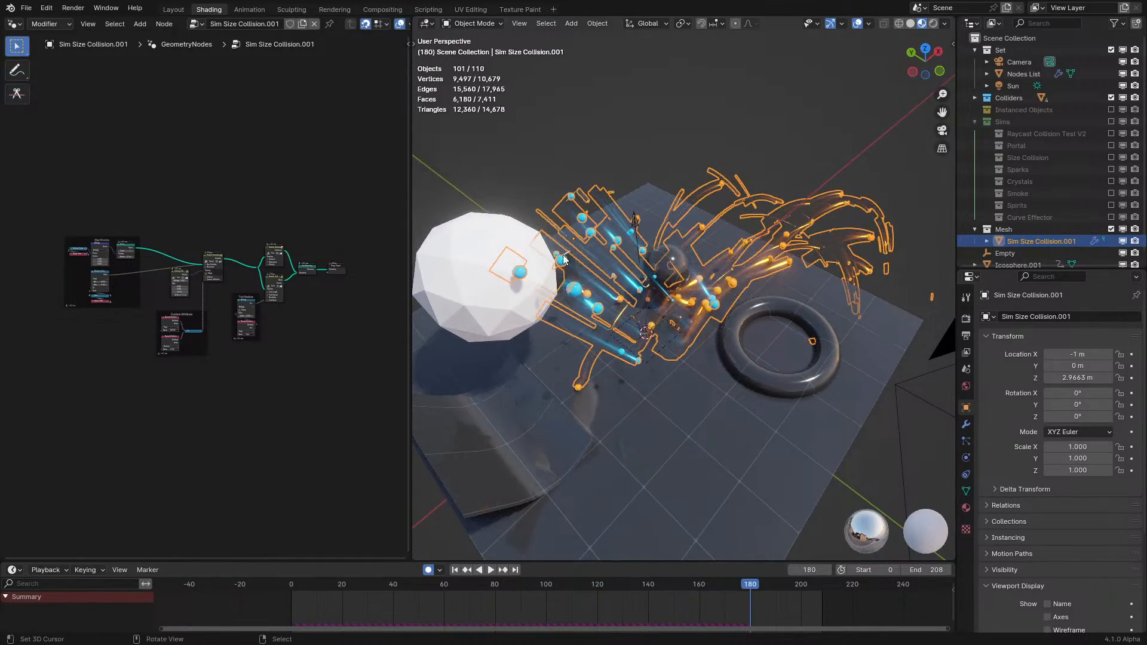
- Display the scene's render settings and replay the simulation to examine the particles and trails from other angles
scroll(254, 254, "up", 5)
scroll(257, 250, "up", 1)
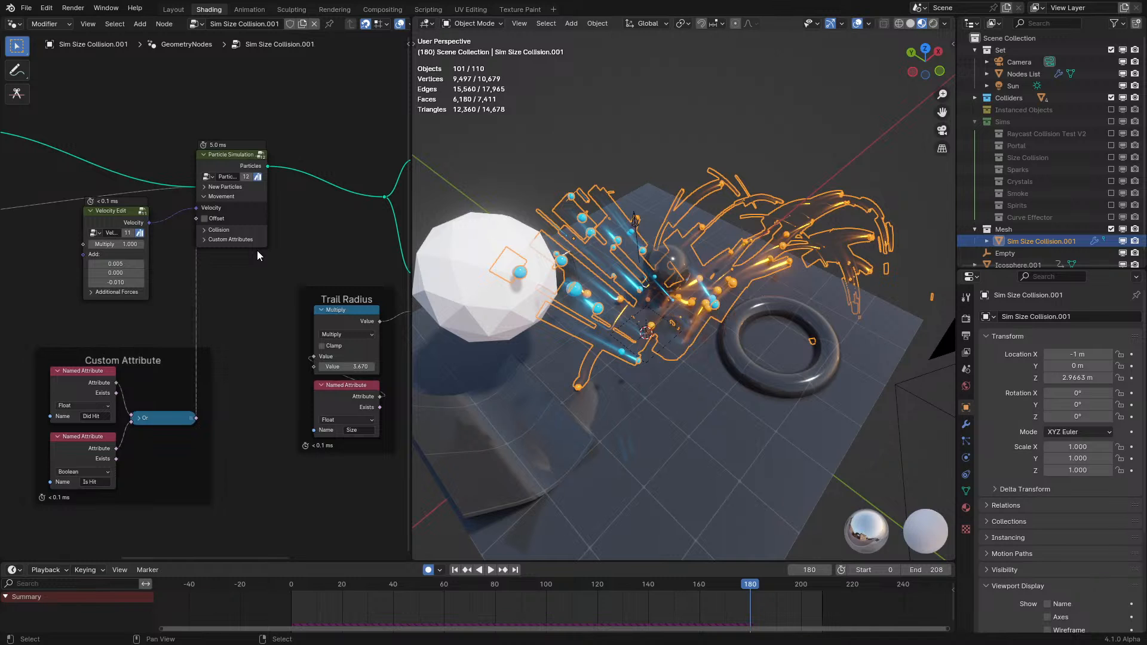
middle_click_drag(312, 305, 233, 344)
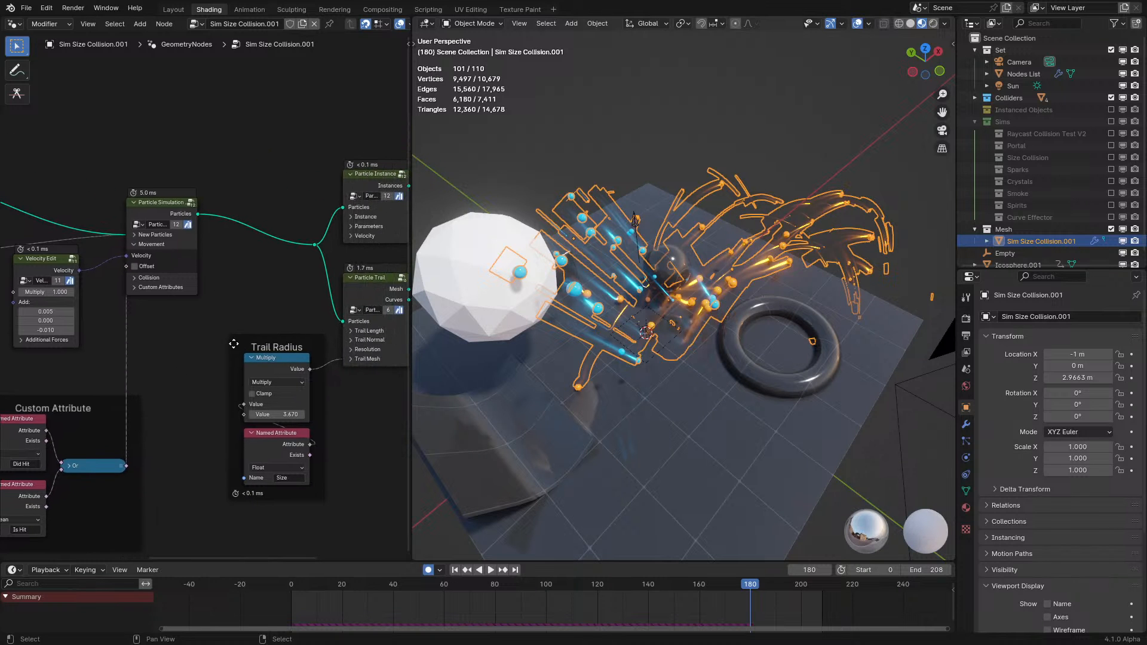
middle_click_drag(628, 304, 612, 277)
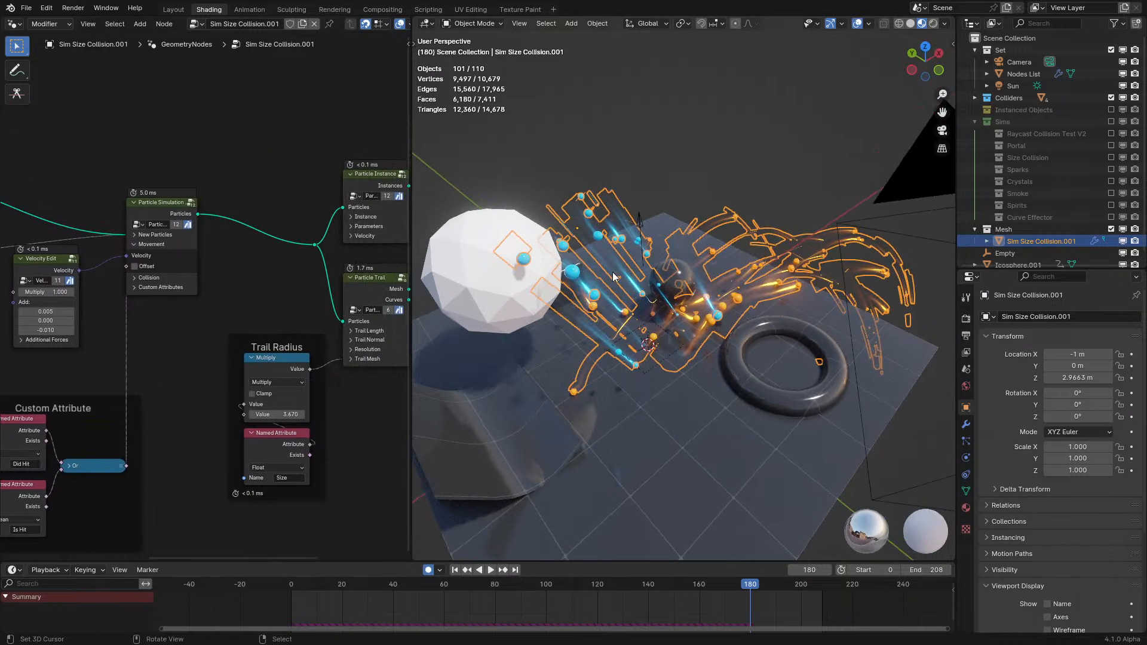
left_click(964, 320)
middle_click_drag(747, 189, 695, 235)
key("space")
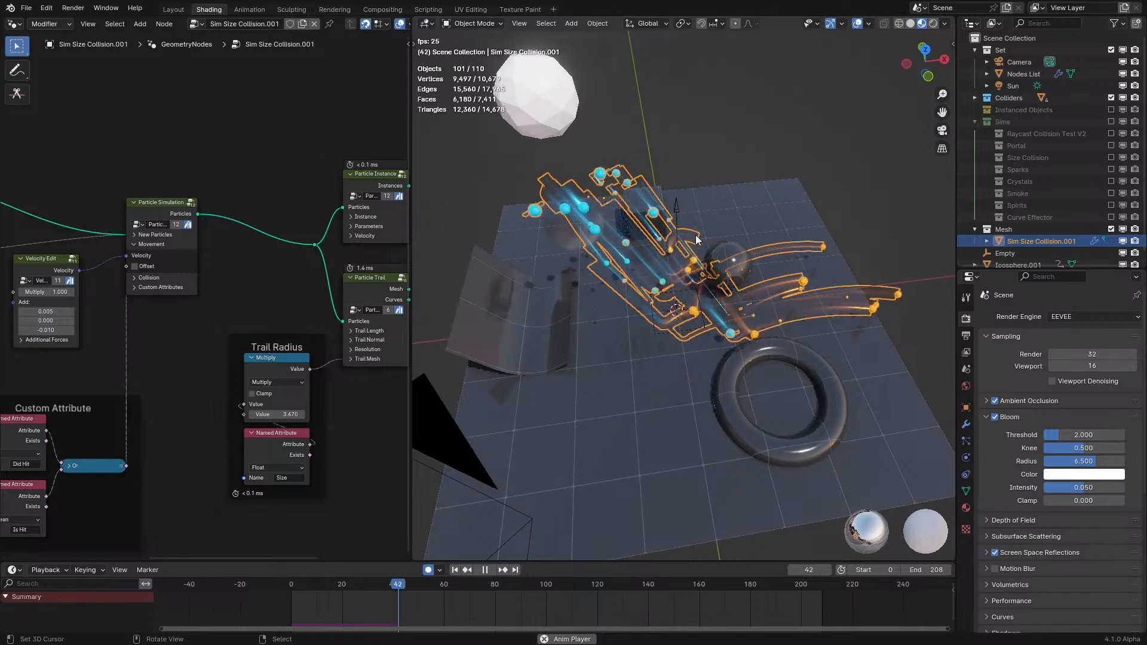
middle_click_drag(585, 310, 697, 320)
scroll(671, 308, "down", 4)
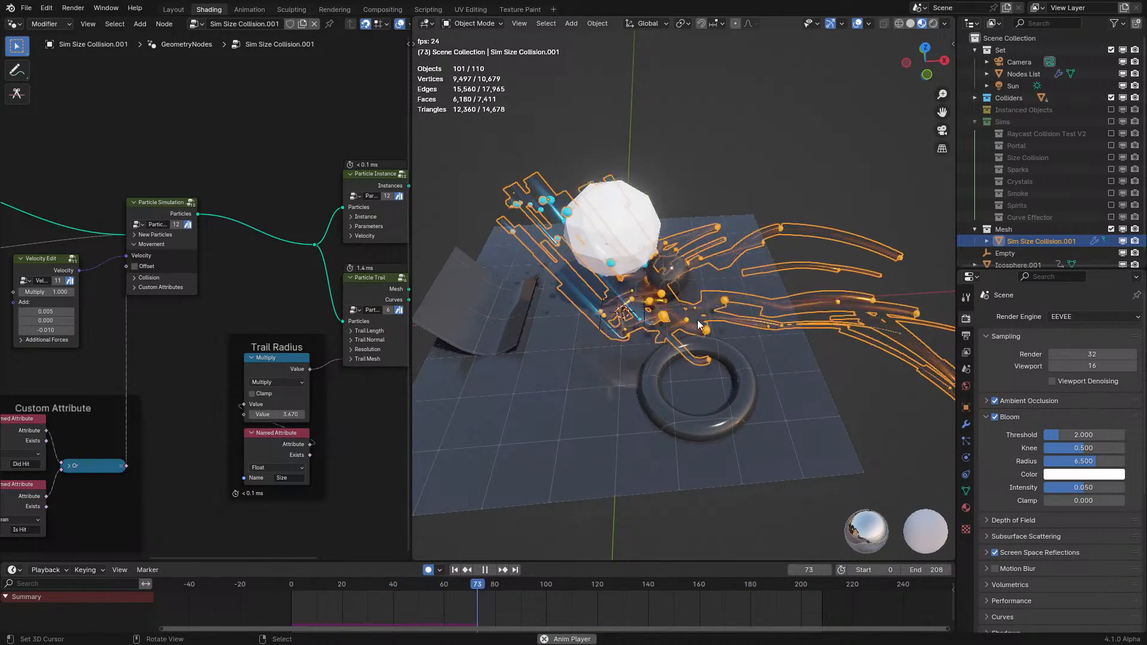
key("space")
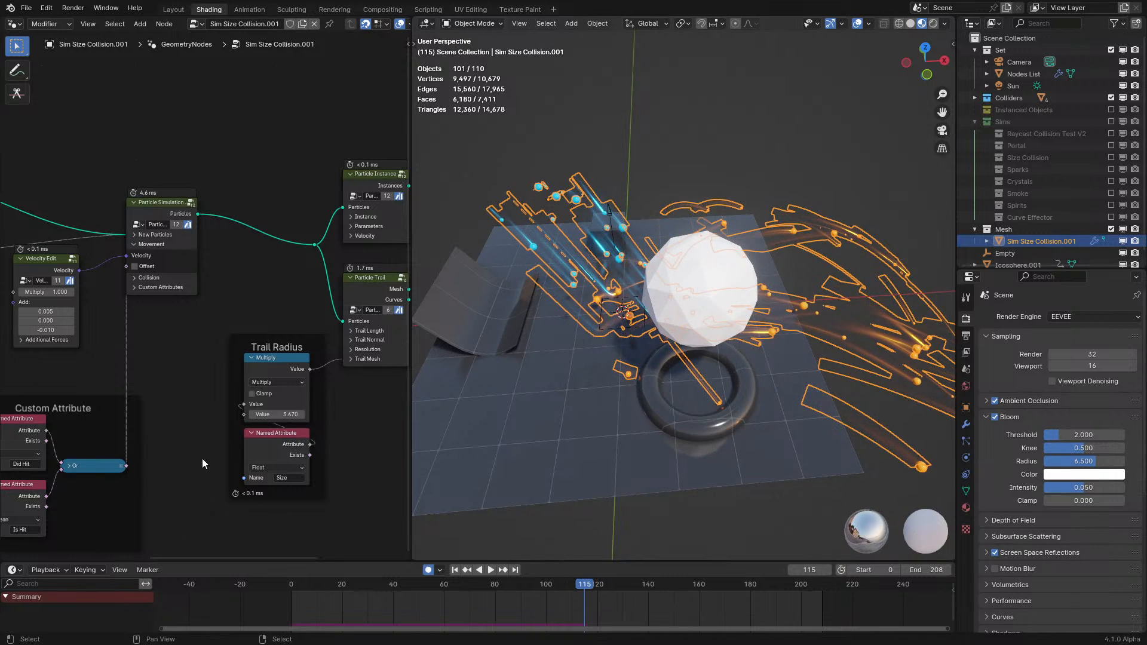
- Delete the Trail Radius frame with its Multiply and Named Attribute nodes from the simulation's node tree
left_click(304, 341)
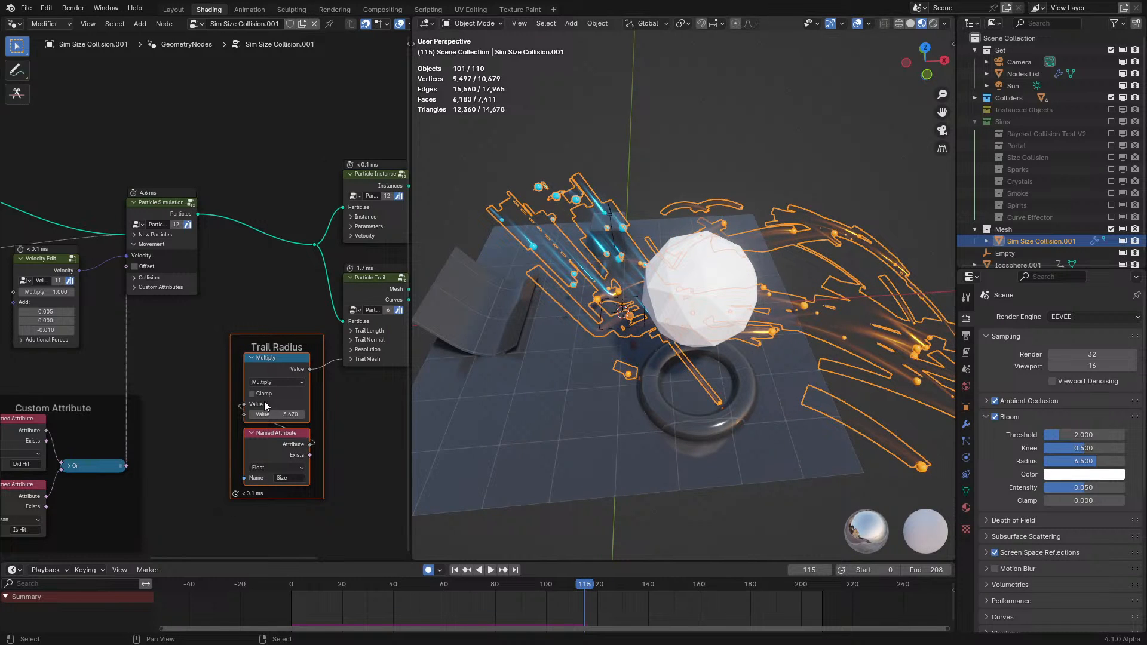
key("x")
key("ctrl+space")
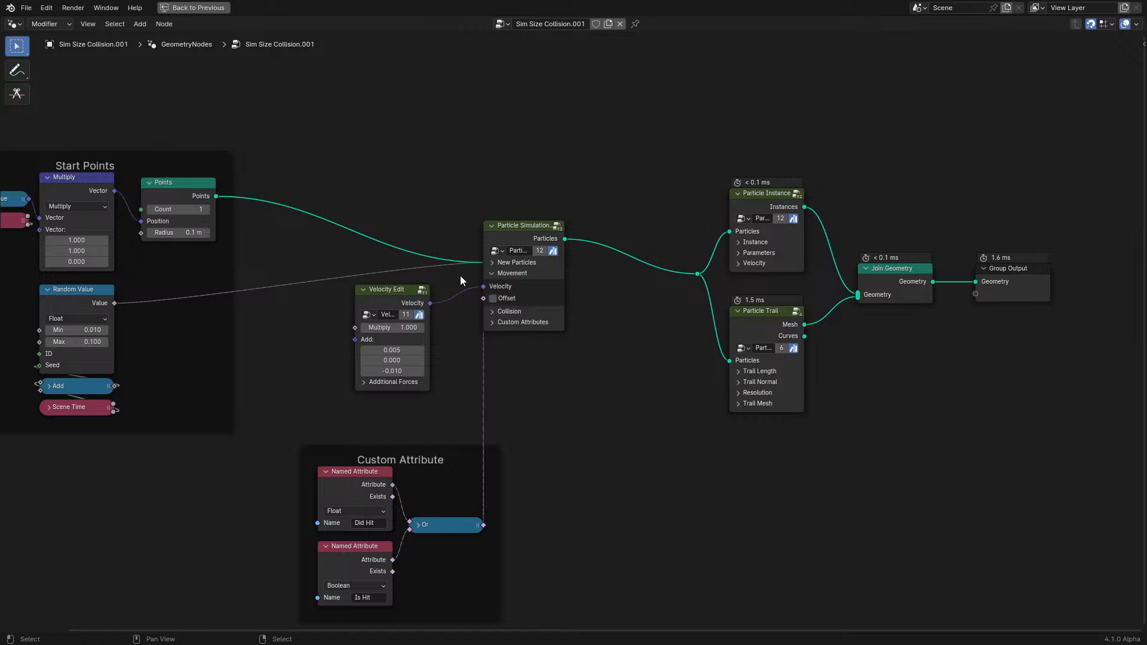
- Add an Object Info node referencing the ico sphere and place it above the Start Points frame
key("ctrl+space")
scroll(1031, 226, "down", 1)
left_click_drag(1007, 254, 165, 303)
key("ctrl+space")
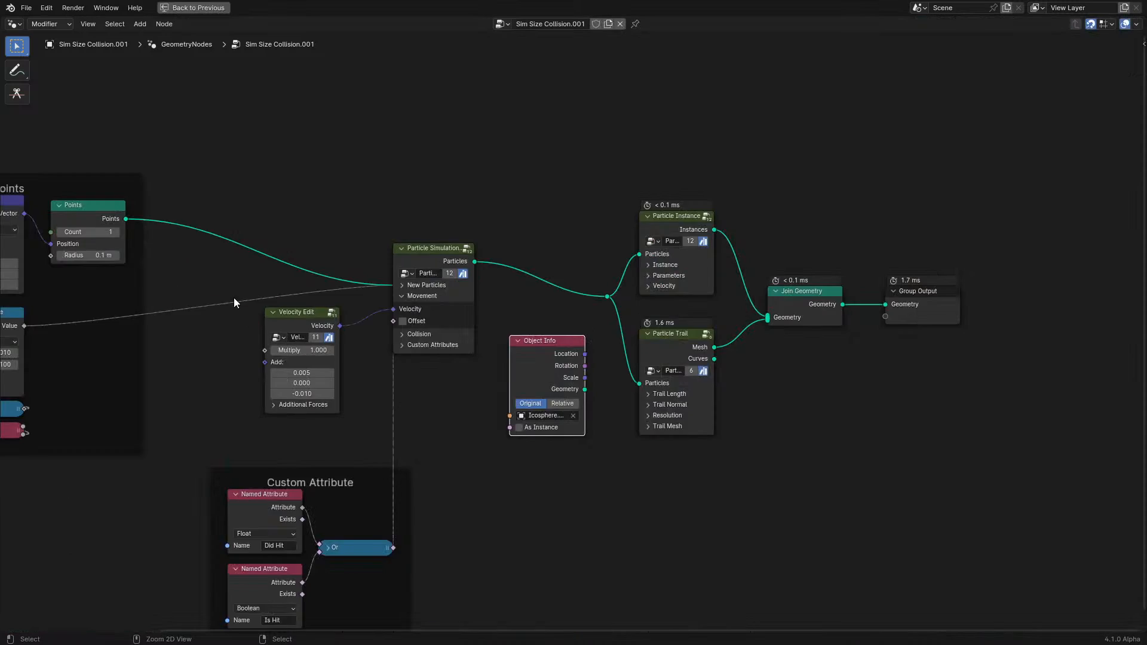
middle_click_drag(235, 298, 433, 391)
left_click_drag(718, 455, 152, 127)
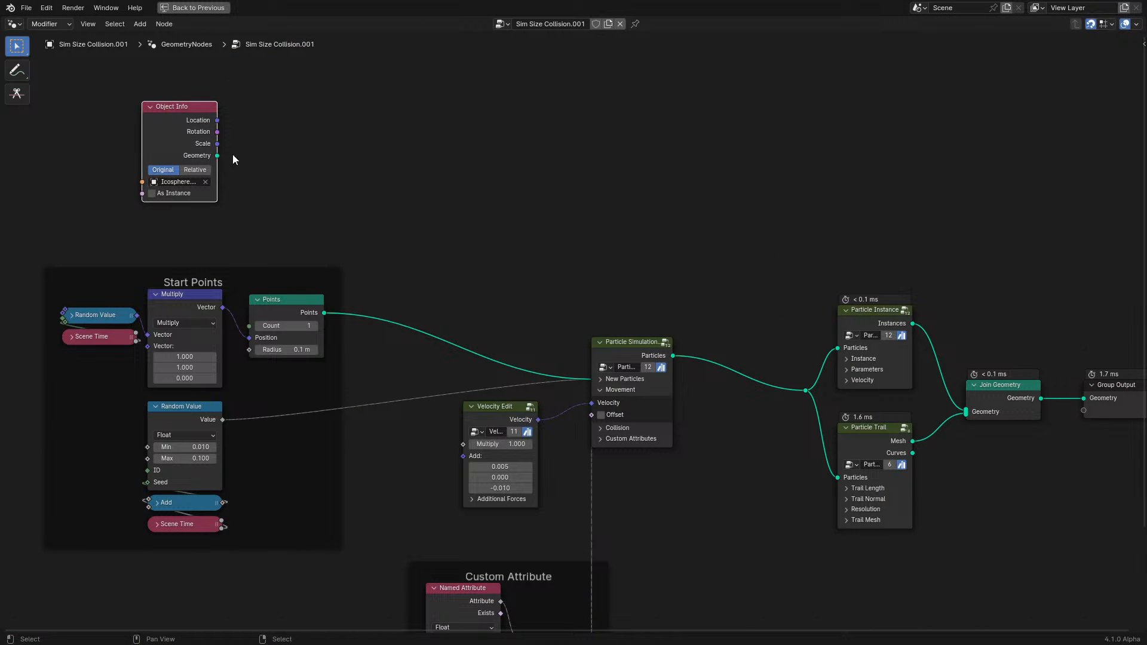
left_click_drag(216, 156, 299, 148)
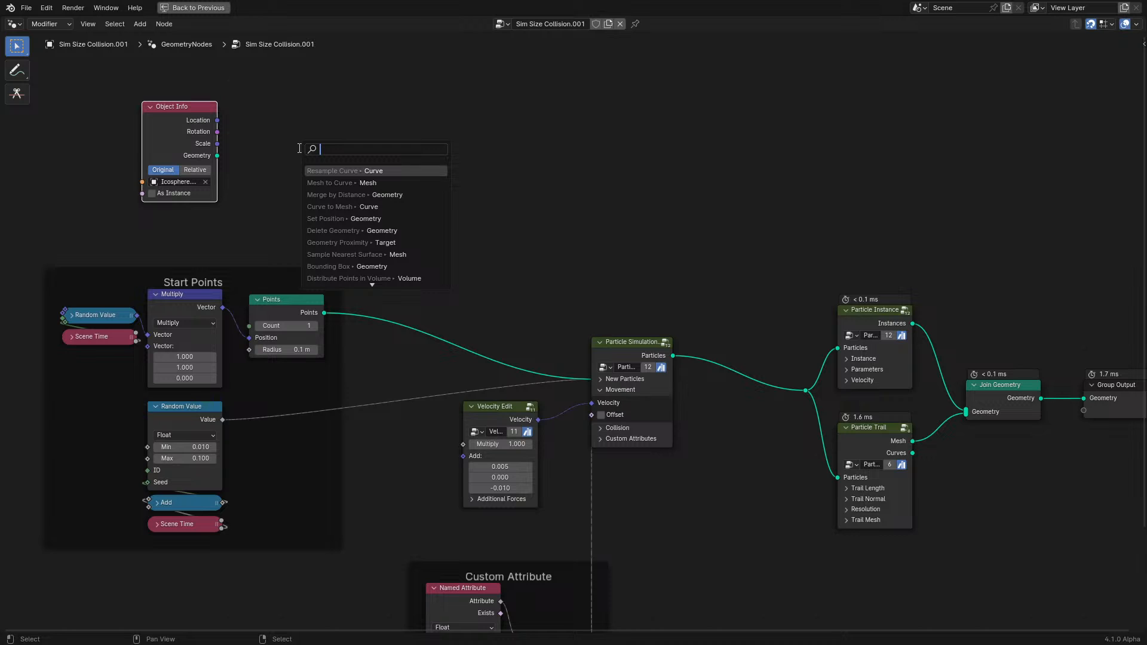
key("Escape")
key("ctrl+space")
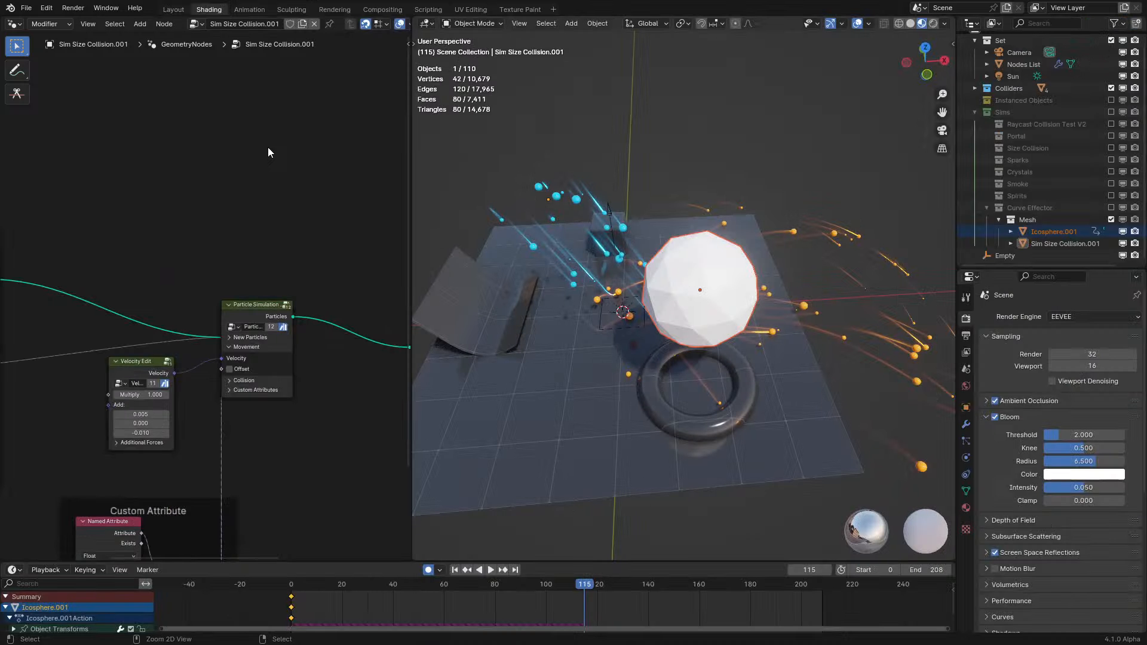
- Add a Mesh to Points node fed by the ico sphere Object Info's geometry and place it beside that node
scroll(72, 167, "down", 1)
middle_click_drag(75, 170, 273, 246)
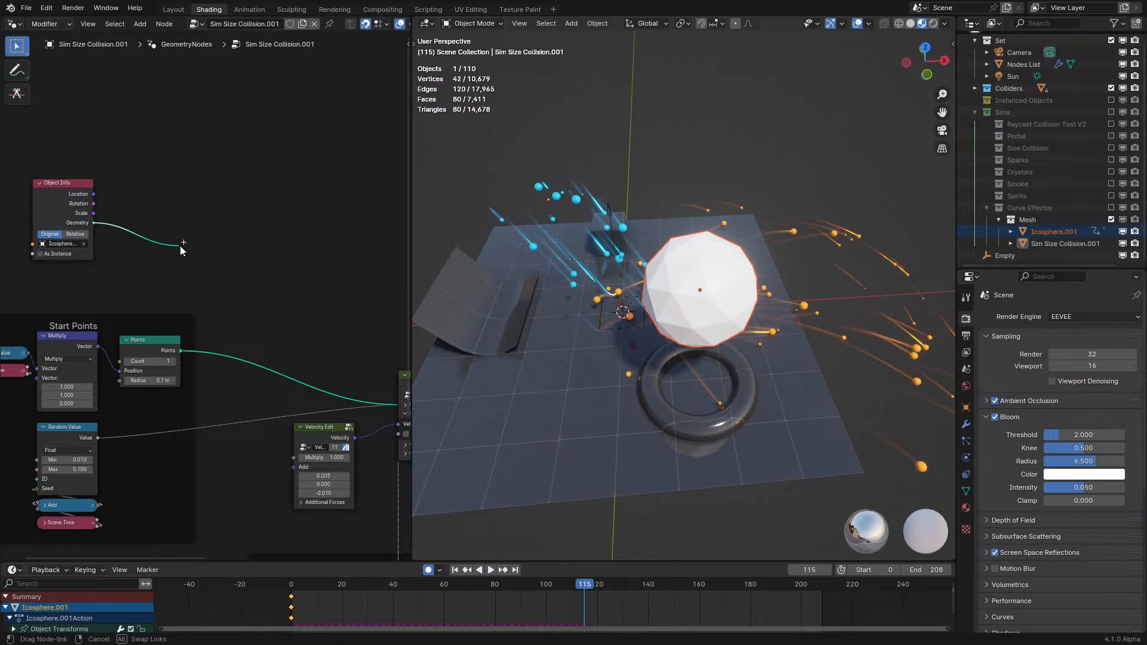
left_click_drag(177, 248, 173, 246)
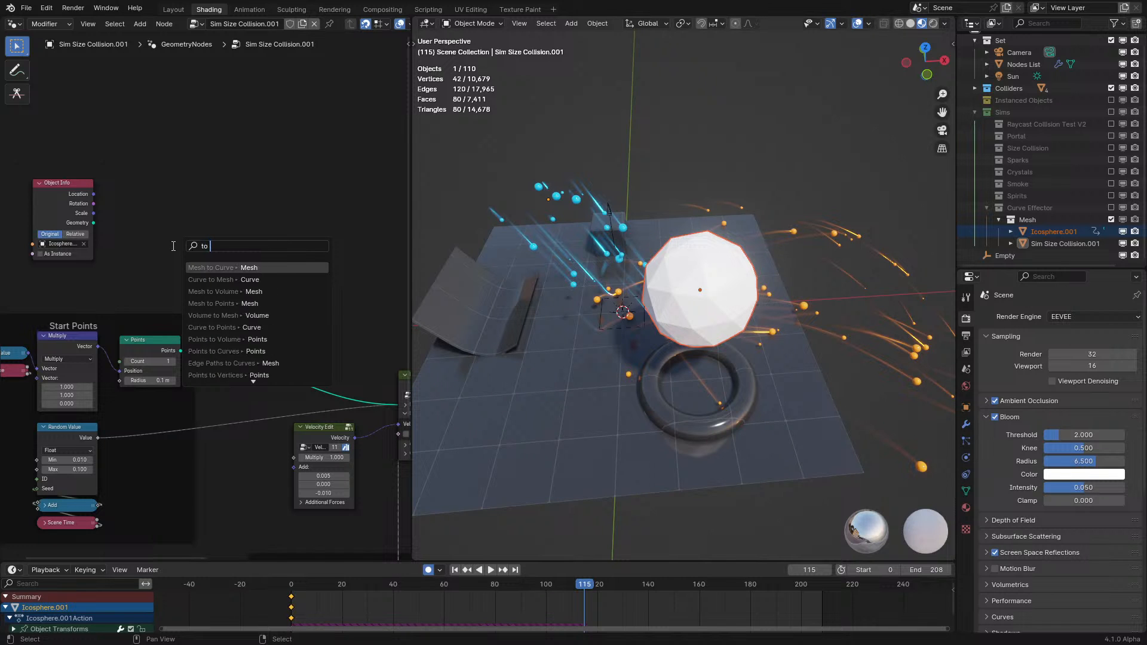
key("Return")
left_click(278, 196)
key("ctrl+space")
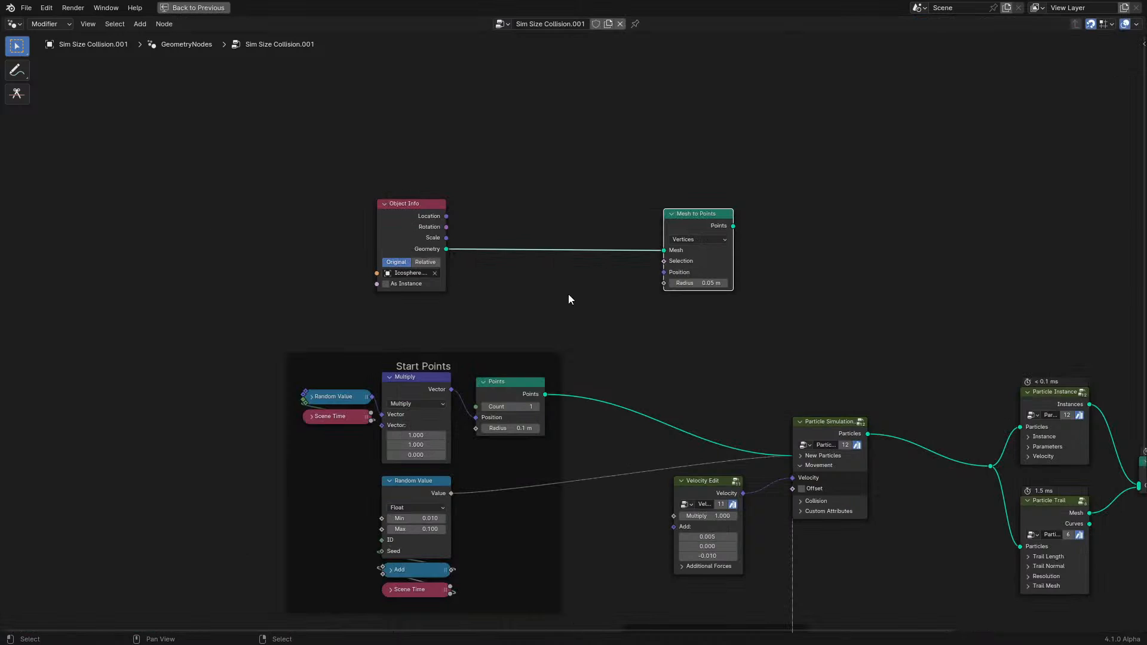
- Connect the Mesh to Points output to the reroute feeding Particle Instance and Particle Trail, and move Object Info beside Mesh to Points
middle_click_drag(677, 315, 302, 208)
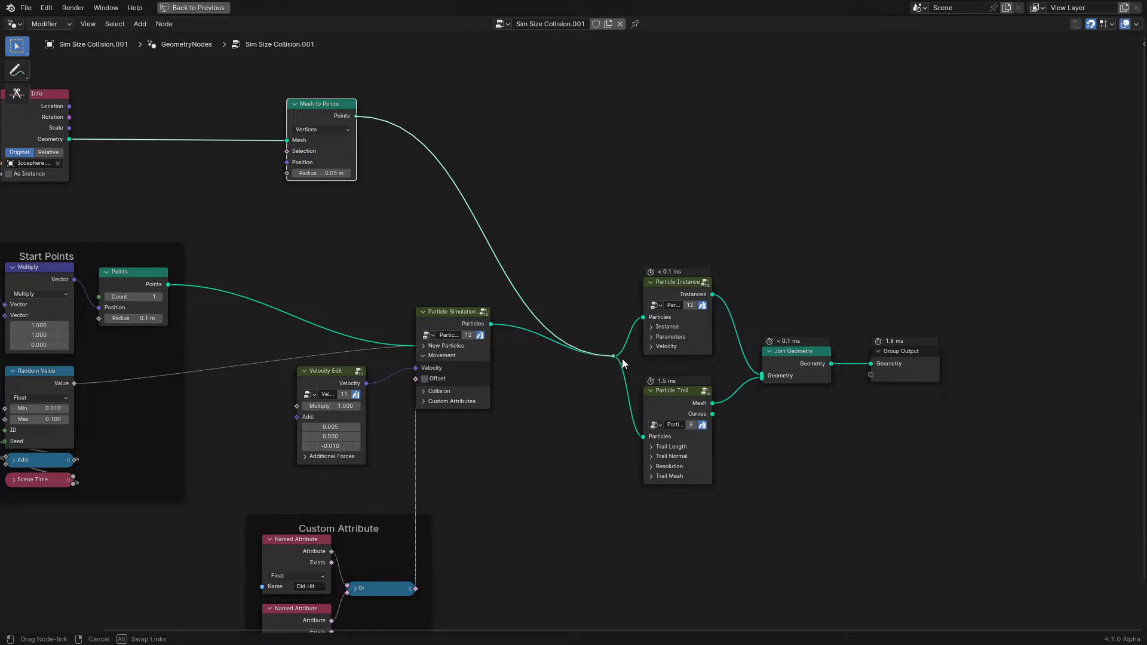
middle_click_drag(114, 89, 177, 159)
left_click_drag(86, 179, 275, 169)
scroll(72, 620, "down", 2)
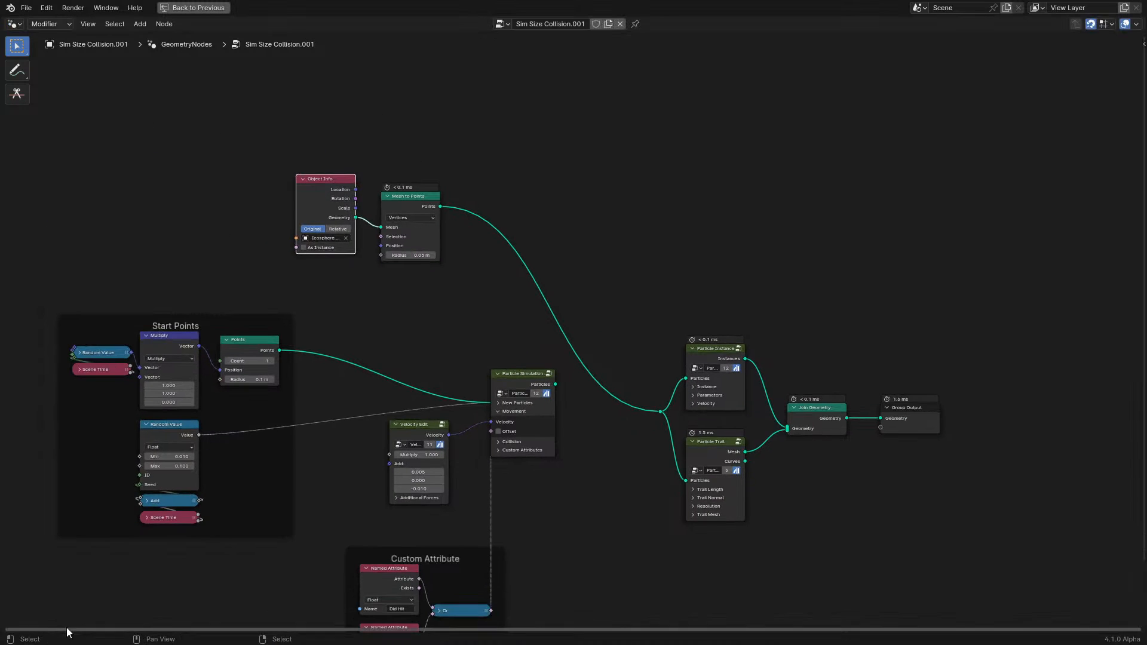
- Delete the Start Points and Custom Attribute frames with their nodes, and move Velocity Edit and Particle Simulation away from the remaining tree
left_click_drag(74, 565, 528, 612)
key("x")
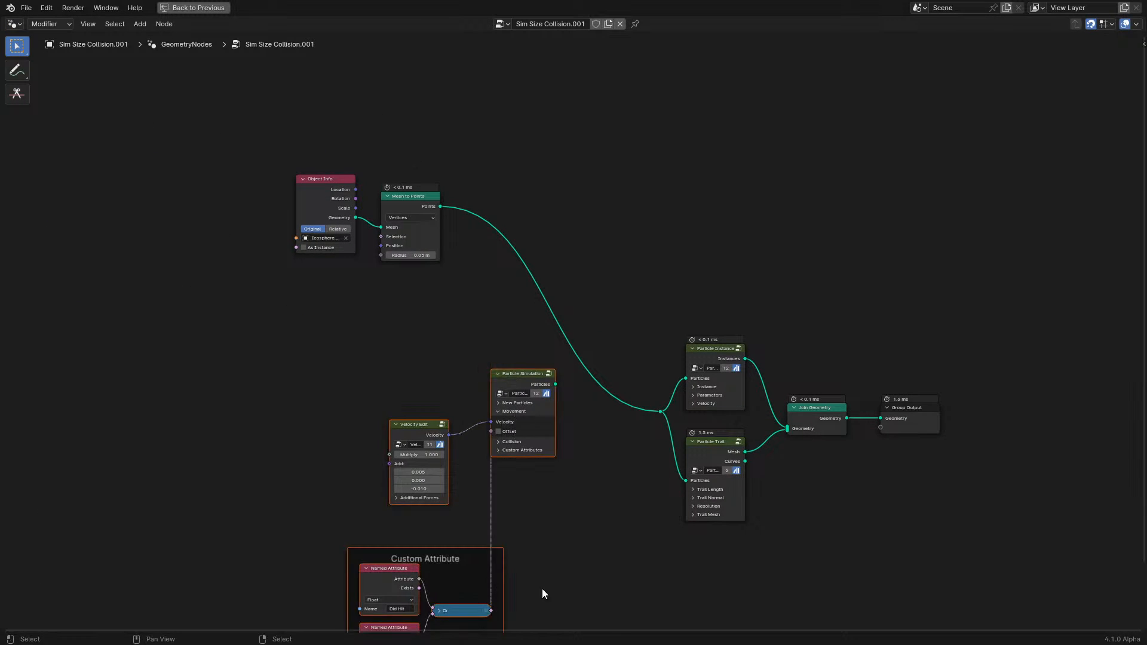
scroll(557, 478, "down", 2)
key("g")
left_click(323, 432)
left_click_drag(107, 582, 360, 469)
key("x")
scroll(158, 317, "up", 2)
left_click_drag(155, 334, 123, 387)
- Line up Object Info and Mesh to Points with the particle output nodes, leaving space before the reroute, and set Object Info to Relative
left_click_drag(213, 337, 380, 131)
key("g")
left_click(406, 168)
left_click_drag(270, 318, 461, 116)
key("g")
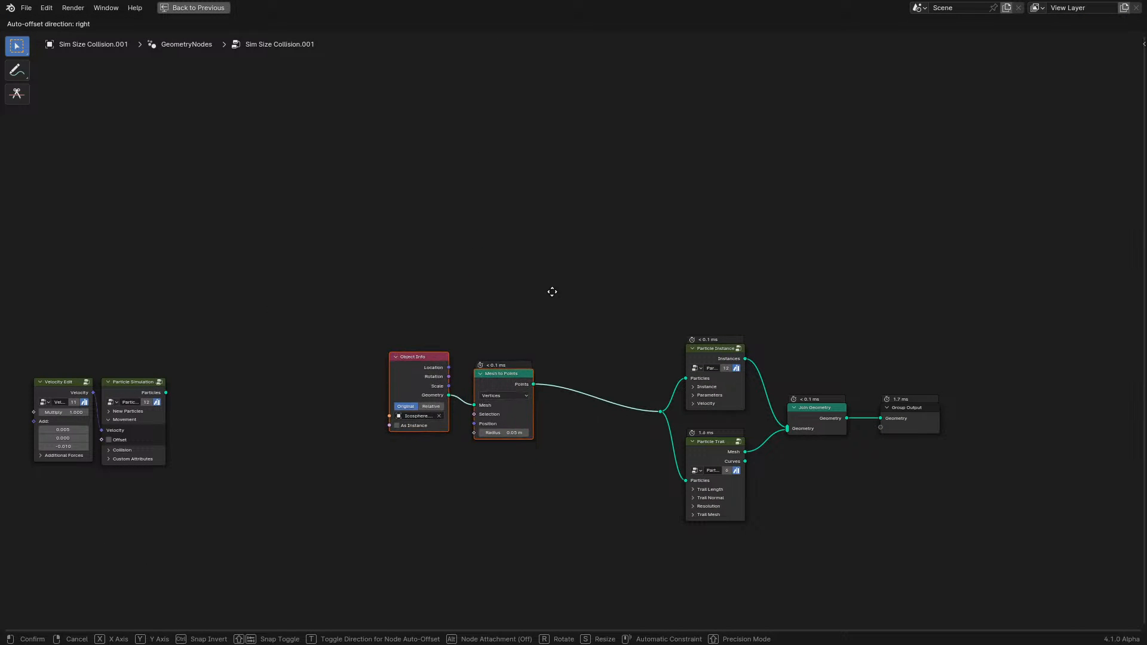
left_click(553, 292)
scroll(403, 382, "up", 5)
left_click_drag(241, 277, 502, 555)
key("g")
left_click(329, 481)
- Play the simulation and switch the viewport to wireframe shading to examine the trails around the ico sphere
key("ctrl+space")
key("space")
left_click(245, 614)
middle_click_drag(633, 337, 669, 311)
key("z")
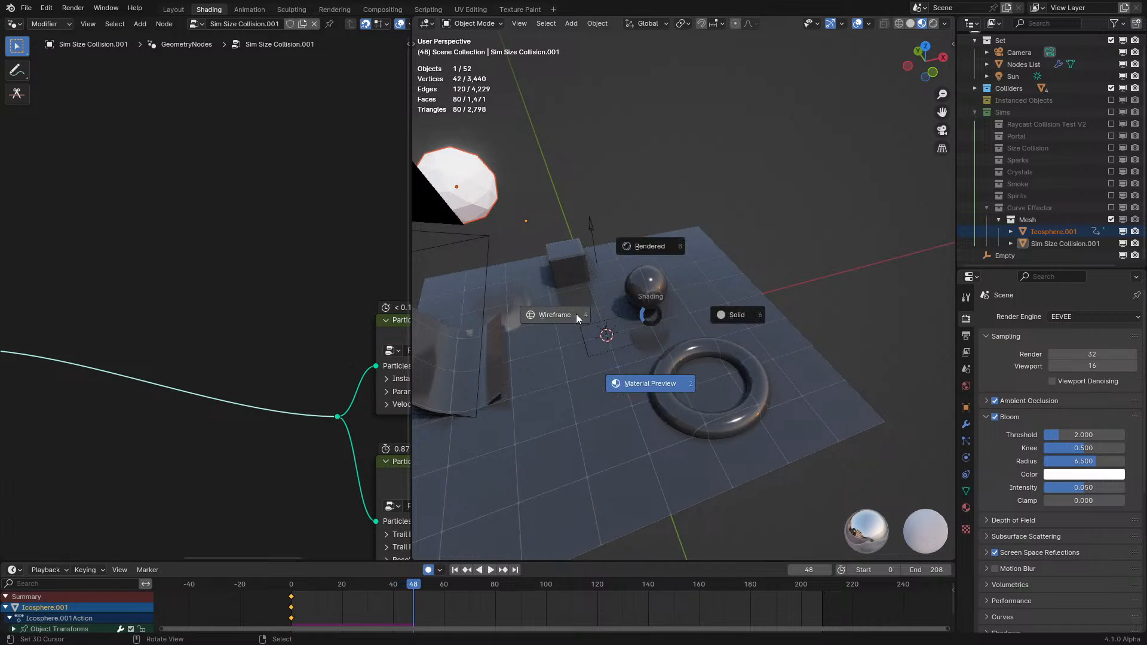
left_click(571, 313)
left_click(571, 314)
- Add a Set ID node on the link between Mesh to Points and the reroute
key("ctrl+space")
key("shift+a")
left_click(408, 257)
type("set")
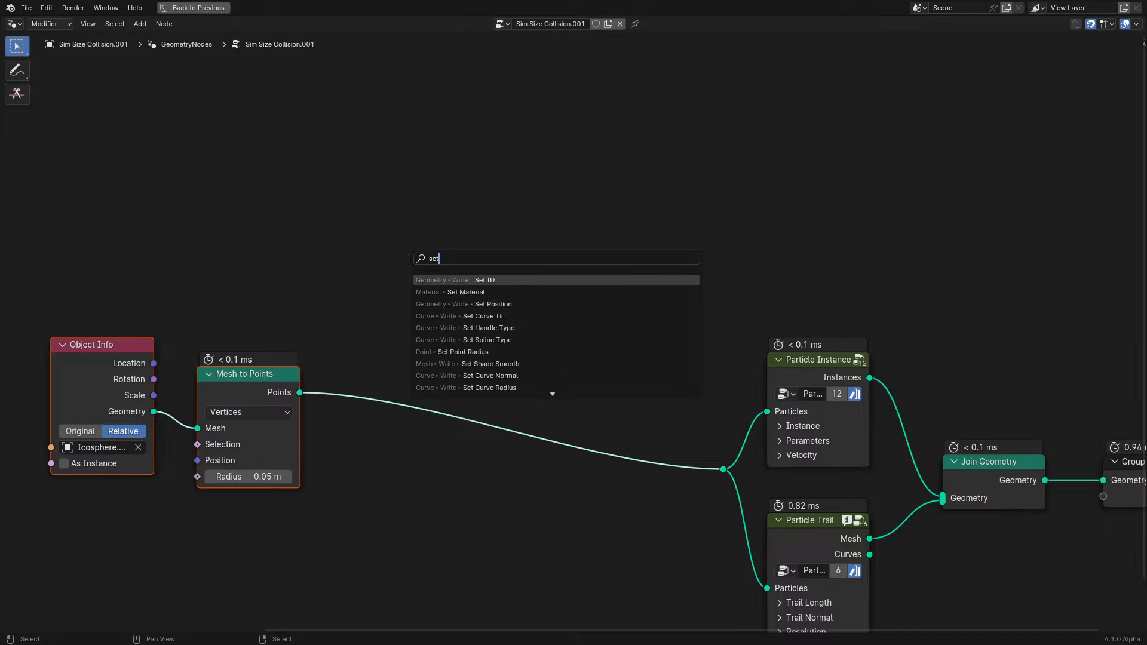
left_click(446, 281)
left_click(438, 419)
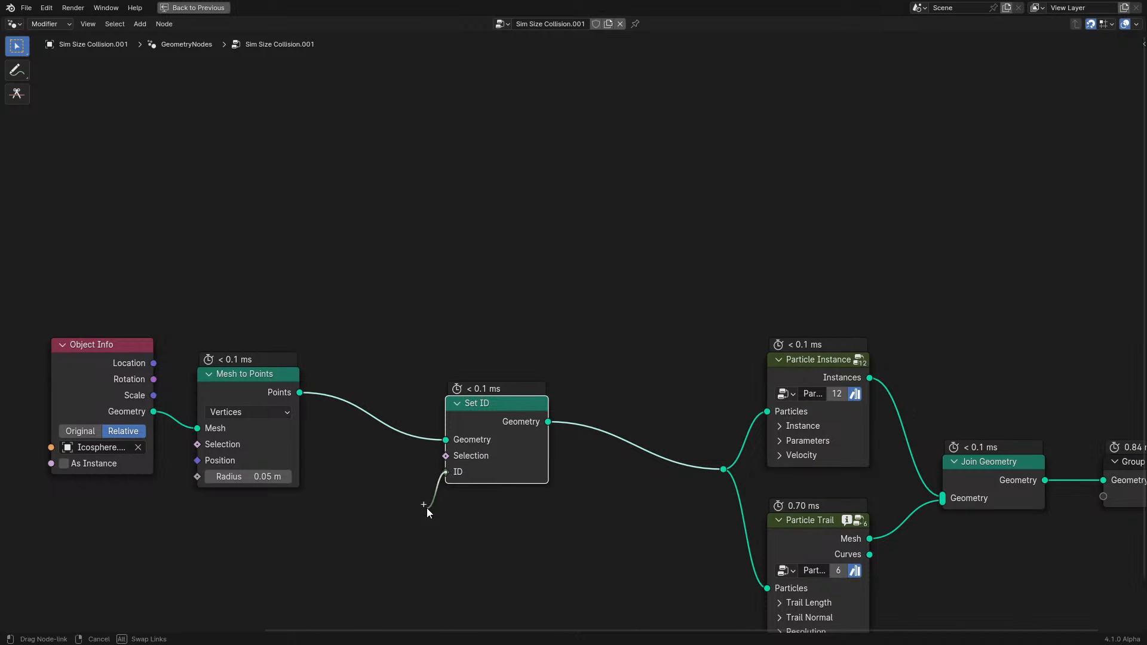
- Add an Index node connected to the ID input of Set ID and place it below that node
left_click_drag(427, 507, 428, 507)
type("in")
left_click(362, 530)
left_click(489, 529)
- Replay the animation in wireframe and orbit around the ico sphere to examine its trails
key("ctrl+space")
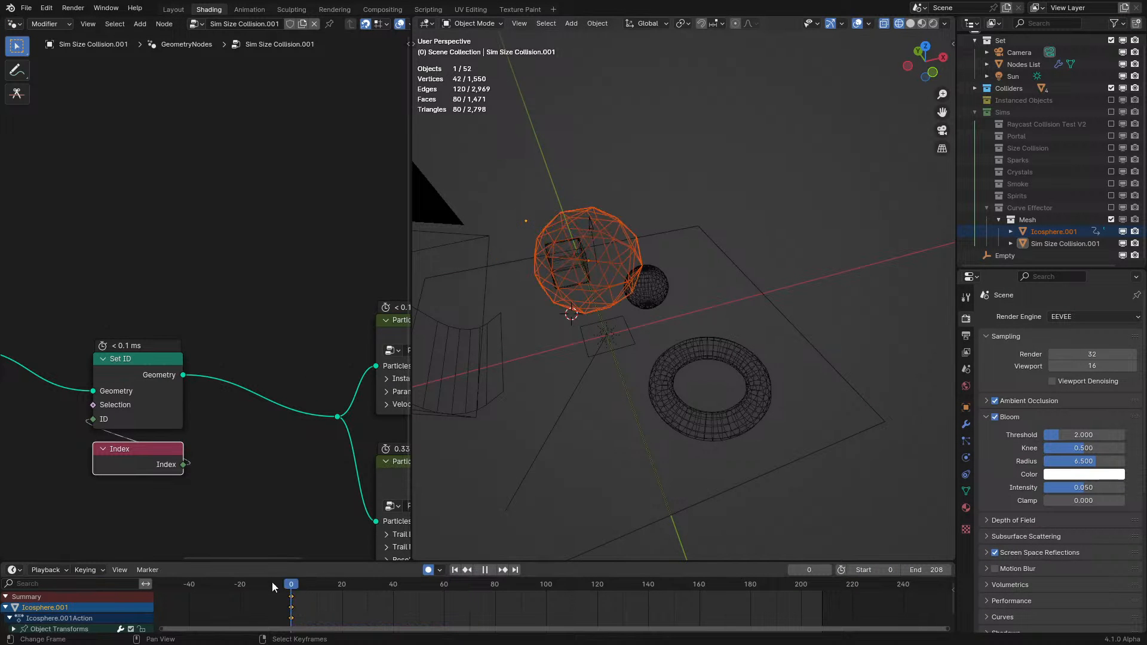
key("z")
middle_click_drag(676, 252, 619, 254)
key("z")
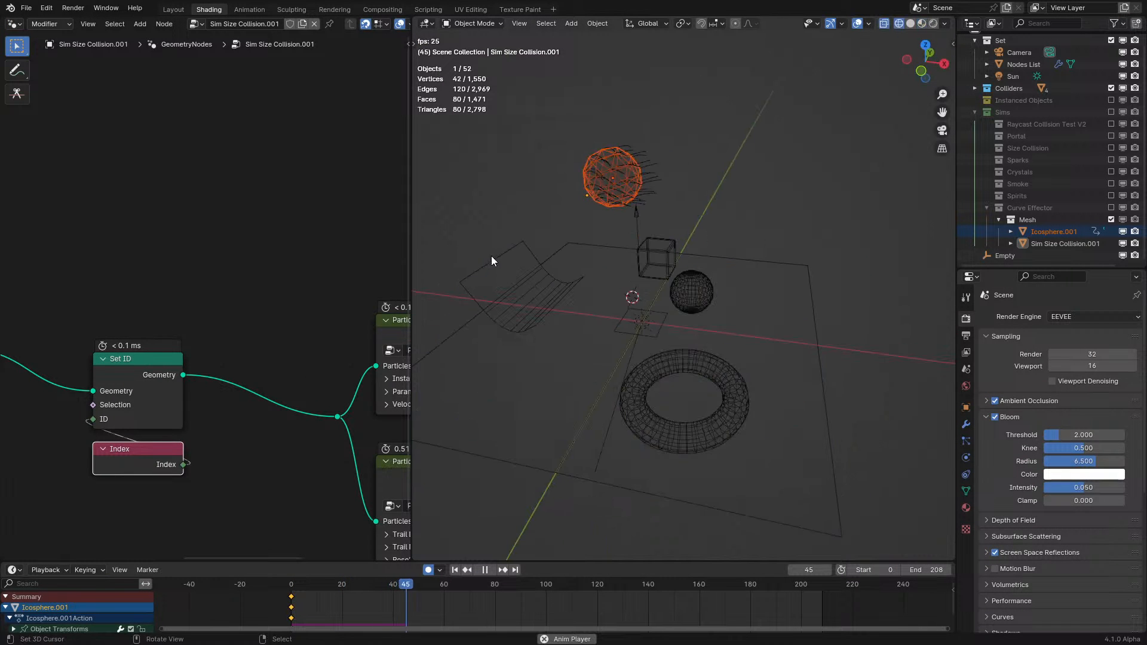
middle_click_drag(511, 249, 535, 280)
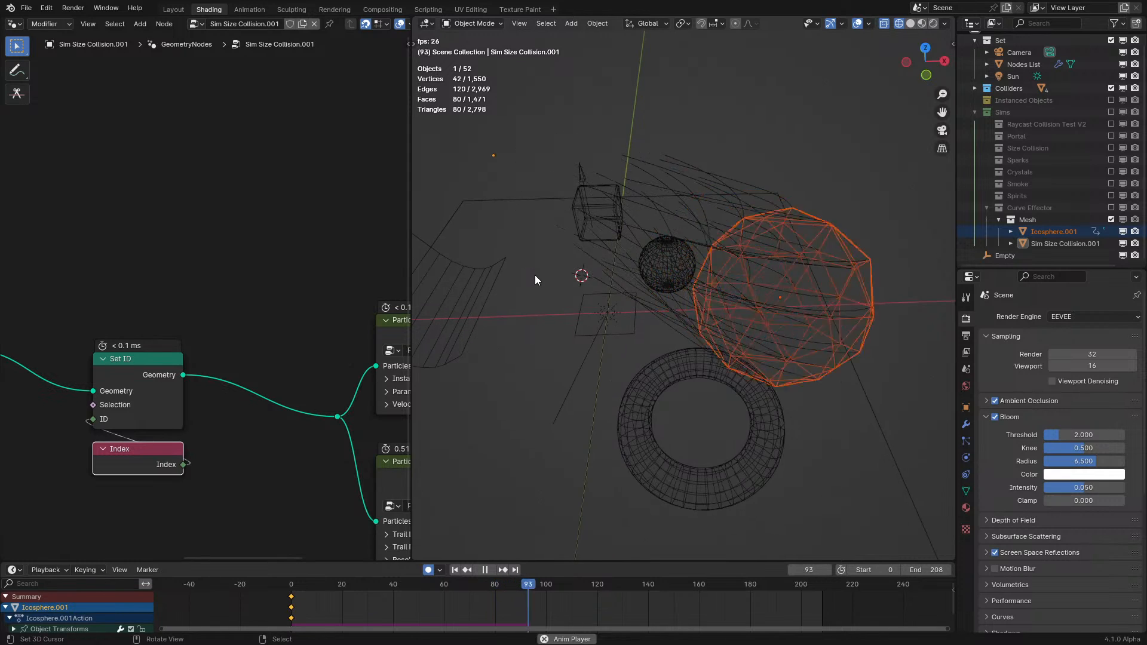
key("space")
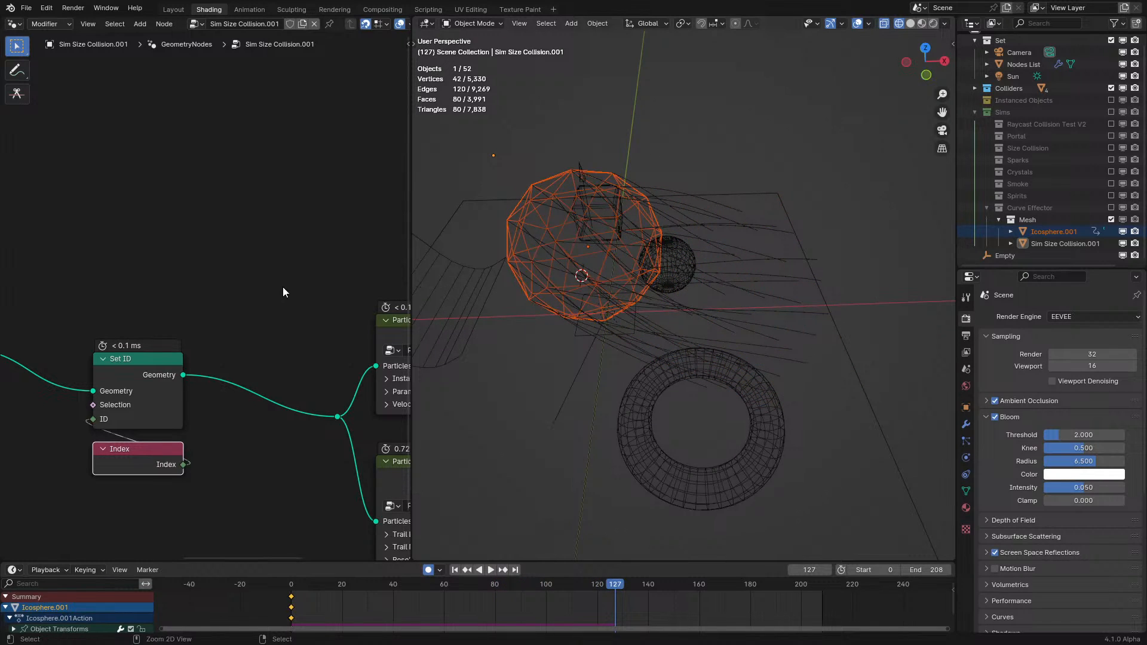
- Expand the Trail Normal settings of the Particle Trail node
key("ctrl+space")
key("Home")
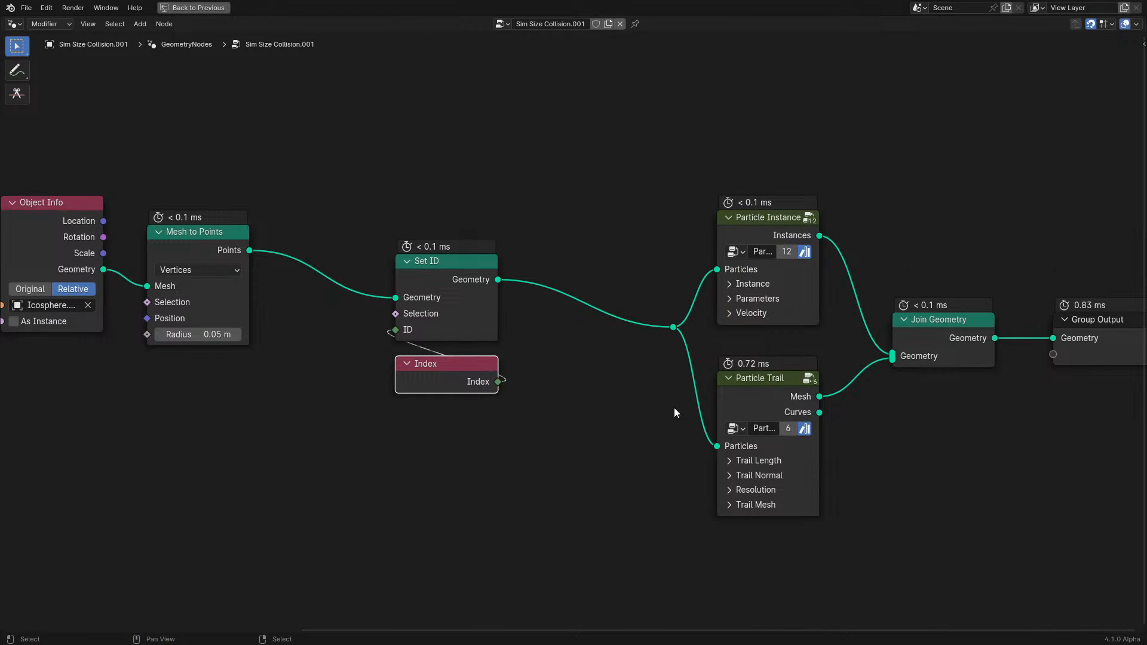
left_click(773, 475)
middle_click_drag(706, 470, 644, 411)
left_click_drag(623, 474, 589, 474)
- Look inside the Particle Trail group at its Curve Normal, Custom Normal, Profile and Mesh frames, and return to the parent tree
key("Tab")
scroll(647, 368, "down", 2)
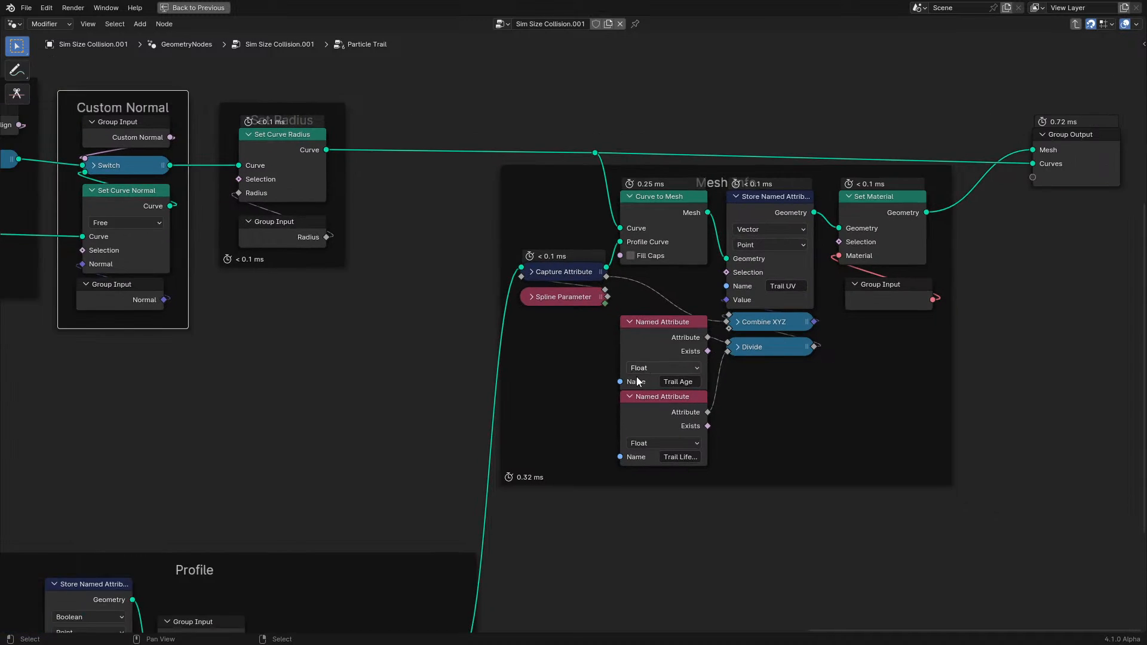
scroll(647, 368, "down", 1)
middle_click_drag(519, 397, 643, 376)
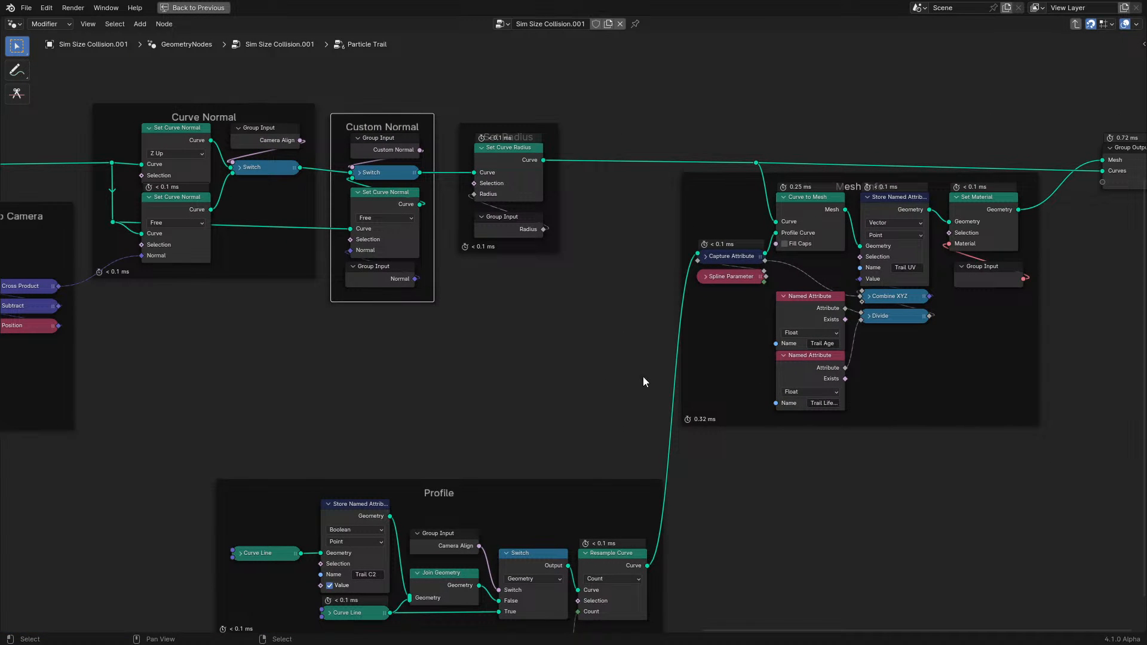
scroll(643, 377, "up", 2)
key("Tab")
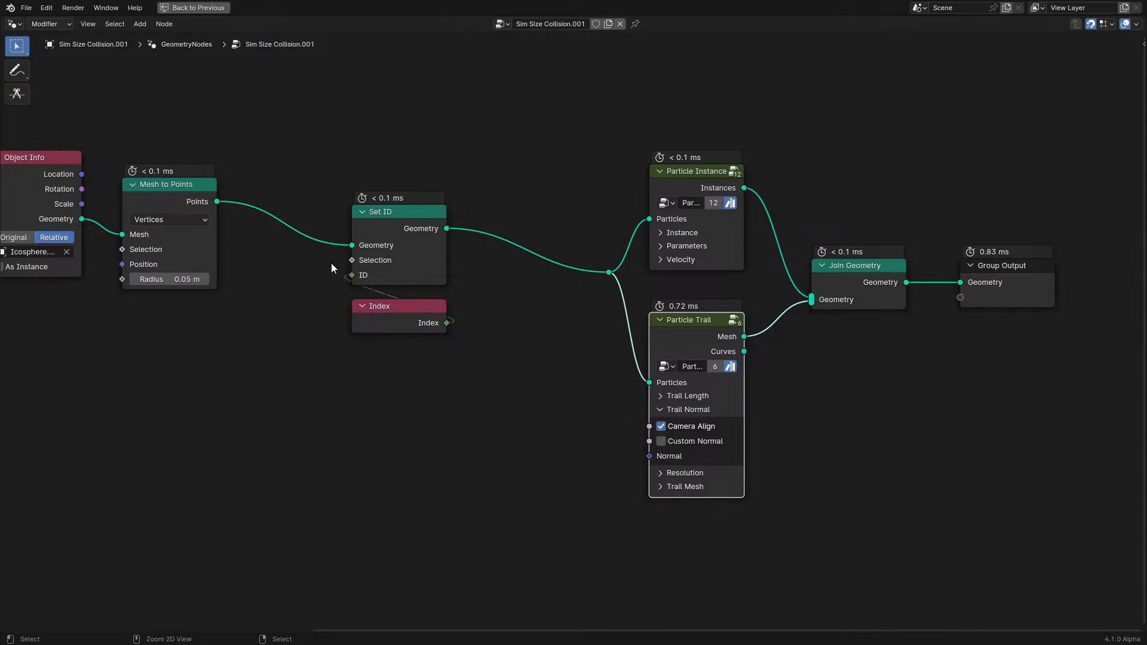
key("ctrl+space")
middle_click_drag(273, 407, 320, 418)
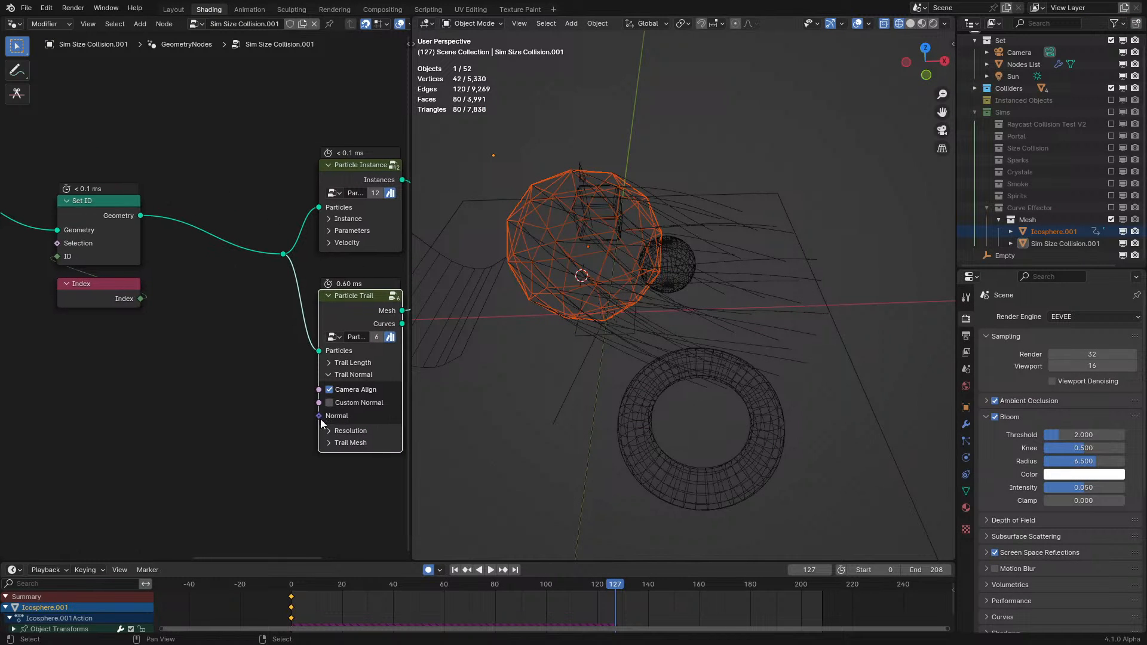
left_click_drag(278, 437, 246, 426)
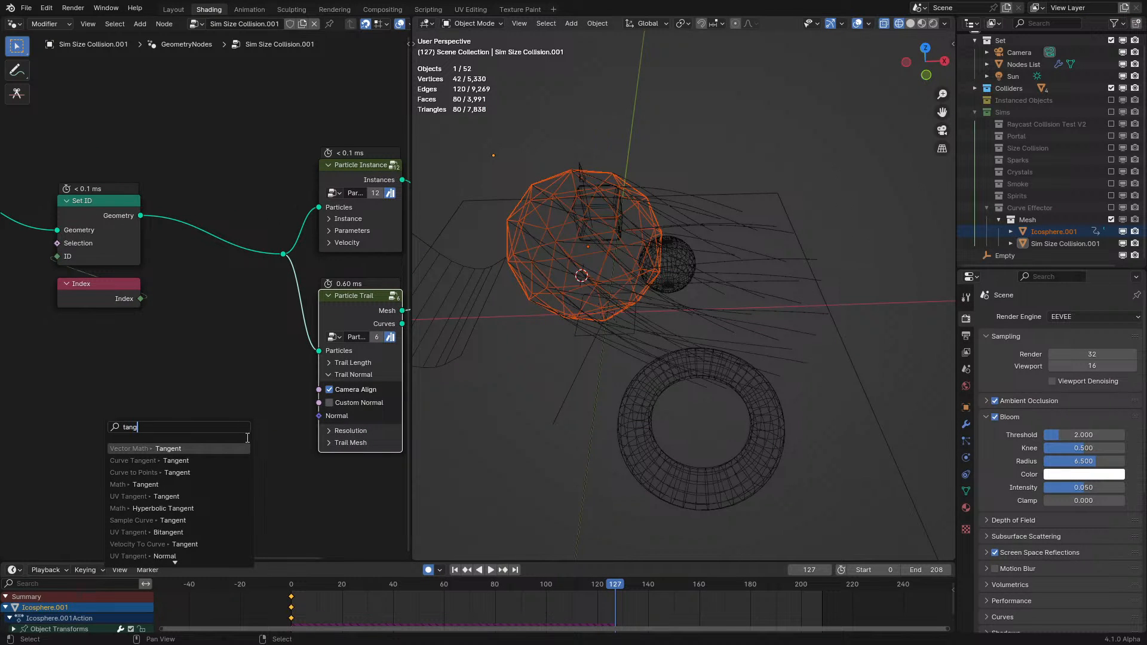
key("Return")
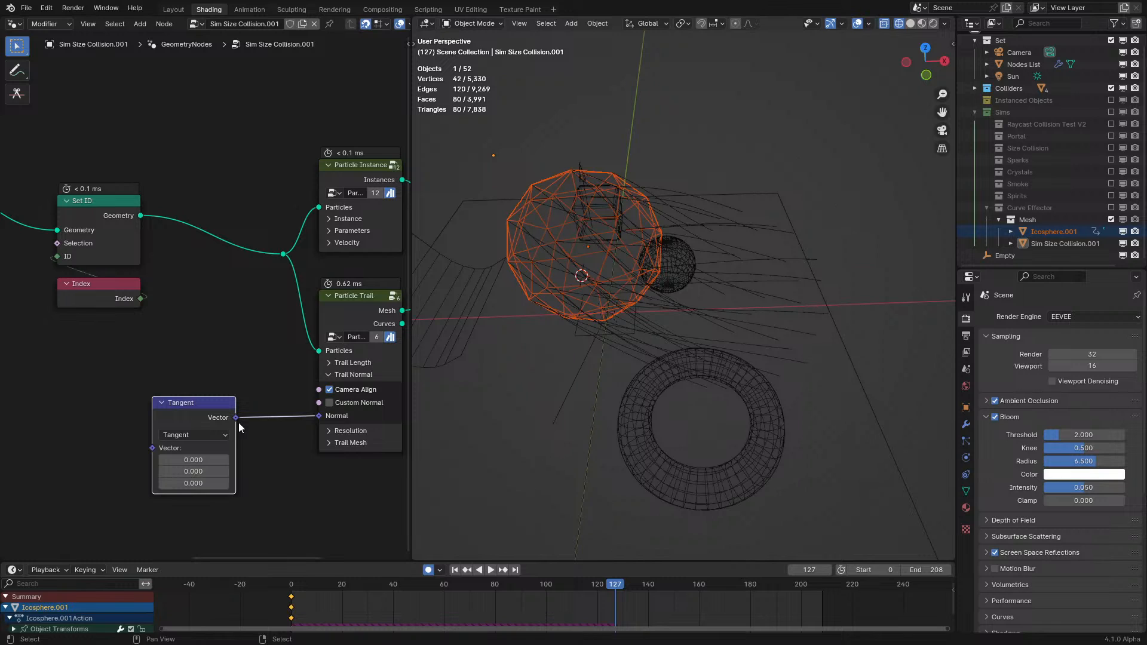
key("ctrl+z")
key("shift+a")
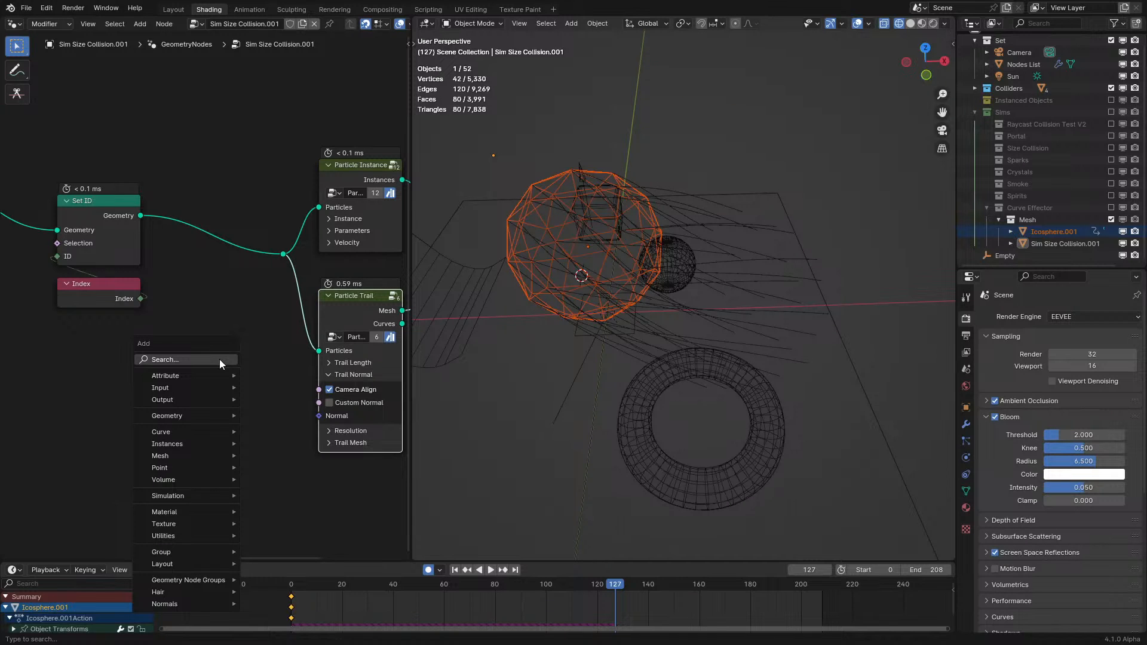
- Switch the viewport to Material Preview and try to add a tangent node through the node search
key("z")
left_click(718, 329)
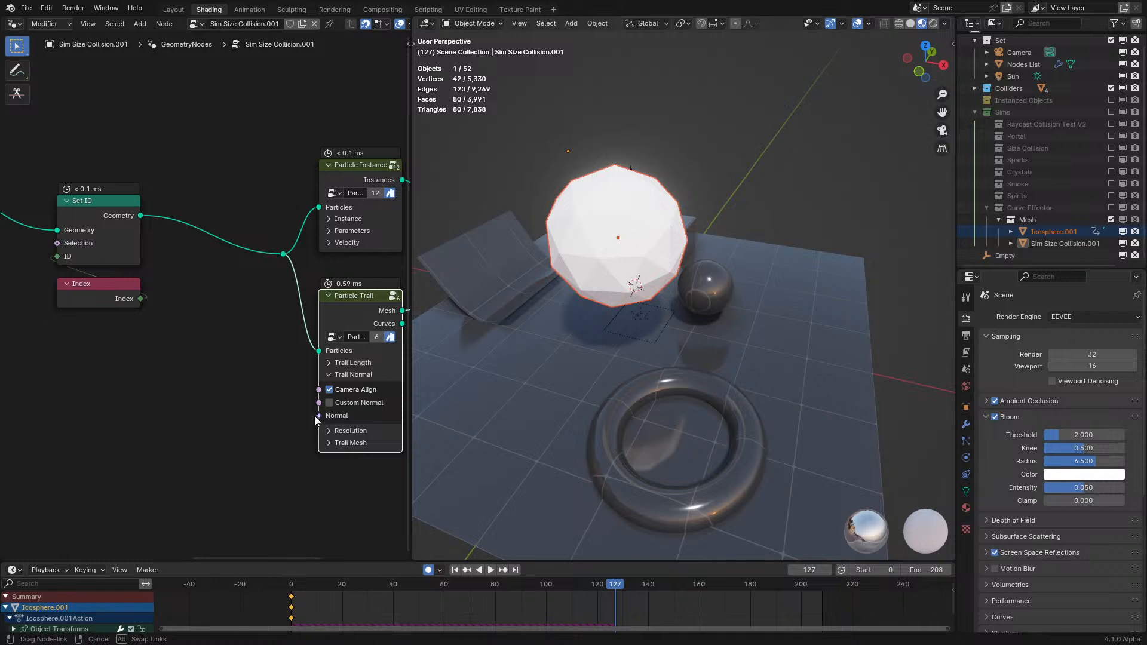
key("shift+a")
type("tang")
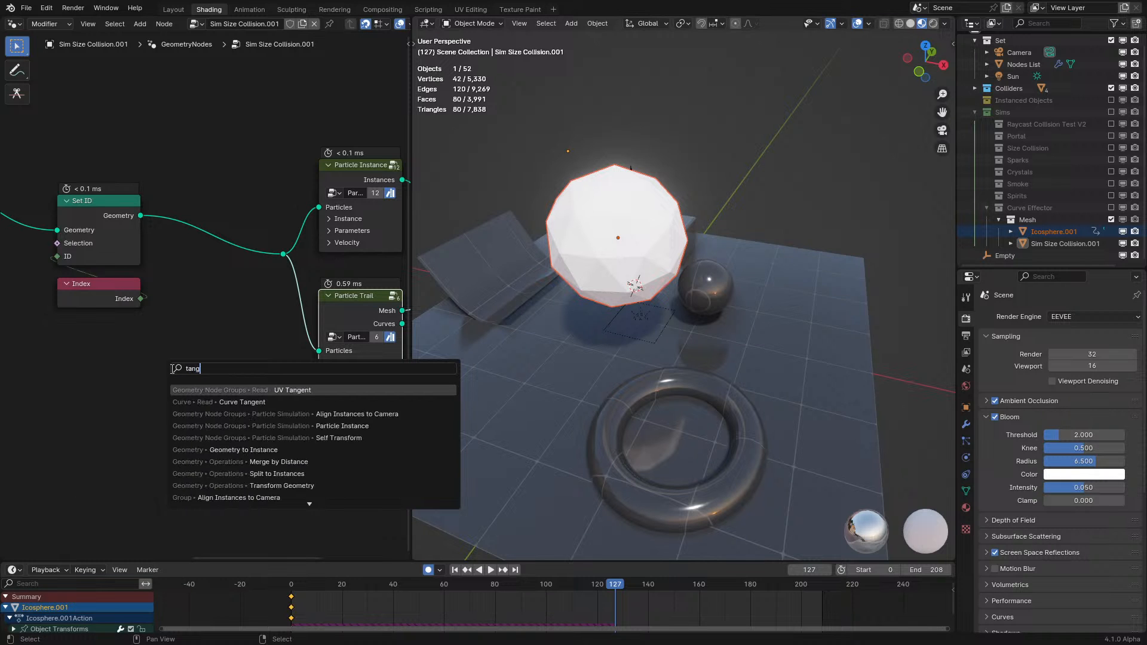
key("Return")
key("Escape")
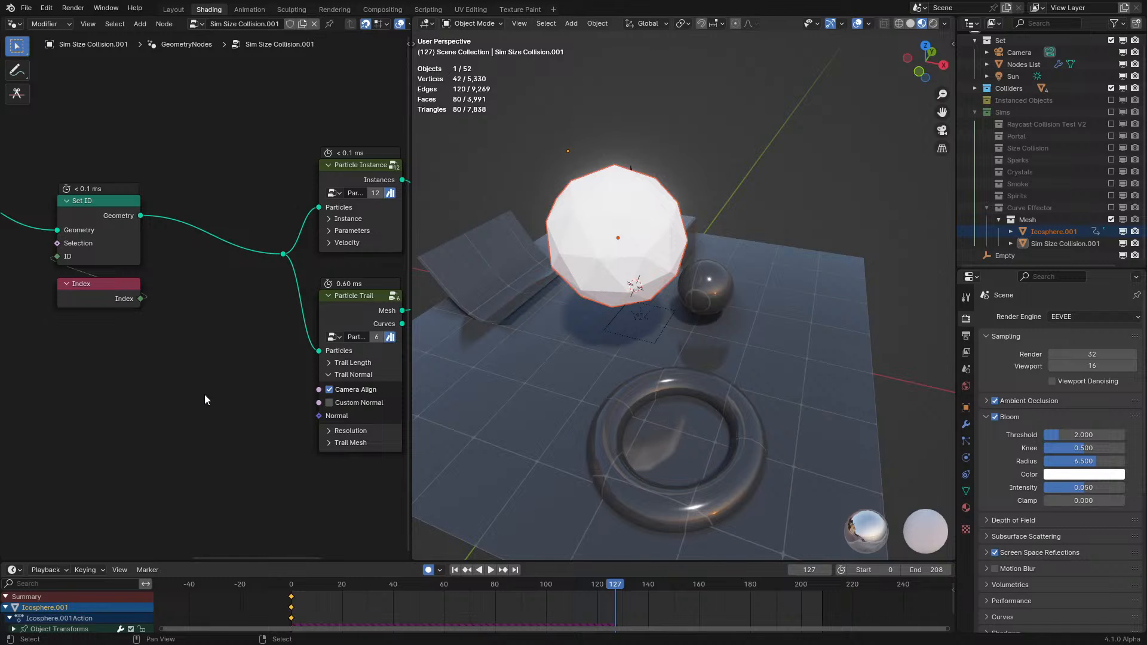
- Add a Curve Tangent node and place it beside the Particle Trail node, below Index
key("shift+a")
left_click(183, 387)
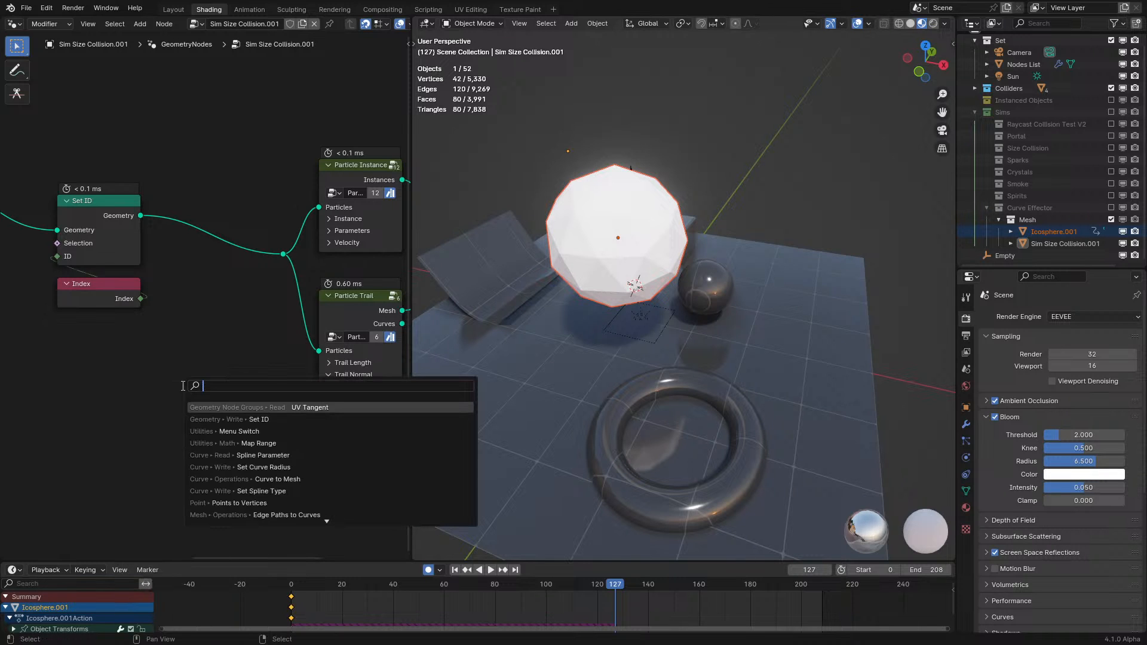
type("tang")
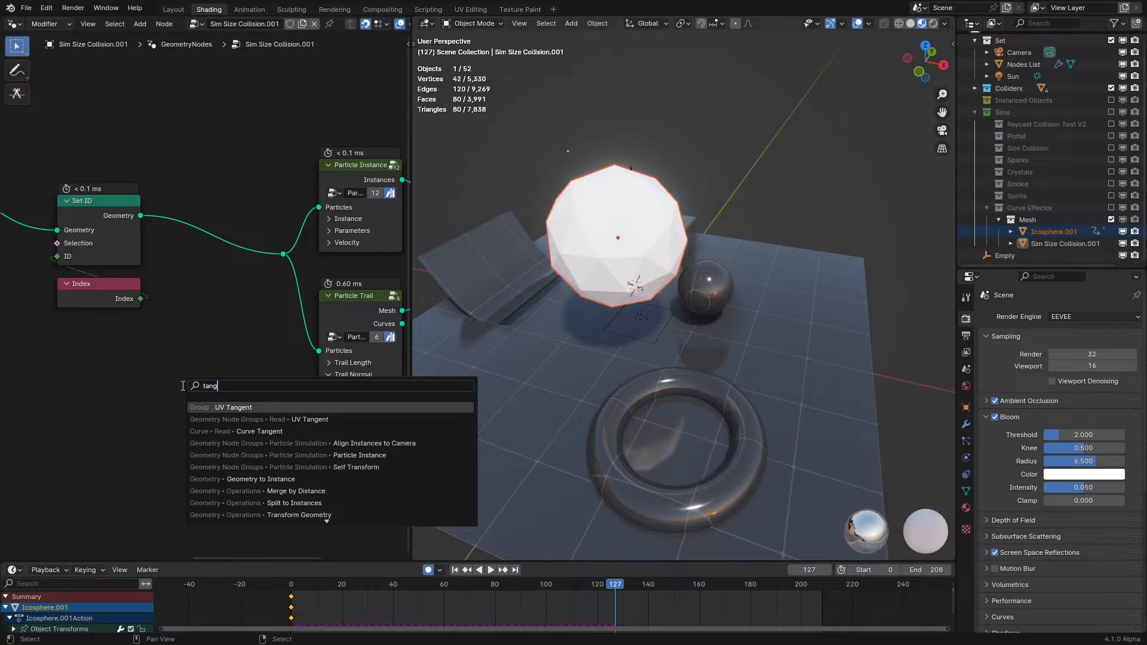
key("Down")
key("Down")
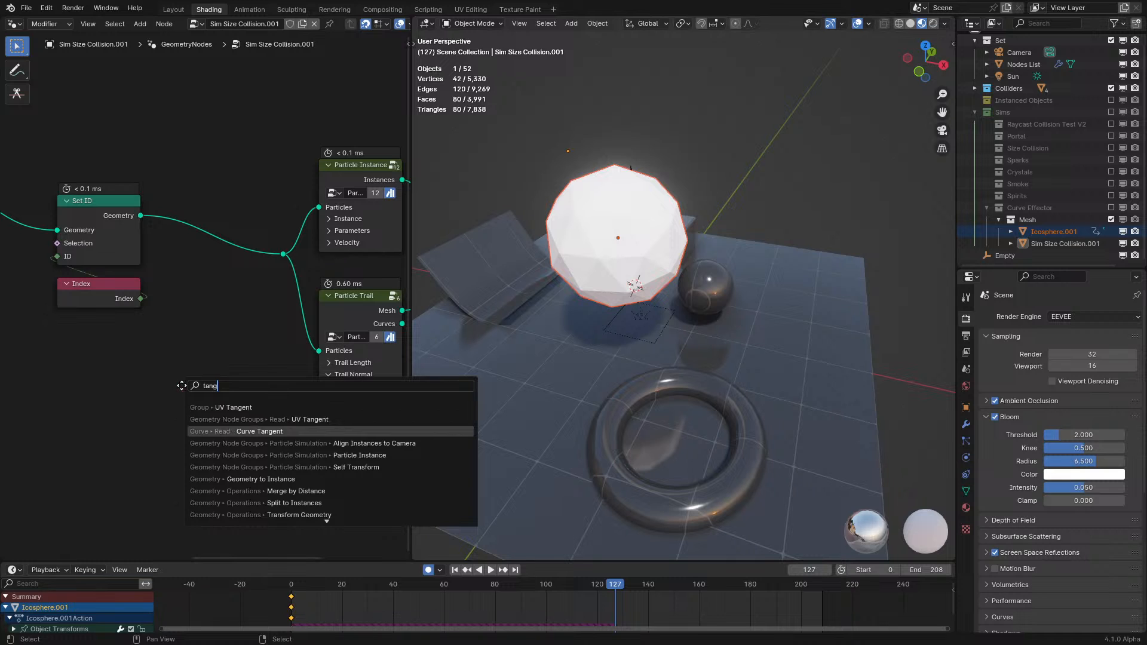
key("Return")
left_click(77, 364)
middle_click_drag(77, 363, 251, 452)
scroll(251, 451, "down", 2)
middle_click_drag(348, 550, 167, 439)
scroll(164, 418, "up", 2)
- Feed Curve Tangent through a Cross Product node with second vector 0, 0, 1 into the Particle Trail's Normal input
key("space")
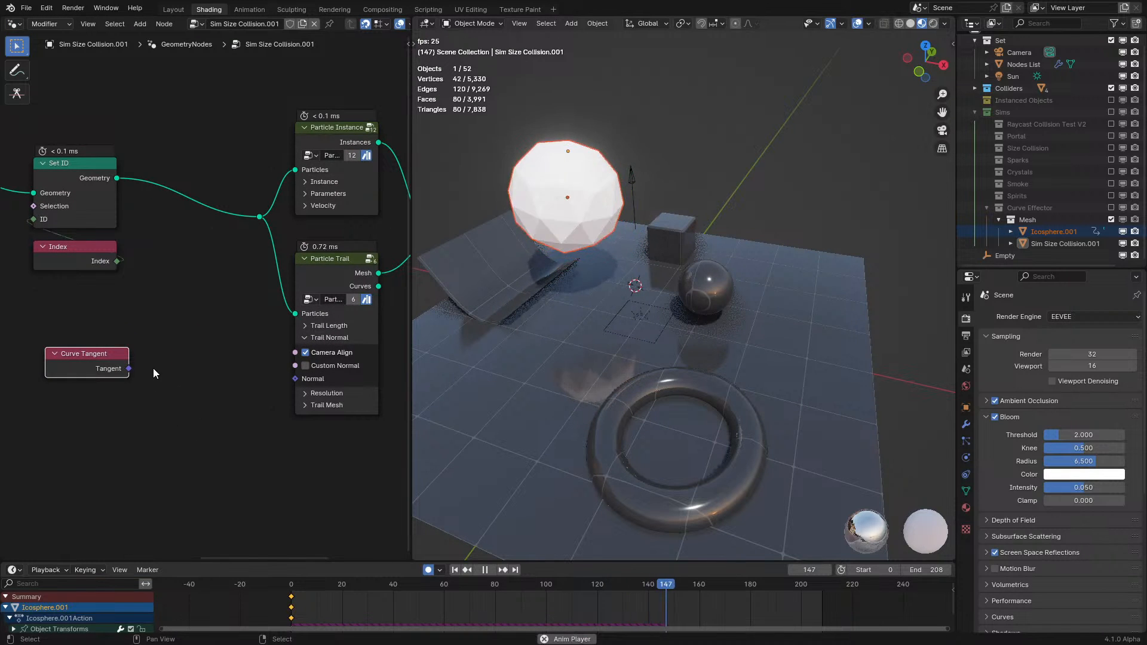
left_click_drag(129, 369, 163, 372)
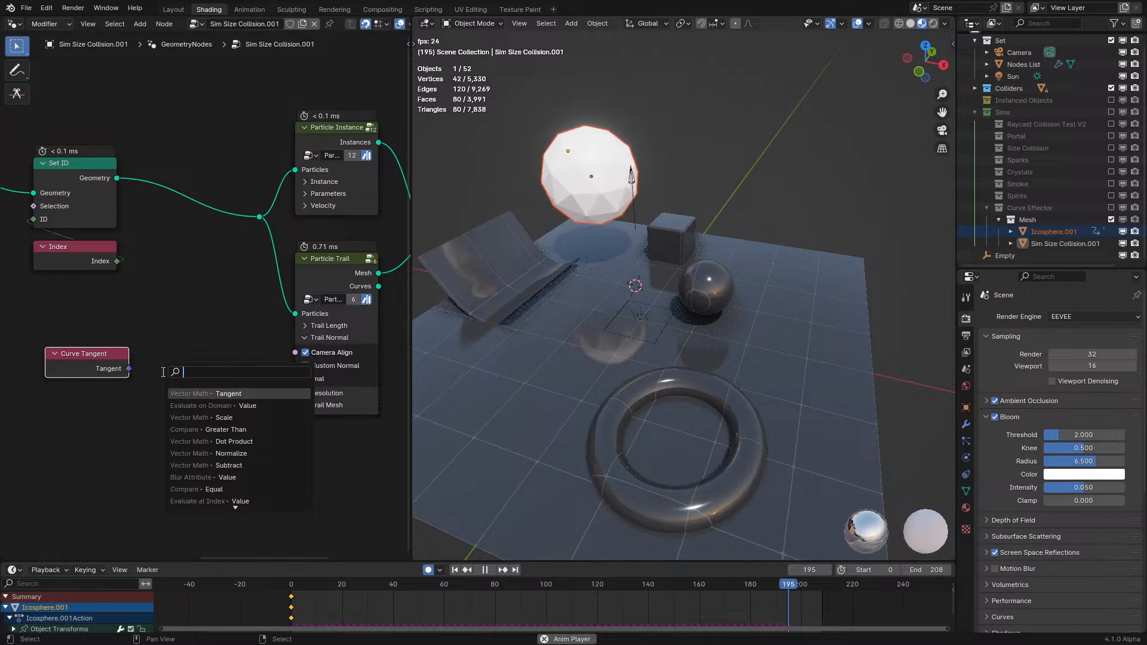
type("cross")
key("Return")
left_click(199, 370)
double_click(205, 434)
type("1")
key("Return")
left_click_drag(247, 356, 288, 383)
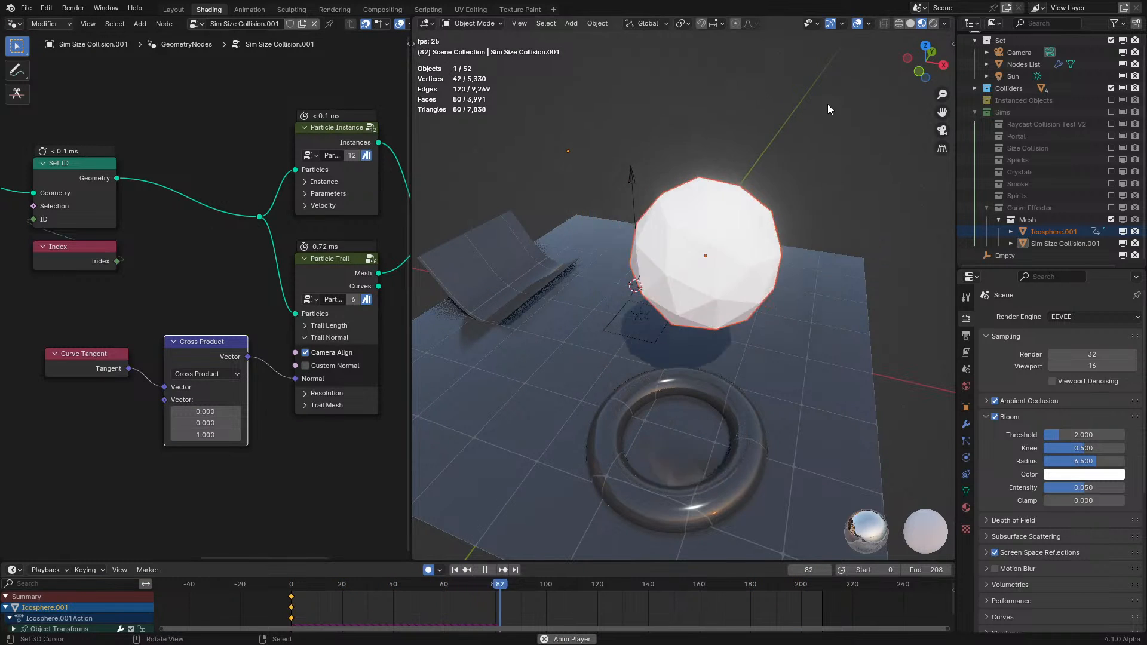
- Replay the simulation from the start in wireframe and enable Custom Normal on the Particle Trail node
key("shift+Left")
key("z")
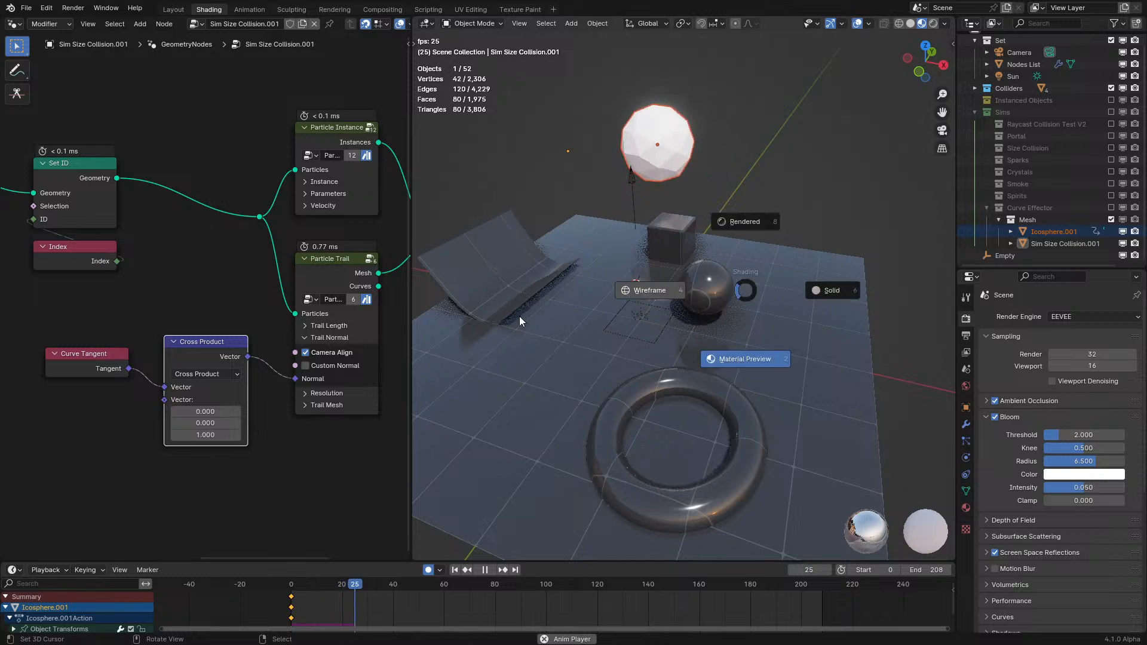
left_click(519, 321)
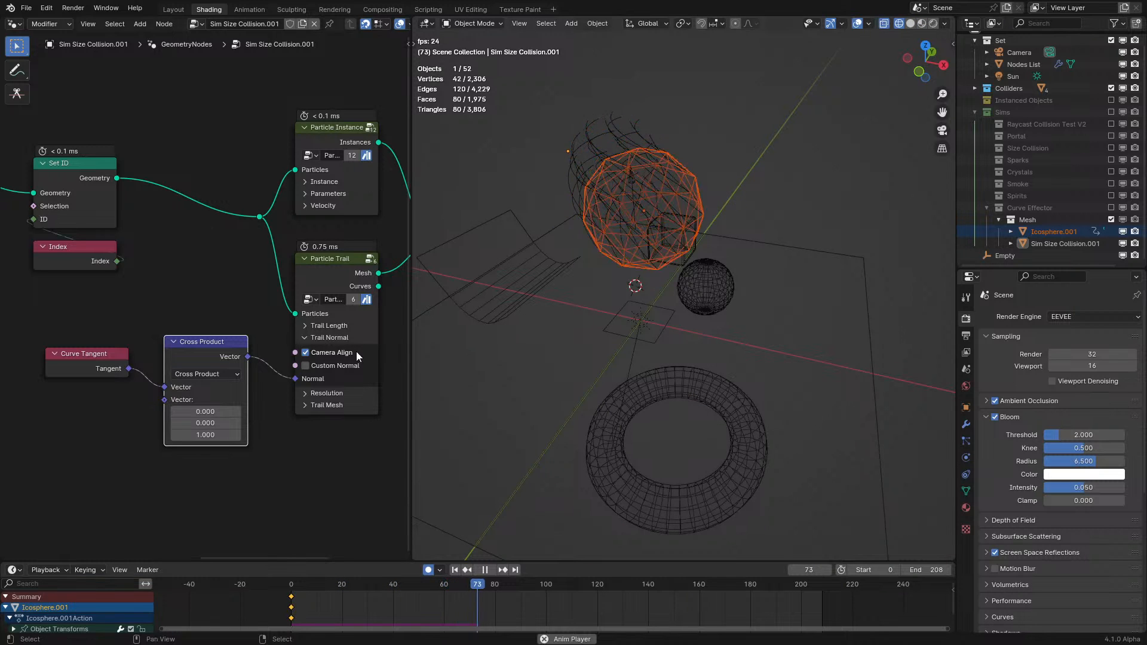
key("space")
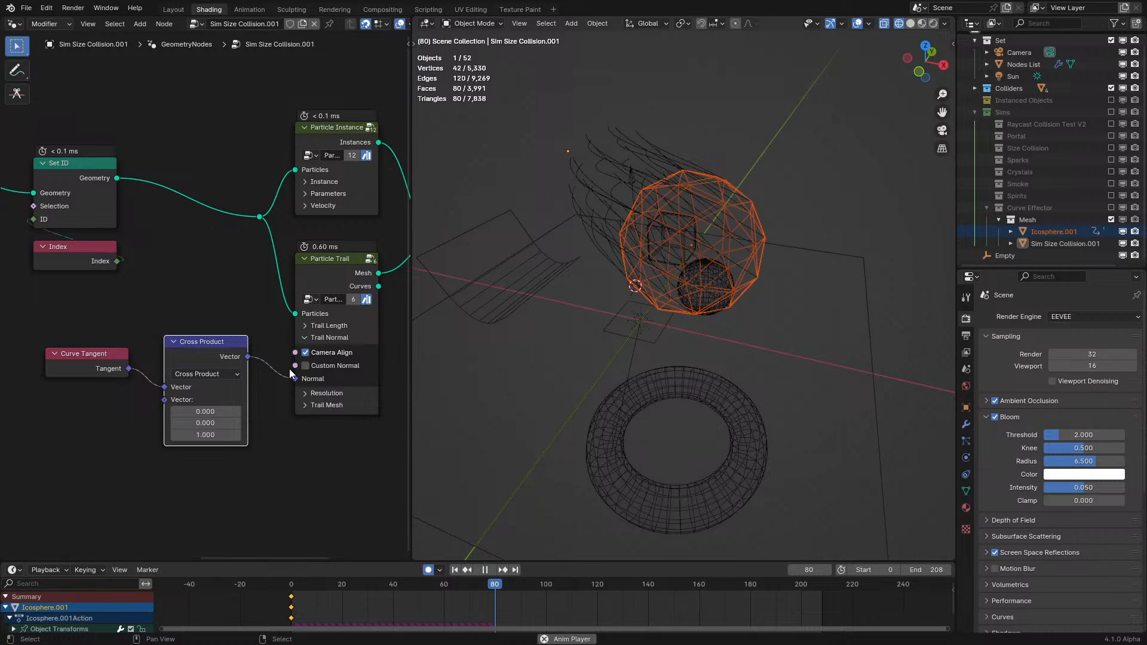
key("space")
left_click(305, 365)
- Switch the viewport to Material Preview and orbit around the scene to examine the trails during playback
key("z")
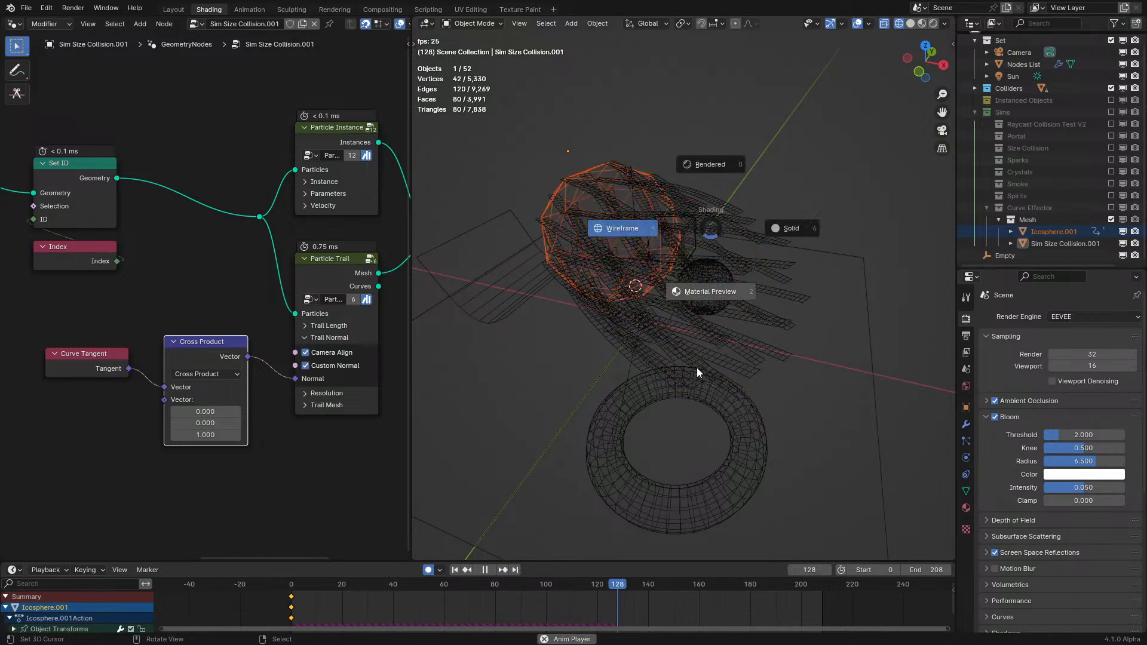
left_click(711, 307)
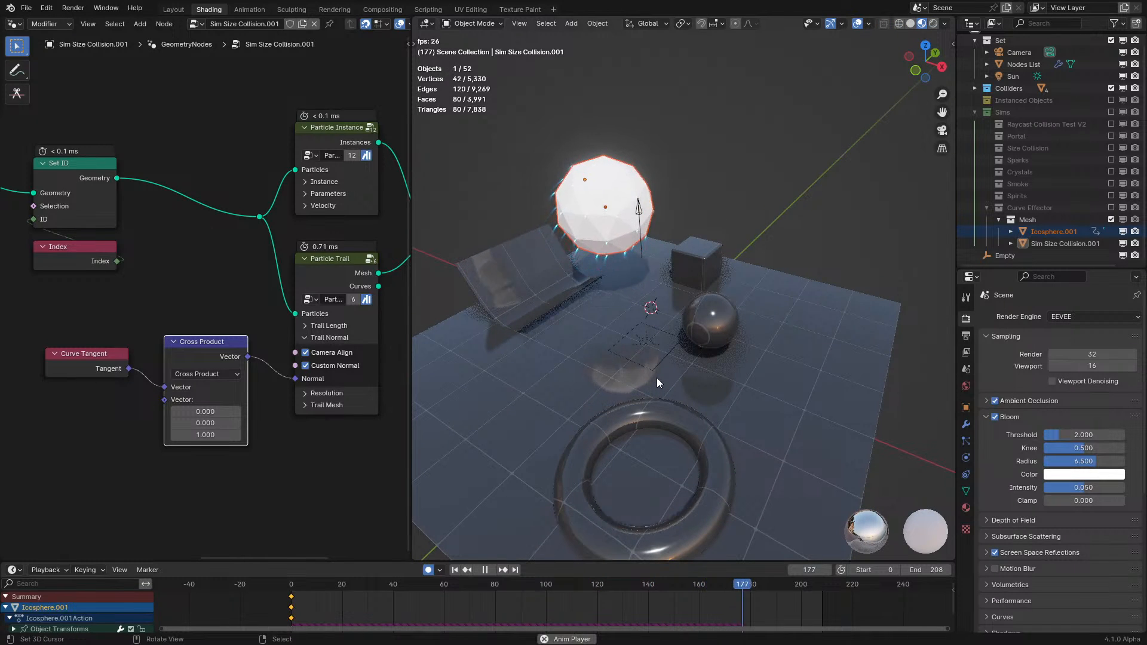
middle_click_drag(654, 375, 604, 302)
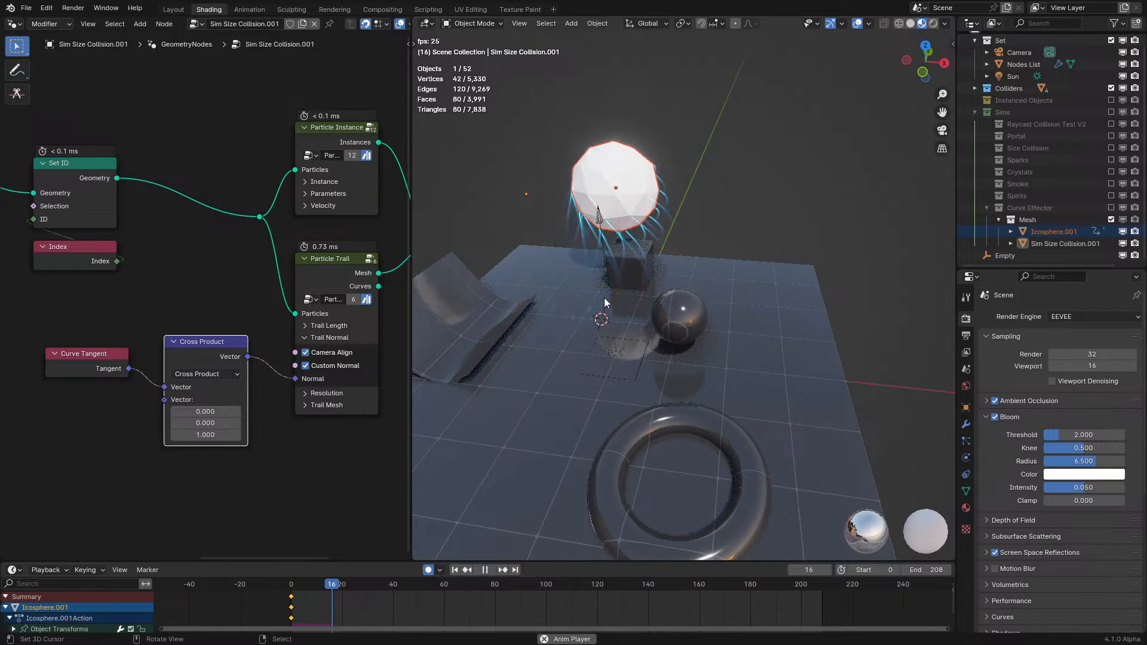
- Pause the playback and expand the Trail Mesh settings of the Particle Trail node
key("space")
left_click(326, 406)
left_click(339, 419)
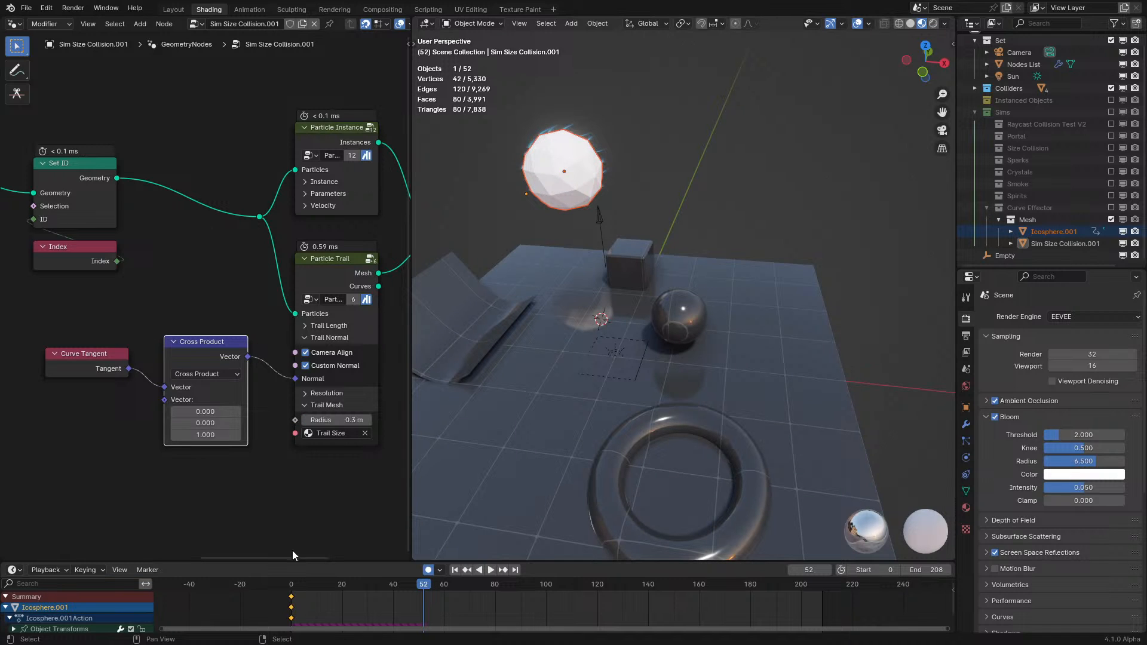
- Set the Particle Trail node's Lifetime to 50, replay the simulation, and collapse the node's expanded settings
left_click(257, 593)
key("space")
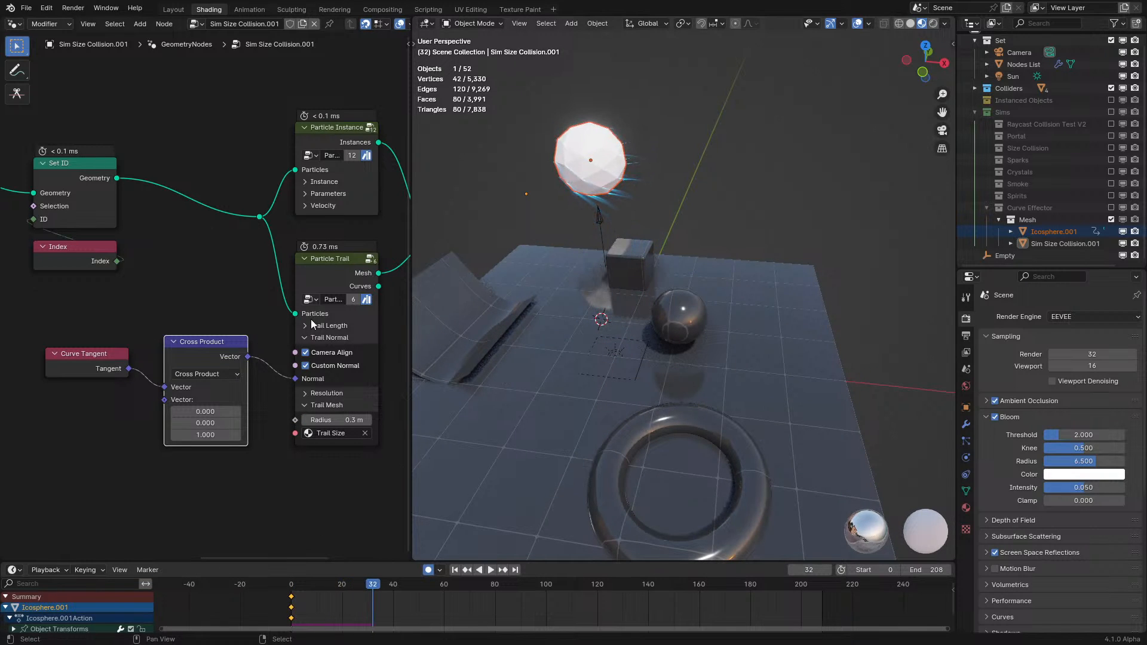
left_click(314, 326)
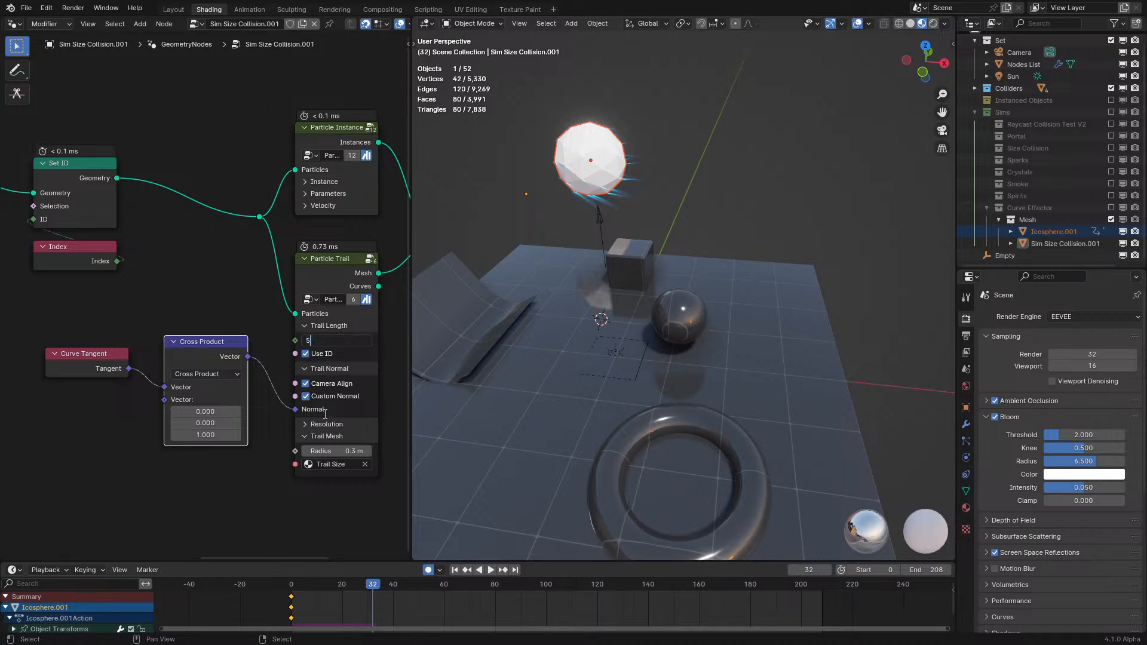
left_click(263, 590)
key("space")
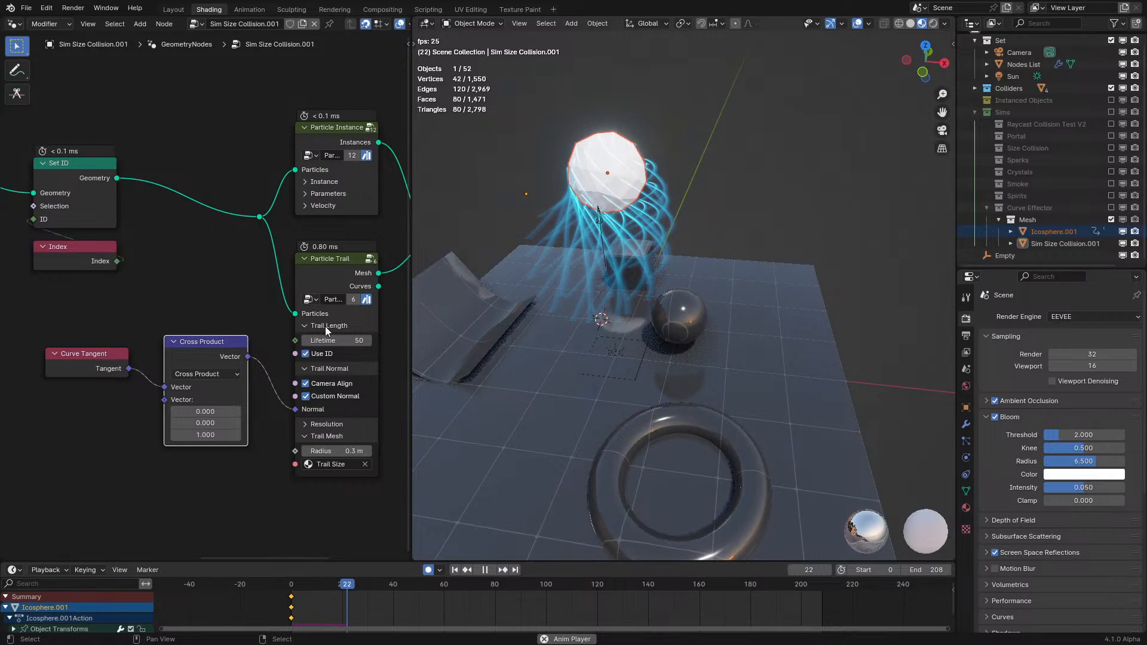
left_click_drag(323, 325, 320, 373)
key("space")
- Set the ico sphere's viewport display to Wire and orbit around the trails during playback
left_click(572, 177)
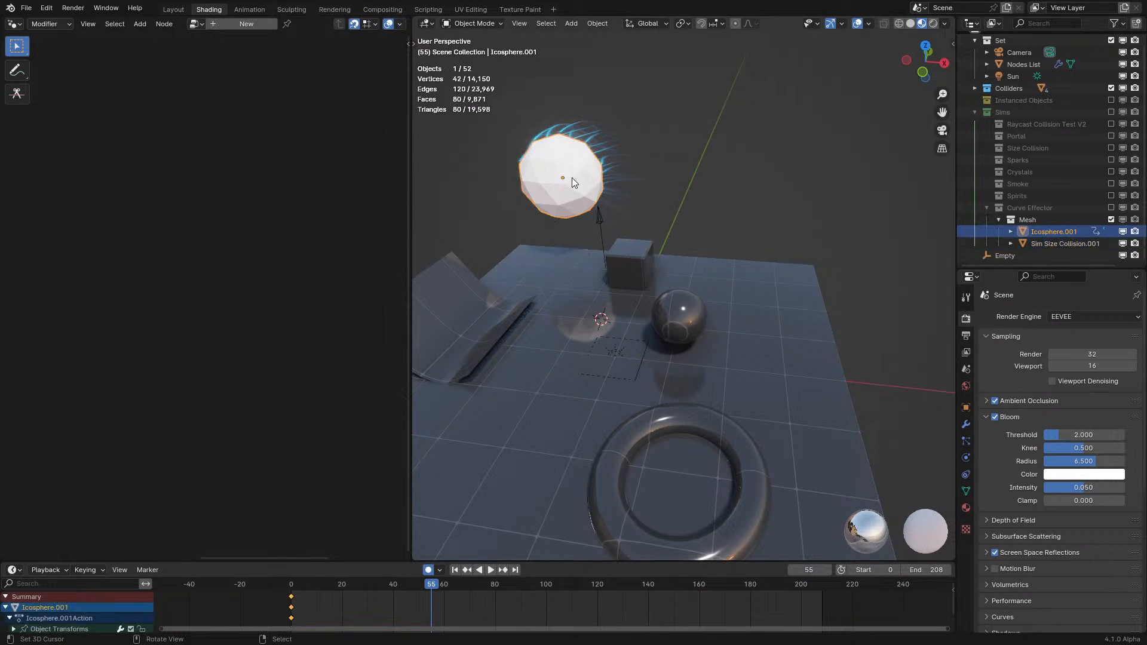
left_click(966, 407)
scroll(1014, 463, "down", 5)
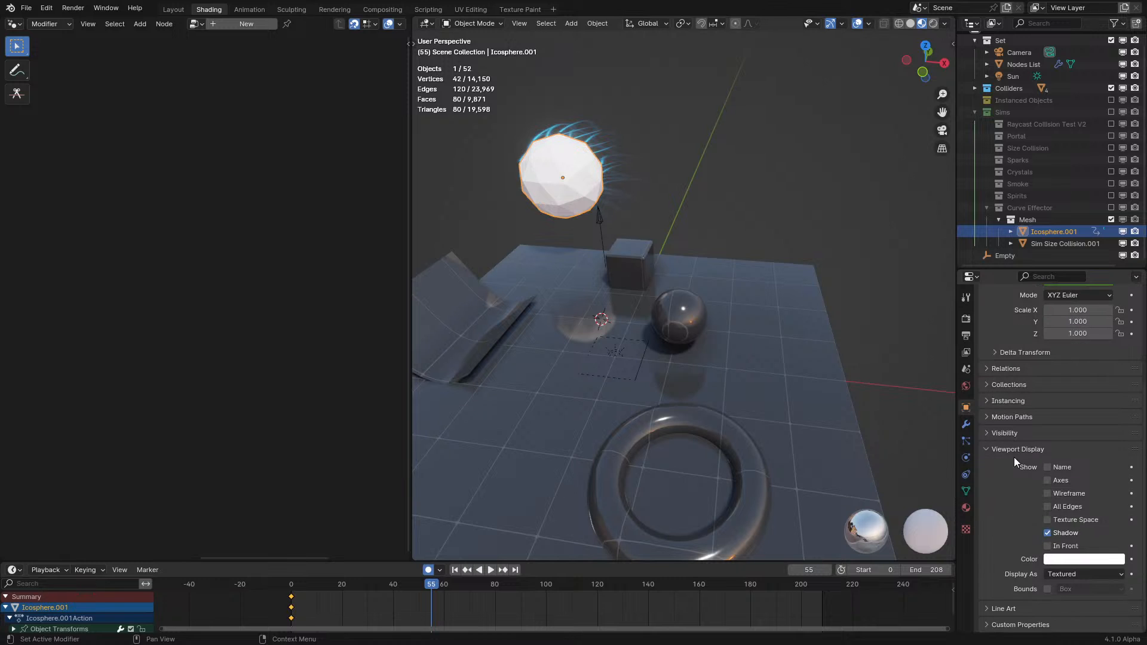
left_click(1065, 576)
left_click(1060, 602)
key("space")
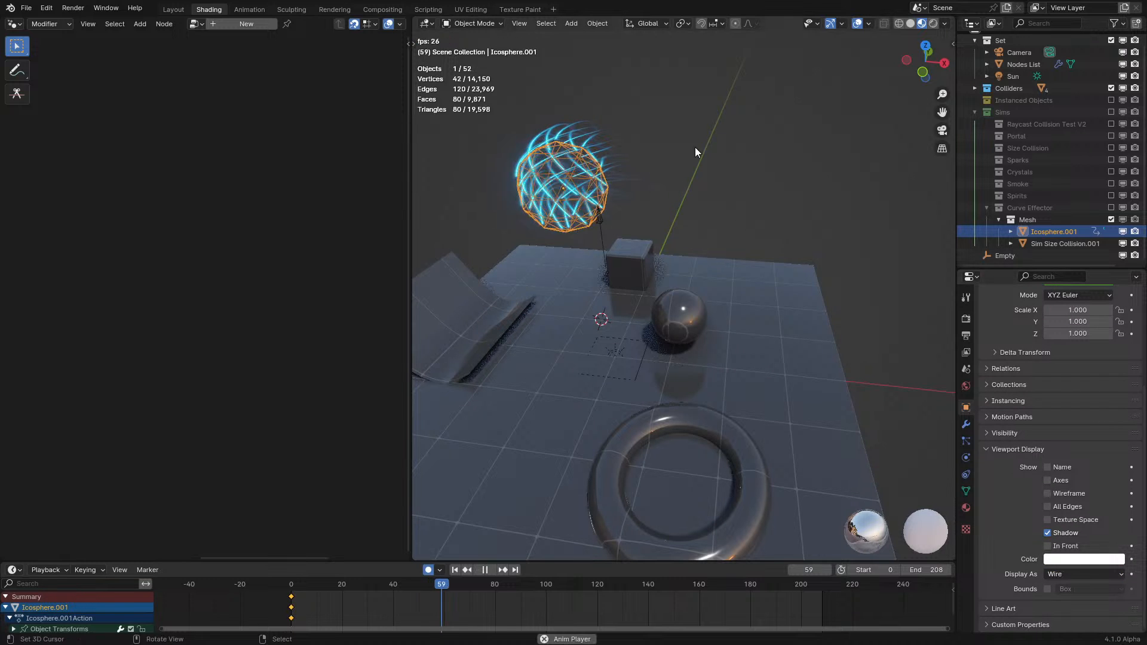
left_click(726, 124)
middle_click_drag(727, 124, 726, 289)
middle_click_drag(661, 248, 589, 249)
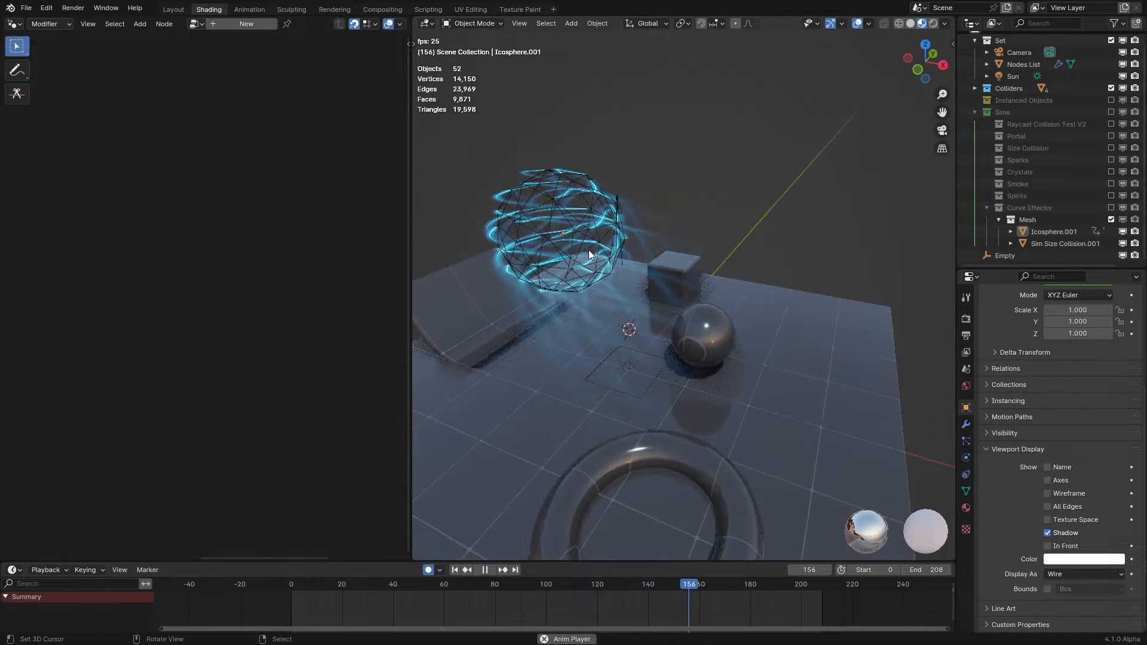
- Pause the playback and set the ico sphere's viewport display to Bounds
key("space")
left_click(565, 213)
left_click(567, 215)
left_click(1085, 571)
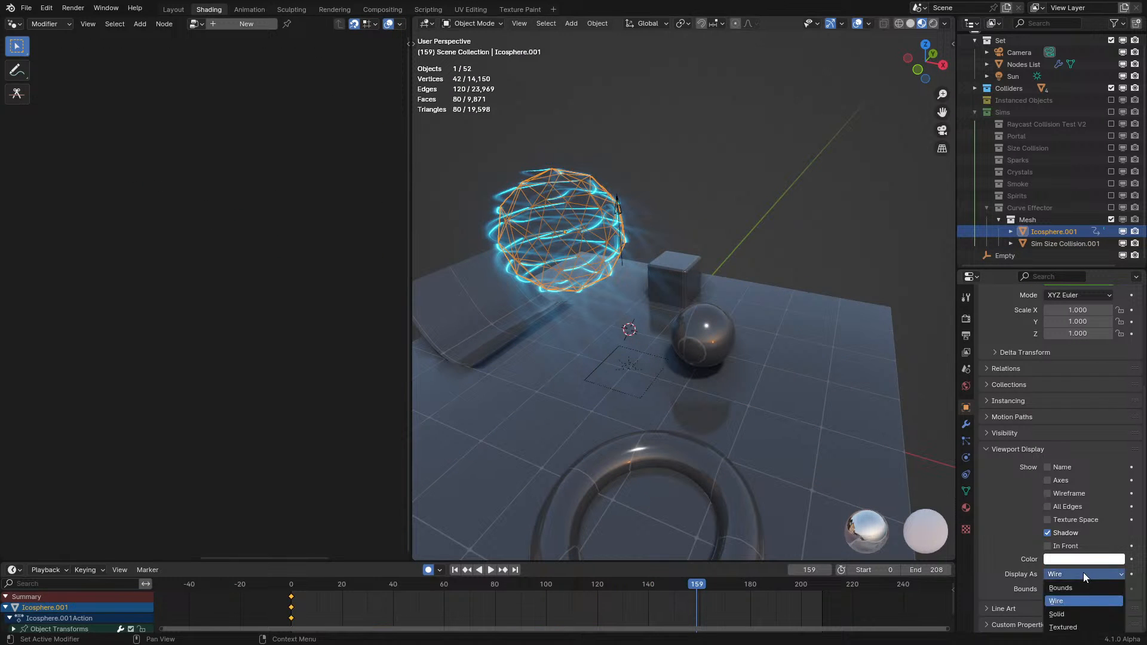
left_click(1080, 627)
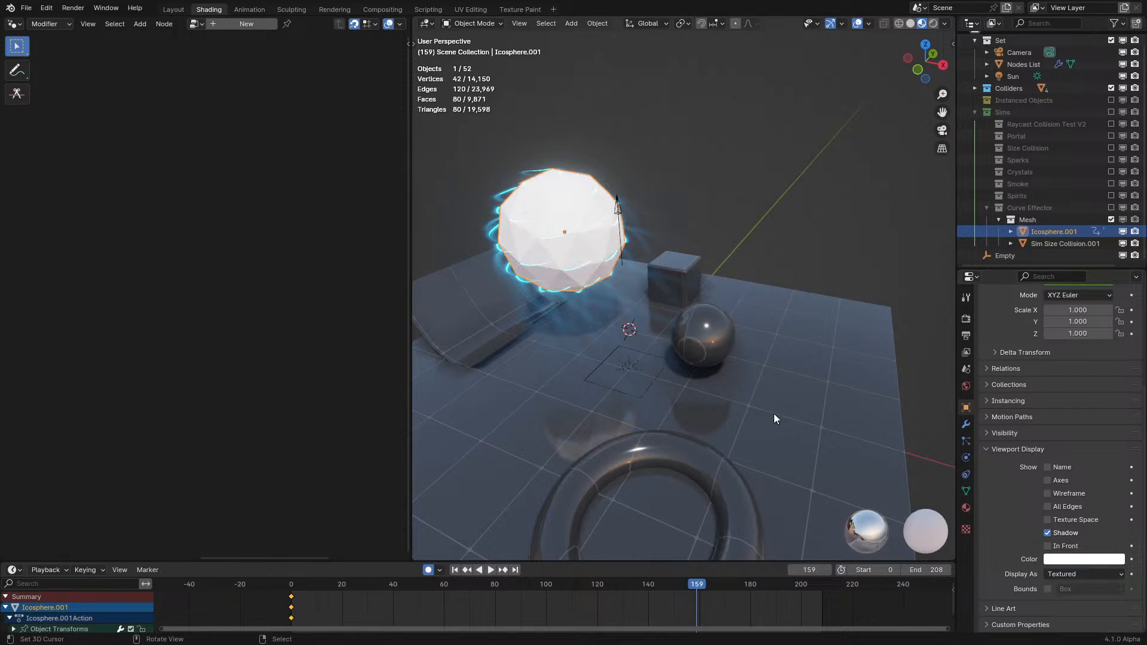
left_click(1069, 579)
left_click(1066, 589)
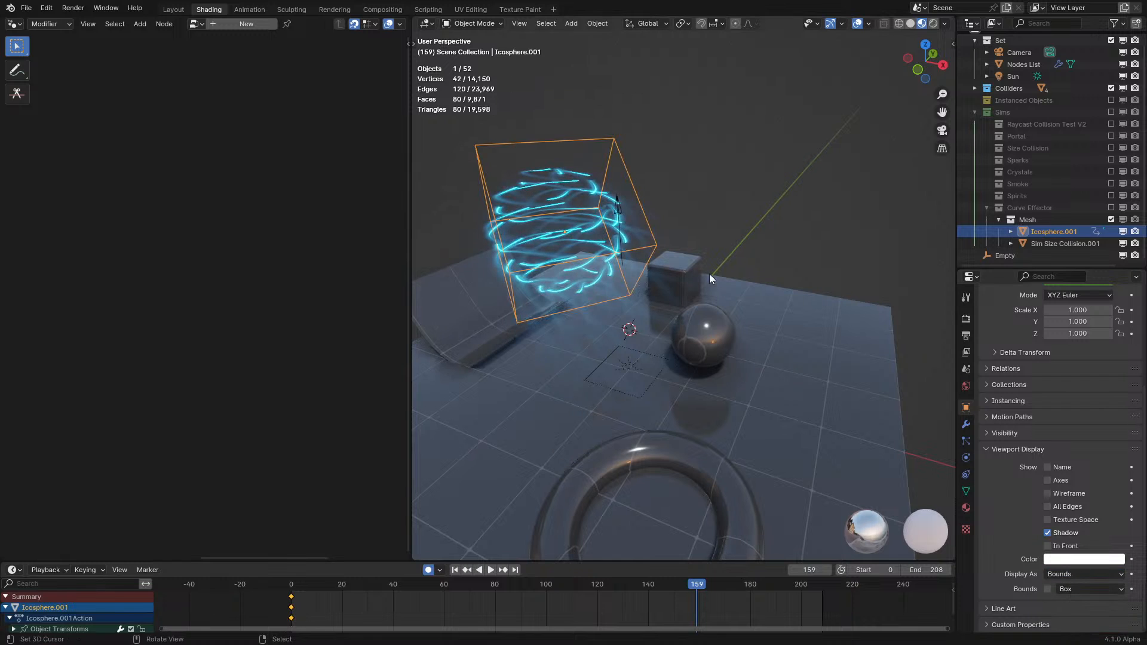
- Select the trail object, turn off Size Scale on the Particle Instance node, and set its X, Y and Z scale to 0.1
right_click(569, 252)
scroll(572, 252, "down", 1)
key("space")
key("space")
middle_click_drag(299, 197, 319, 255)
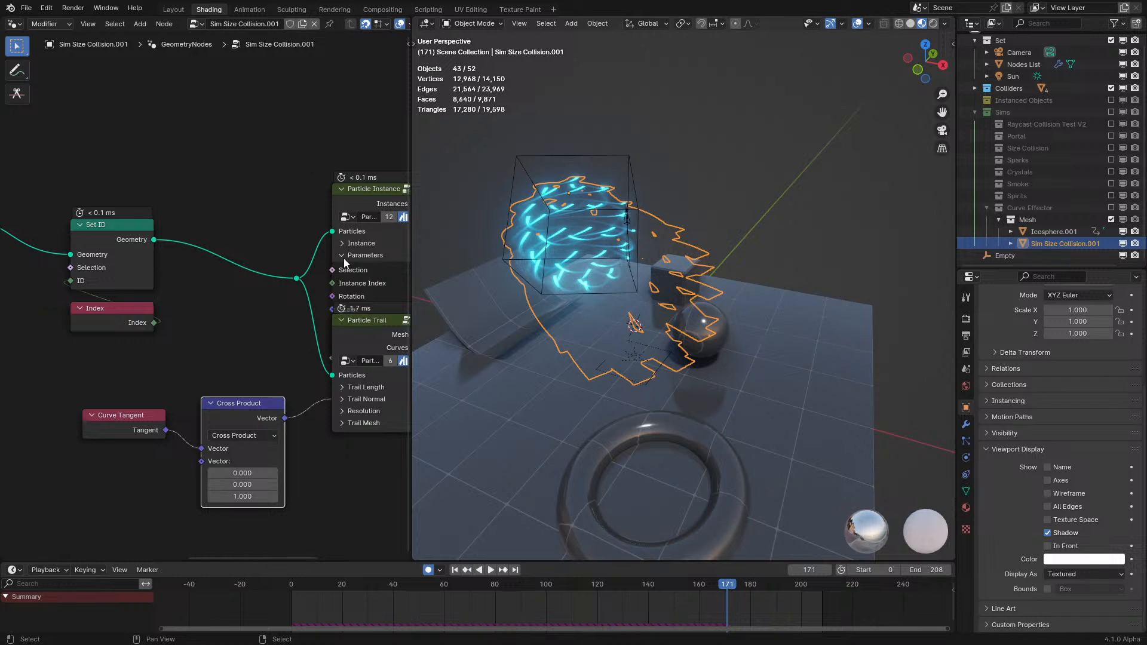
left_click_drag(343, 267, 342, 196)
left_click(344, 186)
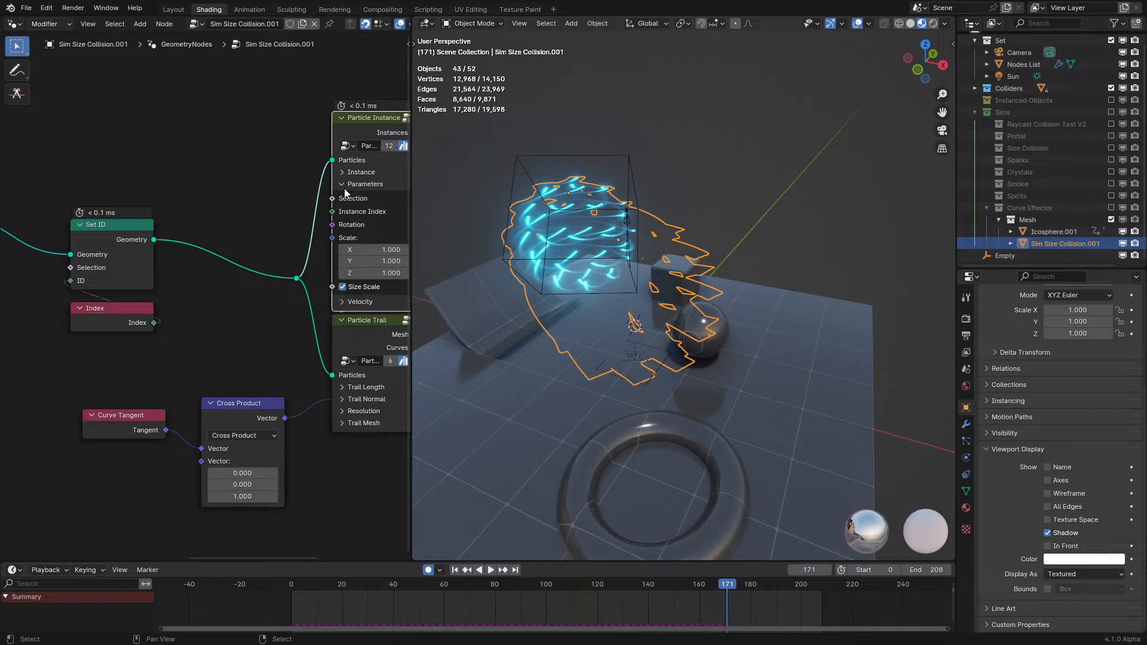
left_click(342, 286)
left_click_drag(367, 249, 317, 273, "shift")
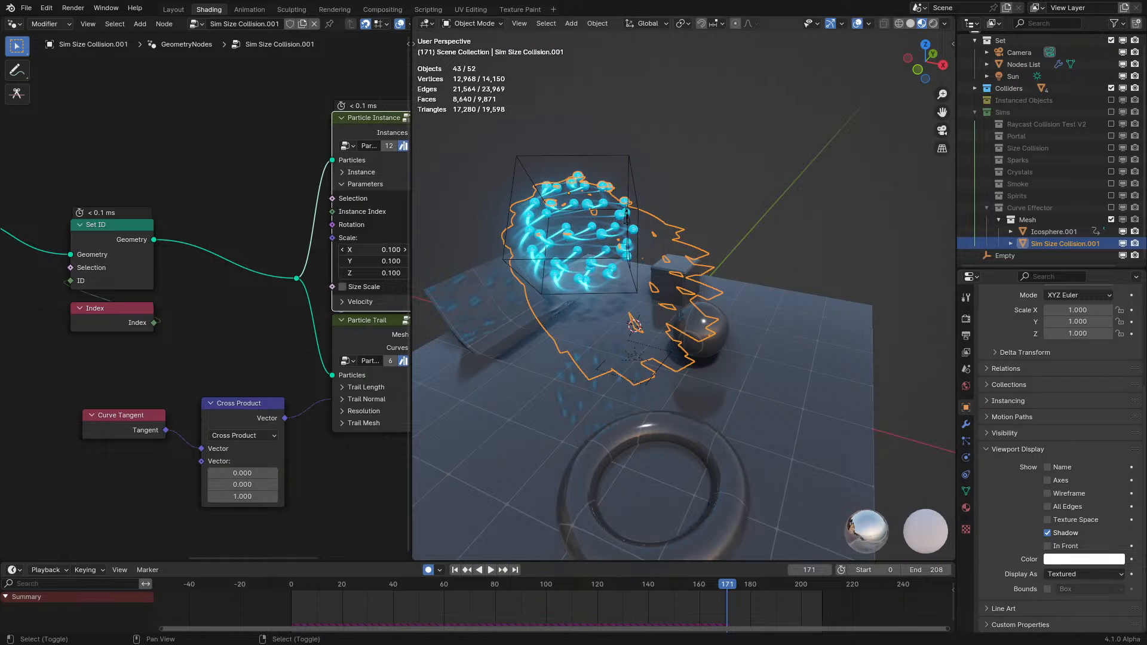
left_click(362, 184)
- Hide the viewport overlays and orbit around the instances and trails during playback
left_click(858, 24)
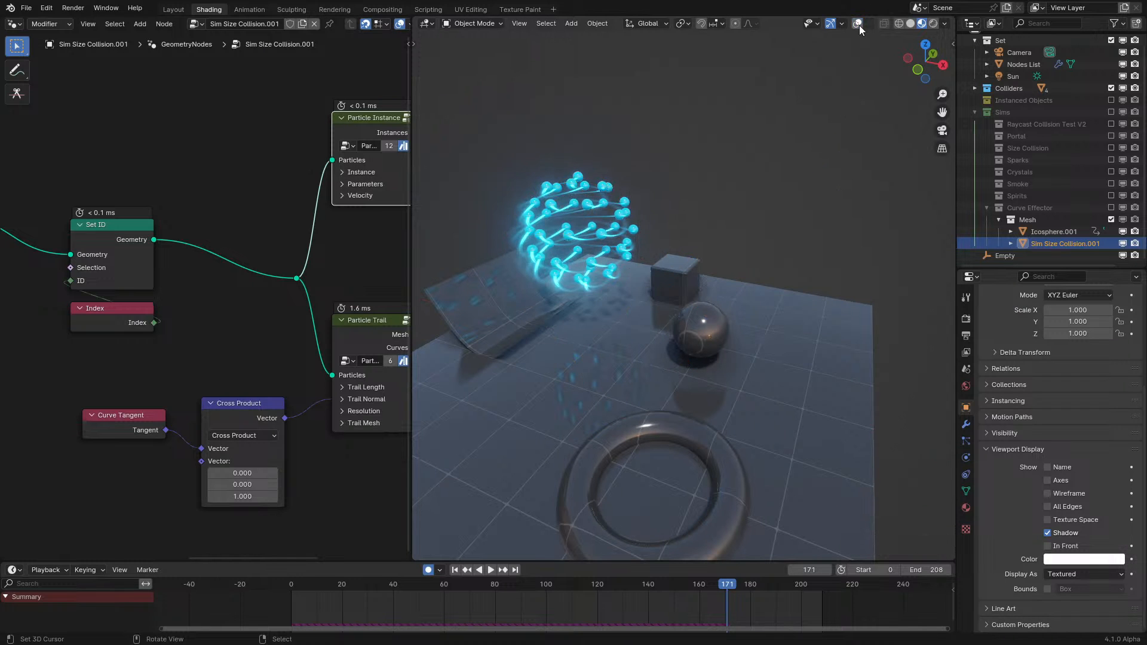
key("space")
middle_click_drag(740, 135, 758, 149)
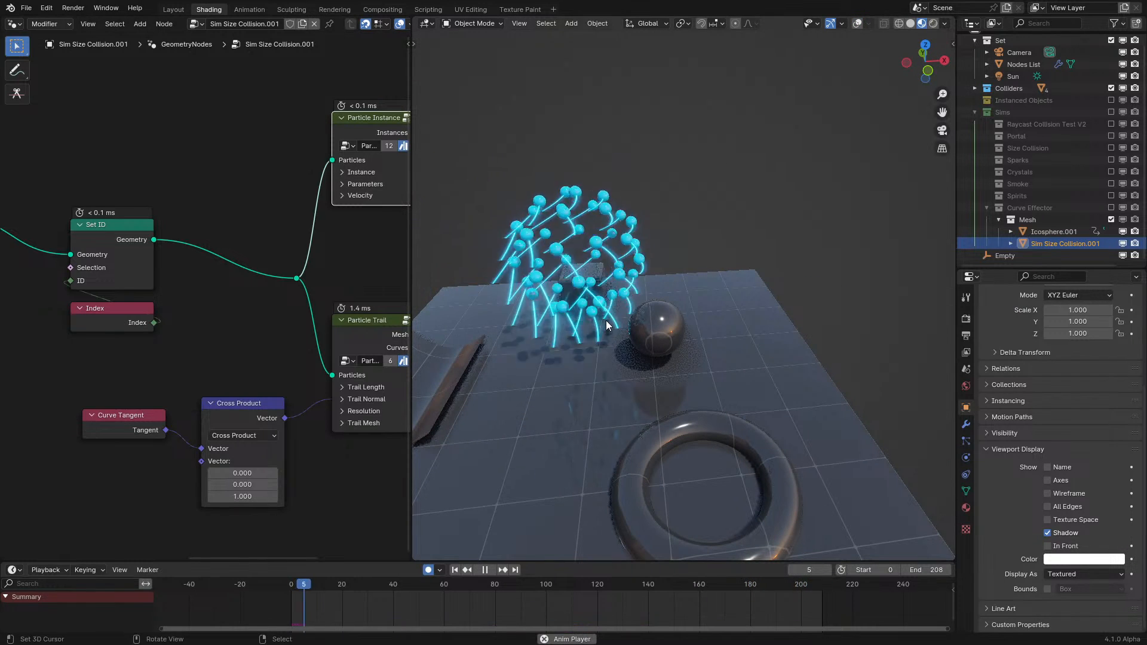
- Turn off Camera Align and Custom Normal on the Particle Trail node and play the simulation through the camera view
left_click(355, 400)
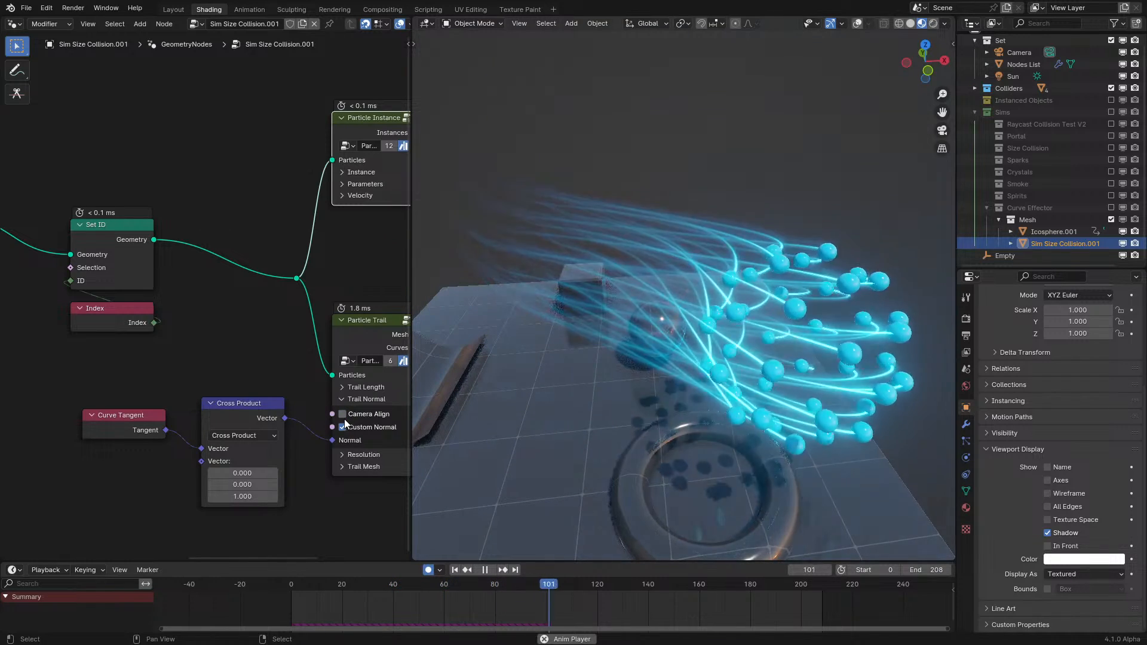
left_click(342, 427)
key("space")
key("space")
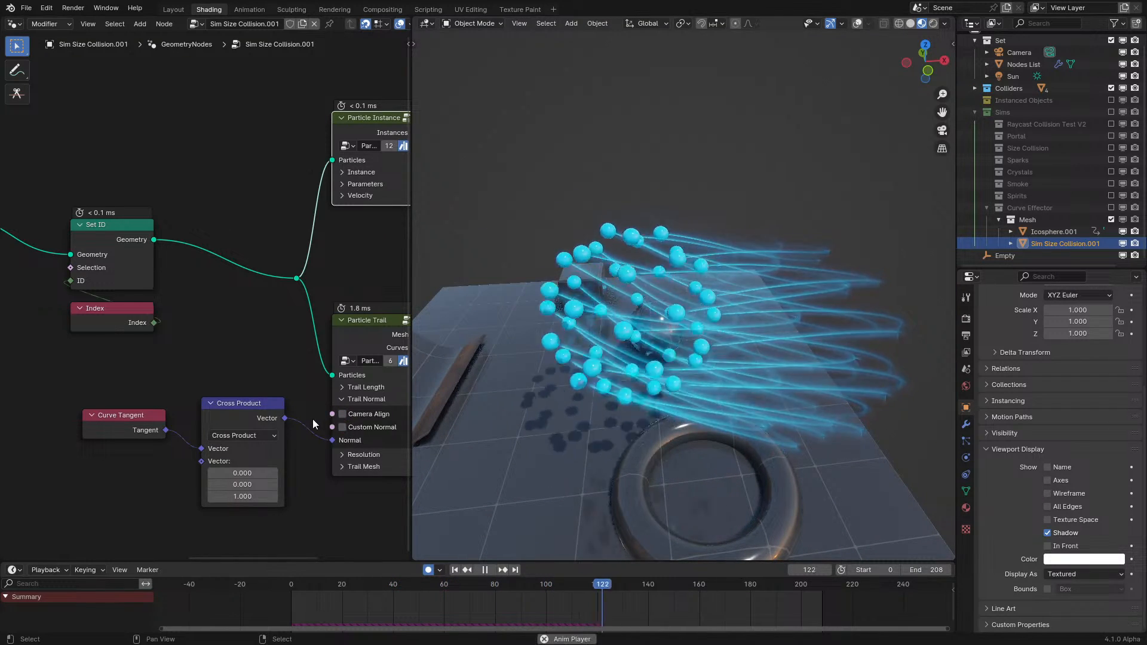
key("space")
key("KP_0")
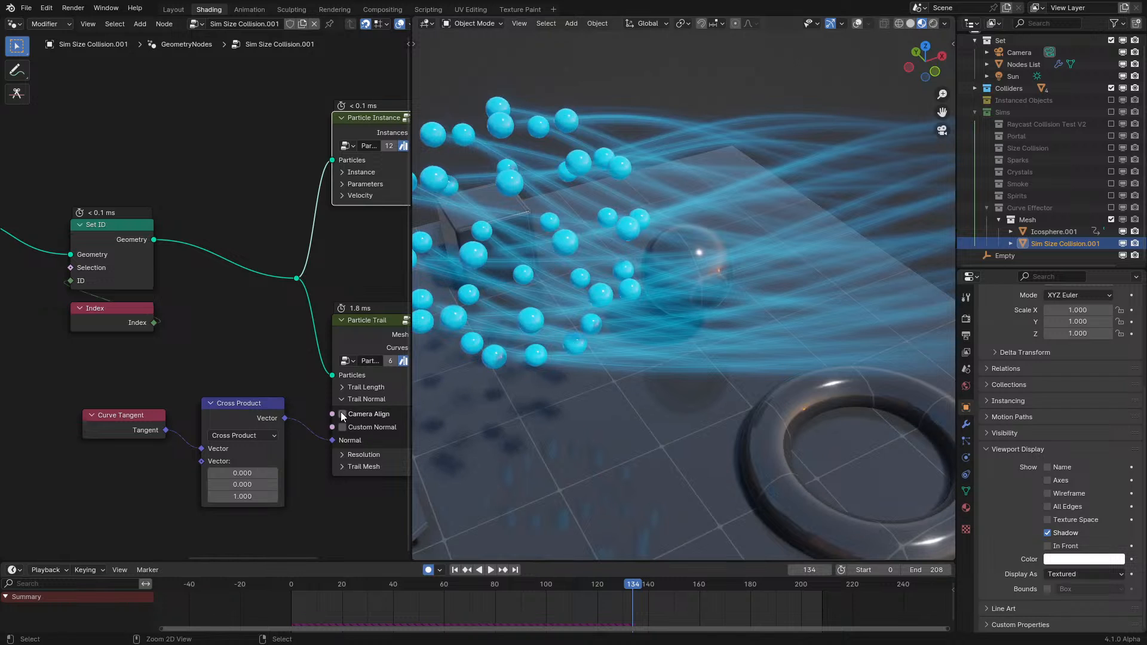
key("space")
scroll(640, 346, "down", 1)
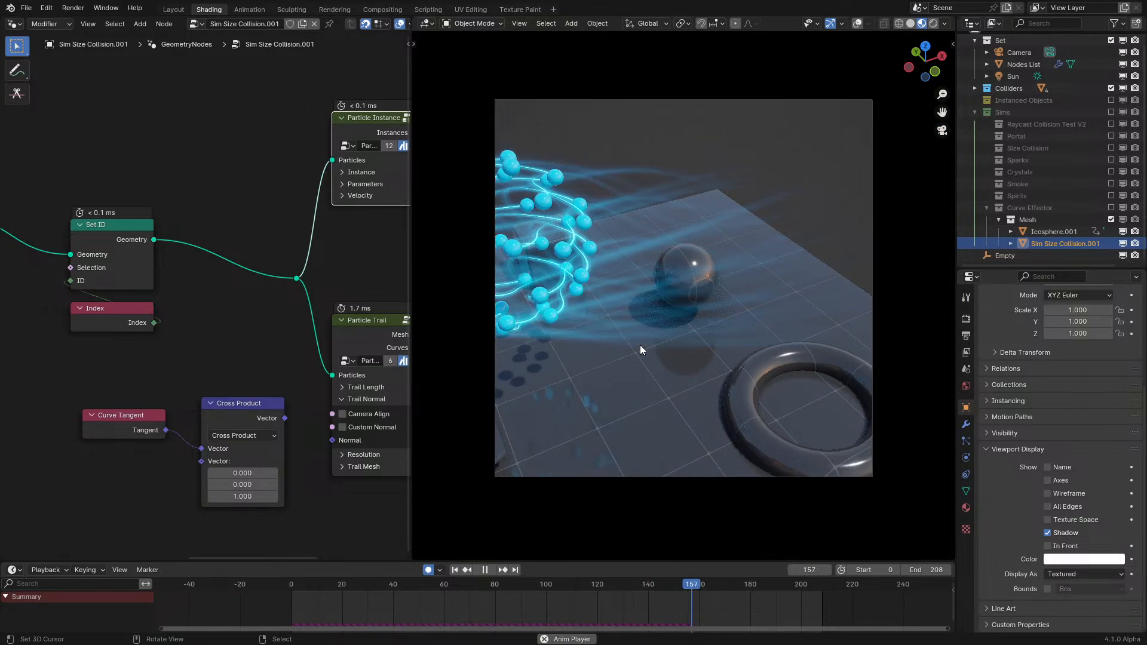
- Delete the Curve Tangent and Cross Product nodes and check the playing trails in both orbit and camera views
left_click(92, 415)
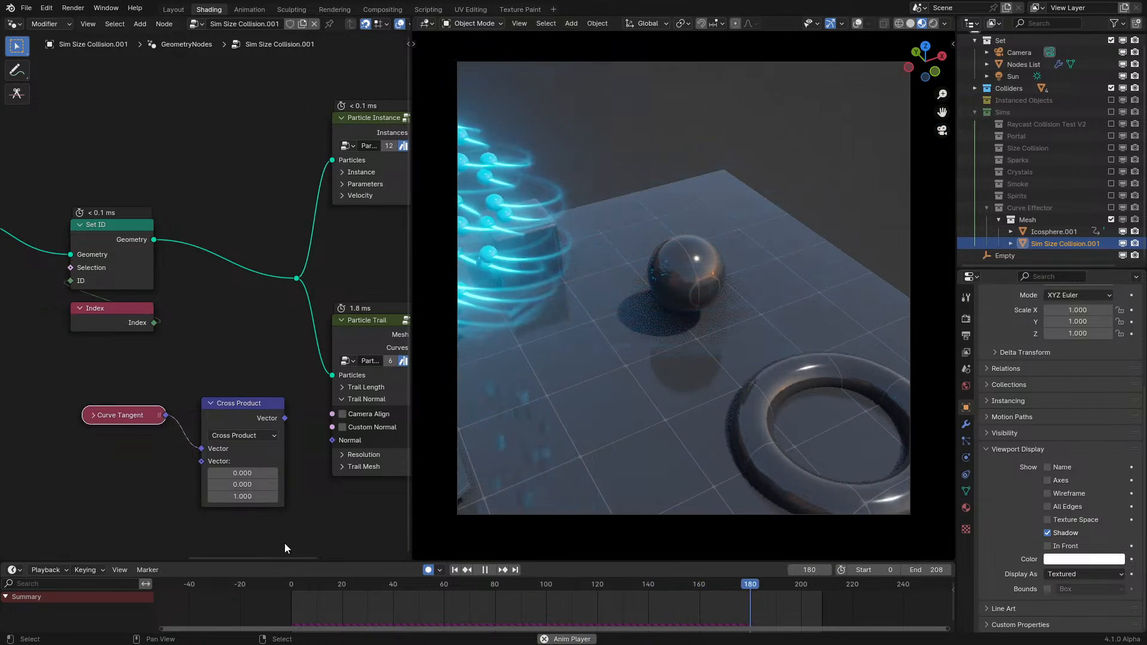
left_click_drag(159, 493, 261, 367)
key("x")
mouse_move(593, 291)
middle_mouse_down()
mouse_move(626, 271)
mouse_move(593, 271)
middle_mouse_up()
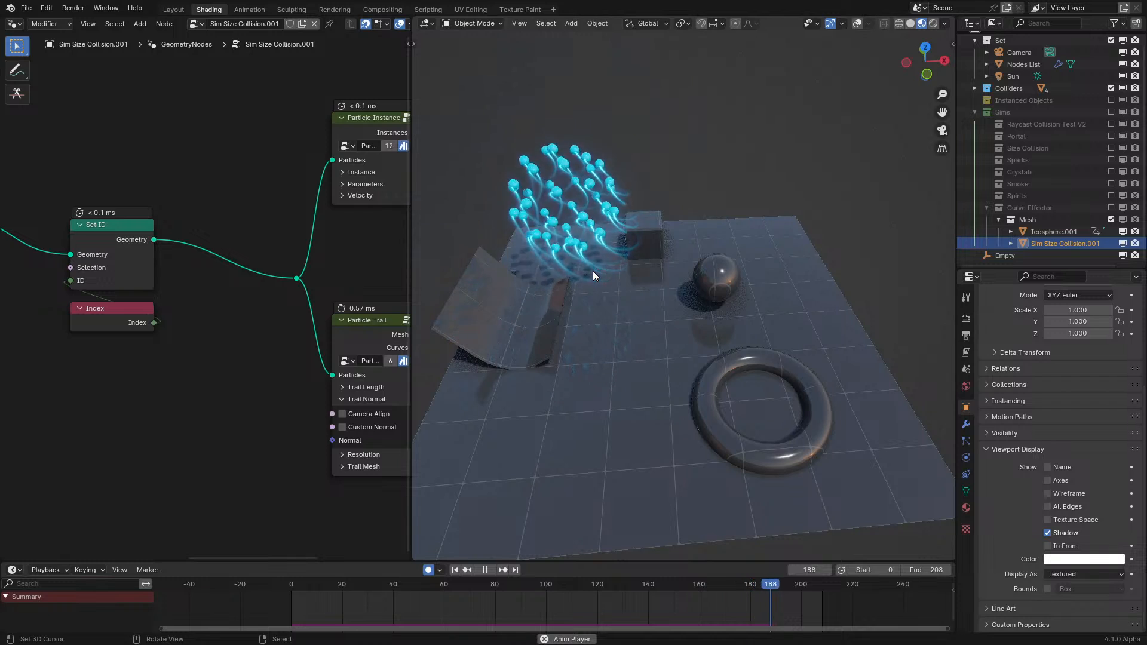
key("KP_0")
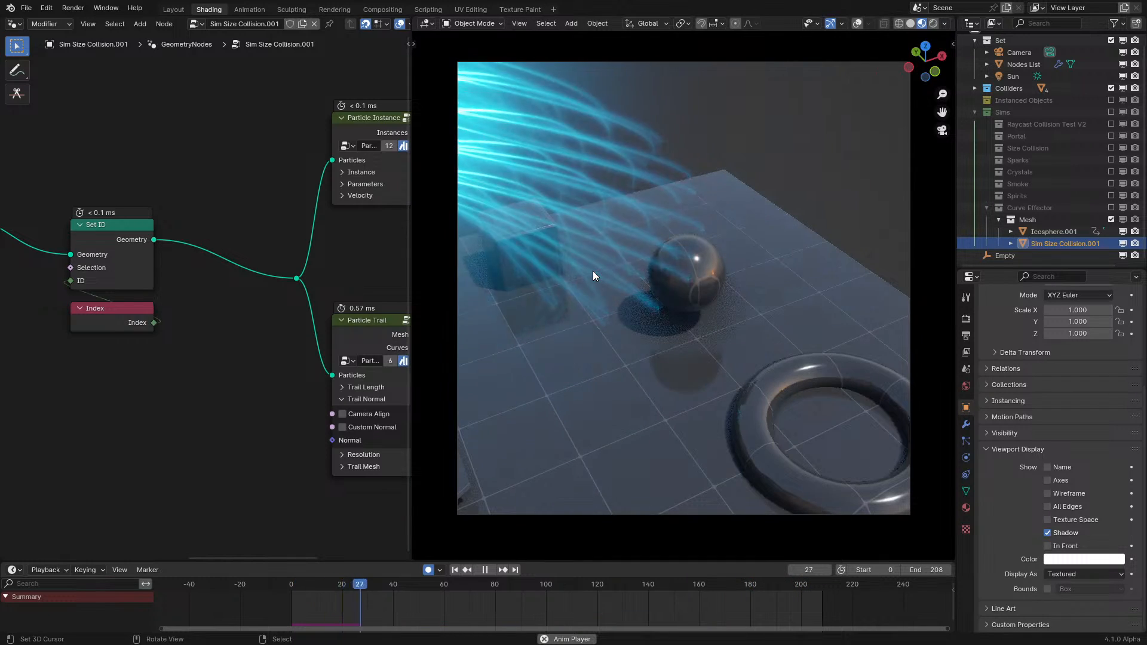
key("KP_0")
middle_click_drag(593, 270, 553, 263)
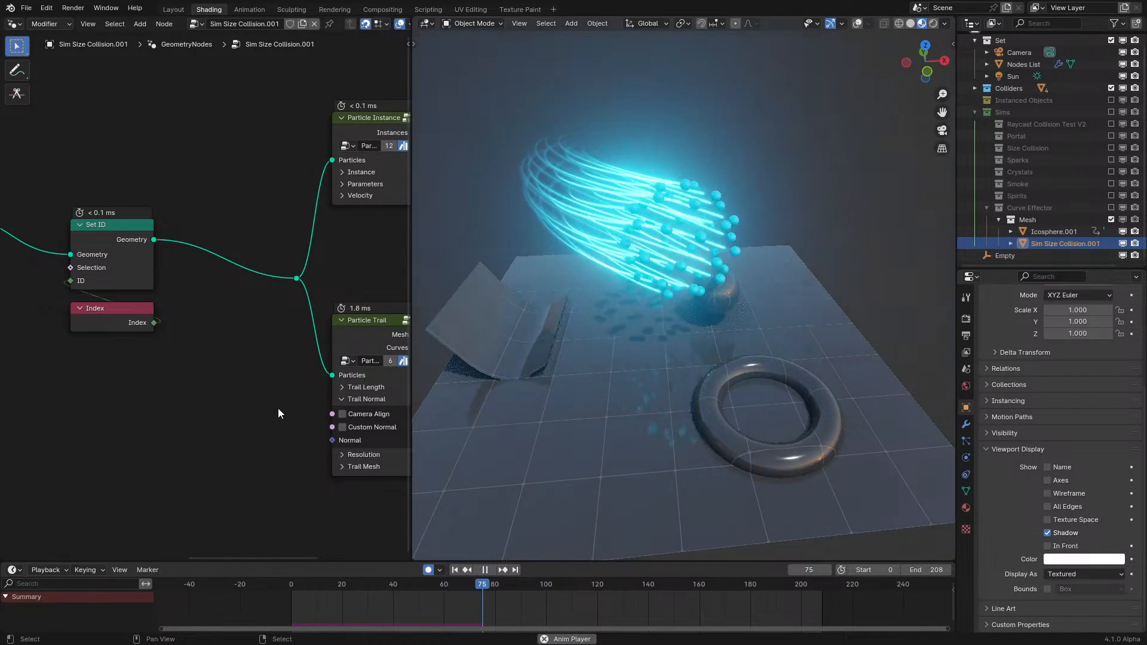
- Pause the playback, enable Camera Align on the Particle Trail node, and open its node group in a maximized editor
key("space")
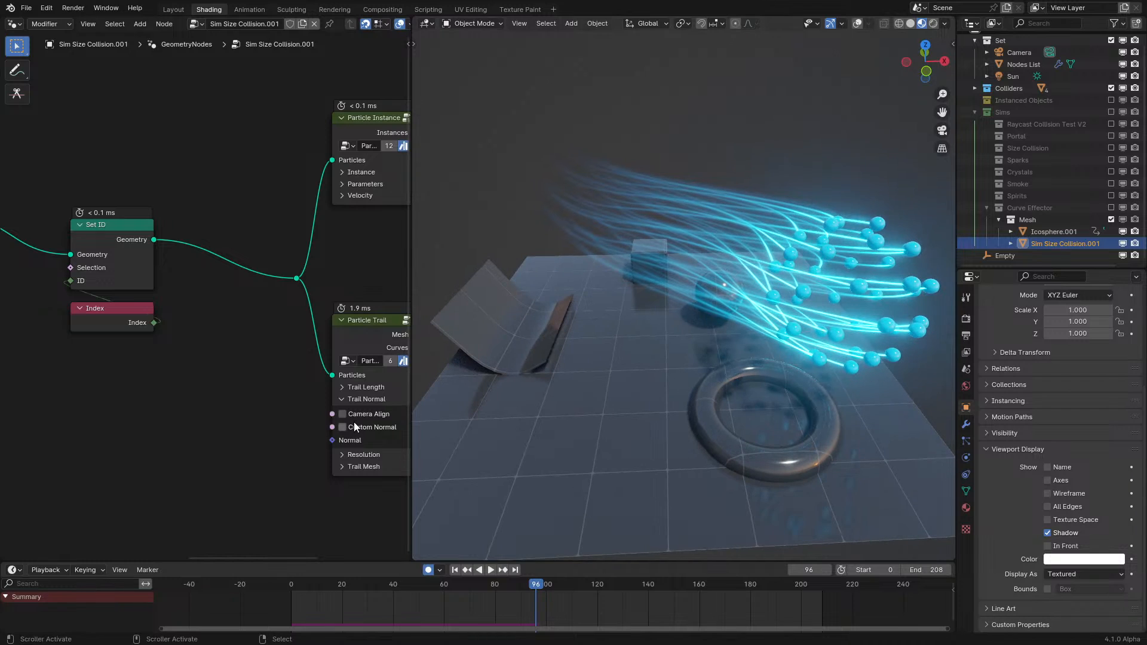
left_click(354, 415)
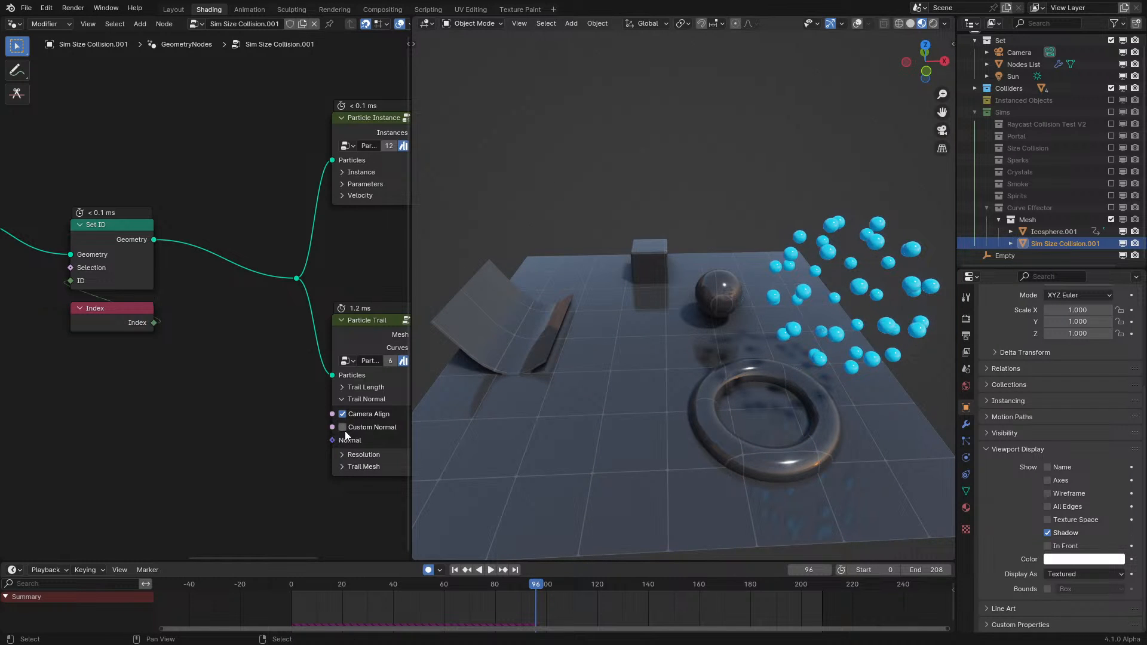
left_click(359, 347)
key("Tab")
key("ctrl+space")
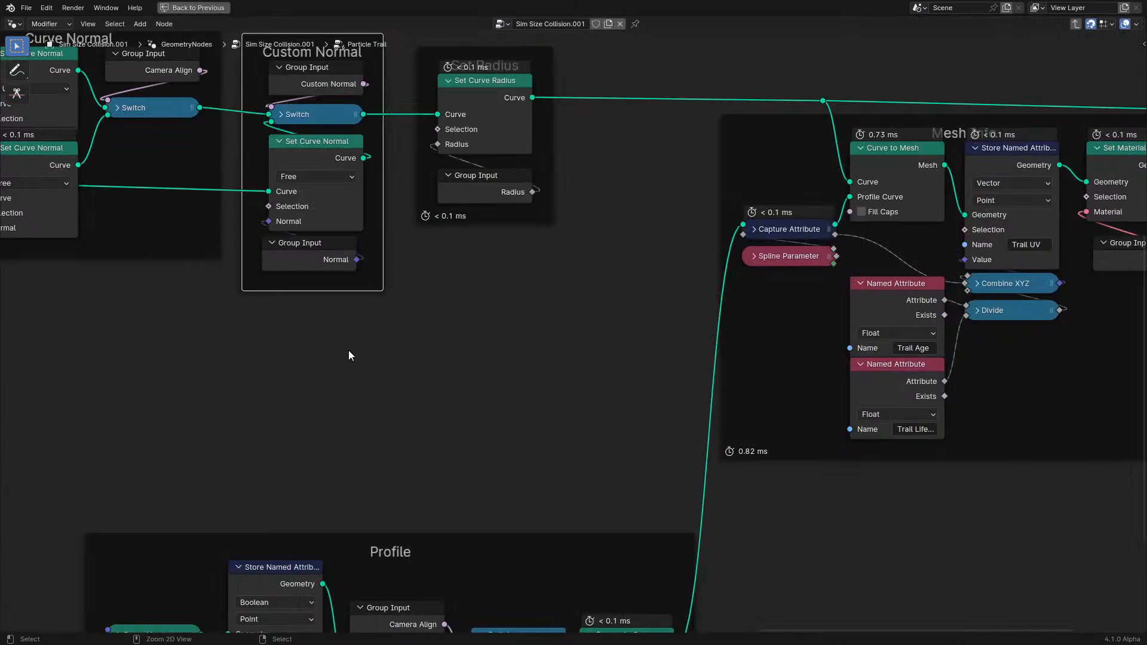
key("Home")
middle_click_drag(288, 345, 622, 374)
scroll(573, 353, "up", 2)
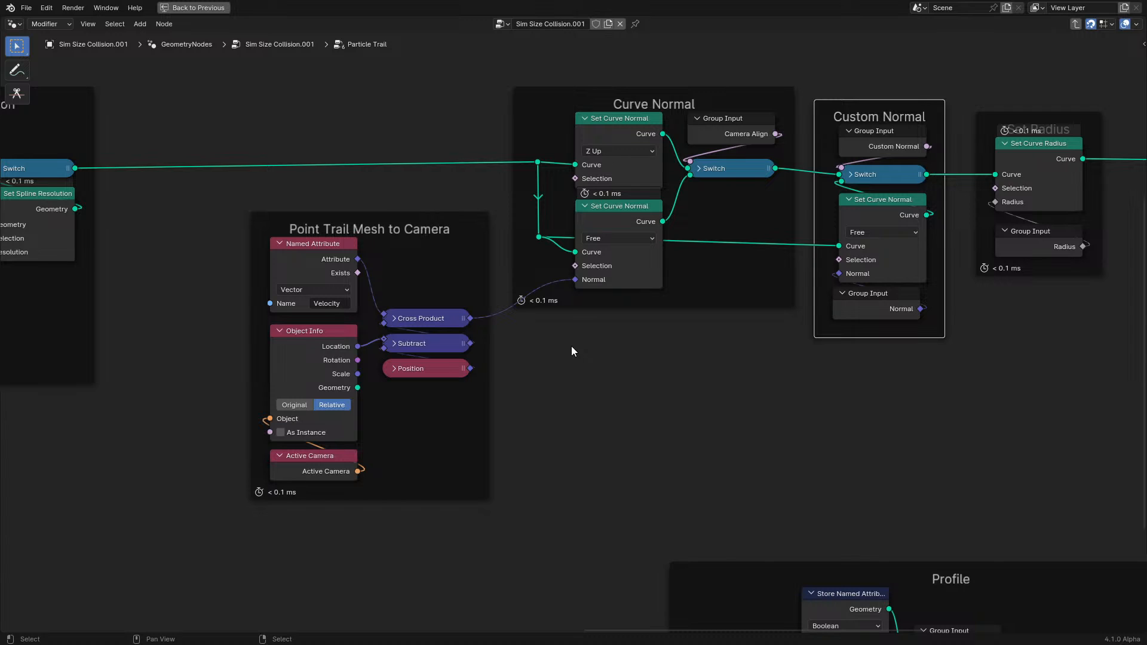
- Copy the Point Trail Mesh to Camera frame with its nodes and paste it below Set ID in the parent node tree
left_click_drag(255, 541, 426, 214)
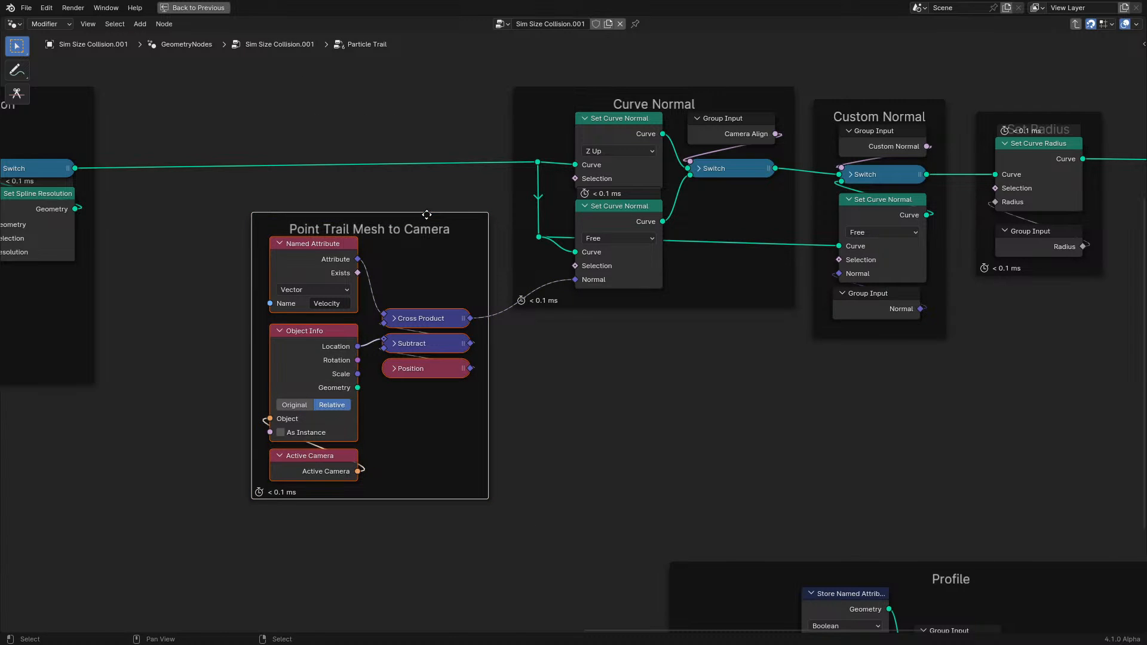
key("ctrl+c")
key("Tab")
key("ctrl+v")
key("g")
left_click(558, 505)
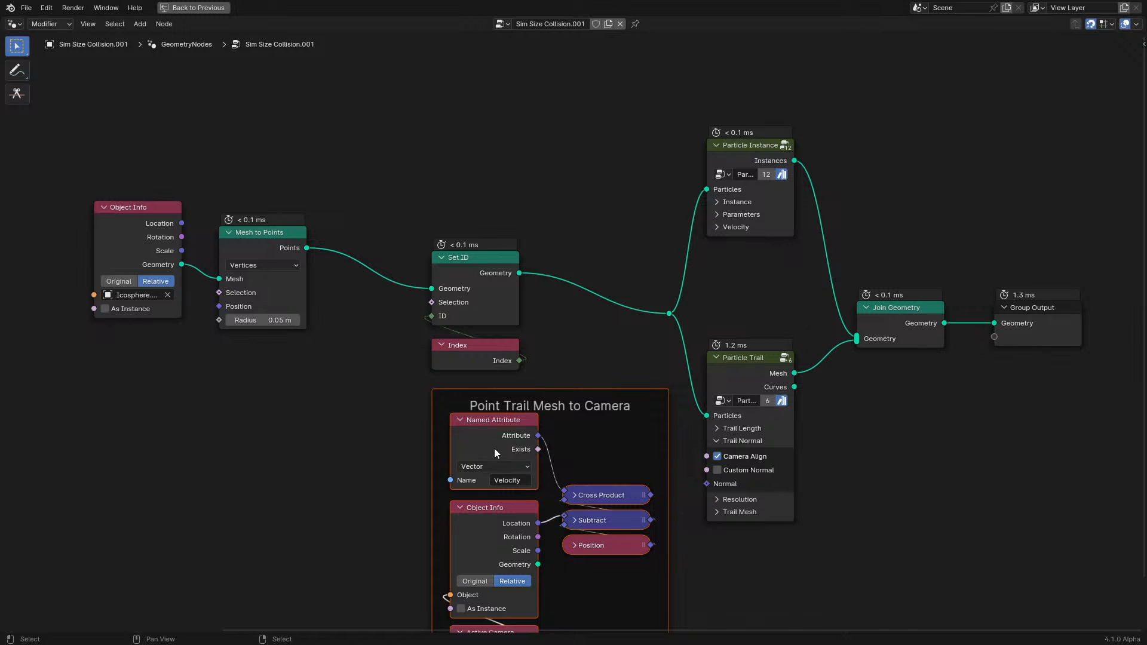
- Replace the pasted frame's Velocity Named Attribute with a Curve Tangent node feeding the Cross Product's first vector
left_click(493, 448)
key("x")
left_click_drag(539, 479, 488, 444)
type("tan")
key("Down")
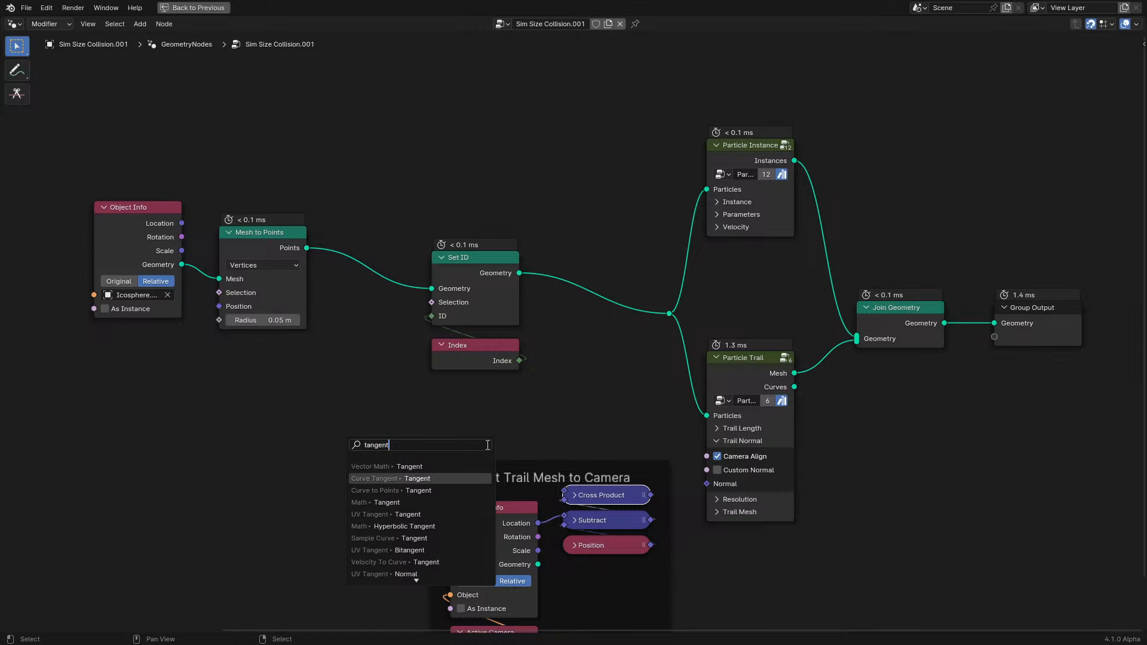
type("gent")
key("Return")
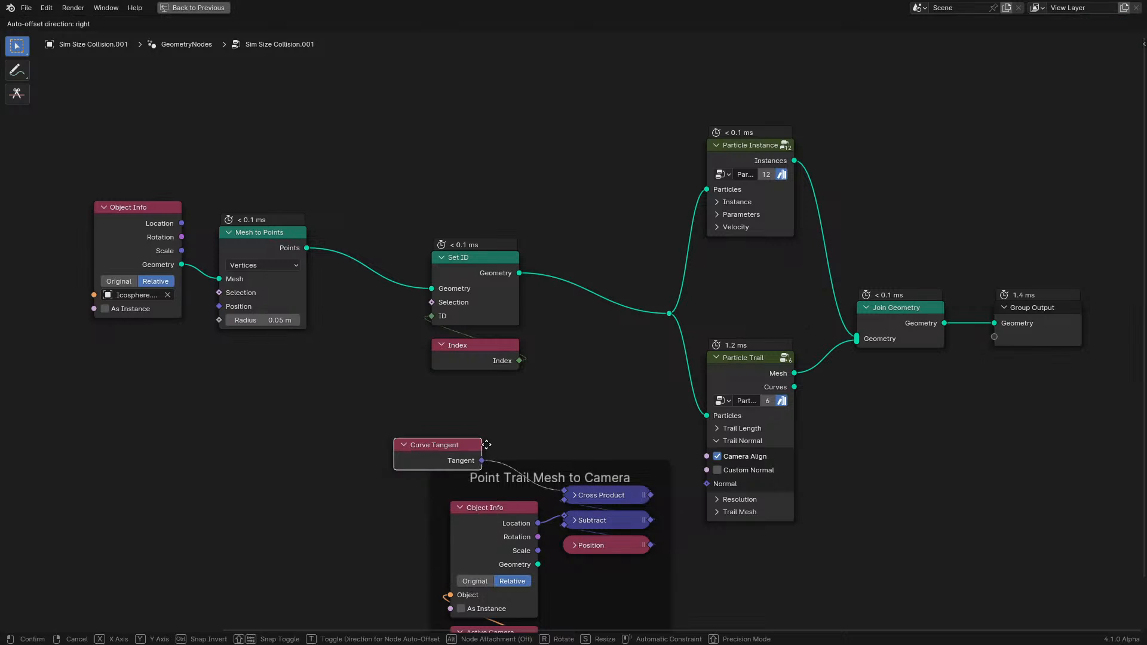
left_click(540, 481)
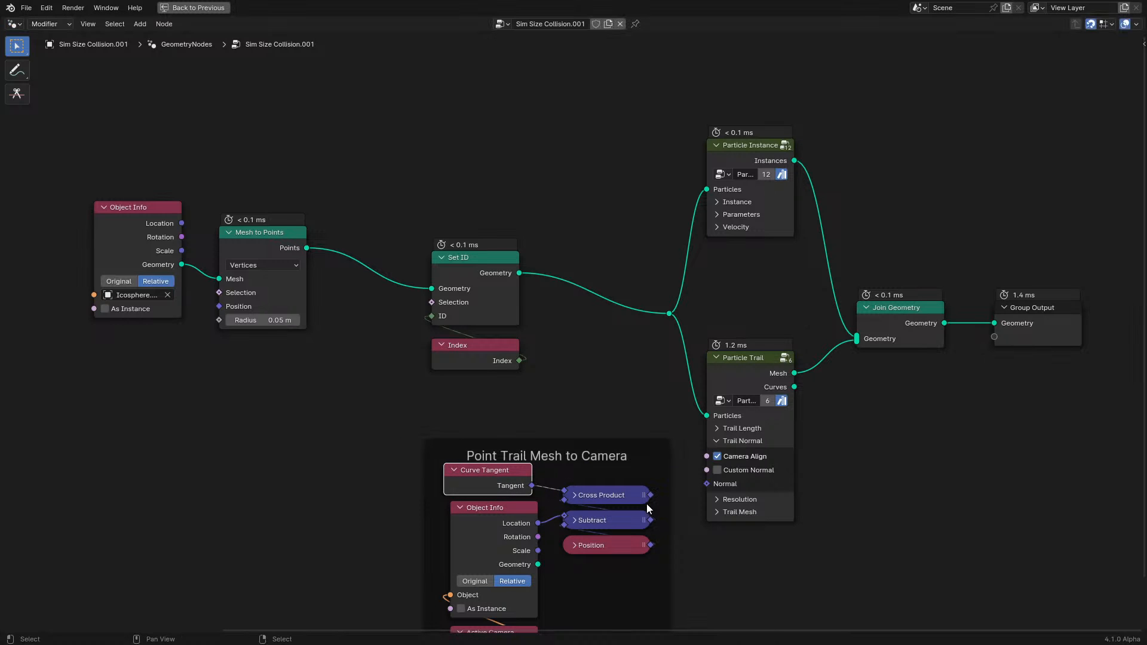
- Connect the Cross Product to the Particle Trail's Normal input, enable Custom Normal, and replay the simulation through the camera
left_click_drag(657, 498, 706, 483)
key("ctrl+space")
key("space")
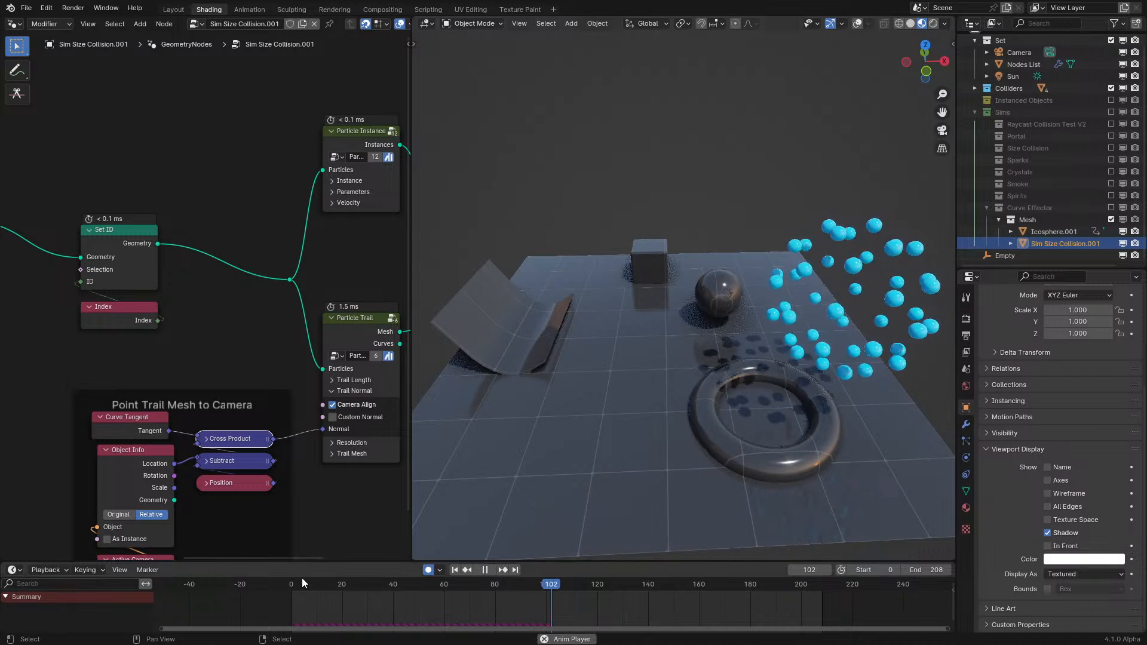
left_click(345, 416)
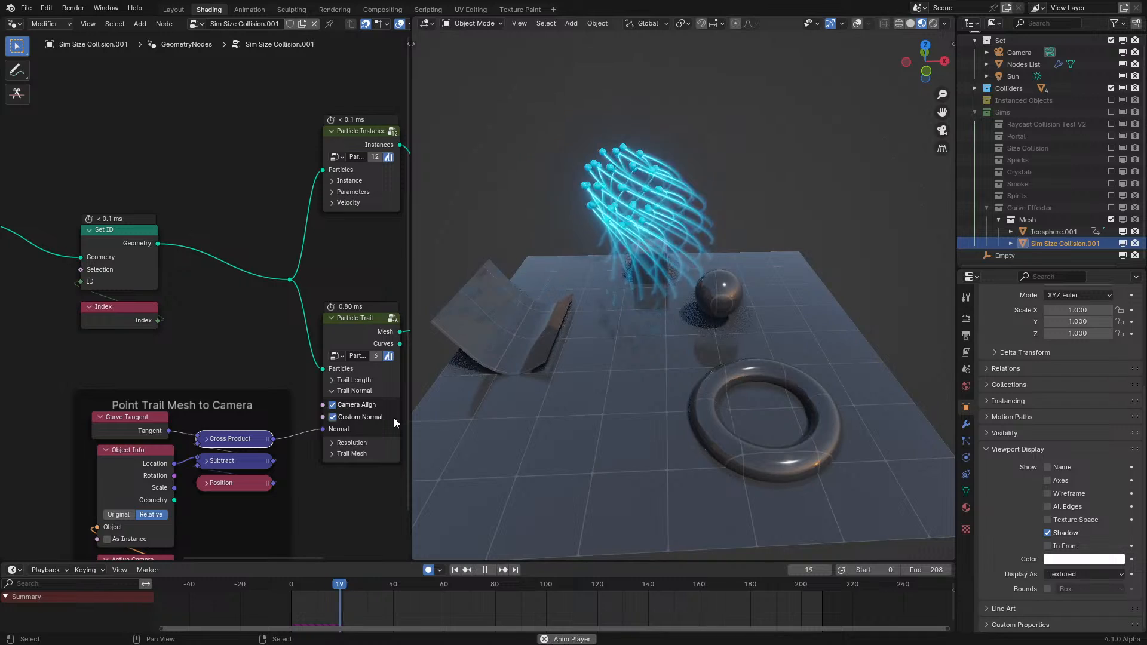
key("KP_0")
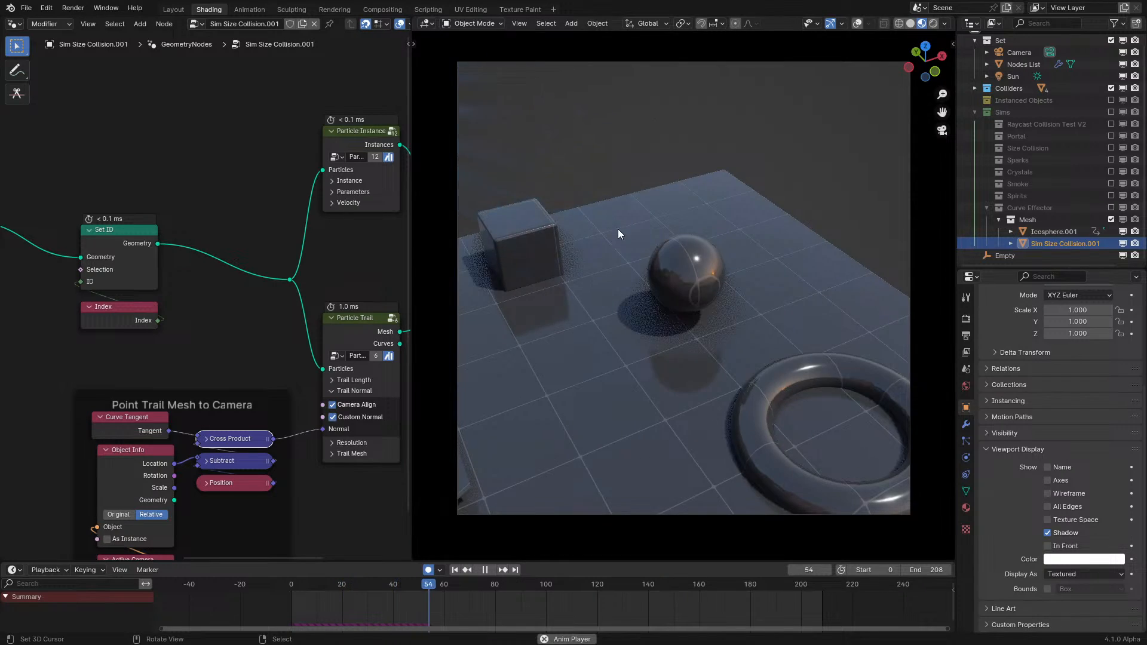
- Leave the camera view and examine the trails from another angle, pausing for a close-up before resuming playback
key("KP_0")
middle_click_drag(603, 229, 669, 231)
key("space")
scroll(607, 227, "up", 5)
scroll(669, 231, "down", 6)
key("space")
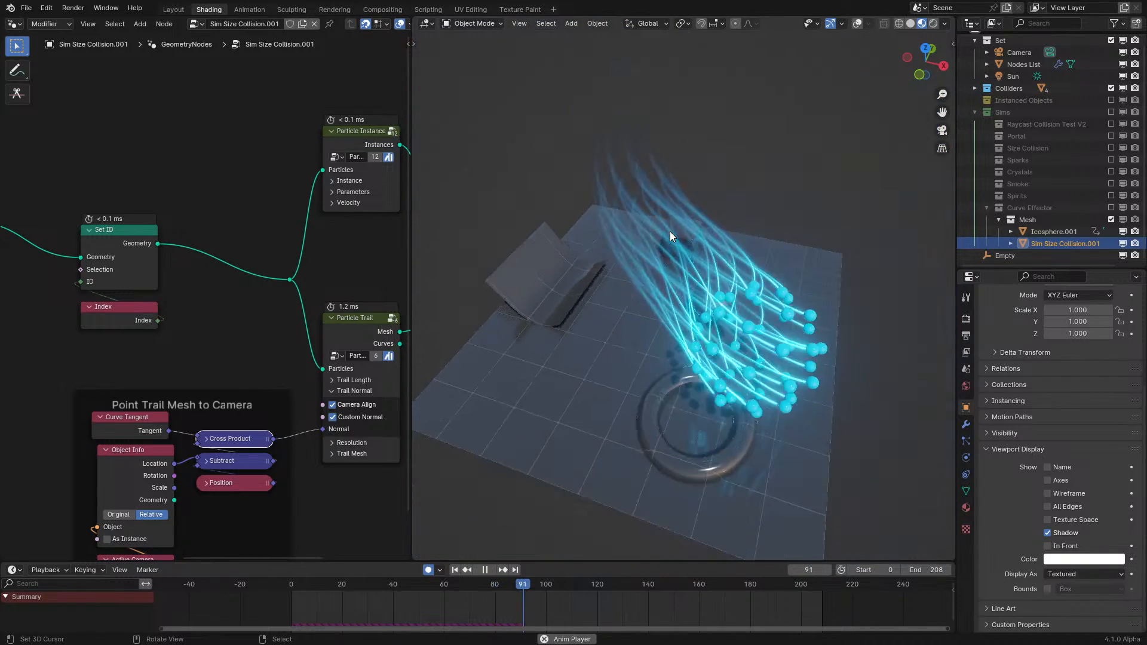
- Move the Set ID node and its Index node next to the Mesh to Points node
scroll(195, 253, "down", 2)
middle_click_drag(165, 252, 333, 289)
scroll(334, 289, "up", 3)
scroll(238, 235, "up", 1)
left_click_drag(244, 235, 334, 376)
key("g")
left_click(252, 360)
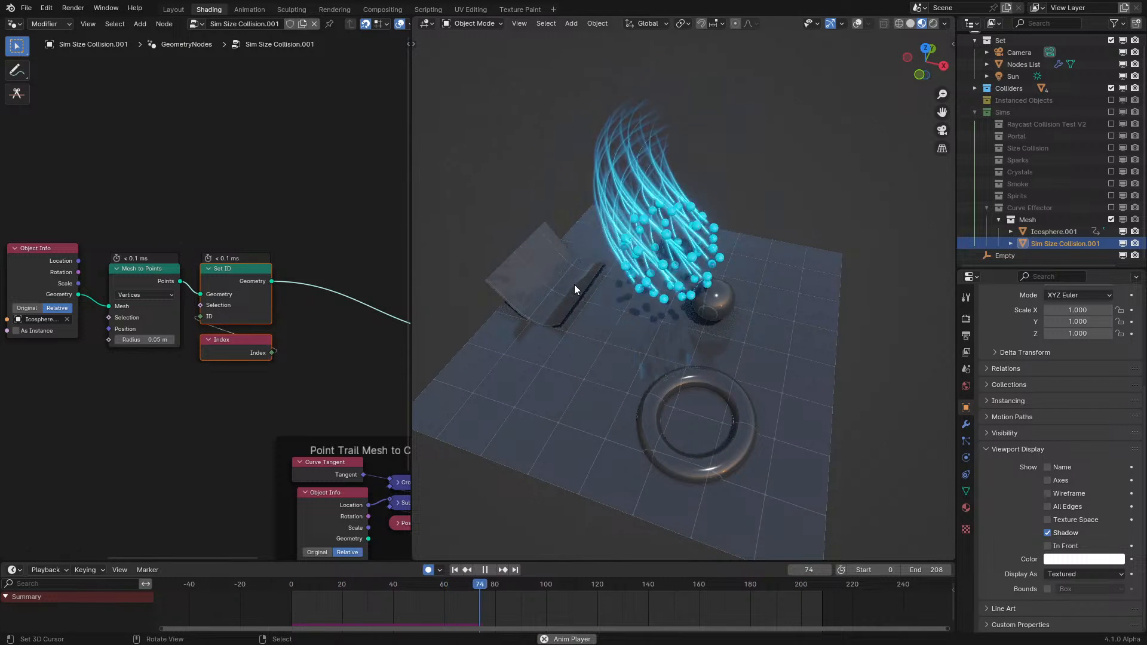
- Pause the playback and shift the Object Info, Mesh to Points, Set ID and Index nodes together in the maximized node editor
key("space")
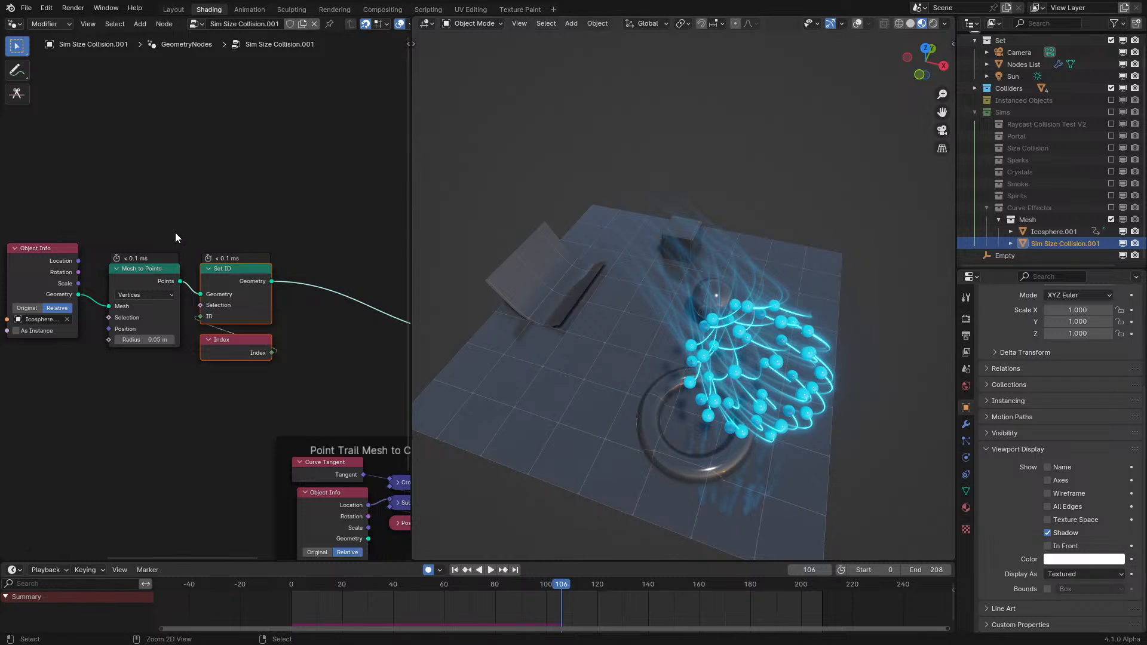
key("ctrl+space")
left_click_drag(225, 206, 654, 409)
key("g")
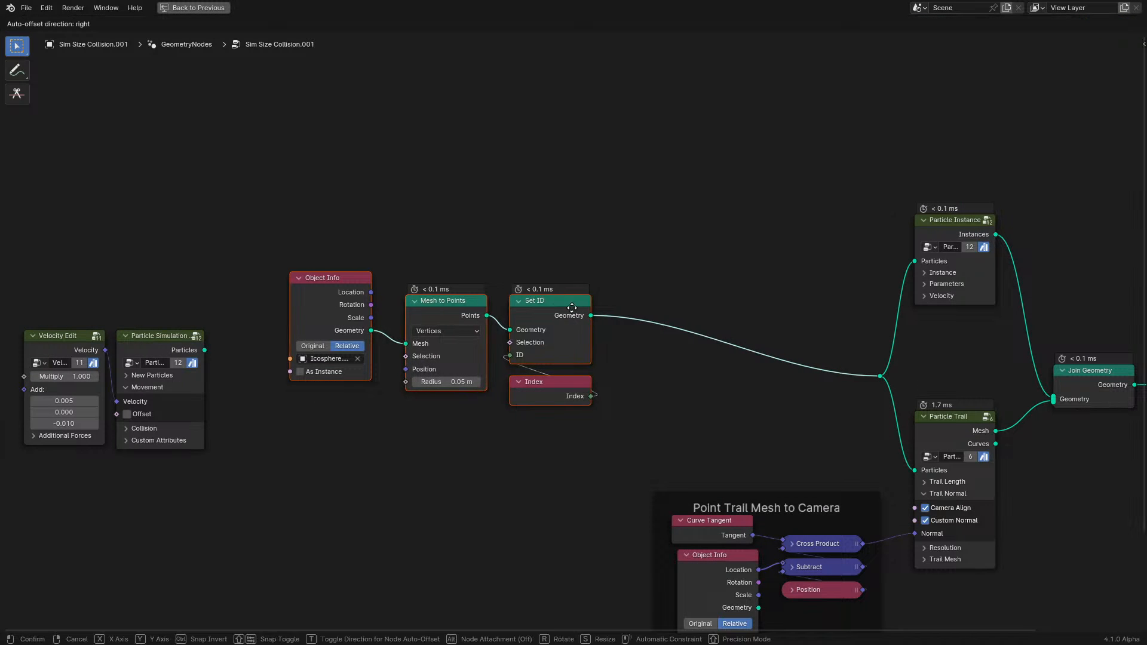
left_click(554, 294)
middle_click_drag(605, 280, 445, 266)
key("ctrl+space")
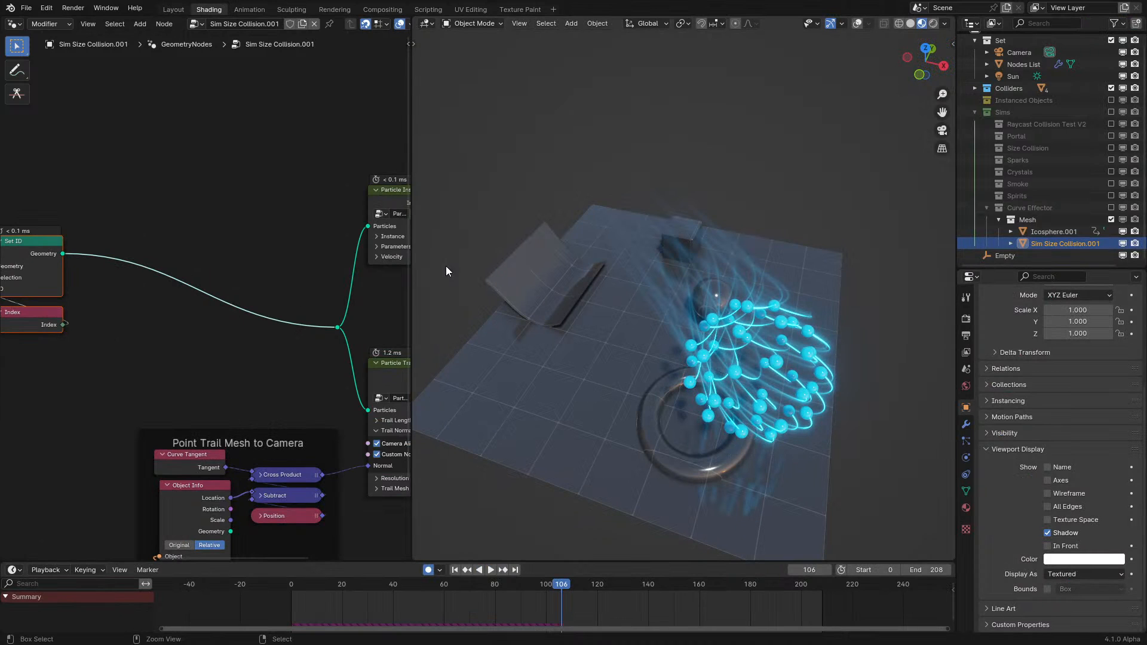
- Check the scene in wireframe shading, reselect the simulation object, and play the animation briefly in the shaded view
key("shift+z")
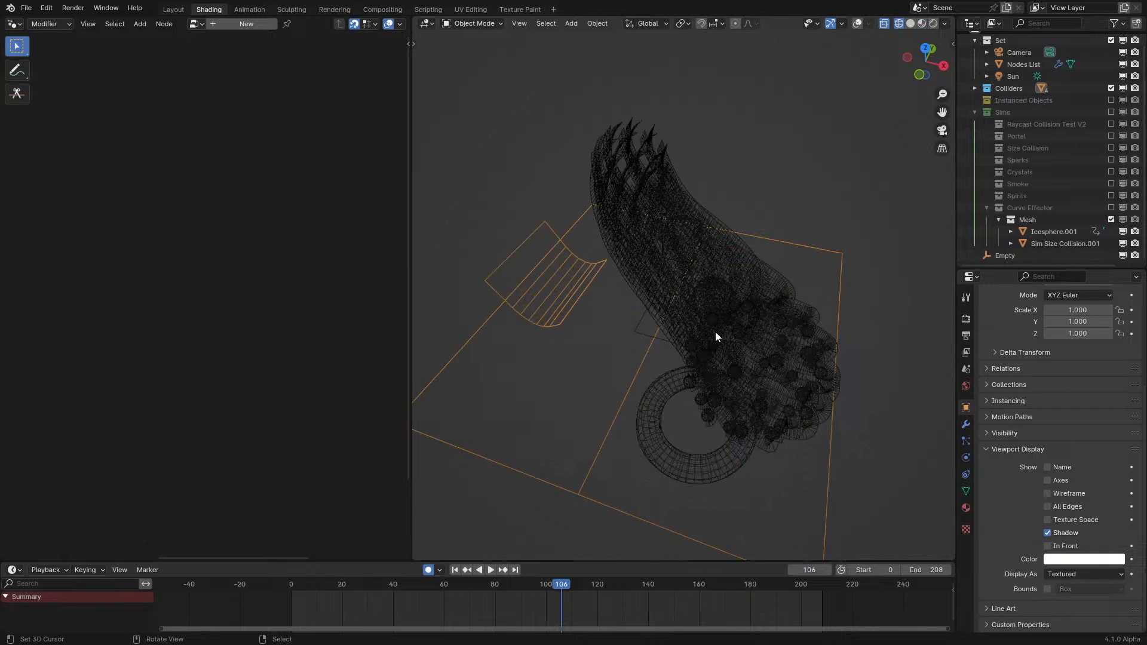
left_click(715, 332)
key("shift+z")
key("space")
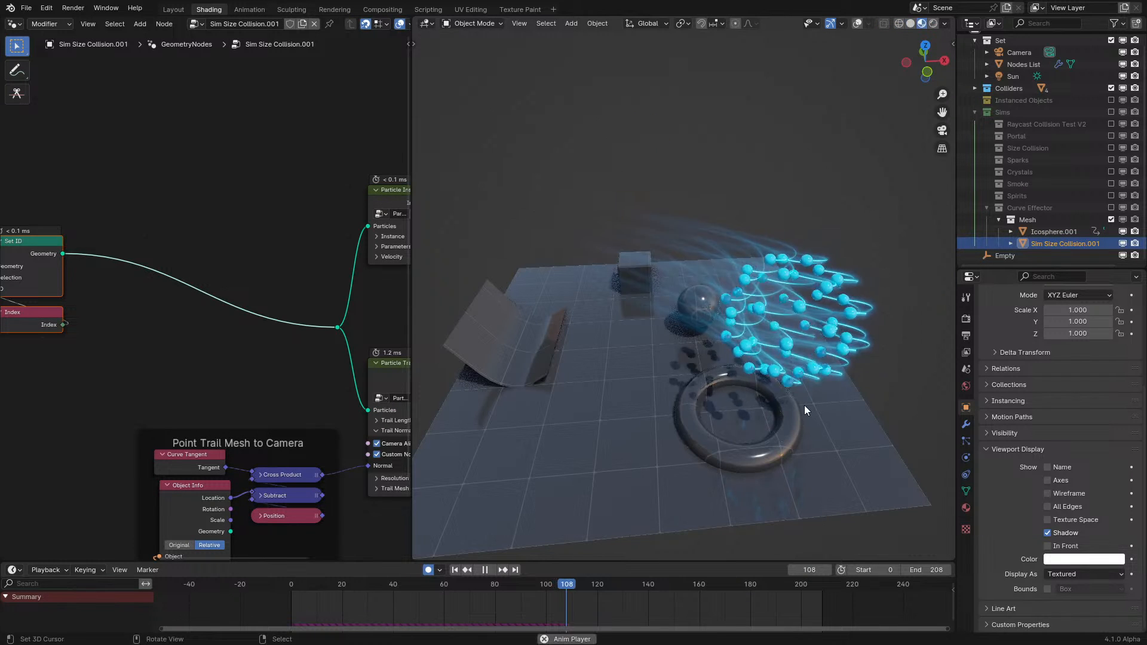
key("space")
key("shift+a")
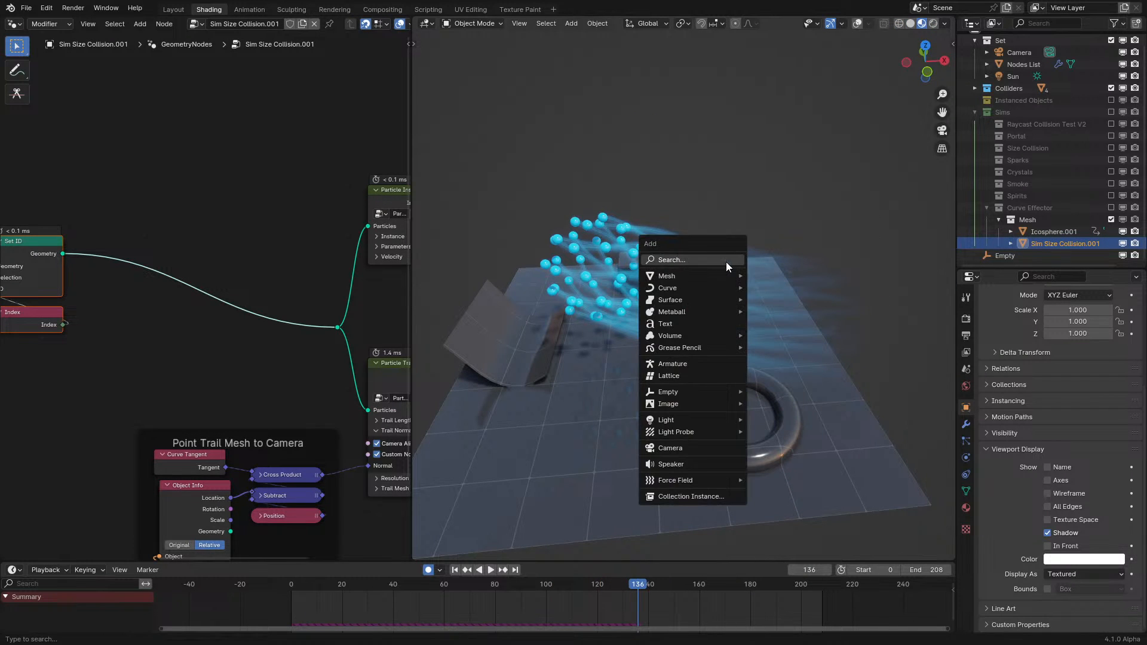
- Make a separate copy of the simulation object's Trail Size material and rename it Trail Ico
left_click(966, 507)
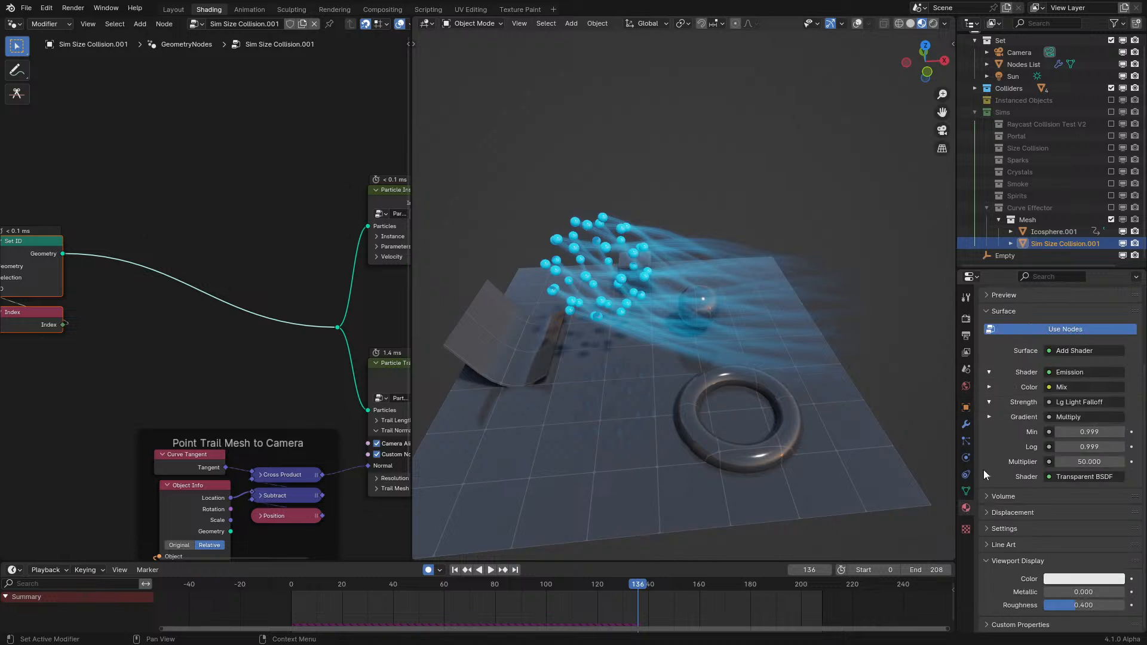
left_click(986, 367)
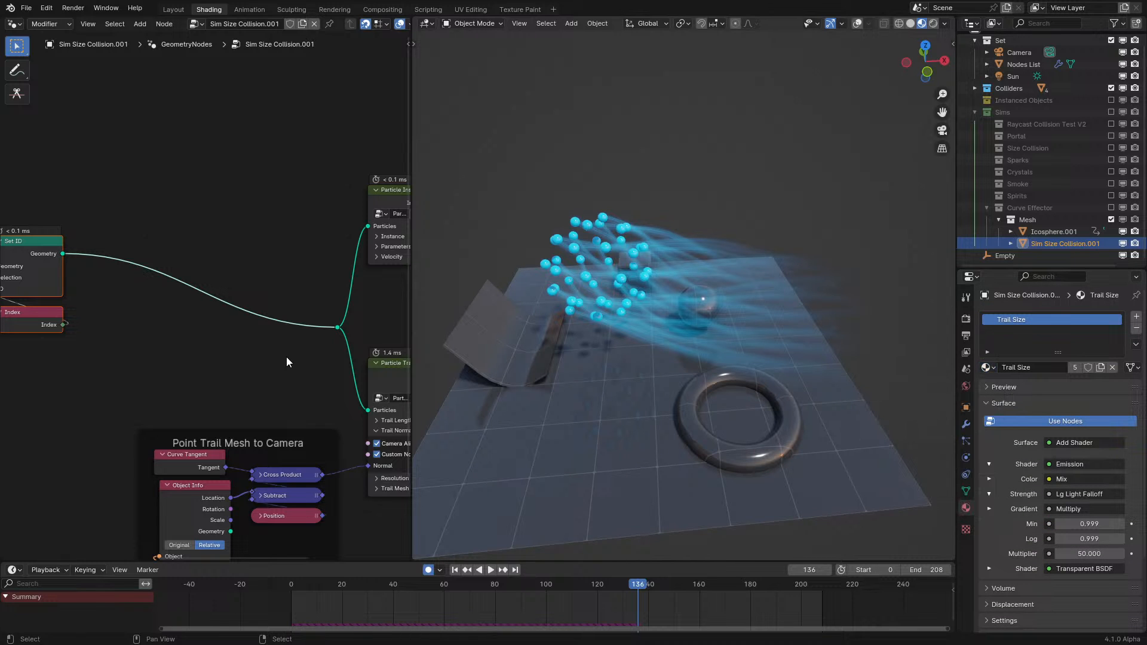
middle_click_drag(286, 354, 135, 325)
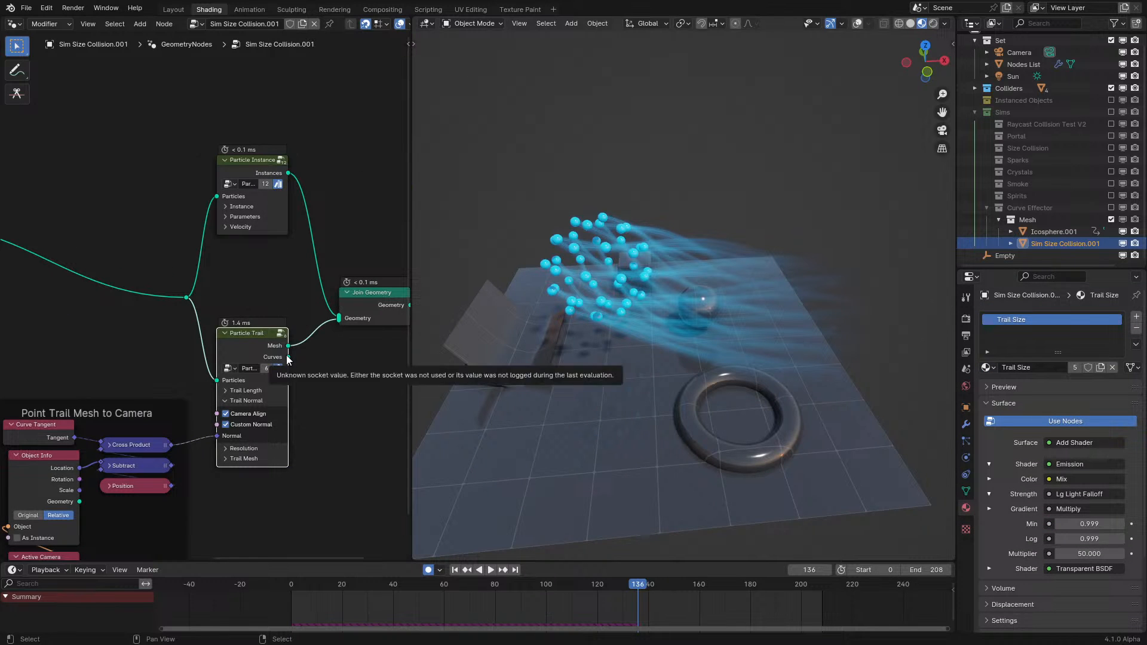
scroll(253, 316, "up", 3)
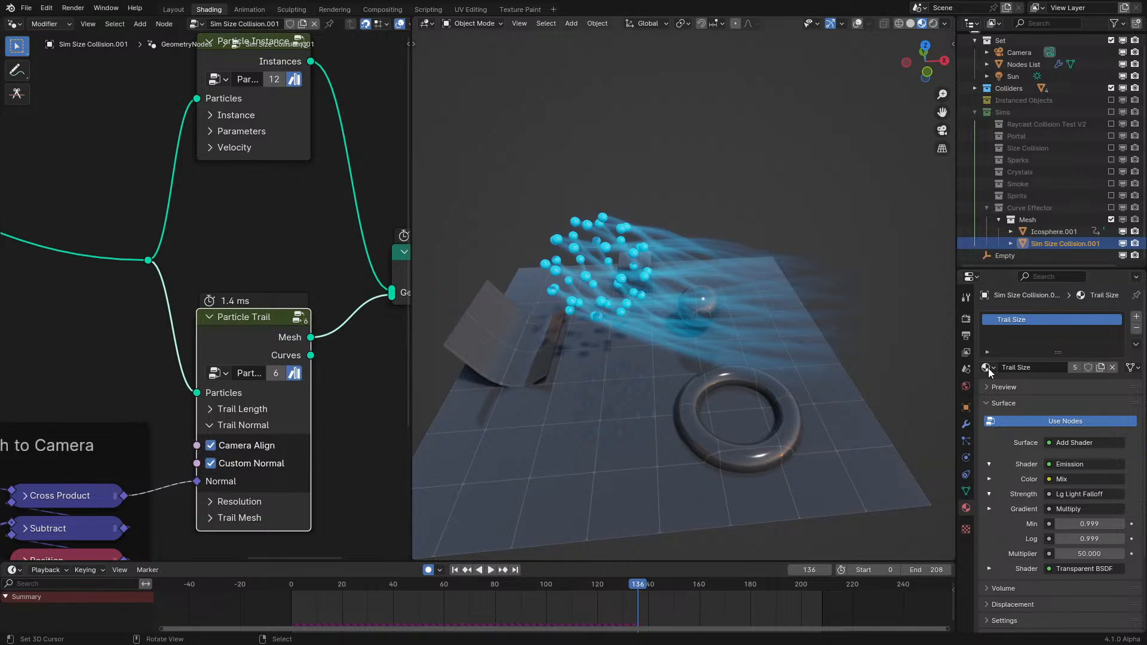
left_click(1100, 367)
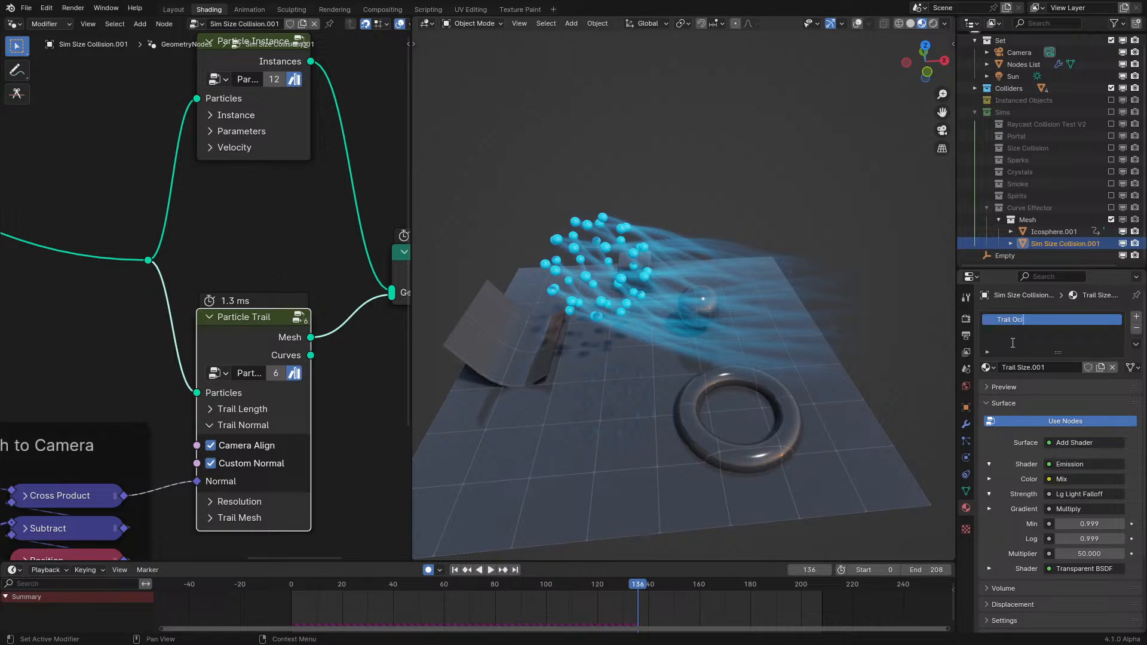
key("Return")
- Rename the Sim Size Collision.001 object as Sim Ico
double_click(1059, 244)
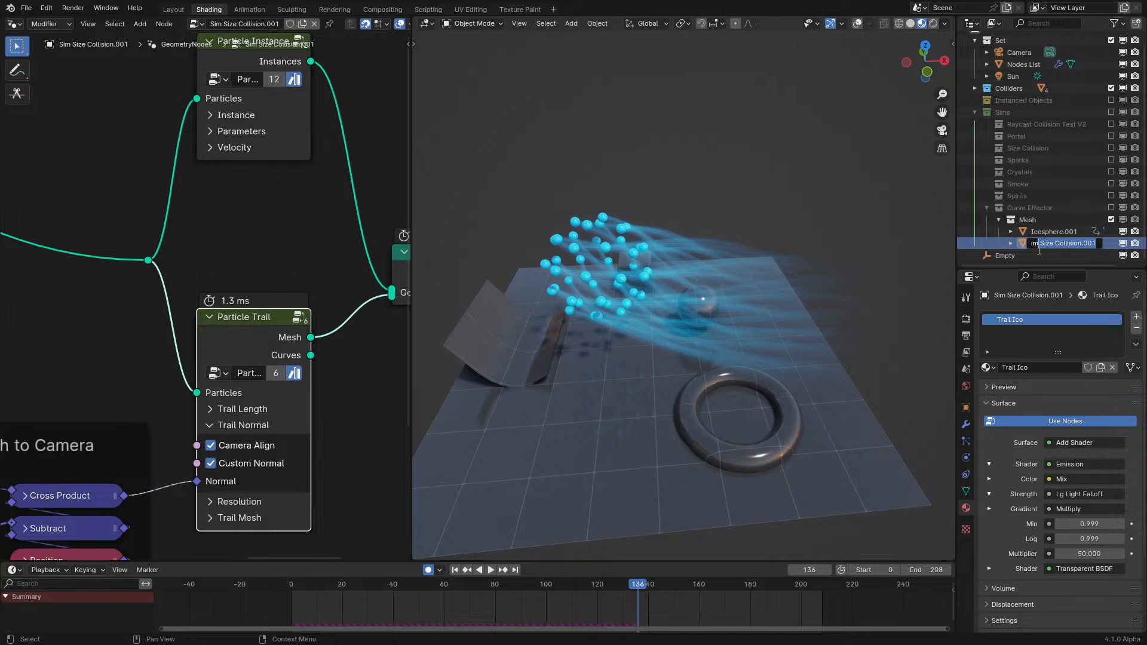
type("Sim Ico")
key("Return")
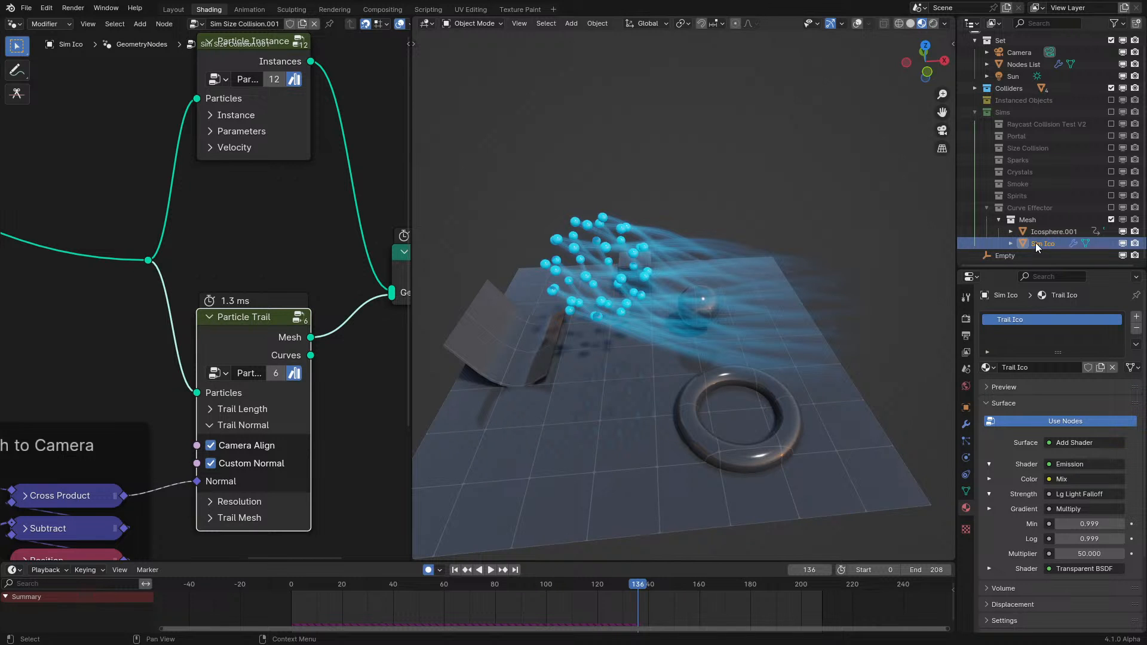
- Move the Mesh collection directly under the Sims collection and rename it Ico Sim
left_click_drag(1033, 222, 1020, 222)
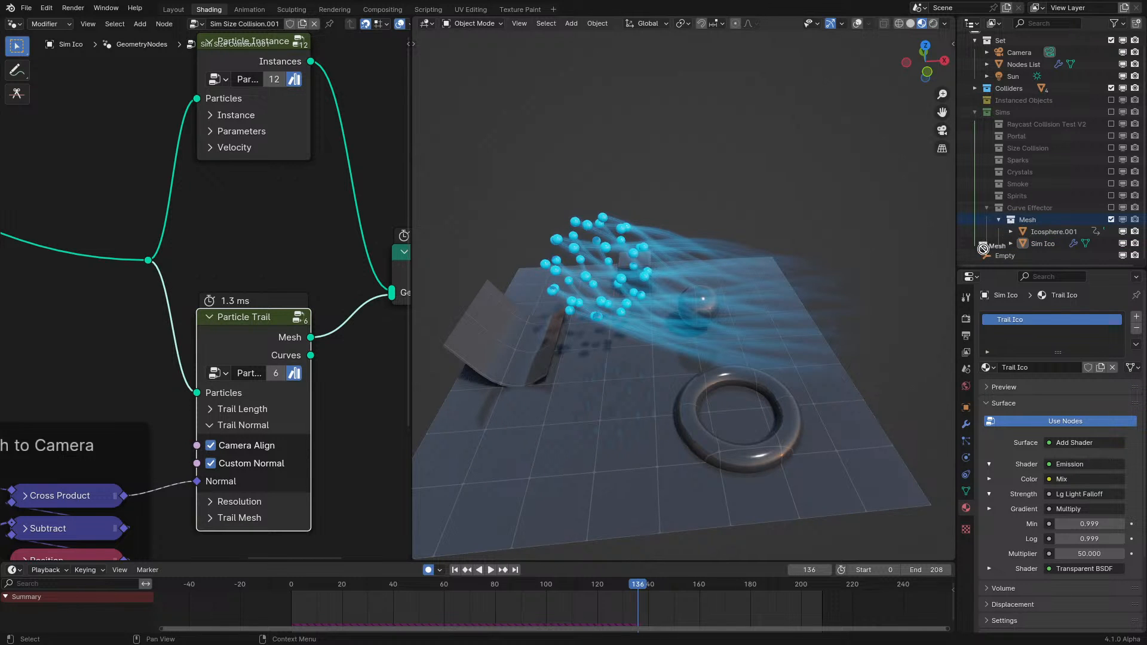
left_click_drag(1008, 138, 1010, 120)
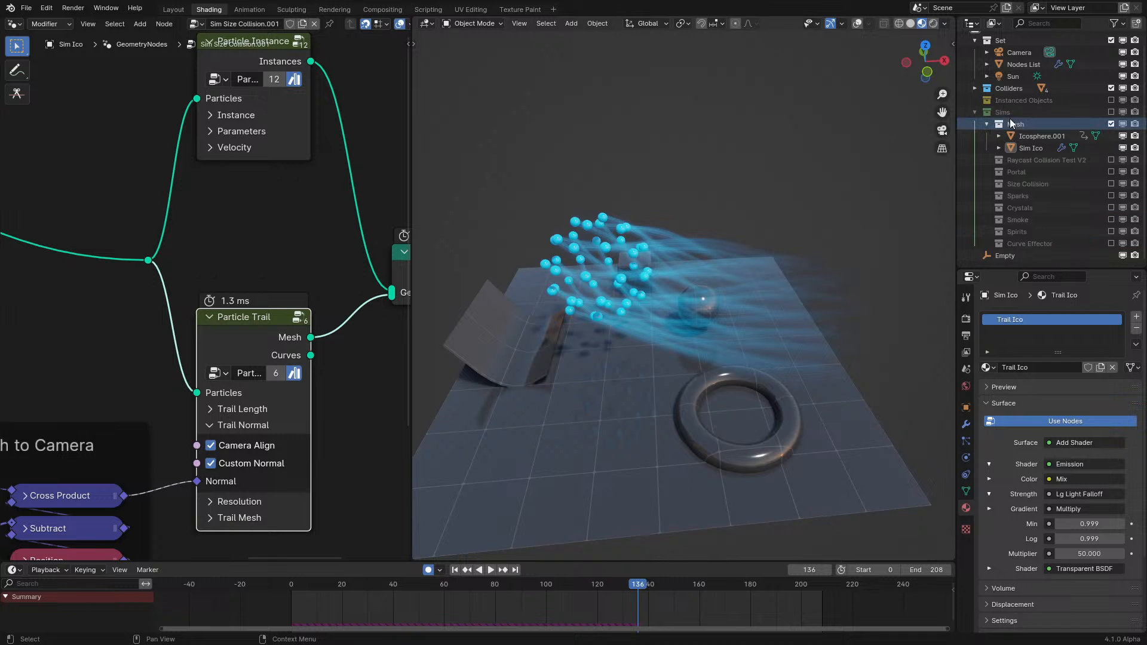
double_click(1017, 126)
scroll(1019, 124, "up", 1)
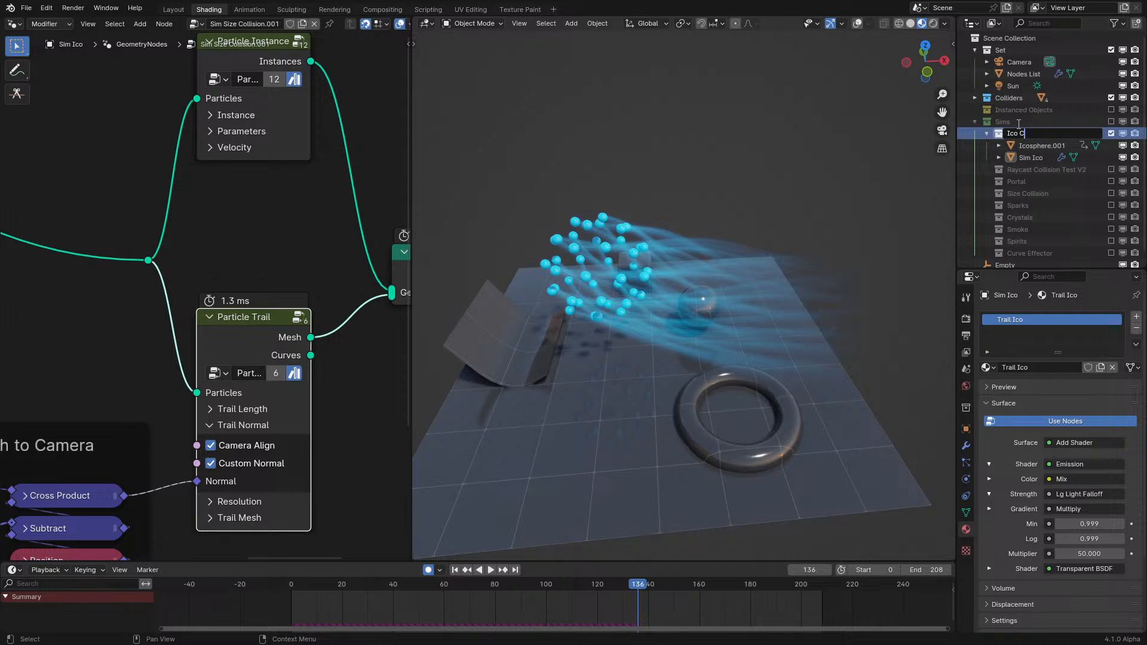
type("Ico Sim")
key("Return")
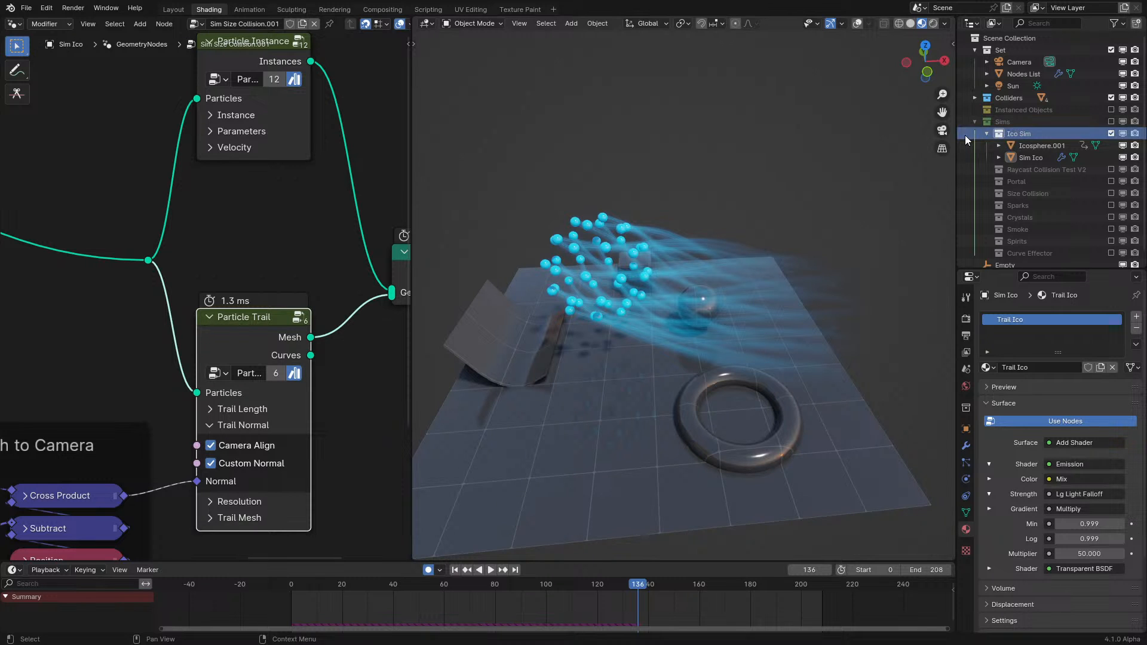
scroll(965, 137, "down", 1)
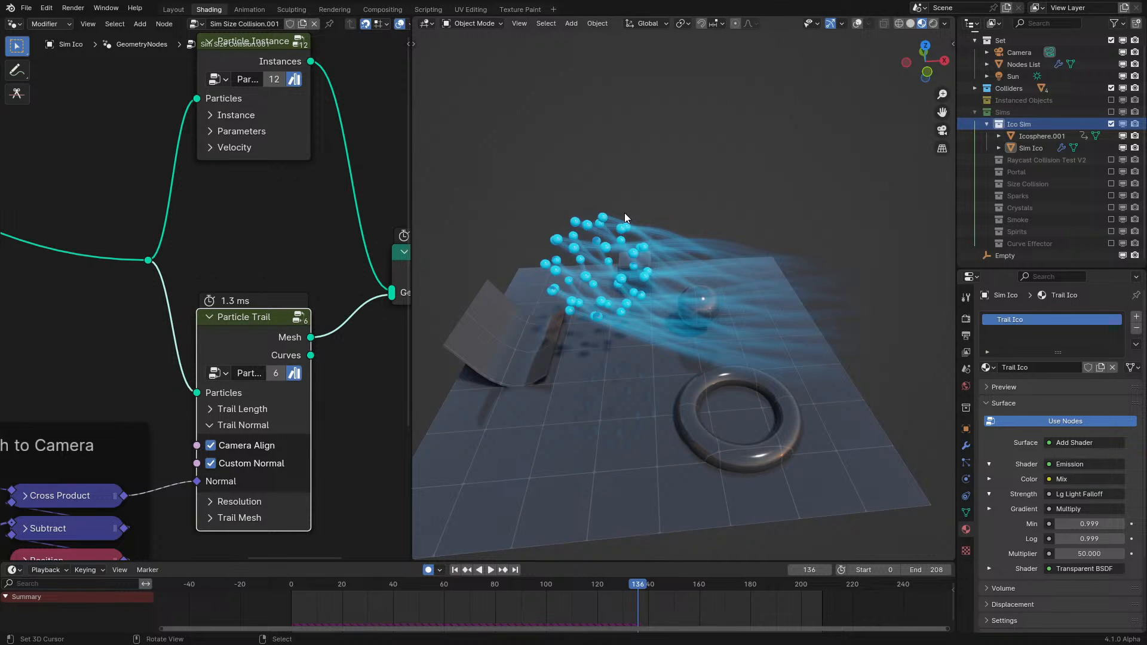
- Replay the simulation from the start and examine the trails up close, from above and from several angles
left_click(289, 597)
key("space")
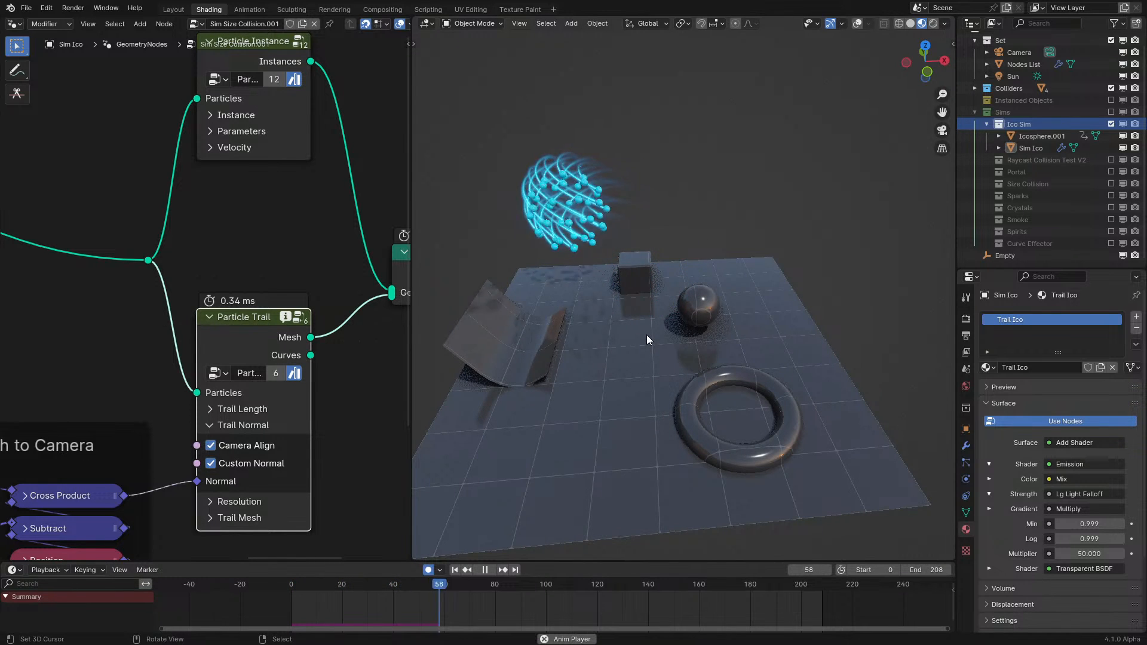
middle_click_drag(637, 260, 686, 263)
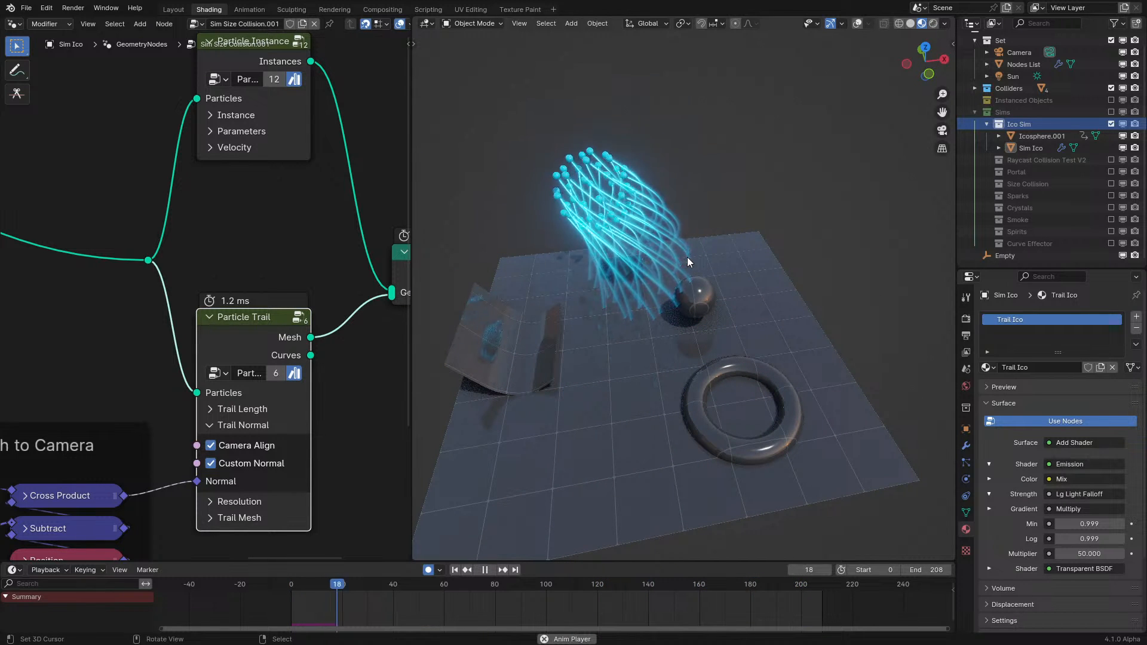
scroll(687, 257, "up", 2)
middle_click_drag(686, 257, 693, 242)
scroll(692, 242, "down", 2)
scroll(697, 220, "up", 2)
middle_click_drag(697, 217, 684, 147)
key("space")
key("KP_7")
key("space")
scroll(685, 247, "down", 2)
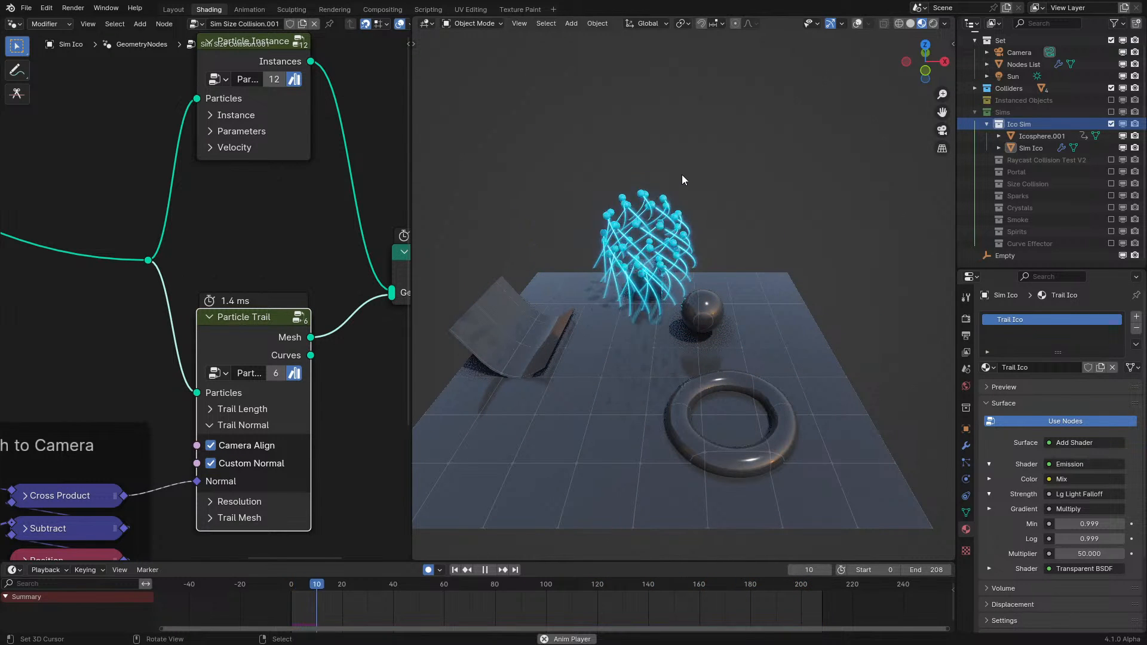
middle_click_drag(719, 173, 737, 195)
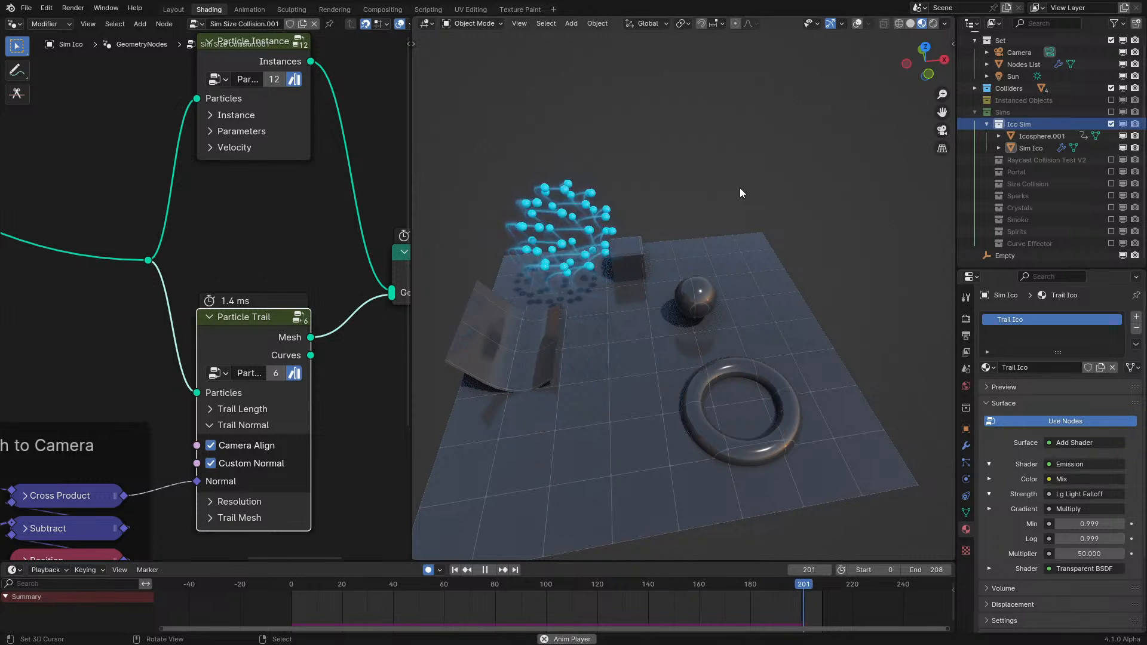
- Move the Object Info, Mesh to Points, Set ID and Index group toward the Particle Simulation node and pause the playback
scroll(90, 298, "down", 4)
middle_click_drag(86, 300, 104, 393)
scroll(104, 393, "up", 1)
left_click_drag(11, 390, 302, 255)
key("g")
left_click(207, 259)
key("space")
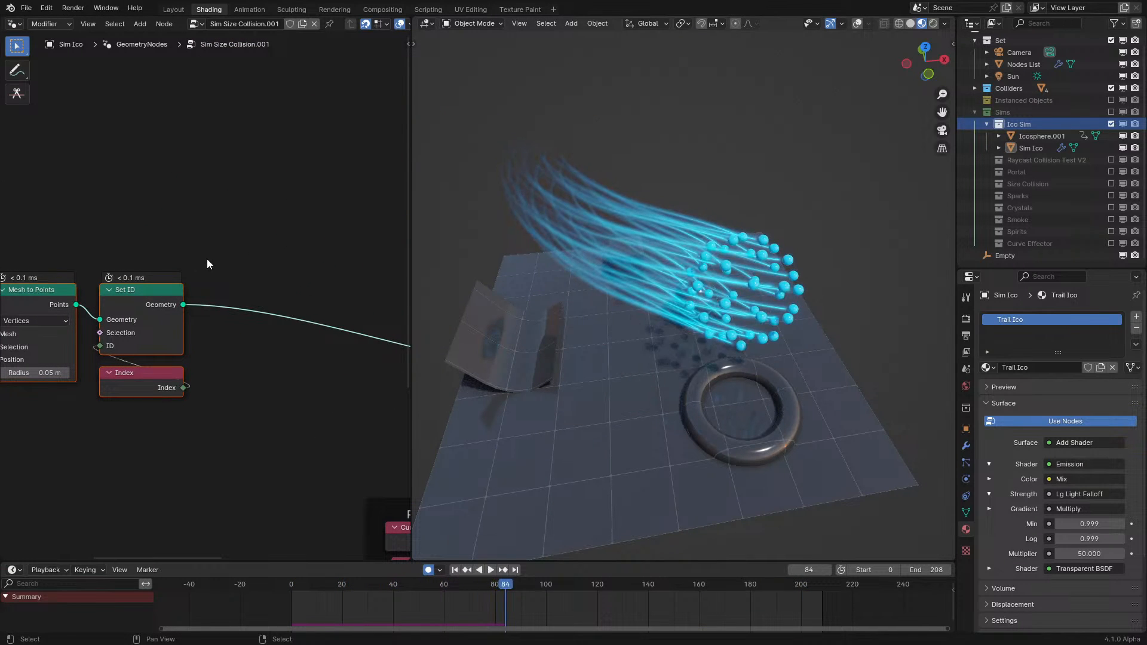
- Resume the simulation and examine the ico sphere trails at different zoom levels
key("space")
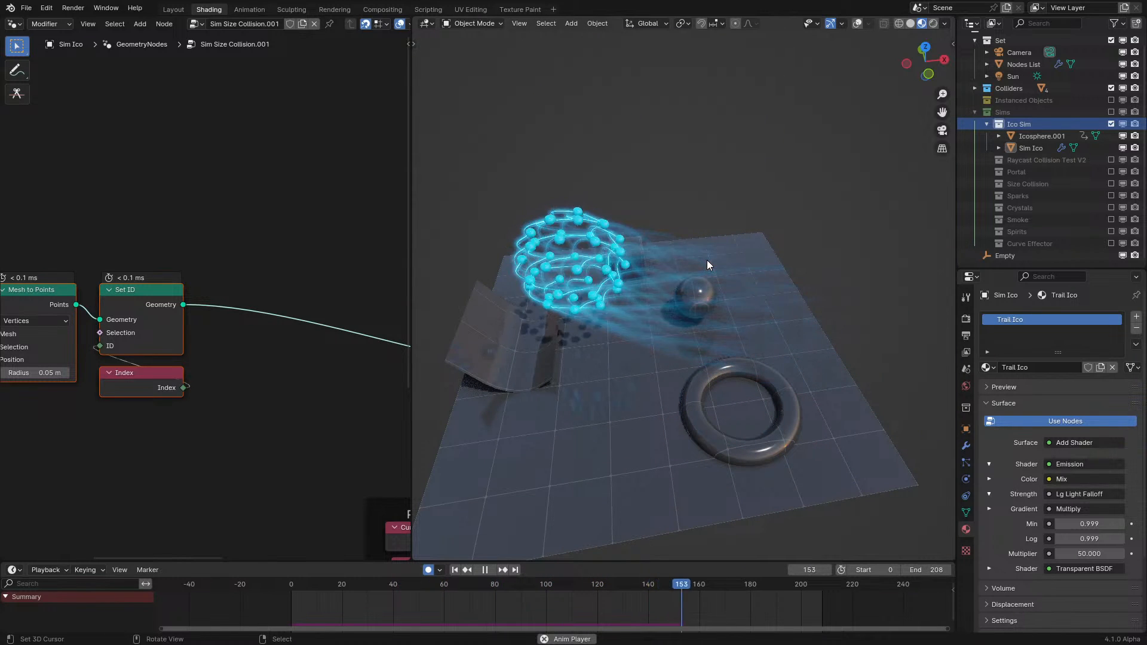
scroll(610, 191, "up", 3)
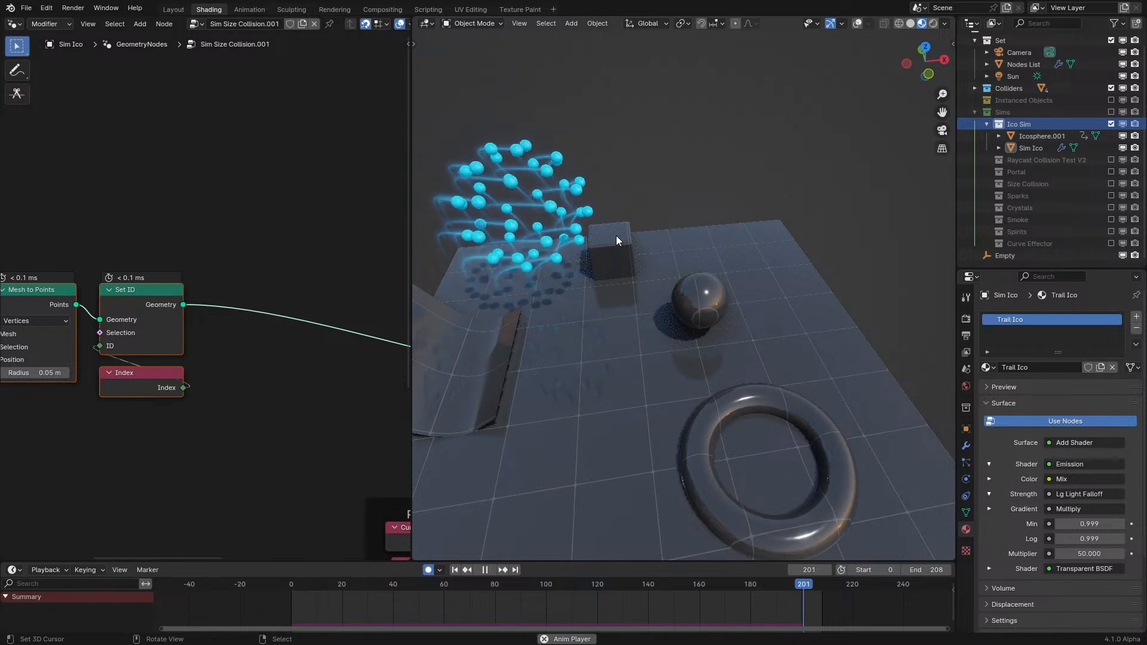
scroll(621, 234, "down", 2)
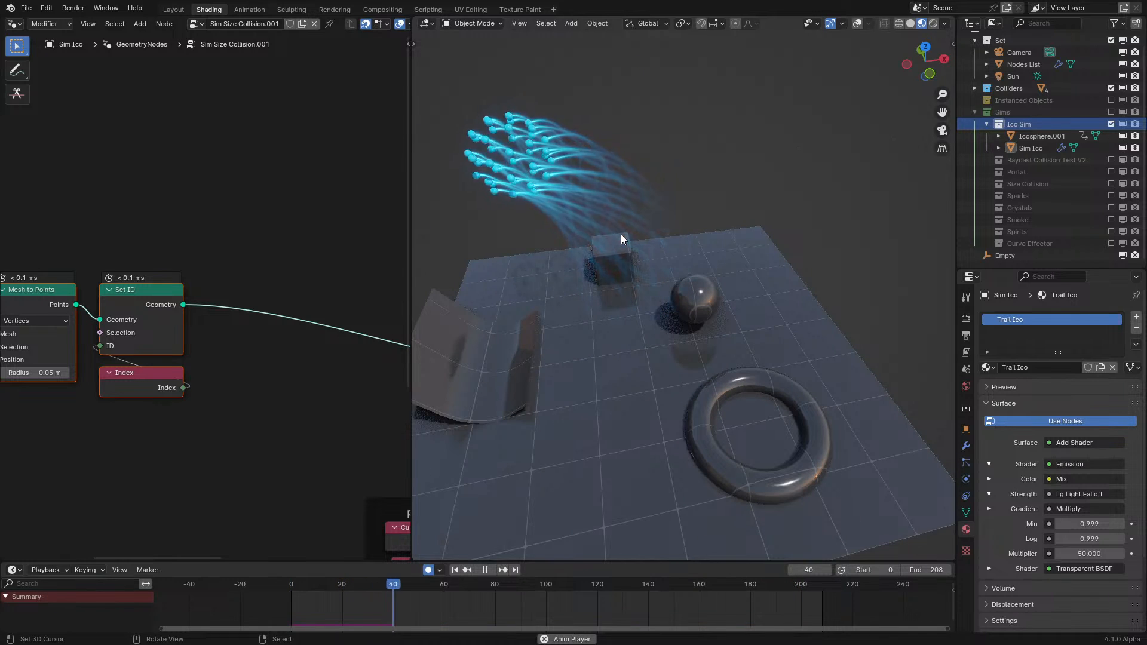
scroll(261, 346, "down", 2)
scroll(314, 332, "up", 2)
- Join the Object Info, Mesh to Points, Set ID and Index nodes in a frame, and align Object Info beside Mesh to Points
key("ctrl+space")
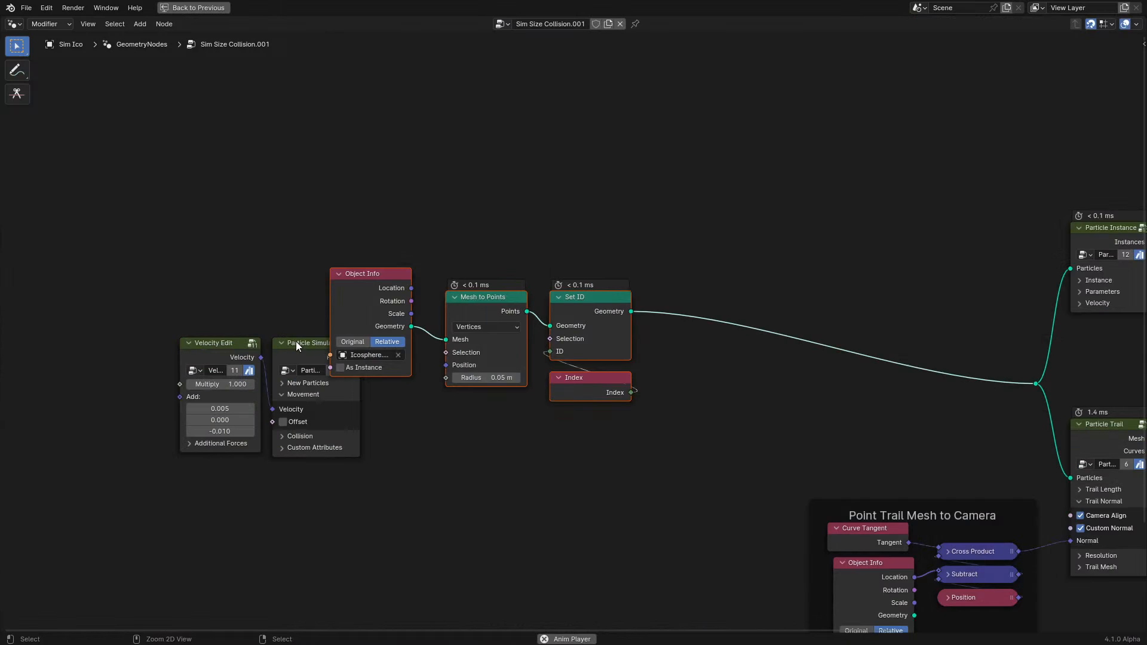
key("g")
key("ctrl+j")
key("ctrl+space")
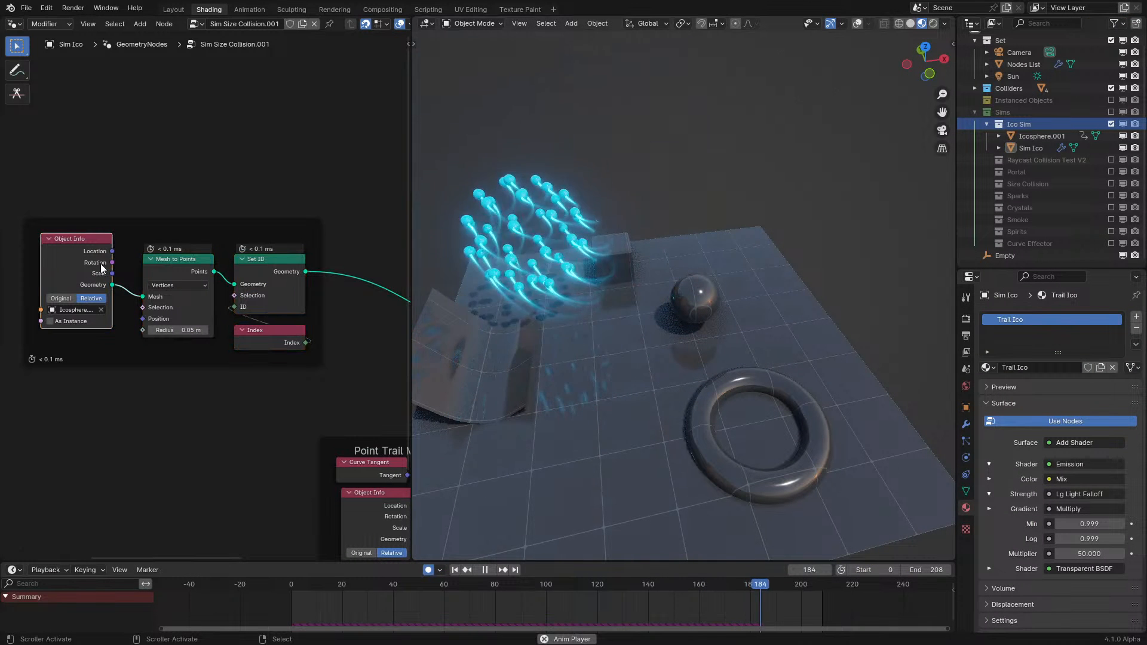
left_click_drag(102, 268, 111, 289)
left_click(188, 236)
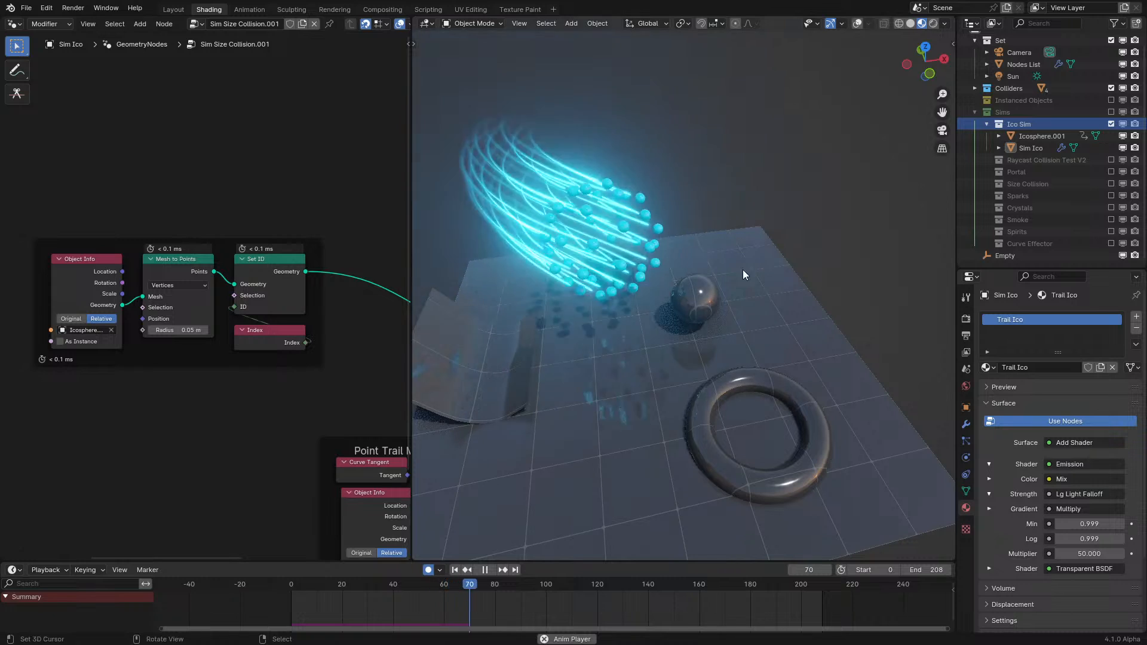
- Review the scene's output format and EEVEE render settings, including Bloom, and pause the playback
left_click(966, 318)
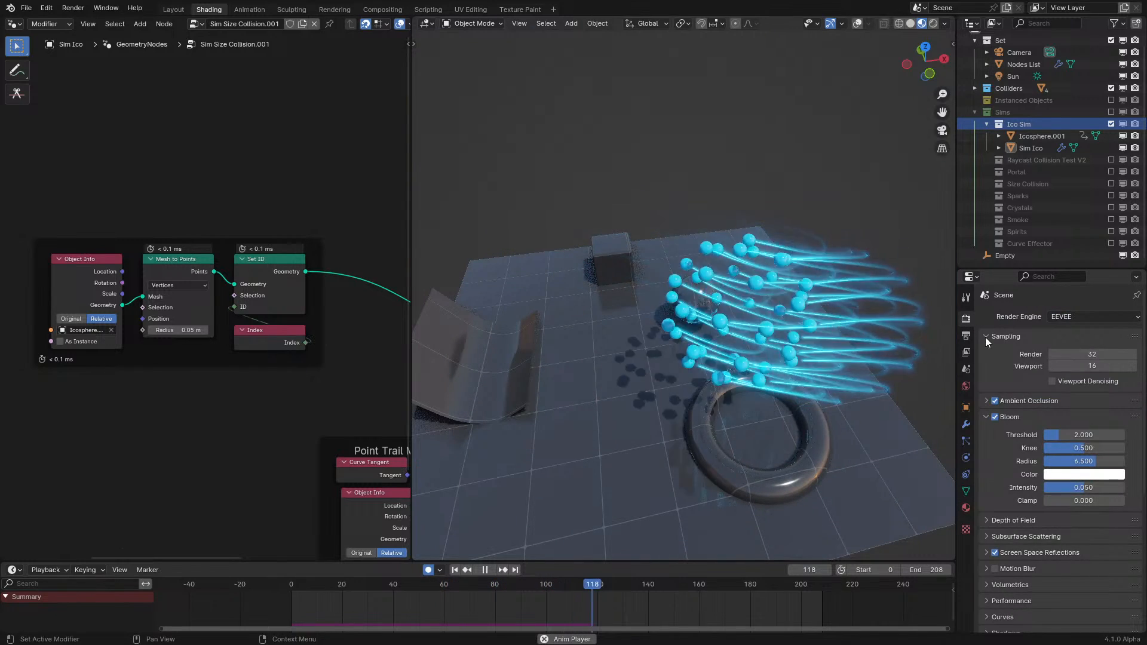
left_click(964, 336)
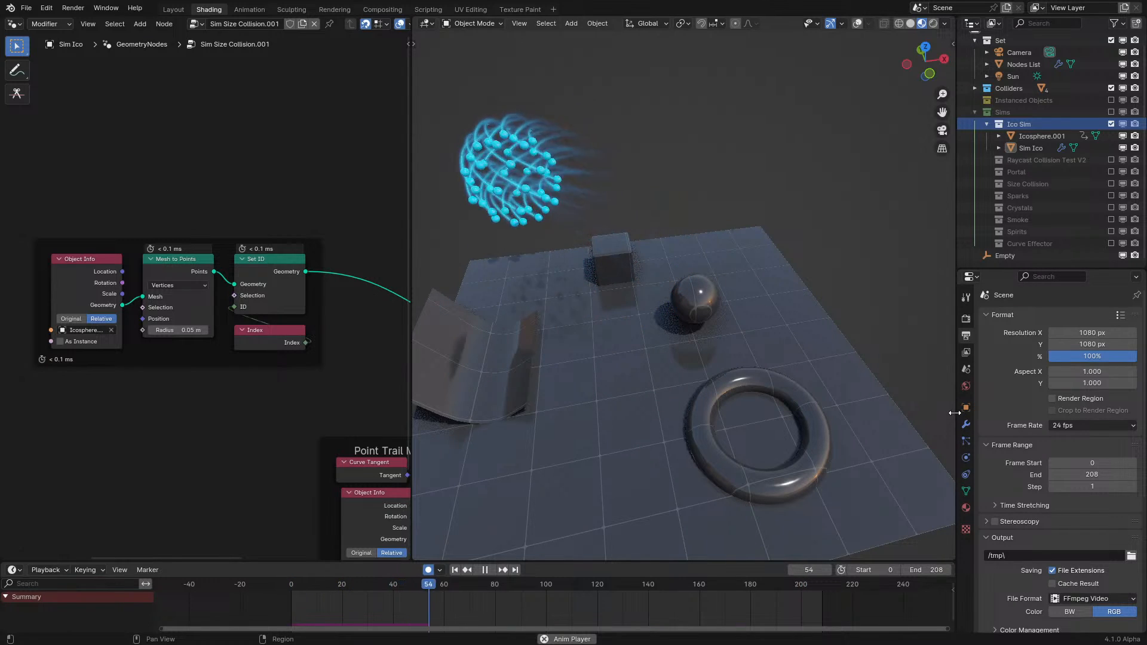
left_click(965, 320)
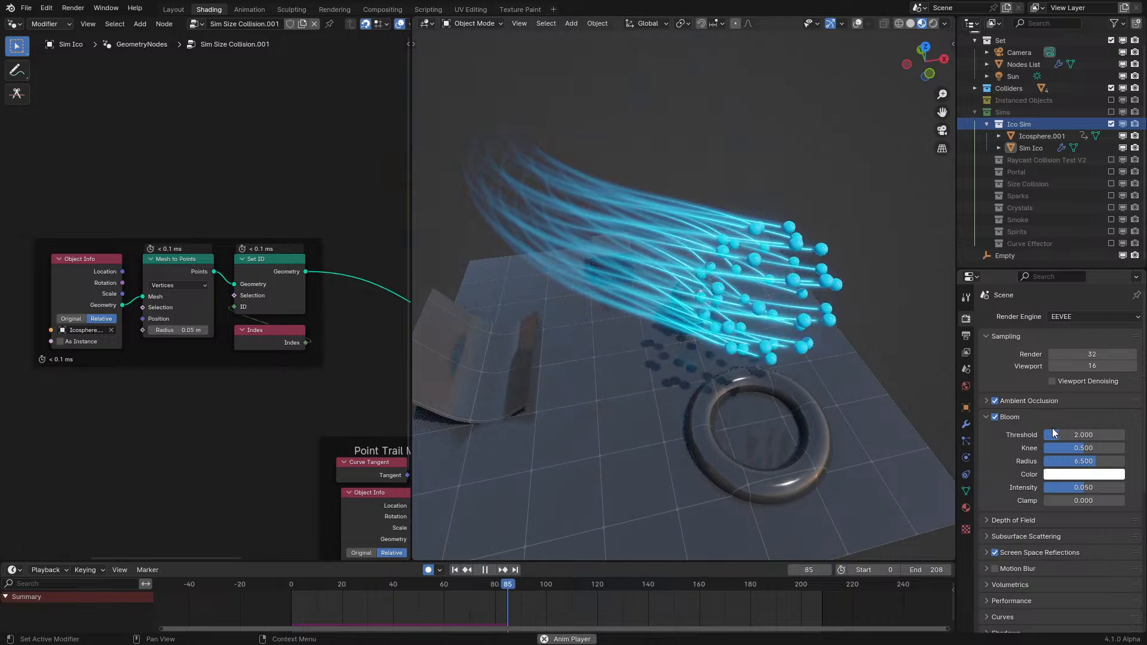
key("space")
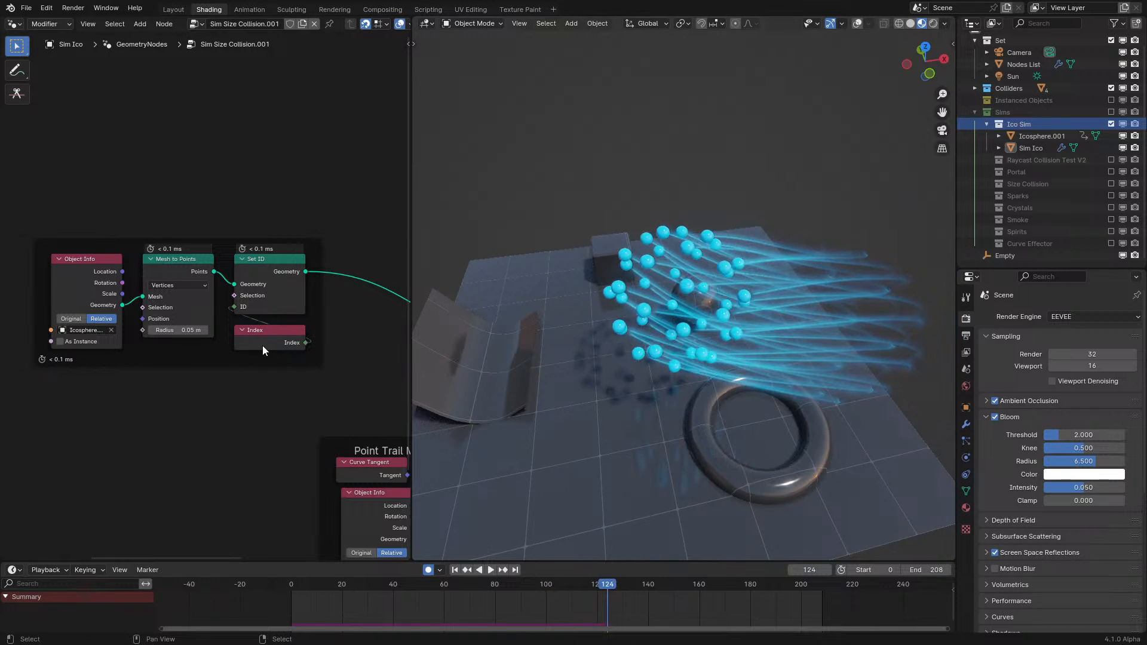
- Select the Sim Ico object and open its Trail Ico material in the Shader Editor
key("ctrl+space")
key("ctrl+space")
left_click(776, 308)
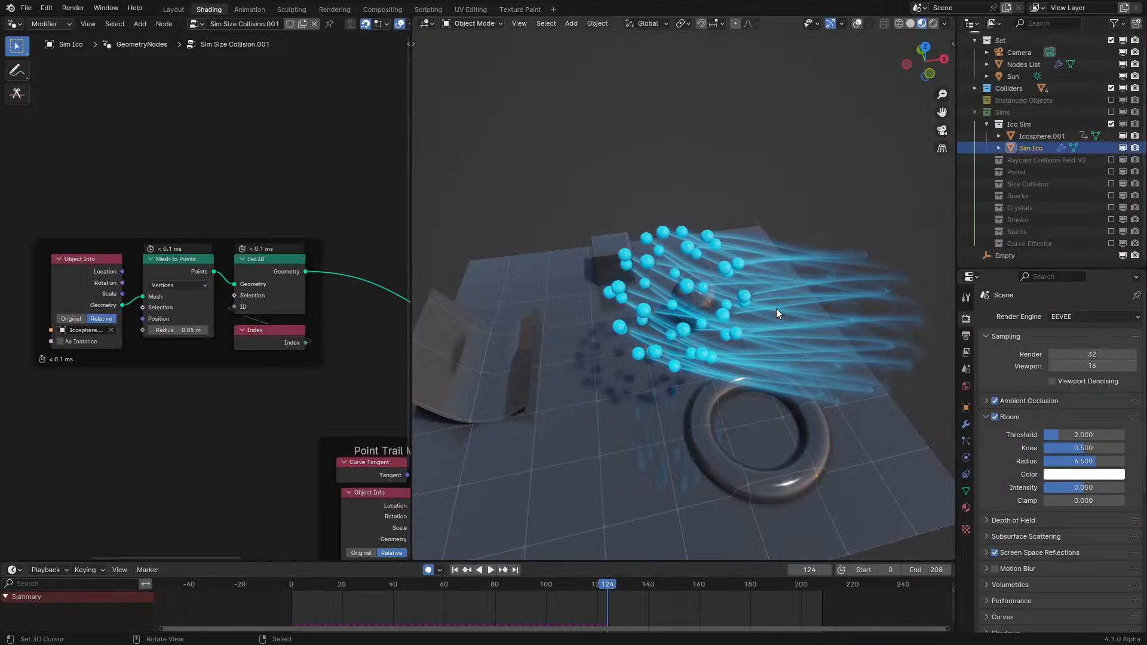
left_click(14, 24)
left_click(49, 135)
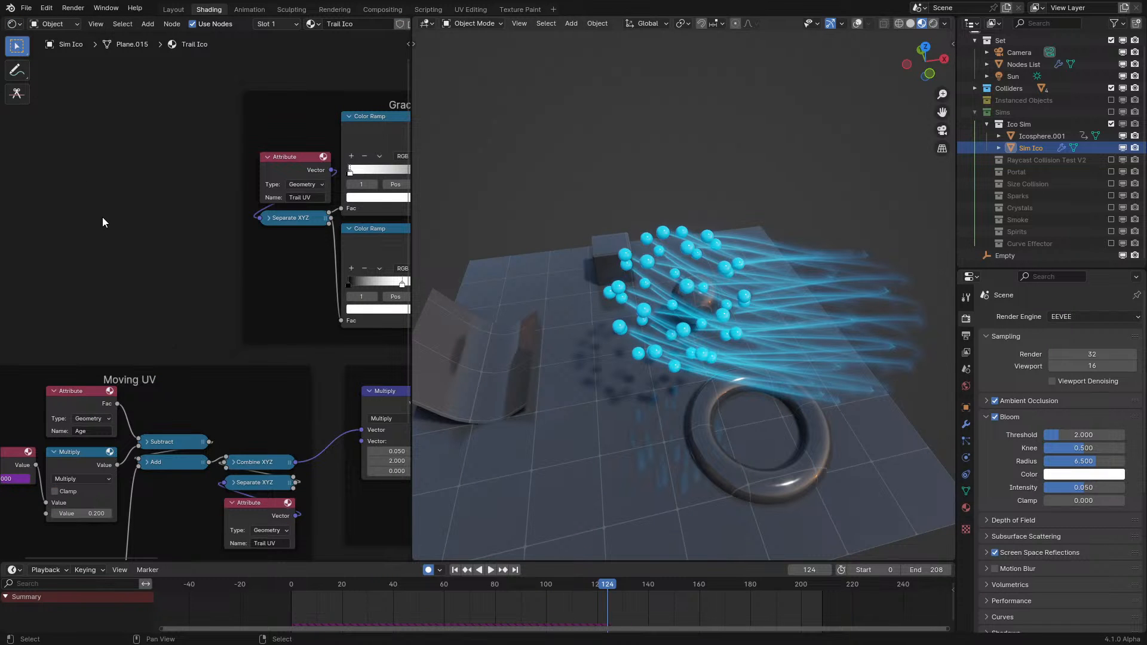
key("Home")
scroll(119, 211, "up", 6)
key("ctrl+space")
scroll(574, 233, "up", 7)
middle_click_drag(579, 230, 626, 208)
- Delete the Add node and the nodes feeding it from the Moving UV frame, and realign the remaining nodes
left_click_drag(71, 618, 235, 551)
key("x")
scroll(239, 374, "up", 4)
left_click_drag(214, 401, 213, 401)
left_click(135, 406)
key("x")
middle_click_drag(153, 407, 327, 421)
left_click_drag(79, 479, 274, 375)
key("g")
left_click(322, 381)
key("g")
left_click(320, 362)
- Play the simulation from the start, examine the glowing trails beside the material nodes, and pause it
key("ctrl+space")
key("space")
key("shift+Left")
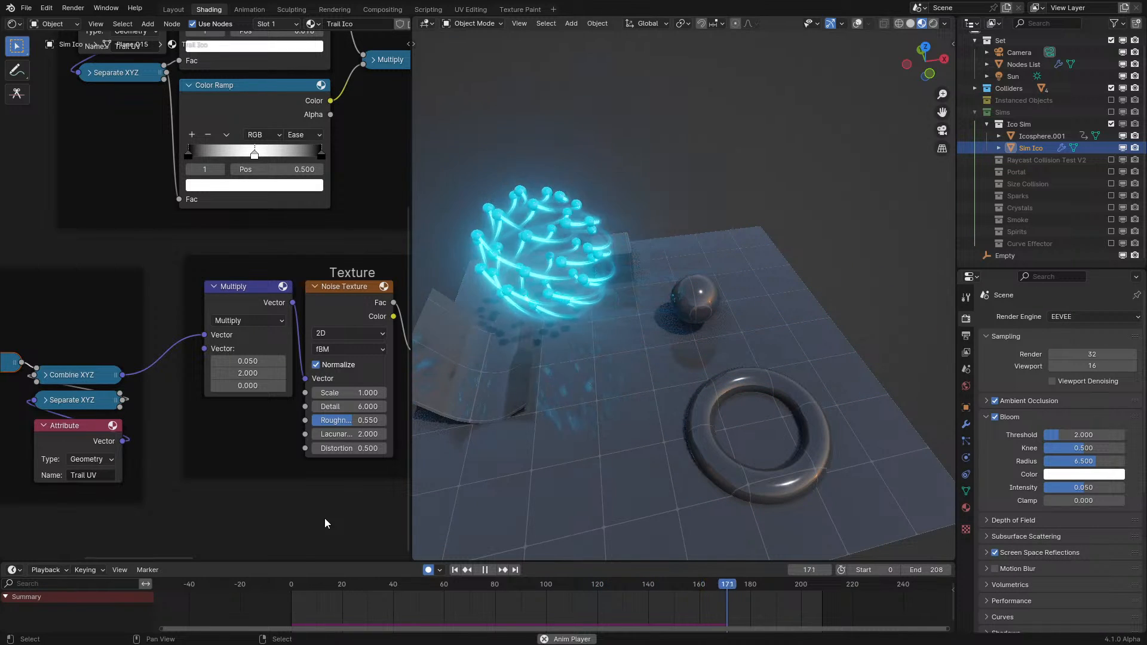
middle_click_drag(164, 456, 355, 454)
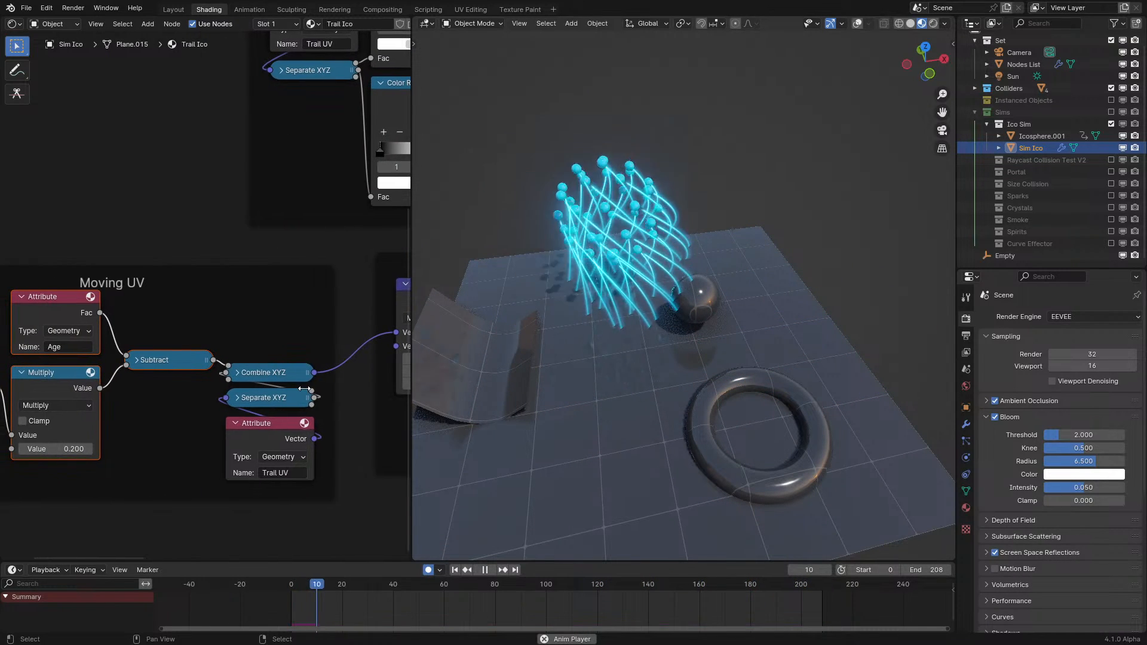
middle_click_drag(271, 388, 367, 445)
scroll(403, 376, "down", 7)
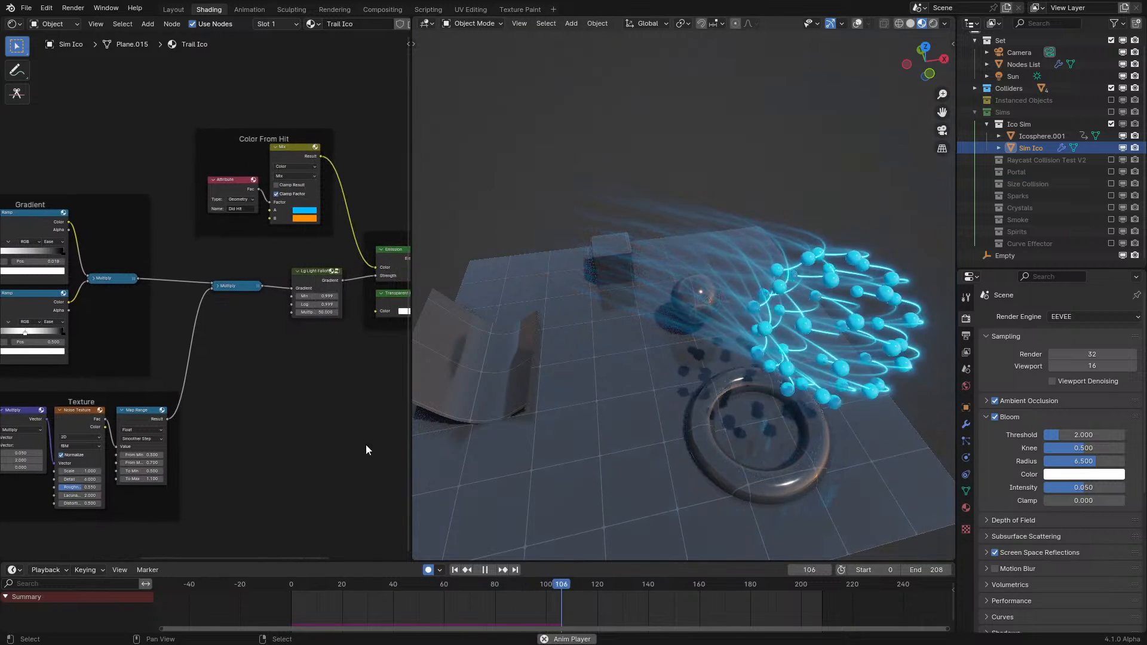
key("space")
- Set the Attribute name in the Color From Hit frame to Color and reveal the node's hidden outputs
middle_click_drag(292, 185, 209, 302)
scroll(210, 302, "up", 7)
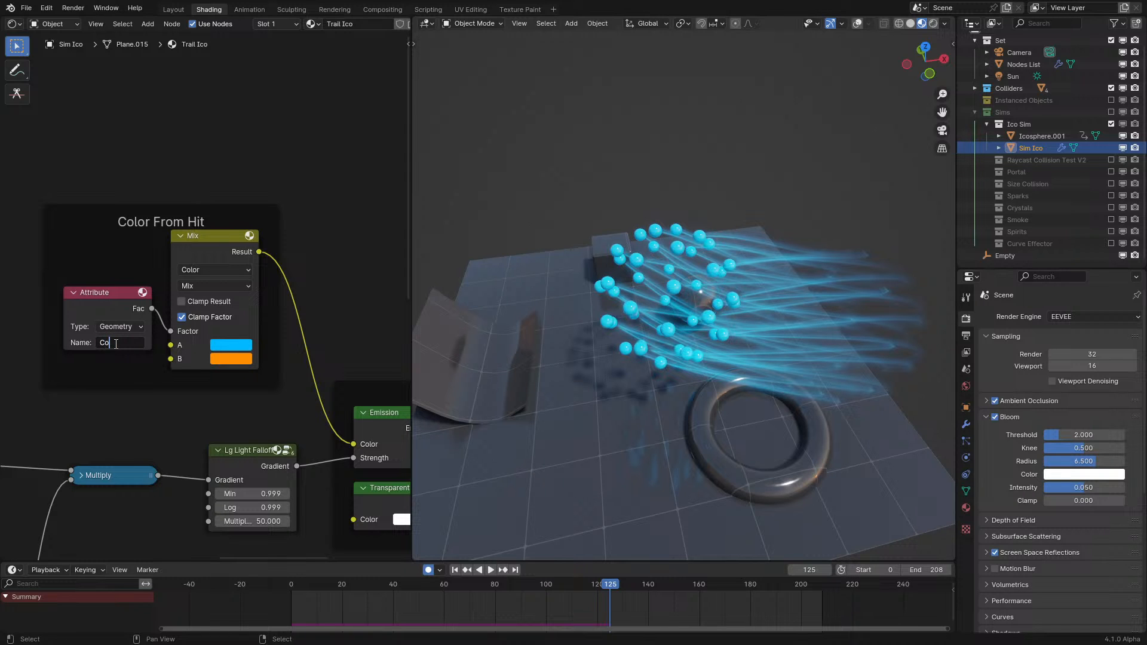
left_click_drag(152, 309, 159, 365)
left_click(101, 300)
key("ctrl+h")
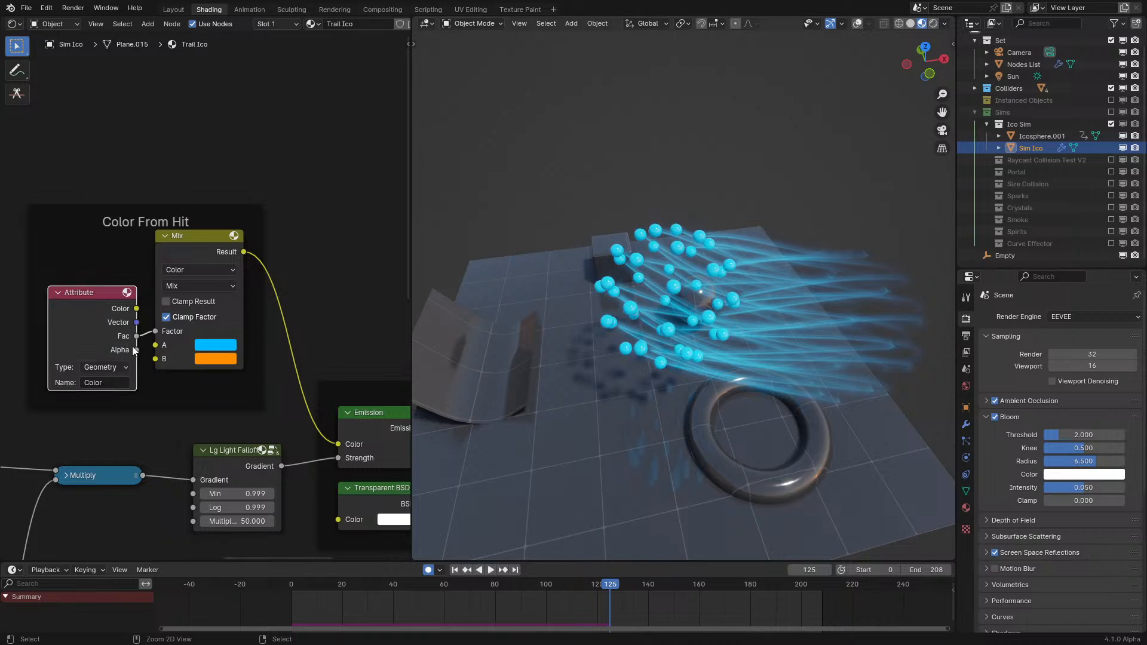
- Replace the Mix node by linking the Attribute's Color output directly to Emission Color, and move the Color From Hit frame closer to the Shaders frame
left_click_drag(136, 308, 348, 443)
left_click(189, 242)
key("x")
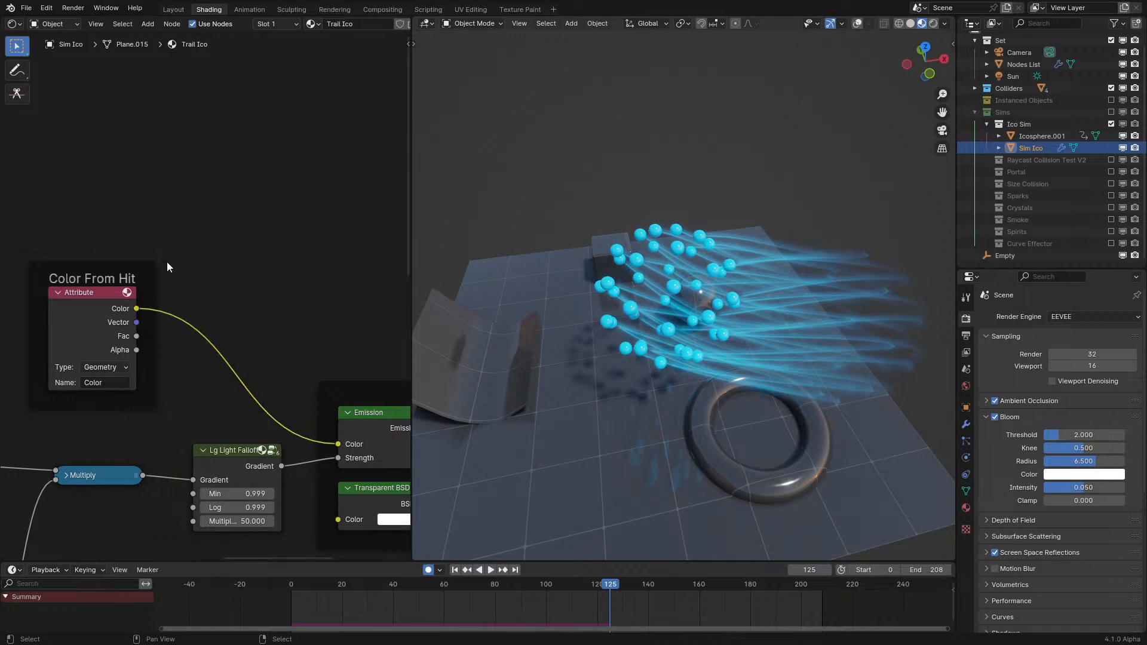
key("ctrl+h")
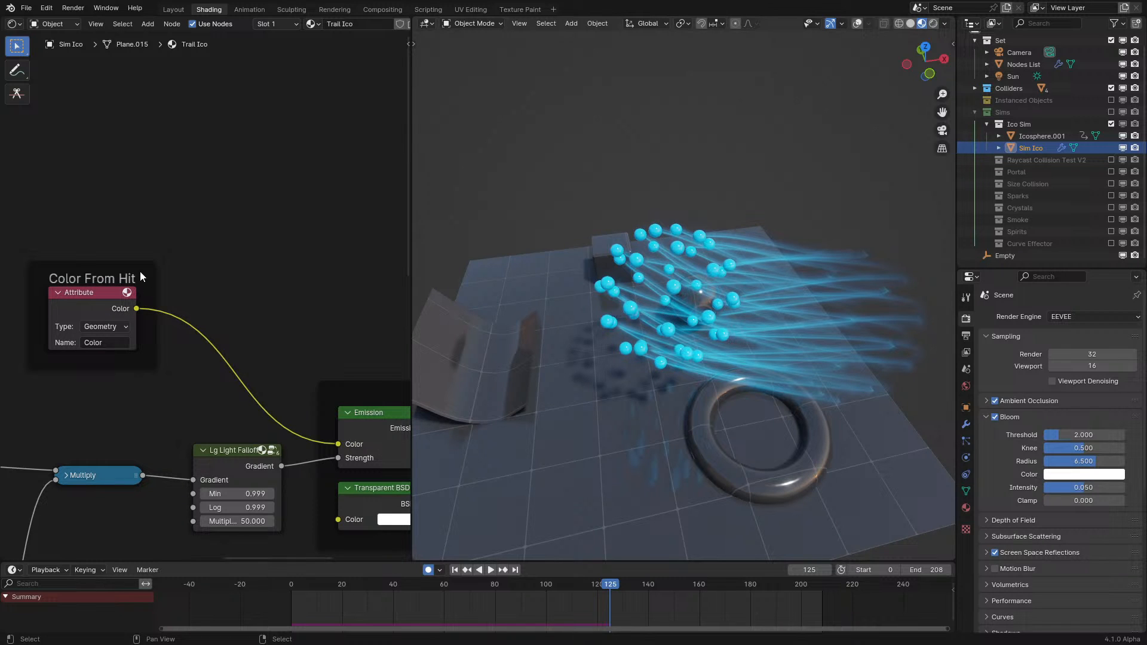
left_click_drag(126, 270, 262, 326)
- Try linking the Moving UV frame's Multiply output directly to Combine XYZ, bypassing Subtract
key("ctrl+space")
scroll(259, 343, "down", 5)
middle_click_drag(253, 372, 558, 256)
middle_click_drag(496, 358, 622, 215)
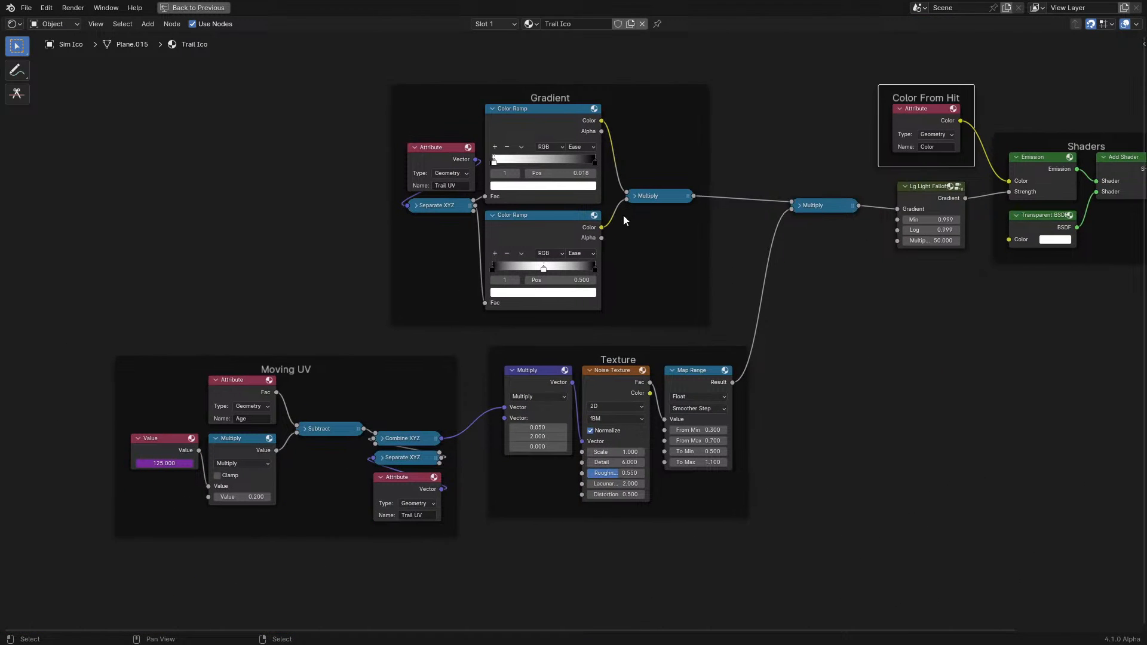
scroll(622, 215, "up", 3)
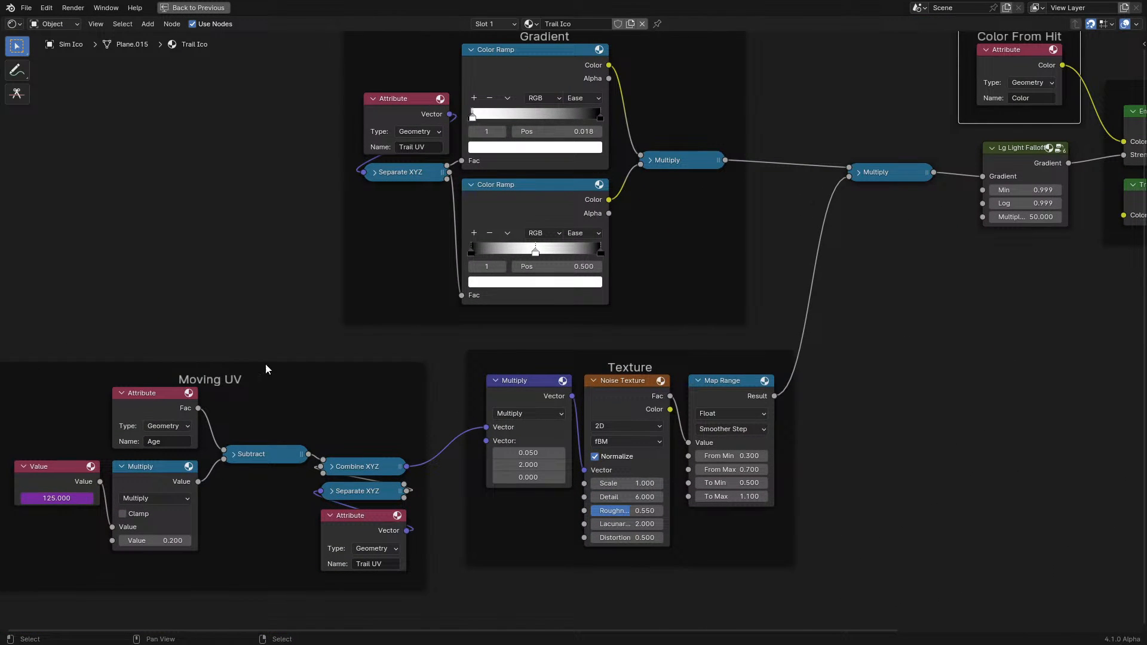
left_click_drag(197, 482, 382, 458)
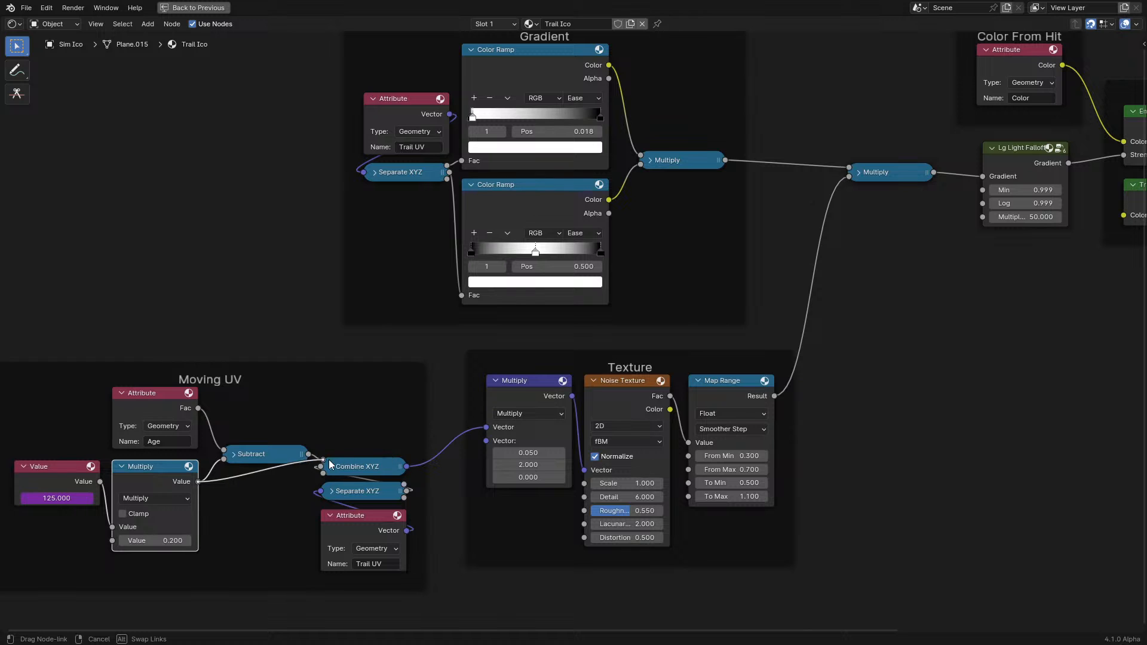
left_click_drag(267, 484, 267, 480)
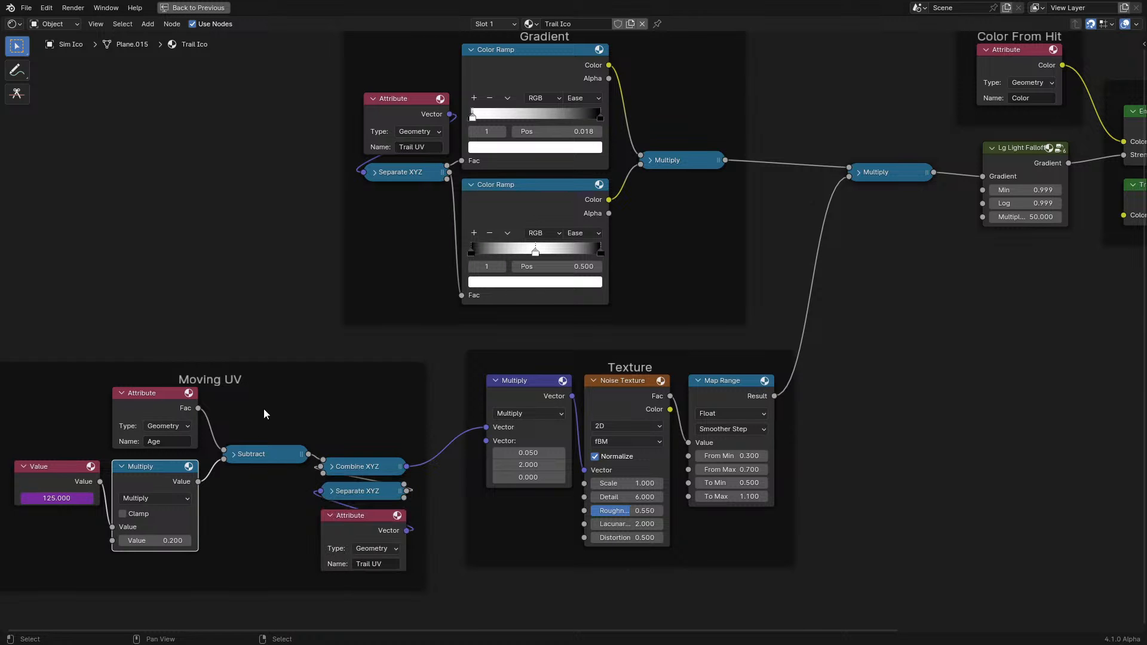
- Play the simulation to examine how the texture moves along the trails, and pause it
key("ctrl+space")
key("space")
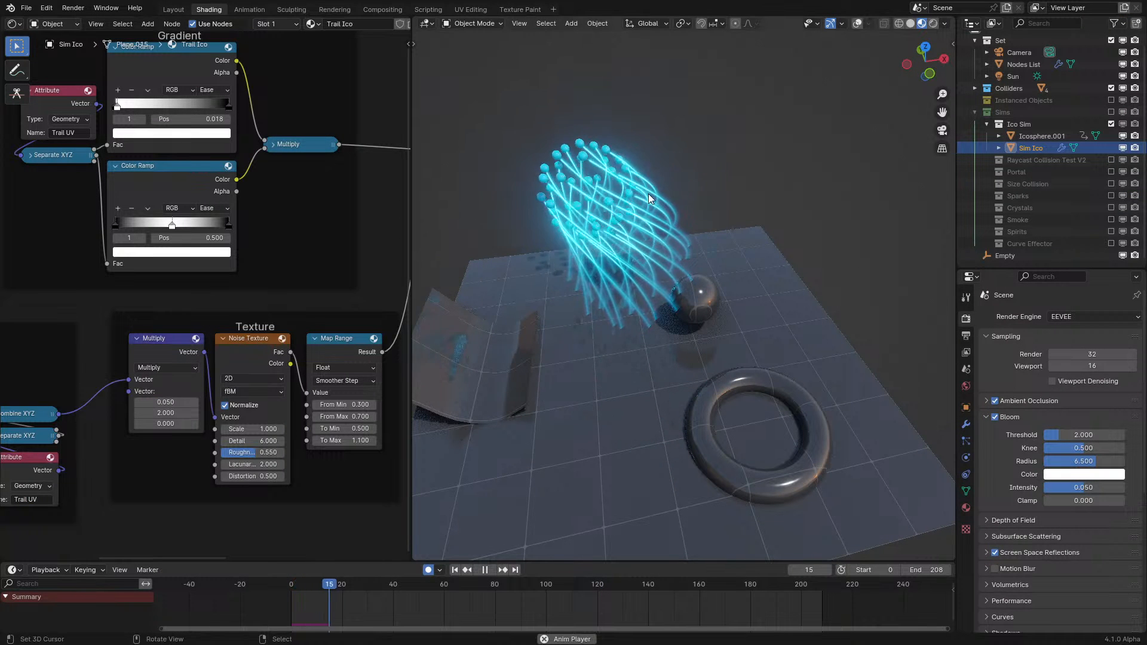
middle_click_drag(44, 332, 294, 320)
key("space")
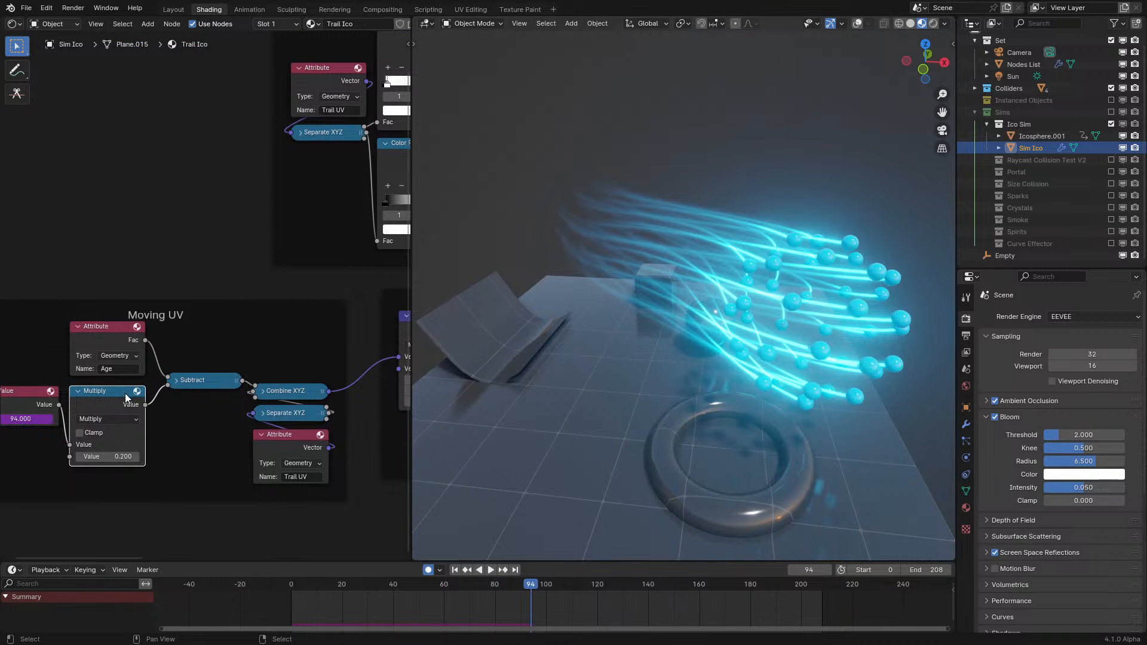
- Set the Moving UV frame's Attribute name to Trail Age and its Multiply value to 1.000, and replay the trails up close
left_click_drag(145, 405, 348, 410)
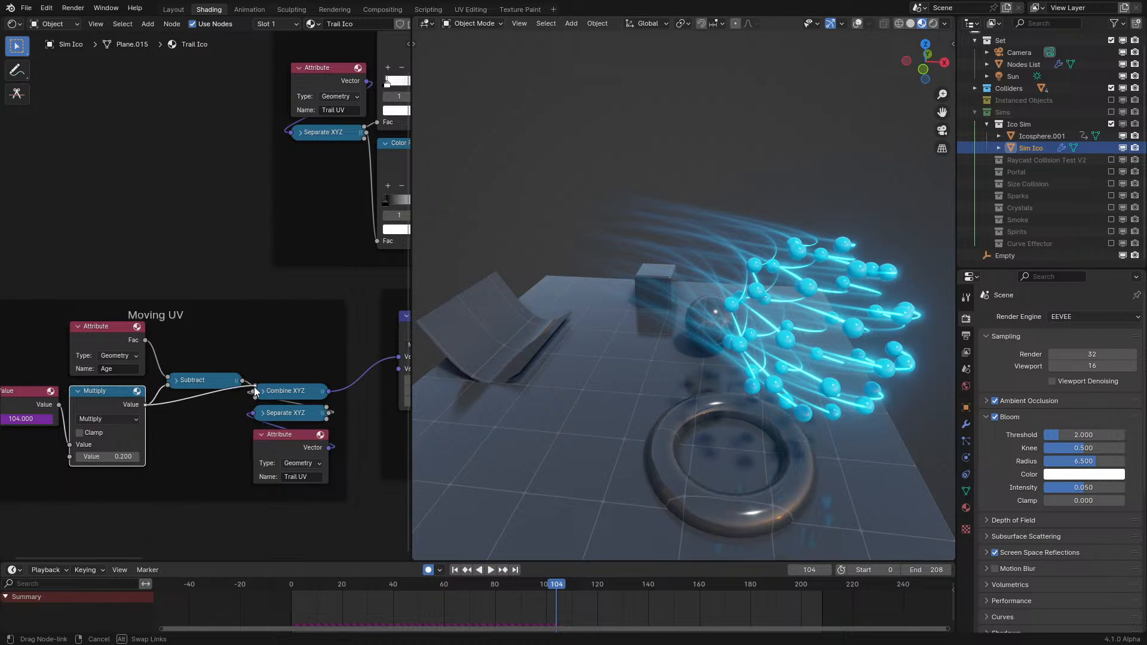
left_click(200, 385)
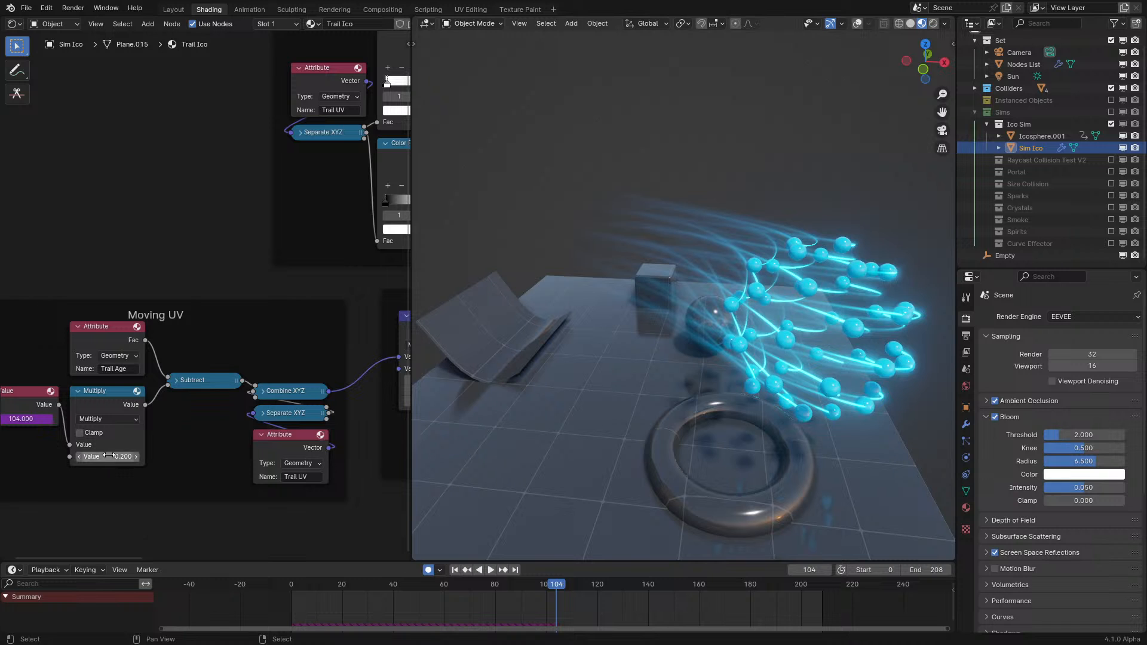
key("space")
left_click(245, 599)
scroll(652, 362, "up", 3)
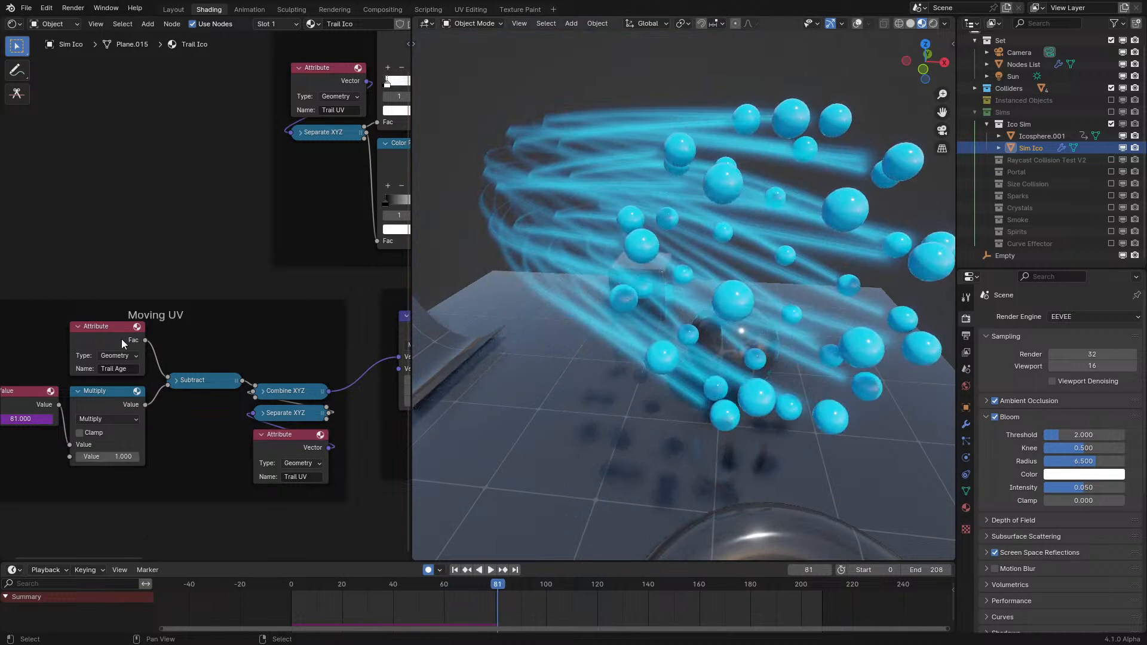
- Try previewing the Trail Age attribute directly on the trails
left_click(121, 343, "ctrl+shift")
scroll(351, 349, "down", 7)
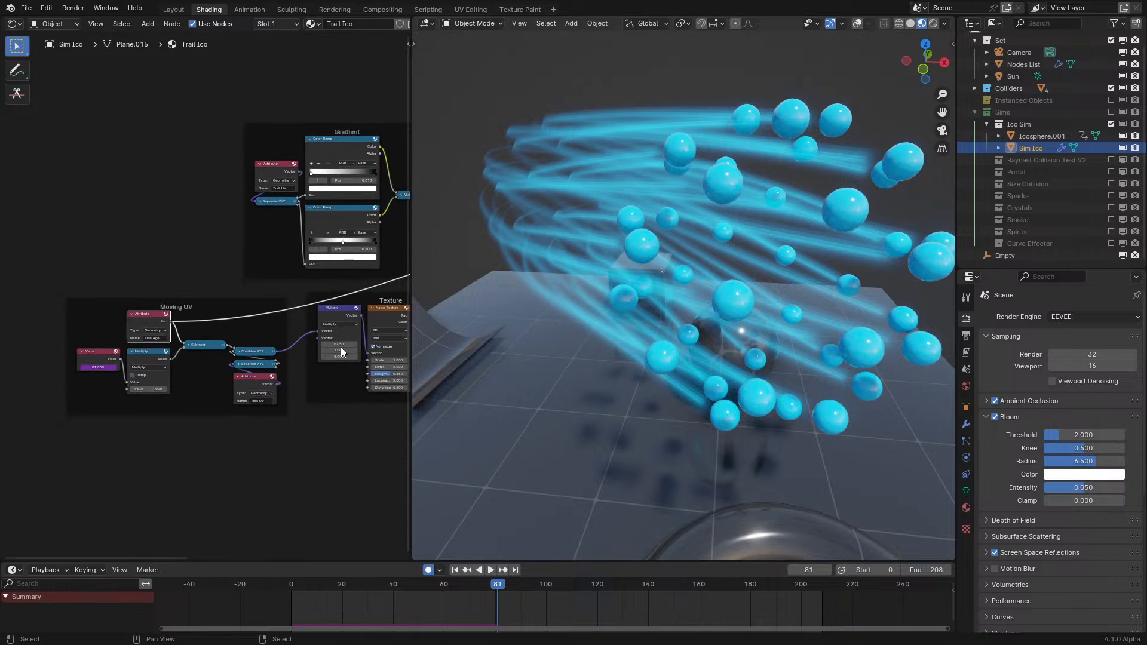
key("ctrl+z")
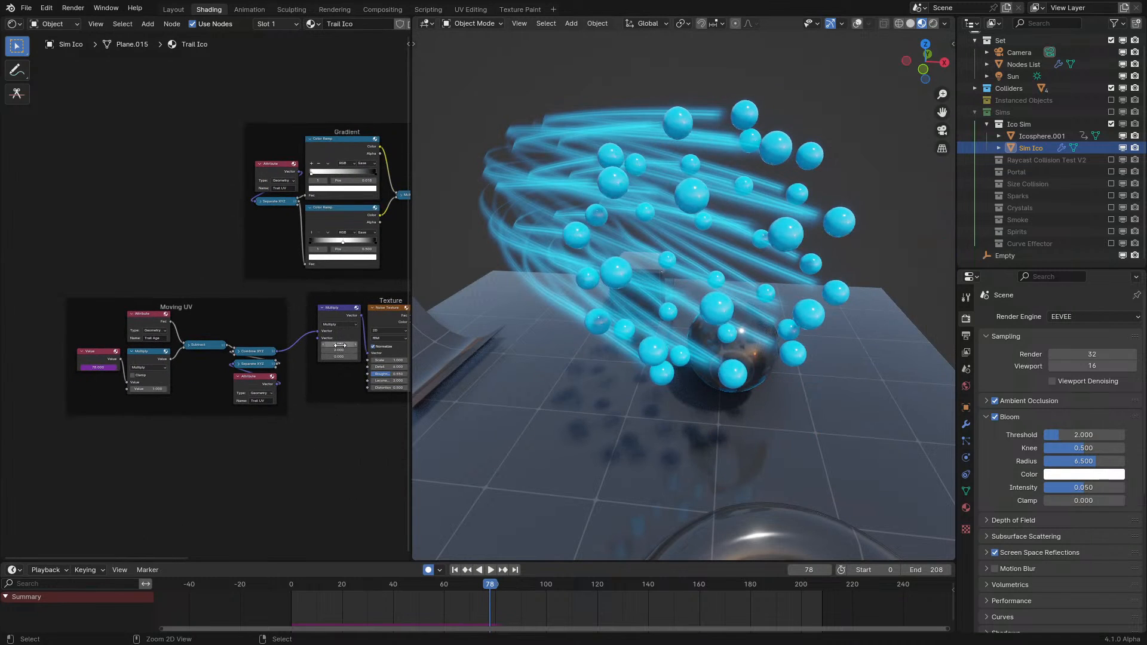
- Return to the geometry node tree and assign the Trail Ico material to the Particle Trail node's Trail Mesh
left_click(13, 24)
left_click(66, 122)
middle_click_drag(122, 298, 190, 233)
scroll(108, 307, "up", 8)
scroll(222, 273, "up", 8)
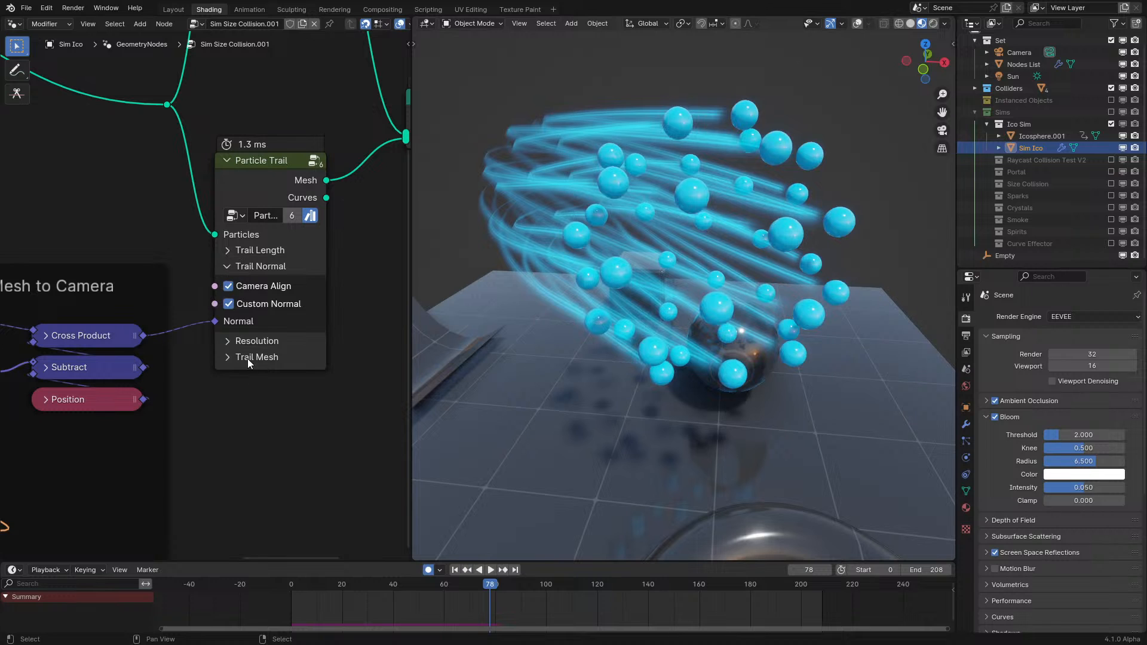
left_click(263, 394)
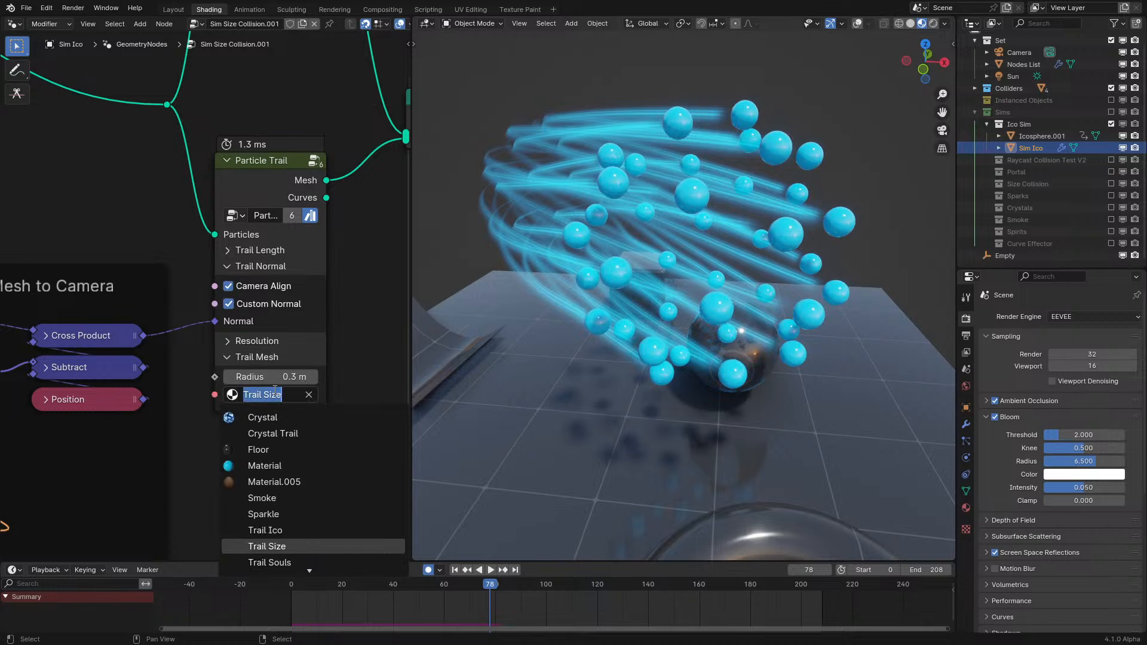
left_click(270, 528)
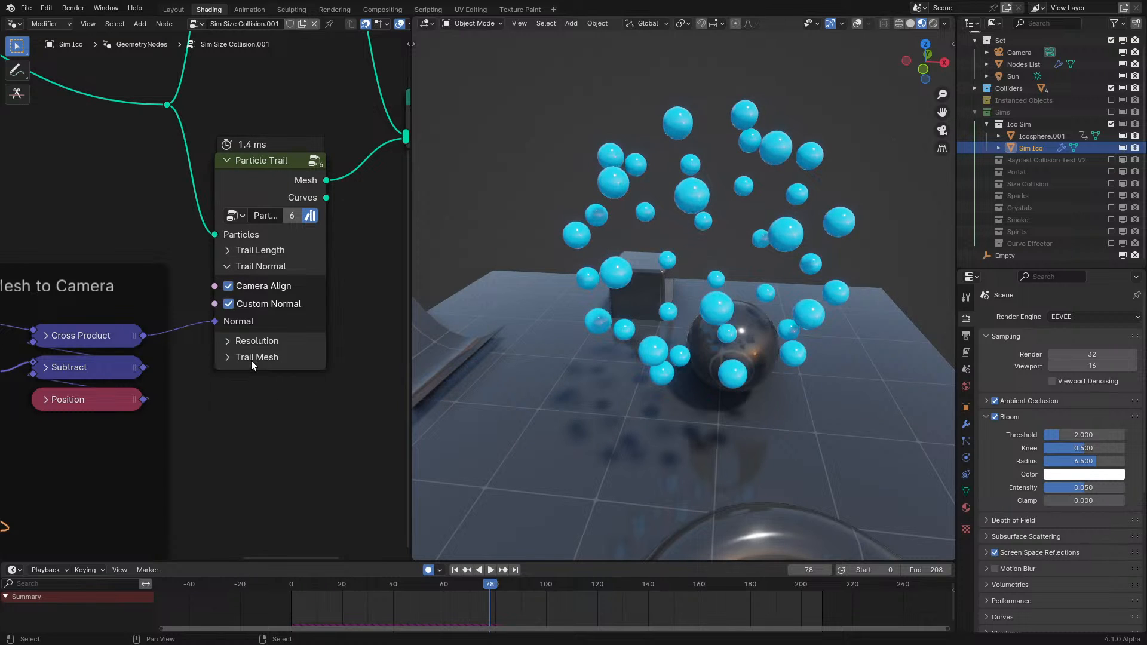
- Move the frame with Object Info, Mesh to Points, Set ID and Index above the Velocity Edit and Particle Simulation nodes
scroll(201, 306, "down", 5)
middle_click_drag(78, 203, 386, 363)
key("ctrl+space")
left_click_drag(249, 146, 630, 412)
scroll(99, 345, "down", 1)
key("c")
scroll(137, 340, "down", 3)
left_click(137, 340)
right_click(138, 340)
left_click_drag(205, 313, 120, 493)
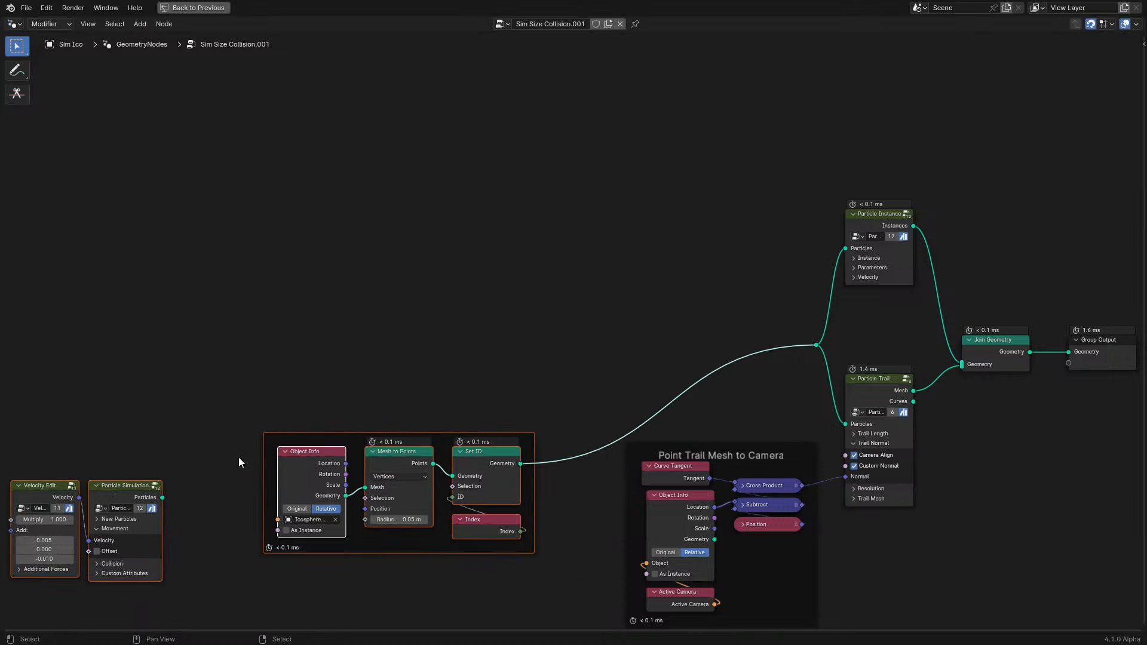
left_click_drag(333, 446, 204, 218)
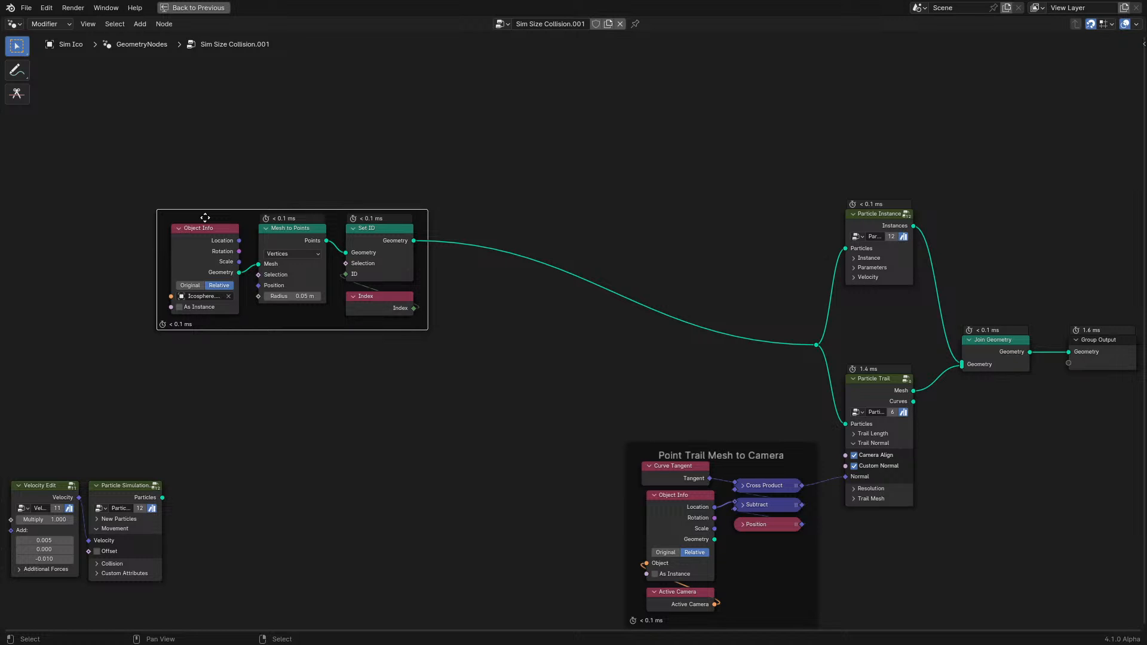
scroll(450, 253, "up", 5)
key("g")
left_click(316, 283)
- Insert a Store Named Attribute node on the geometry link after Set ID
key("q")
left_click(434, 328)
left_click(319, 213)
left_click(384, 317)
key("Escape")
middle_click_drag(389, 291, 469, 323)
scroll(468, 334, "up", 4)
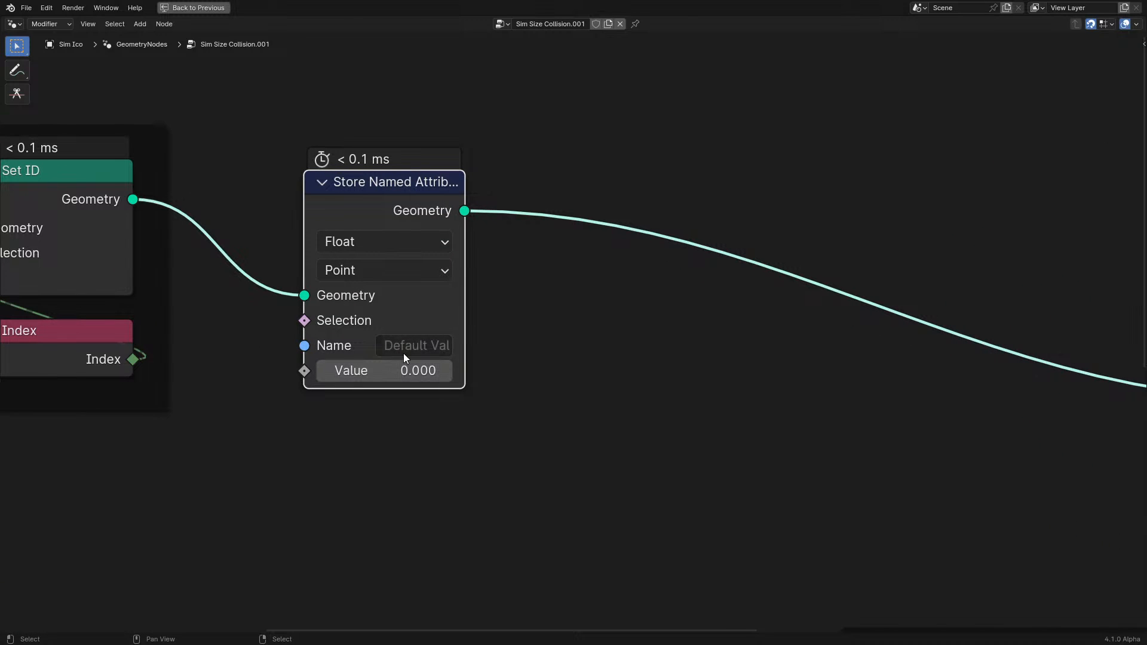
- Name the stored attribute Color and set its data type to Color
scroll(406, 353, "down", 1)
left_click(448, 344)
type("Color")
key("Return")
left_click(474, 264)
left_click(394, 365)
- Add a Vector Random Value node feeding the stored attribute's Value, and place it below Store Named Attribute
left_click_drag(345, 383, 288, 473)
type("randf")
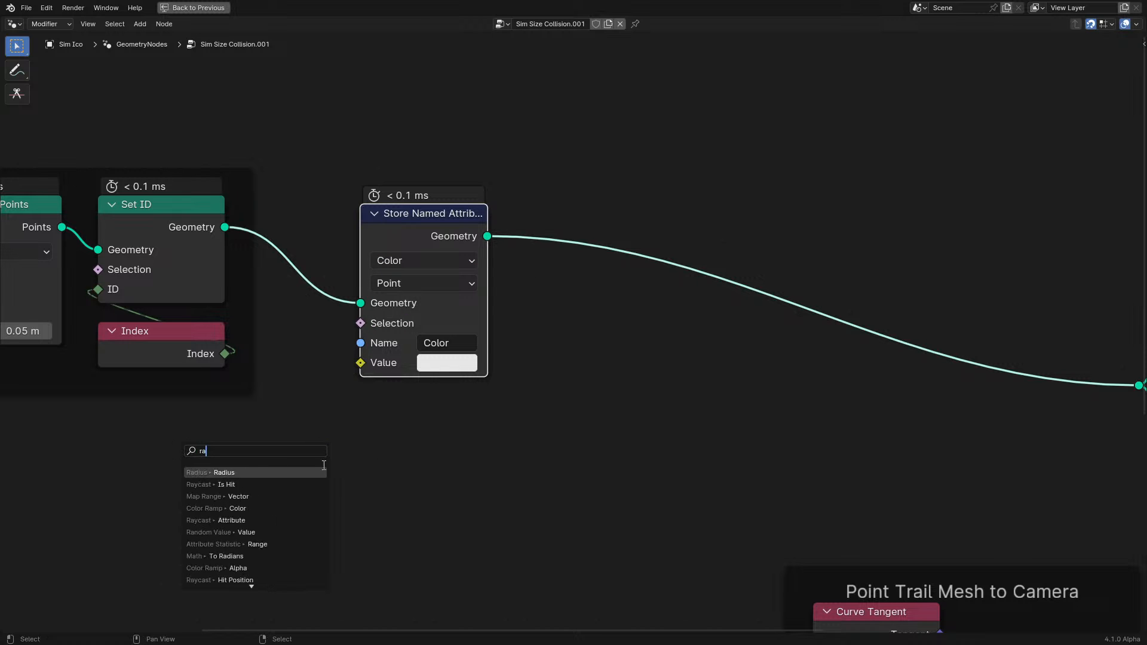
key("Return")
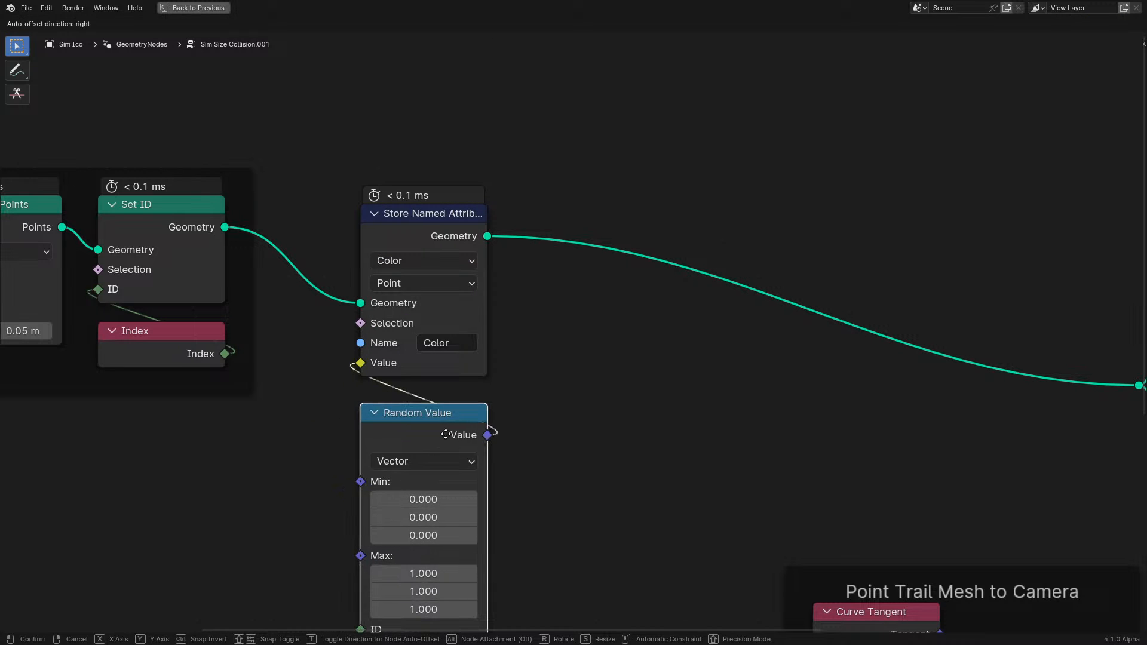
left_click(446, 436)
scroll(382, 449, "down", 3)
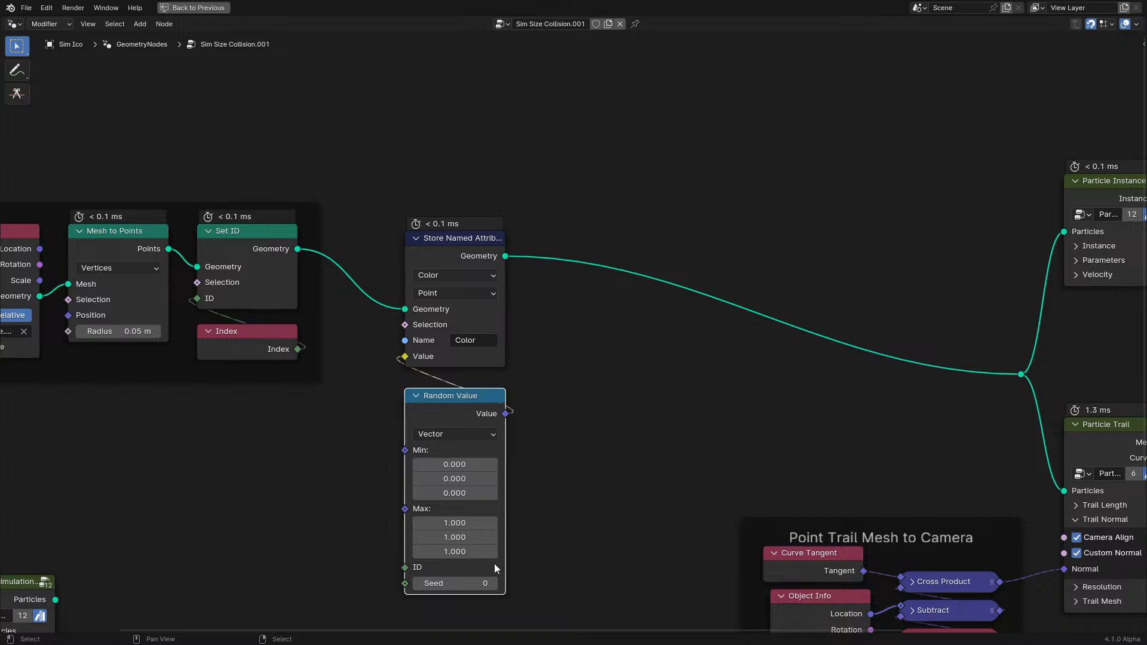
- Collapse Random Value and arrange it with Store Named Attribute inside the frame beside Set ID, repositioning the surrounding nodes
left_click(416, 394)
scroll(362, 352, "down", 6)
middle_click_drag(362, 352, 345, 295)
left_click_drag(538, 97, 878, 454)
left_click_drag(769, 208, 769, 266)
left_click_drag(174, 146, 422, 335)
key("g")
left_click(451, 336)
left_click_drag(522, 377, 462, 264)
scroll(547, 237, "up", 2)
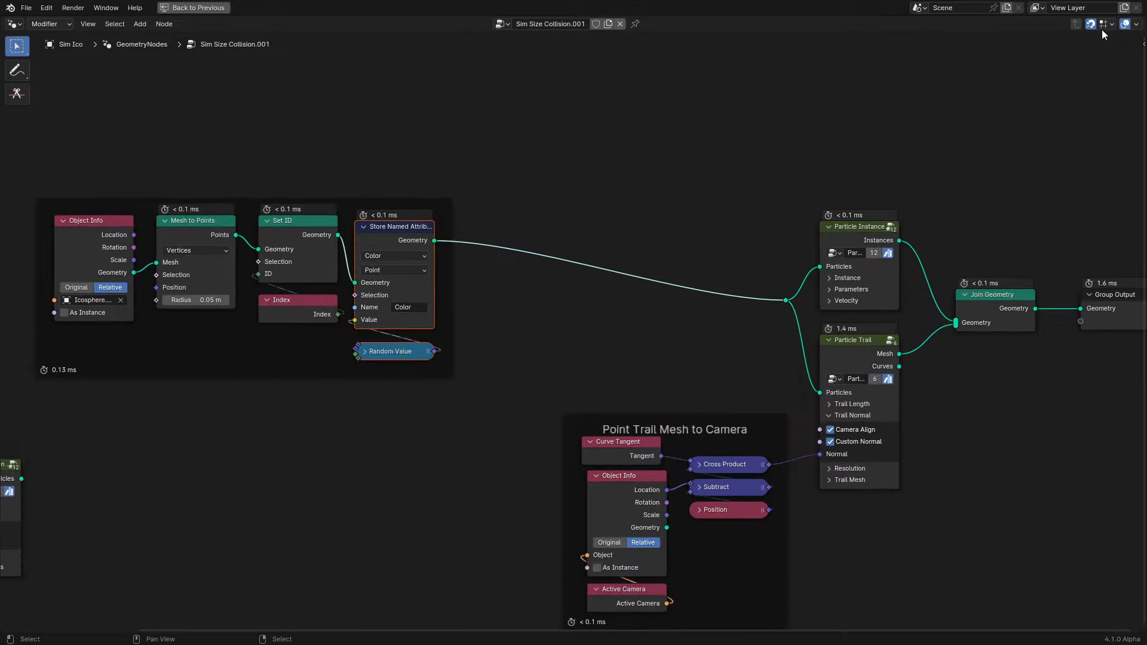
- Turn off the Timings overlay and collapse the Curve Tangent node
left_click(1136, 24)
left_click(1069, 111)
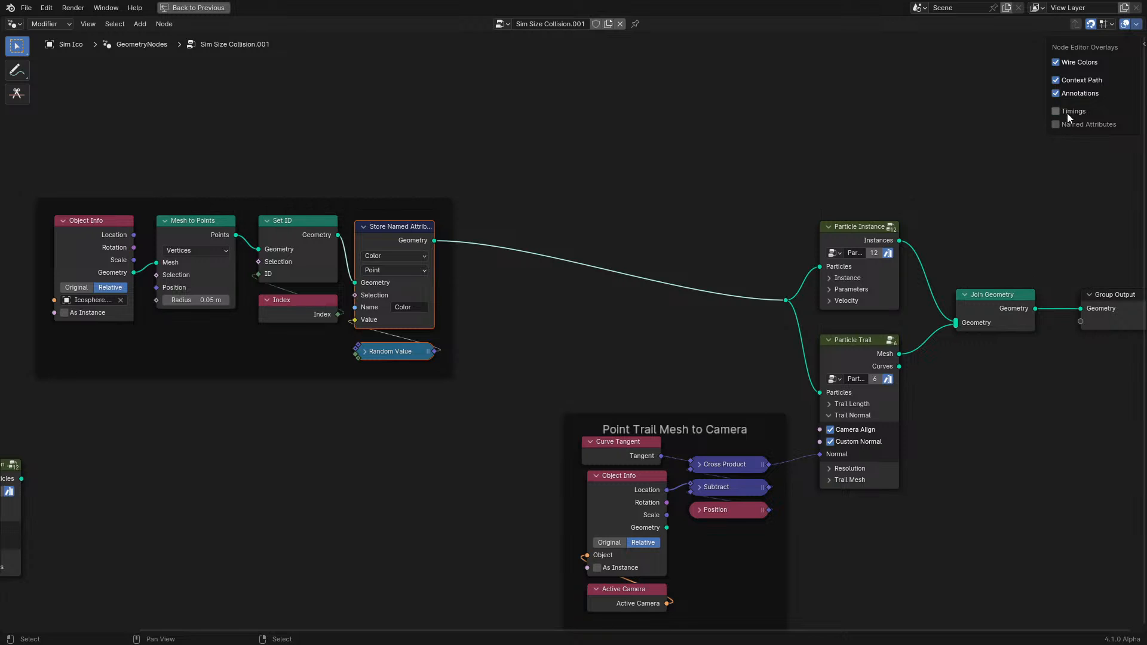
left_click(592, 445)
key("ctrl+space")
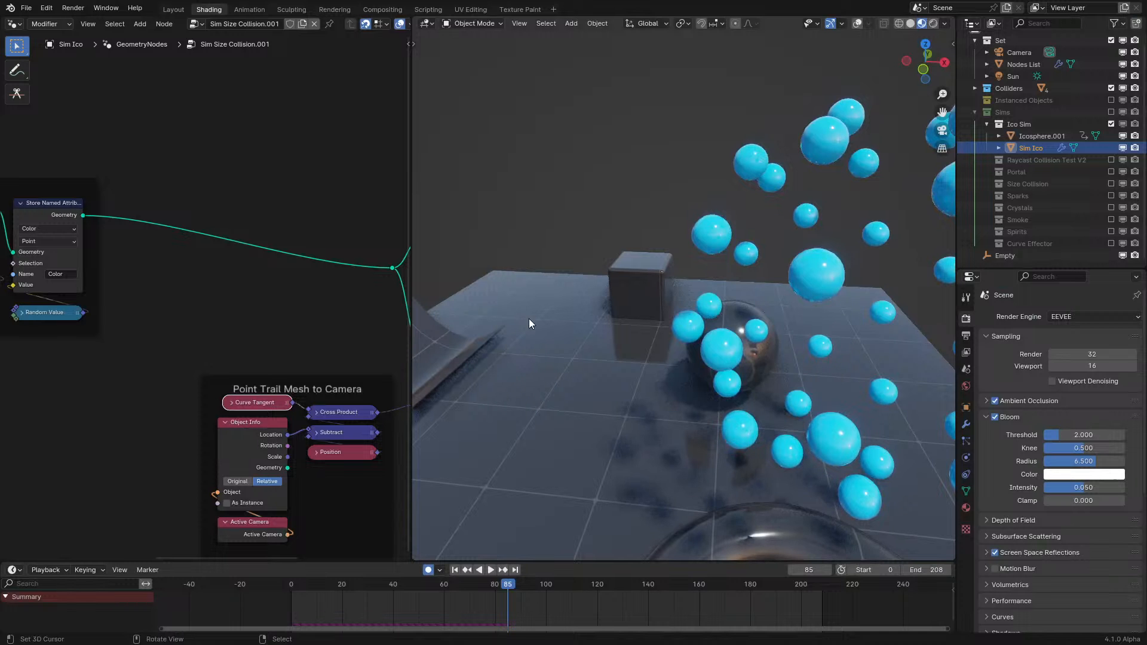
- Replay the simulation and examine the randomly colored trails from a wider view, and pause it
key("space")
left_click(263, 602)
scroll(686, 325, "down", 1)
middle_click_drag(686, 325, 669, 323)
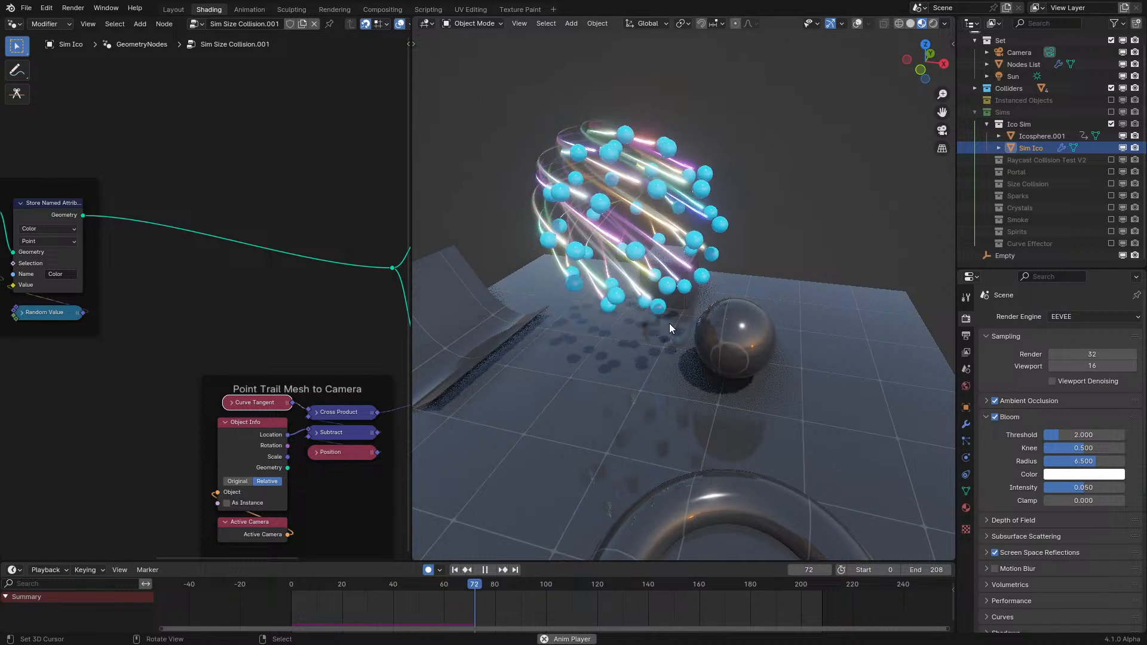
key("space")
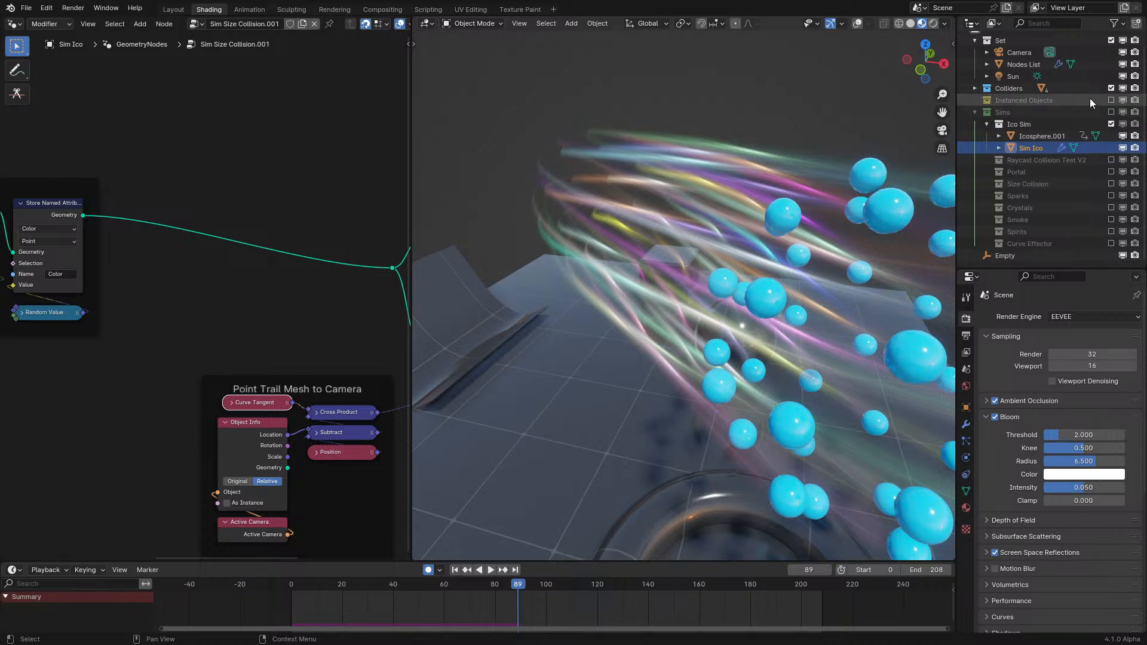
- Duplicate the Icosphere of the Instanced Objects collection into Ico Sim, with Instanced Objects enabled only while copying
left_click(977, 100)
left_click(1024, 135)
scroll(758, 227, "down", 5)
key("shift+d")
right_click(696, 294)
key("m")
mouse_move(663, 357)
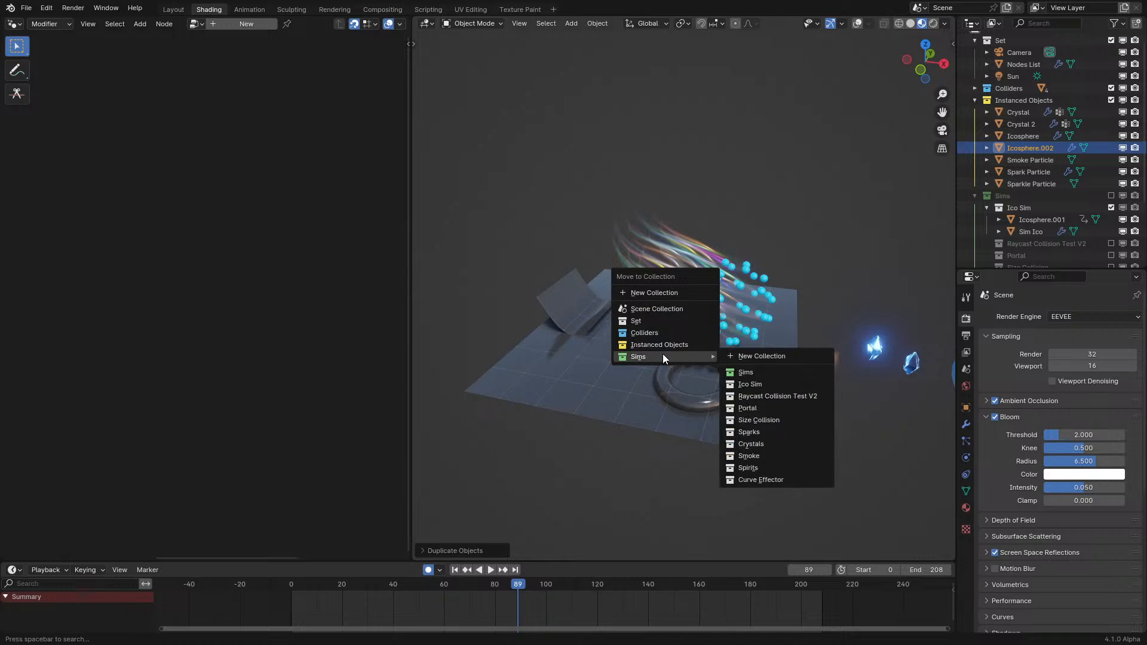
left_click(779, 386)
left_click(1111, 100)
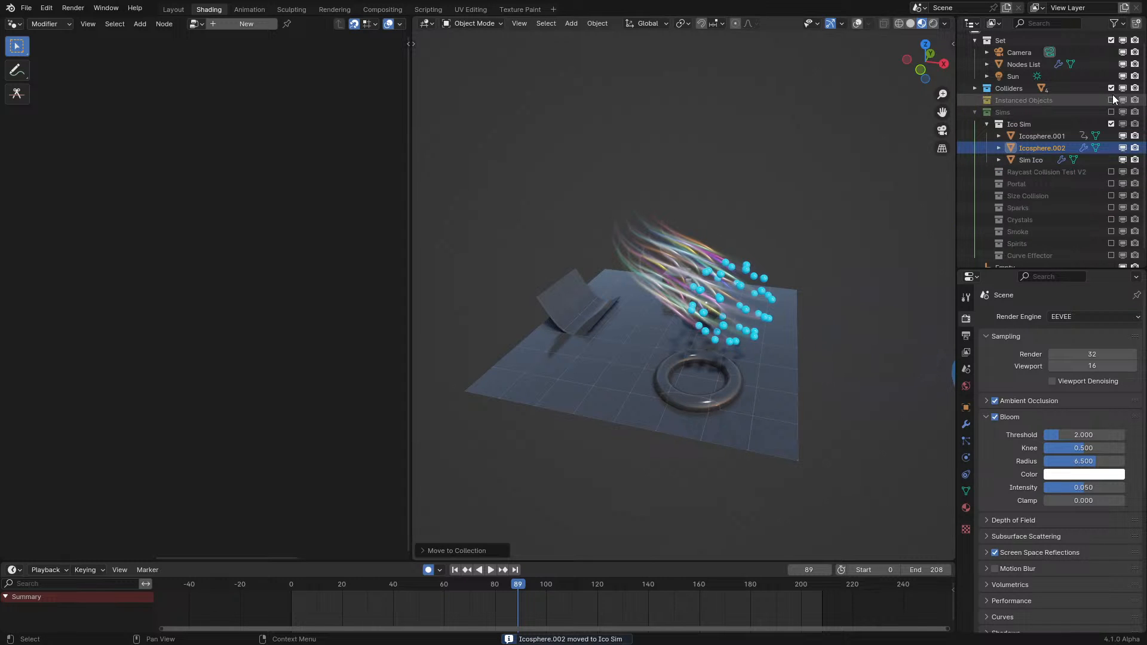
- Give the duplicated icosphere its own single-user copy of the material and name it Mesh Ico
left_click(967, 508)
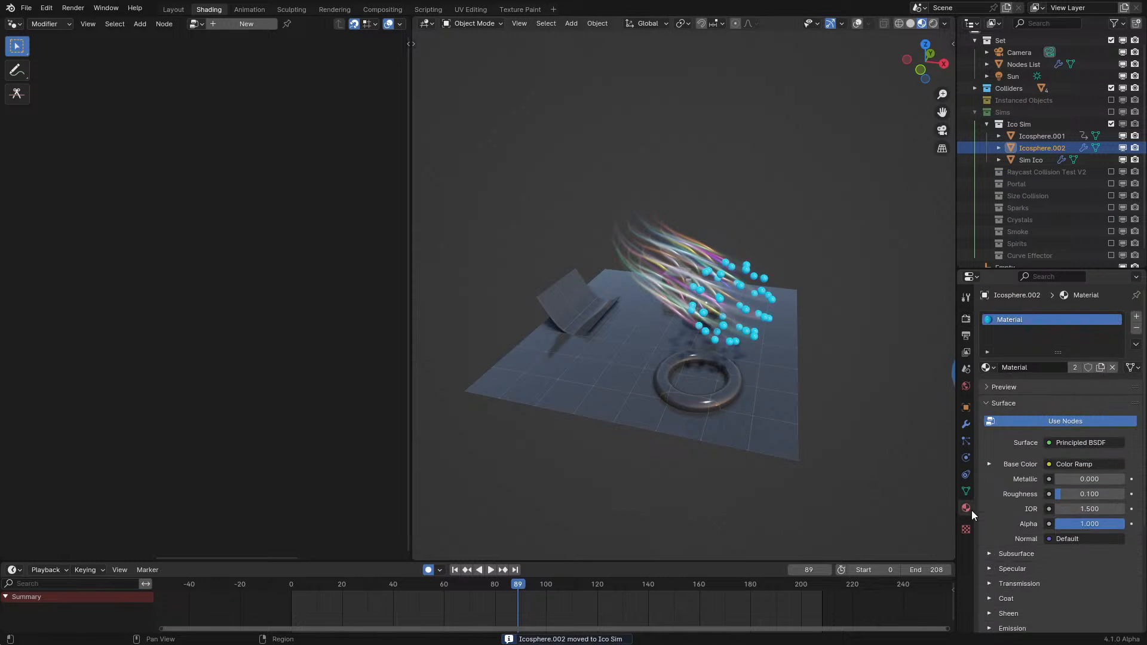
left_click(1100, 366)
scroll(700, 337, "up", 4)
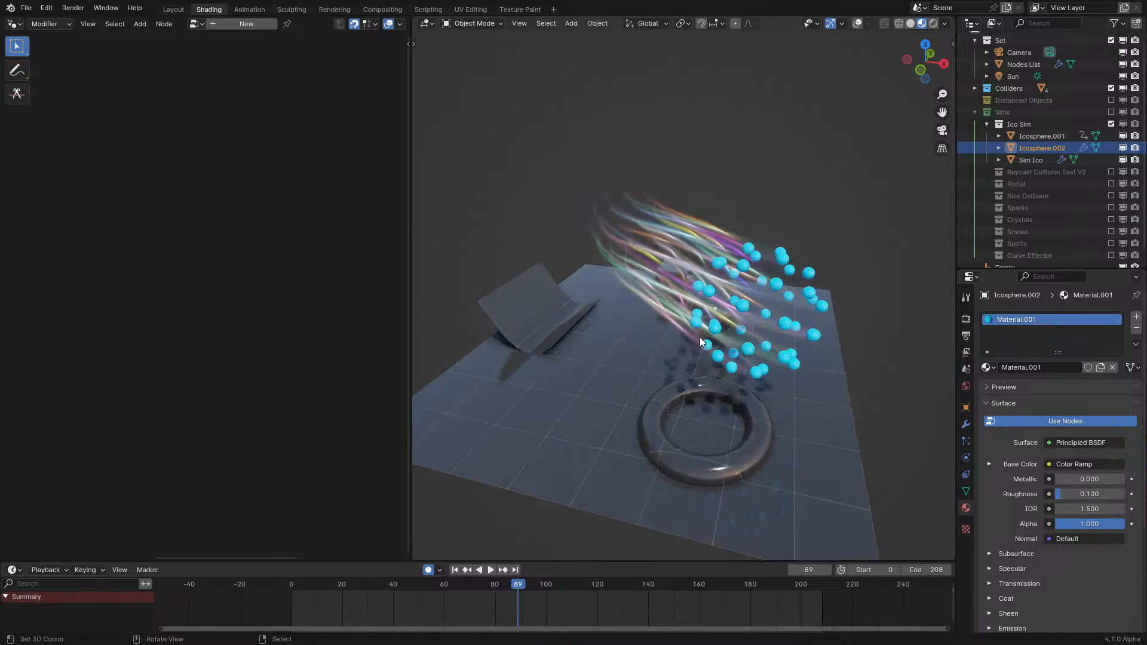
left_click(709, 342)
middle_click_drag(72, 317, 256, 361)
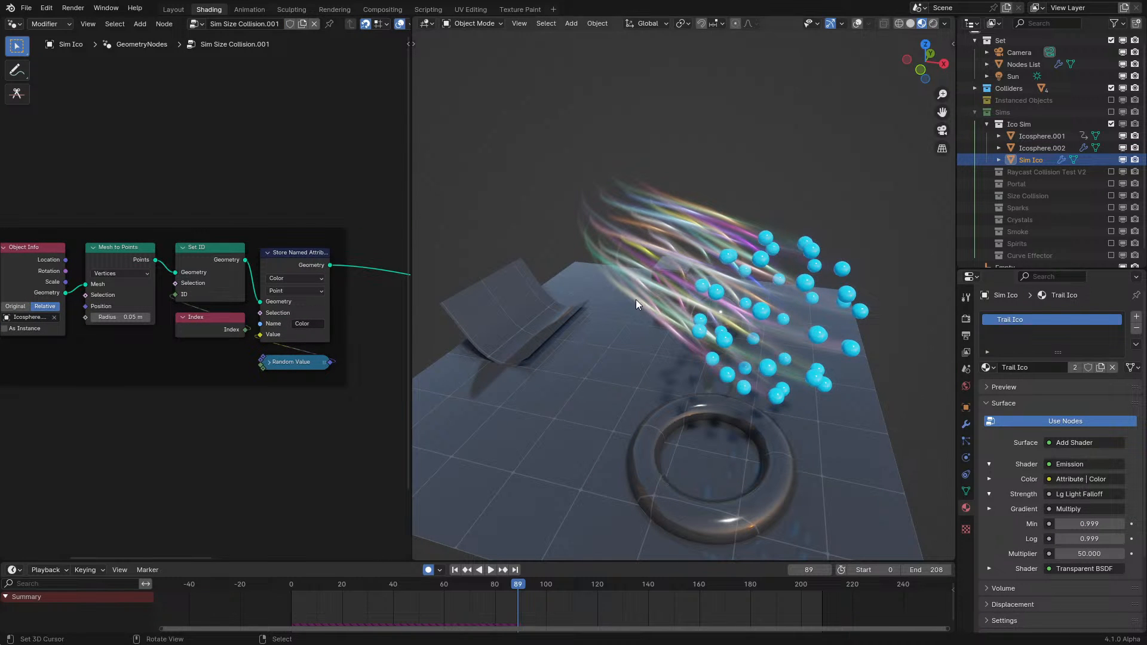
left_click(1030, 147)
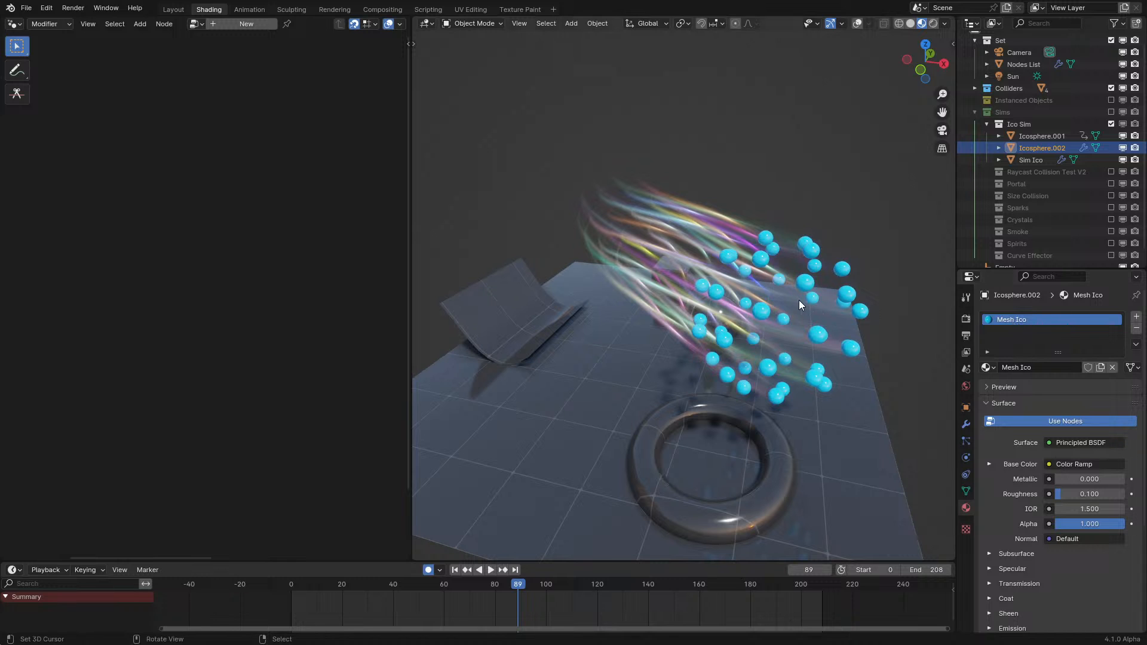
- Assign the duplicated icosphere as the Particle Instance node's instance object in Sim Ico, and rename that object Mesh Ico
left_click(799, 301)
scroll(155, 268, "down", 3)
middle_click_drag(300, 335, 36, 334)
scroll(108, 310, "up", 6)
left_click(244, 269)
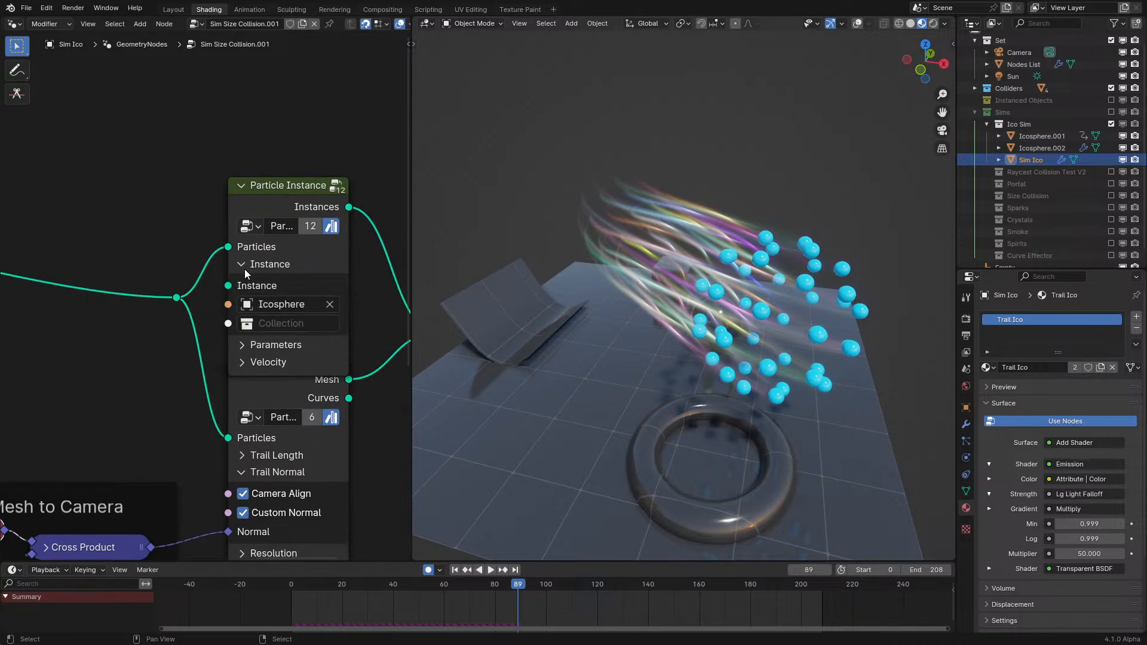
left_click(281, 305)
scroll(289, 442, "down", 3)
double_click(1045, 147)
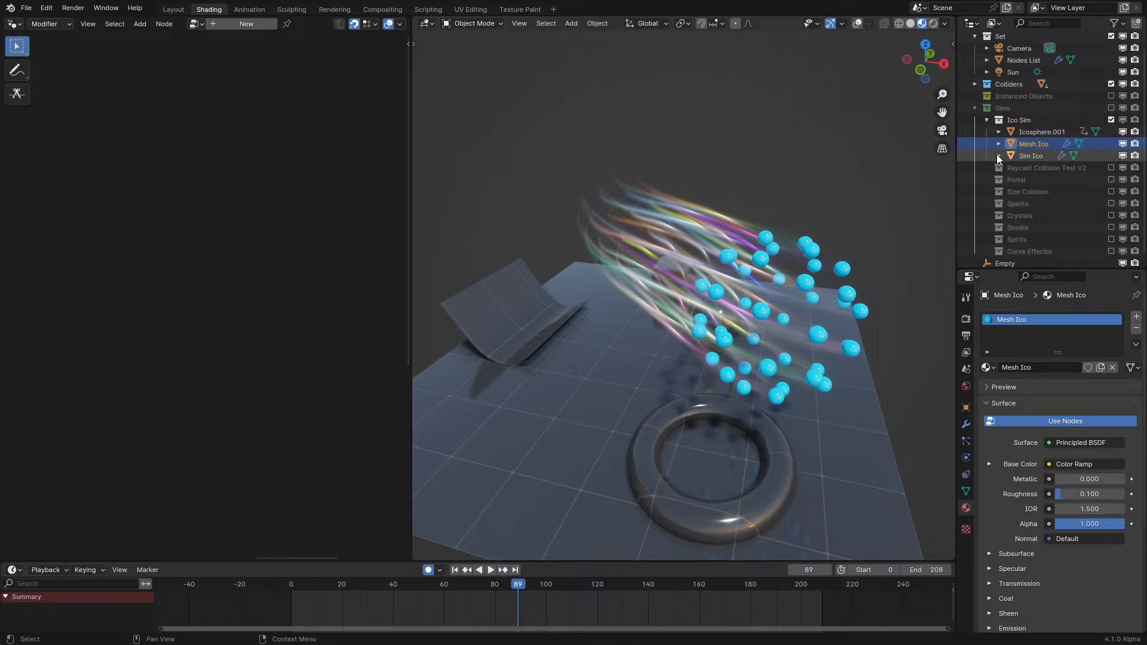
- Rerun the simulation from the start with the new instance object
scroll(1042, 101, "up", 1)
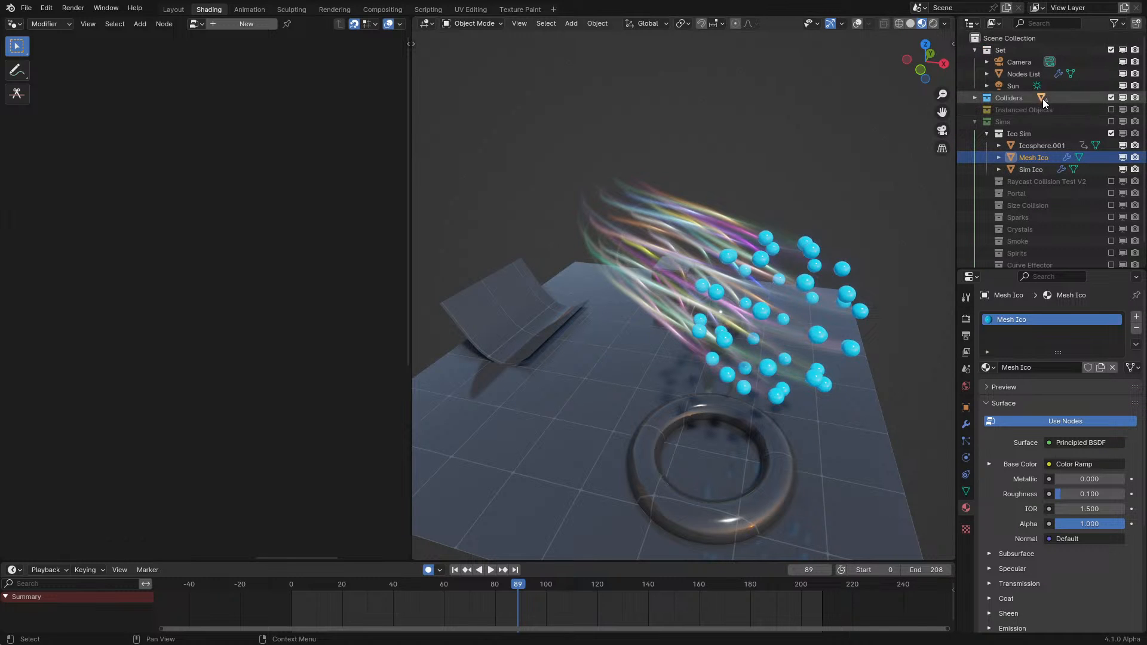
left_click(277, 598)
left_click(697, 167)
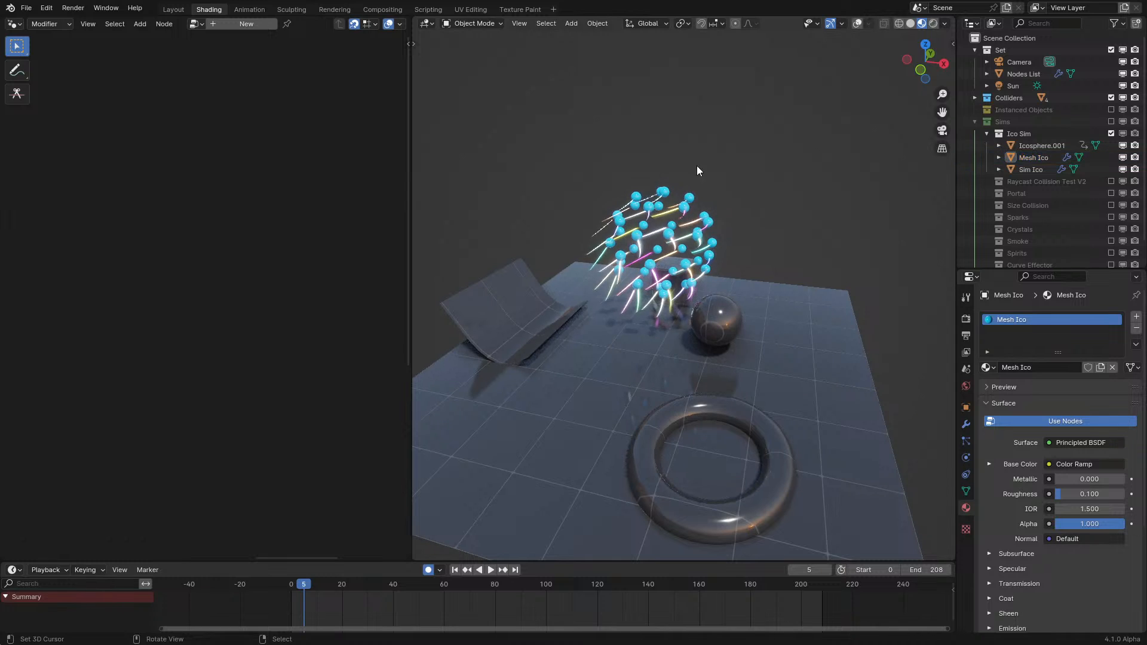
- Switch the node editor to the Shader Editor and show the Mesh Ico object's full material node tree
left_click(14, 24)
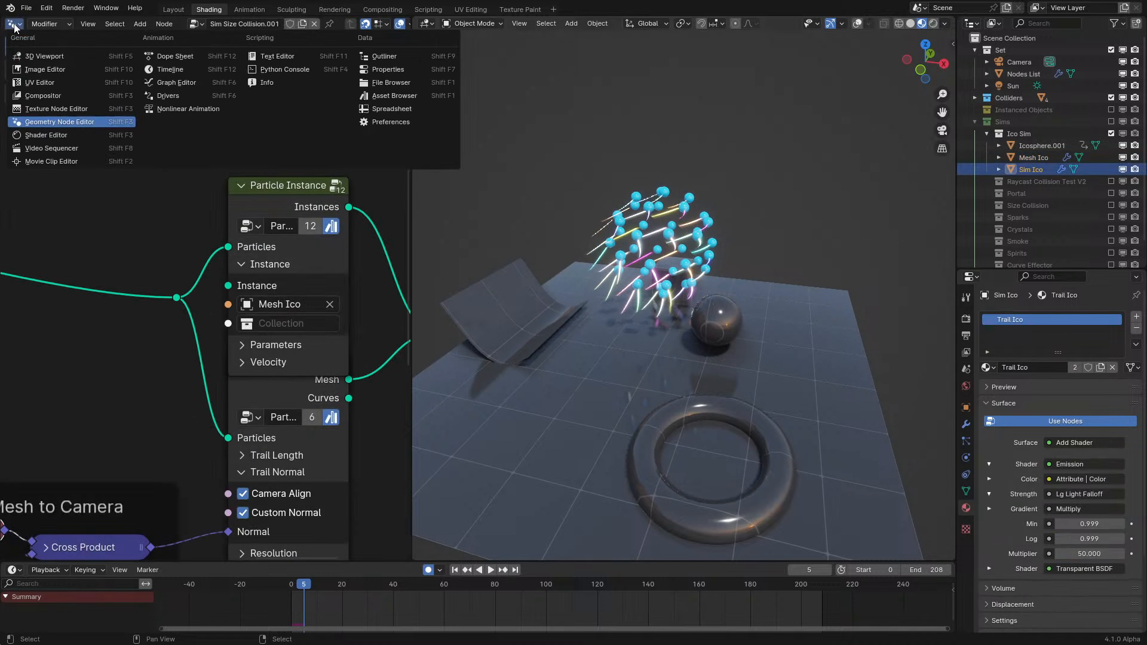
left_click(43, 136)
left_click(1042, 146)
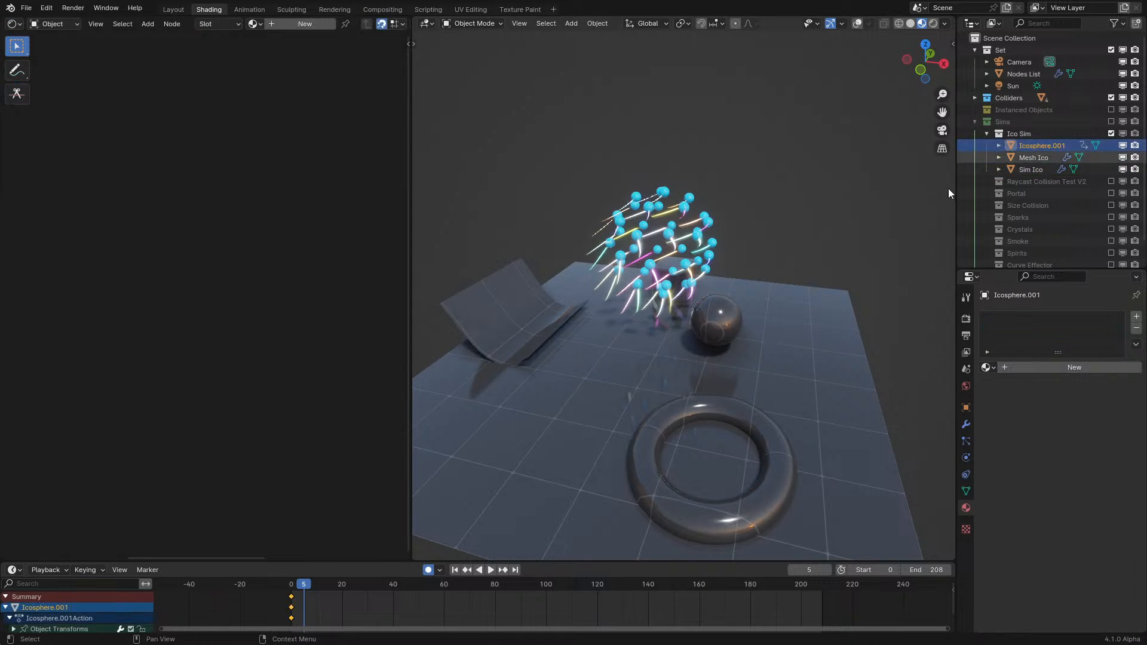
scroll(897, 319, "down", 4)
left_click(896, 334)
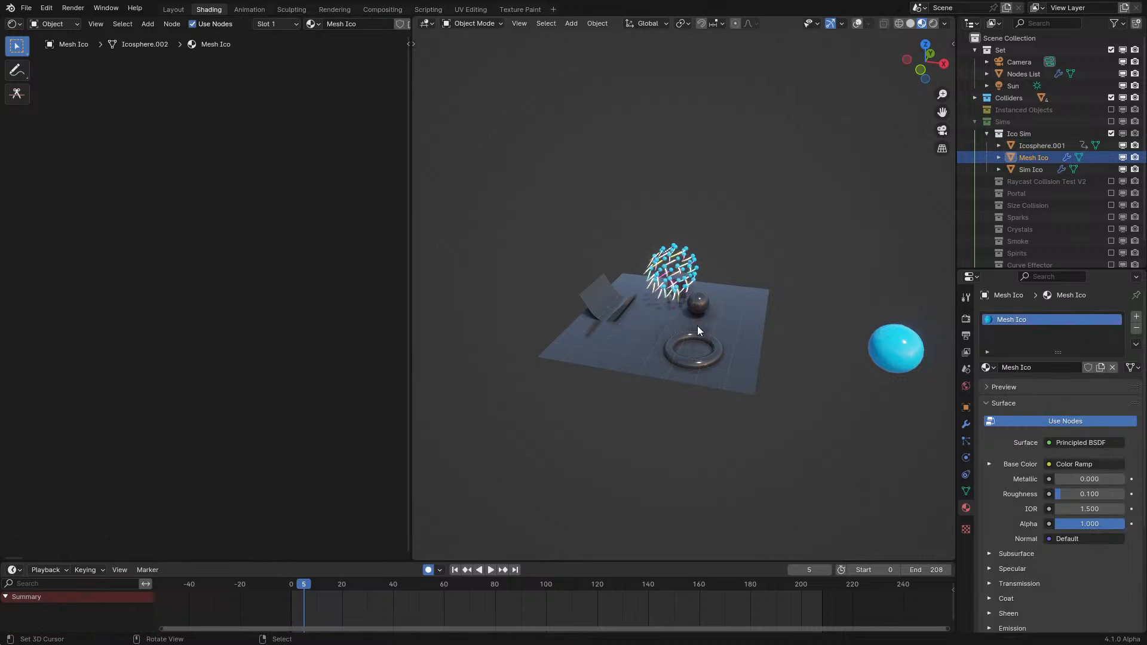
key("Home")
scroll(193, 315, "up", 3)
key("shift+a")
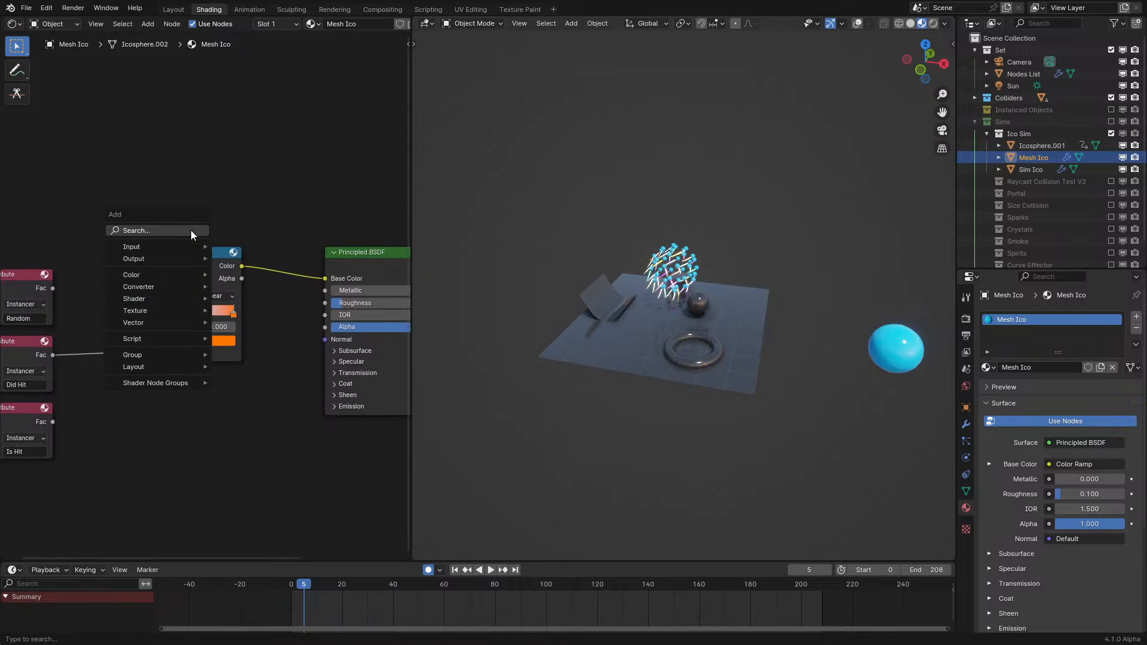
left_click(191, 230)
type("color")
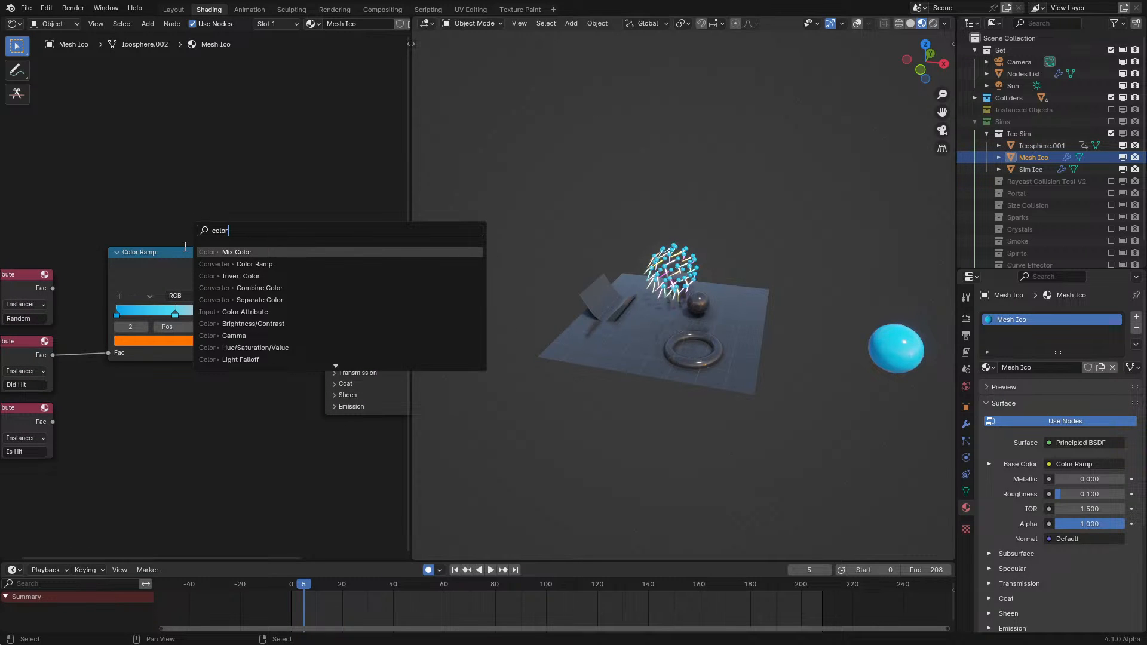
key("Escape")
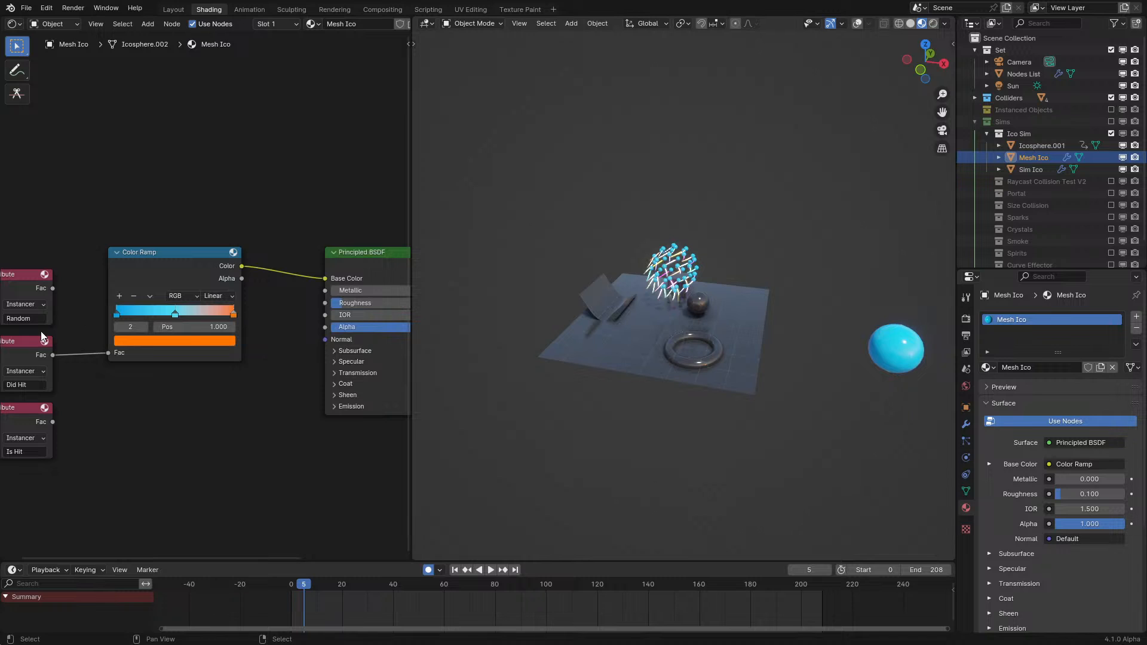
- Duplicate an Instancer Attribute node, name its attribute Color, and connect its Color output to the Principled BSDF Base Color
key("shift+d")
left_click(192, 414)
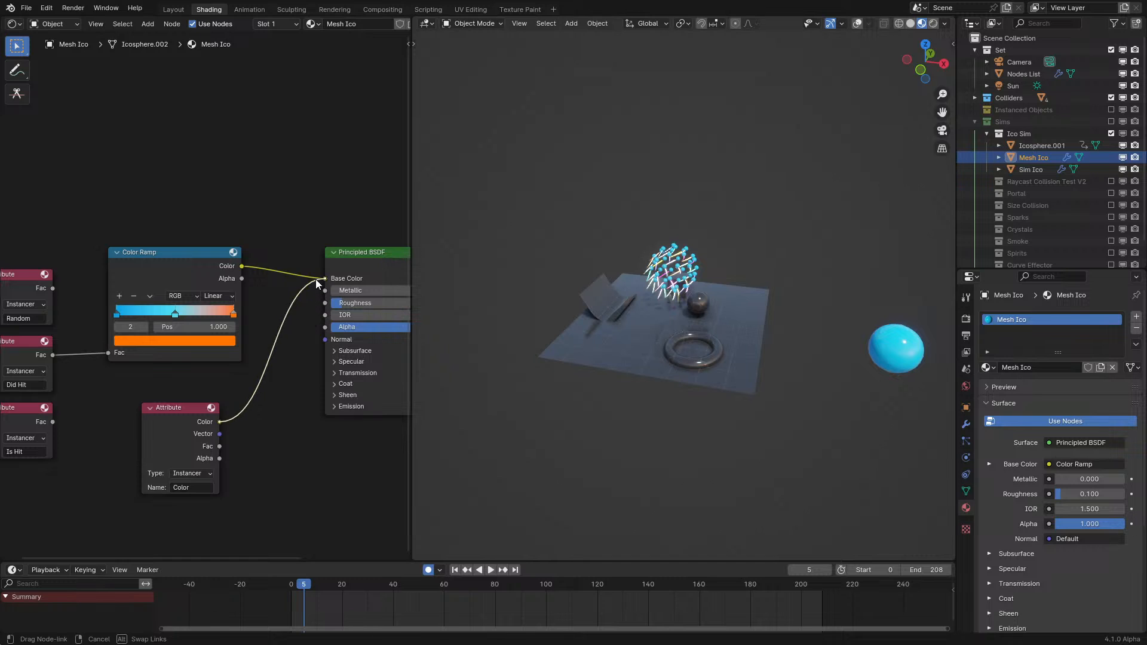
left_click_drag(315, 279, 317, 279)
- Delete the Color Ramp and the old Random, Did Hit and Is Hit Attribute nodes from the Mesh Ico material
scroll(206, 295, "down", 2)
left_click_drag(99, 326, 177, 347)
key("x")
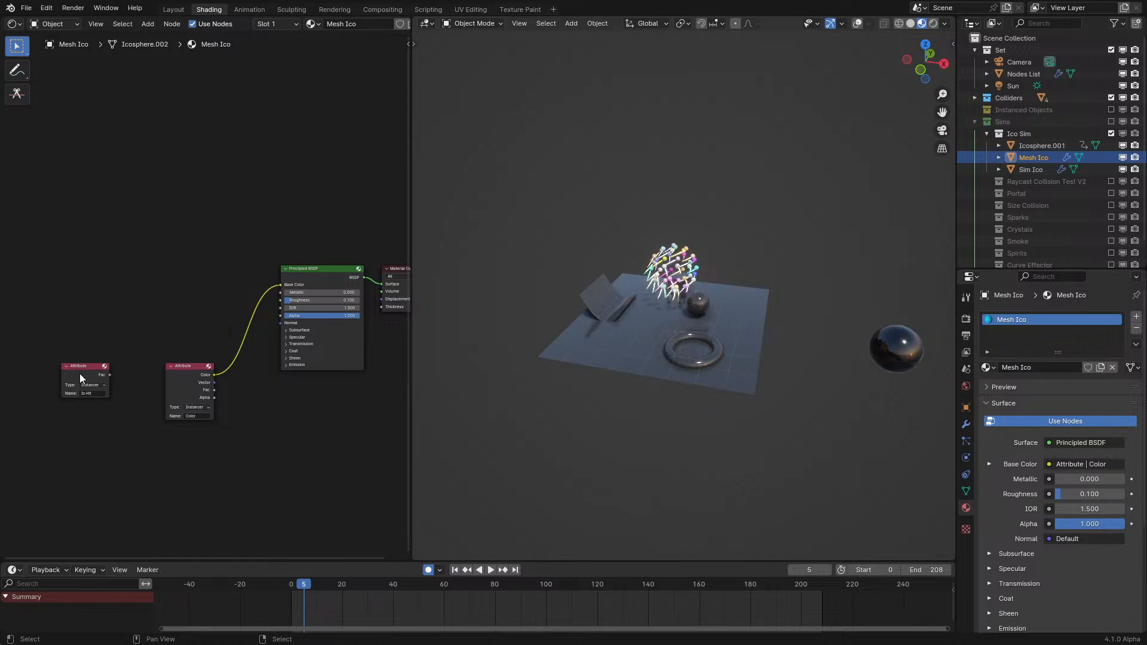
left_click(77, 374)
key("x")
- Hide the Color Attribute node's unused outputs and place it beside the Principled BSDF
left_click(173, 385)
key("ctrl+h")
key("g")
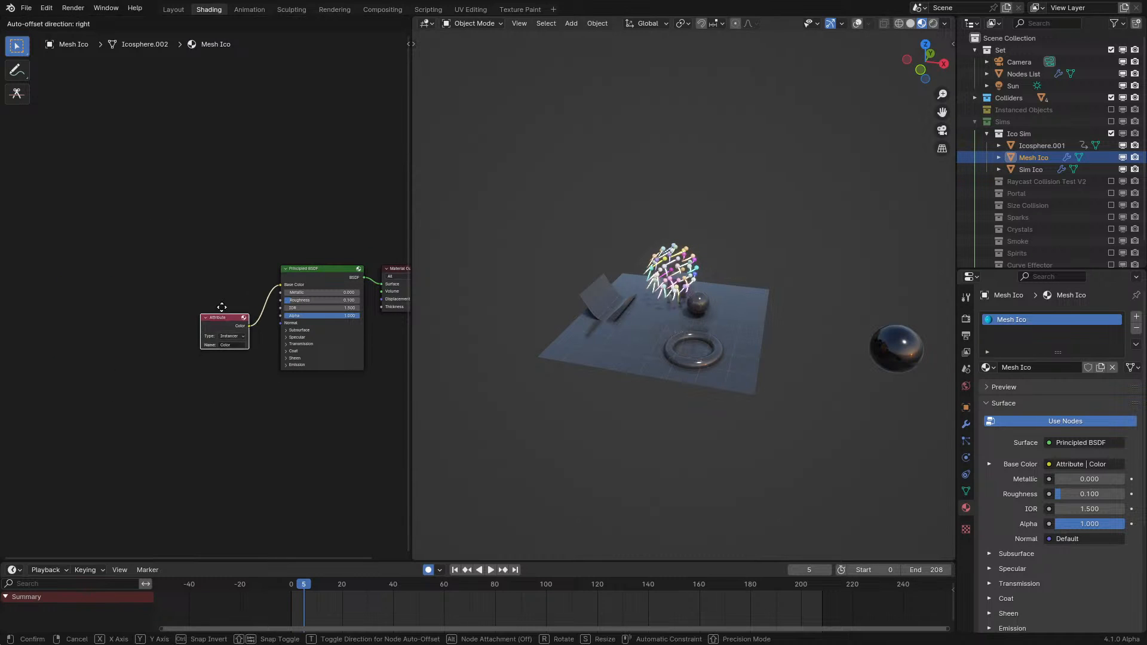
- Play the simulation and examine the sphere colors against their trails along with the Attribute node setup
key("space")
scroll(696, 199, "up", 5)
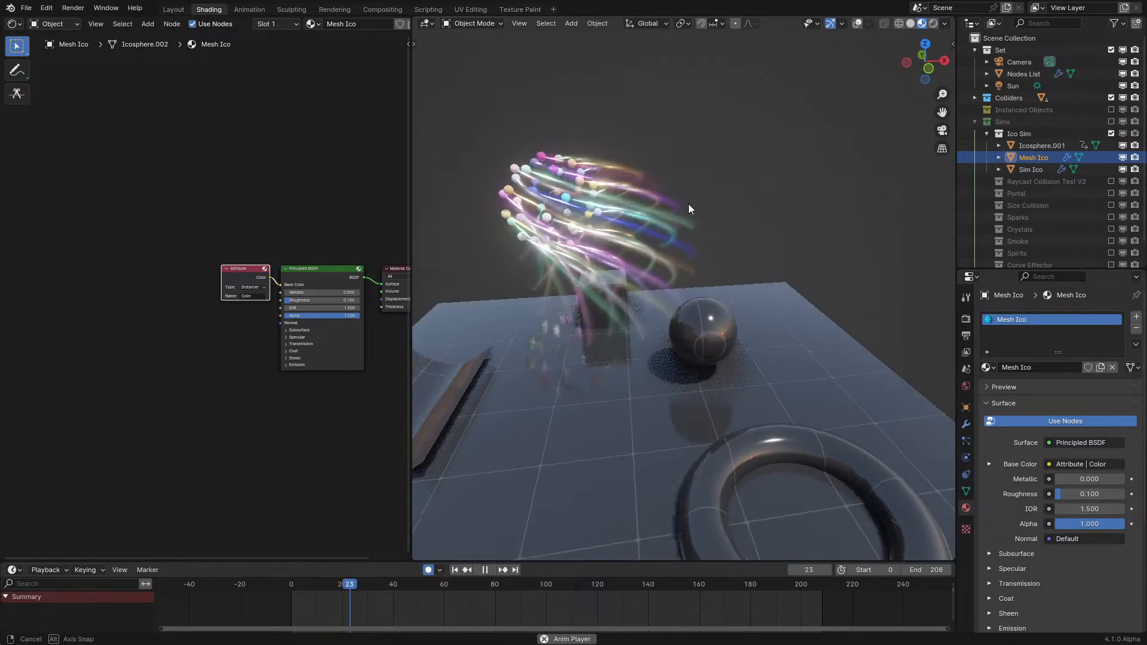
middle_click_drag(670, 220, 679, 224)
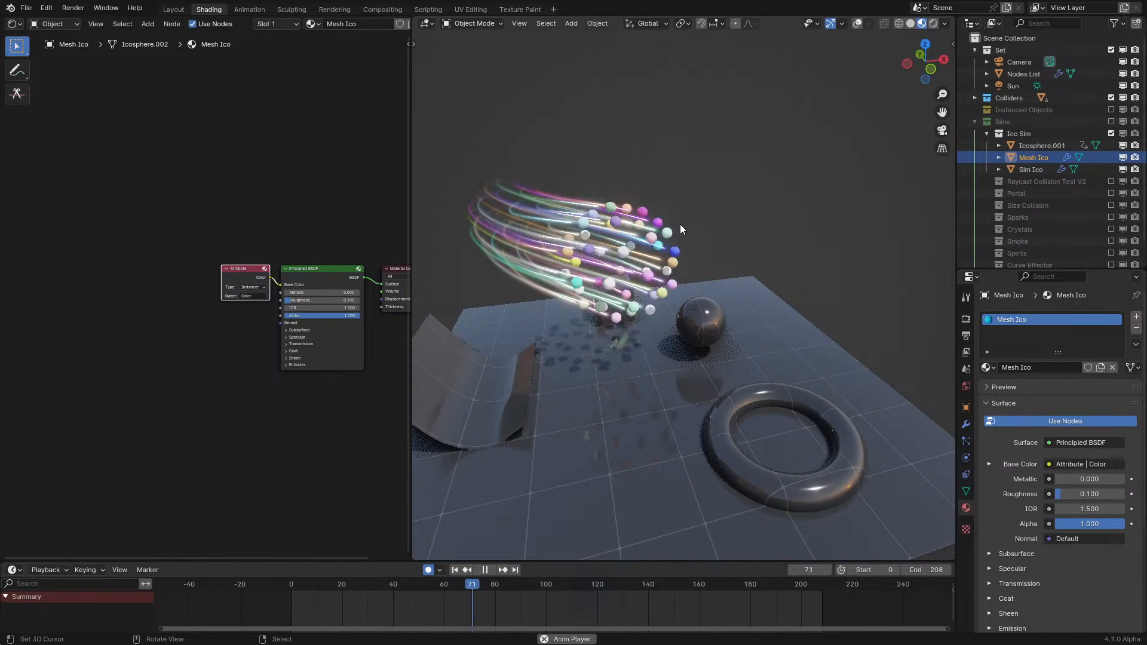
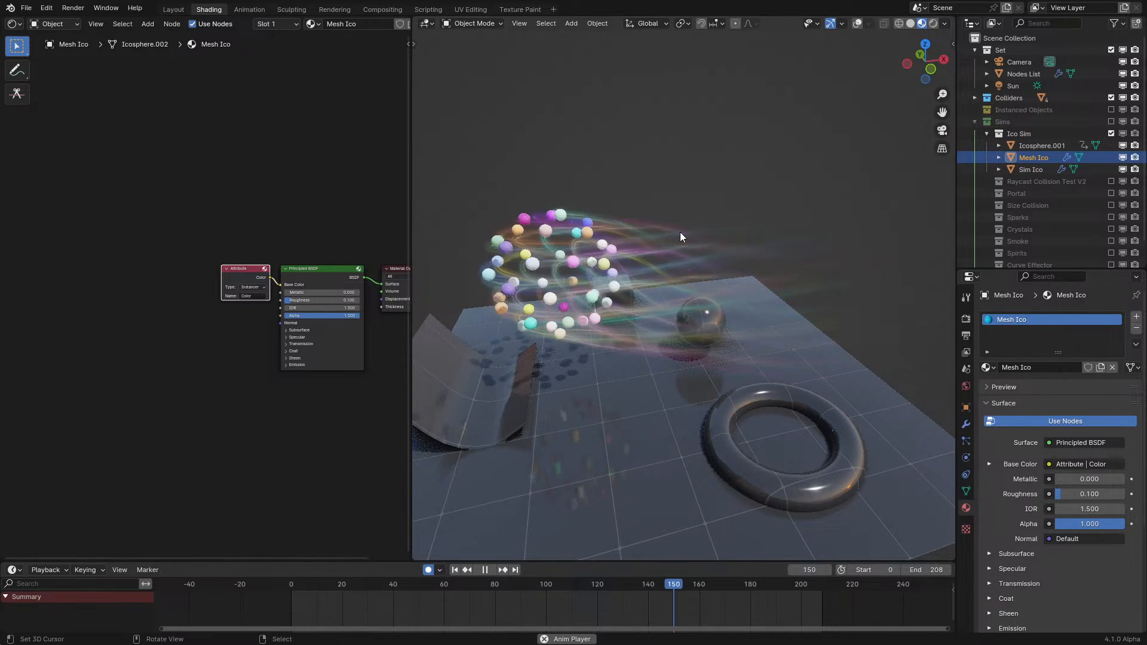
scroll(233, 266, "up", 2)
middle_click_drag(233, 267, 180, 286)
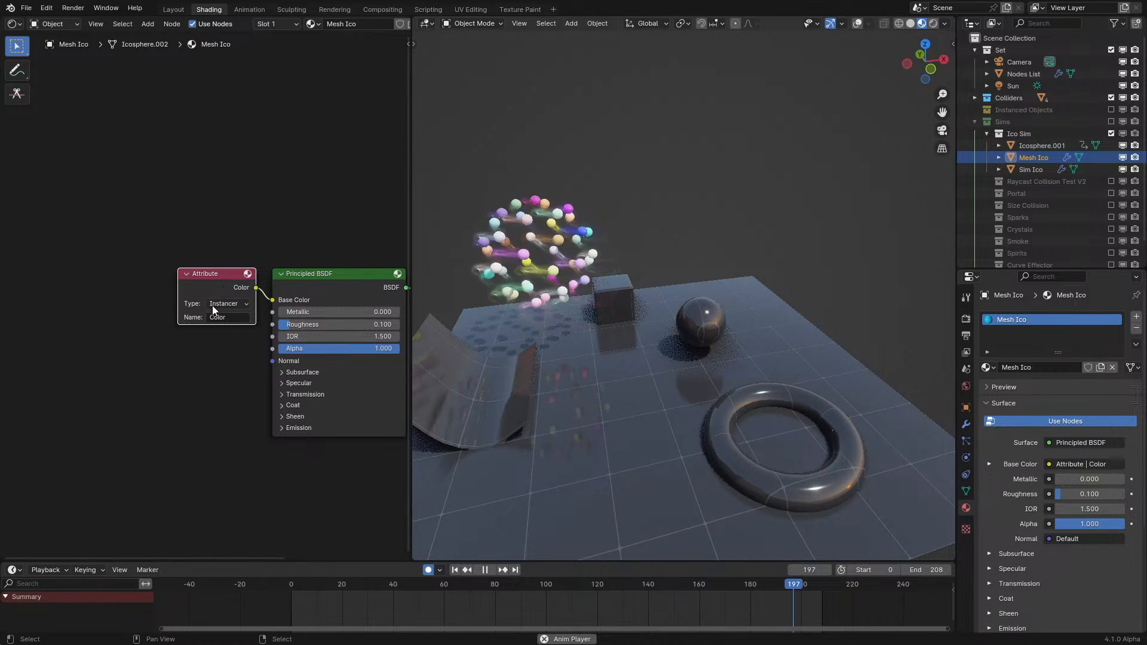
middle_click_drag(238, 325, 224, 330)
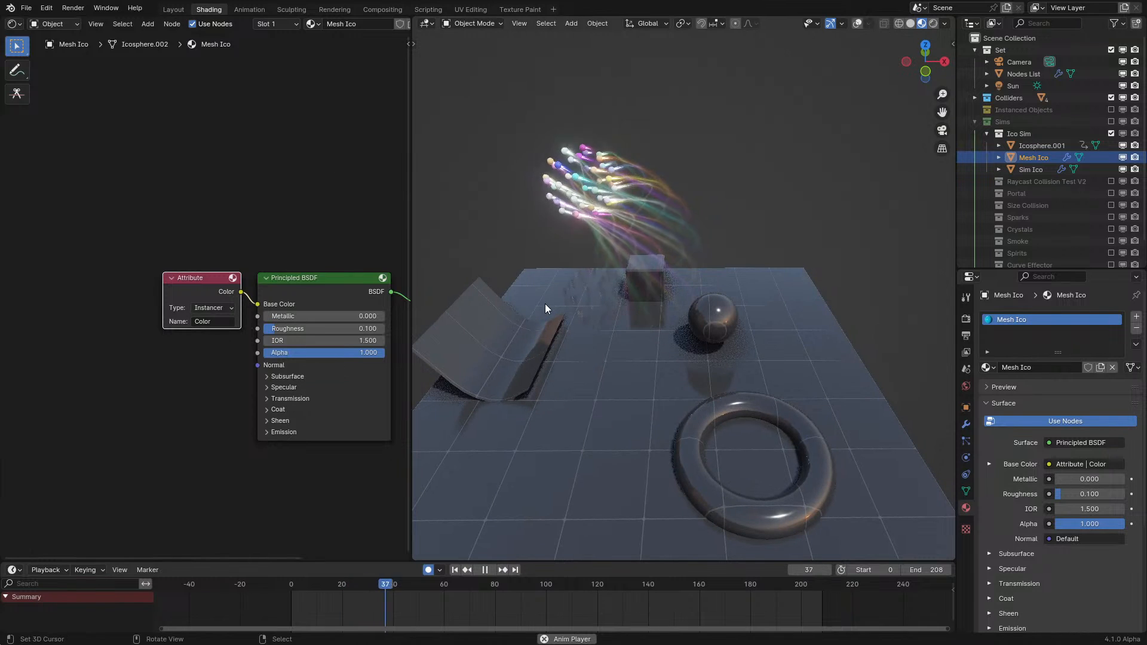
- Switch the node editor back to the Geometry Node Editor and show Sim Ico's nodes around Store Named Attribute
left_click(18, 28)
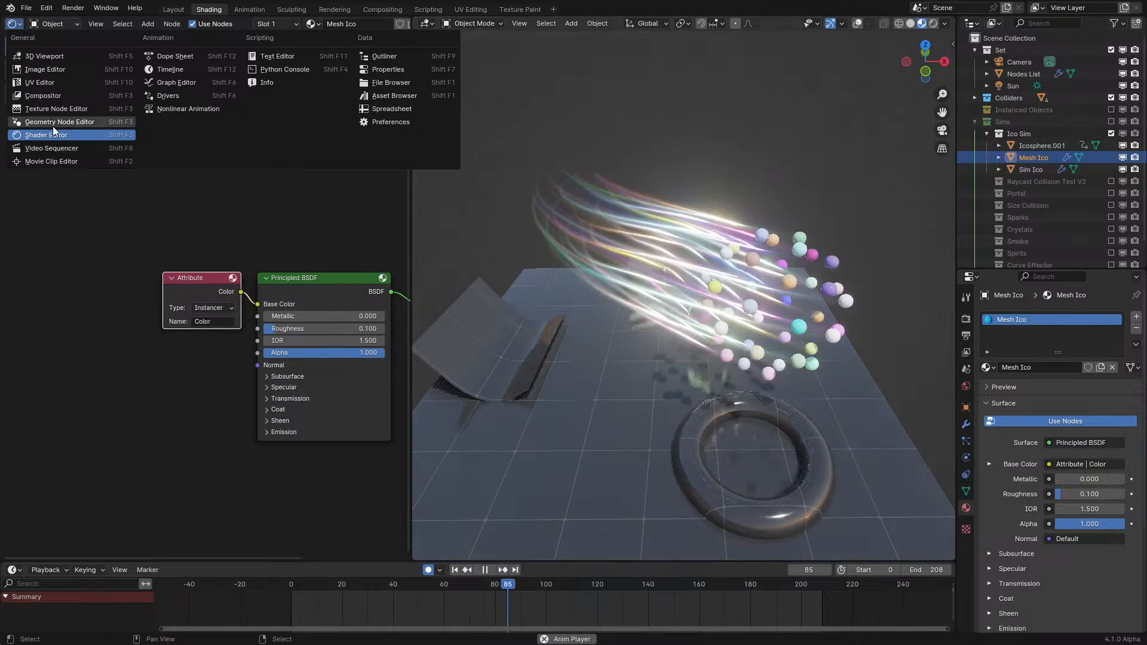
left_click(53, 126)
key("space")
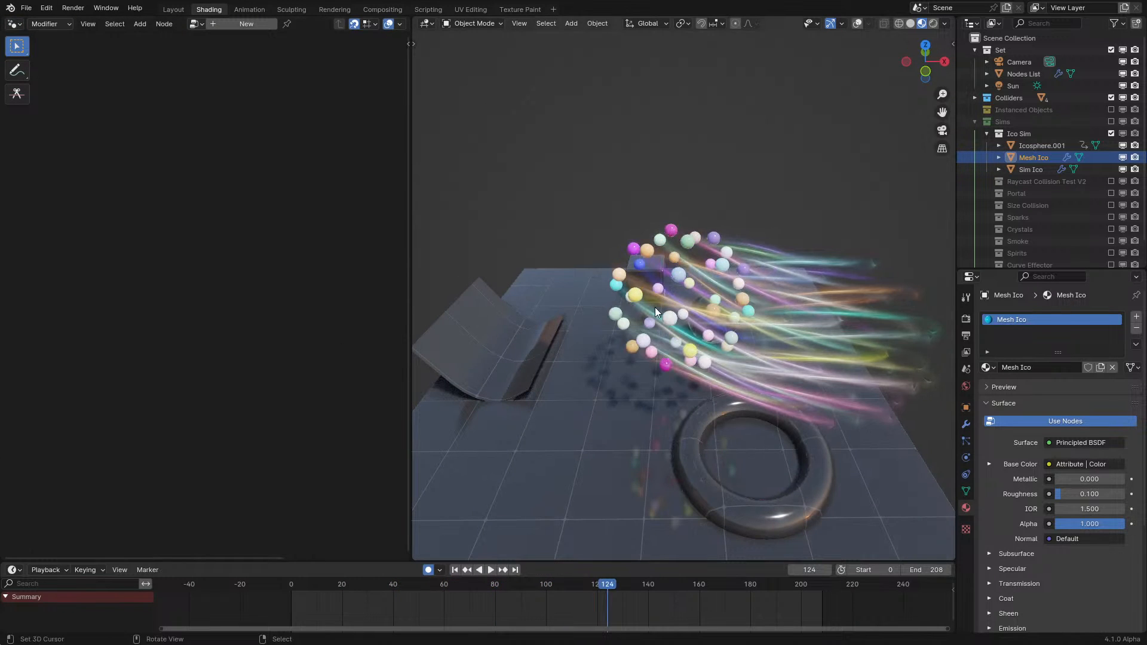
left_click(655, 307)
key("Home")
middle_click_drag(234, 311, 176, 268)
scroll(214, 298, "up", 2)
- Expand the Random Value node and set its second Max component to 0
key("space")
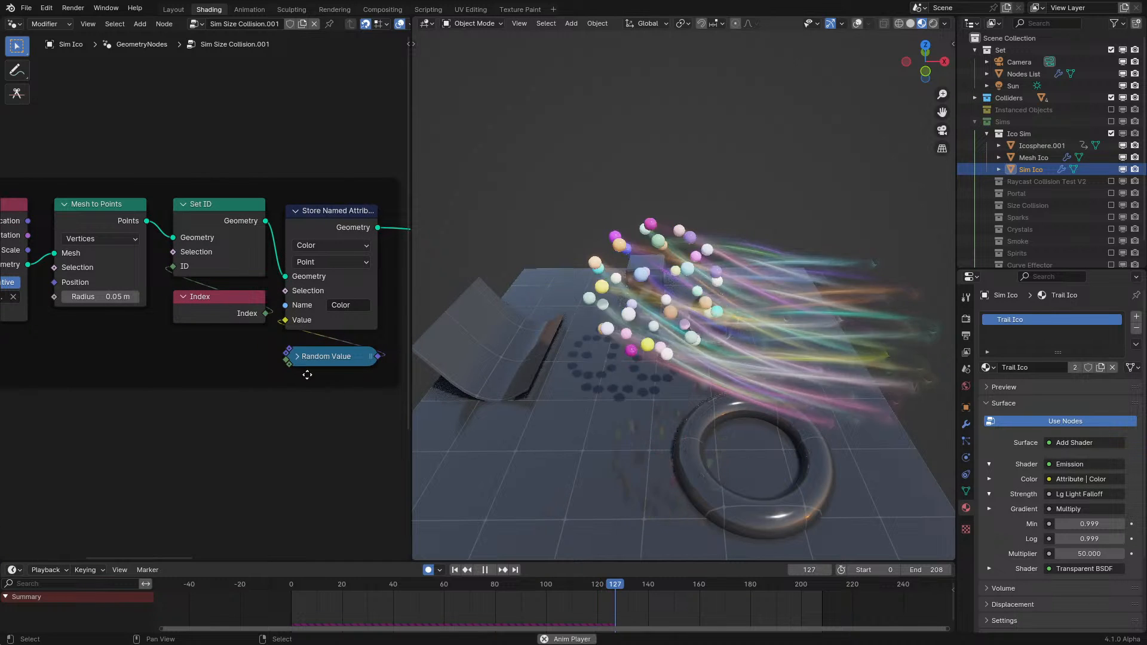
left_click(296, 357)
left_click_drag(326, 380, 167, 354)
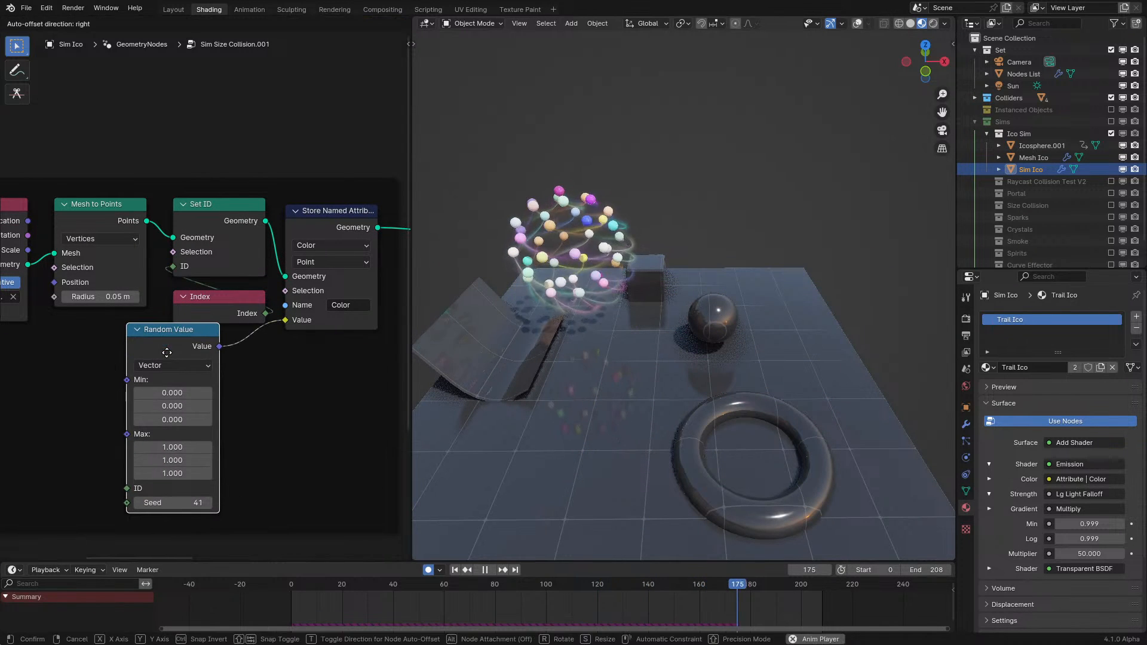
key("Escape")
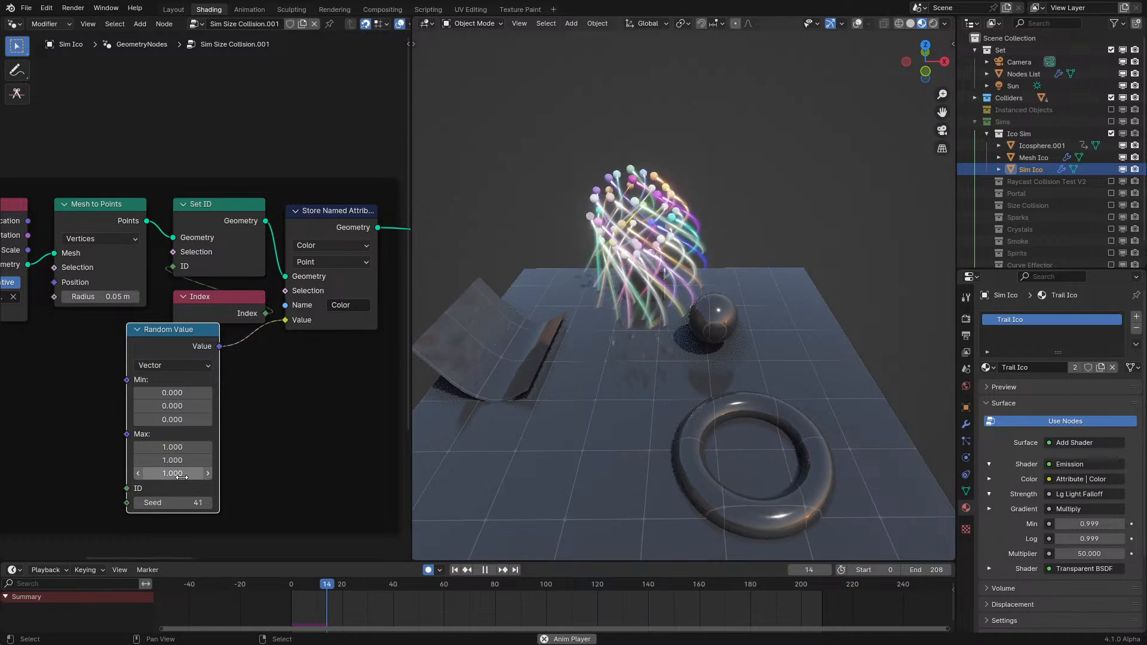
left_click(171, 456)
type("0")
key("Return")
- Replay the simulation from the start with the restricted colors, and place the Random Value node below Store Named Attribute
left_click(296, 588)
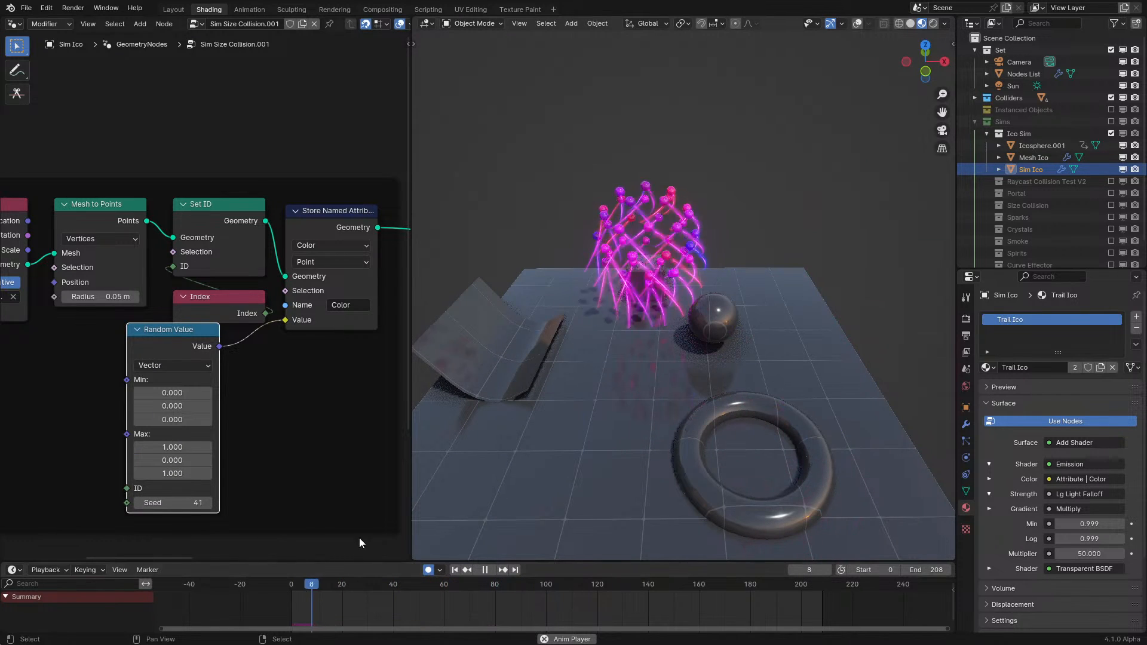
left_click_drag(165, 340, 215, 352)
key("space")
- Set the color management View Transform to AgX and play the simulation briefly to compare the colors
left_click(966, 319)
scroll(1039, 500, "down", 8)
scroll(1042, 505, "down", 2)
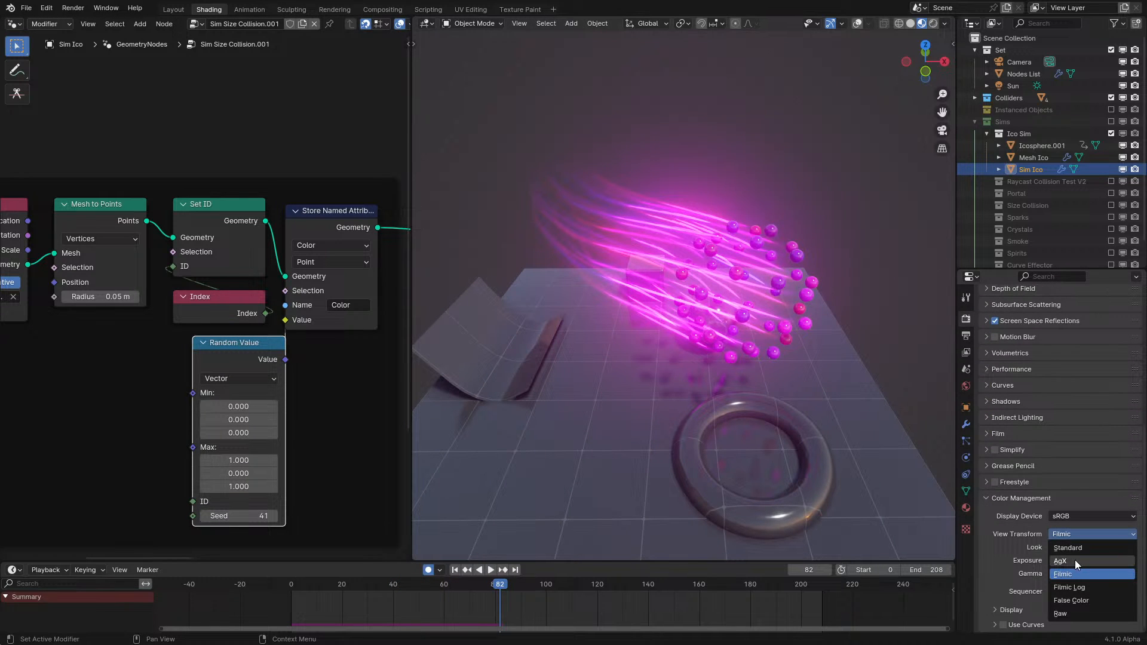
left_click(1074, 560)
middle_click_drag(770, 454, 771, 359)
key("space")
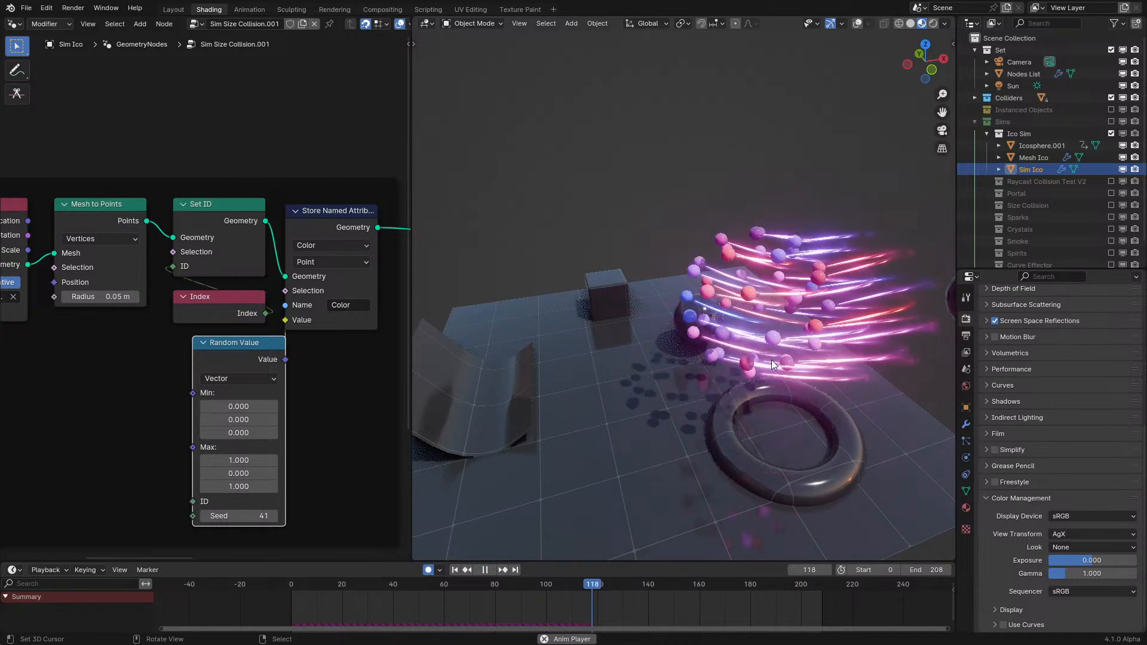
key("space")
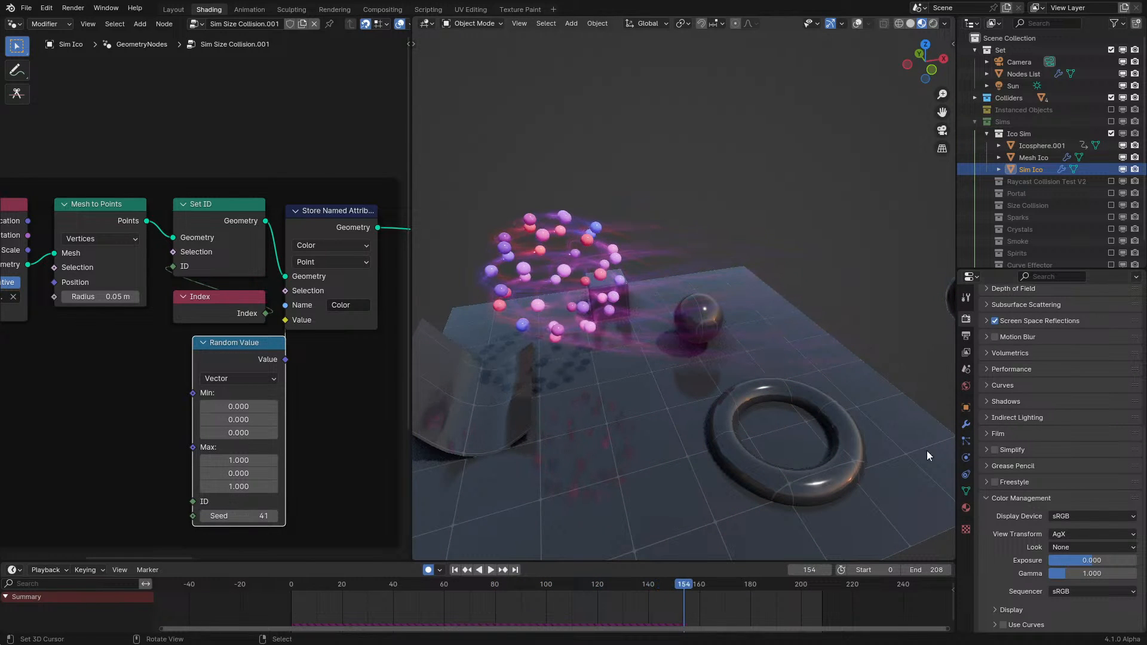
- Return the View Transform to Filmic and resume playback
left_click(1072, 576)
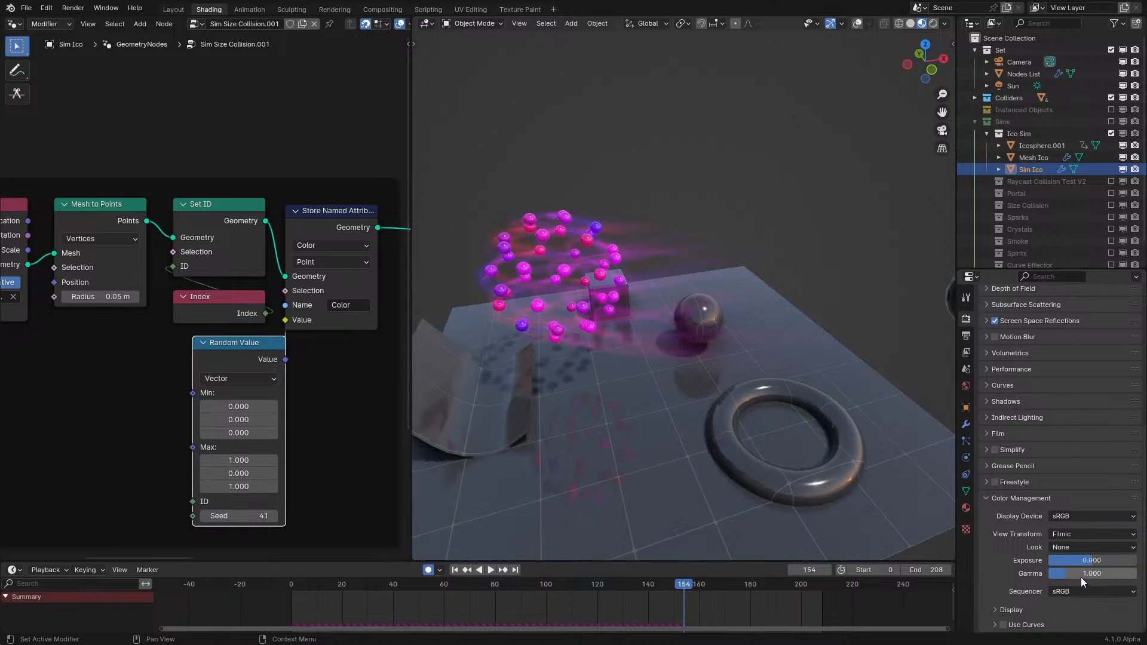
key("space")
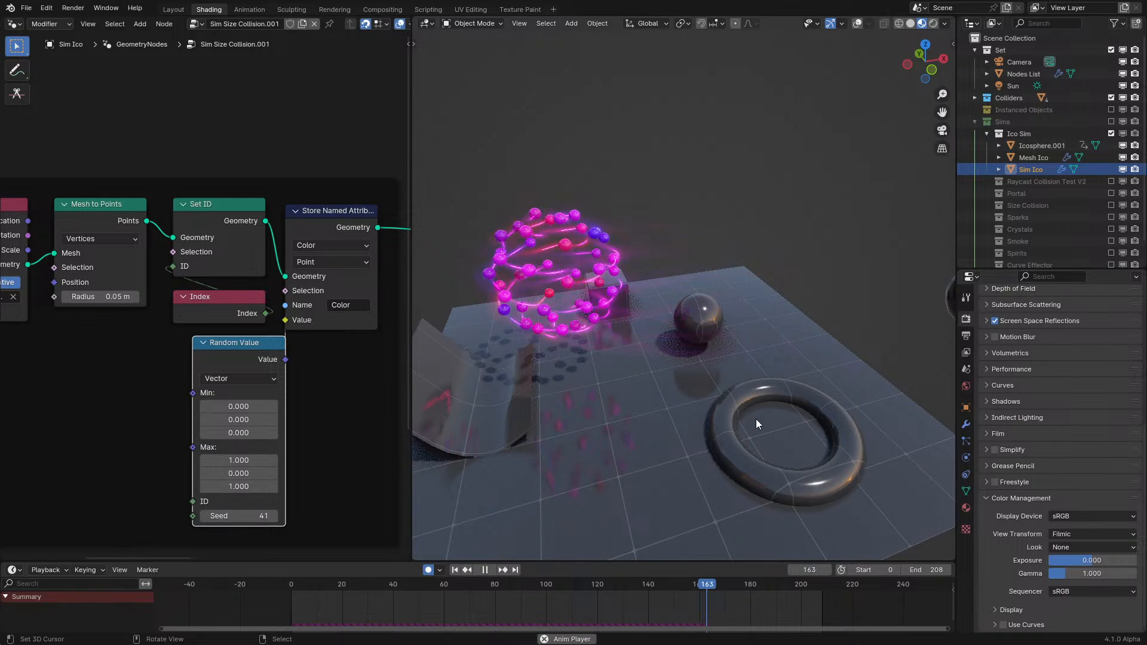
- Align the Random Value node directly beneath Store Named Attribute and stop the playback
left_click_drag(222, 357, 308, 354)
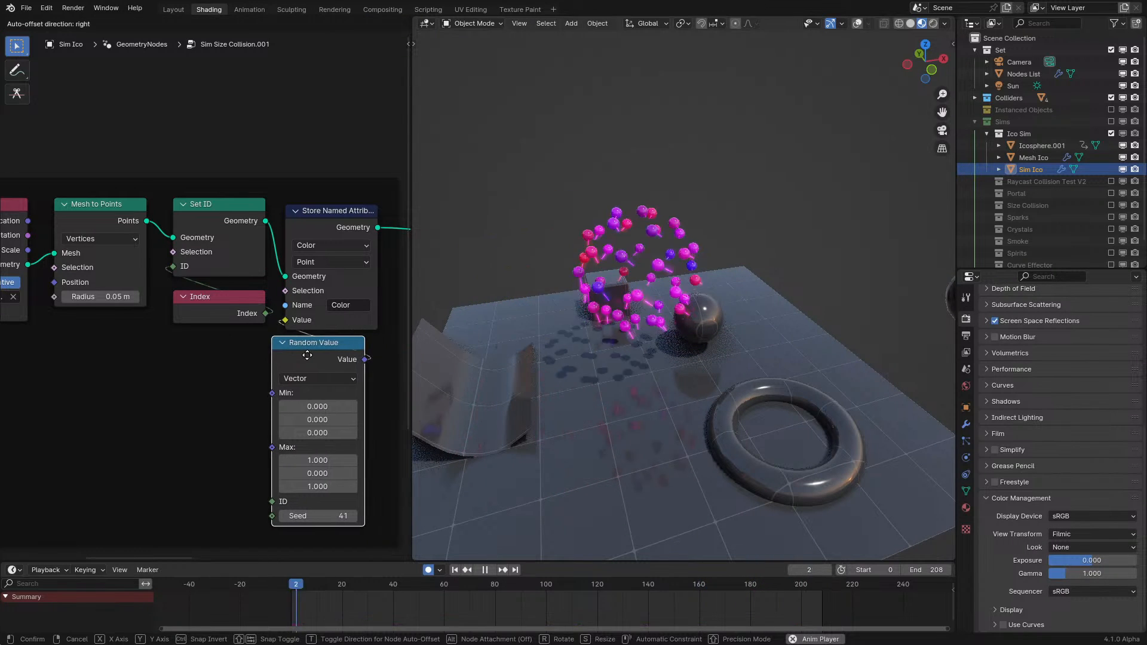
middle_click_drag(657, 338, 585, 338)
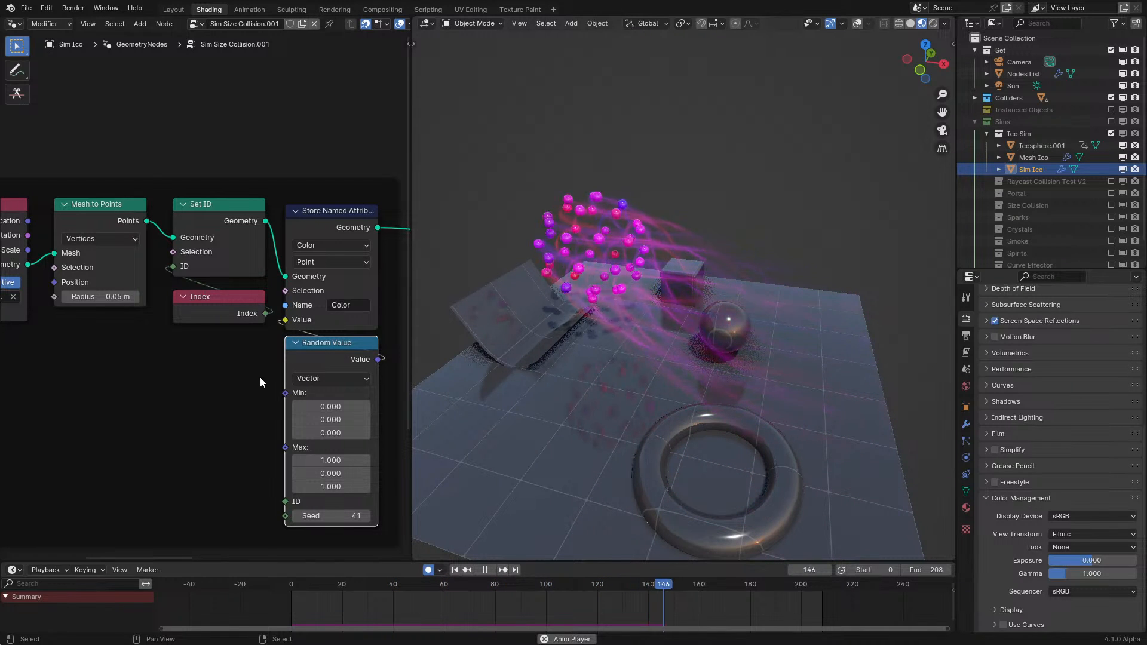
key("space")
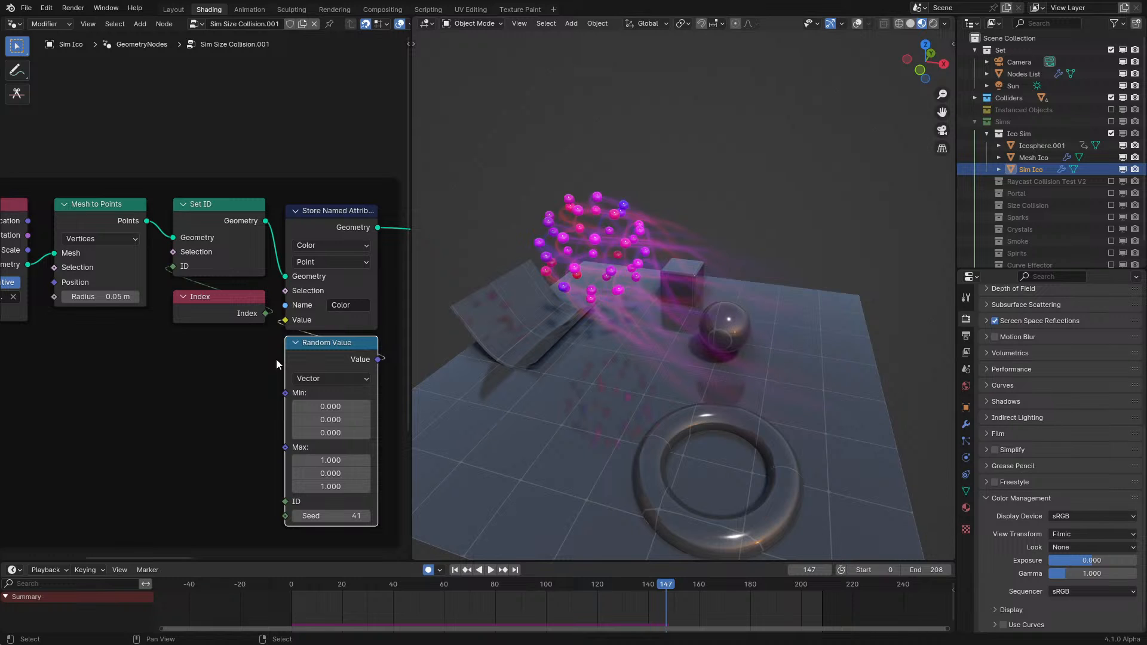
- Switch the node editor to the Shader Editor and show the complete Trail Ico material
left_click(13, 24)
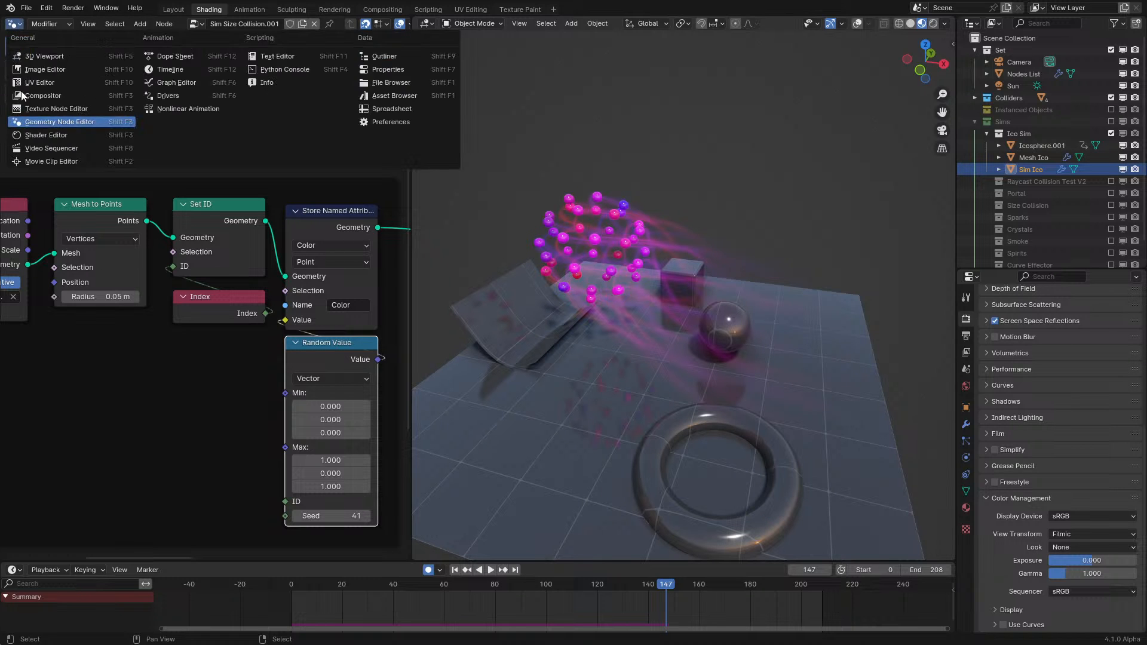
left_click(48, 135)
key("Home")
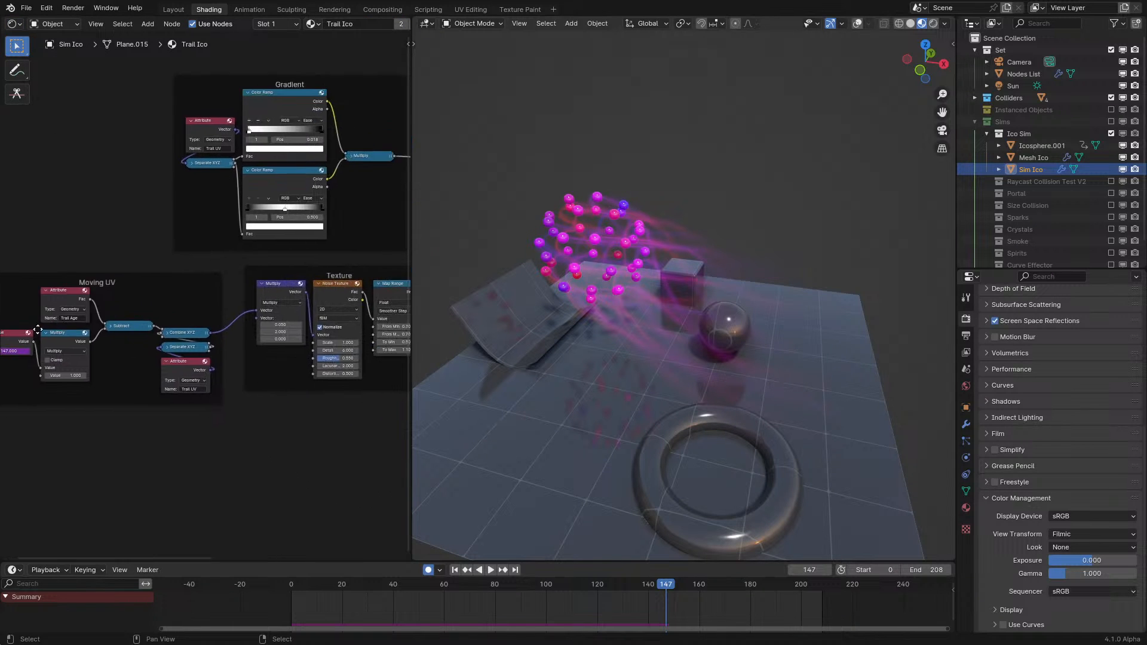
- Examine the Texture and Moving UV node groups of the Trail Ico material against the trails in the viewport
scroll(200, 429, "up", 3)
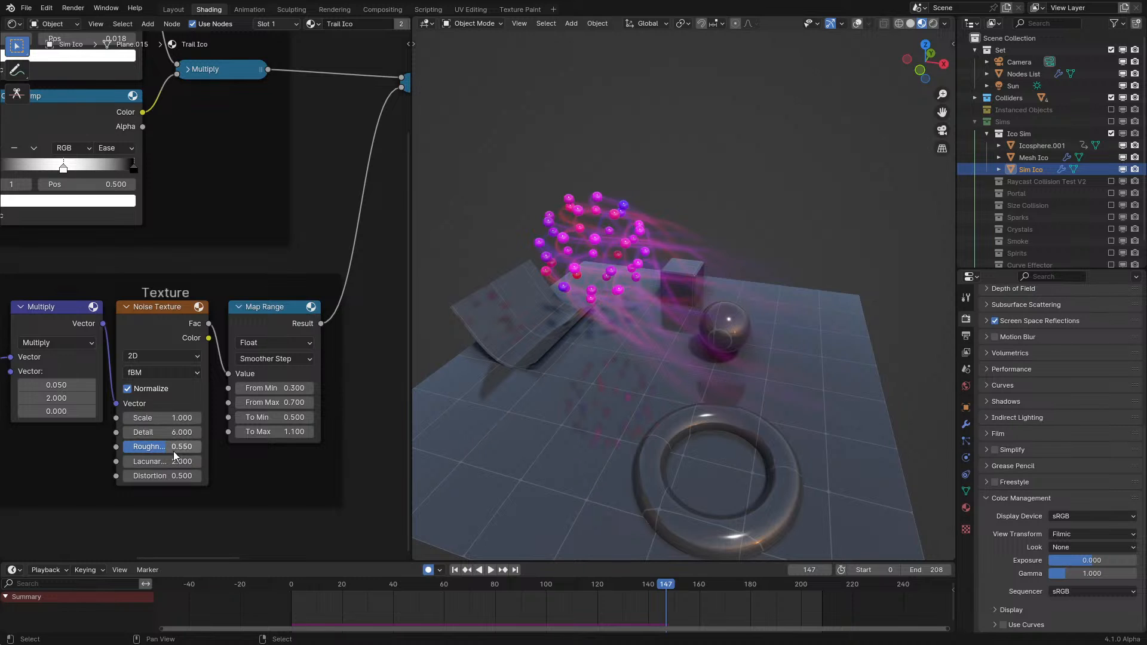
middle_click_drag(693, 299, 693, 345)
scroll(788, 371, "up", 3)
scroll(232, 355, "down", 5)
middle_click_drag(232, 355, 504, 295)
scroll(113, 293, "up", 4)
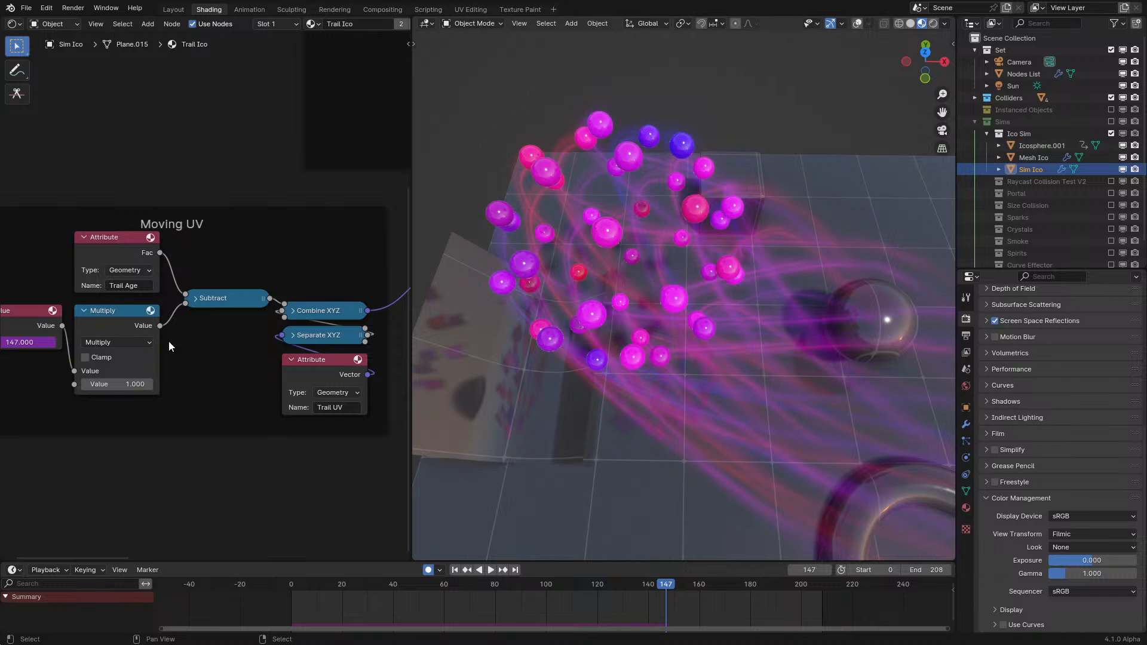
scroll(116, 284, "up", 1)
scroll(227, 362, "down", 4)
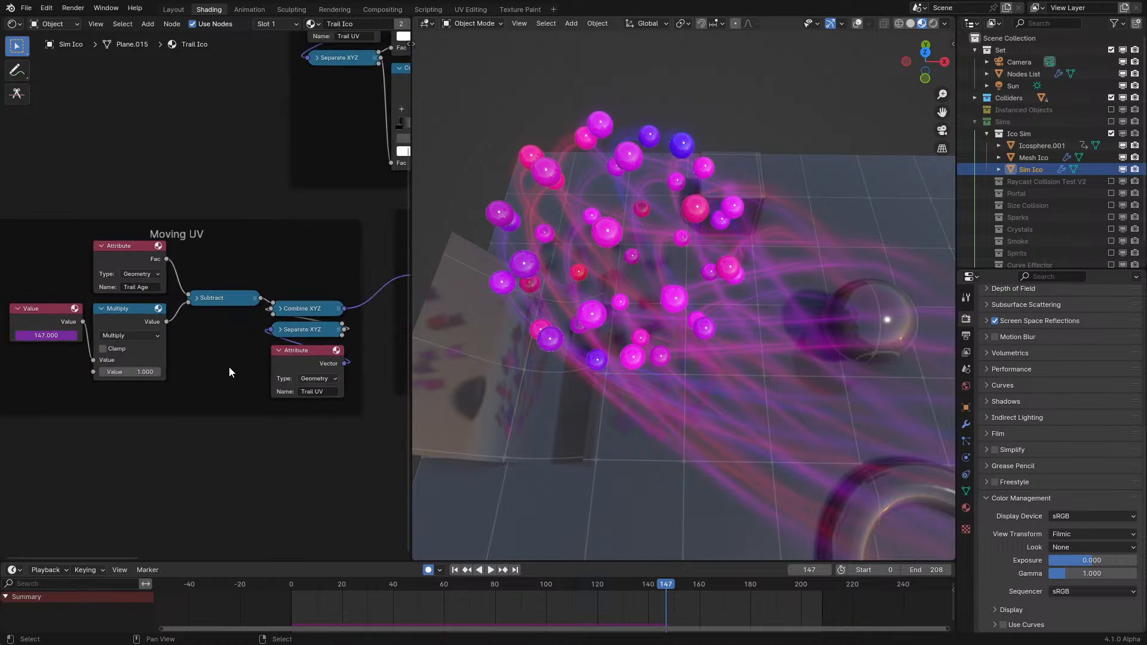
middle_click_drag(230, 366, 48, 412)
scroll(129, 380, "up", 2)
- Play the simulation and set the Map Range node's To Min to 0.9 and To Max to 1.0
key("space")
middle_click_drag(571, 332, 478, 317)
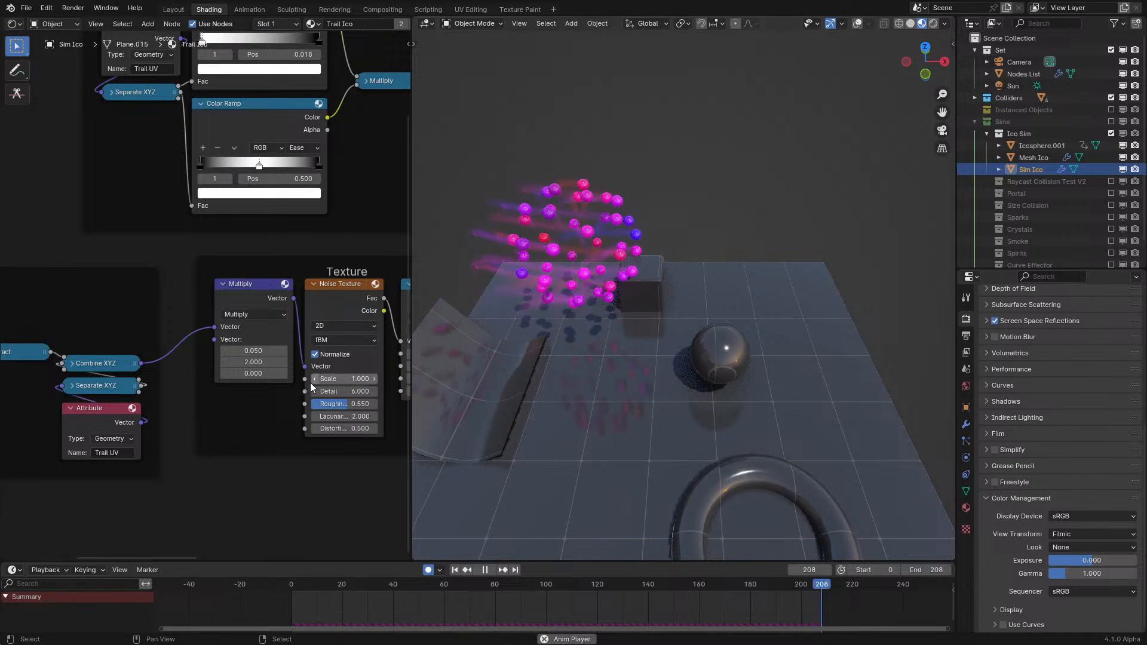
middle_click_drag(350, 408, 65, 374)
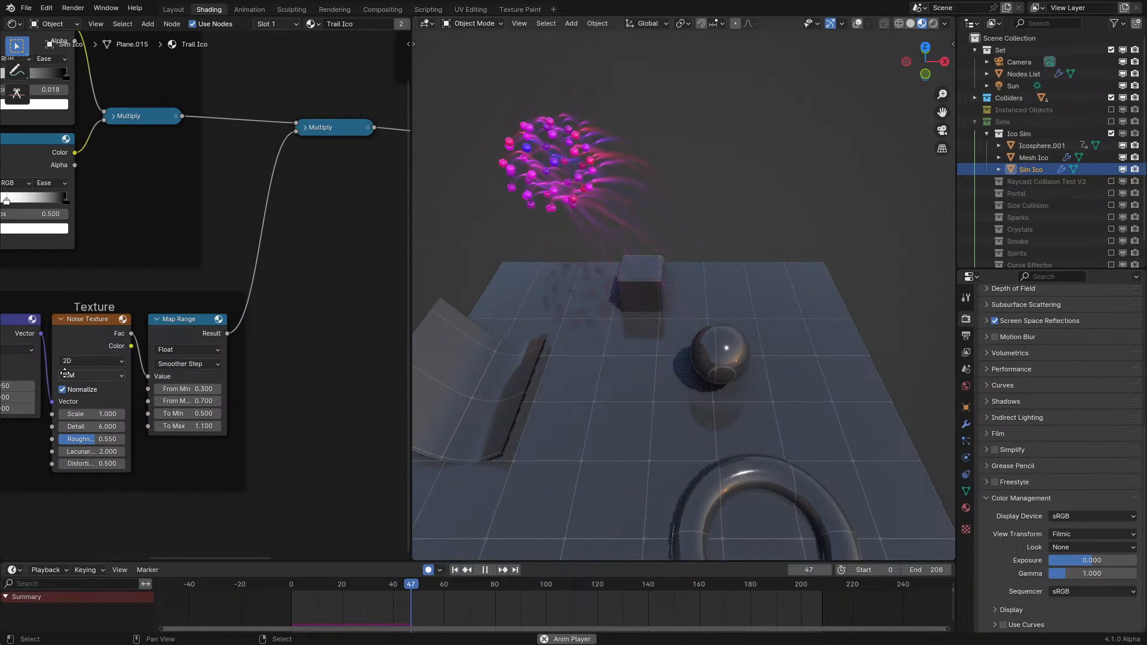
left_click(218, 412)
left_click(219, 412)
left_click(218, 412)
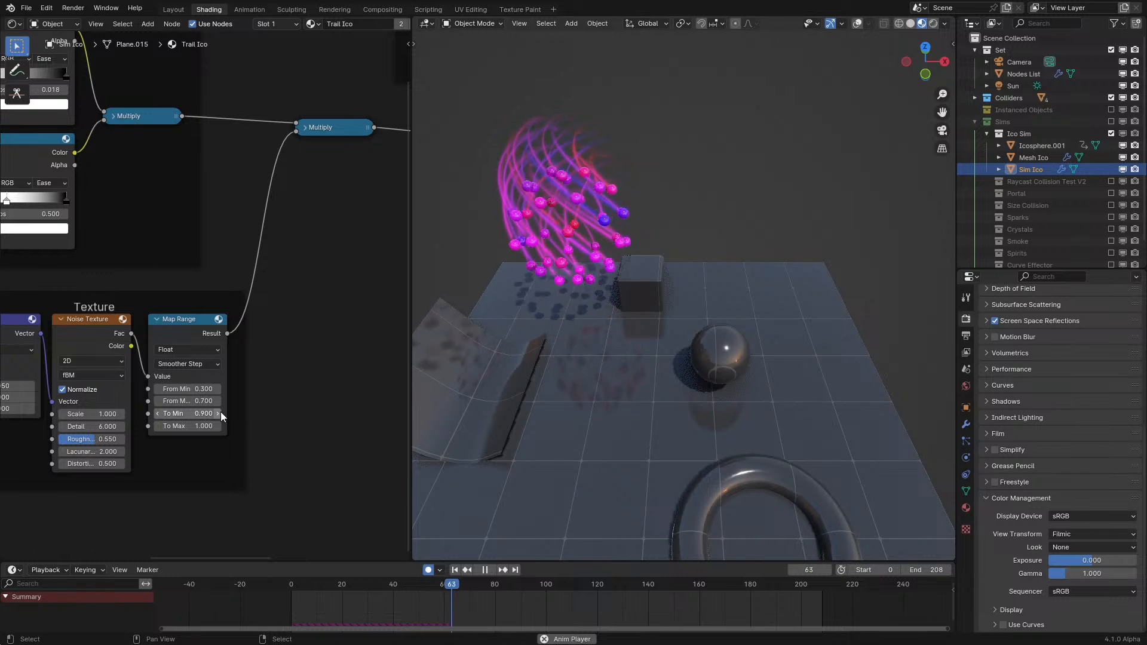
- Lower the Map Range node's To Min to 0.6 and resume playback to check the trails
middle_click_drag(490, 343, 497, 310)
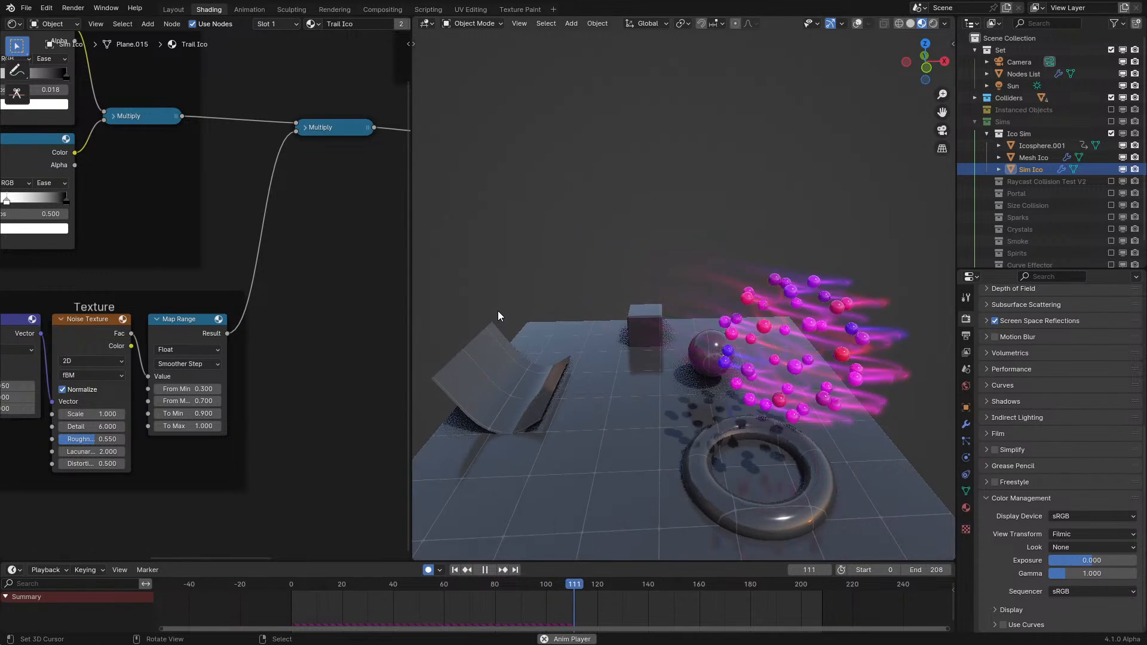
scroll(216, 402, "up", 2)
key("space")
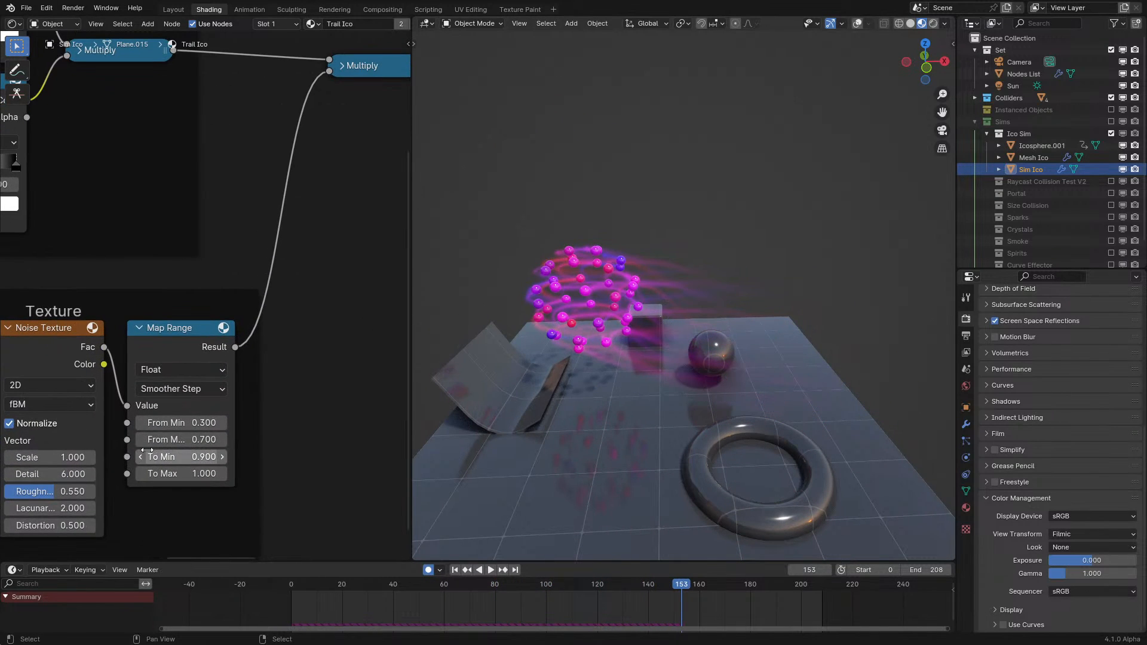
left_click(142, 455)
key("space")
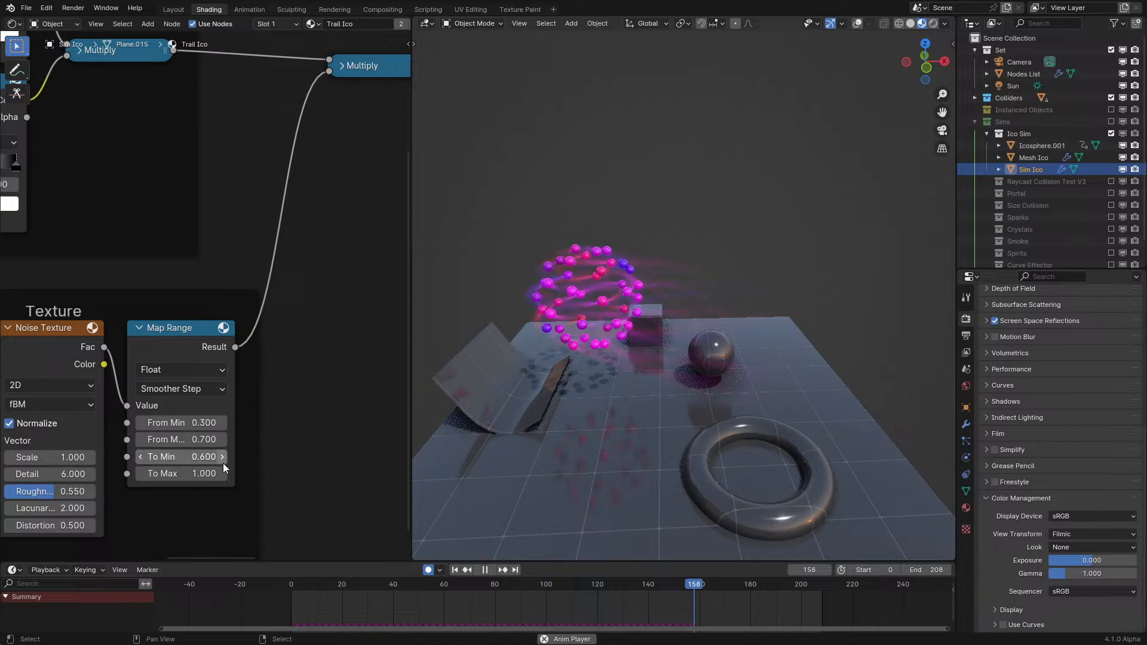
- Try a From Min of 0.4 on the Map Range node during playback and return it to 0.3
left_click(225, 421)
key("space")
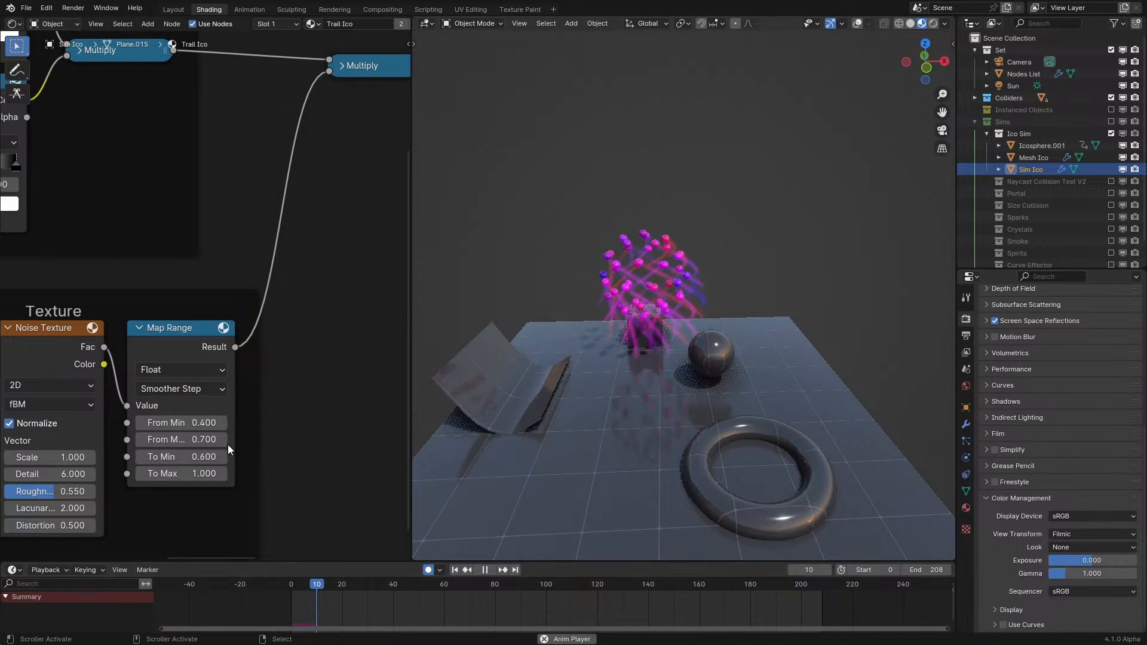
middle_click_drag(539, 417, 632, 374)
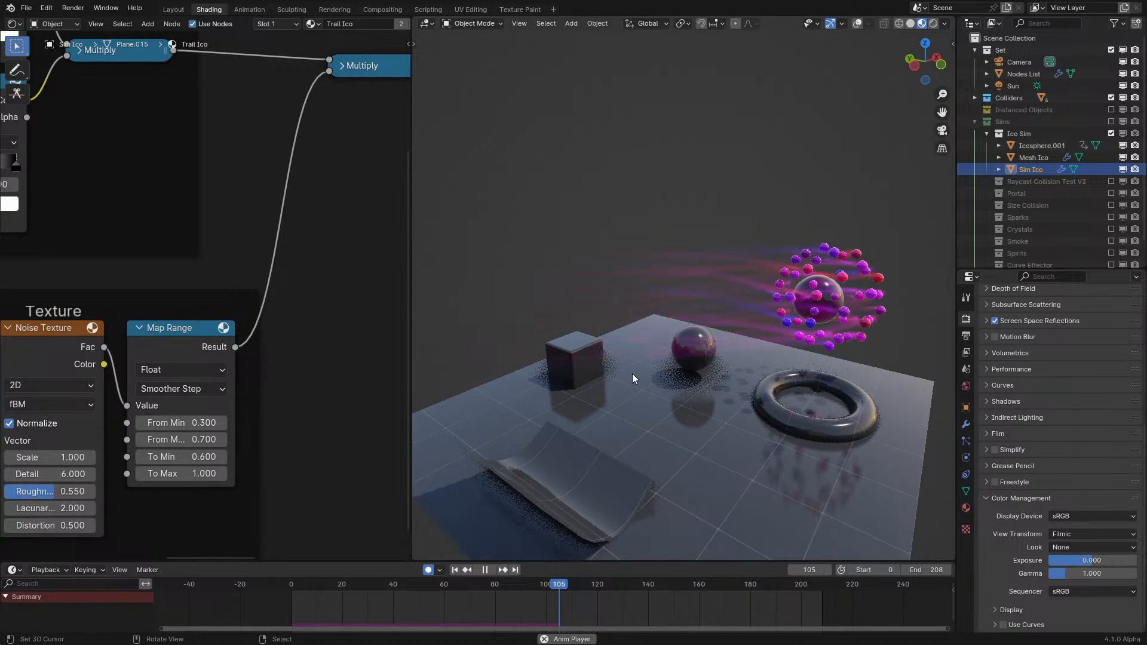
key("space")
- Review the material's color and emission nodes, and switch back to the Geometry Node Editor
scroll(117, 119, "down", 11)
middle_click_drag(187, 208, 2, 286)
scroll(303, 274, "up", 4)
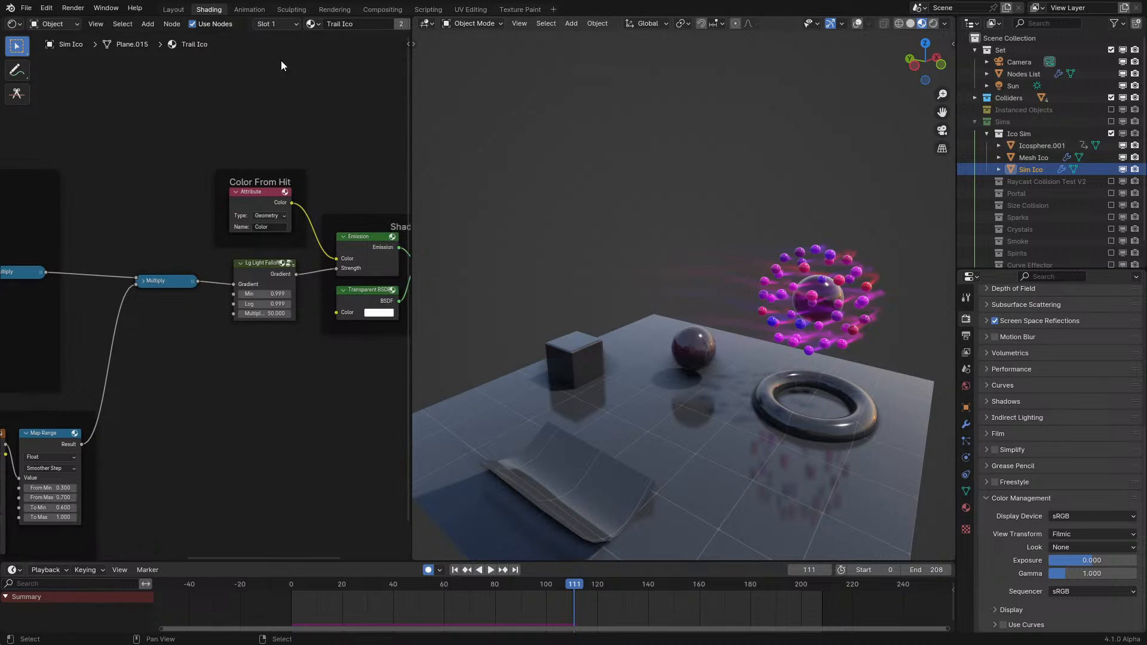
left_click(14, 24)
left_click(71, 121)
- Resume playback and set the Random Value node's Max vector to 0, 1, 1
scroll(72, 341, "down", 6)
middle_click_drag(73, 350, 423, 287)
key("space")
scroll(245, 326, "up", 5)
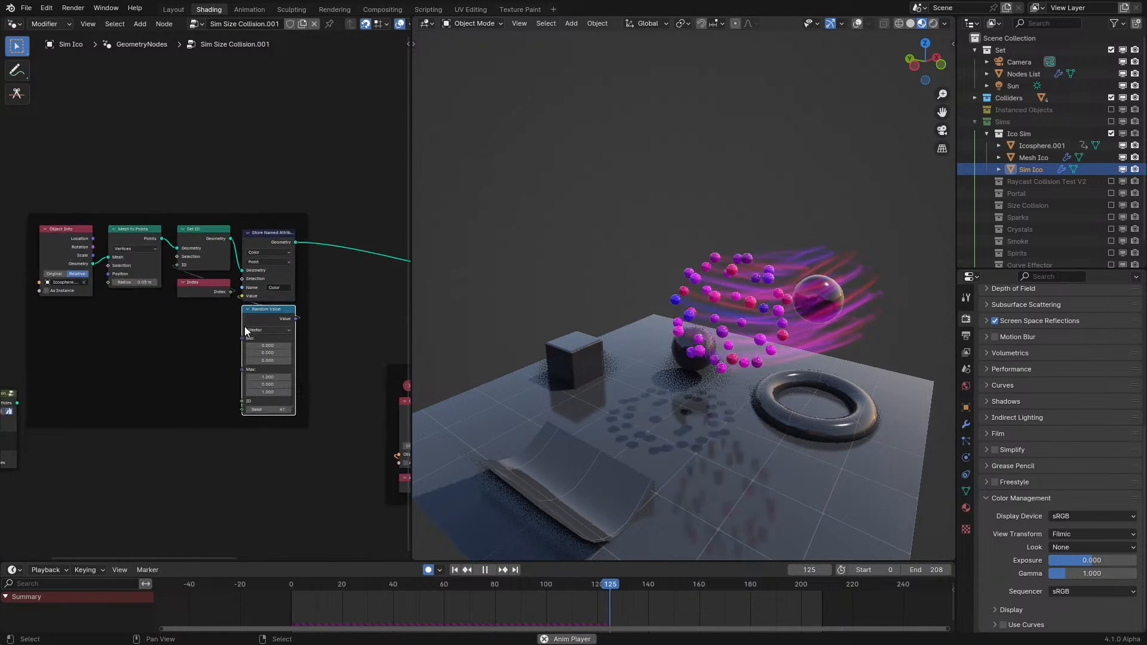
double_click(322, 461)
type("1")
key("Return")
double_click(322, 447)
type("0")
key("Return")
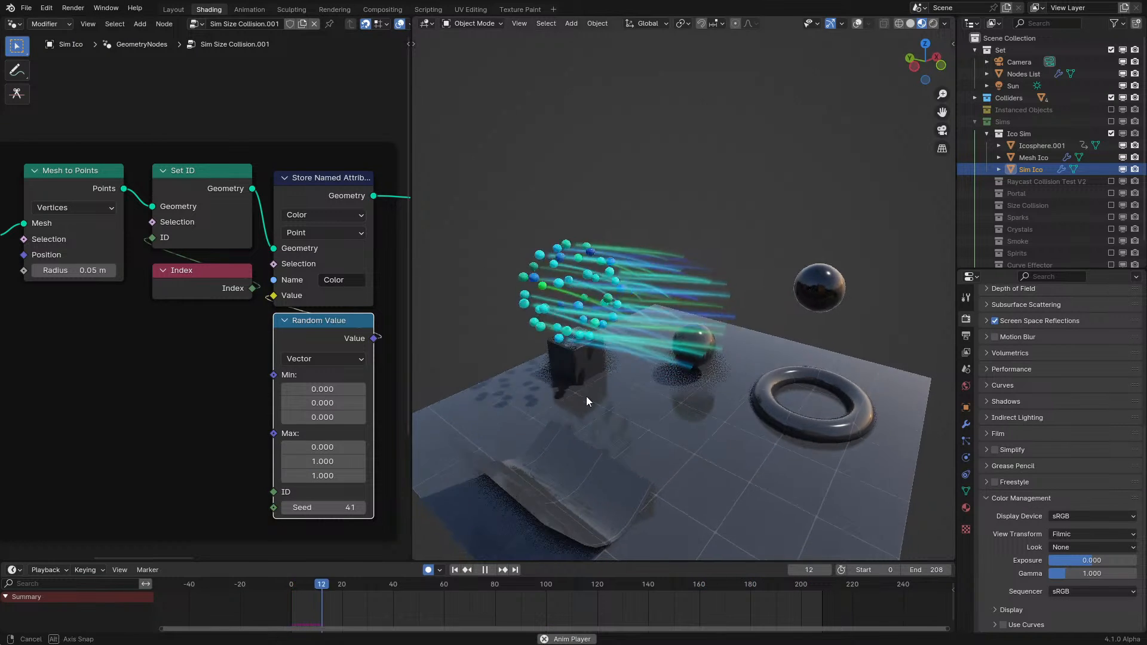
middle_click_drag(583, 399, 536, 401)
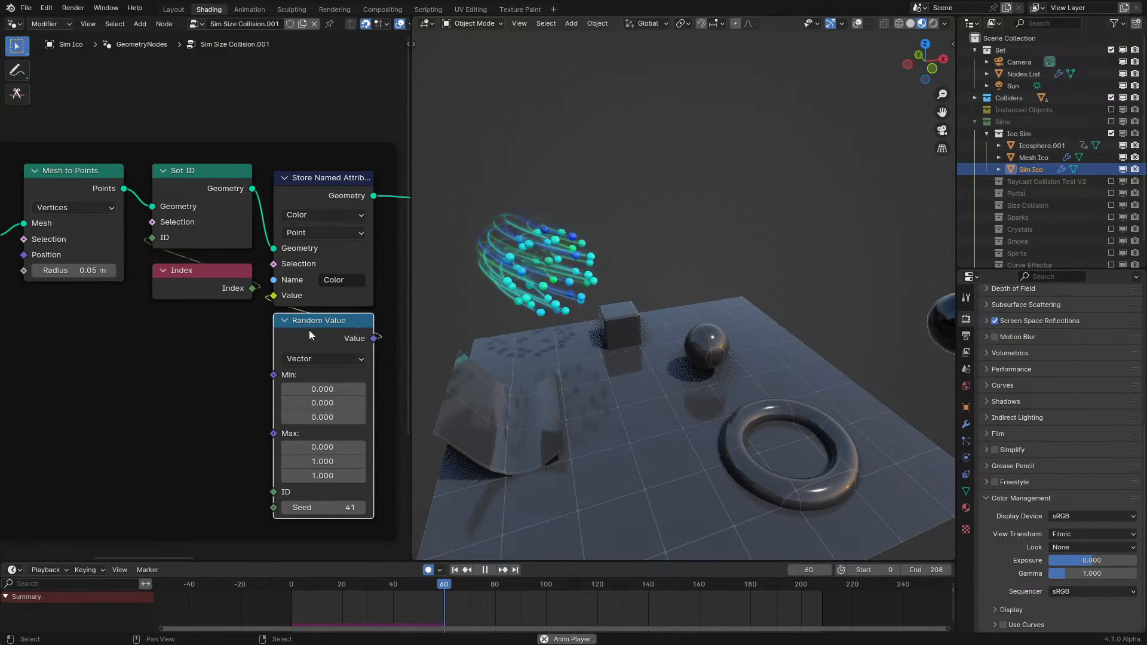
- Insert a Normalize vector math node between Random Value and the Value input of Store Named Attribute
left_click_drag(304, 320, 135, 307)
left_click_drag(203, 323, 247, 376)
type("norm")
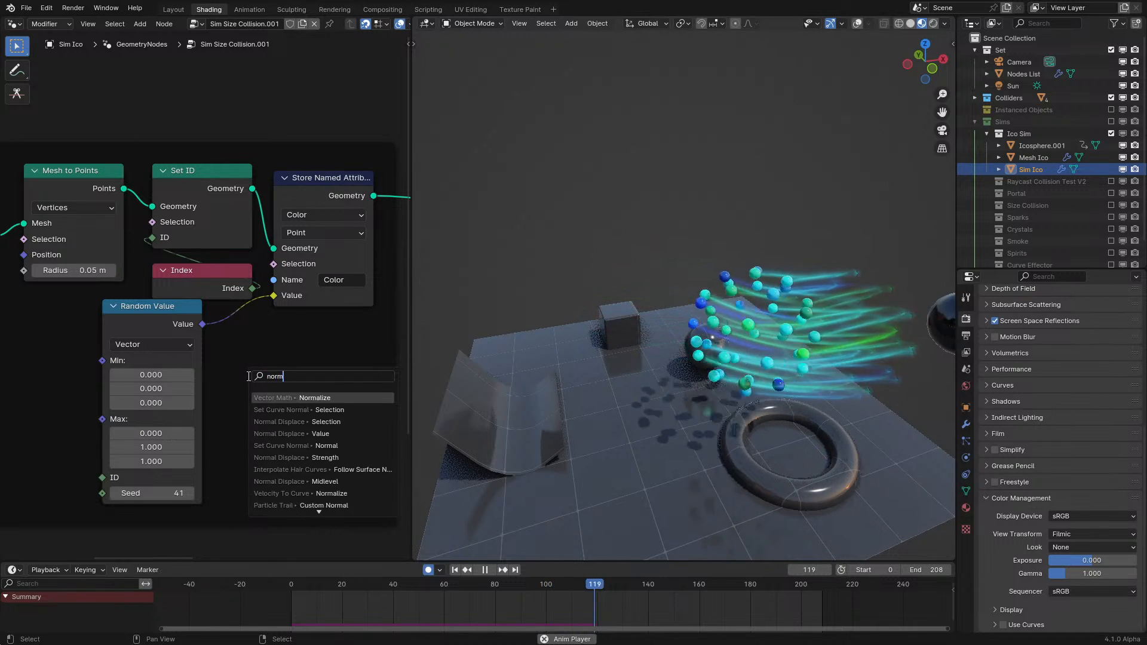
key("Return")
left_click(247, 376)
left_click_drag(345, 380, 274, 295)
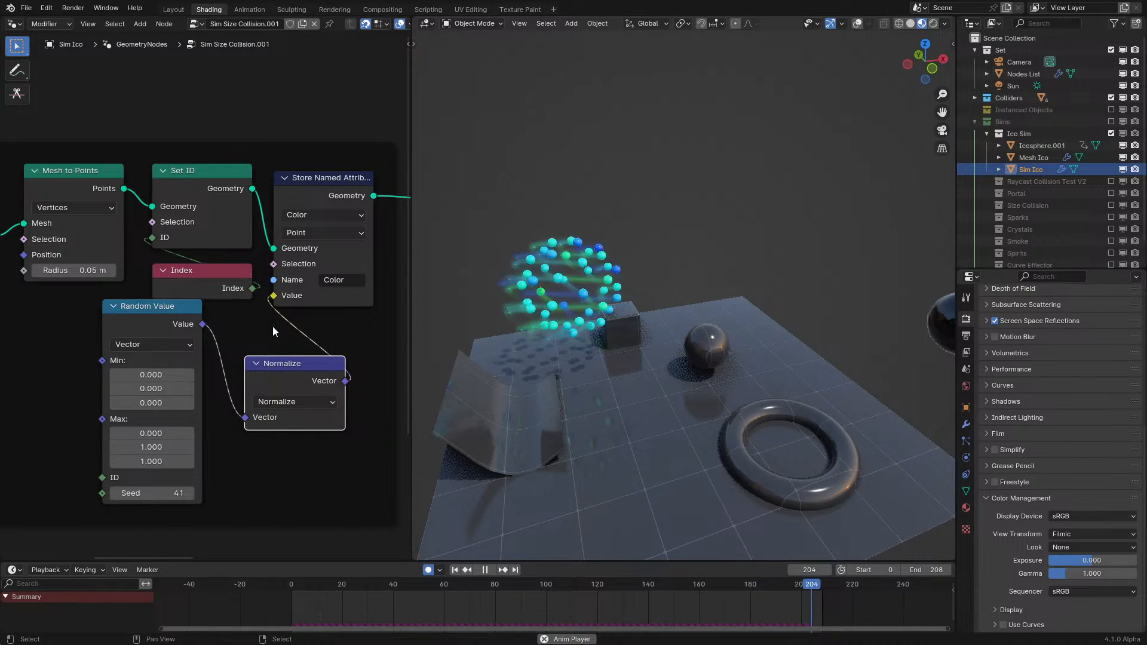
middle_click_drag(570, 299, 539, 307)
- Try a first Max component of 1 on the Random Value node and reset it to 0
left_click(161, 433)
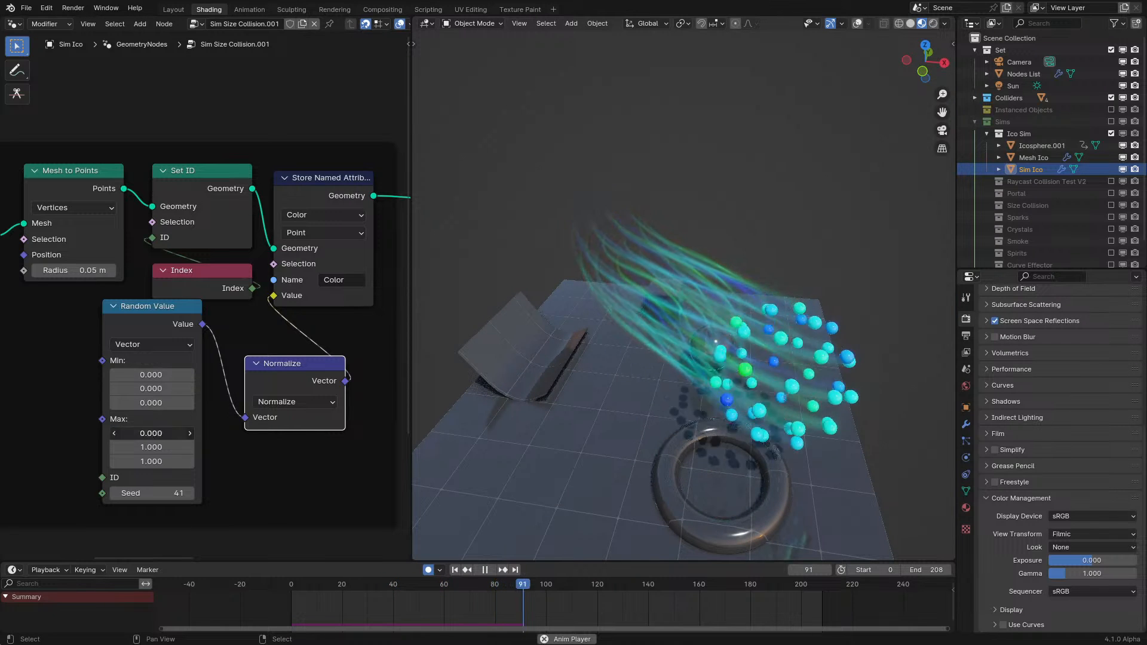
type("1")
key("Return")
left_click(166, 431)
type("0")
key("Return")
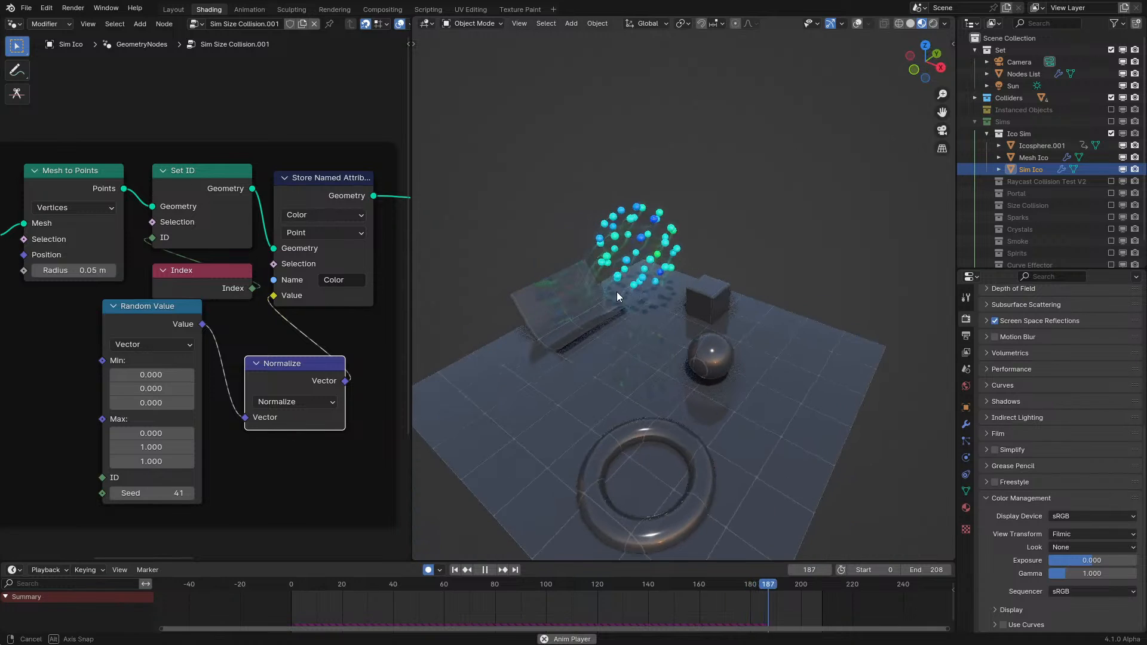
- Stop the playback and tidy the color nodes by repositioning Random Value and collapsing Normalize
middle_click_drag(614, 291, 640, 271)
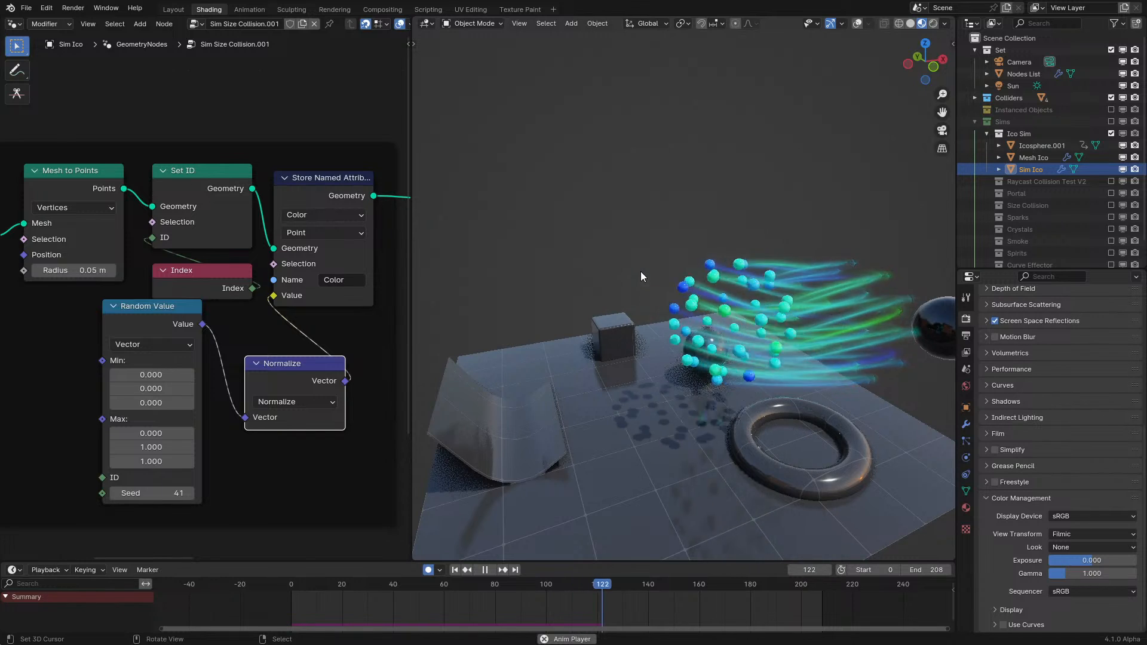
middle_click_drag(640, 271, 533, 321)
key("space")
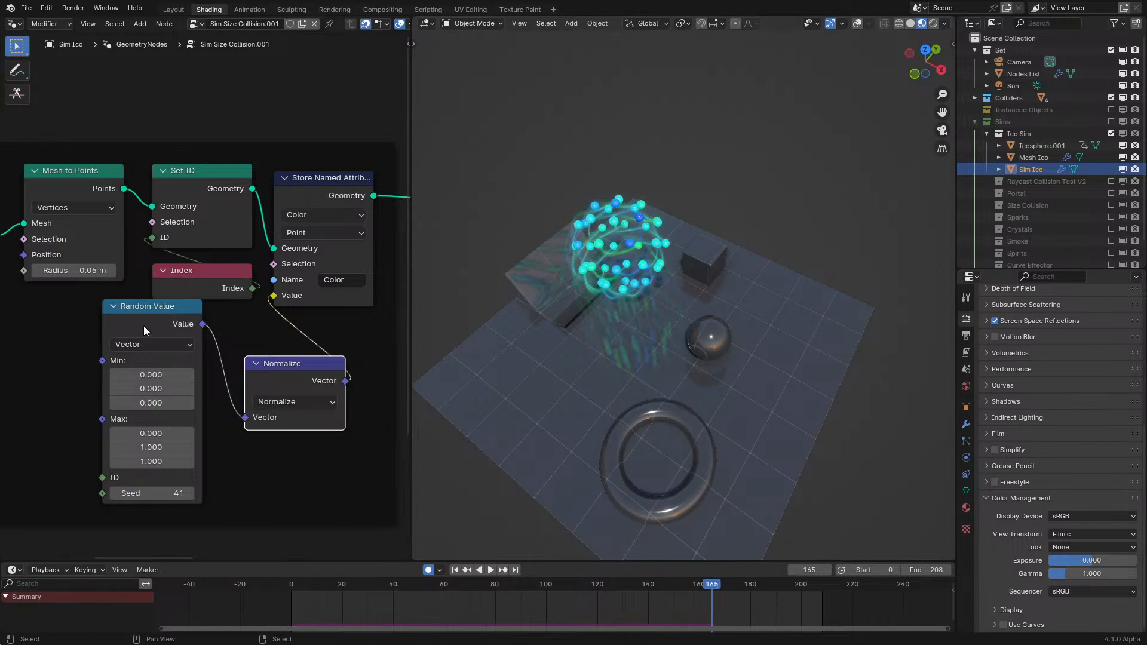
left_click_drag(144, 325, 177, 350)
left_click(256, 363)
- Maximize the node editor and check the Trail Mesh and Resolution settings of the Particle Trail node
key("ctrl+space")
scroll(358, 263, "down", 8)
middle_click_drag(924, 345, 635, 265)
scroll(635, 265, "up", 7)
left_click(572, 365)
left_click(572, 365)
left_click(572, 353)
left_click(572, 353)
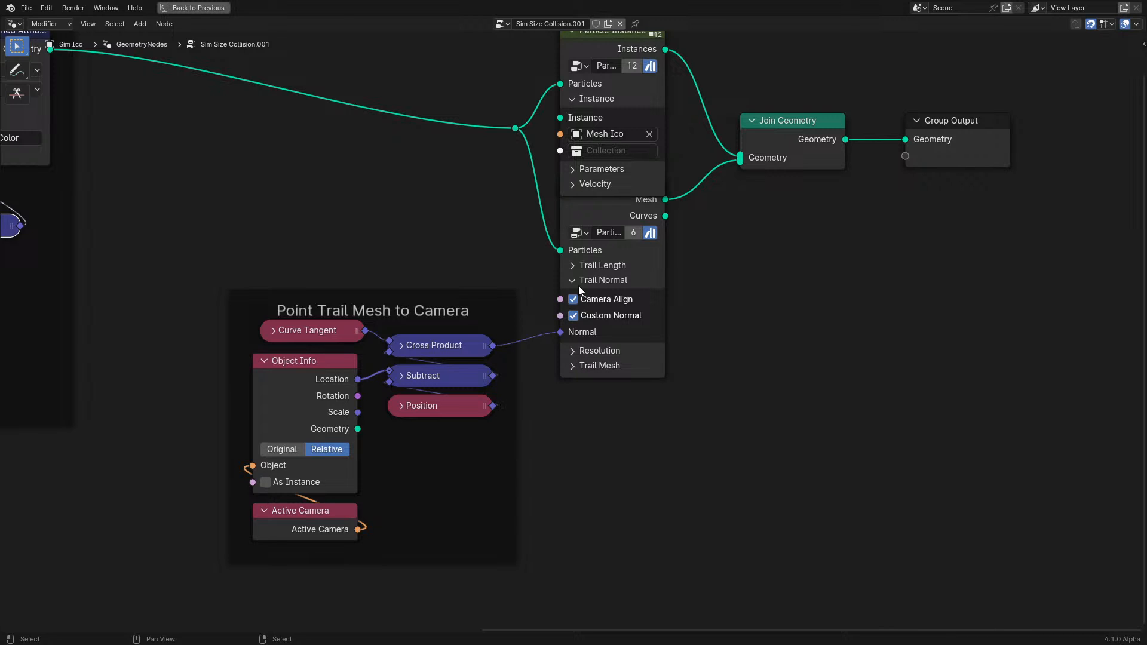
left_click_drag(560, 403, 572, 425)
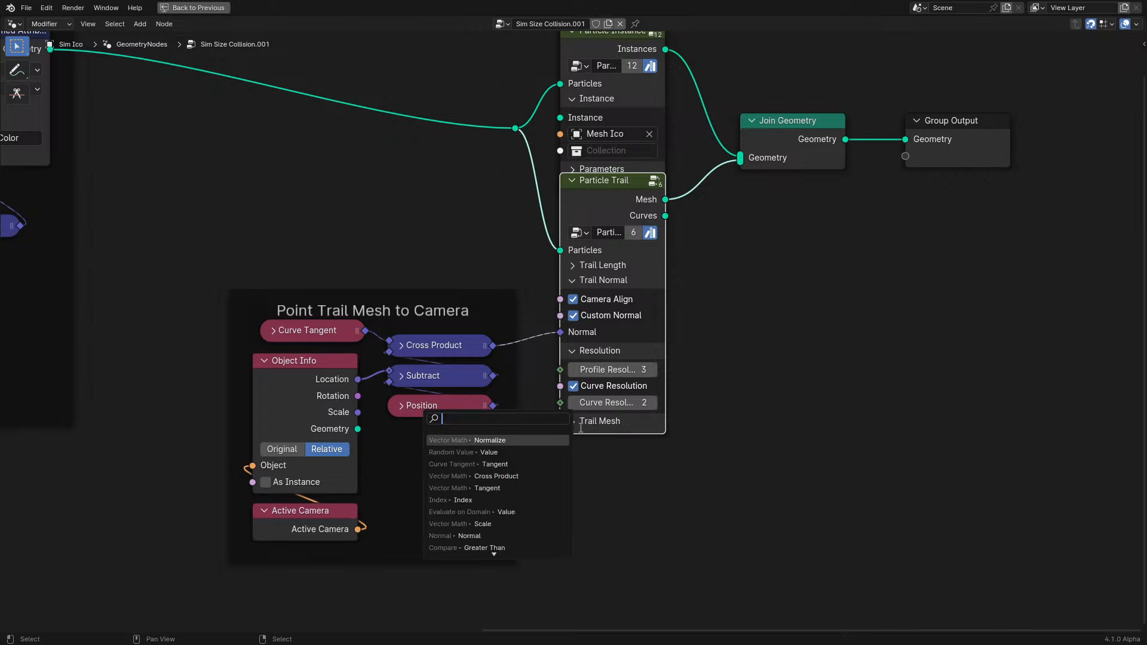
left_click(579, 424)
left_click(568, 423)
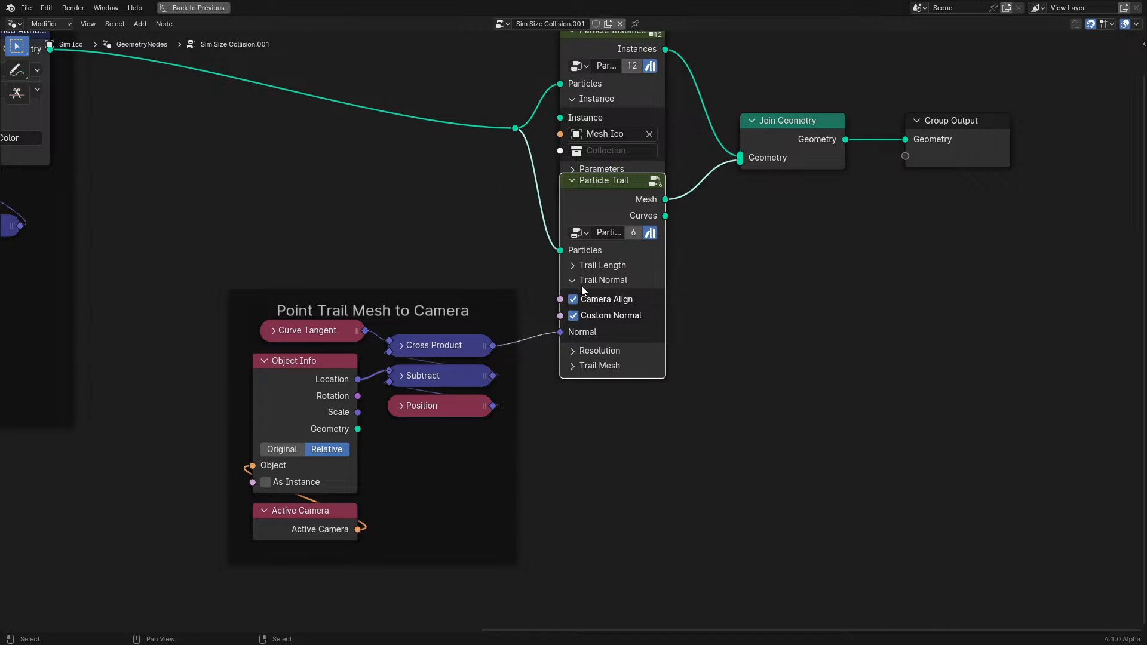
- Check the Trail Length settings and collapse the expanded sections of the Particle Trail and Particle Instance nodes
left_click(578, 265)
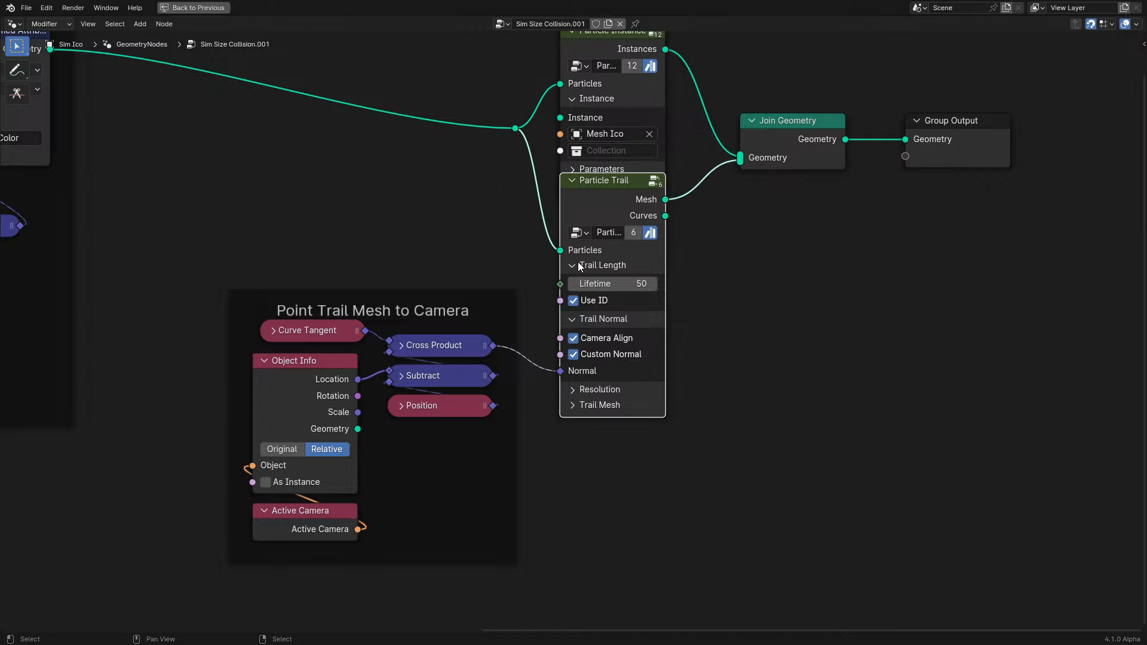
left_click(578, 265)
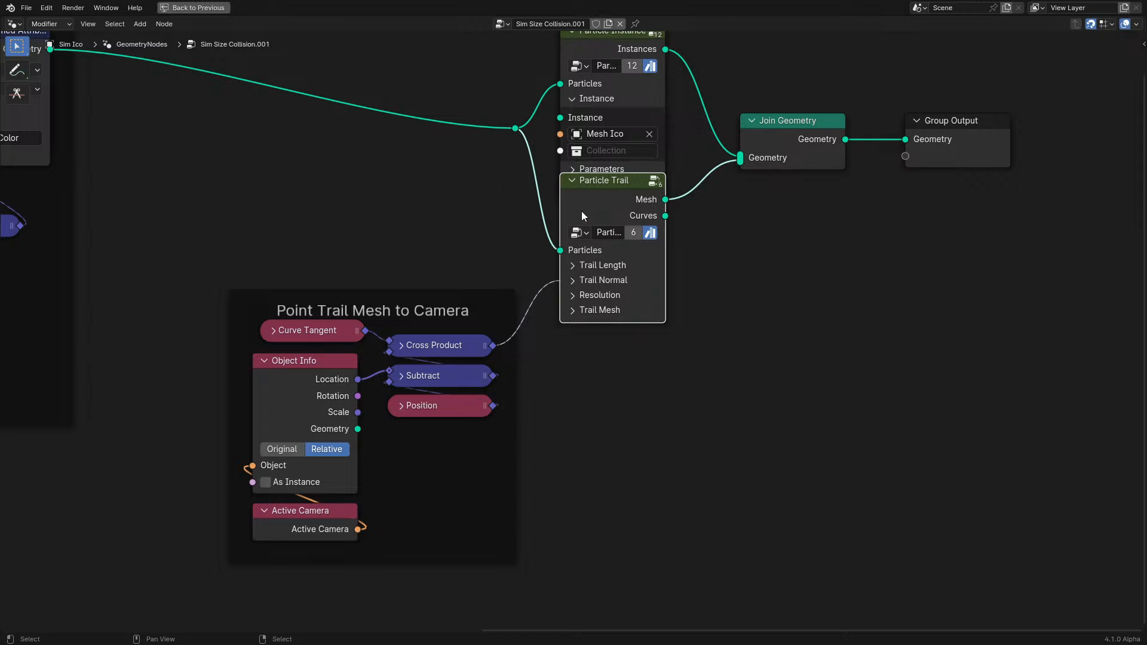
left_click(598, 100)
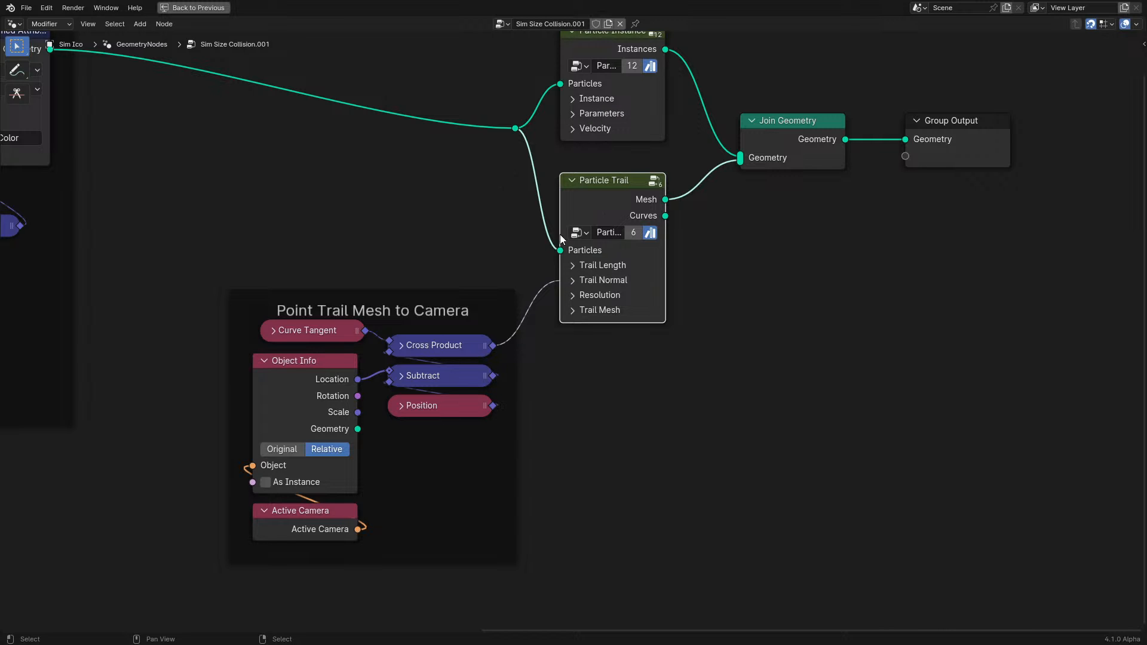
- Enter the Particle Trail node group and examine its Curve Mode, Points to Curve and Points for Curve Segment frames
key("Tab")
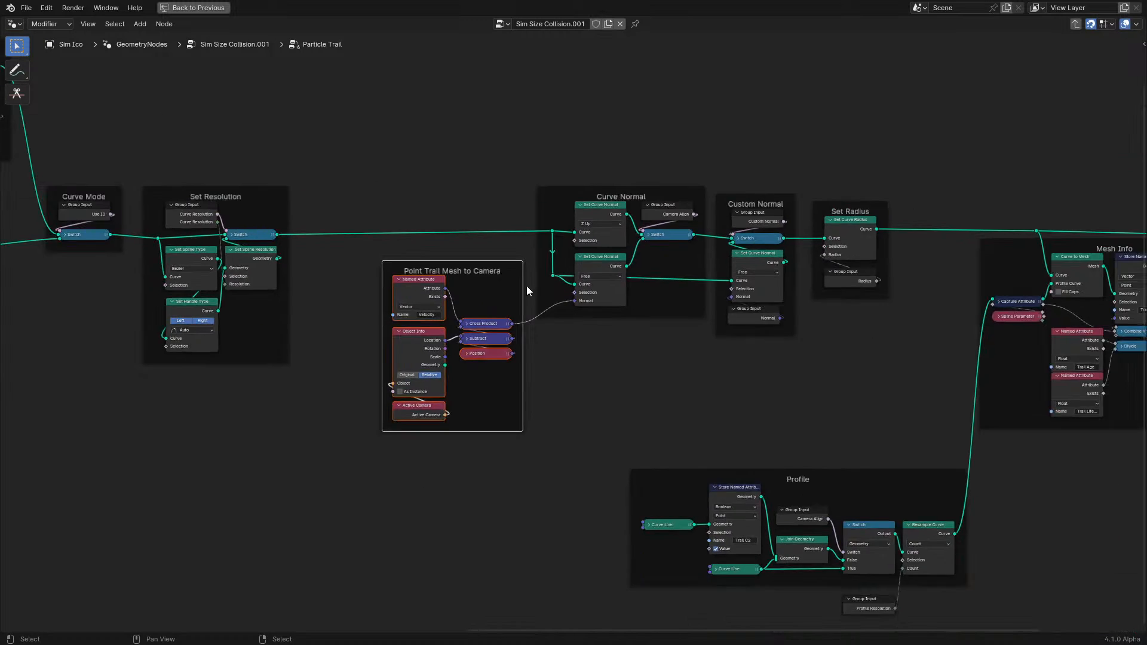
left_click(369, 270)
middle_click_drag(376, 272, 653, 313)
scroll(576, 319, "up", 3)
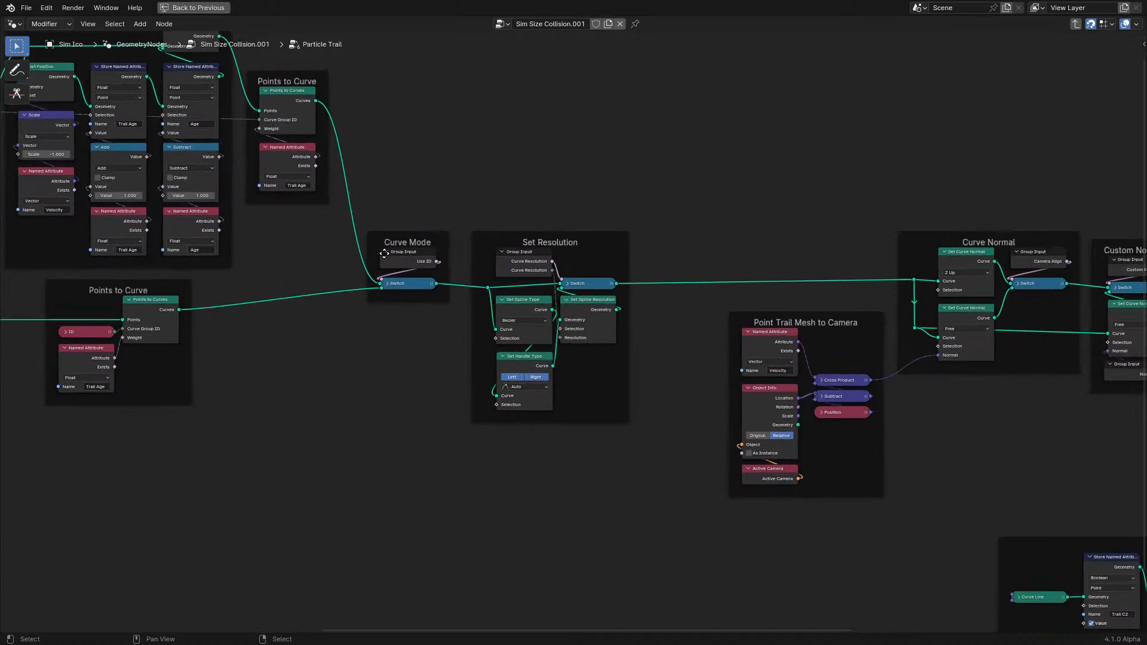
middle_click_drag(387, 249, 567, 265)
middle_click_drag(318, 310, 498, 385)
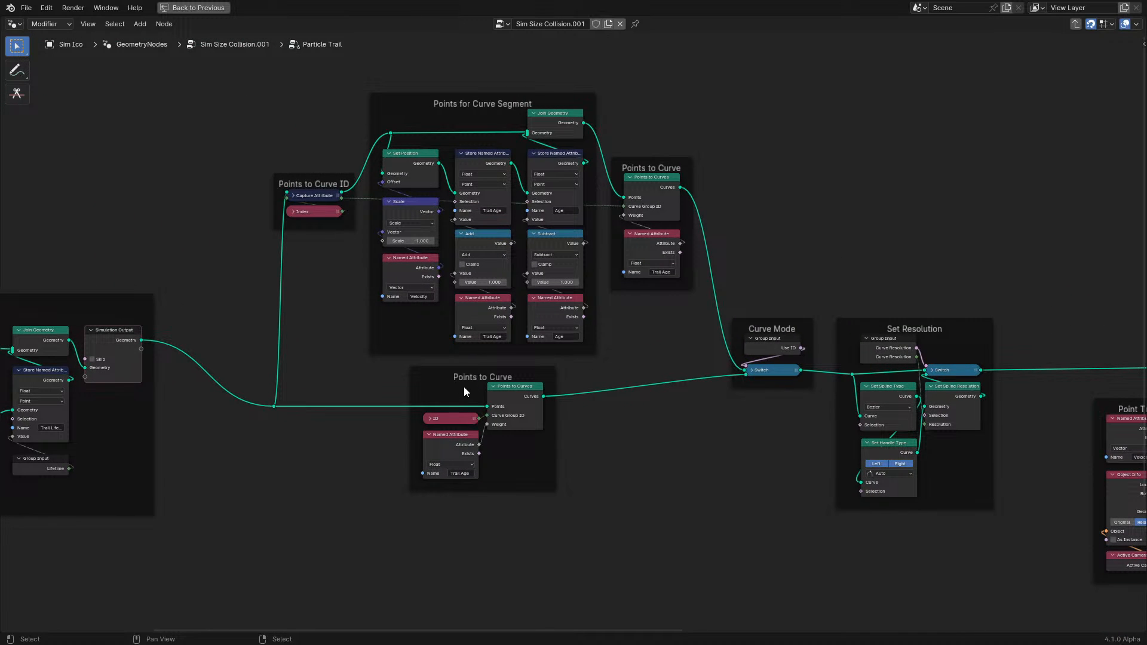
- Exit the Particle Trail group, restore the split layout and play the simulation while viewing the trails from a lower angle
key("Tab")
key("ctrl+space")
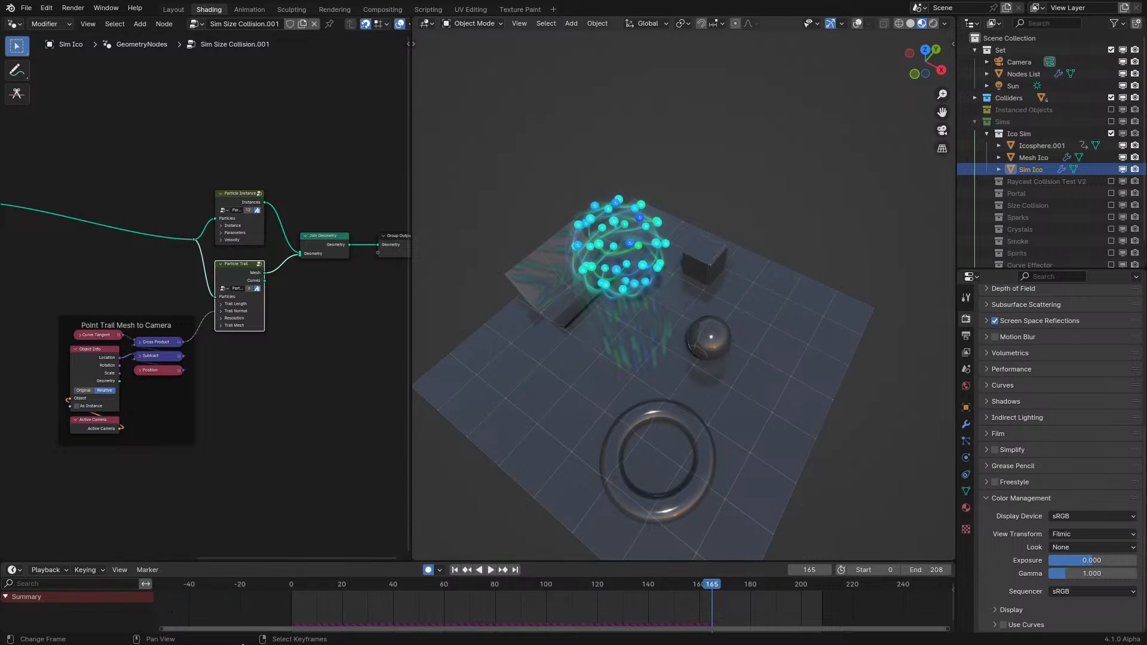
left_click(256, 592)
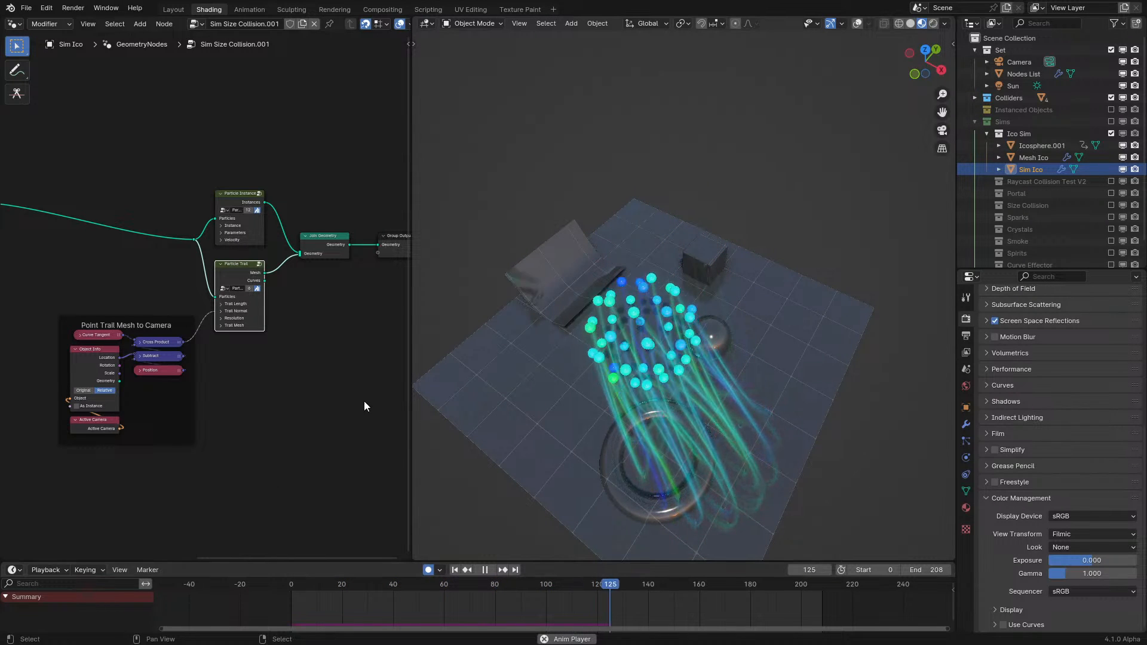
middle_click_drag(640, 338, 694, 299)
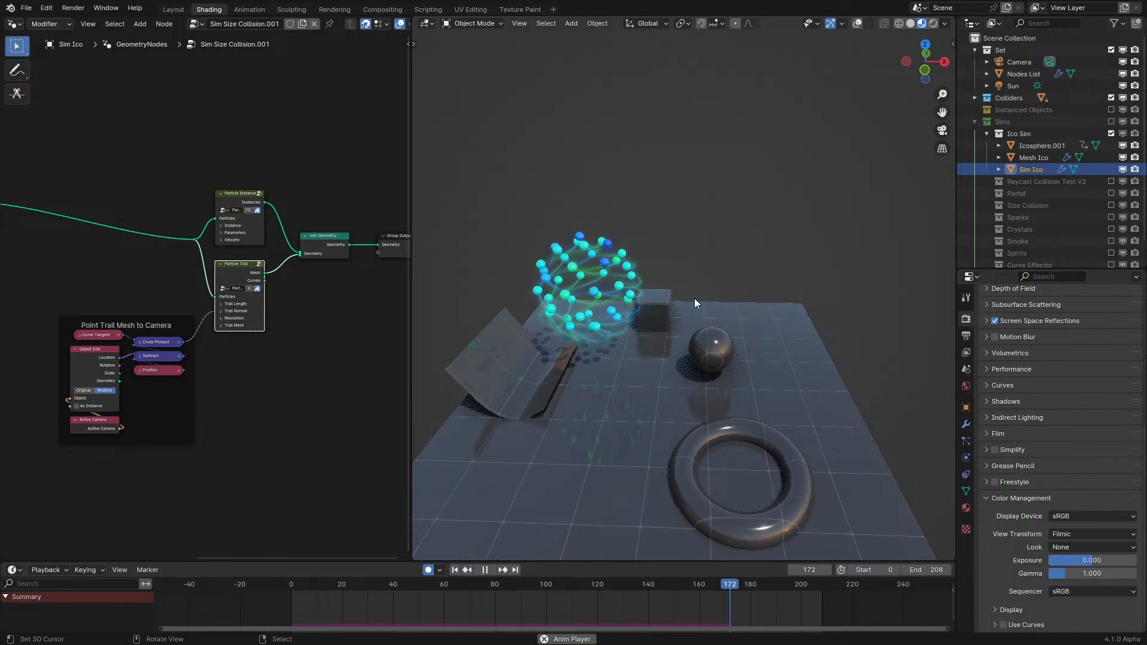
key("space")
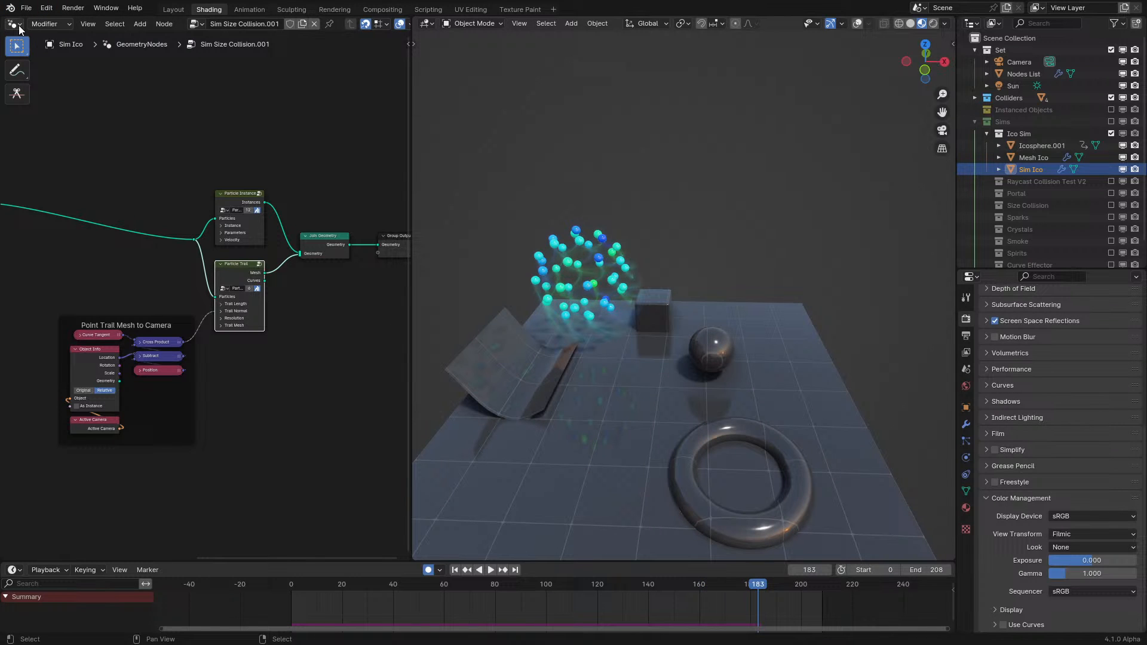
- In the Trail Ico material, set the Noise Texture roughness to 0.55 and the Map Range To Min to 0.7 and To Max to 1.2
left_click(19, 28)
left_click(50, 135)
scroll(110, 412, "up", 6)
middle_click_drag(108, 399, 204, 400)
scroll(209, 412, "up", 2)
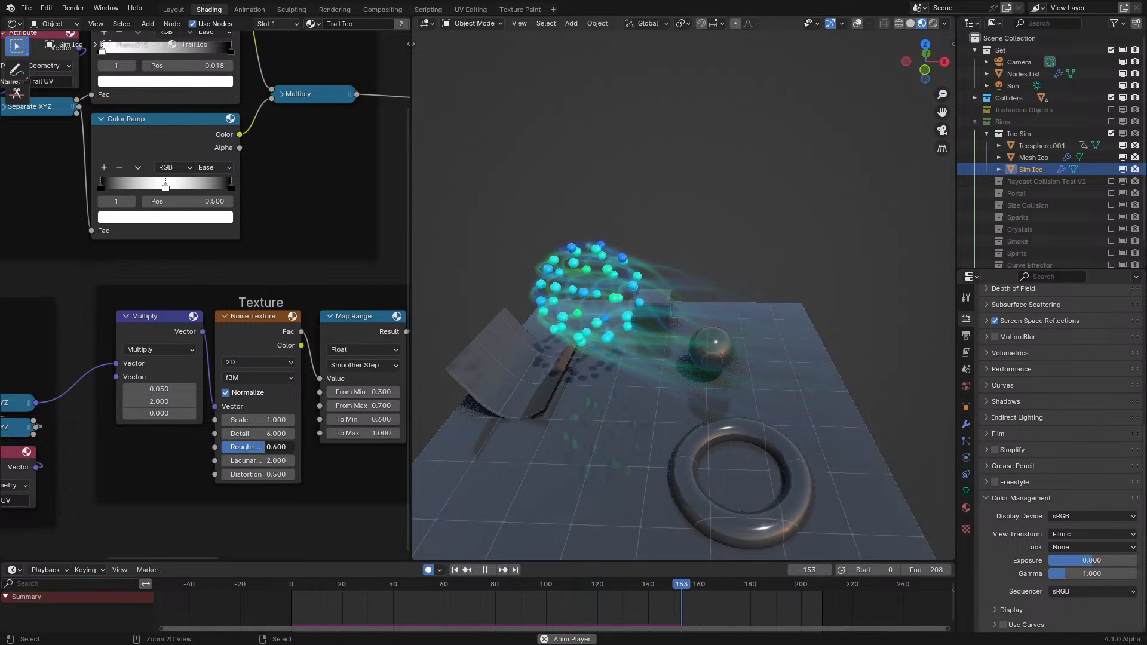
middle_click_drag(394, 379, 176, 437)
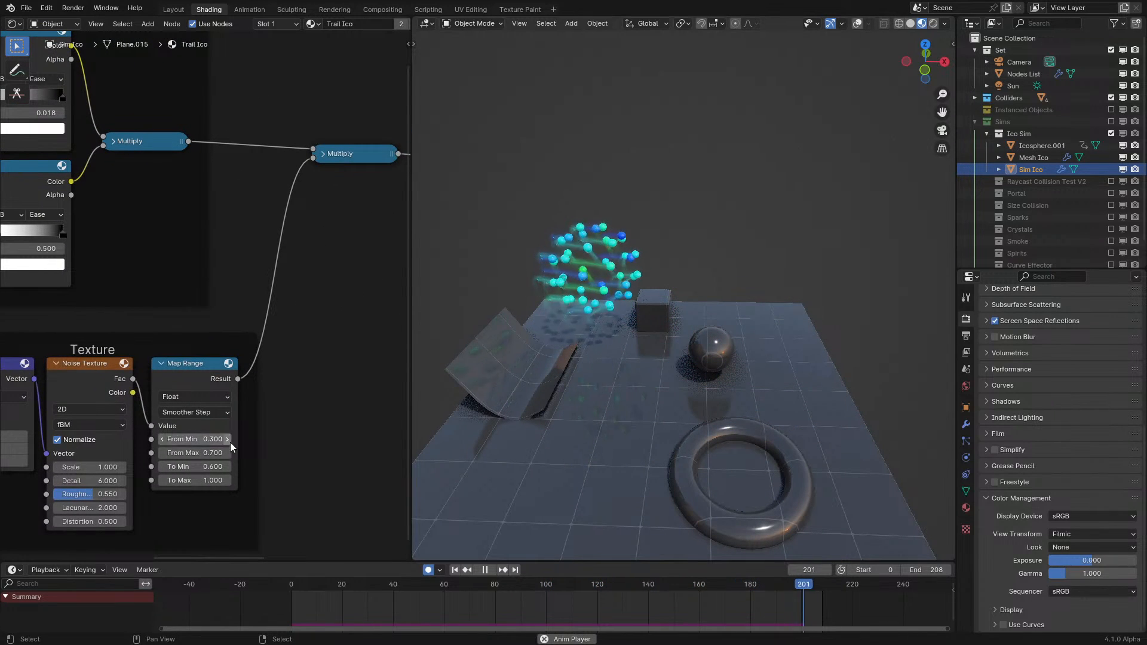
left_click_drag(227, 480, 247, 480)
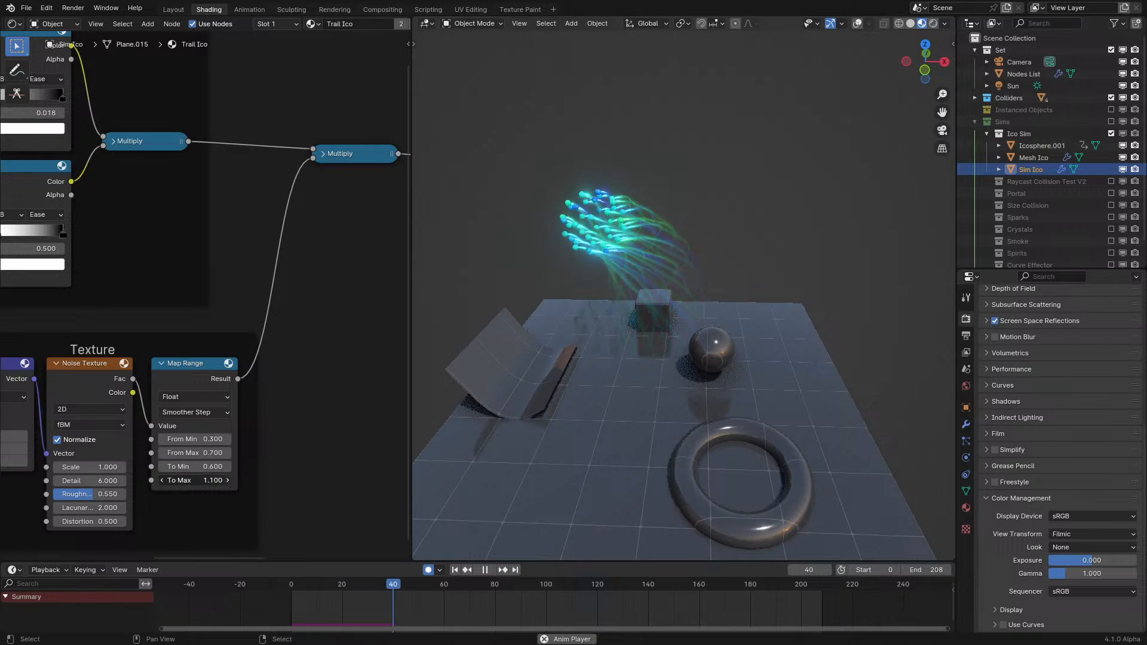
left_click(227, 466)
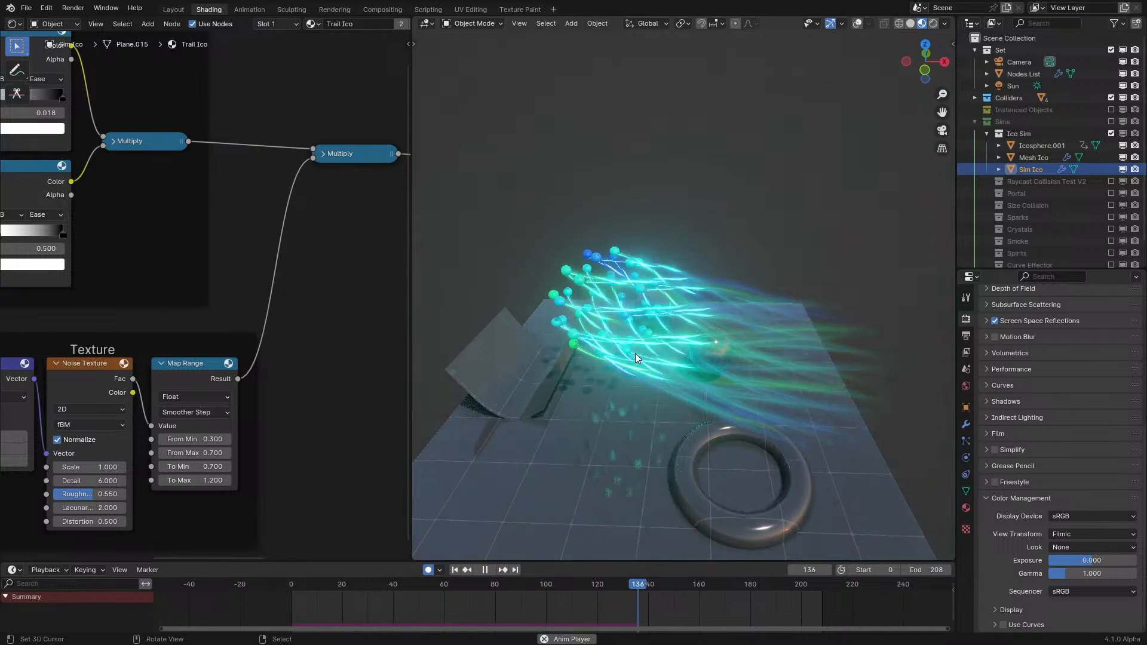
- Disconnect the Texture frame's Map Range from the final Multiply node, set its value to 1 and check the trails during playback
right_click_drag(263, 226, 334, 284, "ctrl")
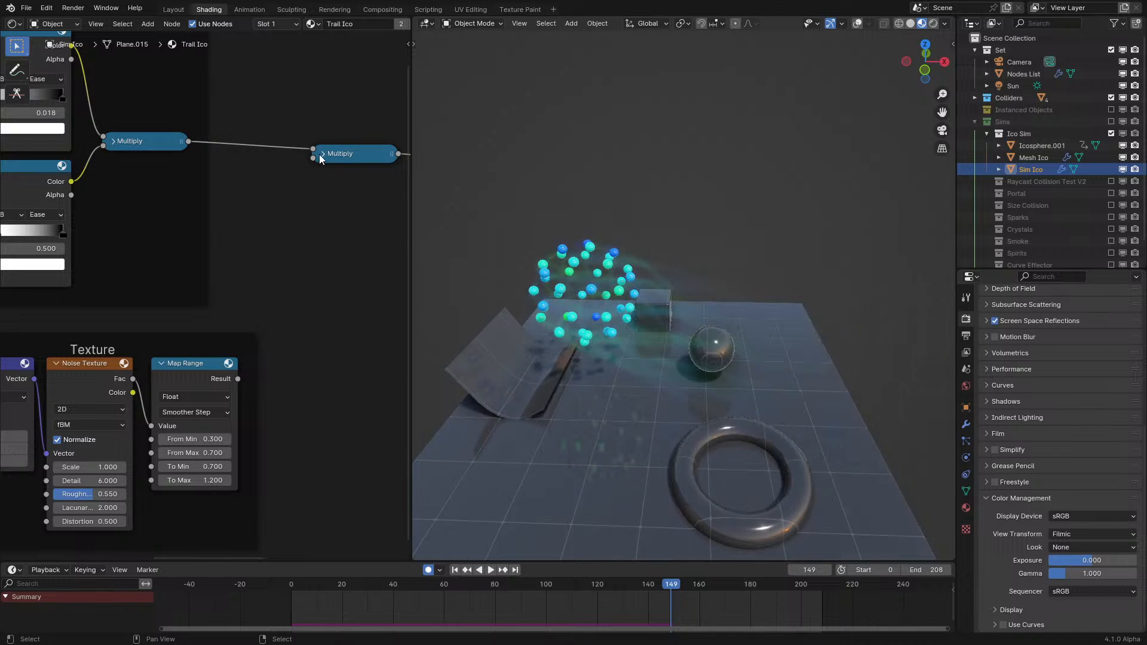
left_click(323, 154)
left_click_drag(355, 228, 373, 228, "ctrl")
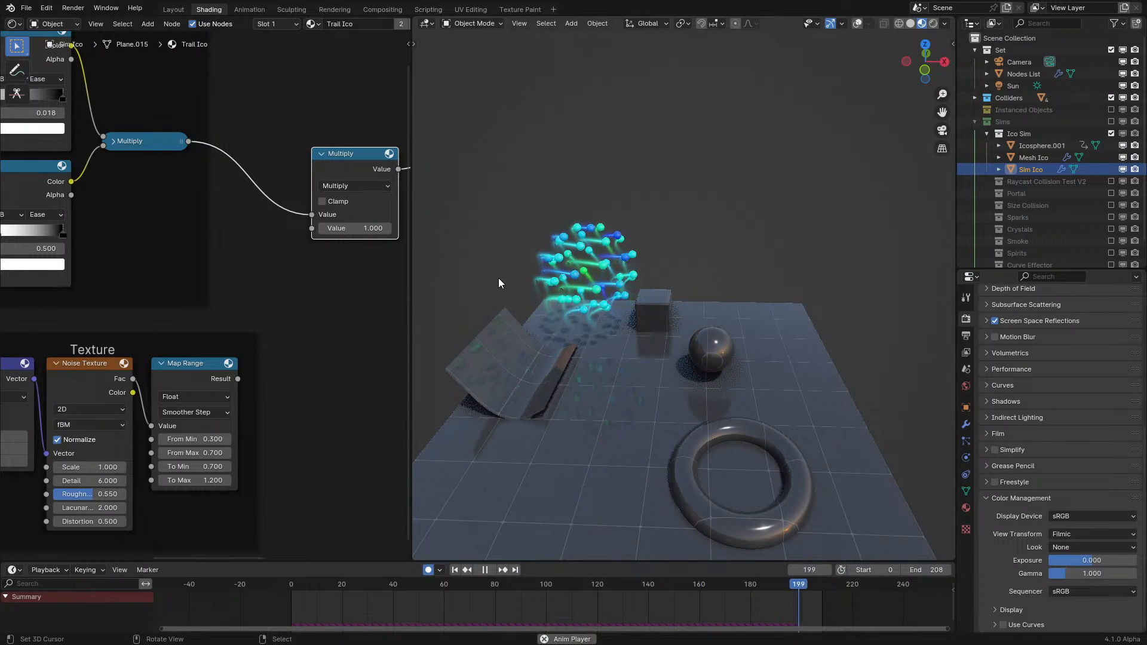
middle_click_drag(536, 280, 571, 279)
scroll(137, 298, "down", 3)
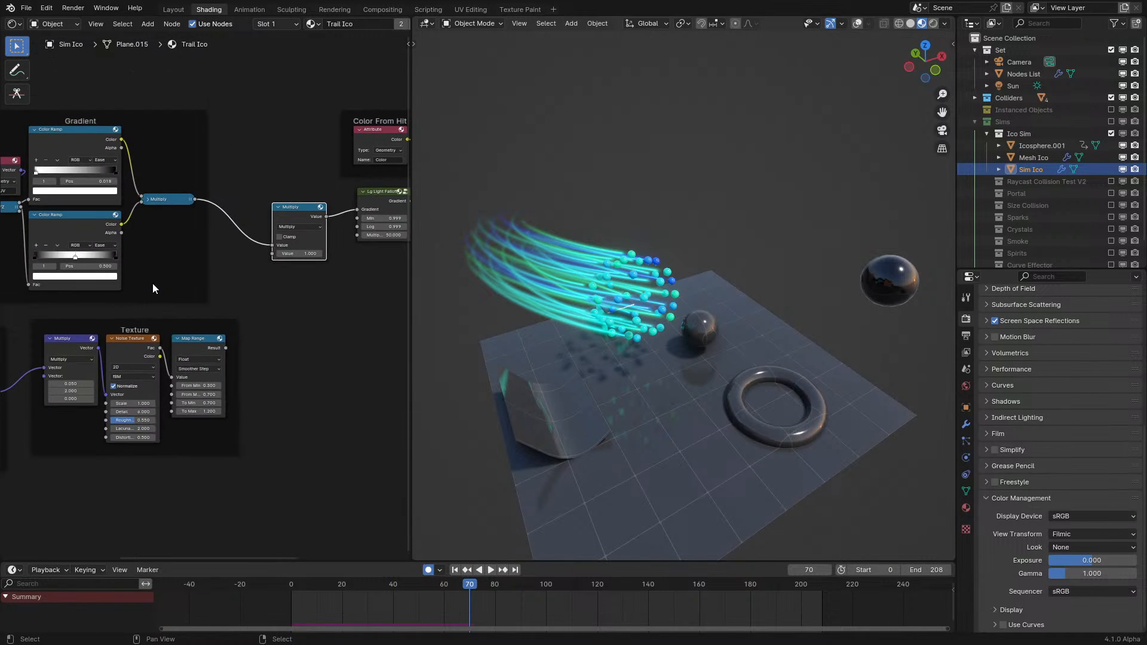
- Return to the geometry nodes and feed Random Value, with a maximum of 1, 0, 1, straight into the Color attribute
key("ctrl+space")
left_click(13, 24)
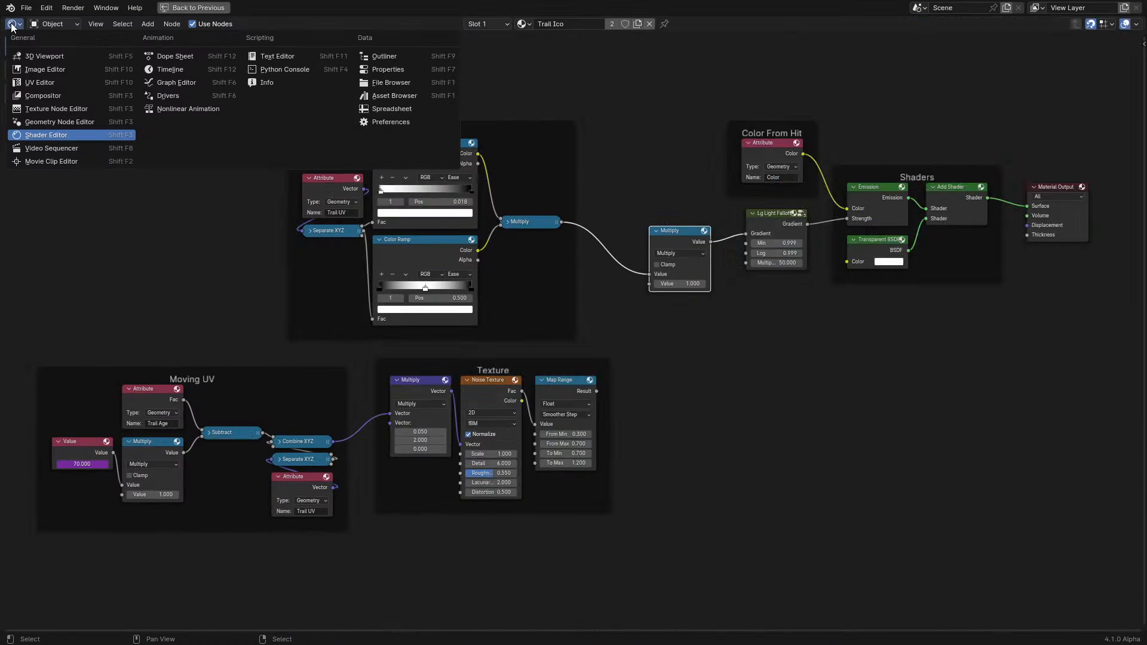
left_click(33, 122)
middle_click_drag(314, 402, 625, 392)
scroll(472, 433, "up", 5)
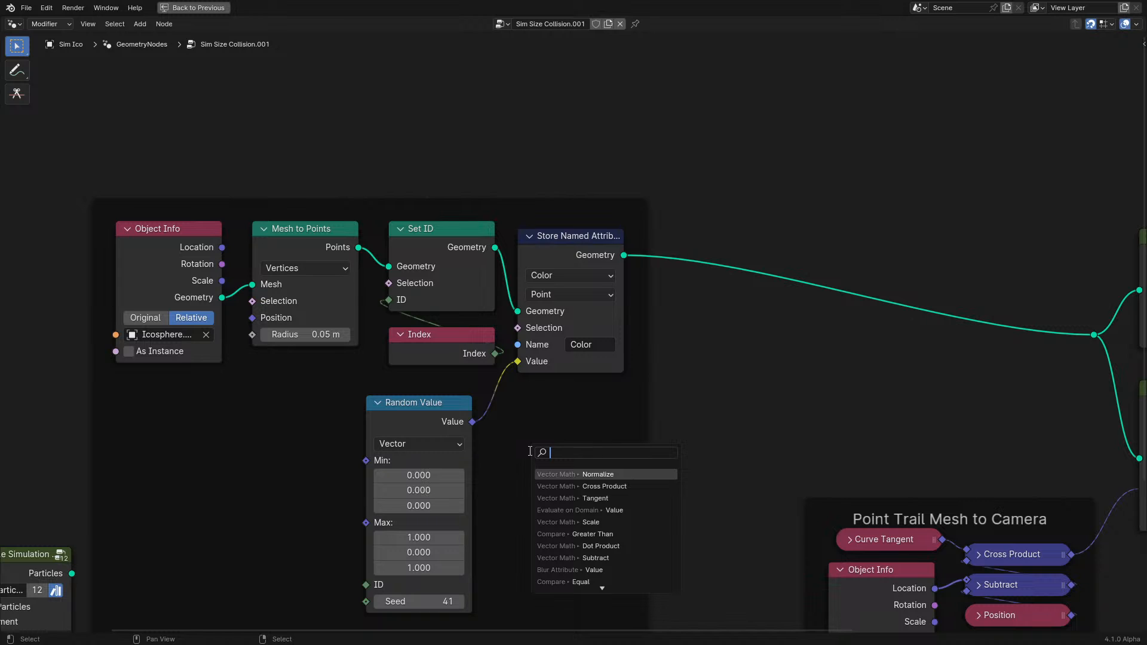
key("Escape")
key("ctrl+space")
key("space")
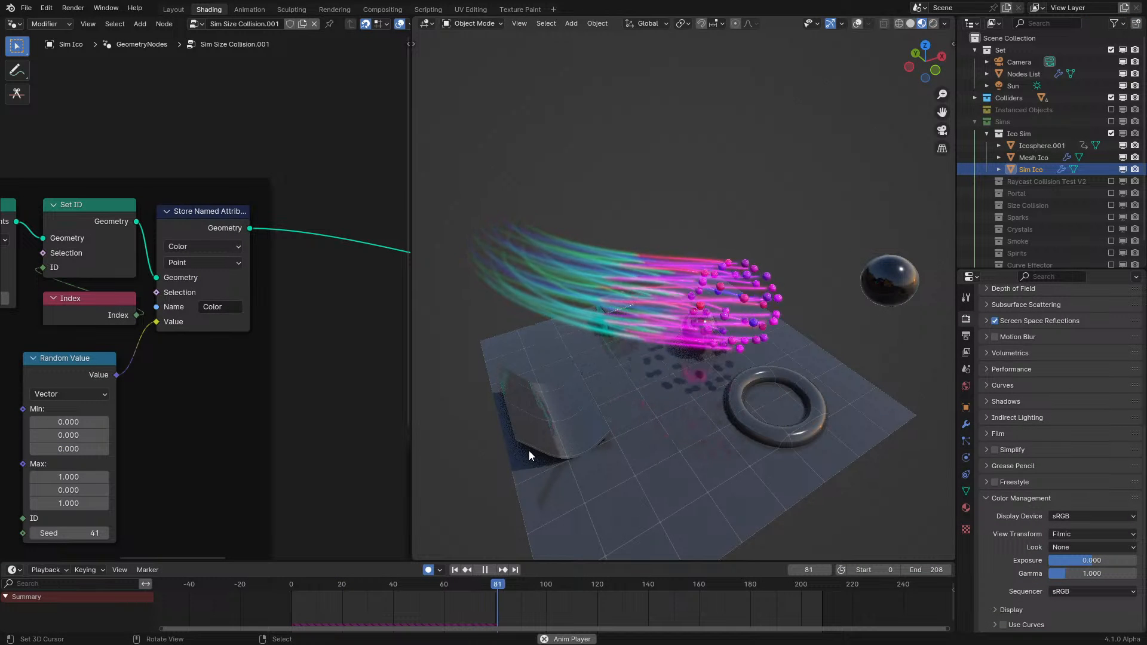
- Add a Scene Time node and connect its Seconds output to the Random Value seed
middle_click_drag(134, 418, 278, 374)
left_click_drag(92, 463, 94, 463)
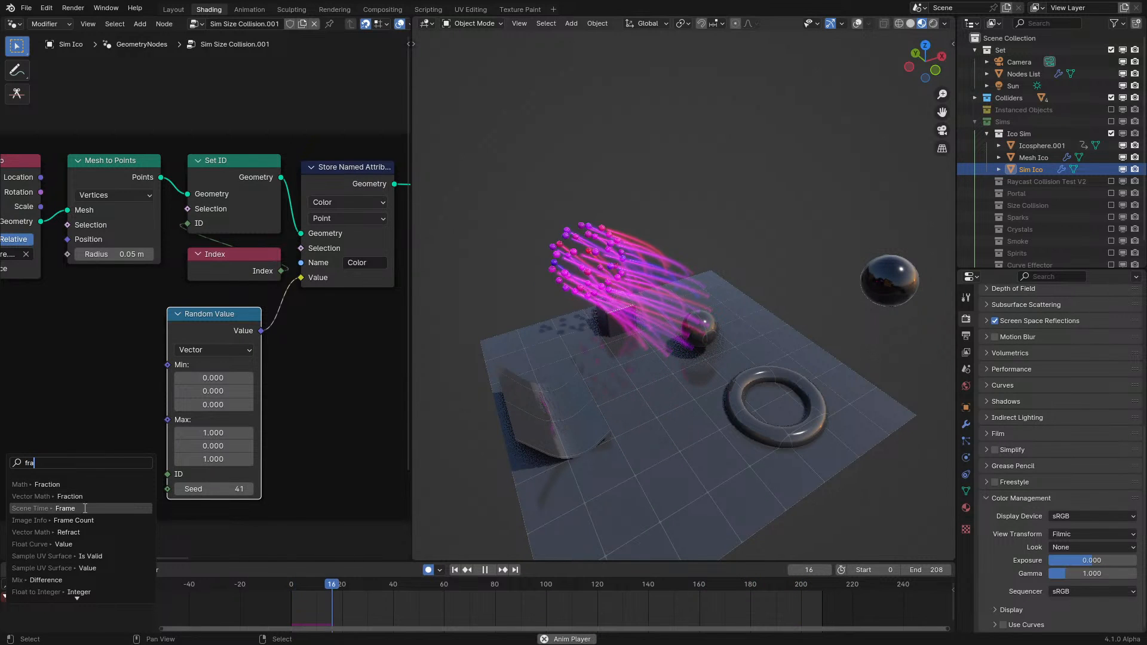
key("Escape")
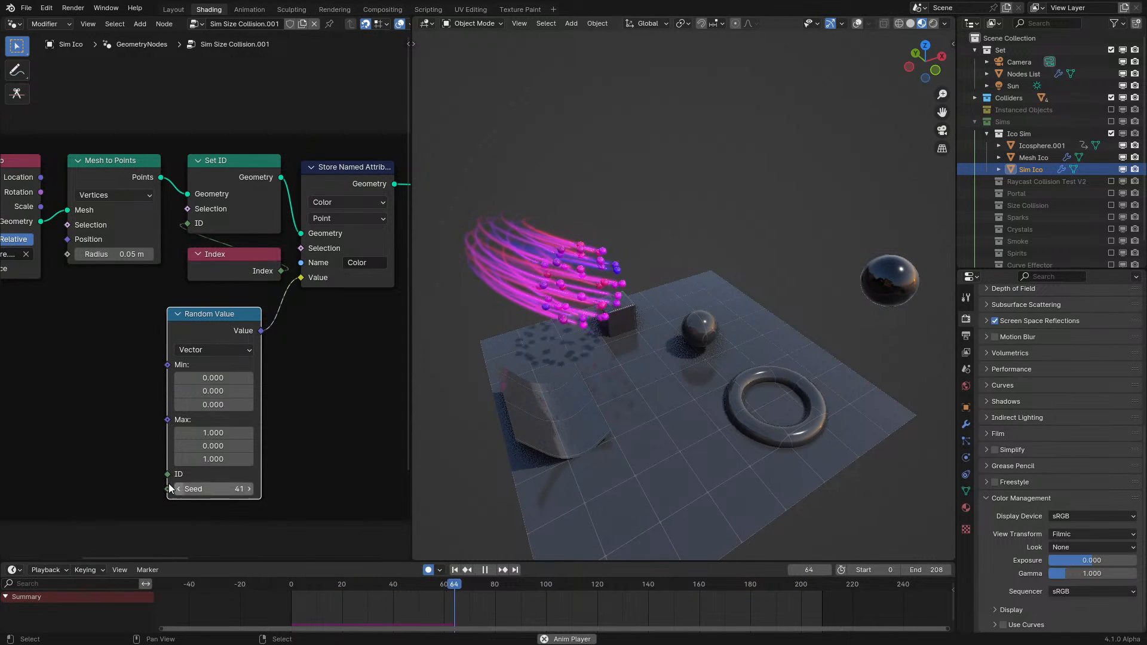
left_click_drag(166, 489, 99, 449)
type("sce")
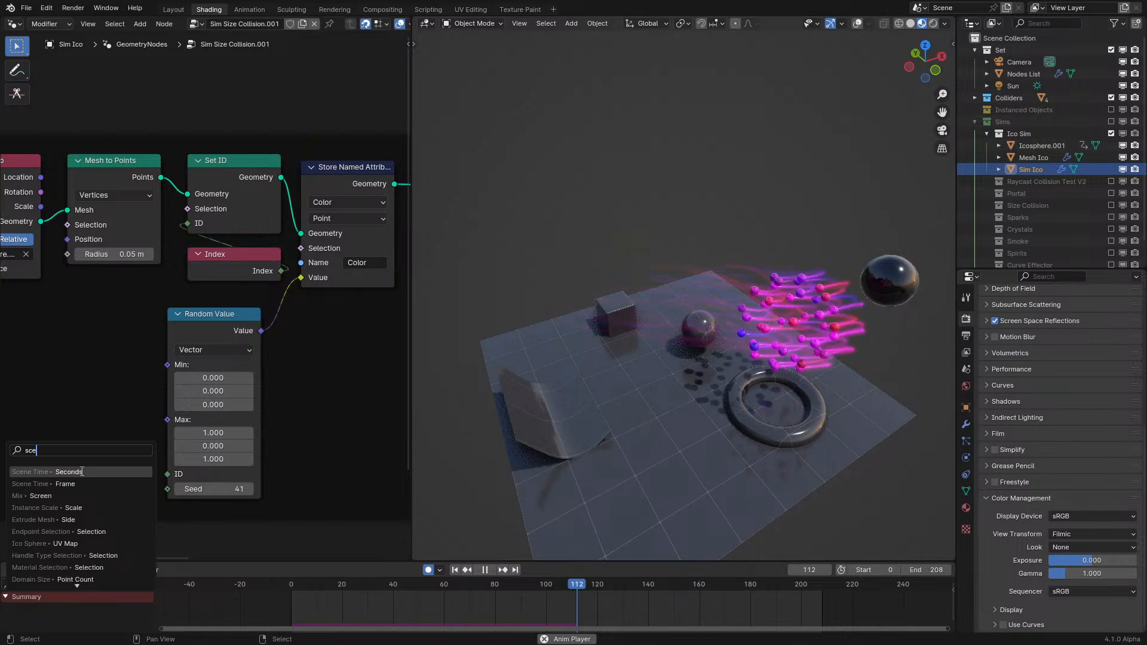
left_click(79, 469)
left_click(78, 455)
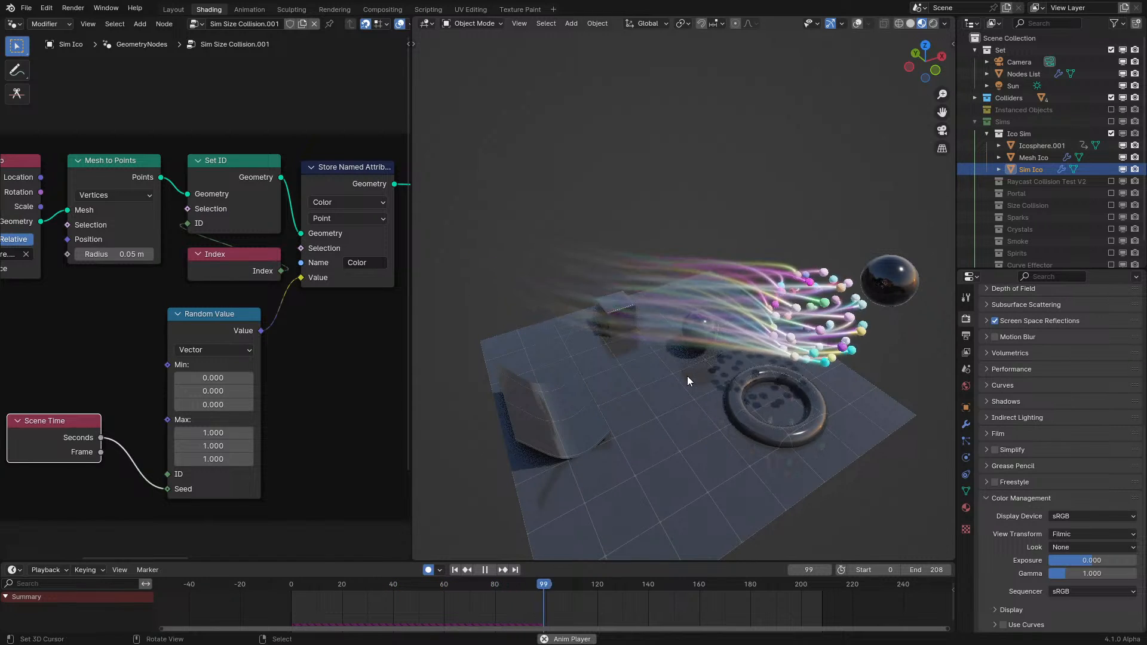
- Check the changing trail colors up close and set the Random Value's maximum Y to 0
scroll(687, 377, "up", 2)
middle_click_drag(687, 377, 663, 384)
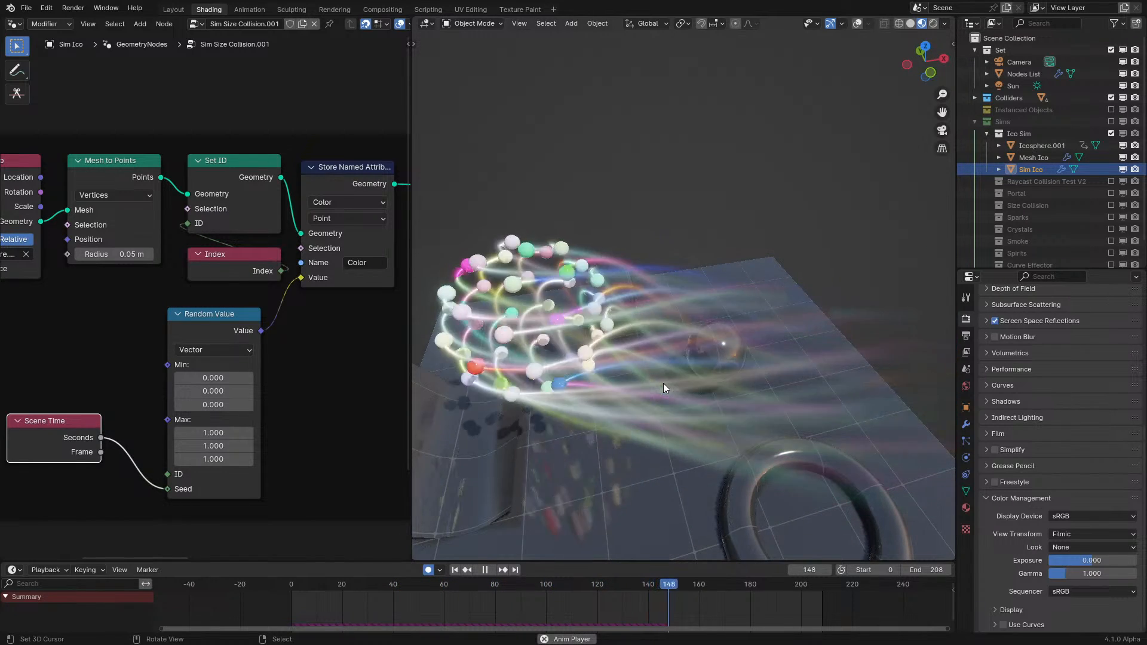
left_click(213, 446)
type("0")
key("Return")
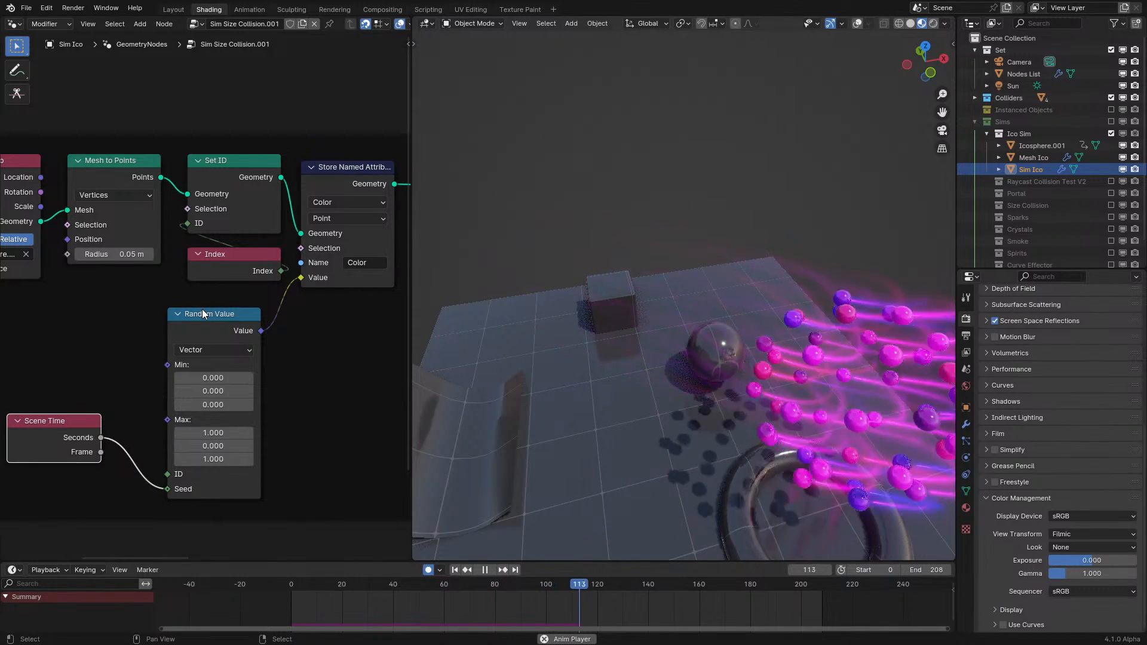
- Add a Combine Color node in HSV mode and connect its color to the Value of the Color attribute
middle_click_drag(264, 296, 219, 257)
key("Escape")
key("shift+a")
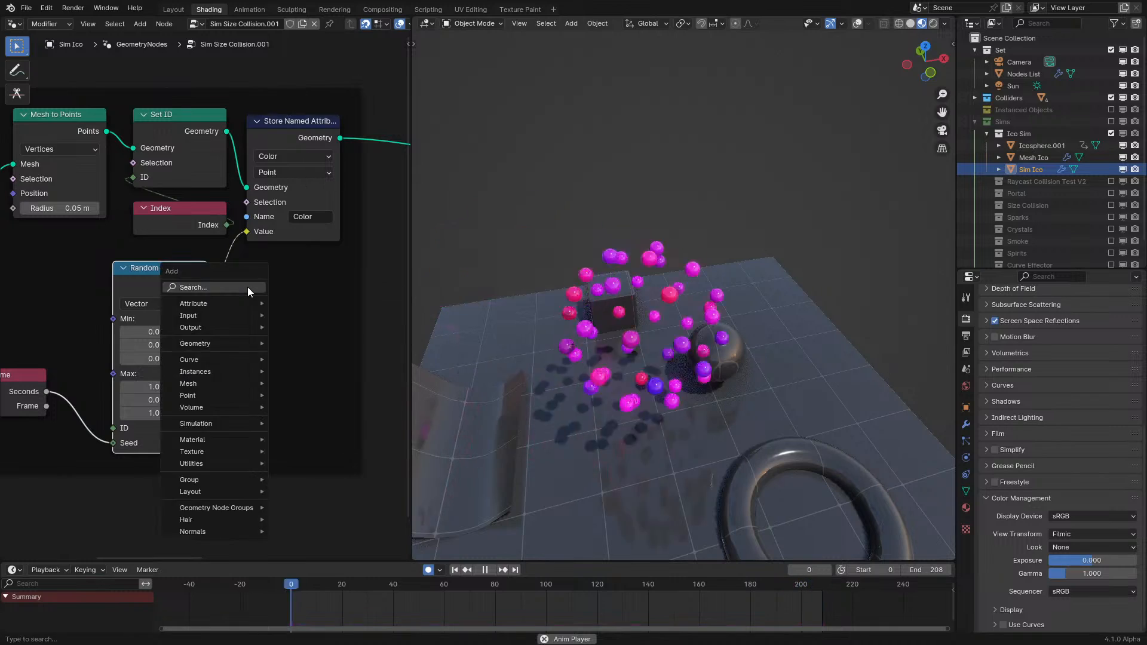
type("hue")
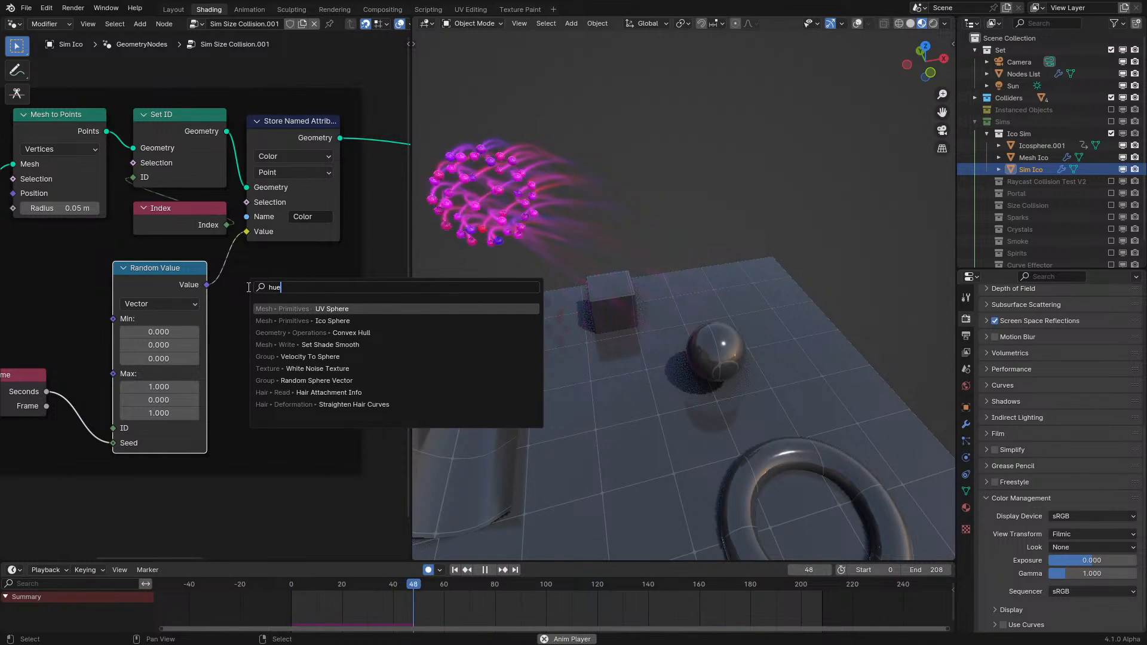
type("combine c")
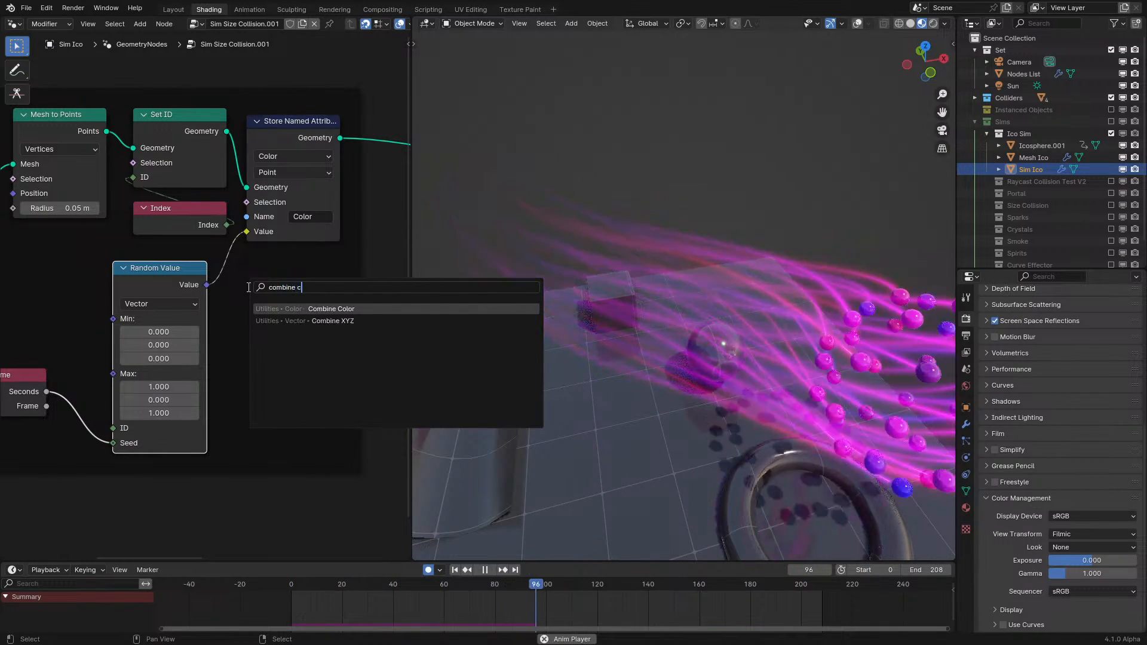
key("Return")
left_click(247, 287)
left_click(291, 330)
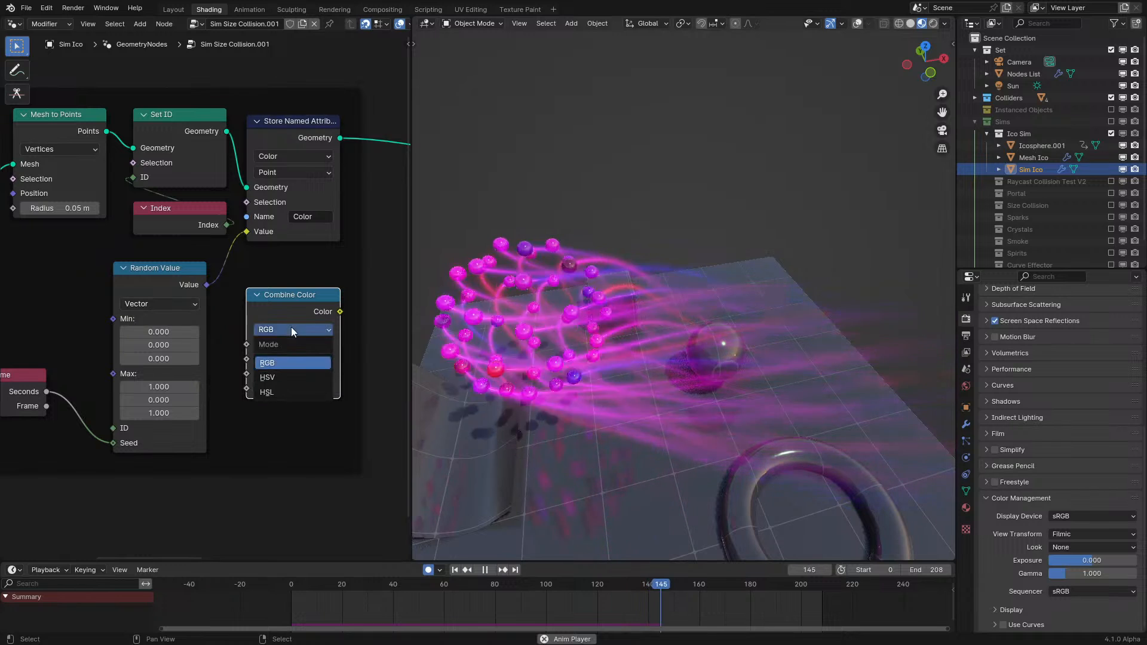
left_click(286, 359)
left_click_drag(339, 312, 329, 313)
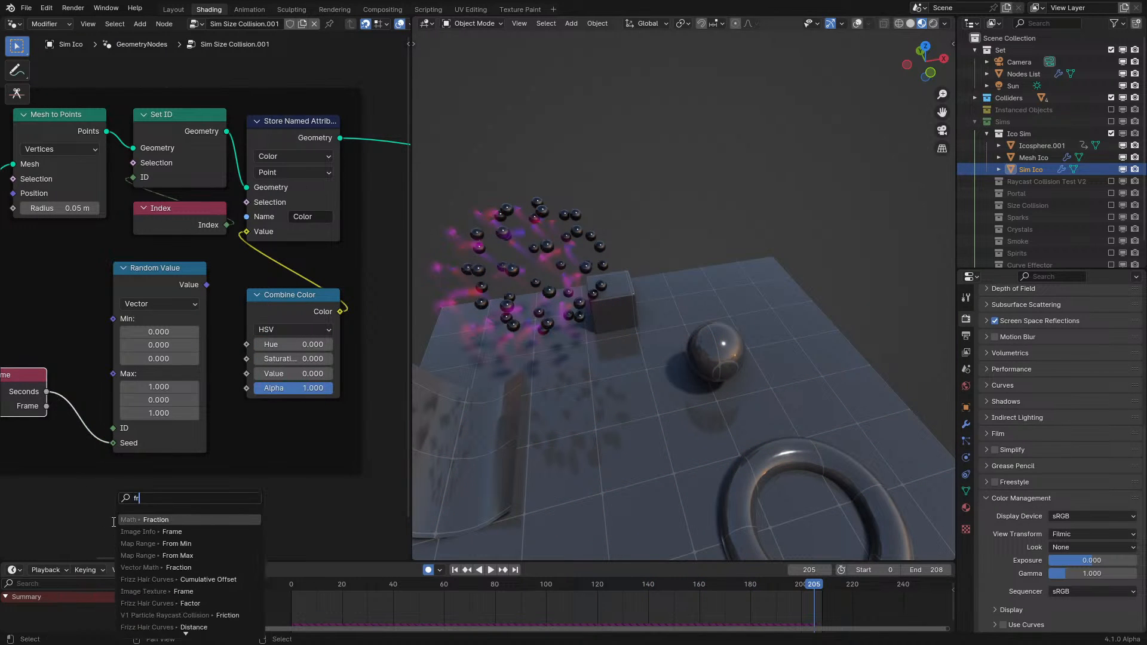
- Feed the Scene Time seconds through a new Divide node set to 4 followed by a Fraction node
left_click(129, 520)
middle_click_drag(134, 509, 232, 417)
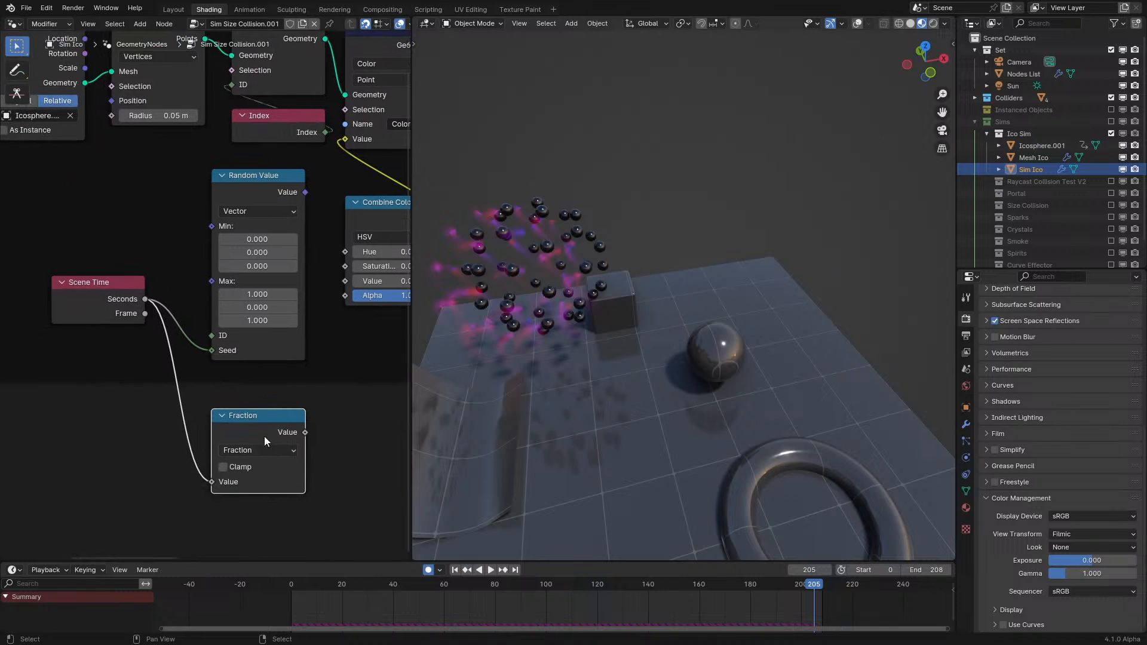
left_click(220, 451)
key("d")
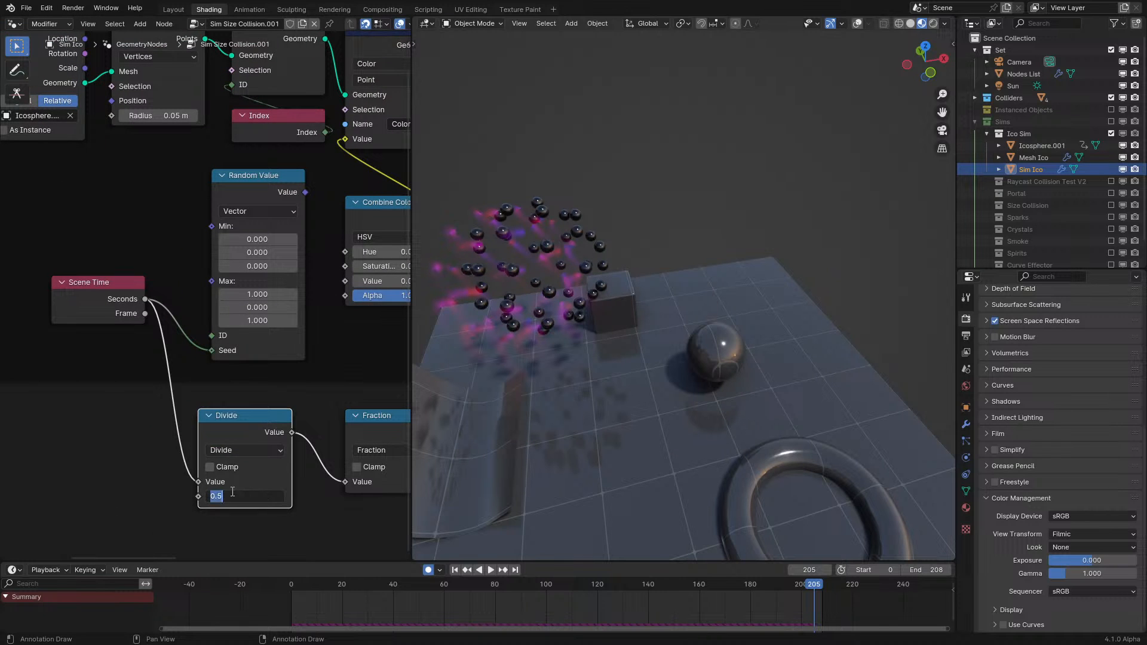
middle_click_drag(286, 398, 196, 427)
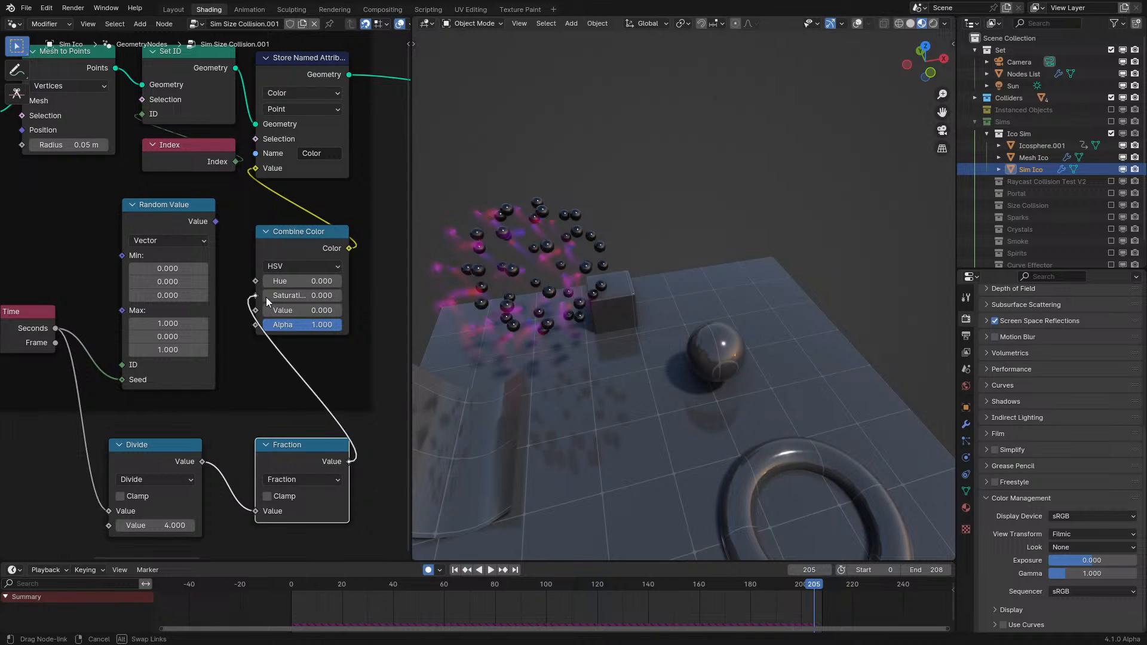
- Connect Fraction to the Hue input, set Saturation and Value to 1, and play the simulation to view the hue shift
left_click_drag(291, 311, 342, 310)
key("space")
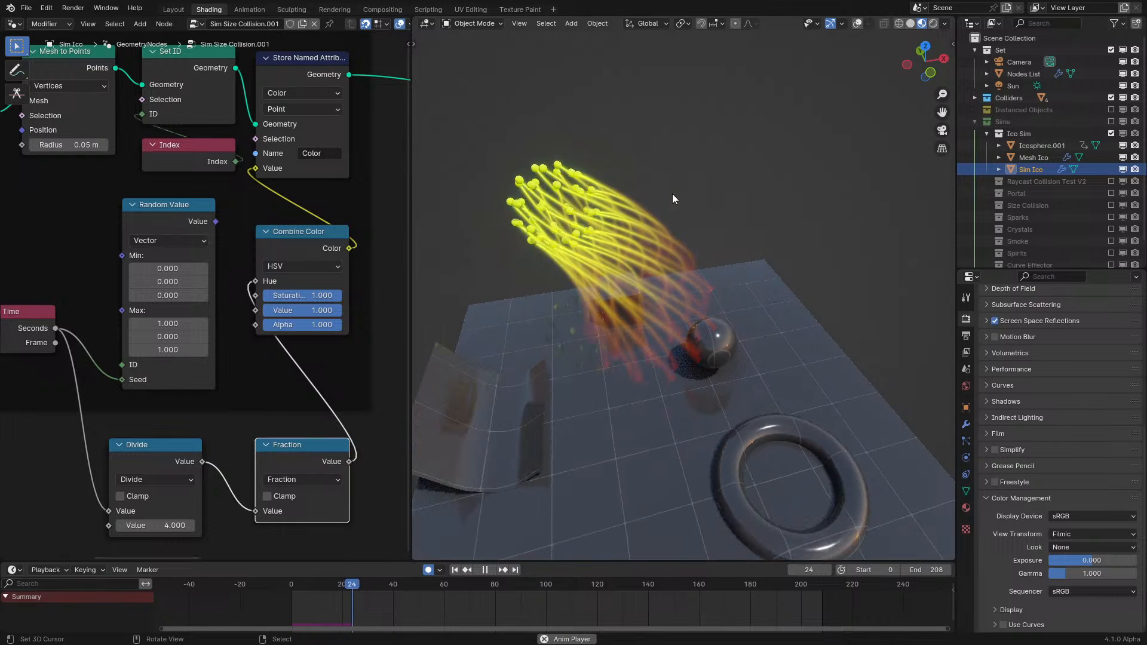
left_click(671, 193)
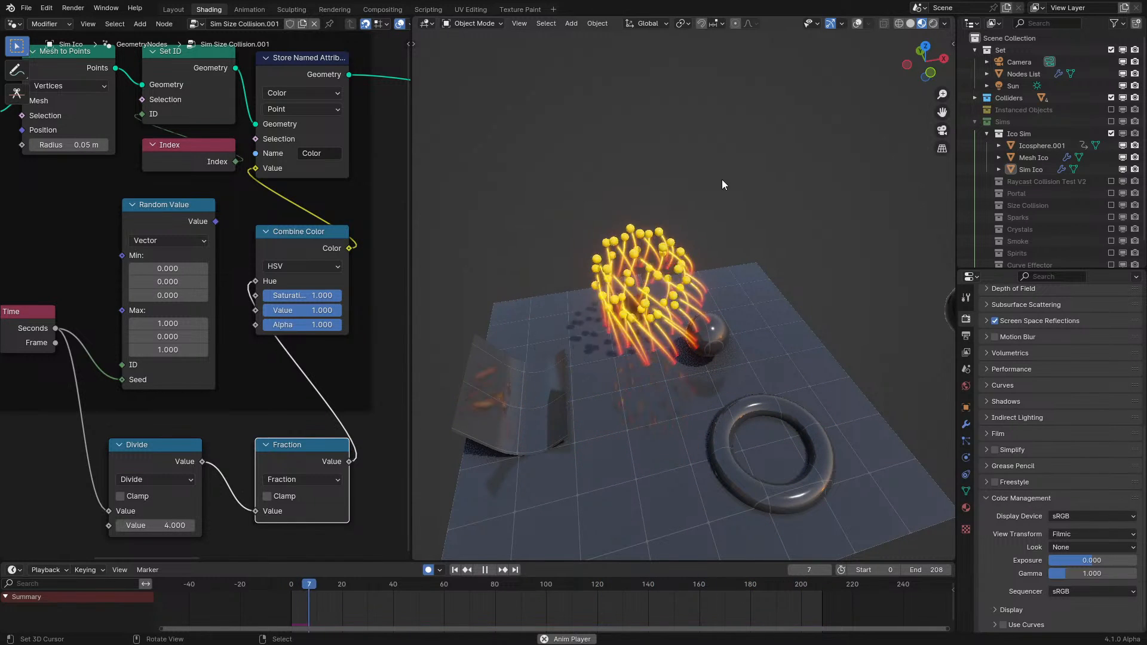
right_click(564, 199)
key("space")
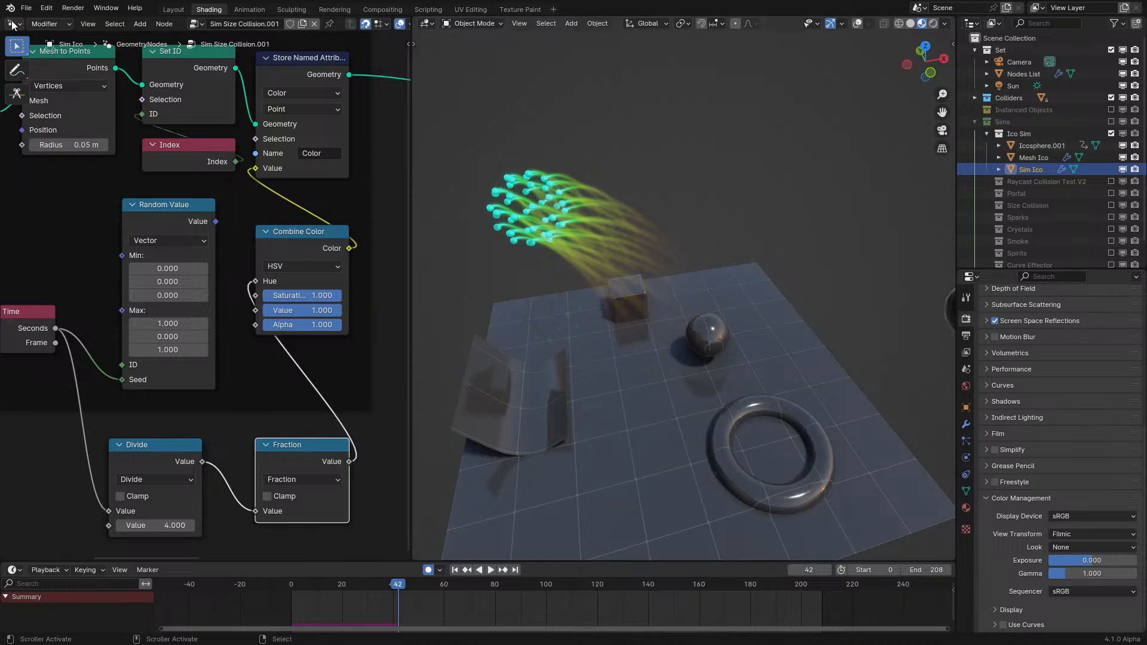
- Delete the unused Random Value node, collapse Fraction, and arrange Fraction, Divide and Scene Time beside Combine Color
left_click(13, 24)
key("Delete")
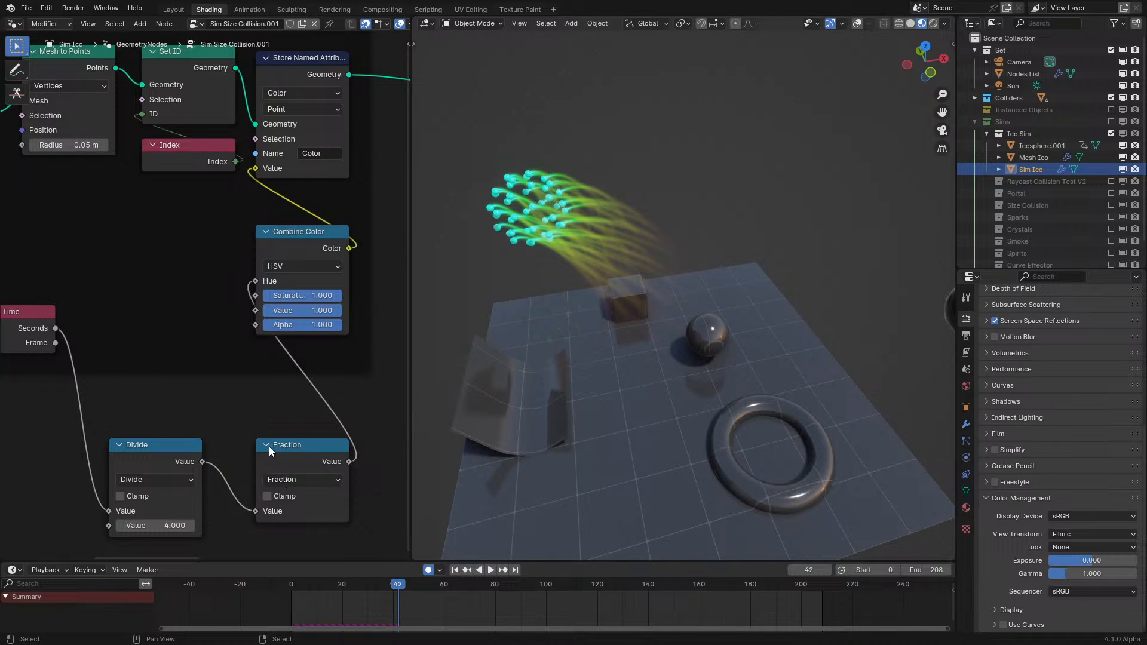
key("h")
left_click_drag(271, 452, 34, 189)
left_click_drag(135, 461, 150, 257)
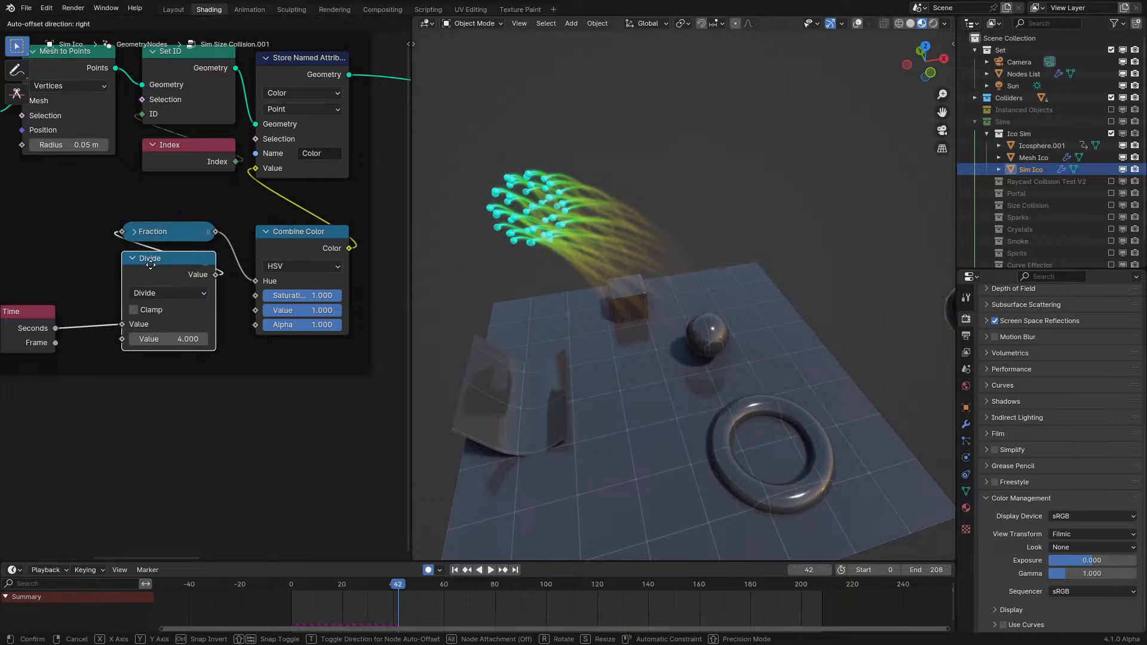
left_click_drag(44, 321, 77, 269)
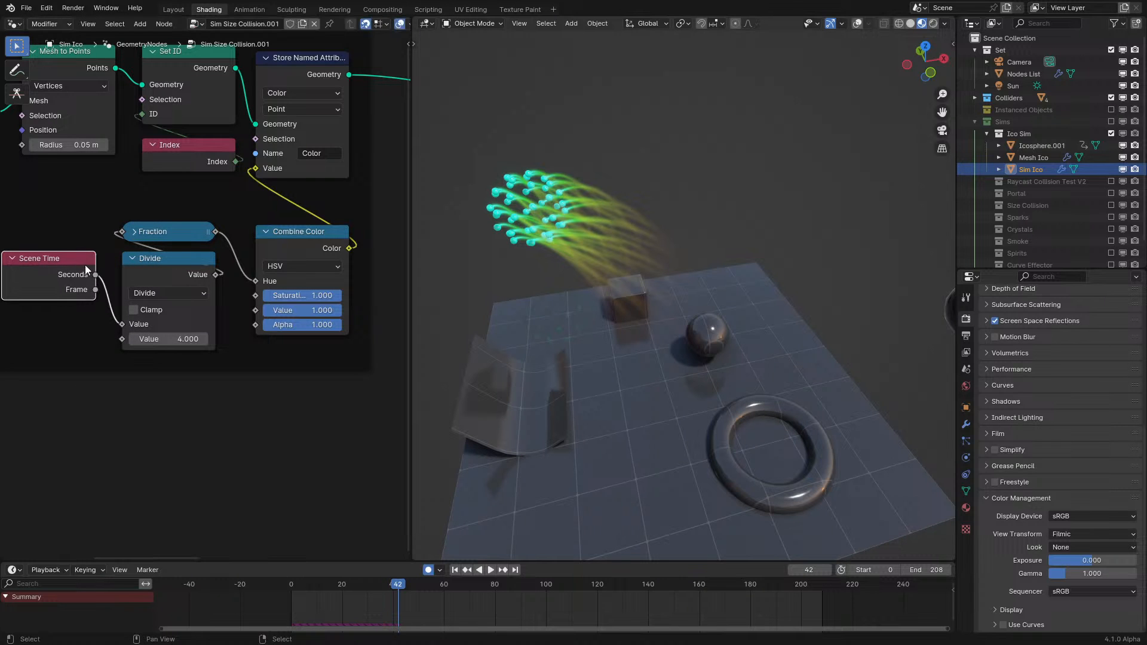
- Switch to the Animation workspace, select Icosphere.001, and set the Depth of its Y Location Noise modifier to 2
left_click(248, 9)
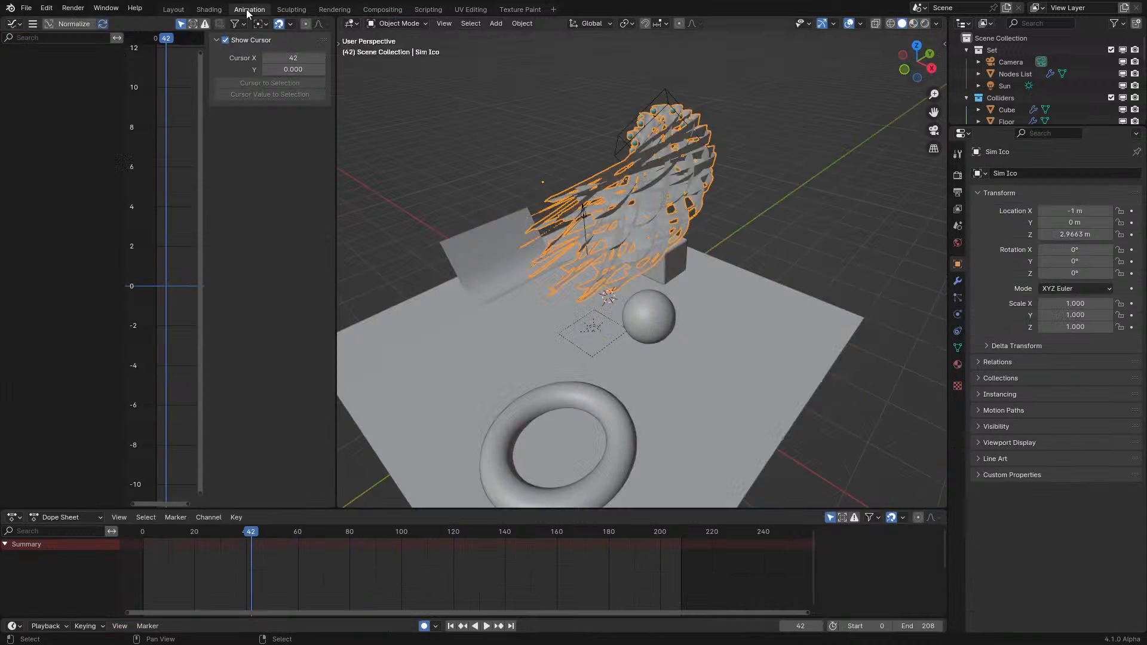
key("n")
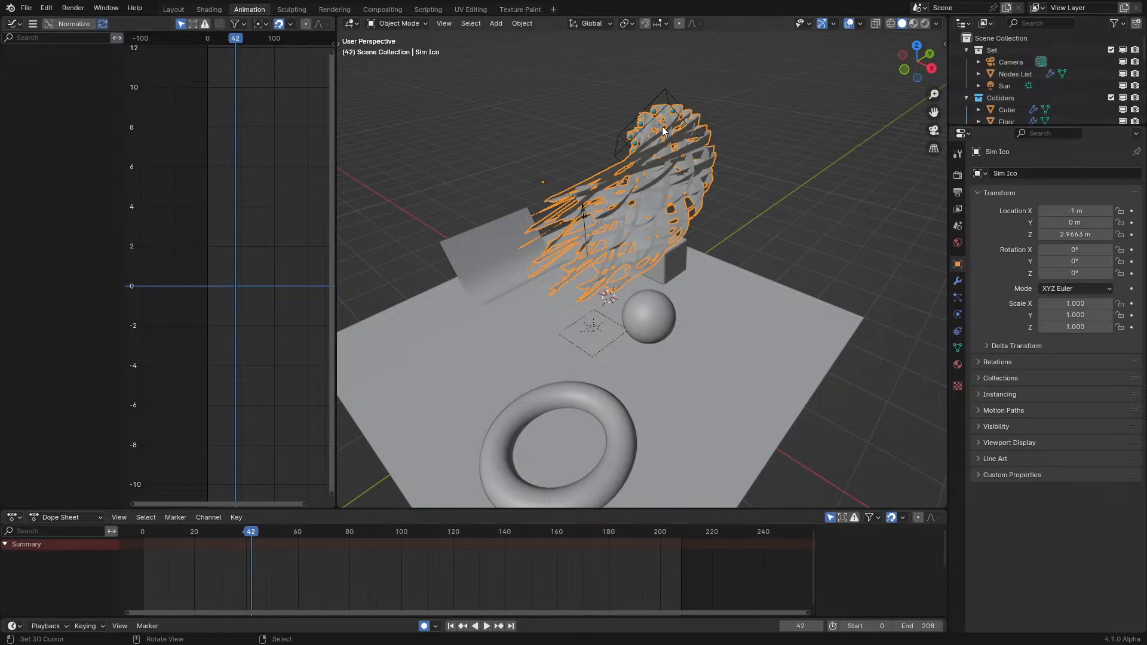
left_click(649, 97)
key("n")
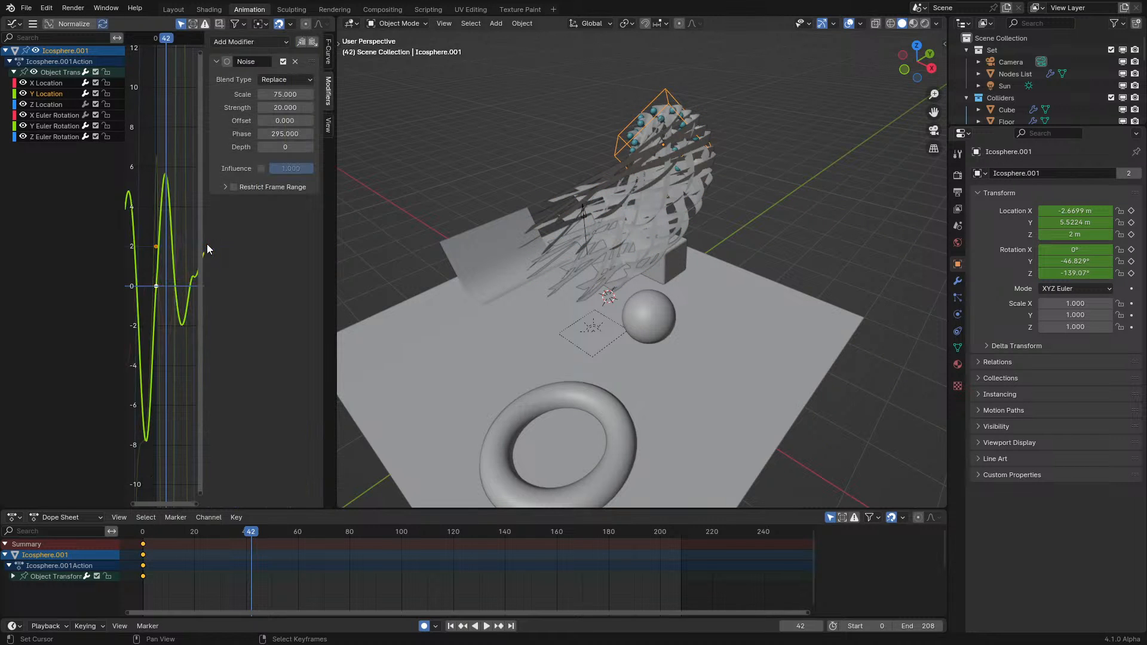
key("Return")
- Play the animation with the viewport in Rendered shading and the overlays hidden
key("space")
key("z")
mouse_move(575, 268)
middle_mouse_down()
mouse_move(615, 261)
mouse_move(692, 213)
middle_mouse_up()
key("z")
left_click(679, 156)
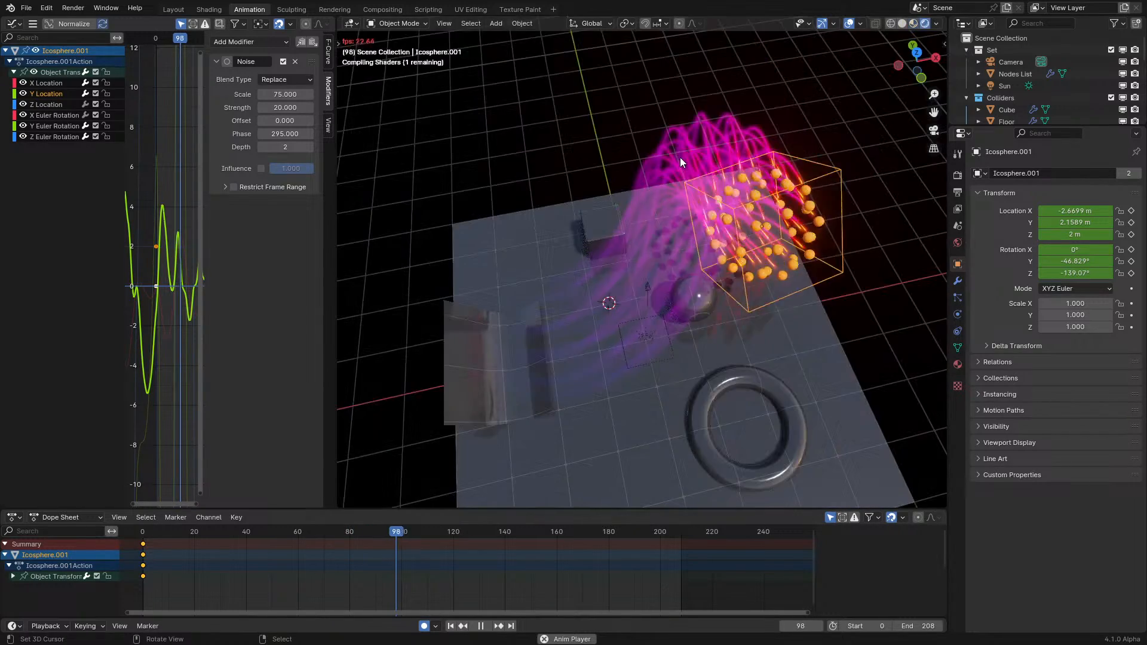
left_click(844, 27)
middle_click_drag(720, 216, 685, 183)
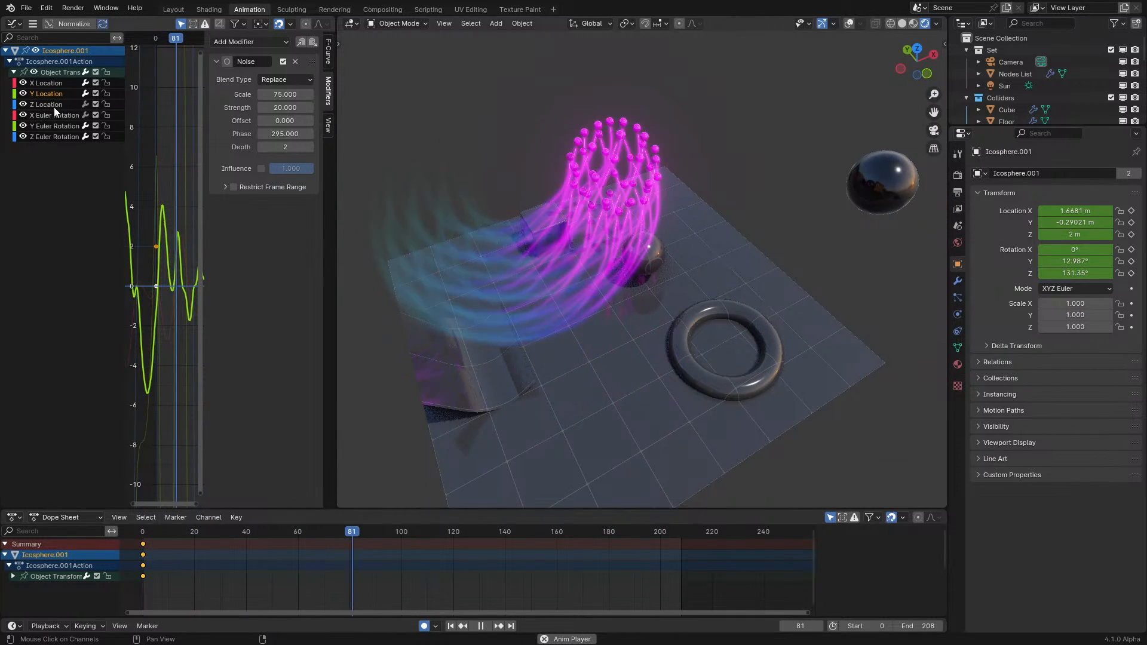
- Set the Noise modifier's Strength to 30 on both the Y Location and X Location curves
left_click(272, 107)
type("30")
key("Return")
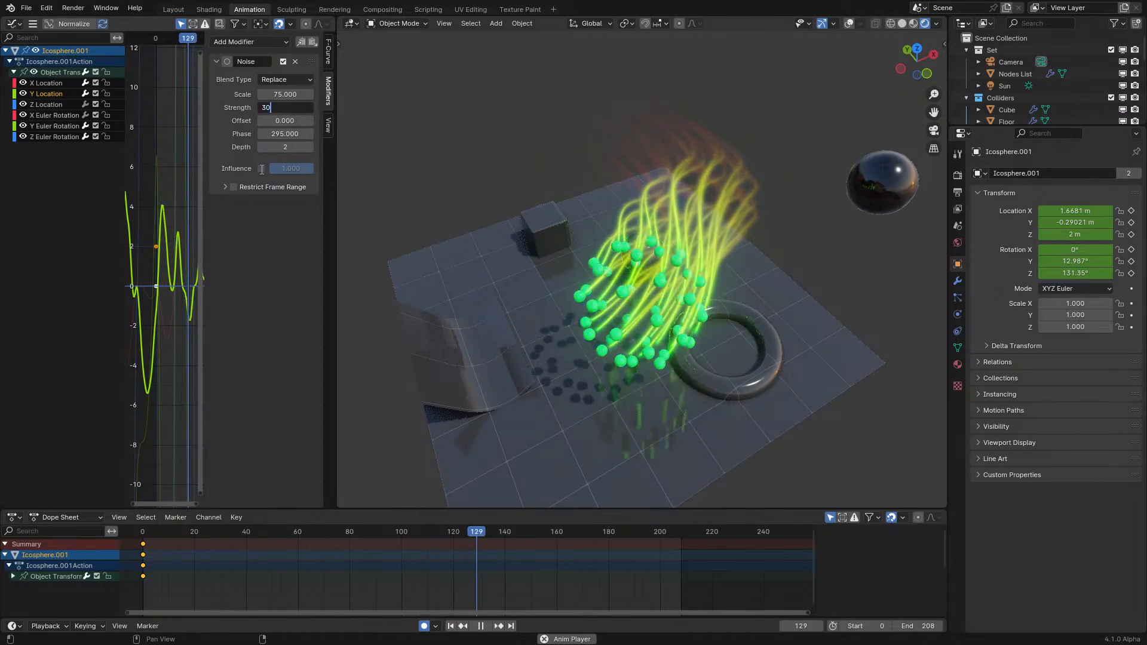
left_click(57, 85)
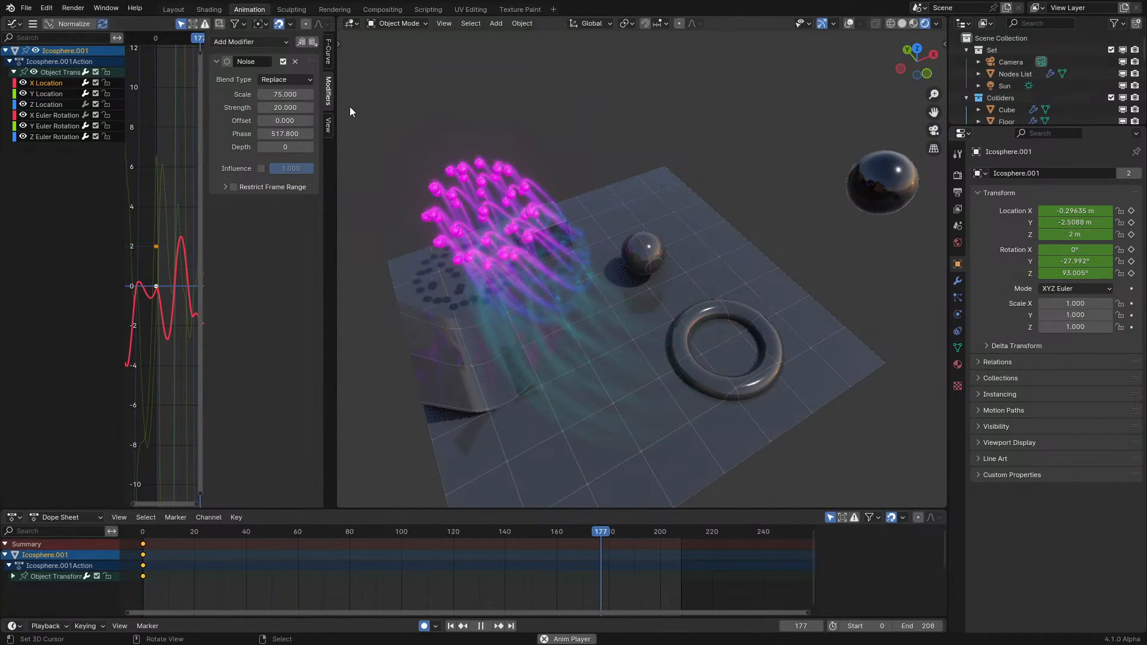
left_click(289, 120)
key("Escape")
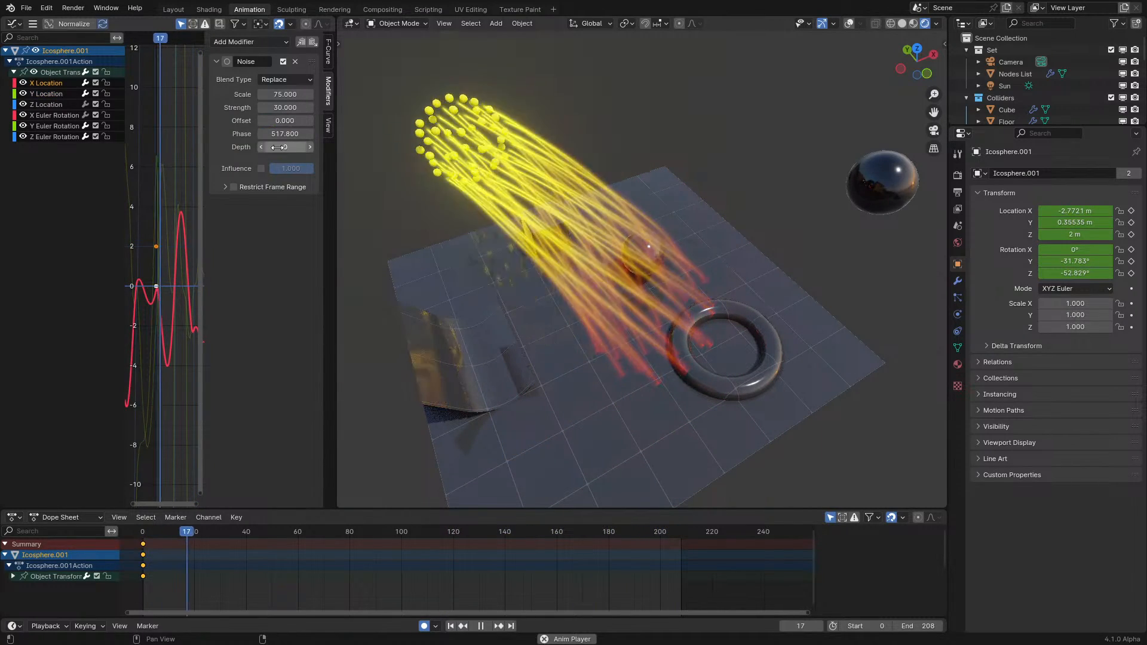
- Set the Noise modifier's Depth to 2 on X Location, to 3 on Y Location, and finally to 3 on X Location
left_click(280, 147)
type("2")
key("Return")
left_click(46, 94)
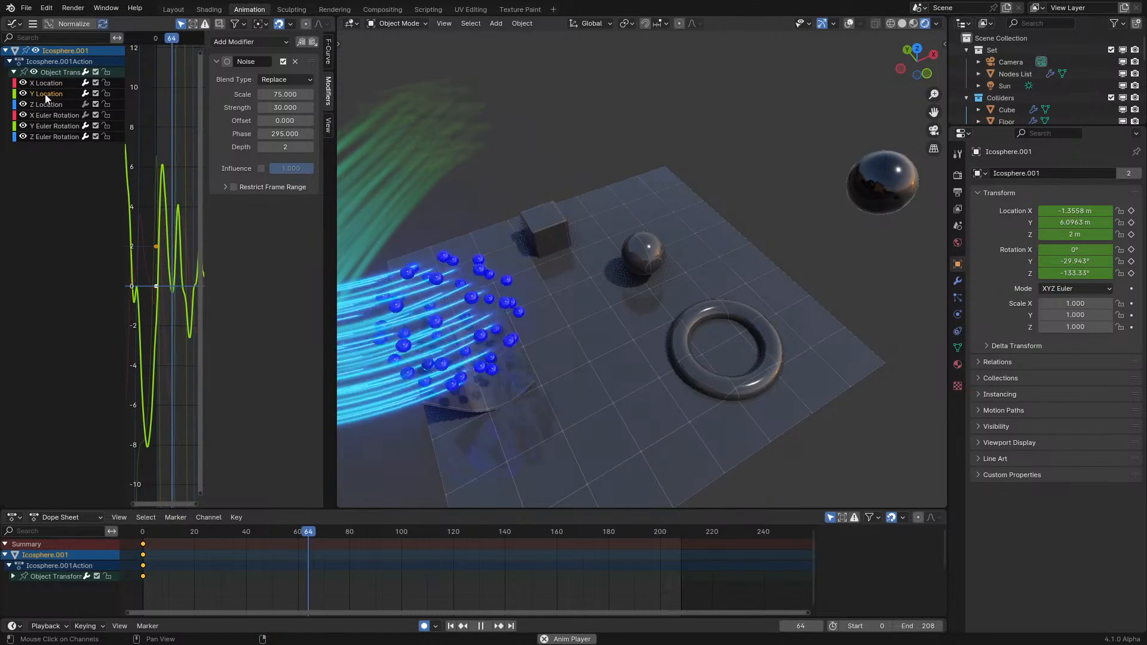
left_click(282, 147)
type("3")
key("Return")
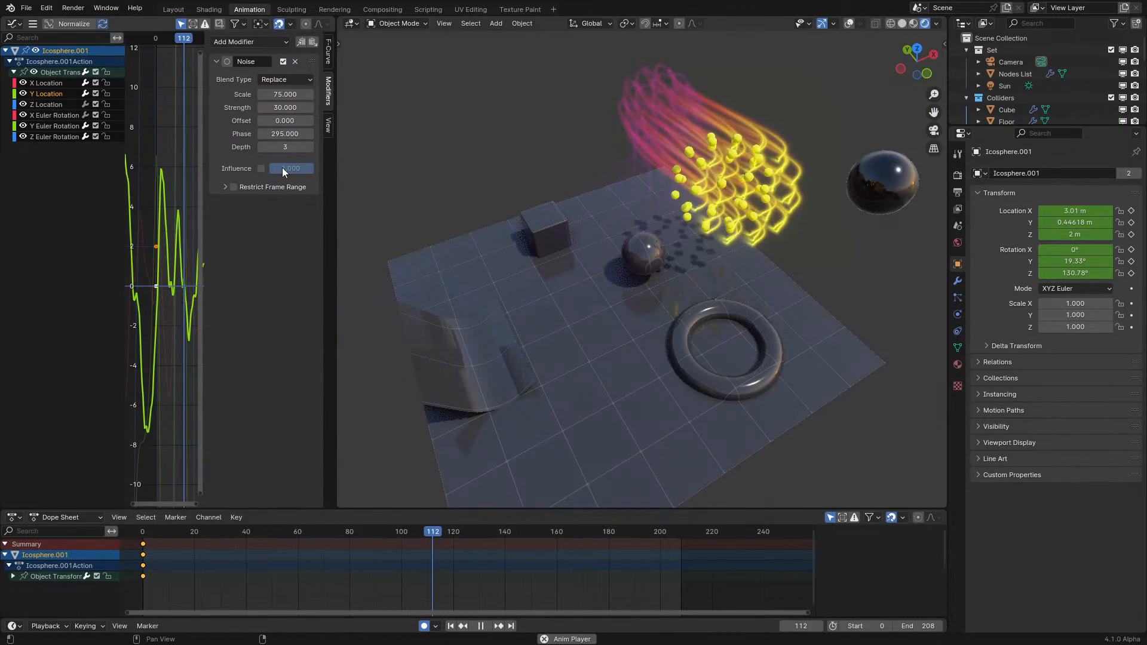
left_click(46, 83)
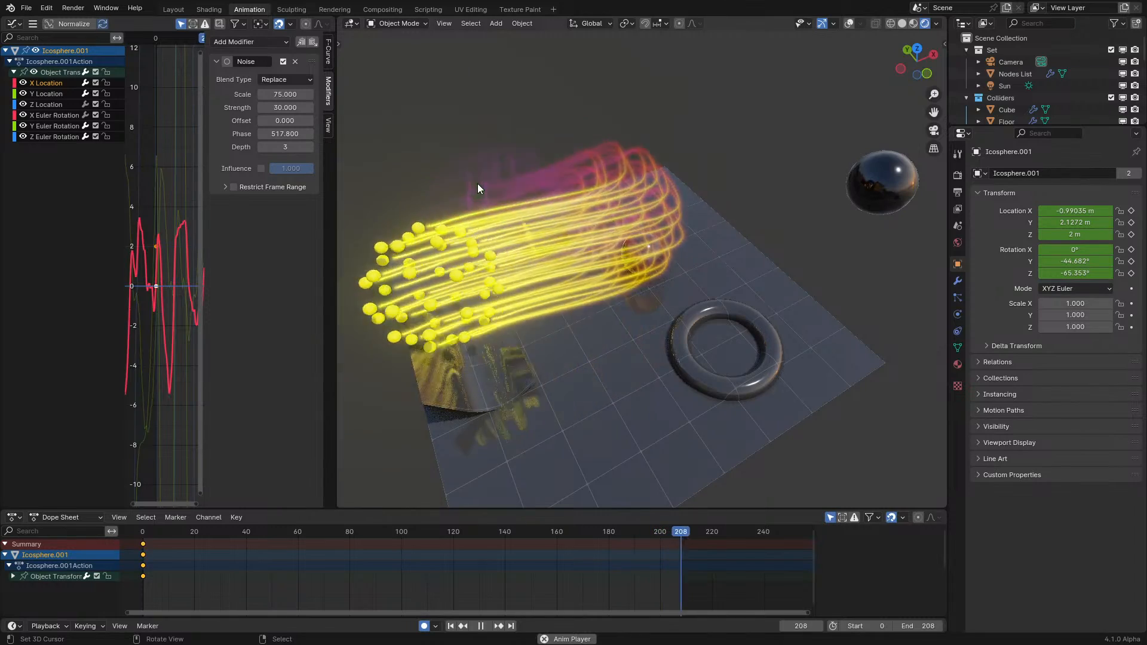
- Try a Noise Depth of 20 on the X Location curve and return it to 3
left_click(283, 147)
type("20")
key("Return")
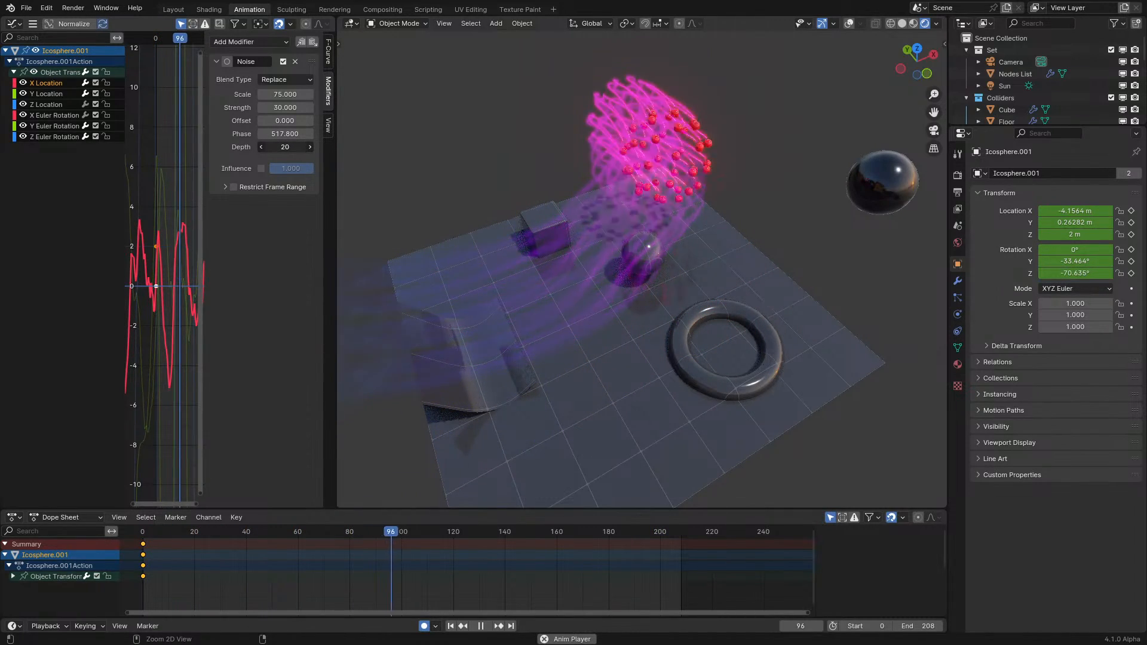
left_click_drag(285, 147, 263, 147)
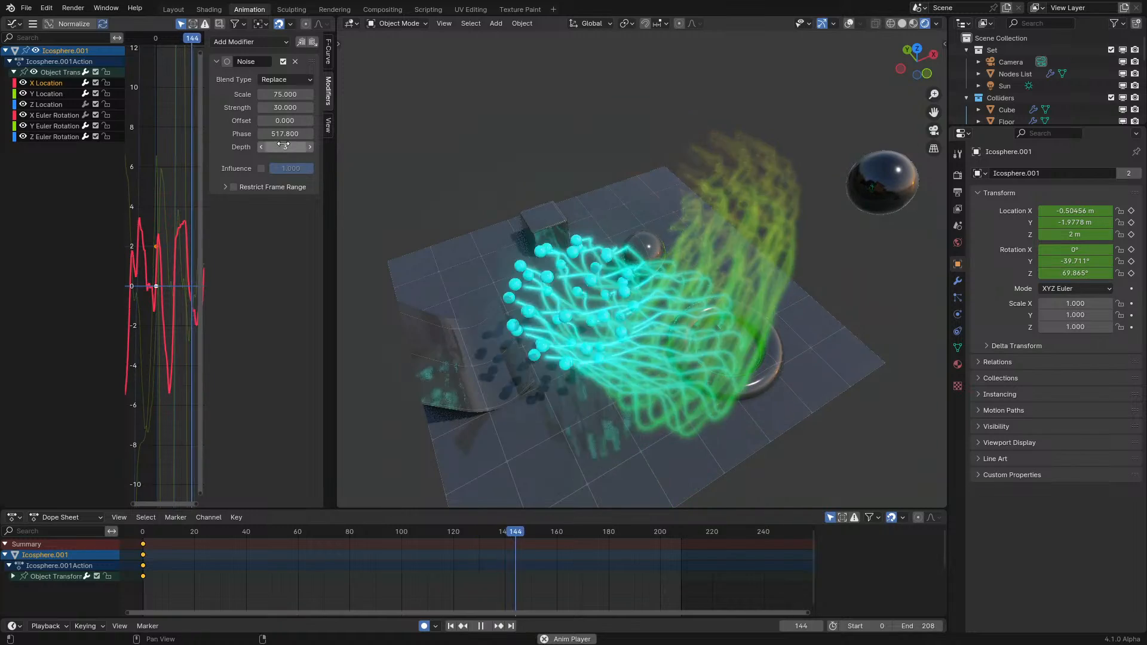
left_click(285, 147)
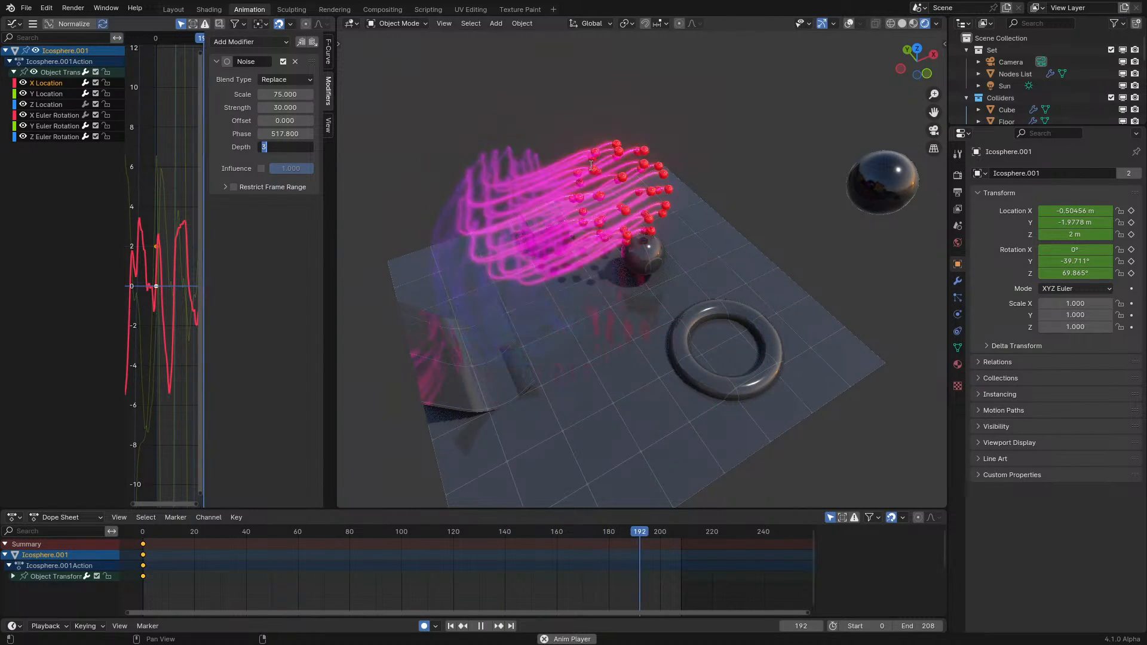
left_click(218, 132)
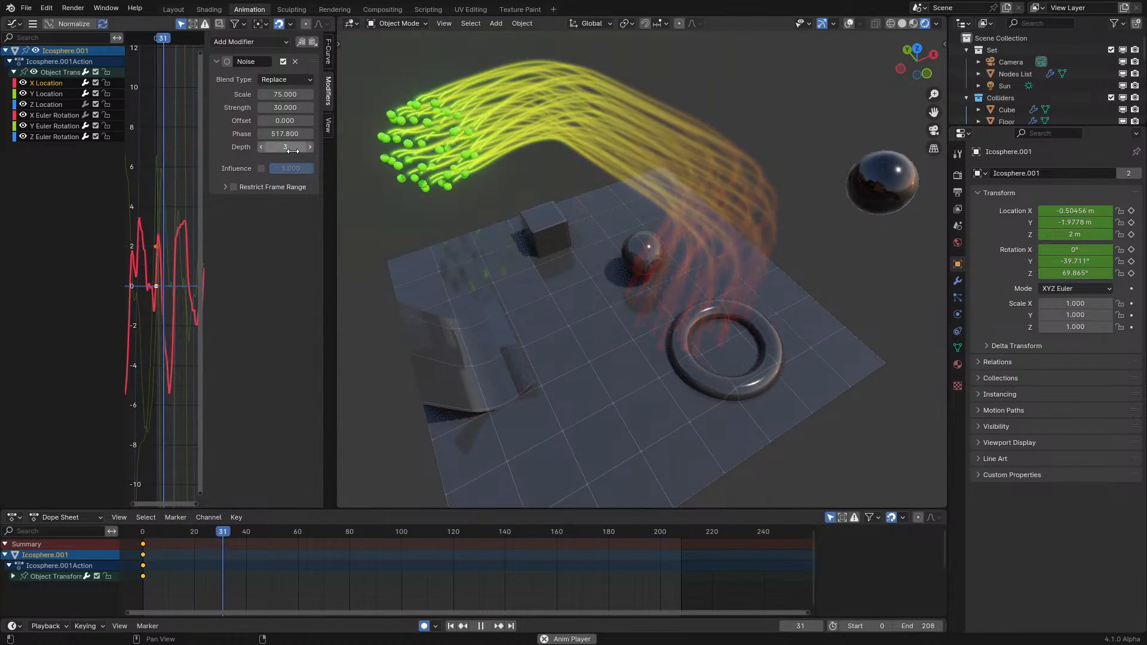
- Lower the noise depth on the X and Y Location curves and check the X and Y Euler Rotation curves' noise
left_click_drag(287, 147, 266, 148)
left_click(38, 93)
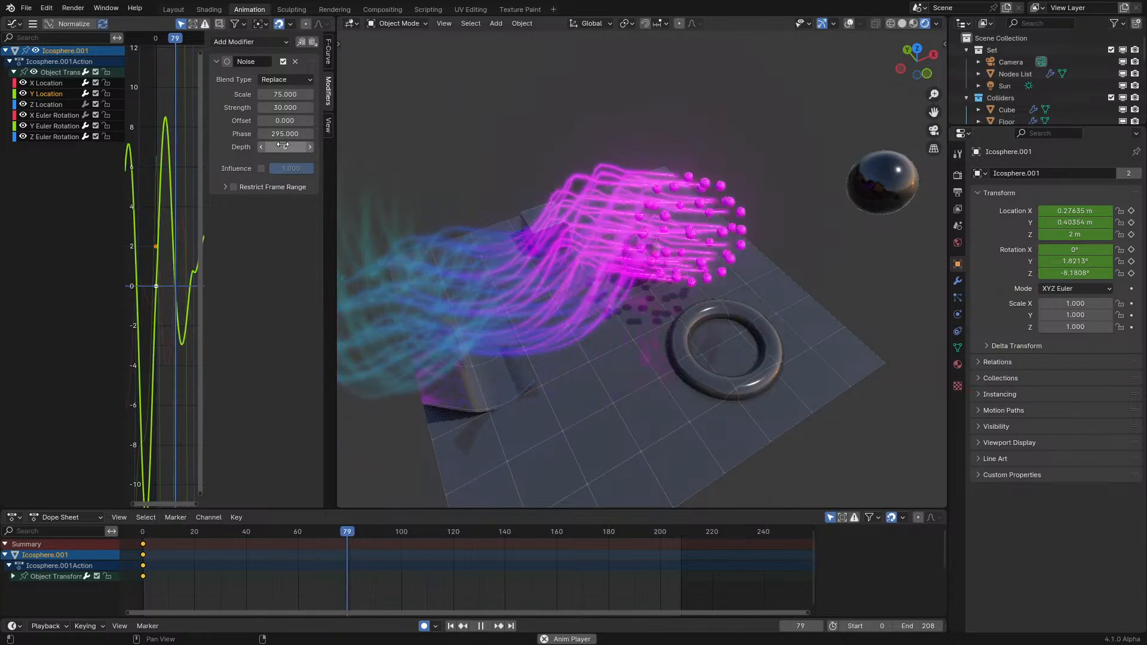
left_click(48, 116)
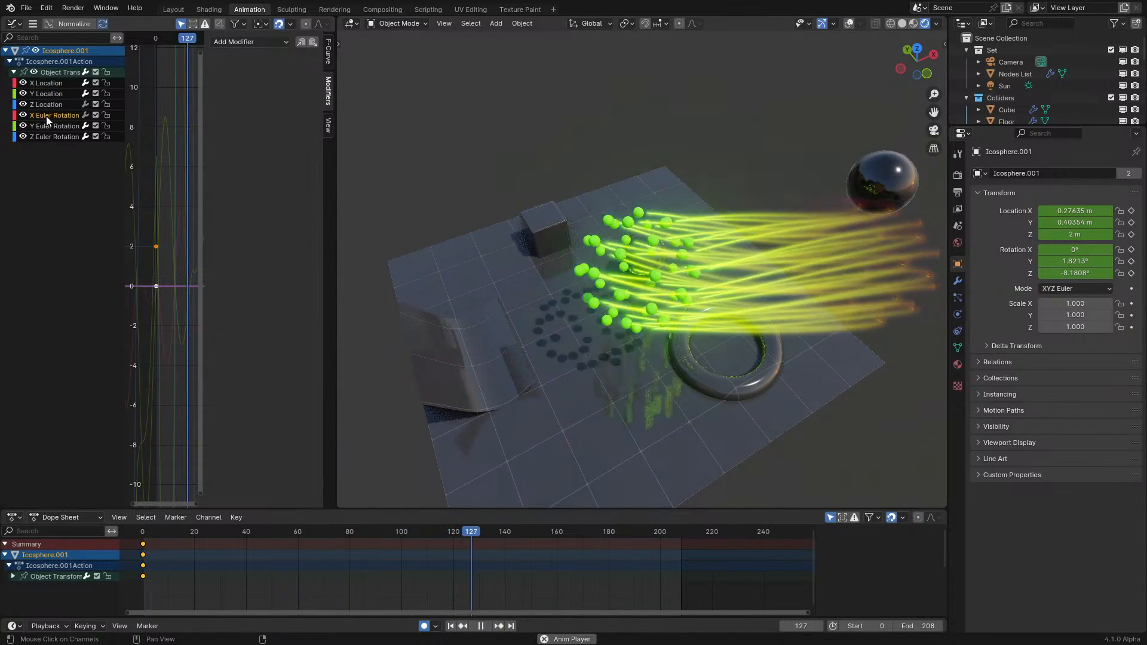
left_click(55, 126)
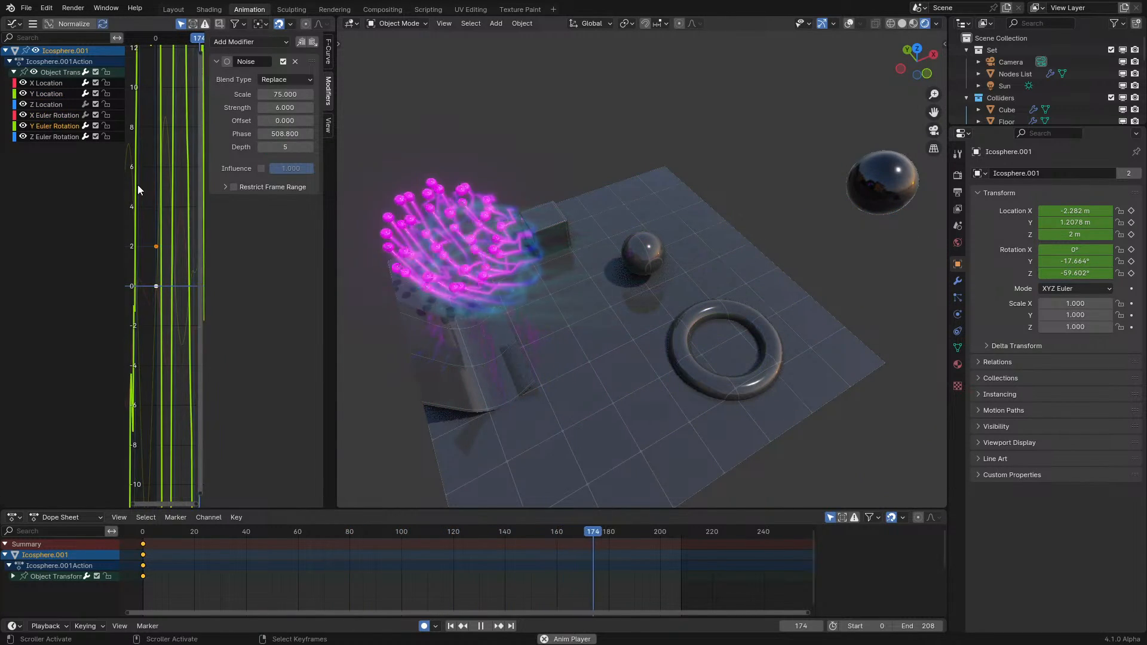
- Set the noise modifier's depth on the Z Euler Rotation curve to 5
left_click(62, 134)
double_click(293, 147)
type("5")
key("Return")
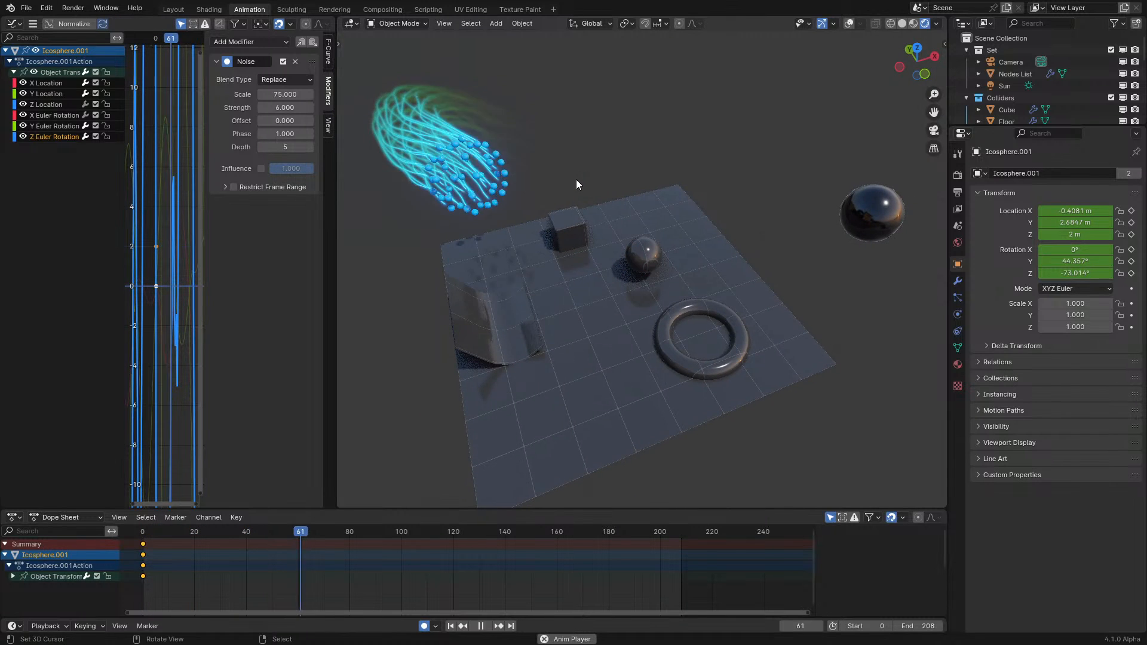
- Set the noise modifiers on the Z and Y Euler Rotation curves to depth 0 and strength 20
key("space")
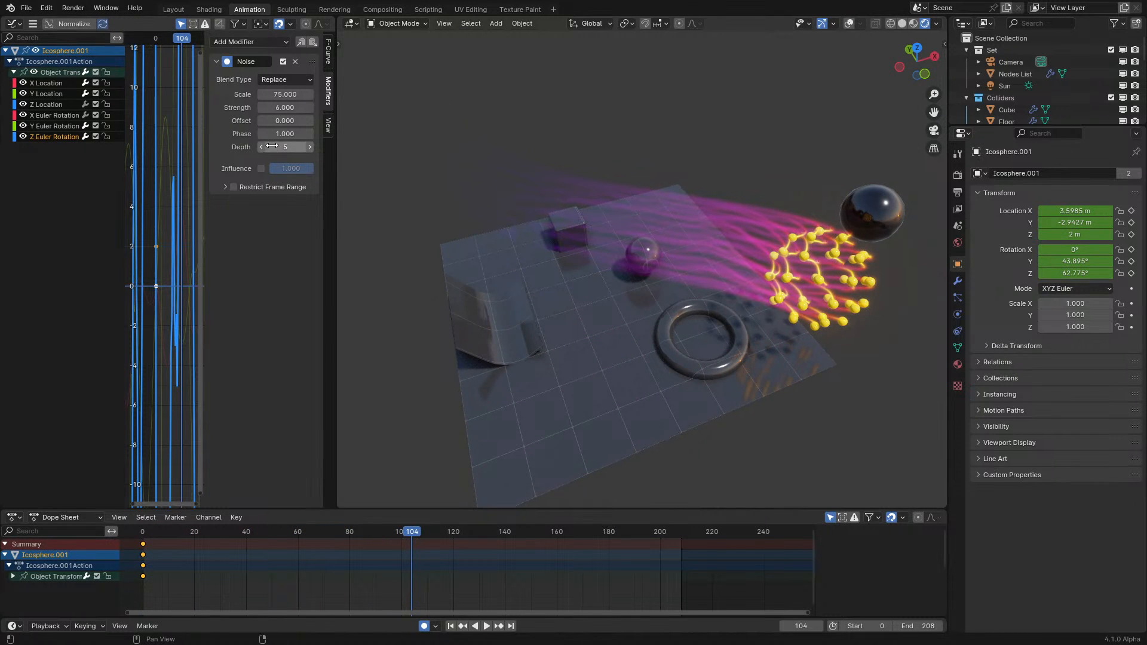
key("BackSpace")
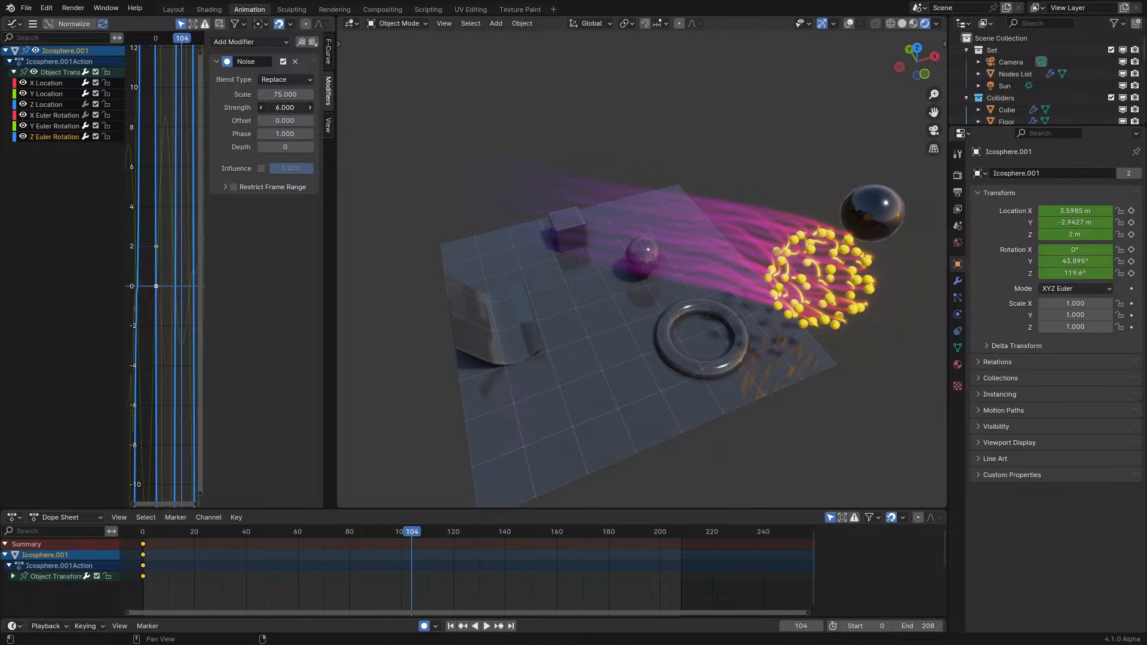
type("20")
key("Return")
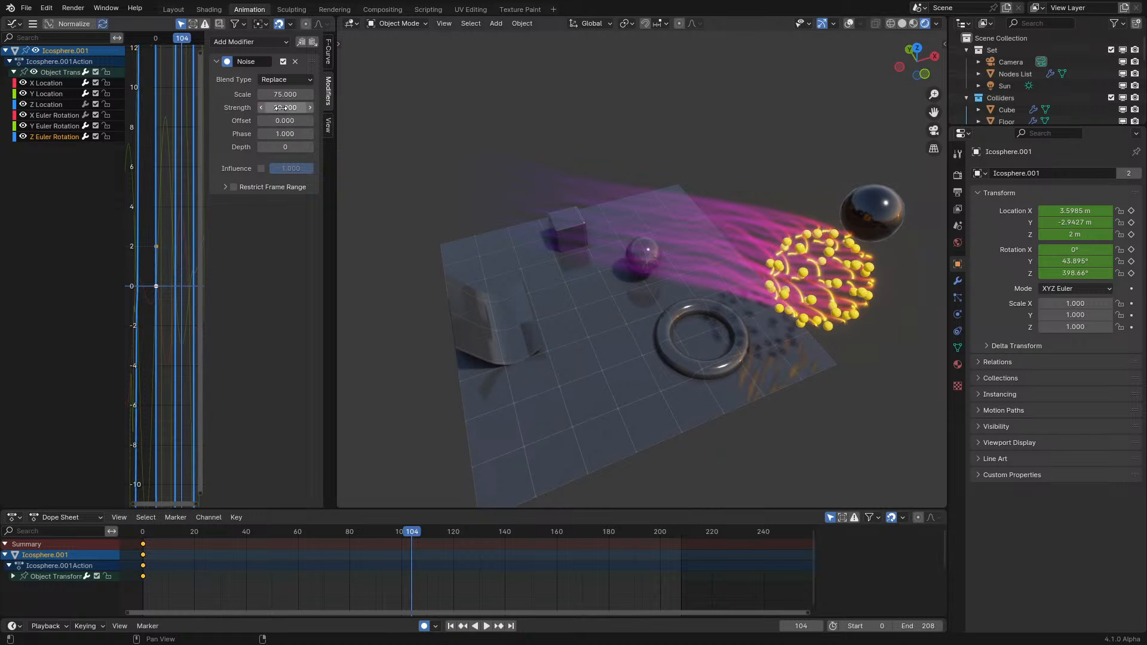
left_click(43, 126)
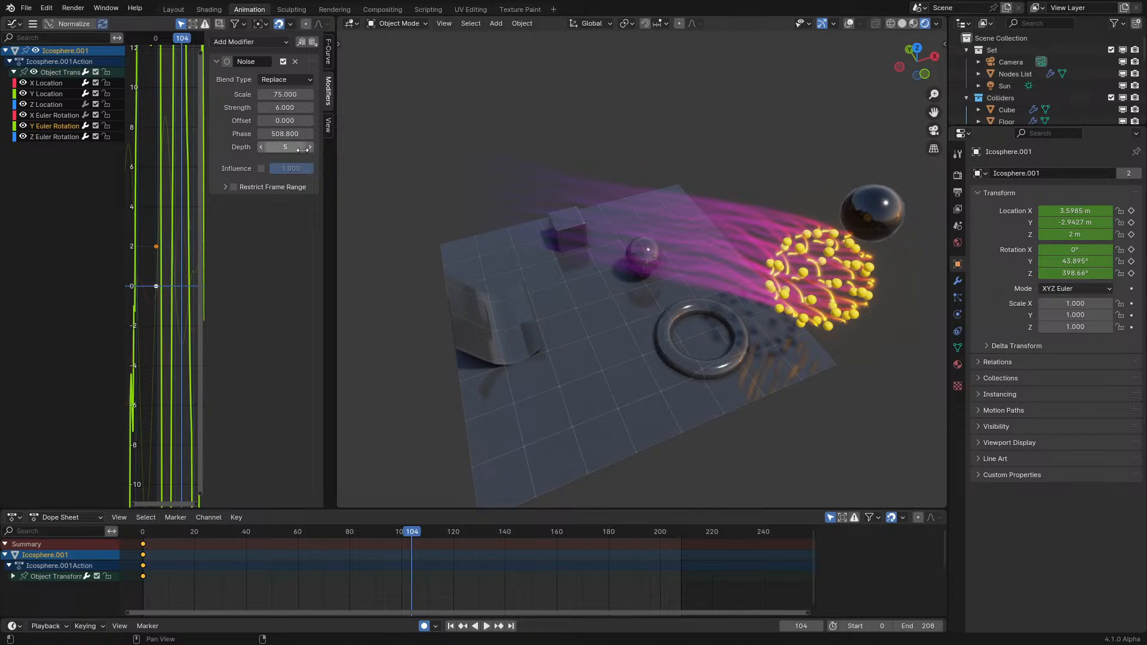
key("space")
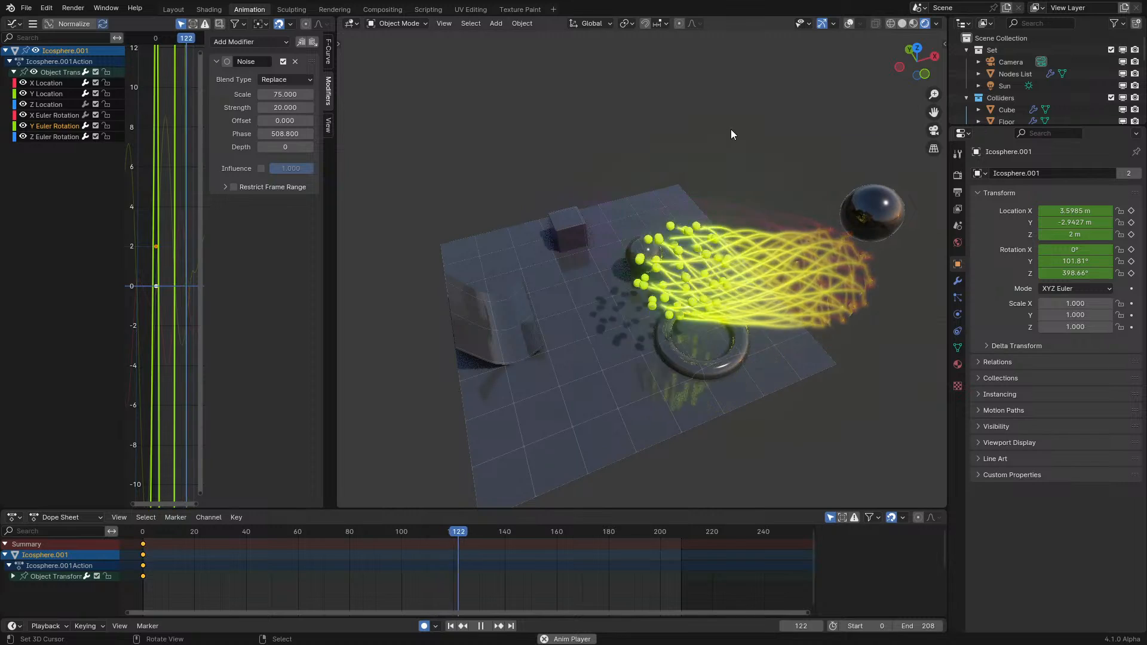
- Play the particle trail animation from a free viewpoint and from the scene camera to check the new motion
left_click(730, 129)
mouse_move(719, 156)
middle_mouse_down()
mouse_move(644, 160)
mouse_move(700, 163)
mouse_move(711, 297)
middle_mouse_up()
key("z")
left_click(714, 181)
key("space")
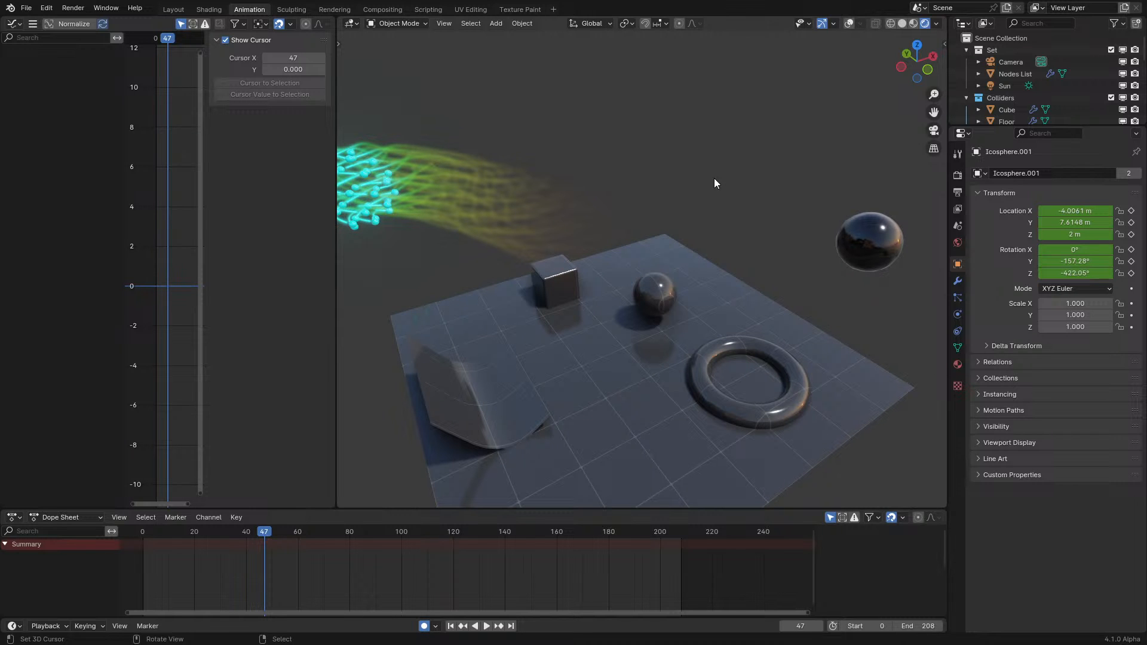
key("KP_0")
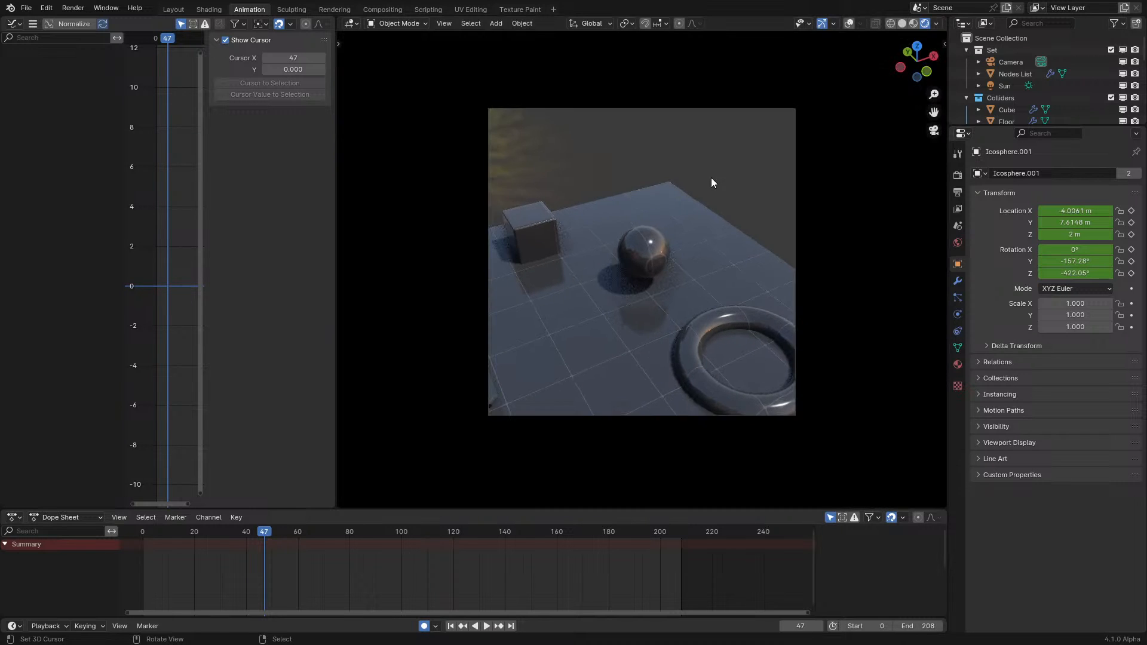
key("space")
middle_click_drag(698, 185, 670, 206)
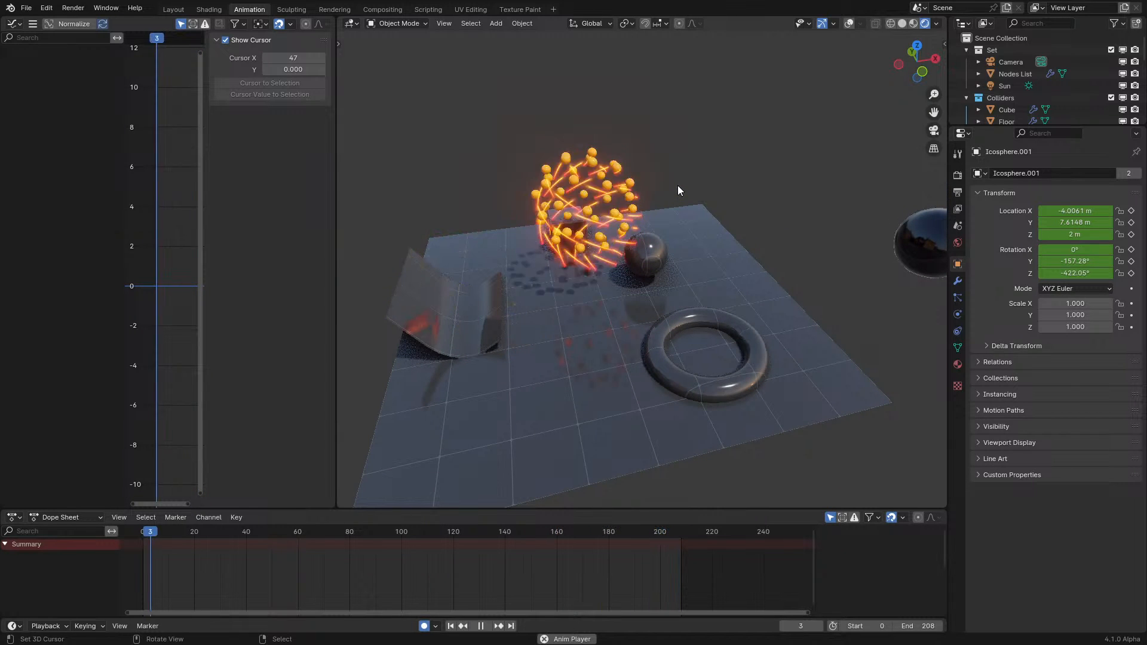
key("space")
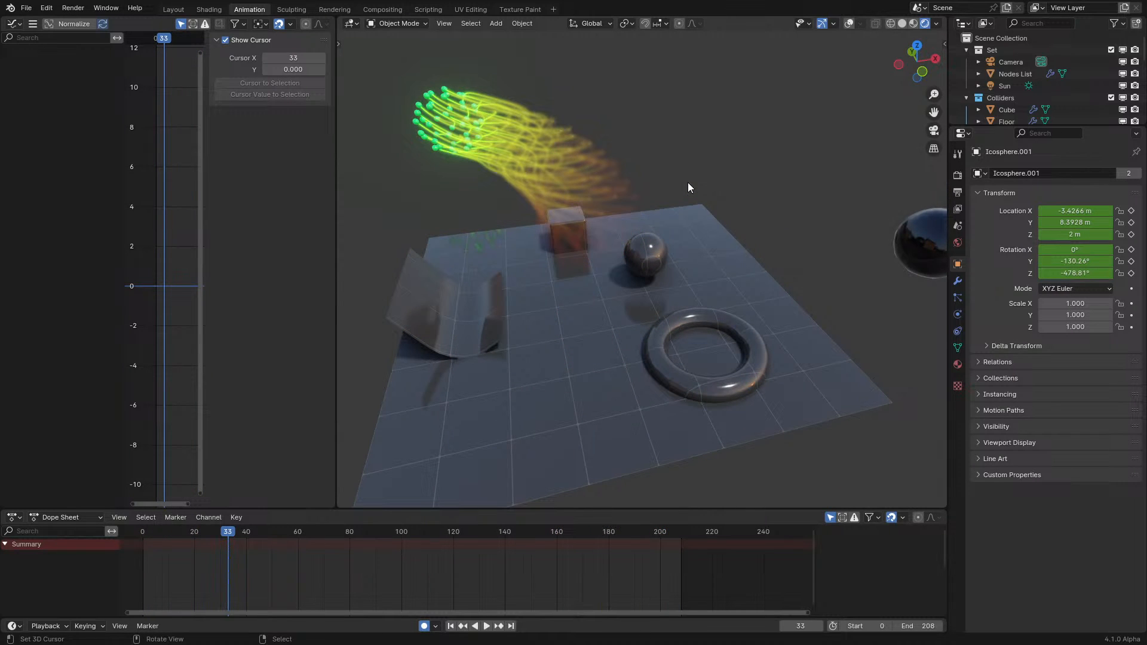
- Set the World's second Background shader strength to 0, keeping the sunset.exr background strength at 1
left_click(956, 242)
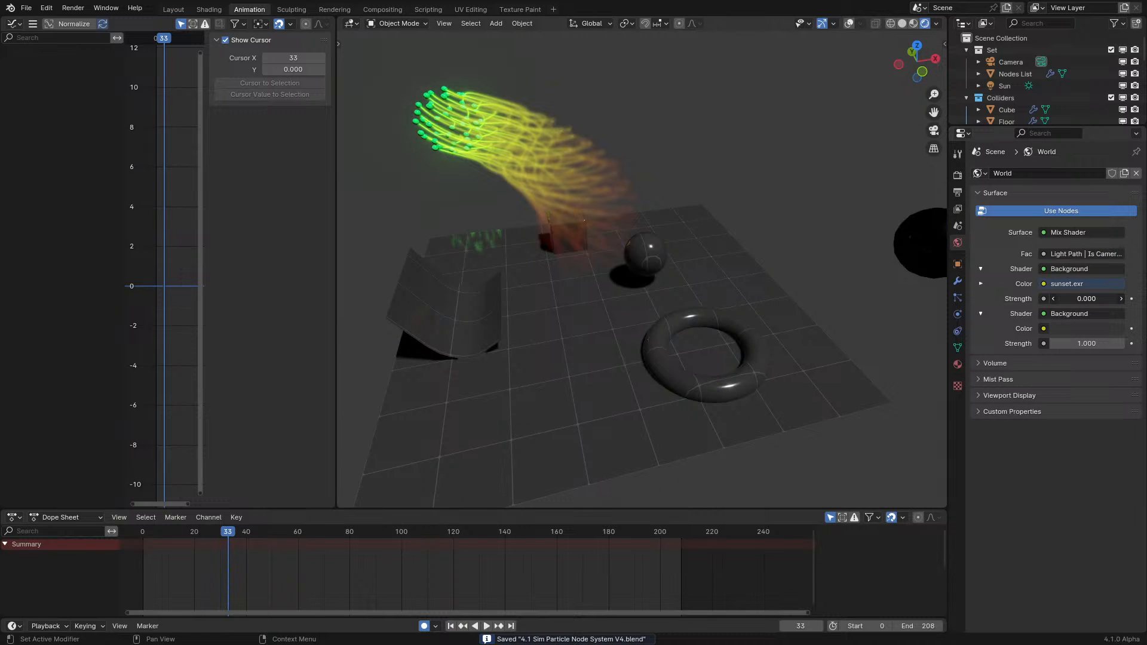
key("BackSpace")
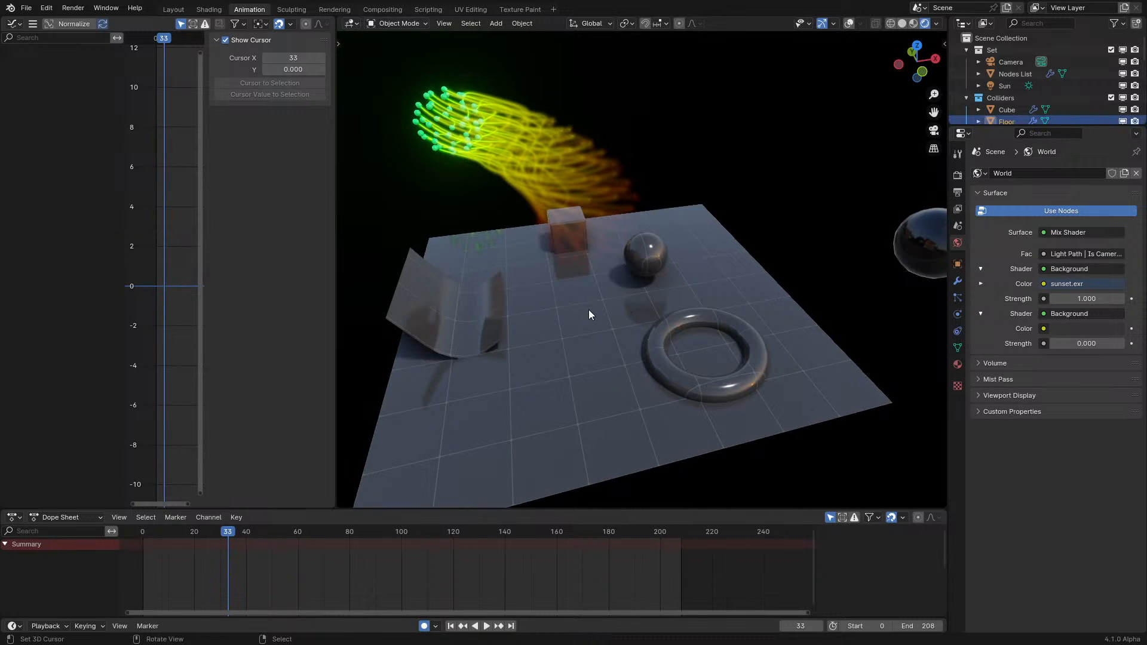
- Hide the floor and the cube, and play the animation against the black background
key("h")
middle_click_drag(686, 313, 611, 224)
left_click(537, 287)
scroll(564, 290, "up", 3)
key("KP_7")
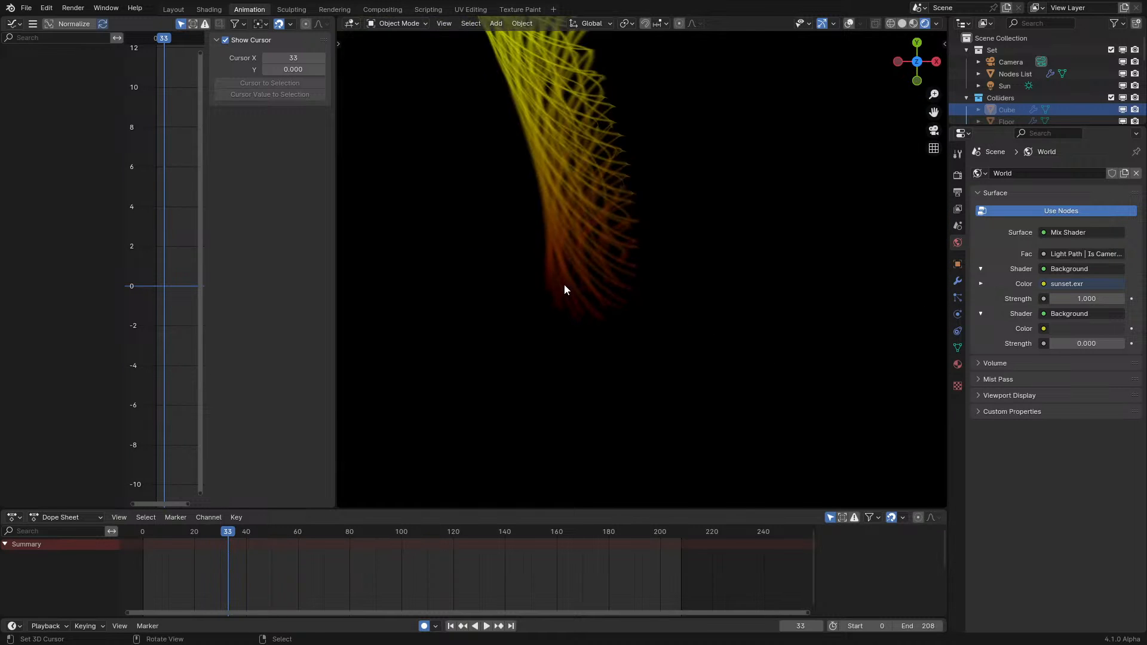
key("space")
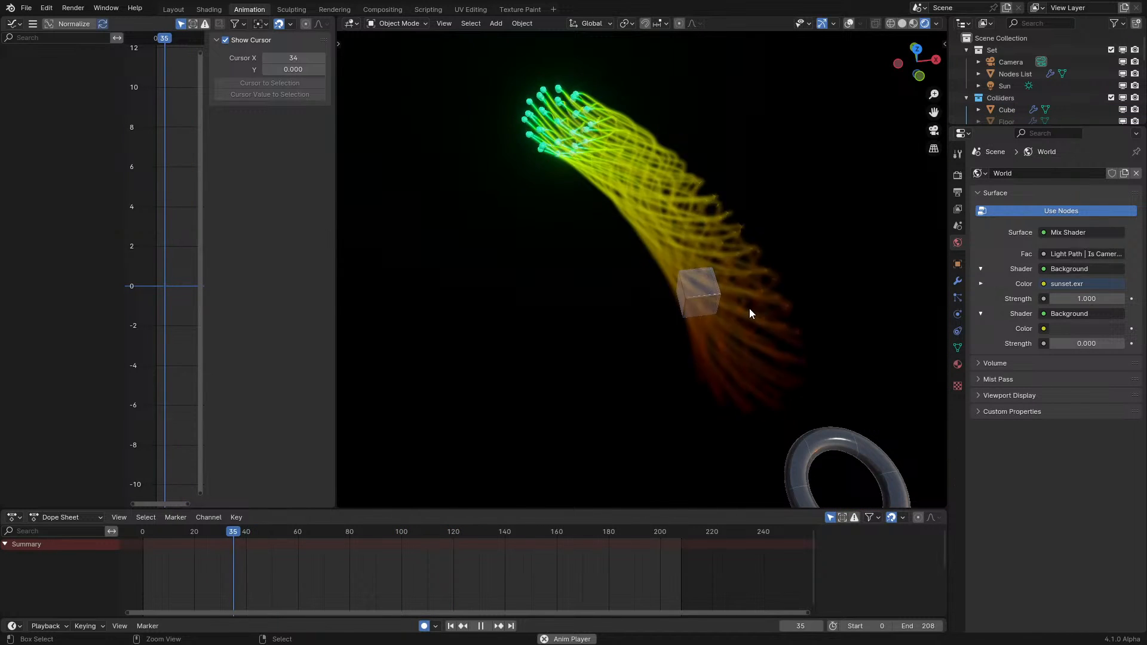
- Reveal all hidden objects and turn on the viewport overlays
key("alt+h")
key("space")
middle_click_drag(776, 319, 782, 292)
left_click(849, 26)
scroll(690, 228, "down", 4)
middle_click_drag(690, 228, 621, 225, "shift")
scroll(627, 224, "up", 2)
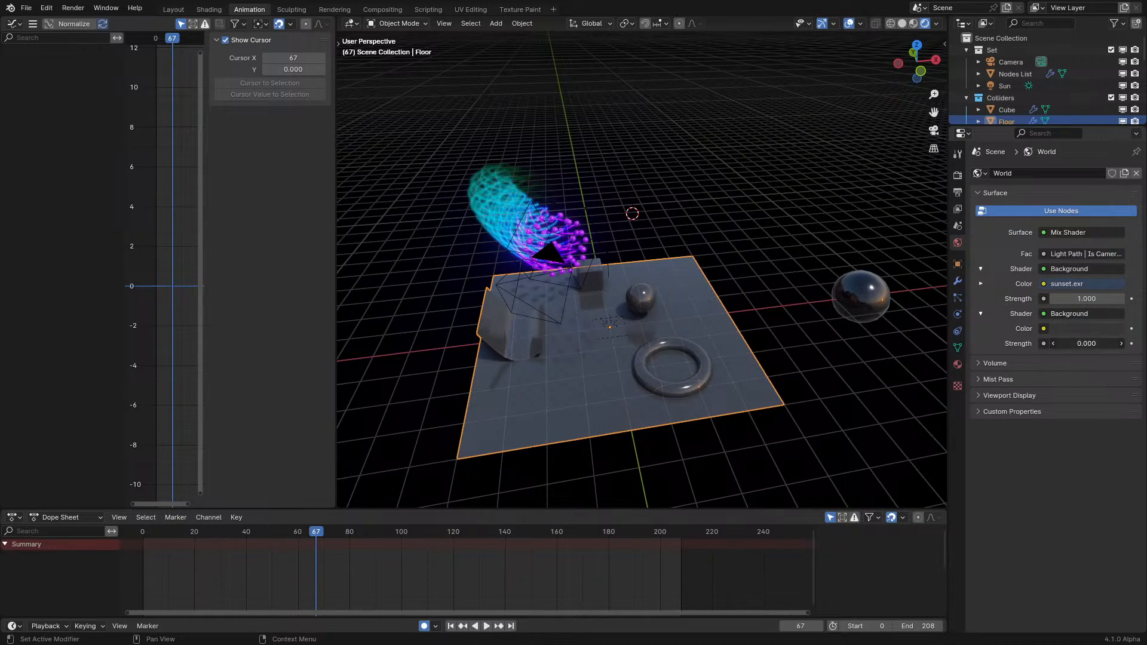
- Set the strength of the World's second Background shader to 1
left_click(1099, 345)
type("1")
key("Return")
key("space")
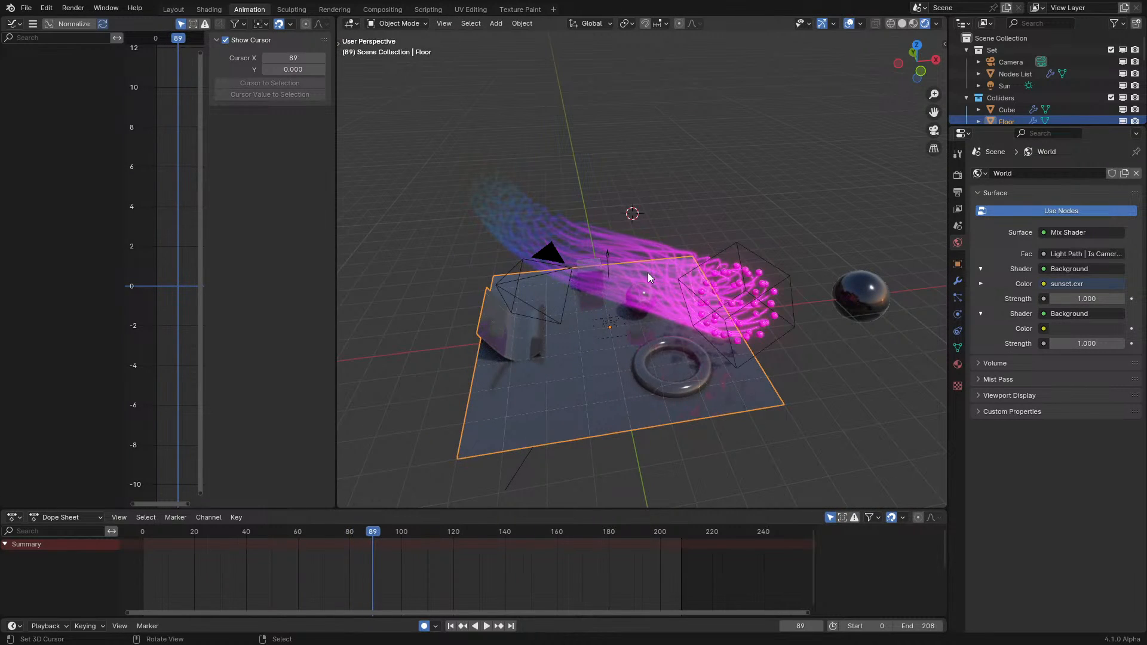
- Select the Sim Ico object, switch to the Shading workspace and play the animation there
left_click(647, 272)
left_click(197, 10)
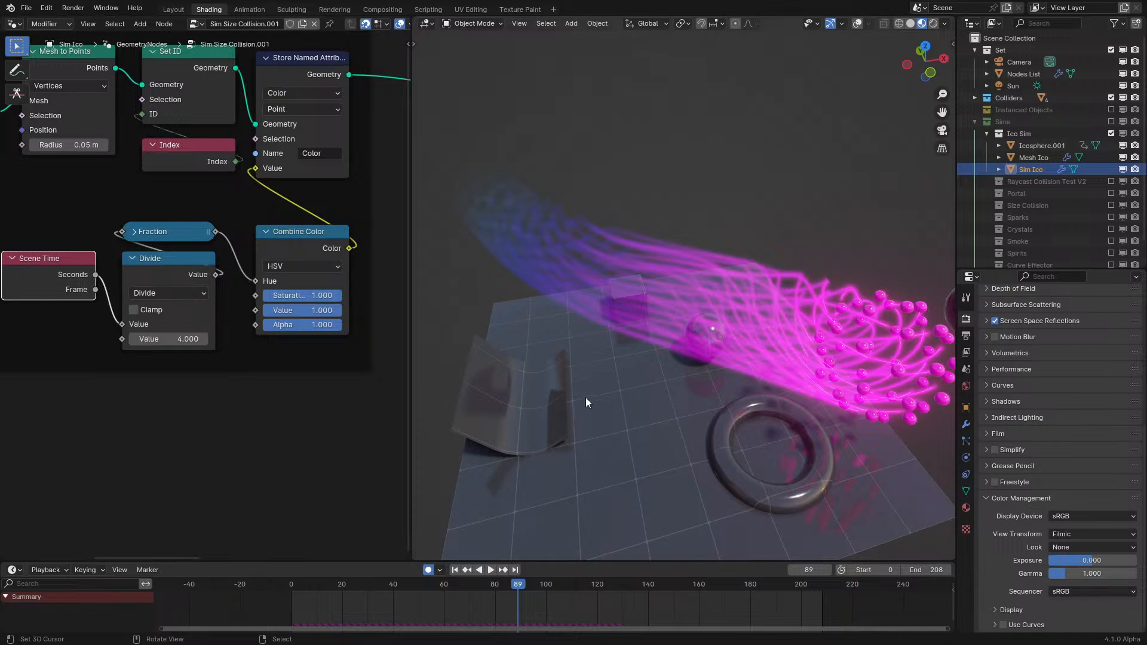
middle_click_drag(586, 398, 598, 363)
key("space")
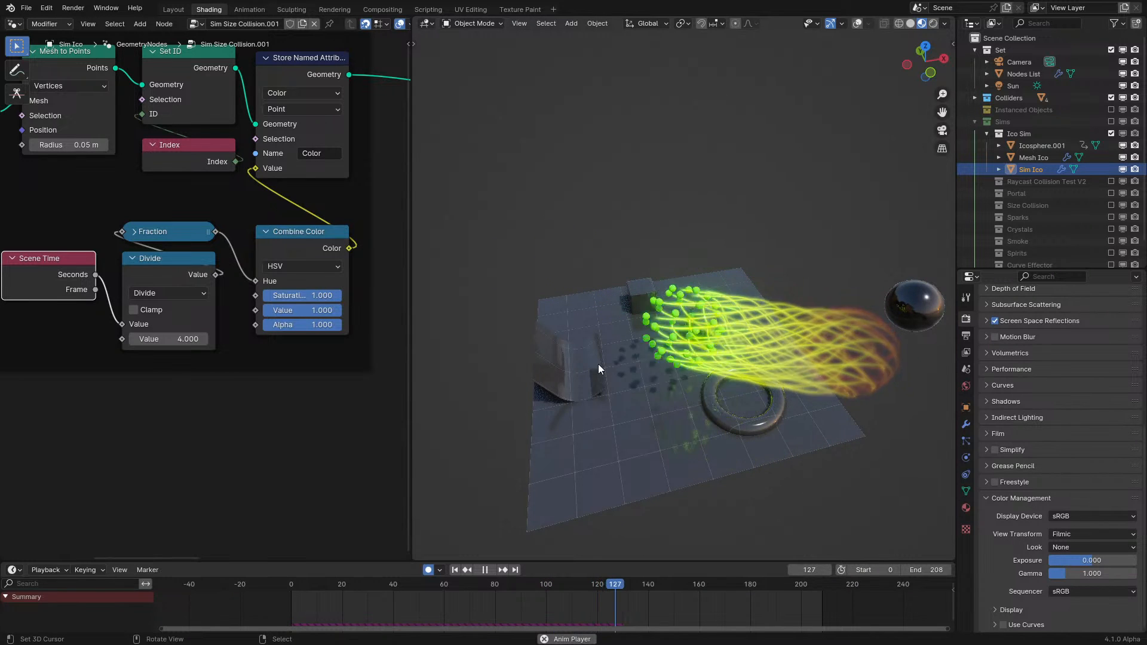
- Examine the Sim Size Collision.001 node tree around the Particle Trail node and the Point Trail Mesh to Camera frame
scroll(194, 300, "down", 7)
middle_click_drag(304, 284, 44, 263)
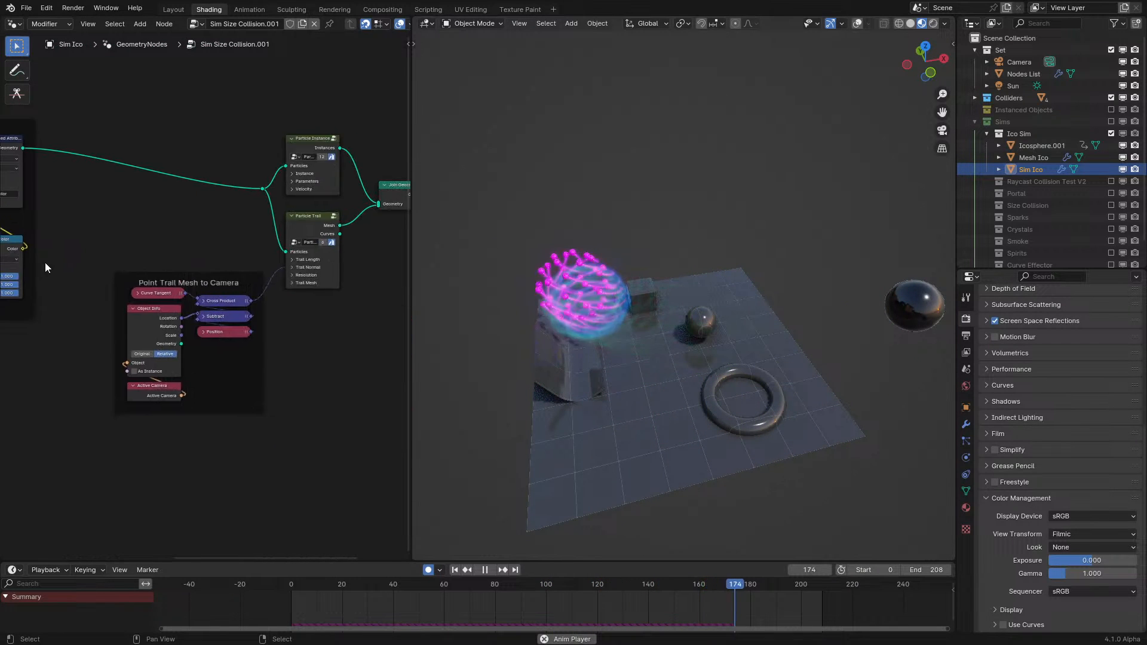
scroll(184, 299, "up", 1)
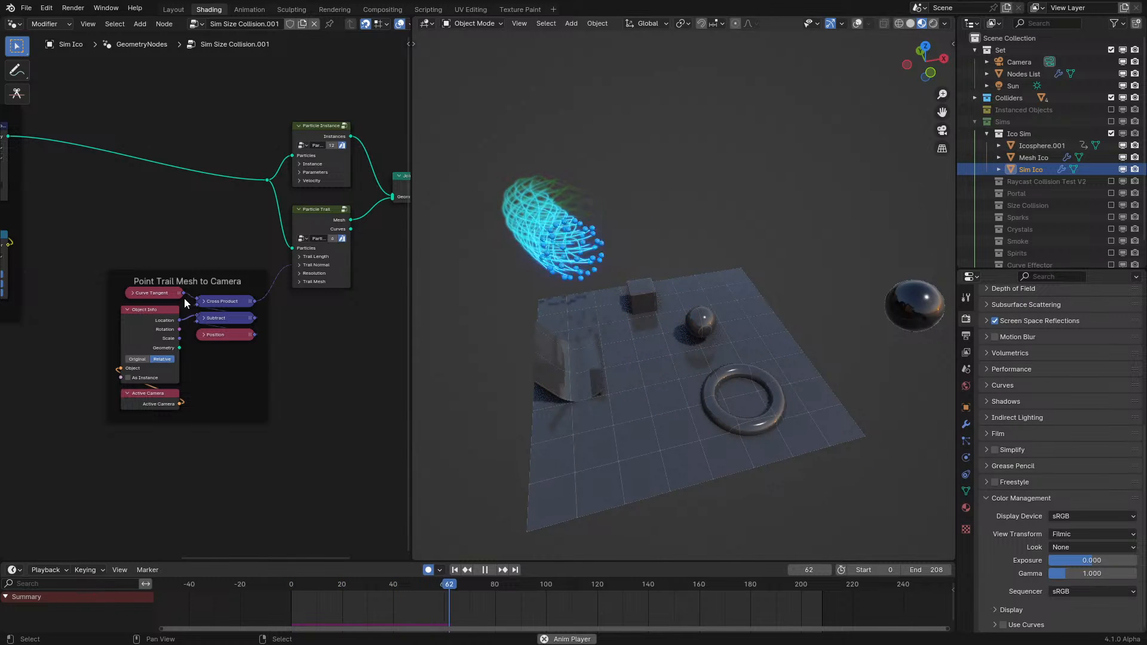
middle_click_drag(133, 268, 229, 289)
scroll(228, 289, "up", 3)
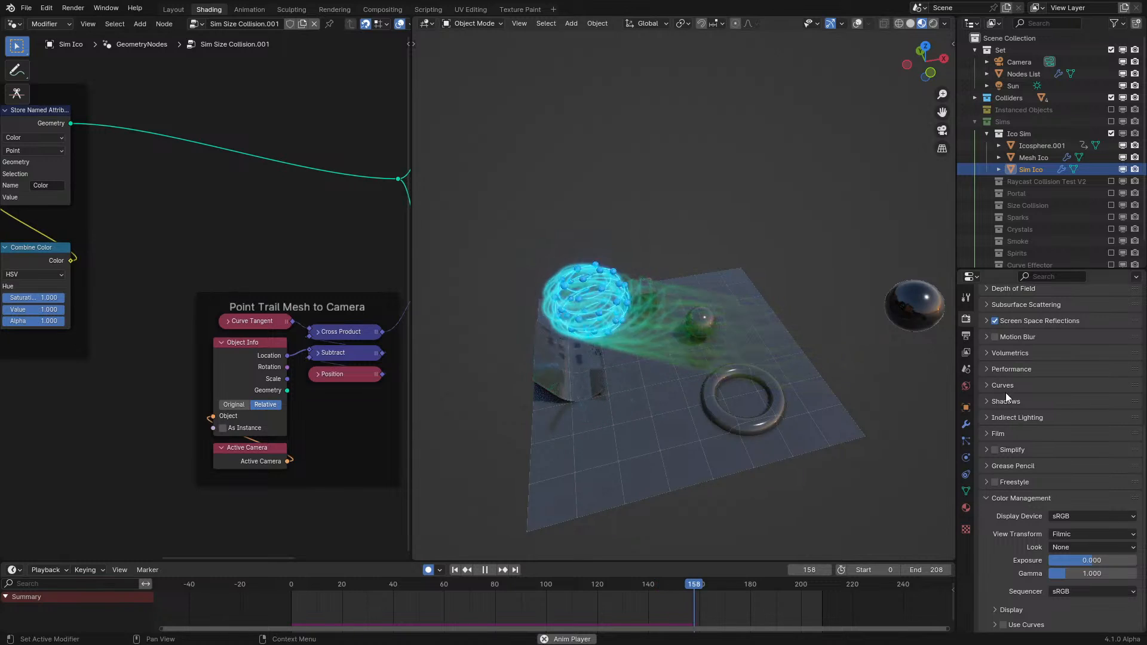
left_click(965, 425)
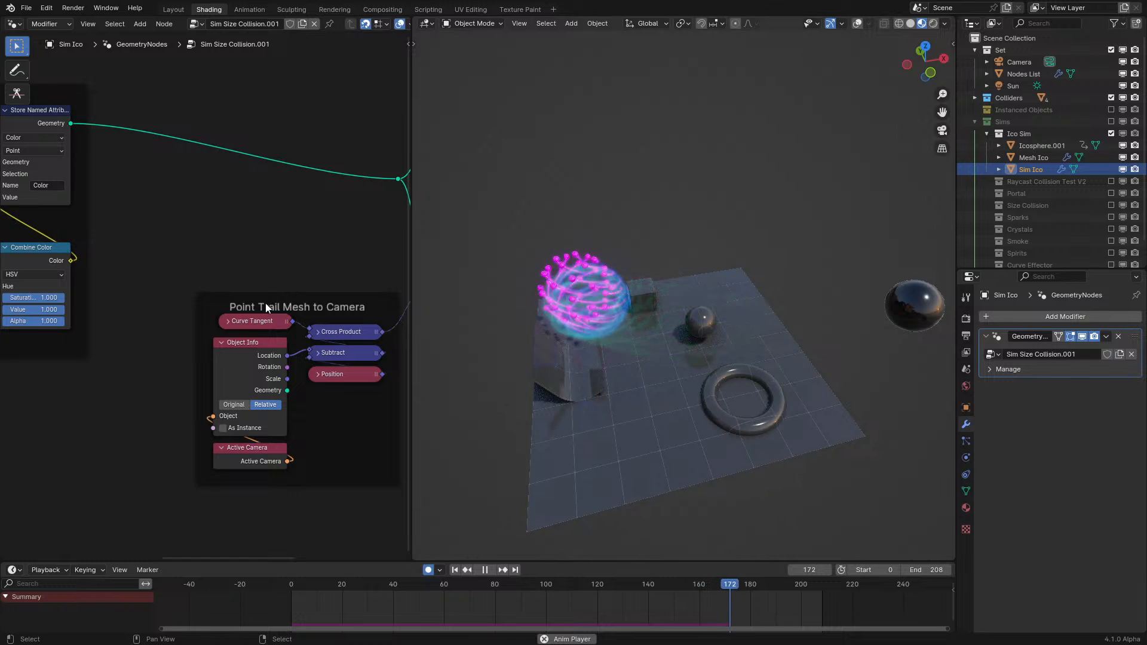
middle_click_drag(264, 229, 203, 287)
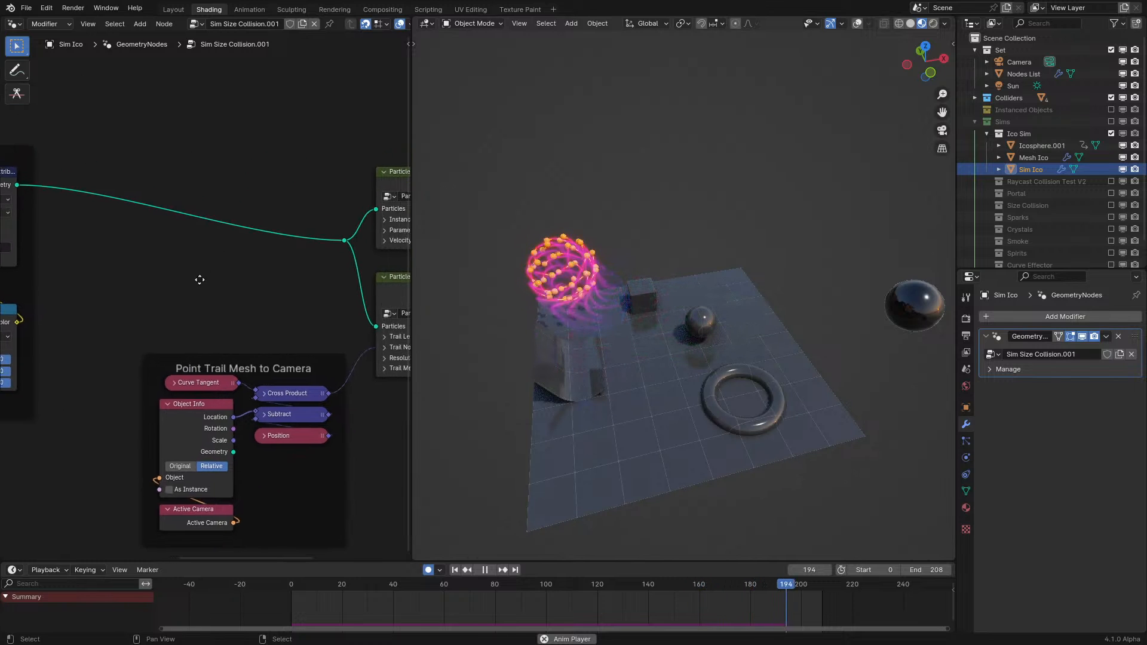
key("shift+a")
left_click(204, 174)
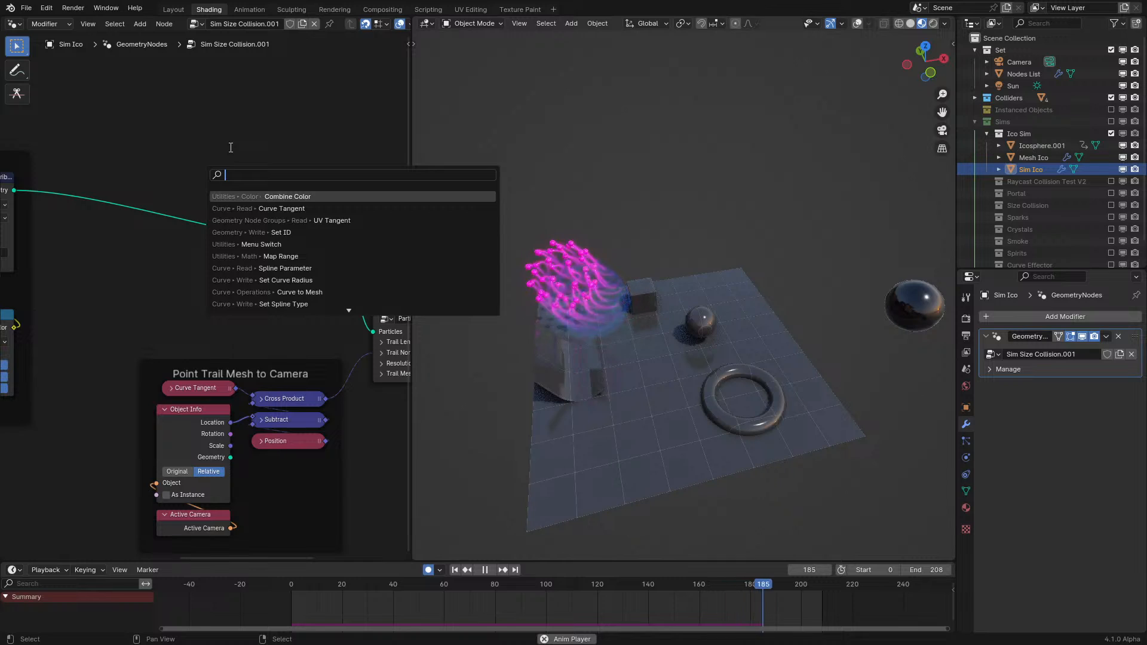
key("Escape")
scroll(164, 178, "down", 4)
- Try to scale up the mesh of Icosphere.001 in Edit Mode while the animation plays
left_click(1041, 147)
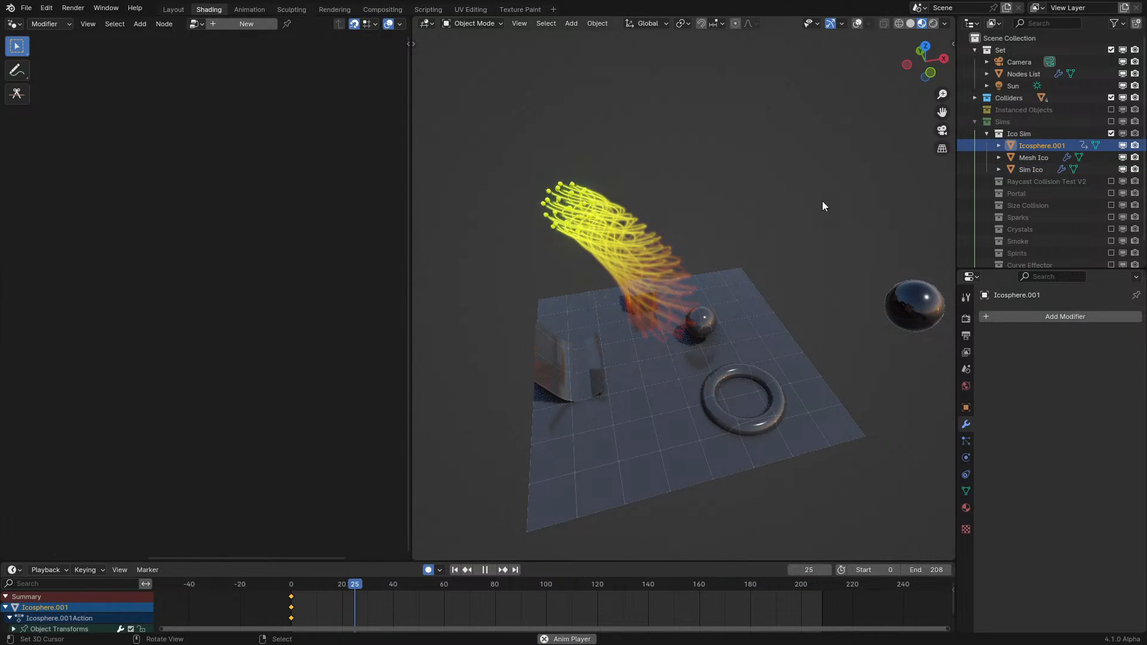
key("s")
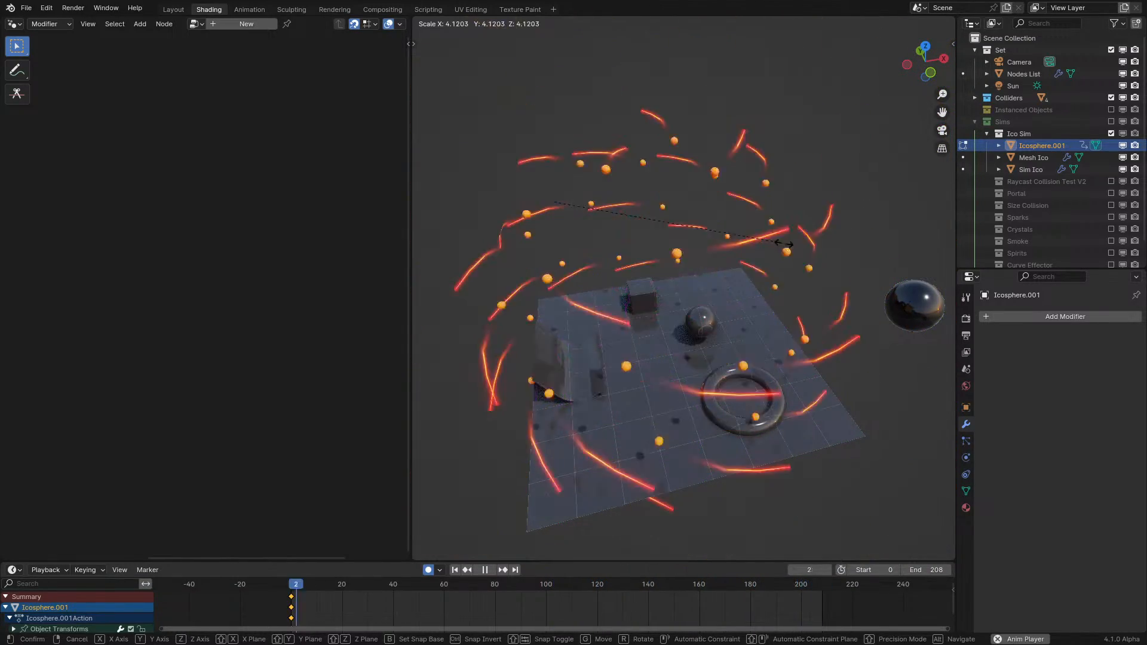
right_click(807, 256)
key("Tab")
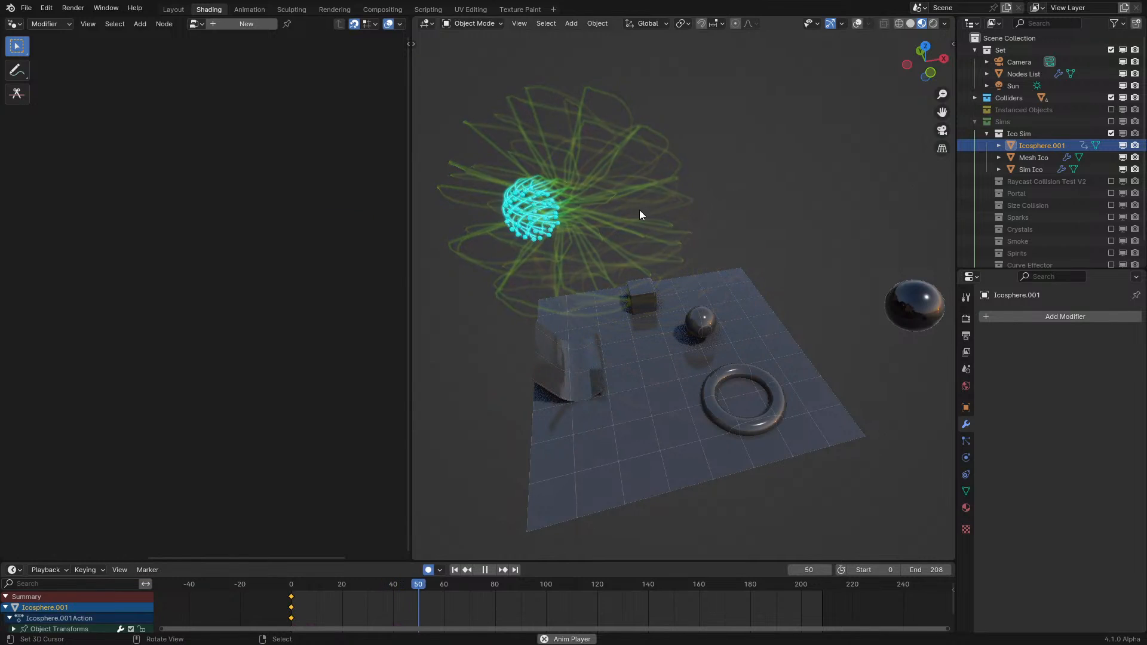
- Pause the animation and try to scale the Sim Ico object uniformly on X, Y and Z
right_click(639, 209)
key("space")
scroll(639, 209, "up", 2)
scroll(316, 248, "down", 2)
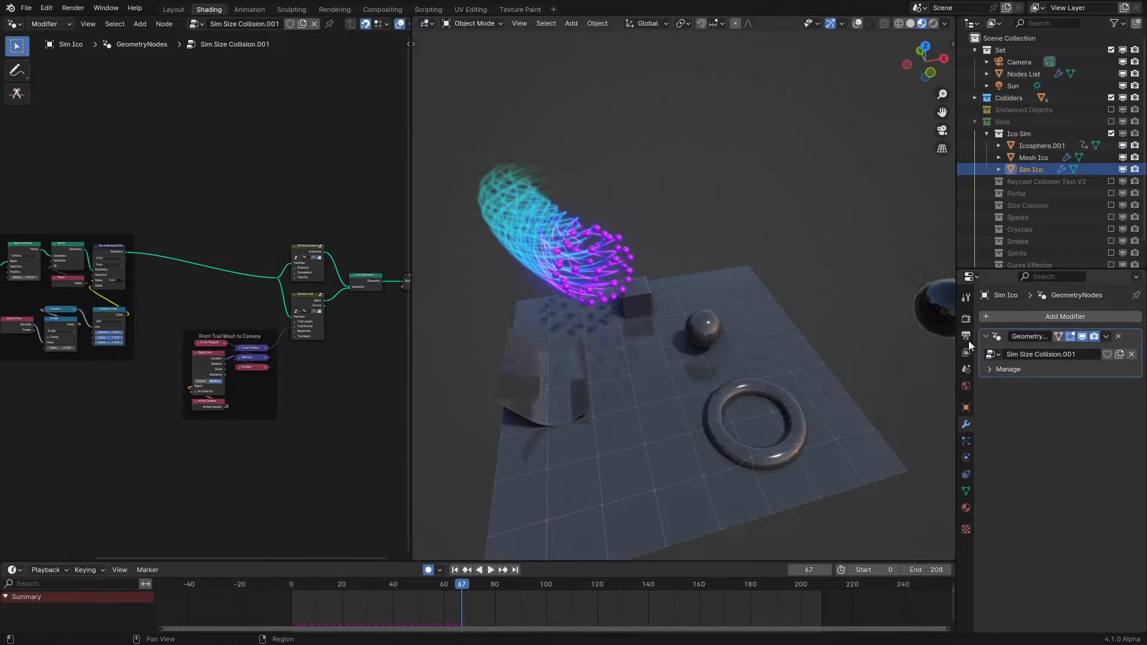
left_click(965, 408)
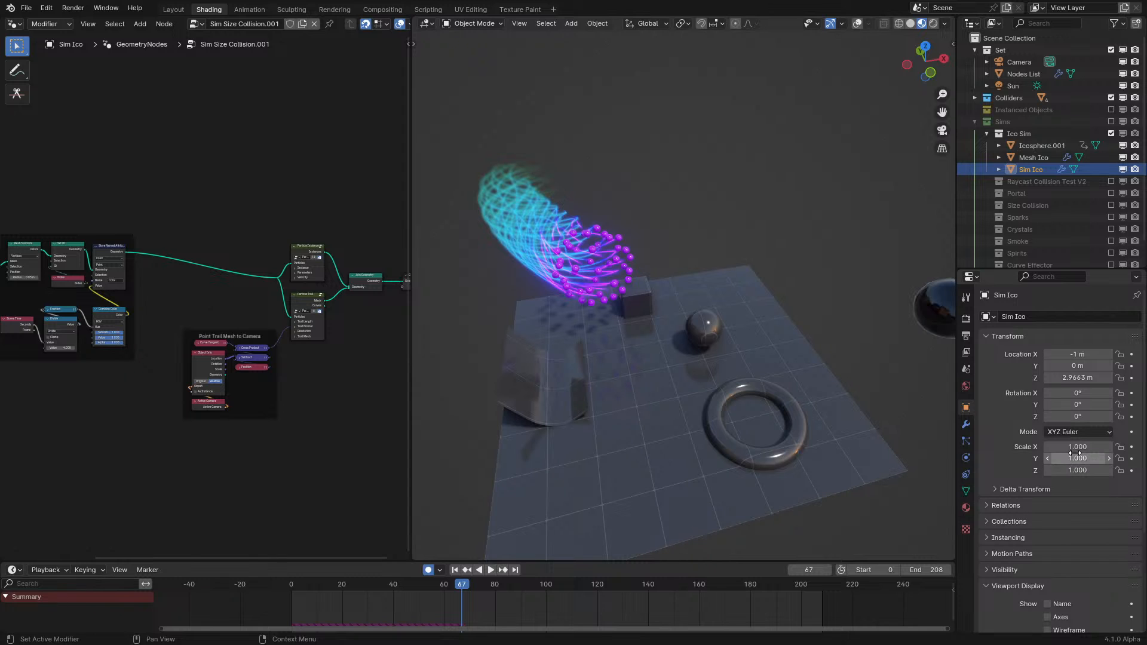
left_click_drag(1075, 443, 967, 470)
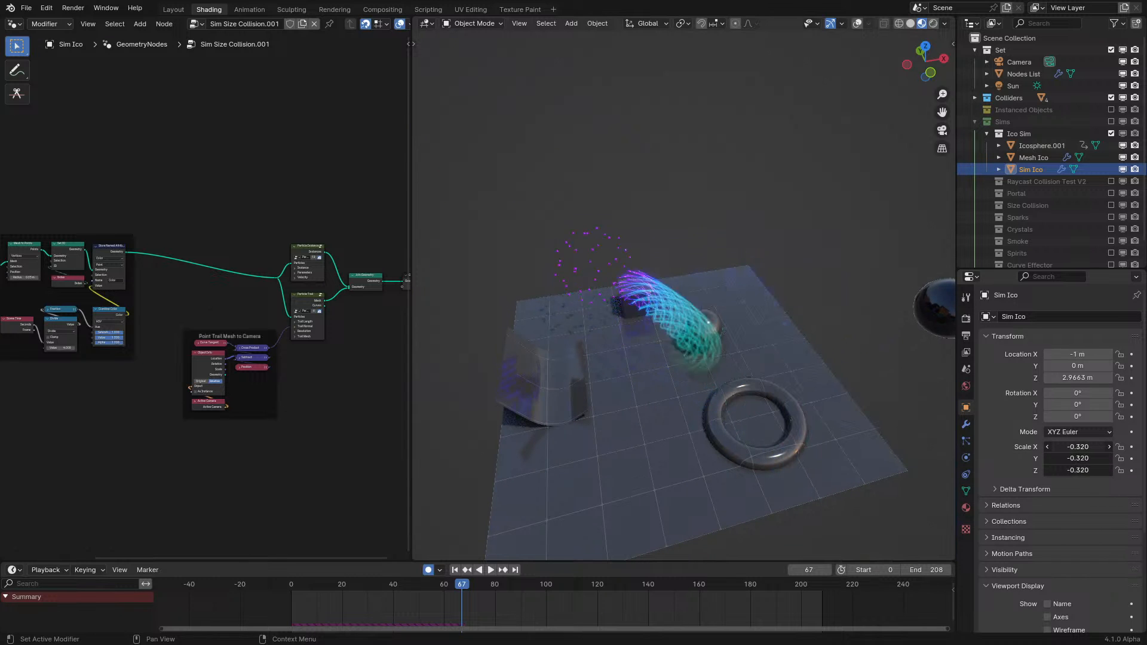
right_click(1075, 441)
- Try to scale the Icosphere.001 object uniformly on X, Y and Z while the animation plays
left_click(1037, 144)
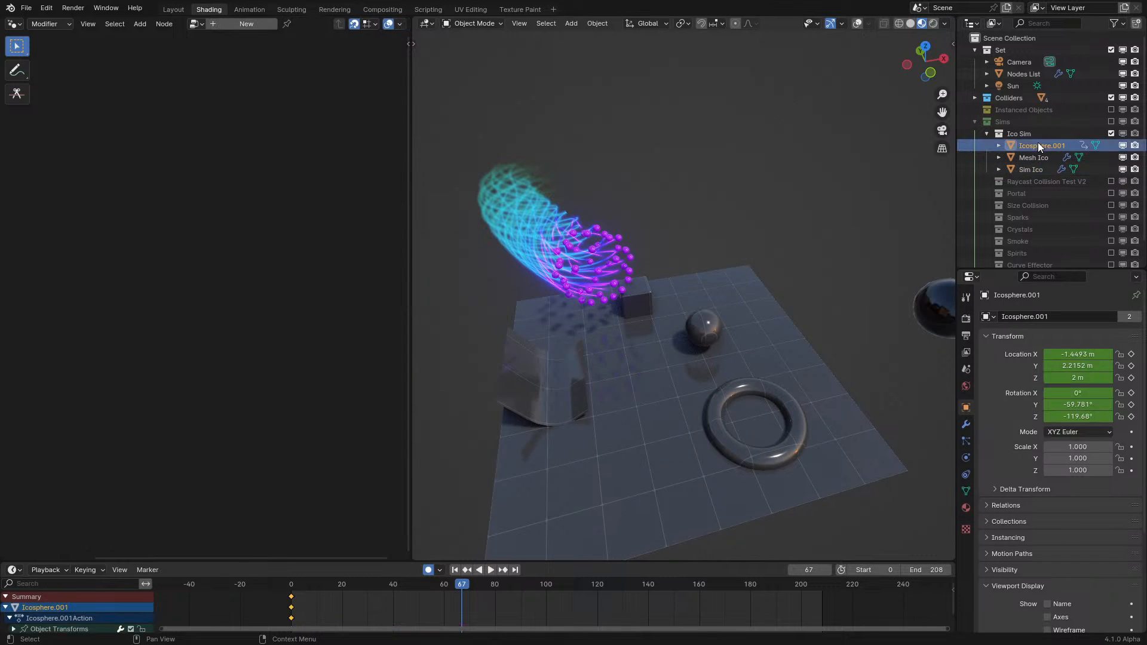
key("space")
left_click_drag(1077, 447, 1067, 470)
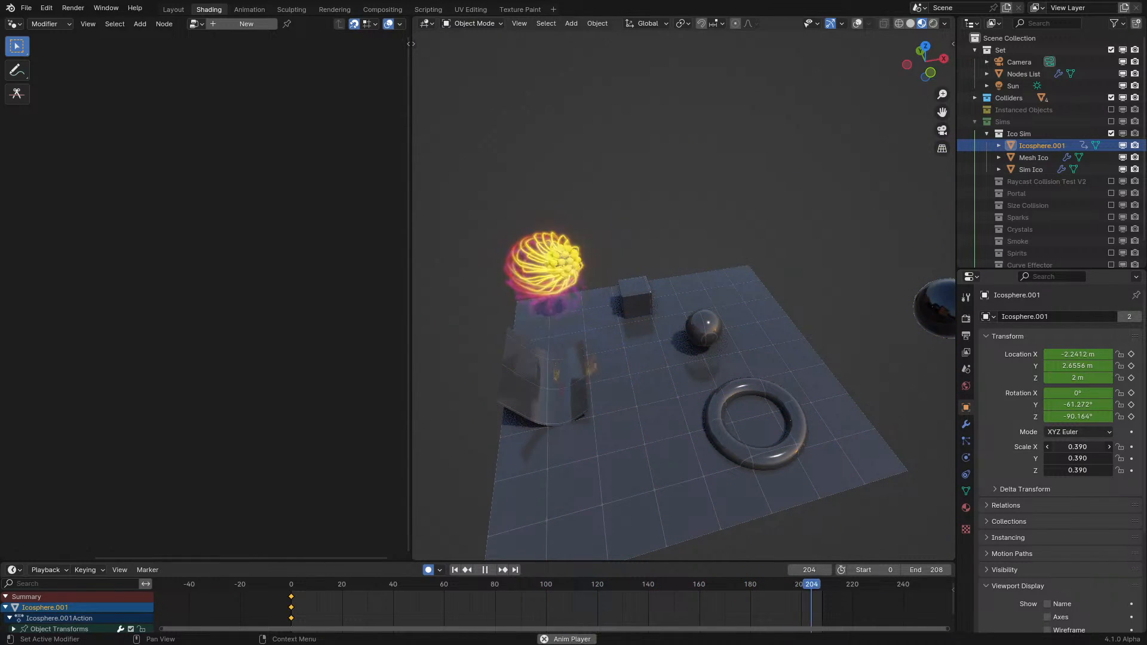
right_click(1077, 444)
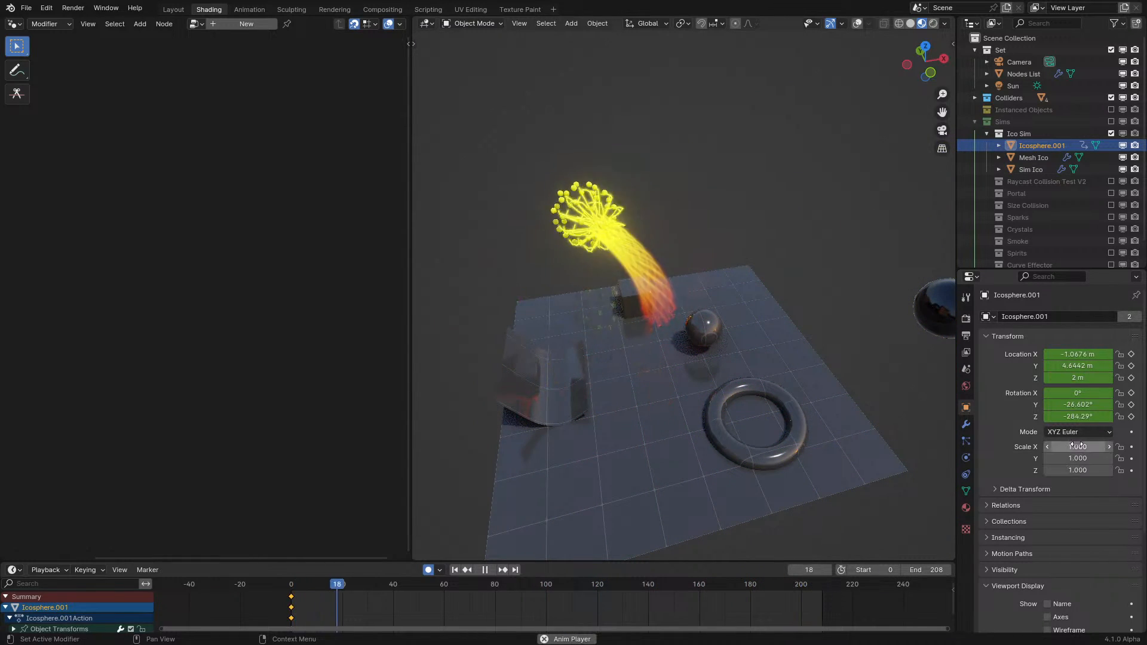
- Switch to the Animation workspace and fit Icosphere.001's full rotation curve in the Graph Editor with the sidebar hidden
left_click(249, 10)
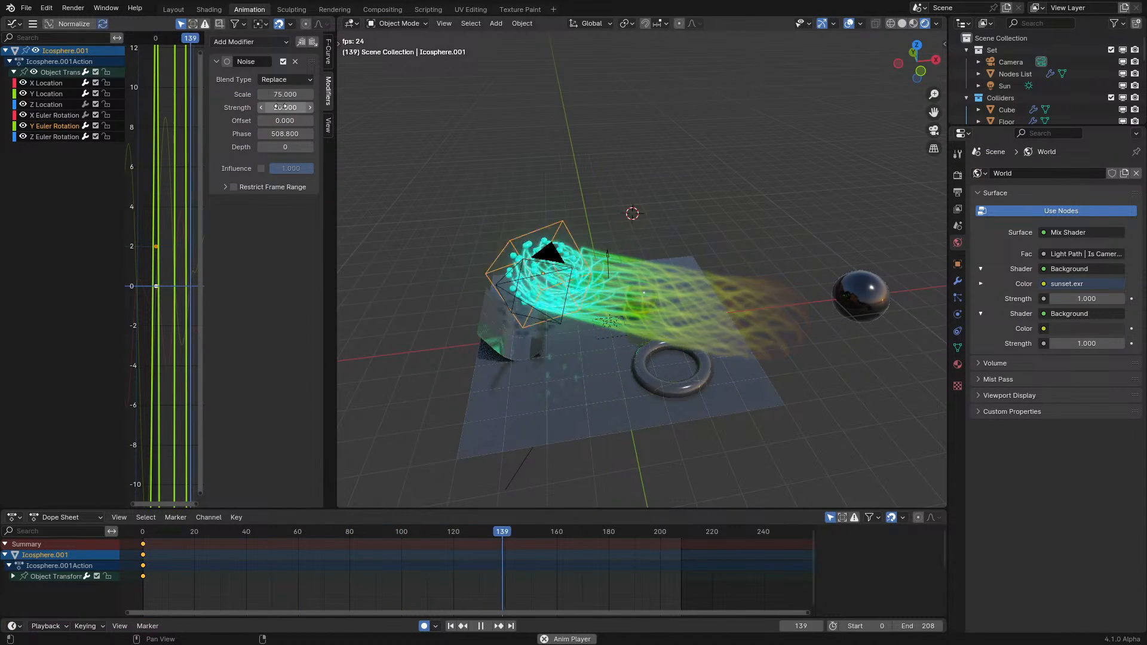
key("n")
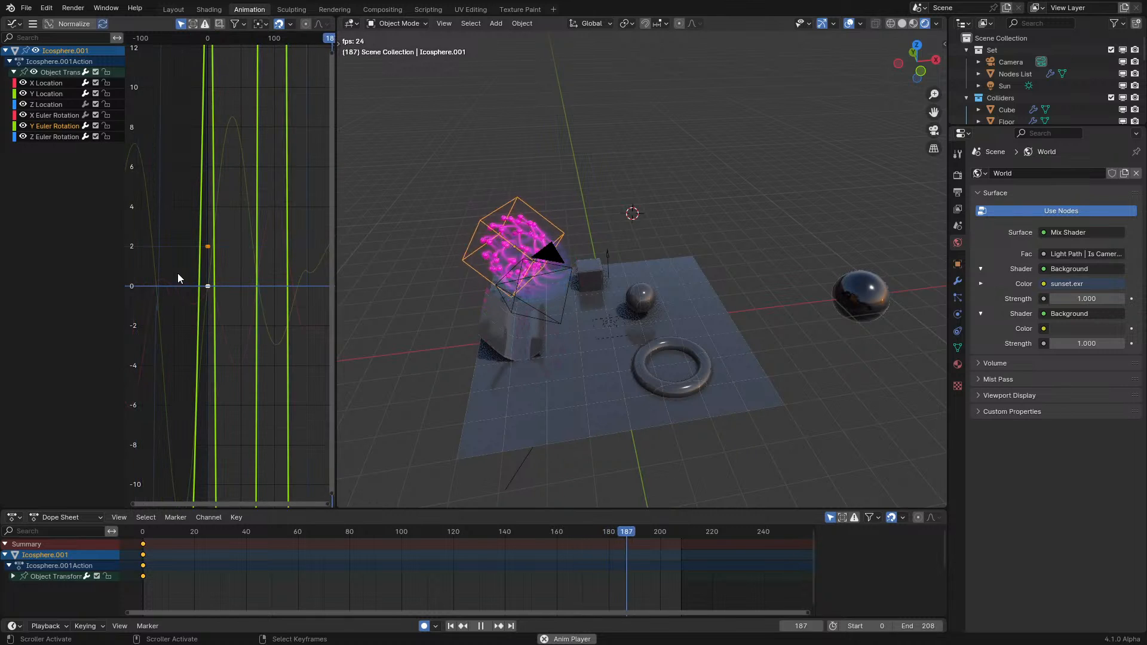
key("Home")
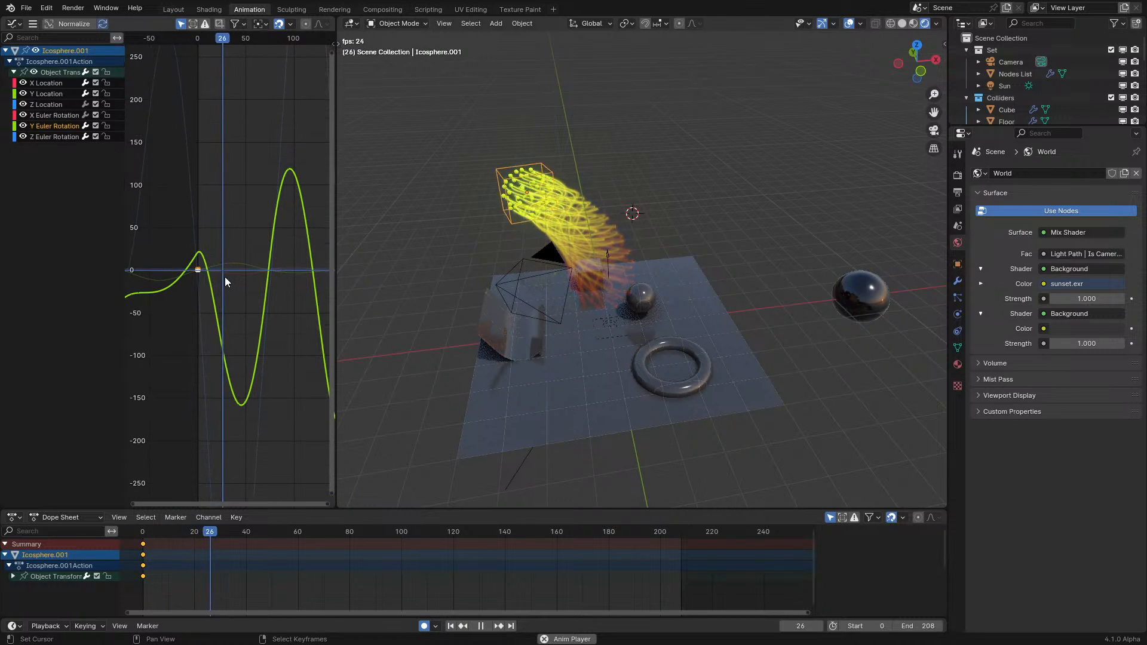
- Stop the playback, select Icosphere.001 and return the timeline to frame 0 in Object Mode
left_click(674, 166)
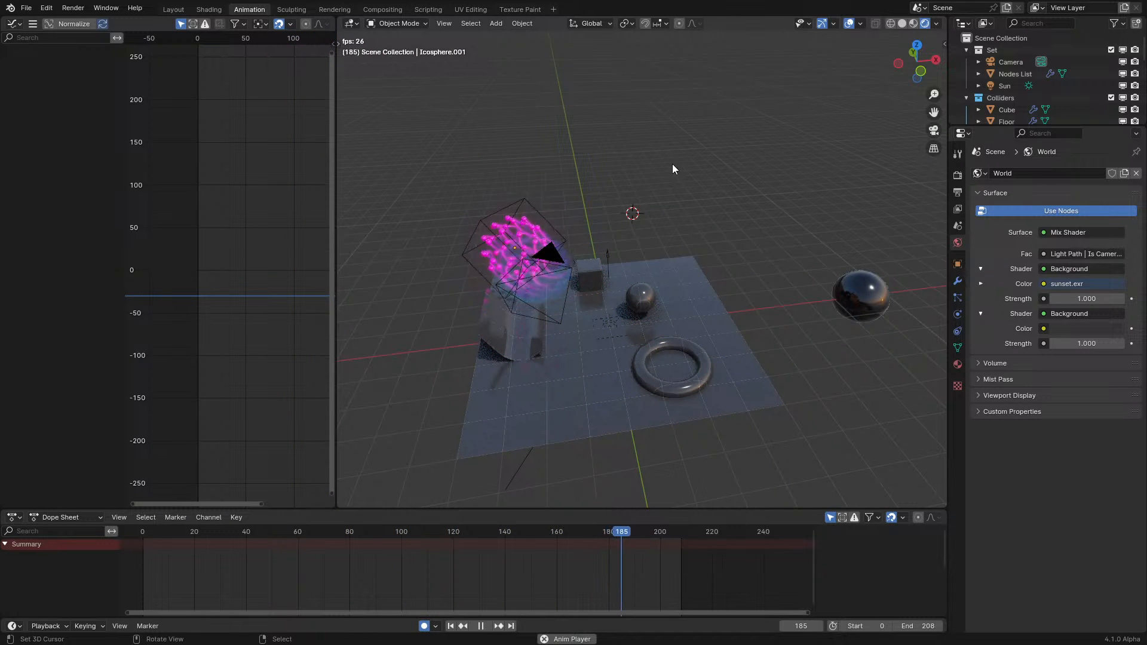
middle_click_drag(663, 151, 683, 163)
key("space")
left_click(717, 342)
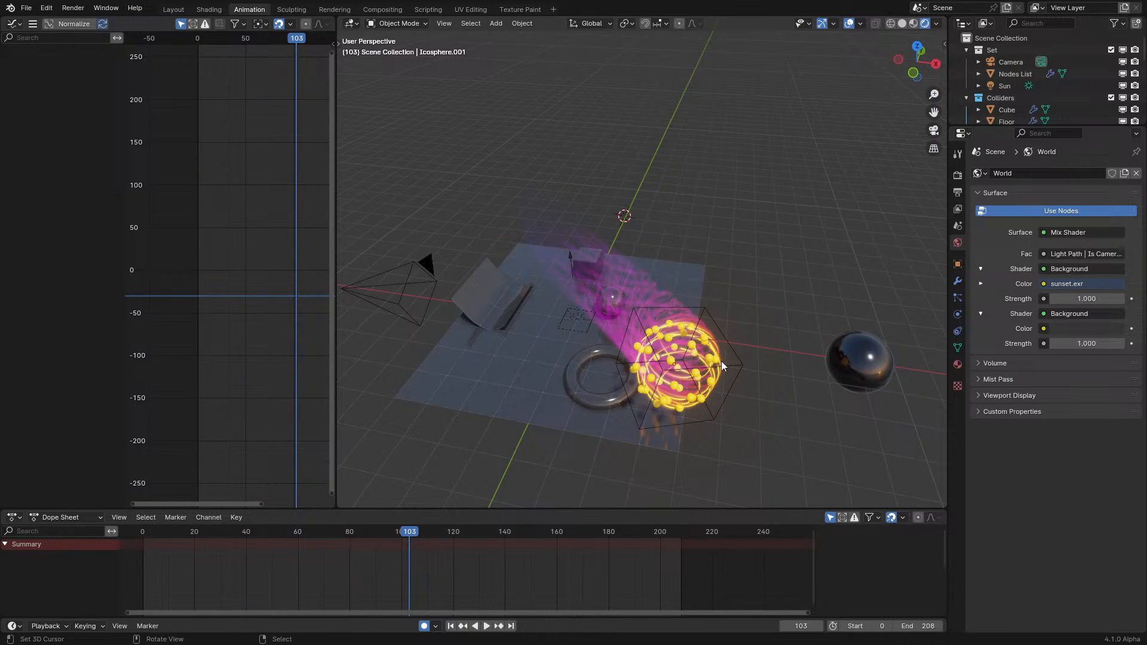
key("Tab")
left_click_drag(222, 576, 130, 583)
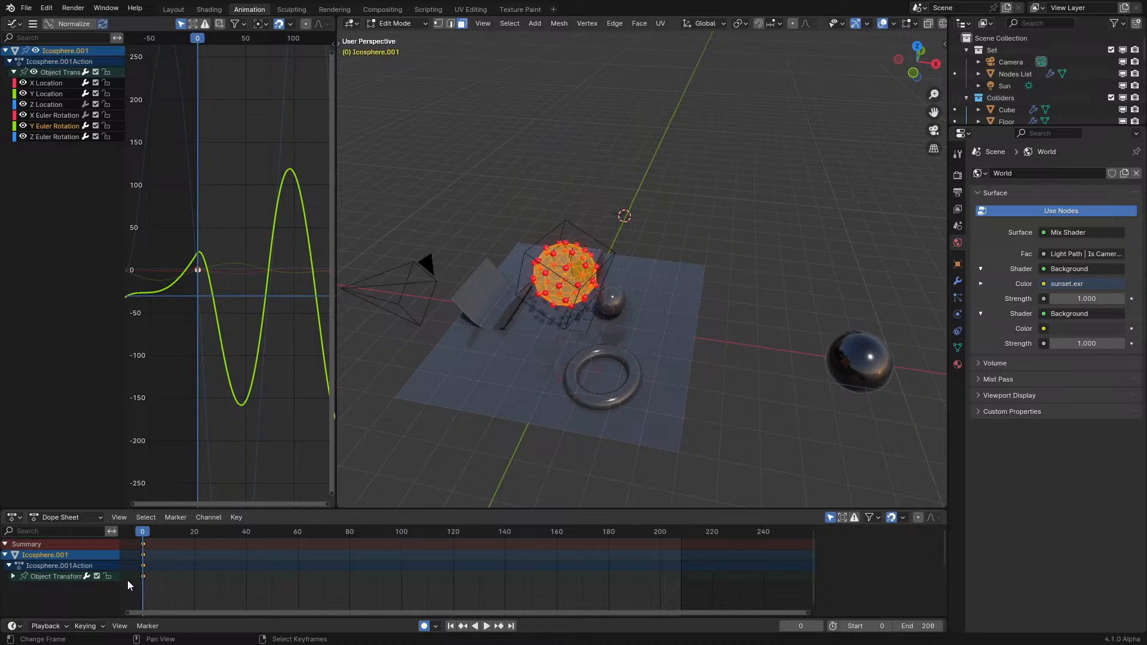
key("Tab")
- Add a new ico sphere mesh with 1 subdivision
key("shift+a")
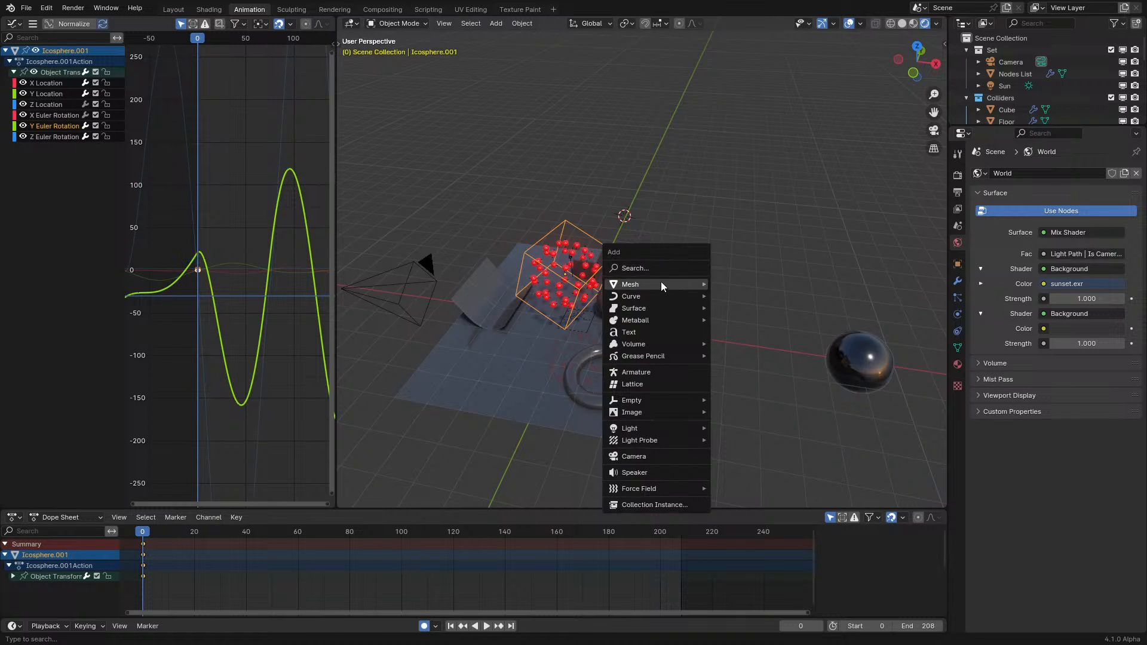
mouse_move(664, 284)
left_click(746, 332)
left_click(356, 499)
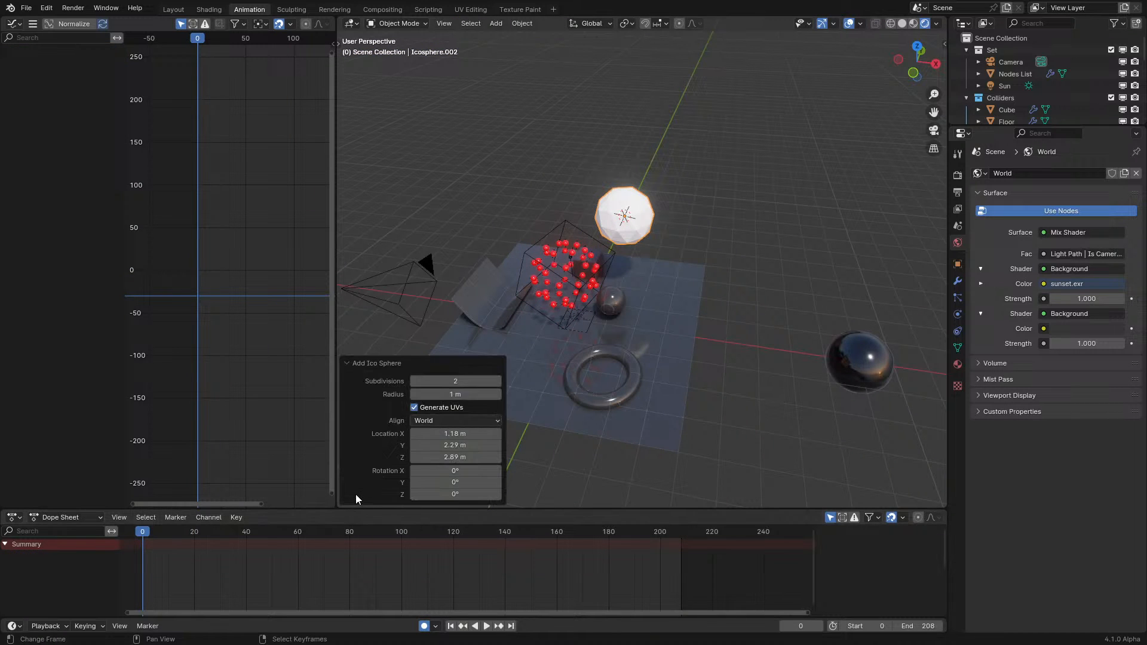
scroll(604, 222, "up", 5)
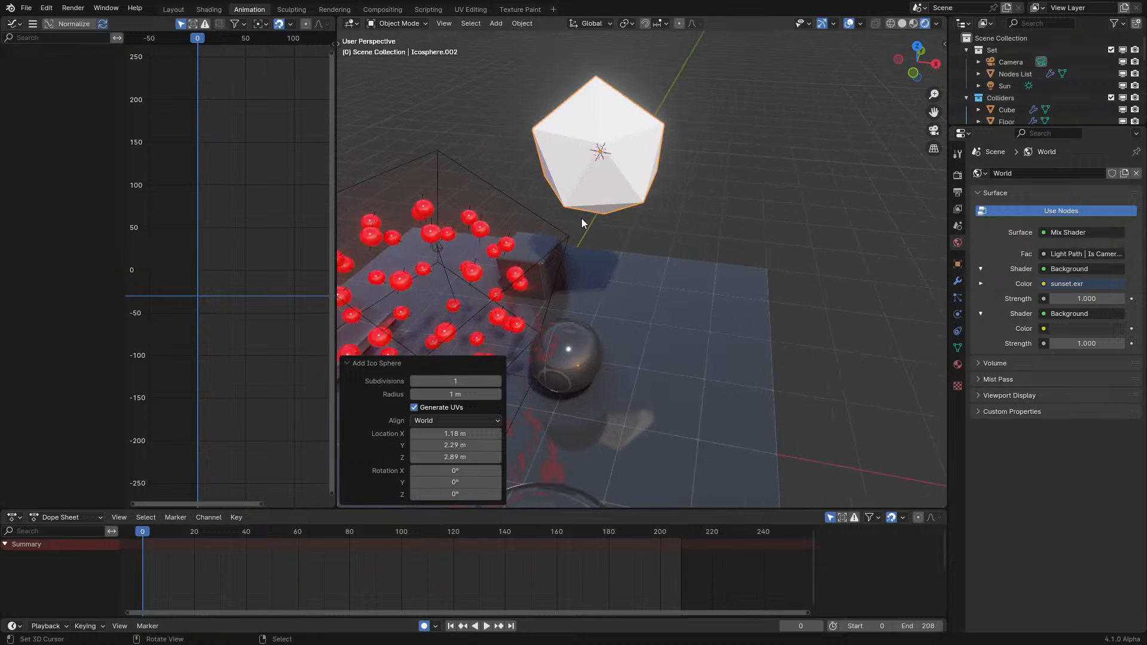
- Copy the location and rotation of Icosphere.001 to the new ico sphere
left_click(515, 192, "shift")
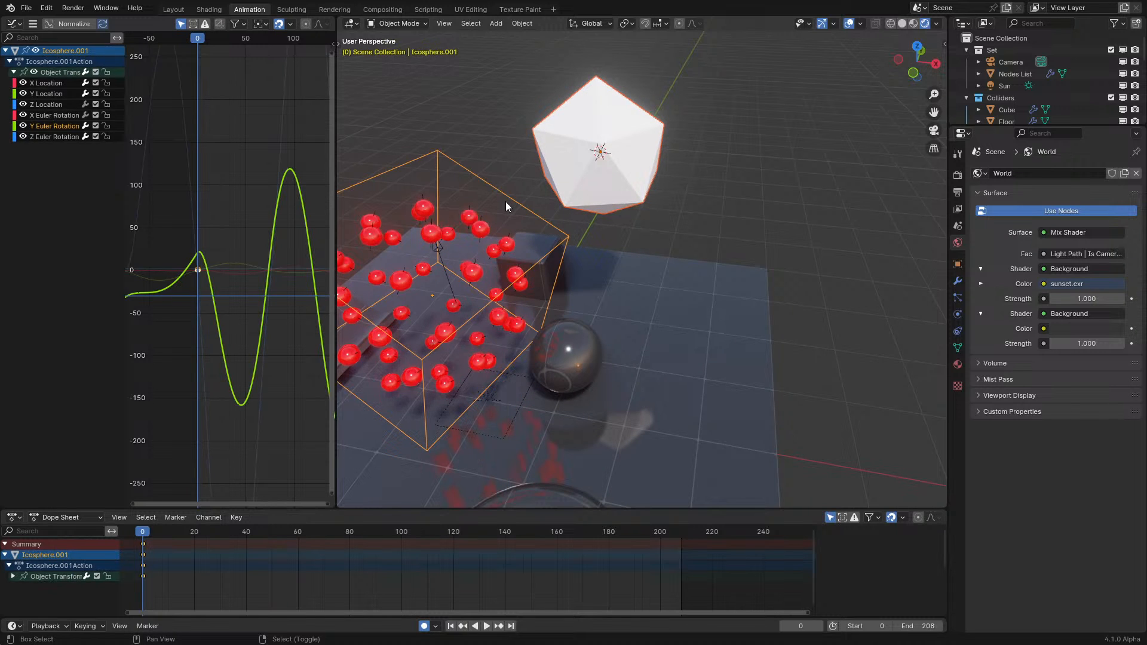
key("ctrl+c")
left_click(495, 225)
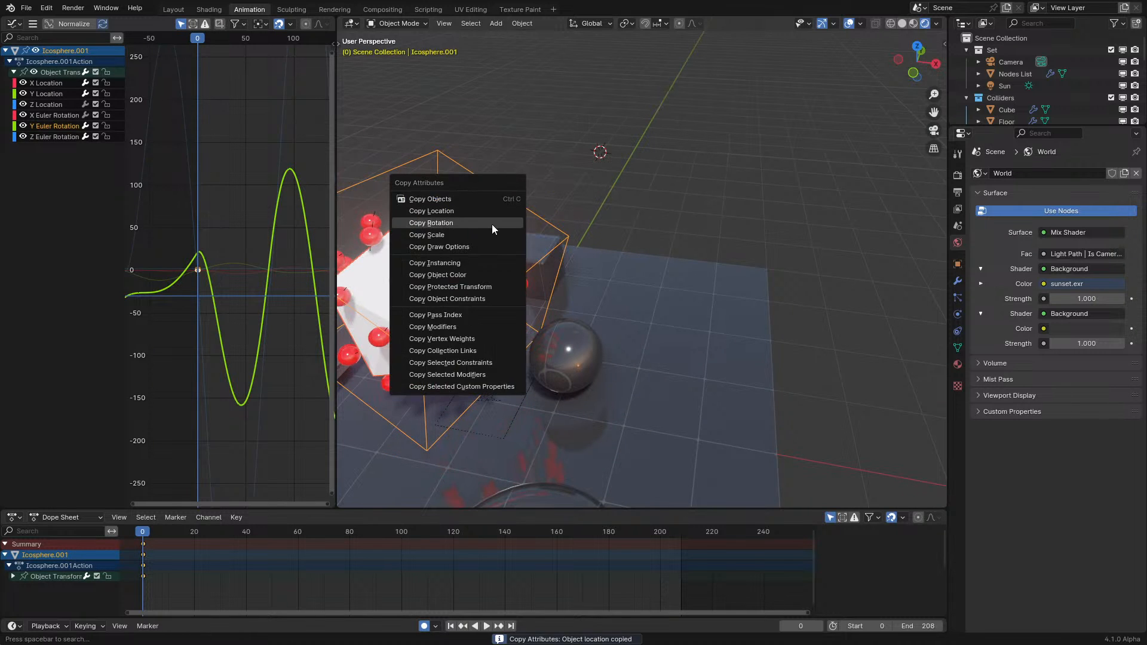
middle_click_drag(491, 225, 650, 203, "shift")
left_click(635, 232)
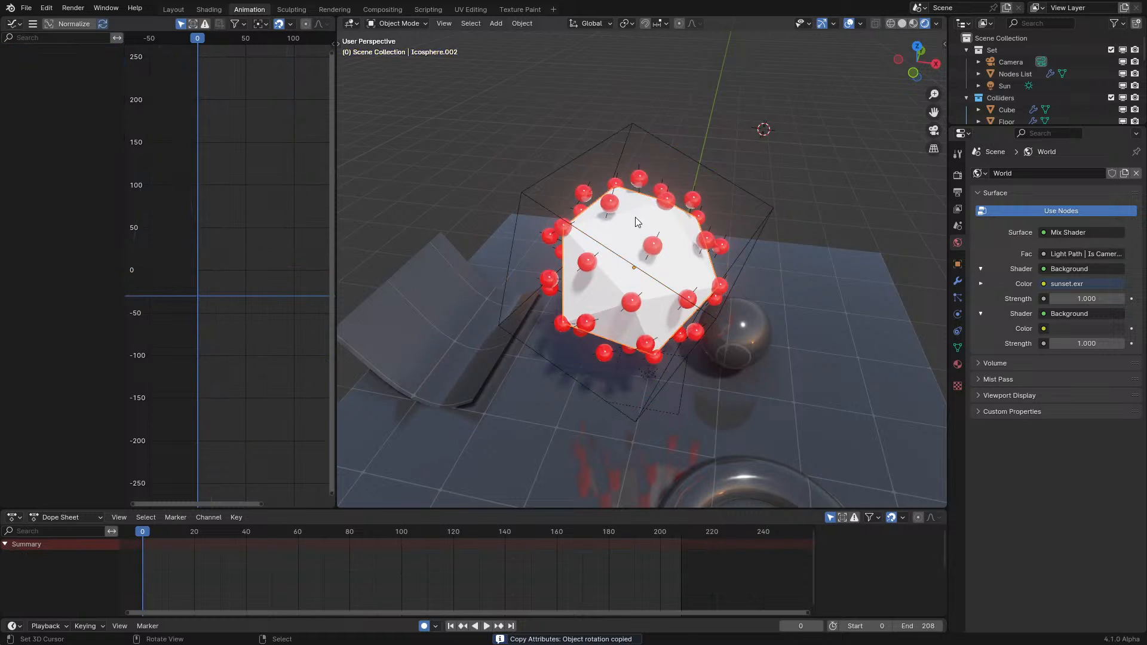
- Join the new ico sphere into Icosphere.001 and open the combined mesh in Edit Mode with nothing selected
left_click(654, 128)
key("Tab")
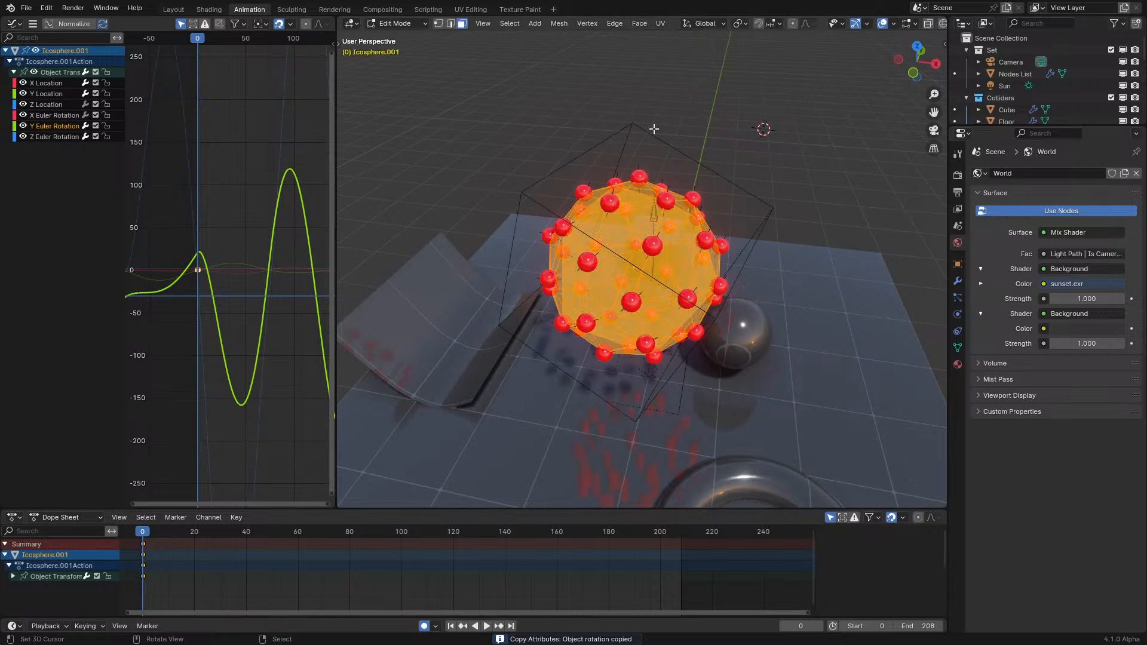
key("alt+a")
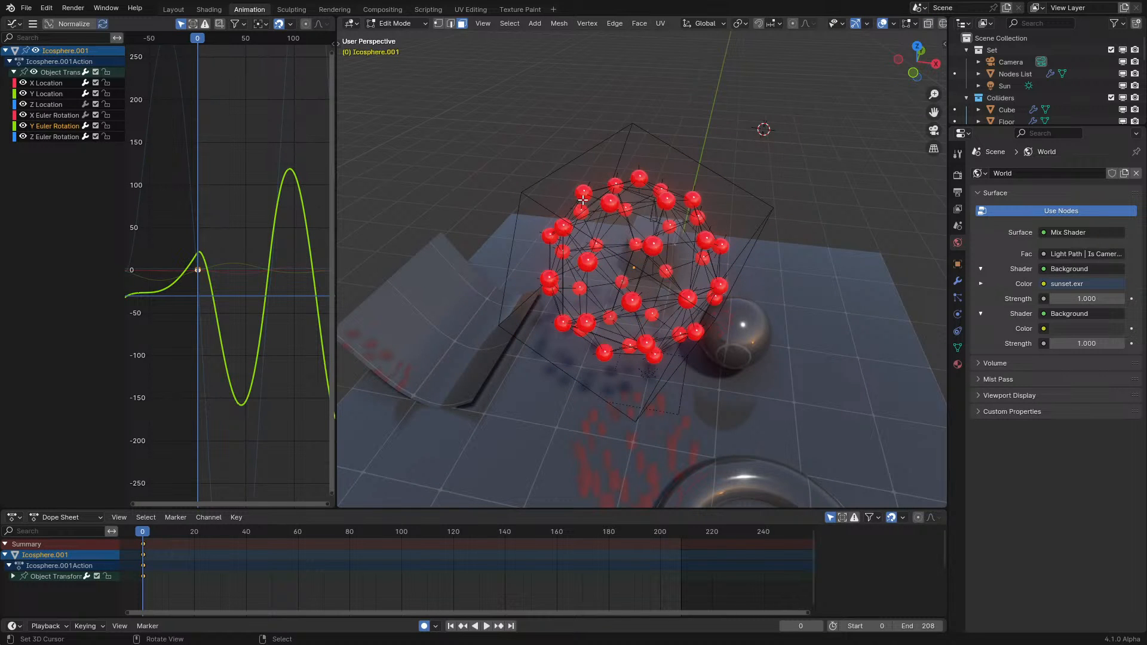
- Delete all linked vertices of the original denser sphere from Icosphere.001's mesh and return to Object Mode
key("1")
key("ctrl+l")
key("g")
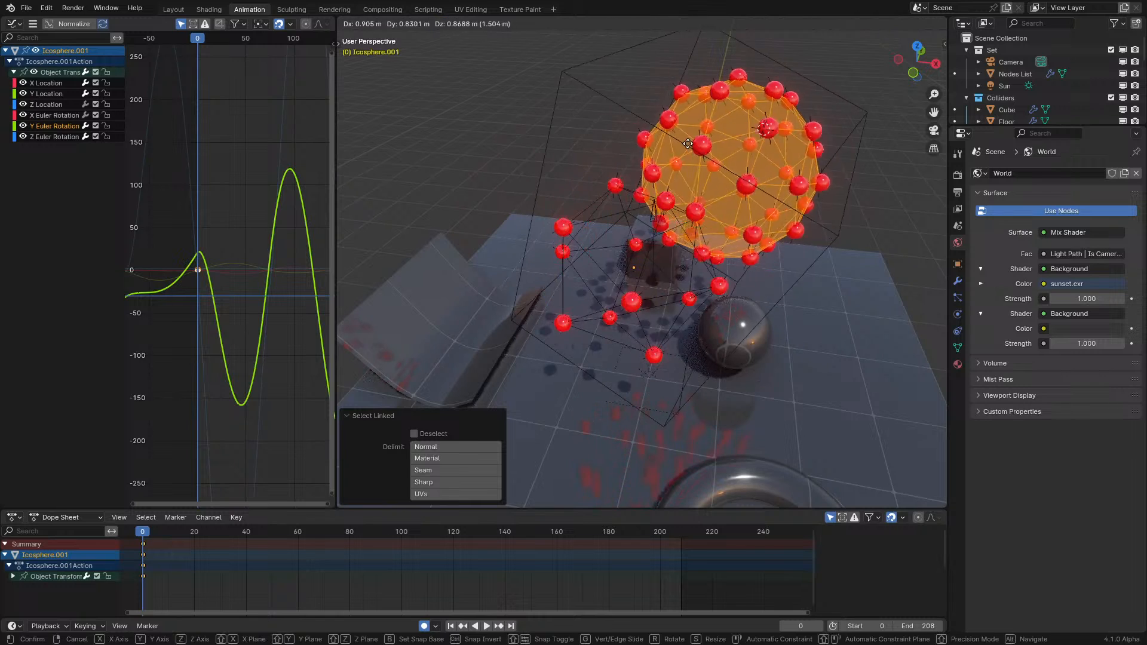
right_click(690, 136)
key("x")
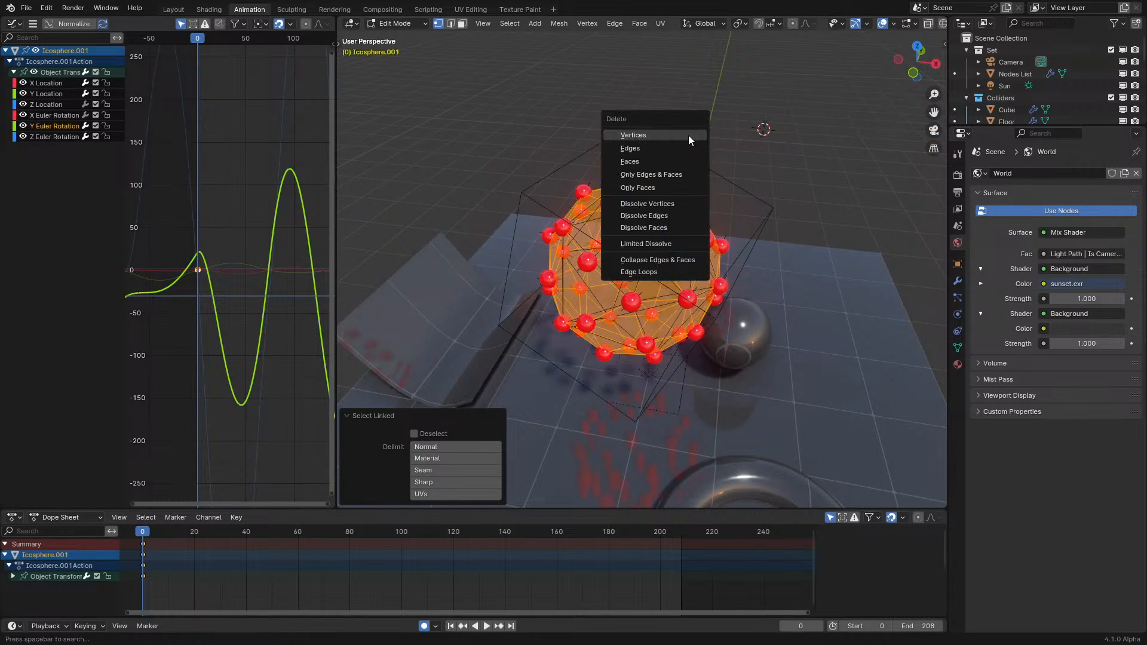
left_click(688, 136)
key("Tab")
- Play the animation with the viewport overlays hidden and examine the sparser particle trails from several angles
key("space")
scroll(580, 330, "down", 5)
right_click(743, 153)
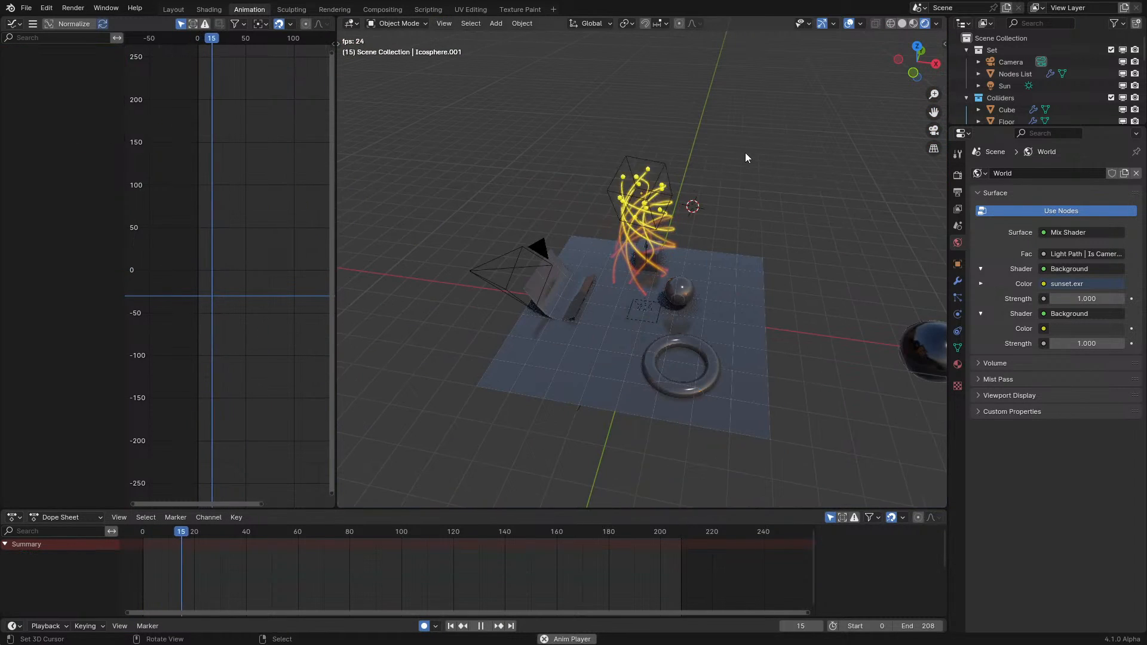
scroll(730, 181, "up", 1)
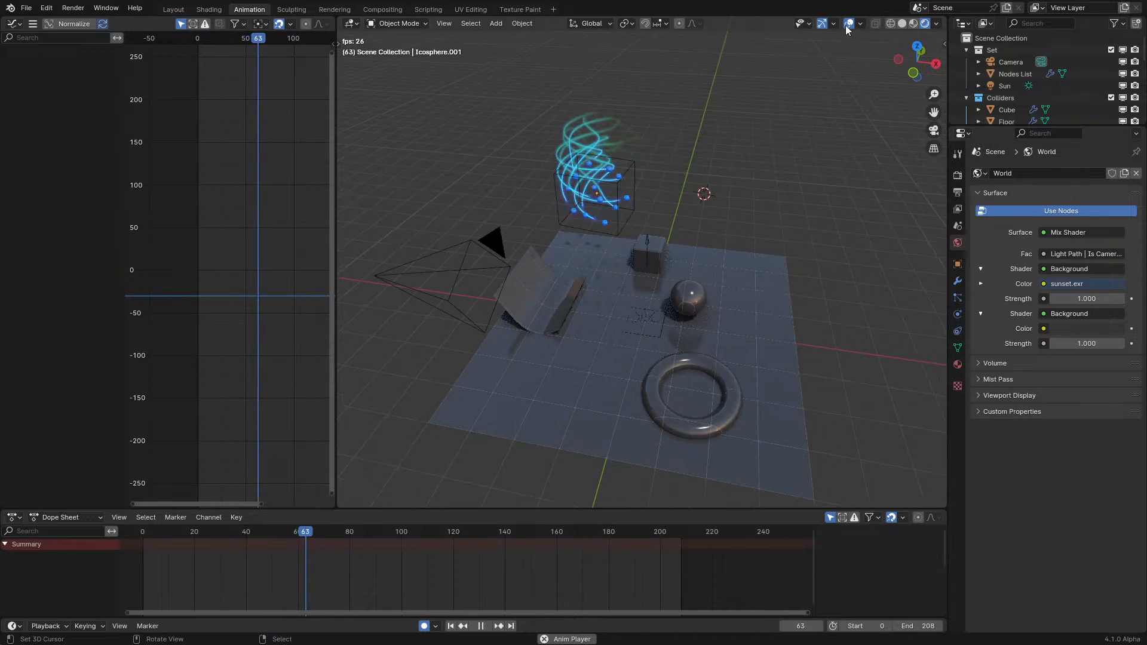
left_click(848, 24)
middle_click_drag(721, 221, 764, 205)
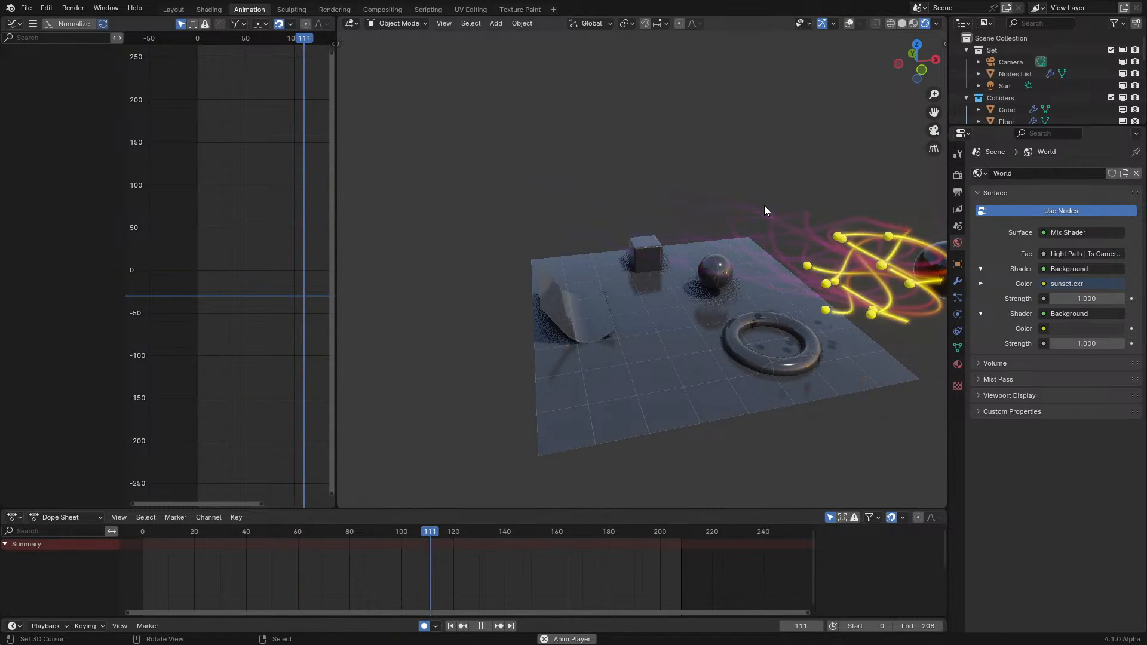
middle_click_drag(652, 232, 693, 242)
scroll(692, 242, "up", 1)
key("space")
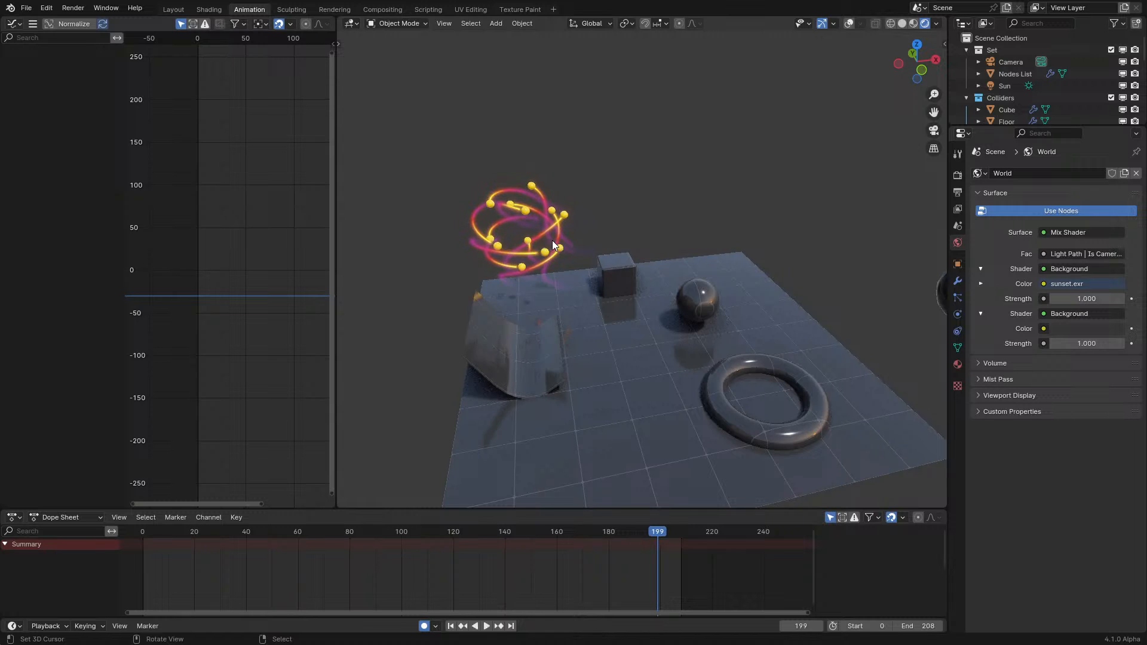
- Show the viewport overlays again and select Icosphere.001
scroll(692, 242, "up", 1)
left_click(858, 23)
left_click(848, 23)
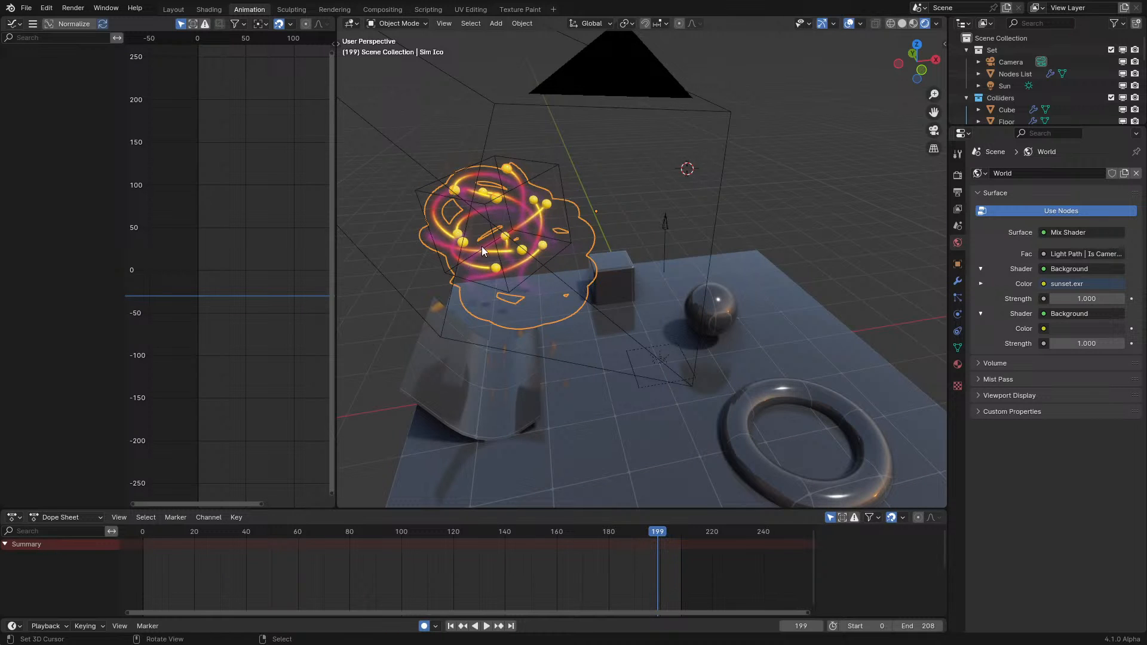
left_click(516, 186)
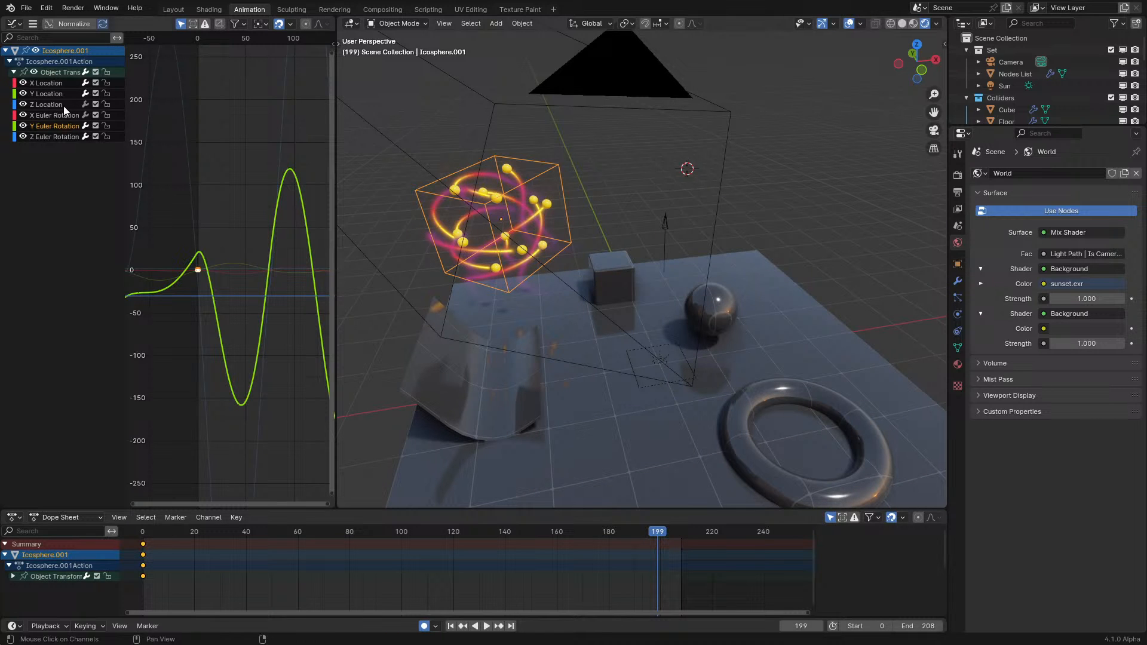
- Copy the Noise modifier from the Y Euler Rotation channel to X Euler Rotation and set the copy's phase to 301.3
left_click(44, 114)
key("n")
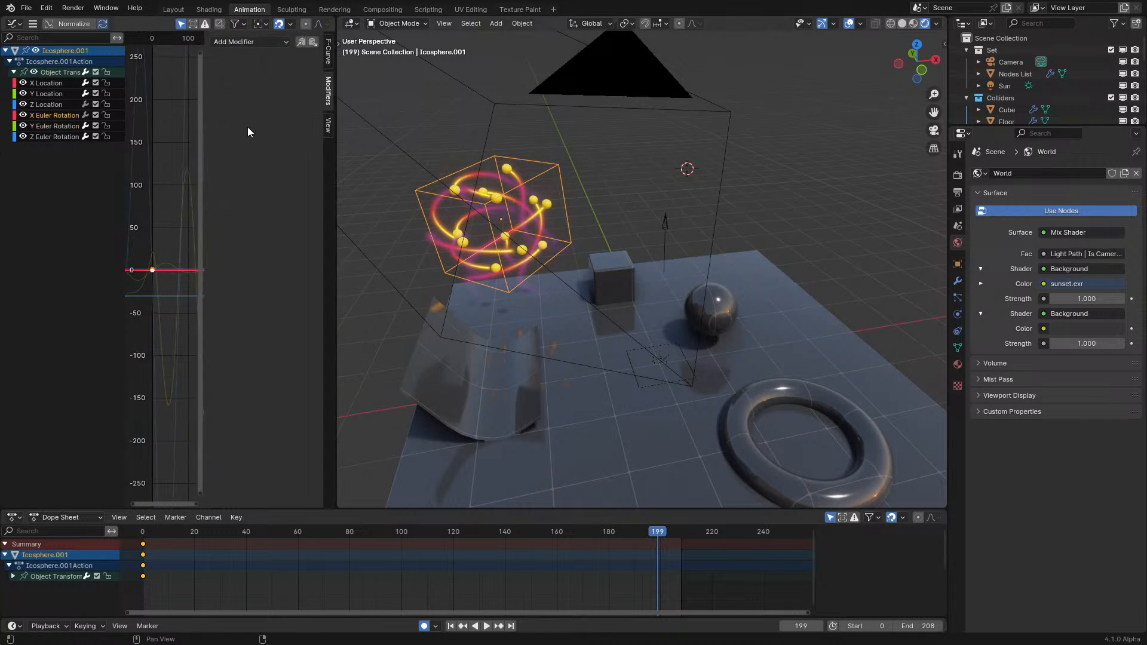
left_click(50, 128)
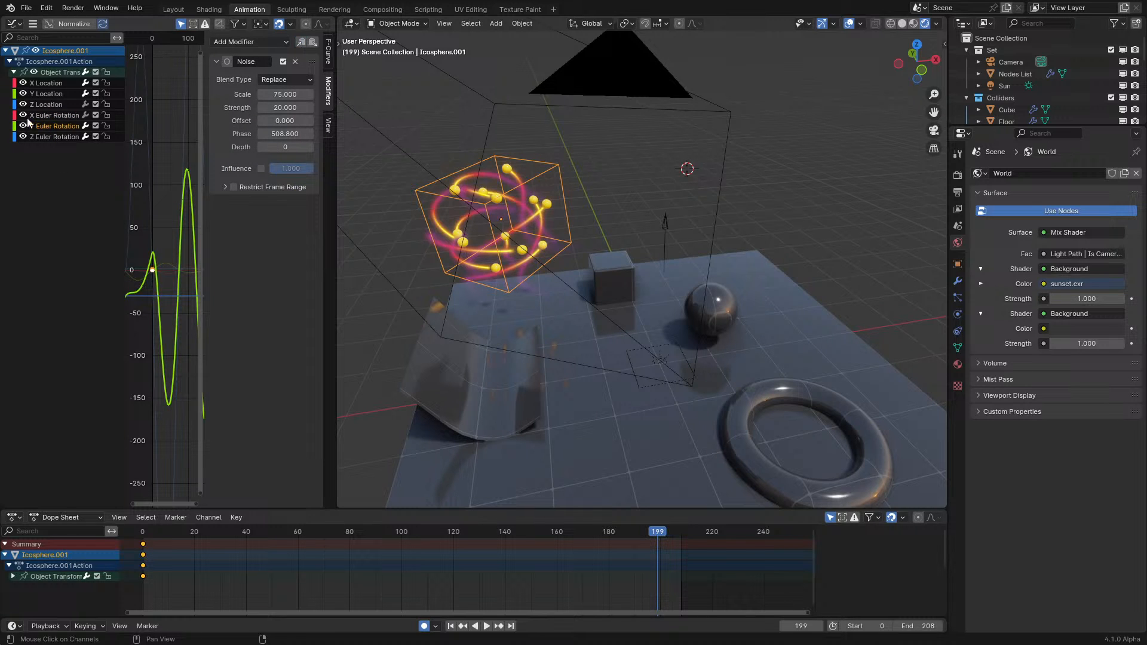
left_click(47, 116)
left_click(312, 43)
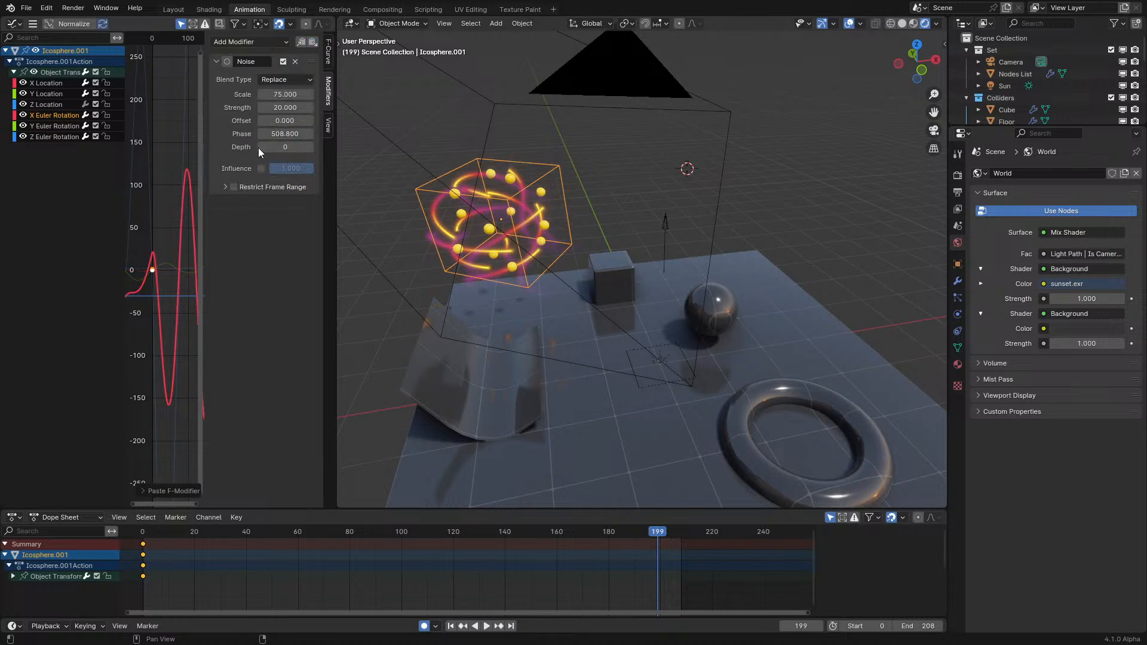
left_click_drag(271, 135, 302, 135)
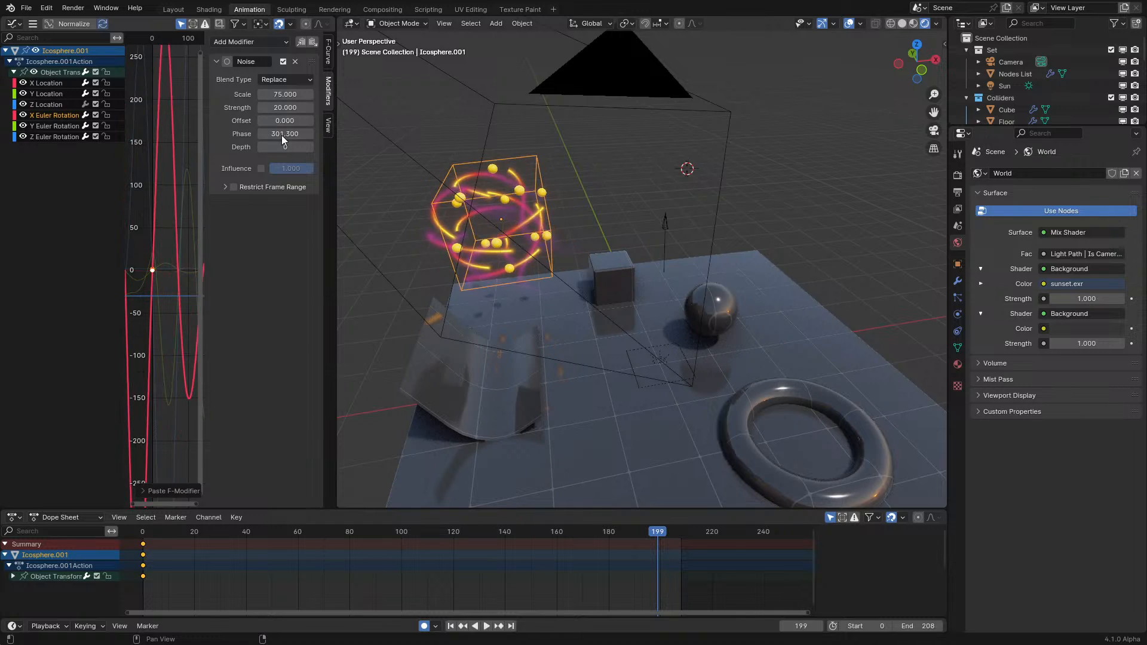
key("n")
- Play the animation and examine the X Euler Rotation curve, its Noise settings and the tumbling trails
key("space")
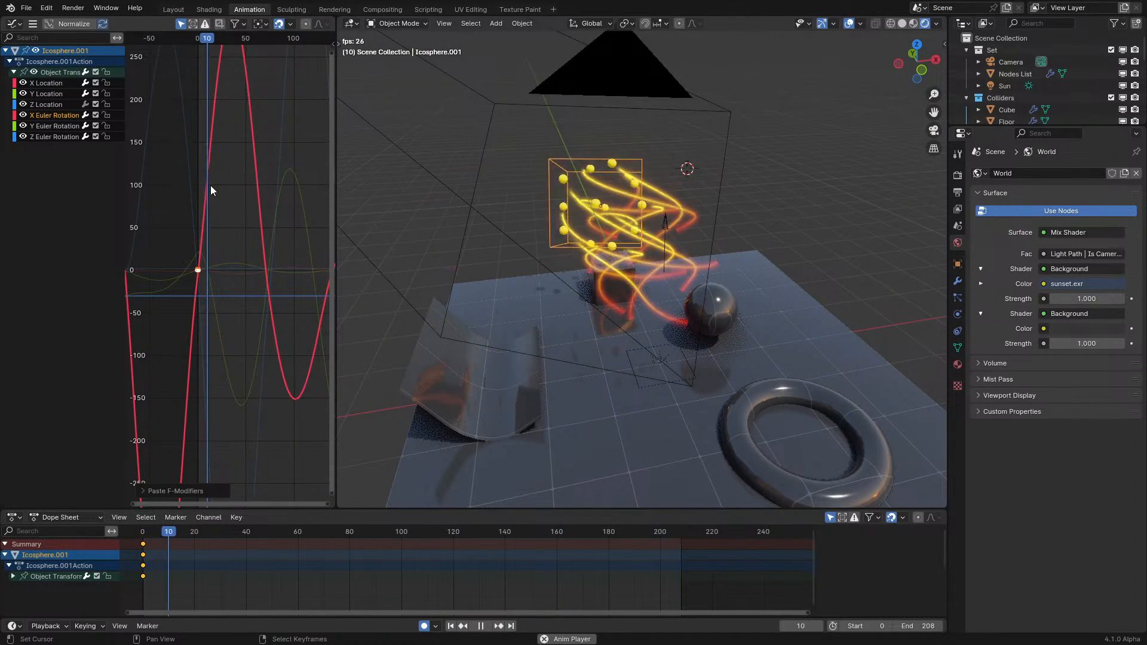
scroll(252, 238, "down", 3)
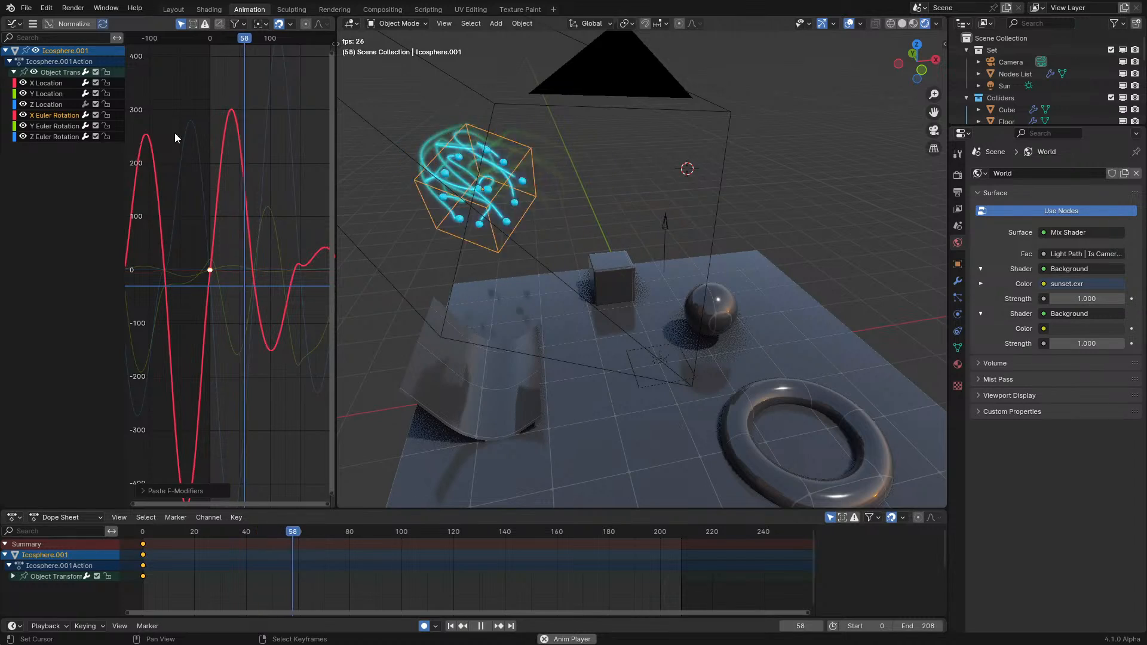
key("n")
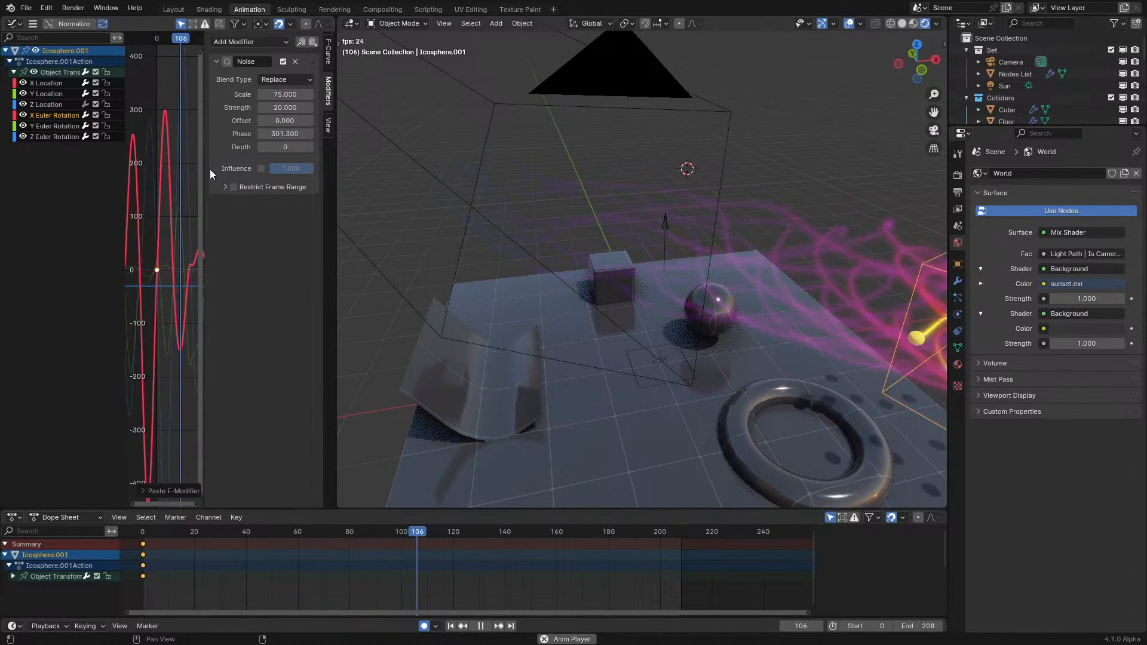
key("n")
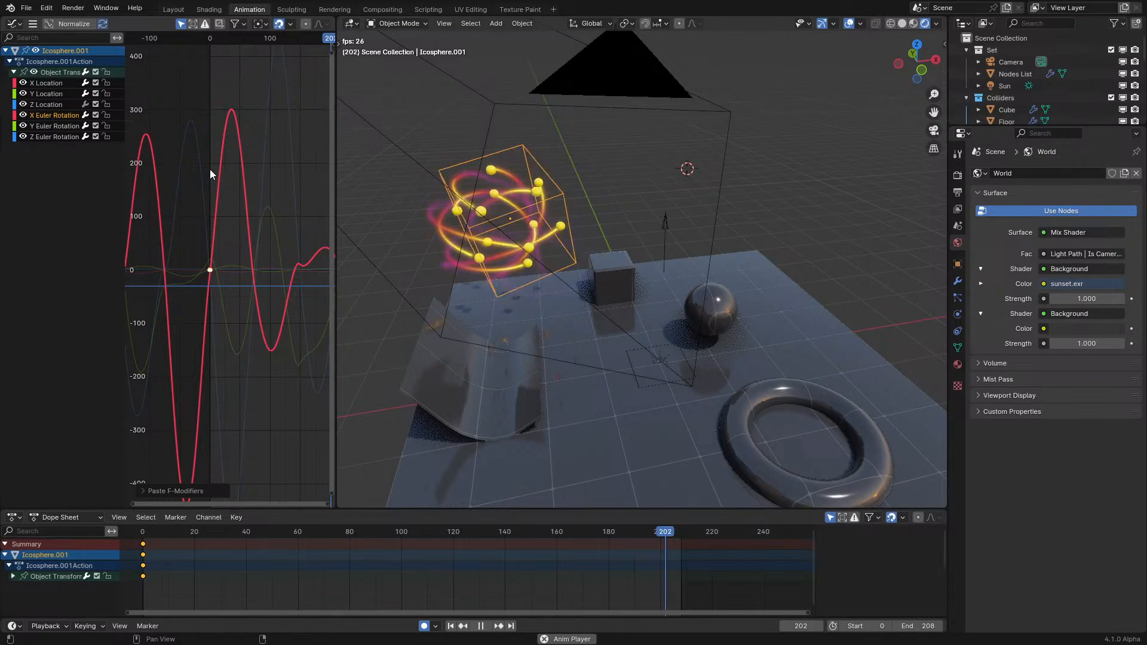
middle_click_drag(649, 288, 621, 311)
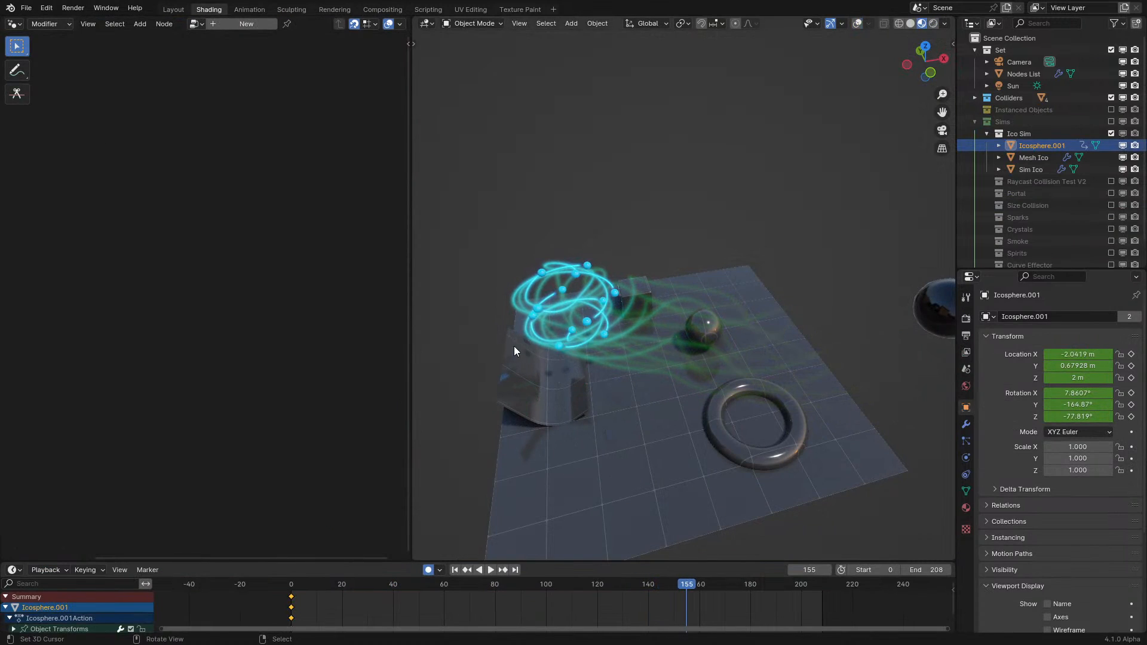
- Select the Sim Ico object and collapse the Active Camera node in its geometry node tree
left_click(529, 303)
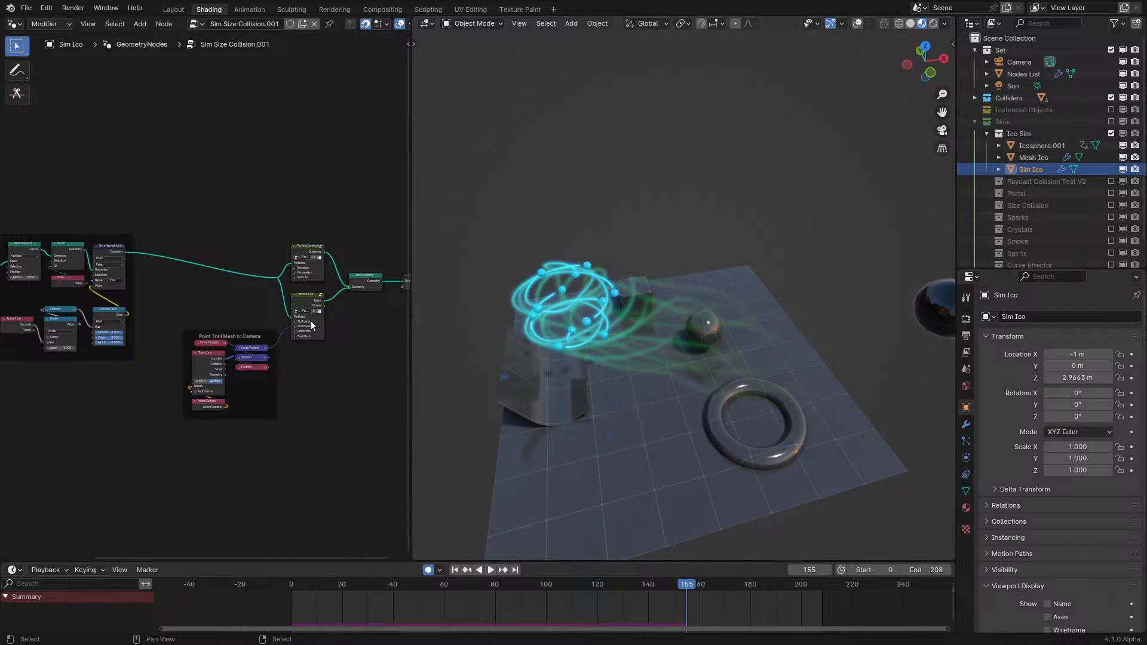
scroll(310, 320, "up", 3)
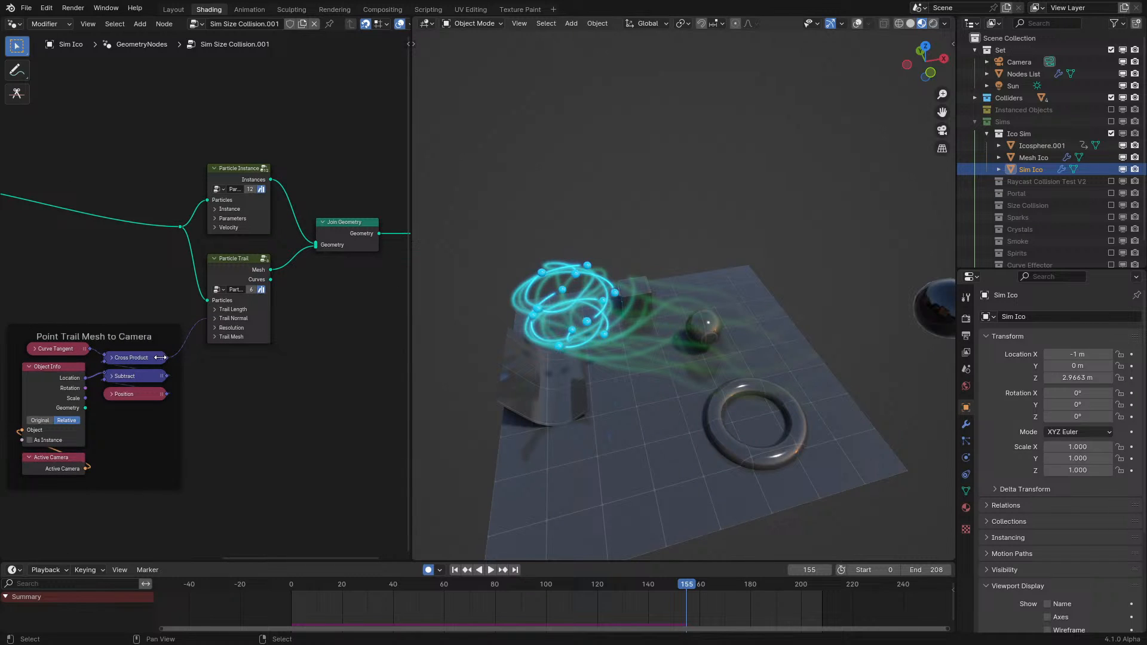
left_click(28, 457)
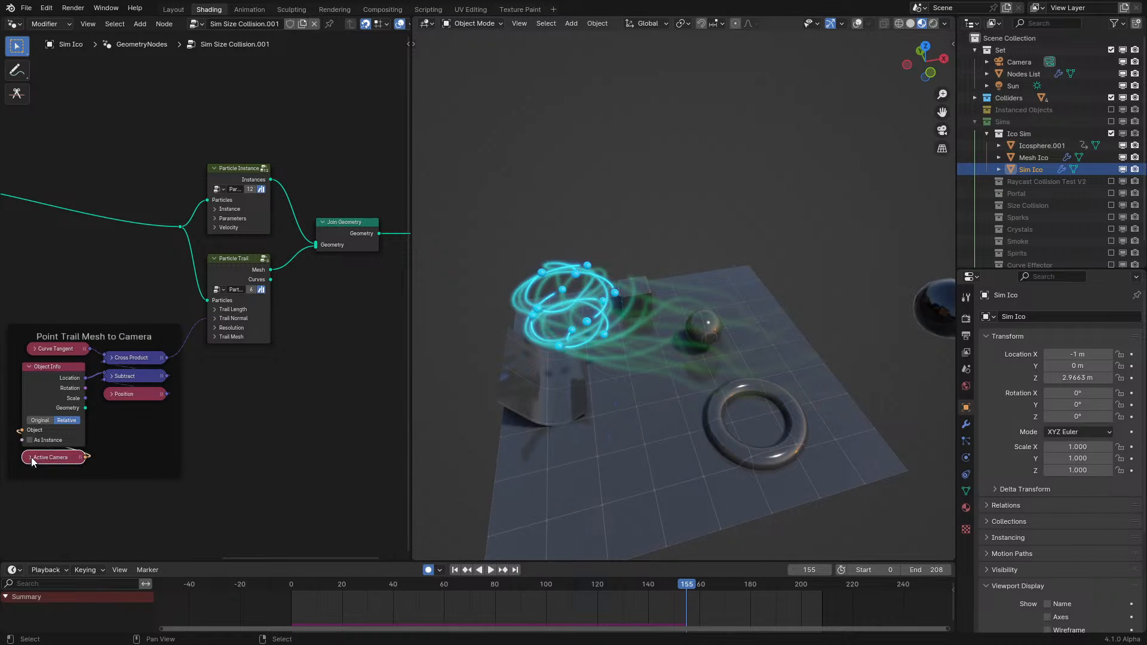
scroll(295, 331, "up", 2)
- Add a Named Attribute node reading Trail Age below the camera frame and feed it into a new Map Range node
key("shift+a")
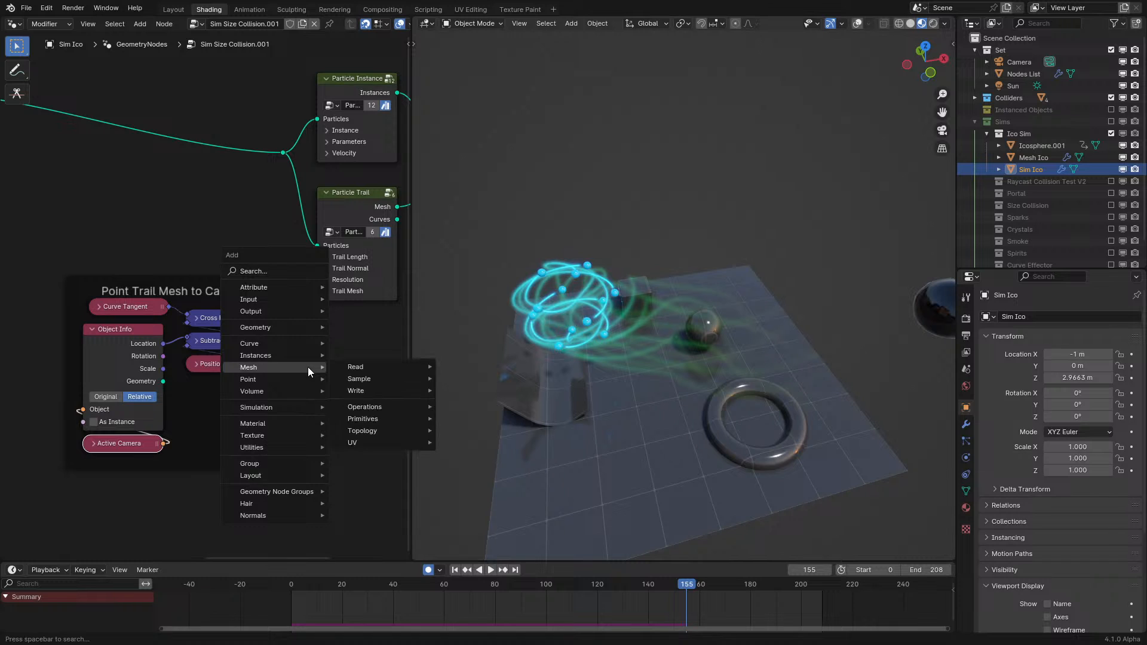
middle_click_drag(329, 451, 267, 396)
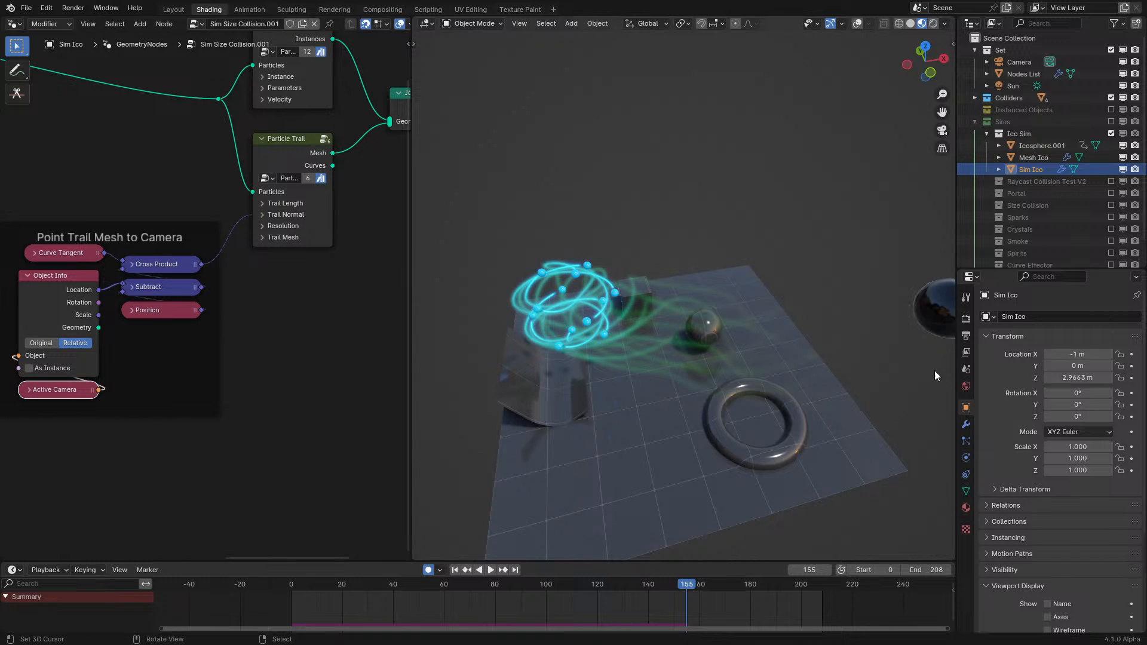
key("shift+a")
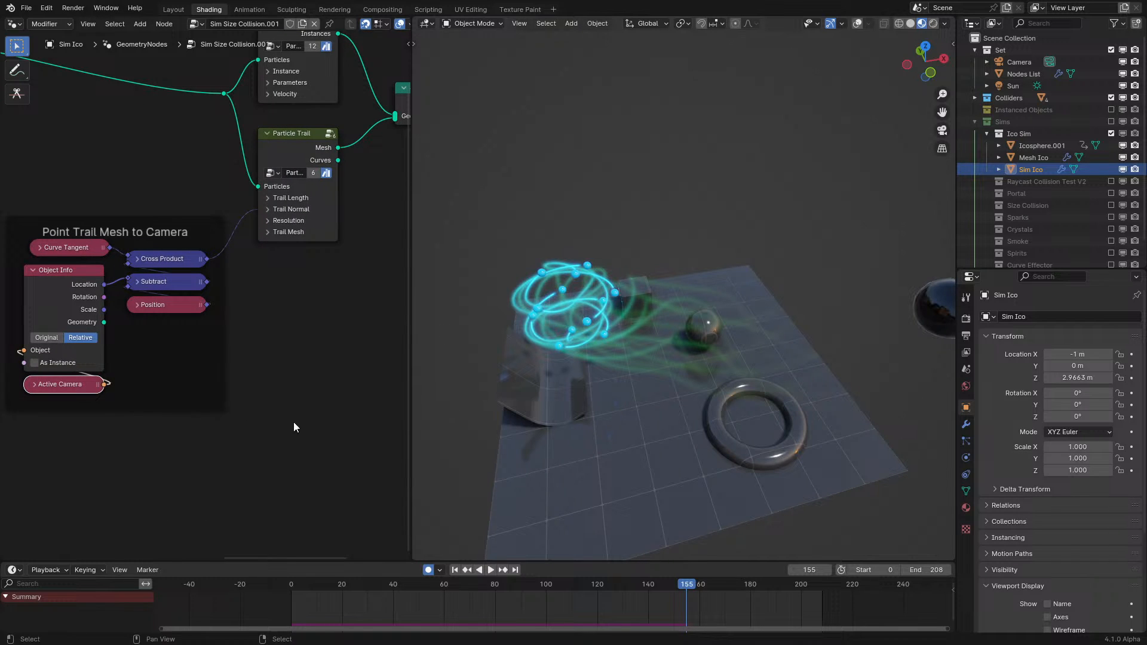
left_click(278, 410)
left_click(212, 475)
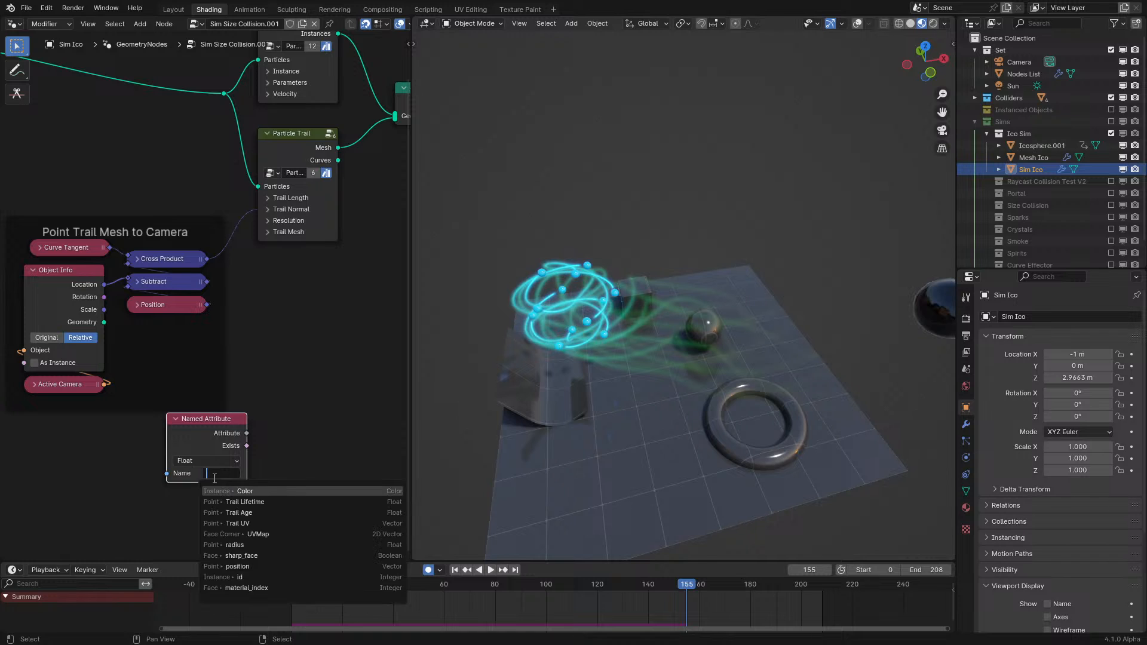
left_click(227, 511)
left_click_drag(235, 437, 189, 449)
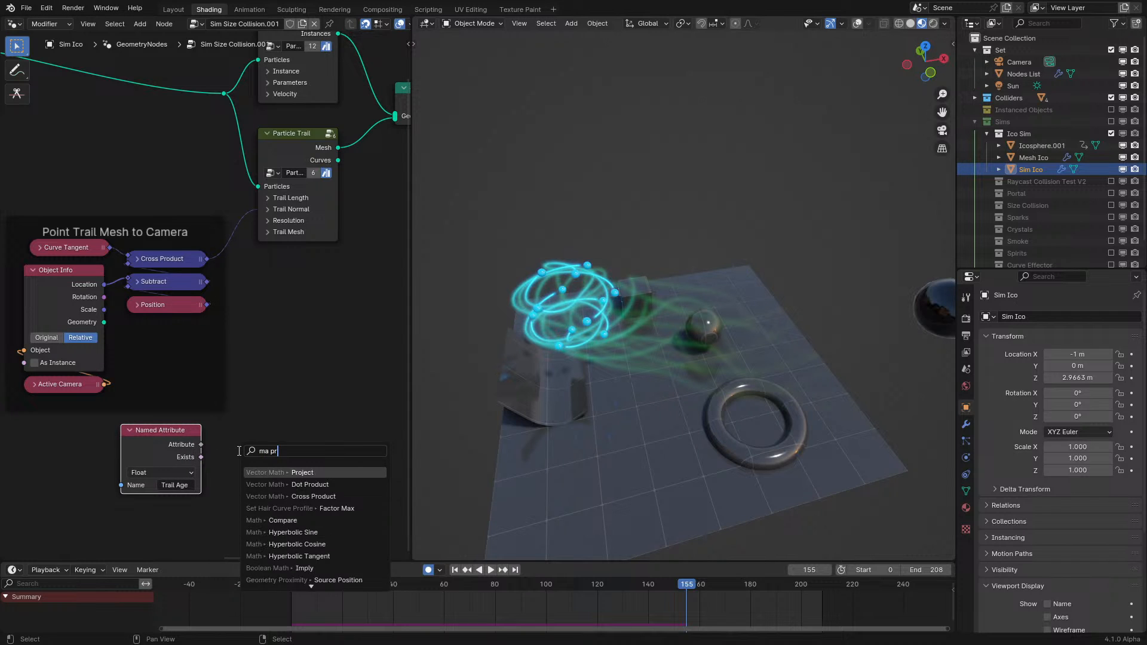
type("p")
key("Return")
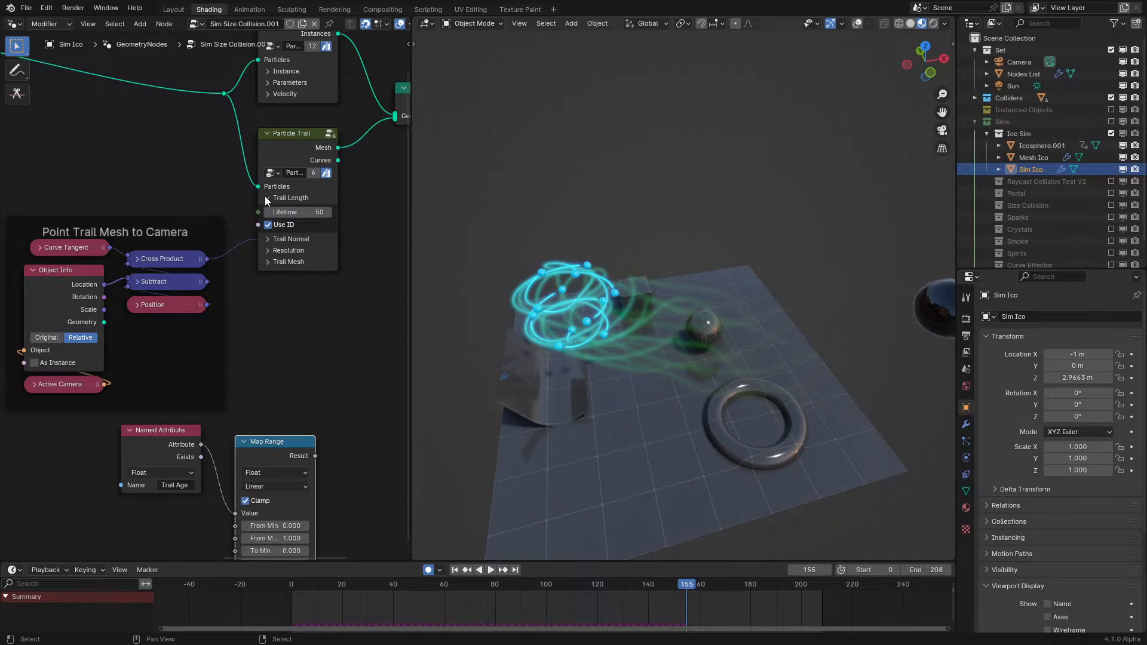
- Drive the Particle Trail's Trail Mesh Radius with the Map Range result and set its From Max to 50
left_click(273, 213)
left_click(270, 220)
left_click(267, 221)
left_click(266, 232)
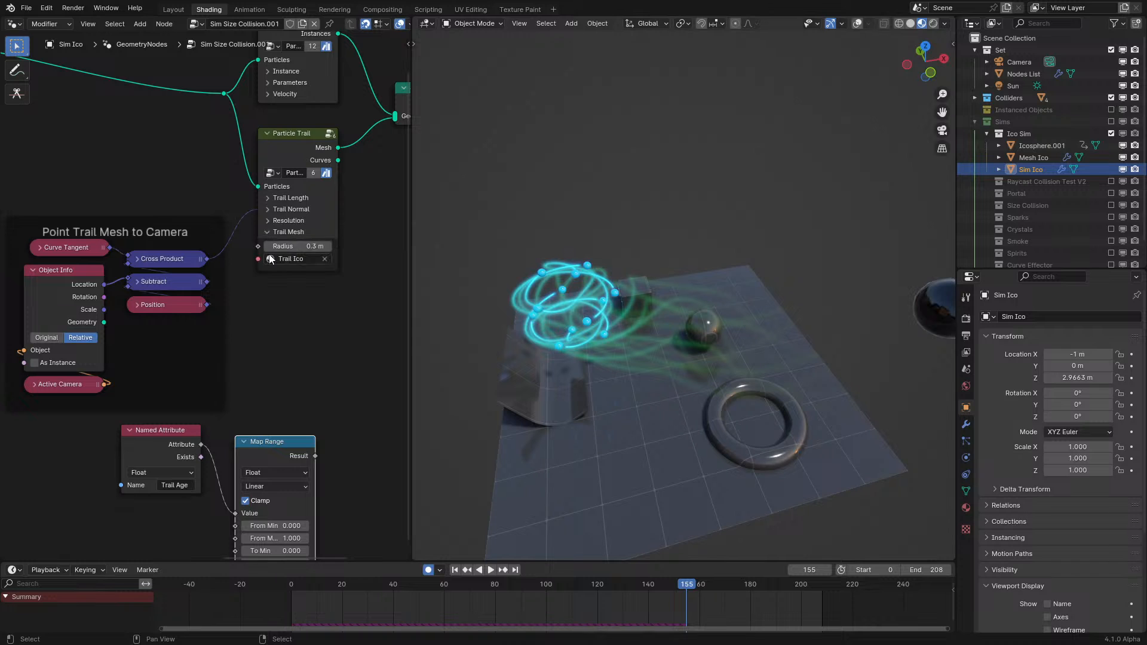
left_click_drag(255, 249, 257, 246)
middle_click_drag(253, 550, 261, 480)
type("0")
key("Return")
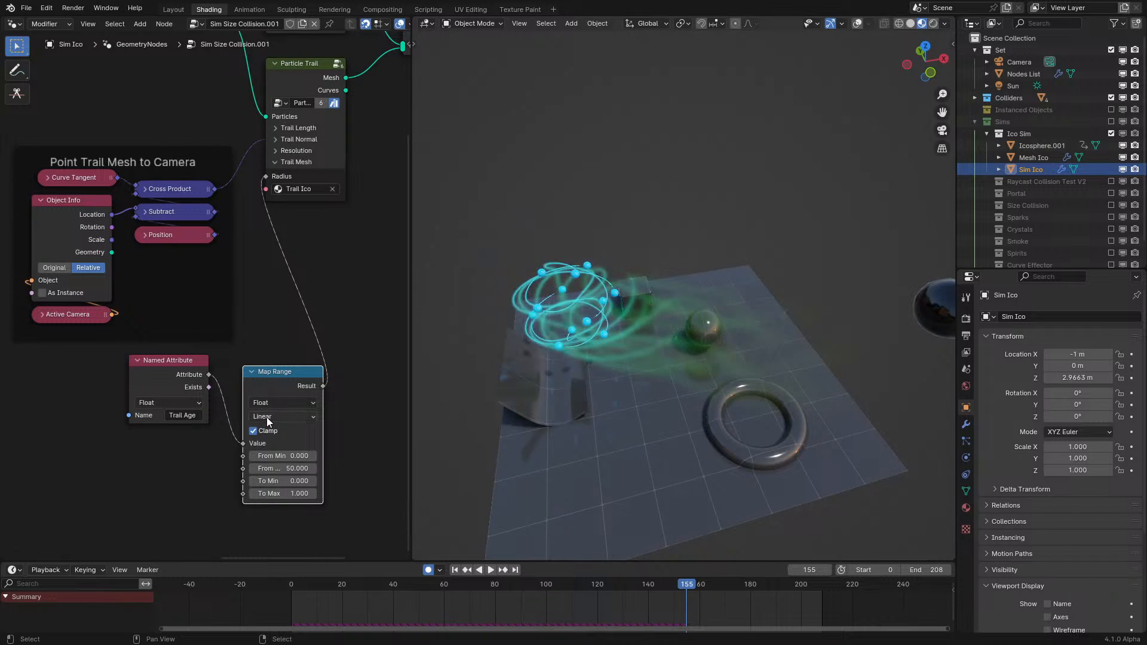
- Play the animation and set the Map Range's To Min to 0.160 and To Max to 2.000
key("space")
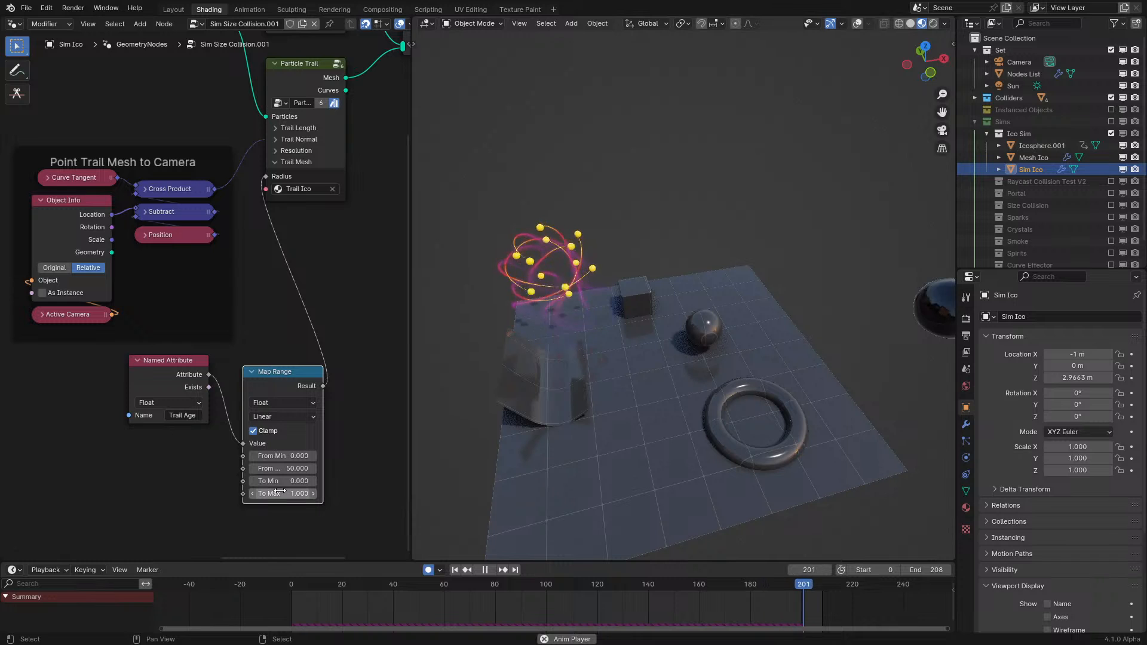
left_click(275, 480)
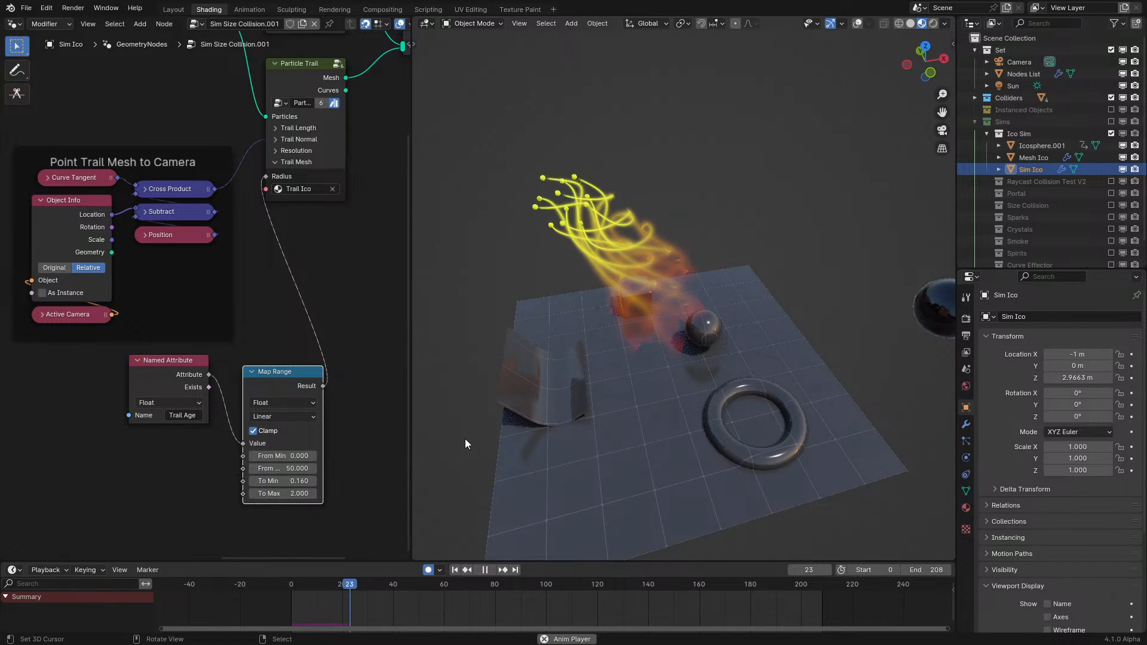
- Examine the widening particle trails from several angles during playback, ending with the animation paused
middle_click_drag(464, 443, 730, 197)
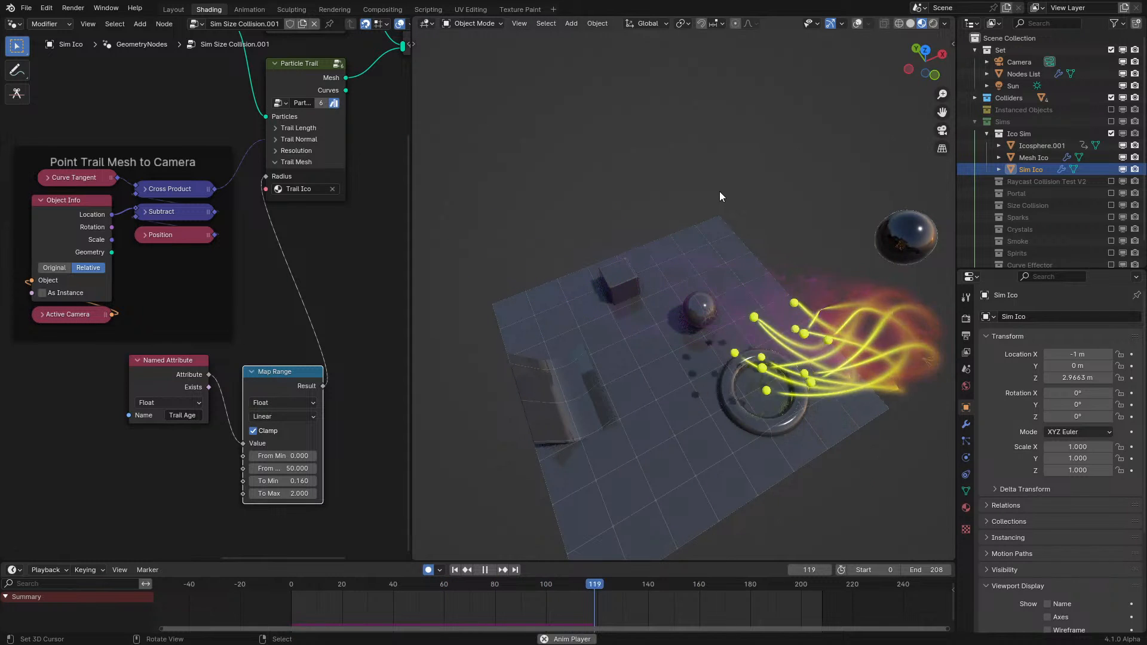
scroll(670, 343, "up", 1)
middle_click_drag(670, 343, 647, 331)
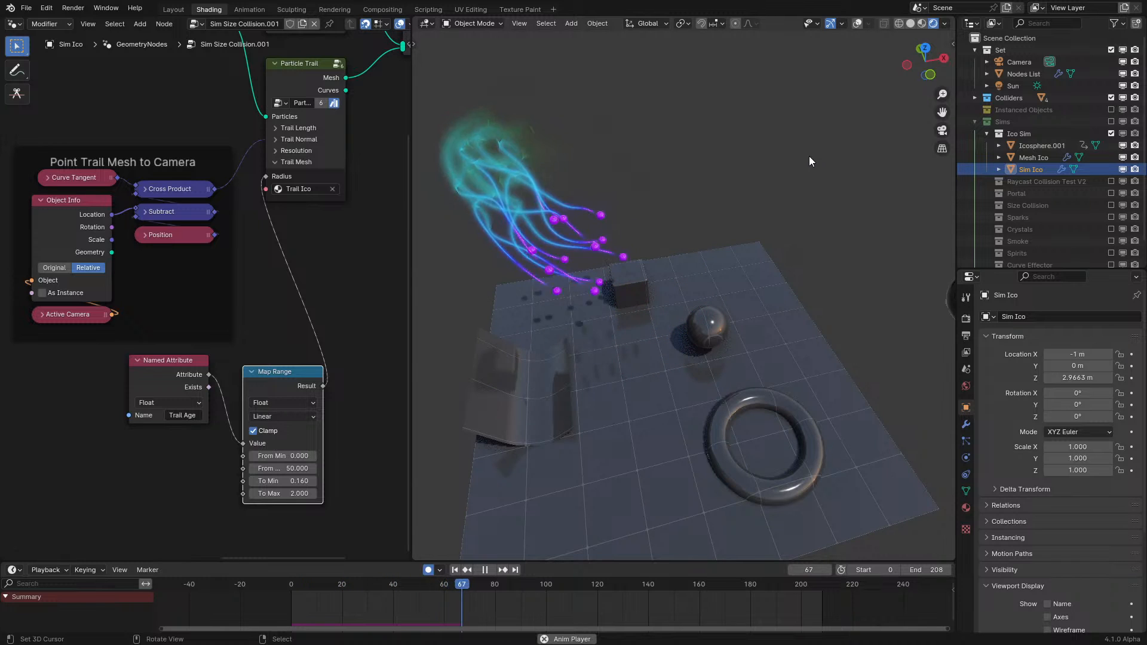
key("space")
- Save the current blend file
key("shift+a")
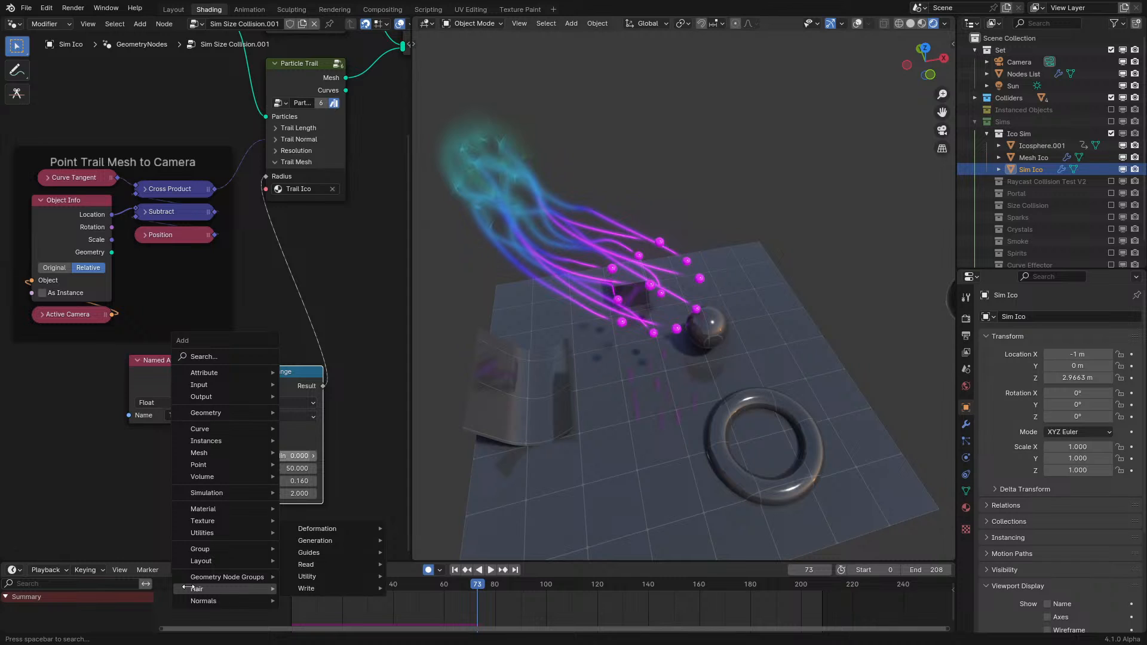
middle_click_drag(252, 311, 284, 200)
key("shift+a")
mouse_move(284, 200)
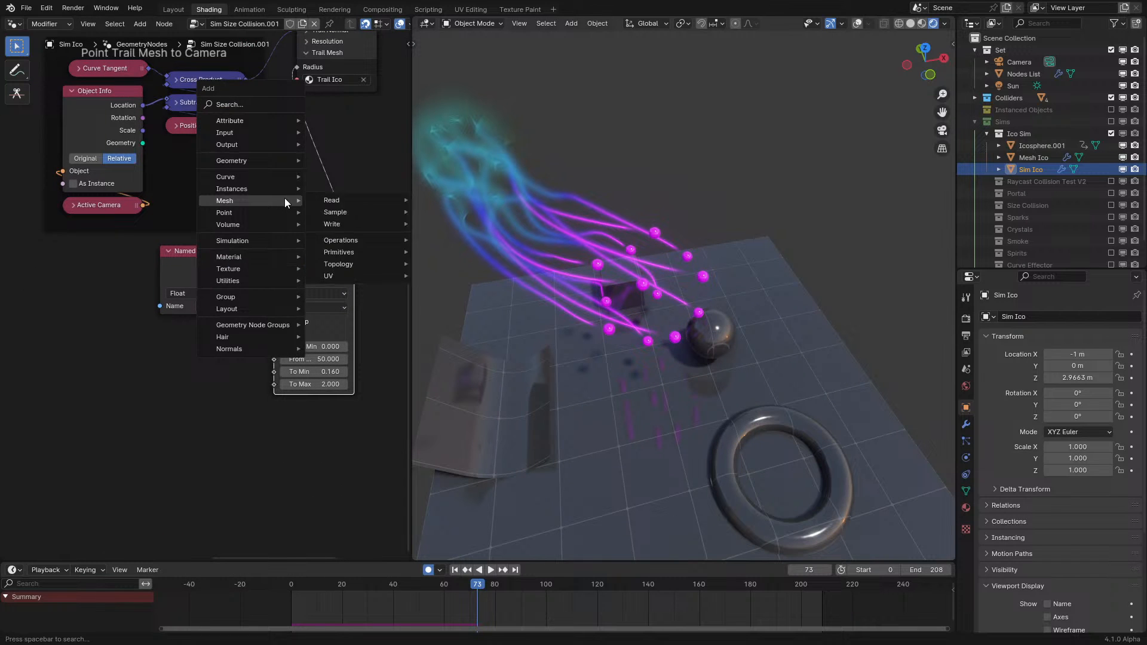
key("Escape")
key("ctrl+s")
- Add a Displace Hair Curves node from the Hair Deformation group below the Named Attribute node
key("shift+a")
mouse_move(124, 476)
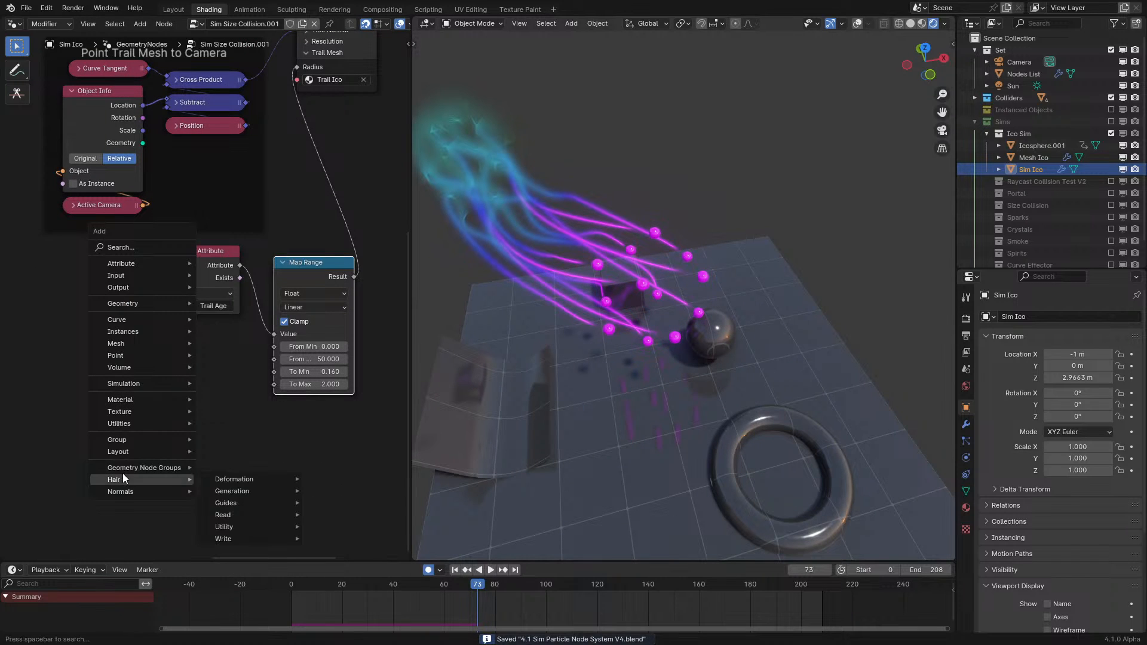
mouse_move(229, 478)
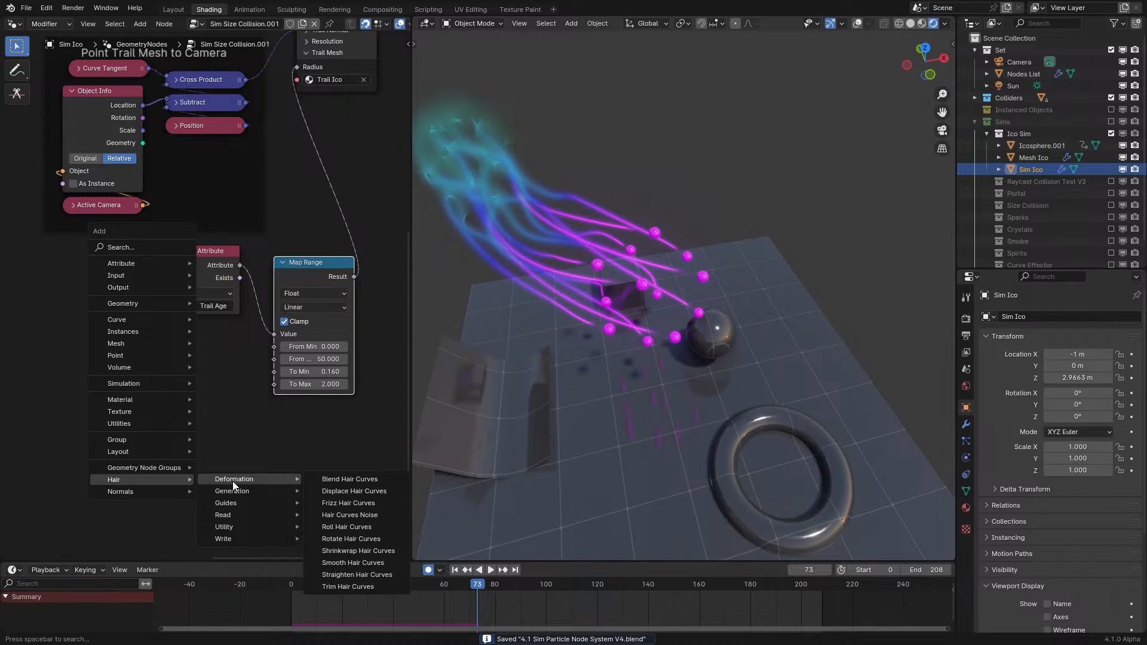
left_click(346, 491)
left_click(154, 435)
middle_click_drag(154, 436, 183, 299)
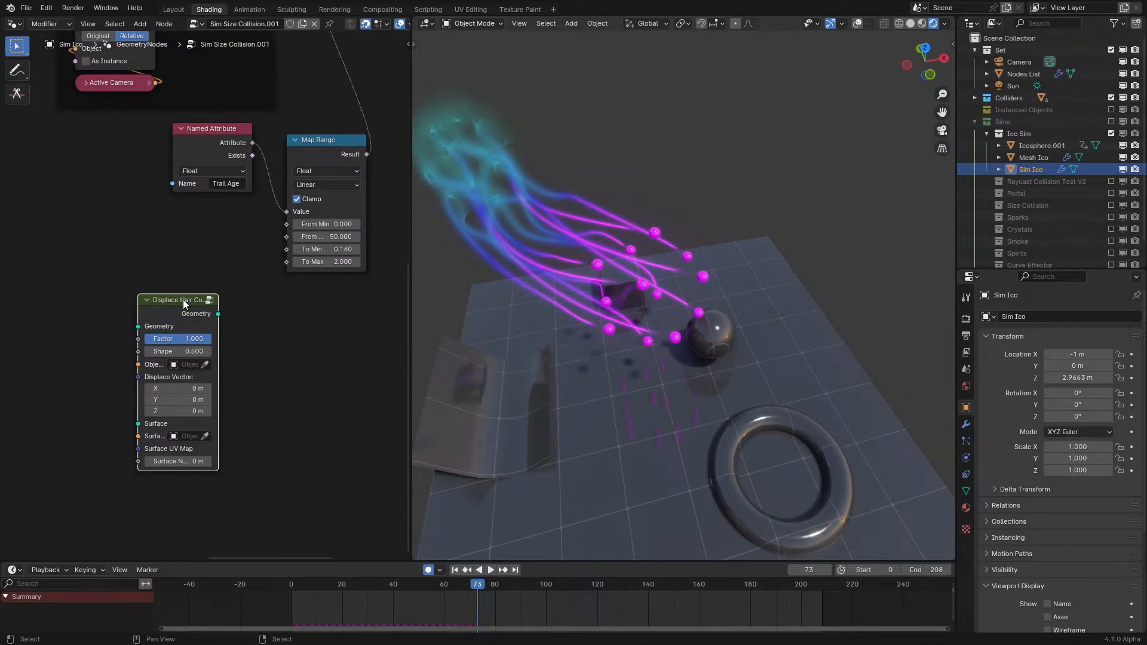
- Examine the inputs of the Displace Hair Curves node up close in the maximized node editor
key("ctrl+space")
scroll(639, 418, "up", 2)
middle_click_drag(640, 415, 617, 350)
scroll(616, 356, "up", 2)
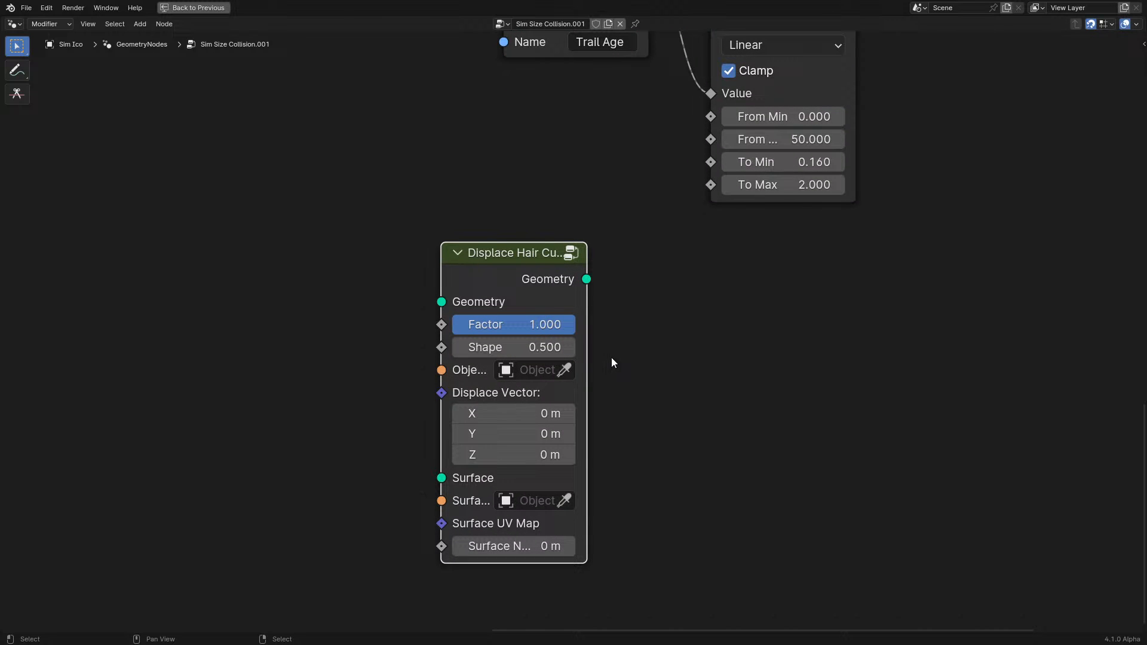
key("ctrl+space")
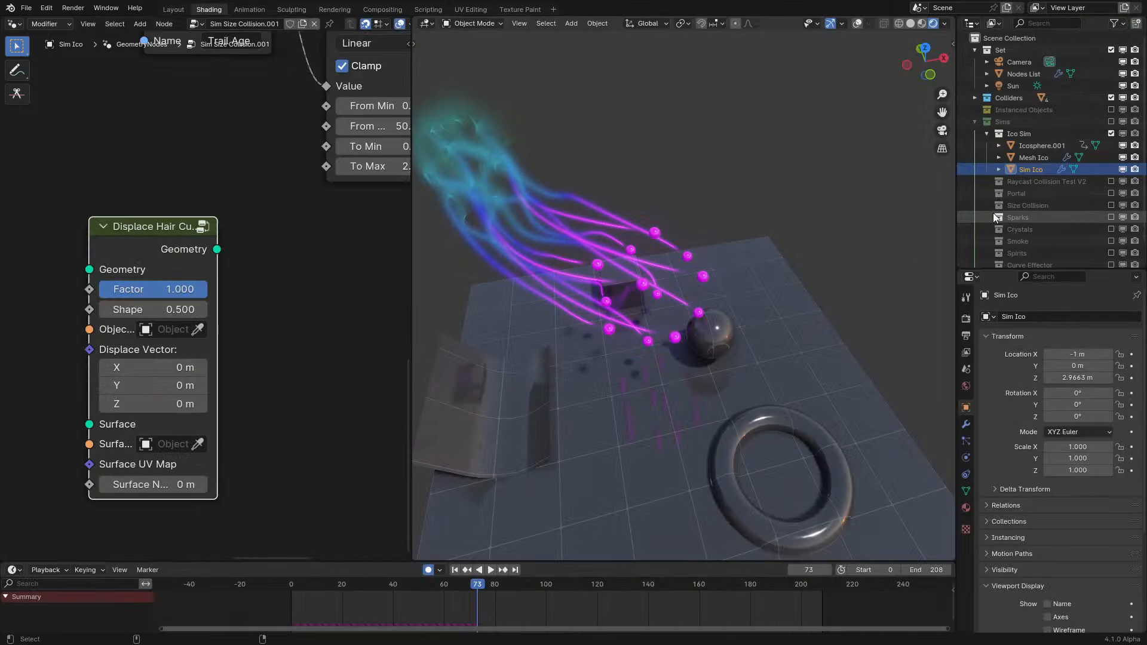
- Add a particle system of type Hair to Sim Ico and examine its Emission and other setting groups
left_click(964, 442)
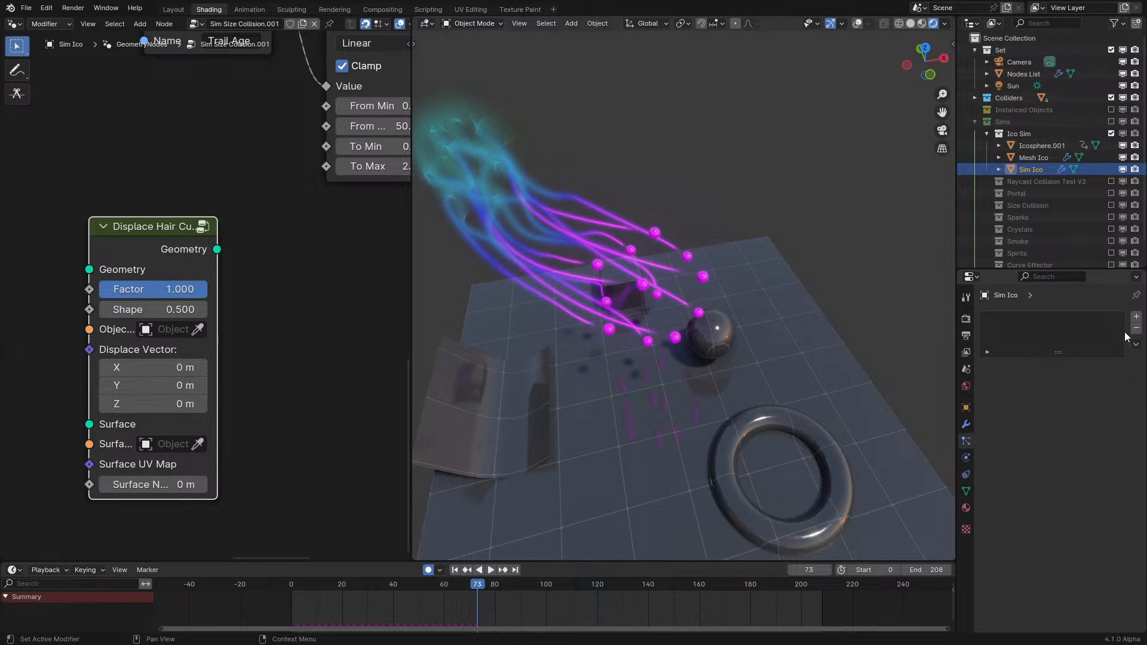
left_click(1135, 316)
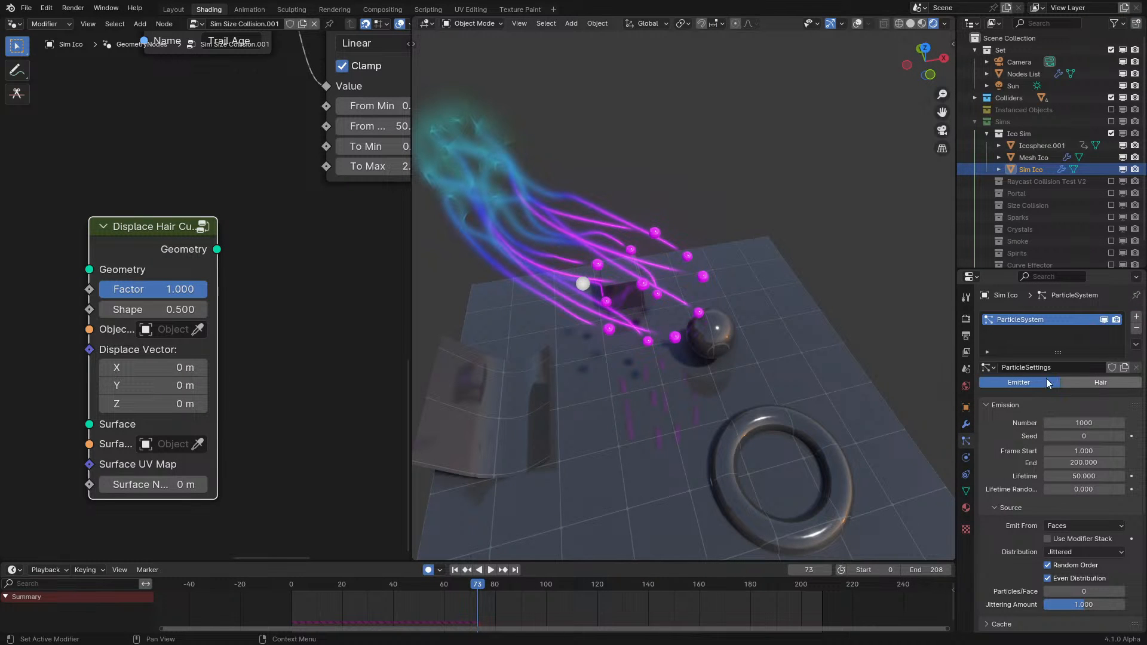
left_click(1091, 382)
scroll(1008, 375, "down", 5)
scroll(1008, 375, "up", 4)
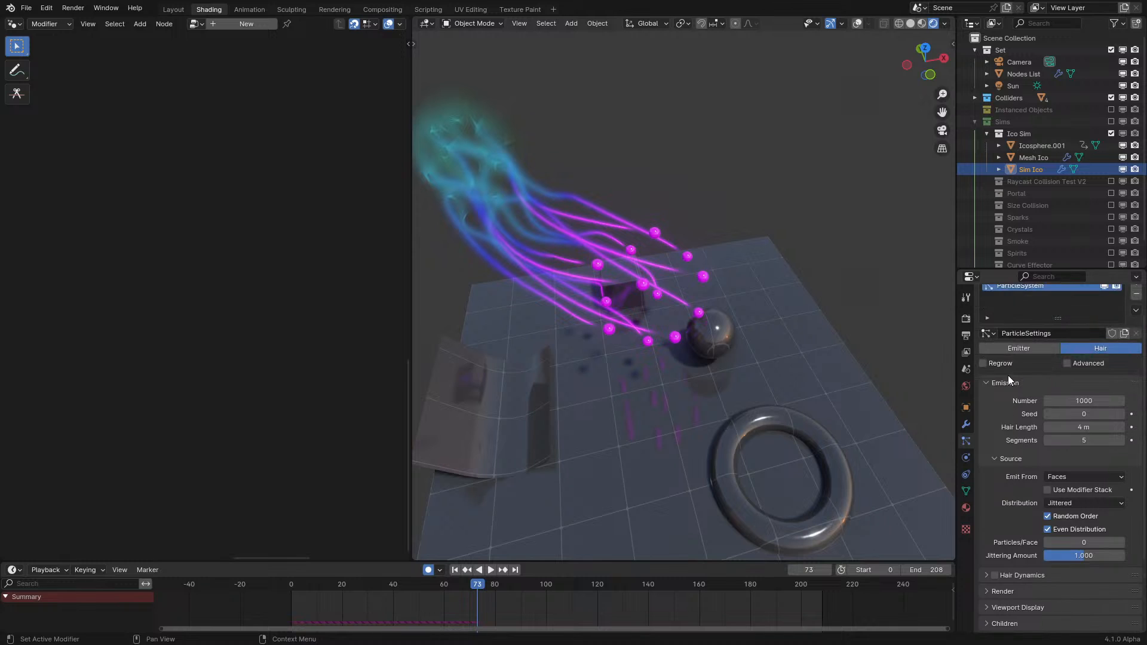
left_click(984, 381)
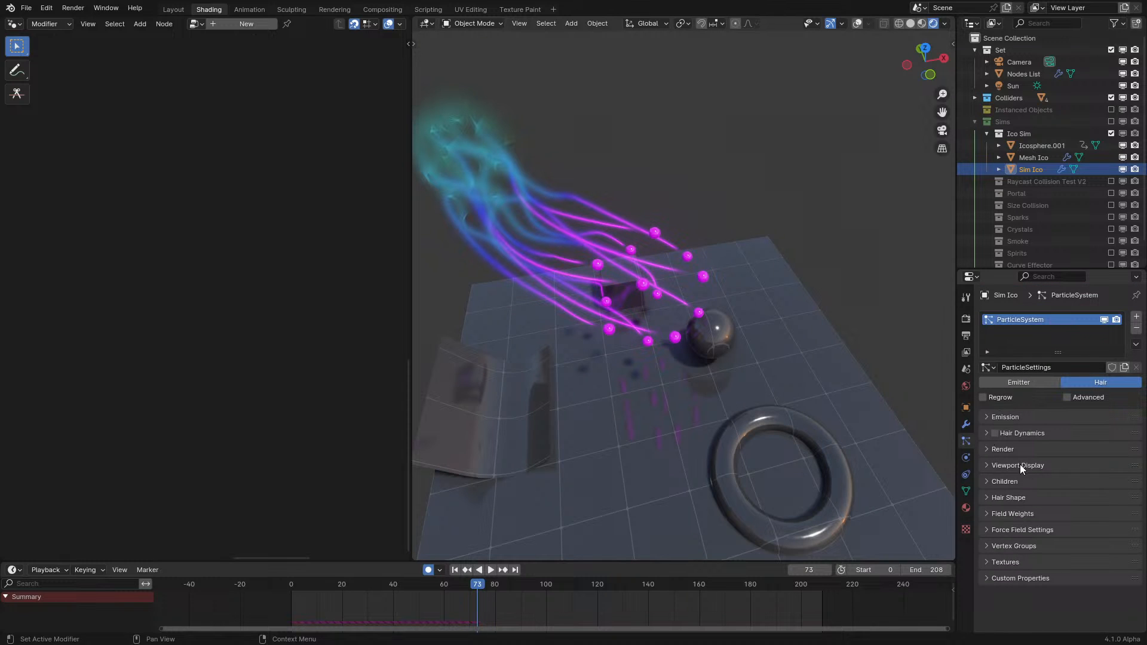
left_click(997, 471)
left_click(995, 440)
left_click(1016, 418)
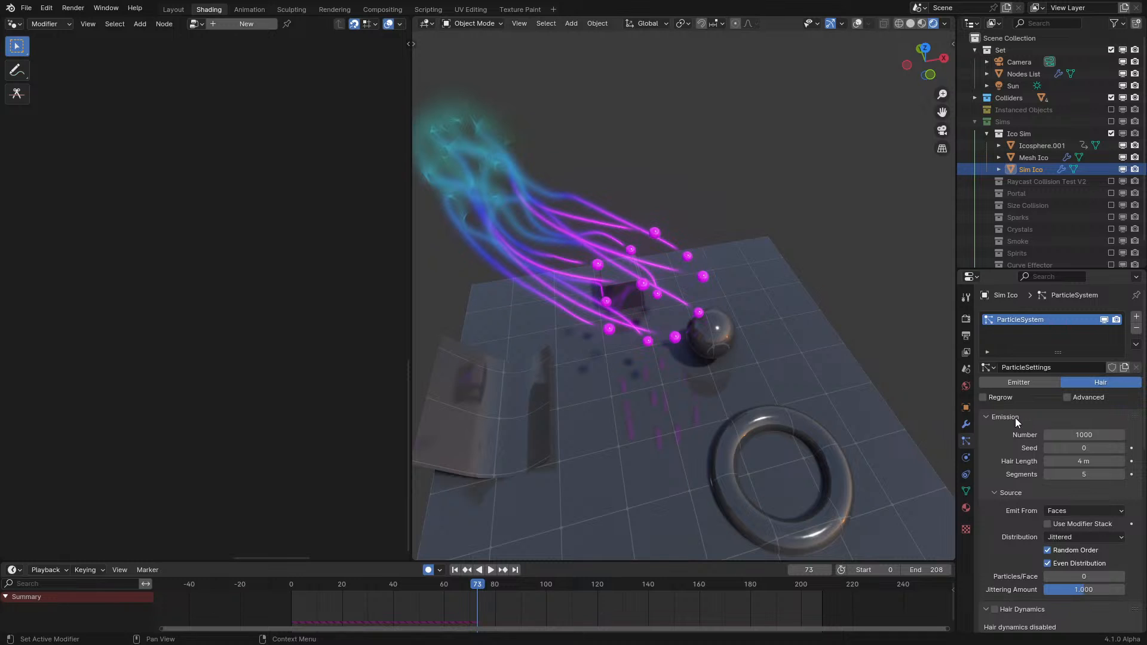
- Show the viewport overlays and check the modifier stack and particle settings of Sim Ico
left_click(858, 23)
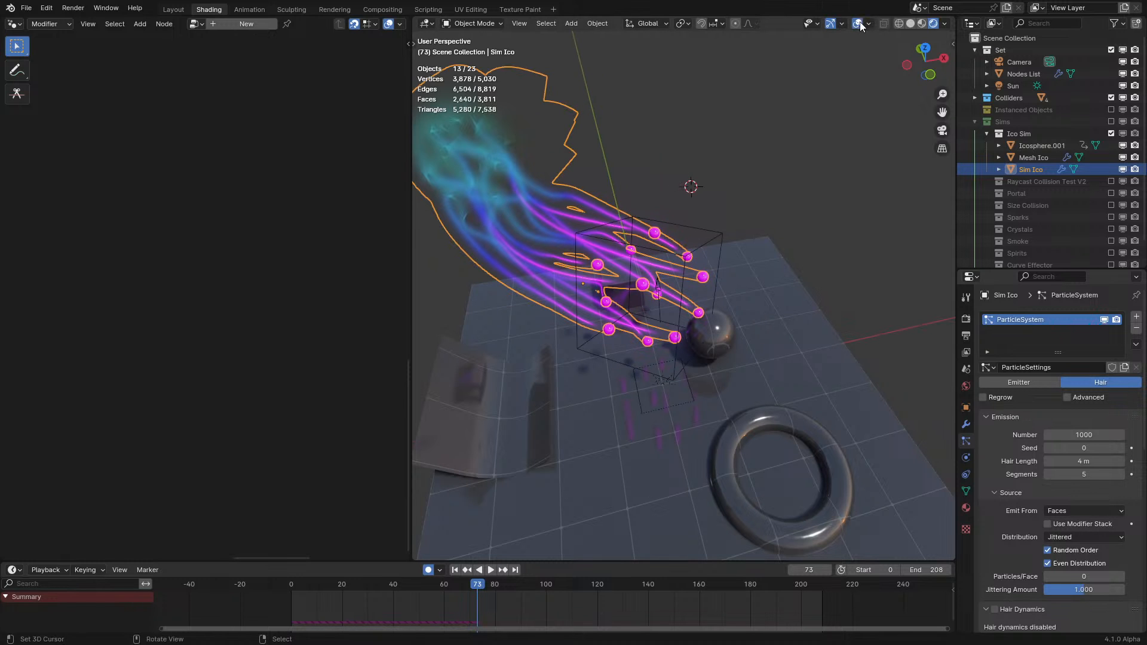
right_click(609, 237)
right_click(561, 234)
left_click(966, 424)
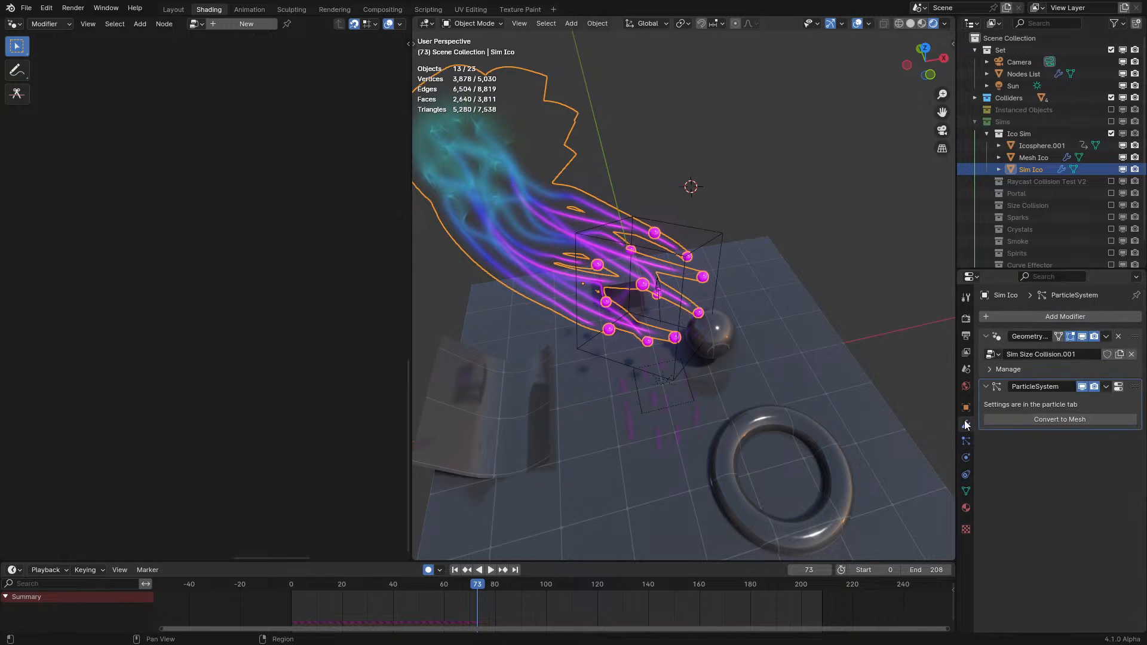
left_click(966, 441)
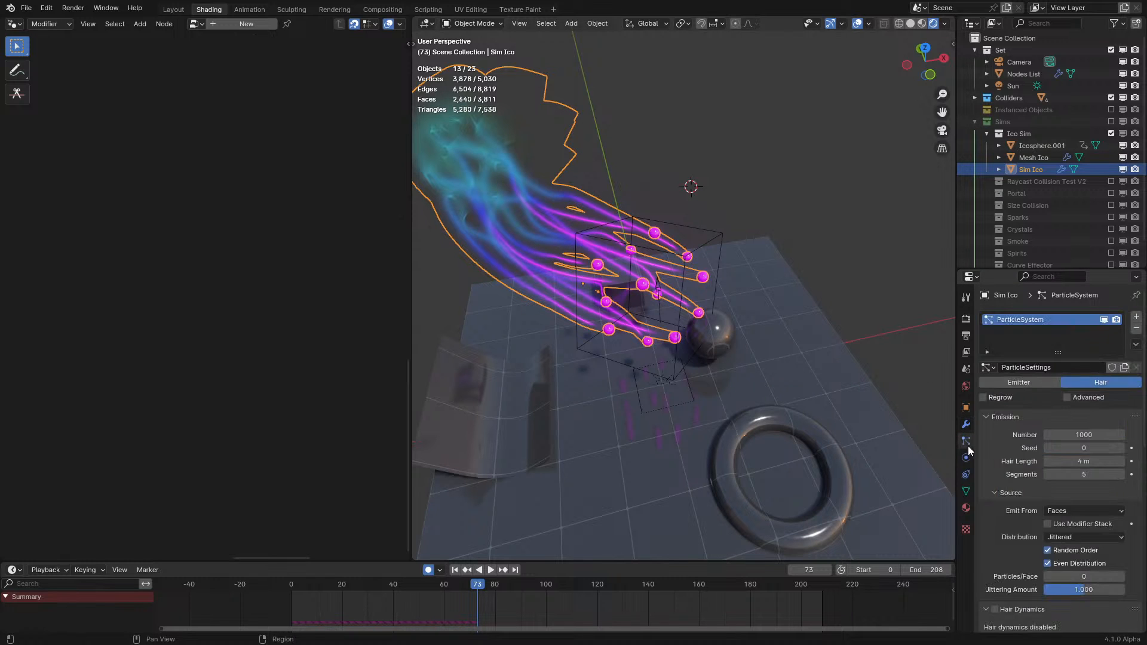
- Remove the hair particle system from Sim Ico and return to its modifiers
left_click(1136, 328)
left_click(966, 426)
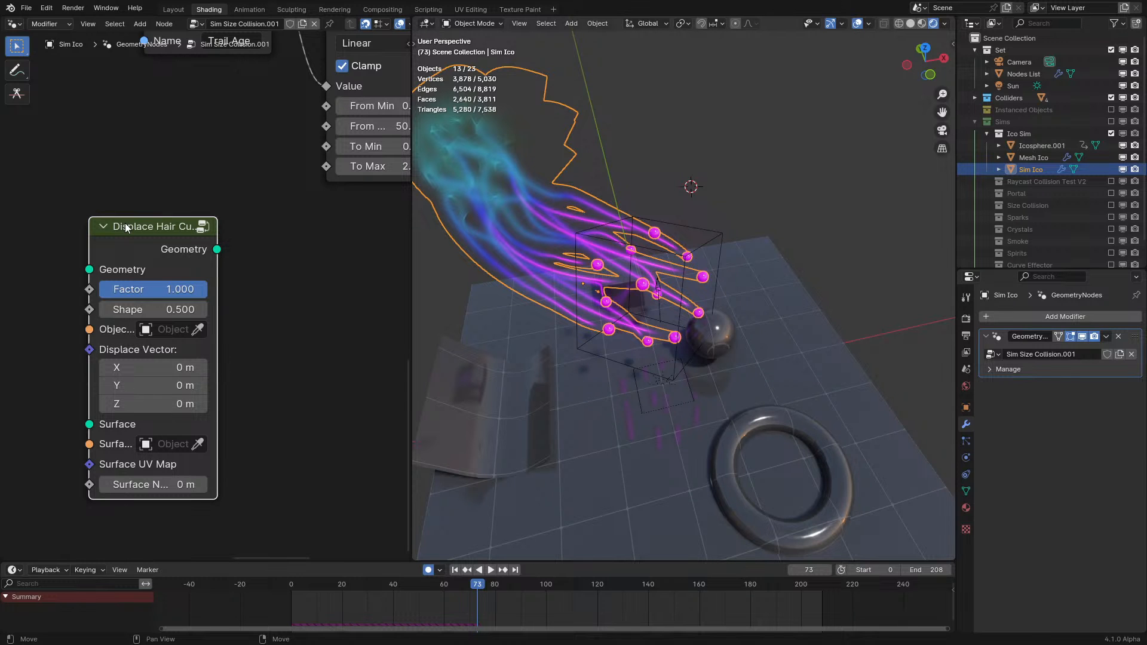
- Play the animation with the overlays shown and view the trails from another angle
key("space")
middle_click_drag(559, 198, 693, 231)
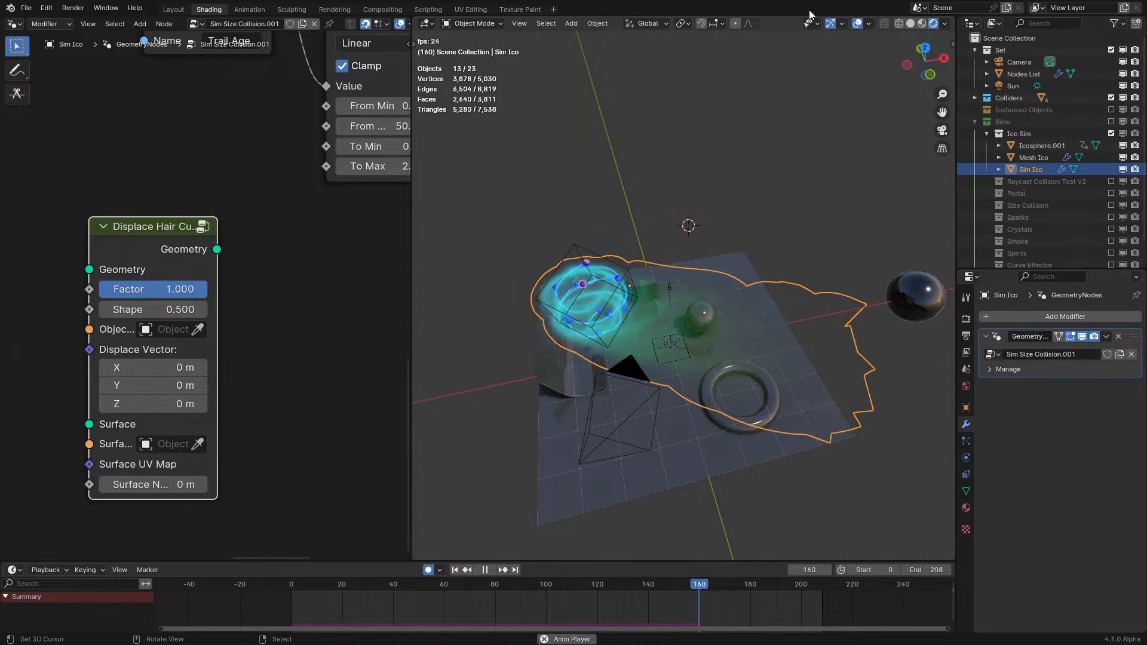
- Open the Displace Hair Curves node group full-screen and examine its Vector Displacement, Surface Normal Displacement and Optimization frames
key("ctrl+space")
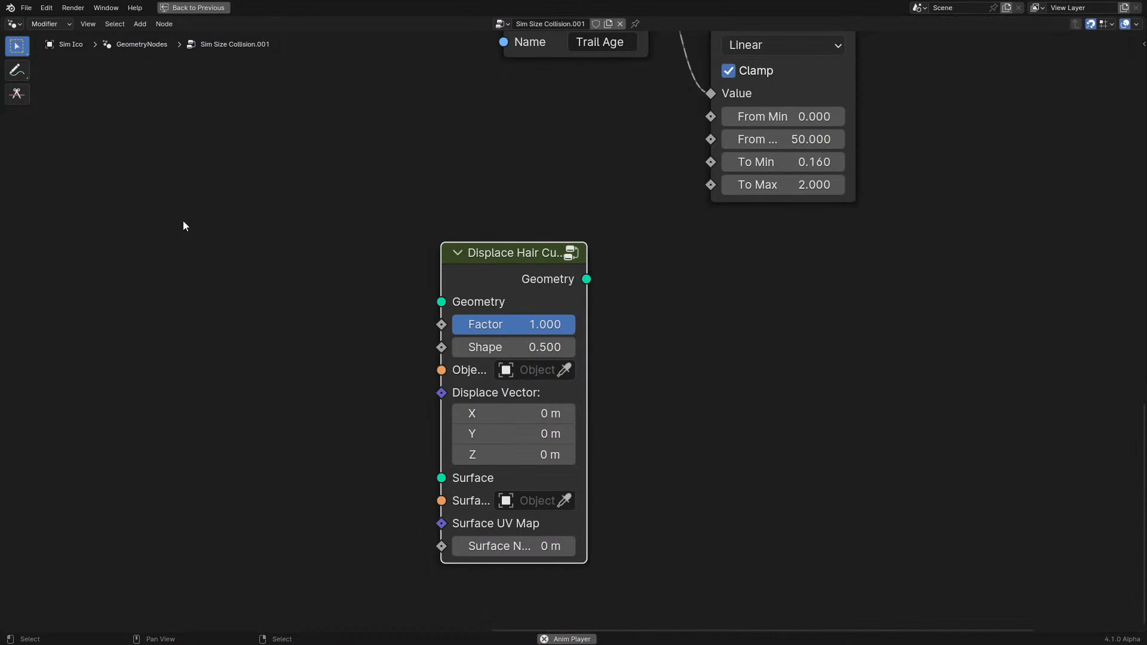
key("Tab")
scroll(372, 252, "down", 5)
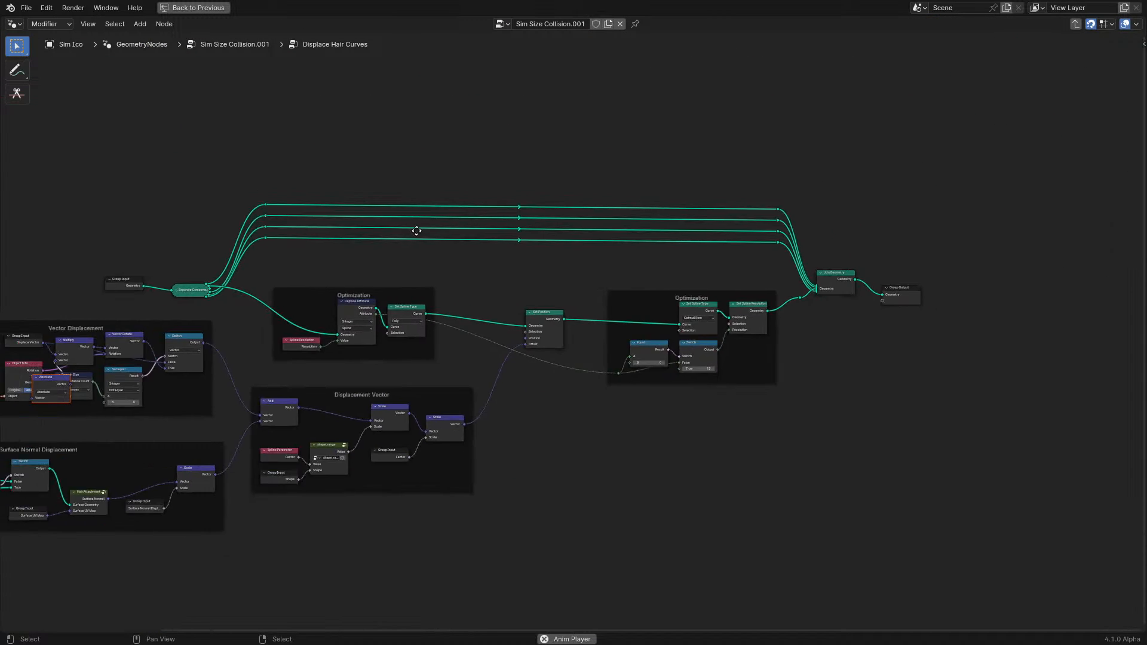
middle_click_drag(391, 230, 560, 191)
scroll(538, 195, "up", 2)
middle_click_drag(312, 246, 633, 207)
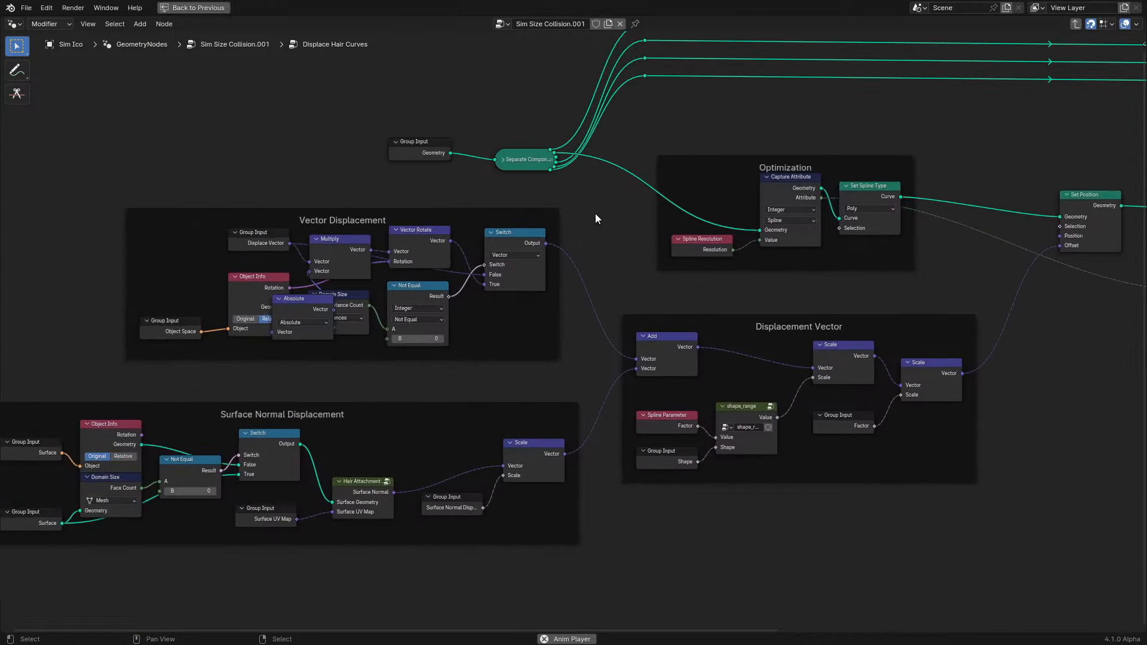
- Examine the Vector Displacement nodes and the remaining frames of the Displace Hair Curves group, and return to the parent node tree
scroll(633, 207, "up", 2)
left_click_drag(331, 206, 335, 217)
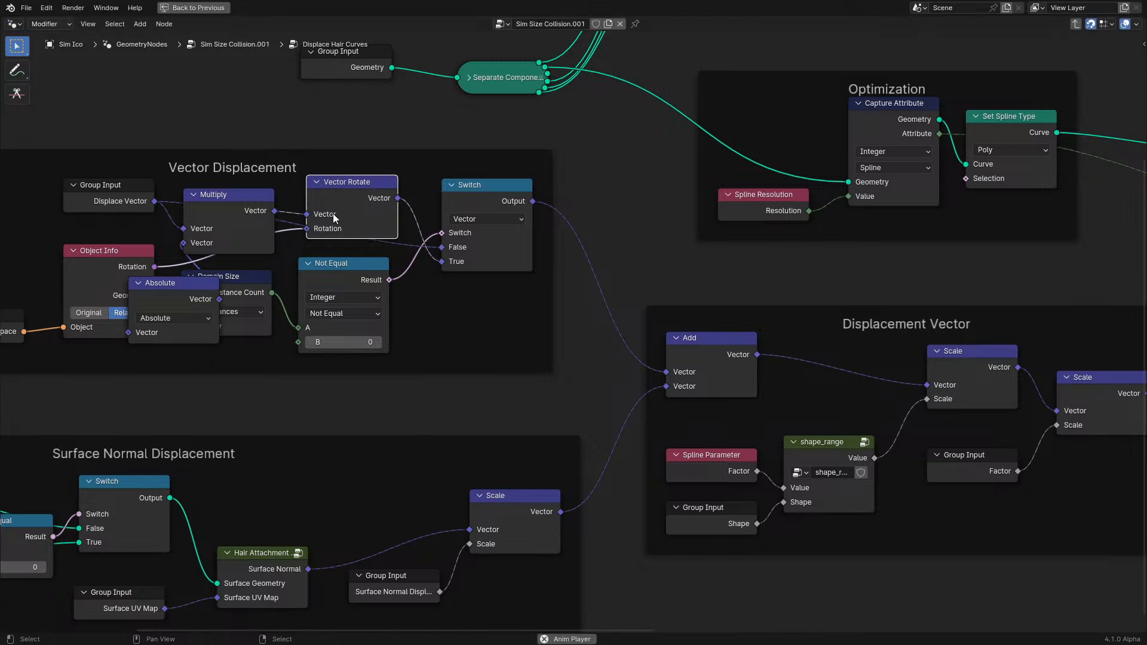
left_click_drag(194, 304, 227, 369)
right_click(225, 369)
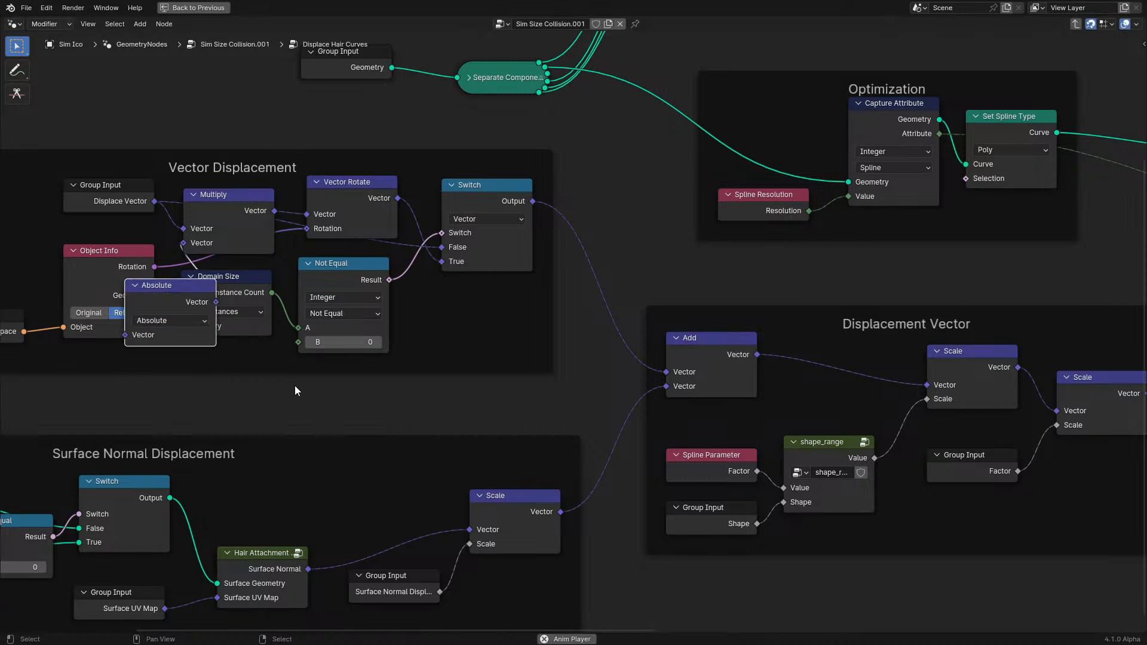
left_click(299, 385)
scroll(299, 386, "down", 5)
middle_click_drag(302, 364, 261, 324)
scroll(502, 347, "up", 5)
middle_click_drag(502, 346, 371, 353)
middle_click_drag(509, 297, 171, 367)
scroll(302, 335, "down", 5)
key("Tab")
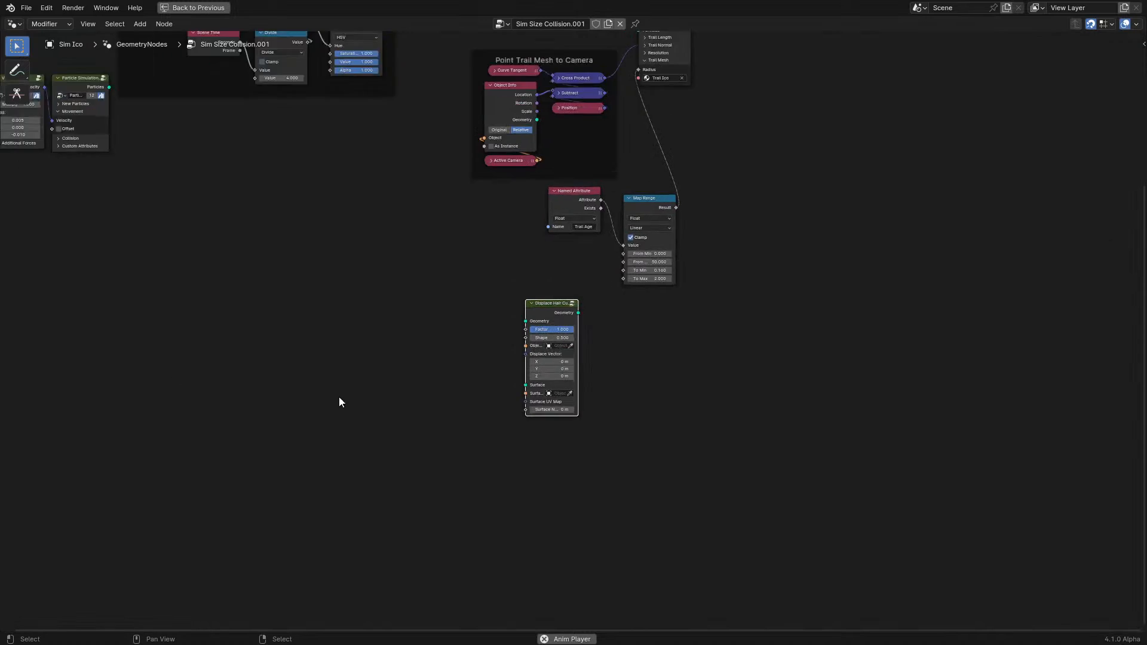
- Add an Interpolate Hair Curves node beside the Displace Hair Curves node and widen it so its full input names can be read
key("shift+a")
mouse_move(376, 362)
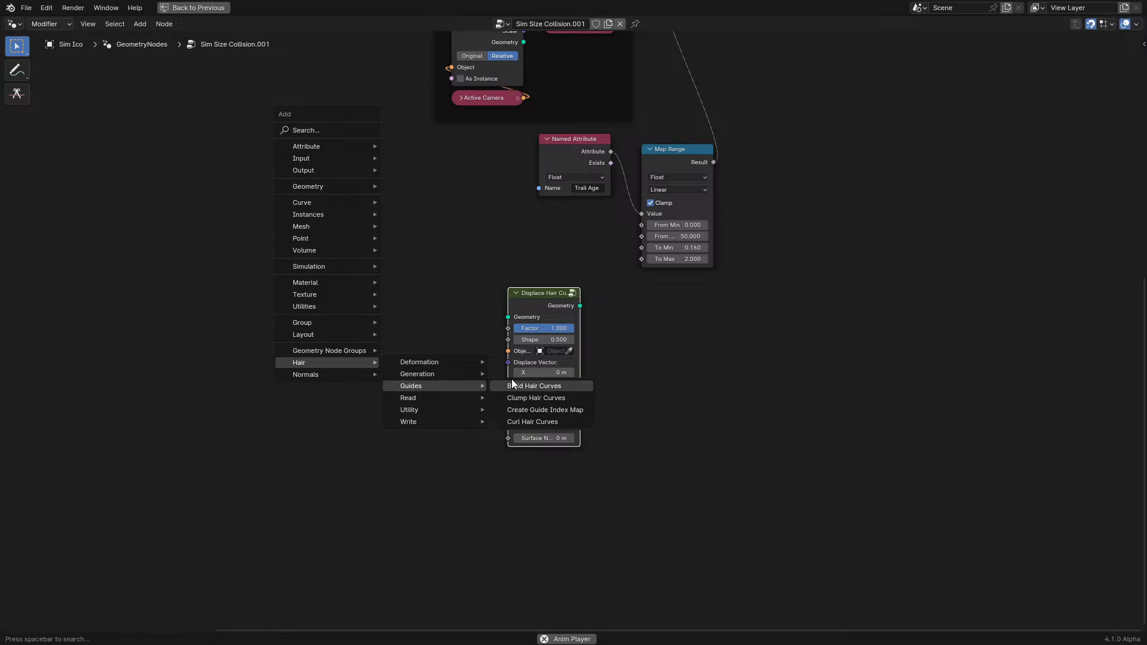
left_click(542, 398)
scroll(388, 335, "up", 4)
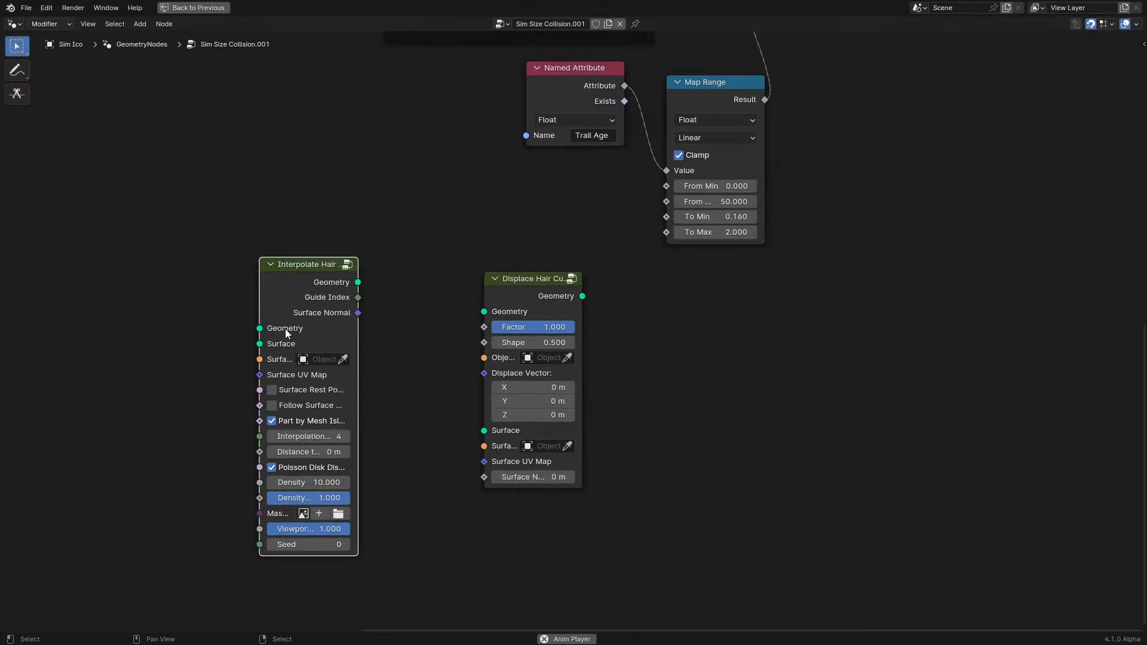
middle_click_drag(405, 308, 456, 276)
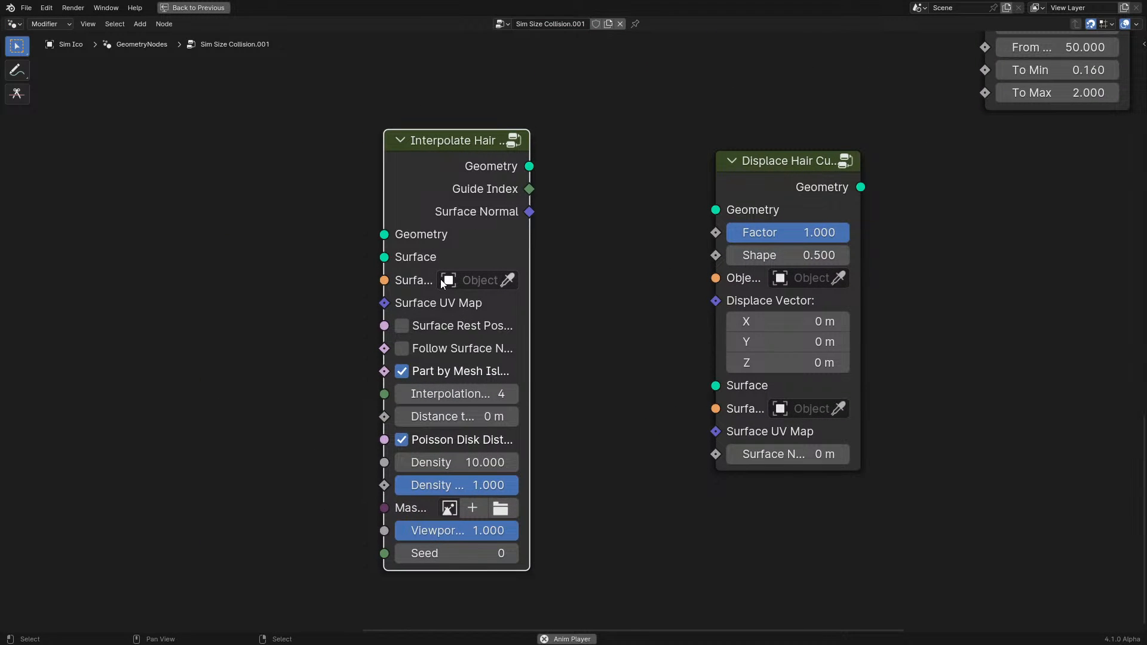
scroll(449, 583, "up", 1)
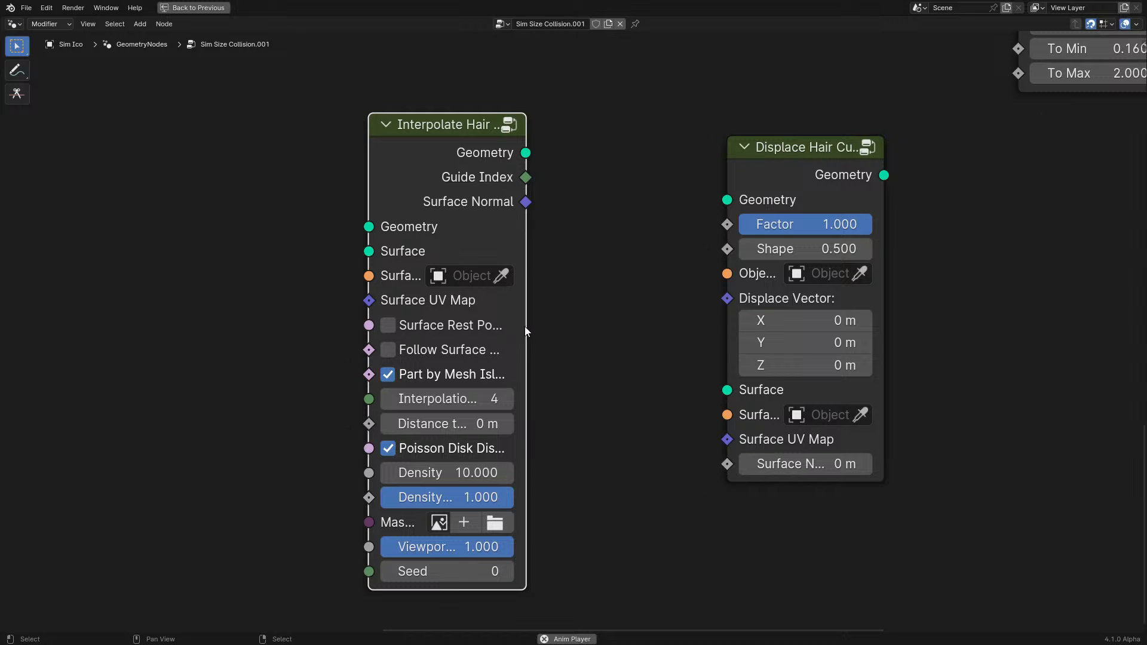
left_click_drag(526, 329, 612, 323)
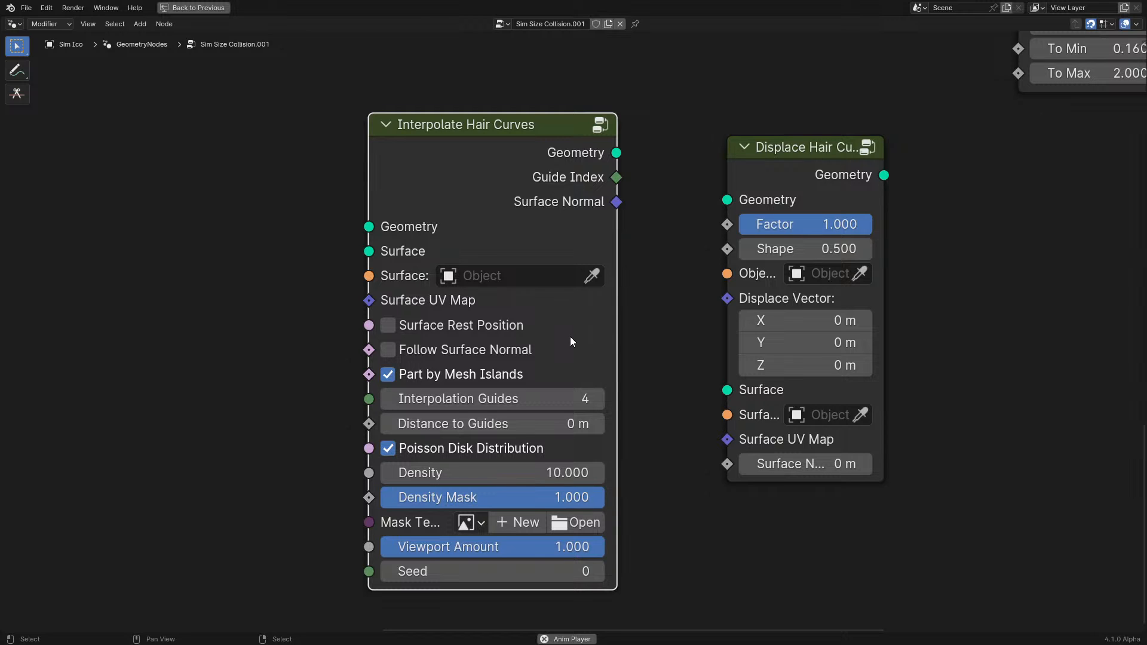
- Open the Interpolate Hair Curves group and survey its overall node layout
key("Tab")
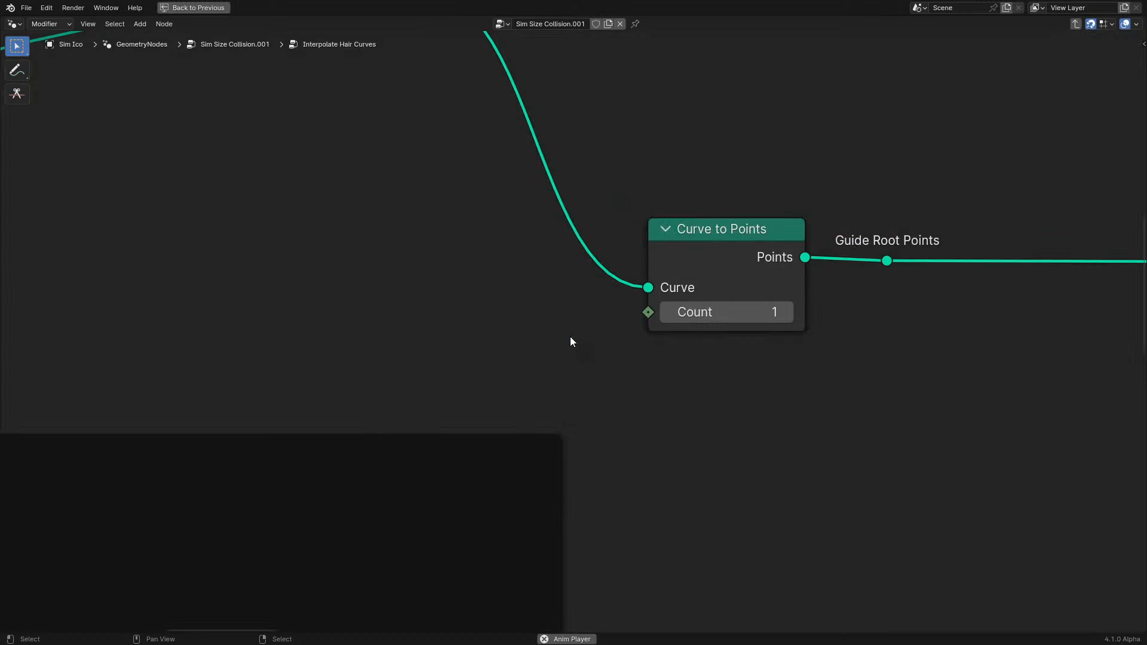
scroll(418, 368, "down", 4)
scroll(418, 361, "down", 10)
middle_click_drag(557, 382, 288, 336)
middle_click_drag(567, 343, 97, 381)
scroll(478, 384, "down", 3)
scroll(435, 353, "down", 5)
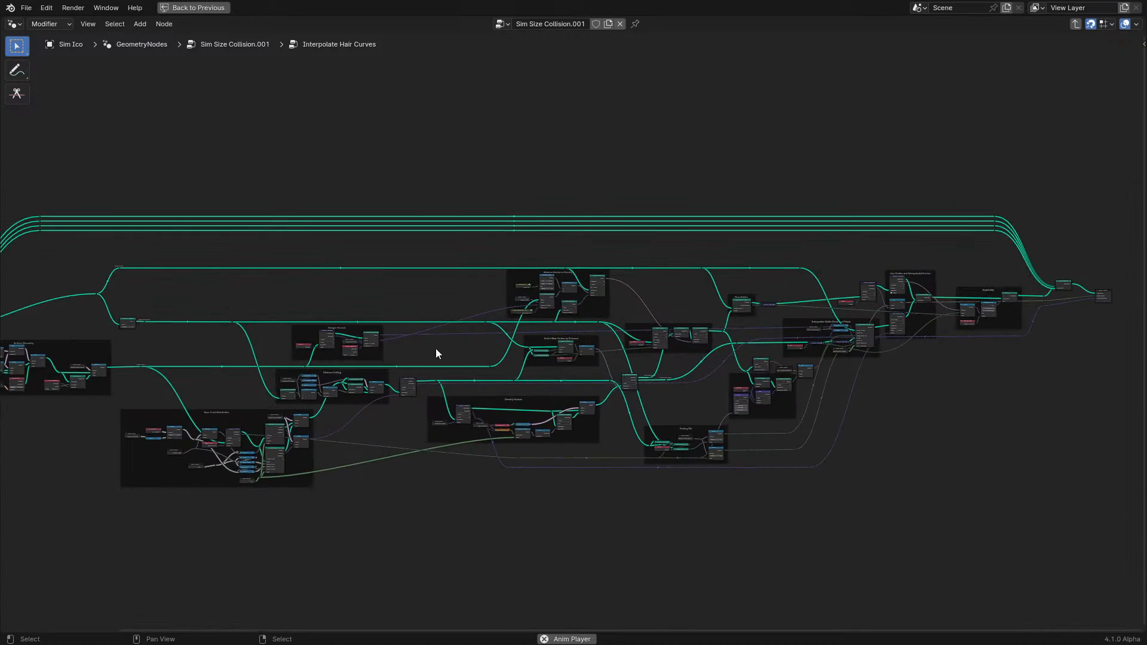
middle_click_drag(435, 353, 671, 253)
scroll(474, 363, "up", 2)
scroll(474, 363, "up", 2)
scroll(474, 363, "up", 5)
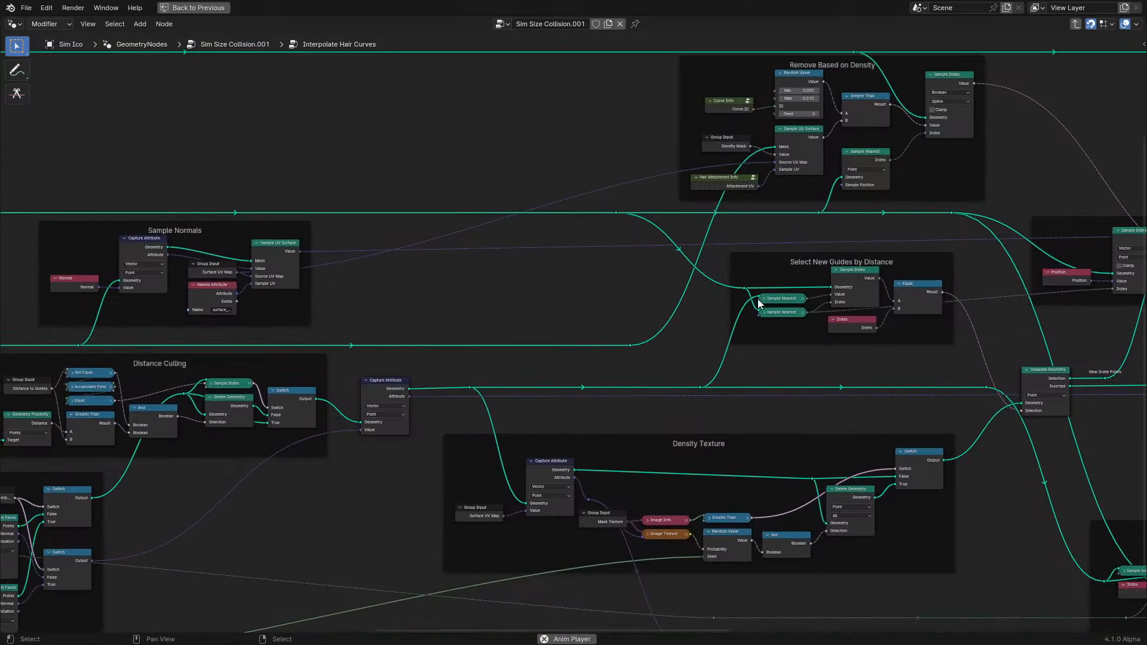
- Examine the Interpolate Guide Curves on Points frame and highlight its Interpolate Curves node
middle_click_drag(765, 302, 276, 308)
middle_click_drag(592, 332, 240, 383)
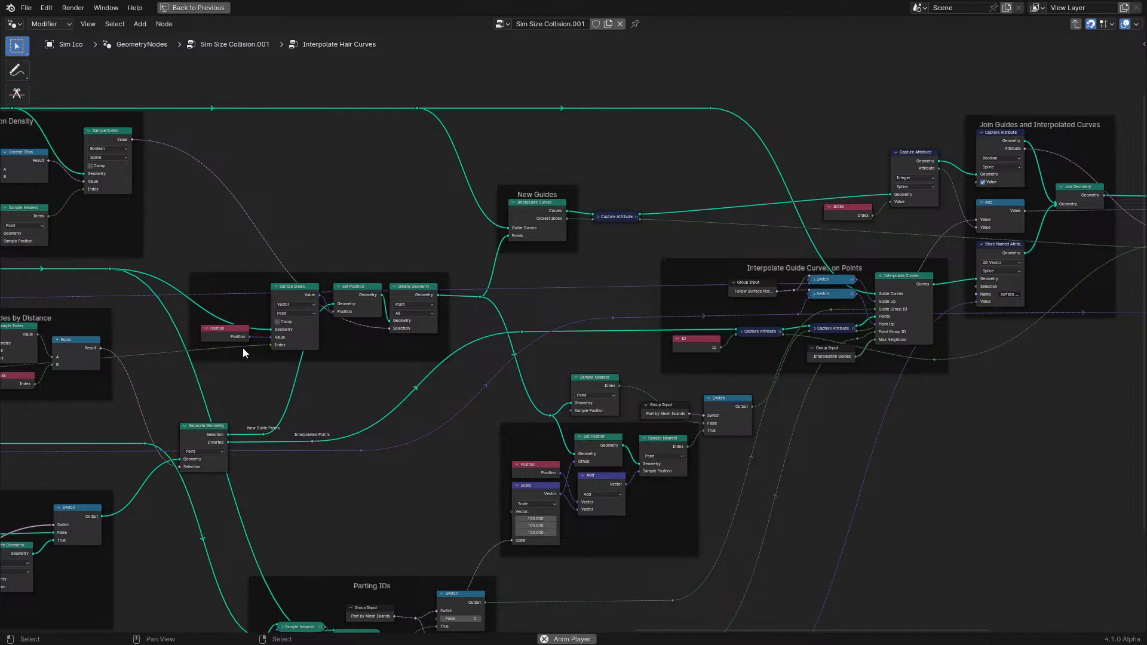
scroll(898, 255, "up", 3)
middle_click_drag(898, 255, 425, 257)
scroll(524, 264, "up", 3)
left_click(525, 264)
scroll(519, 220, "up", 1)
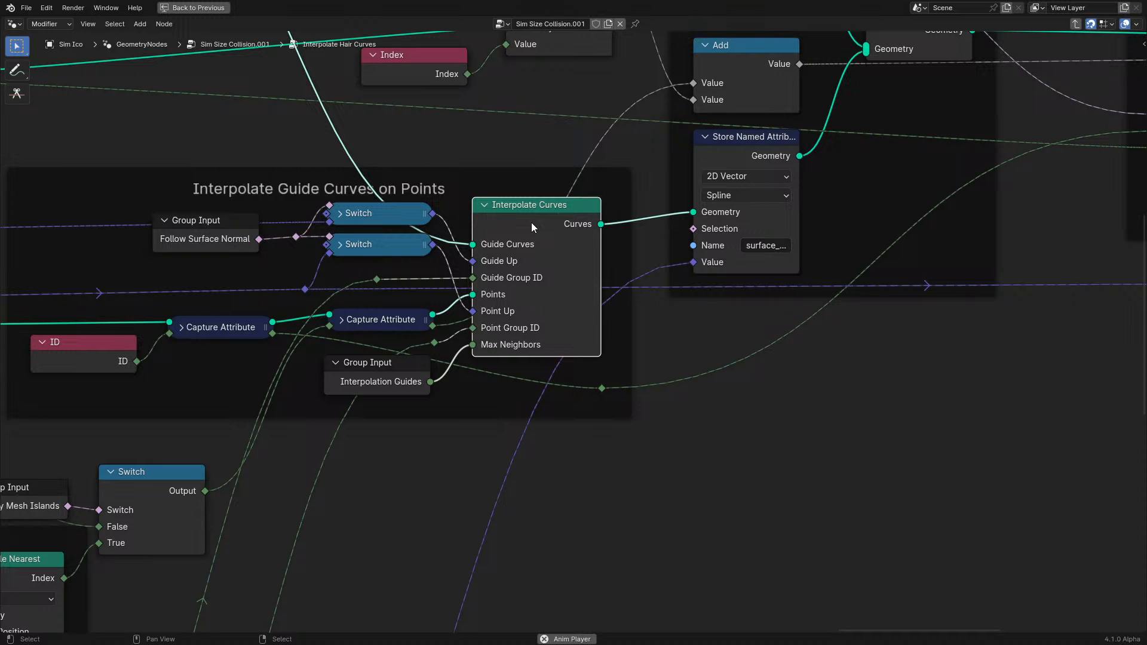
- Survey the output end of the Interpolate Hair Curves group, including the Join Guides and Interpolated Curves frame
scroll(588, 209, "down", 5)
middle_click_drag(589, 209, 245, 356)
middle_click_drag(599, 289, 702, 306)
scroll(704, 307, "down", 7)
scroll(370, 417, "up", 6)
scroll(335, 382, "down", 9)
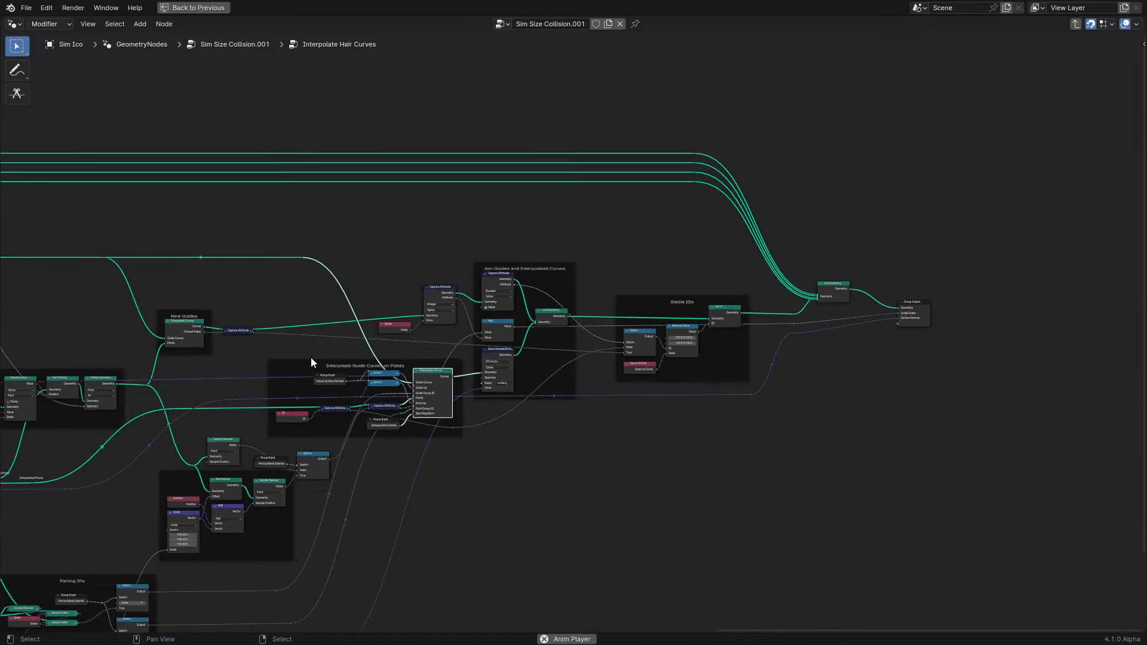
scroll(311, 358, "down", 7)
left_click_drag(84, 234, 869, 442)
left_click(869, 442)
scroll(863, 413, "up", 13)
middle_click_drag(890, 367, 180, 542)
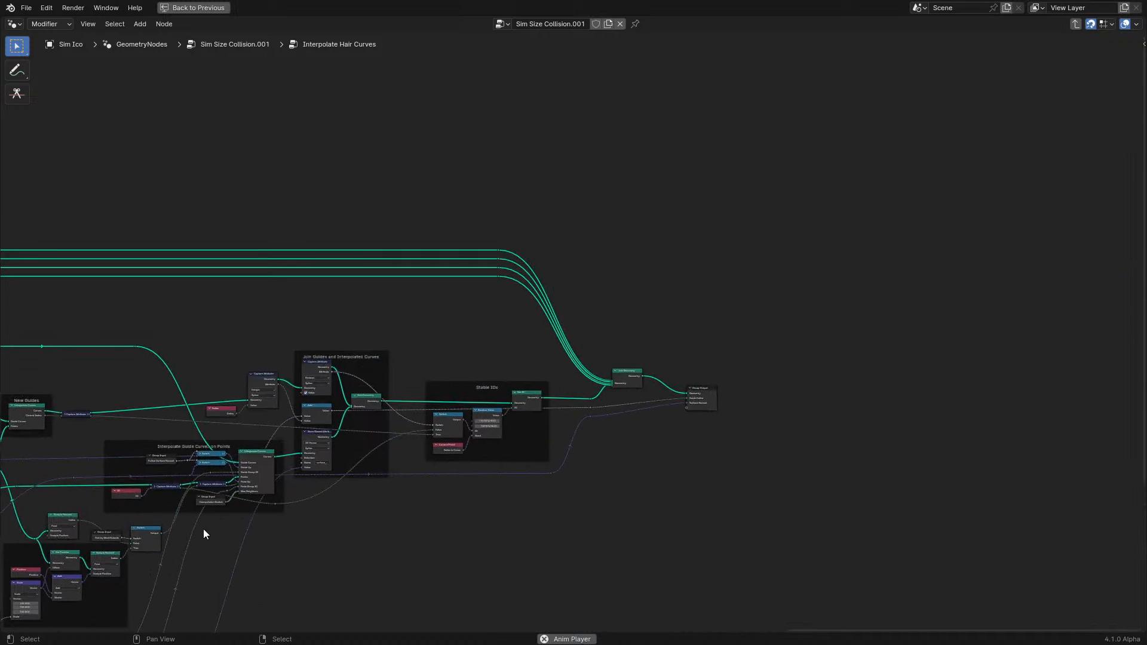
- Examine the input end of the Interpolate Hair Curves group, including the Surface Geometry and Base Point Distribution frames
scroll(325, 159, "up", 4)
scroll(441, 292, "down", 2)
middle_click_drag(468, 322, 530, 174)
scroll(481, 217, "up", 1)
scroll(481, 217, "down", 9)
scroll(233, 253, "down", 1)
middle_click_drag(234, 256, 693, 244)
scroll(554, 280, "up", 6)
middle_click_drag(554, 285, 686, 179)
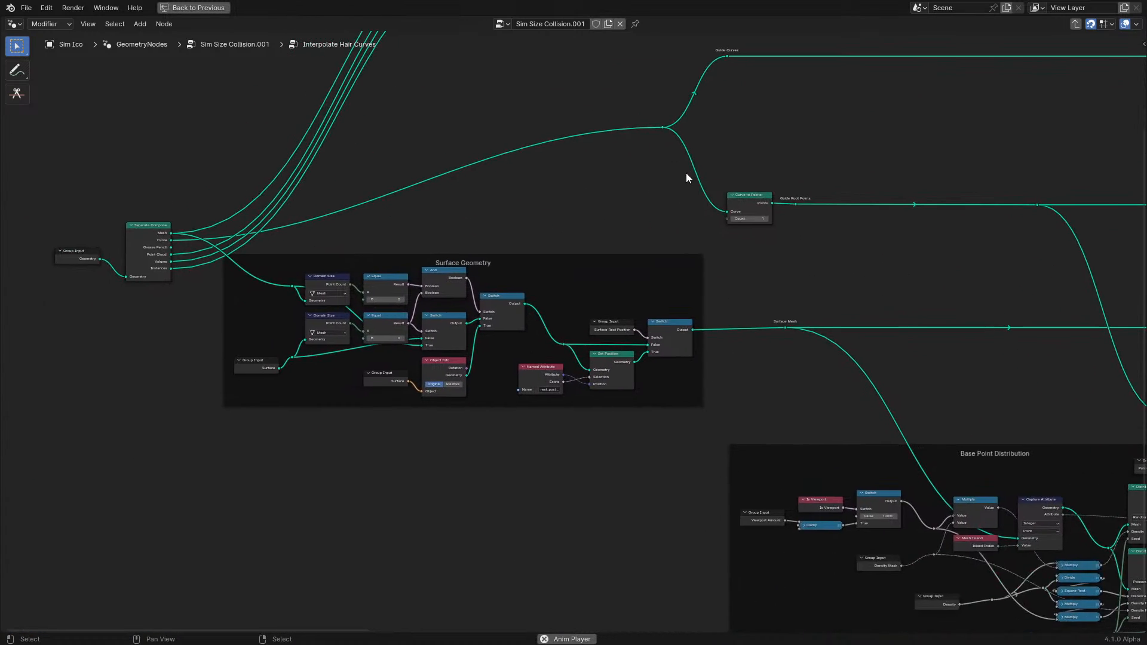
scroll(609, 215, "up", 2)
middle_click_drag(610, 215, 658, 224)
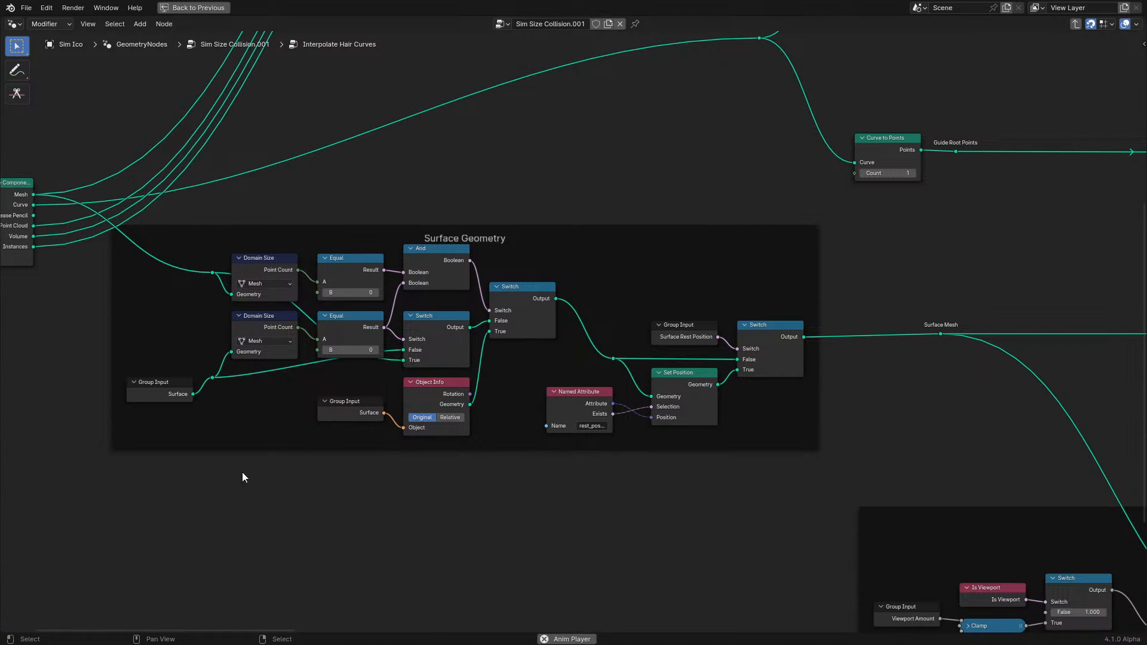
left_click_drag(136, 444, 670, 172)
right_click(670, 172)
scroll(676, 270, "down", 4)
middle_click_drag(676, 270, 267, 196)
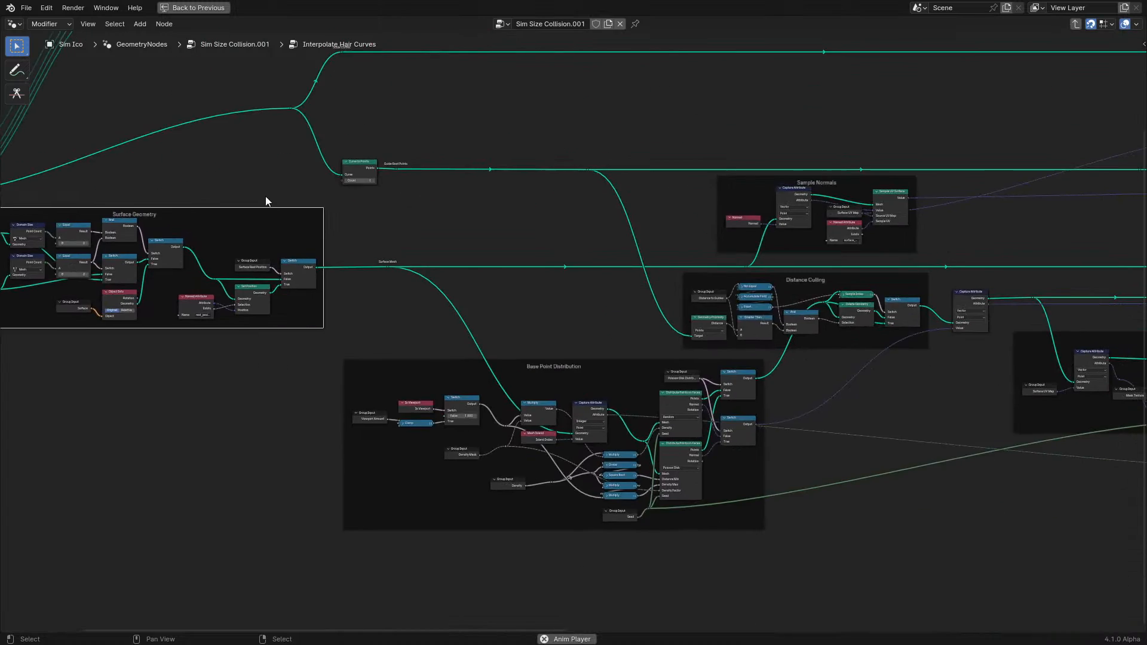
- Return to the main node tree in the normal multi-editor layout and add a Curl Hair Curves node below the other hair nodes
key("Tab")
key("KP_Decimal")
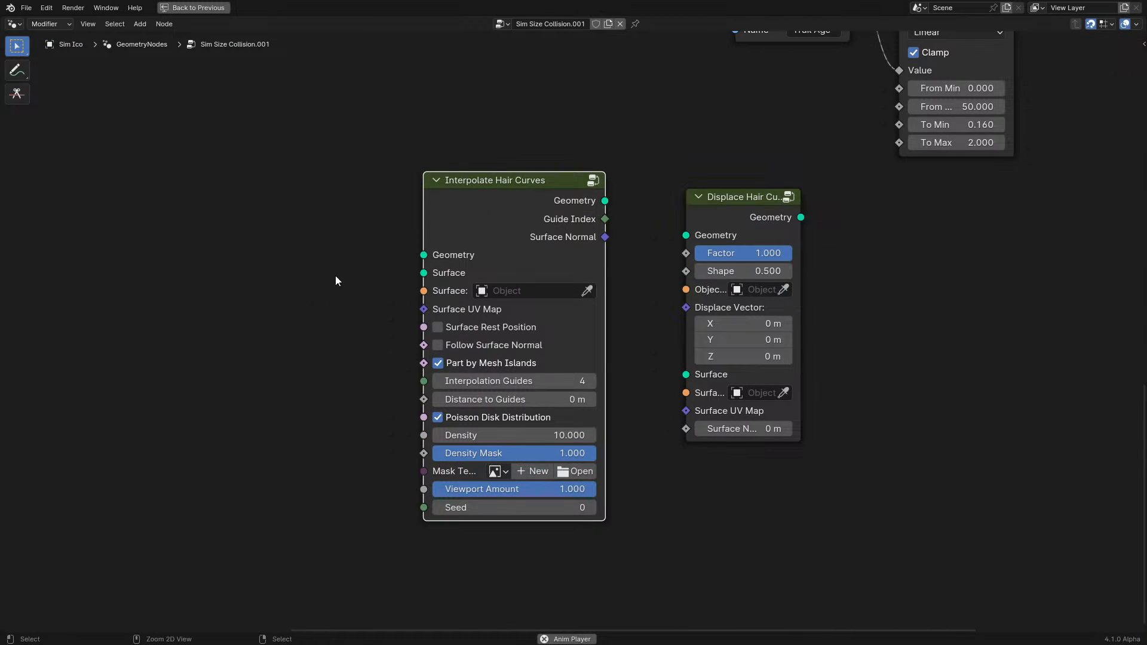
key("ctrl+space")
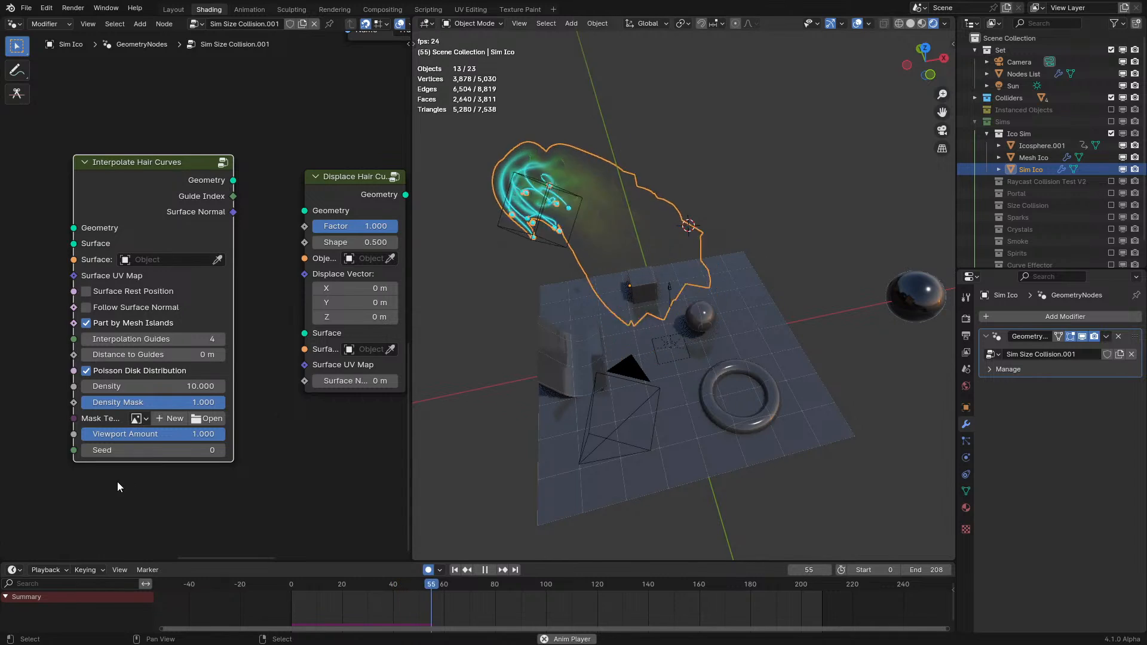
middle_click_drag(117, 482, 123, 396, "shift")
key("shift+a")
mouse_move(124, 396)
mouse_move(170, 424)
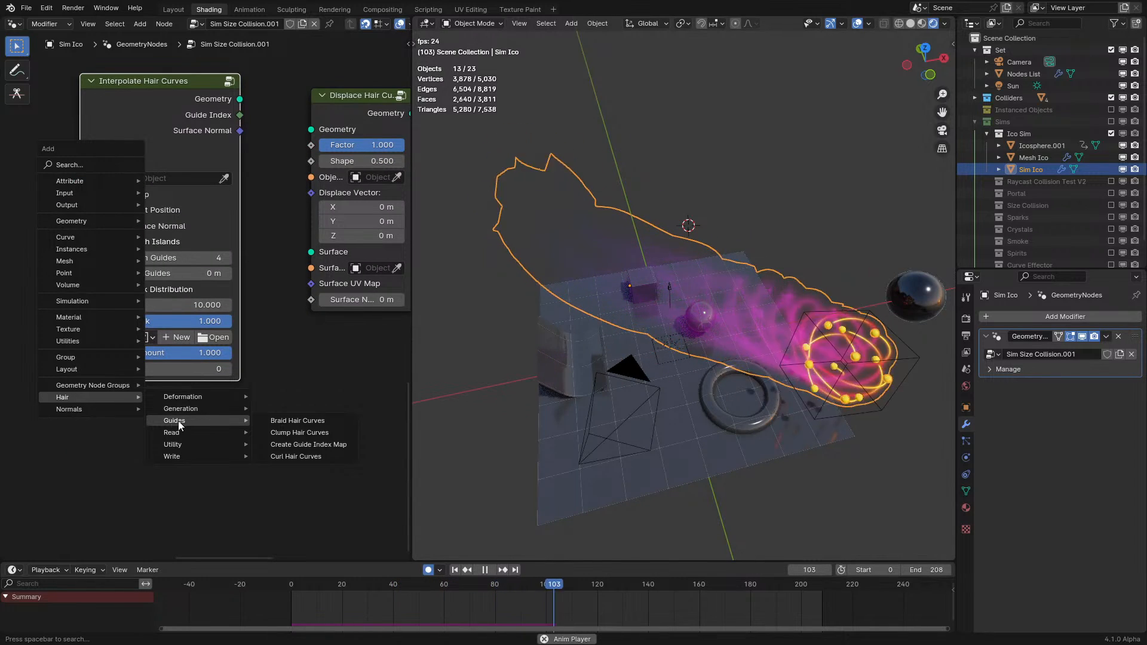
left_click(318, 454)
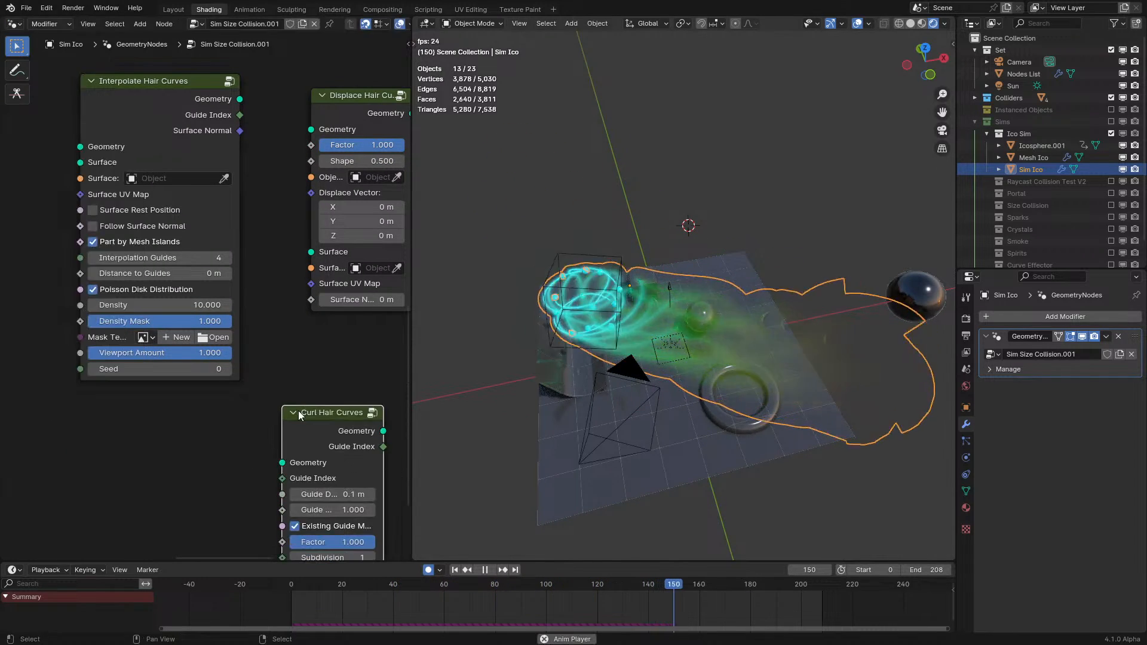
- Open the Curl Hair Curves group full-screen and examine its layout and its Guide Map Fallback frame
key("Tab")
key("ctrl+space")
scroll(765, 458, "down", 8)
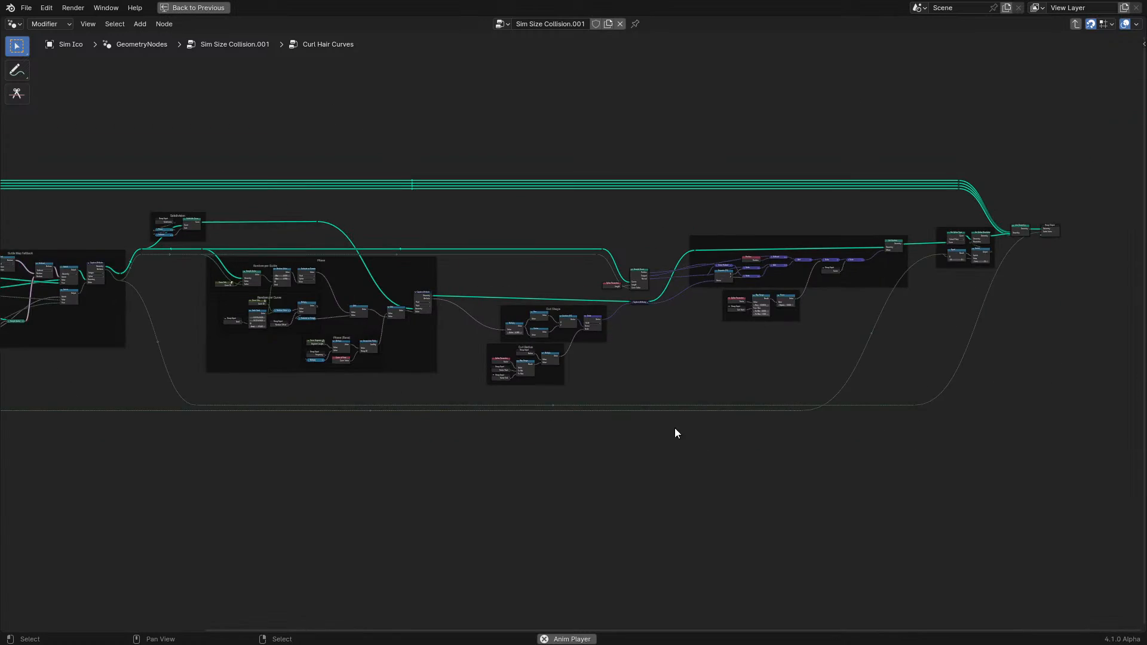
middle_click_drag(967, 427, 1003, 428)
scroll(504, 402, "up", 7)
middle_click_drag(504, 402, 859, 436)
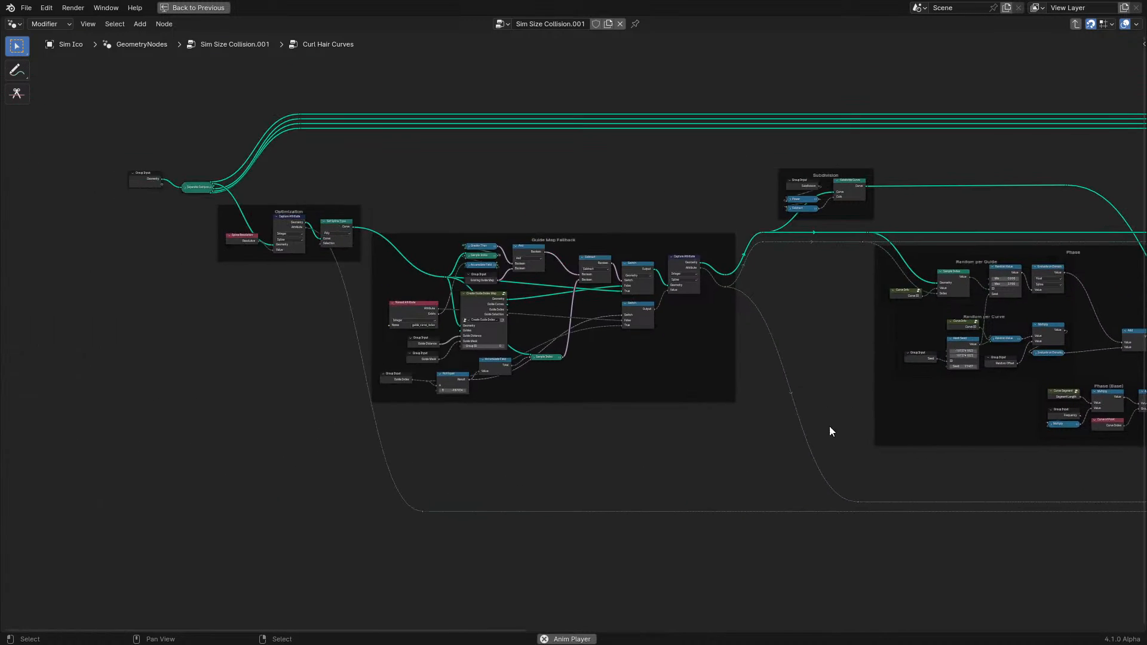
scroll(505, 382, "up", 5)
middle_click_drag(506, 381, 632, 414)
scroll(546, 363, "up", 5)
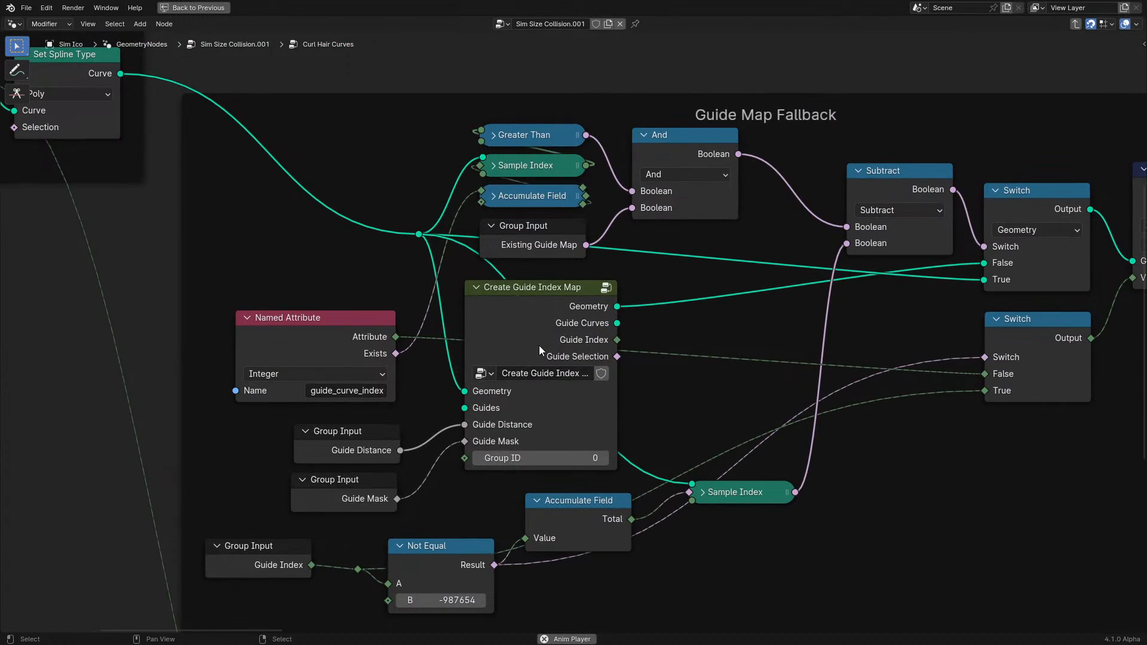
- Open the nested Create Guide Index Map group, examine its nodes, and return to the Curl Hair Curves group
left_click(538, 350)
key("Tab")
scroll(533, 348, "down", 8)
middle_click_drag(488, 371, 1145, 300)
middle_click_drag(668, 352, 1146, 302)
scroll(882, 354, "up", 3)
middle_click_drag(881, 353, 136, 406)
left_click_drag(285, 283, 782, 551)
left_click(765, 529)
scroll(765, 529, "down", 3)
middle_click_drag(786, 546, 529, 514)
key("Tab")
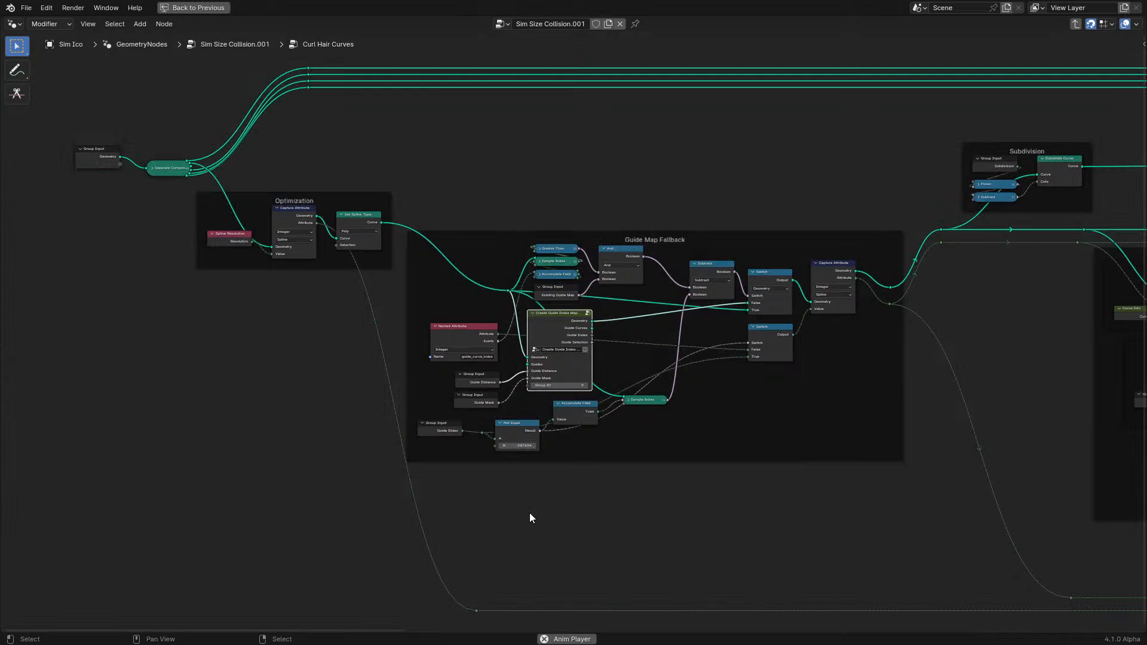
- Return to the main node tree in the normal layout and delete the Interpolate, Displace and Curl Hair Curves nodes
left_click(601, 457)
key("Tab")
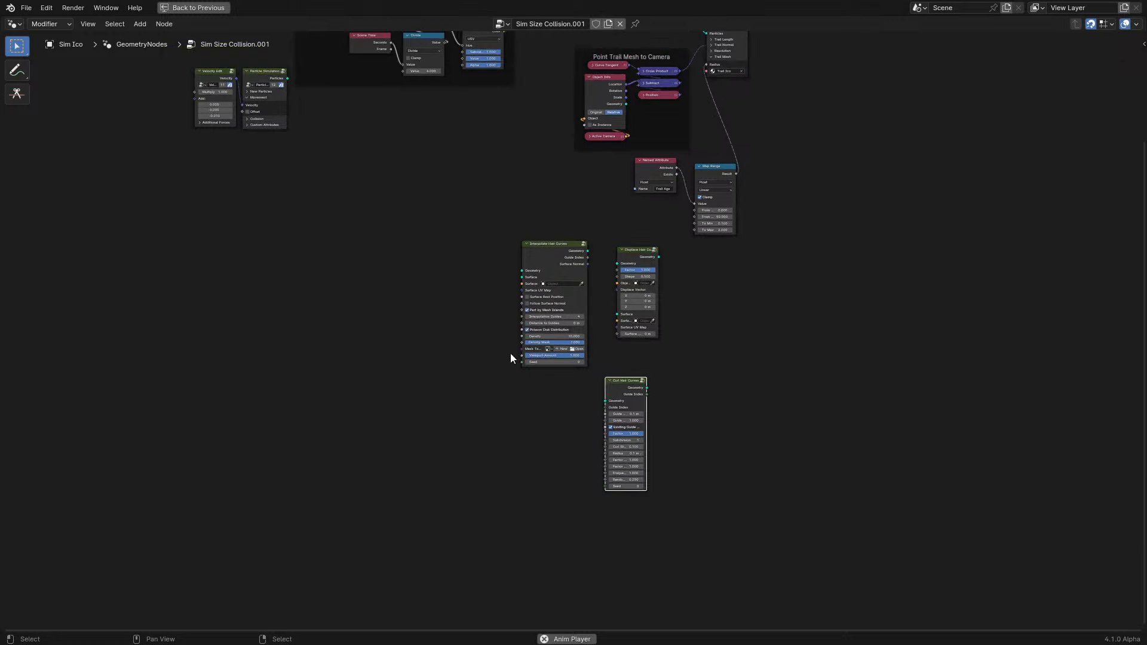
key("ctrl+space")
left_click_drag(135, 438, 267, 299)
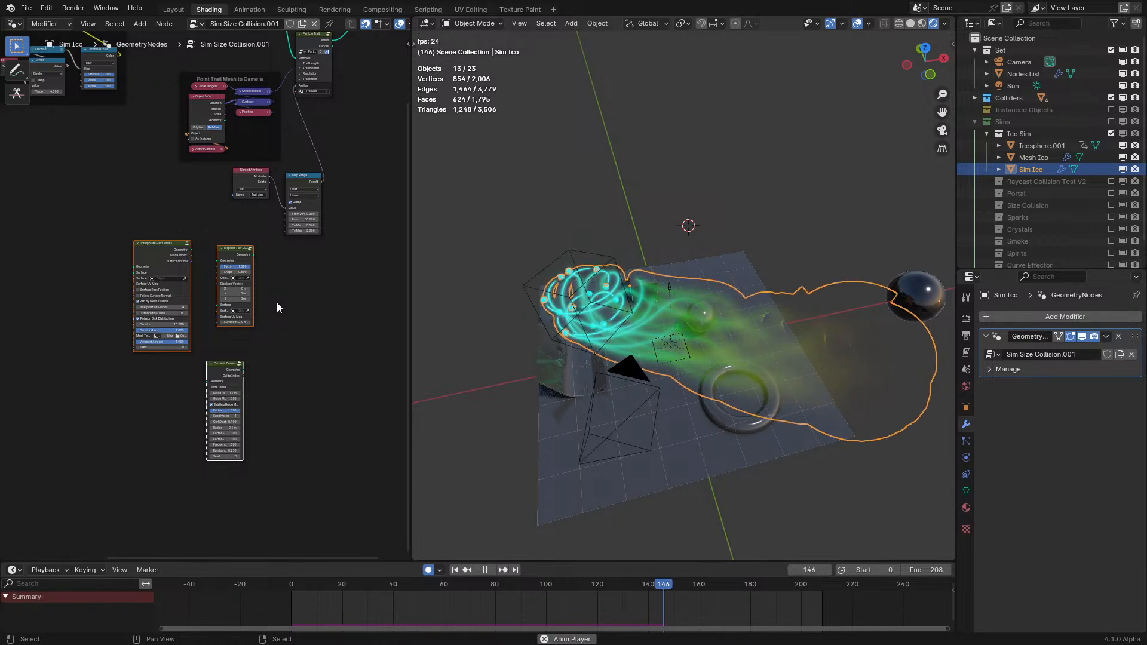
scroll(280, 303, "up", 2)
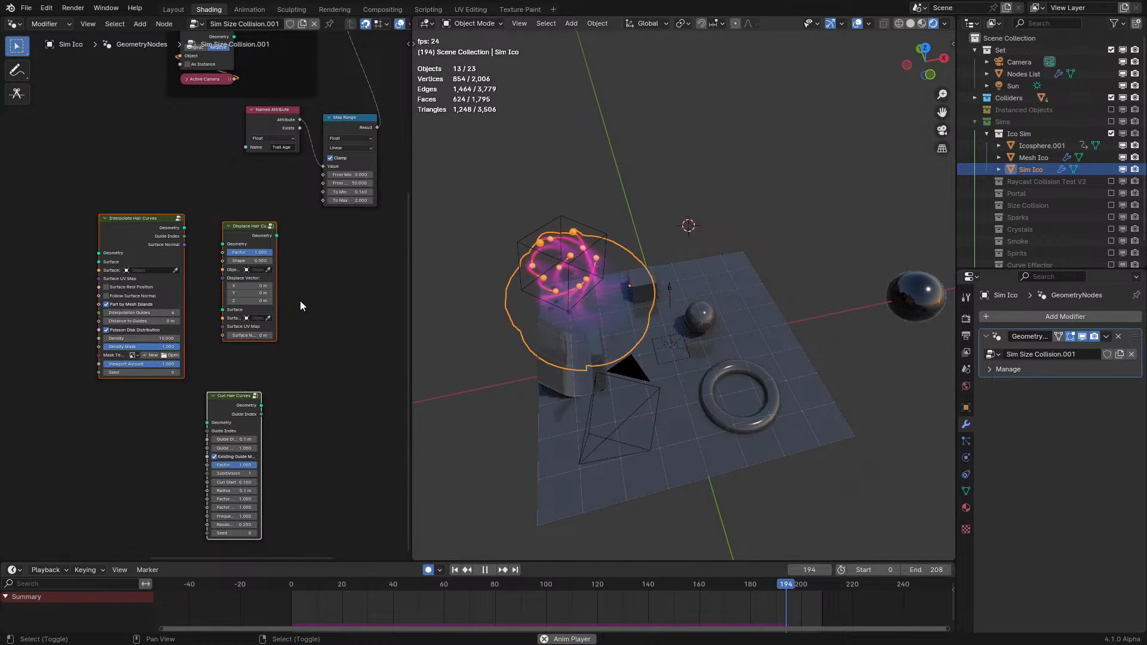
key("Delete")
- Check the available hair node categories, and add a Deform Curves on Surface node in the empty area below the Group Output
middle_click_drag(372, 139, 37, 364)
middle_click_drag(108, 246, 274, 317)
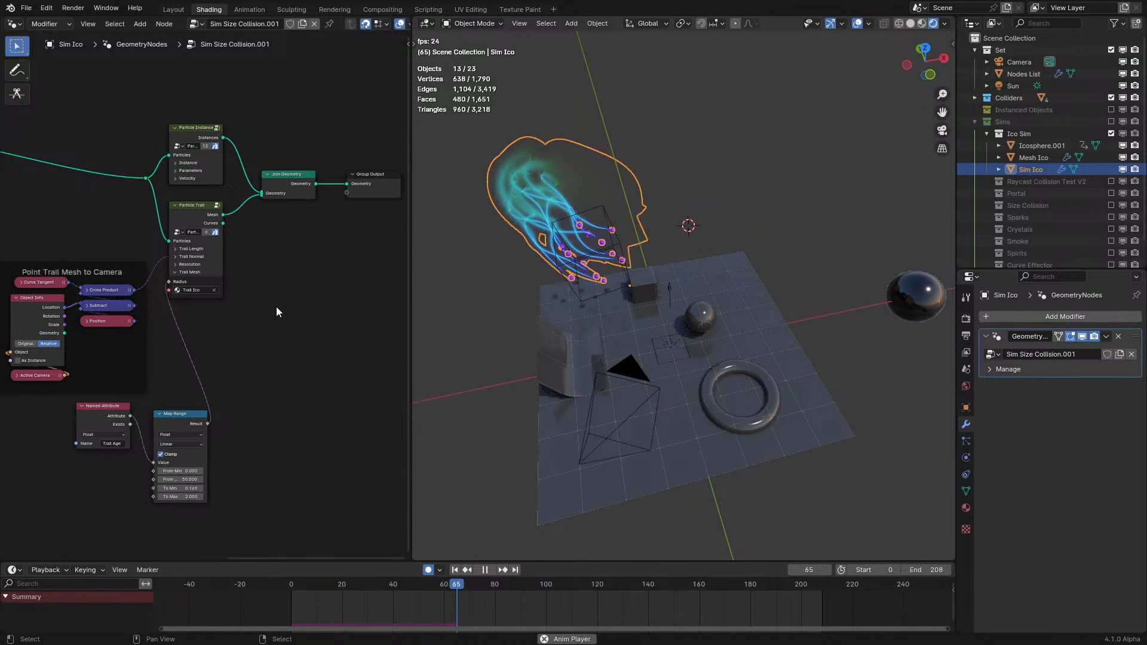
scroll(274, 317, "up", 2)
key("shift+a")
mouse_move(235, 349)
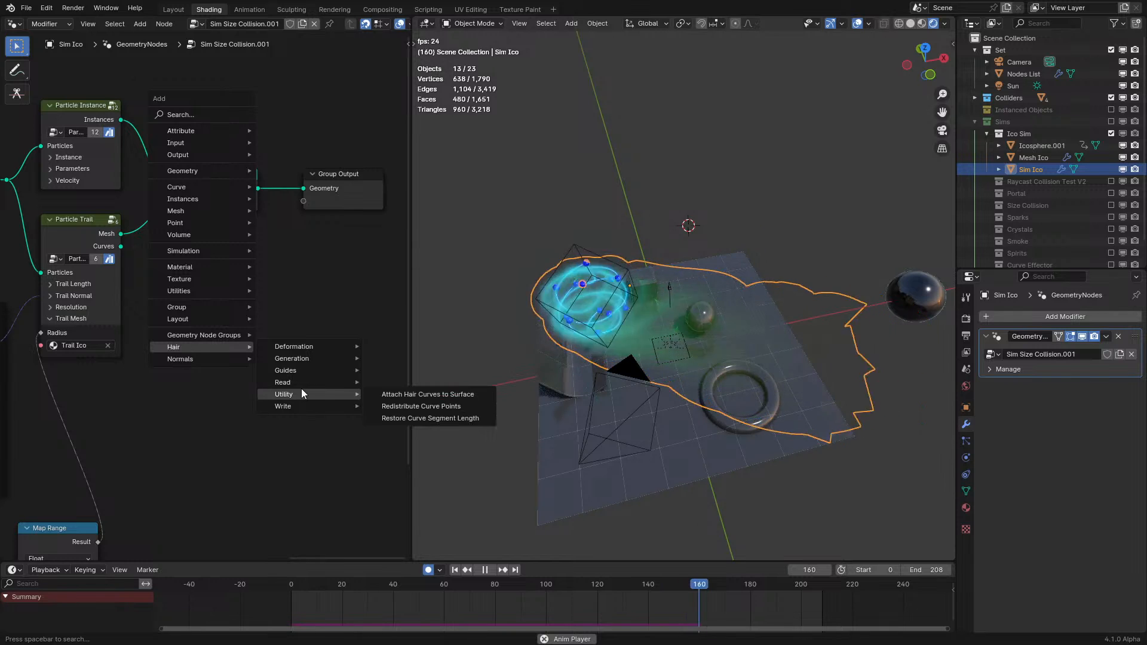
mouse_move(287, 371)
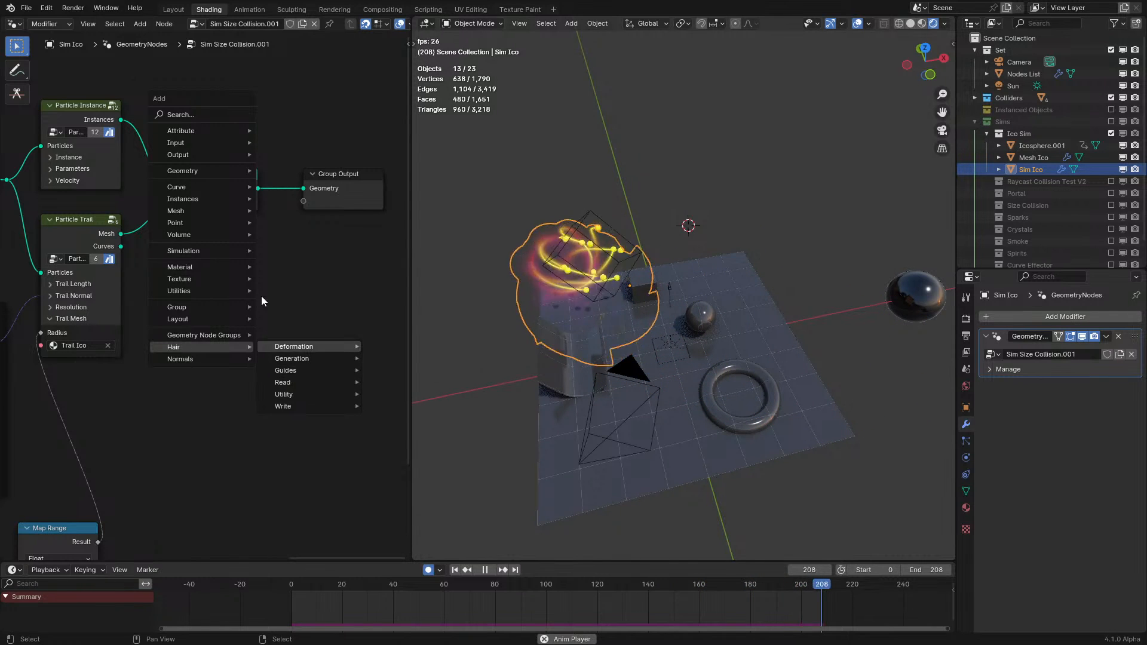
left_click(190, 113)
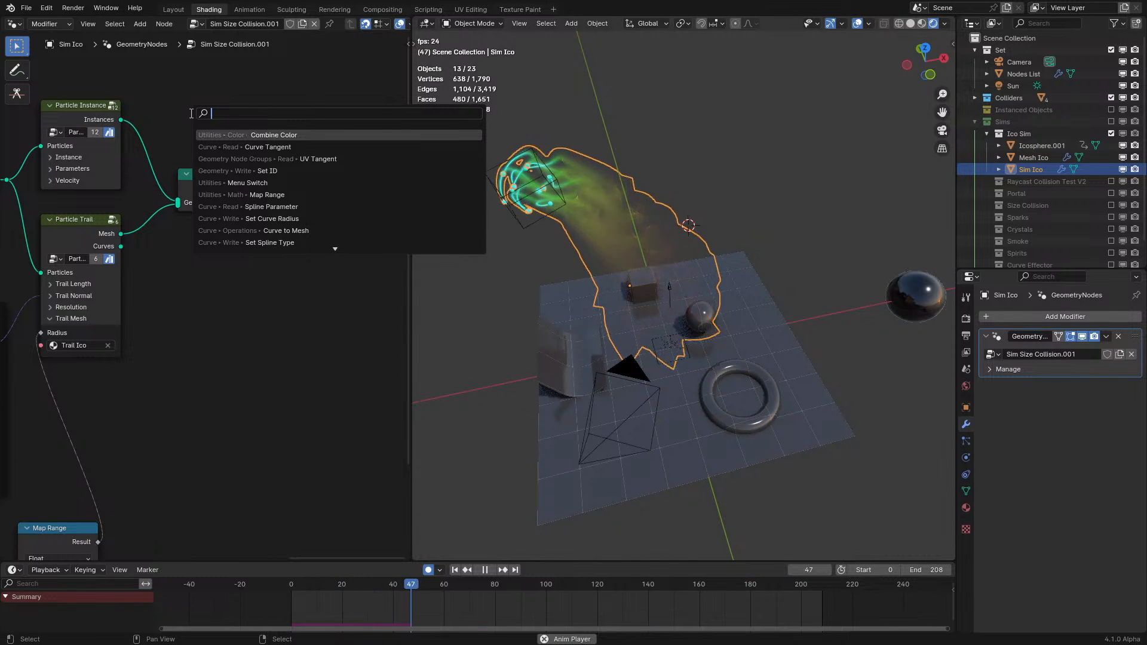
type("deform c")
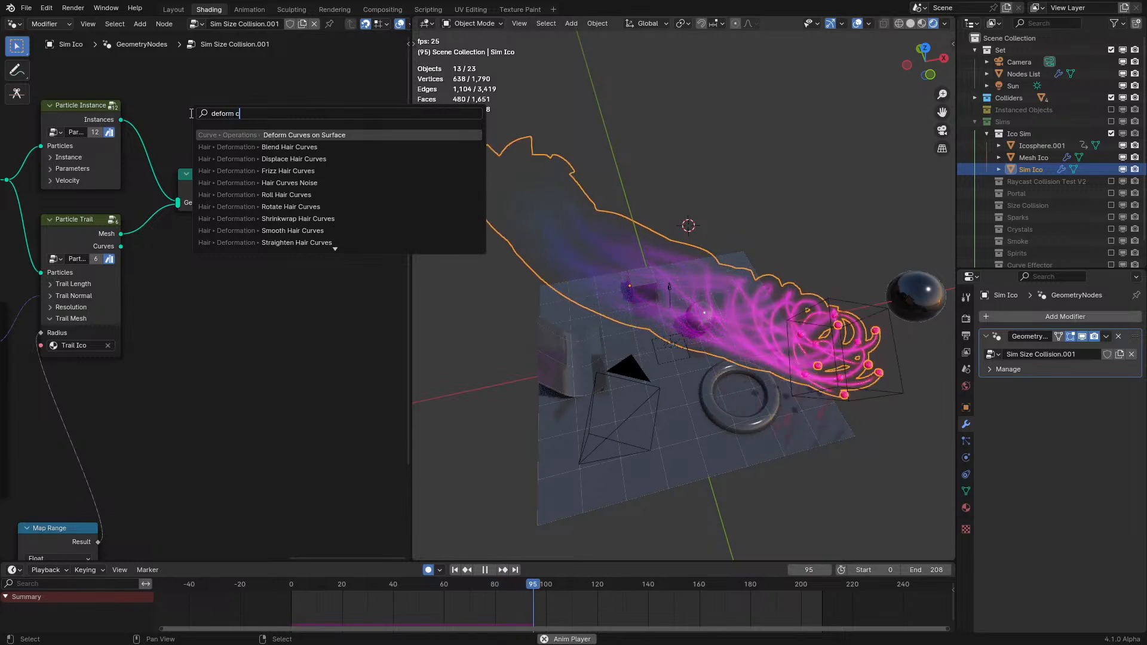
key("Return")
left_click(266, 373)
middle_click_drag(267, 373, 207, 314)
scroll(233, 272, "up", 4)
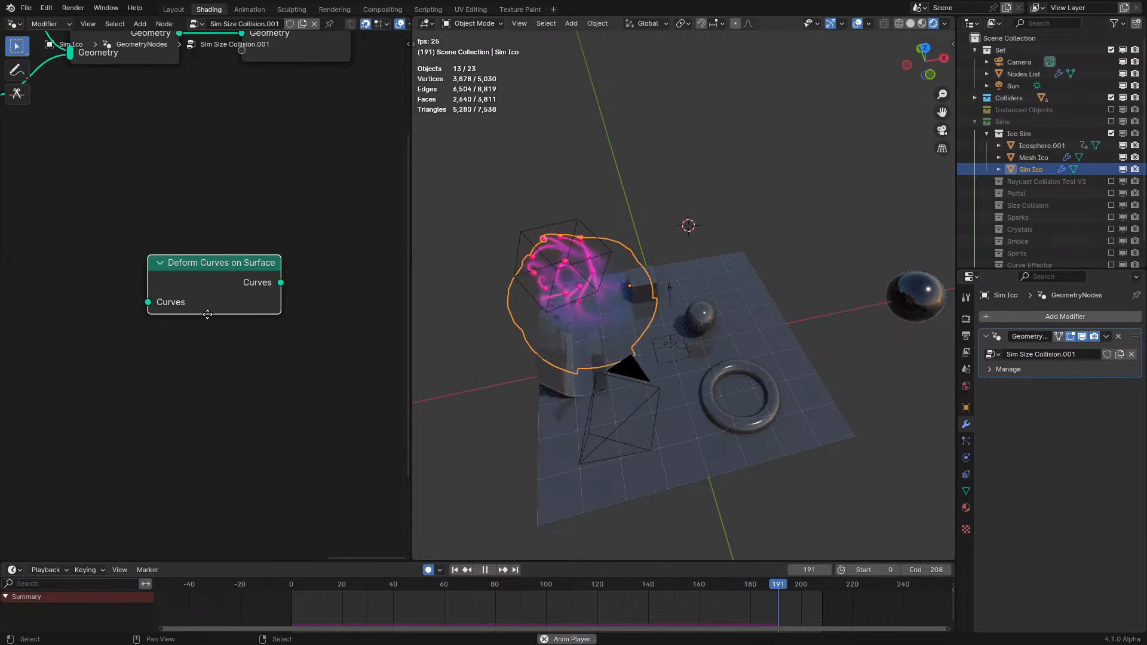
- Delete the Deform Curves on Surface node below the Group Output and clear the object selection in the viewport
scroll(206, 314, "up", 6)
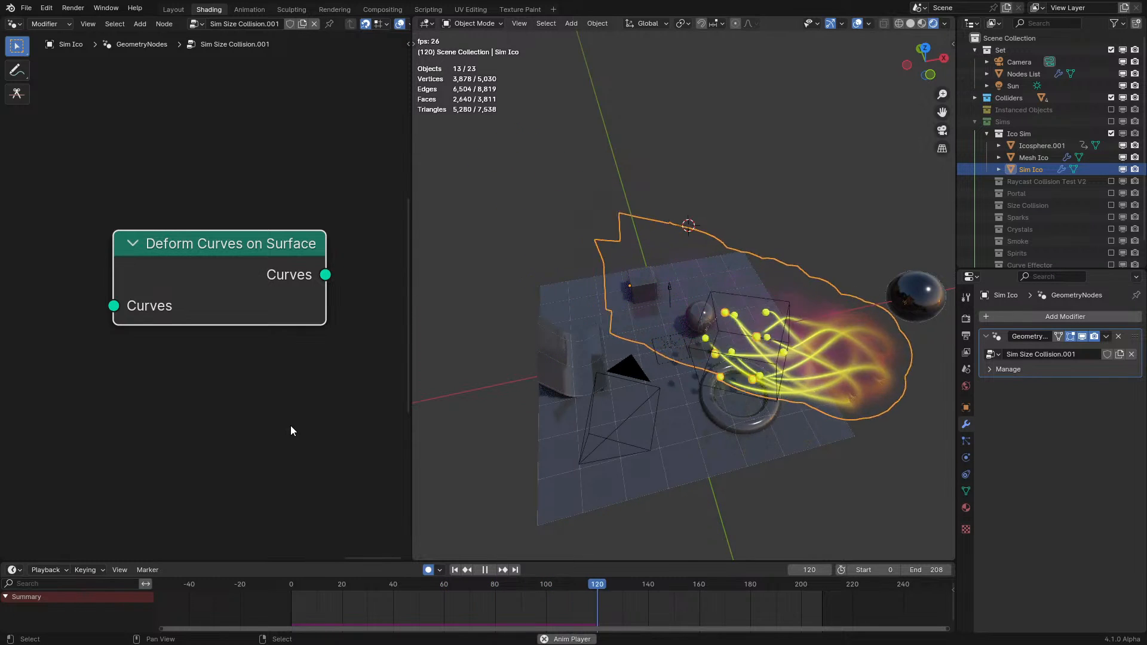
scroll(270, 429, "down", 1)
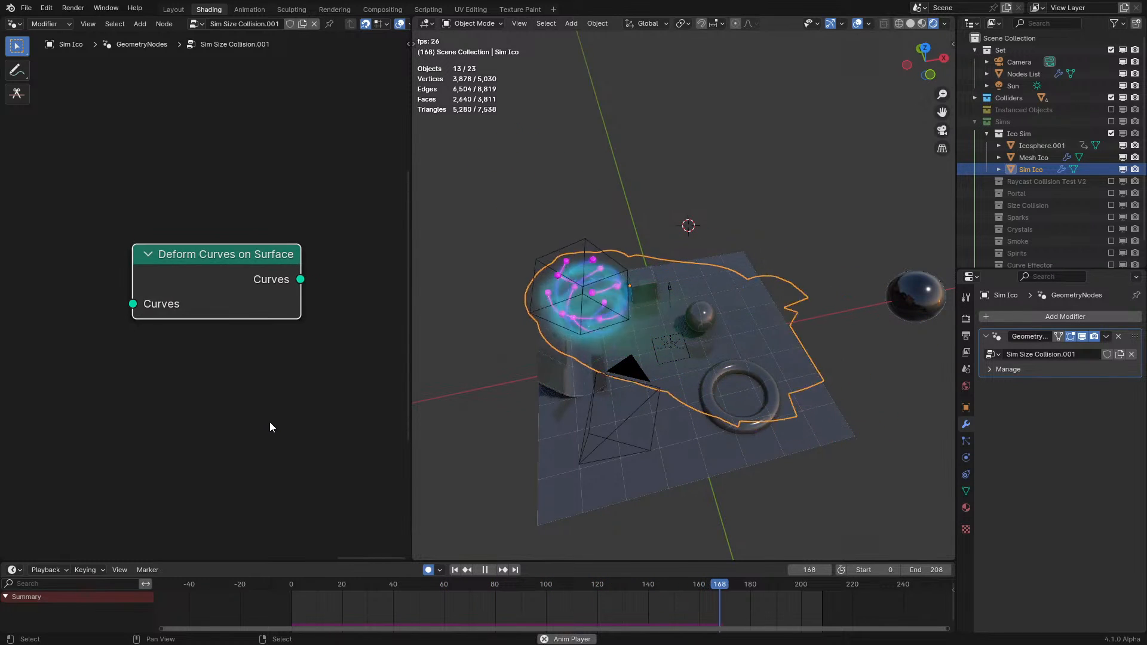
scroll(271, 421, "down", 1)
scroll(271, 418, "down", 1)
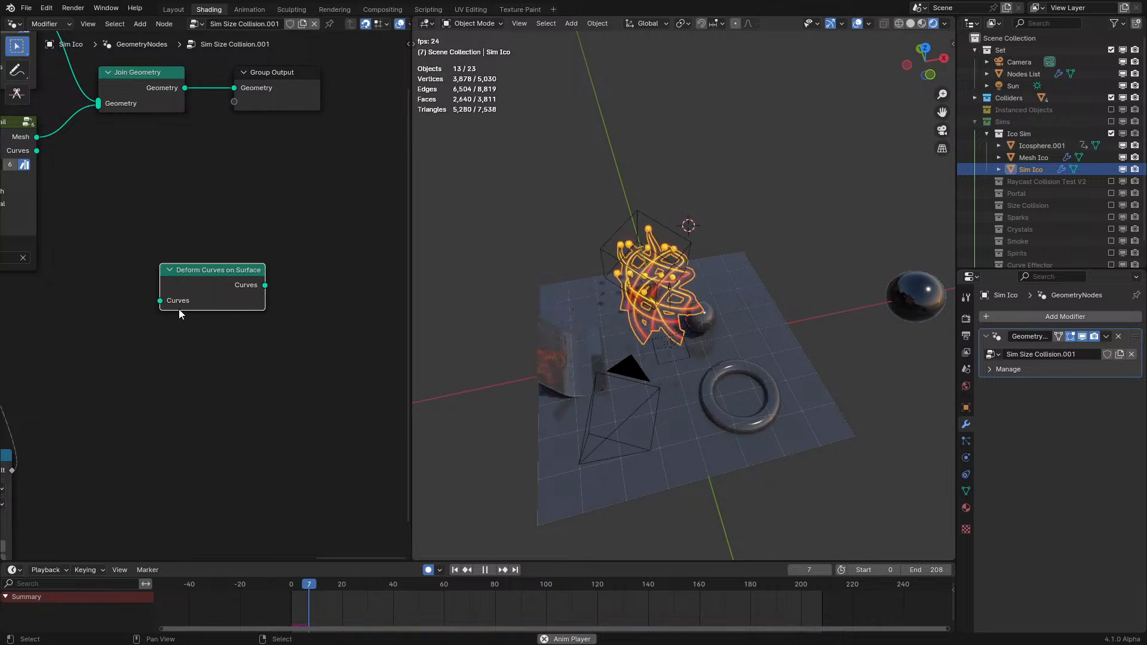
left_click_drag(199, 301, 248, 326)
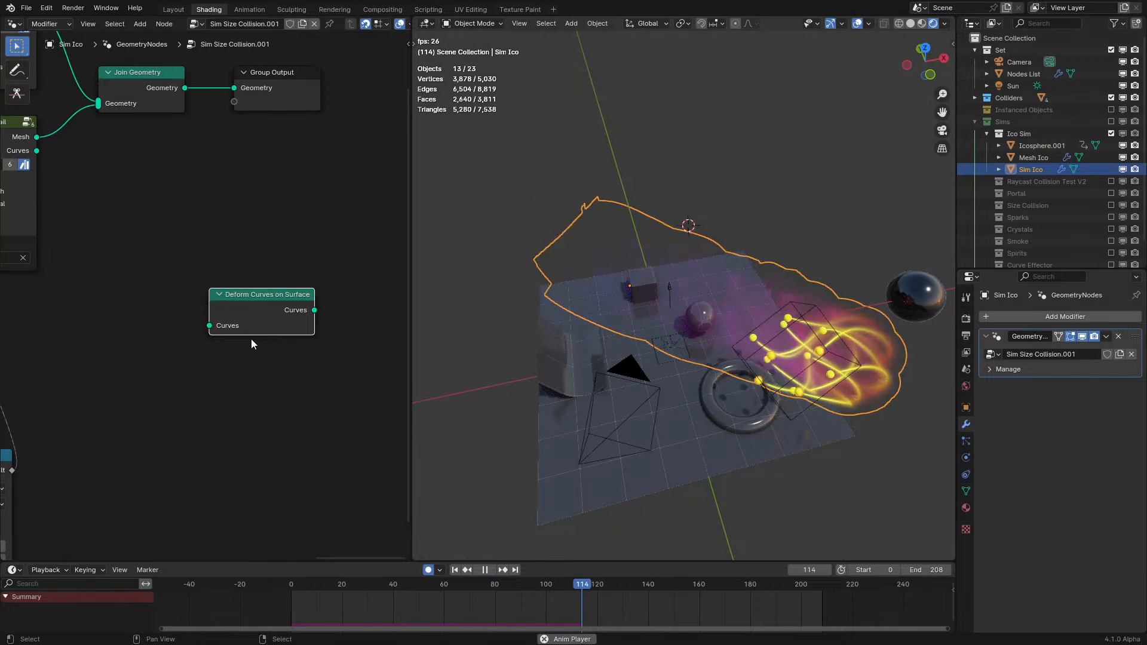
left_click_drag(174, 394, 357, 228)
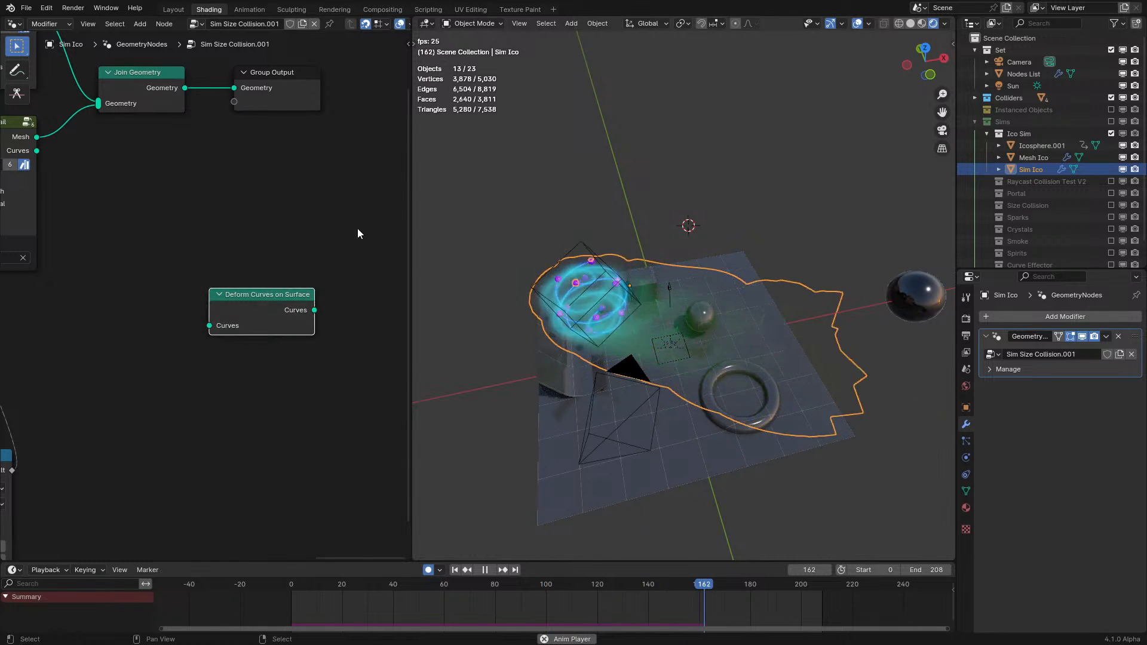
key("Delete")
left_click(724, 235)
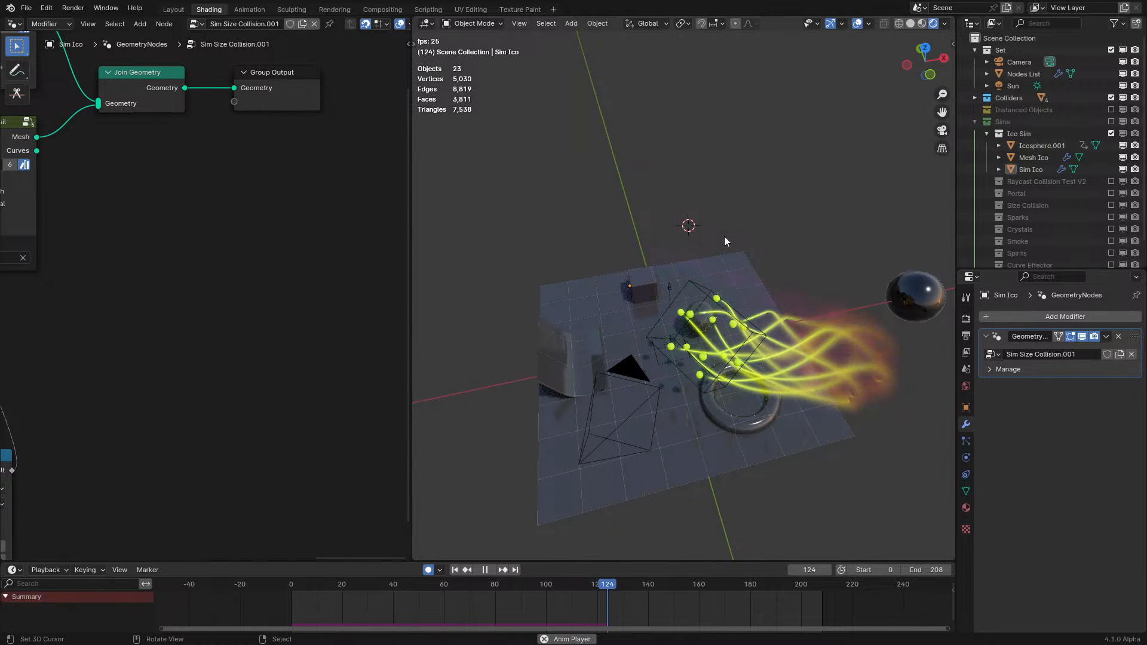
- Stop playback, reselect Sim Ico, and preview the Particle Trail node through a Viewer placed below Join Geometry
key("space")
left_click(744, 345)
middle_click_drag(1, 110, 234, 240)
left_click(117, 161, "ctrl+shift")
scroll(234, 240, "down", 4)
scroll(153, 326, "up", 1)
mouse_move(126, 230)
middle_mouse_down()
mouse_move(187, 238)
mouse_move(119, 237)
middle_mouse_up()
left_click(216, 244, "ctrl+shift")
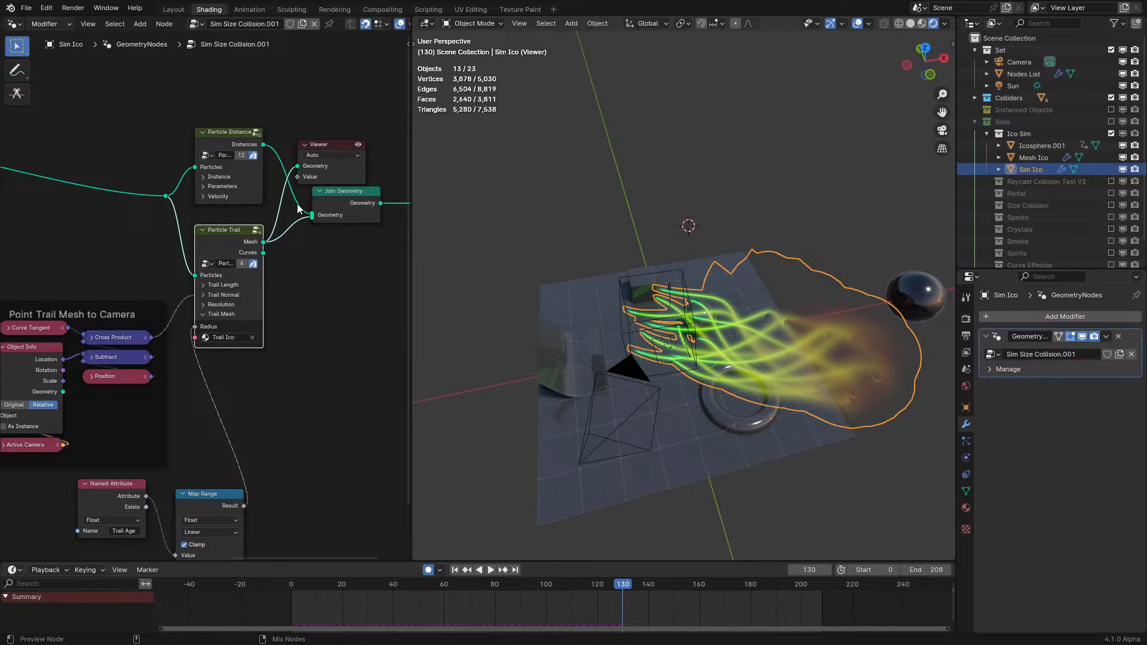
left_click_drag(321, 150, 321, 289)
- Preview the Cross Product vectors on the trail curves in solid shading and examine their attribute values up close
left_click(109, 338, "ctrl+shift")
key("z")
scroll(808, 261, "up", 7)
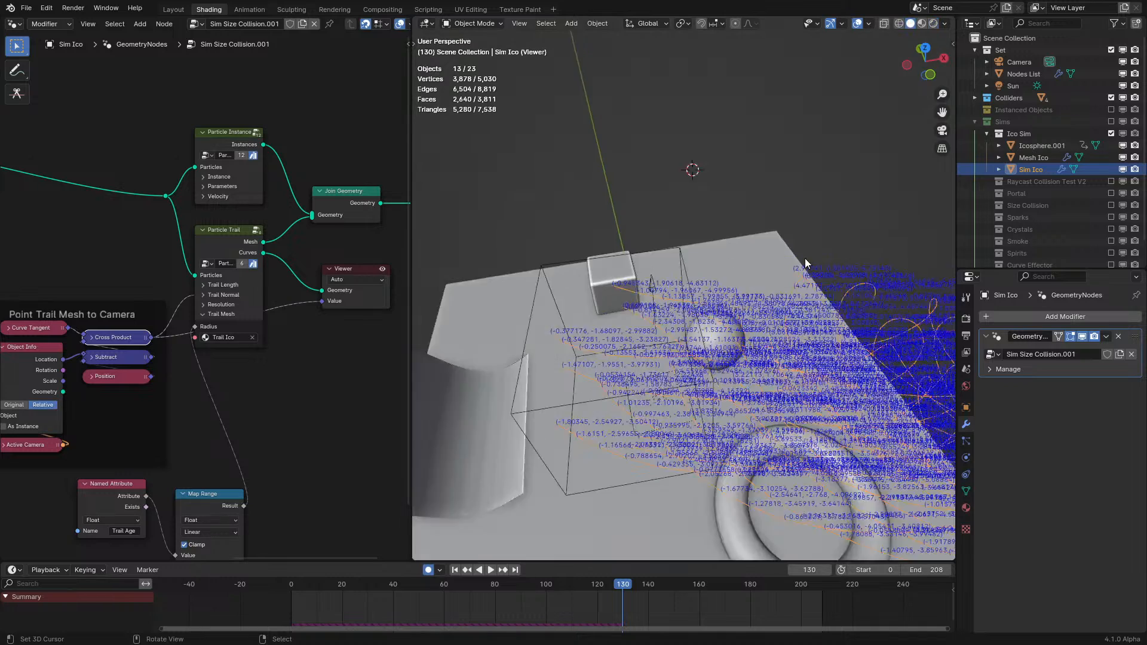
middle_click_drag(753, 248, 784, 213)
left_click(873, 27)
middle_click_drag(821, 290, 600, 217, "ctrl")
middle_click_drag(659, 245, 680, 223, "ctrl")
middle_click_drag(744, 270, 665, 313, "shift")
scroll(665, 314, "up", 3)
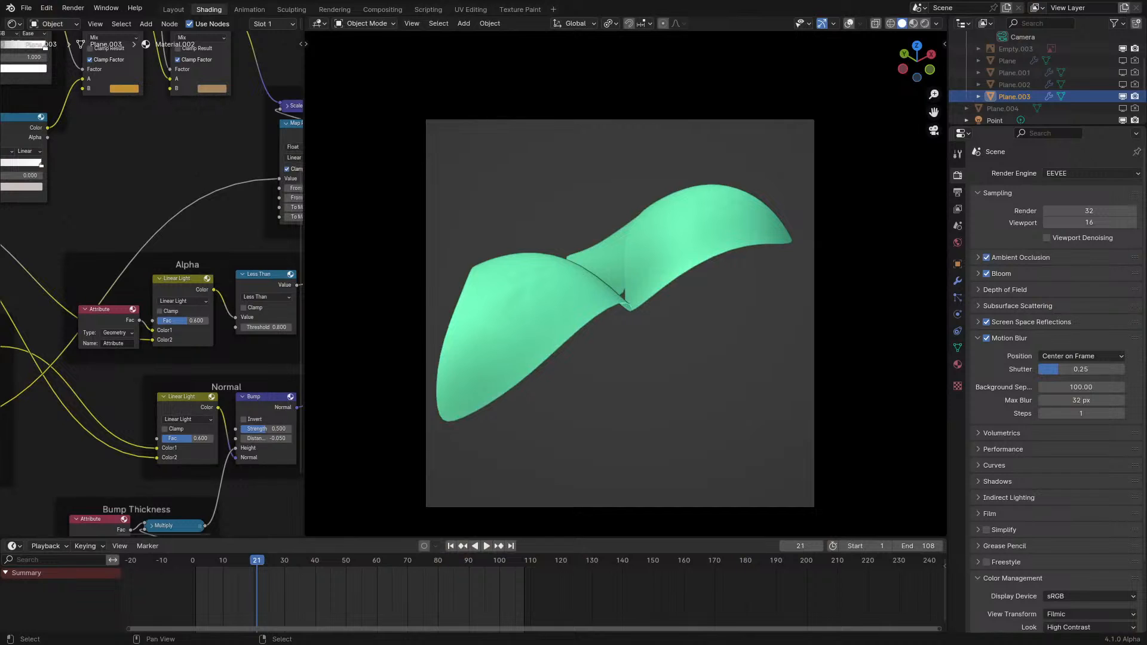
- Leave the camera view of the butterfly scene, switch to rendered shading, and play the wing animation
middle_click_drag(597, 352, 611, 356)
key("z")
left_click(668, 233)
scroll(667, 249, "up", 3)
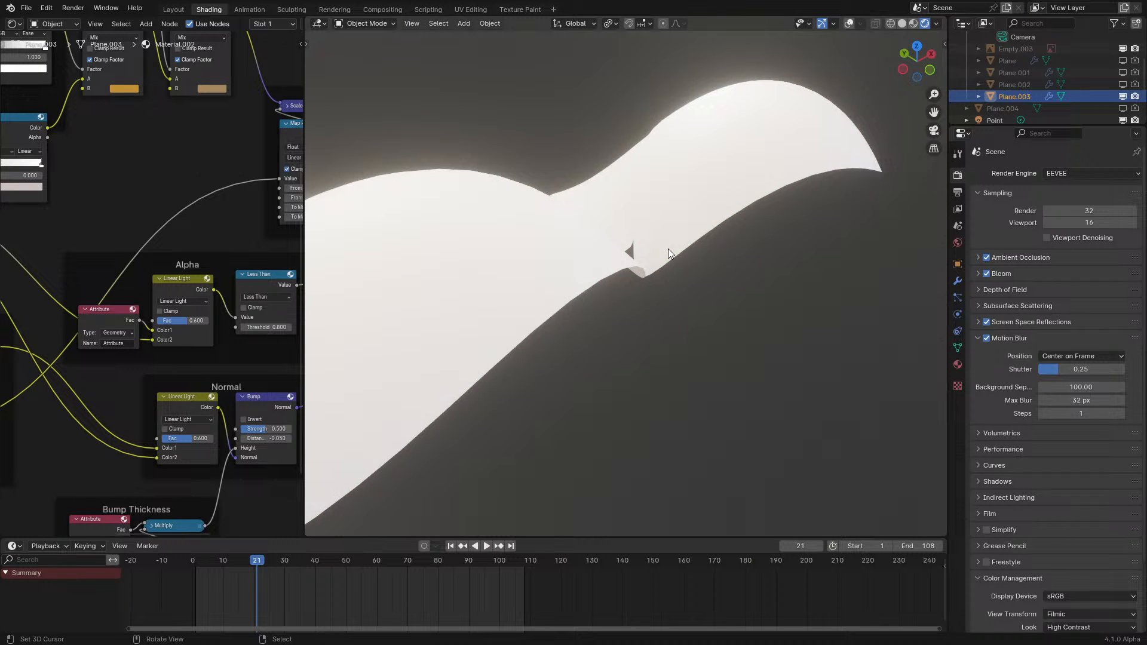
key("space")
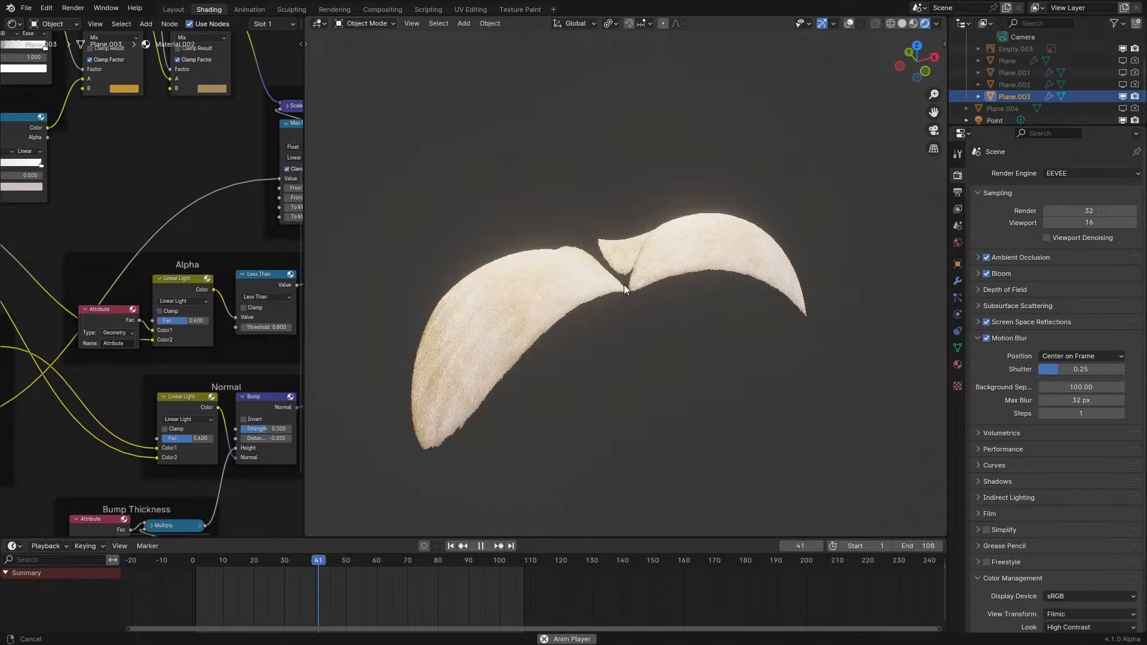
key("space")
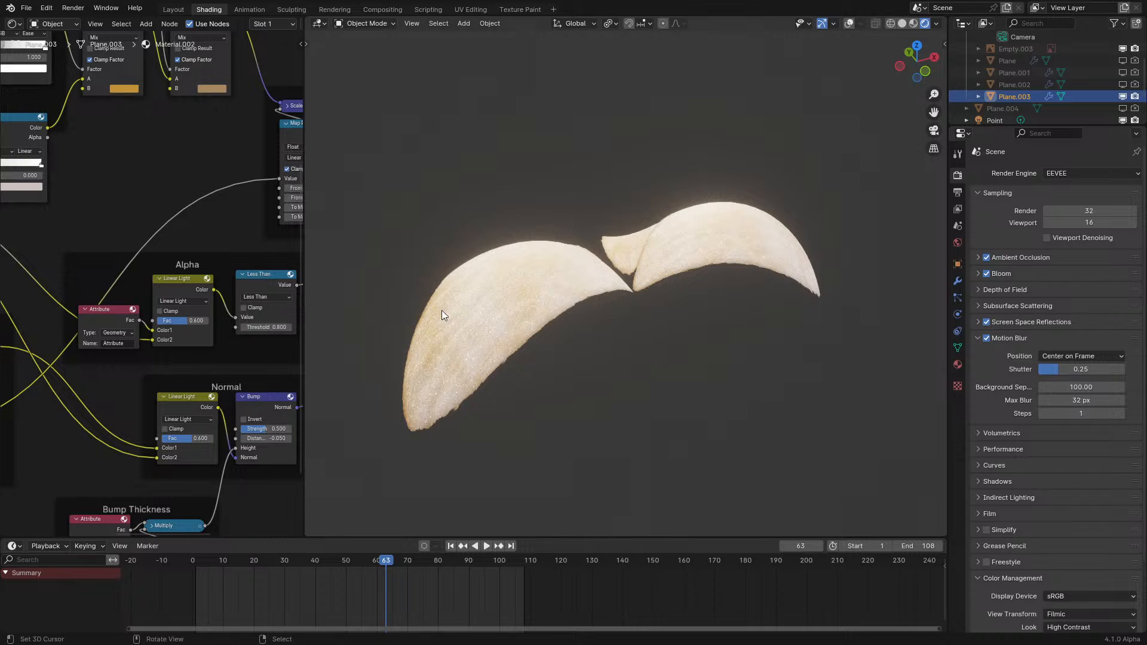
key("space")
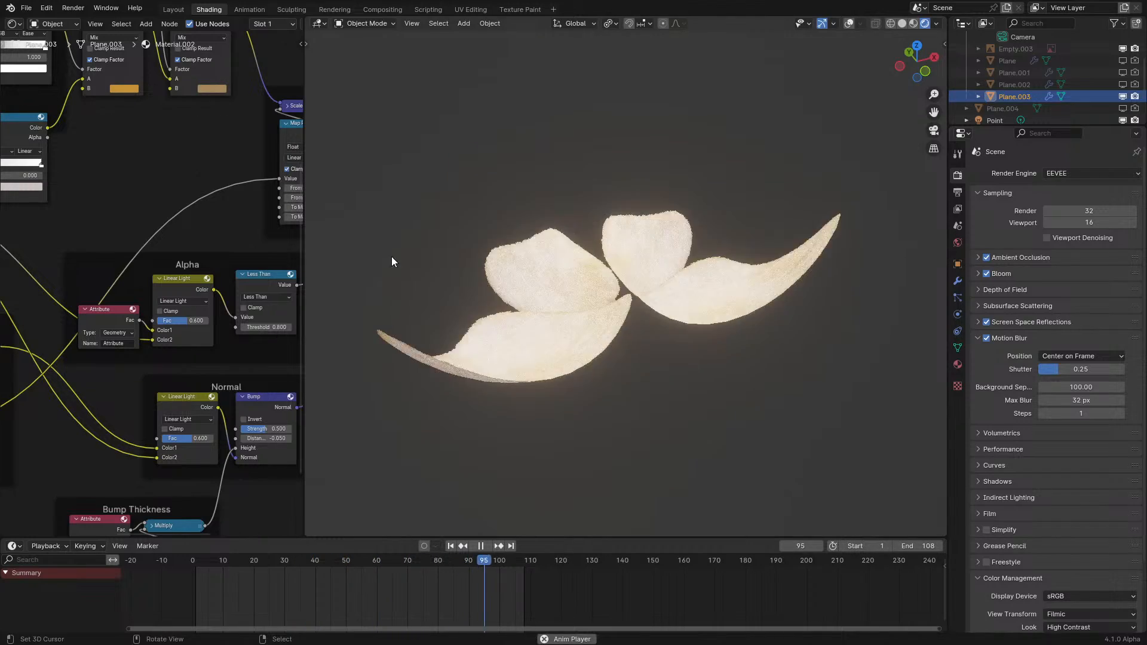
- Show the viewport overlays and watch the flapping wings from several angles, then pause playback
middle_click_drag(214, 221, 191, 224)
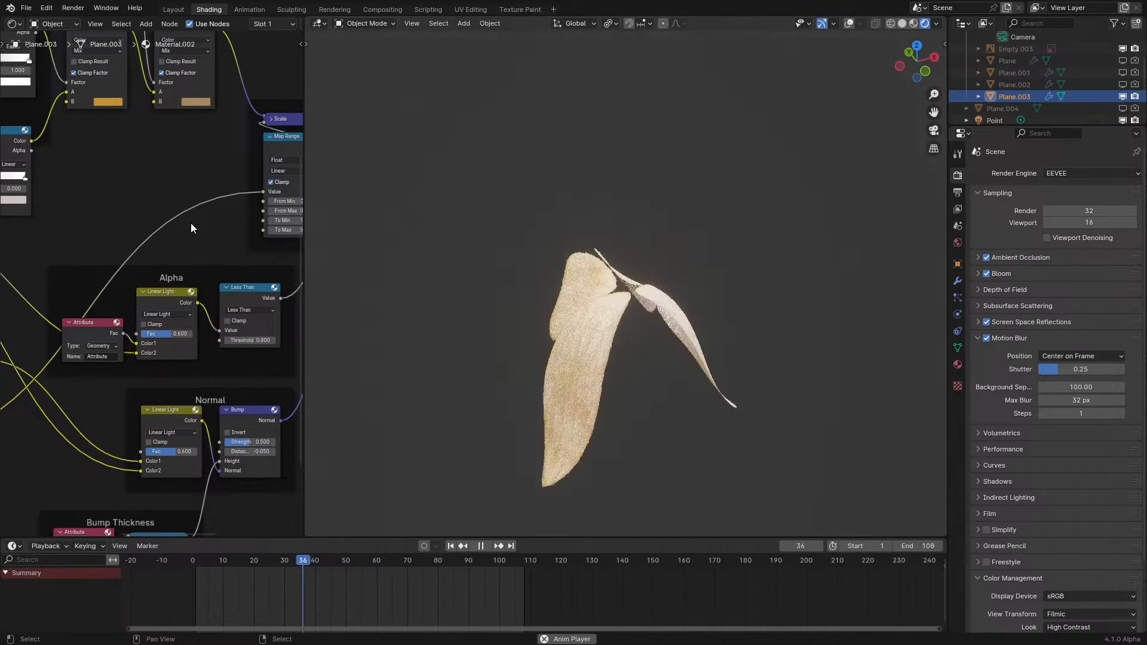
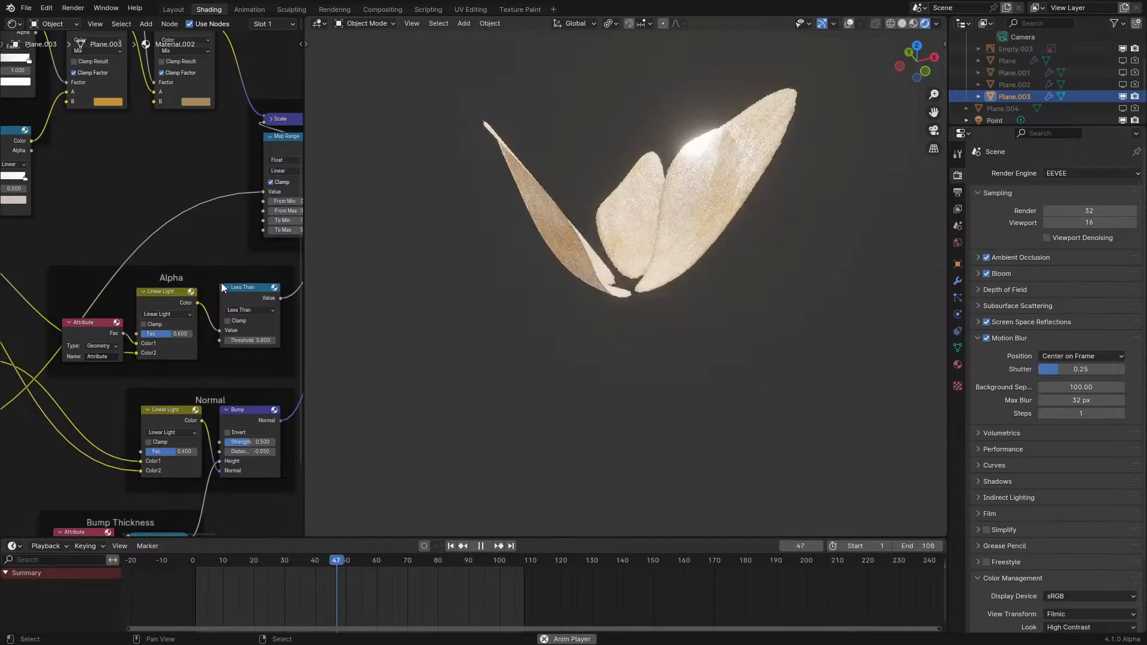
scroll(194, 238, "down", 2)
middle_click_drag(186, 245, 182, 254)
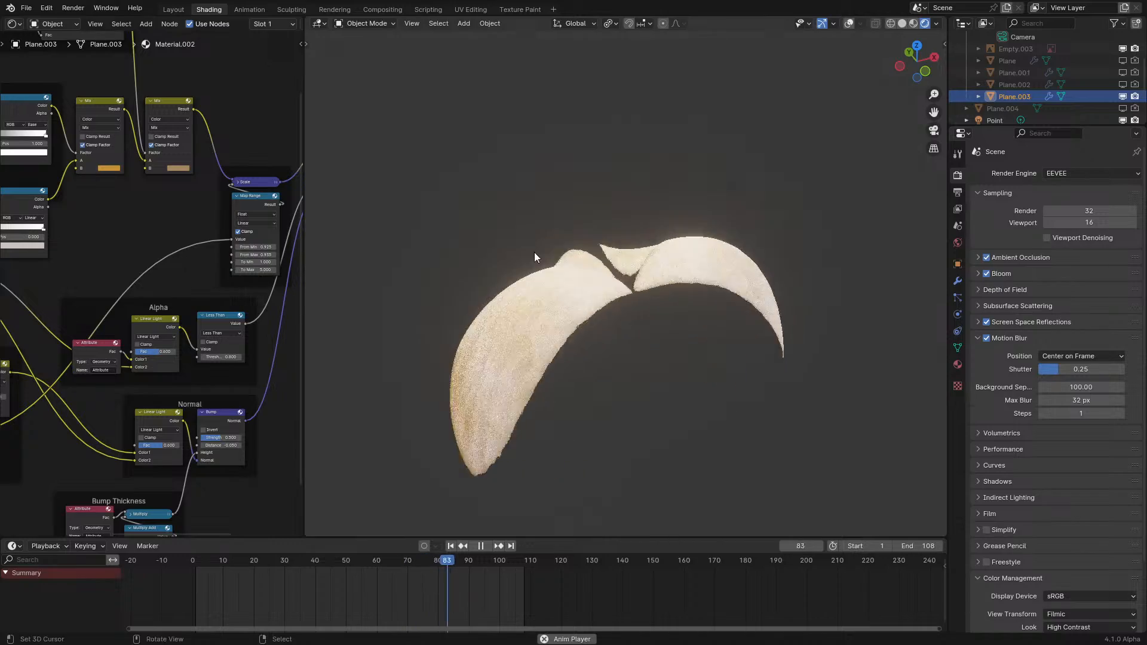
middle_click_drag(739, 249, 769, 241)
left_click(849, 23)
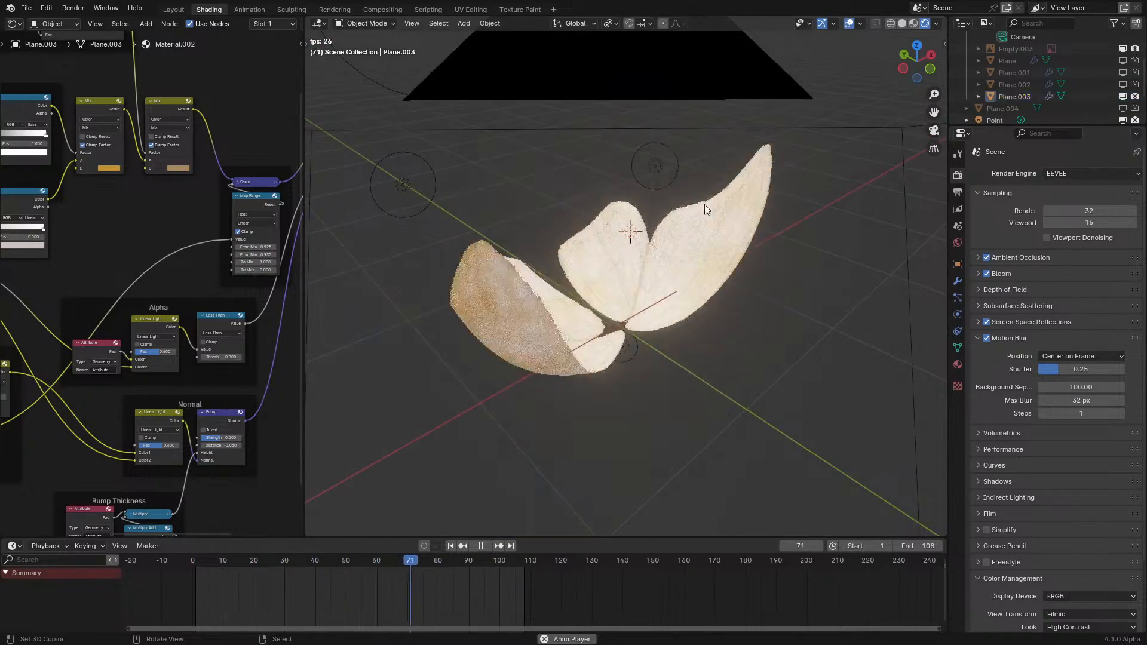
middle_click_drag(707, 204, 622, 210)
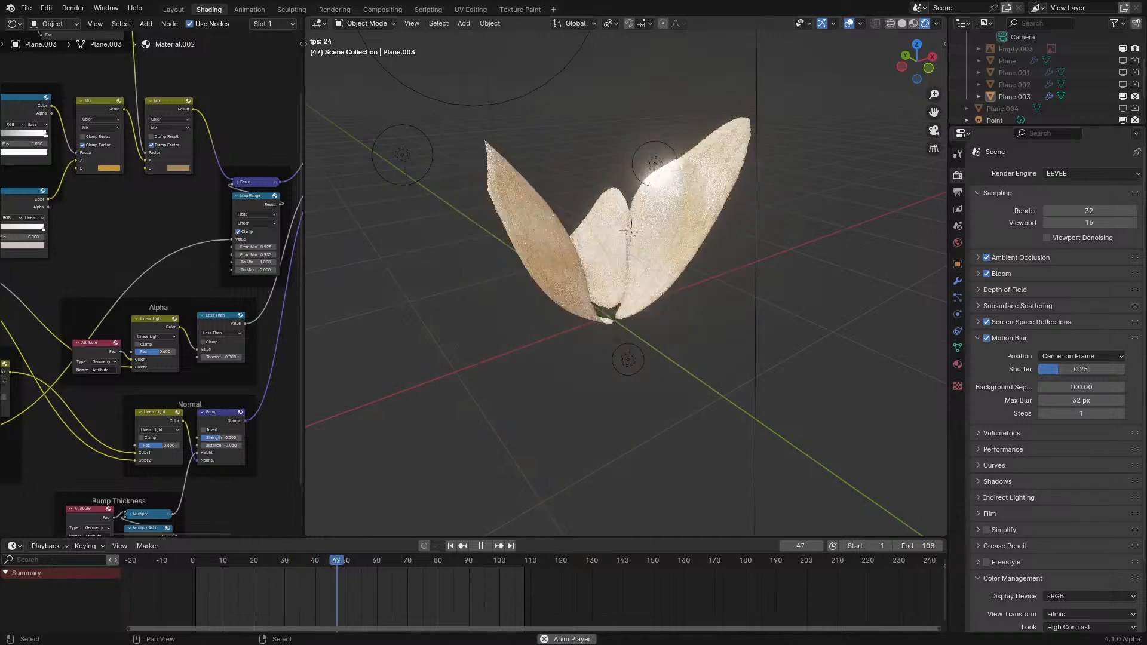
middle_click_drag(670, 277, 617, 293)
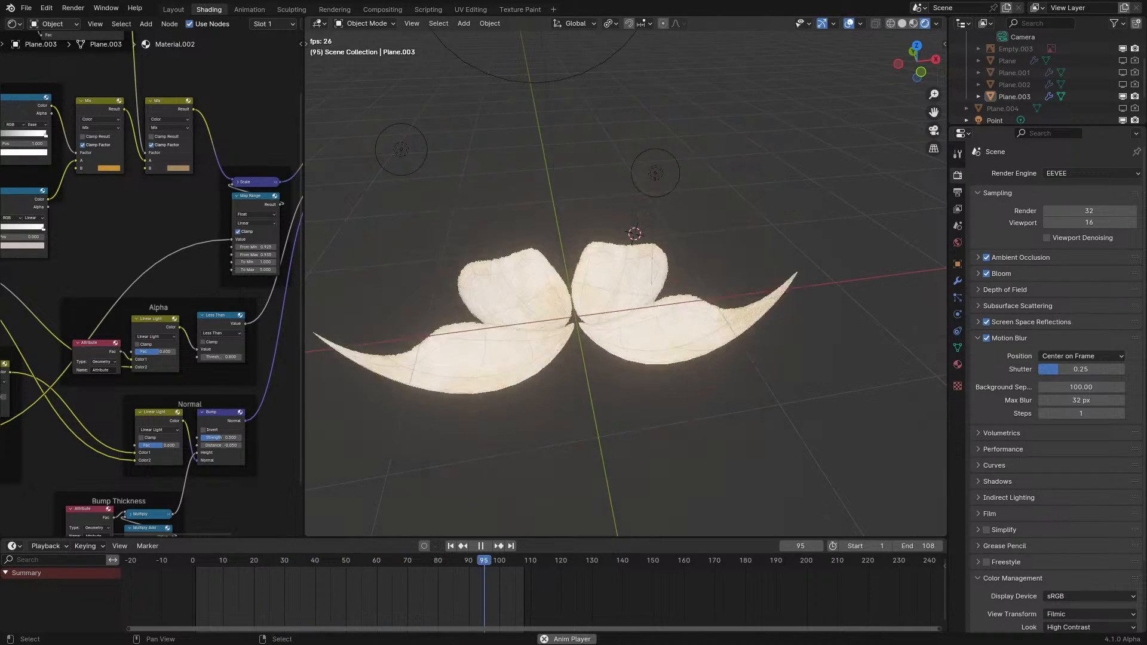
middle_click_drag(693, 316, 717, 307)
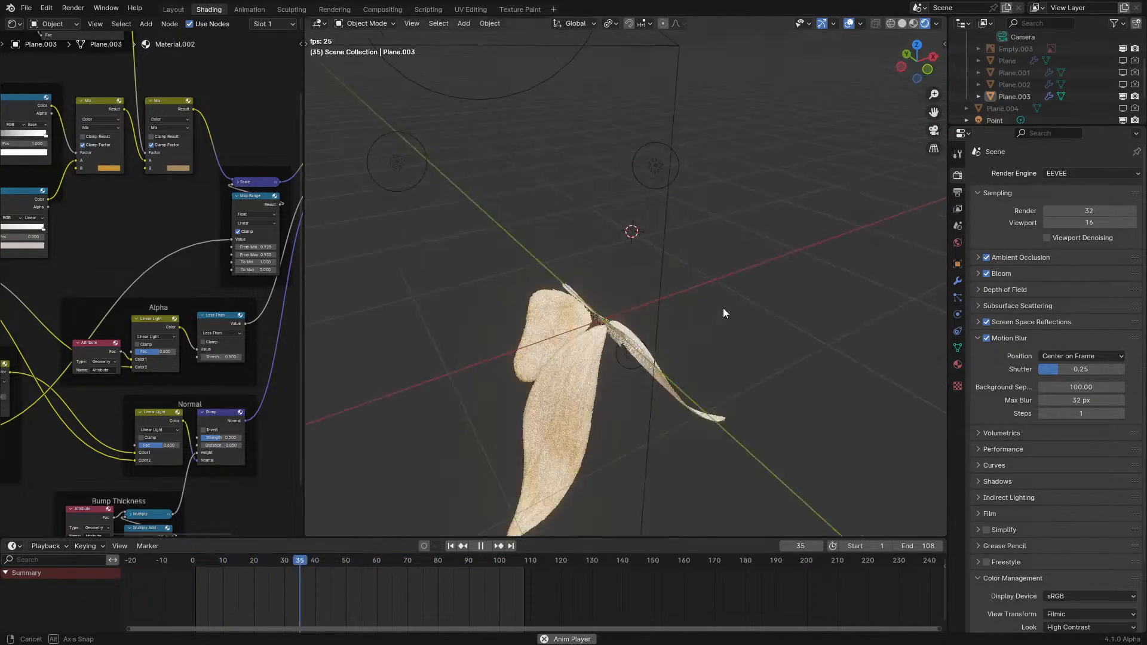
key("space")
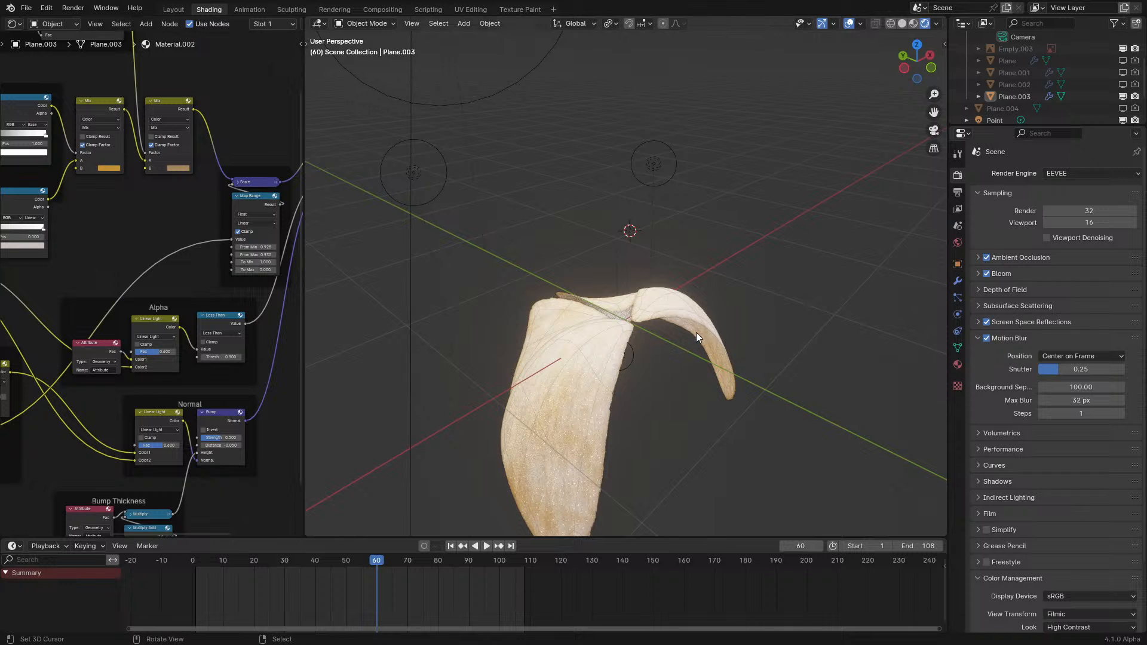
- Open the Material.002 shader nodes full-screen, examine the whole network, and return to the normal layout
key("ctrl+space")
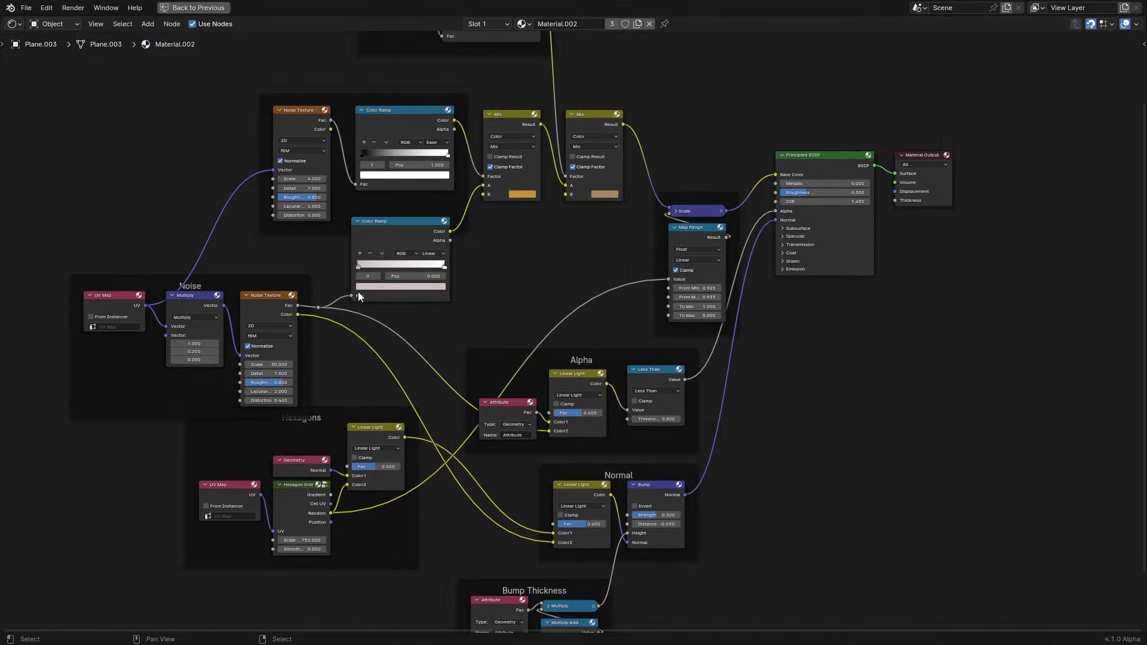
scroll(653, 294, "down", 3)
mouse_move(653, 293)
middle_mouse_down()
mouse_move(634, 358)
mouse_move(621, 363)
middle_mouse_up()
key("ctrl+space")
- Inspect the wings up close in solid shading, then play the animation briefly in rendered shading
scroll(633, 384, "up", 2)
key("z")
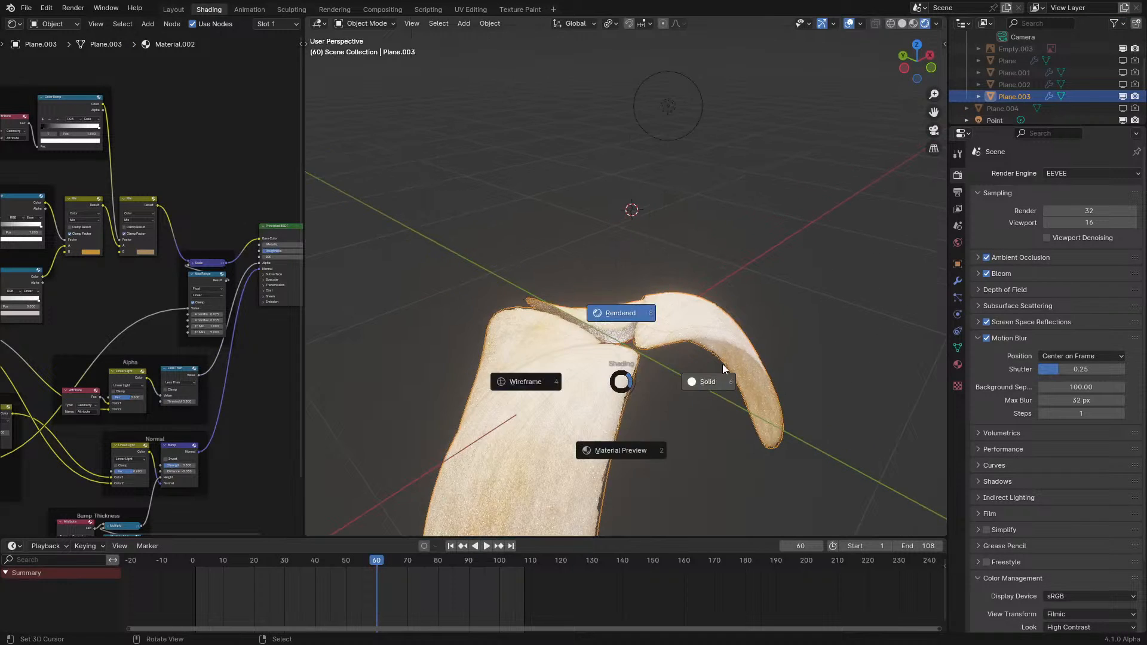
left_click(700, 379)
scroll(710, 372, "up", 1)
middle_click_drag(725, 365, 694, 372)
middle_click_drag(644, 313, 671, 256, "shift")
key("space")
key("z")
left_click(678, 153)
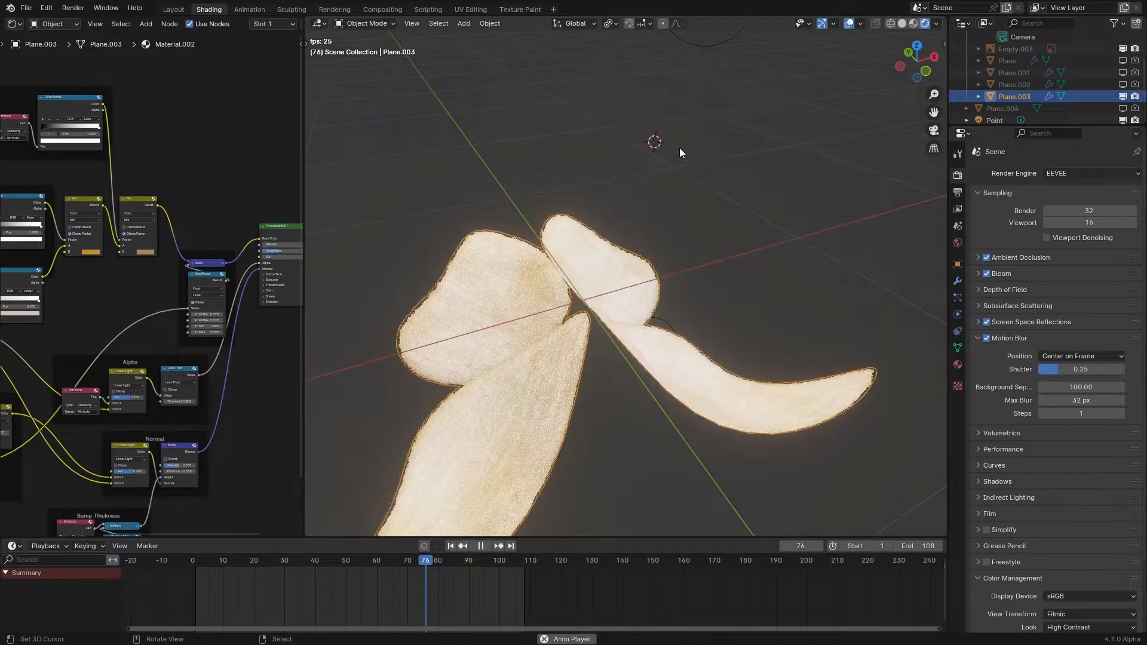
scroll(678, 149, "down", 2)
key("space")
- Switch the shader editor to the Geometry Node Editor and hide the viewport overlays
left_click(15, 24)
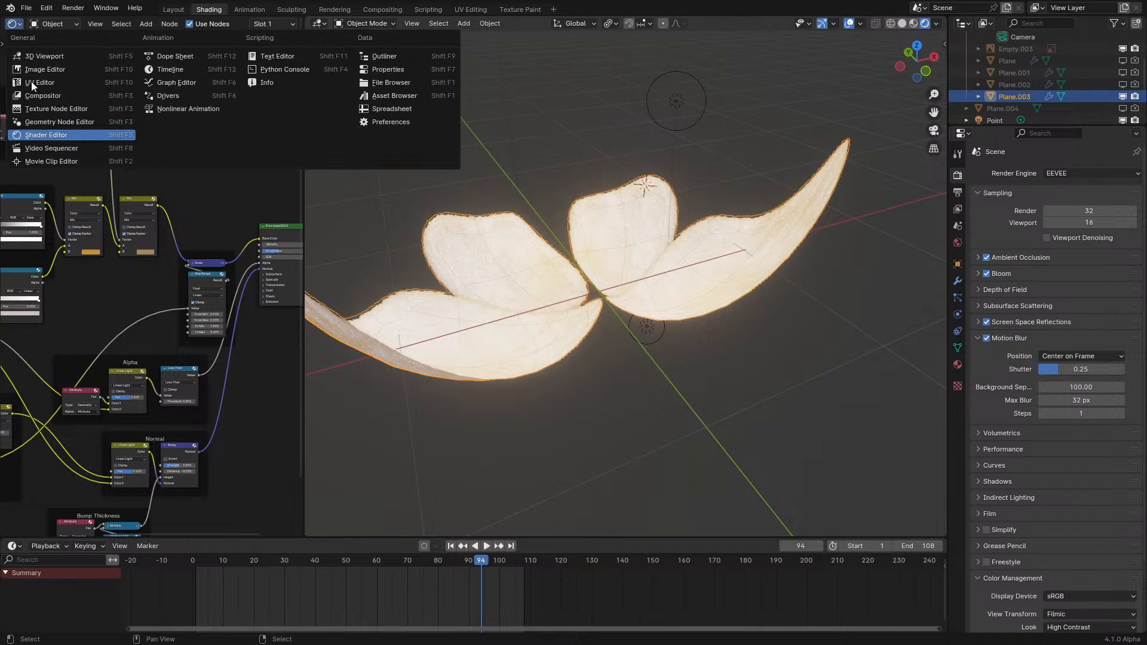
left_click(55, 120)
scroll(114, 256, "up", 2)
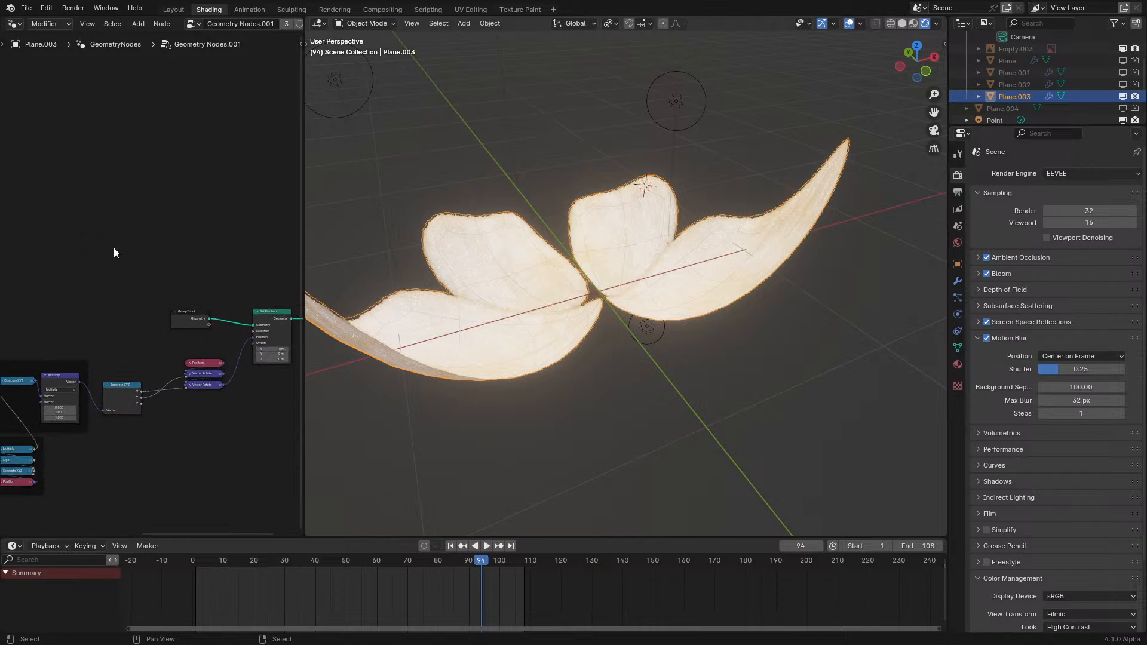
left_click(860, 23)
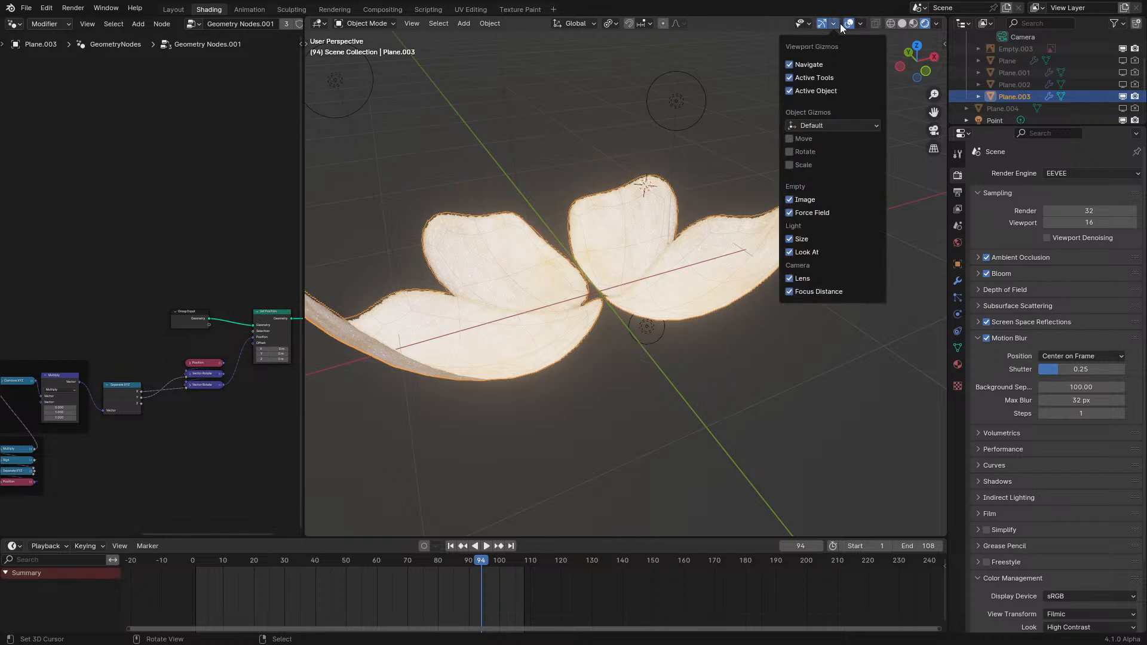
left_click(848, 23)
- Examine the Geometry Nodes.001 tree and its Wing Wave frame full-screen, then return to the normal layout
key("ctrl+space")
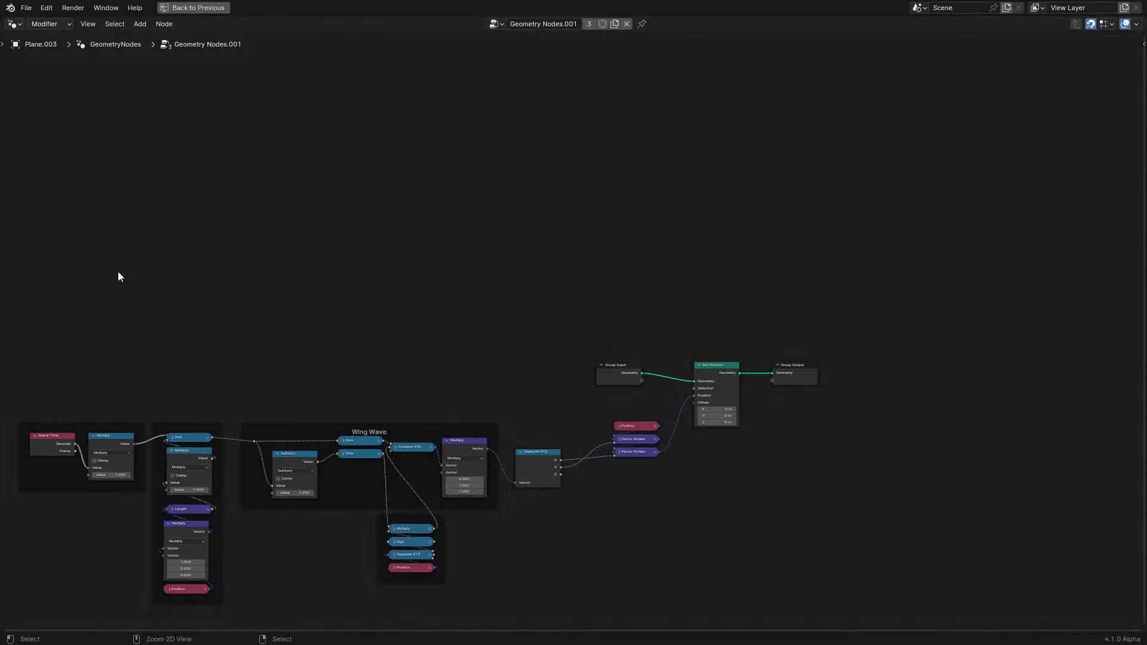
scroll(440, 128, "up", 3)
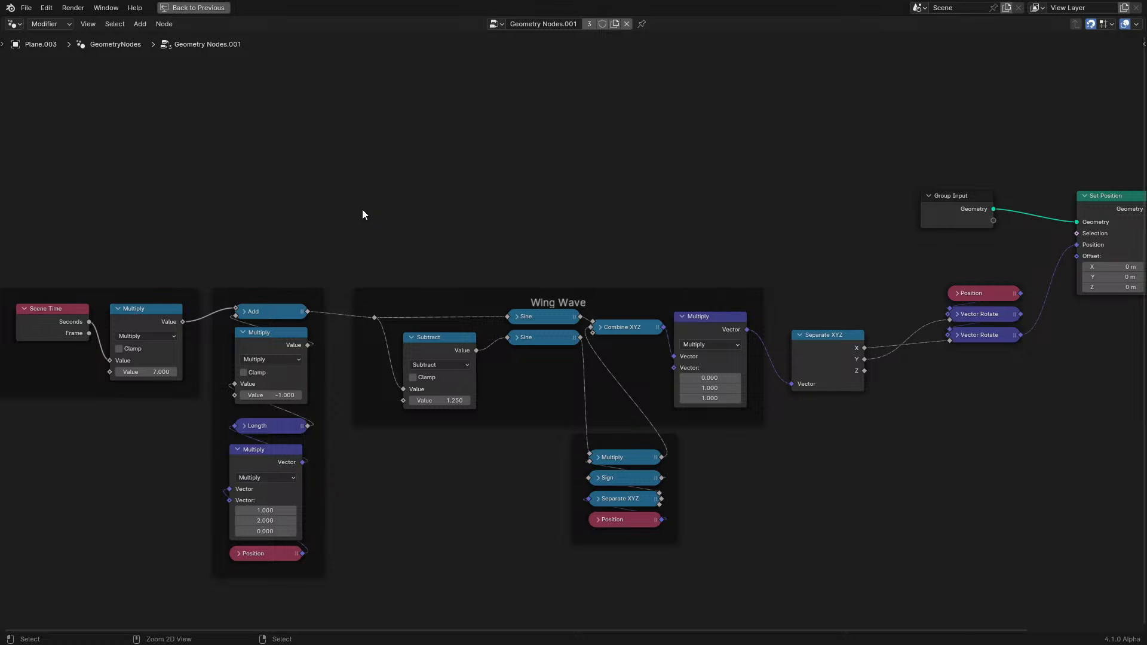
key("ctrl+space")
- Preview the undeformed wings from Group Input with overlays shown, then restore Set Position as the output
left_click(274, 224, "ctrl+shift")
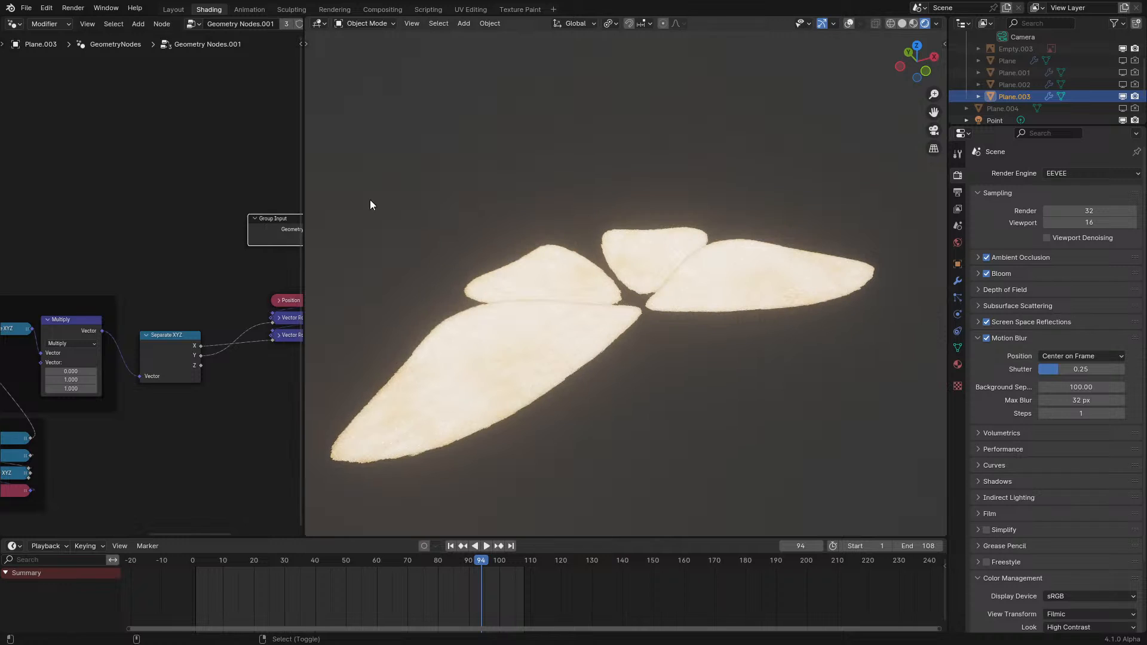
left_click(848, 24)
middle_click_drag(592, 264, 653, 299)
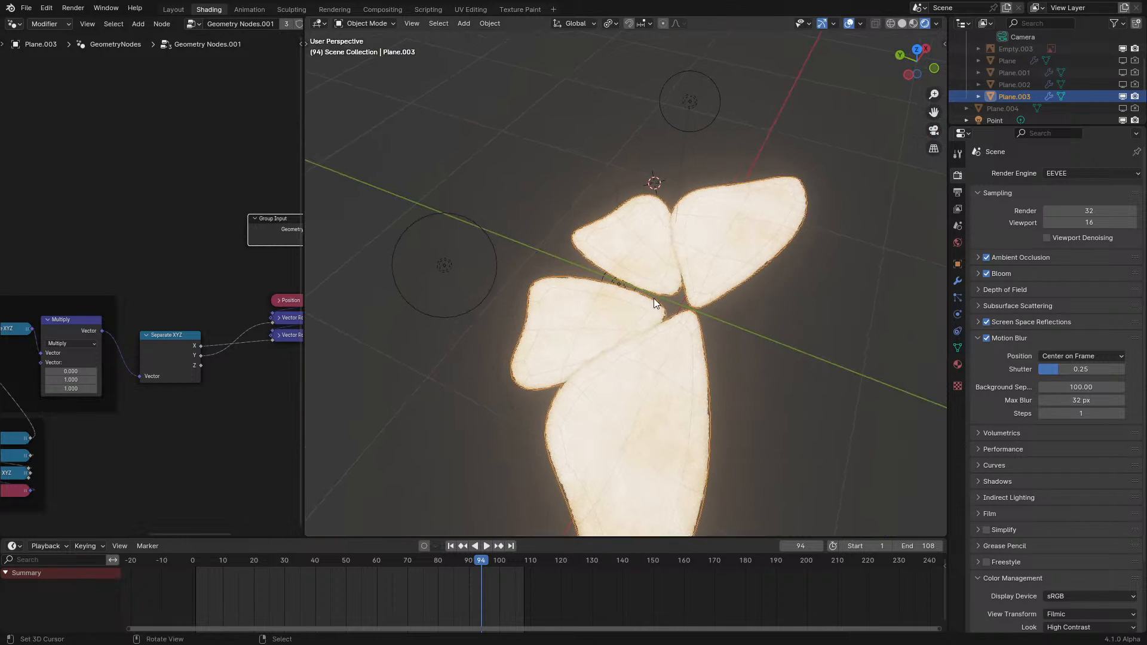
middle_click_drag(108, 320, 111, 347)
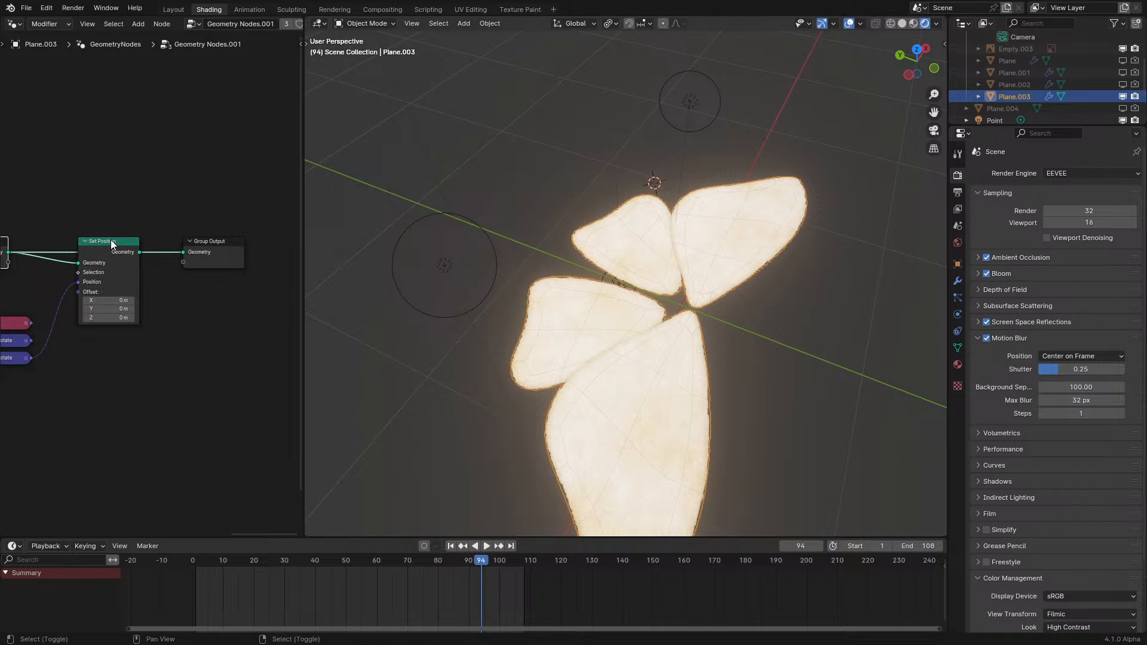
- In the full-screen node tree, move the X Axis Vector Rotate node clear and expand both Vector Rotate nodes
key("ctrl+space")
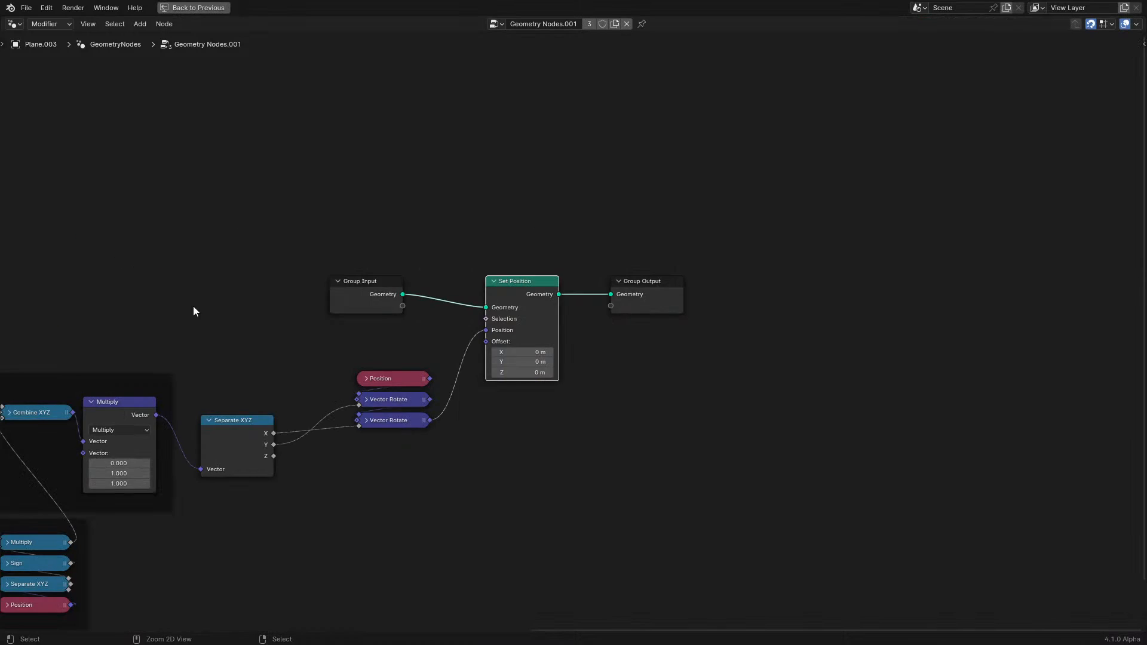
scroll(577, 330, "up", 2)
left_click_drag(561, 259, 834, 401)
left_click(784, 406)
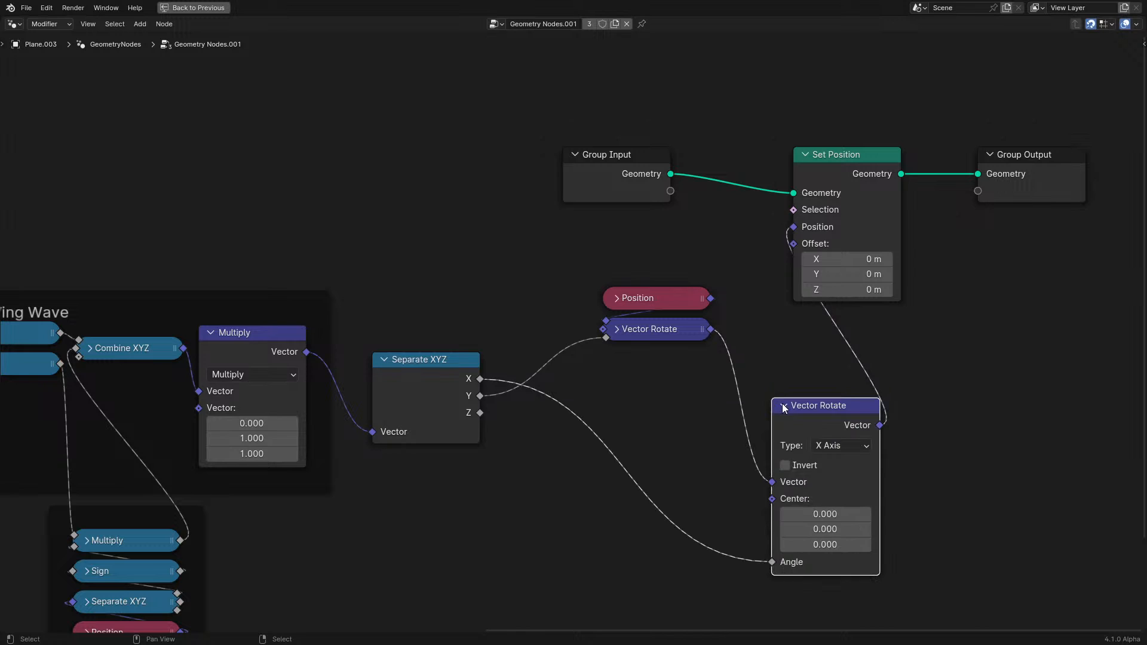
left_click(613, 330)
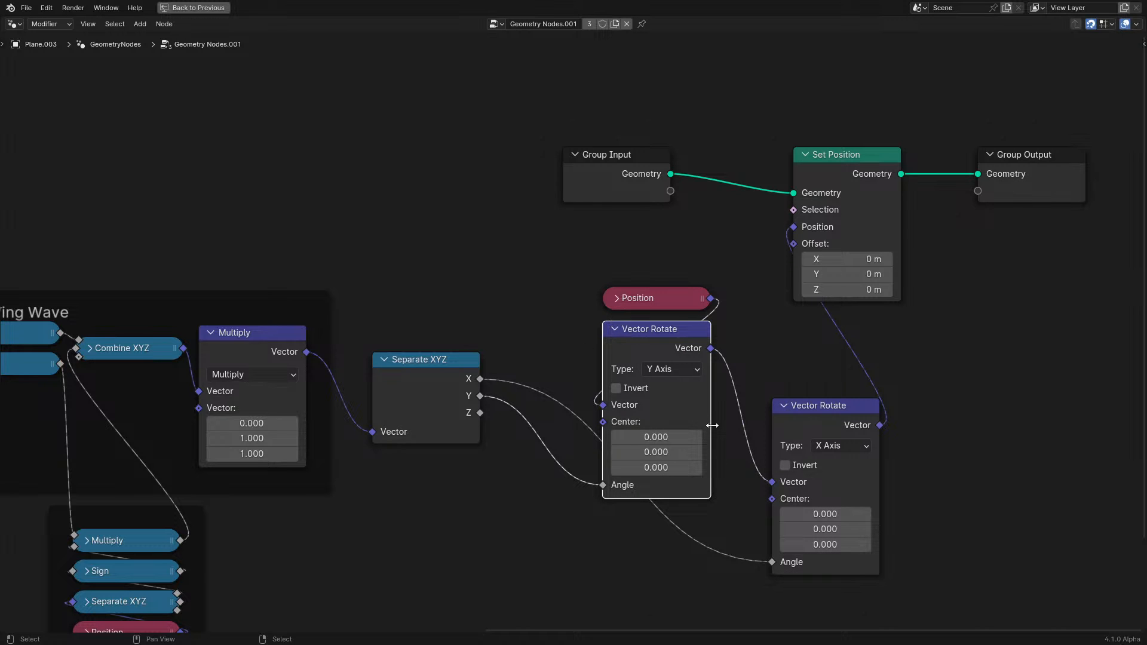
- Line up the Y Axis Vector Rotate node beside the X Axis one, with its Position node just above it
left_click_drag(552, 266, 684, 375)
left_click_drag(677, 335, 691, 412)
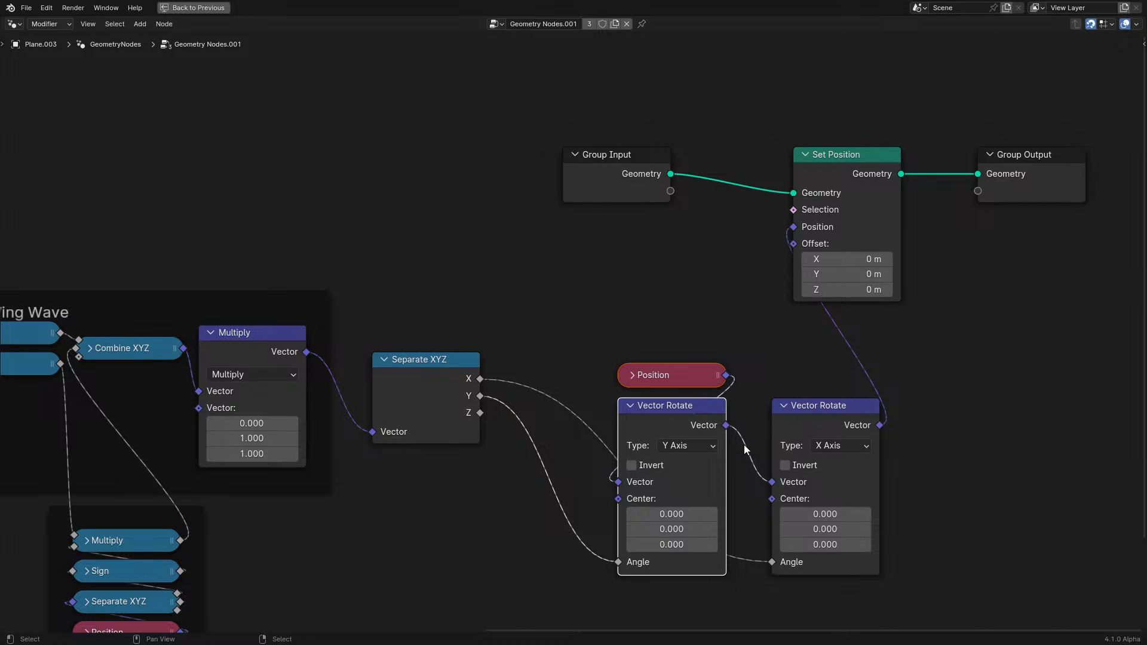
scroll(271, 351, "down", 6)
middle_click_drag(271, 351, 667, 363)
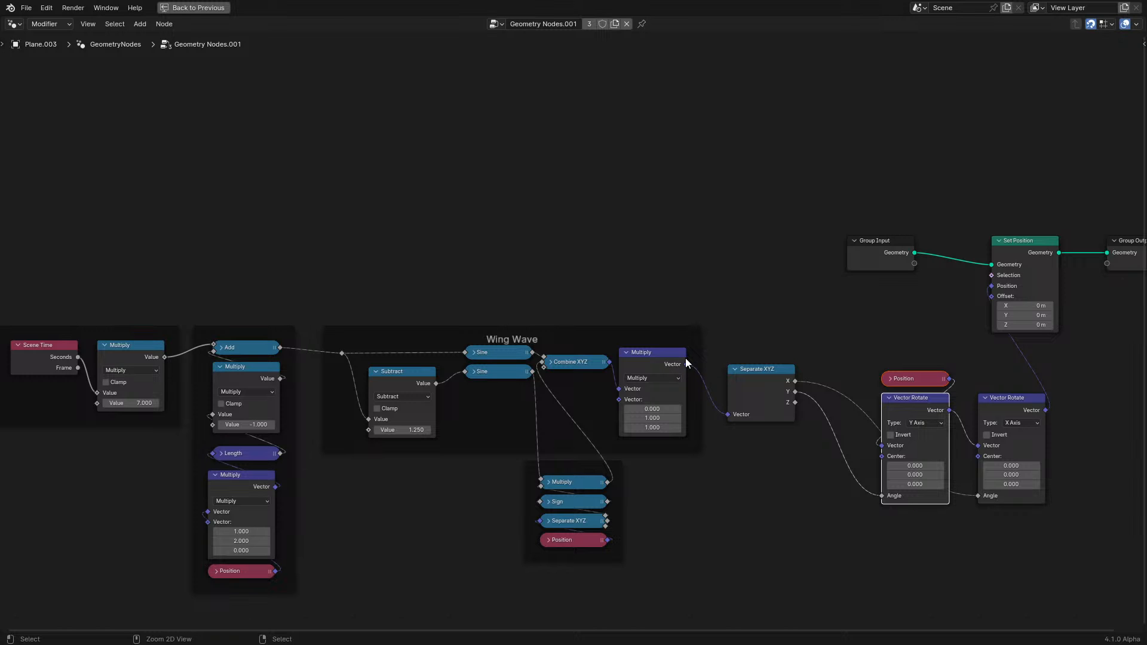
- In the full-screen node tree, delete the Wing Wave setup and rotation nodes, keeping only Group Input, Set Position and Group Output
key("ctrl+space")
scroll(382, 335, "down", 5)
scroll(679, 293, "up", 5)
middle_click_drag(680, 292, 589, 269)
scroll(203, 334, "down", 4)
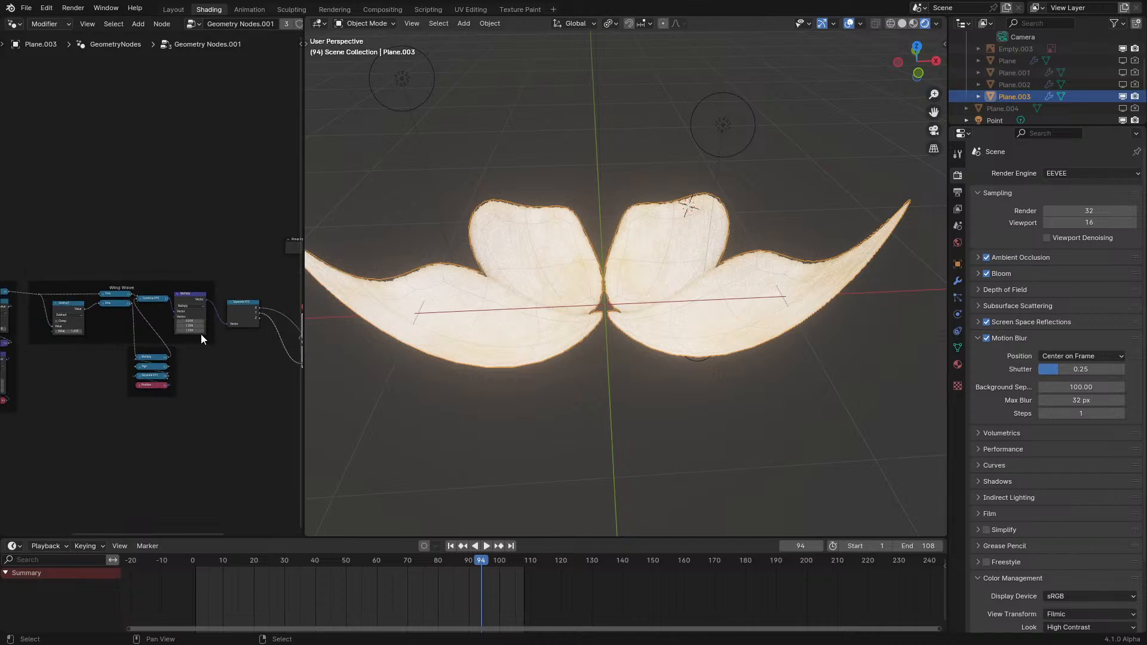
key("ctrl+space")
left_click_drag(264, 461, 840, 348)
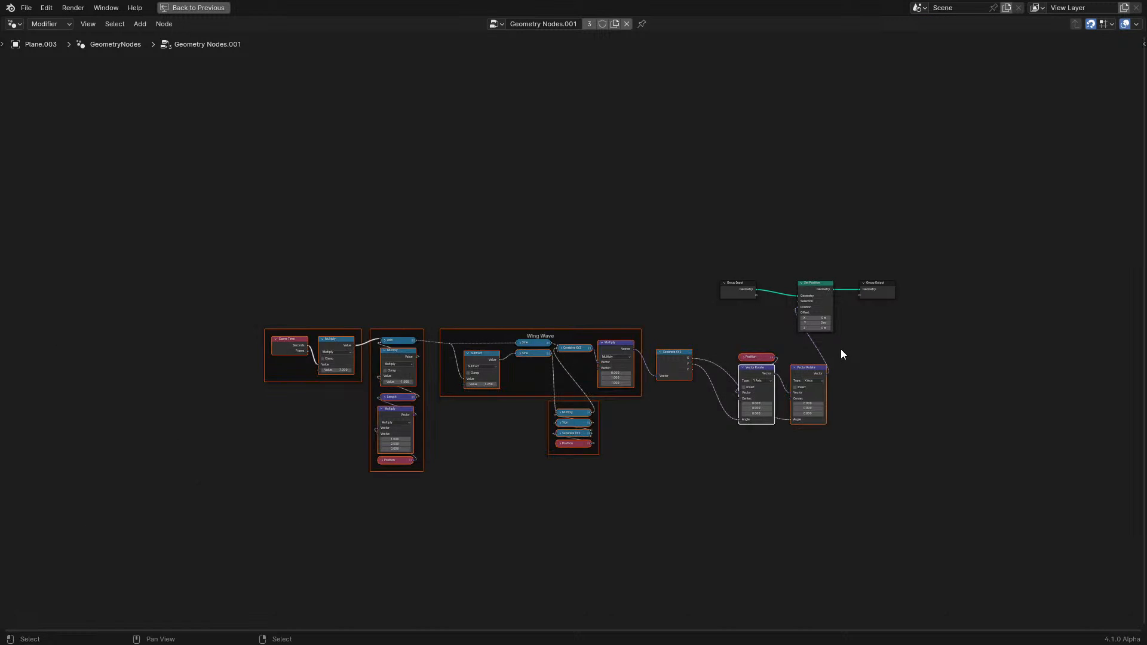
key("x")
left_click_drag(208, 423, 560, 332)
key("x")
- Return to the normal layout and widen the node editor so all three remaining nodes fit
middle_click_drag(566, 322, 460, 330)
key("ctrl+space")
scroll(201, 309, "up", 3)
middle_click_drag(202, 309, 50, 328)
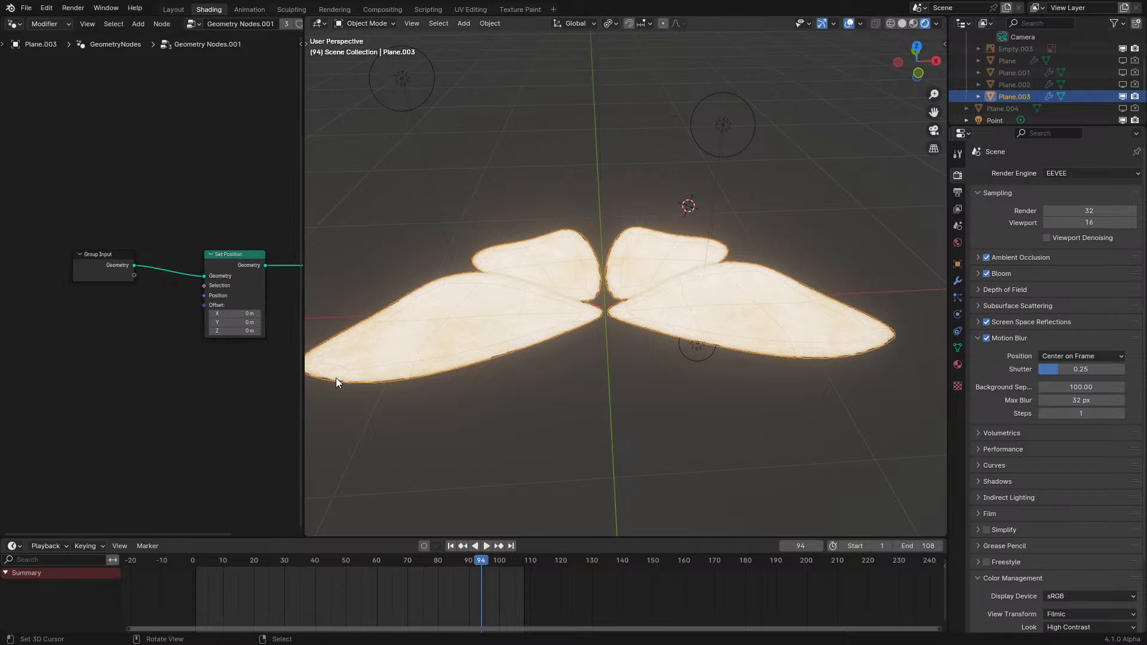
left_click_drag(303, 402, 544, 403)
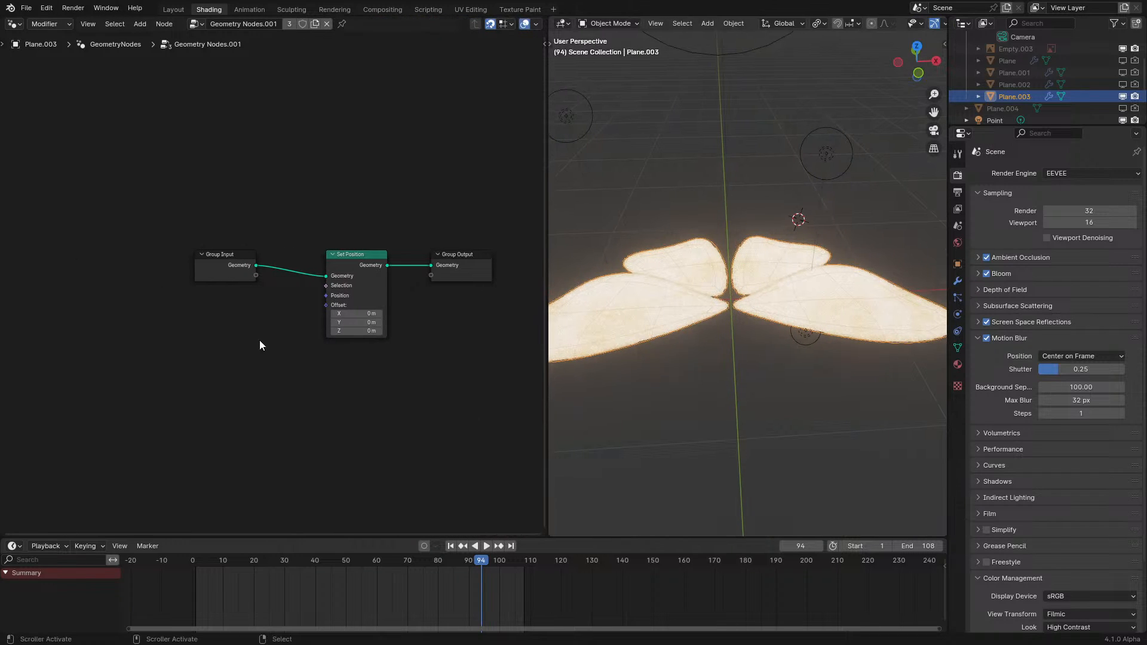
- Add a Scene Time node well below and to the left of Group Input
middle_click_drag(106, 351, 246, 293)
key("shift+a")
left_click(242, 289)
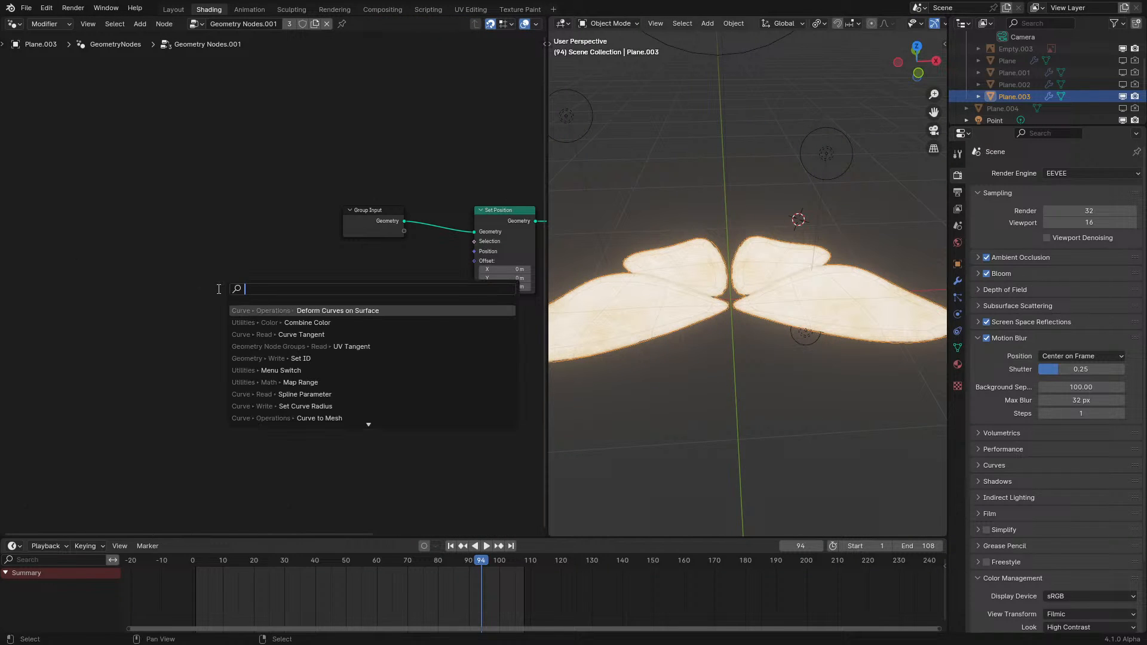
key("Return")
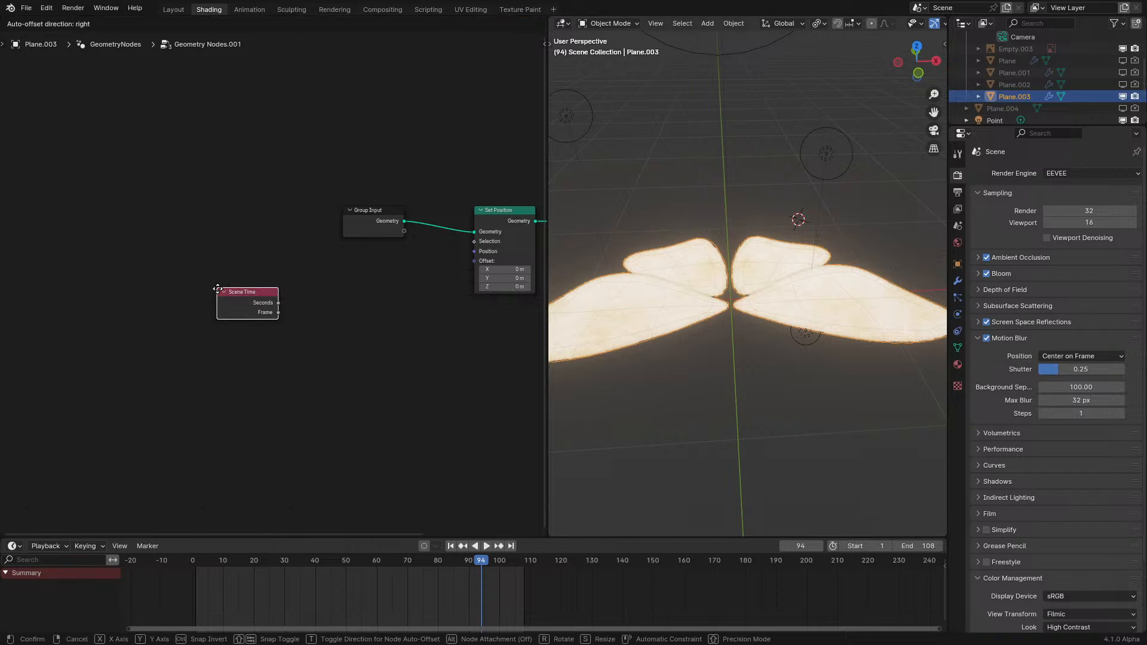
left_click(63, 360)
- Add a Position node below and to the left of Group Input
middle_click_drag(693, 294, 699, 350)
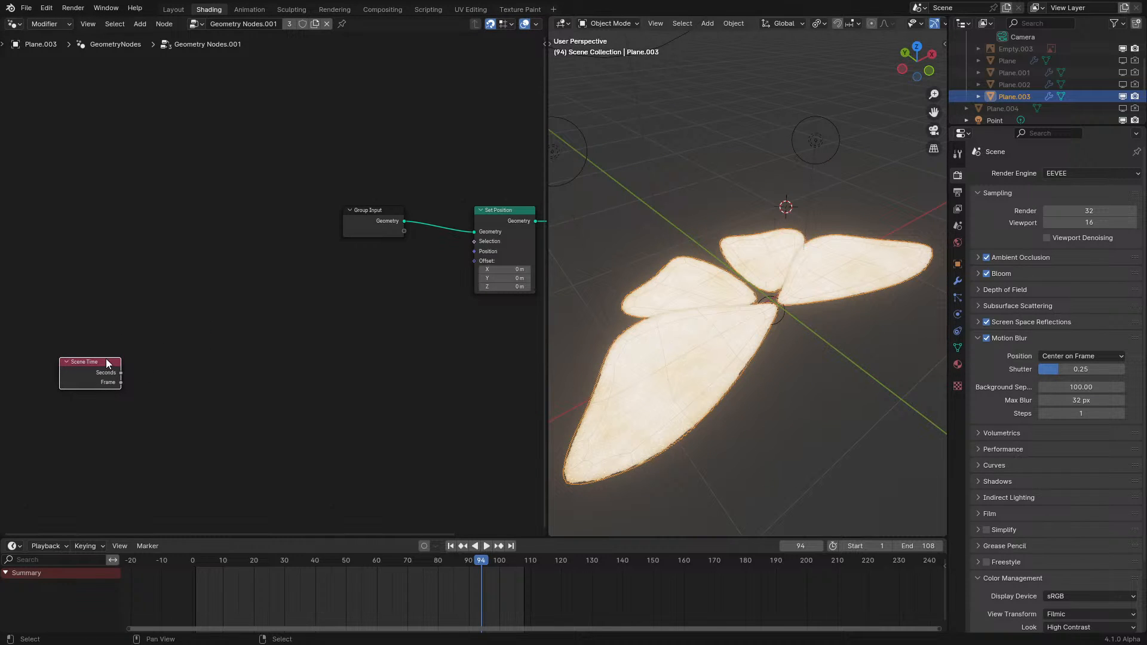
scroll(112, 360, "up", 1)
left_click_drag(80, 396, 140, 400)
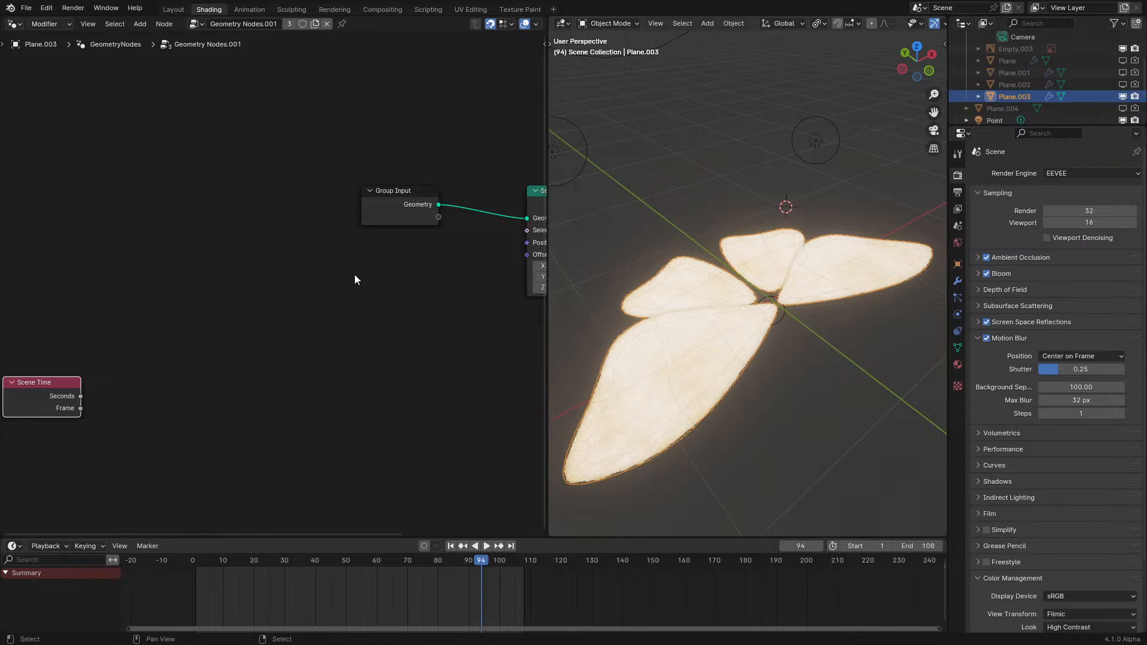
key("shift+a")
type("po")
left_click(368, 317)
left_click(220, 300)
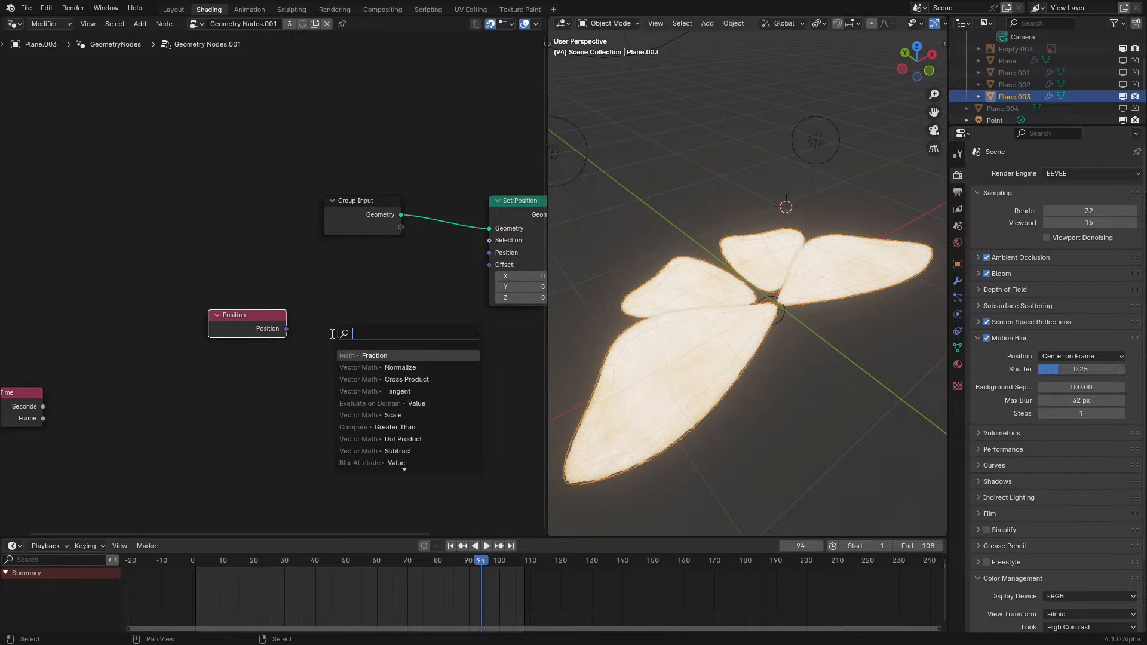
- Connect the Position node to a new Vector Rotate node placed beside it
key("Return")
key("Escape")
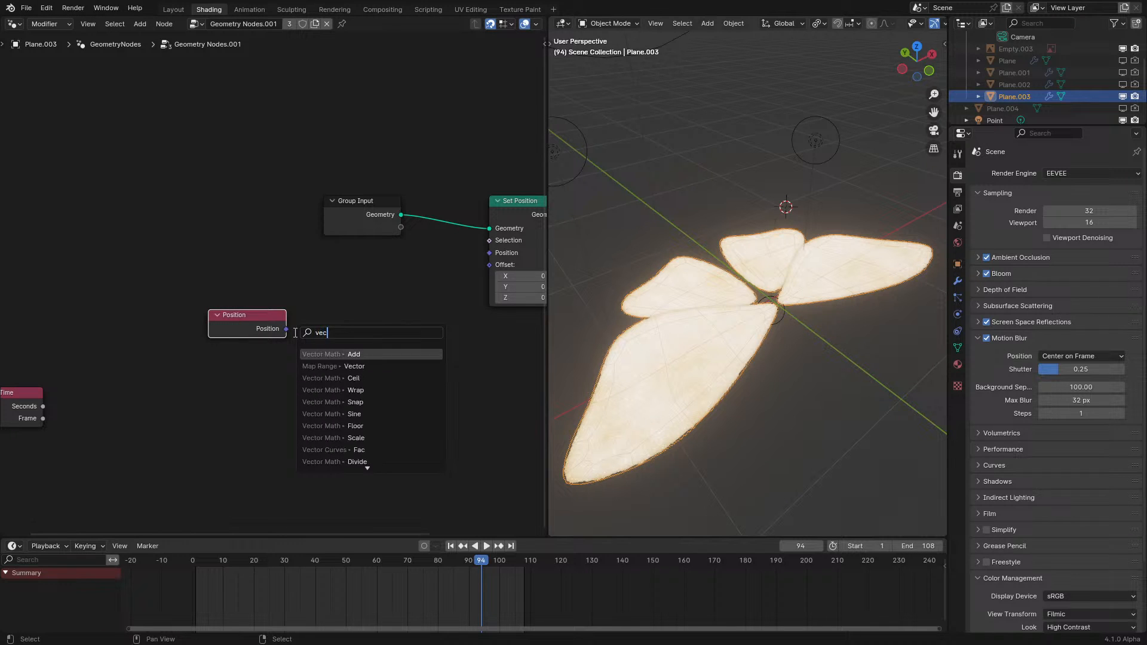
key("Return")
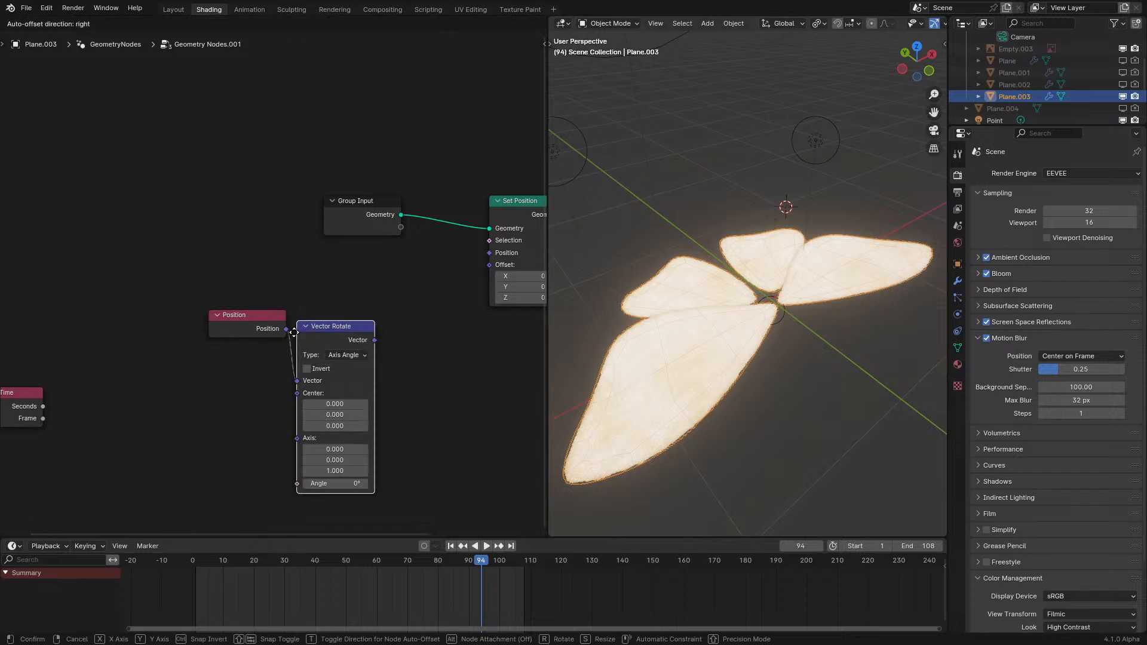
left_click(316, 321)
- Set Vector Rotate to X Axis, link its output to Set Position's Position input, and try out its angle
left_click(368, 356)
left_click(369, 346)
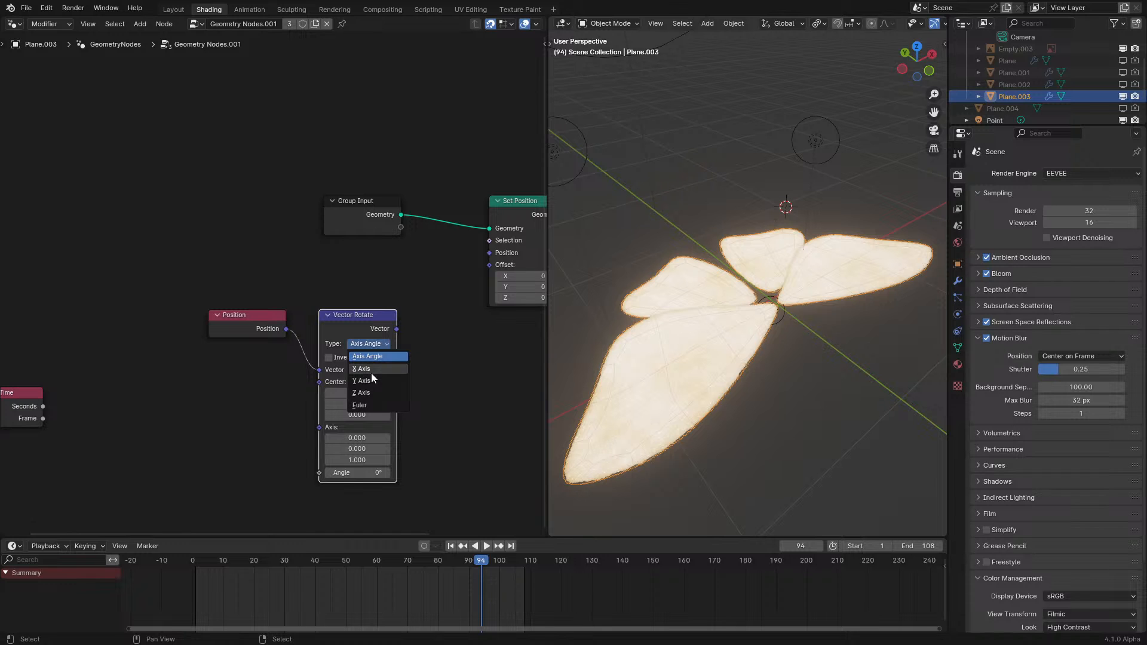
left_click(371, 371)
left_click_drag(397, 328, 488, 252)
left_click_drag(358, 427, 366, 428)
- Change the Vector Rotate type to Y Axis and tilt the wings by an angle of about 56.6°
left_click(369, 344)
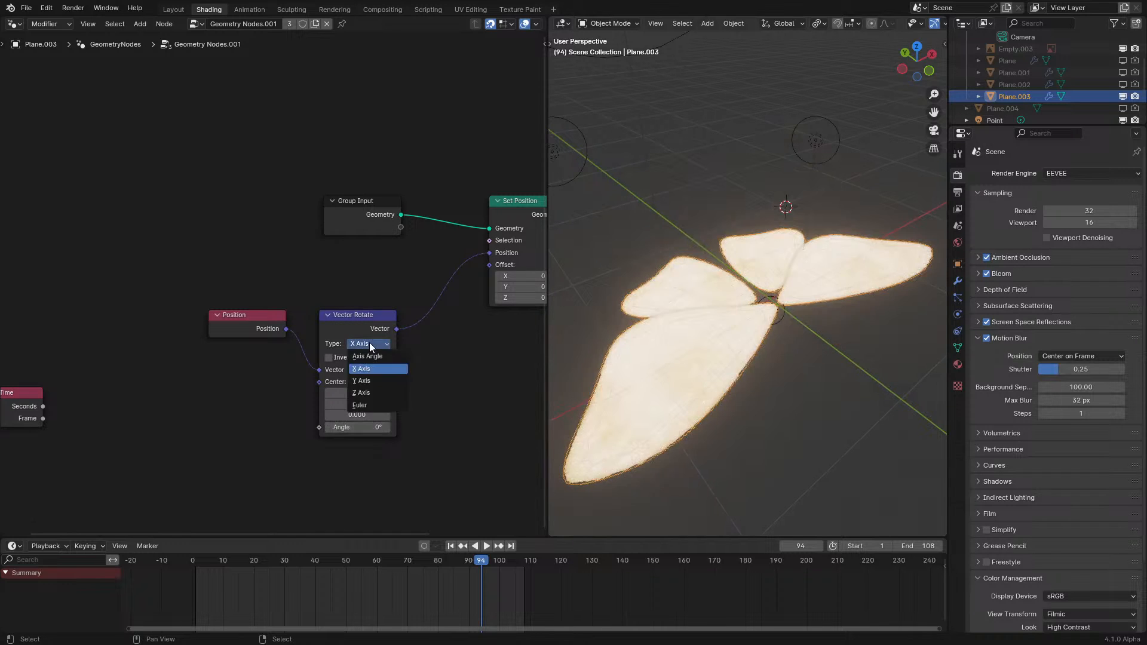
left_click(356, 379)
mouse_move(359, 428)
left_mouse_down()
mouse_move(284, 428)
mouse_move(357, 427)
left_mouse_up()
middle_click_drag(652, 439, 736, 408)
left_click_drag(357, 427, 390, 427)
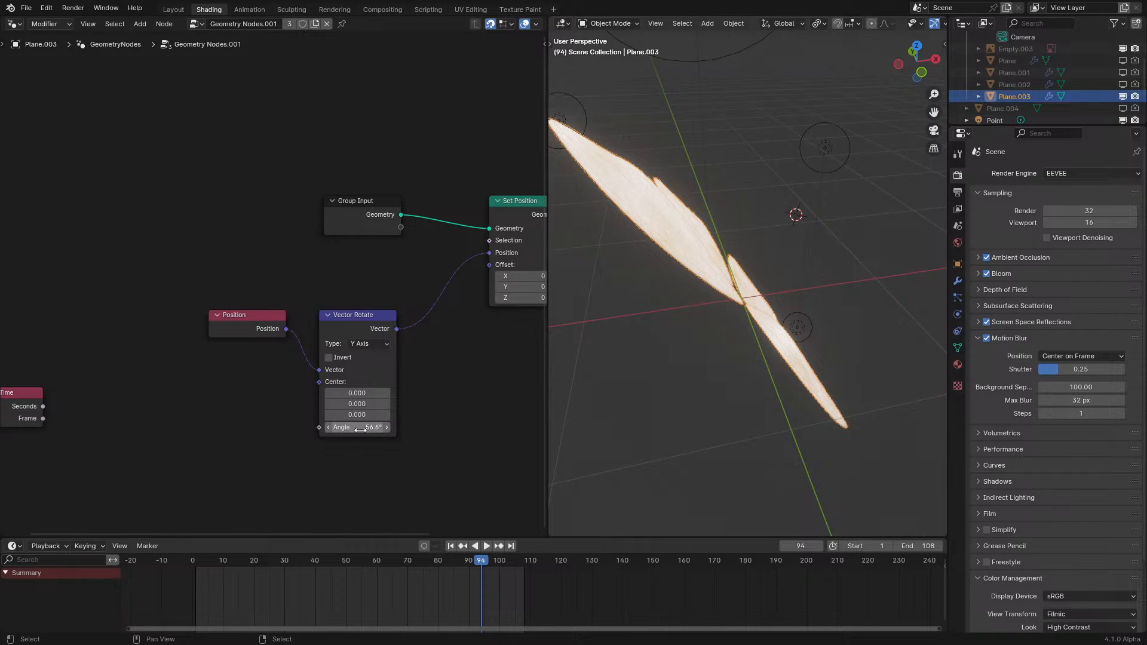
- Feed Scene Time's Frame output into a new Divide math node with a divisor of 30
middle_click_drag(184, 440, 346, 436)
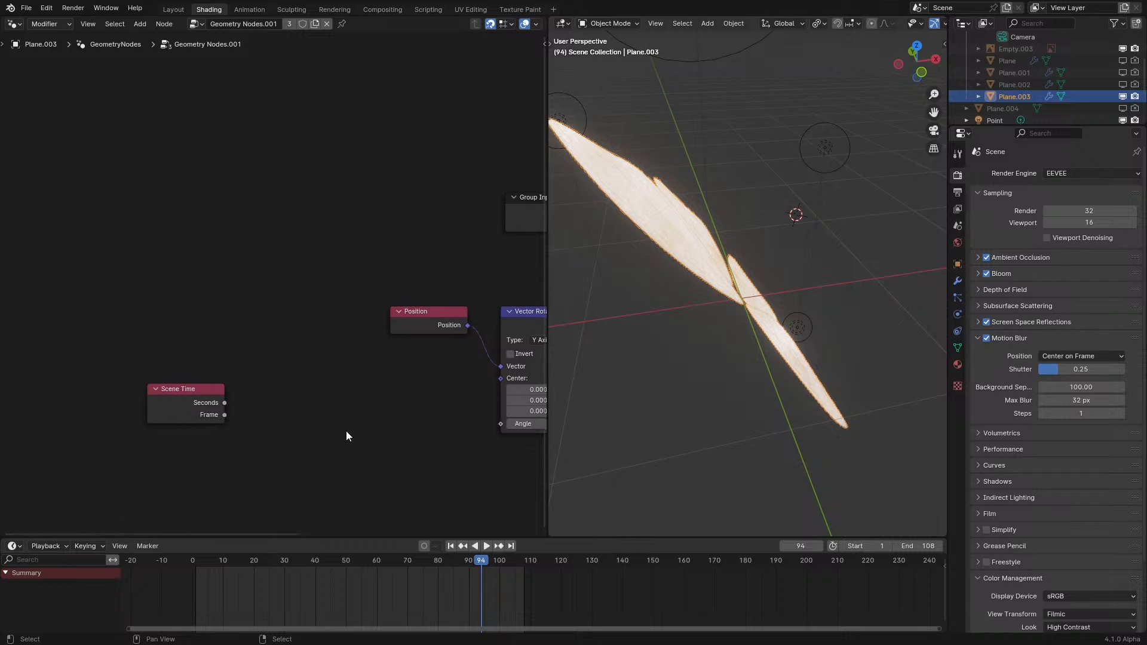
left_click_drag(172, 397, 149, 405)
middle_click_drag(166, 411, 144, 408)
left_click_drag(140, 415, 73, 418)
left_click_drag(264, 410, 264, 410)
left_click_drag(113, 422, 177, 421)
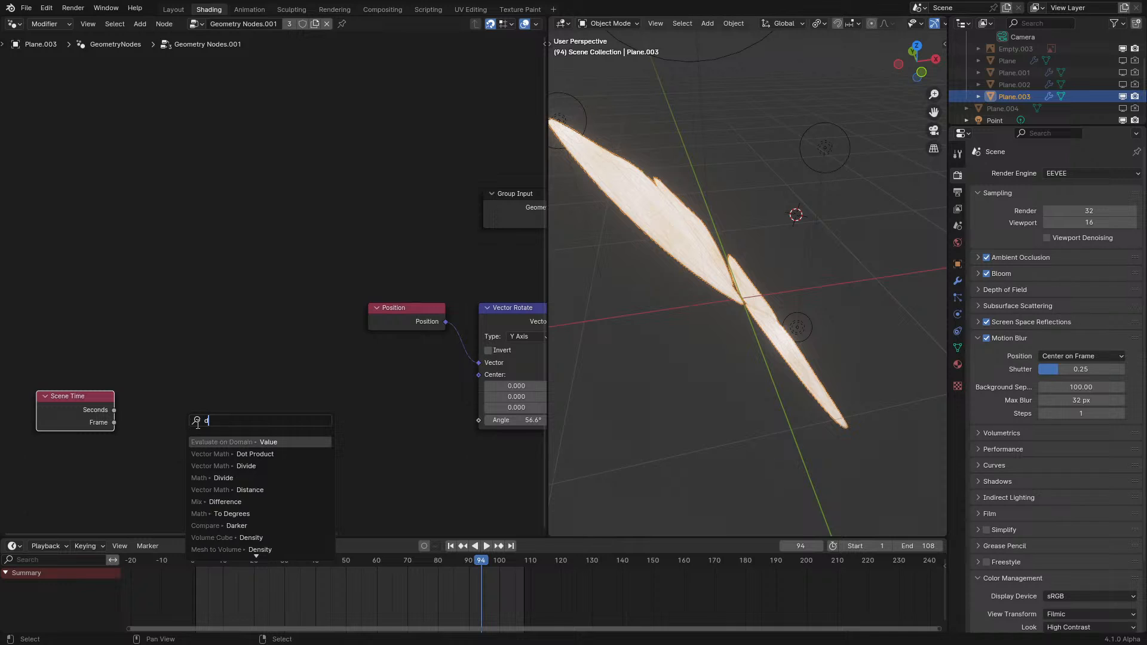
type("d")
left_click(214, 477)
left_click(166, 463)
left_click(170, 454)
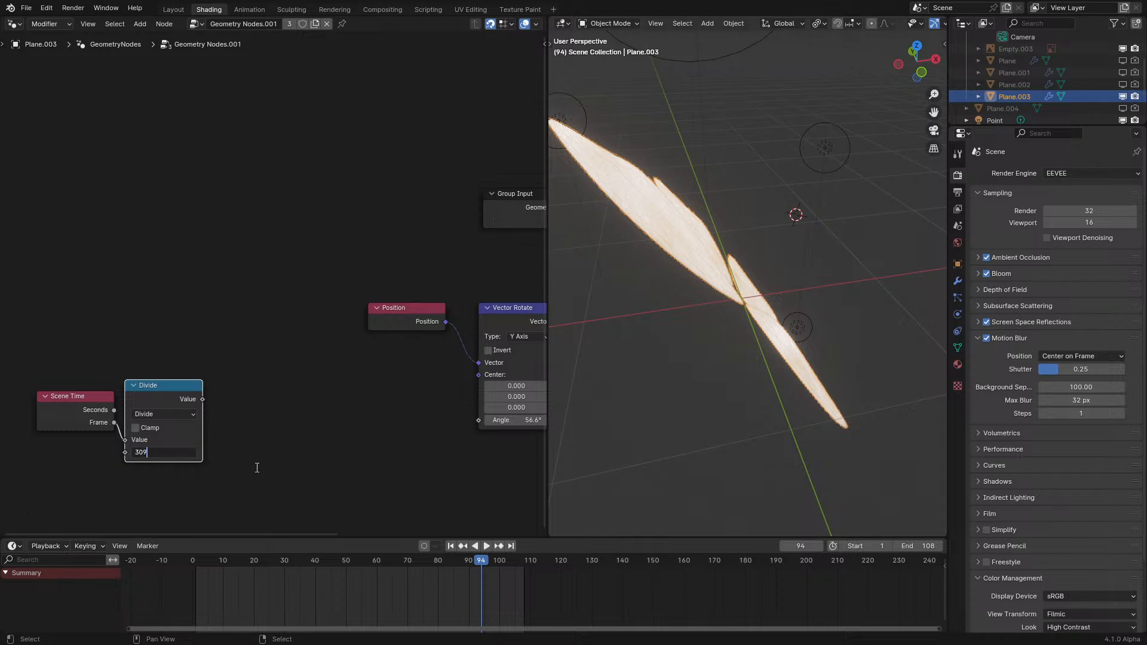
- Move Scene Time and Divide aside, add a Sine node after Divide, and link it to Vector Rotate's Angle
left_click_drag(43, 344, 271, 514)
key("g")
left_click(177, 454)
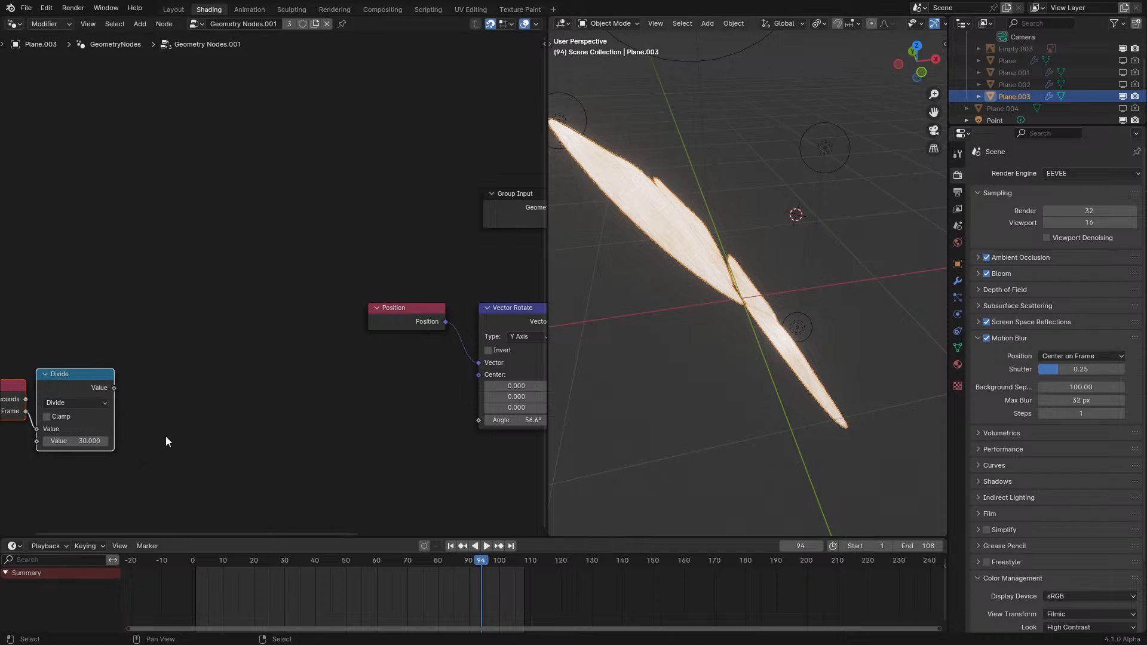
key("Return")
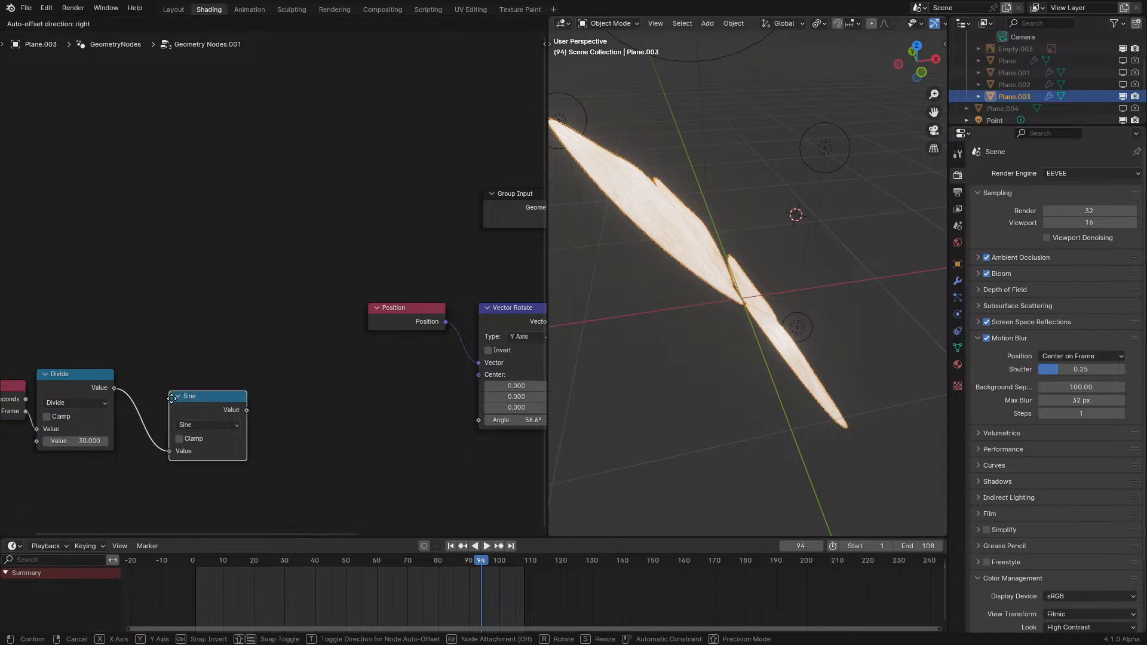
left_click(160, 386)
left_click_drag(235, 388, 478, 419)
- Play the animation and set the Divide node's divisor to 10
key("space")
middle_click_drag(175, 440, 271, 440)
double_click(184, 443)
type("10")
key("Return")
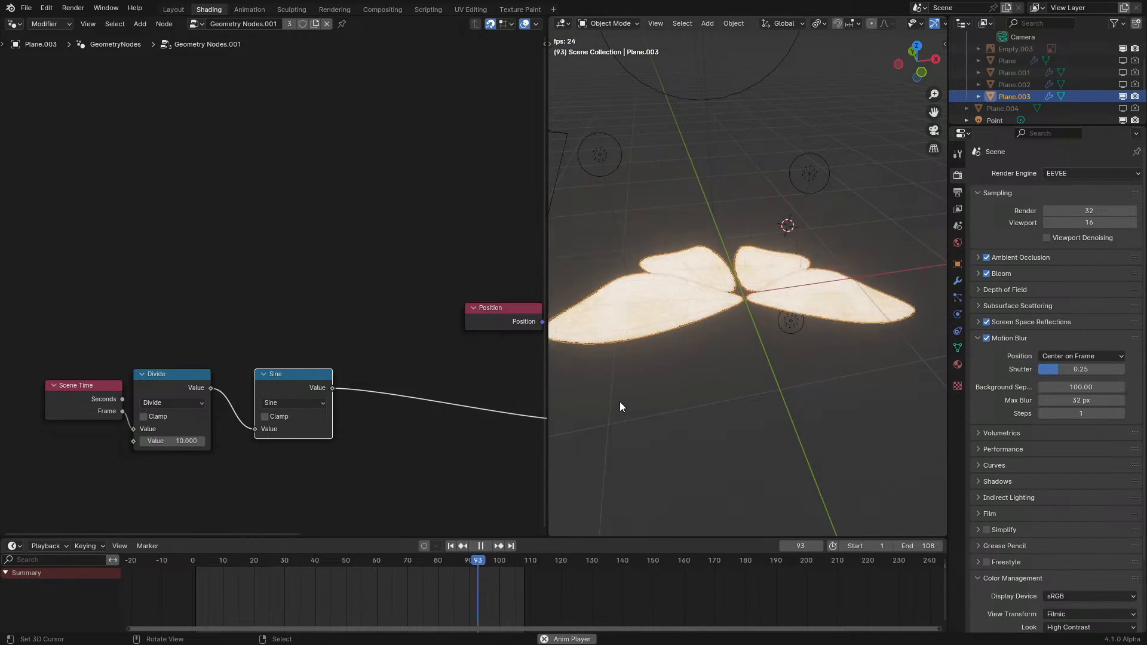
- Duplicate the Divide node, switch the copy to Multiply, and insert it between Sine and Vector Rotate's Angle
left_click(137, 387)
key("shift+d")
left_click(357, 443)
scroll(356, 443, "up", 1, "ctrl")
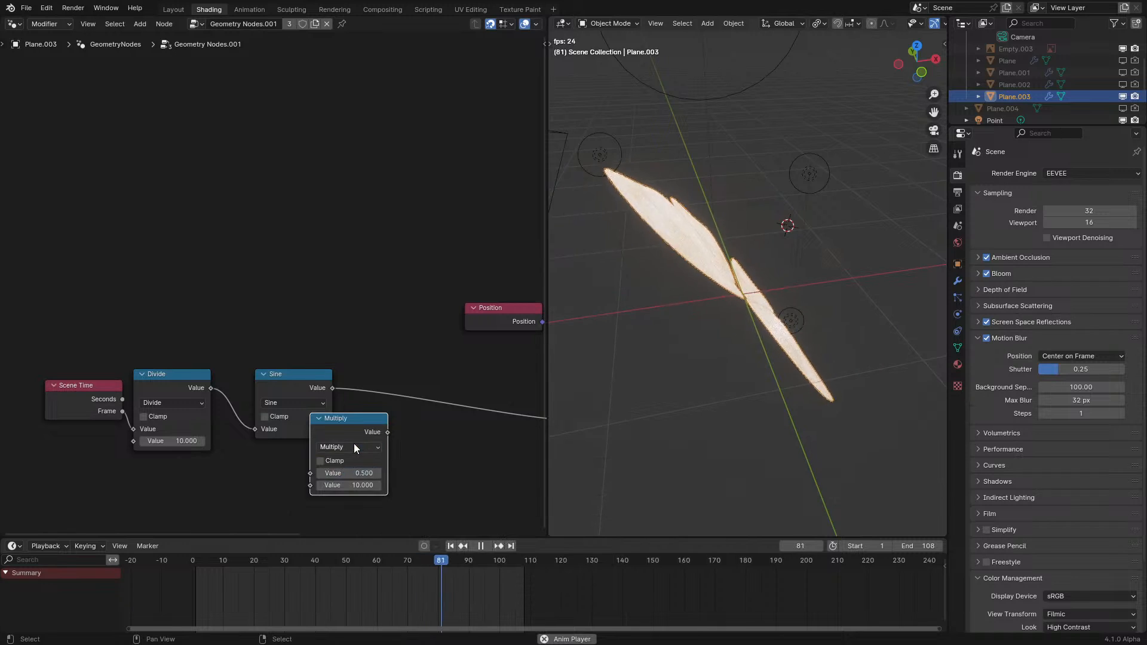
key("g")
left_click(406, 402)
- Try a Multiply value of 0.1, and settle on a value of 1
left_click(418, 441)
type(".1")
key("Return")
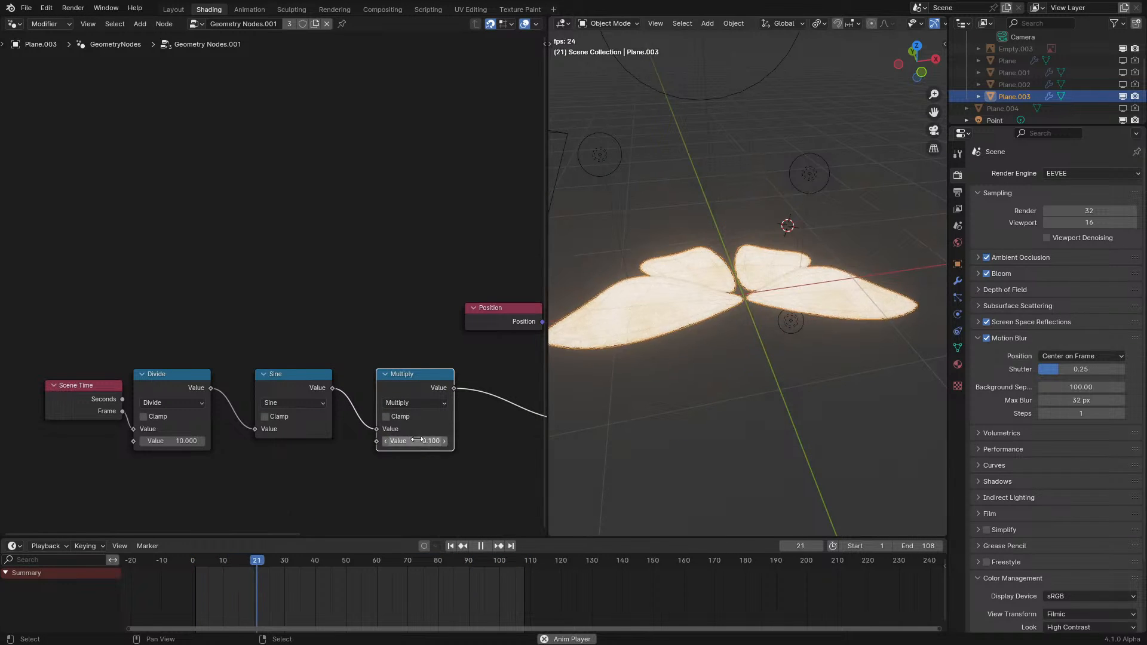
left_click(417, 440)
type("1")
key("Return")
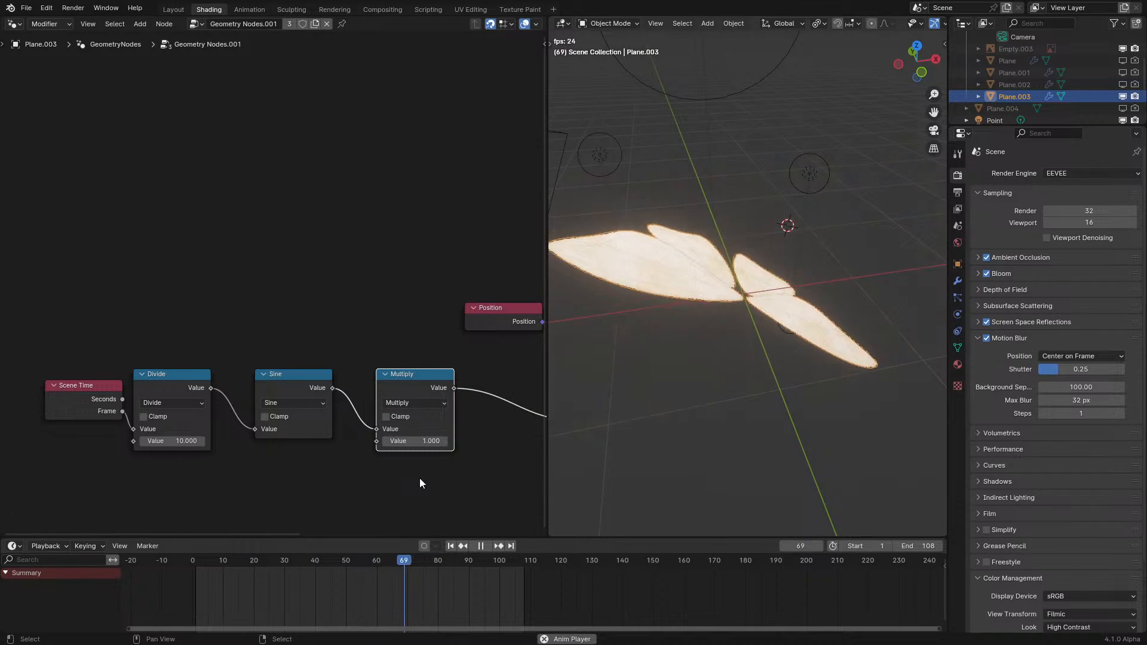
- Stop playback, collapse the Sine node and move the Multiply node closer to it
key("ctrl+space")
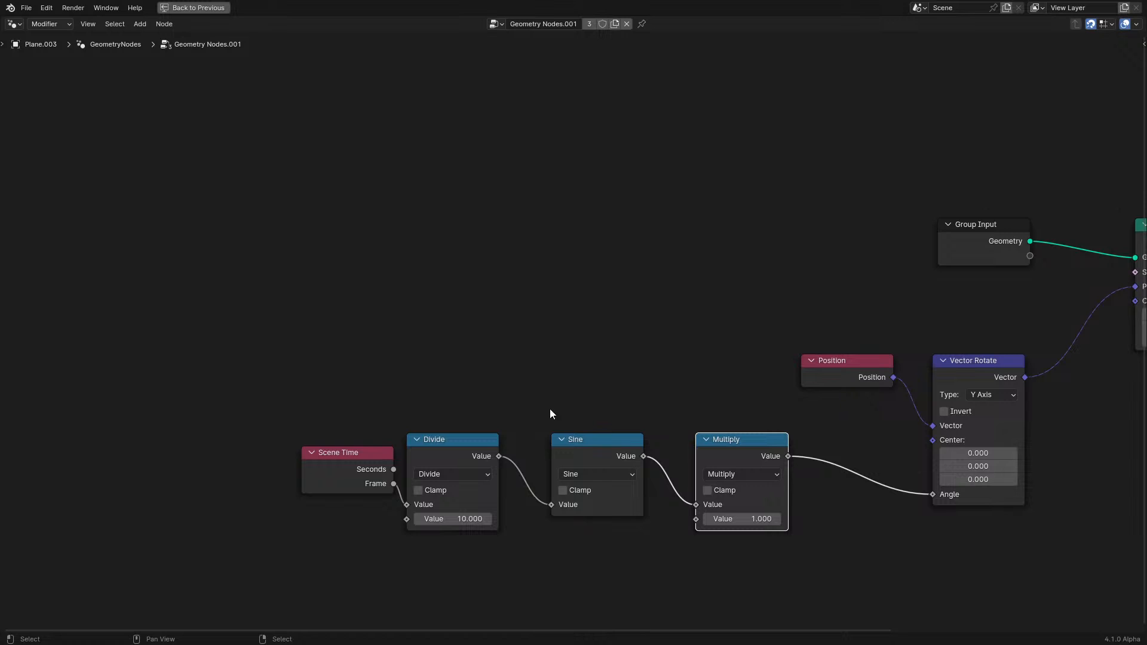
key("ctrl+space")
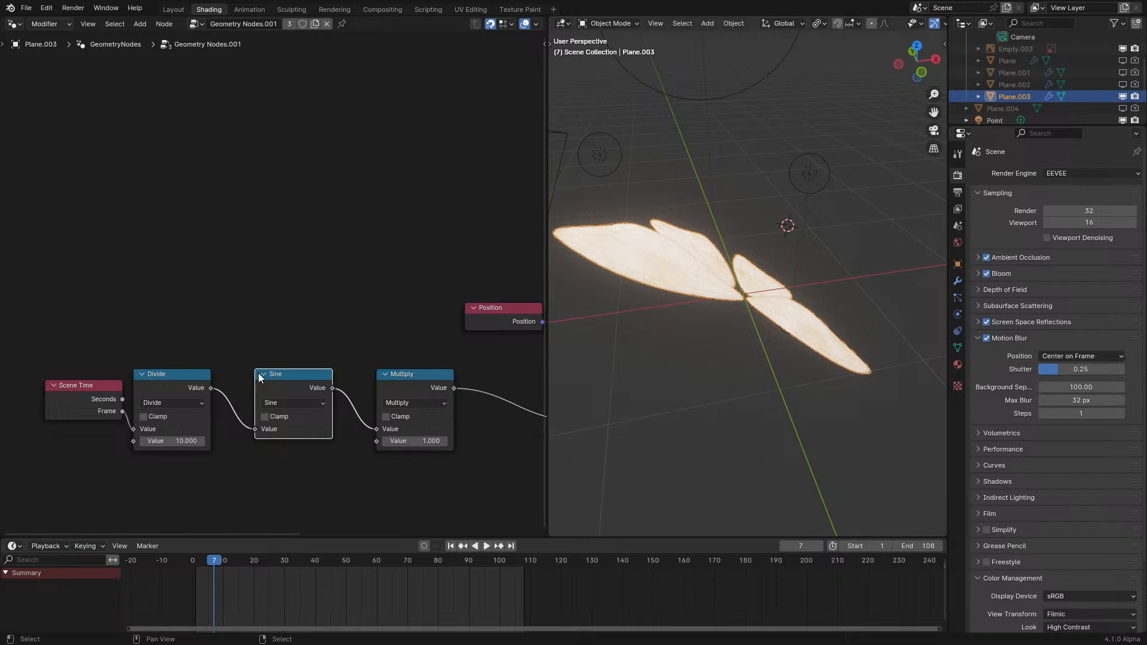
left_click(262, 374)
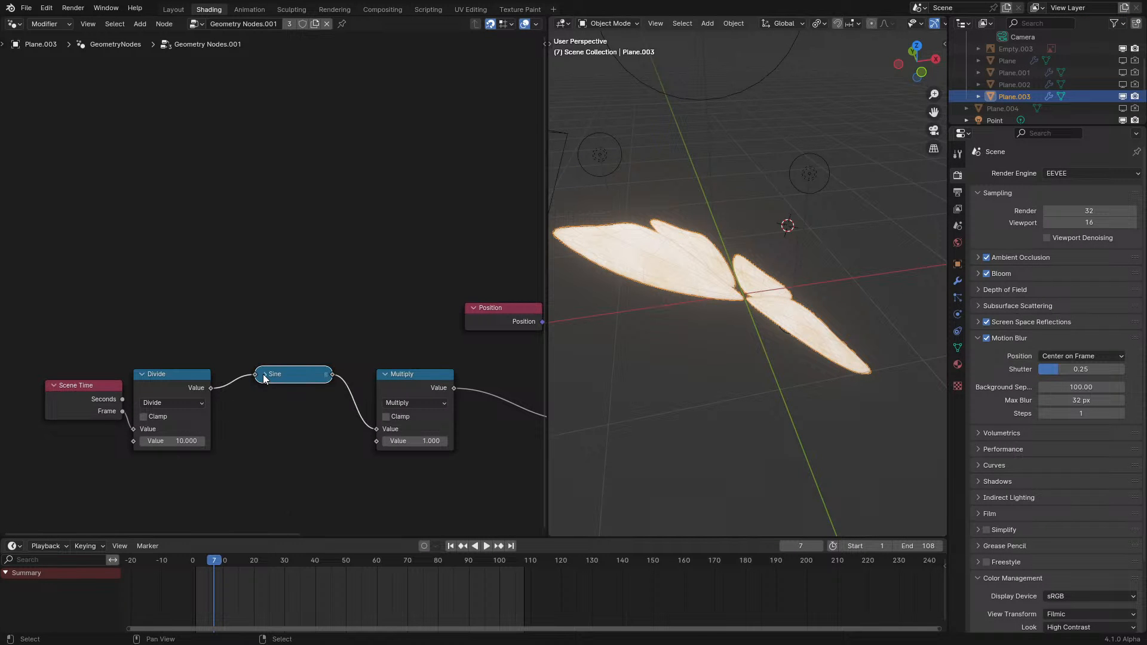
mouse_move(412, 381)
left_mouse_down()
mouse_move(271, 404)
mouse_move(401, 375)
left_mouse_up()
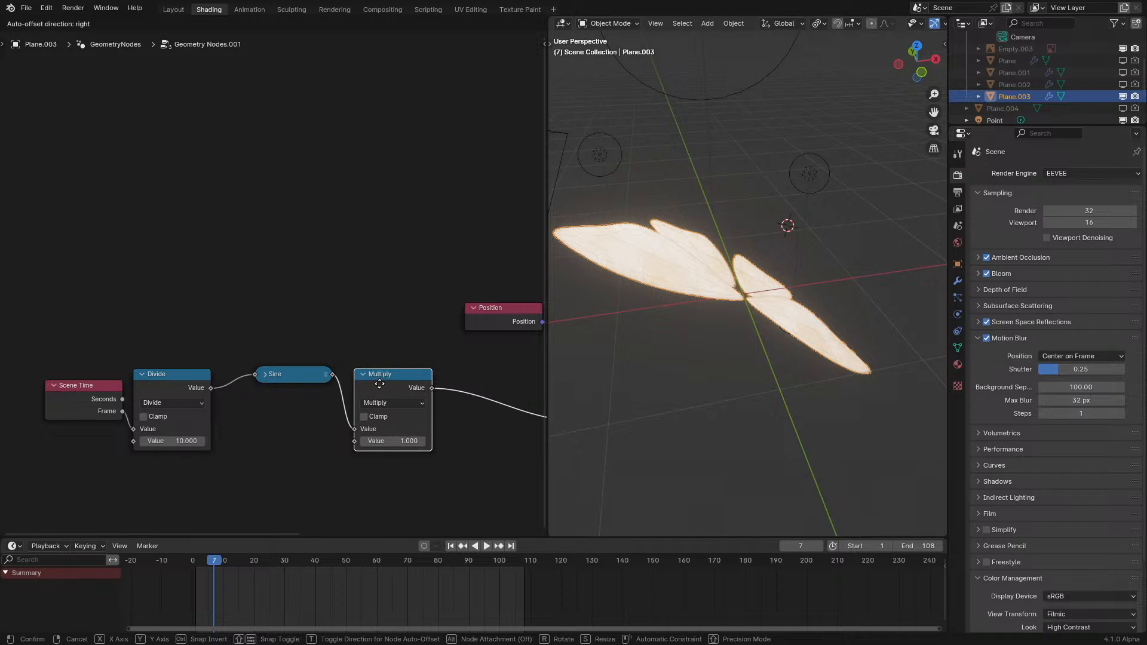
left_click(379, 383)
- Enclose Sine and Multiply in a frame with Divide moved clear, and expand Sine level with Multiply
left_click_drag(43, 337, 361, 348)
left_click(140, 450)
key("ctrl+j")
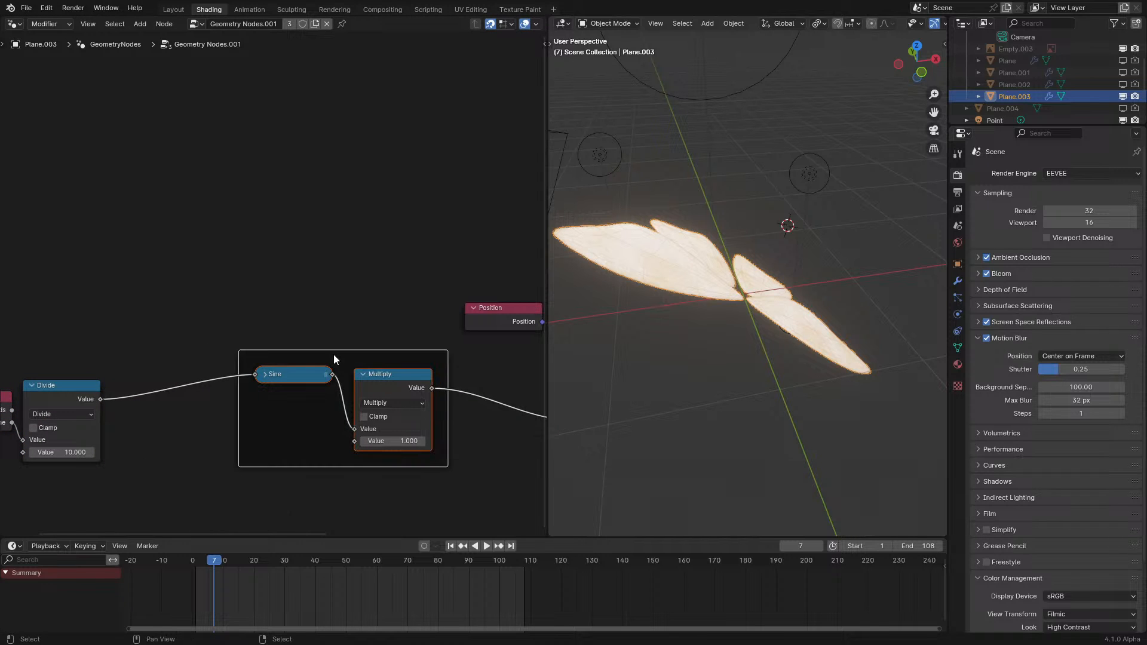
left_click_drag(289, 374, 301, 418)
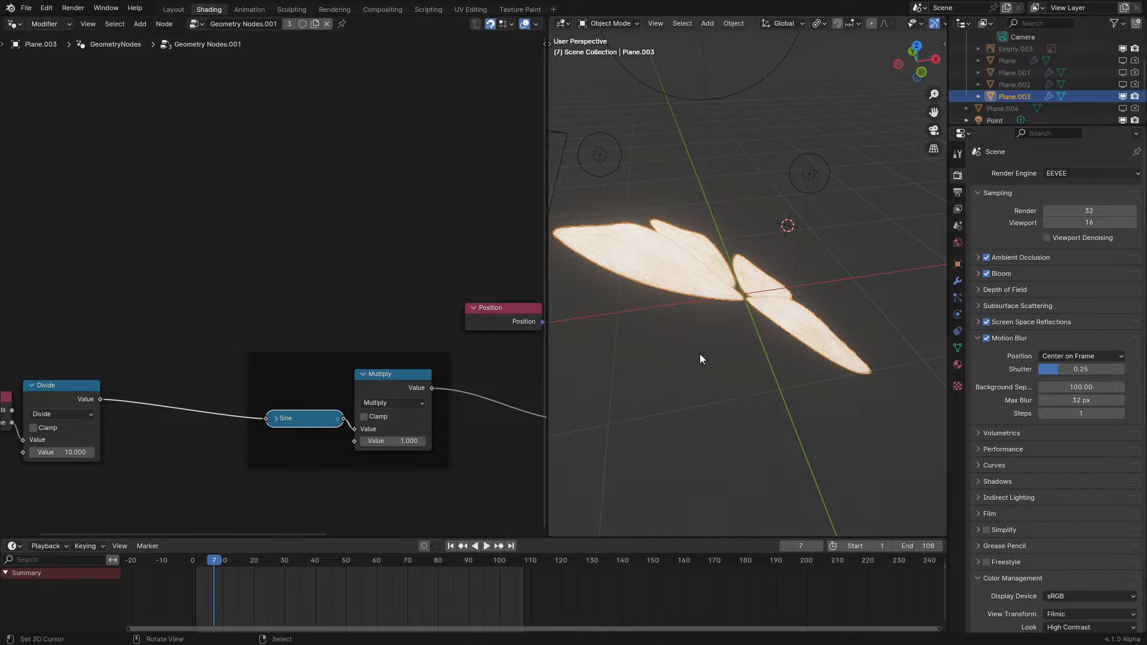
left_click(277, 418)
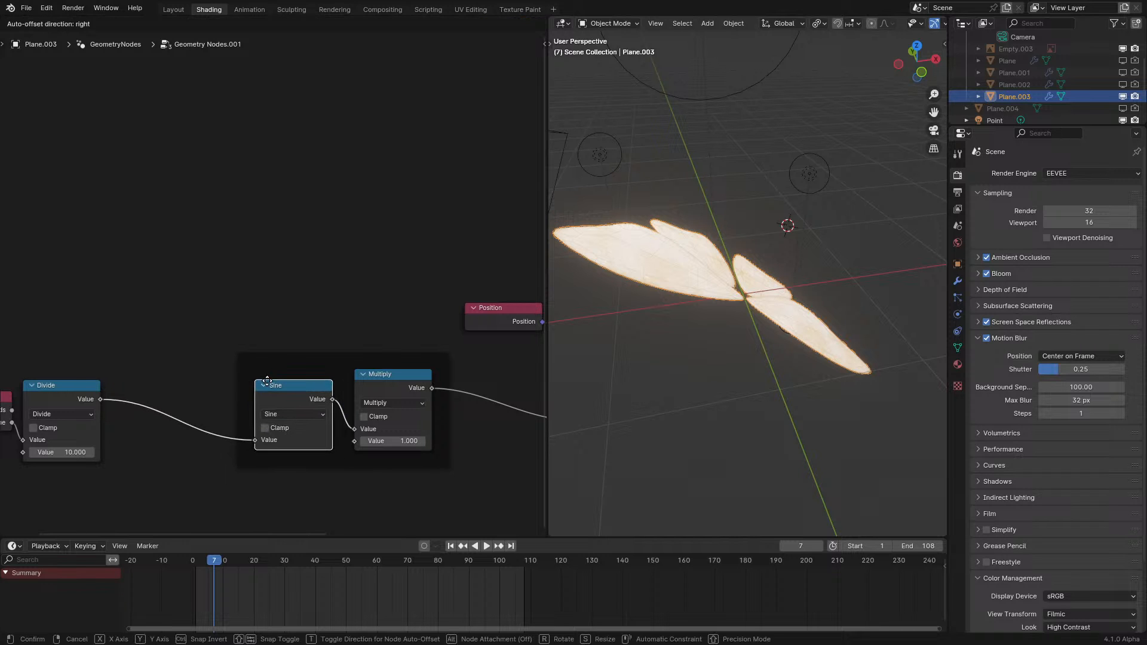
- Play the wing rotation while viewing Plane.003's modifier stack, and stop playback
key("space")
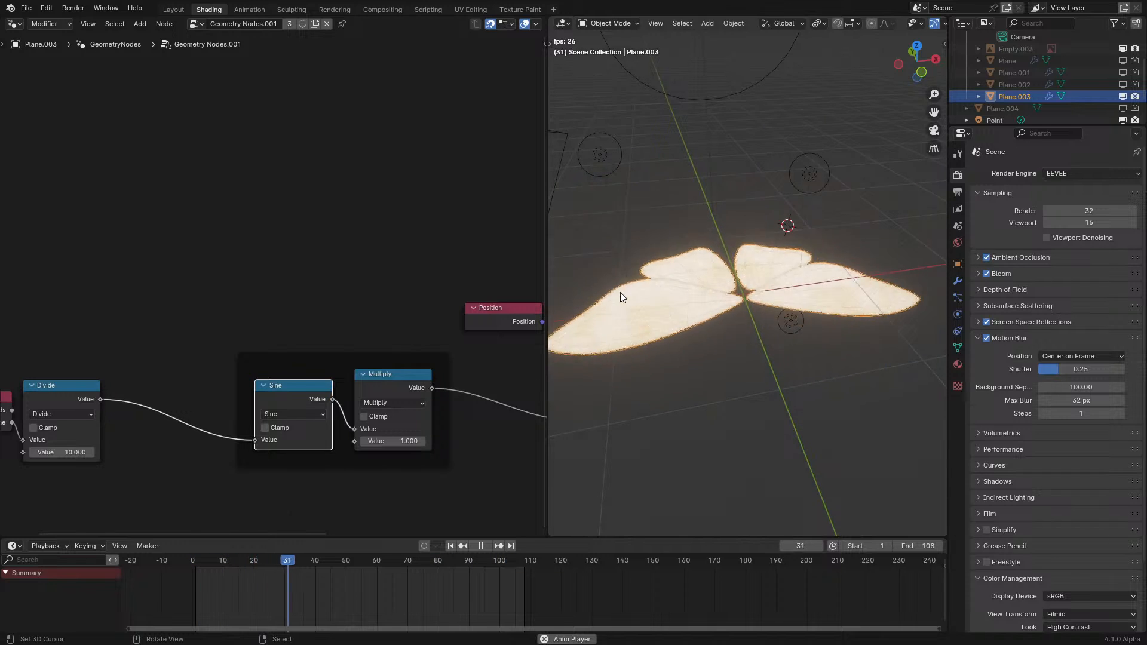
left_click(957, 281)
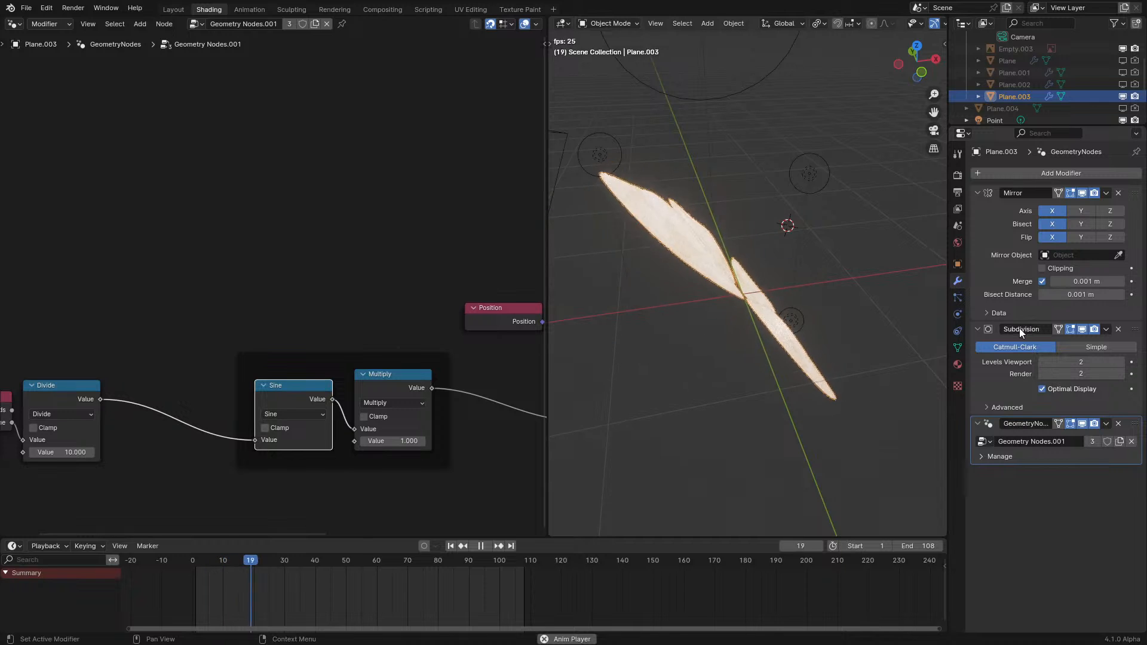
key("space")
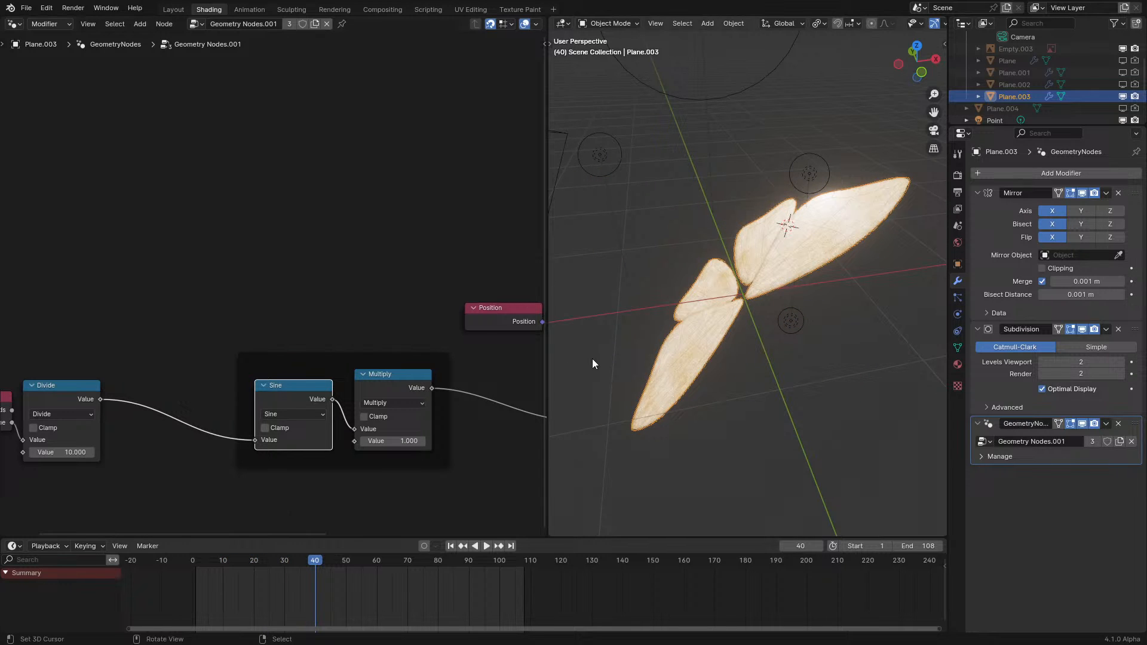
- Move the Scene Time, Divide, Sine and Multiply nodes away from Vector Rotate to free up space in the node tree
left_click(1034, 170)
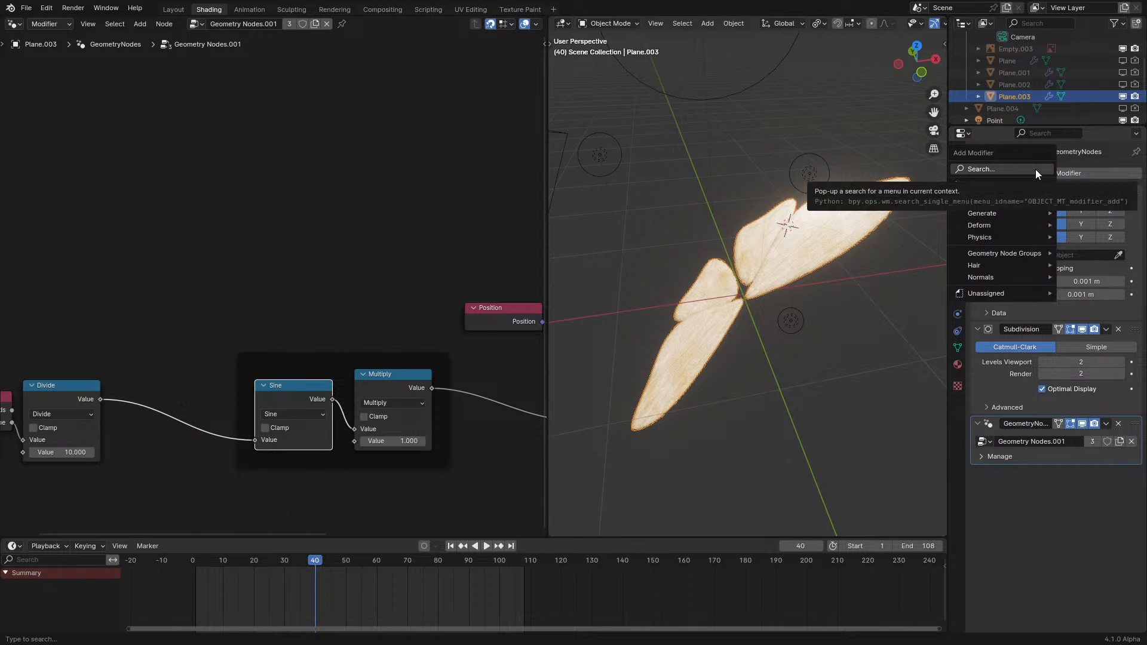
scroll(396, 281, "down", 1)
left_click_drag(252, 458, 409, 371)
key("g")
left_click(342, 386)
key("ctrl+space")
left_click_drag(271, 322, 447, 477, "shift")
key("g")
left_click(536, 510)
- Duplicate the Position node above the Multiply node and feed it into a new Separate XYZ node
left_click_drag(847, 359, 810, 273)
key("shift+d")
left_click(449, 288)
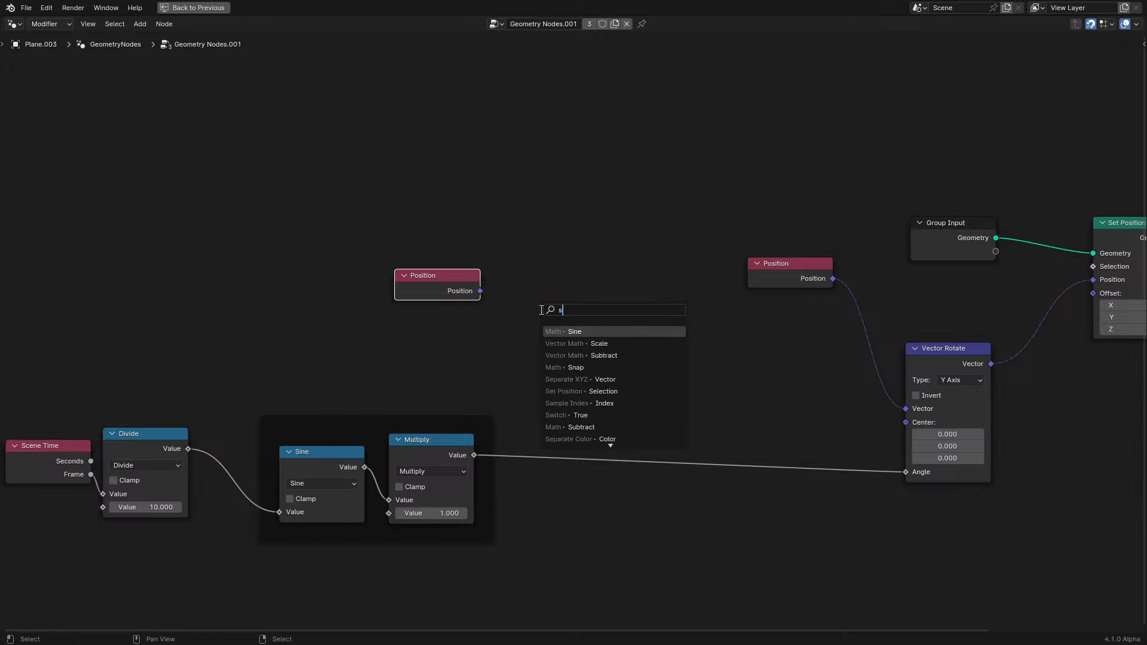
type("ep")
key("Return")
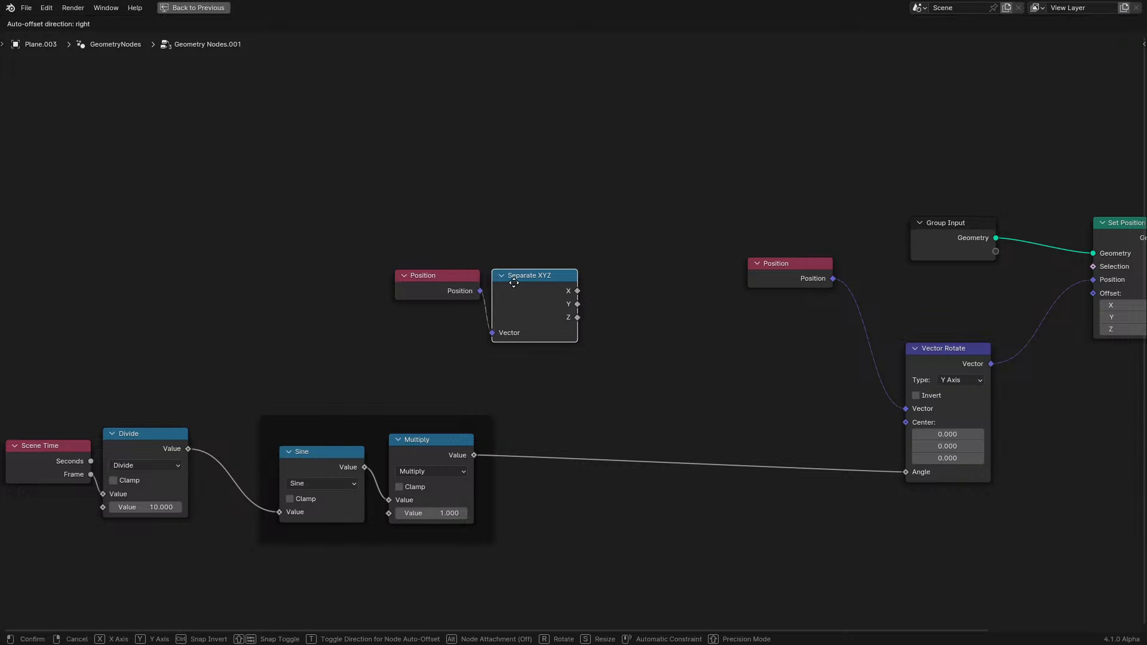
left_click(493, 282)
key("ctrl+space")
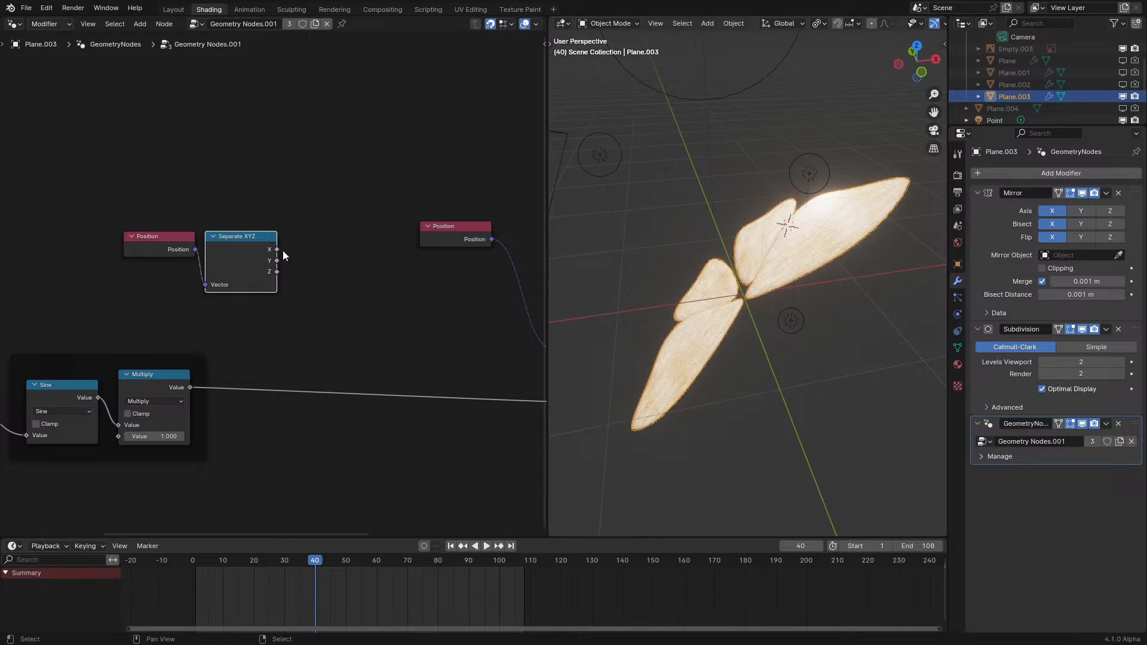
- Compare the separated X value with a Greater Than node at 0, driving a float Switch with False -1 and True 1
left_click(362, 296)
left_click(359, 259)
left_click(412, 299)
left_click(421, 305)
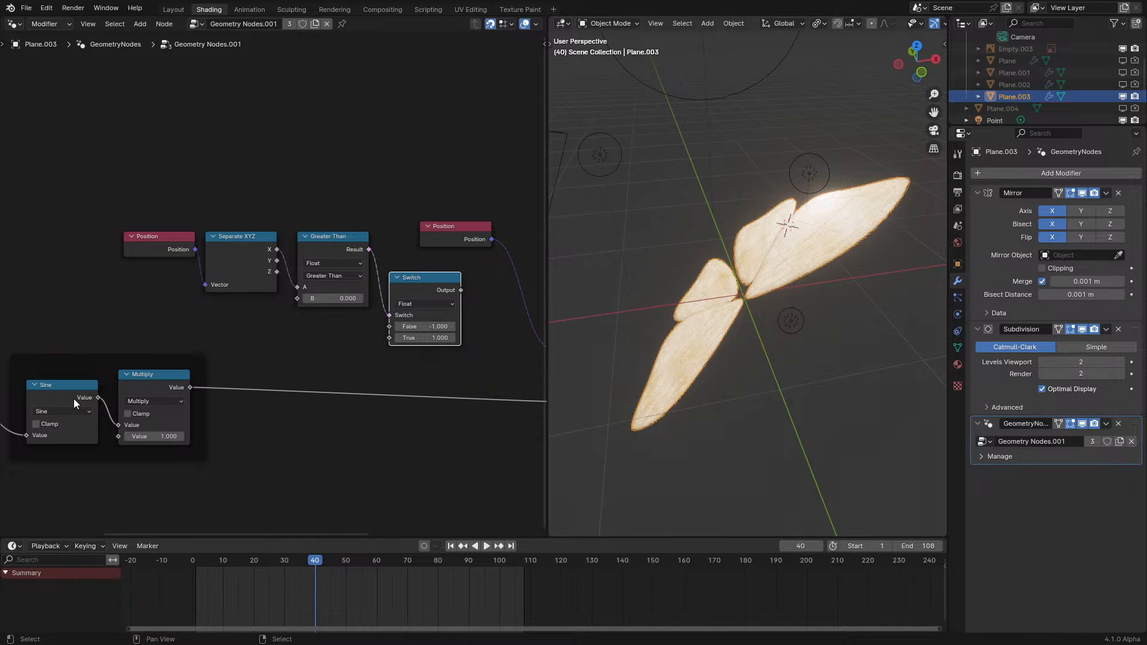
- Insert a duplicate Multiply node before the rotation angle, link the Switch output to its second value, and play the animation
key("shift+d")
left_click(375, 407)
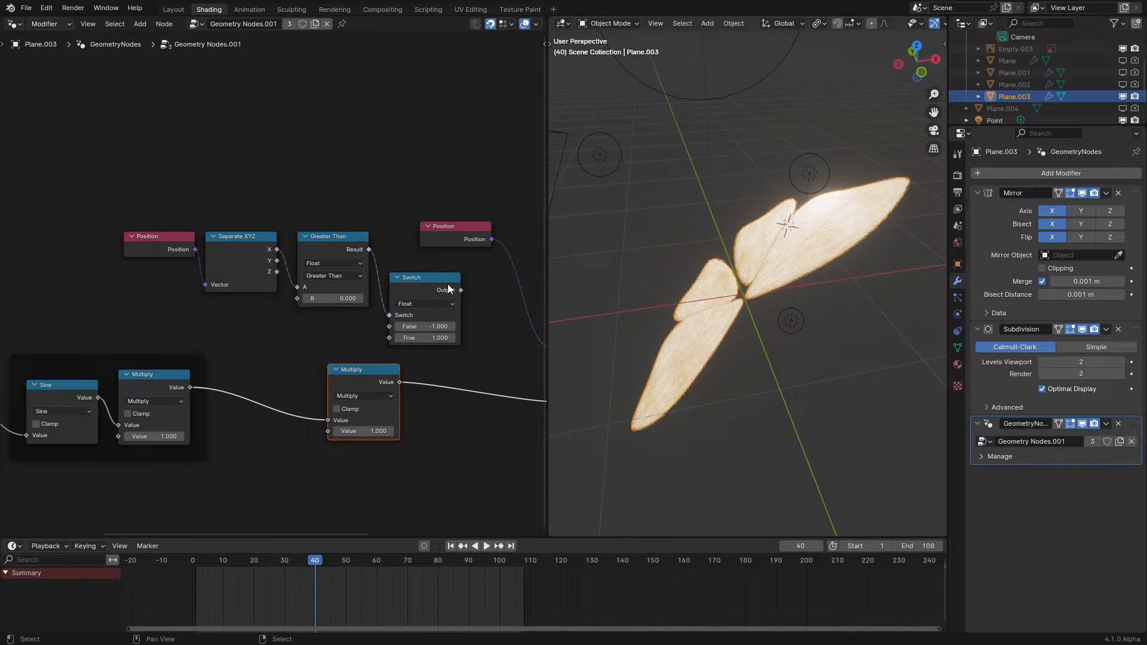
left_click_drag(375, 376, 326, 431)
key("space")
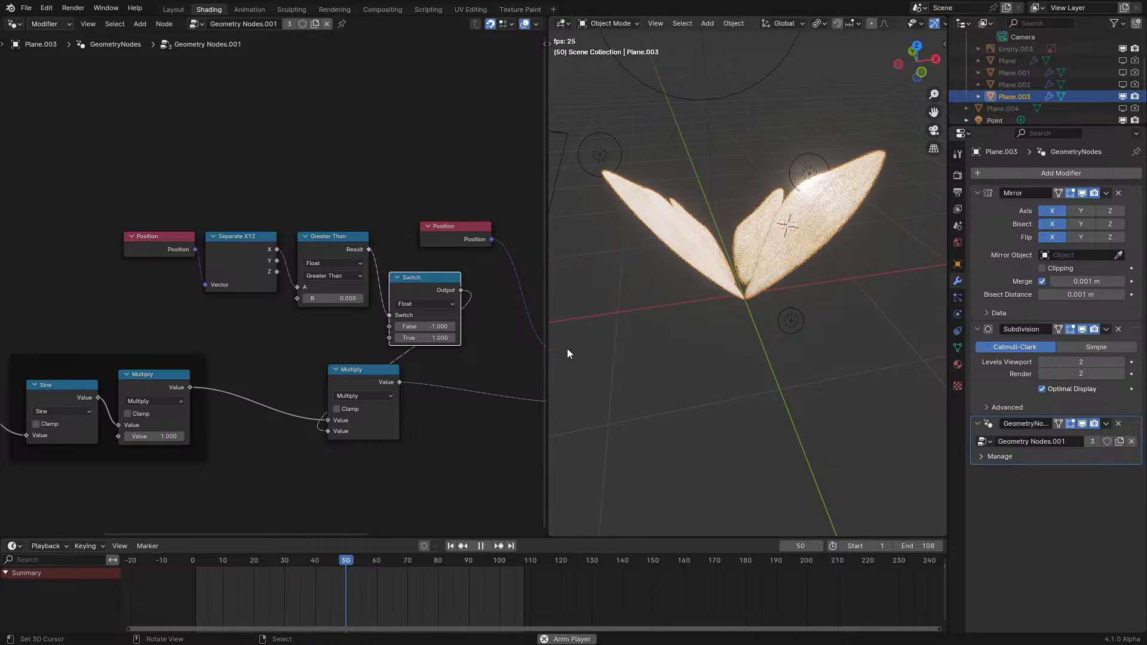
- Reverse the wing direction by setting the Switch values to False 1 and True -1
double_click(422, 326)
type("1")
key("Return")
key("minus")
key("ctrl+space")
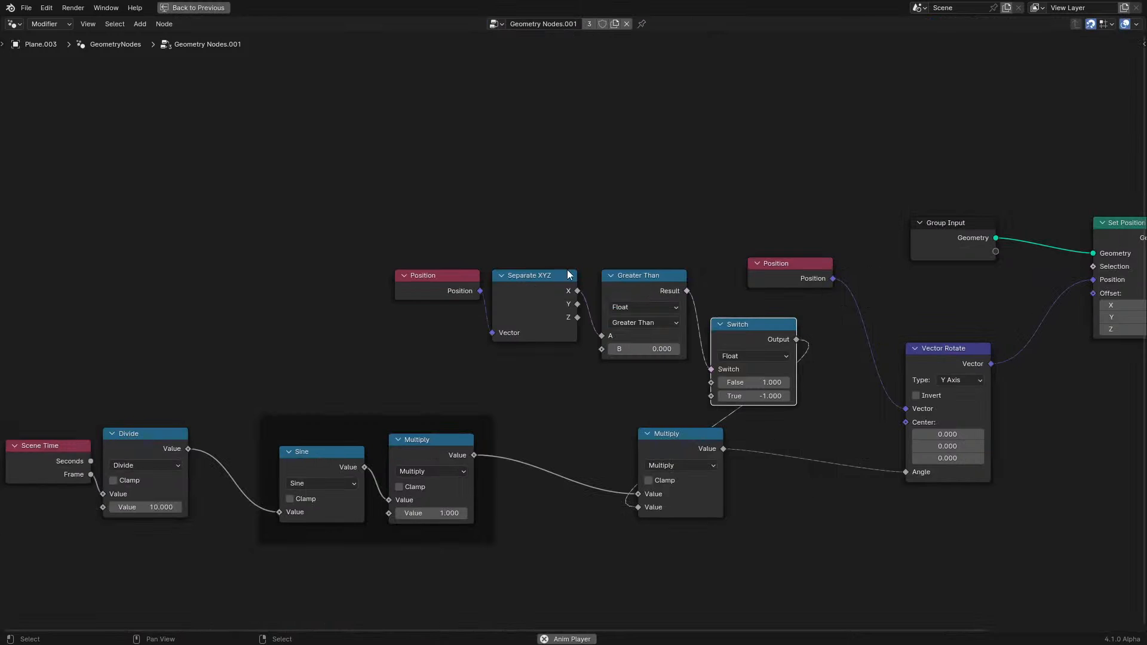
- Collapse the Position and Separate XYZ nodes, stack them under Greater Than, and move the stack below the second Multiply node
left_click(404, 273)
key("g")
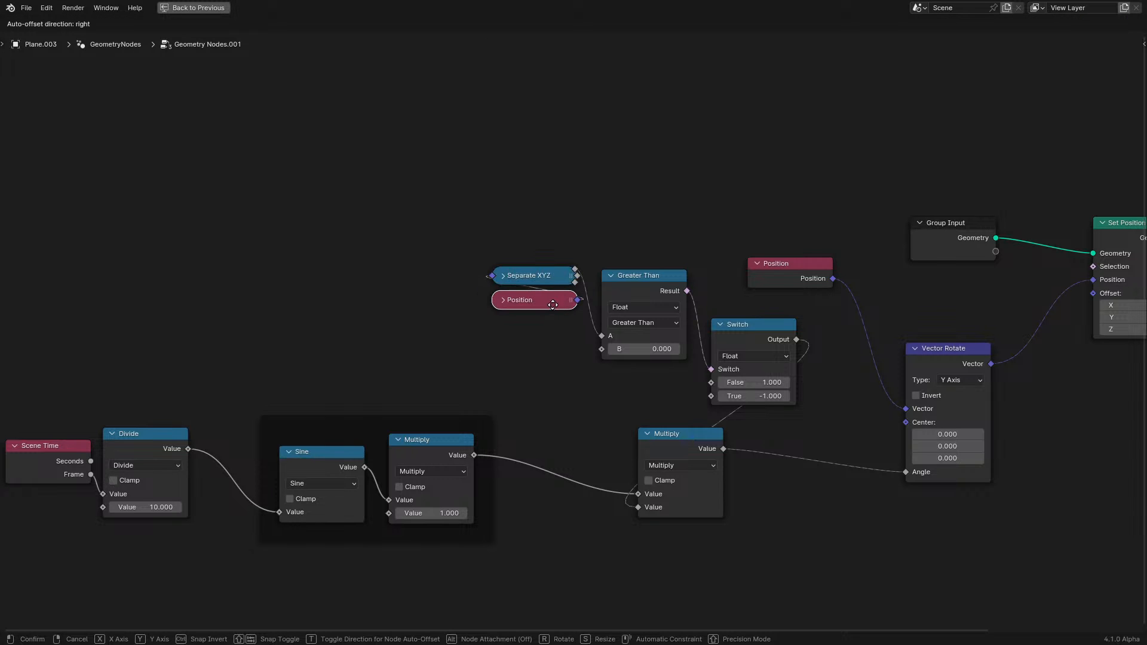
left_click(551, 305)
key("g")
left_click(634, 375)
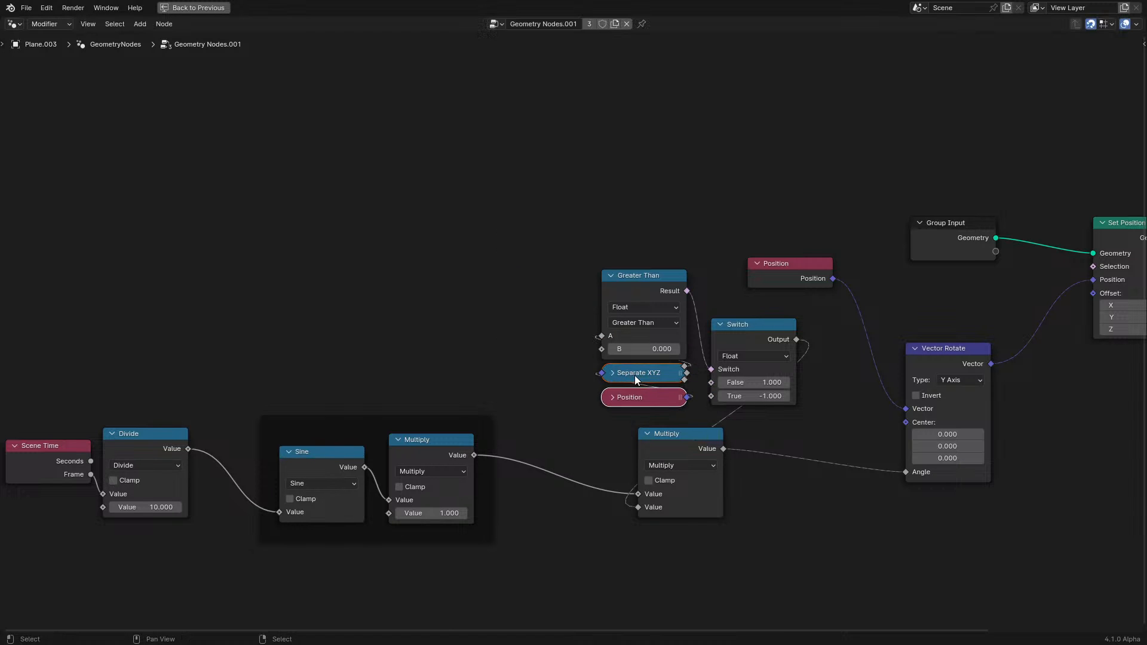
left_click_drag(579, 404, 686, 292)
middle_click_drag(686, 291, 546, 39)
key("g")
left_click(582, 366)
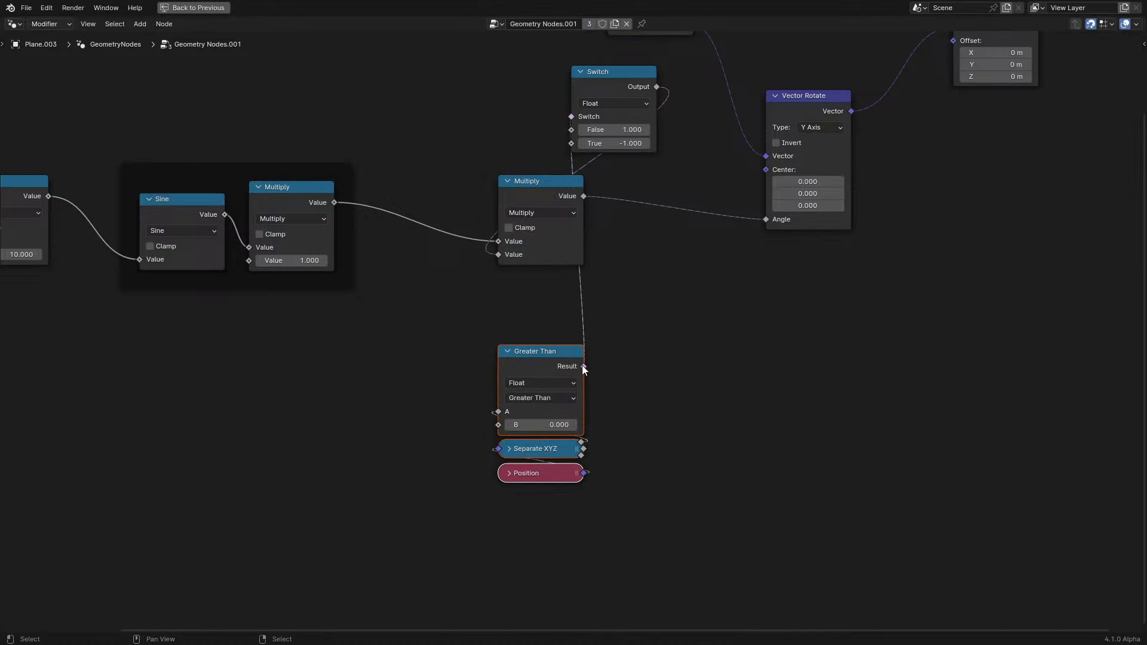
- Stack the Switch under the collapsed second Multiply, and enclose the whole side-switching stack in a frame
left_click_drag(618, 89, 545, 272)
left_click(507, 181)
left_click_drag(506, 182, 500, 234)
left_click_drag(462, 162, 564, 511)
key("ctrl+j")
key("g")
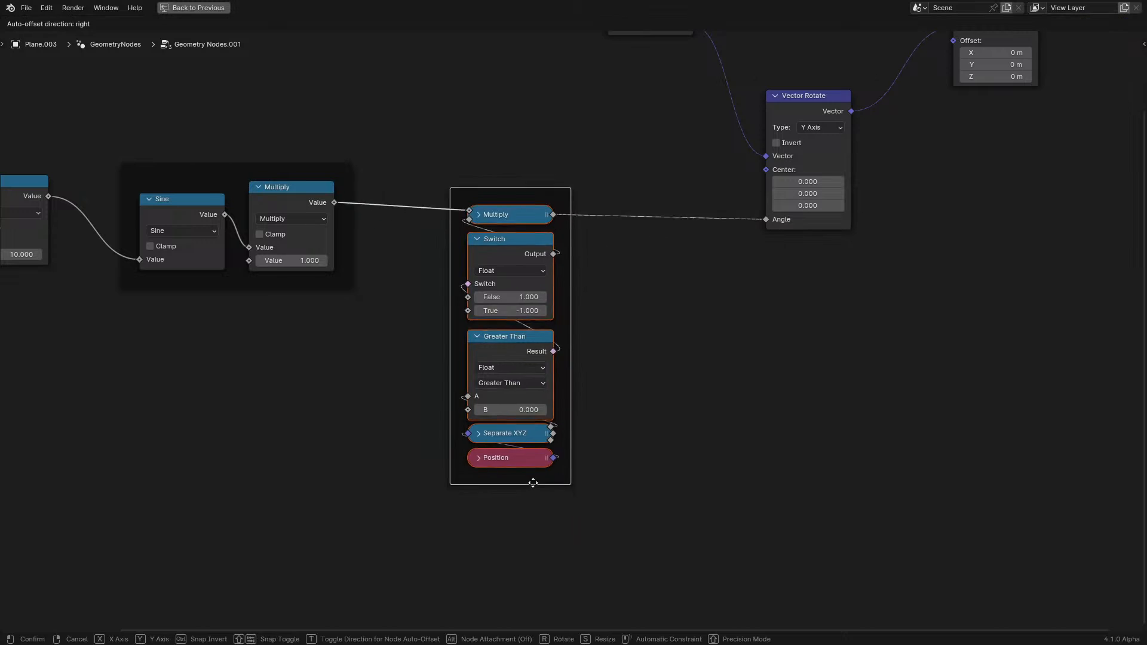
left_click(509, 415)
- Collapse the Greater Than node and tighten the spacing of the nodes inside the side-switching frame
middle_click_drag(484, 354, 622, 410)
left_click(648, 396)
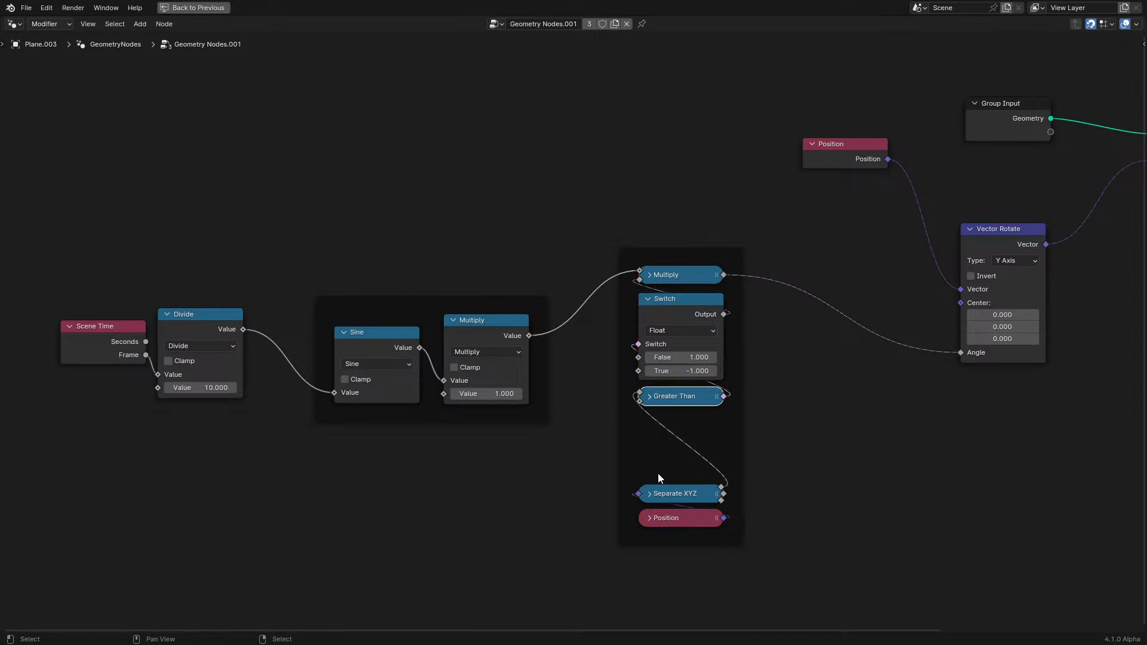
left_click_drag(674, 528, 669, 458)
left_click(674, 391)
left_click(683, 295, "shift")
left_click(679, 276, "shift")
left_click_drag(679, 276, 671, 283)
- Play the animation and examine the mirrored wing flapping from another angle
key("ctrl+space")
key("space")
mouse_move(694, 339)
middle_mouse_down()
mouse_move(797, 341)
mouse_move(768, 368)
middle_mouse_up()
key("ctrl+space")
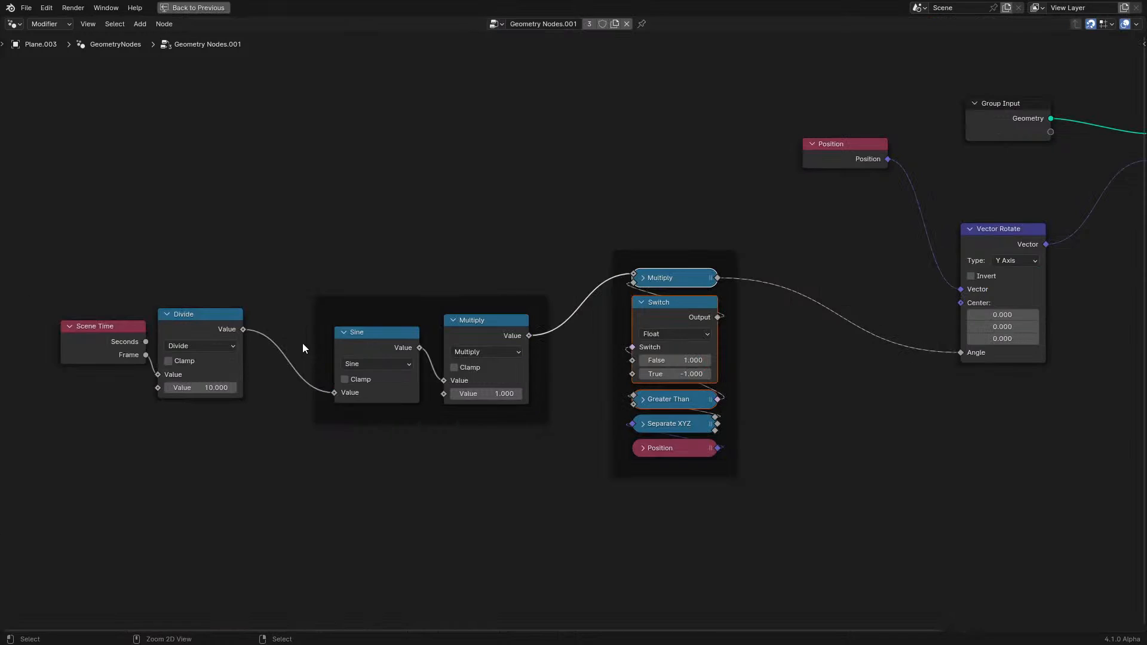
- Move the Position and Y-axis Vector Rotate nodes closer to the side-switching frame
left_click_drag(852, 164, 766, 200)
left_click_drag(996, 238, 853, 186)
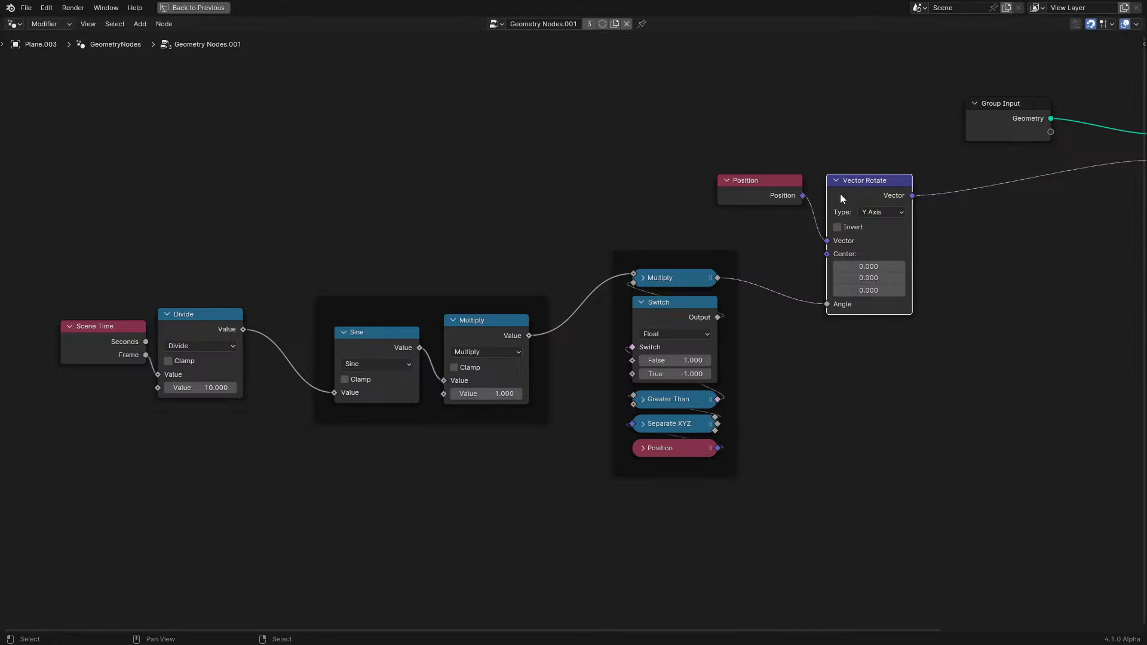
middle_click_drag(860, 193, 738, 255)
- Insert a duplicate Vector Rotate before Set Position and set its rotation type to X Axis
key("shift+d")
left_click(869, 265)
left_click(894, 273)
left_click(889, 311)
left_click(891, 272)
left_click(884, 299)
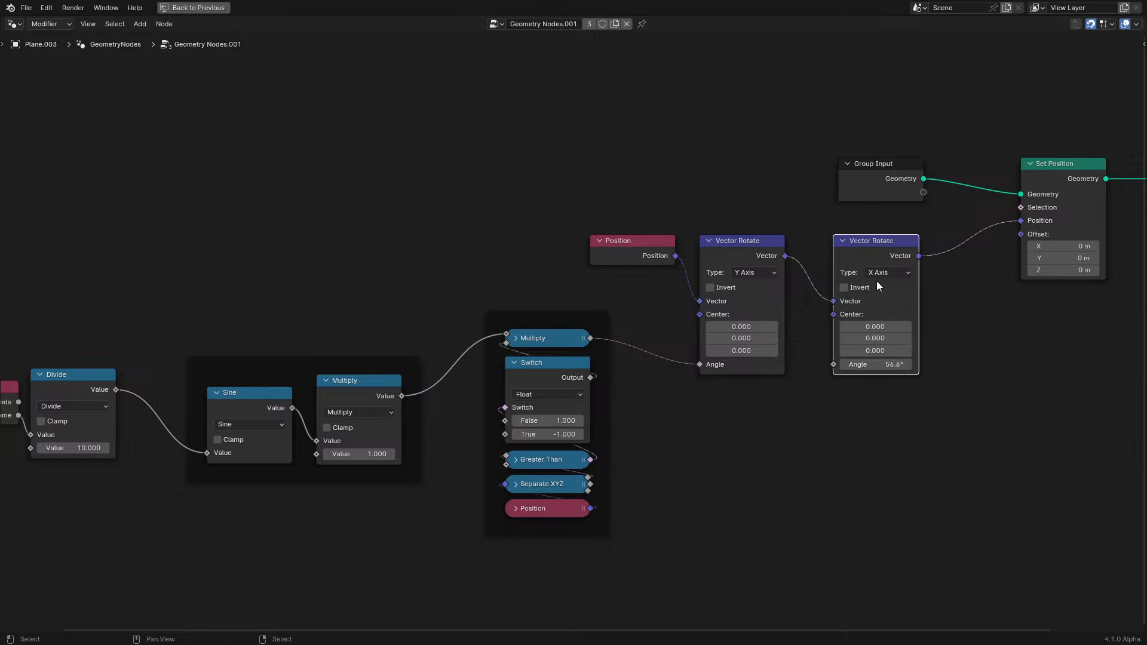
left_click(890, 270)
- Duplicate the Sine and Multiply frame with its Divide link below the original, deleting the surplus copied nodes
middle_click_drag(256, 398, 464, 351)
left_click_drag(399, 500, 743, 257)
middle_click_drag(722, 313, 692, 214)
key("ctrl+shift+d")
left_click(712, 472)
scroll(687, 442, "down", 5)
left_click_drag(631, 401, 754, 609)
key("x")
scroll(604, 464, "up", 3)
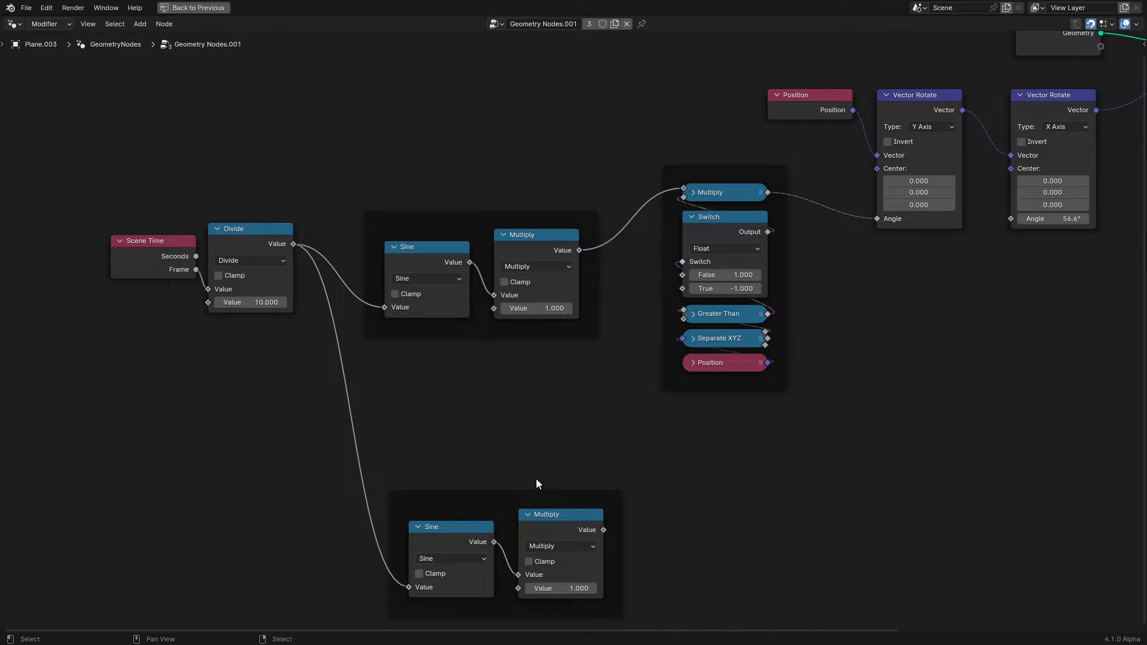
- Insert a duplicated math node before the lower Sine and set its operation to Add
key("shift+d")
left_click(371, 543)
left_click(383, 553)
key("a")
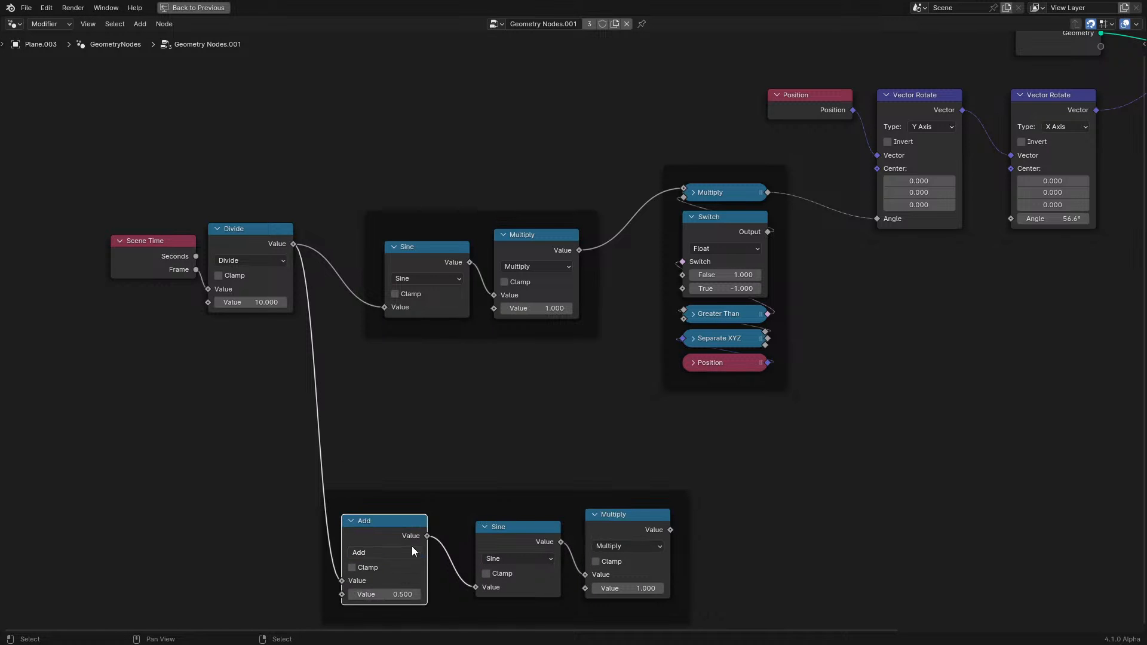
- Link the lower Multiply output to the angle of the X-axis Vector Rotate node
middle_click_drag(650, 482, 510, 486)
left_click_drag(530, 532, 575, 515)
left_click_drag(840, 236, 867, 224)
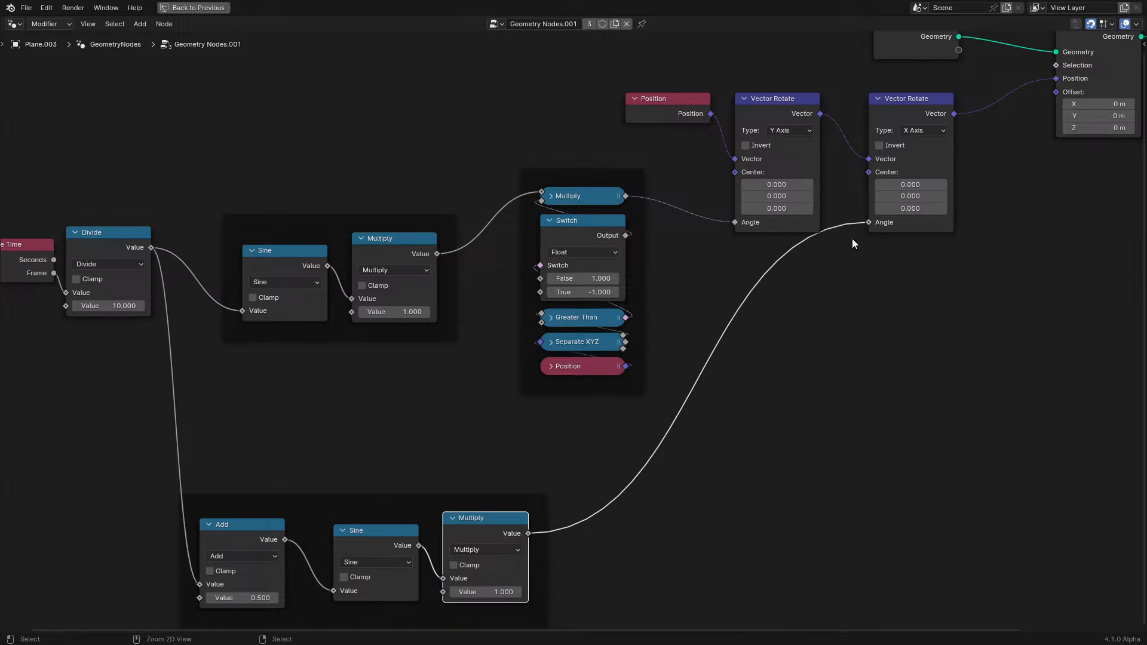
- Play the combined rotation from another viewing angle, and move the Add node closer to the lower Sine
key("ctrl+space")
key("space")
middle_click_drag(721, 330, 705, 322)
scroll(704, 321, "down", 1)
middle_click_drag(135, 436, 245, 385)
scroll(237, 431, "up", 1)
left_click_drag(84, 412, 107, 412)
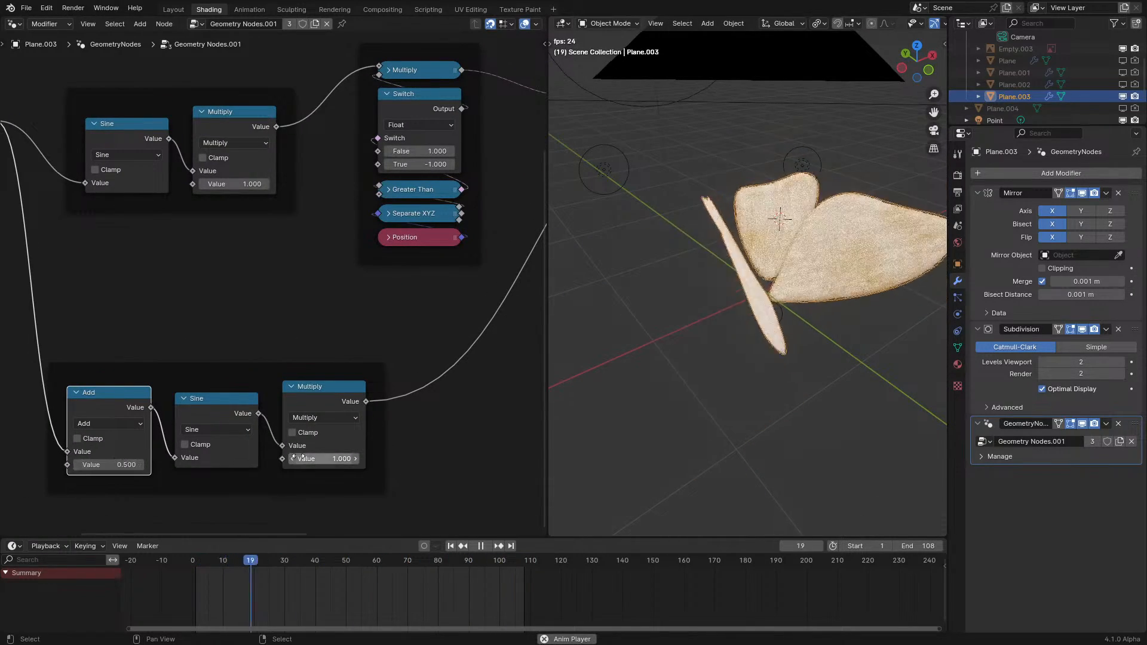
- Try Add values of -1.4 and -0.5 for the second wave's offset, and settle on -1.5
left_click_drag(109, 465, 77, 465)
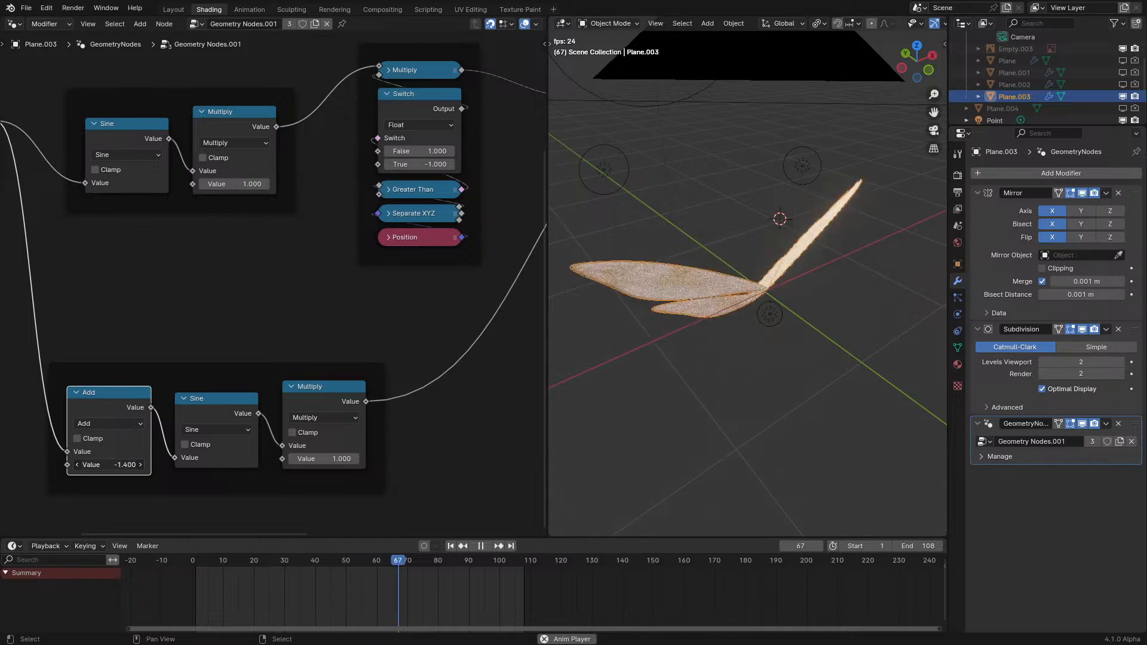
left_click(124, 463)
type("-0.5")
key("Return")
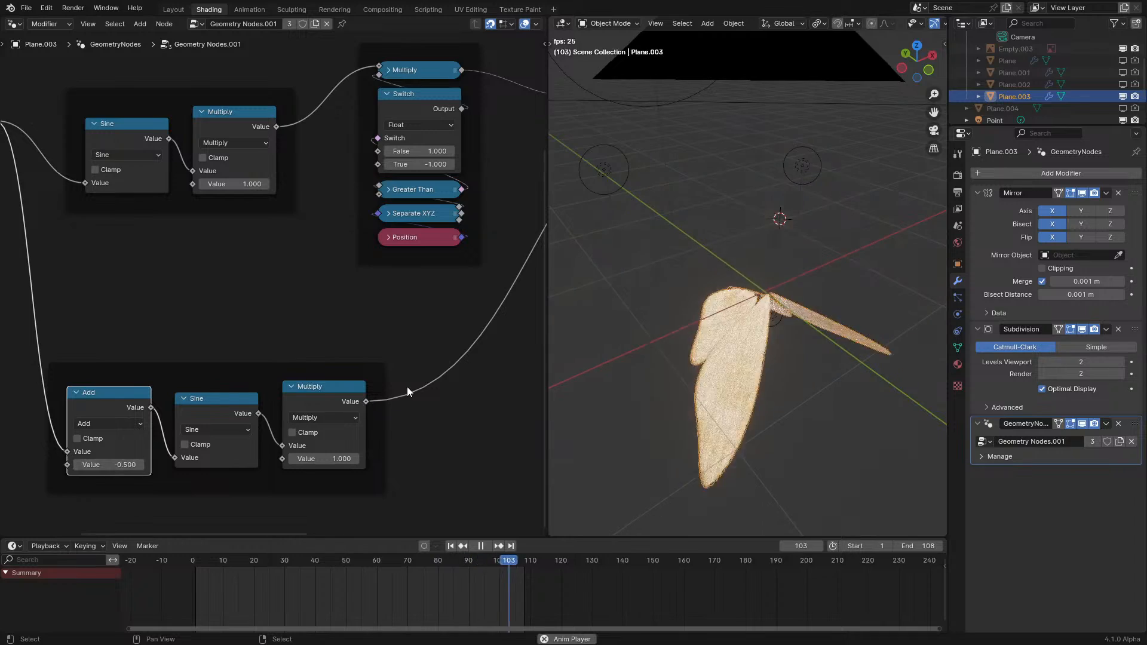
left_click(126, 467)
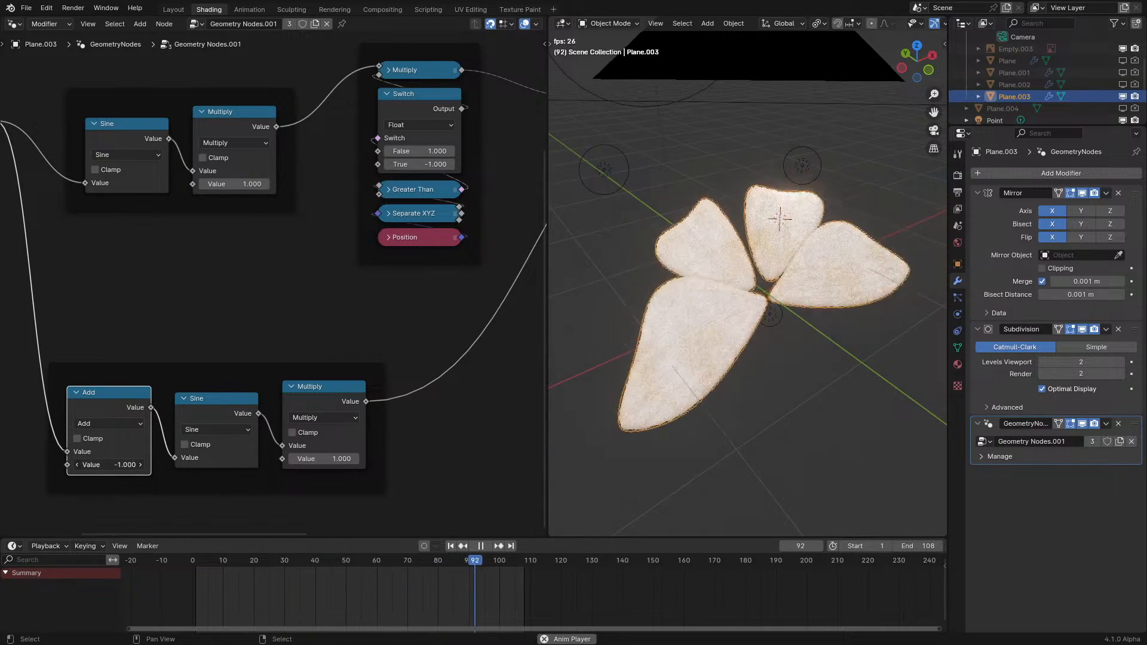
key("BackSpace")
type("5")
key("Return")
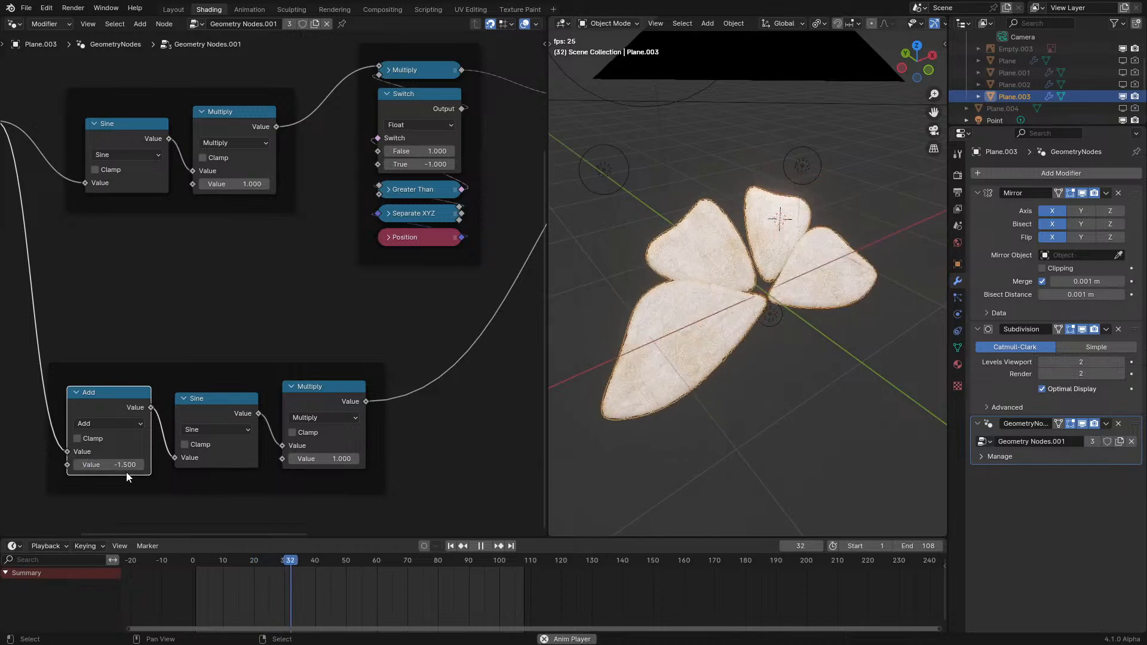
- Set the lower Multiply value to 0.25 to weaken the X-axis rotation
left_click(328, 460)
type(".25")
key("Return")
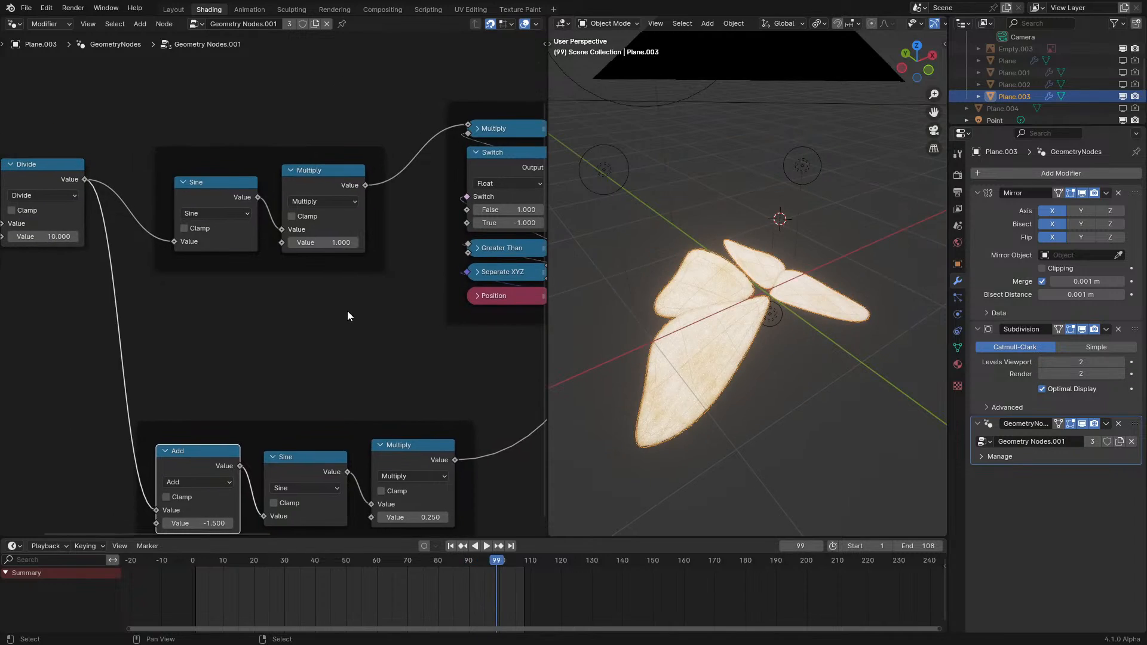
- Route the Divide output through a shared reroute point, and frame Scene Time and Divide farther from both sine branches
key("ctrl+space")
left_click_drag(326, 310, 473, 392)
key("g")
left_click(361, 393)
key("ctrl+j")
left_click_drag(228, 294, 184, 279)
left_click_drag(321, 274, 86, 310)
scroll(691, 413, "down", 4)
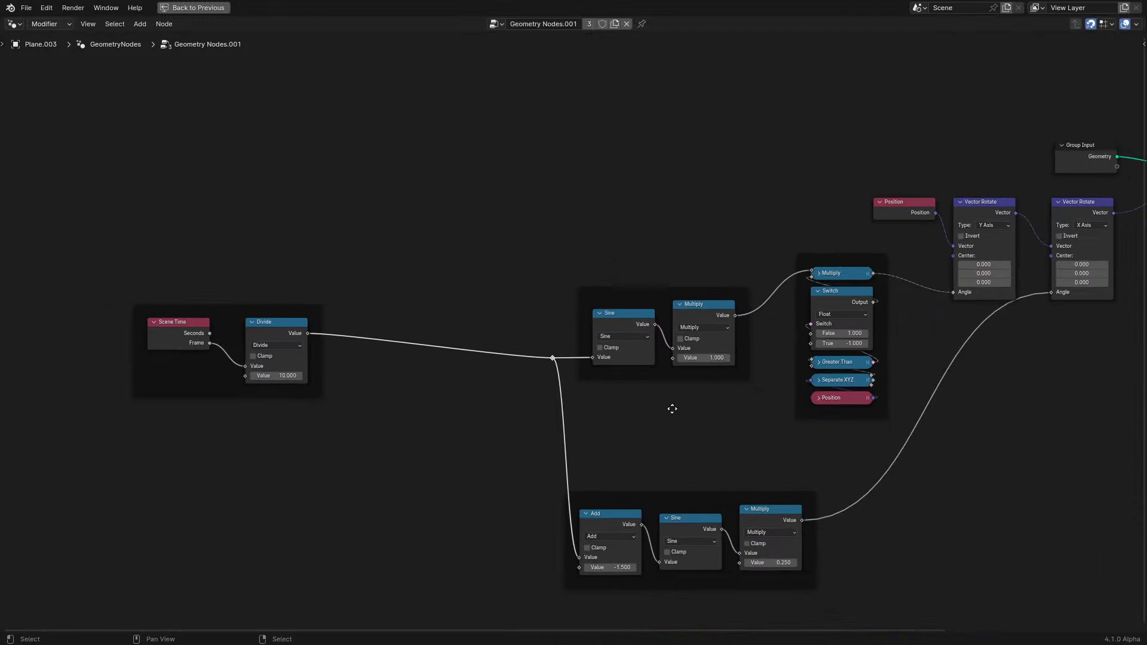
- Connect the Y-axis Vector Rotate directly to Set Position and delete the X-axis Vector Rotate
key("ctrl+space")
middle_click_drag(367, 249, 176, 349)
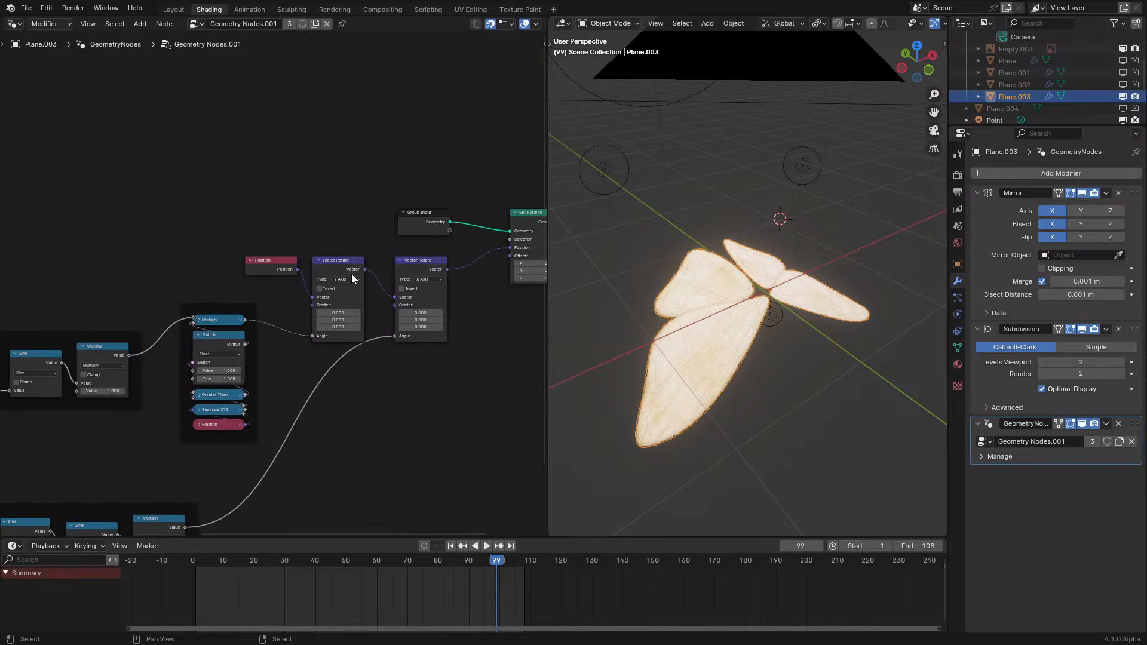
left_click_drag(364, 269, 515, 247)
left_click(437, 262)
key("x")
- Delete the lower frame with its Add, Sine and Multiply nodes
scroll(263, 358, "down", 5)
scroll(109, 436, "up", 1)
left_click_drag(31, 519, 223, 432)
key("x")
- Place a duplicate Position node below the Scene Time frame and connect it to a new Distance node
middle_click_drag(122, 387, 443, 383)
scroll(289, 361, "up", 8)
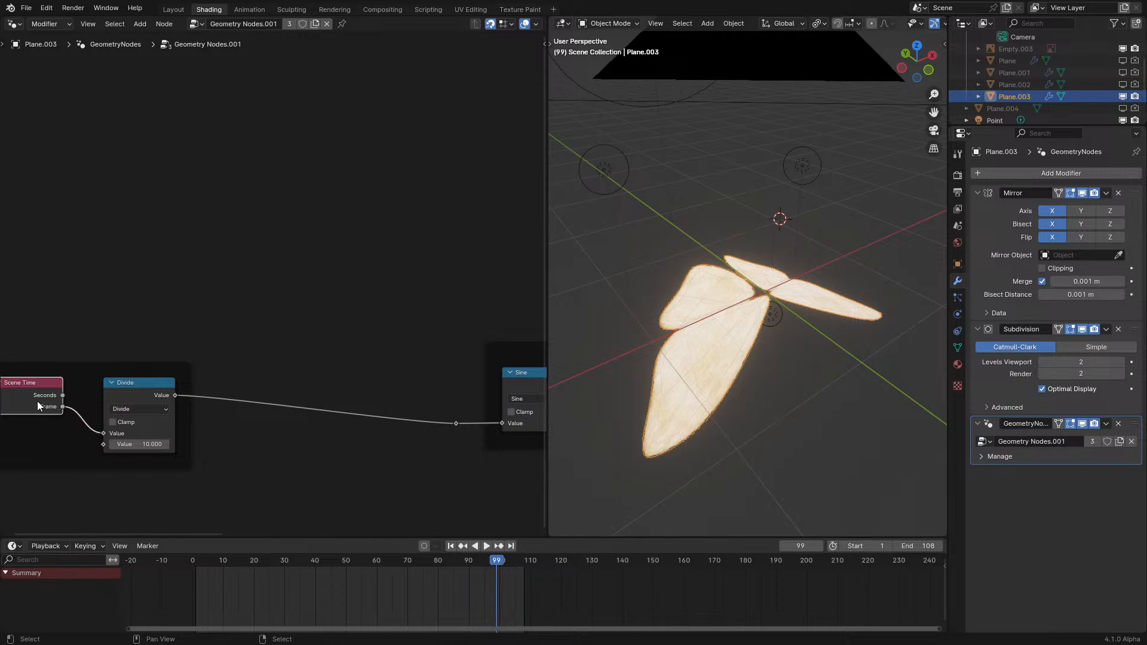
key("ctrl+space")
scroll(230, 360, "down", 10, "ctrl")
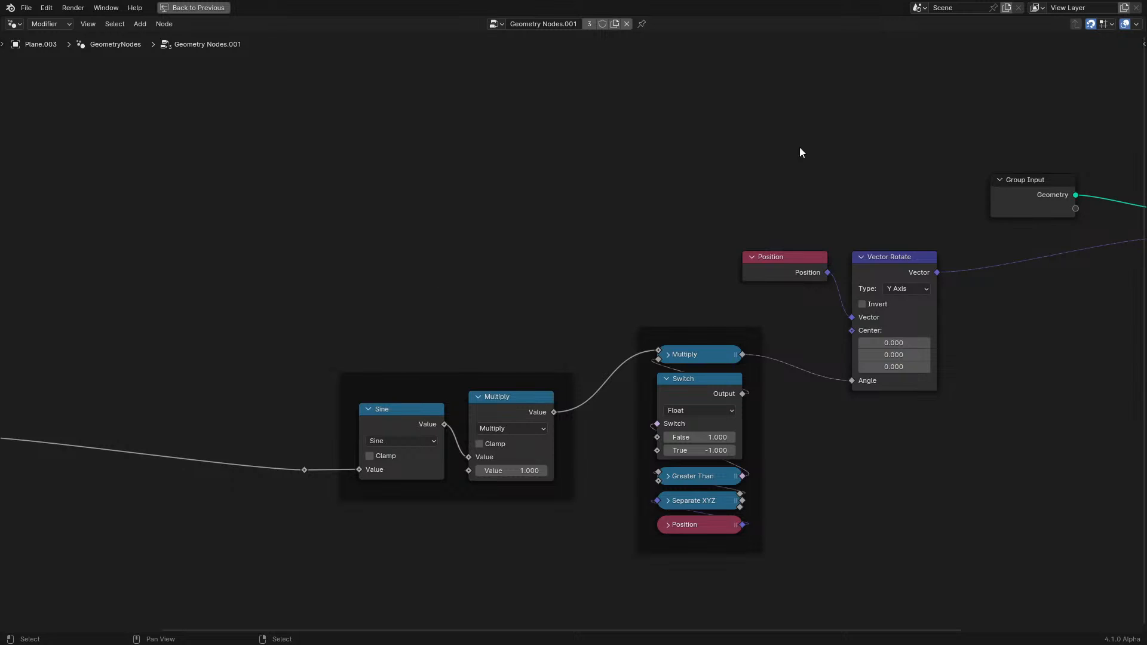
middle_click_drag(721, 293, 947, 194)
key("shift+d")
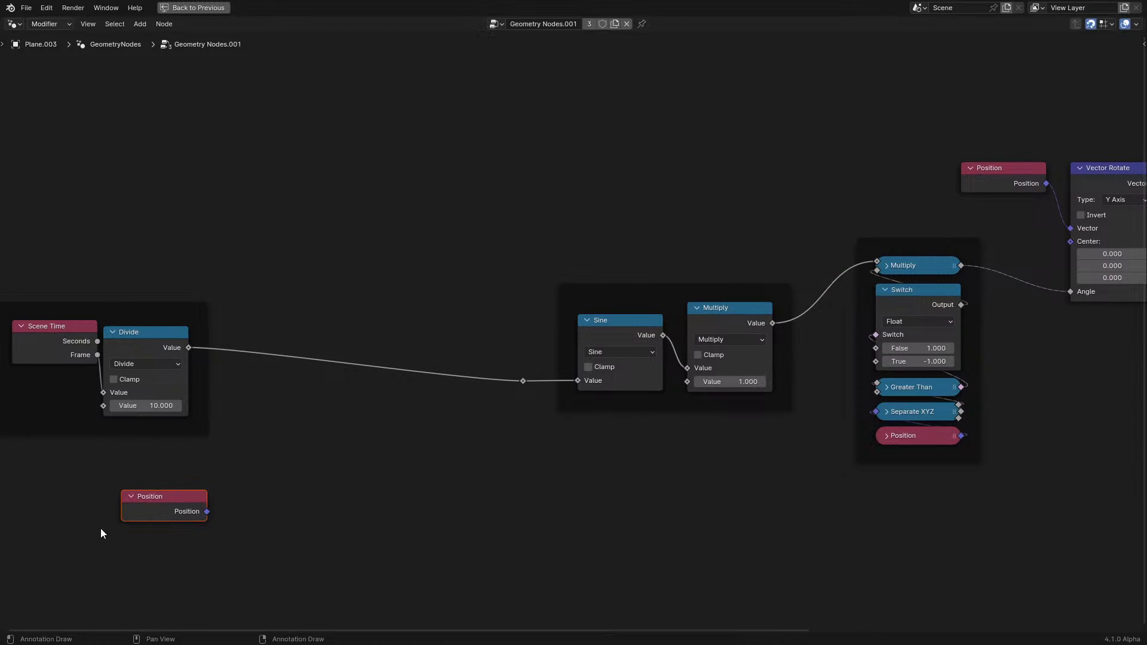
left_click(100, 528)
middle_click_drag(301, 467, 558, 444)
left_click_drag(451, 487, 401, 511)
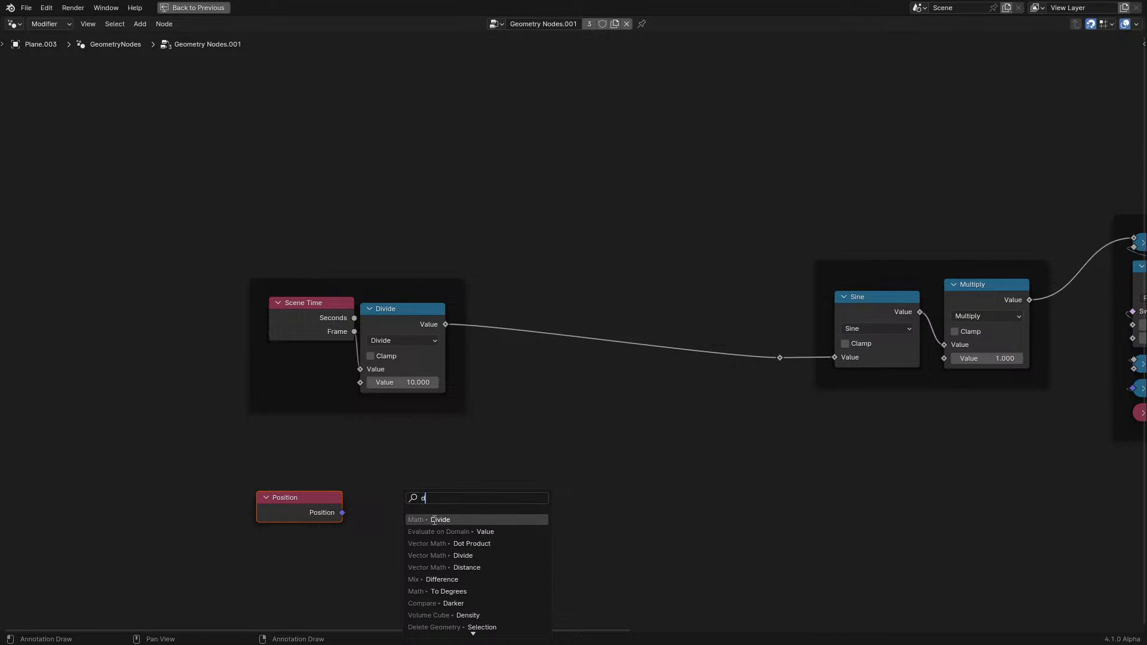
type("di")
left_click(454, 531)
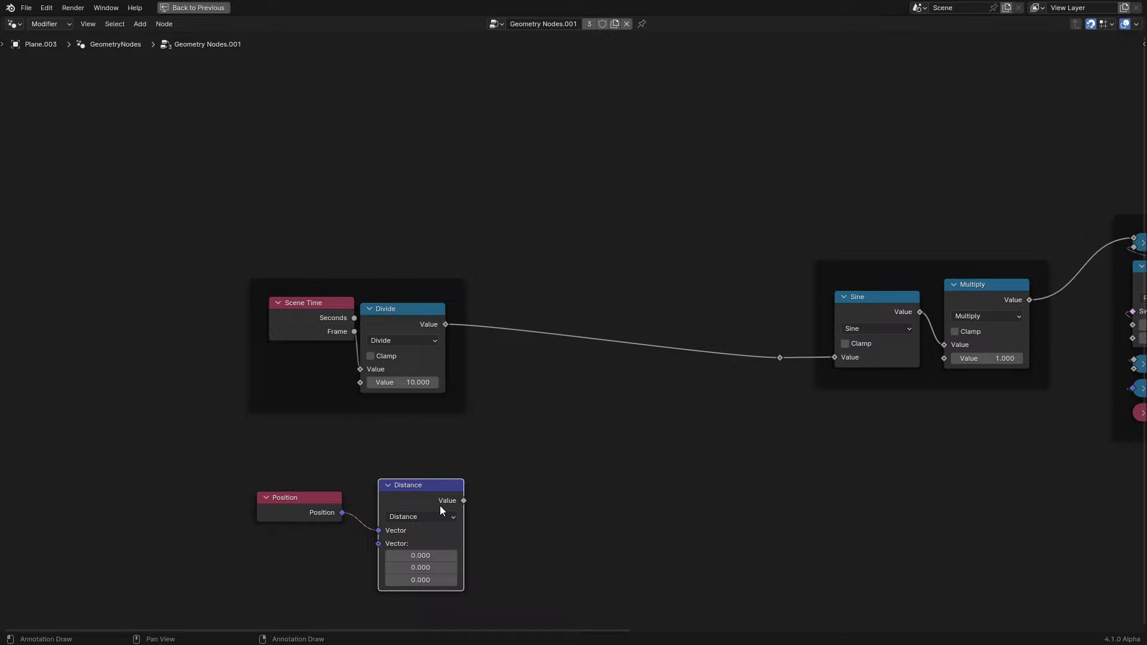
- Insert a copy of the Divide node before the reroute point and set its operation to Add
left_click(395, 310)
key("shift+d")
left_click(608, 305)
left_click(616, 335)
left_click(616, 392)
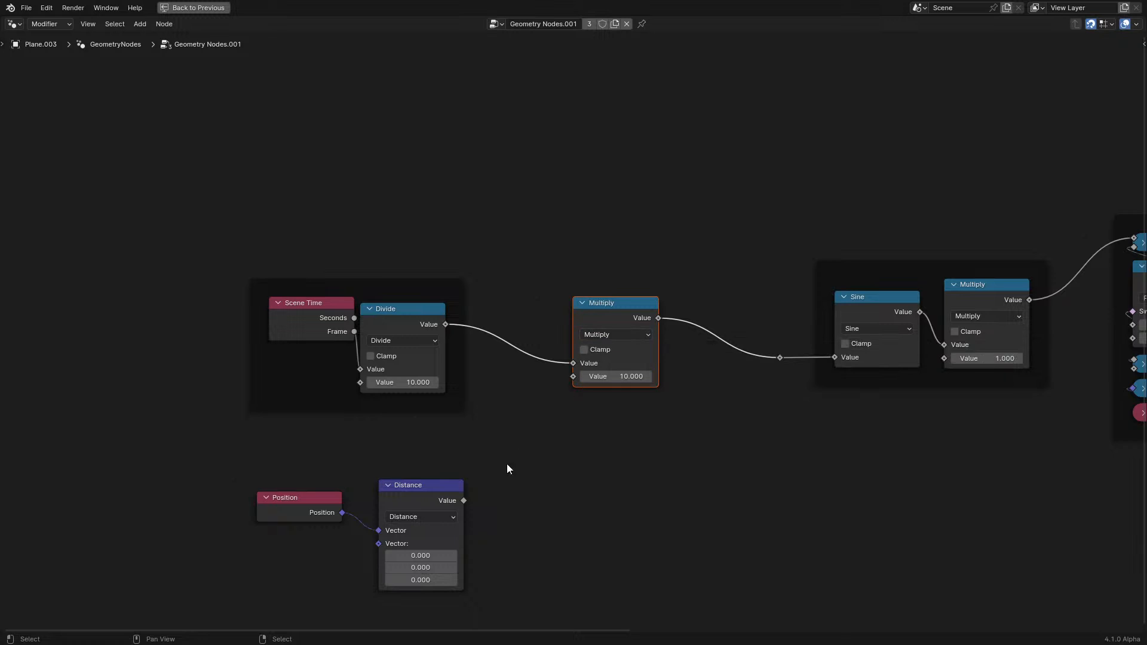
left_click(621, 340)
left_click(597, 365)
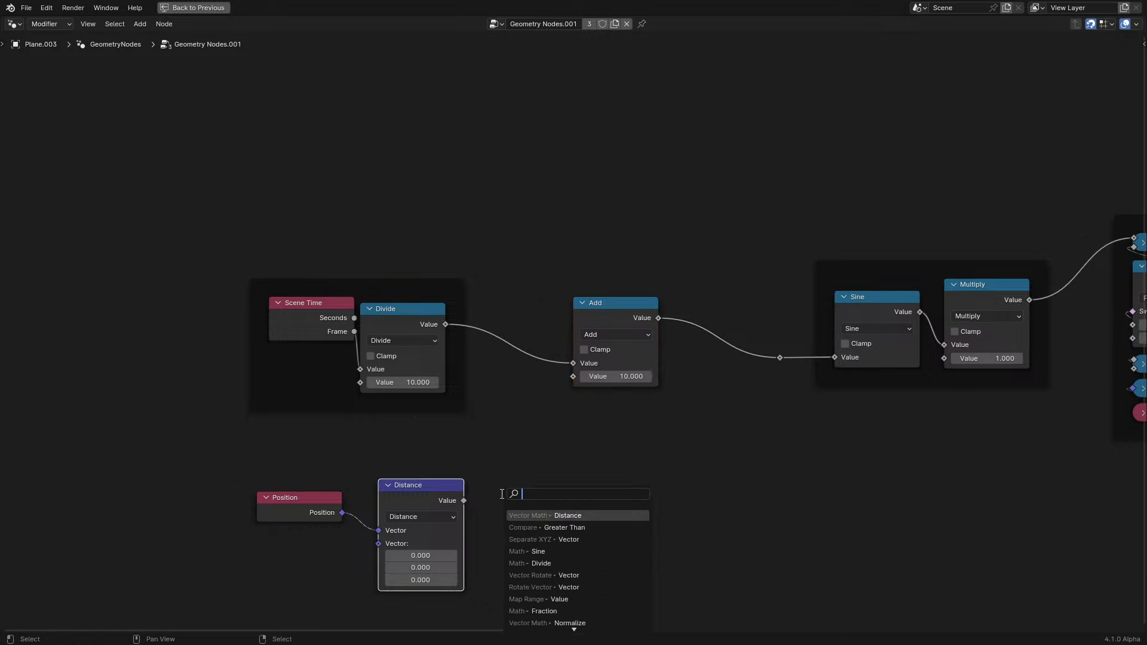
- Connect the Distance output through a Multiply node set to 0.5 into the Add node's second value and change Add to Subtract
left_click(540, 515)
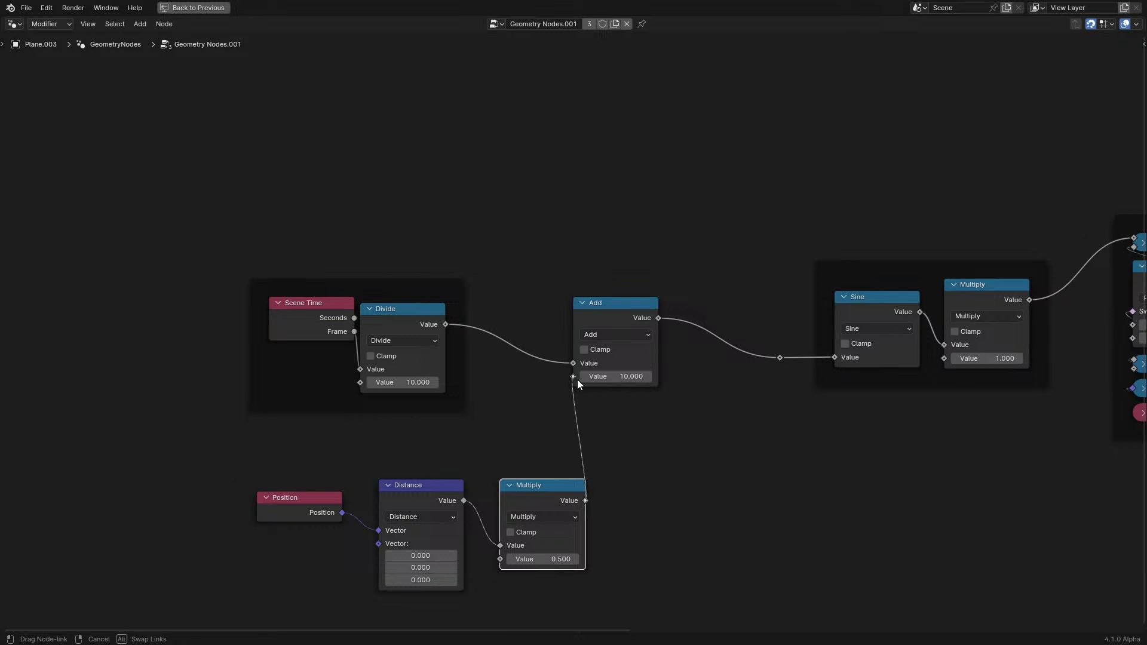
left_click_drag(578, 382, 573, 377)
key("ctrl+space")
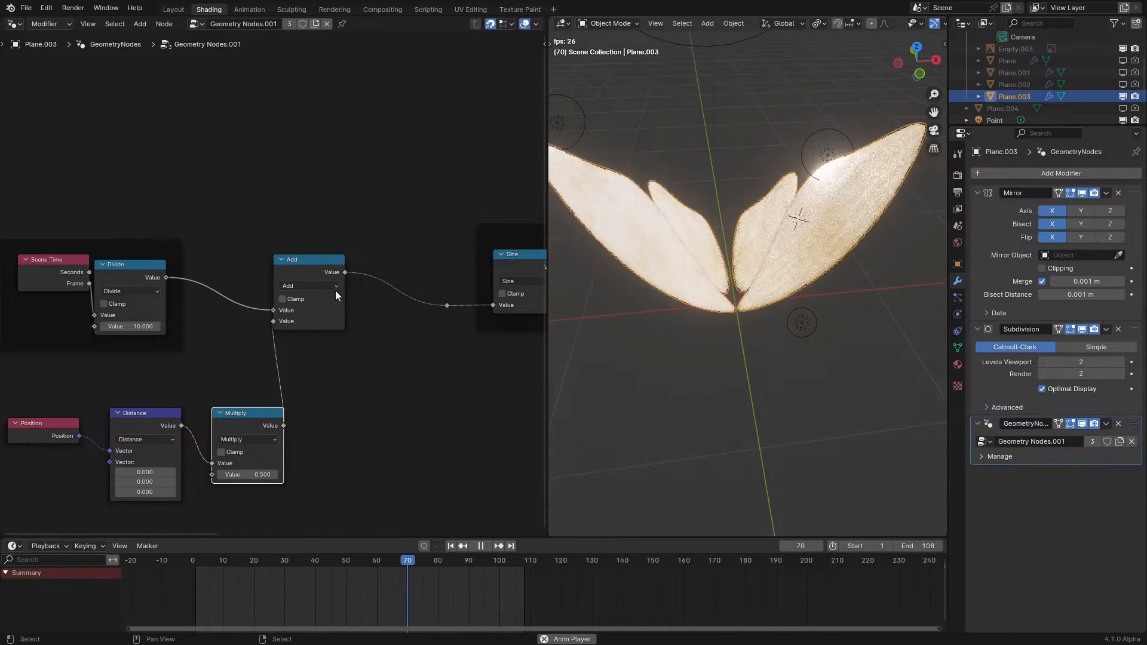
left_click(318, 286)
left_click(323, 300)
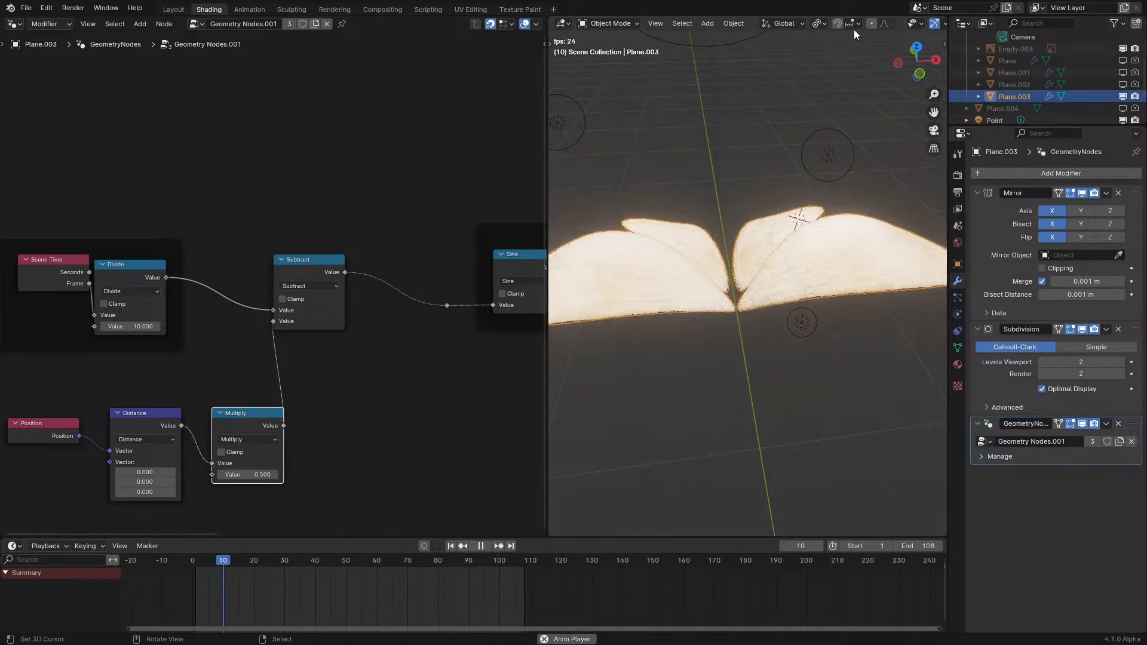
- Examine the delayed wing flapping from several angles in an enlarged 3D view without overlays
key("ctrl+alt+space")
middle_click_drag(700, 284, 708, 258)
scroll(708, 258, "up", 1)
left_click(1048, 23)
middle_click_drag(773, 274, 780, 283)
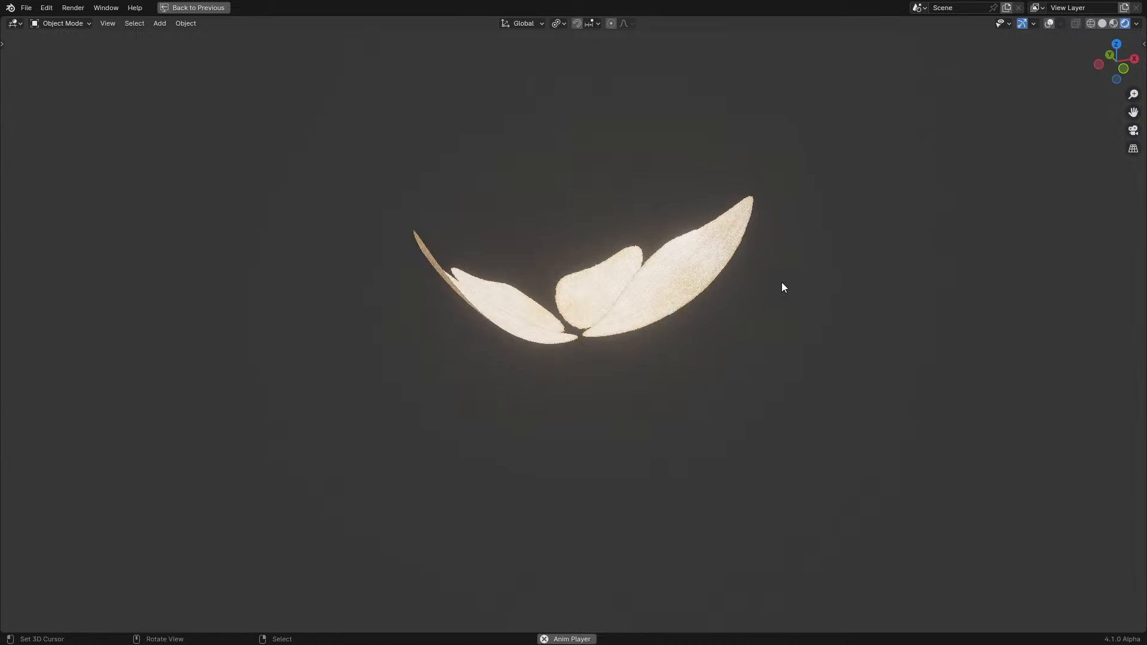
key("ctrl+space")
- Reposition the Position, Distance and Multiply nodes beneath the Scene Time frame
middle_click_drag(299, 418, 443, 356)
left_click_drag(131, 437, 295, 359)
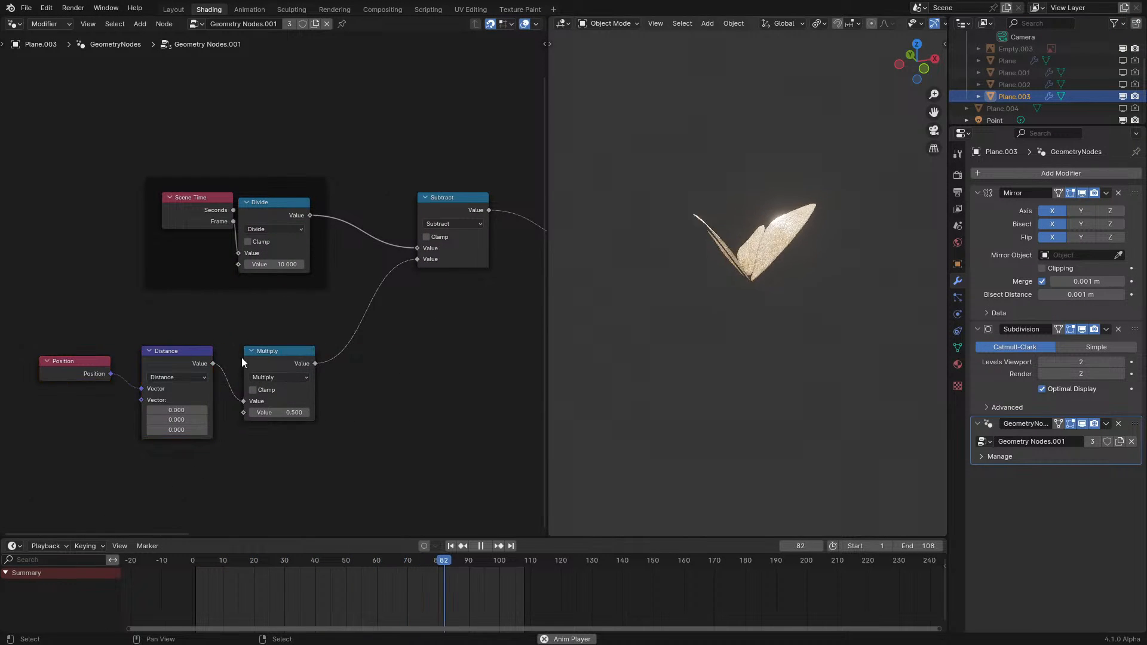
scroll(240, 359, "up", 2)
middle_click_drag(305, 350, 343, 338)
left_click_drag(19, 471, 417, 322)
key("g")
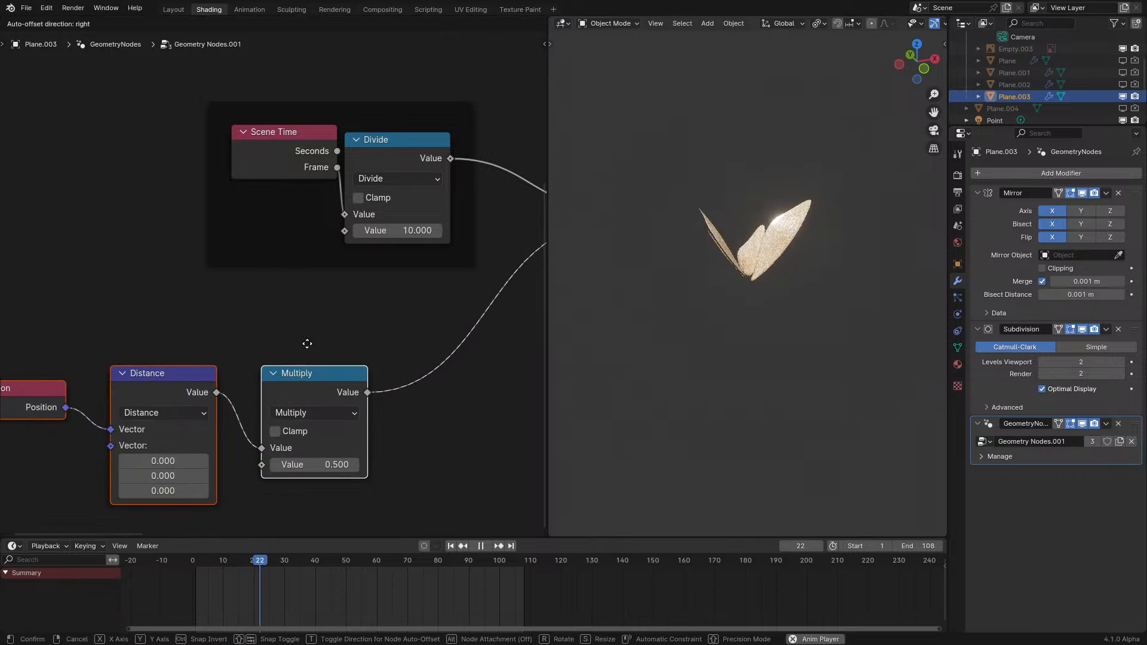
left_click(307, 343)
- Add a vector Multiply node after the Position node, making room before Distance, and set its vector to 1, 16.5, 1
middle_click_drag(110, 397, 469, 373)
left_click_drag(403, 383, 296, 383)
left_click_drag(473, 361, 403, 371)
left_click(403, 397)
left_click(404, 398)
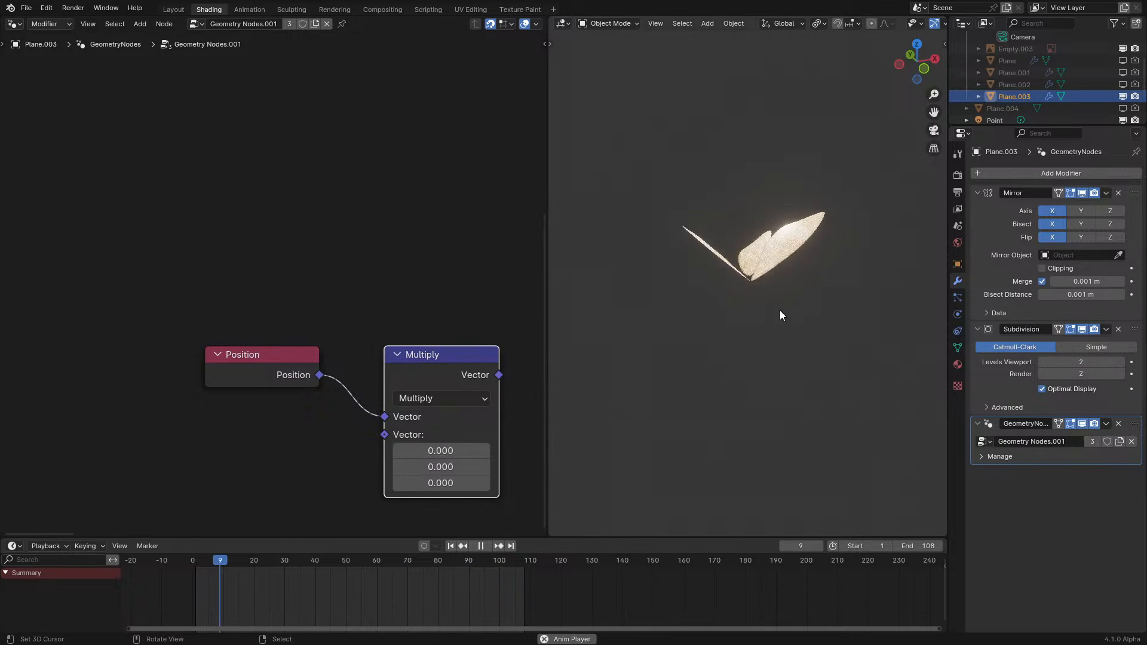
type("1")
left_click_drag(440, 450, 484, 466)
key("Return")
- Connect the vector Multiply output to the Distance node's first vector and restart the animation playback
key("space")
scroll(187, 359, "down", 2)
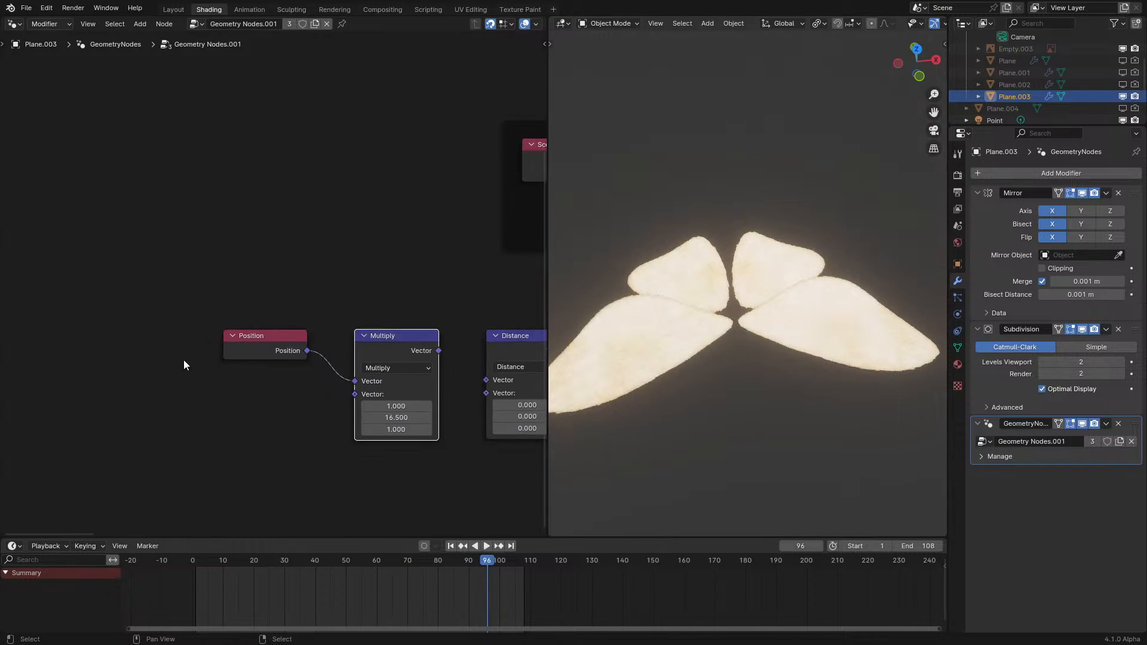
middle_click_drag(187, 365, 34, 363)
scroll(346, 392, "up", 2)
left_click_drag(421, 418, 424, 419)
key("space")
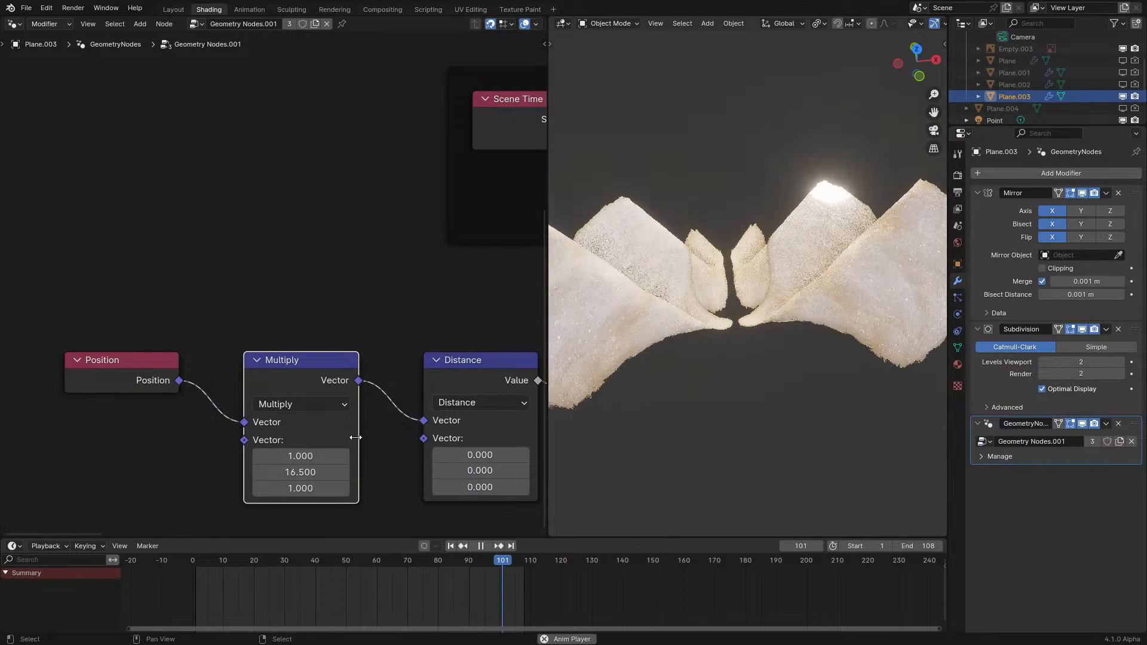
- Set the Y component of the vector Multiply node to 2
left_click(301, 472)
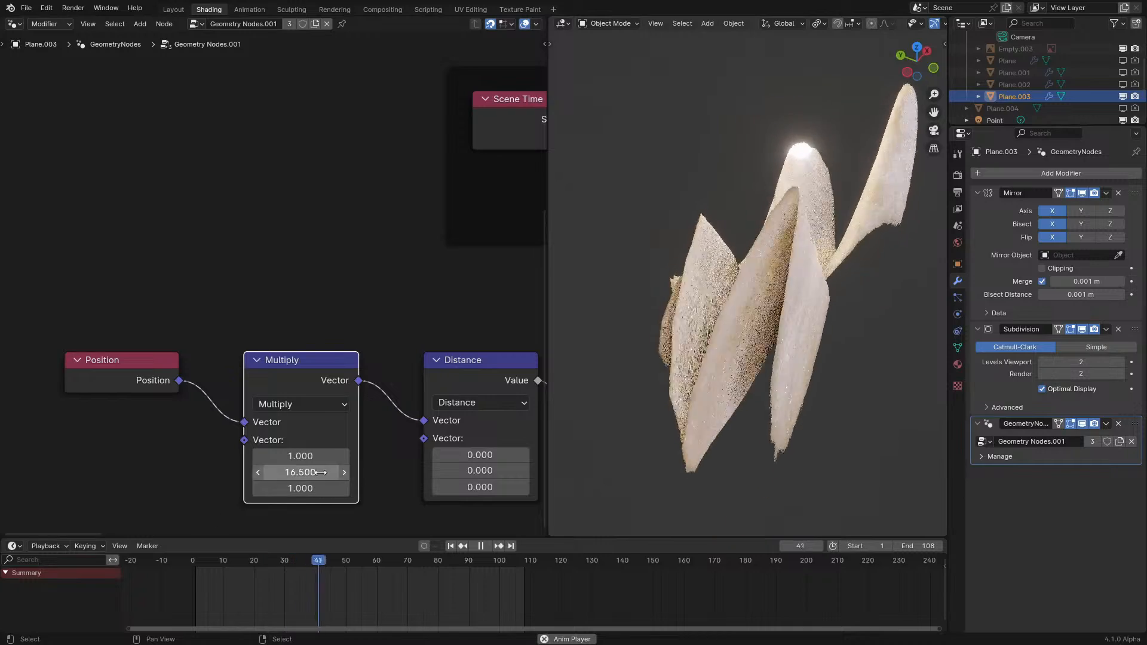
type("2")
key("Return")
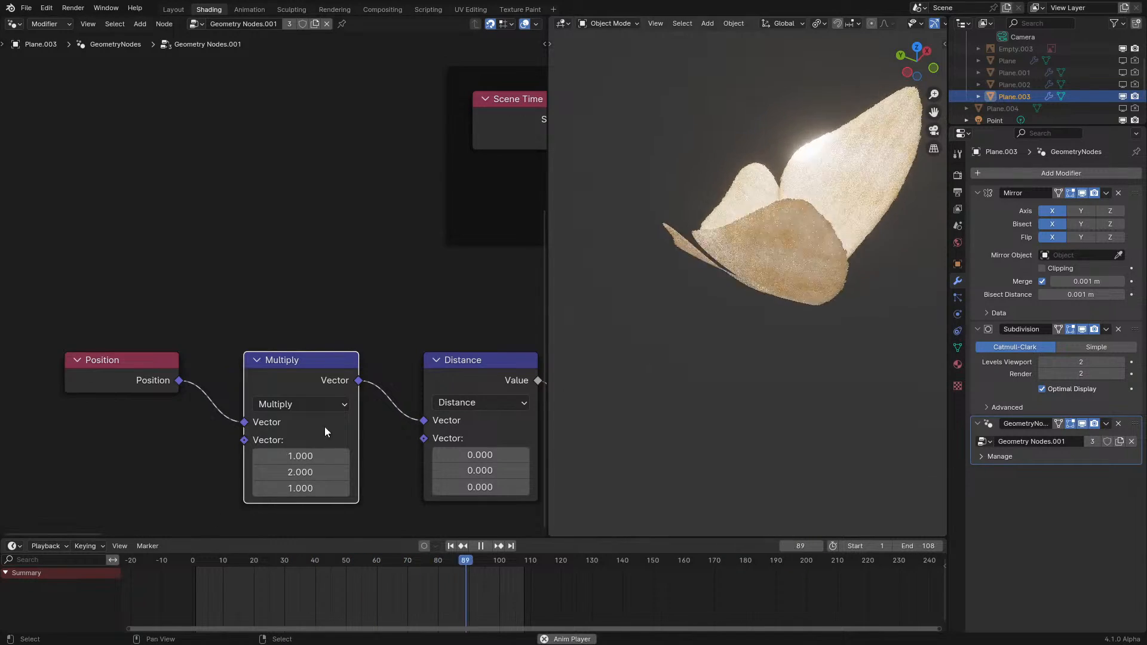
- Try a Y multiplier of 6, set the Distance node's Y value to -3.2 and return the Y multiplier to 2
left_click_drag(301, 472, 325, 471)
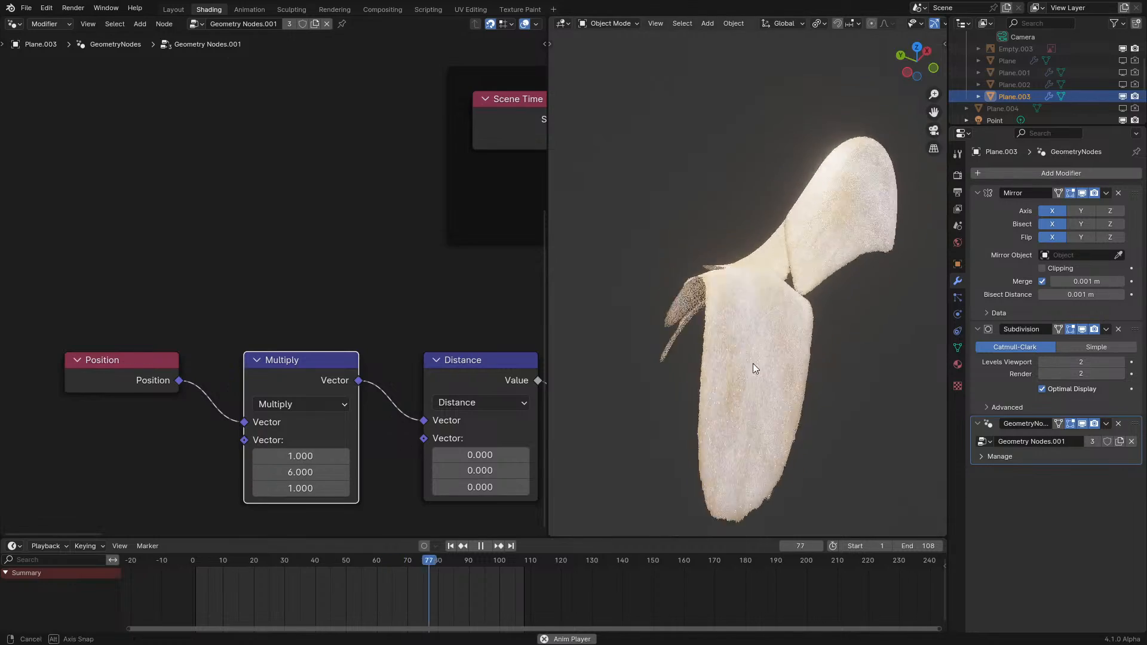
middle_click_drag(752, 363, 723, 357)
mouse_move(489, 455)
left_mouse_down()
mouse_move(506, 455)
mouse_move(497, 470)
mouse_move(521, 470)
mouse_move(476, 470)
left_mouse_up()
right_click(496, 458)
left_click_drag(327, 473, 303, 472)
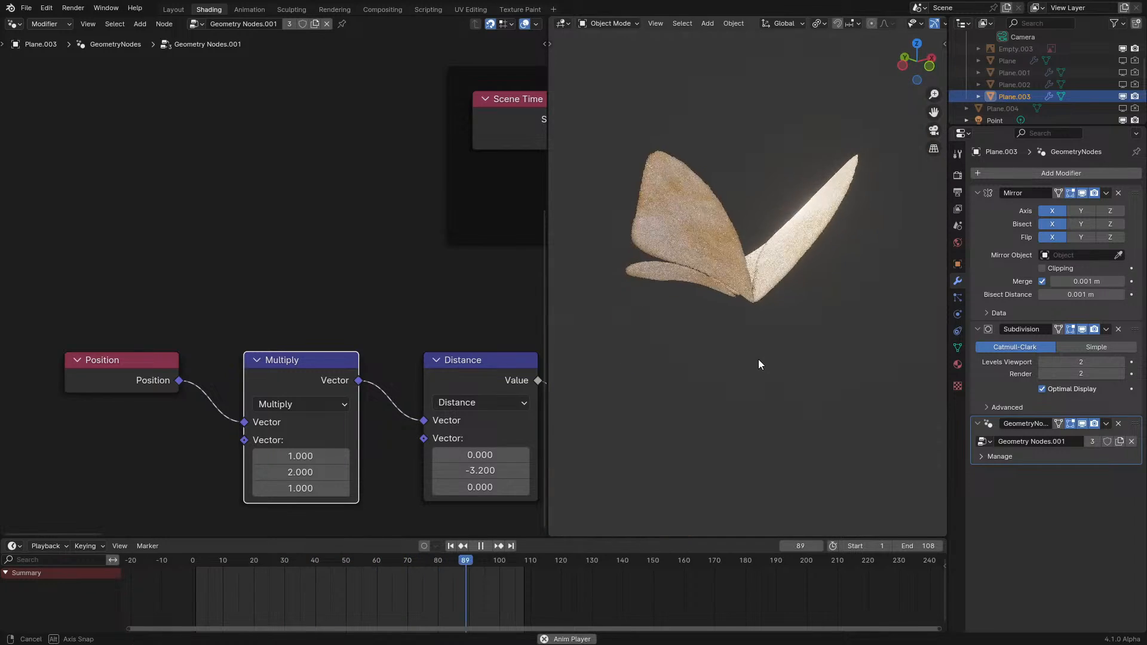
- Try an X component of about 3.4 on the vector Multiply node
left_click_drag(301, 456, 312, 455)
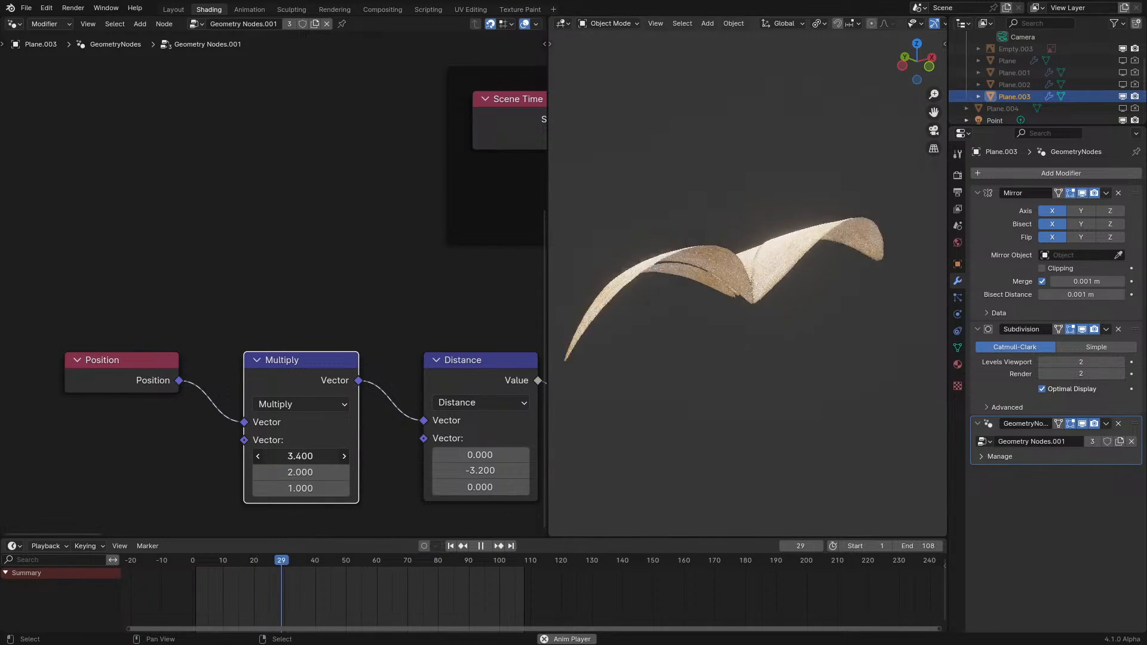
right_click(300, 456)
middle_click_drag(683, 386, 669, 402)
- Set the Divide node's value in the Scene Time frame to 5
scroll(388, 412, "down", 4)
middle_click_drag(364, 383, 249, 379)
middle_click_drag(425, 265, 269, 326)
scroll(269, 325, "up", 4)
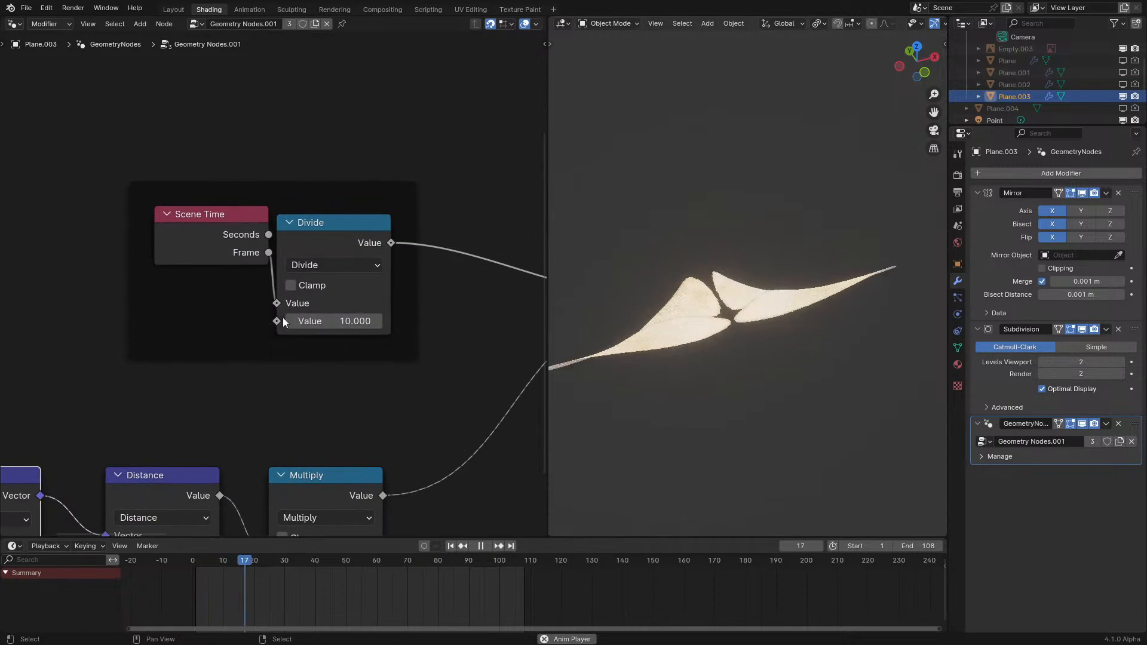
left_click(348, 316)
type("5")
key("Return")
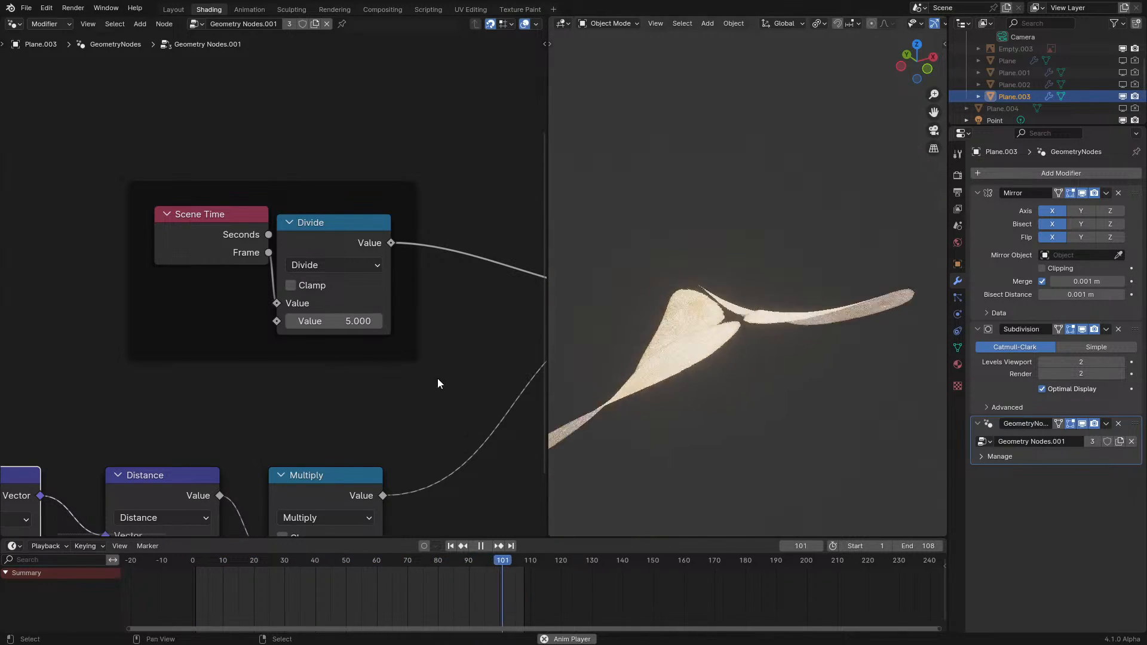
- Set the multiplier of the Multiply node following Distance to 0.75
middle_click_drag(308, 391, 451, 271)
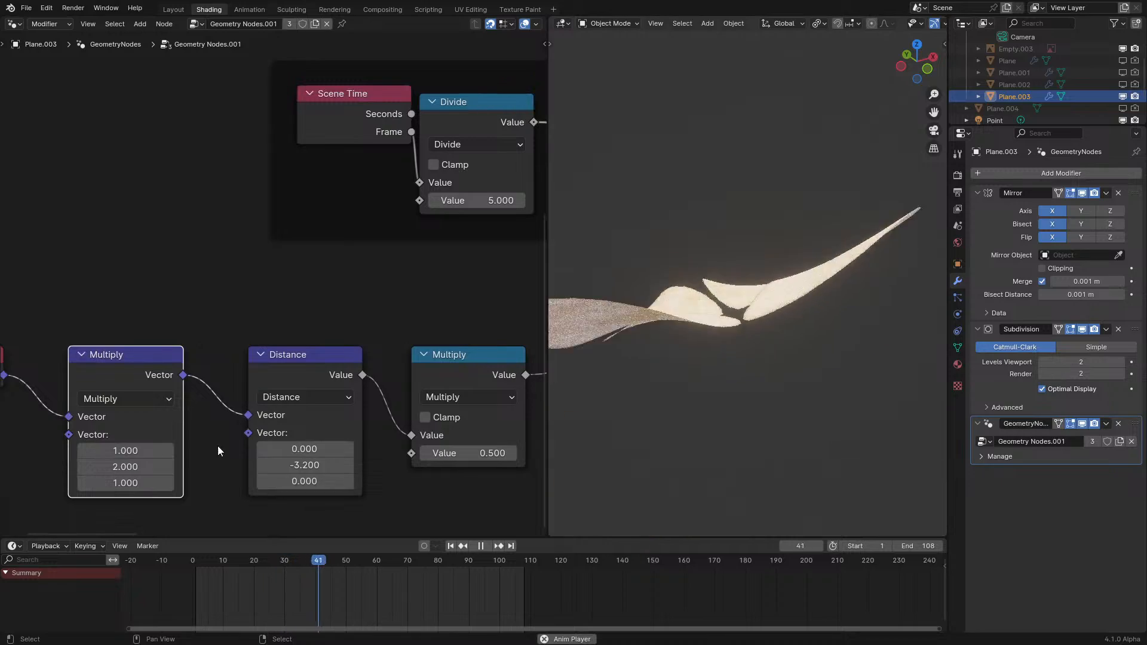
mouse_move(487, 453)
left_mouse_down()
mouse_move(586, 452)
mouse_move(486, 452)
left_mouse_up()
double_click(494, 457)
type("0.5")
key("BackSpace")
type("75")
key("Return")
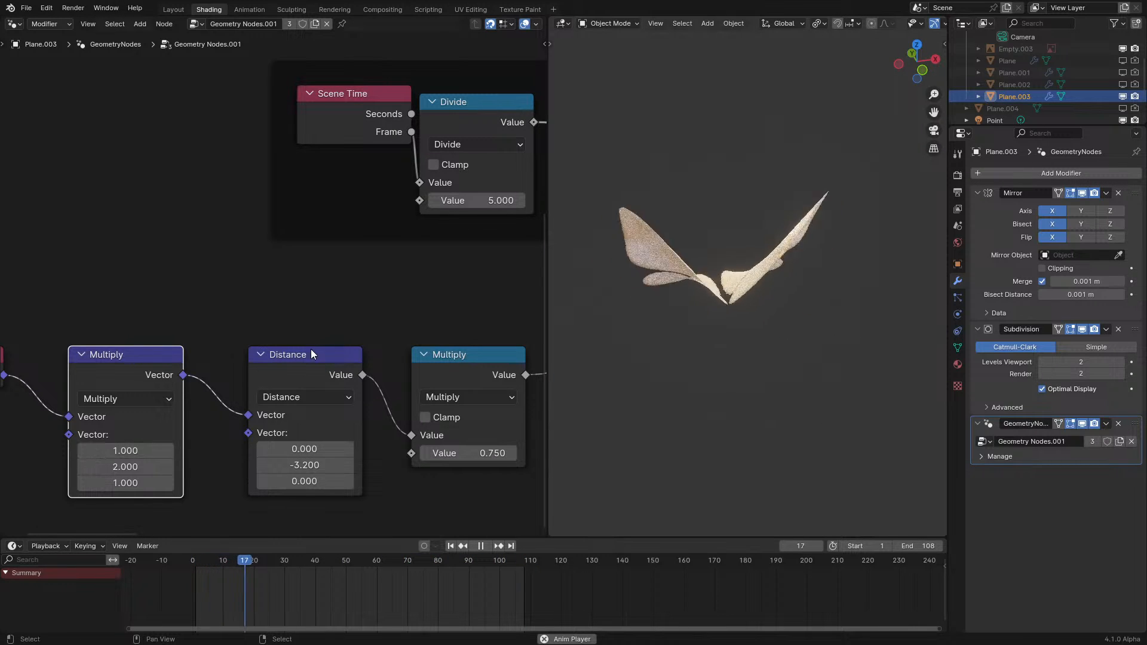
- Enclose the Position, vector Multiply, Distance and Multiply nodes in a new frame
key("ctrl+space")
scroll(368, 410, "down", 2)
left_click_drag(260, 509, 762, 371)
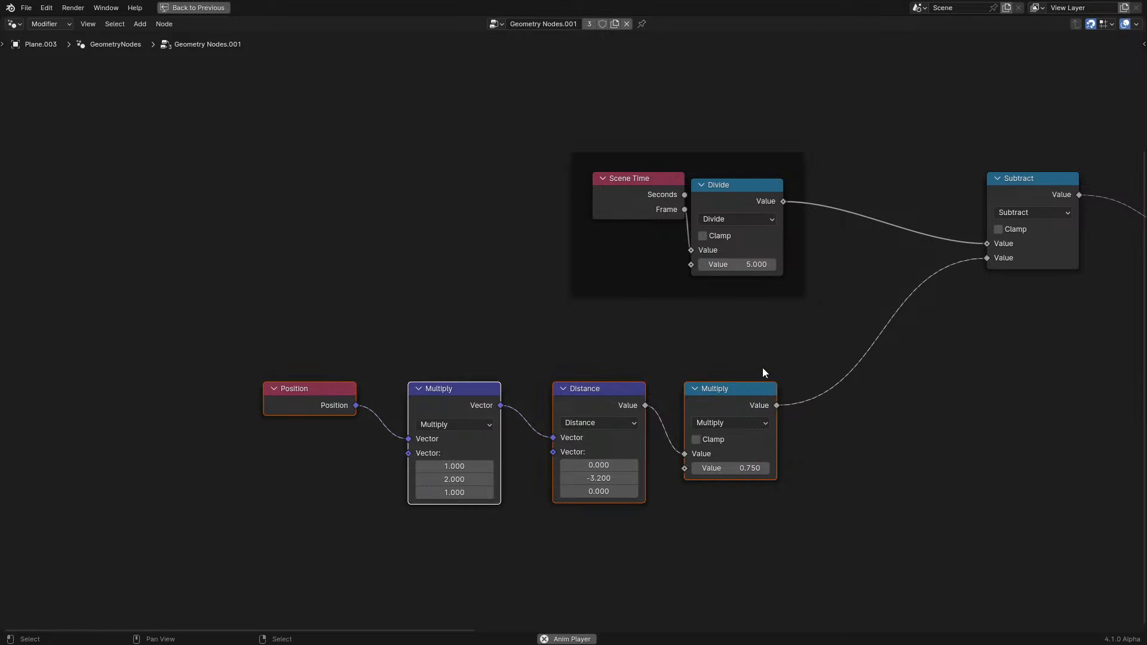
key("ctrl+j")
- Tighten the spacing of the Position and both Multiply nodes around Distance inside the new frame
scroll(762, 367, "up", 2)
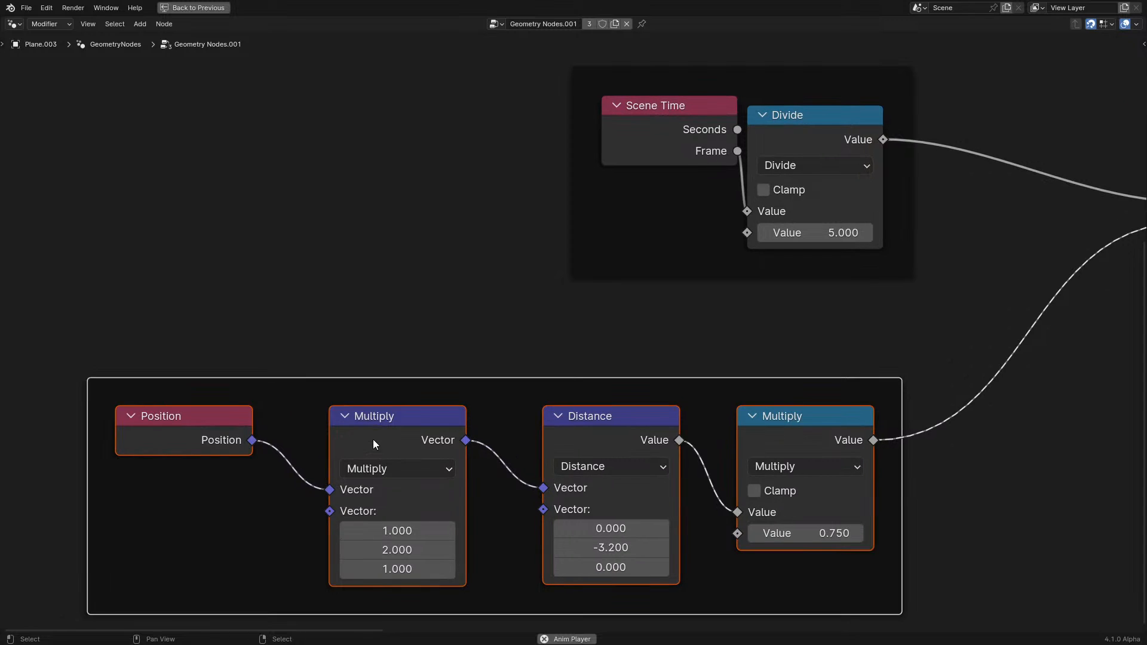
left_click_drag(397, 428, 437, 428)
left_click_drag(210, 431, 326, 429)
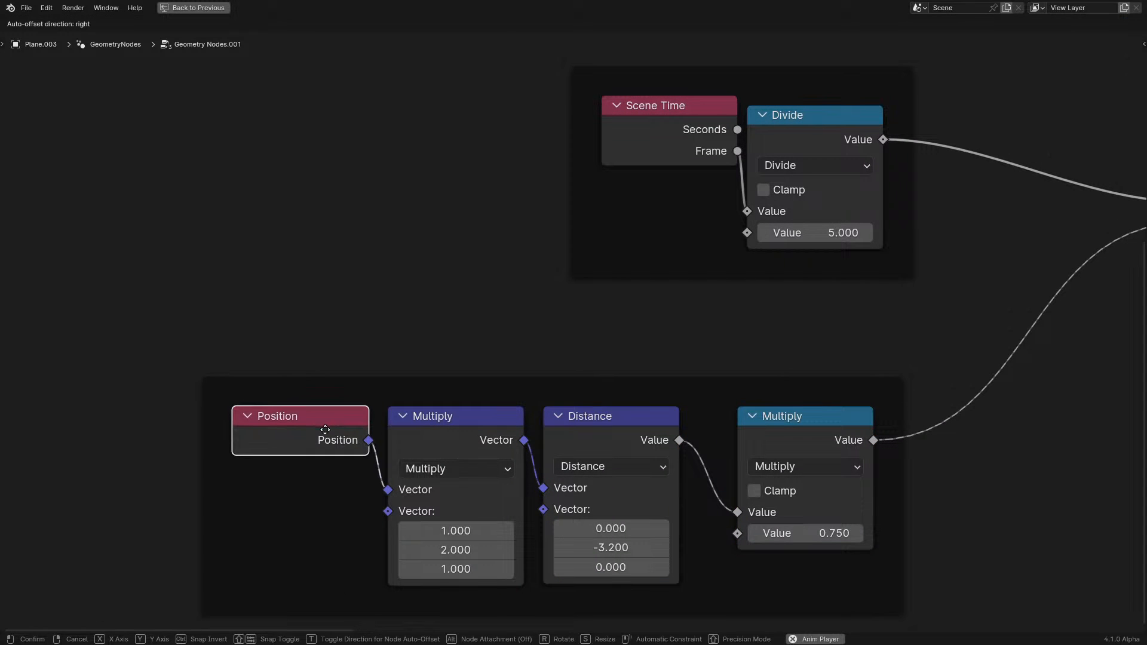
left_click_drag(787, 435, 767, 434)
- Align the distance frame beneath the Scene Time frame and move both frames close to the Subtract node
left_click(739, 389)
scroll(737, 386, "down", 7)
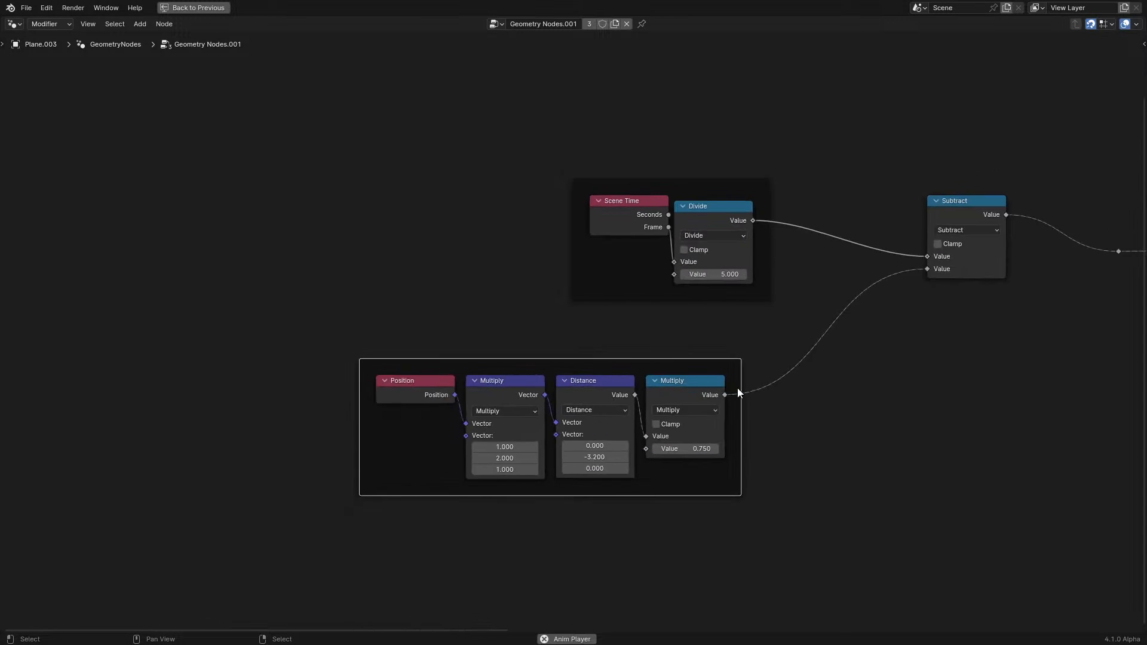
middle_click_drag(737, 387, 455, 458)
key("g")
left_click(477, 413)
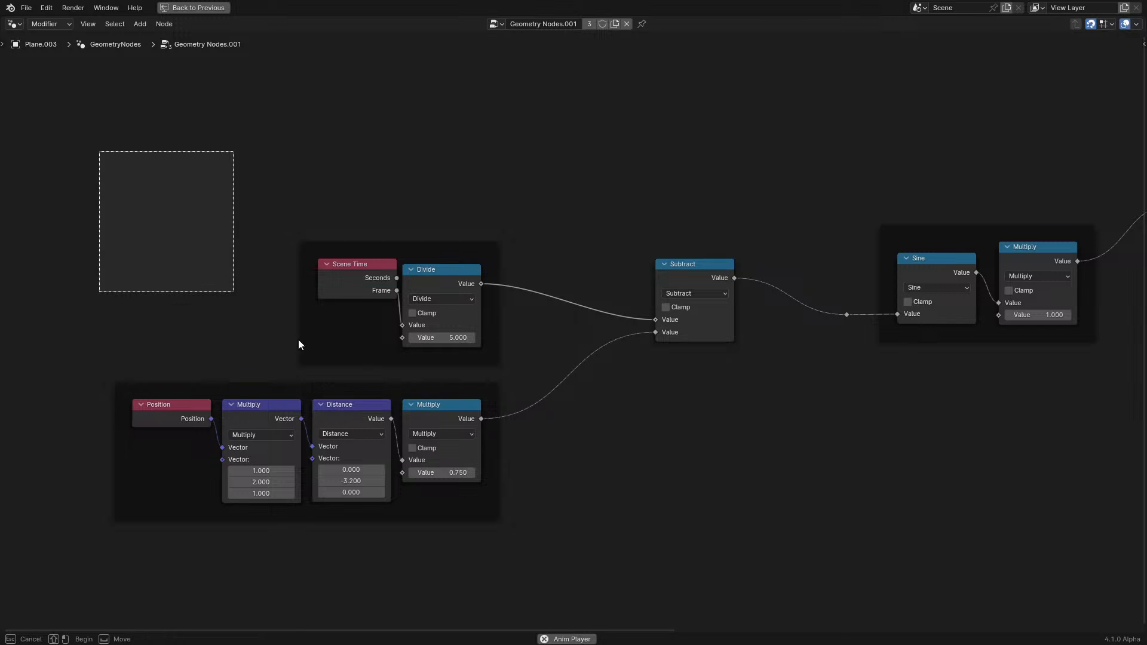
left_click_drag(150, 224, 586, 523)
key("g")
left_click(714, 525)
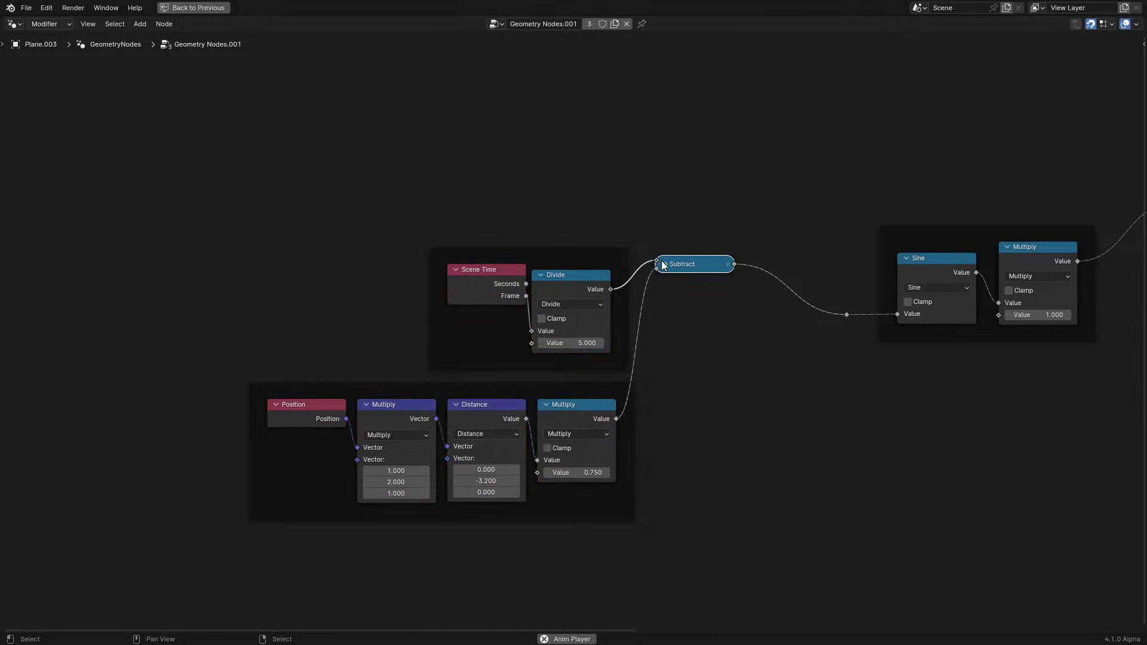
- Lower the collapsed Subtract node and move it with both frames toward the Sine frame
left_click_drag(663, 265, 685, 320)
left_click_drag(273, 222, 723, 510)
key("g")
left_click(817, 467)
middle_click_drag(881, 363, 552, 425)
scroll(562, 340, "up", 4)
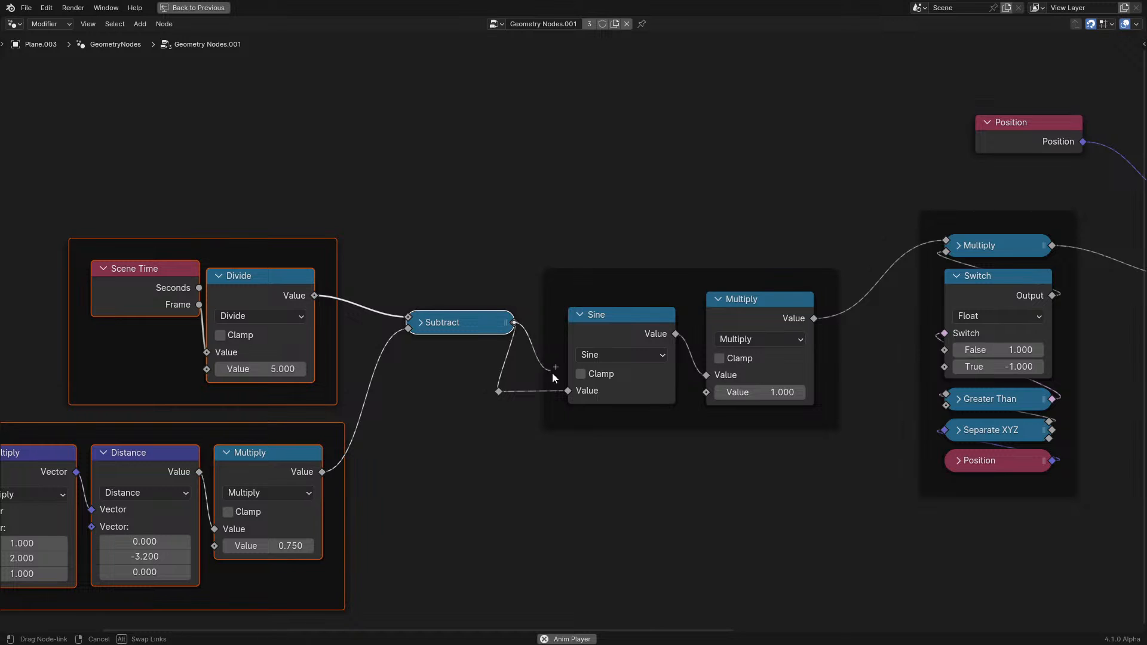
- Link Subtract directly to the Sine node without the reroute point and even out the spacing of Subtract and both frames
scroll(500, 394, "down", 3)
left_click_drag(102, 225, 514, 574)
key("g")
left_click(535, 550)
scroll(567, 334, "up", 5)
left_click(492, 324)
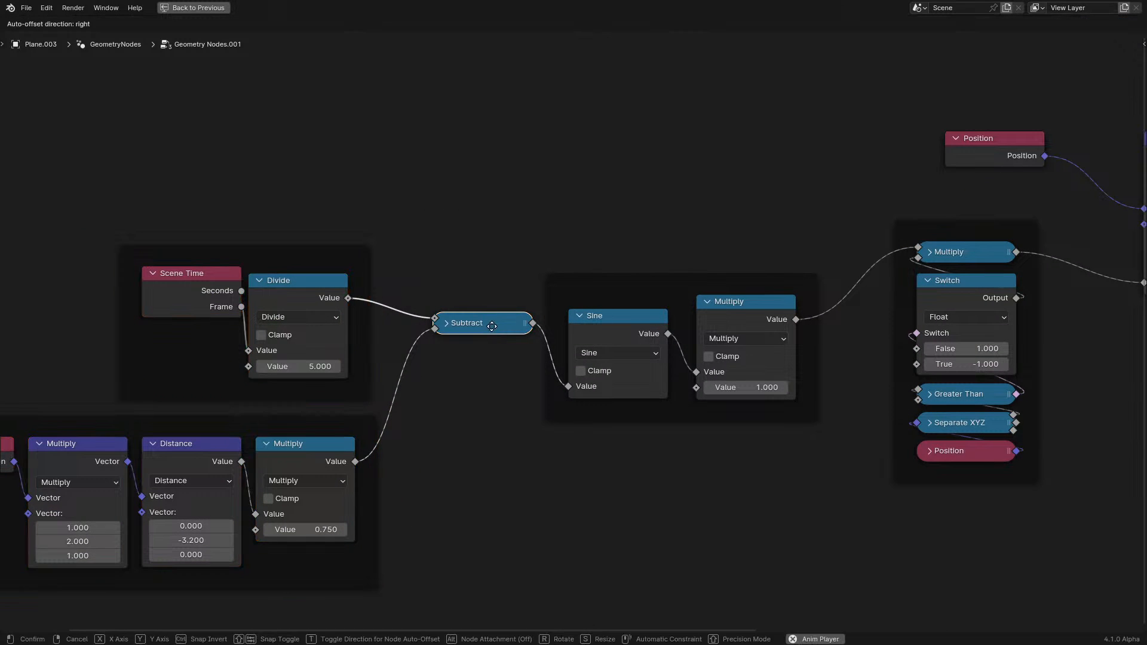
key("g")
left_click(463, 339)
- Add a Sign node fed by Separate XYZ and connect it to the mirroring frame's Multiply node in place of the Switch
middle_click_drag(766, 387, 461, 444)
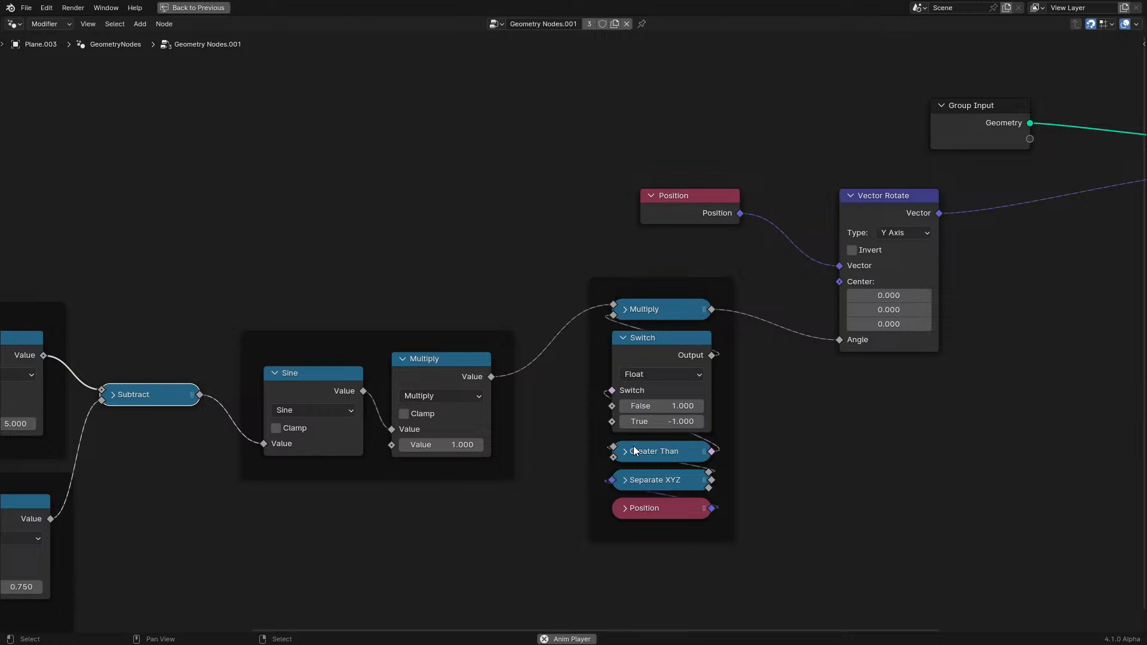
left_click_drag(626, 450, 797, 436)
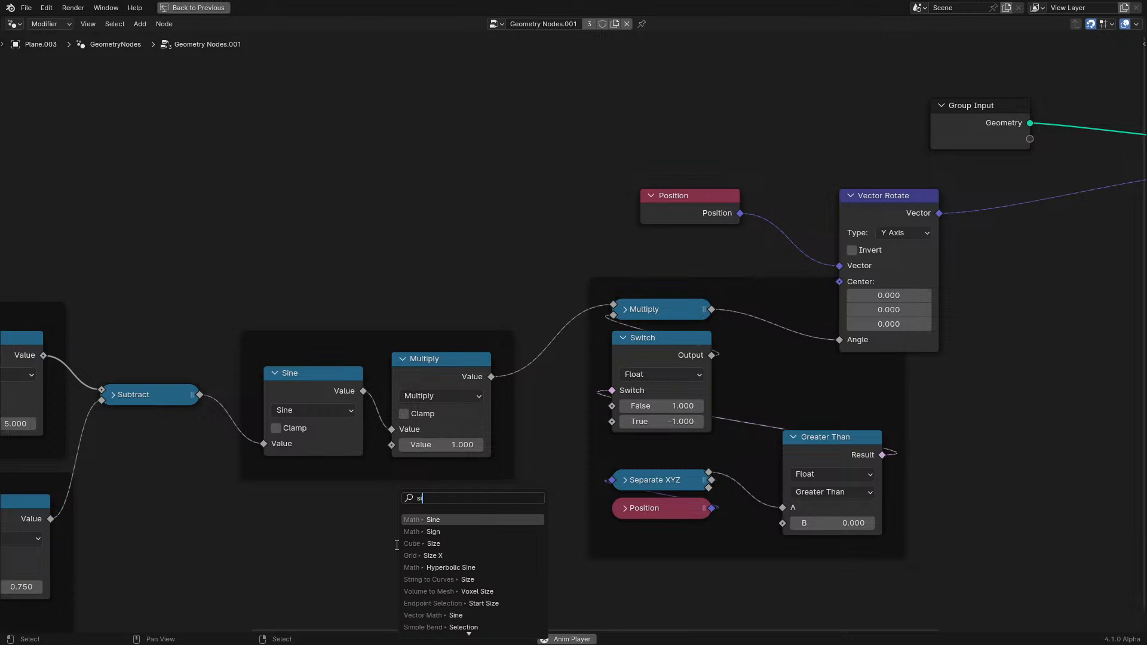
left_click(434, 520)
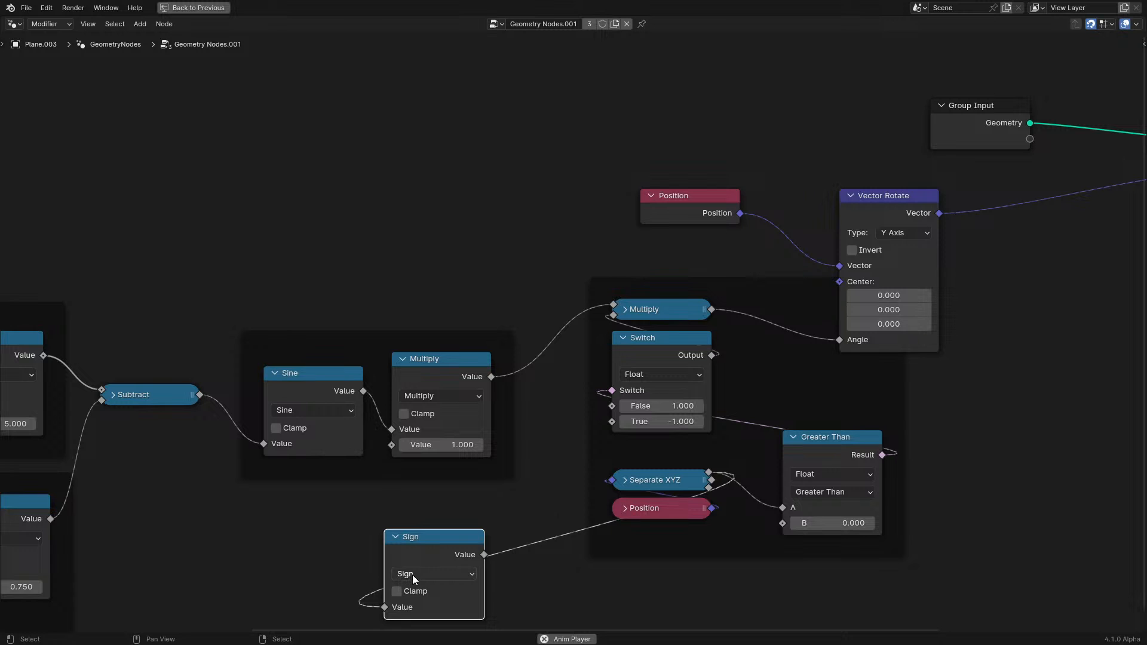
left_click_drag(606, 365, 619, 321)
key("ctrl+space")
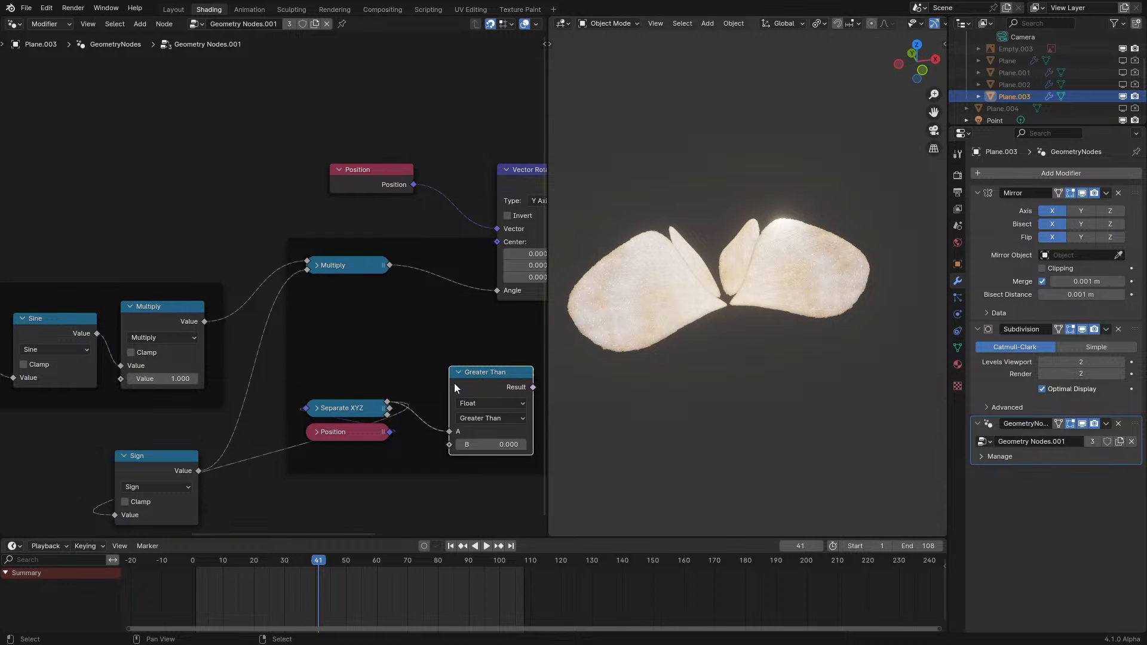
- Delete the Greater Than node and place the collapsed Sign node in the frame above Separate XYZ
key("x")
left_click(121, 456)
left_click_drag(121, 458, 343, 373)
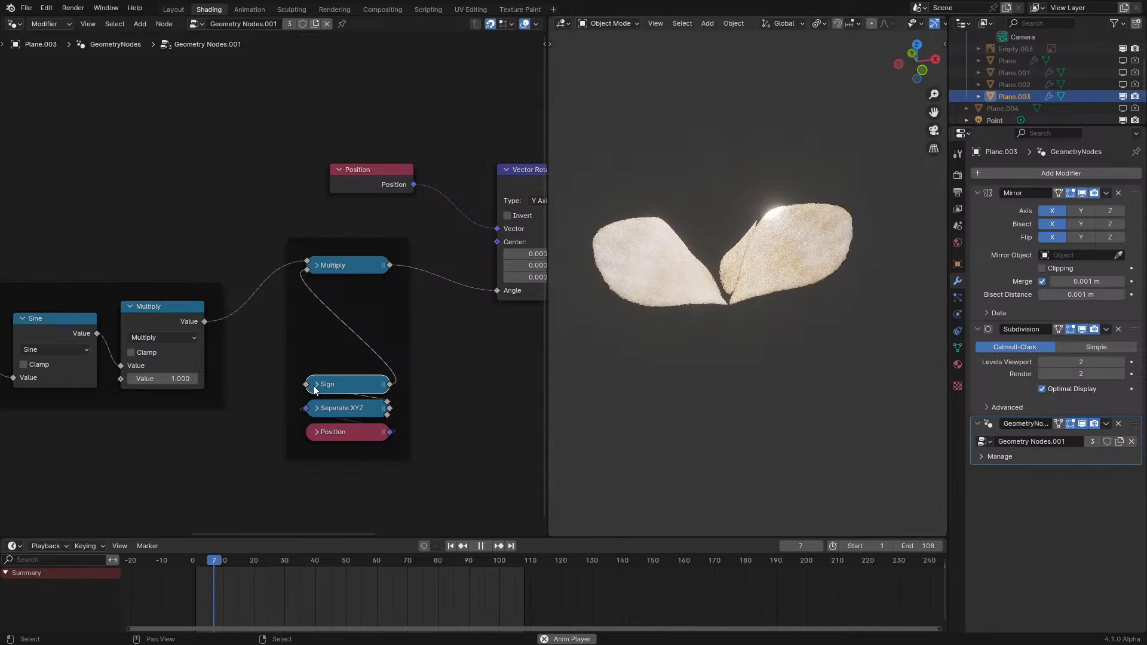
- Stack the Sign, Separate XYZ and Position nodes directly beneath Multiply and align their frame with the Sine frame
left_click(344, 411, "shift")
left_click(347, 433, "shift")
key("g")
left_click(339, 315)
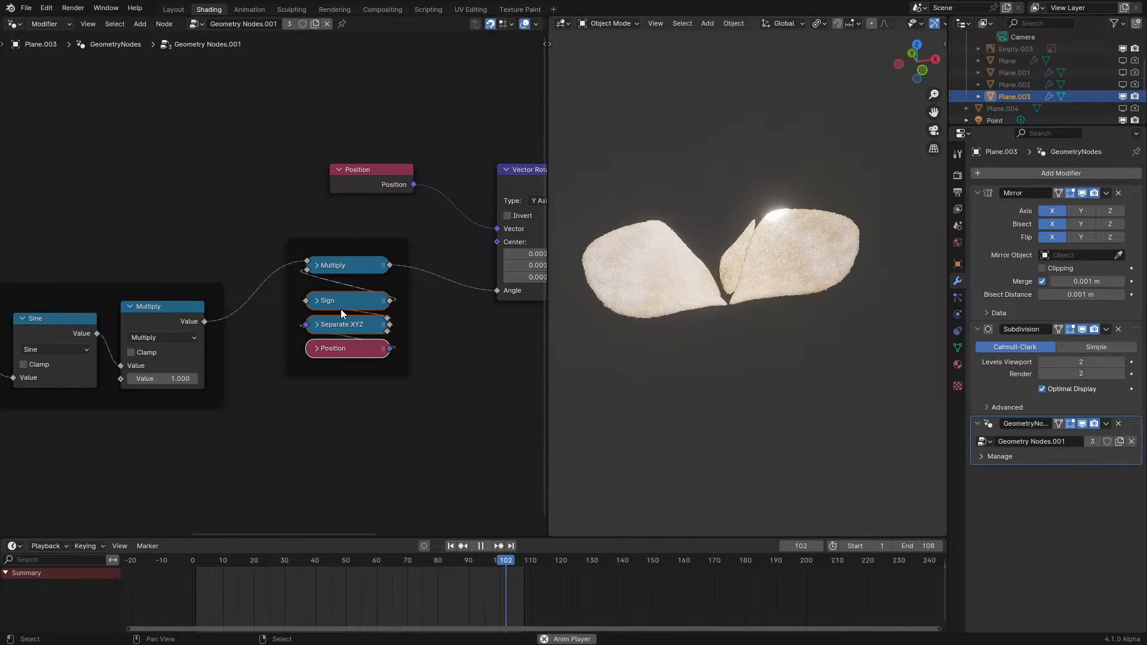
left_click_drag(375, 241, 357, 310)
- Inspect the paused wings' symmetry about the X axis and replay the flapping animation
key("space")
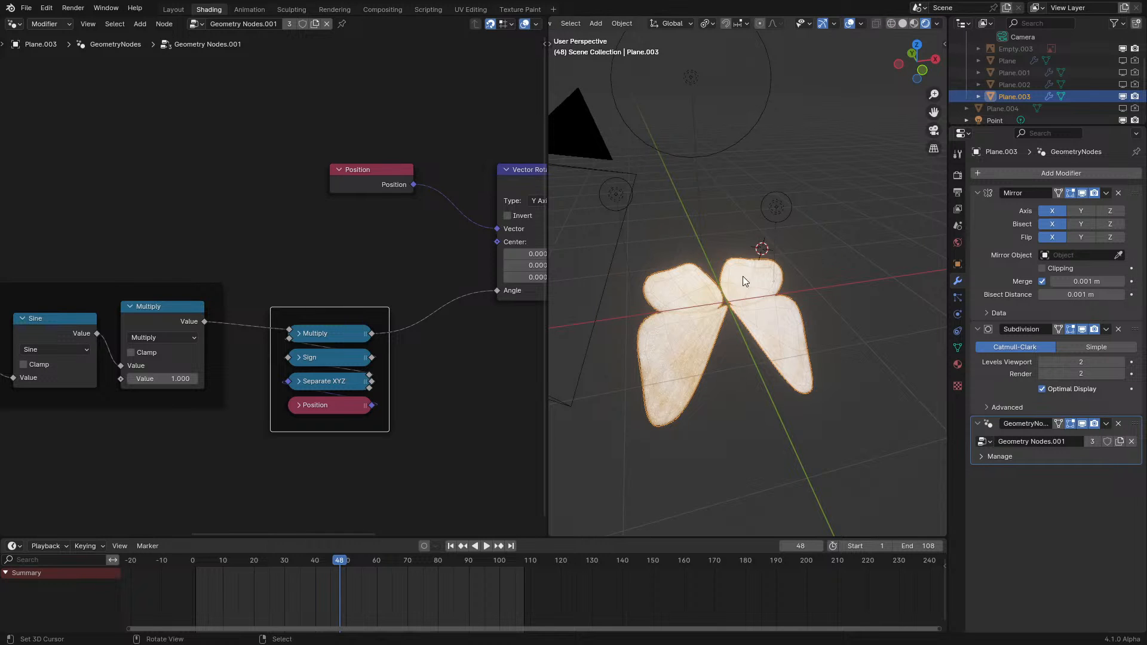
middle_click_drag(837, 256, 801, 290)
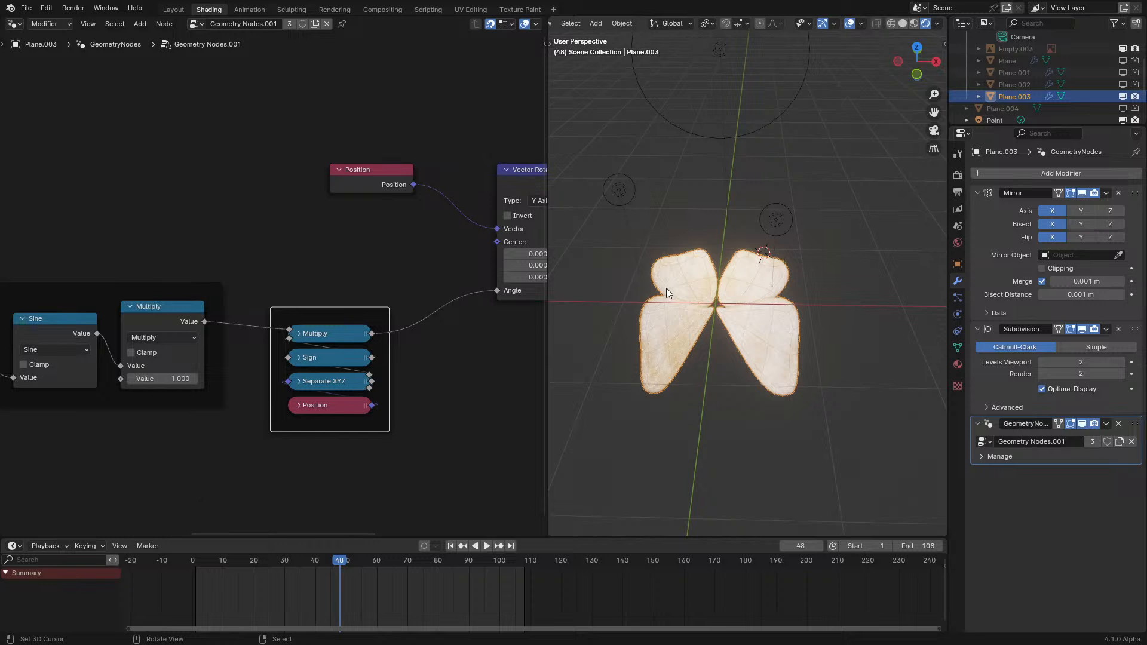
key("space")
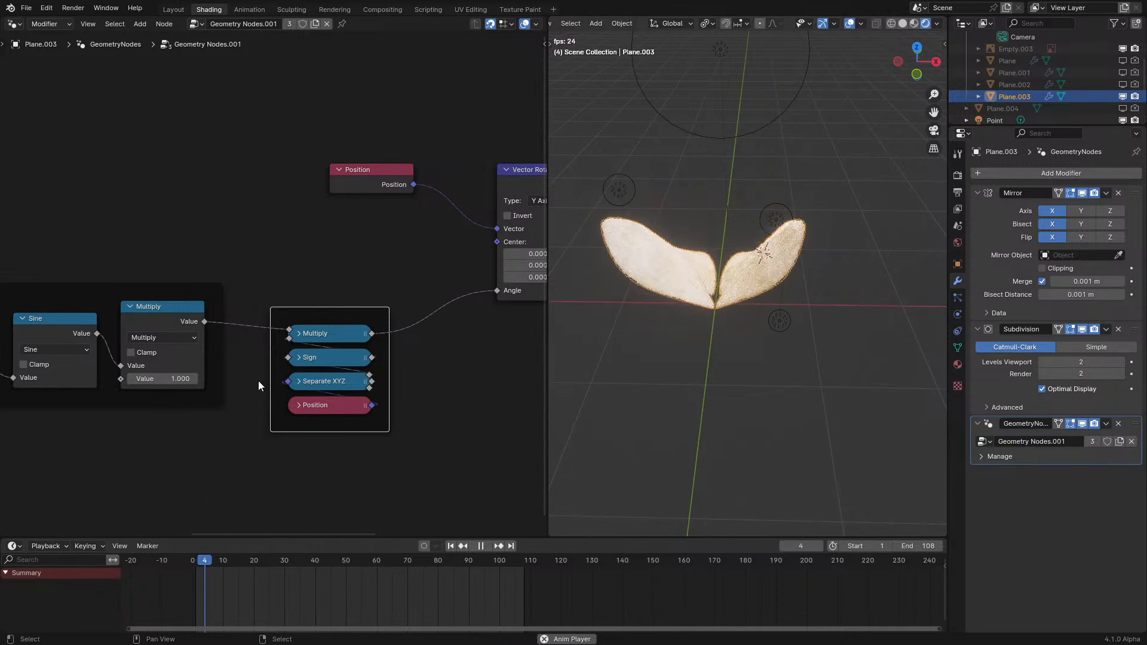
middle_click_drag(258, 381, 367, 410)
middle_click_drag(167, 361, 244, 374)
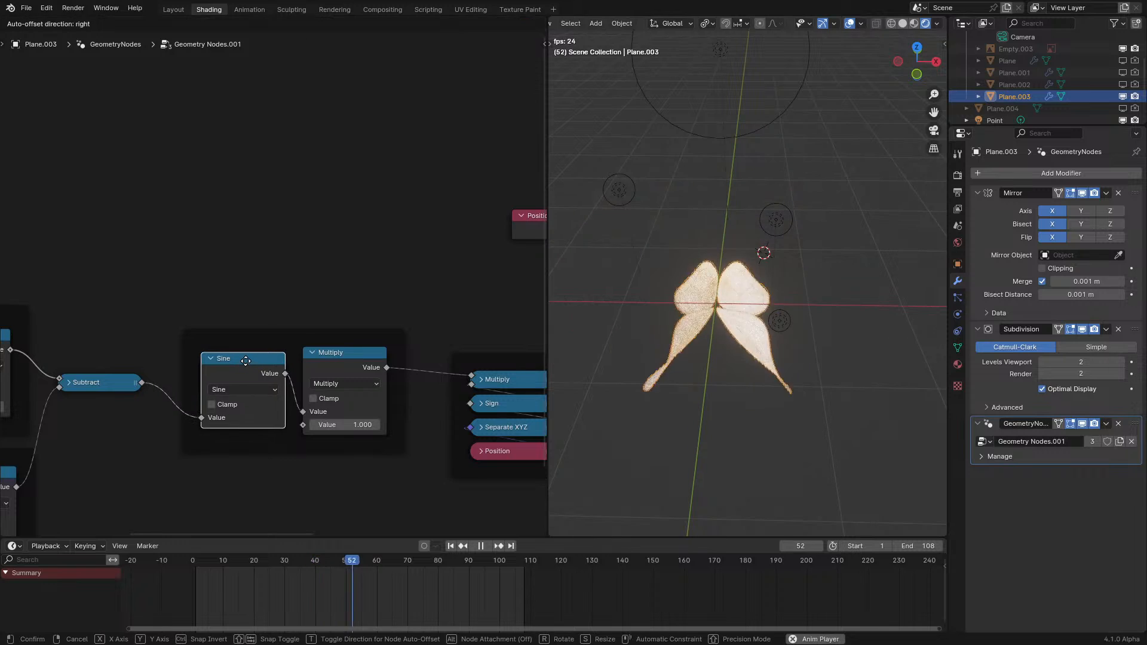
scroll(236, 382, "up", 3)
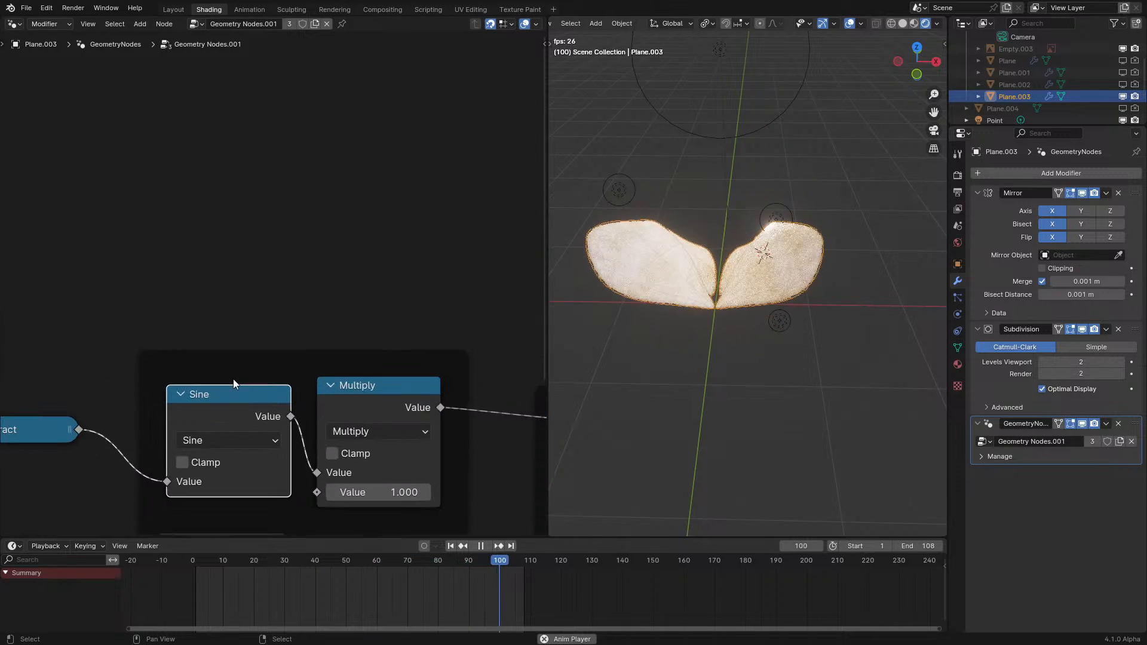
middle_click_drag(192, 425, 202, 380)
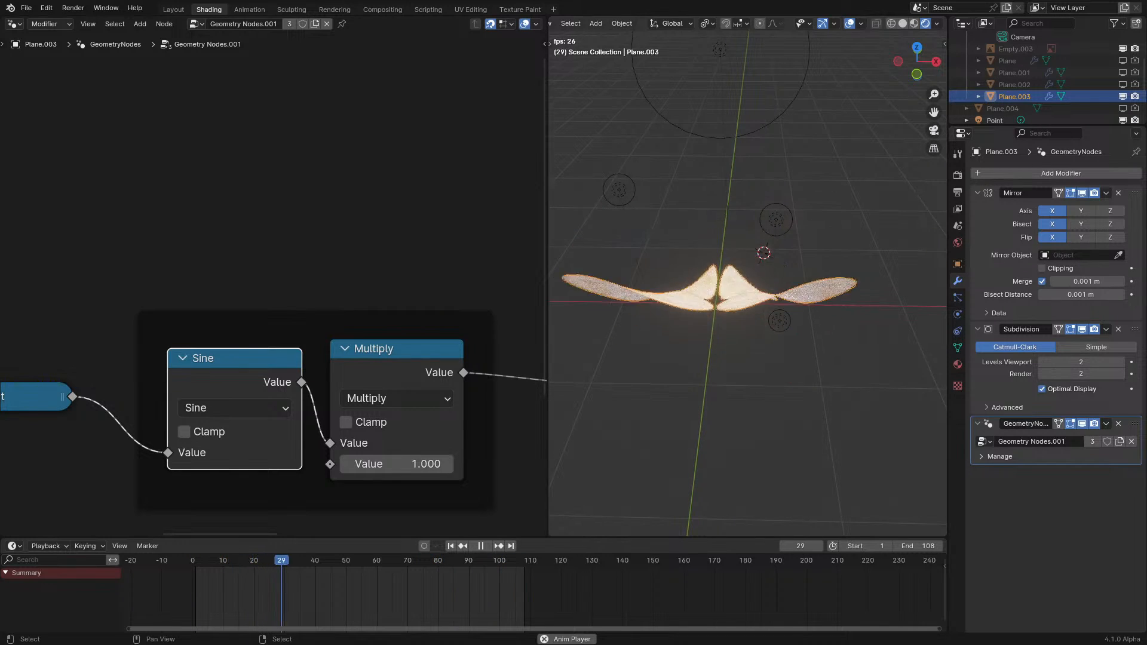
- Switch the node editor to the Shader Editor and bring the wing material's full node tree into view
middle_click_drag(664, 275, 728, 293)
left_click(13, 24)
left_click(51, 118)
scroll(189, 248, "down", 3)
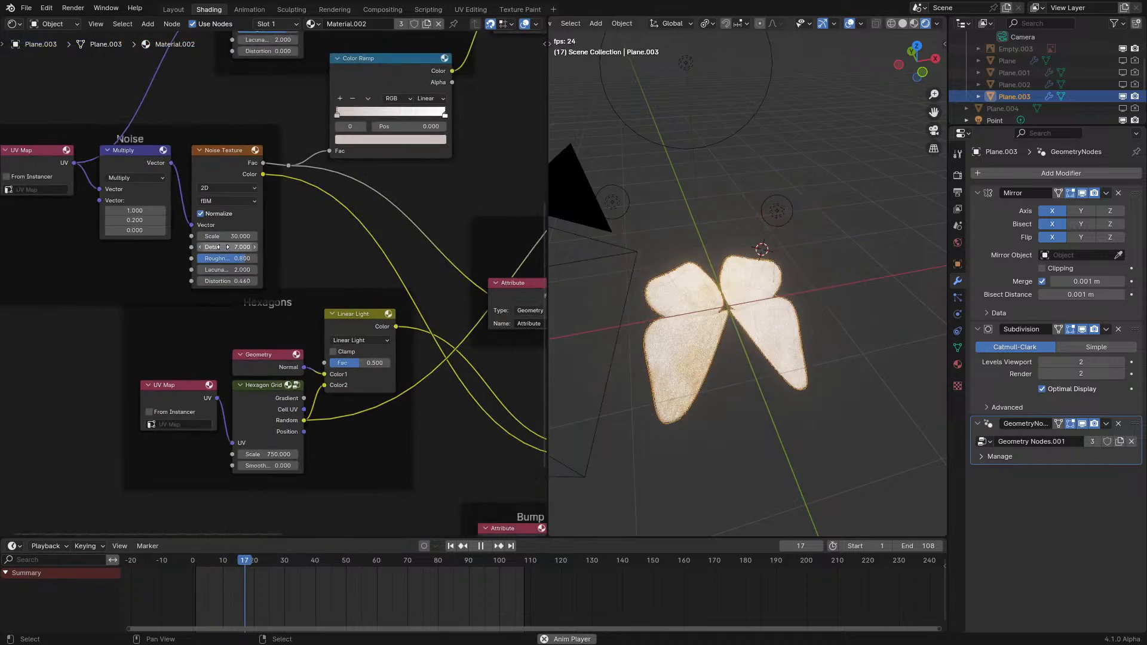
key("ctrl+space")
left_click_drag(643, 343, 474, 405)
scroll(605, 338, "down", 2)
middle_click_drag(604, 340, 361, 468)
key("ctrl+space")
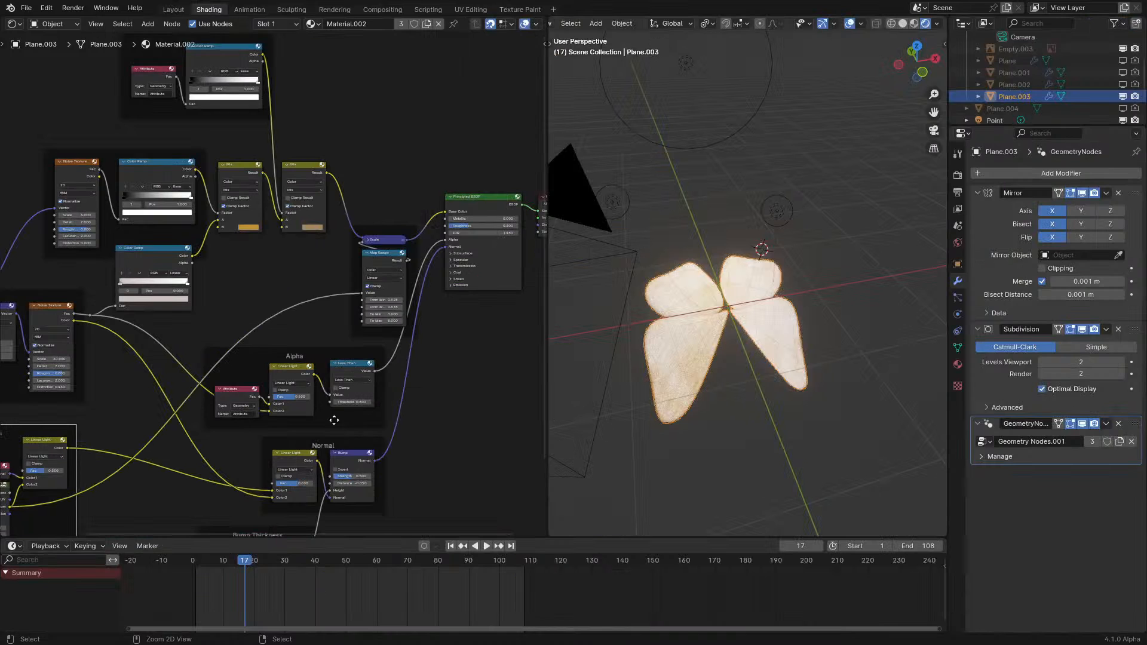
- Preview the final Mix node's colour on the wings, followed by the Color Ramp driven by the geometry Attribute
left_click(305, 163, "ctrl+shift")
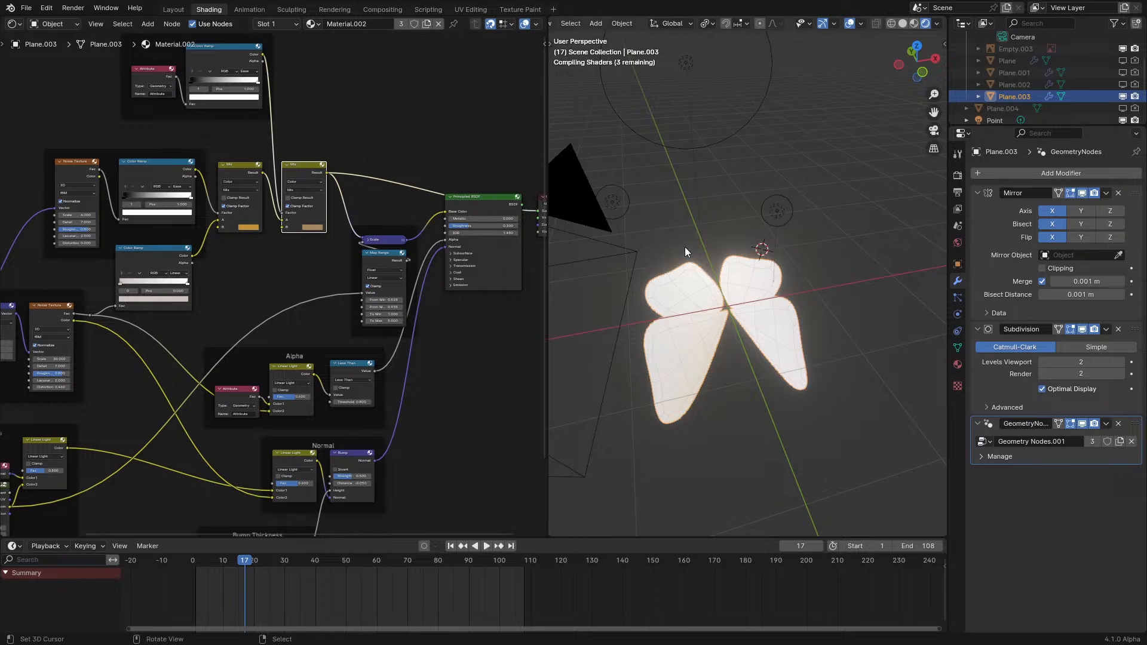
middle_click_drag(704, 284, 390, 129)
left_click(234, 61, "ctrl+shift")
middle_click_drag(686, 343, 744, 370)
middle_click_drag(310, 251, 382, 350)
scroll(352, 304, "up", 2)
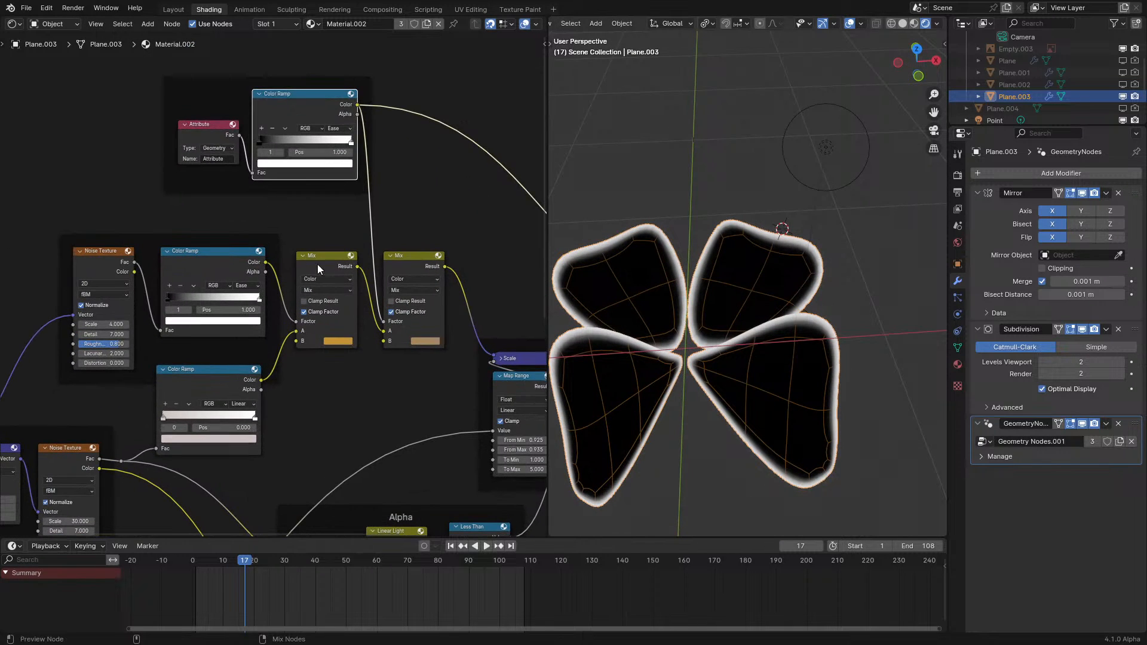
- Preview the Color Ramp of the scale 4 noise and both Mix nodes in turn on the wings
left_click(227, 259, "ctrl+shift")
scroll(665, 271, "up", 2)
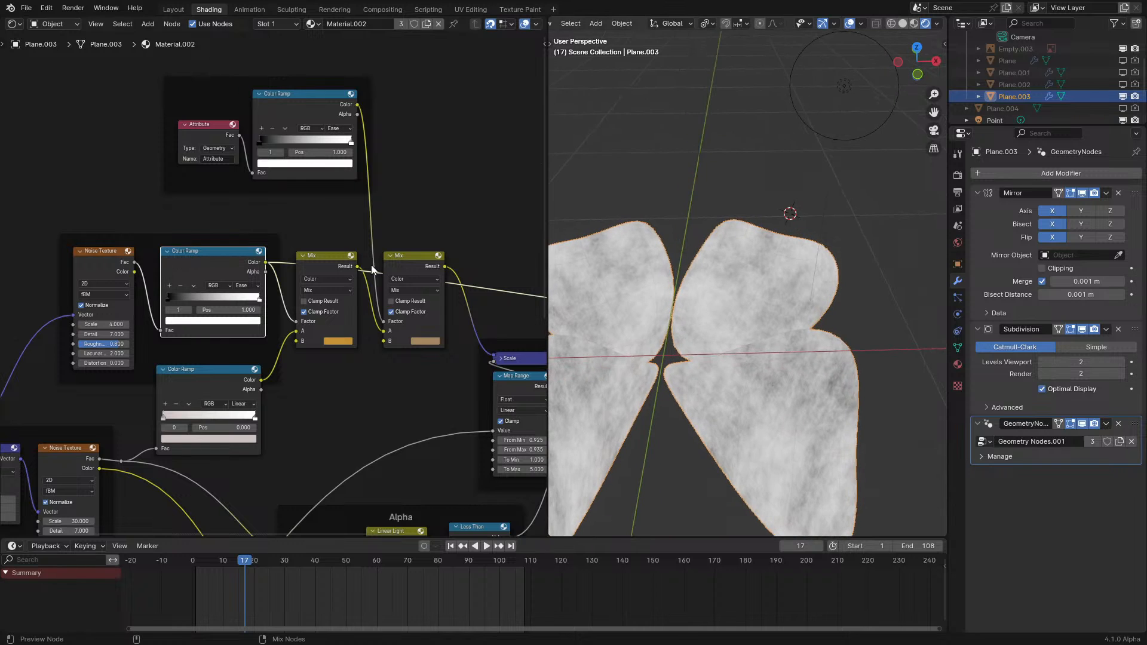
left_click(332, 267, "ctrl+shift")
left_click(405, 260, "ctrl+shift")
scroll(779, 221, "down", 2)
middle_click_drag(780, 221, 747, 332)
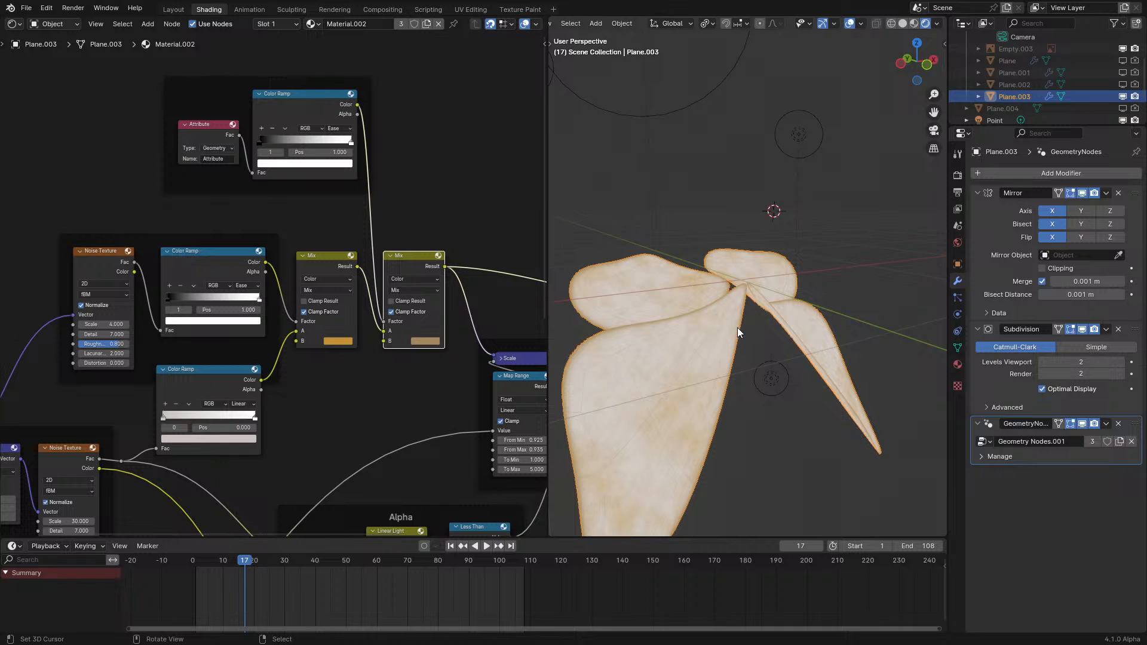
- Preview the stretched Noise Texture in the Noise frame on the wings
scroll(230, 346, "down", 3)
middle_click_drag(231, 345, 303, 292)
scroll(304, 293, "up", 2)
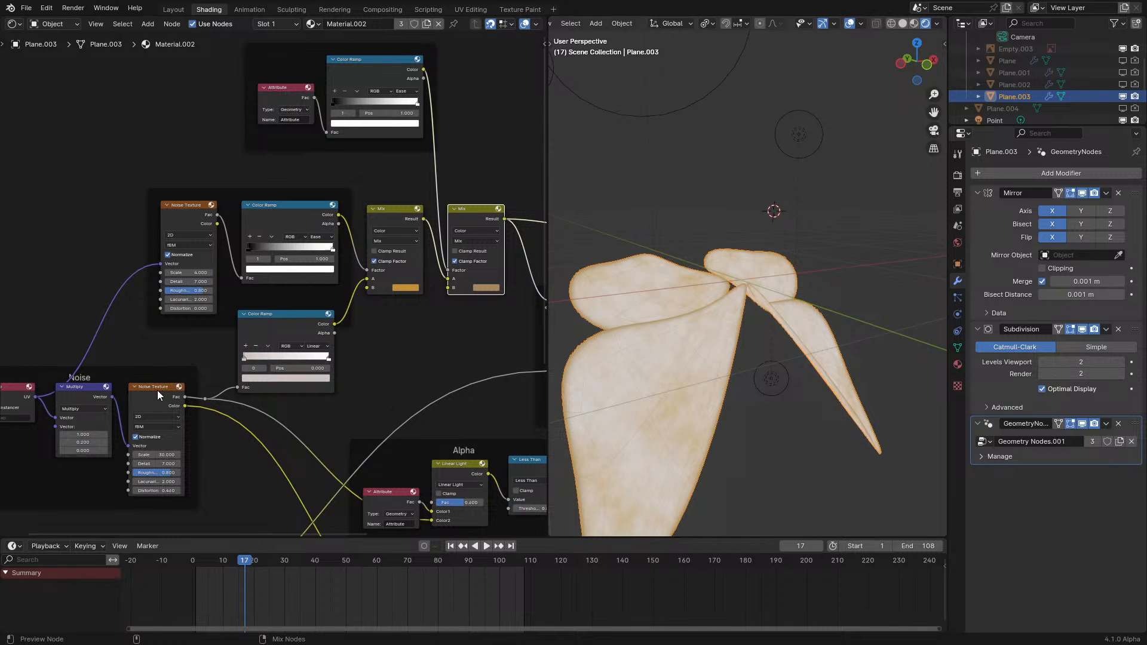
left_click(156, 389, "ctrl+shift")
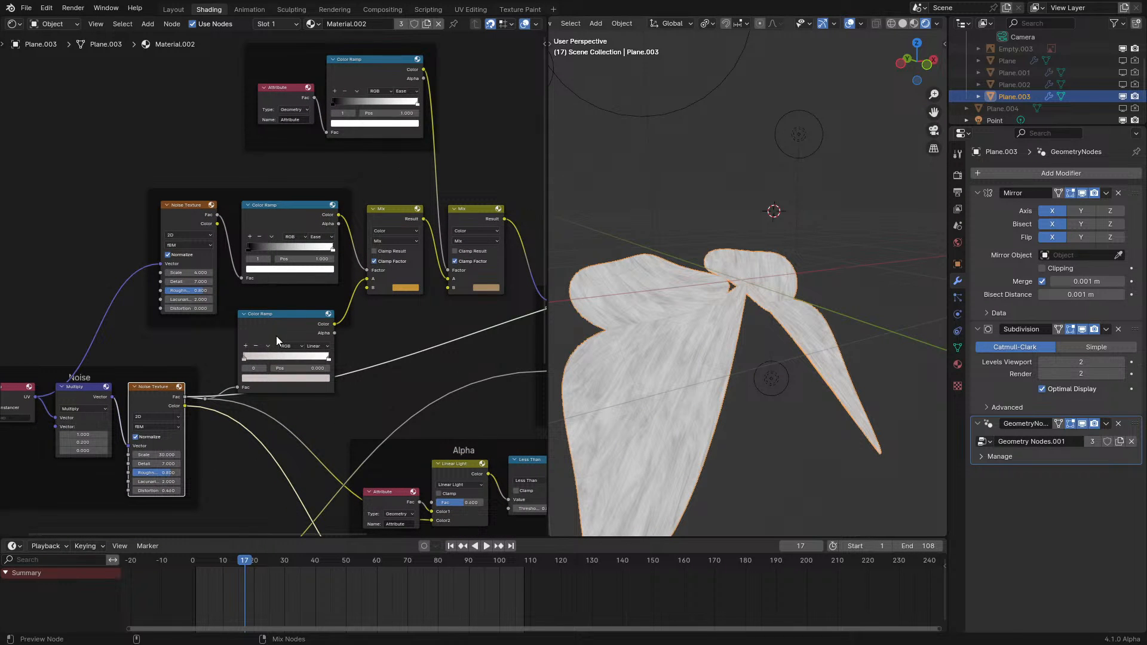
- Preview the Alpha frame's Less Than node and the Attribute node feeding it on the wings
middle_click_drag(160, 431, 148, 336)
middle_click_drag(428, 388, 300, 373)
left_click(392, 350, "ctrl+shift")
middle_click_drag(725, 324, 655, 355)
scroll(655, 360, "up", 3)
left_click(261, 381, "ctrl+shift")
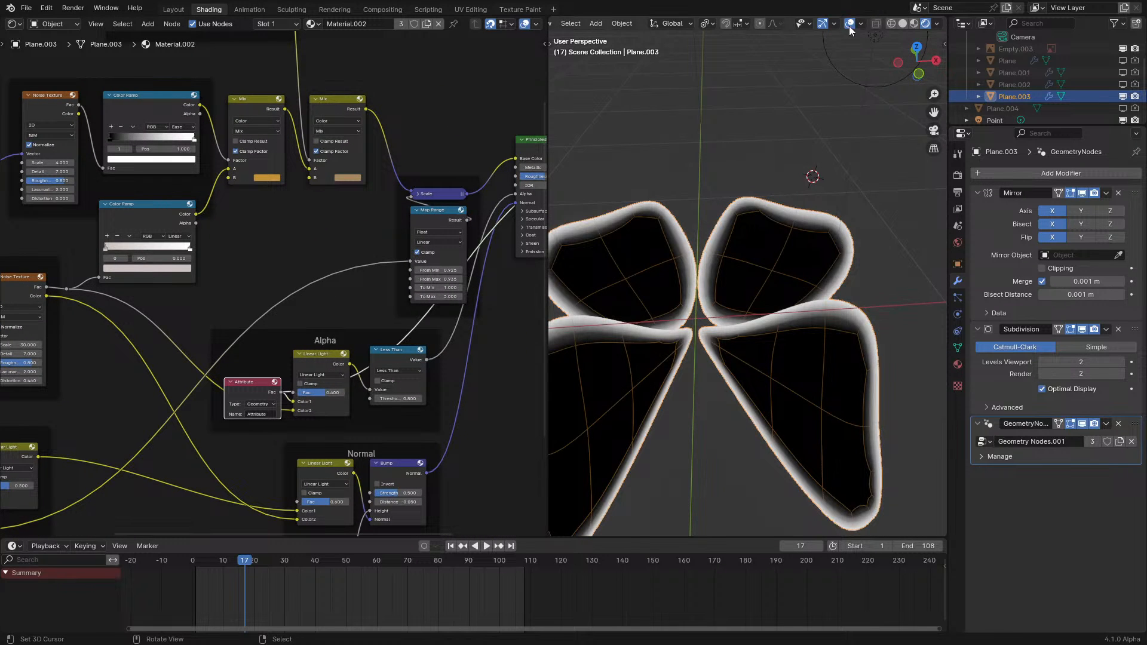
- Hide the viewport overlays and preview the Less Than node's alpha mask around the wing edges
left_click(849, 24)
middle_click_drag(794, 120, 334, 420)
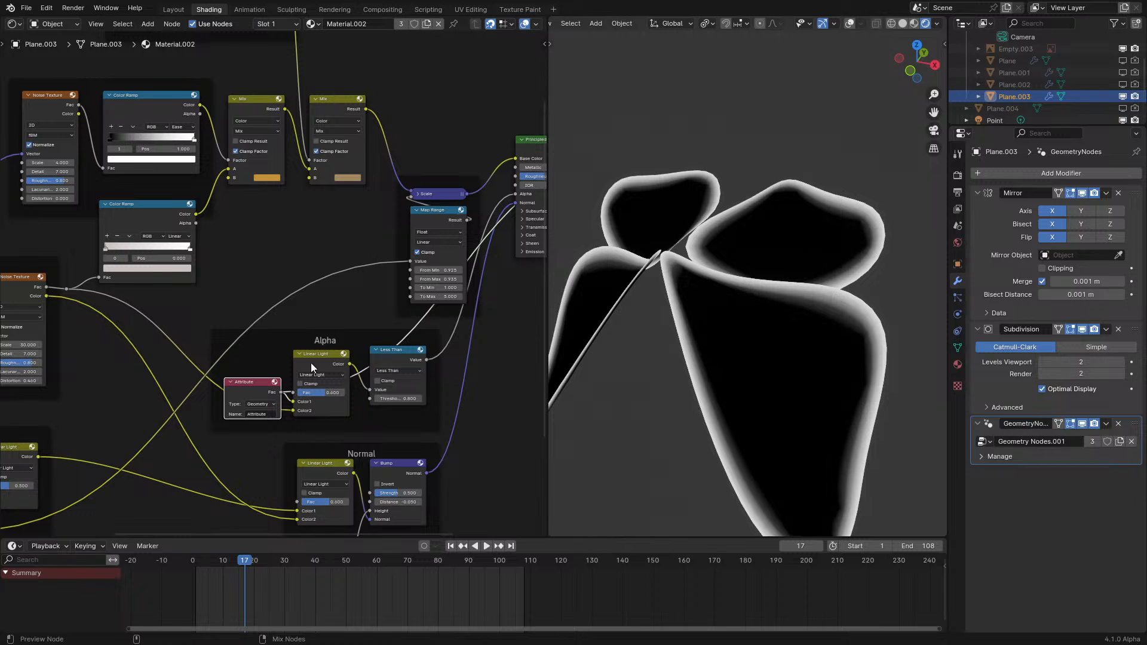
left_click(407, 357, "ctrl+shift")
middle_click_drag(574, 349, 682, 335)
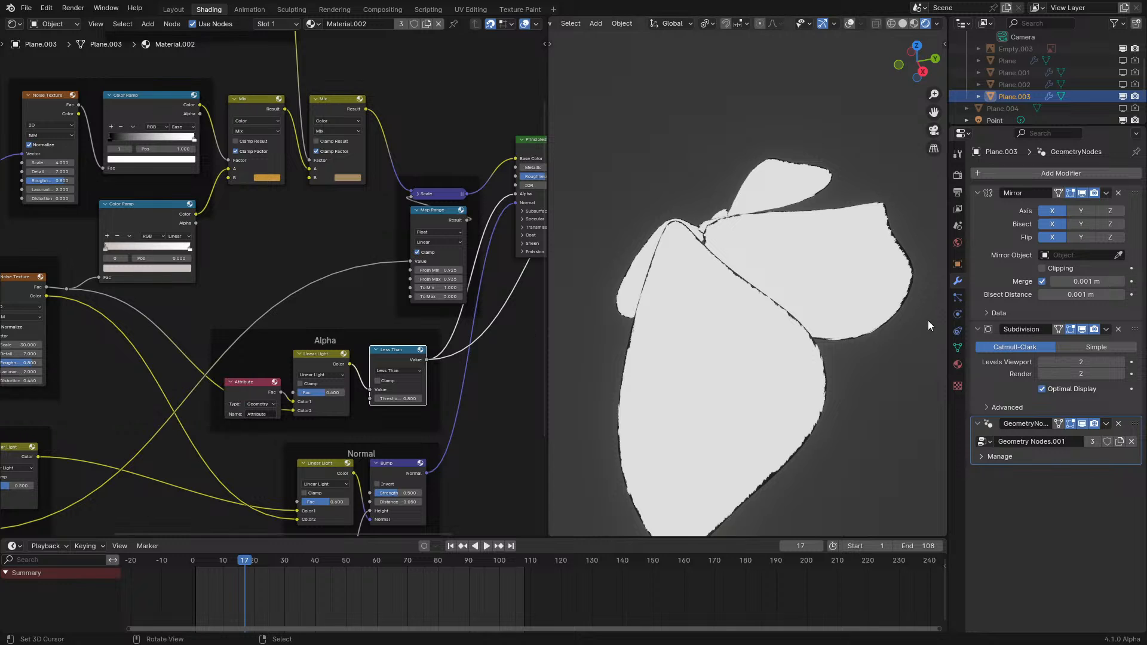
middle_click_drag(387, 313, 245, 373)
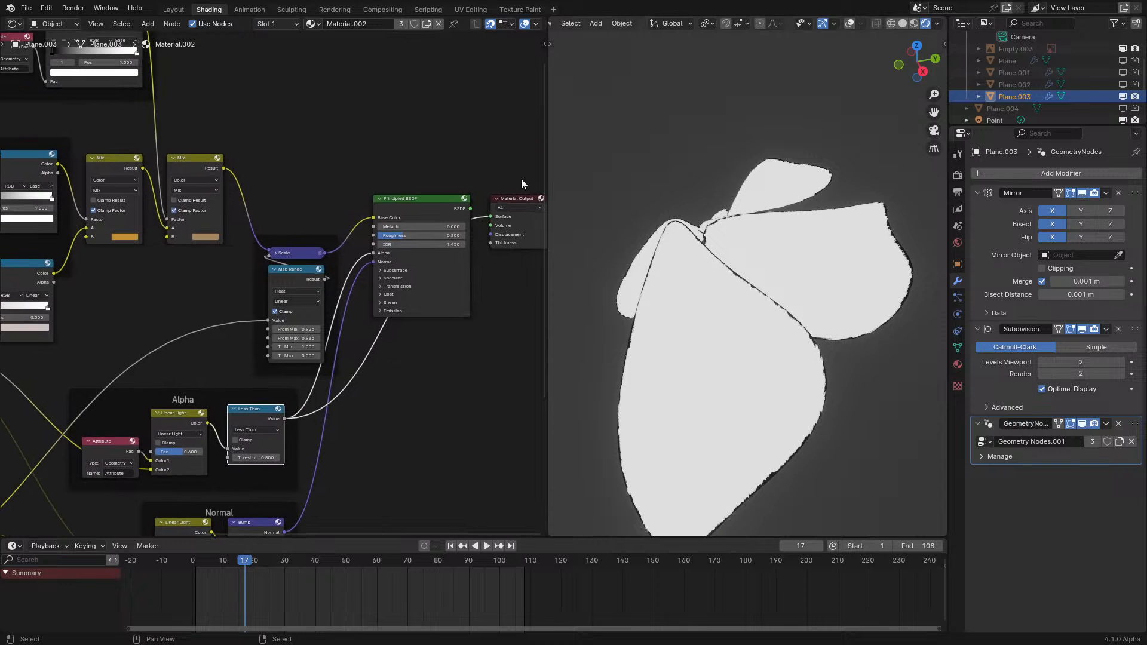
- Preview the Principled BSDF and examine the ragged wing edges up close
left_click(452, 202, "ctrl+shift")
scroll(776, 328, "up", 4)
middle_click_drag(759, 299, 862, 249)
scroll(721, 215, "up", 2)
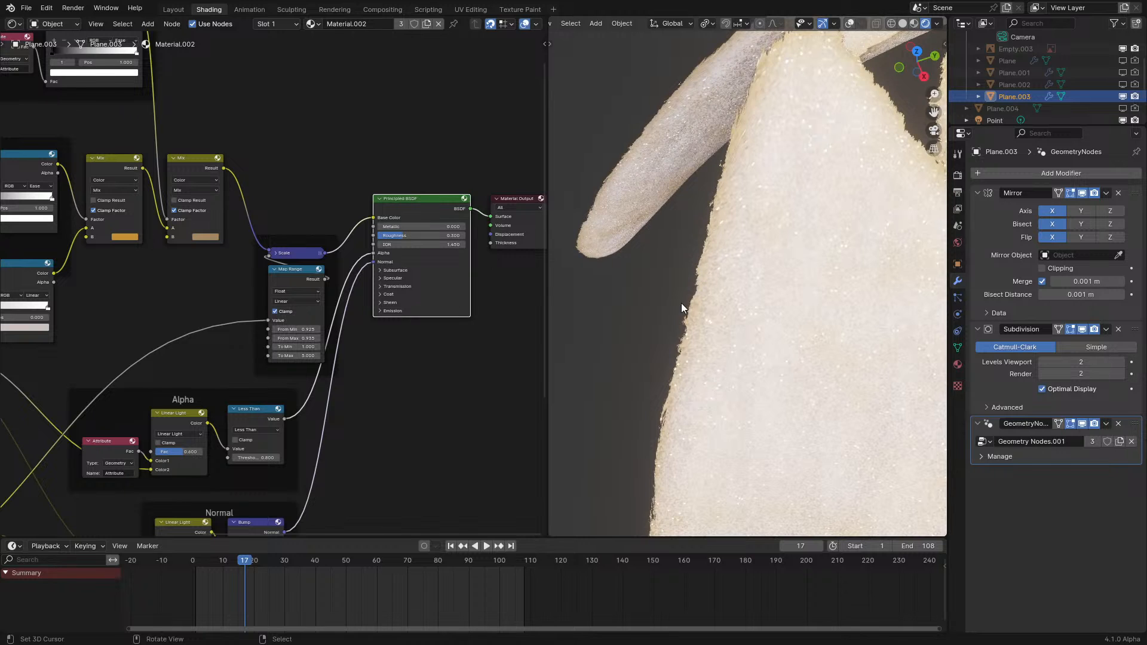
scroll(699, 448, "down", 3)
middle_click_drag(691, 426, 647, 229)
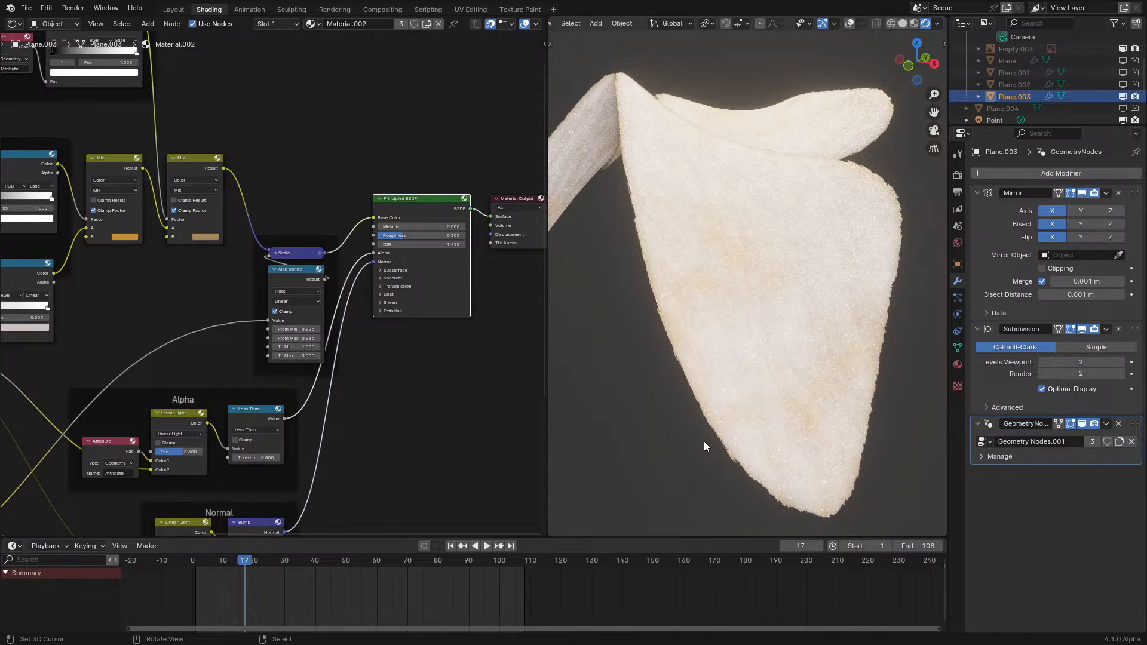
- Play and pause the flapping animation while examining how the wing surface catches light at different angles
middle_click_drag(287, 441, 544, 305)
middle_click_drag(187, 330, 264, 302)
middle_click_drag(574, 318, 723, 399)
scroll(781, 368, "down", 5)
key("space")
key("space")
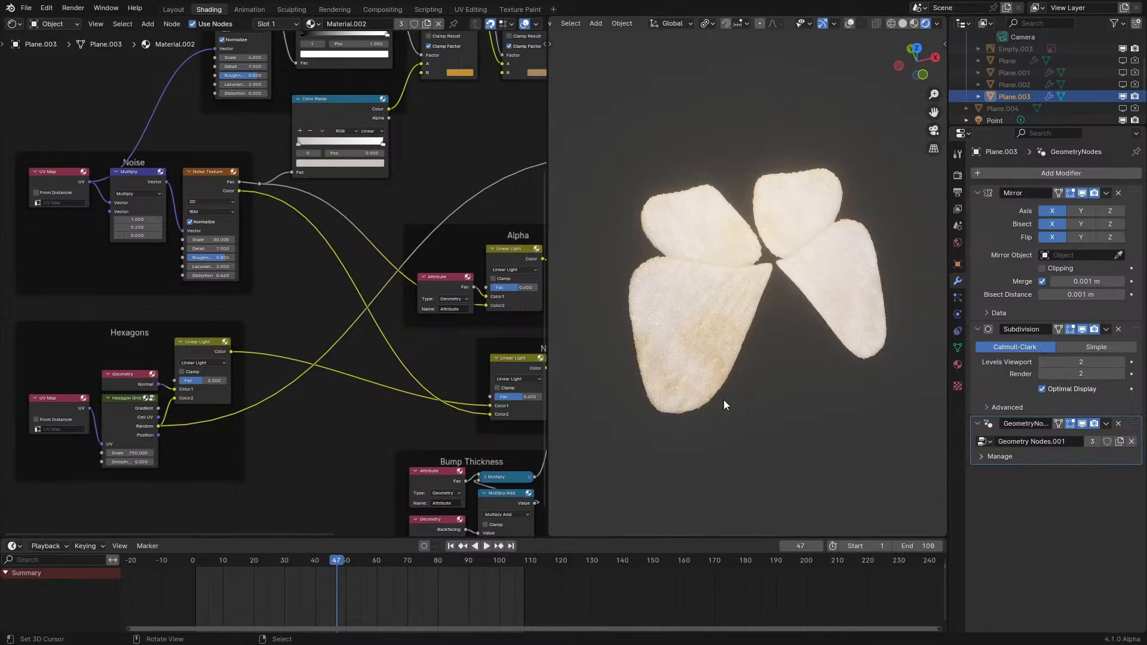
key("space")
scroll(722, 400, "up", 5)
key("space")
middle_click_drag(695, 287, 707, 346)
- Preview the Hexagon Grid's Random output and examine the coloured cells on the wing
scroll(59, 400, "down", 1)
left_click(130, 416, "ctrl+shift")
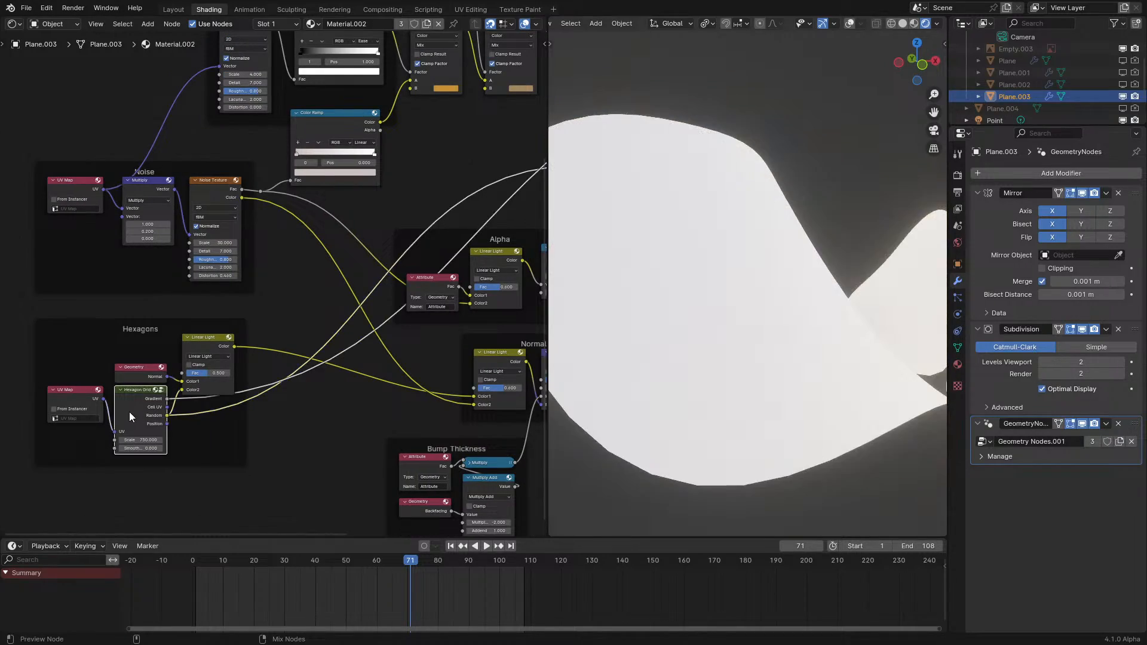
left_click(129, 411, "ctrl+shift")
left_click(129, 411, "ctrl+shift")
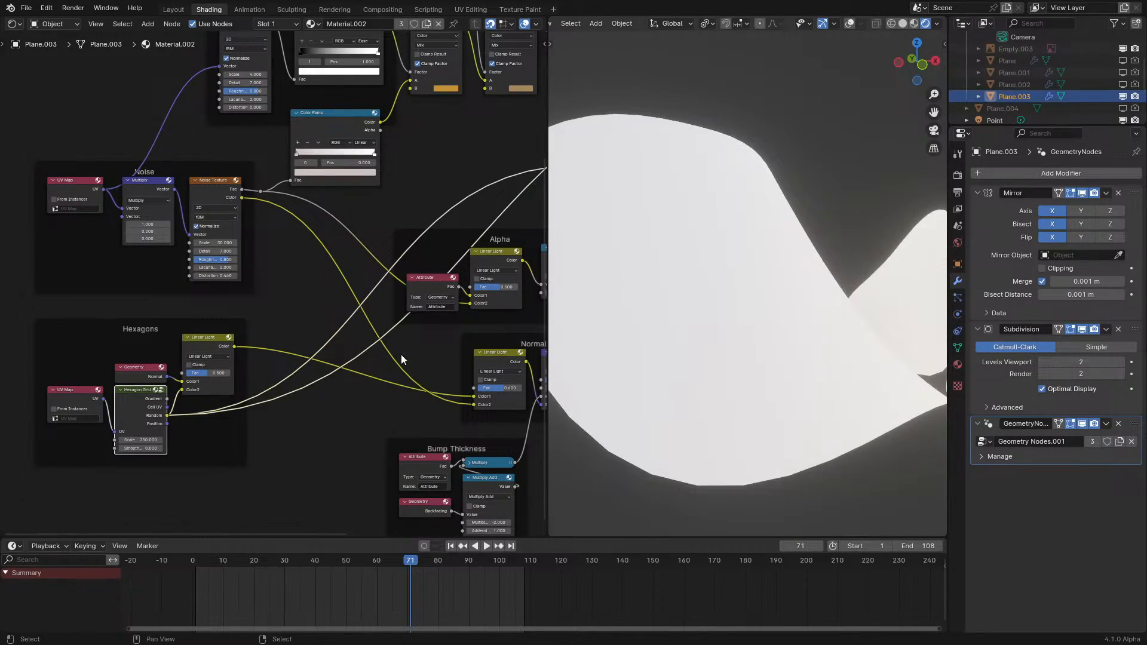
middle_click_drag(750, 328, 833, 315)
scroll(724, 335, "up", 3)
scroll(827, 334, "down", 4)
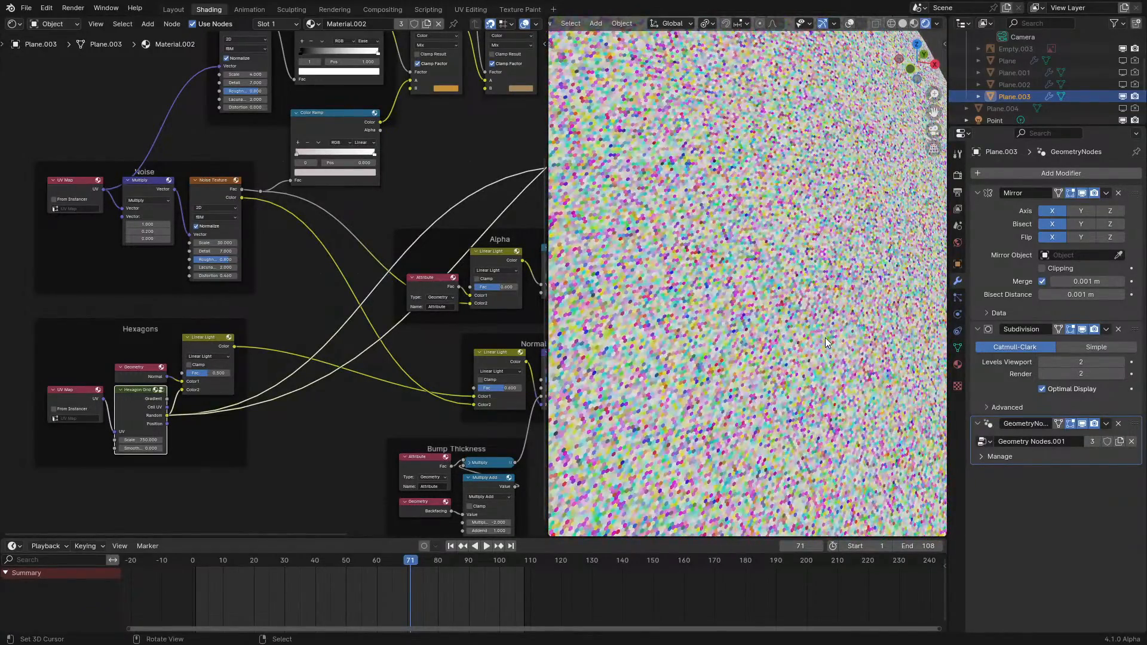
scroll(825, 338, "down", 5)
scroll(772, 353, "up", 1)
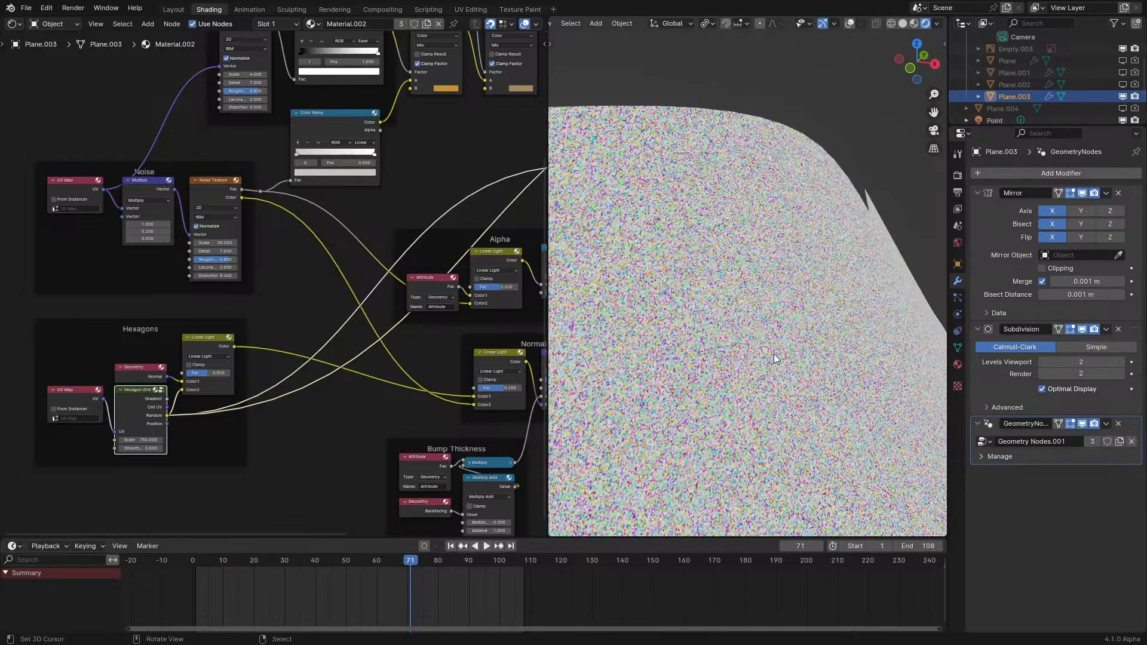
- Add a Snap node fed by the UV Map below the Hexagons frame and connect it to a new White Noise Texture
middle_click_drag(196, 392, 306, 256)
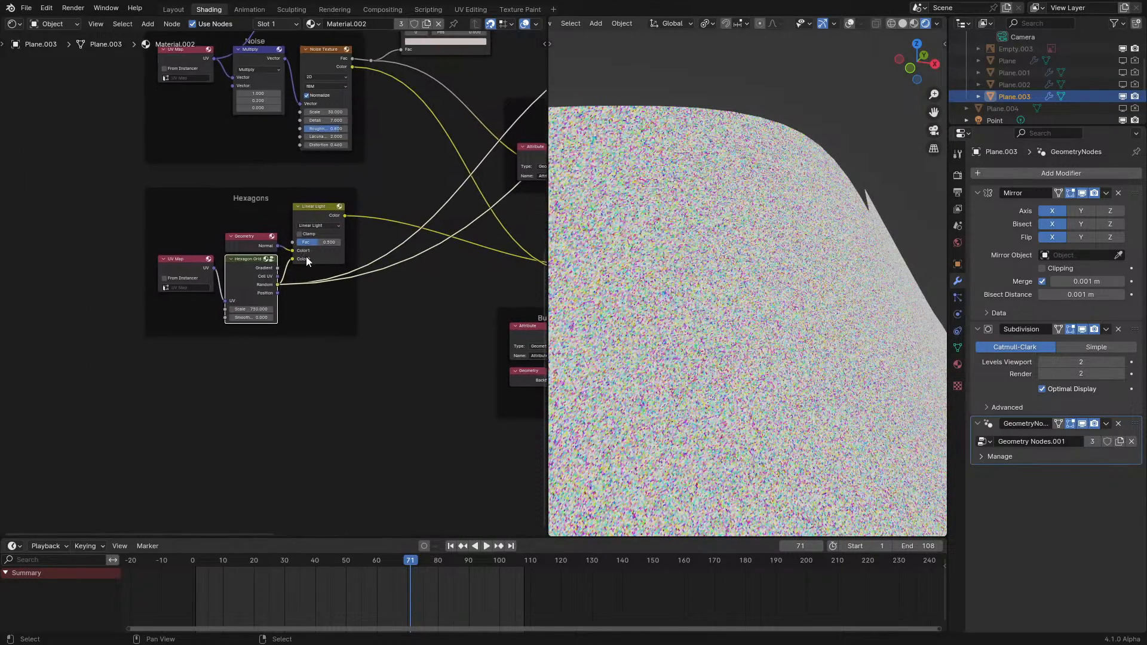
scroll(306, 256, "up", 2)
left_click_drag(212, 350, 252, 451)
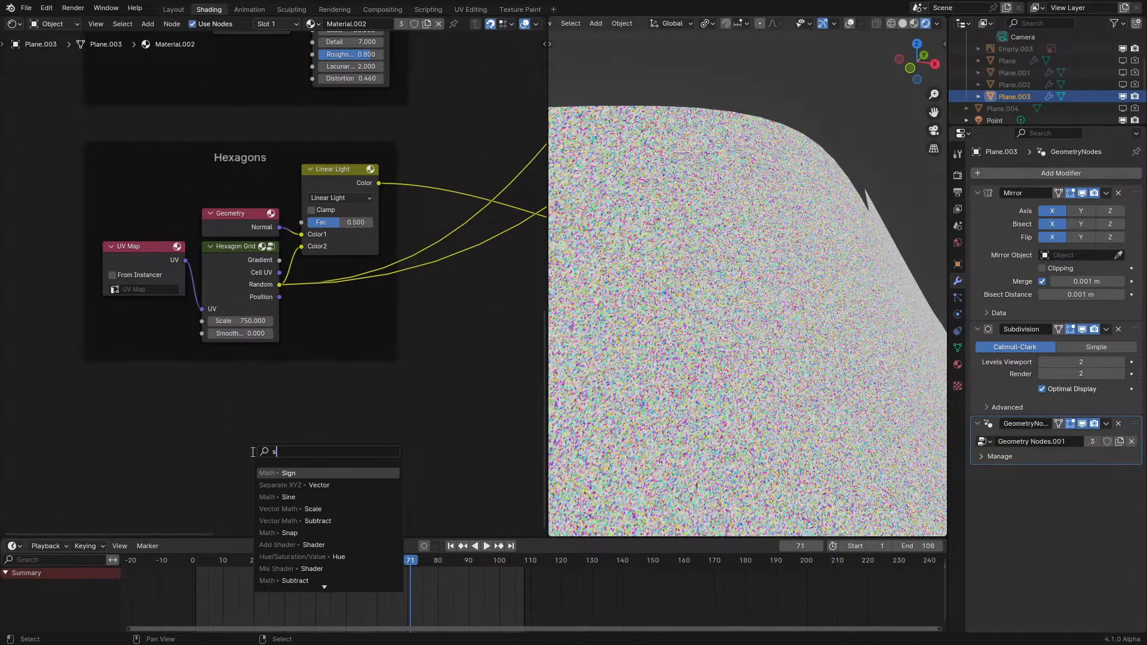
key("Return")
left_click(313, 462)
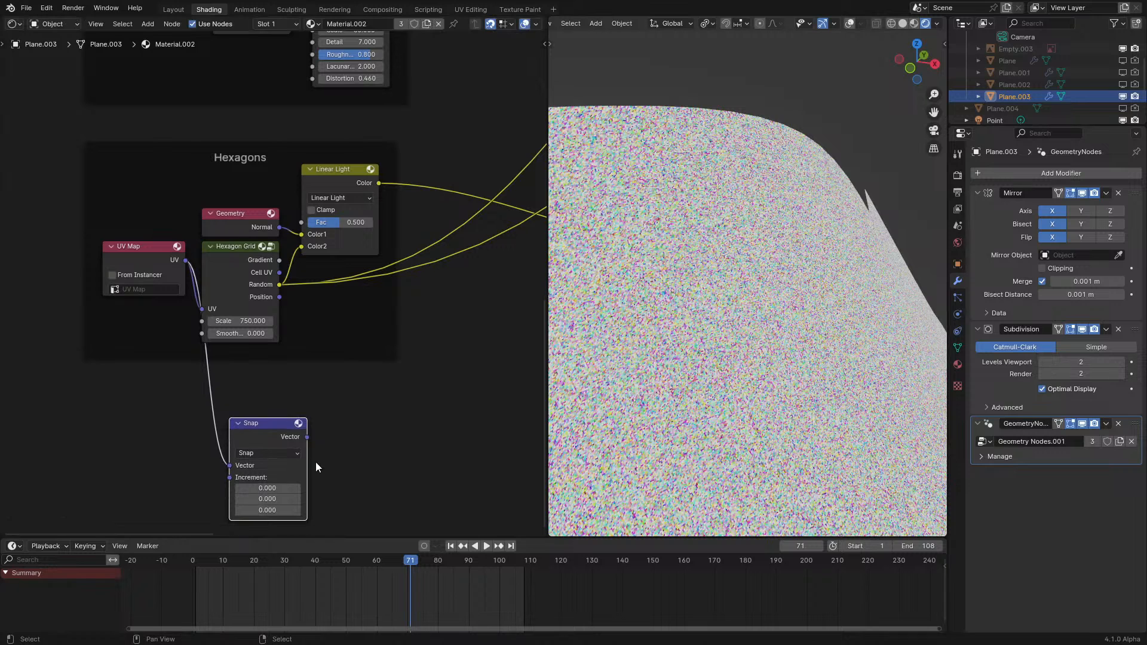
left_click_drag(310, 442, 356, 466)
type("wh")
left_click(383, 482)
left_click(378, 446)
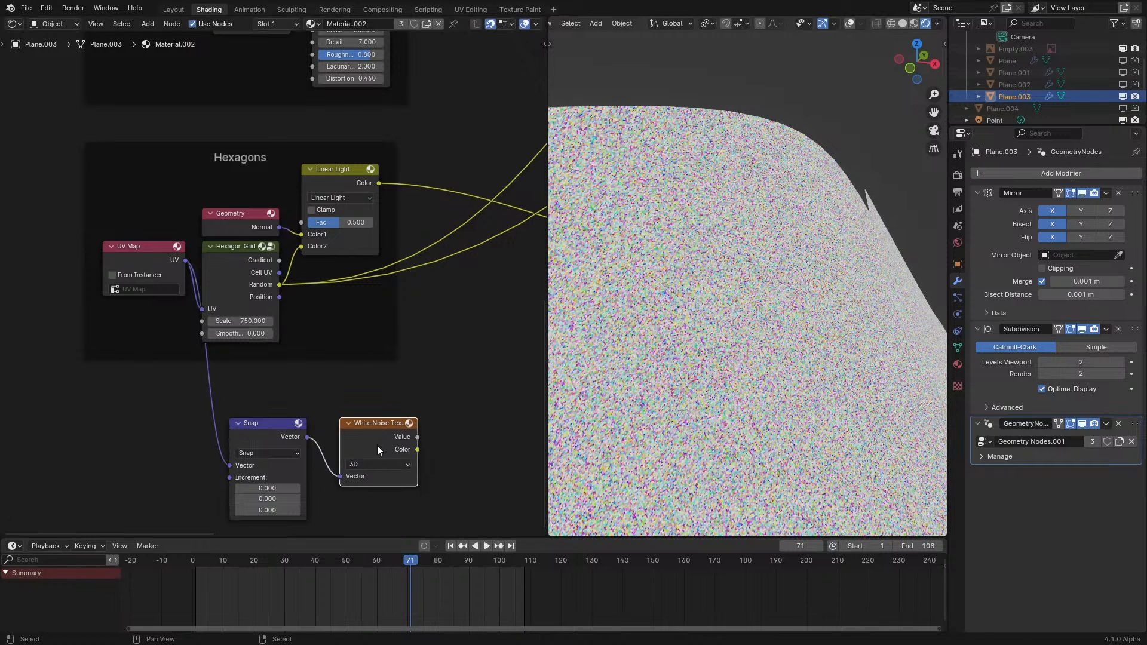
- Preview the White Noise Texture's Color in 2D and set the Snap node's first two increments to 0.01
left_click(353, 439, "ctrl+shift")
left_click(373, 447, "ctrl+shift")
left_click_drag(265, 488, 266, 499)
type("0.01")
key("Return")
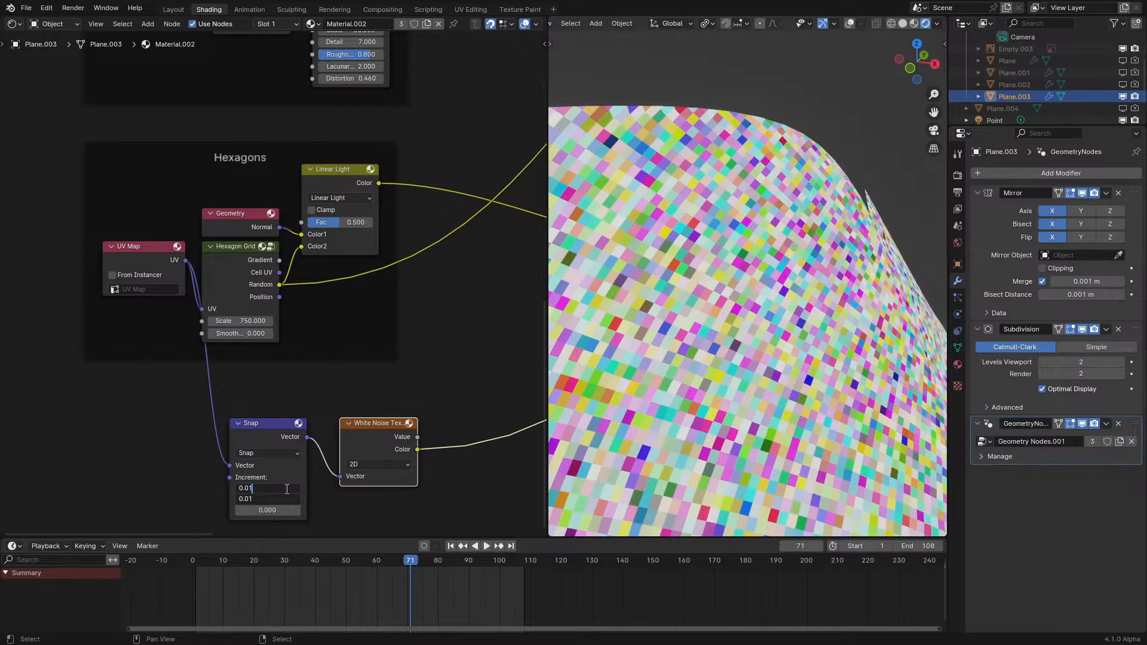
key("Return")
- Delete the Snap and White Noise Texture nodes and preview the Principled BSDF again
left_click_drag(166, 416, 383, 498)
key("x")
scroll(395, 388, "down", 7)
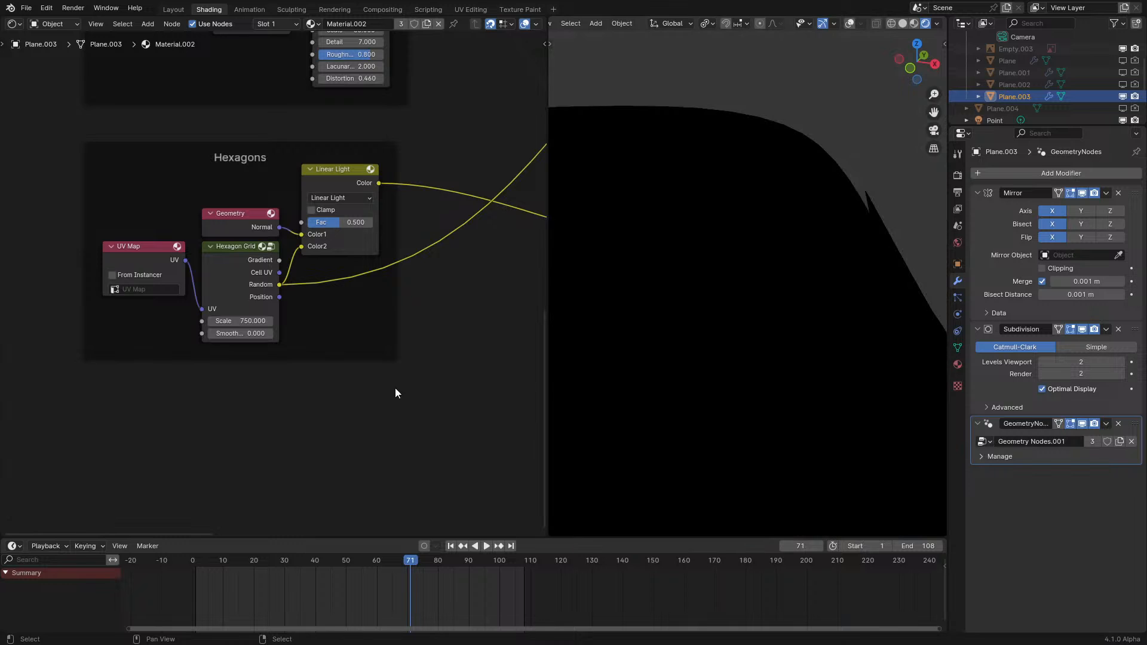
middle_click_drag(454, 264, 247, 364)
middle_click_drag(405, 215, 310, 292)
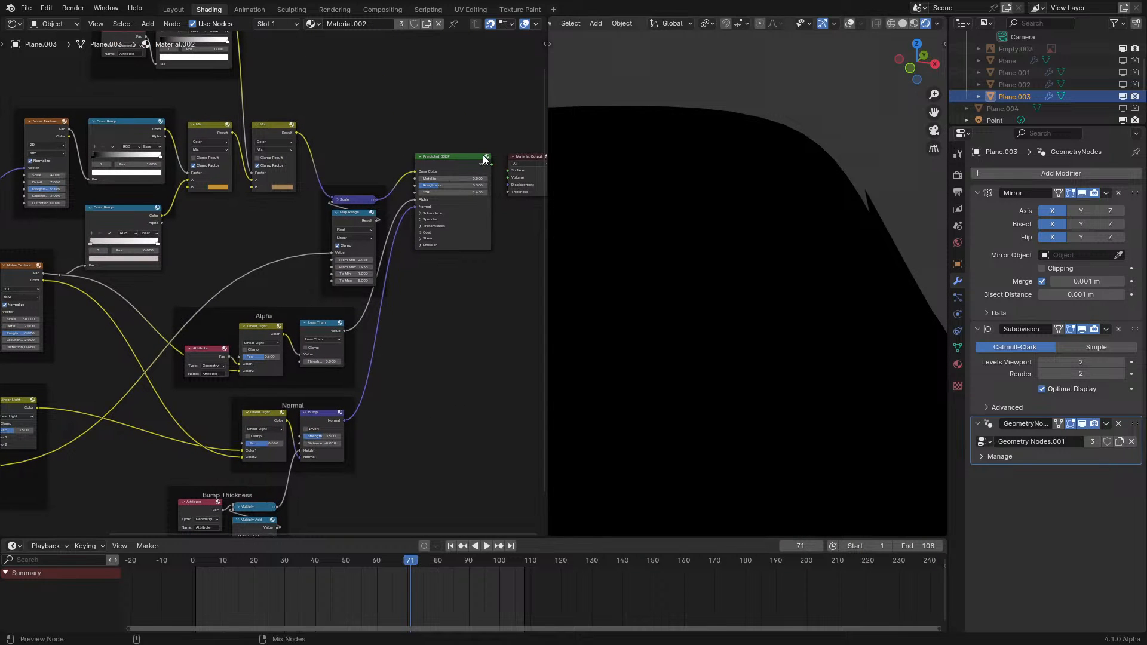
left_click(485, 159, "ctrl+shift")
- Preview the Normal frame's Linear Light node and trace its links back to the Noise and Hexagons frames
left_click(268, 425, "ctrl+shift")
middle_click_drag(389, 415, 9, 318)
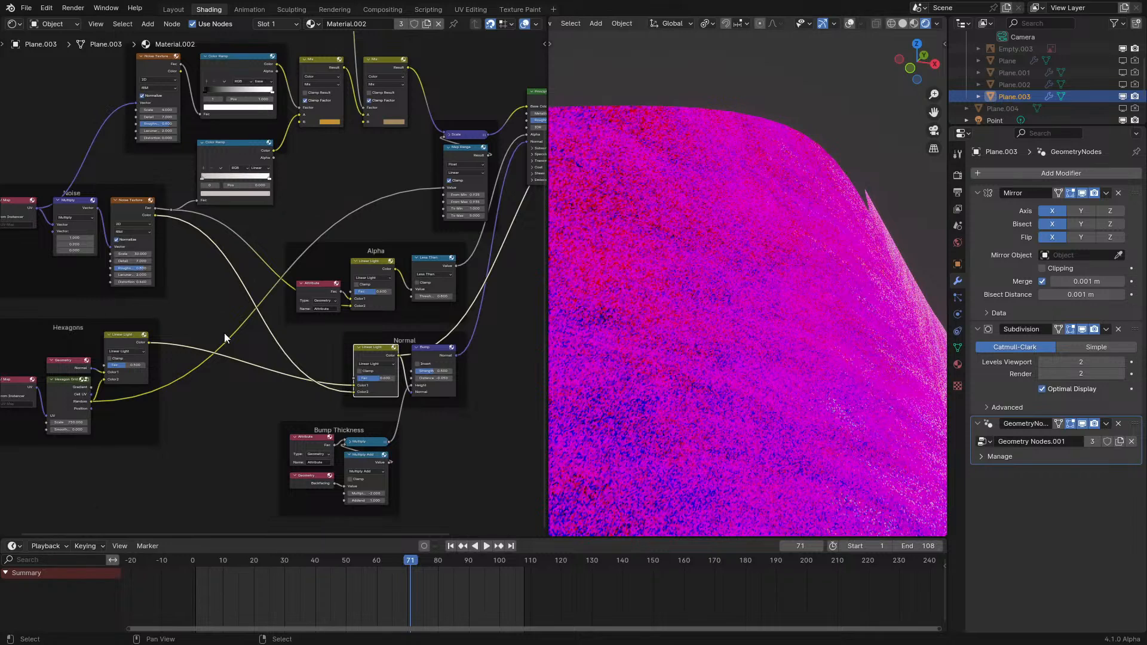
scroll(220, 339, "down", 2)
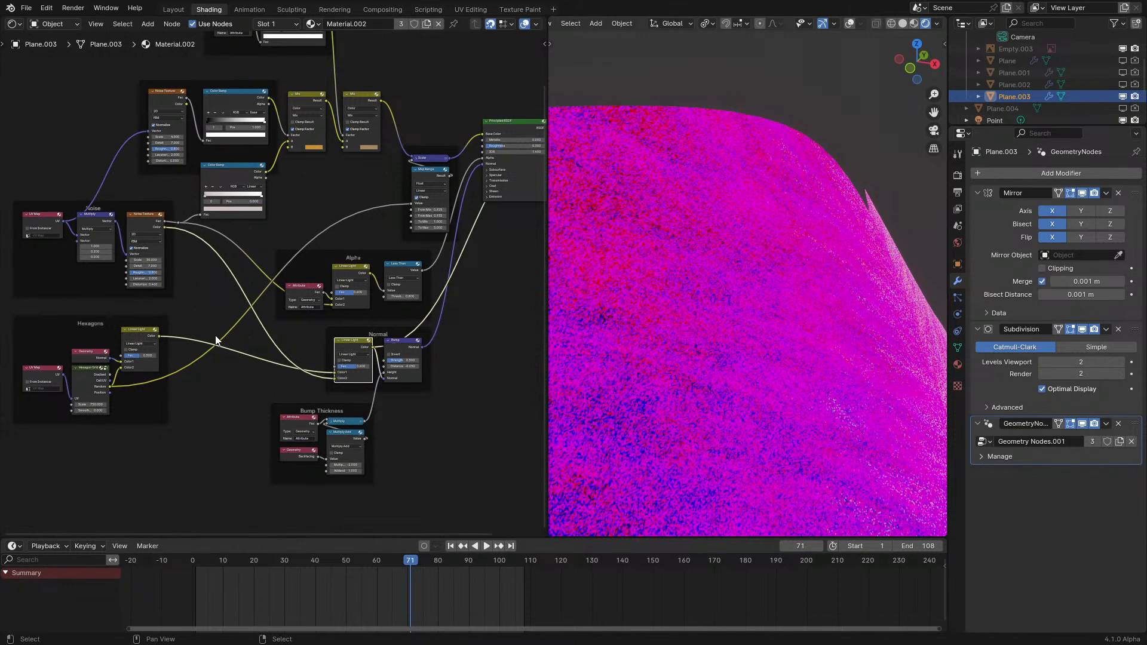
scroll(216, 336, "up", 5)
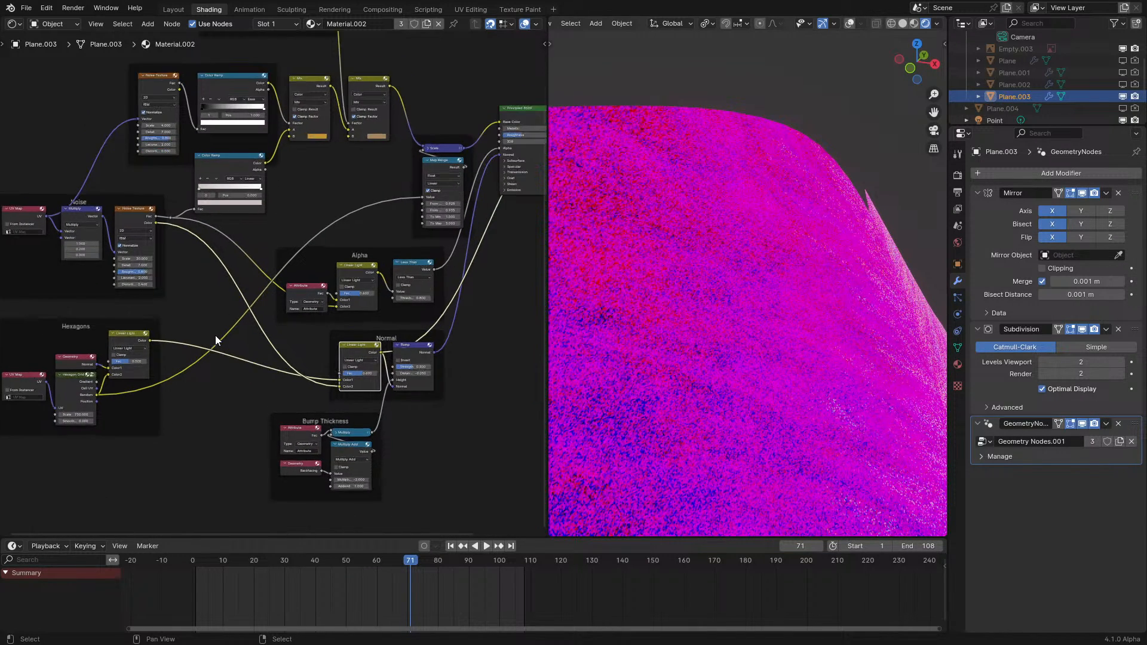
- Preview the Geometry node and the Linear Light mix in the Hexagons frame, and examine the resulting colours on the wings
middle_click_drag(278, 354, 503, 344)
scroll(212, 336, "up", 2)
left_click(194, 360, "ctrl+shift")
scroll(705, 299, "down", 5)
scroll(740, 296, "up", 2)
middle_click_drag(740, 296, 650, 302, "shift")
scroll(650, 303, "down", 1)
left_click(280, 311, "ctrl+shift")
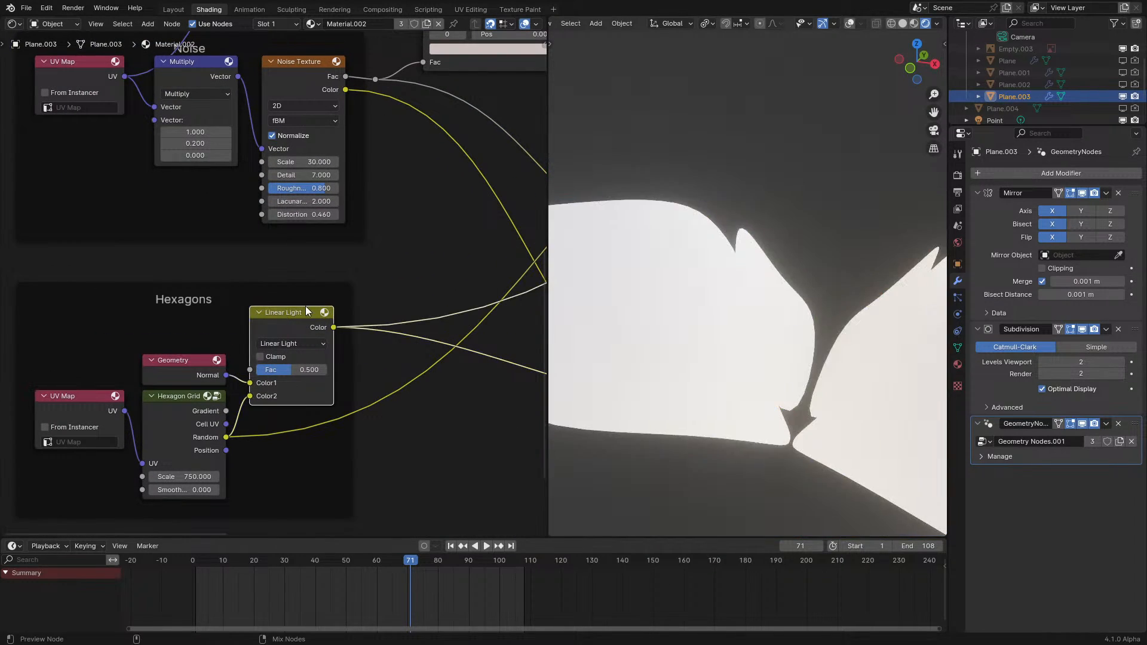
scroll(738, 298, "down", 2)
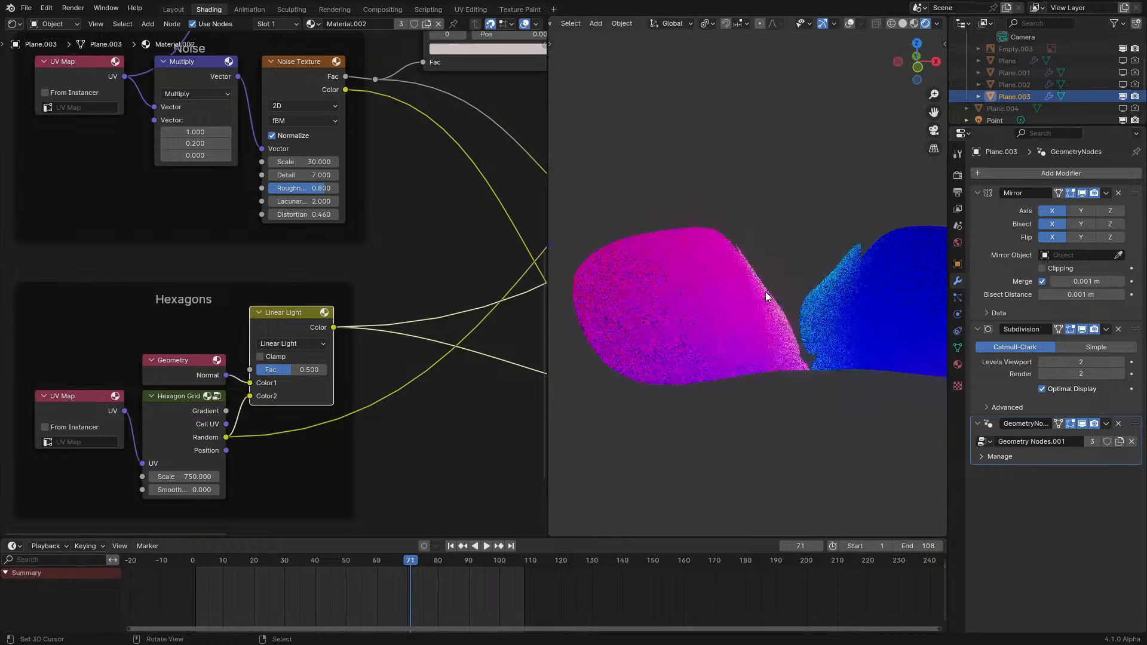
scroll(762, 298, "up", 3)
scroll(414, 297, "down", 1)
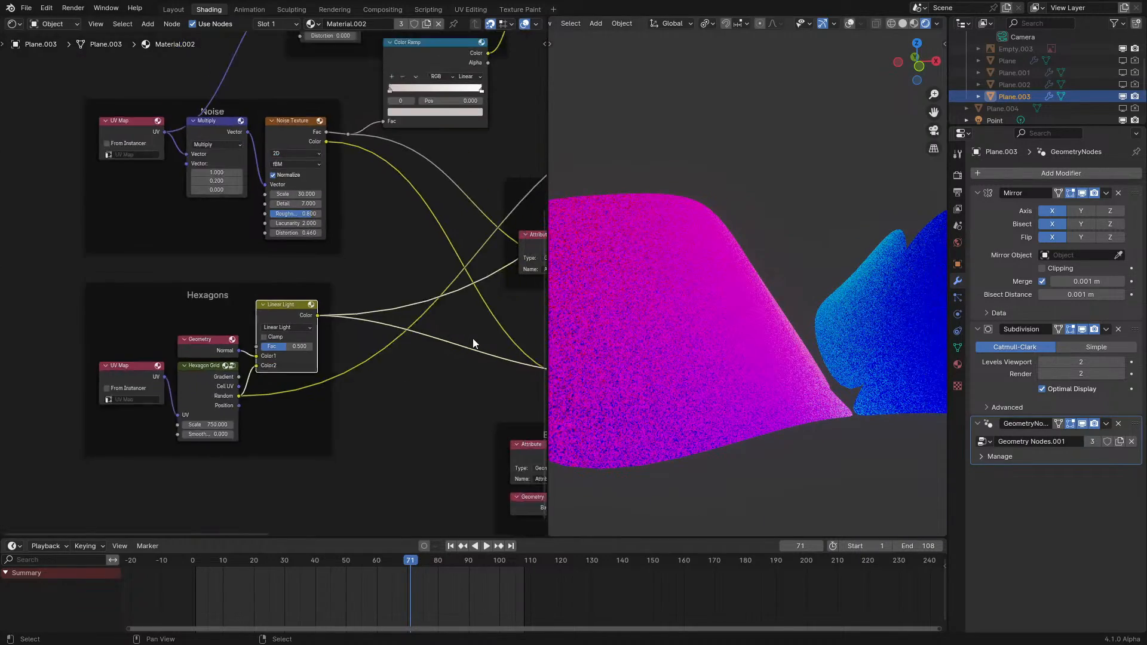
- Preview the Normal frame's Linear Light and Bump nodes, and maximize the node editor
scroll(478, 341, "down", 1)
middle_click_drag(489, 347, 247, 332)
left_click(393, 324, "ctrl+shift")
mouse_move(729, 325)
middle_mouse_down()
mouse_move(716, 330)
mouse_move(729, 326)
middle_mouse_up()
scroll(717, 330, "down", 2)
scroll(334, 335, "up", 1)
middle_click_drag(365, 323, 278, 320)
left_click(411, 298, "ctrl+shift")
key("ctrl+space")
left_click(600, 382, "ctrl+shift")
- Delete the Bump node from the Normal frame together with the whole Bump Thickness frame
middle_click_drag(688, 345, 688, 408)
left_click(676, 439)
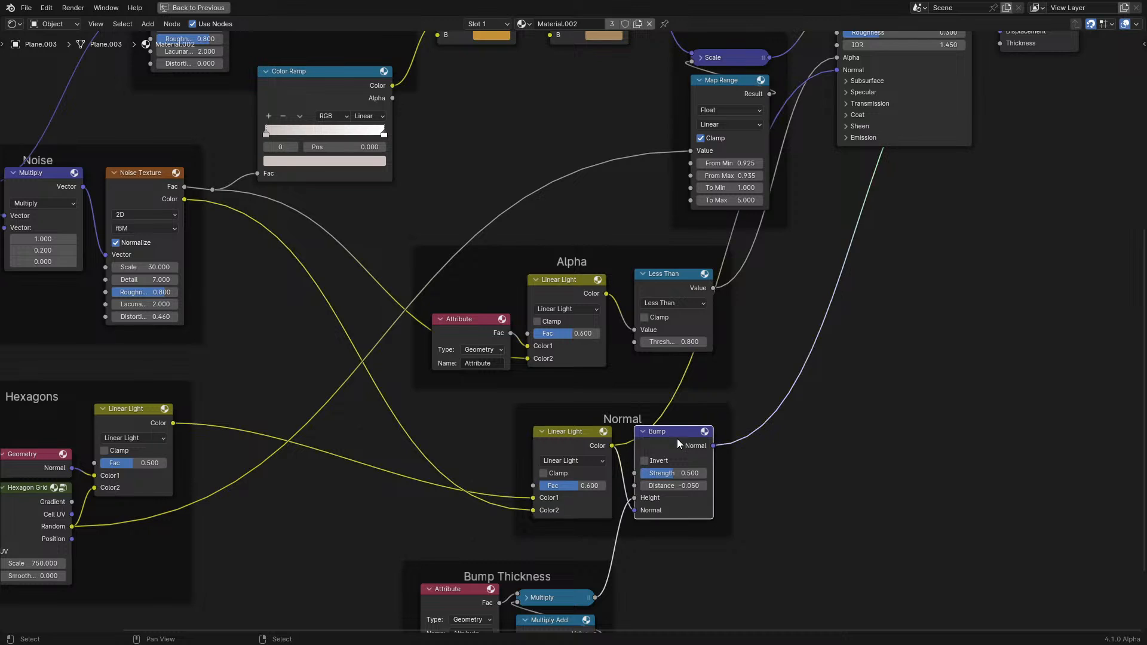
key("x")
scroll(676, 439, "down", 5)
left_click_drag(422, 496, 656, 619)
key("x")
middle_click_drag(639, 206, 608, 281)
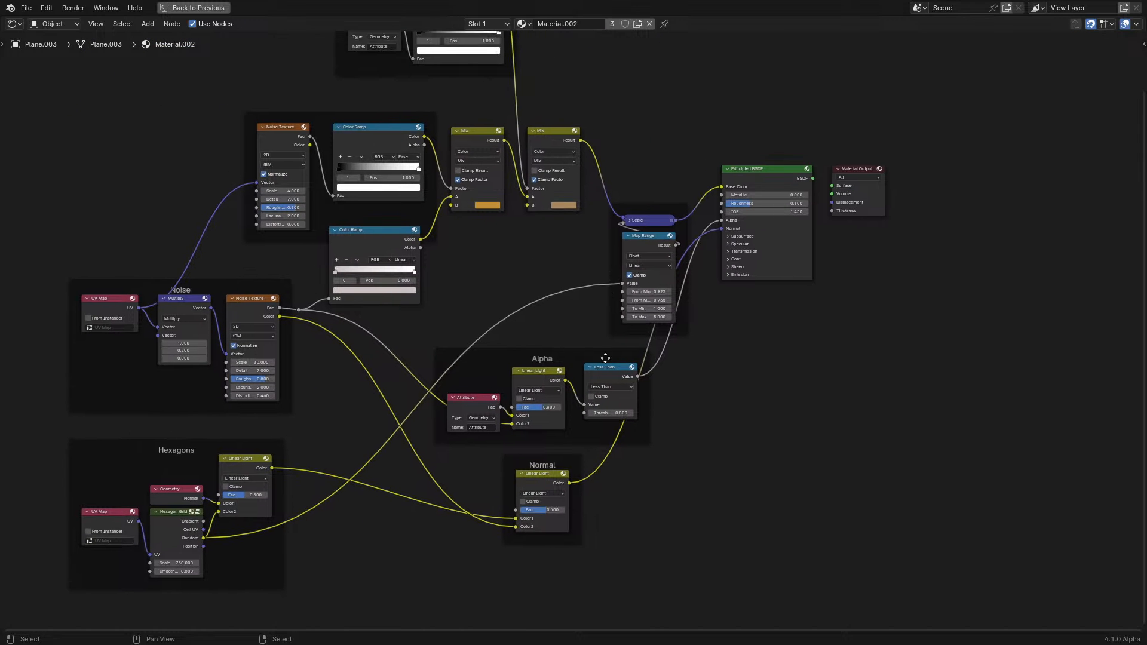
- Shift the Normal frame sideways, link the first Mix node to Scale, and delete the second Mix with its Attribute and Color Ramp frame
left_click_drag(554, 458, 616, 459)
middle_click_drag(539, 155, 517, 271)
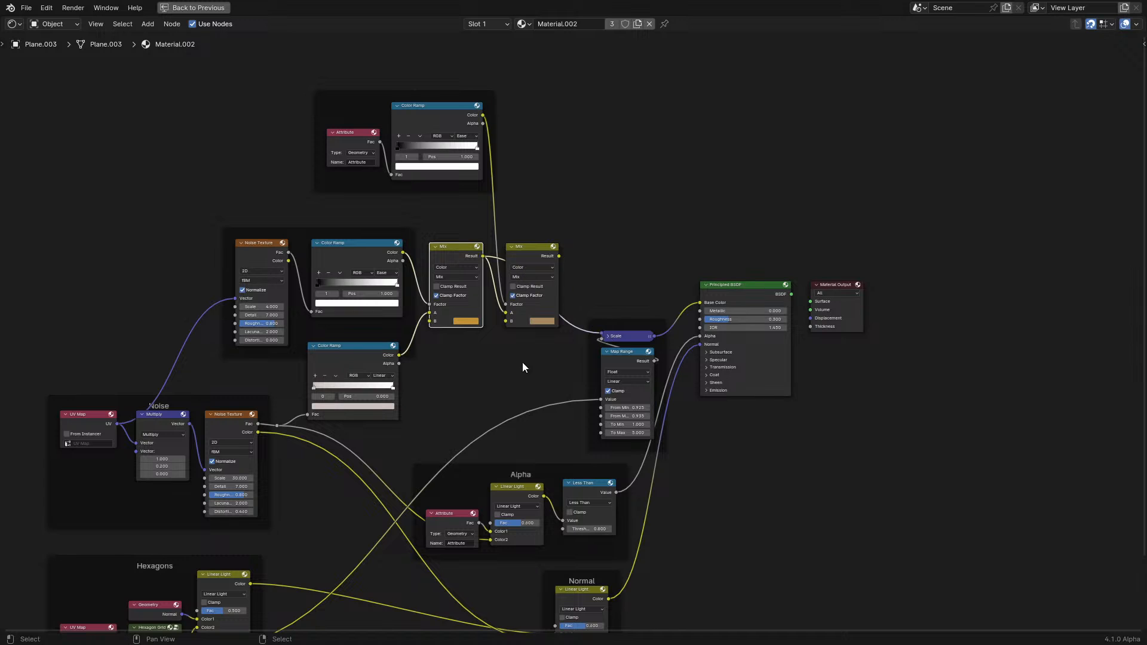
left_click_drag(278, 73, 463, 203)
key("x")
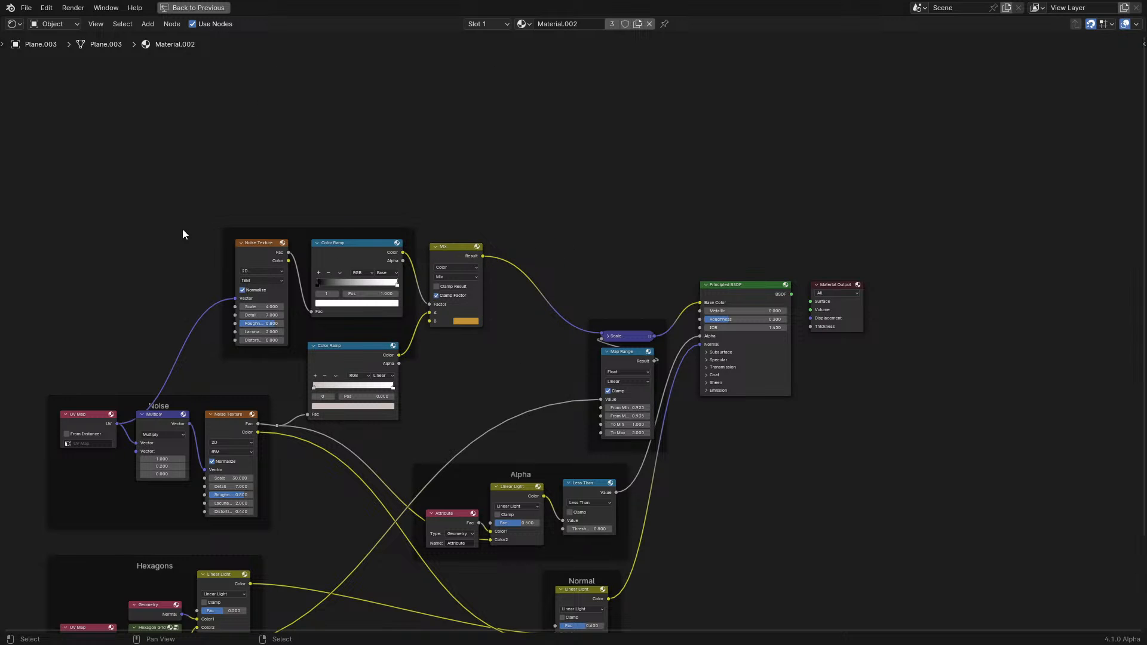
- Move the Noise, Hexagons and Color Ramp nodes together with the Mix node closer to the Scale node
key("Home")
left_click_drag(156, 115, 383, 548)
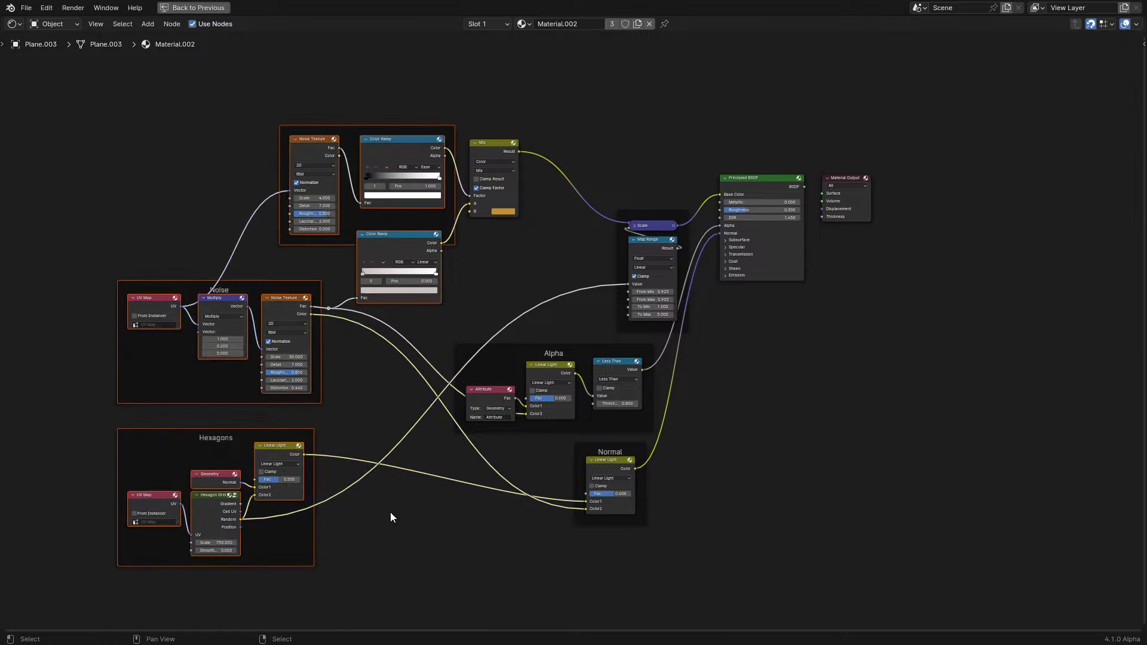
key("x")
key("ctrl+z")
left_click(484, 175)
key("Escape")
key("g")
left_click(540, 130)
left_click(578, 121)
- Restore the split workspace, preview the Principled BSDF, and play the wing animation in and out of the camera view
key("ctrl+space")
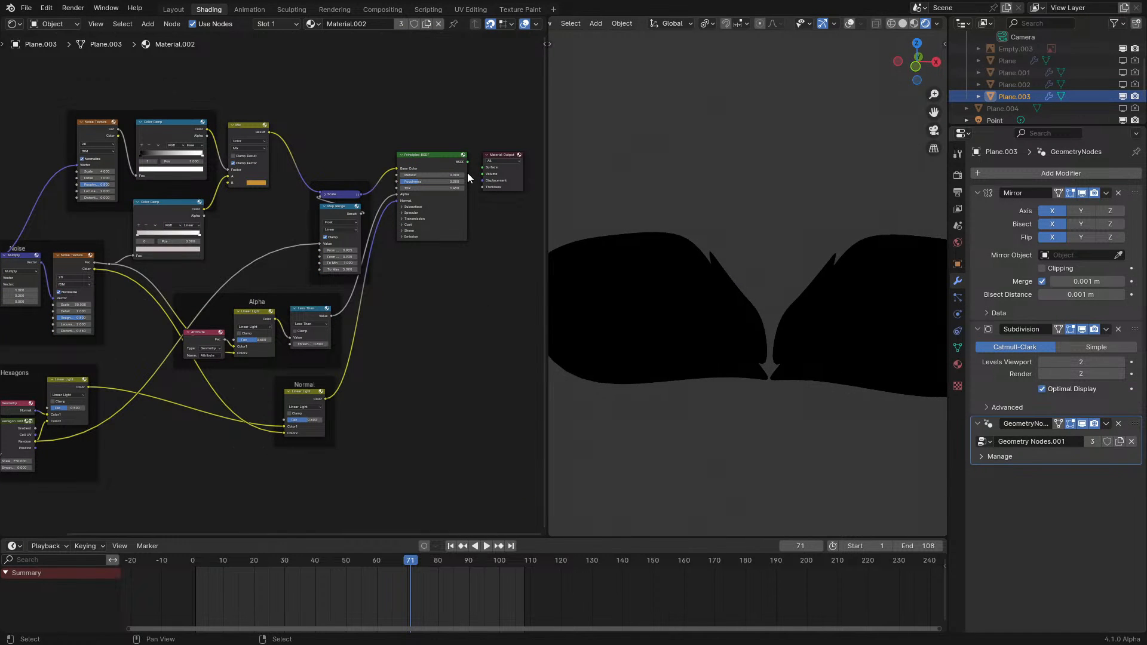
left_click(447, 166, "ctrl+shift")
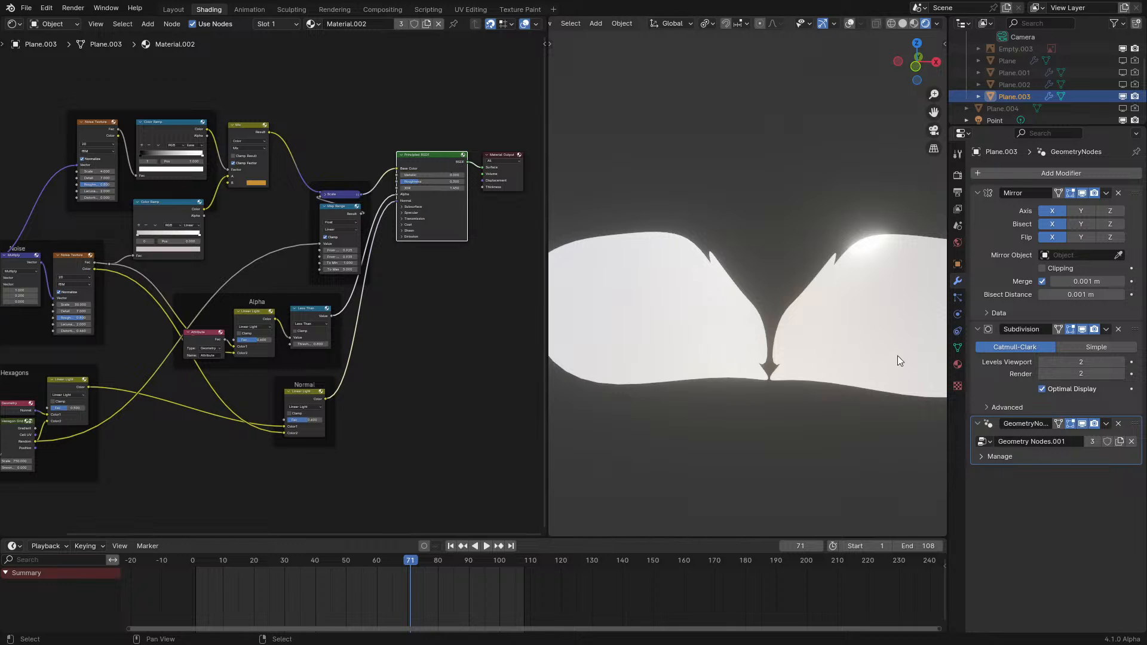
key("space")
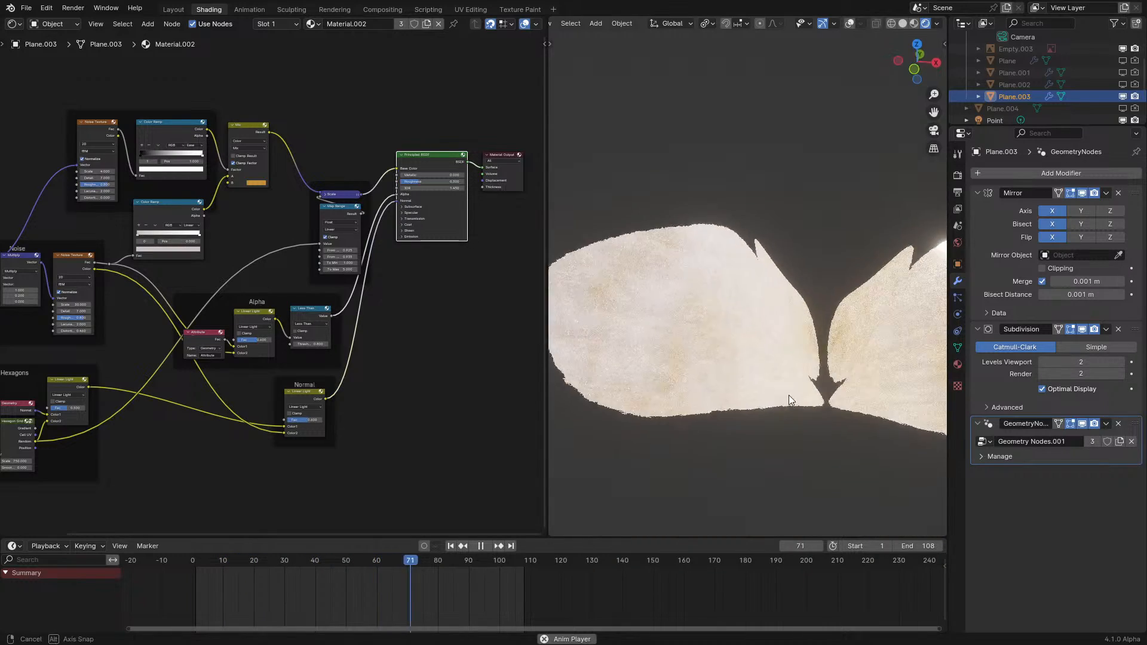
key("KP_0")
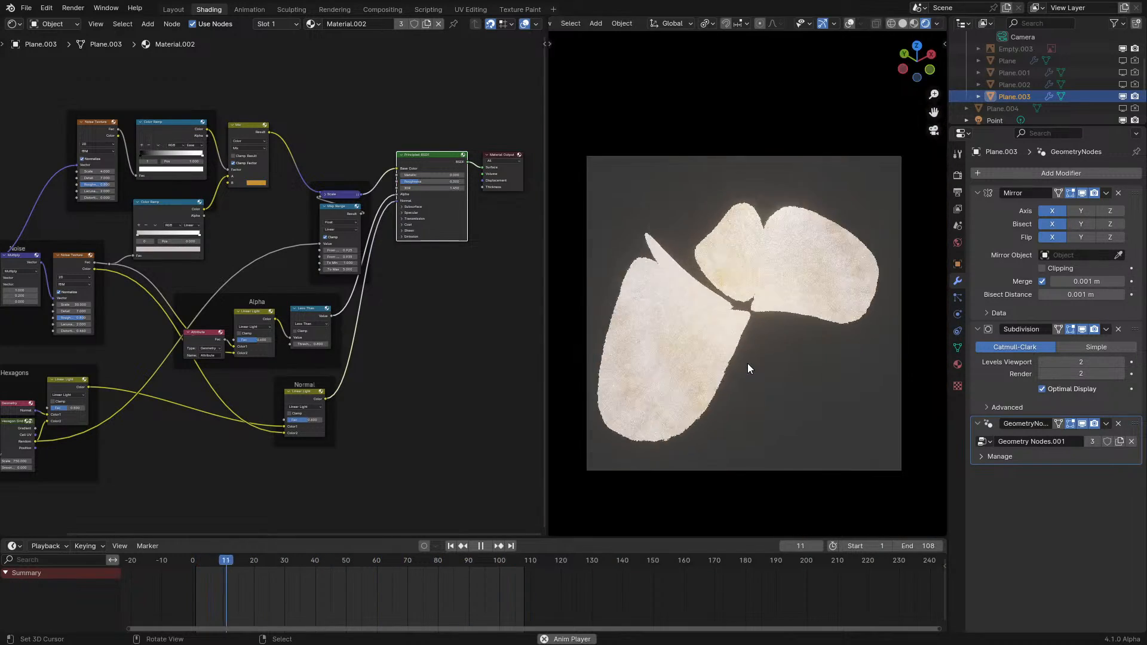
key("KP_0")
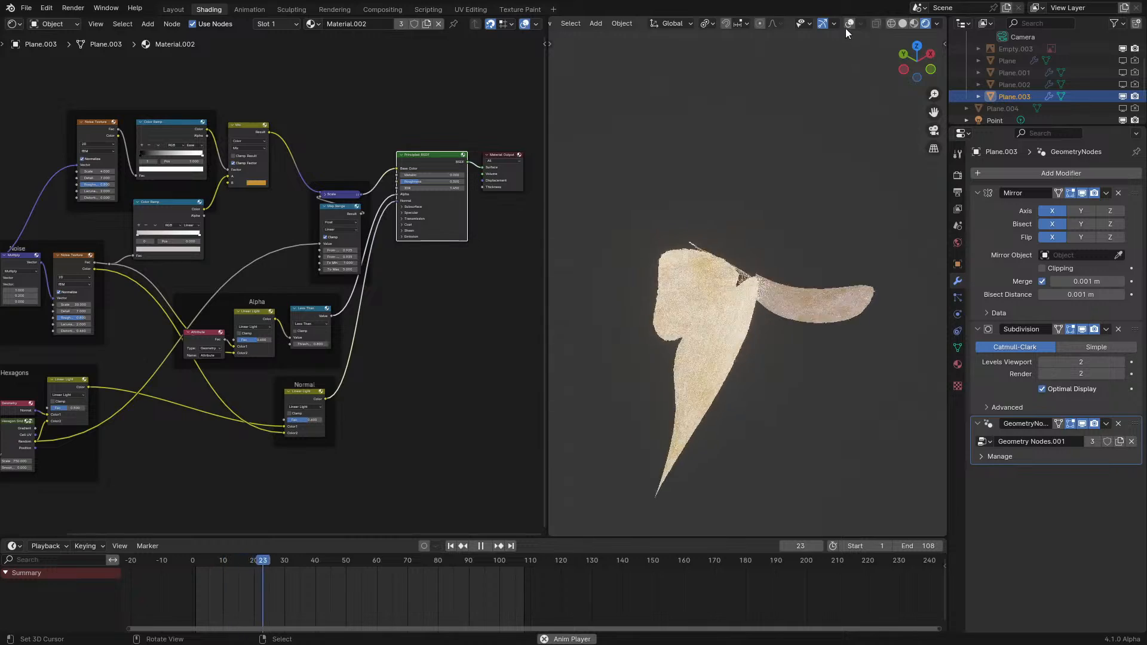
- Turn on the viewport overlays, stop the playback, and open the EEVEE render settings
left_click(848, 23)
key("space")
left_click(957, 176)
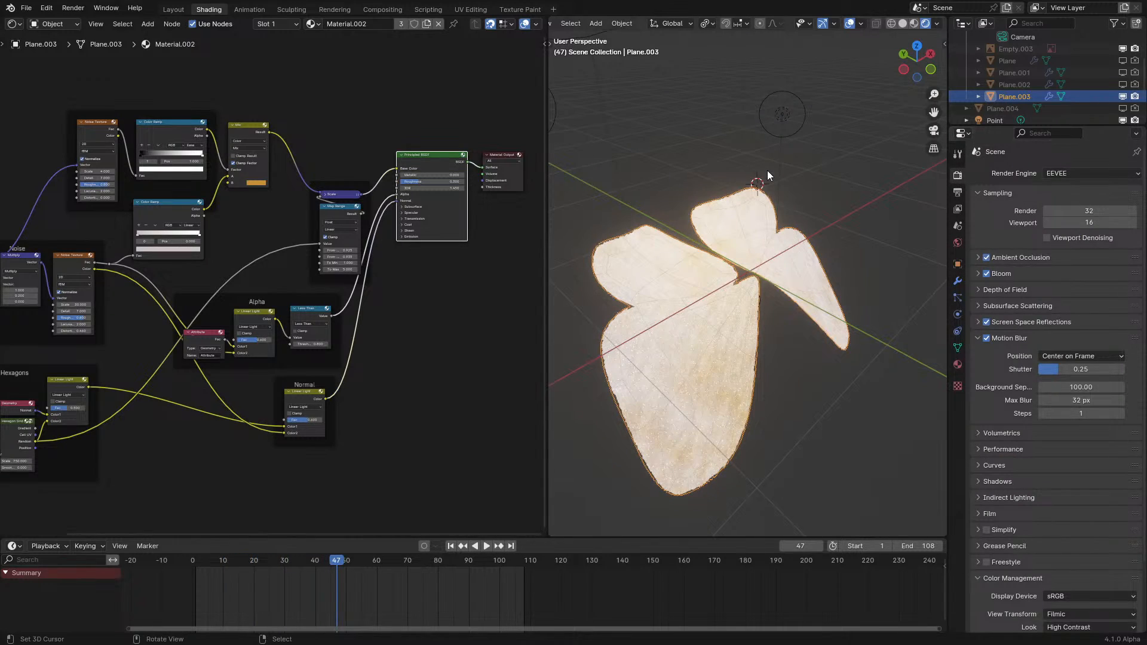
- Play the animation and examine the flapping wings from several angles and through the camera, alongside the render settings
key("space")
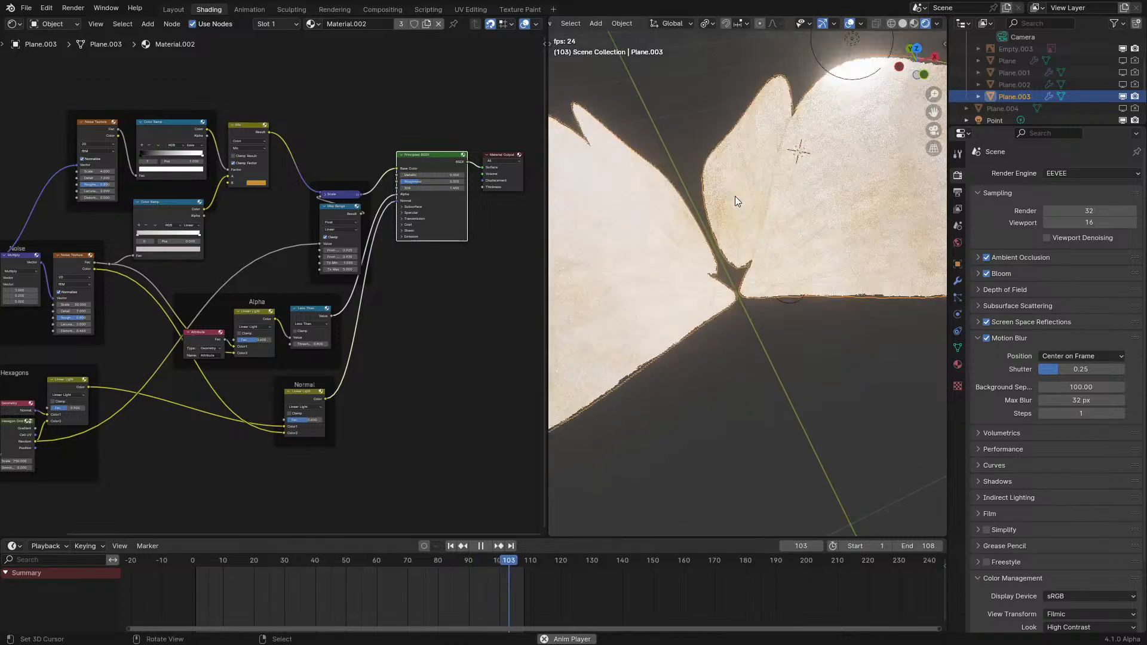
right_click(651, 160)
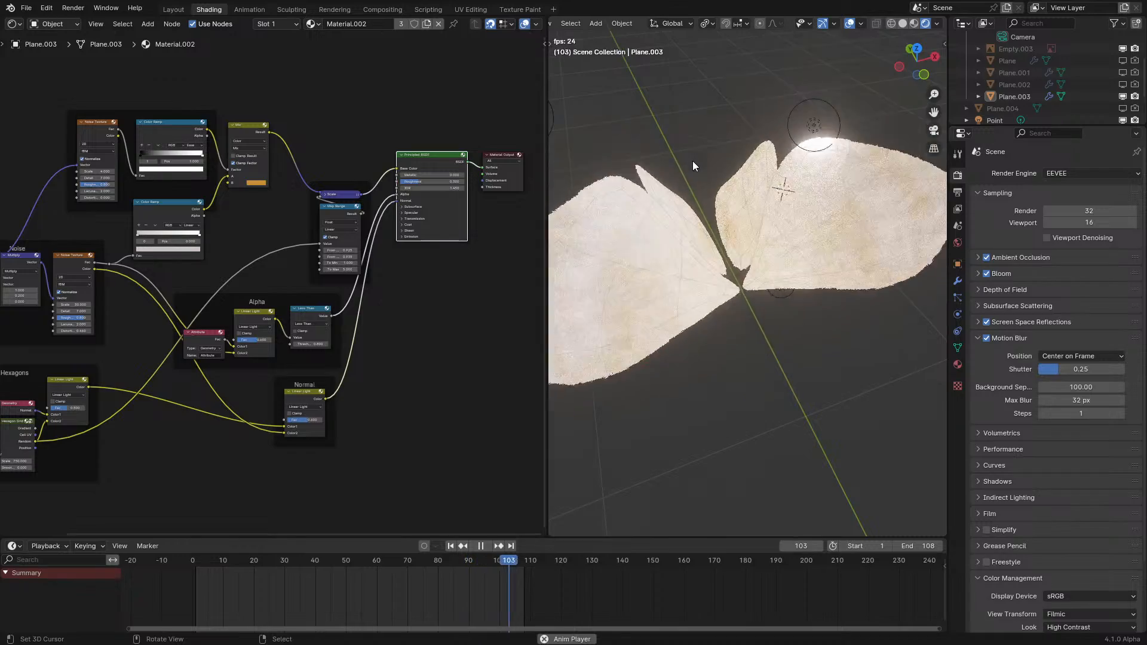
middle_click_drag(693, 160, 756, 231)
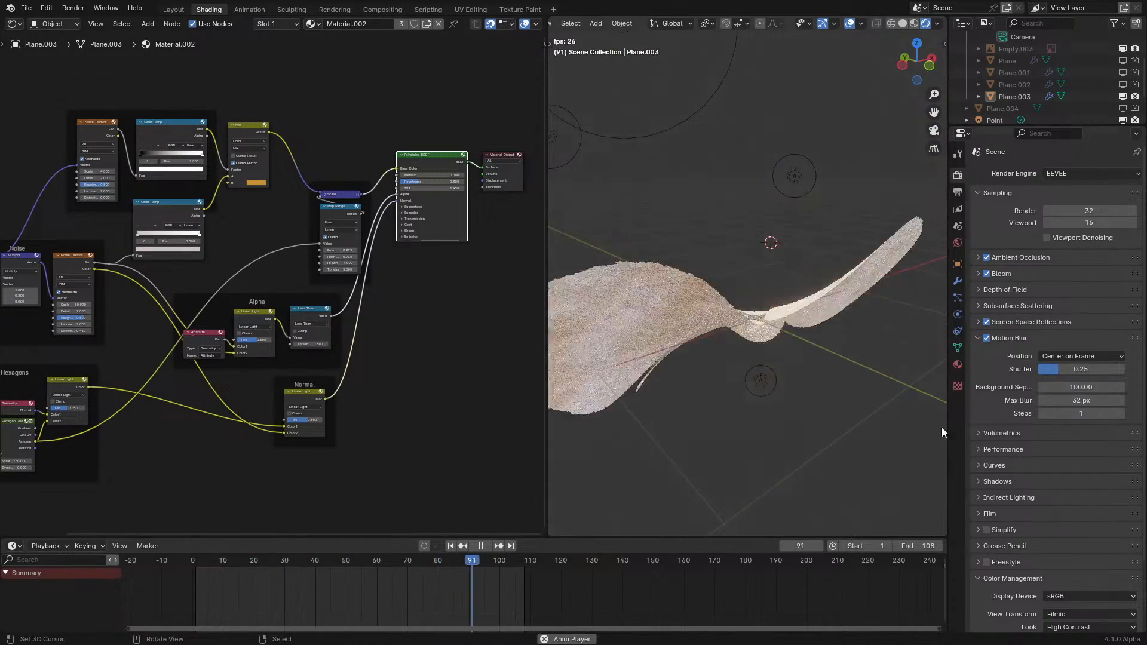
scroll(1027, 498, "down", 3)
mouse_move(760, 306)
middle_mouse_down()
mouse_move(719, 298)
mouse_move(738, 310)
middle_mouse_up()
key("KP_0")
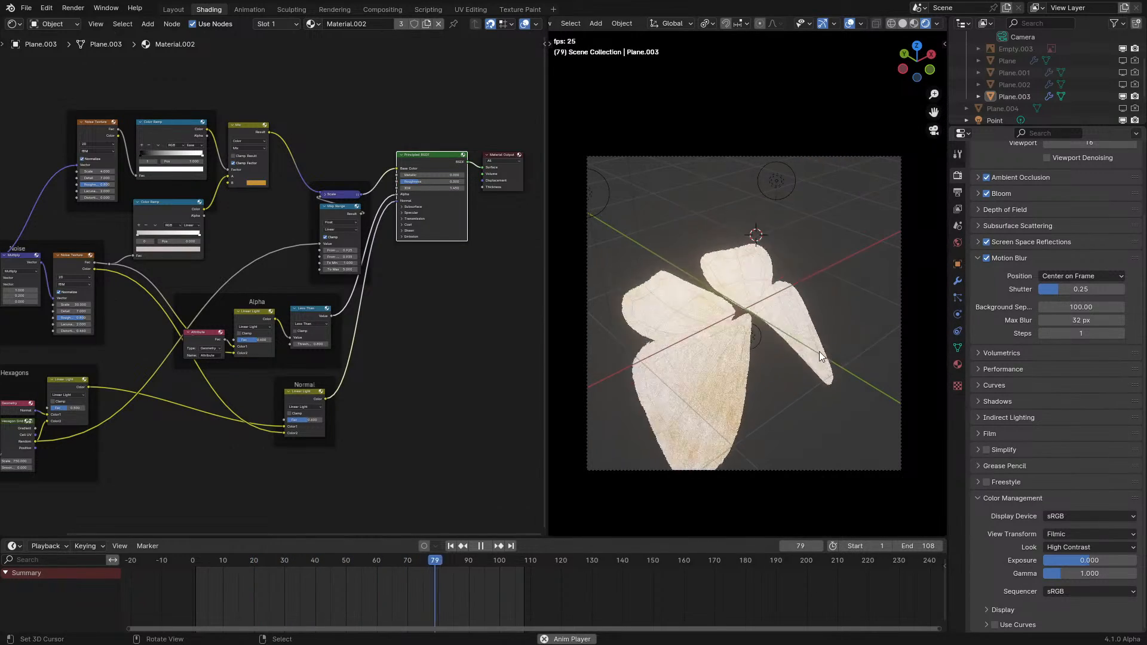
- Stop the playback and look through the wing plane's particle and physics settings
left_click(957, 297)
key("space")
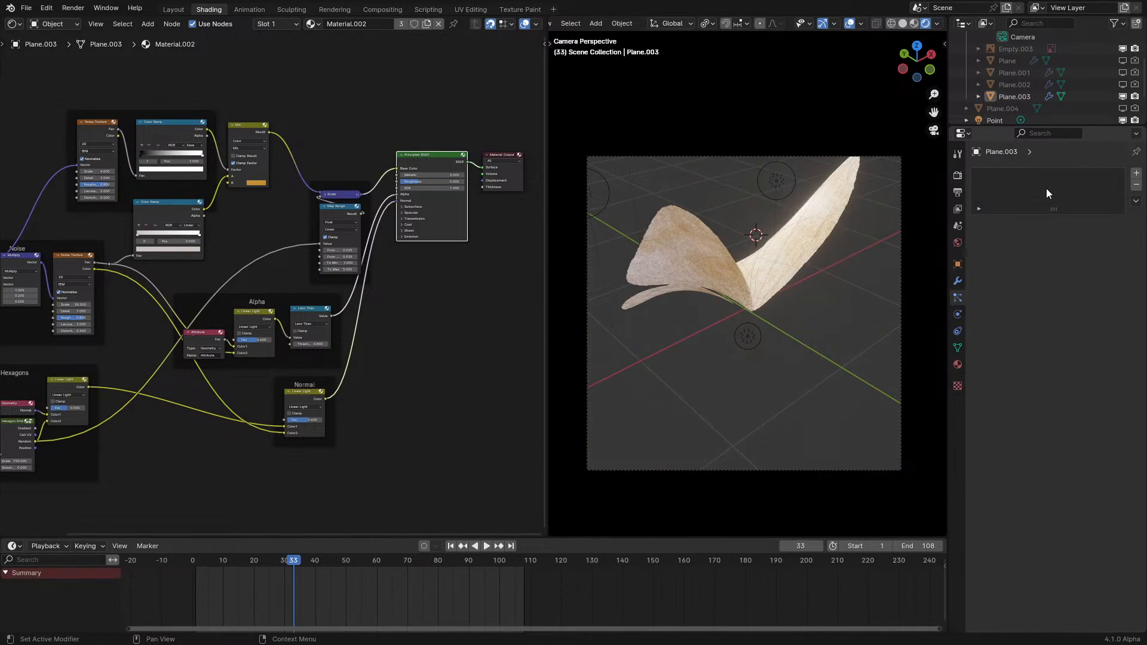
left_click(957, 316)
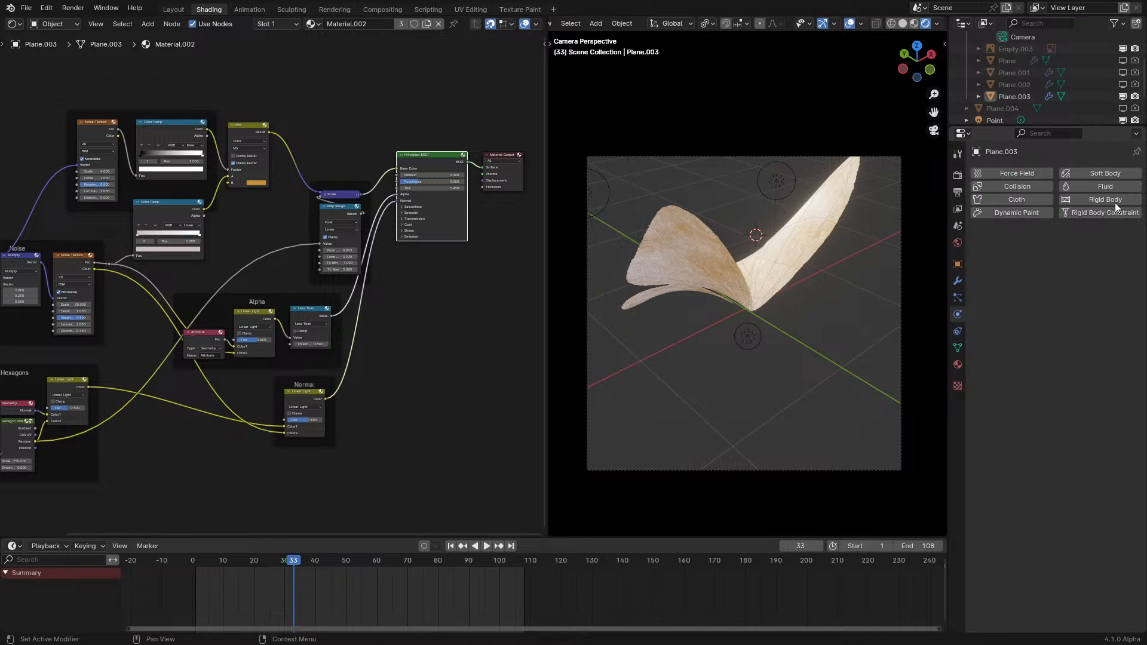
- Play the wing animation and examine the flapping motion from the camera view and from several other angles
middle_click_drag(766, 314, 718, 335)
key("space")
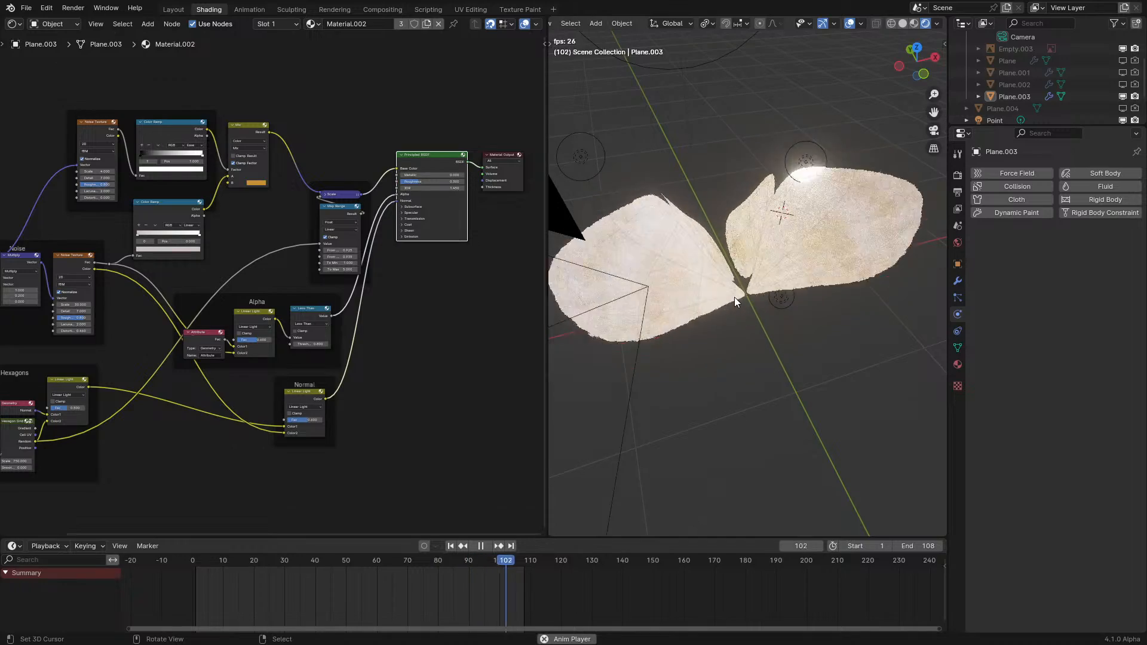
key("KP_0")
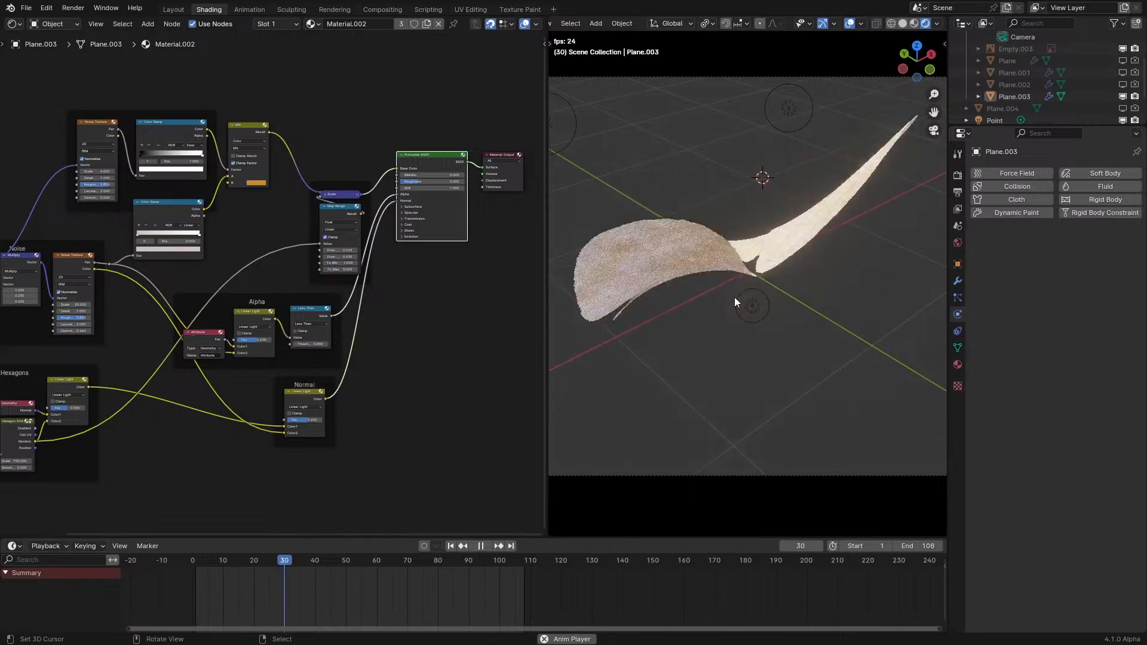
scroll(312, 388, "up", 3)
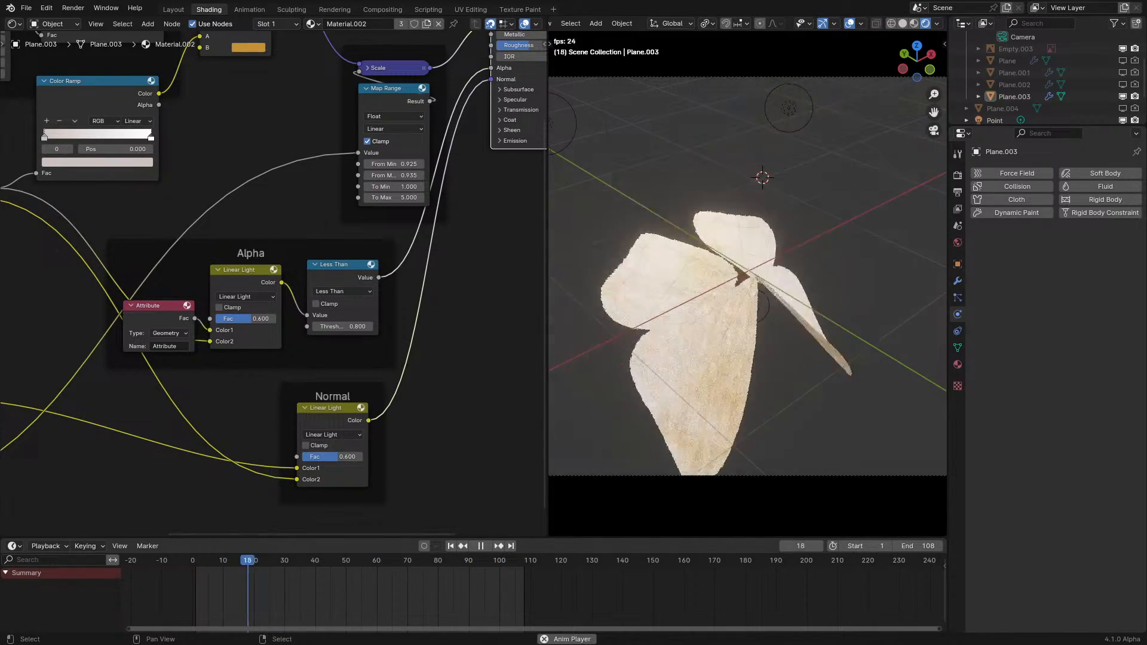
middle_click_drag(667, 263, 621, 265)
scroll(664, 270, "up", 2)
scroll(621, 265, "down", 1)
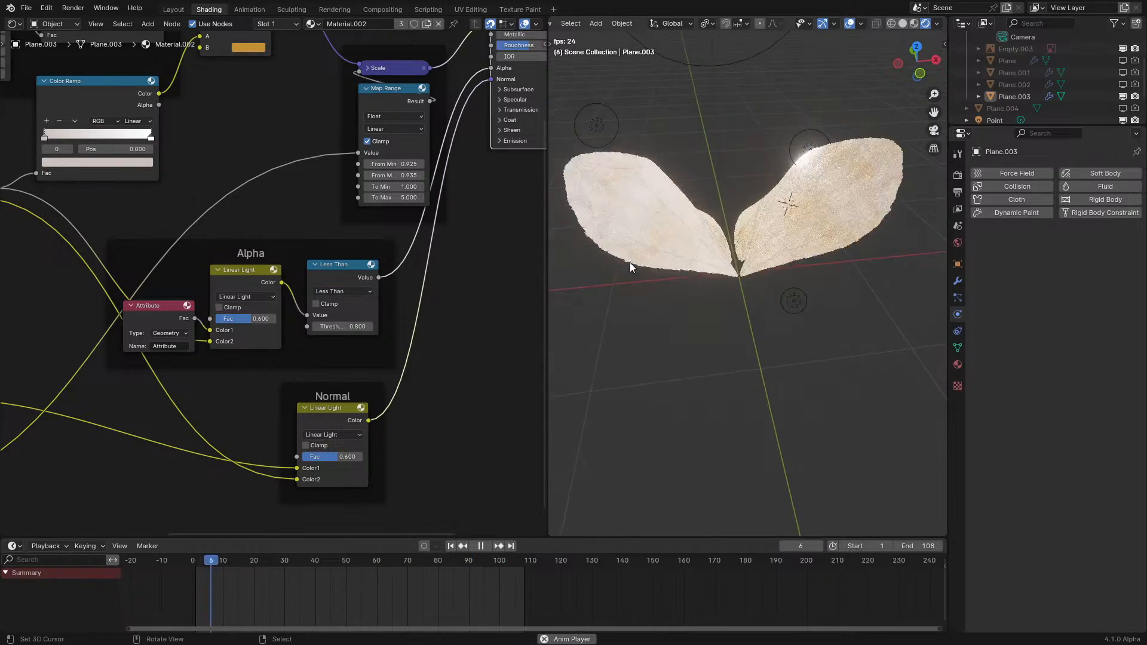
mouse_move(654, 264)
middle_mouse_down()
mouse_move(747, 284)
mouse_move(737, 298)
mouse_move(603, 289)
mouse_move(639, 272)
middle_mouse_up()
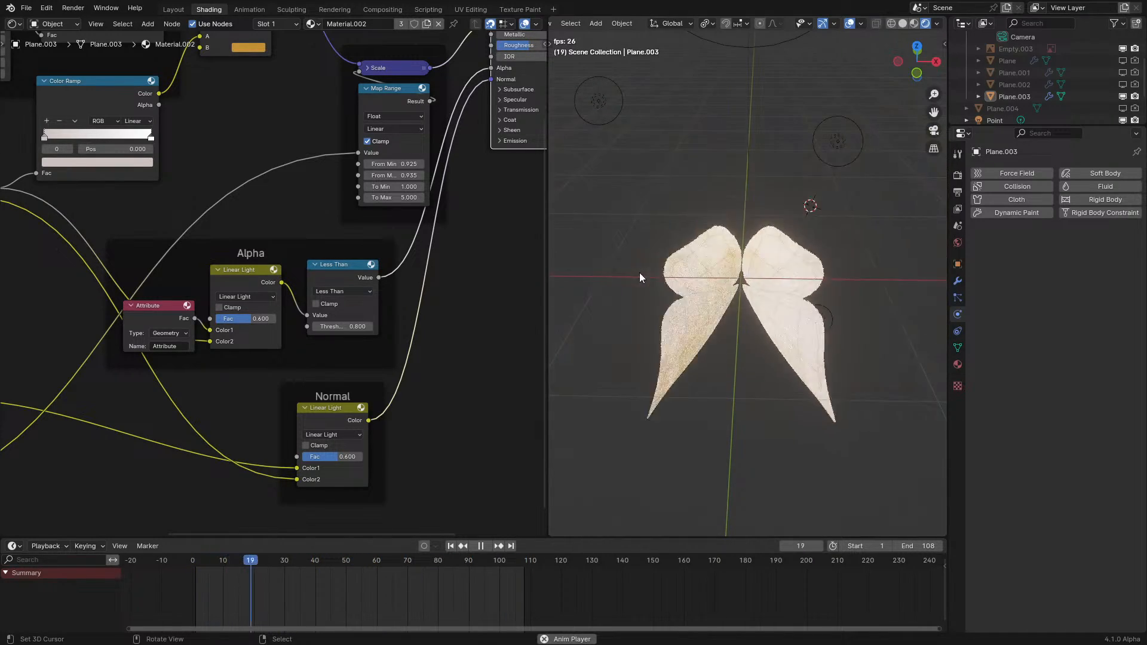
middle_click_drag(657, 280, 683, 292)
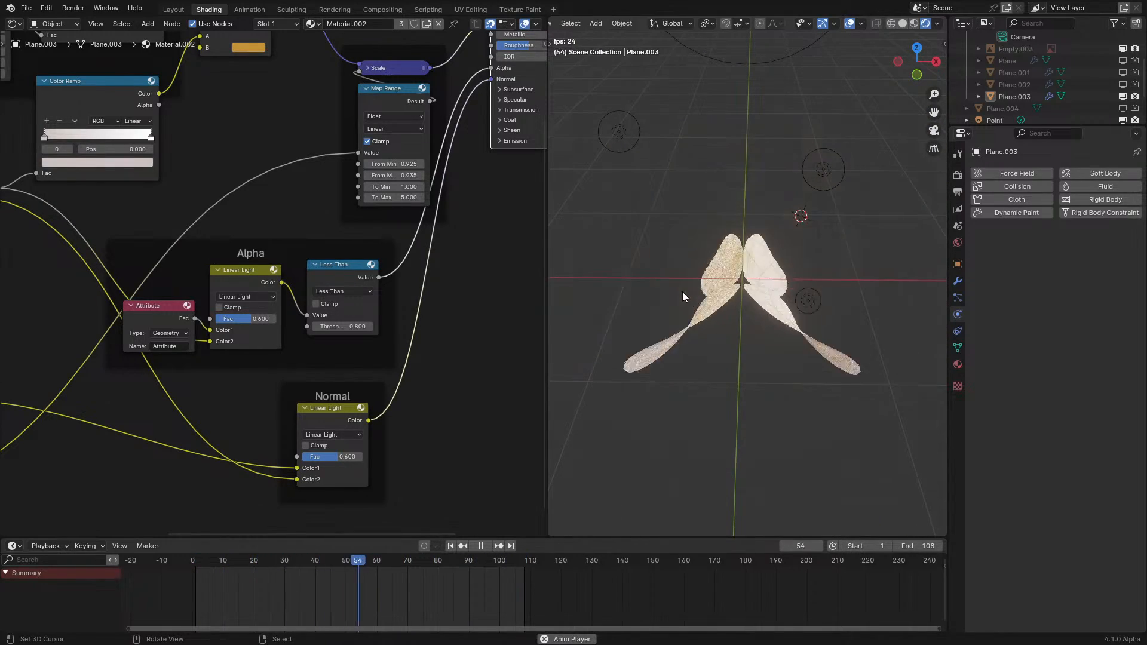
middle_click_drag(740, 296, 807, 283)
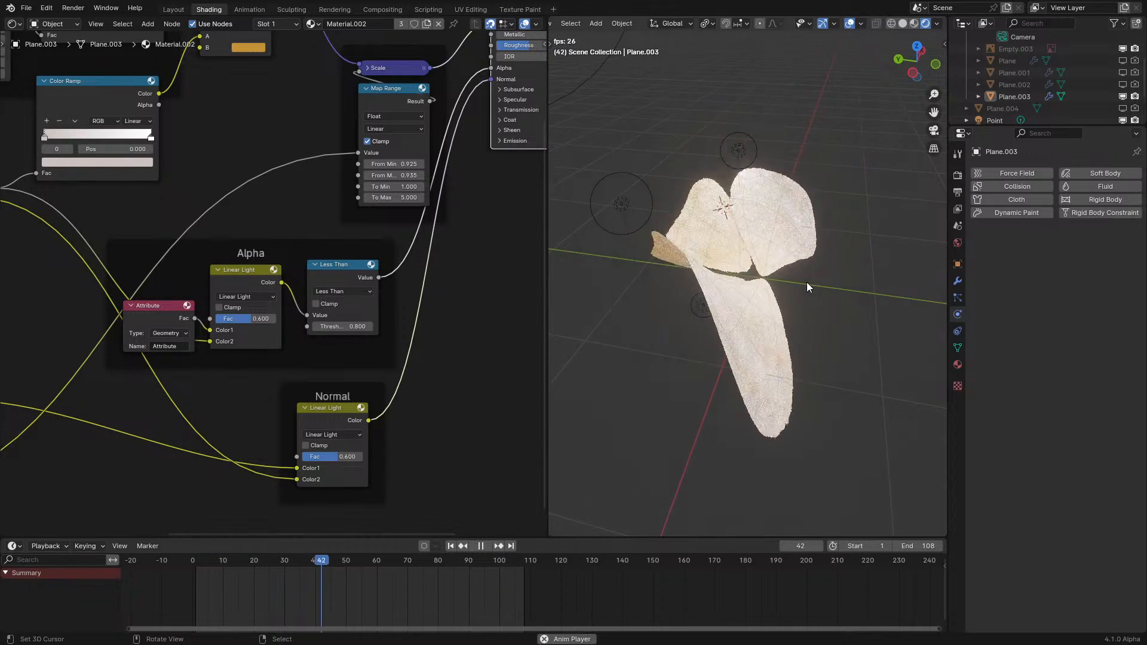
mouse_move(806, 282)
middle_mouse_down()
mouse_move(786, 232)
mouse_move(782, 274)
mouse_move(606, 285)
mouse_move(747, 289)
mouse_move(791, 270)
mouse_move(780, 346)
mouse_move(883, 348)
mouse_move(942, 307)
mouse_move(804, 310)
mouse_move(787, 292)
middle_mouse_up()
key("space")
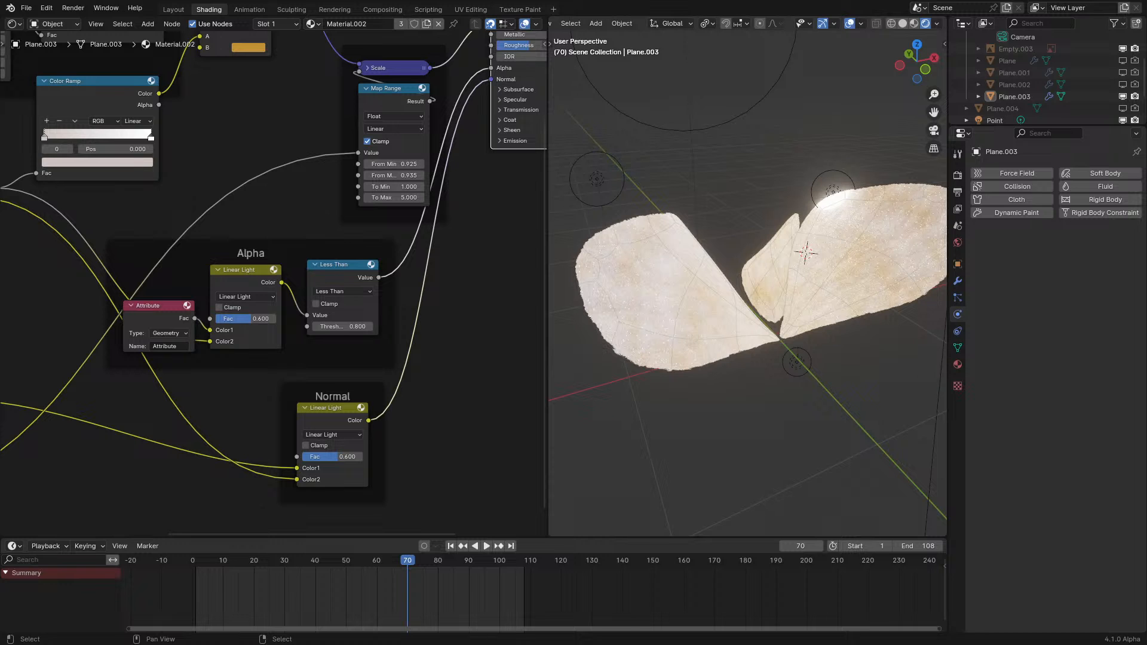
middle_click_drag(671, 379, 683, 313)
key("space")
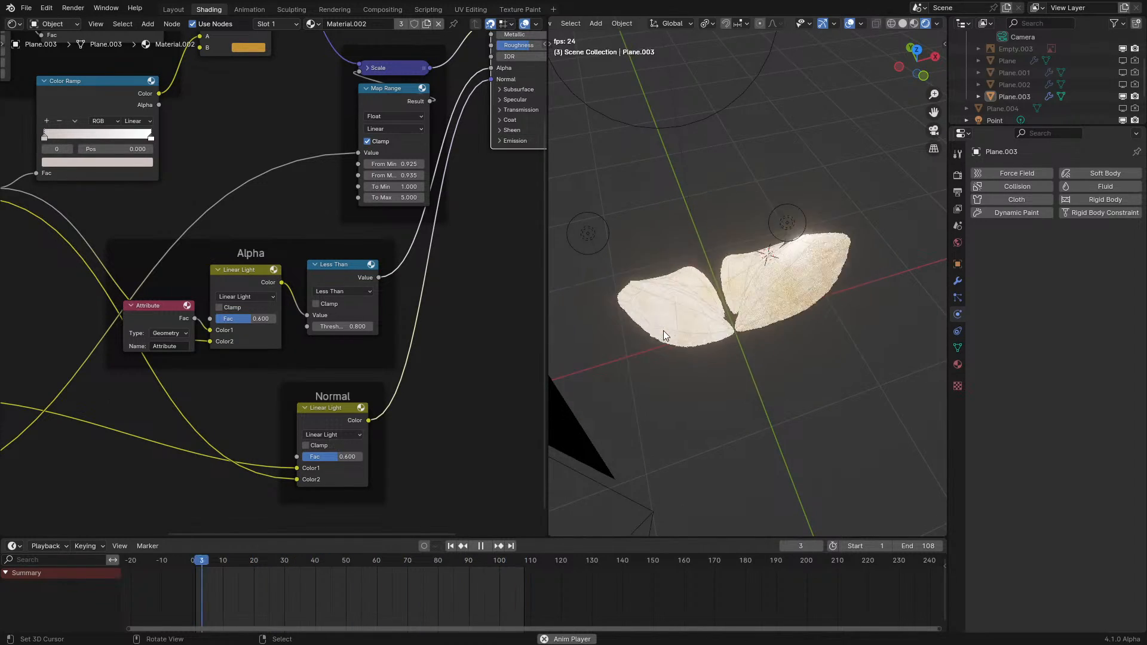
key("KP_0")
key("space")
- Switch the node editor from the wing's material to its geometry node tree, showing the Scene Time and Distance nodes
middle_click_drag(300, 375, 749, 401)
left_click(13, 27)
key("g")
scroll(24, 329, "down", 5)
middle_click_drag(24, 327, 237, 281)
scroll(239, 281, "up", 5)
- Set the value of the Multiply node after the Distance node to 0.5 while the animation plays
key("space")
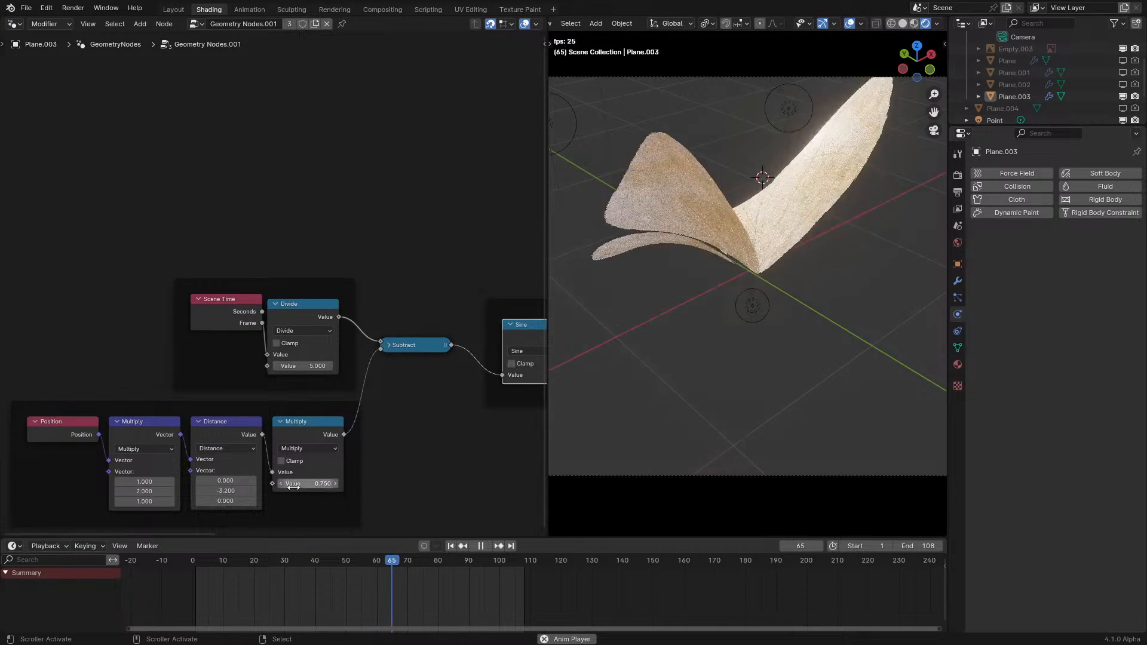
double_click(305, 483)
type(".5")
key("Return")
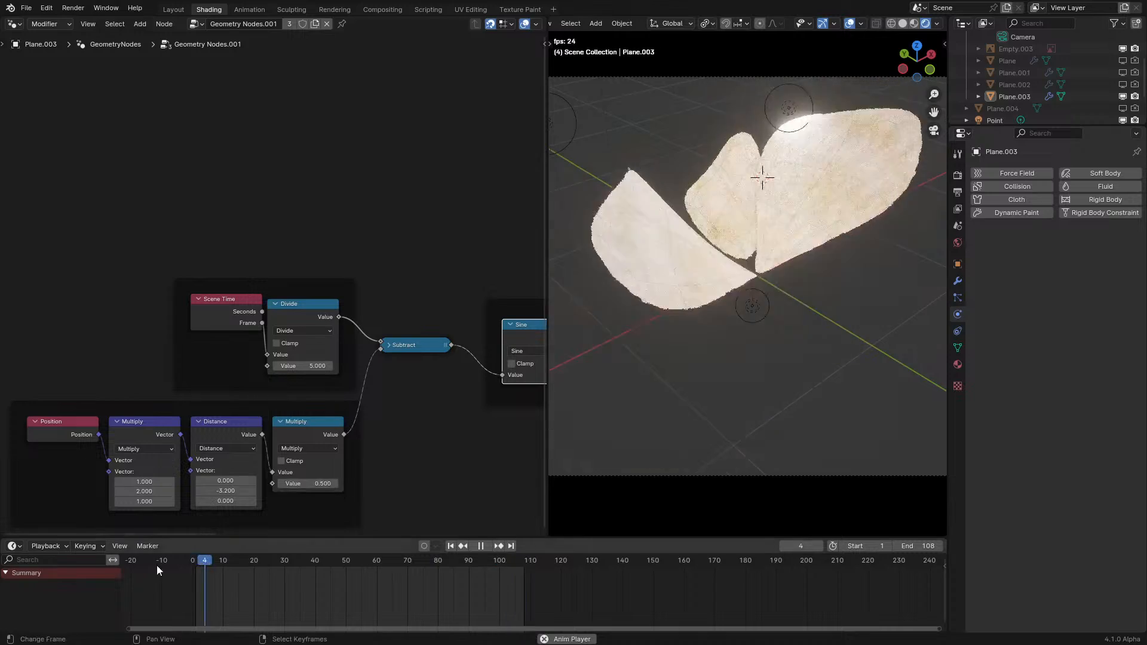
- Examine the playing wing animation from several angles, pausing and resuming it to check how the wings bend
middle_click_drag(687, 376, 901, 351)
middle_click_drag(842, 324, 764, 303)
key("space")
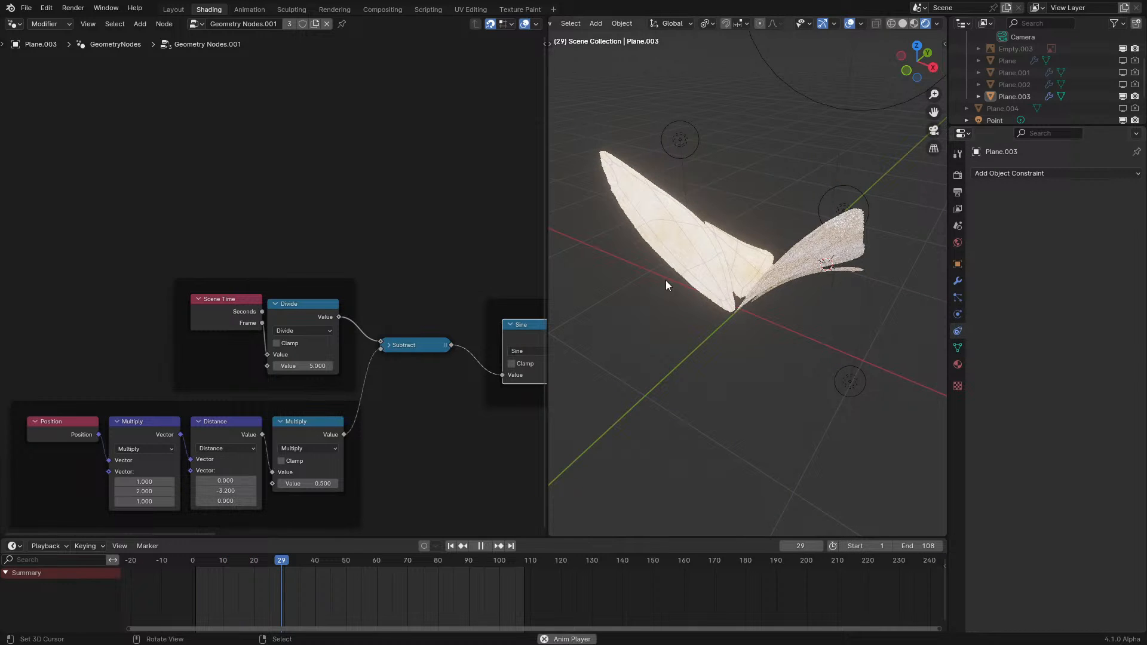
key("space")
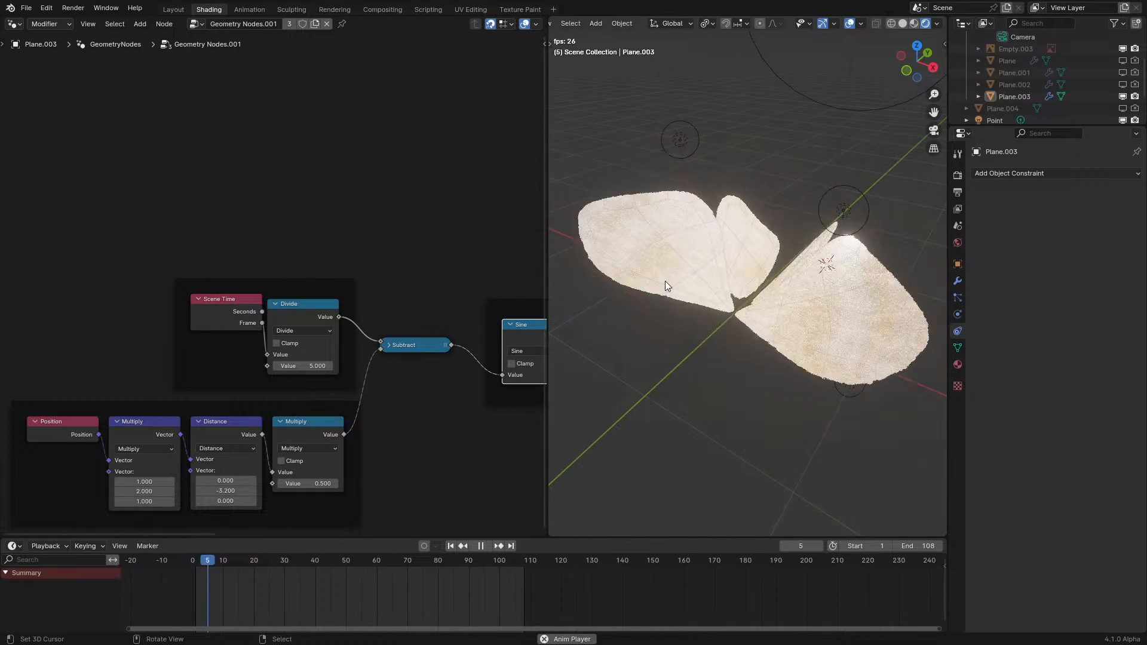
middle_click_drag(474, 290, 323, 299)
key("space")
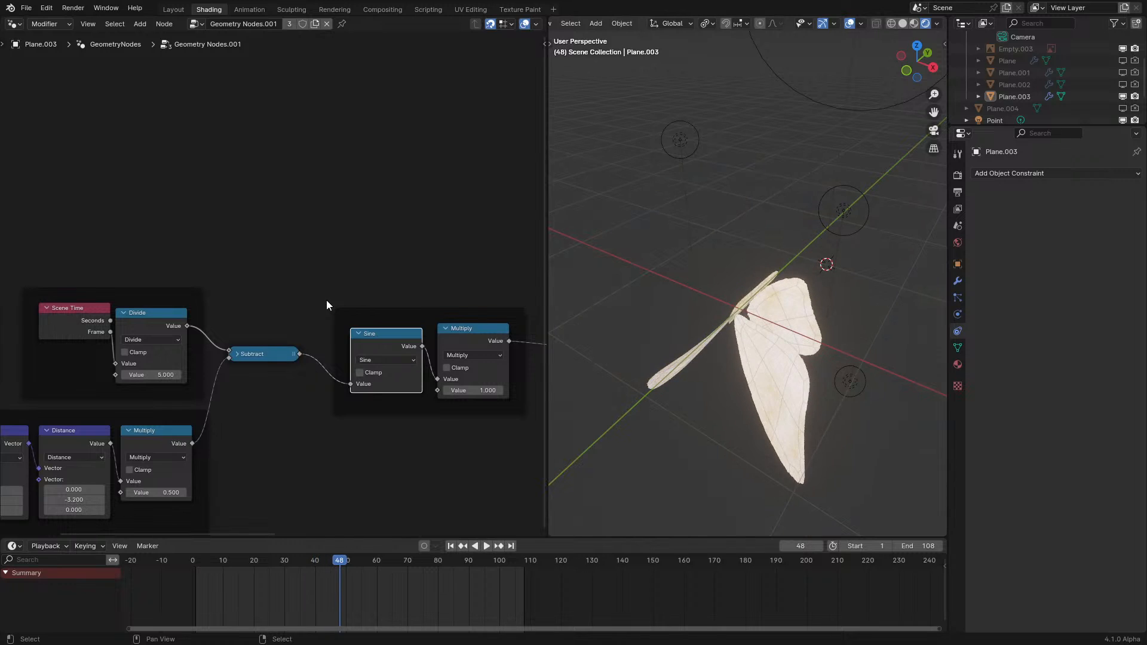
key("space")
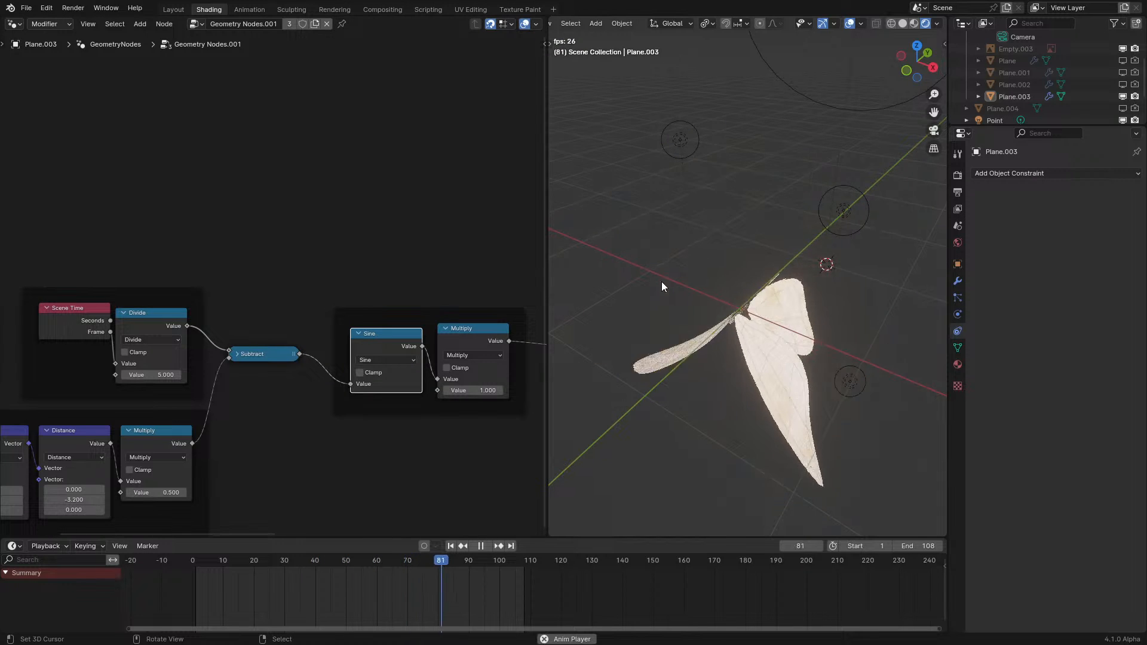
left_click(661, 286)
key("space")
left_click(672, 360)
key("space")
middle_click_drag(674, 398, 816, 282)
left_click(783, 362)
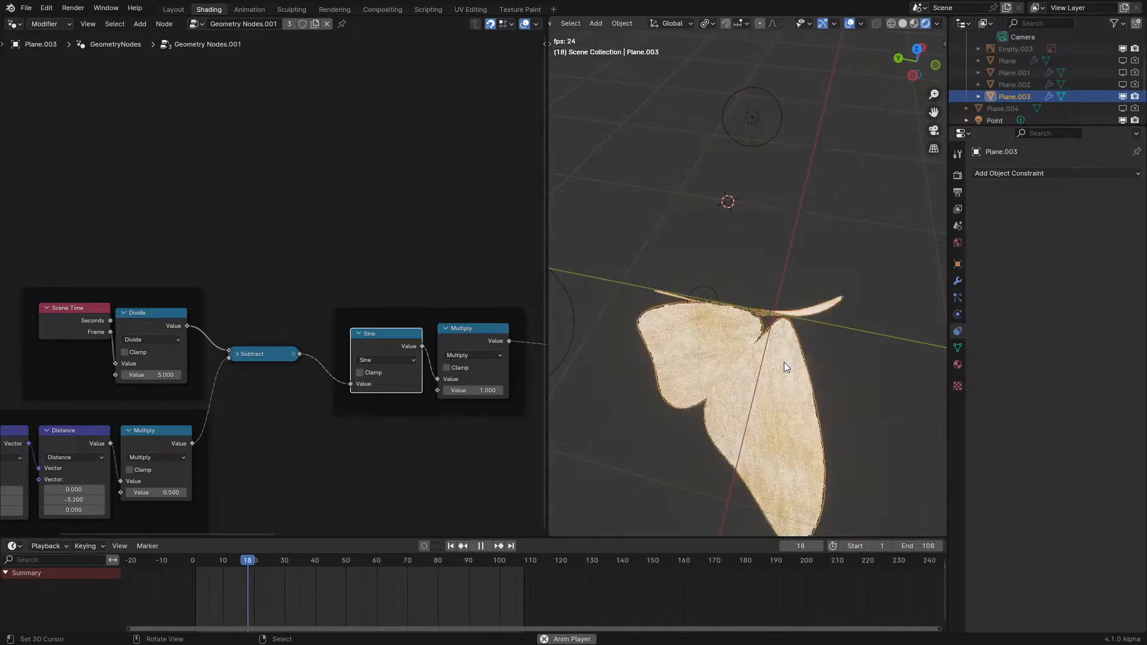
middle_click_drag(679, 321, 876, 274)
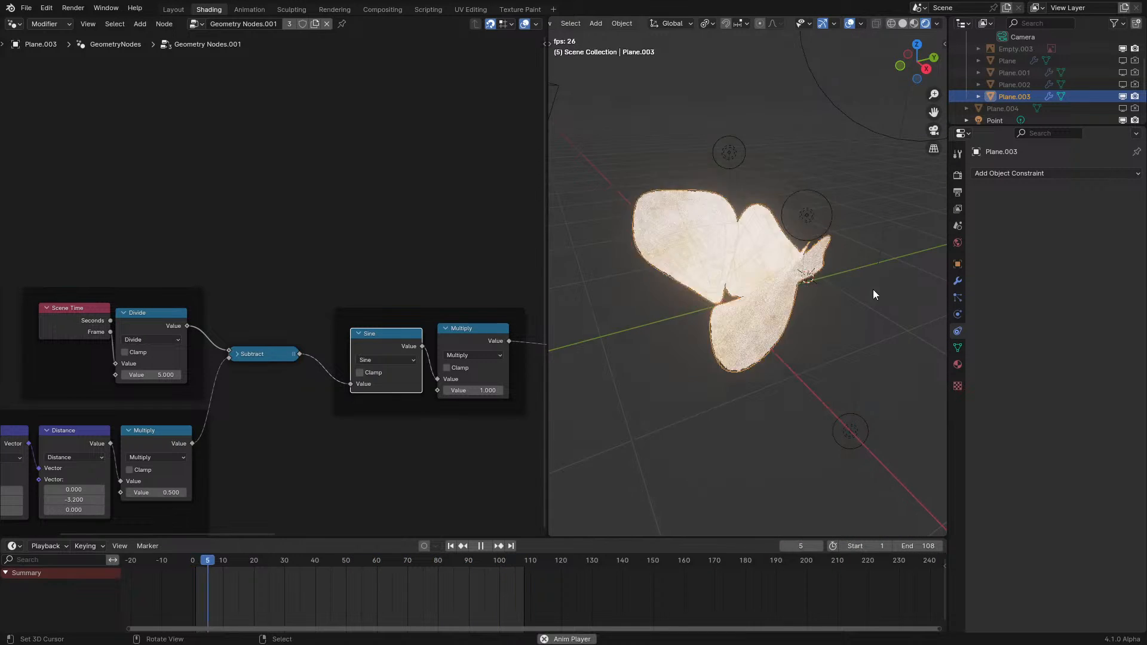
- Examine the whole flapping node tree in an enlarged node editor, following it from Scene Time to Vector Rotate
scroll(384, 363, "down", 4)
key("ctrl+space")
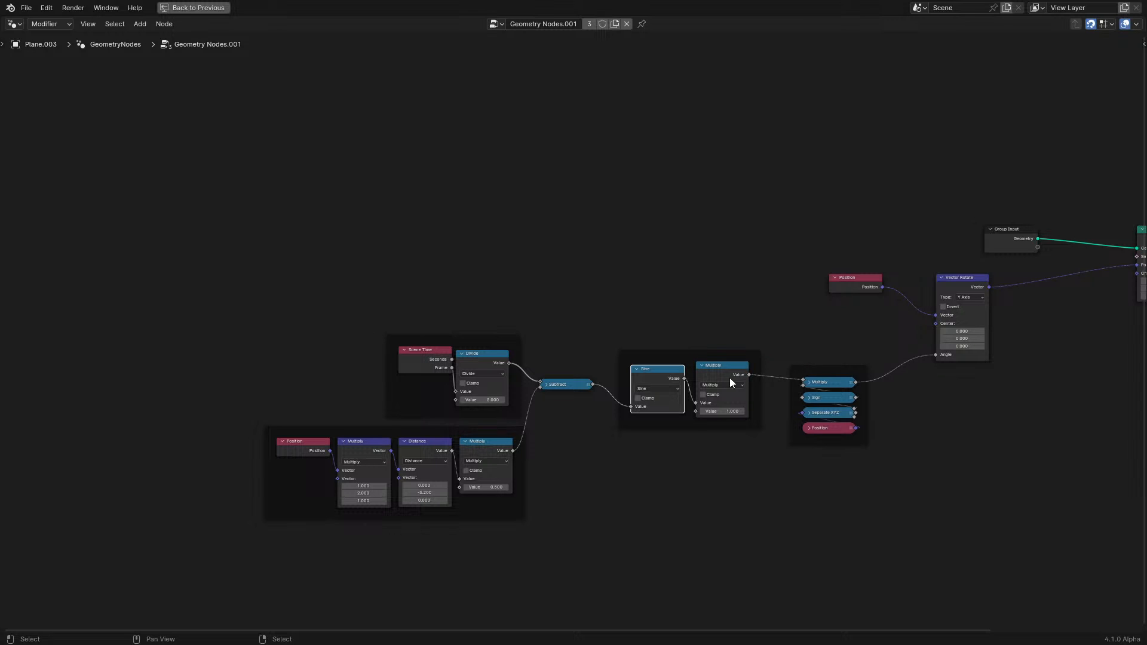
middle_click_drag(766, 375, 559, 393)
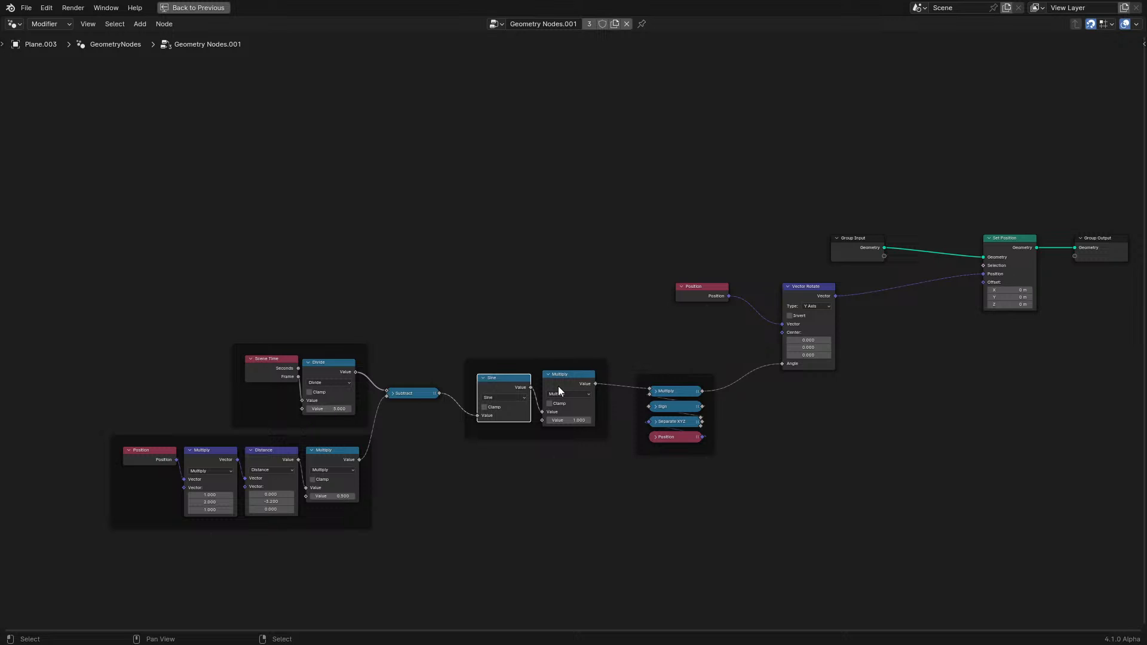
scroll(558, 386, "up", 2)
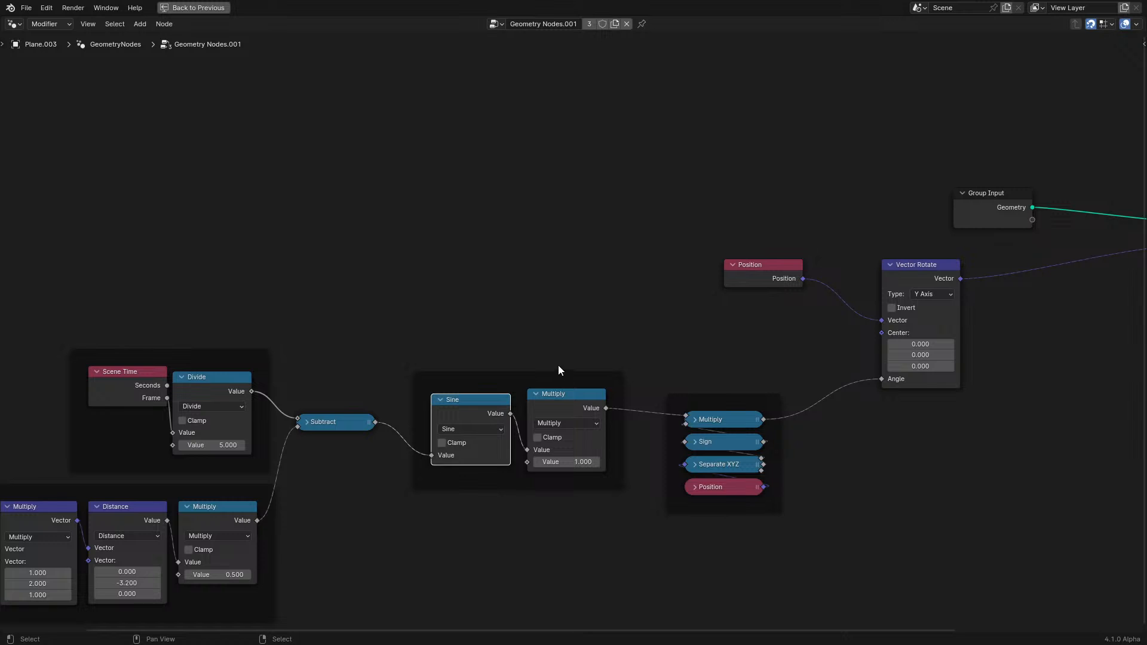
middle_click_drag(324, 312, 539, 255)
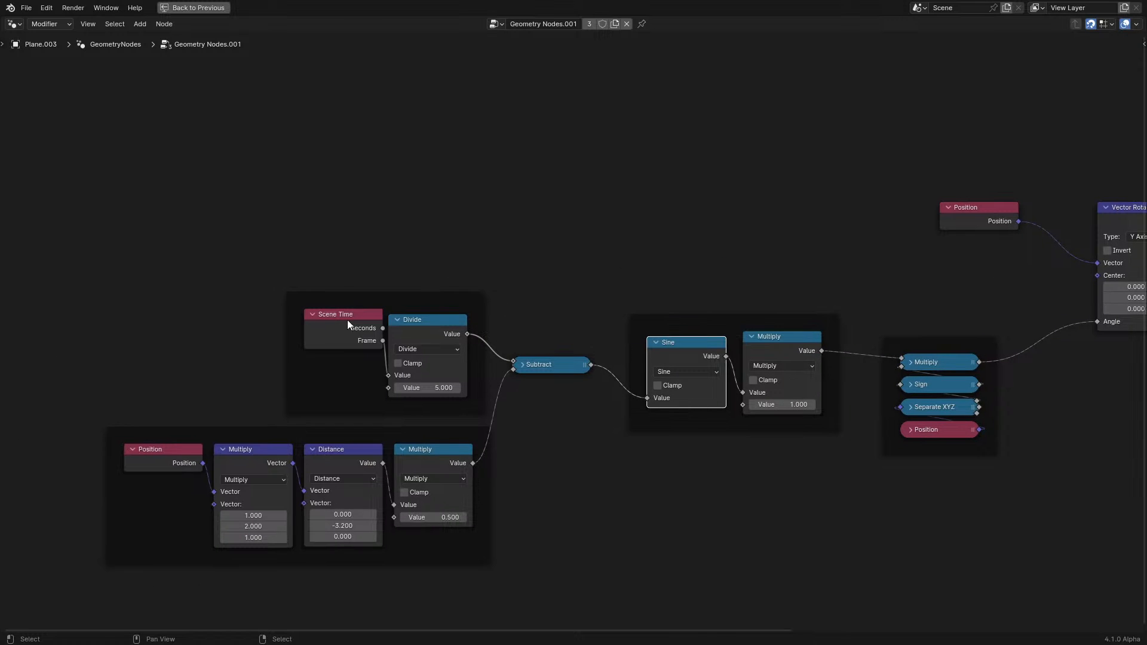
middle_click_drag(820, 368, 578, 383)
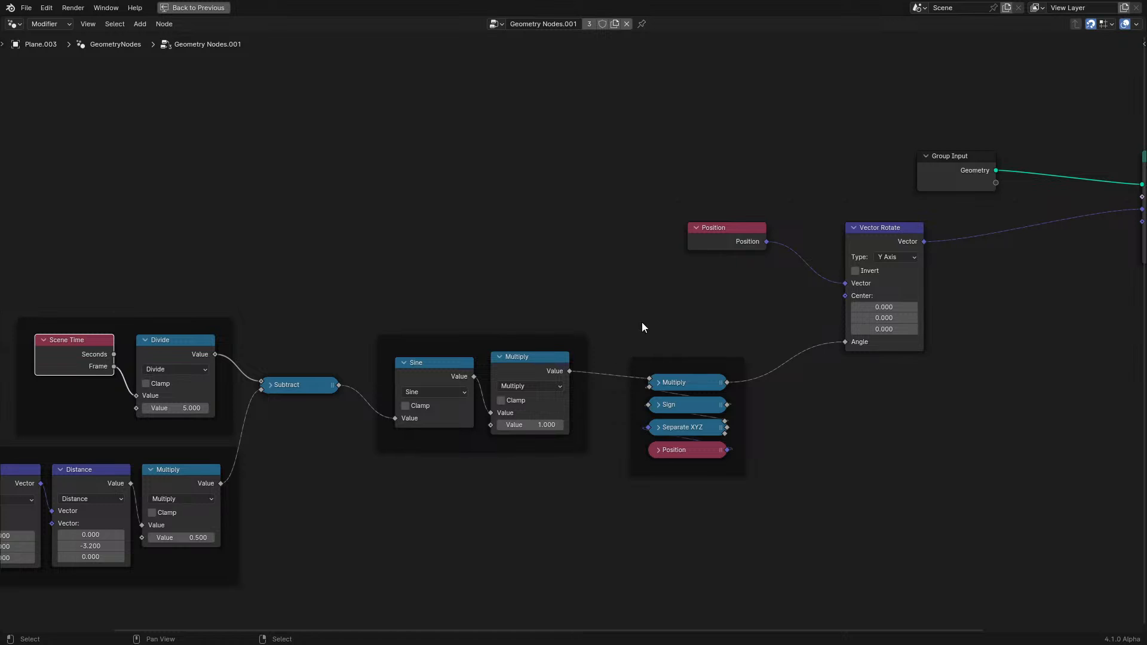
middle_click_drag(642, 322, 596, 354)
key("ctrl+space")
right_click(634, 412)
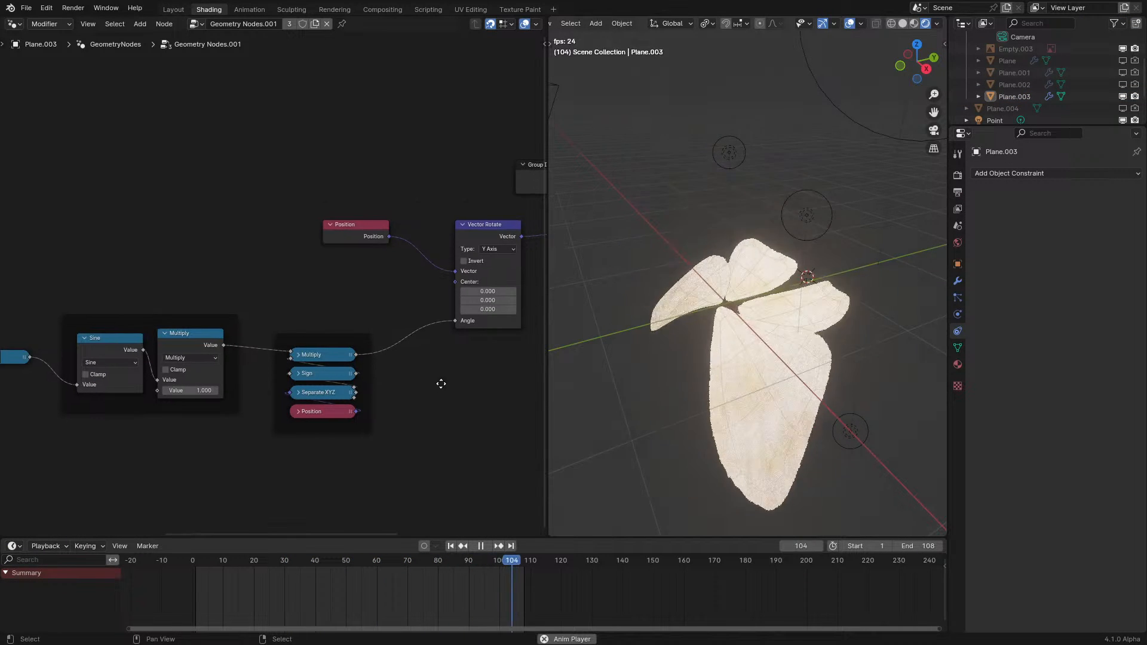
middle_click_drag(452, 381, 375, 403)
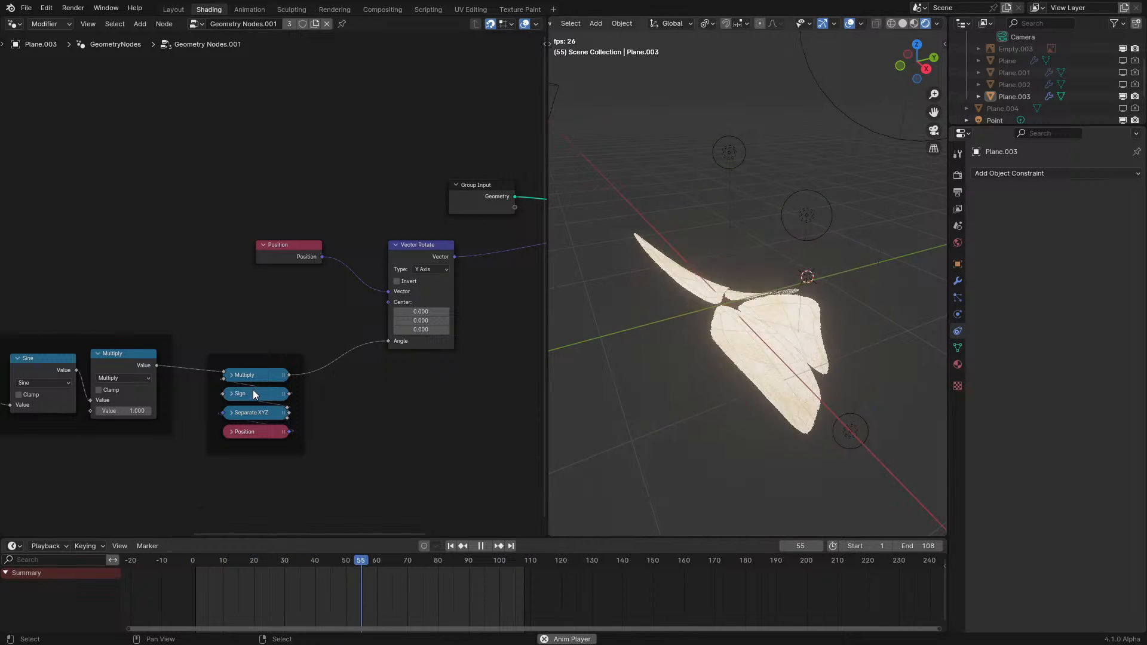
- Examine the Position, Separate XYZ, Sign and Multiply nodes feeding the rotation angle, along with the wings' motion in the viewport
left_click_drag(182, 328, 304, 473)
left_click(326, 459)
middle_click_drag(318, 437, 378, 402)
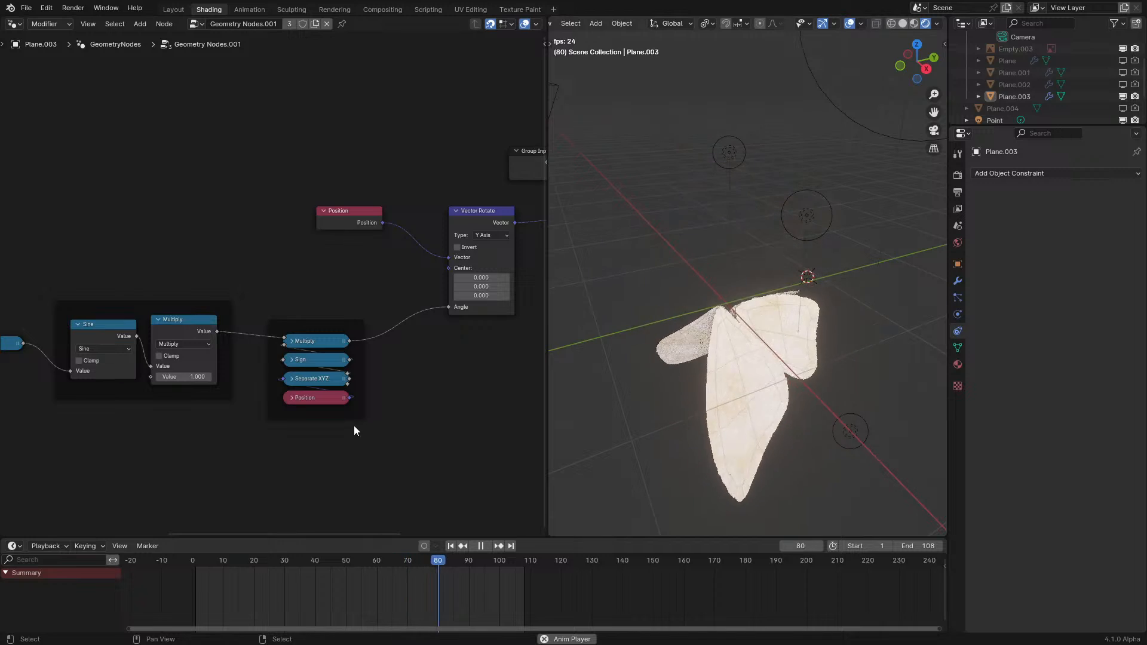
scroll(334, 394, "up", 2)
left_click_drag(323, 341, 282, 316)
left_click(282, 287)
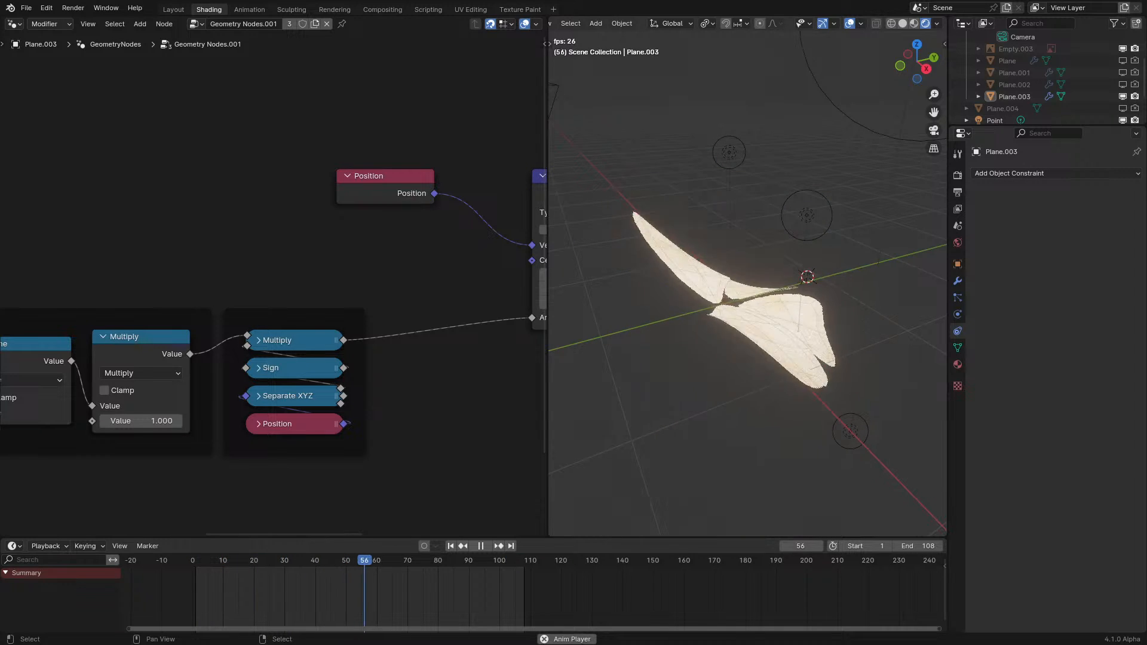
left_click_drag(274, 313, 335, 312)
left_click(320, 278)
scroll(320, 278, "down", 4)
middle_click_drag(712, 292, 850, 306)
key("KP_0")
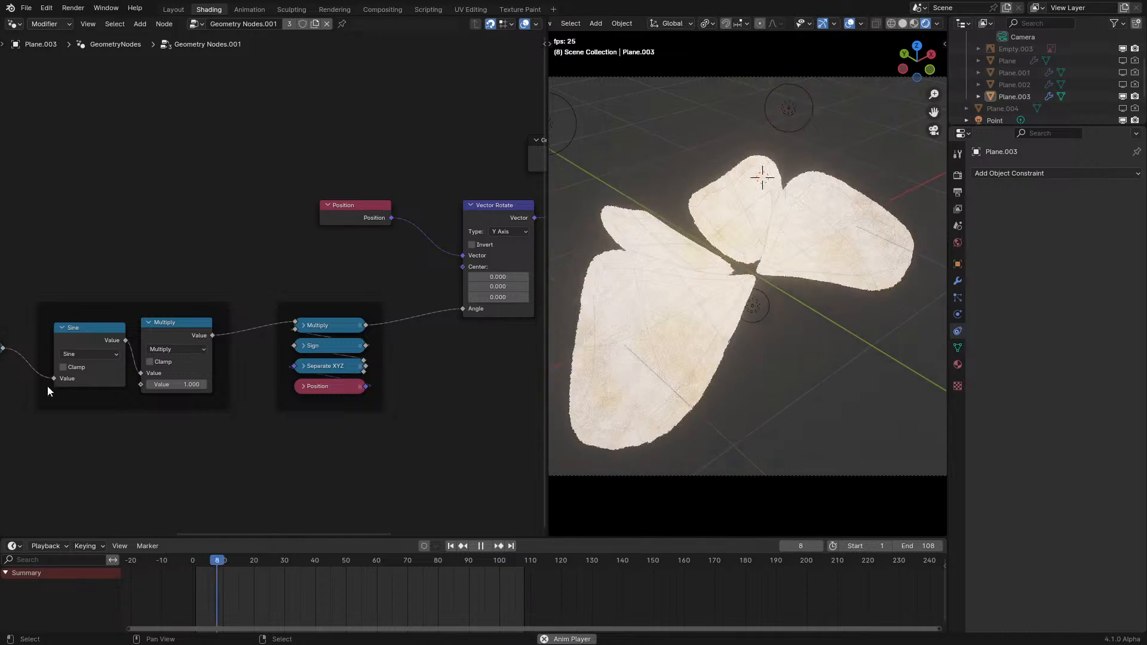
middle_click_drag(804, 306, 674, 302)
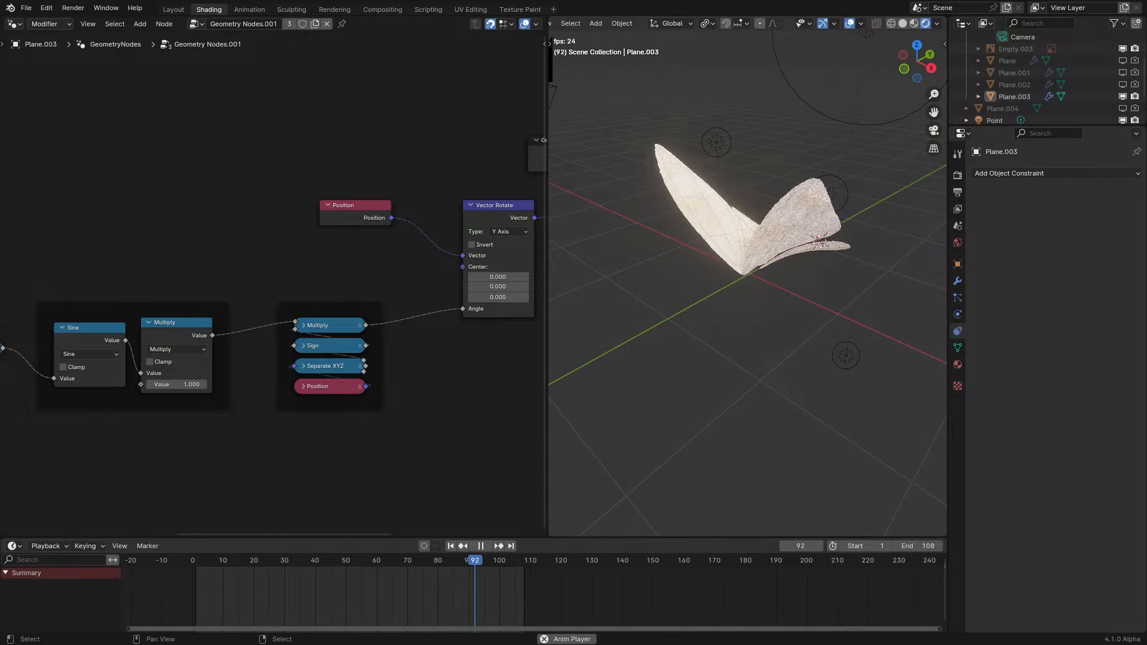
middle_click_drag(415, 416, 424, 405)
key("shift+a")
mouse_move(424, 405)
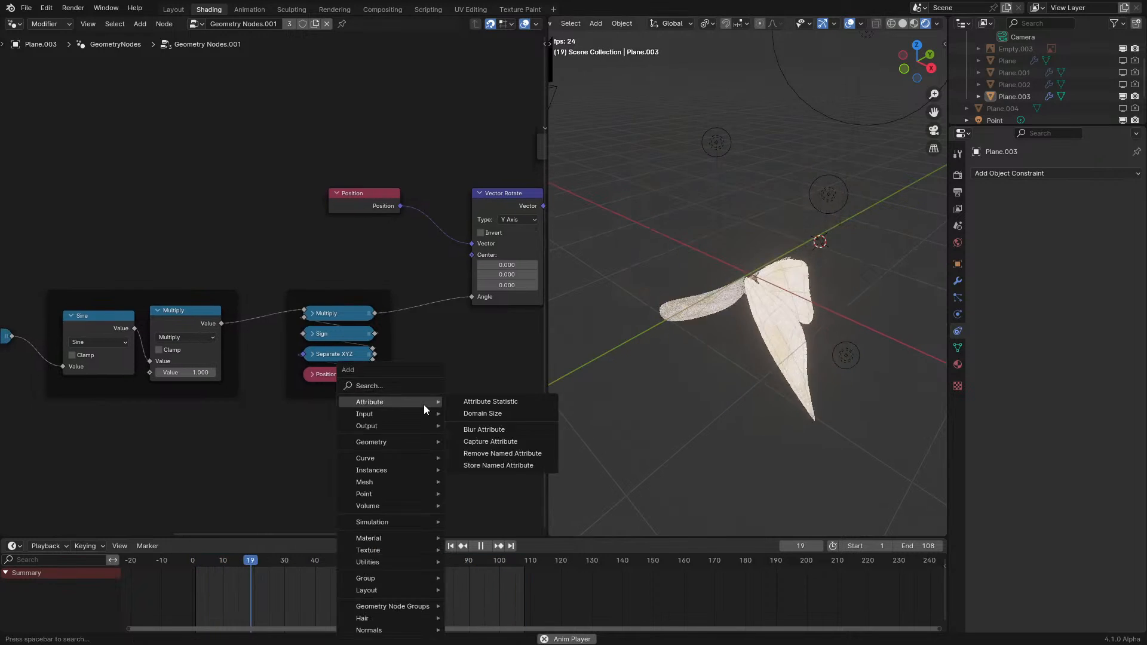
left_click(372, 386)
type("giz")
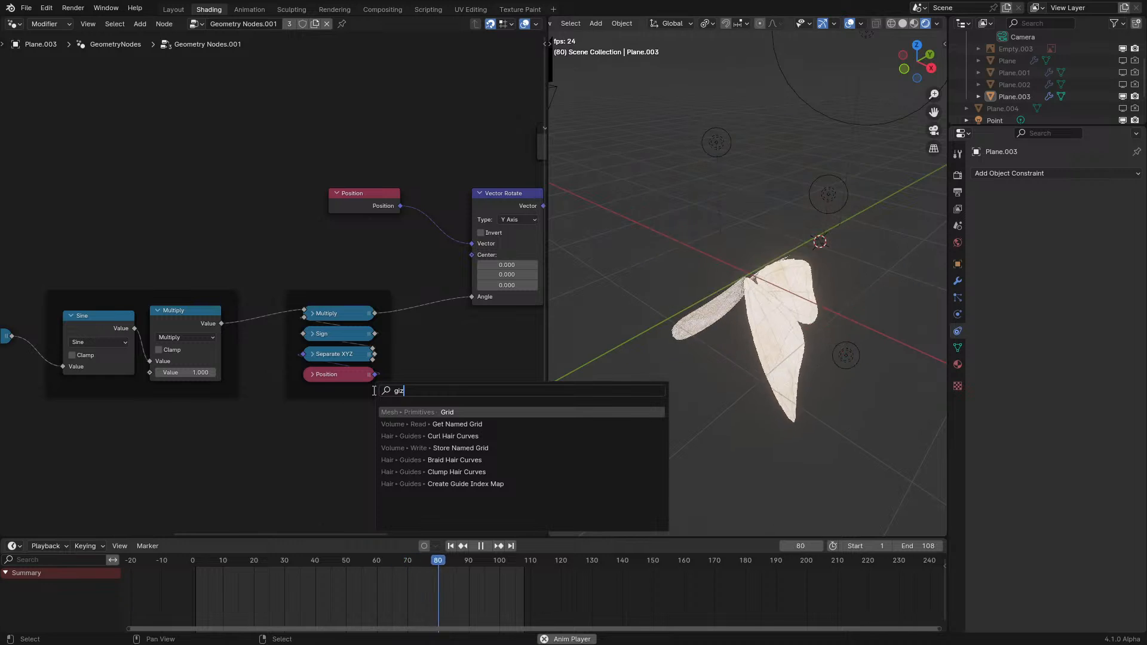
key("ctrl+a")
key("BackSpace")
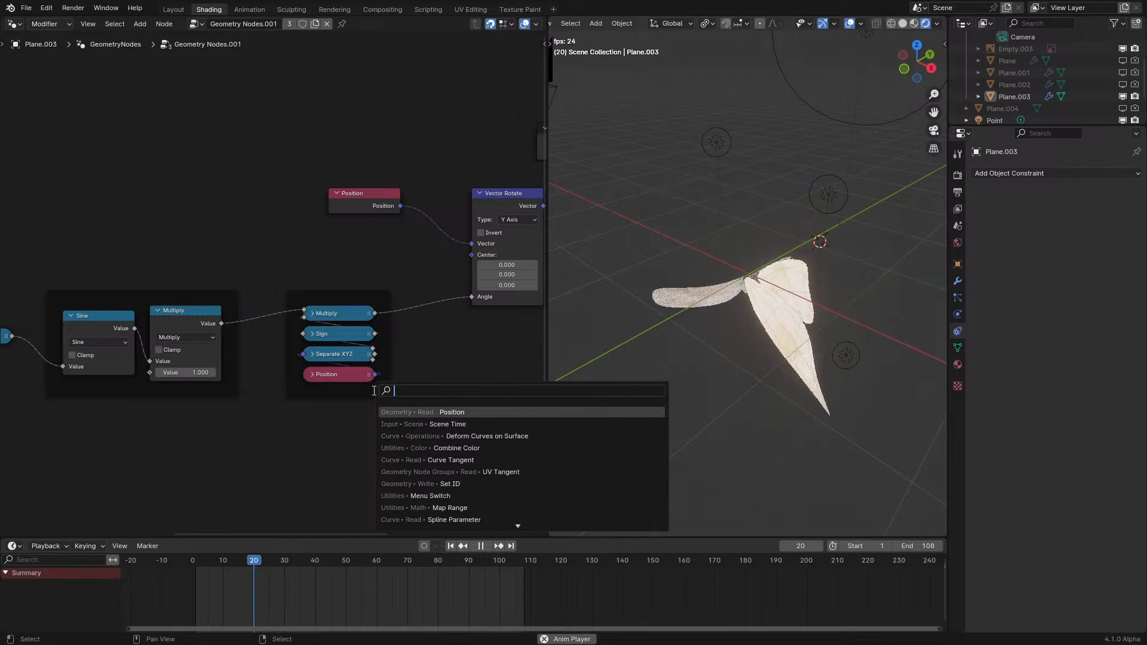
key("Escape")
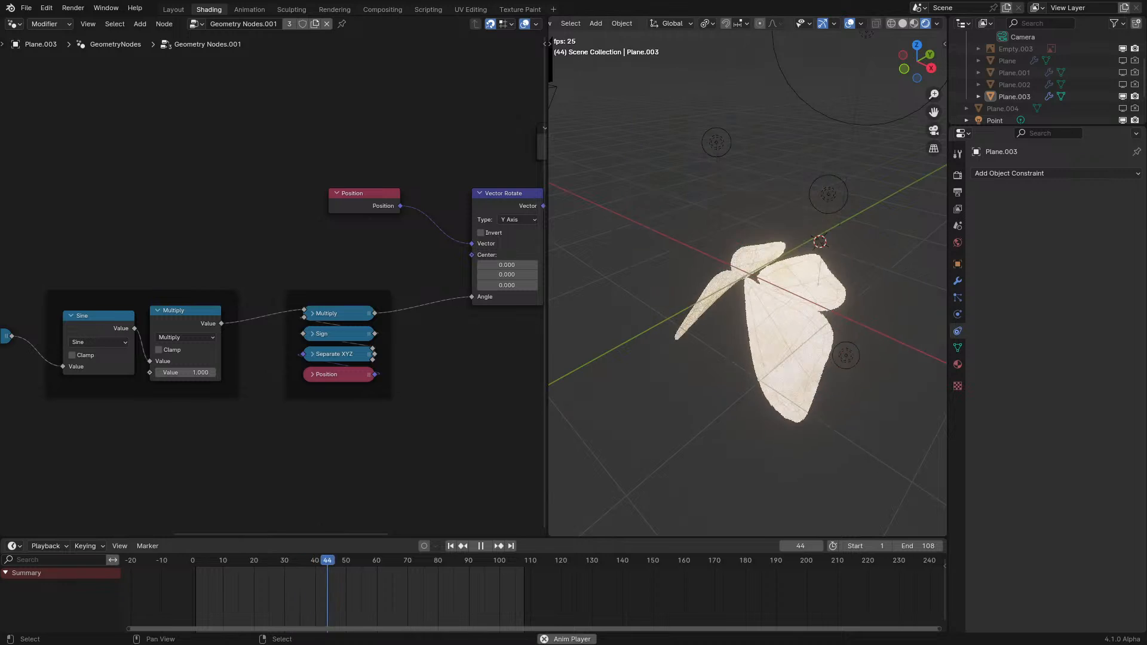
- Pause the animation, add a speaker object placed above the wings, and rotate it 90° about the X axis
middle_click_drag(824, 285, 747, 308)
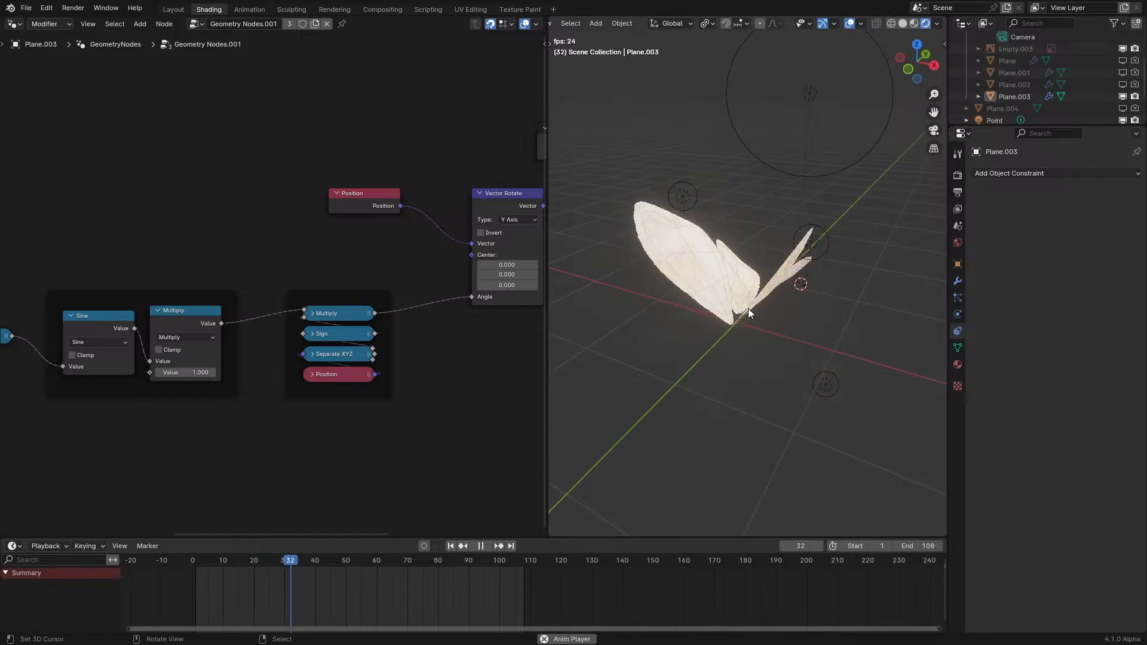
key("space")
key("shift+a")
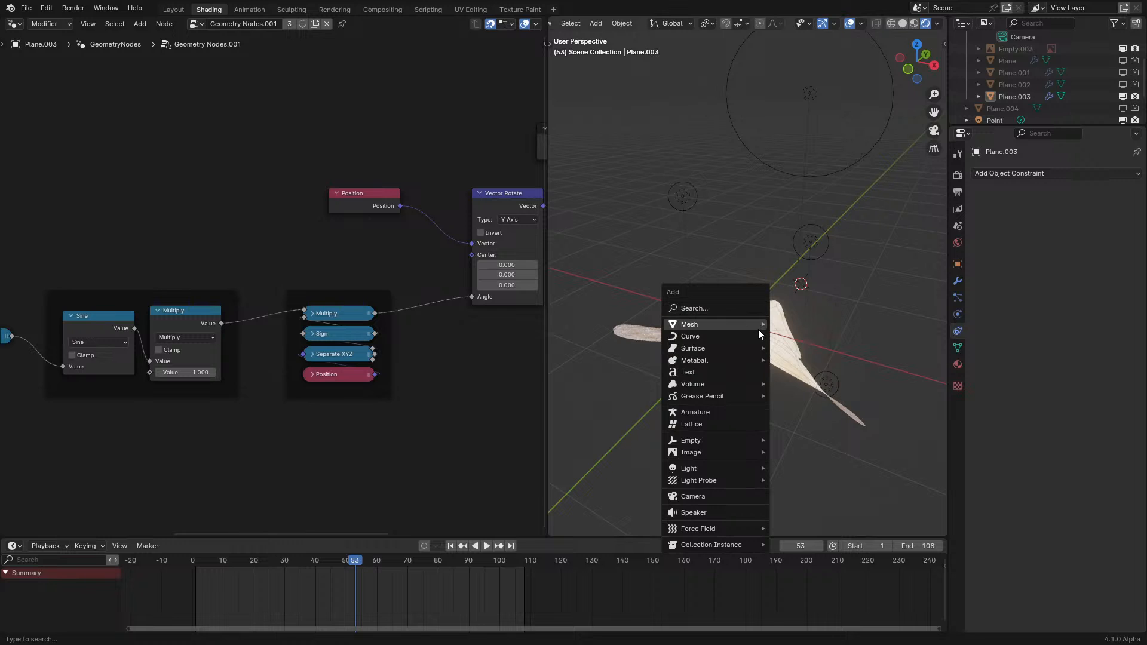
left_click(727, 512)
key("g")
left_click(746, 278)
middle_click_drag(746, 278, 782, 325)
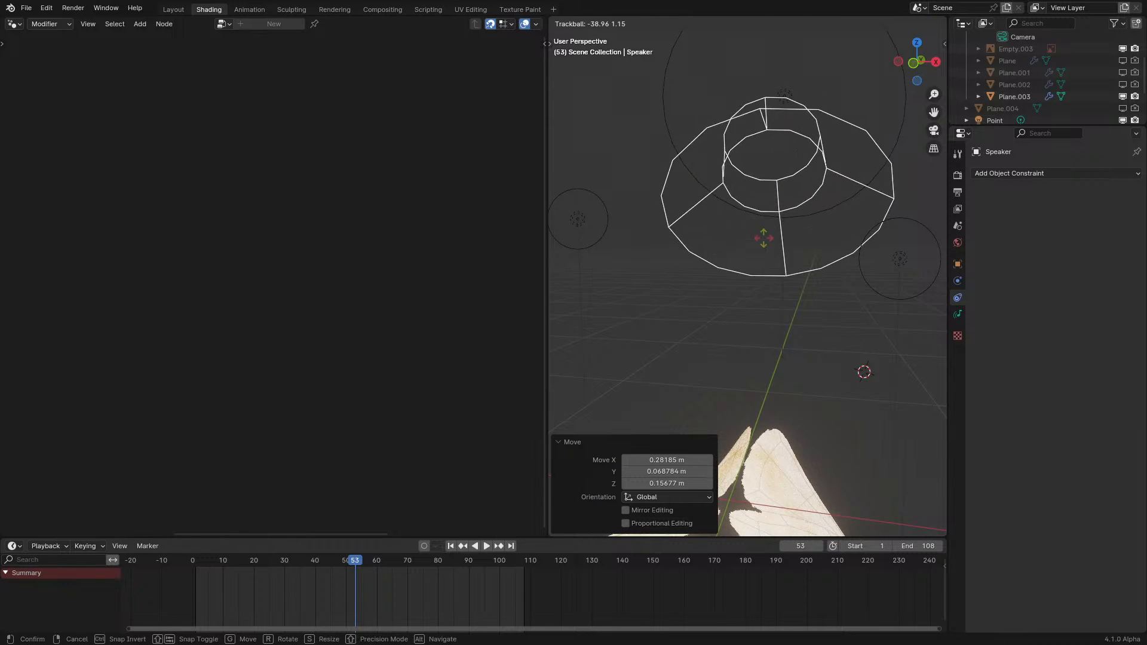
type("x90")
key("Return")
- Lower the speaker by about 0.31 m along the Z axis towards the wings
middle_click_drag(865, 299, 903, 266)
key("g")
key("z")
left_click(756, 313)
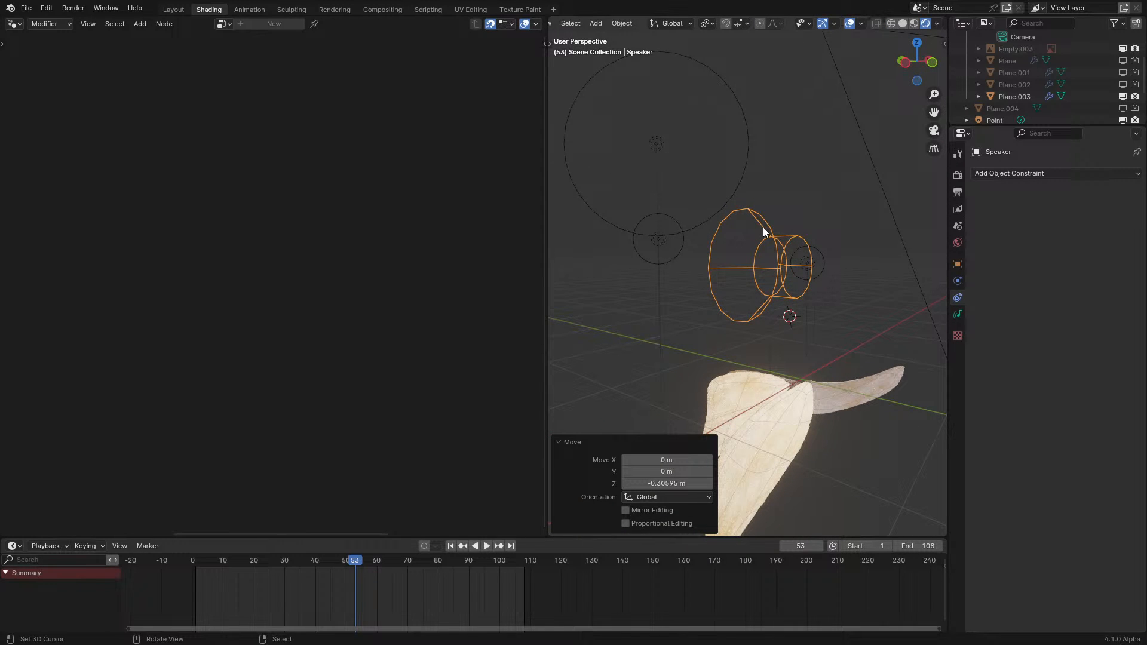
key("shift+a")
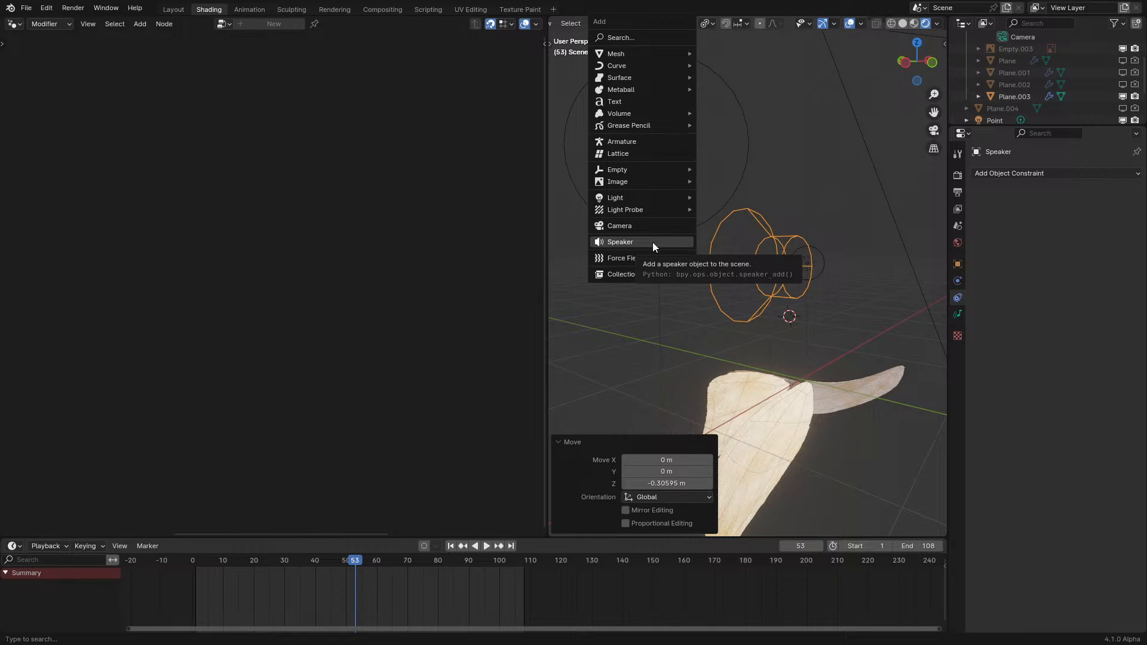
middle_click_drag(905, 268, 739, 256)
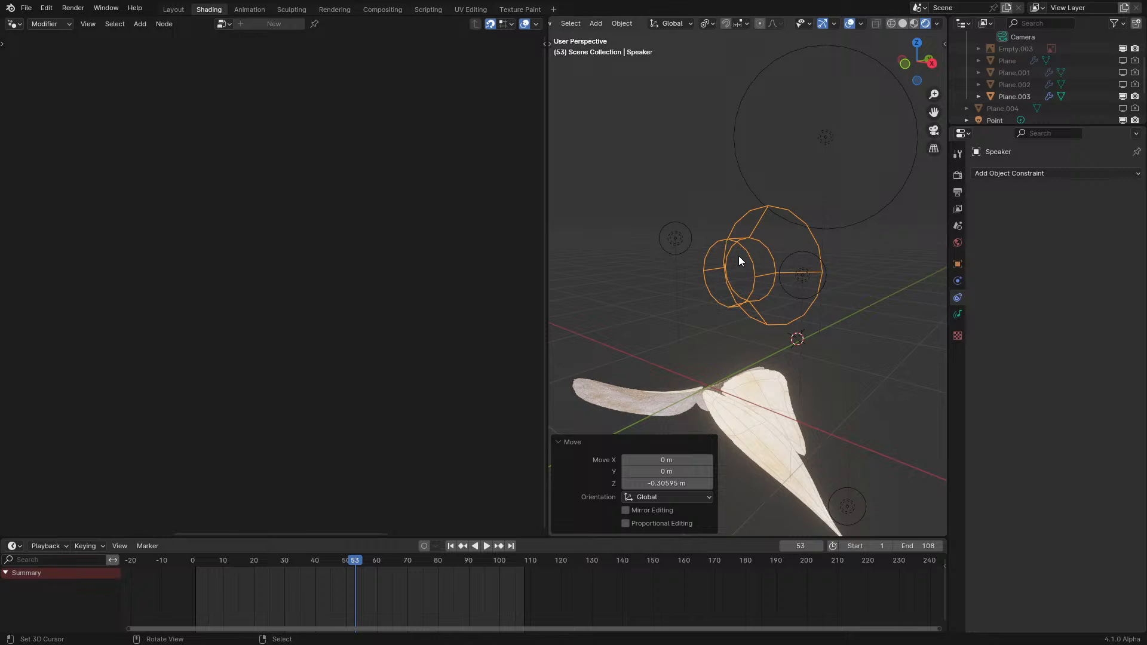
- Examine the speaker's sound settings and compare them with the wing object's data properties
left_click(957, 315)
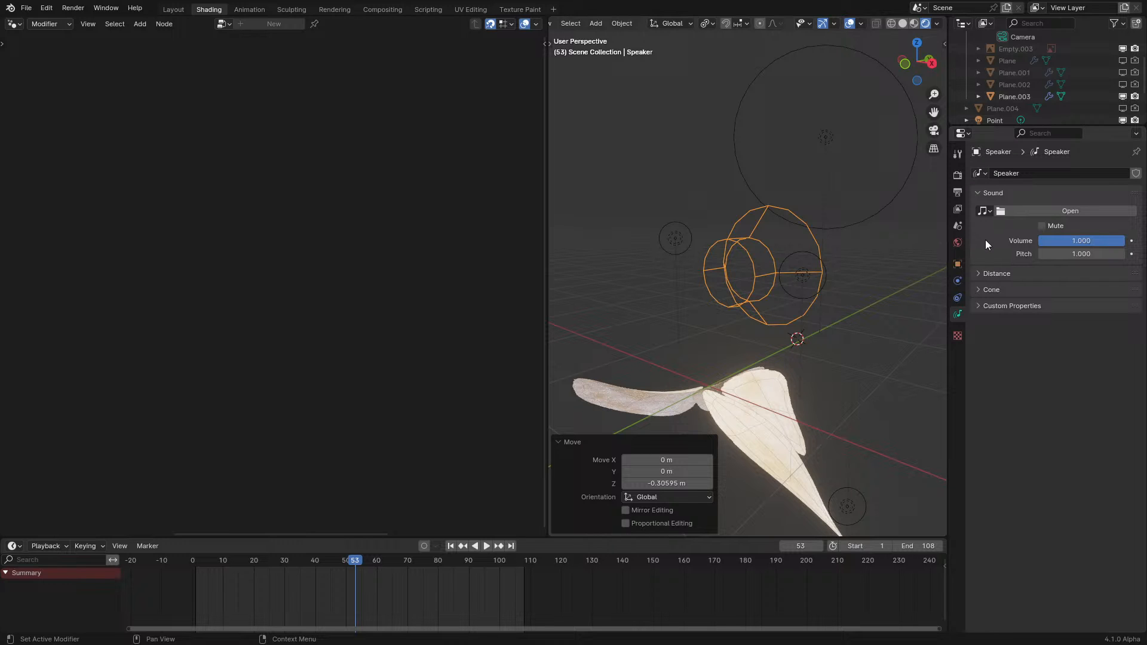
middle_click_drag(681, 297, 700, 295)
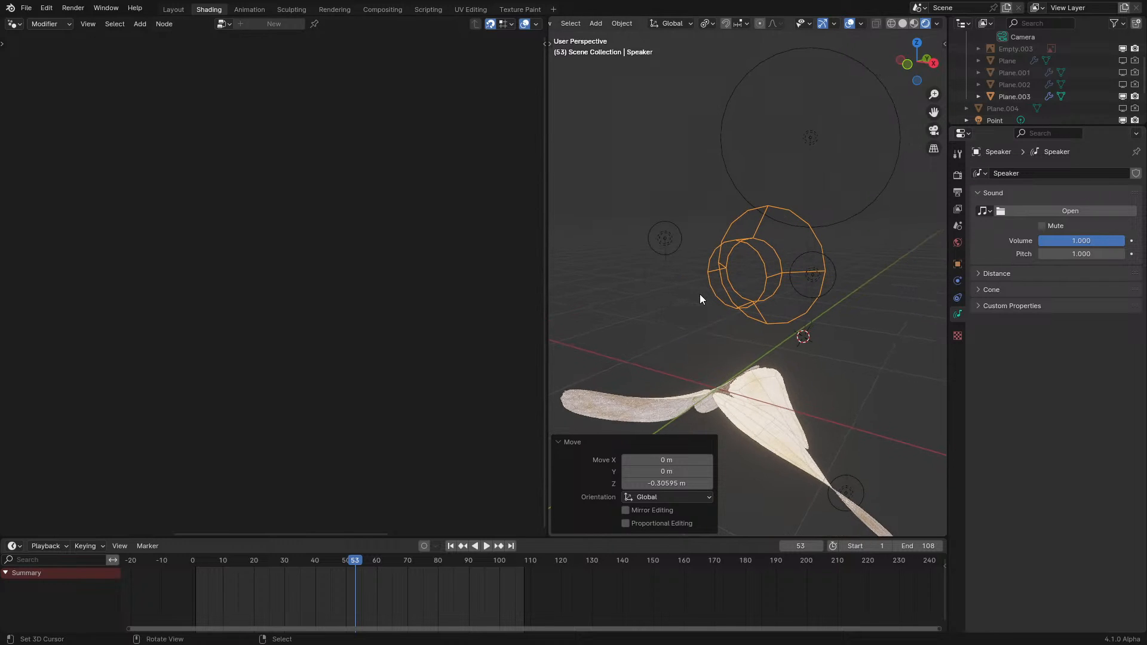
left_click(716, 389)
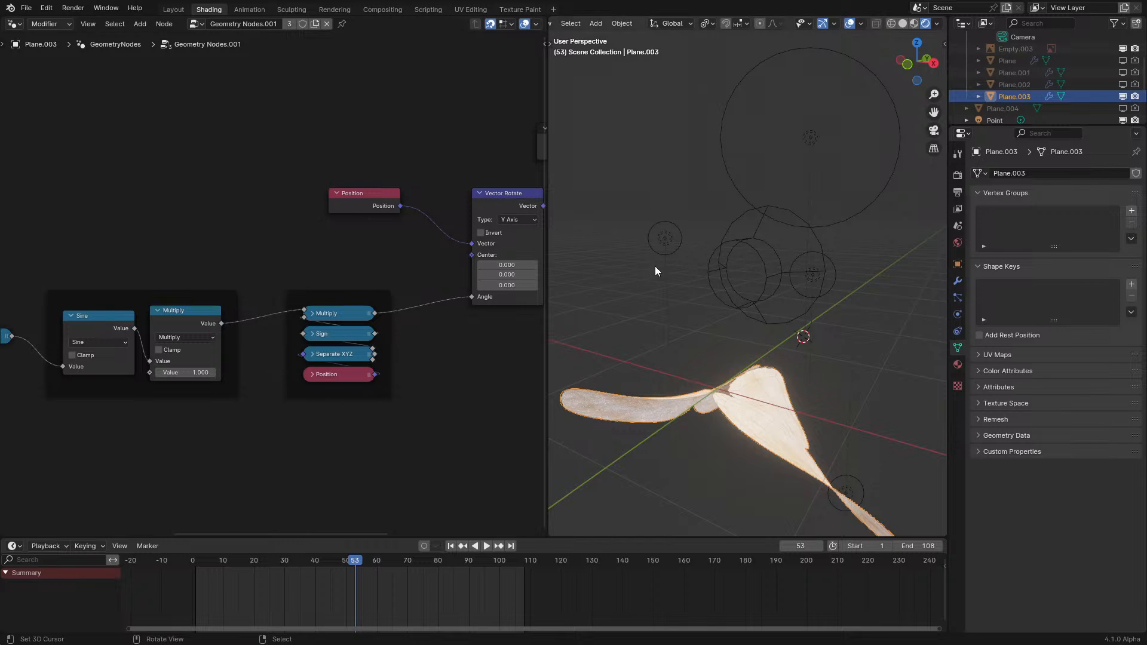
left_click(753, 255)
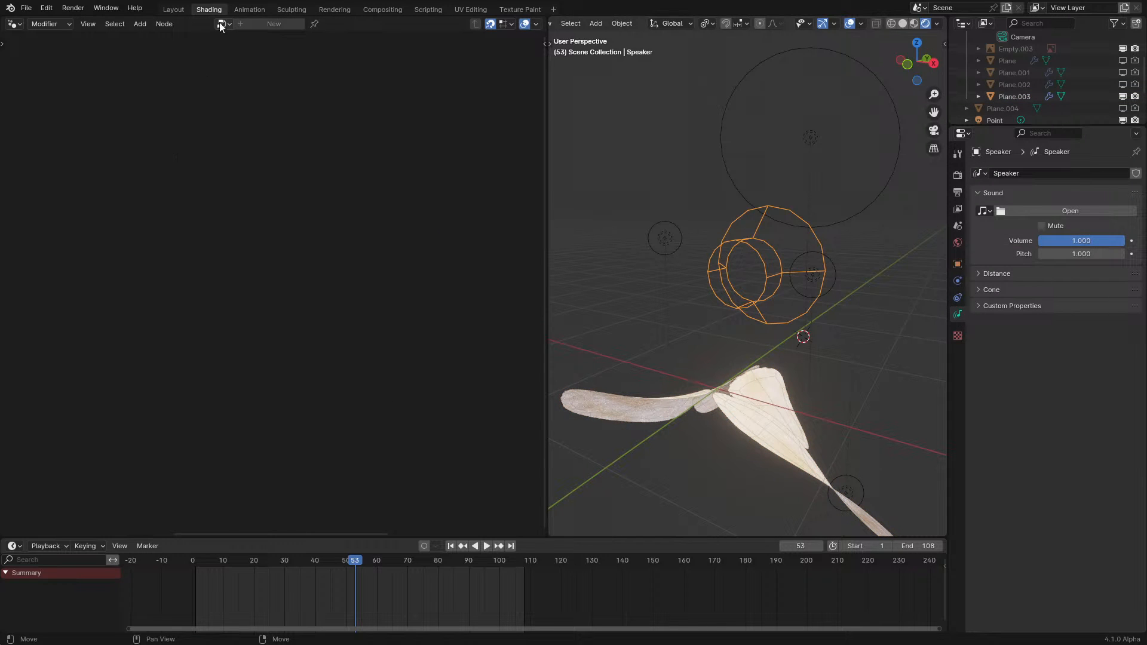
- Switch to the Animation workspace and add a plane at the world origin
left_click(244, 9)
key("n")
middle_click_drag(732, 235, 607, 190)
scroll(621, 197, "up", 3)
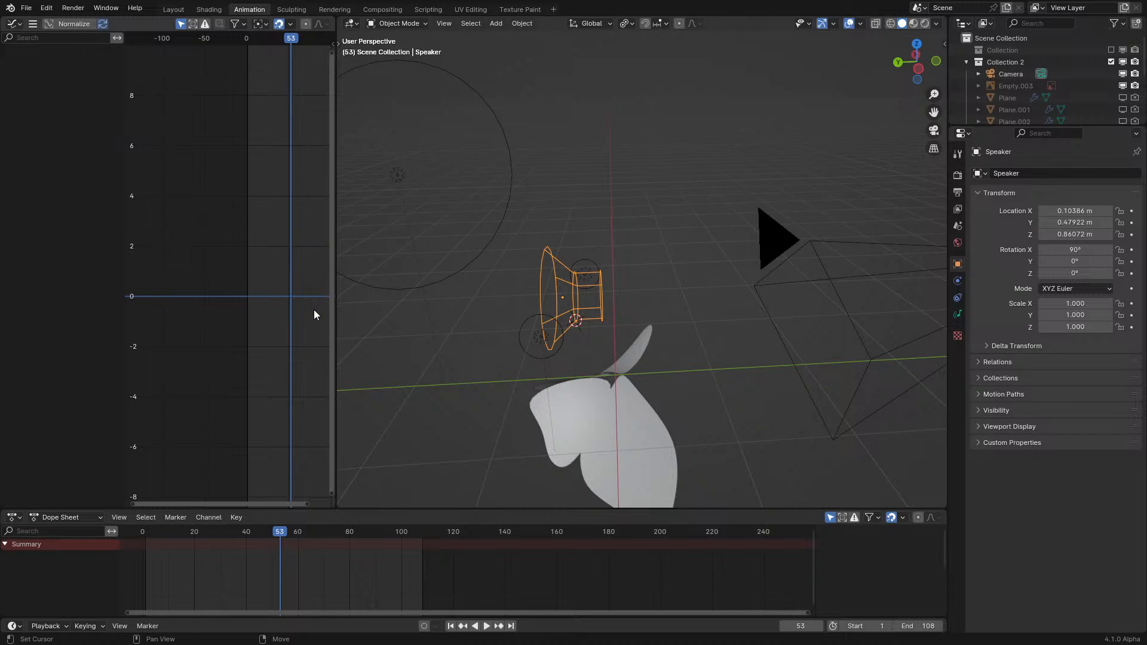
key("n")
key("n")
key("shift+a")
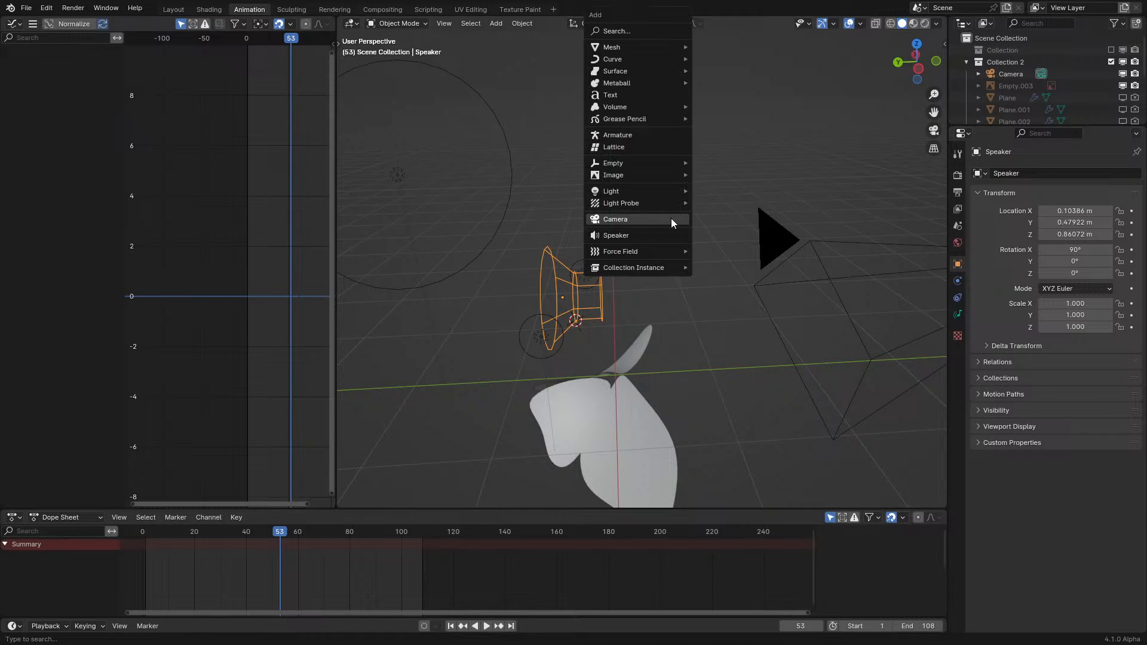
mouse_move(615, 46)
left_click(706, 42)
key("alt+g")
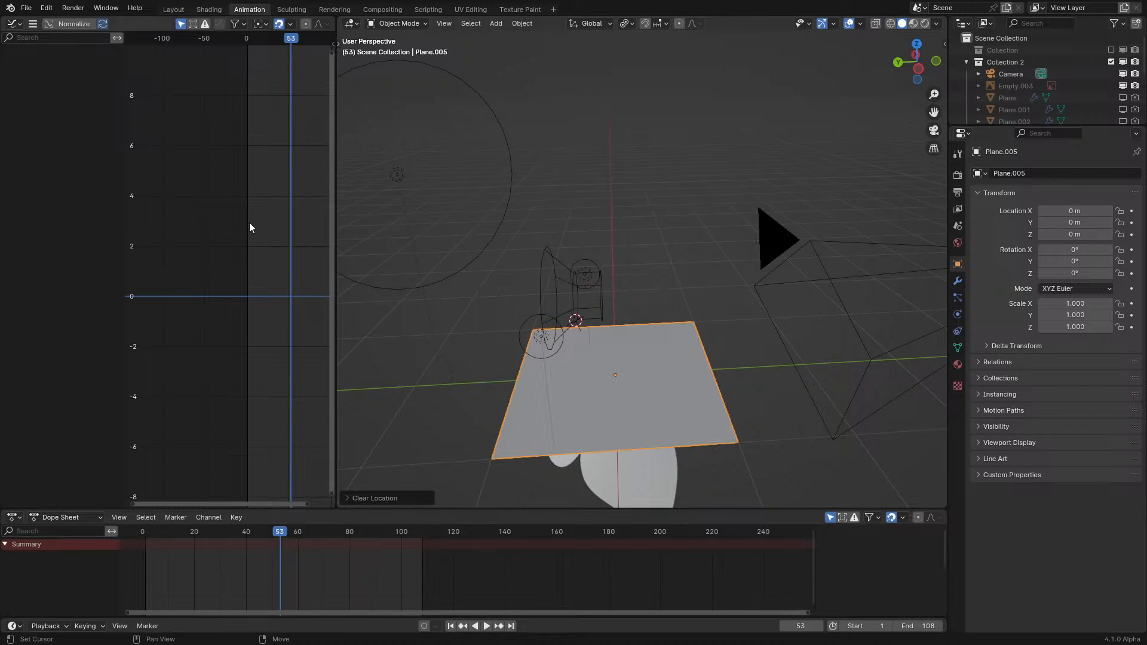
- Keyframe the plane's location at frame 53 using auto keying, leaving it at the origin
key("n")
key("n")
key("g")
left_click(471, 359)
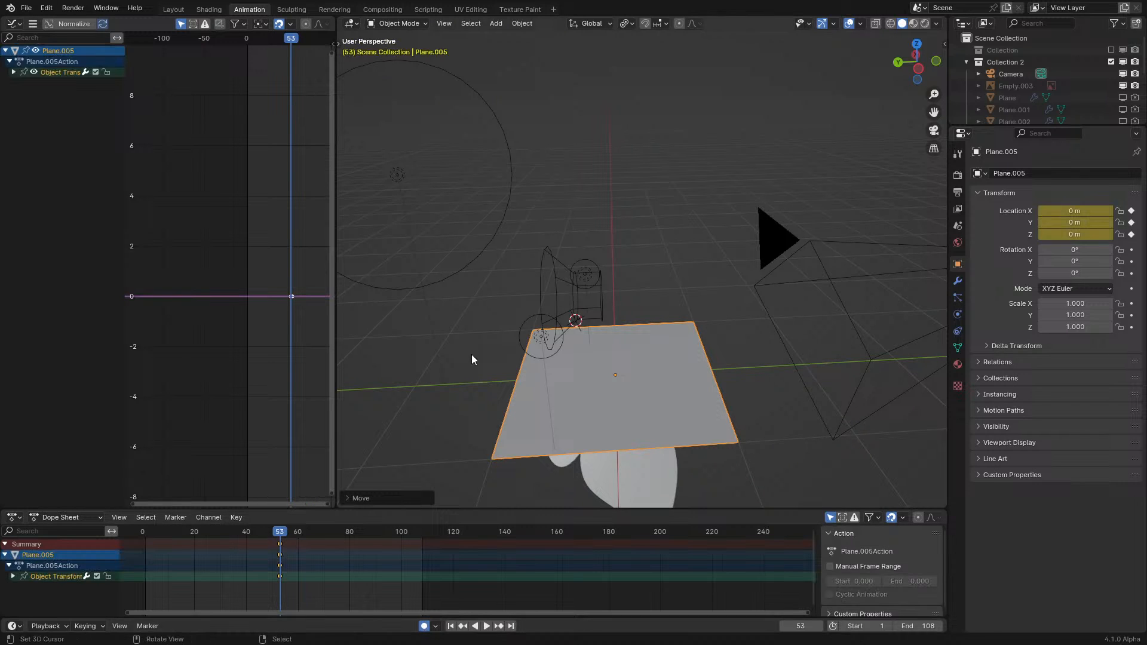
- Examine the plane's X Location F-curve settings and the F-curve modifiers that can be added to it
left_click(12, 72)
left_click(48, 82)
key("n")
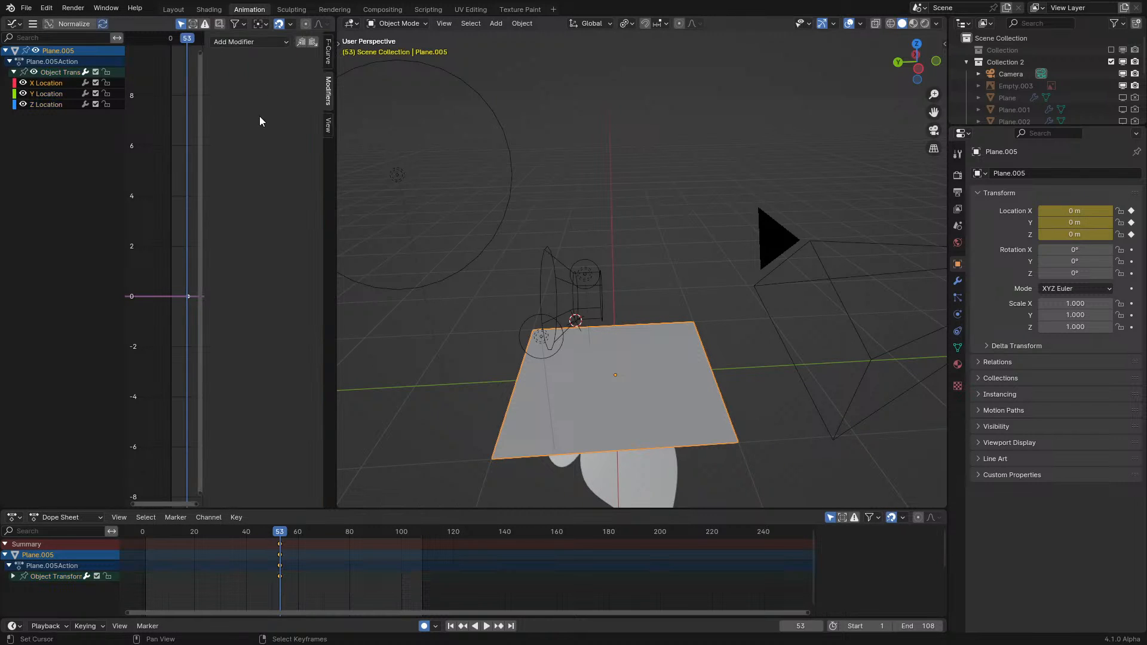
left_click(328, 52)
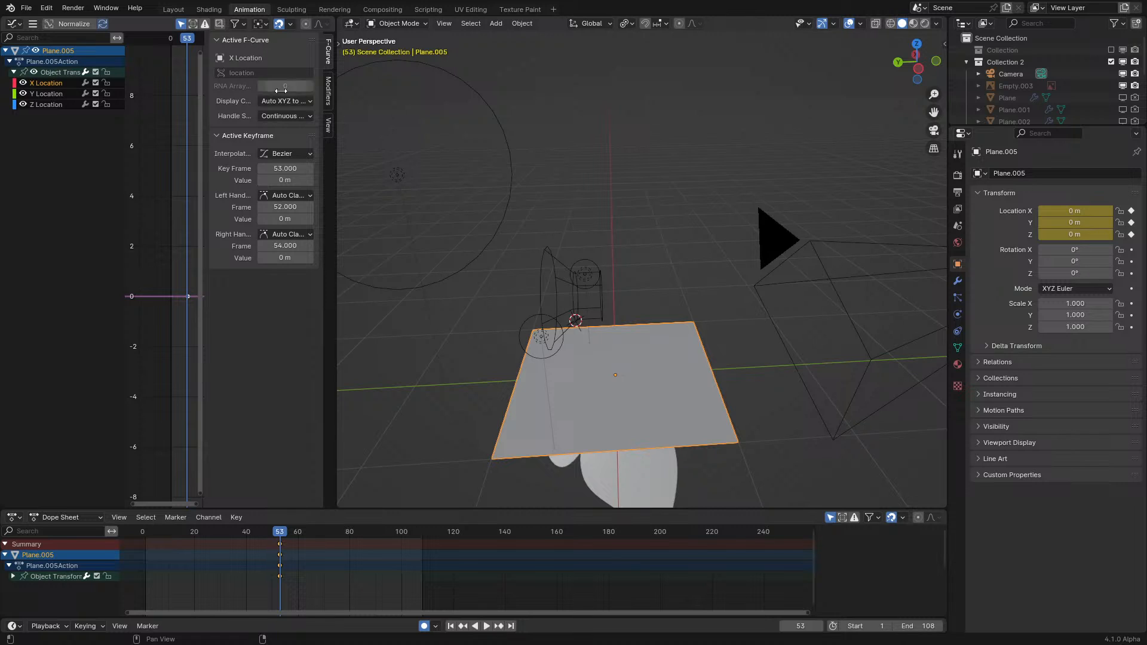
left_click(326, 89)
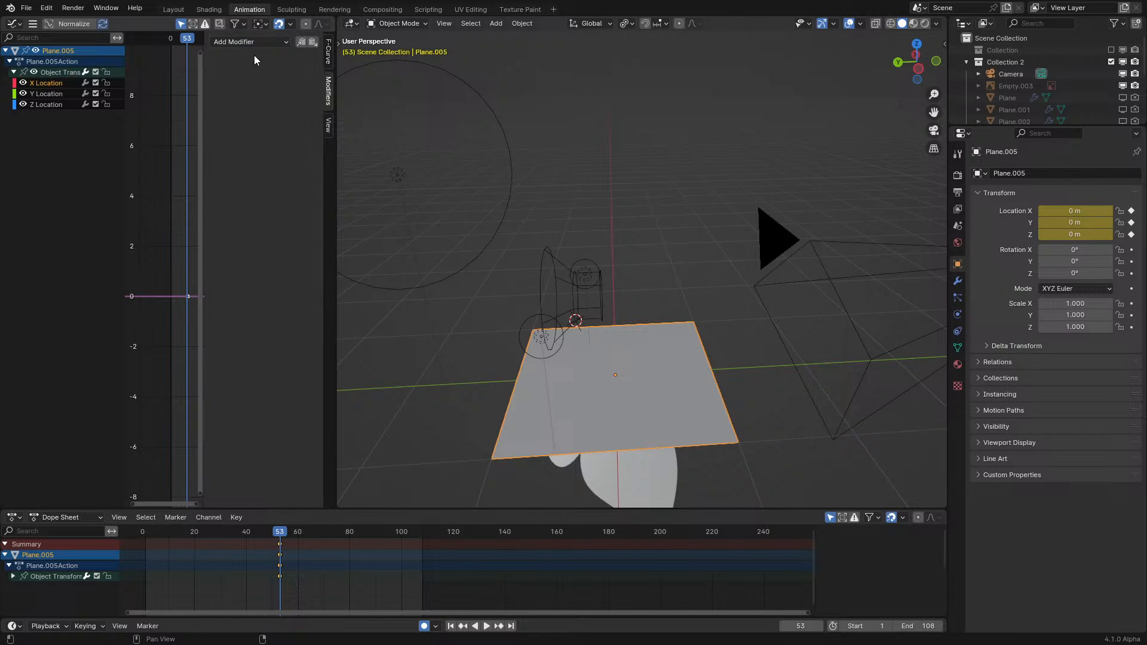
left_click(245, 41)
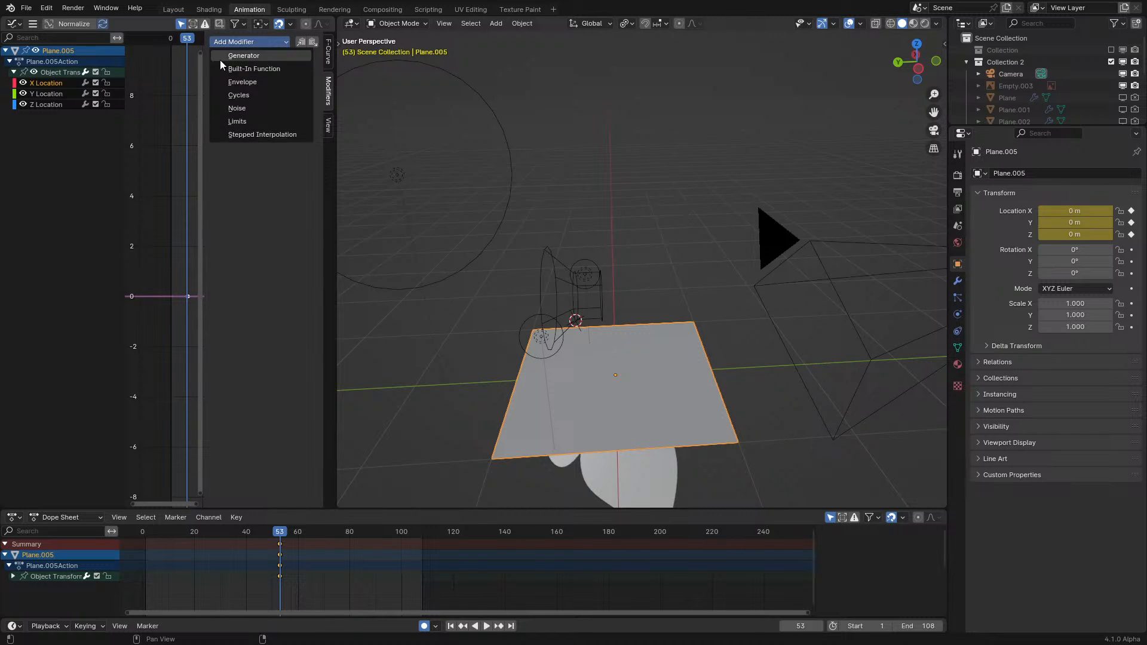
- Delete the keyframed plane and the speaker from the scene
middle_click_drag(642, 349, 624, 356)
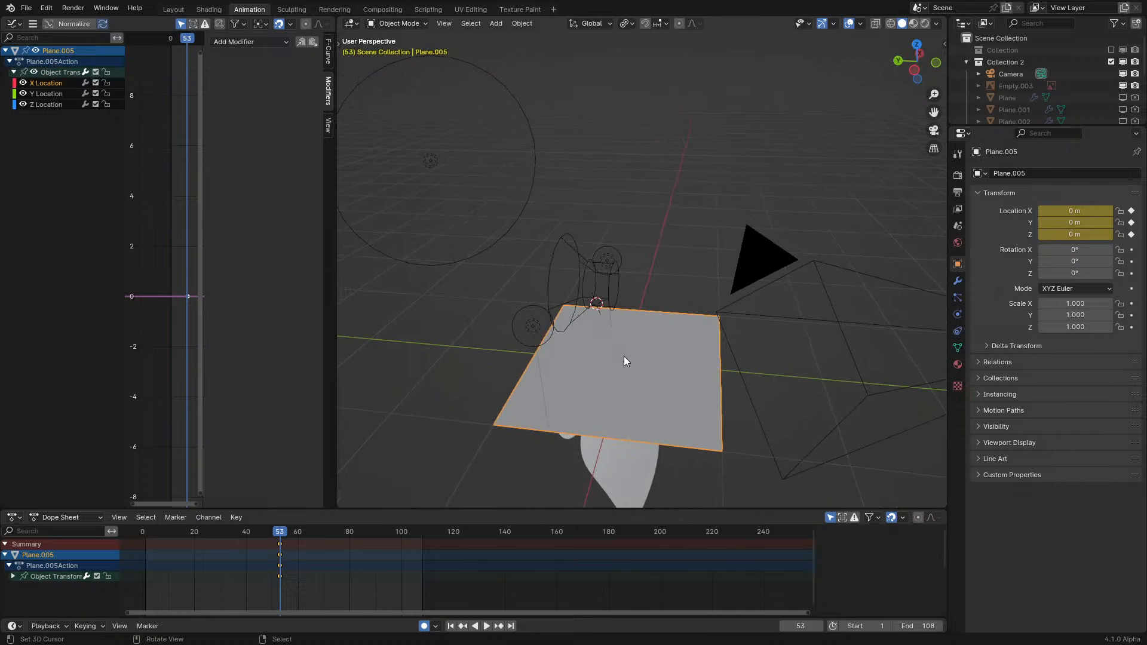
key("Delete")
left_click(604, 307)
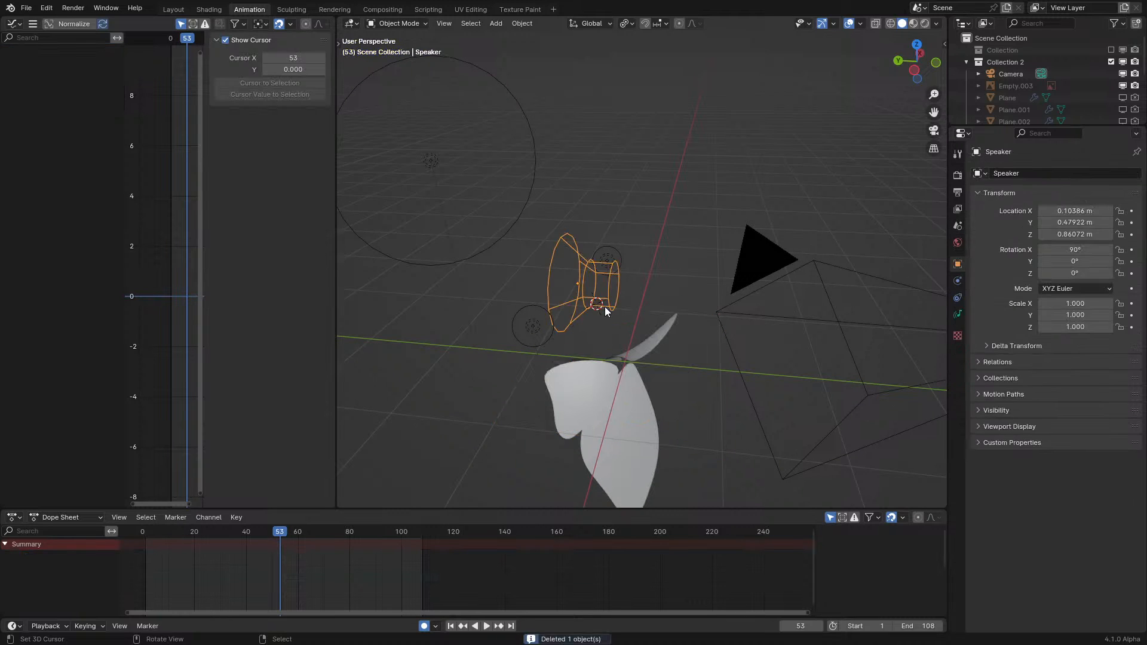
key("Delete")
- Return to the wings' node tree in the Shading workspace and move the Scene Time node slightly closer to Divide
middle_click_drag(604, 306, 680, 330)
left_click(664, 339)
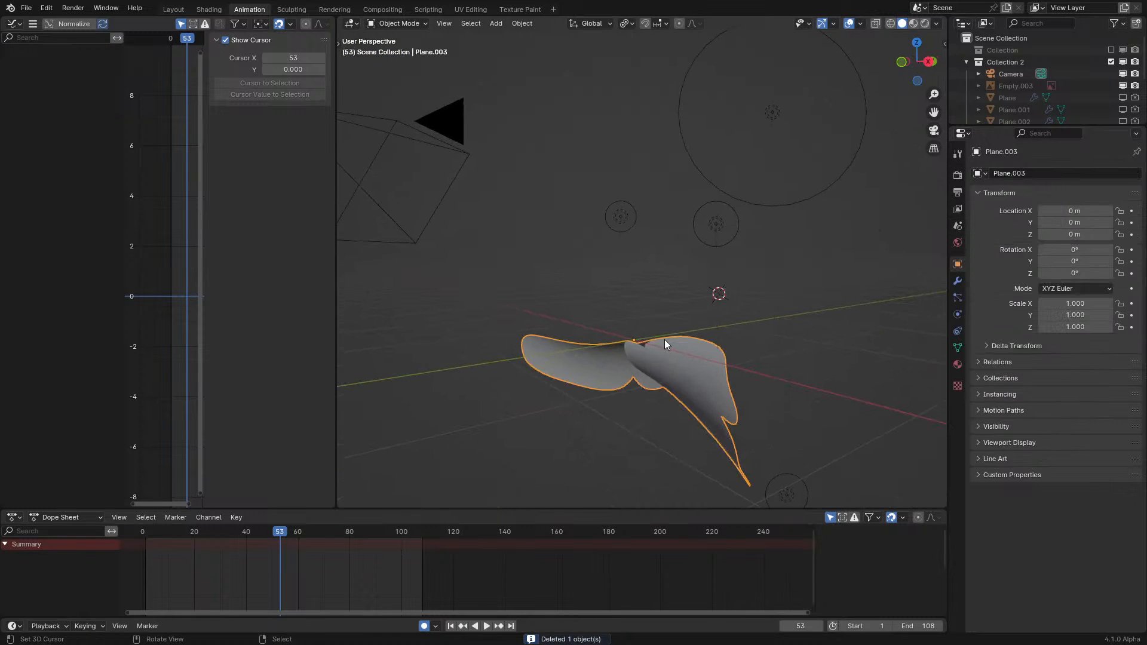
left_click(209, 9)
scroll(138, 288, "down", 4)
middle_click_drag(139, 288, 454, 243)
scroll(456, 243, "up", 3)
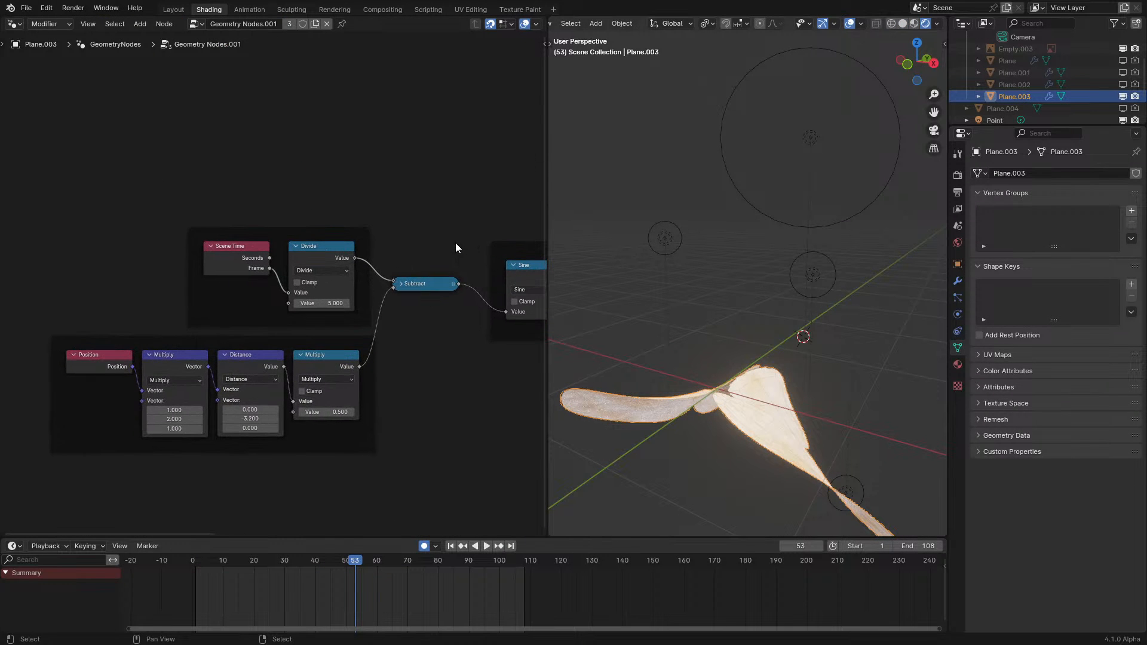
left_click_drag(266, 265, 276, 265)
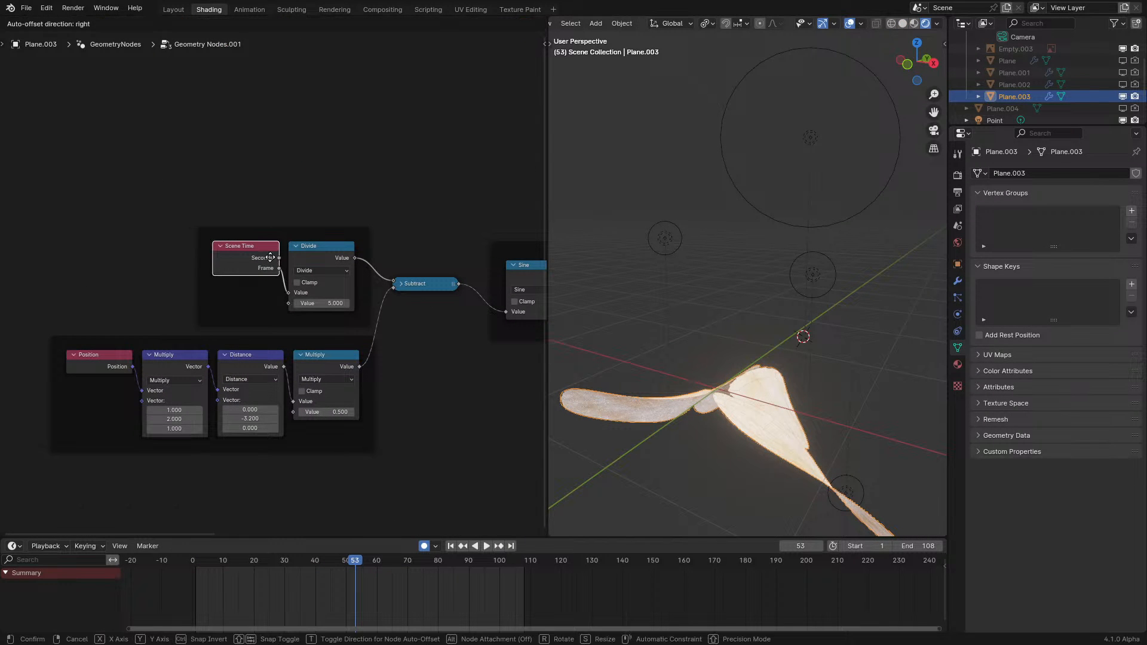
- Play the wing animation and examine it from several angles, briefly with the viewport overlays hidden
middle_click_drag(660, 269, 765, 228)
key("space")
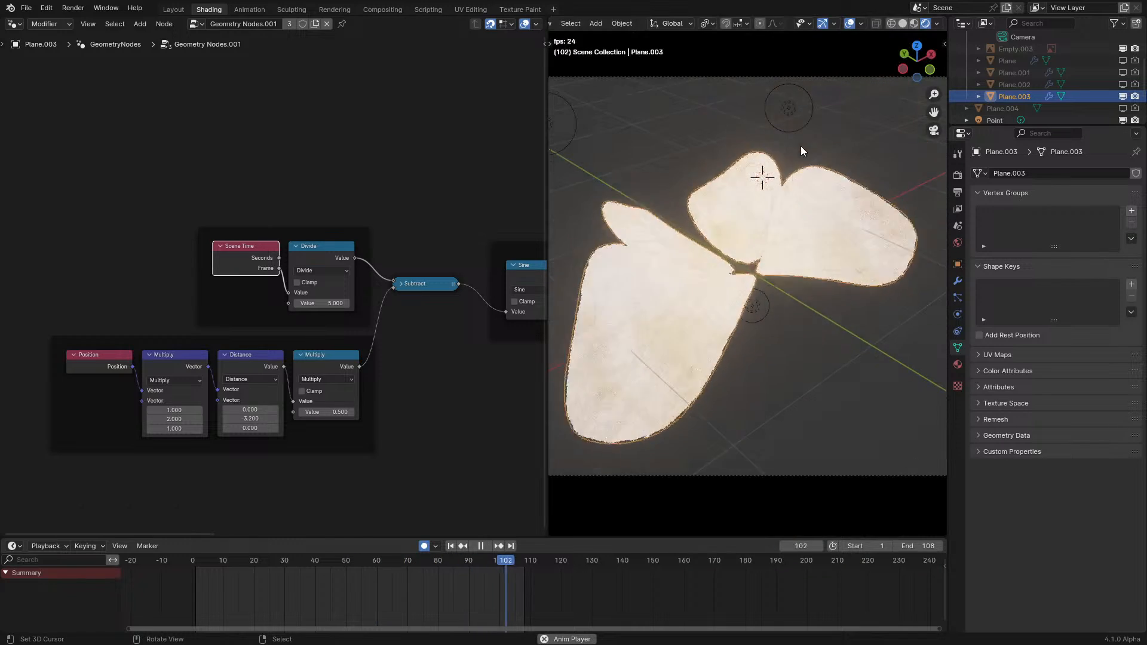
left_click(849, 23)
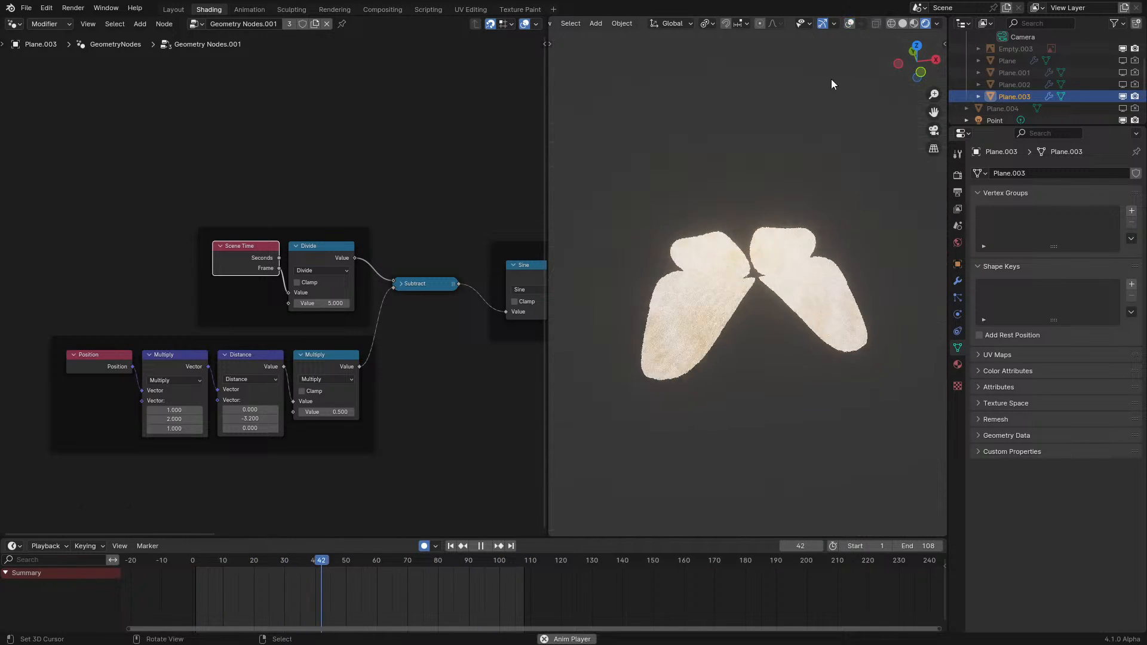
left_click(849, 23)
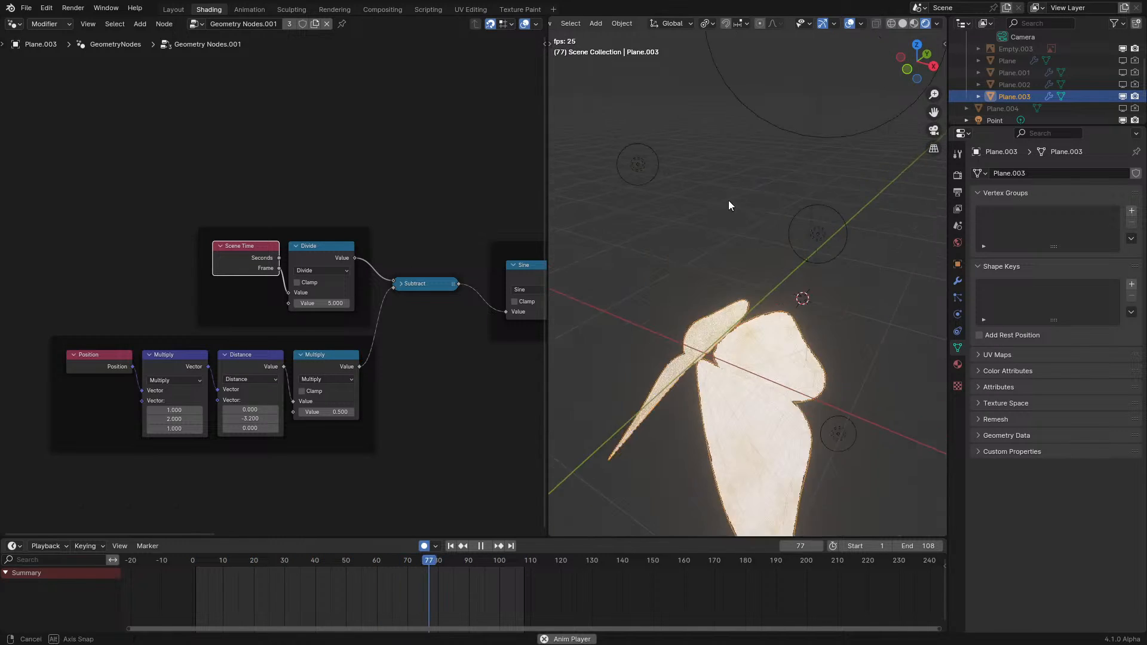
key("space")
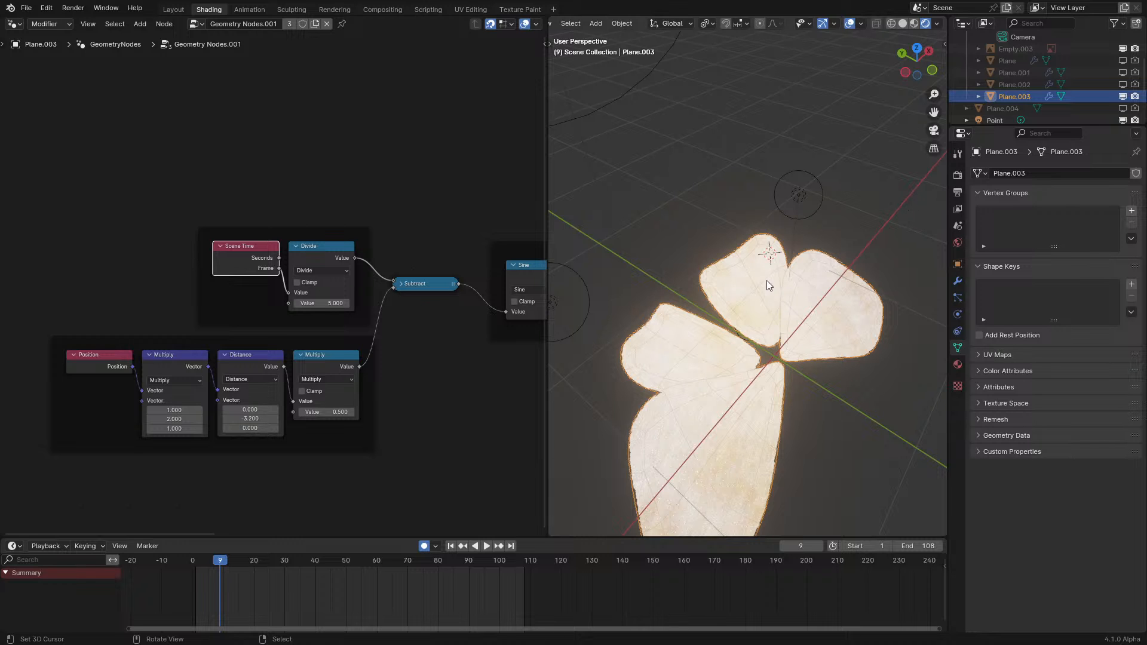
scroll(766, 286, "down", 3)
key("space")
middle_click_drag(771, 321, 641, 256)
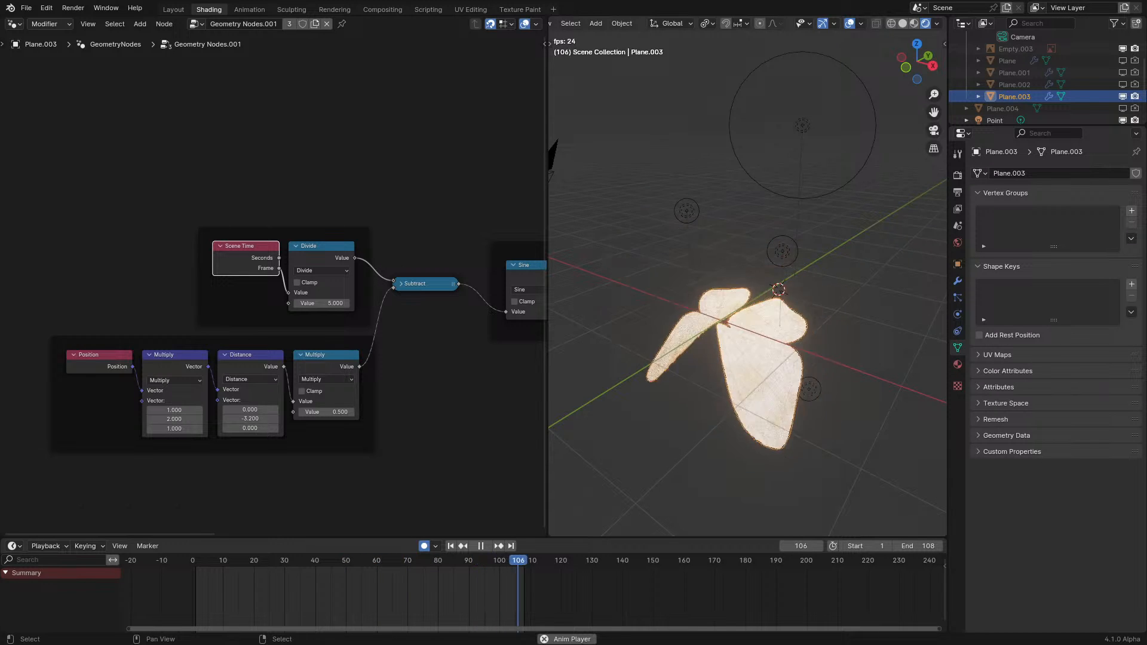
- Examine the flapping from the front and through the camera, switching overlays off and on and pausing the playback
left_click(658, 375)
middle_click_drag(658, 375, 676, 395)
left_click(734, 374)
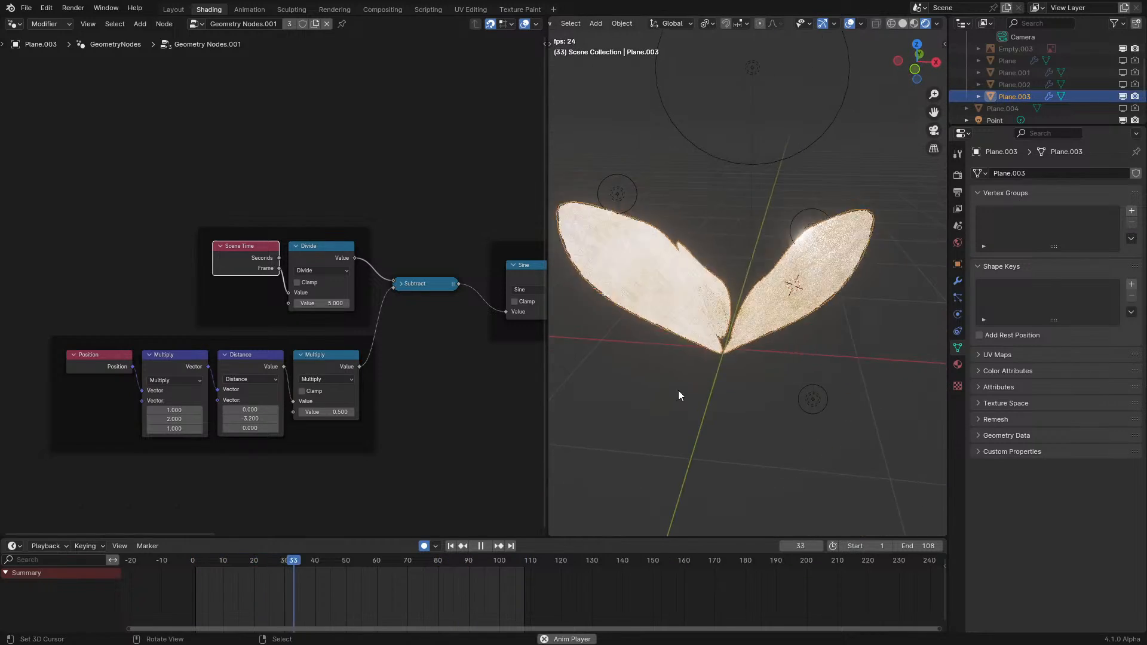
left_click(849, 24)
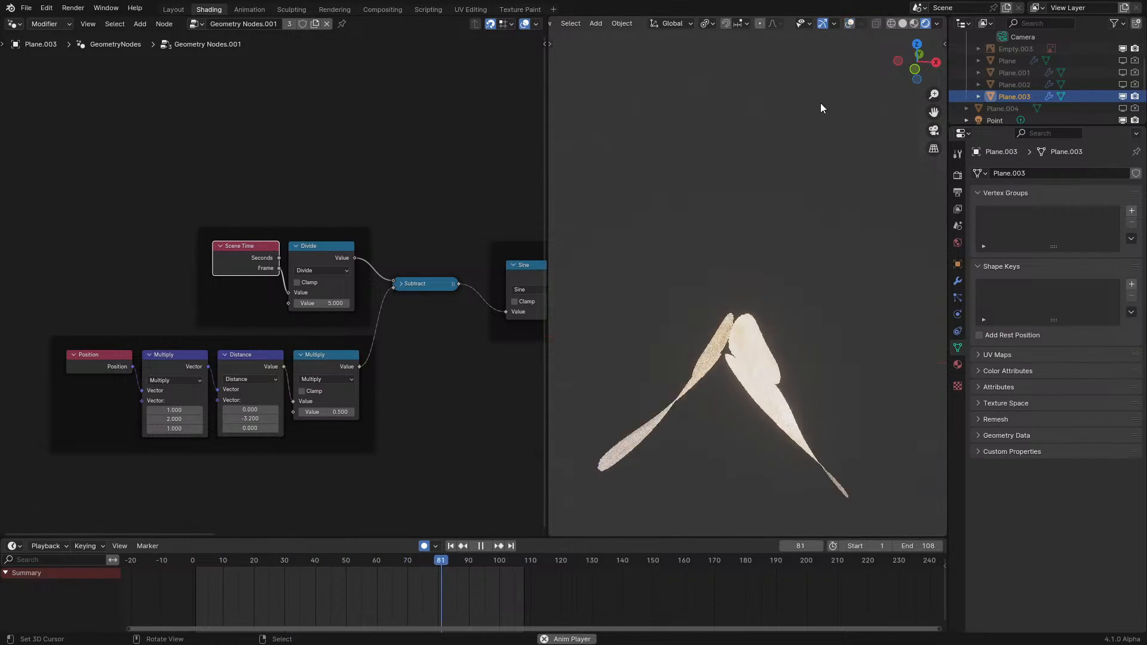
key("KP_0")
key("space")
left_click(849, 25)
left_click(799, 374)
middle_click_drag(799, 374, 755, 305)
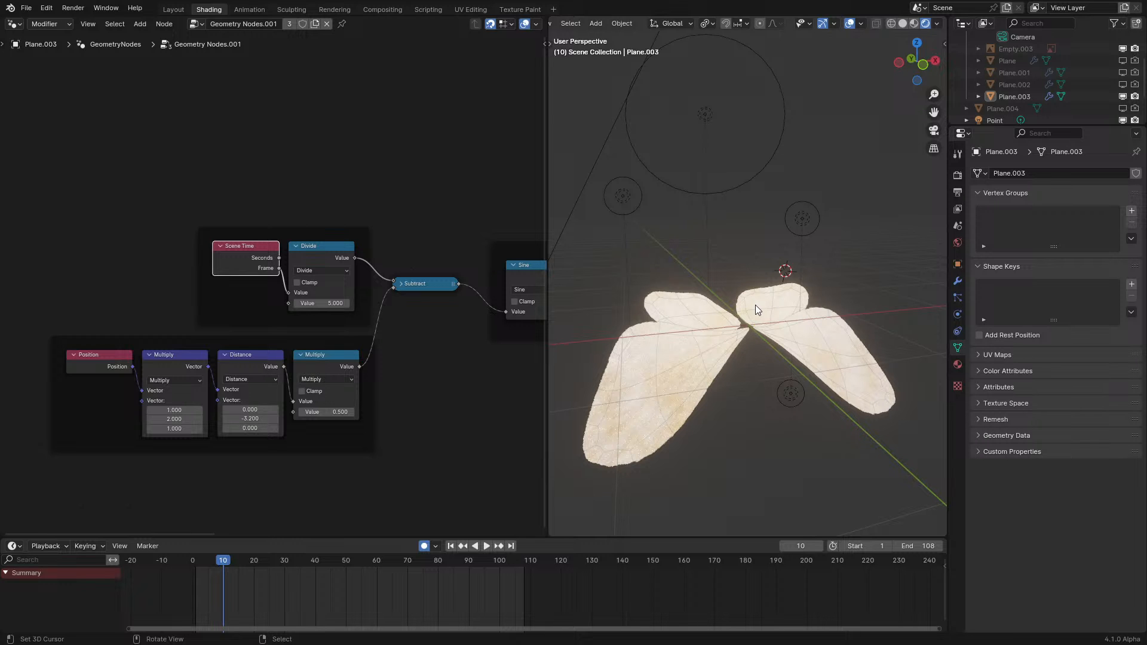
key("space")
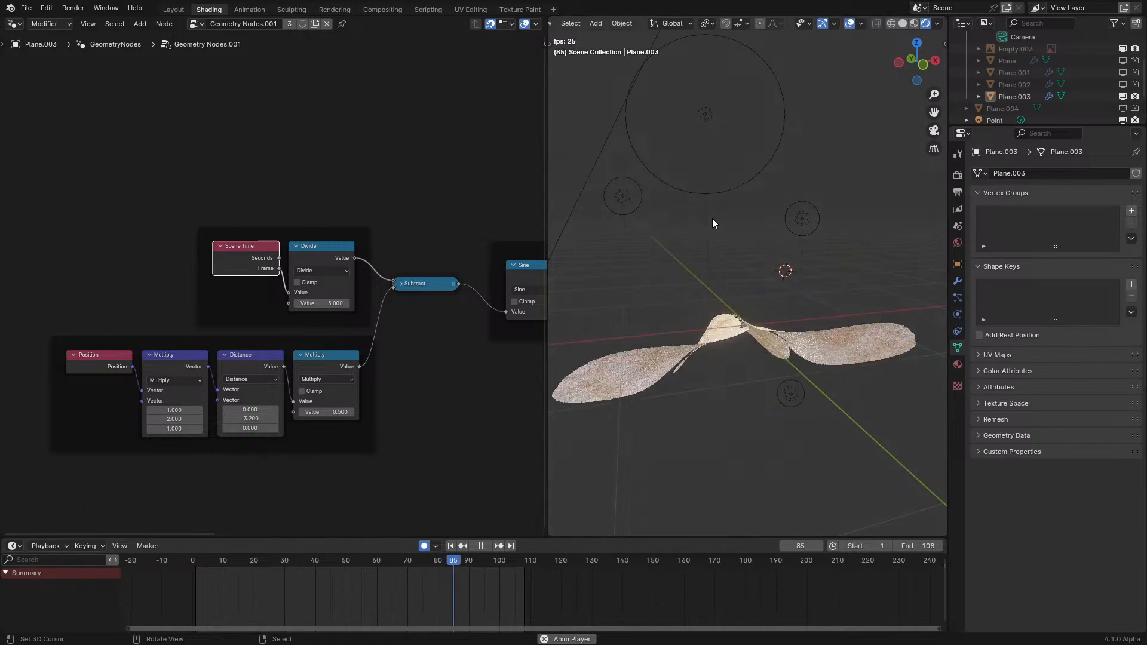
key("space")
middle_click_drag(283, 210, 333, 289)
left_click(14, 24)
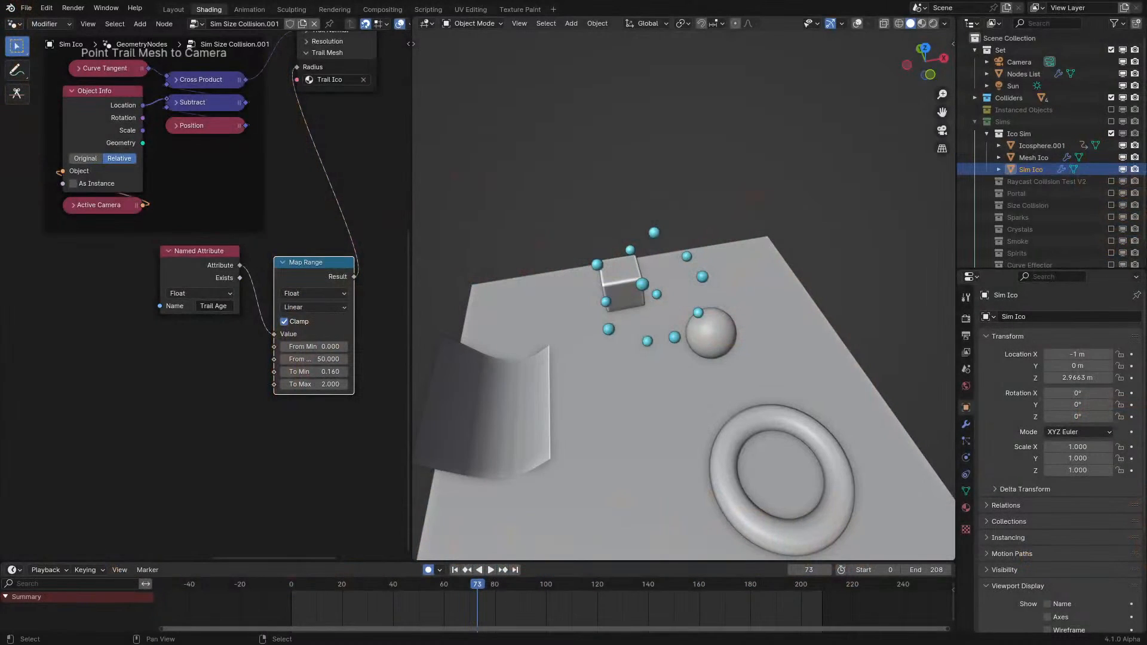
- Play the Sim Ico collision simulation and examine its balls and trails from several angles in shaded and wireframe display
mouse_move(860, 349)
middle_mouse_down()
mouse_move(776, 305)
mouse_move(754, 433)
middle_mouse_up()
key("z")
middle_click_drag(689, 350, 651, 317)
key("space")
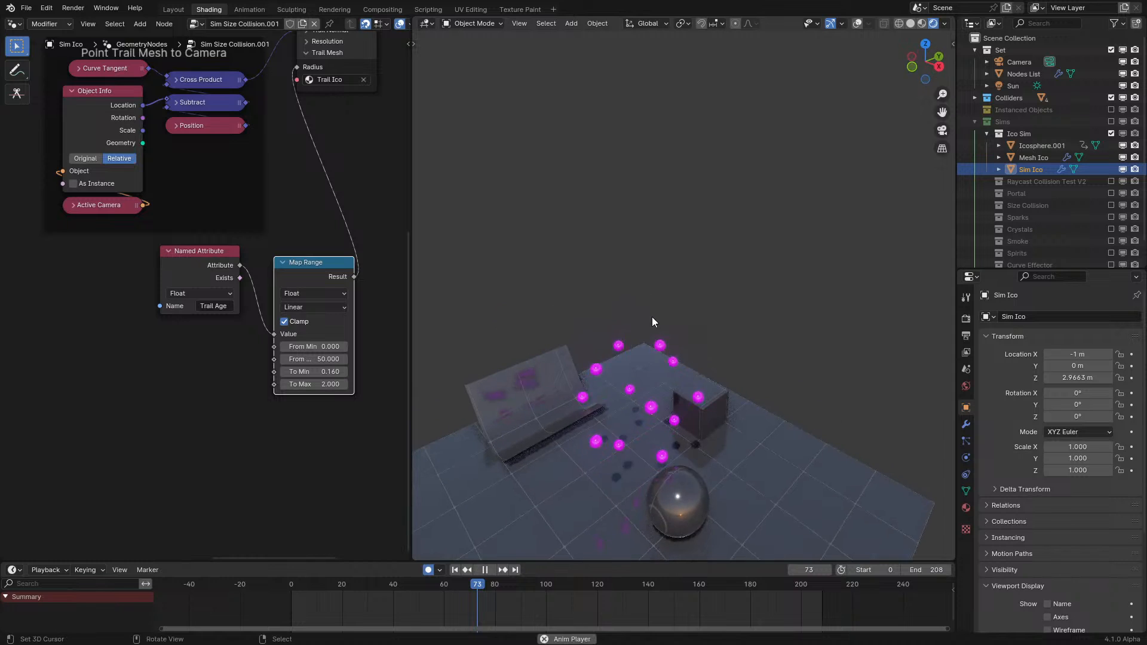
key("space")
scroll(684, 360, "down", 3)
middle_click_drag(675, 436, 668, 389, "shift")
middle_click_drag(640, 342, 798, 325)
key("z")
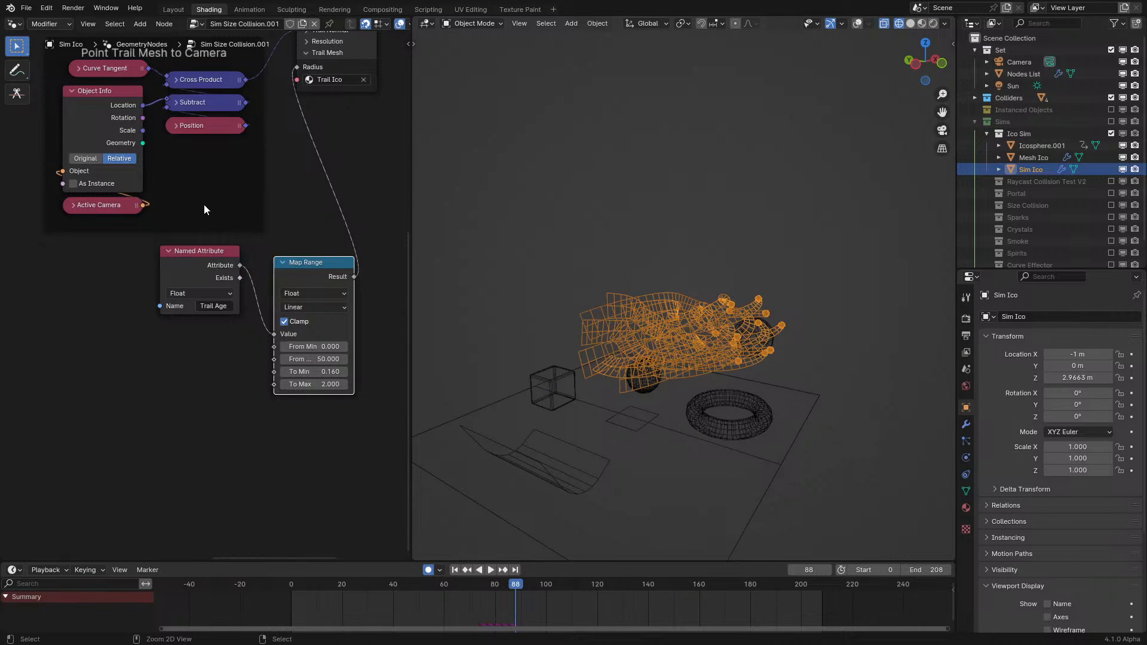
- Examine the Set ID and Index nodes in the Sim Ico node tree at full-window size
key("ctrl+space")
middle_click_drag(227, 209, 460, 443)
scroll(460, 437, "up", 2)
scroll(460, 436, "up", 2)
left_click(407, 252)
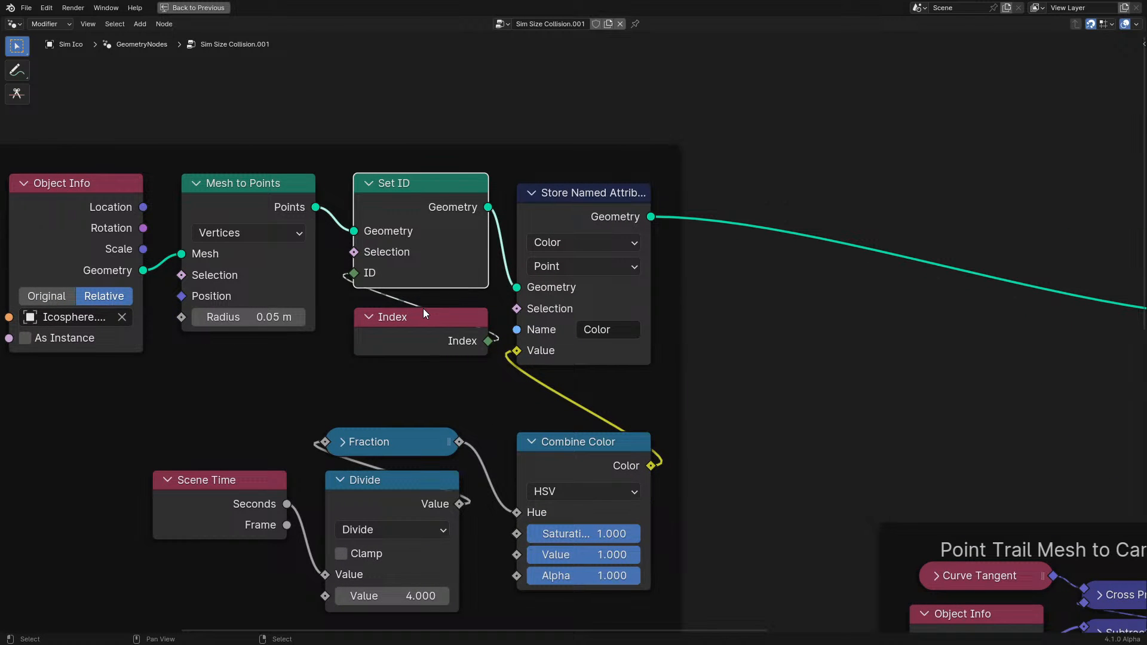
- Play the Sim Ico simulation in shaded display and examine the coloured trails from a slightly different angle
key("ctrl+space")
key("space")
scroll(702, 273, "up", 3)
key("z")
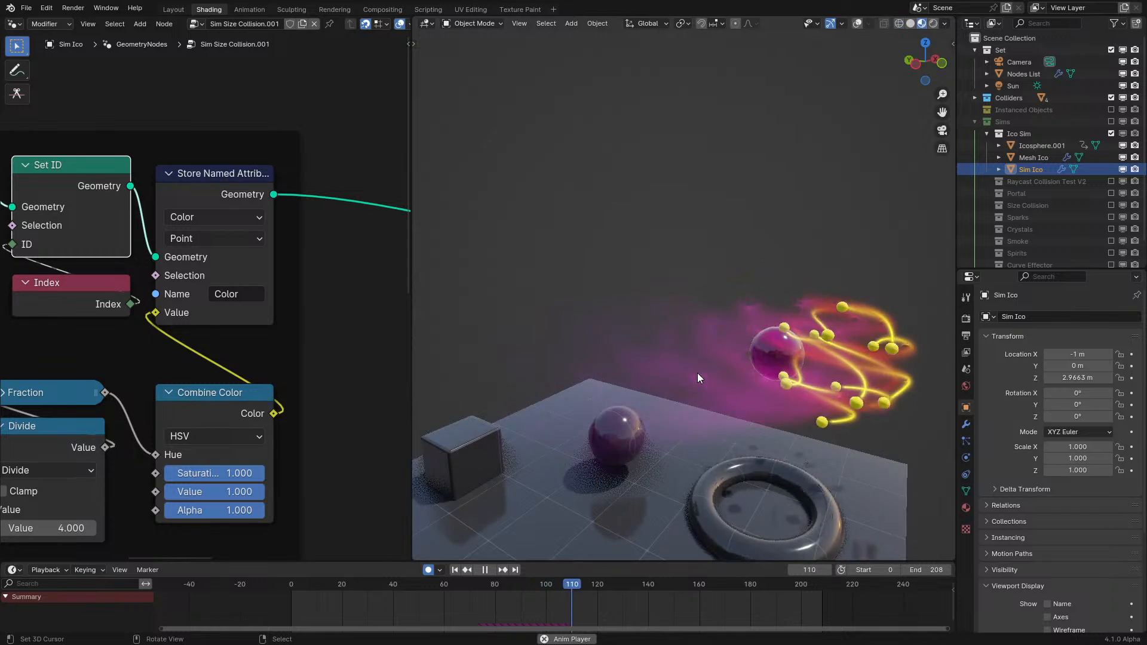
middle_click_drag(697, 368, 658, 362)
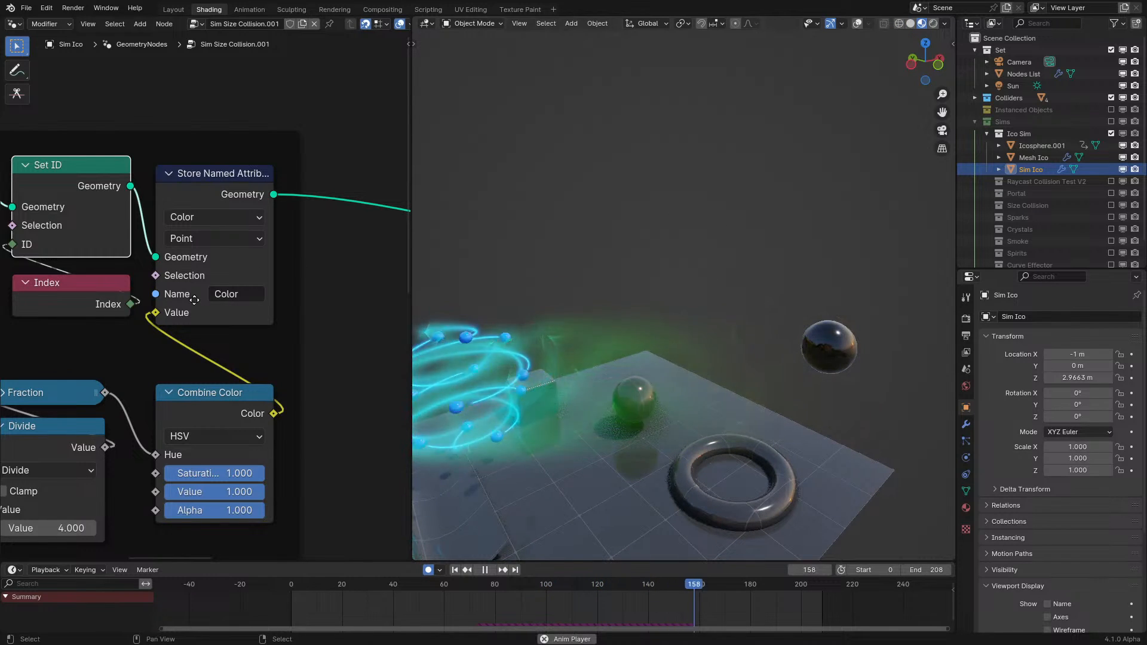
- Pause the playback and open the Particle Trail node group in the enlarged node editor
middle_click_drag(195, 299, 277, 327)
left_click(106, 311)
key("space")
key("ctrl+space")
scroll(107, 311, "down", 6)
middle_click_drag(546, 341, 239, 346)
scroll(705, 392, "up", 4)
left_click(604, 393)
key("Tab")
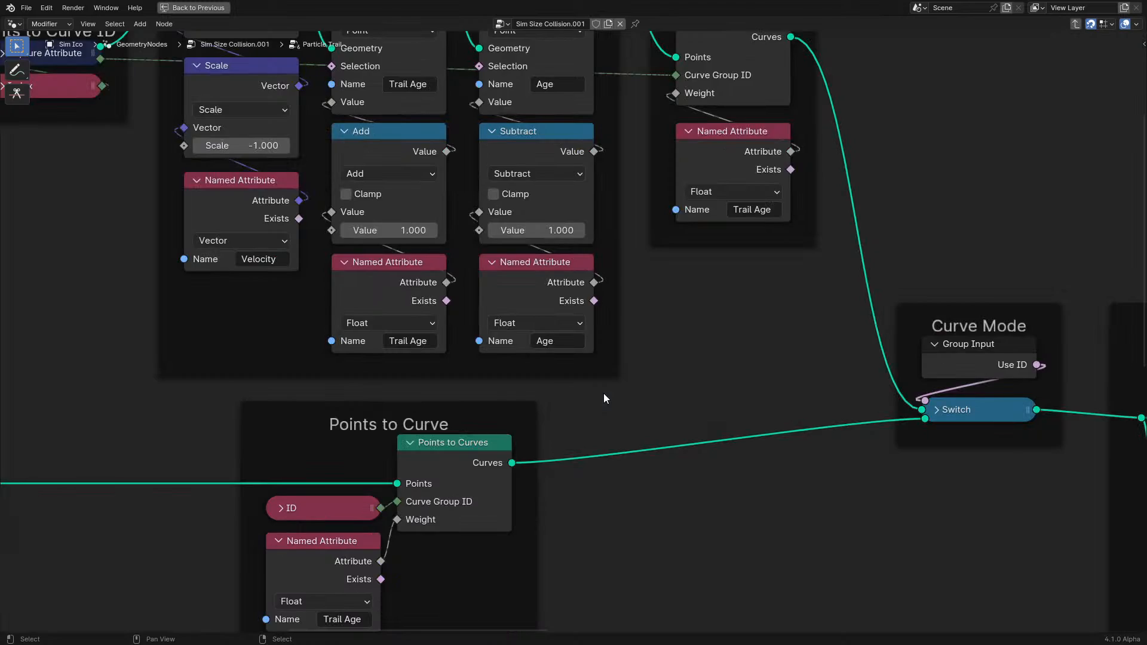
- Shift the ID and Named Attribute nodes in the Points to Curve frame slightly left so their edges line up
scroll(479, 449, "down", 3)
scroll(478, 449, "up", 7)
left_click_drag(435, 384, 421, 384)
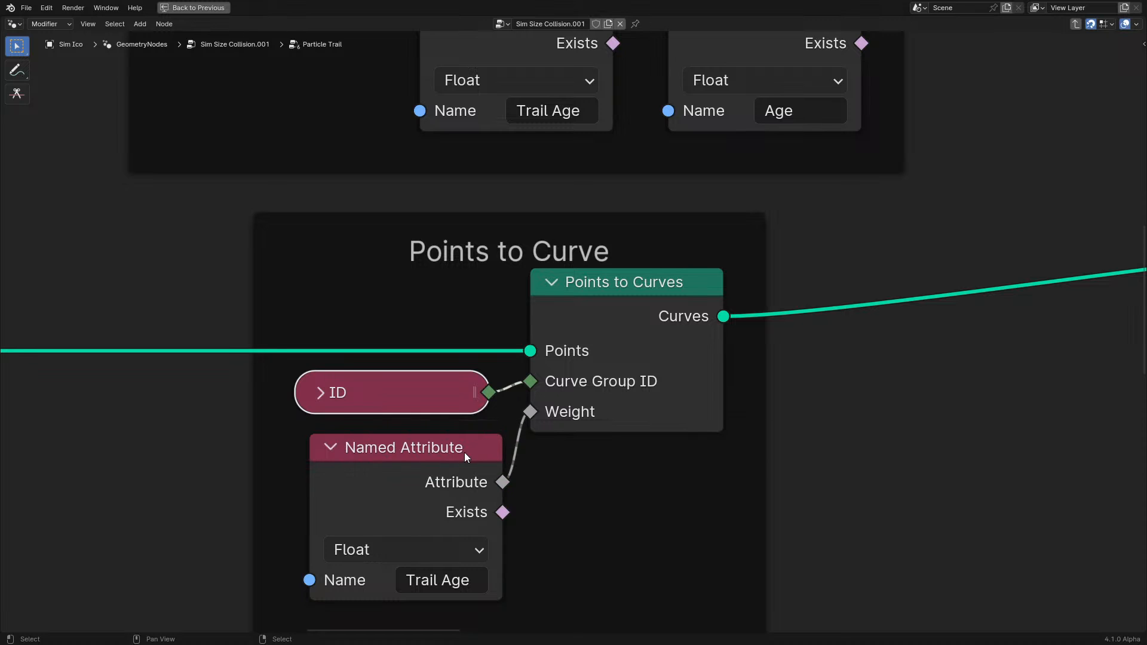
left_click_drag(418, 471, 409, 471)
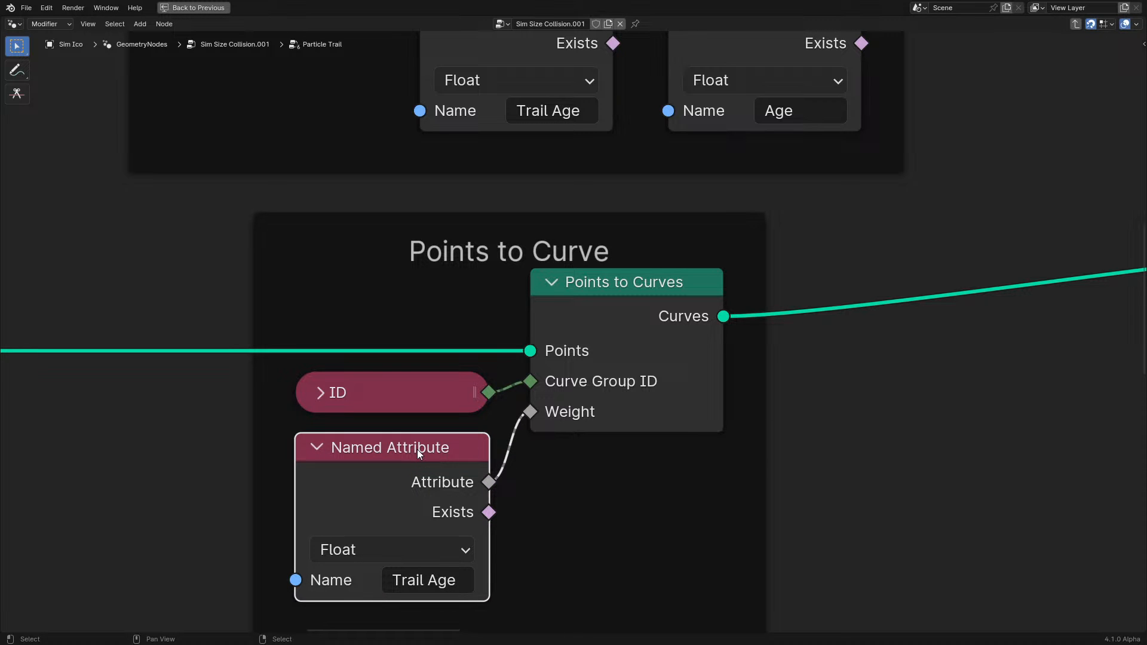
- Disable the Ico Sim collection, enable Size Collision in its place, and select the Sim Size Collision object
key("ctrl+space")
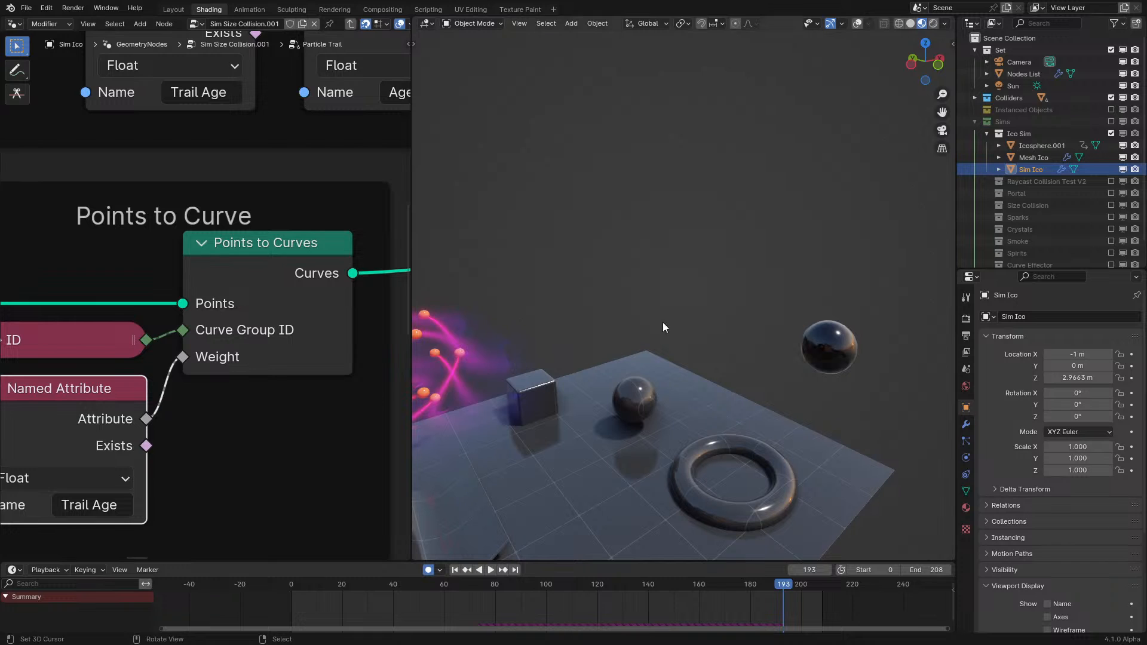
left_click(1110, 133)
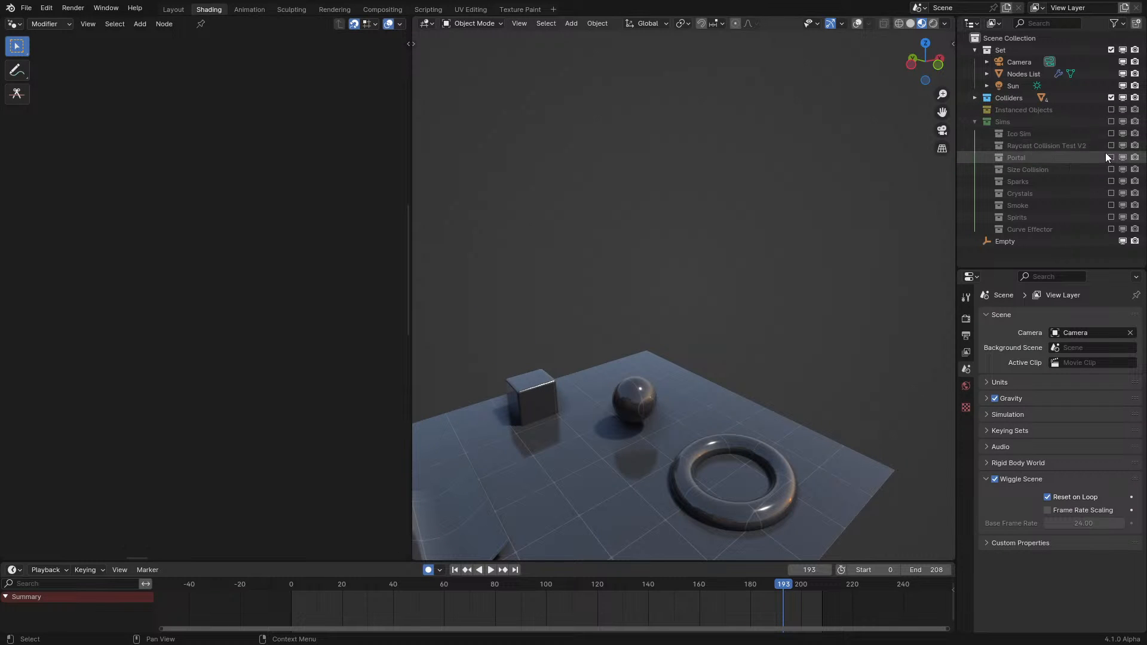
left_click(1110, 158)
left_click(1110, 157)
left_click(1111, 169)
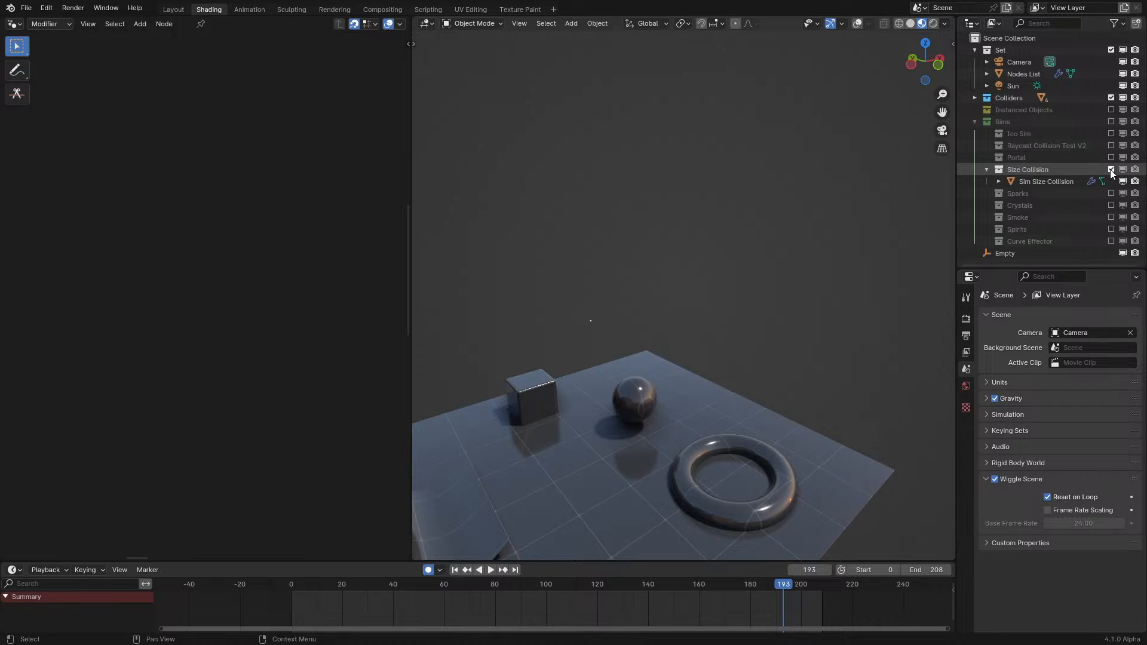
left_click(1048, 180)
- Play the Sim Size Collision simulation and examine the falling balls and their trails up close
key("space")
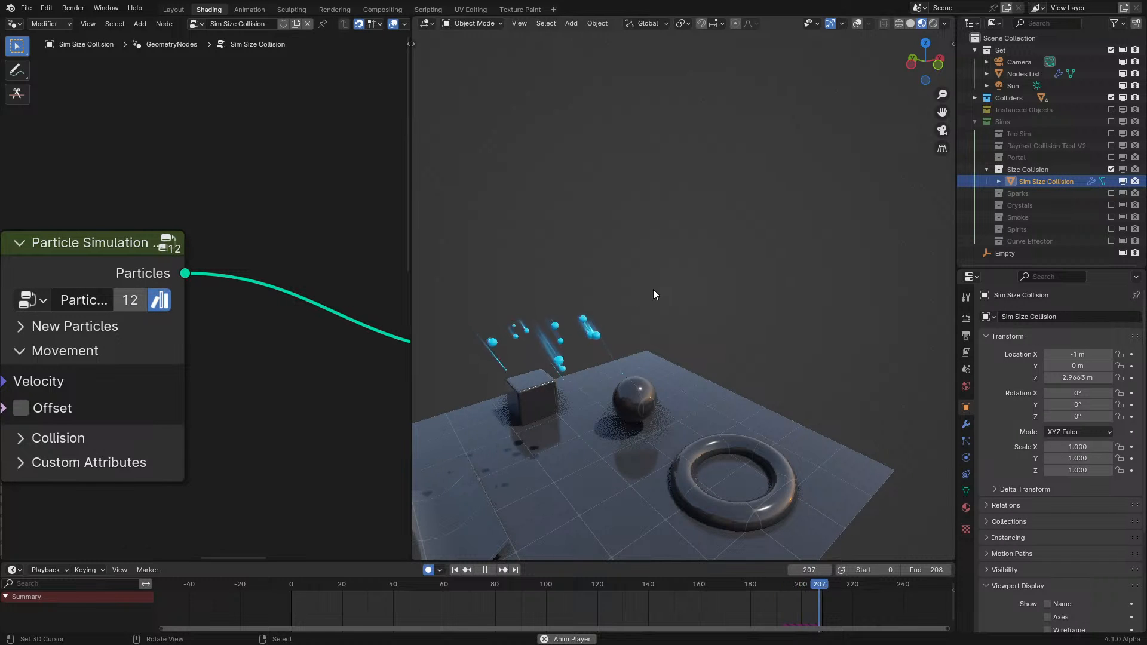
scroll(716, 215, "up", 3)
key("space")
key("z")
key("space")
key("z")
middle_click_drag(675, 386, 704, 396)
key("space")
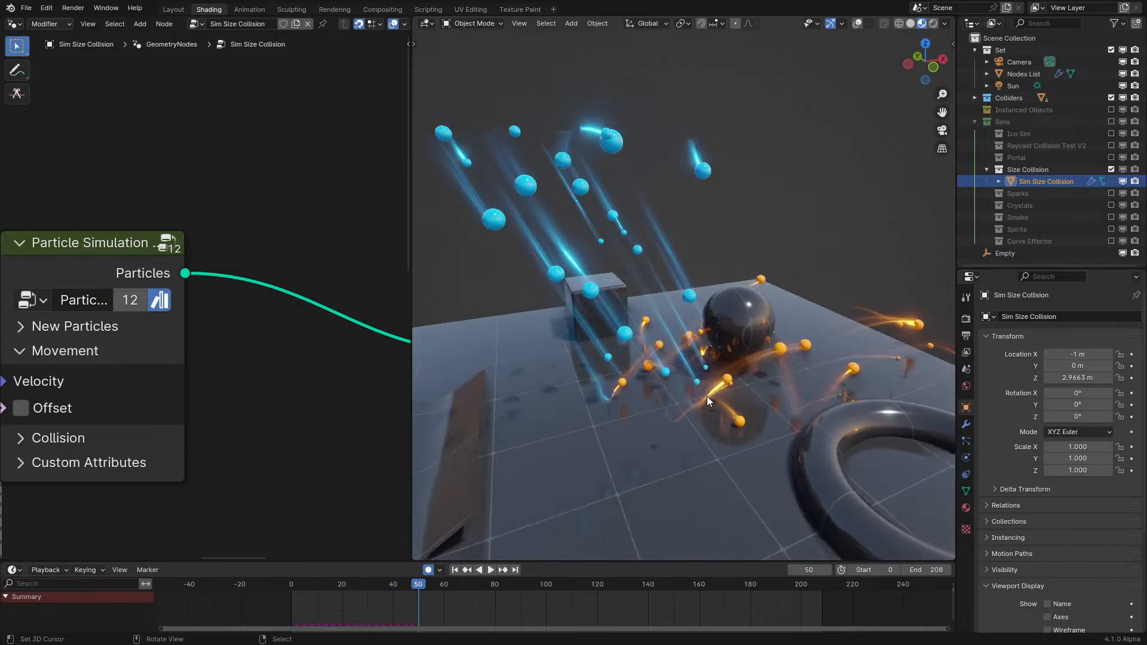
- Look over the Sim Size Collision node tree and open its Particle Simulation group in the enlarged node editor
scroll(227, 327, "down", 4)
middle_click_drag(64, 448, 233, 439)
key("ctrl+space")
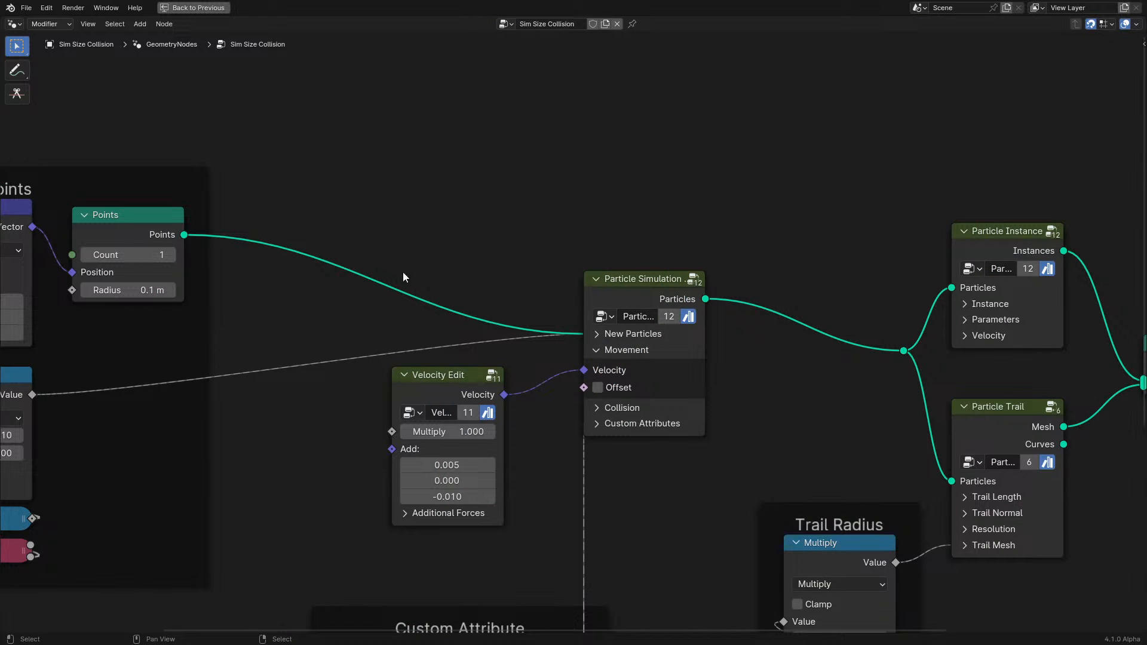
scroll(344, 293, "down", 1)
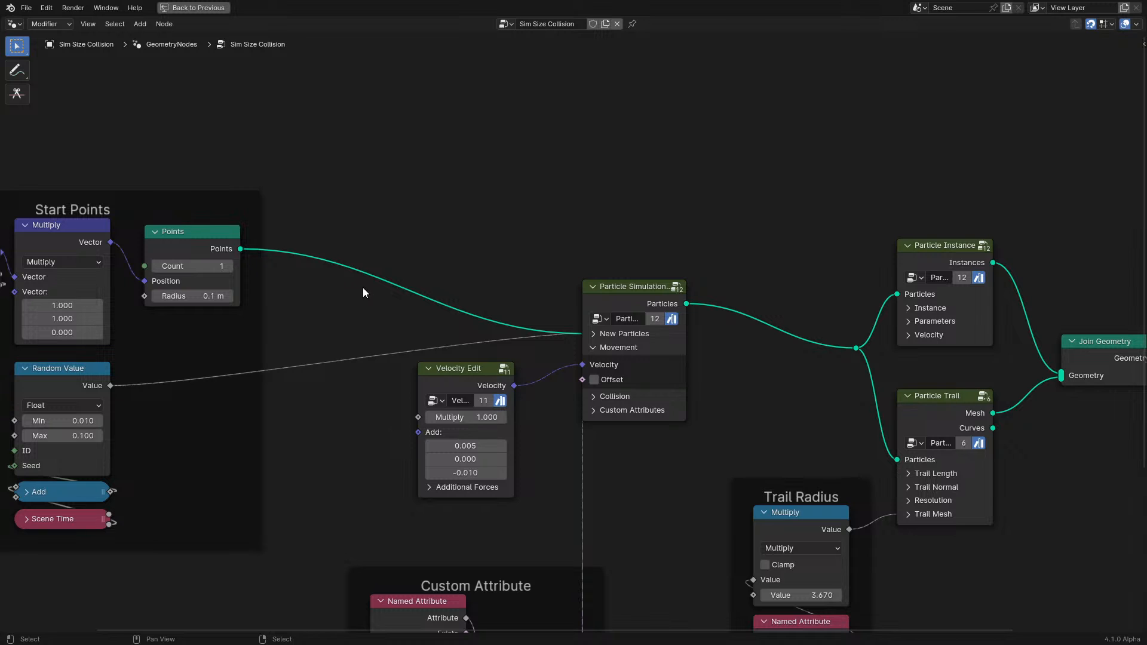
left_click(613, 296)
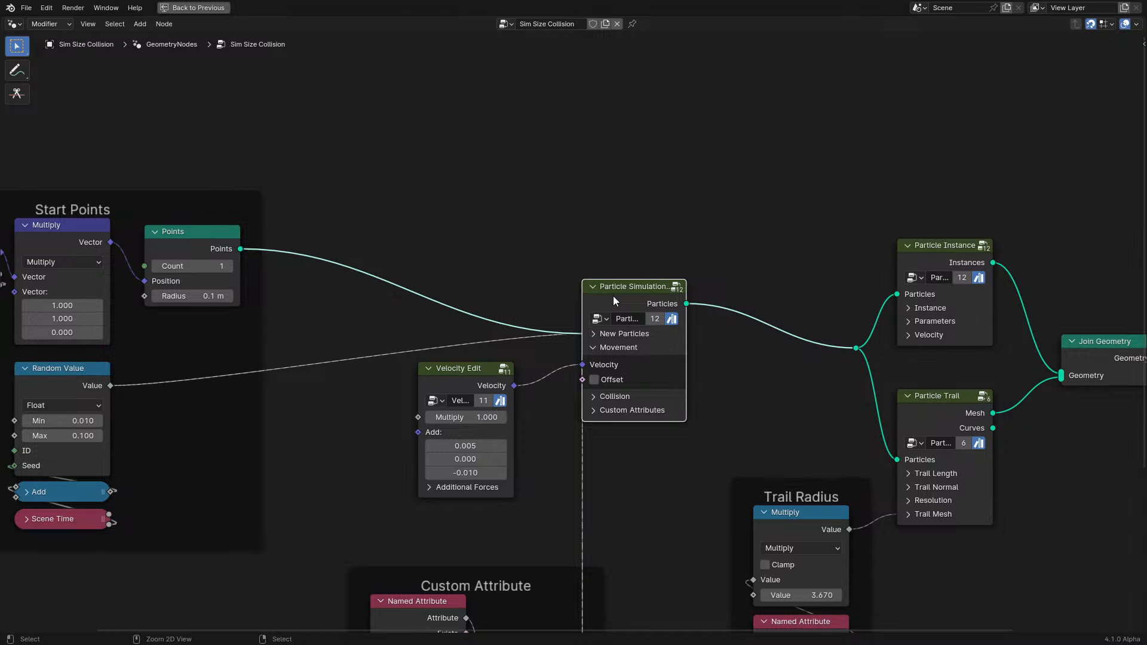
key("ctrl+space")
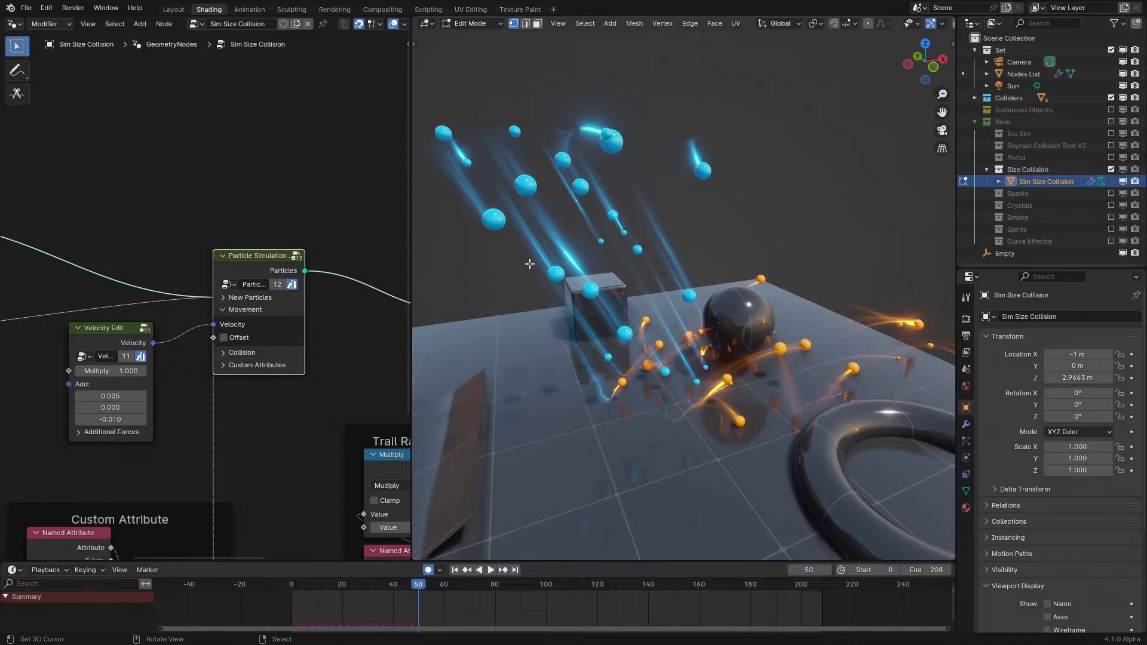
key("Tab")
key("ctrl+space")
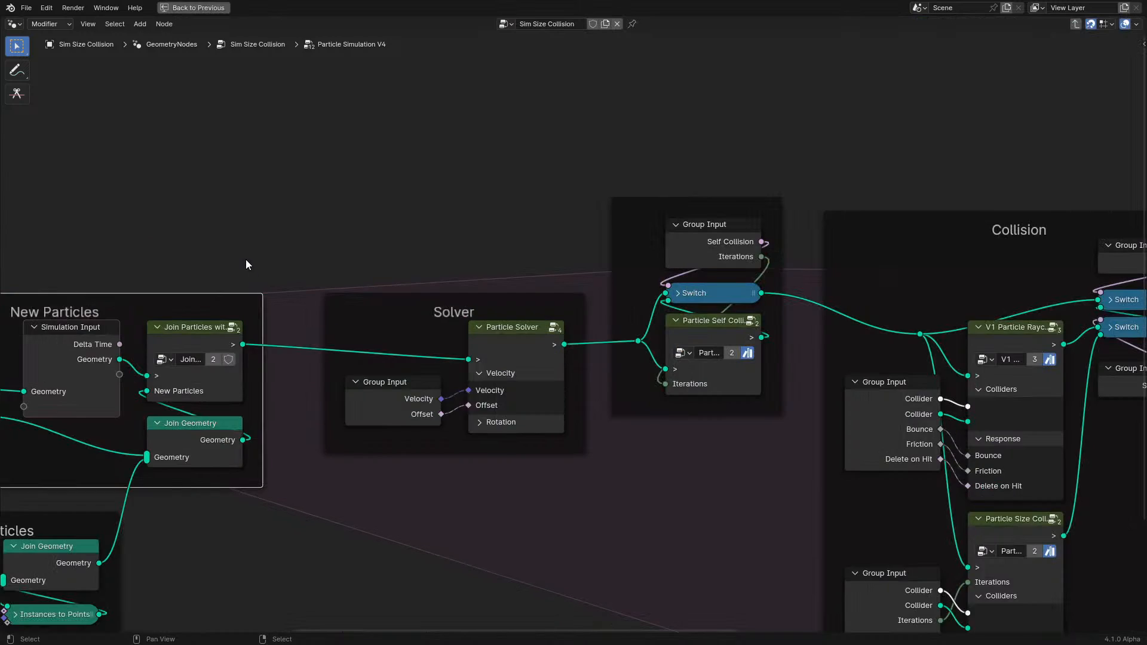
- Open the Join Particles with IDs group from the New Particles frame and bring all its nodes into view
middle_click_drag(263, 294, 502, 328)
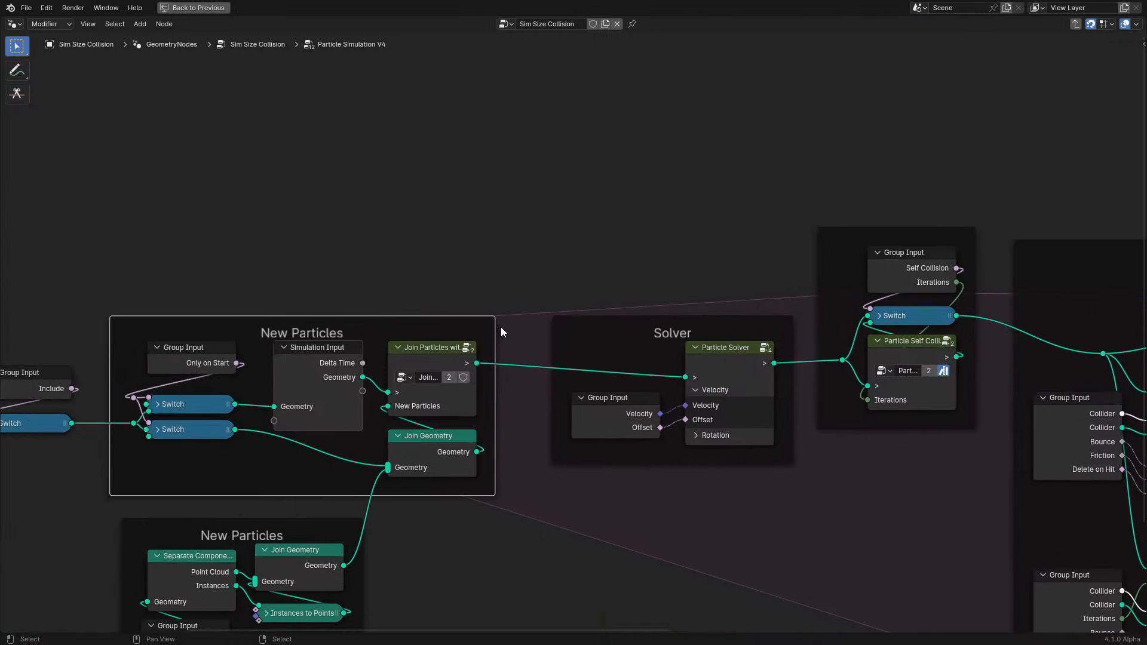
left_click(434, 350)
key("Tab")
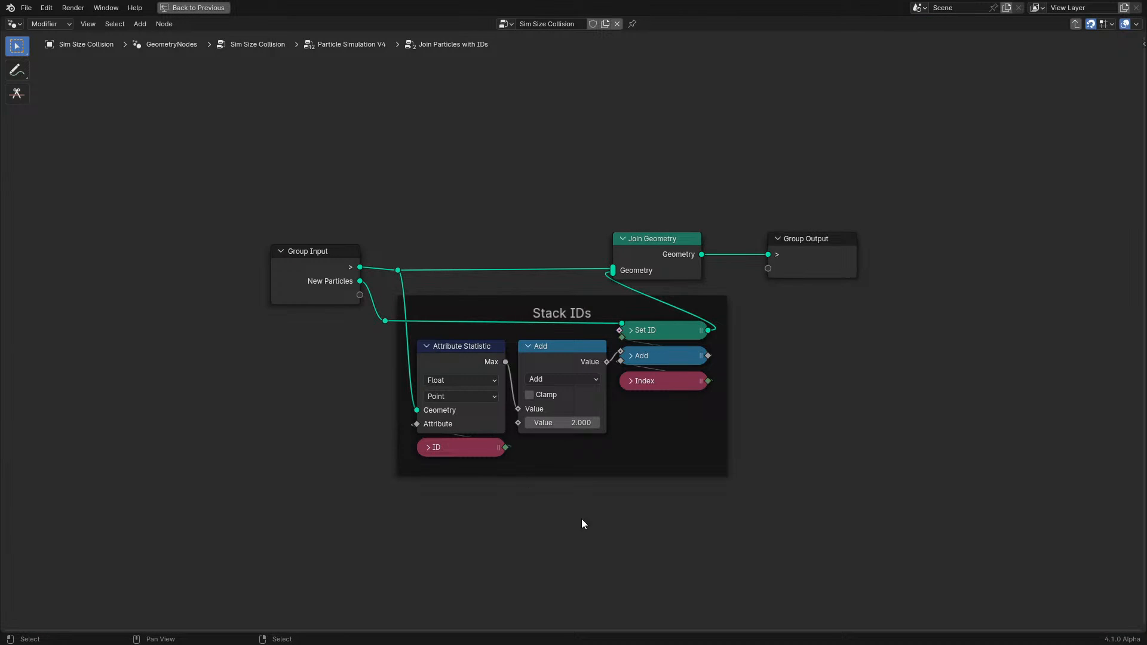
left_click(579, 524)
key("Home")
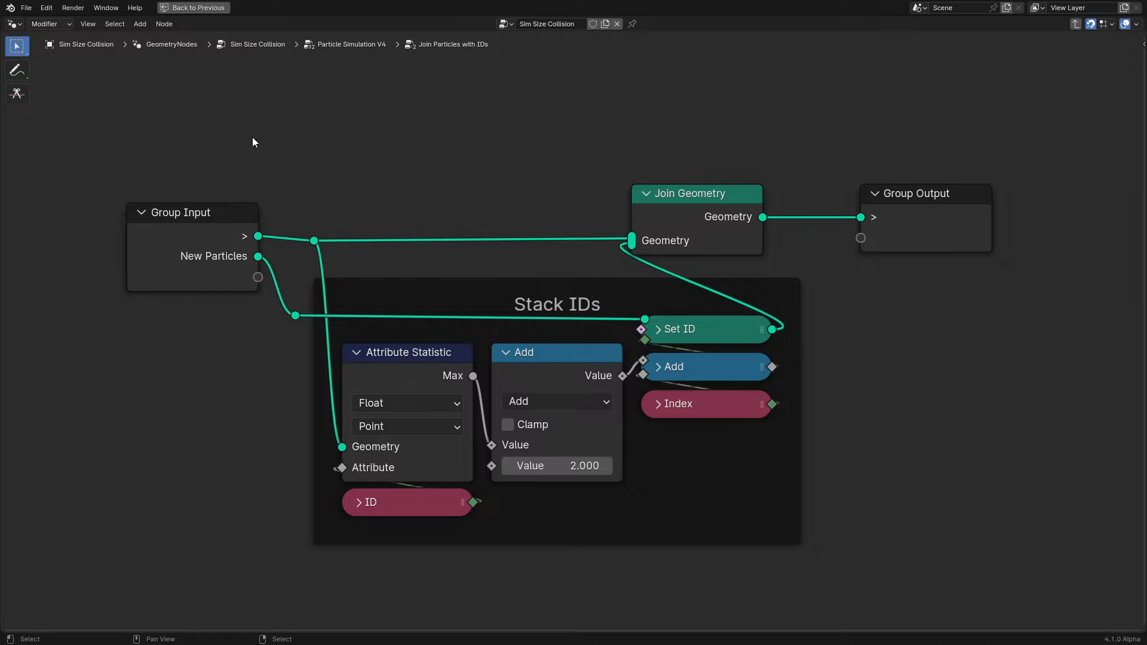
- Examine how the Stack IDs nodes offset the new particles' IDs before joining them with the existing geometry
left_click_drag(275, 135, 830, 621)
left_click(805, 601)
scroll(539, 338, "up", 1)
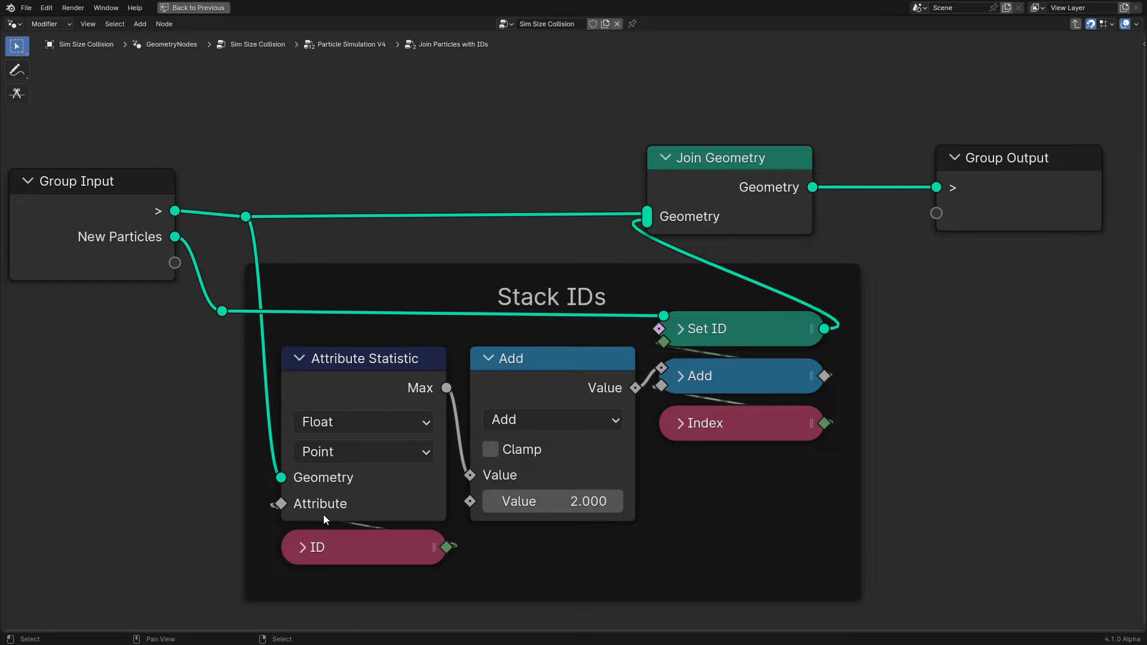
left_click_drag(222, 187, 328, 254)
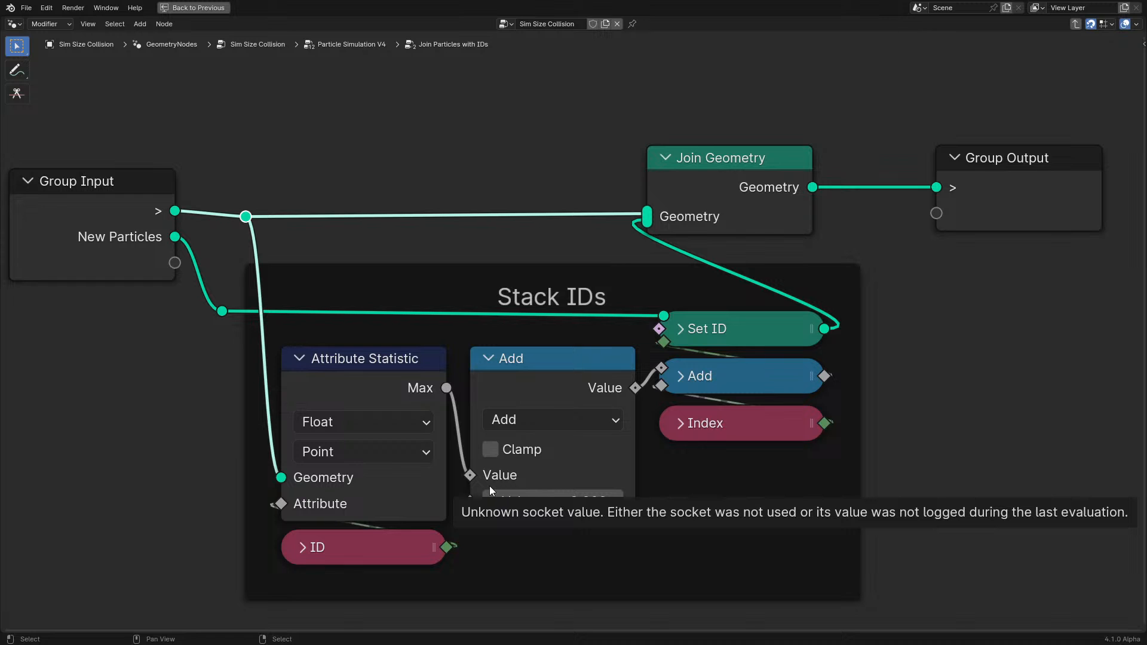
left_click(736, 440)
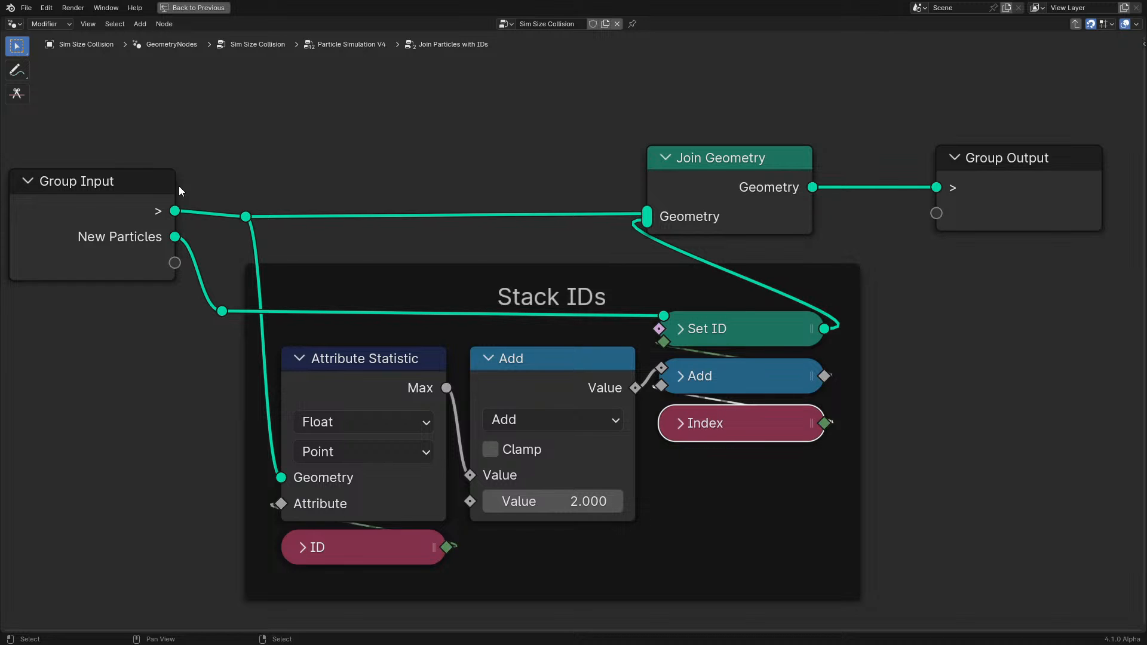
left_click(1033, 190)
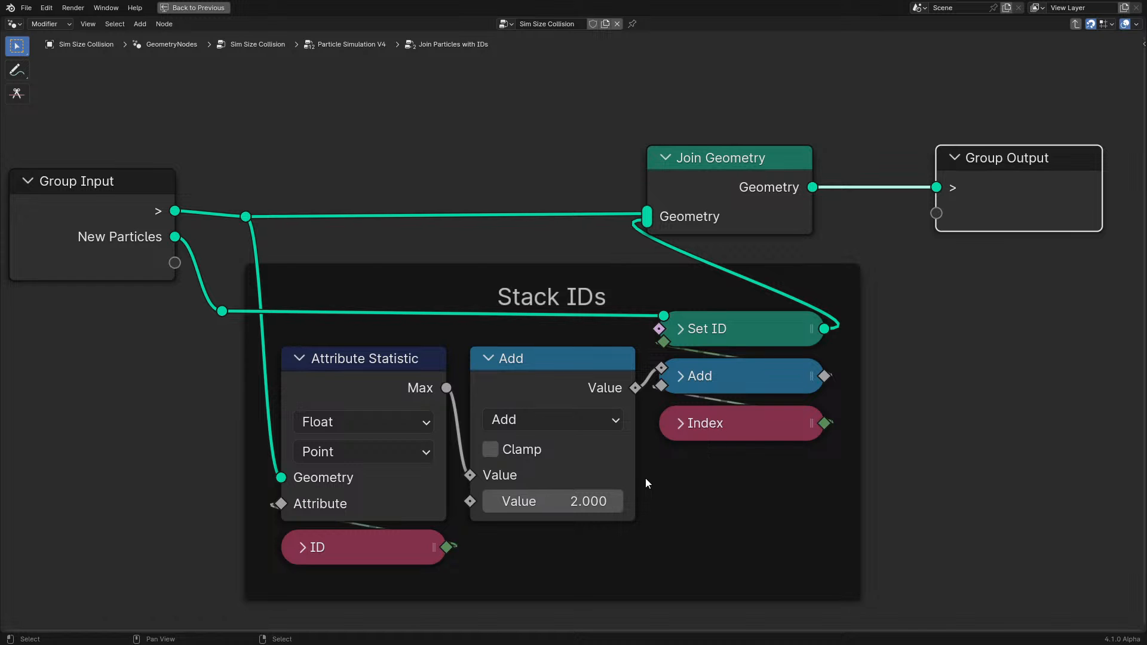
- Return to the Particle Simulation group, play the simulation briefly, and look along to the Custom Attributes frame
key("Tab")
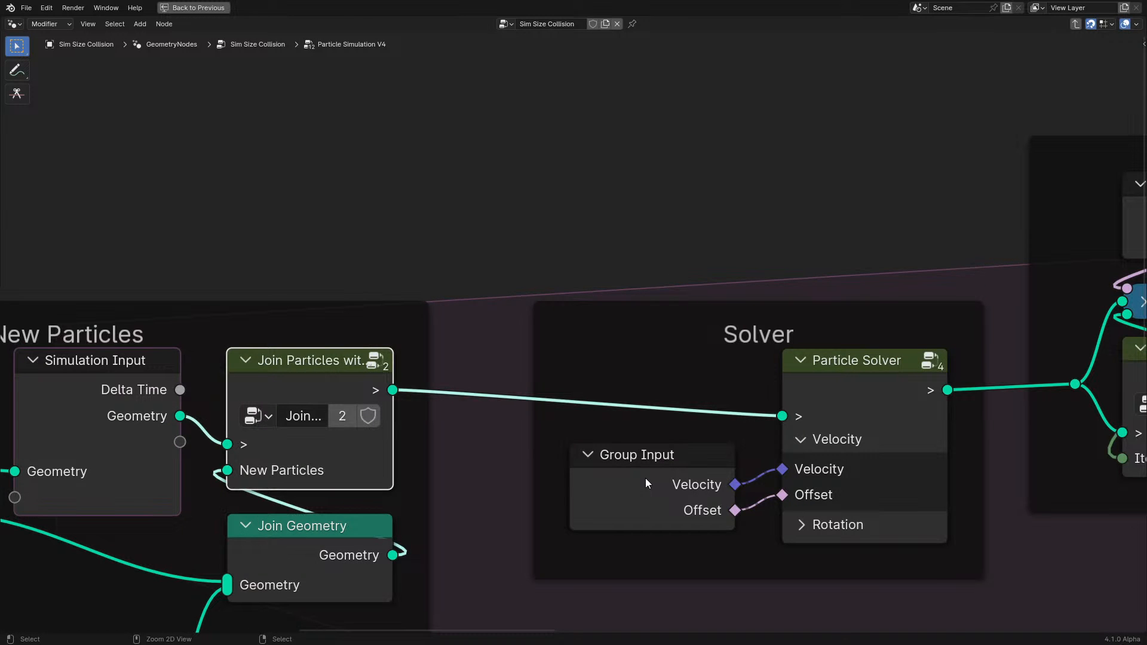
key("ctrl+space")
scroll(518, 469, "down", 3)
key("space")
key("space")
scroll(167, 393, "down", 3)
scroll(246, 406, "down", 2)
middle_click_drag(262, 385, 155, 401)
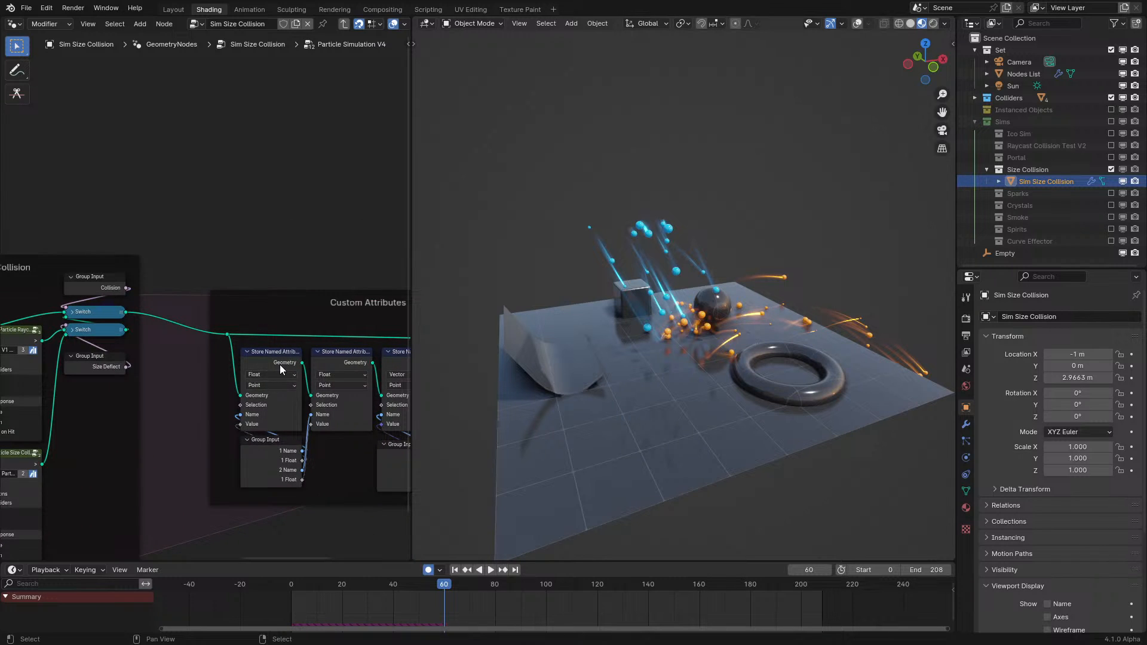
- Leave the Particle Simulation group and insert a Set ID node on the link from its Particles output
key("Tab")
scroll(231, 281, "up", 4)
key("shift+a")
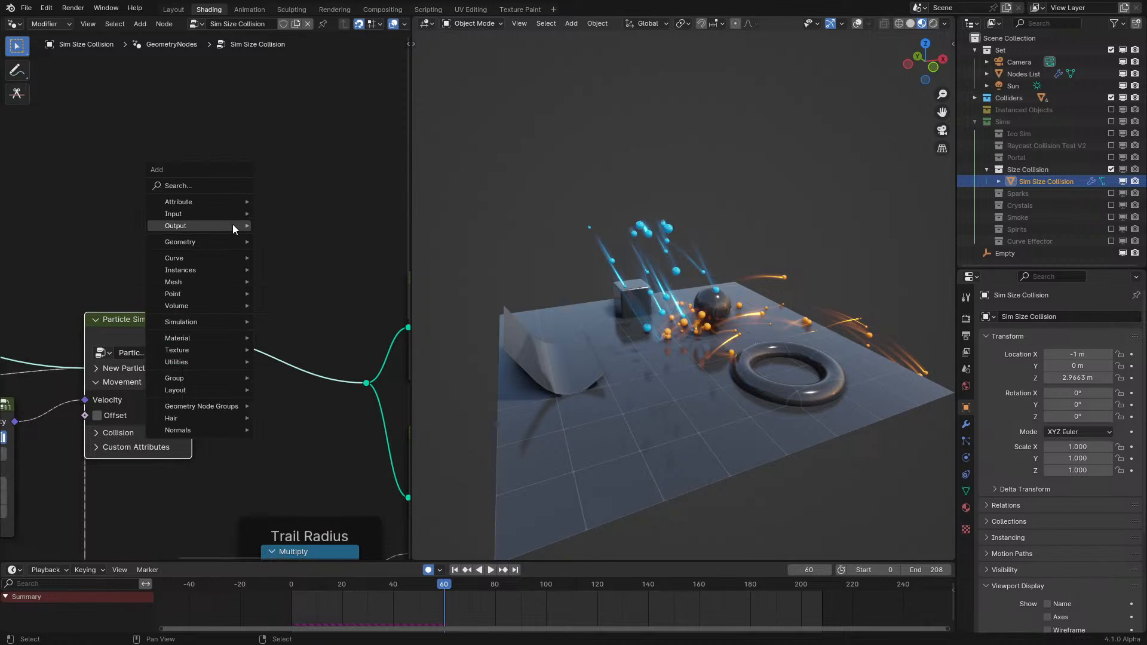
left_click(234, 189)
type("set")
left_click(253, 213)
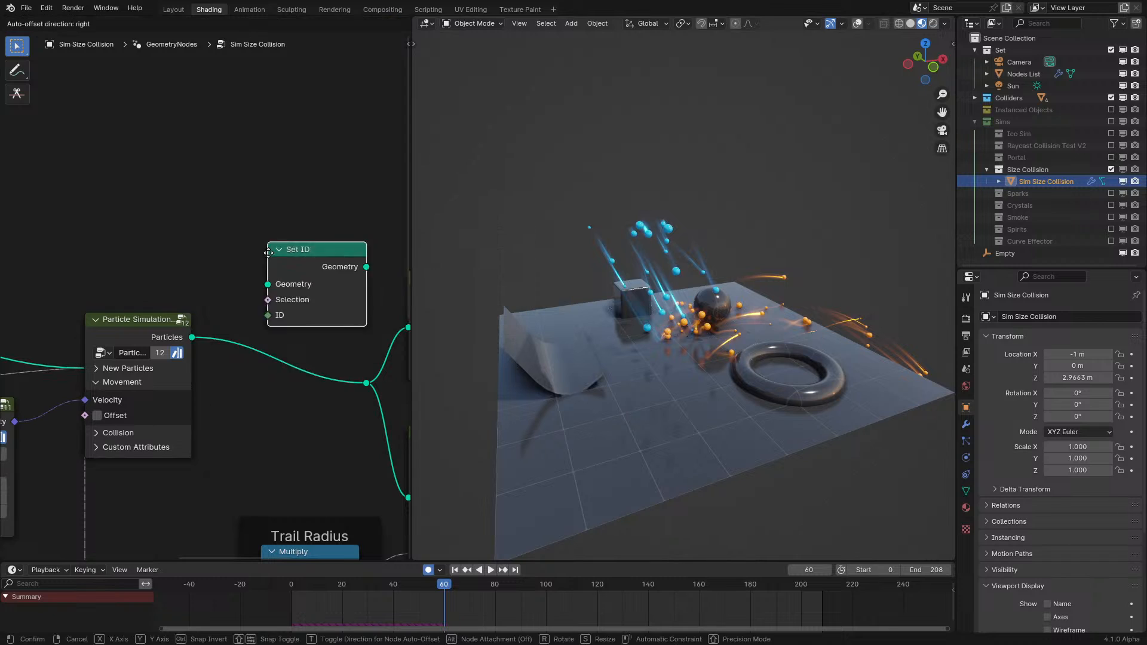
left_click(250, 346)
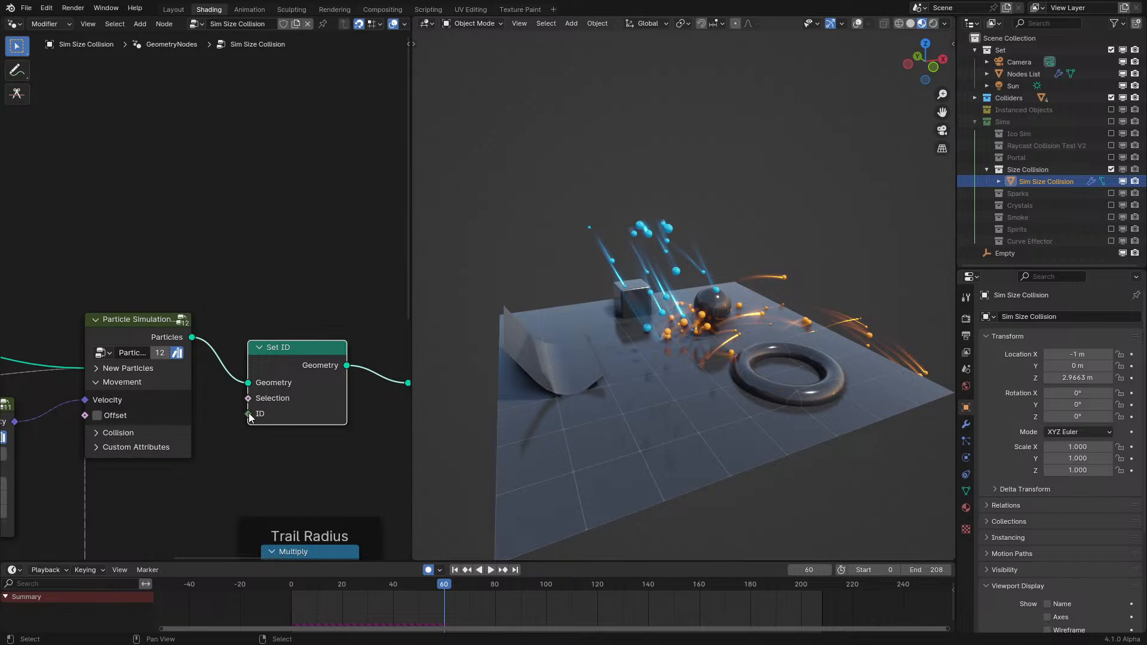
- Add an Index node feeding the ID input of Set ID and place it just below that node
left_click_drag(248, 414, 158, 454)
type("in")
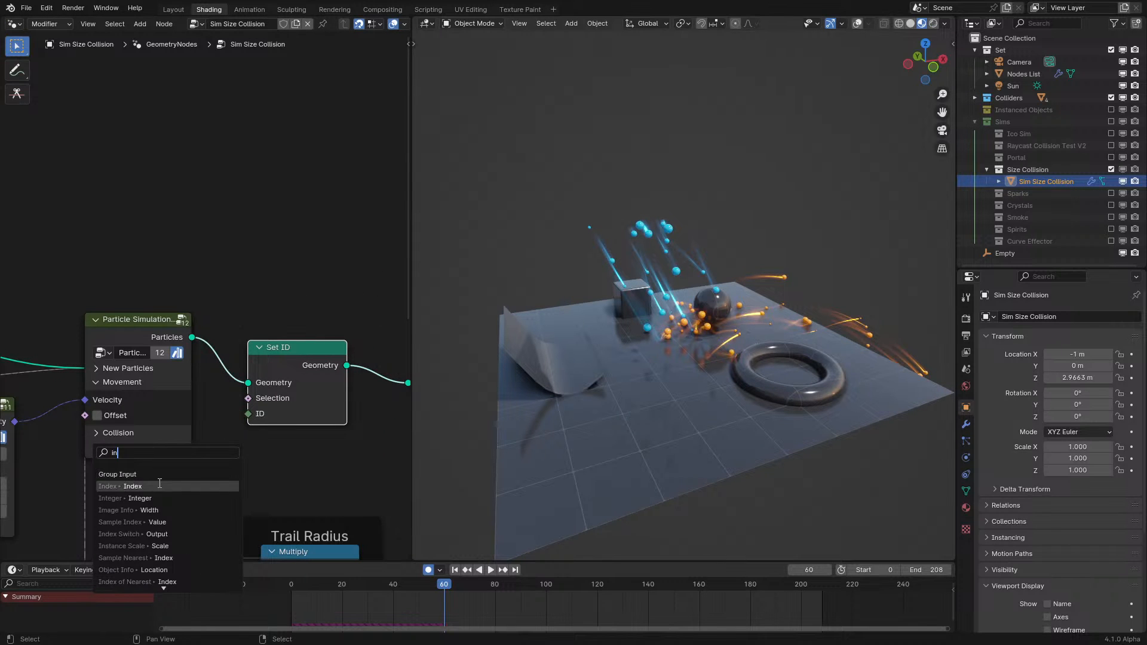
left_click(160, 484)
left_click(256, 465)
left_click(256, 601)
- Play the simulation with index-based IDs and viewport overlays shown, and examine the trails from another side
key("space")
scroll(703, 313, "up", 3)
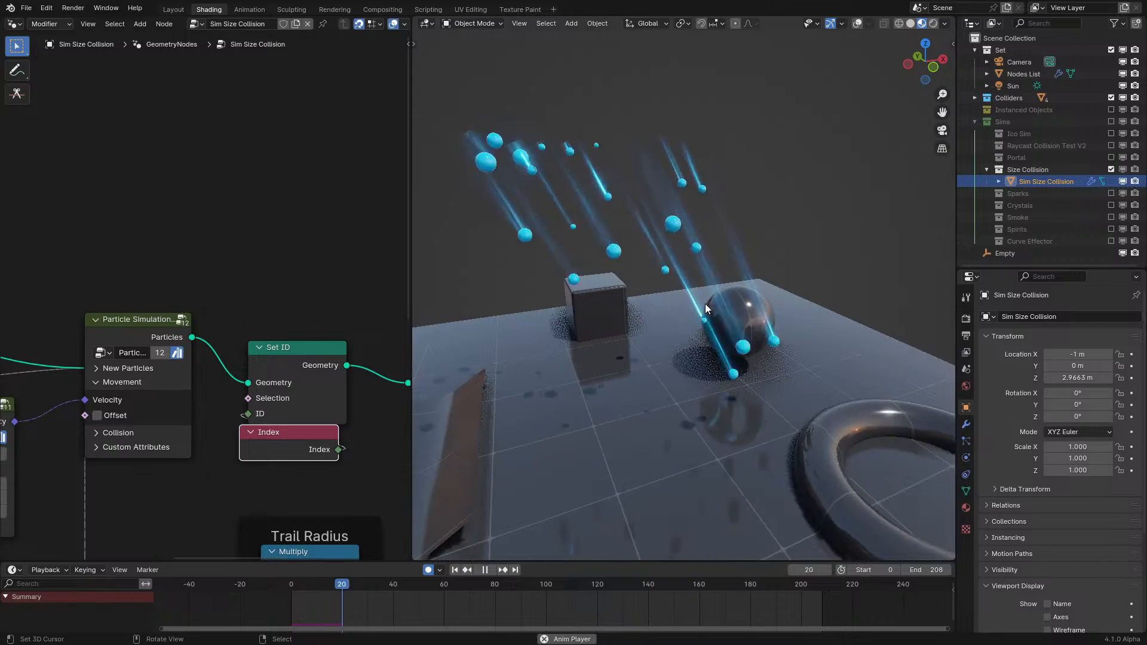
left_click(857, 23)
left_click(880, 72)
middle_click_drag(880, 72, 736, 261)
key("space")
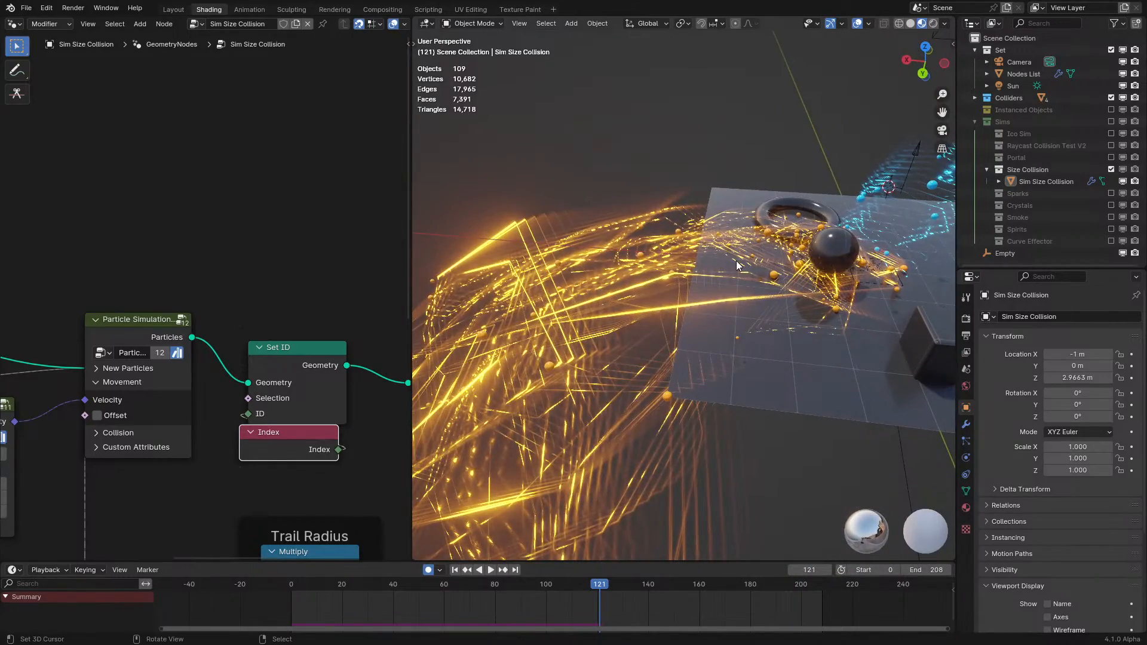
- Replay the simulation and examine the trails from several angles, pausing to look at the Set ID and Particle Trail nodes
key("space")
middle_click_drag(729, 318, 649, 317)
key("space")
left_click(122, 336)
middle_click_drag(324, 331, 180, 295)
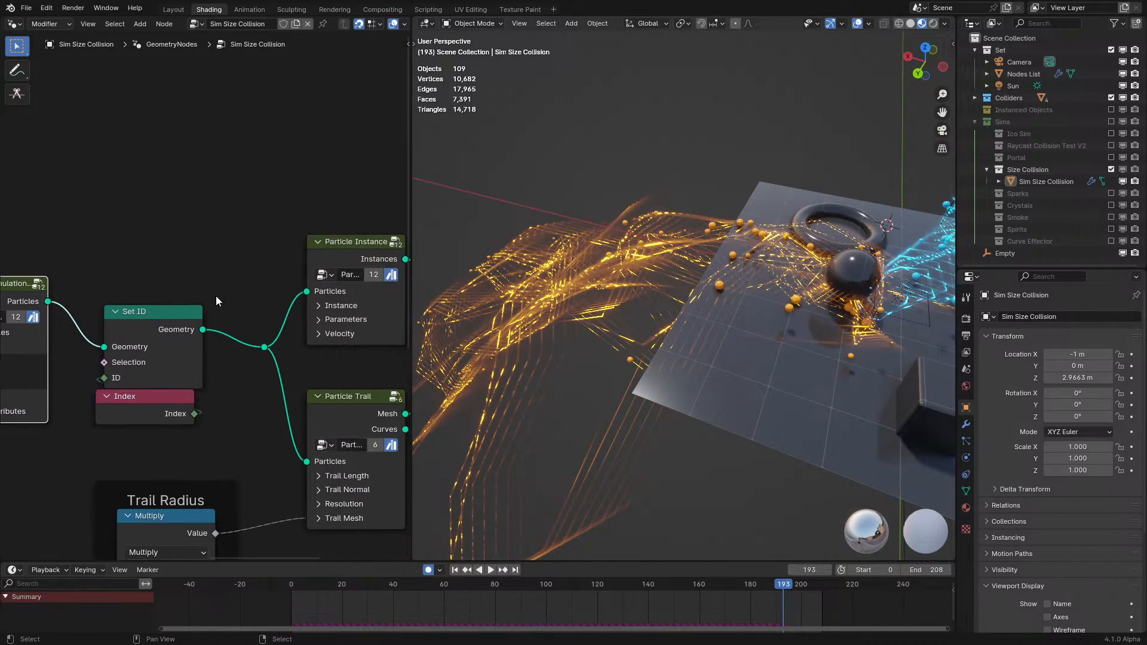
middle_click_drag(639, 323, 582, 344)
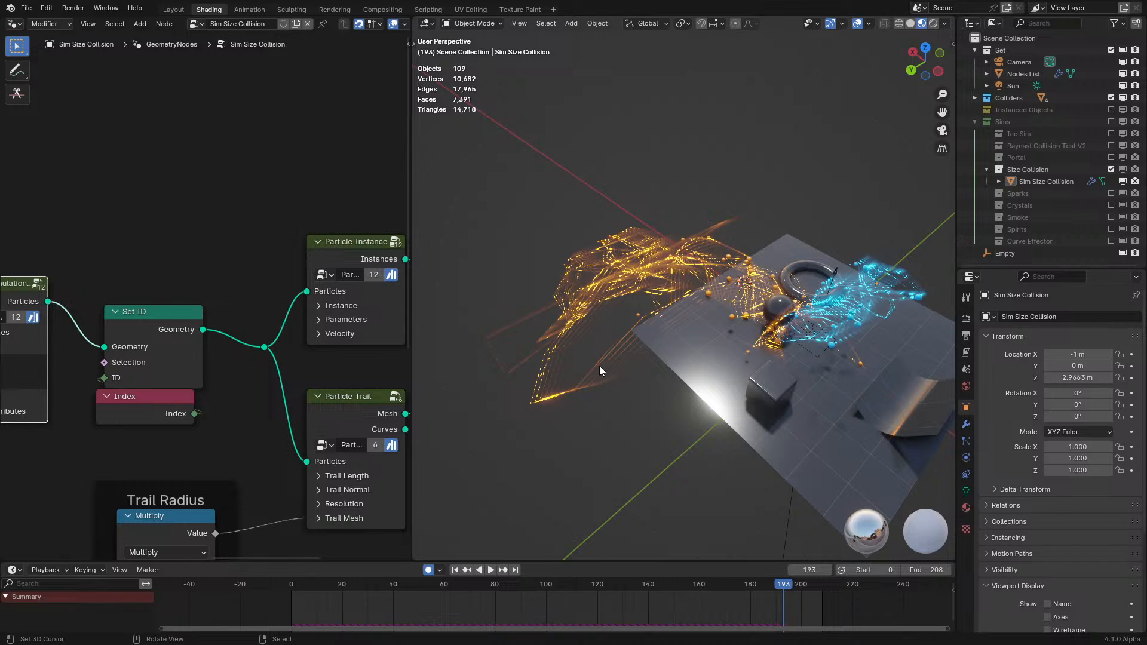
key("space")
middle_click_drag(600, 361, 731, 310)
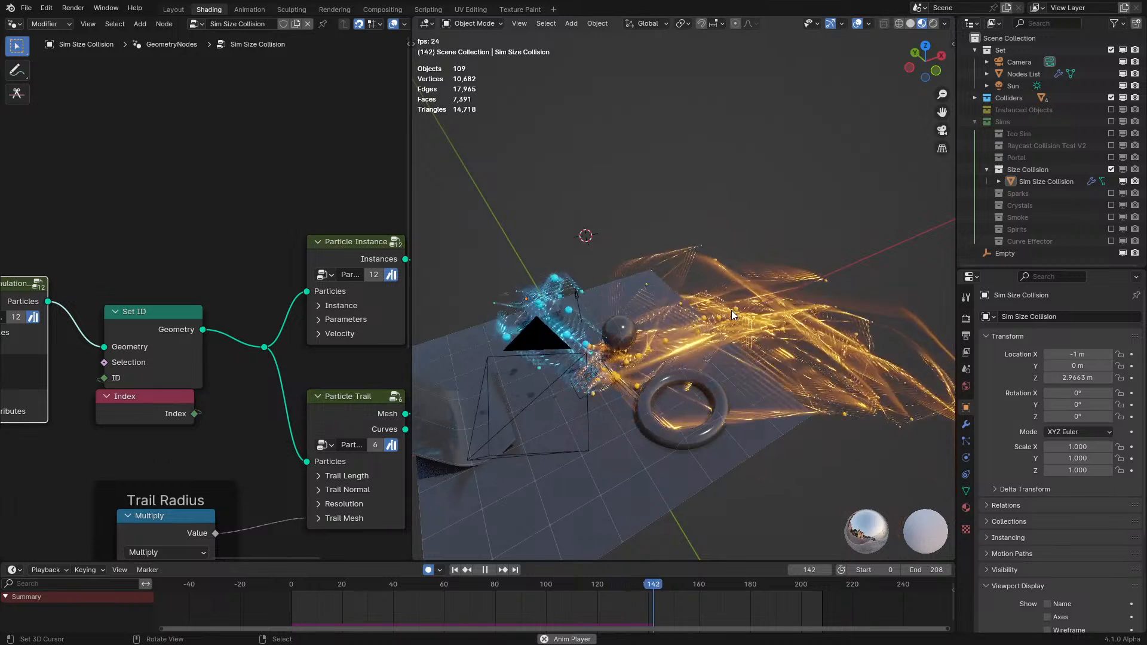
key("space")
- Reconnect the Particle Simulation output directly to the reroute and delete the Set ID and Index nodes
left_click_drag(48, 300, 264, 347)
left_click_drag(116, 448, 260, 249)
key("x")
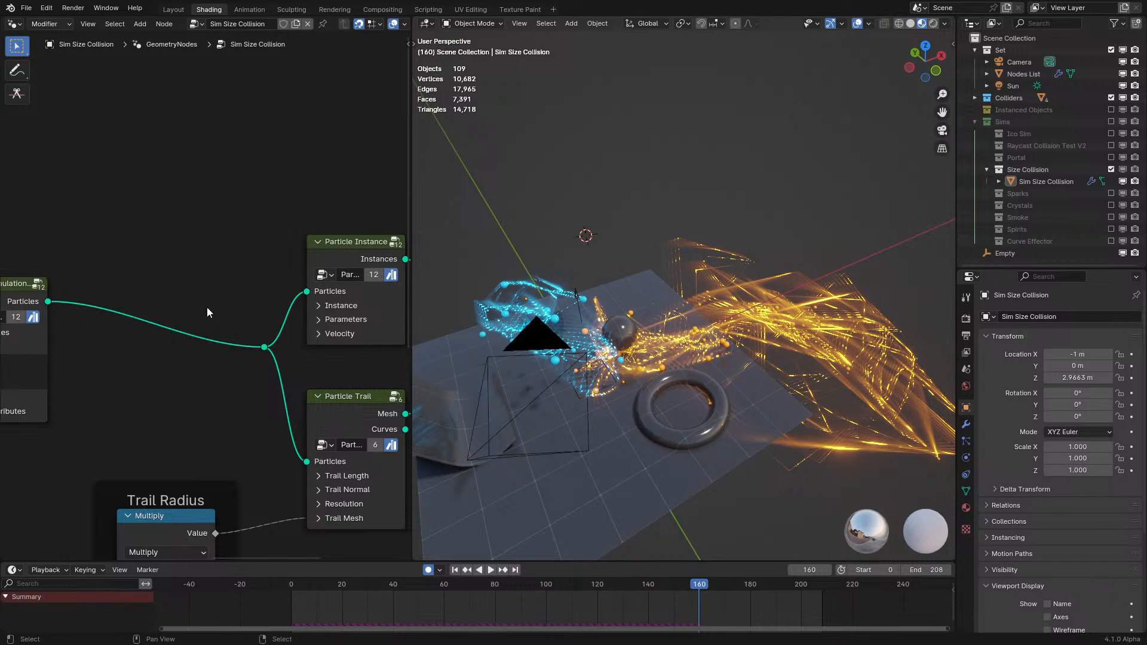
- Replay the simulation from the start without Set ID, and examine the trails alongside the Particle Instance and Particle Trail nodes
key("shift+Left")
key("space")
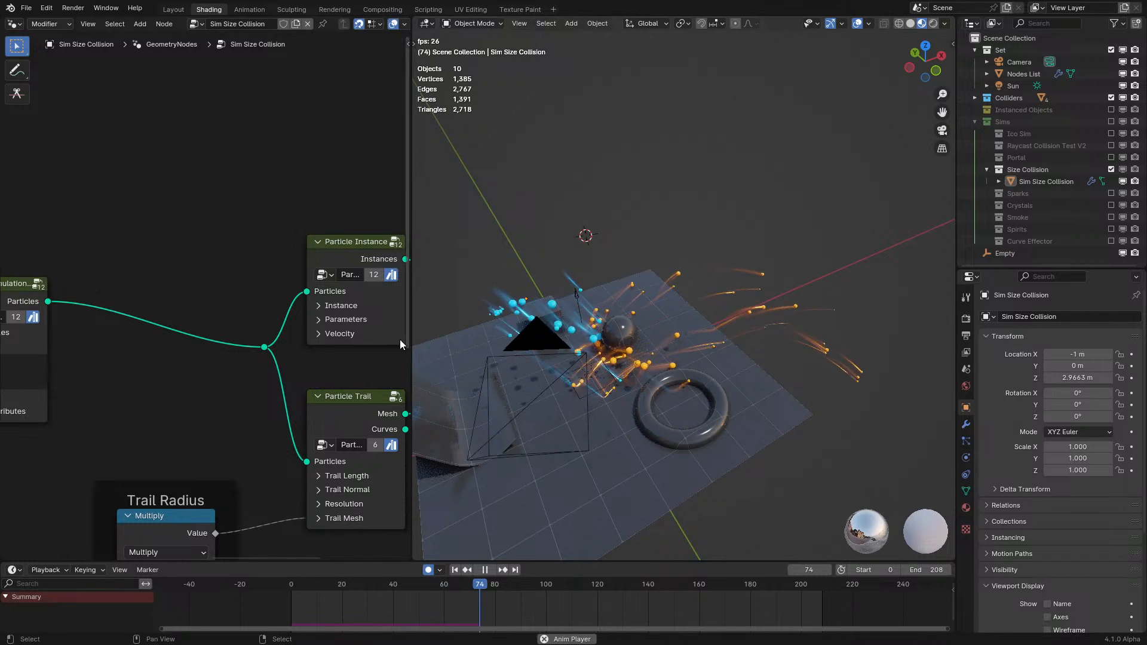
scroll(240, 349, "down", 3)
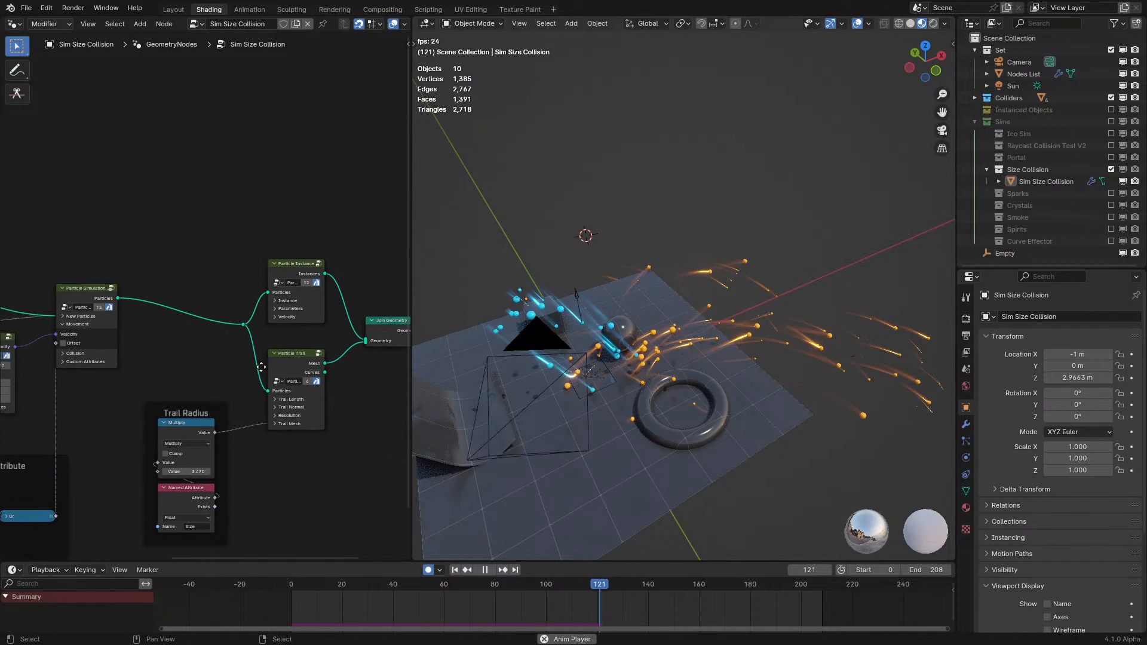
scroll(209, 355, "up", 2)
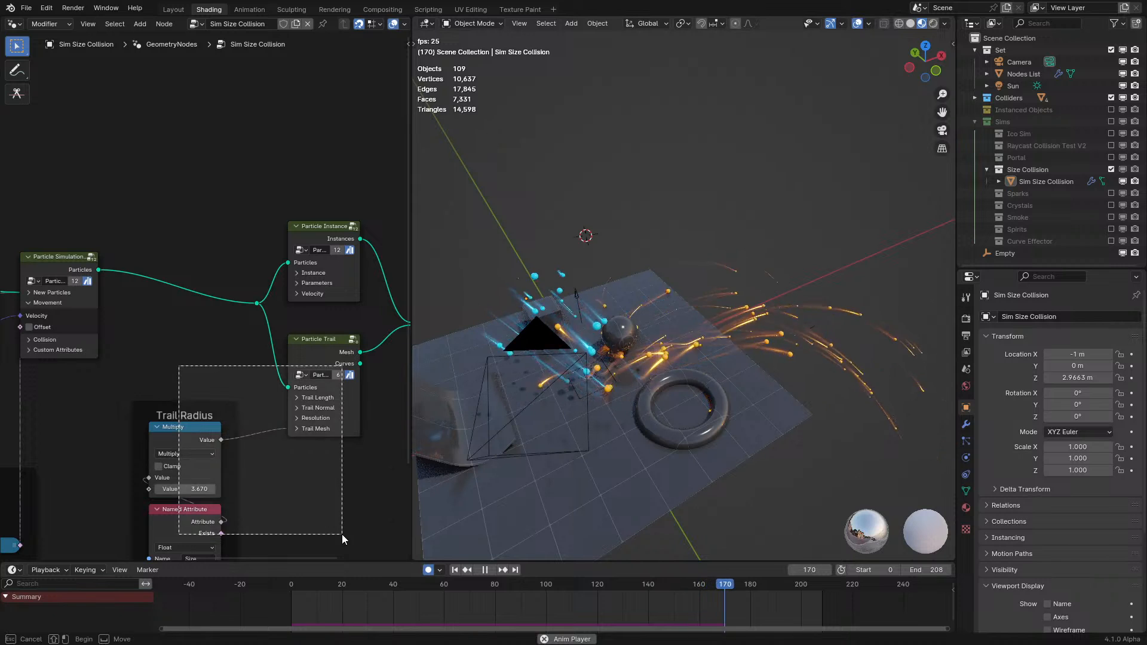
middle_click_drag(322, 484, 238, 478)
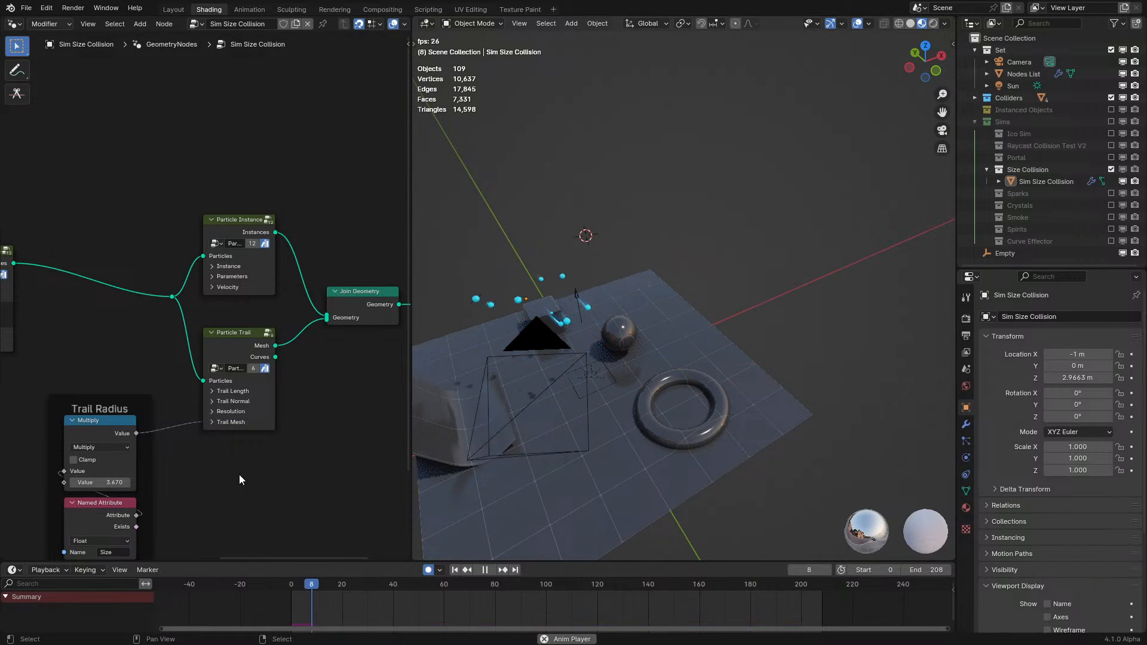
key("space")
key("space")
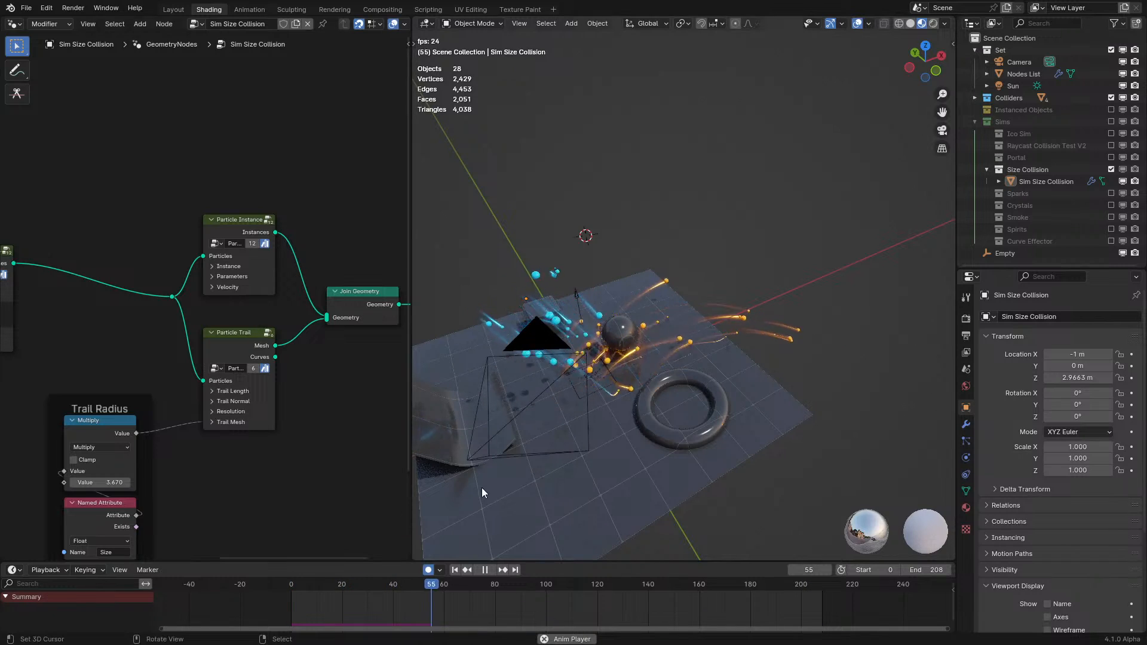
- Examine the blue and orange trails up close from several sides, pausing and resuming the simulation playback
scroll(818, 321, "up", 4)
middle_click_drag(815, 320, 739, 319)
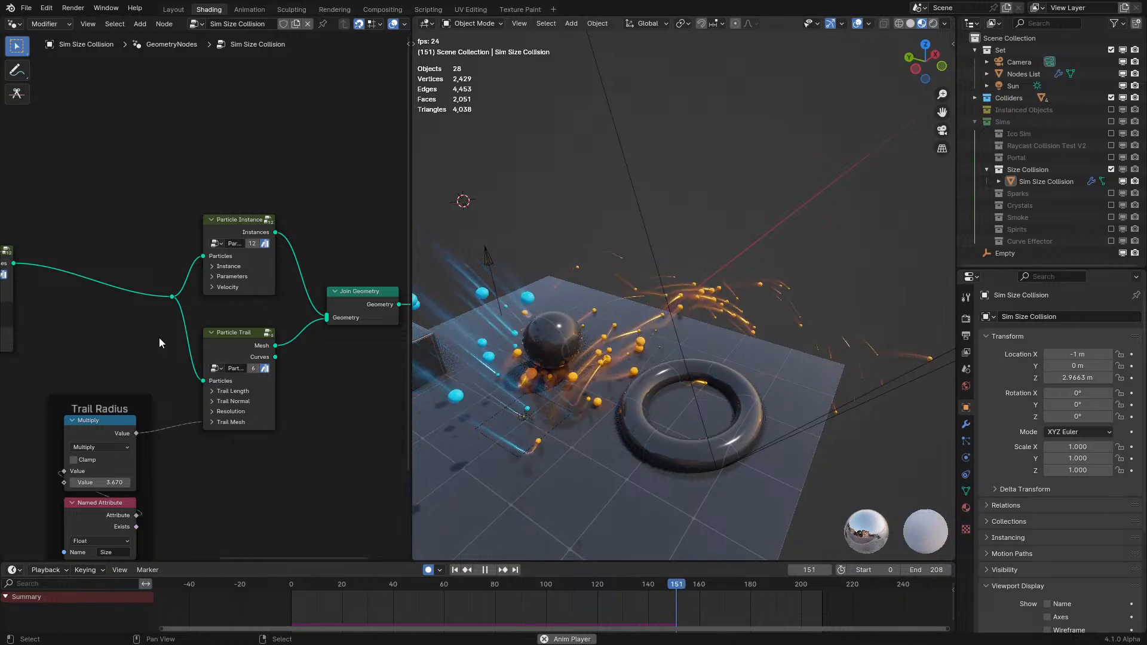
key("space")
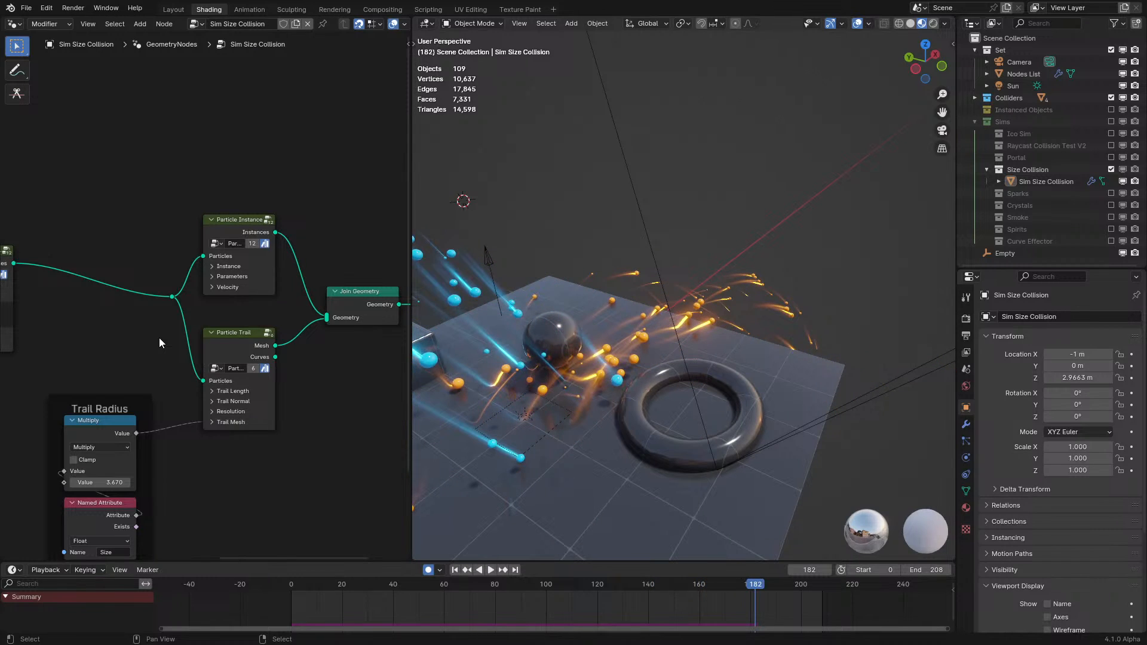
key("space")
middle_click_drag(533, 278, 604, 321)
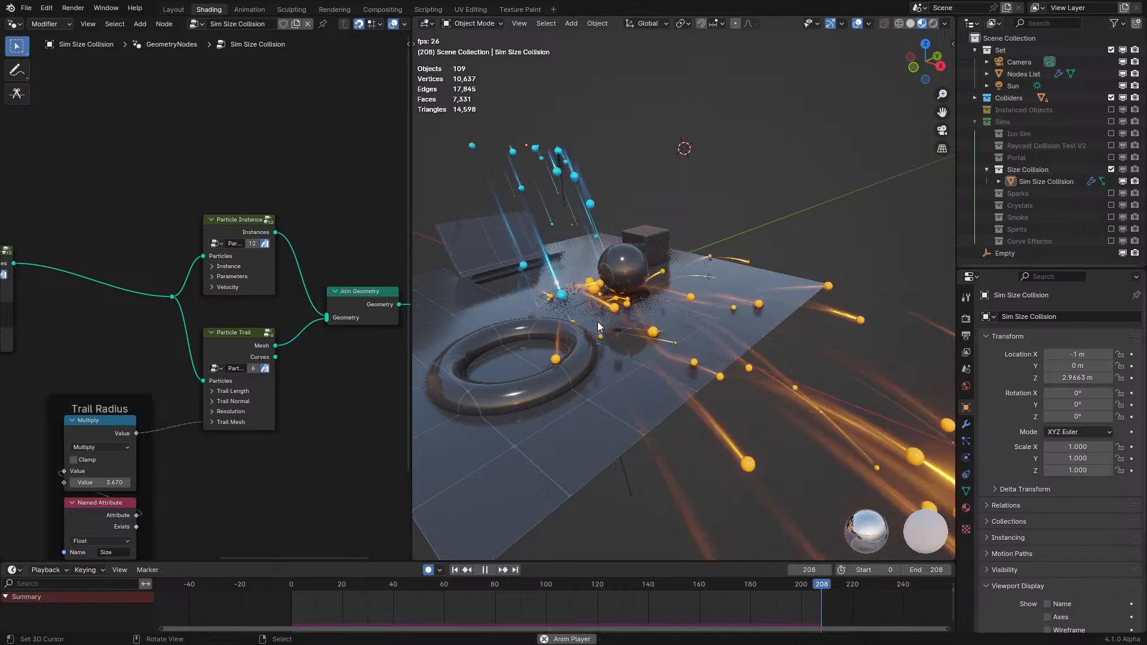
middle_click_drag(660, 344, 880, 371)
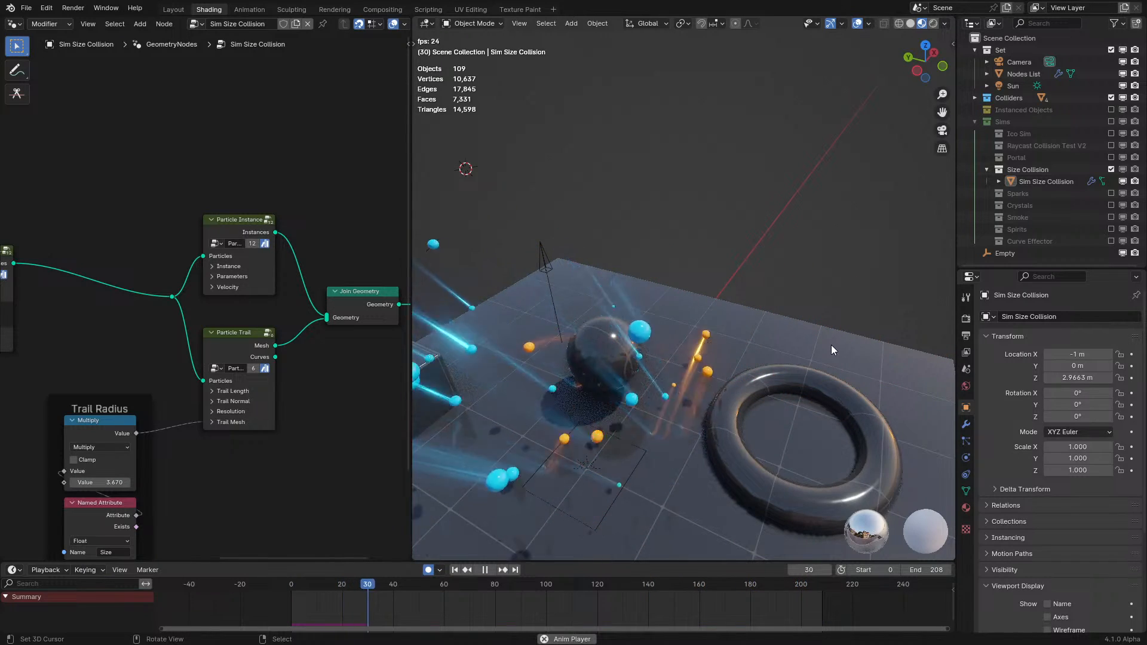
middle_click_drag(833, 317, 769, 341)
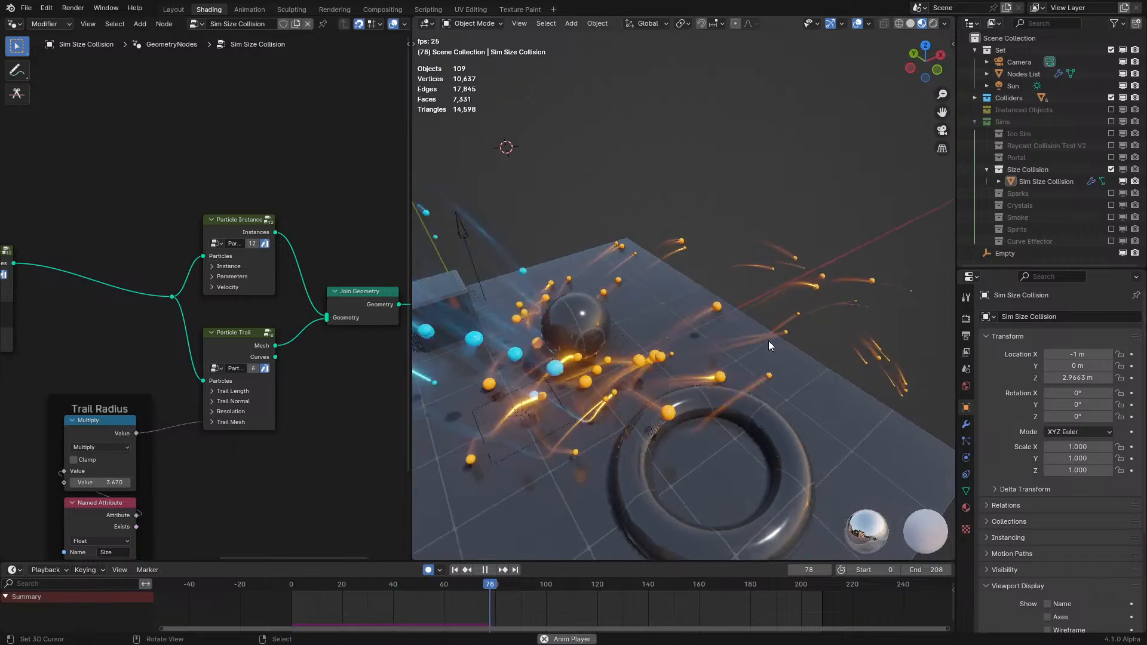
key("space")
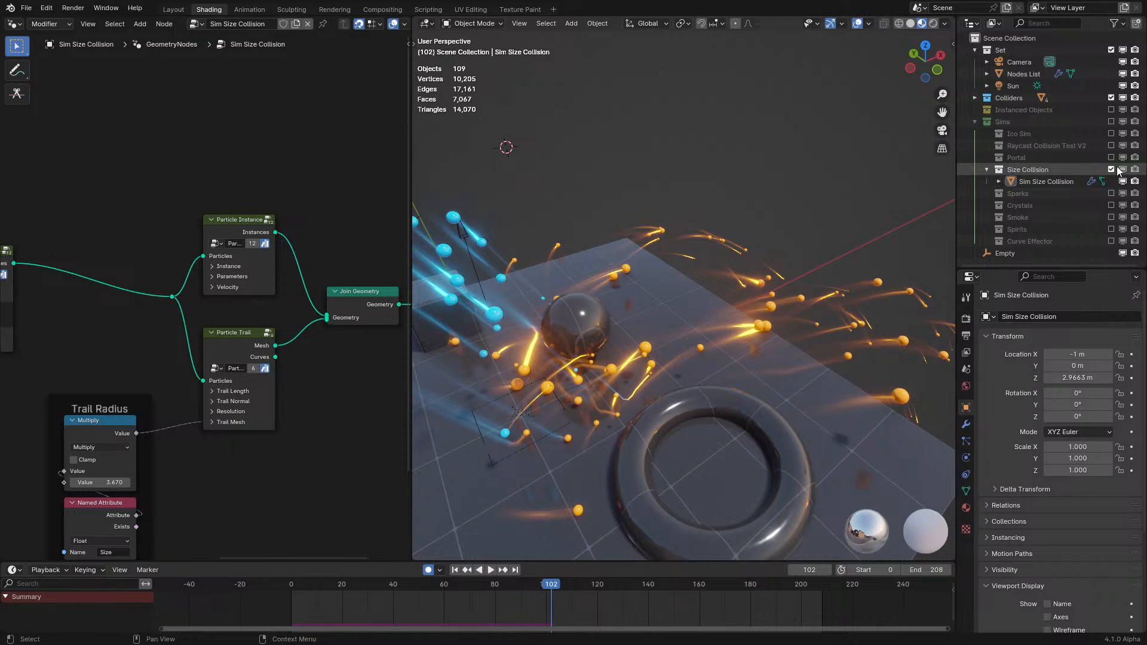
- Exclude the Size Collision collection, enable Ico Sim instead, and play its simulation
left_click(1110, 169)
left_click(1110, 134)
scroll(718, 239, "down", 3)
key("space")
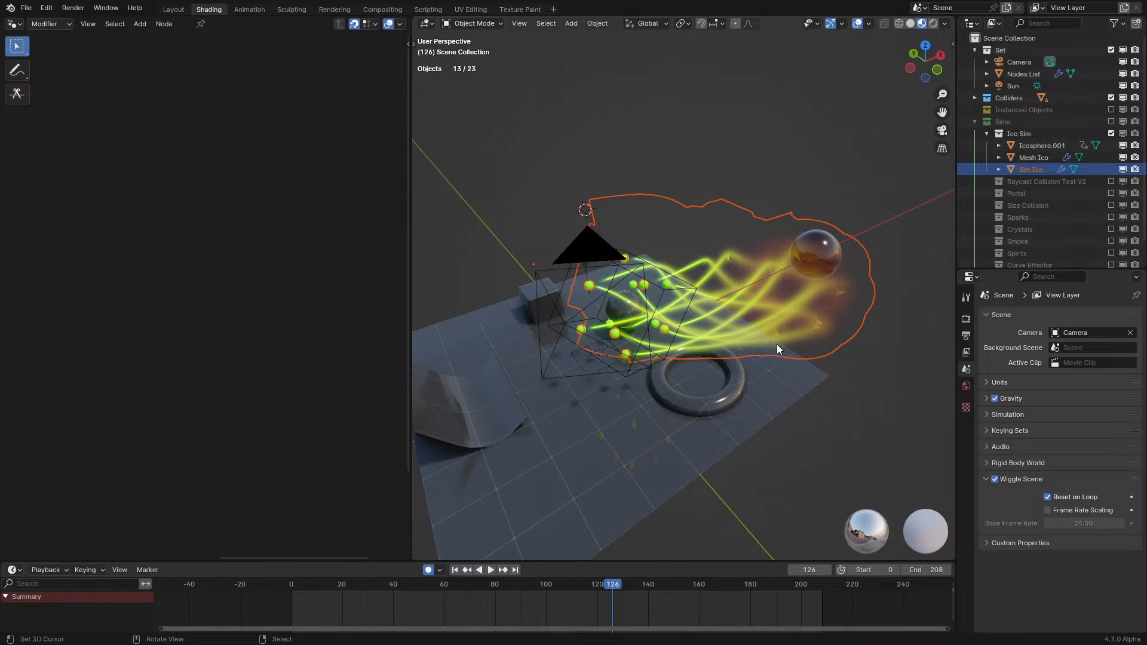
- Duplicate the Sim Ico object in place and give the copy its own single-user node tree
key("shift+d")
right_click(708, 275)
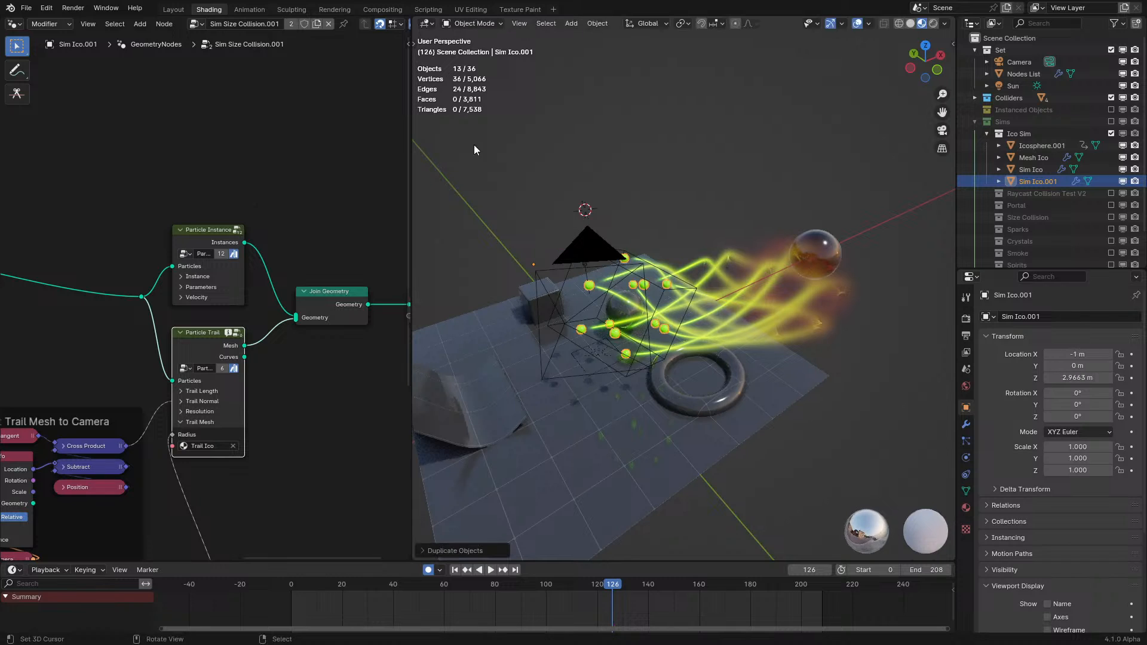
left_click(319, 28)
- Detach the Velocity Edit and Particle Simulation nodes from the node chain and set them aside from the framed source nodes
scroll(53, 218, "down", 4)
key("ctrl+space")
middle_click_drag(122, 272, 619, 233)
scroll(620, 233, "up", 3)
left_click_drag(160, 389, 304, 562)
key("g")
left_click(174, 362)
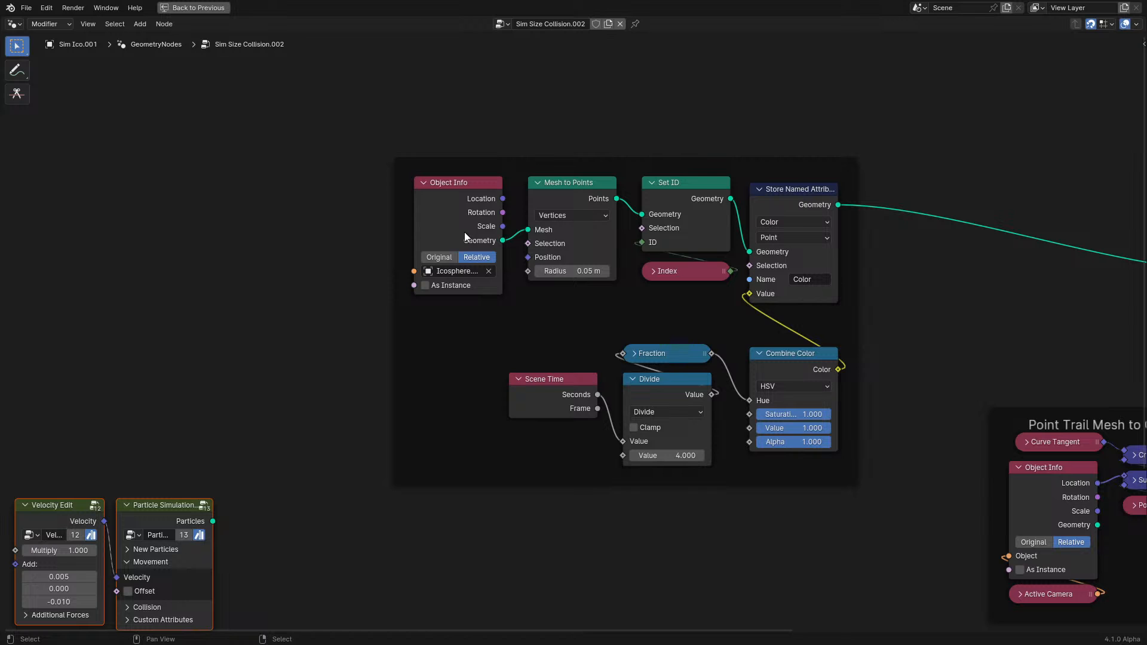
- Delete the color nodes, Set ID, Index and Store Named Attribute with their frame, keeping only Object Info and Mesh to Points
left_click_drag(542, 338, 776, 417)
middle_click_drag(687, 322, 606, 409)
key("x")
left_click_drag(607, 409, 735, 267)
key("x")
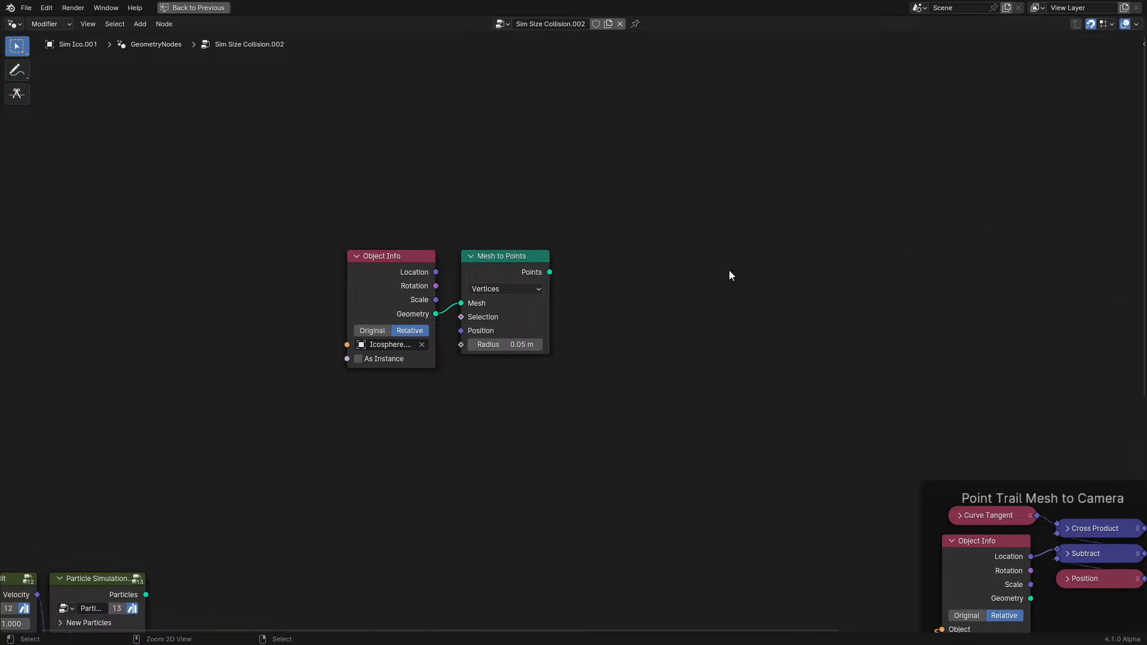
- Hide the original Sim Ico object in the viewport and briefly play the animation with only the copy shown
key("ctrl+space")
left_click(1122, 169)
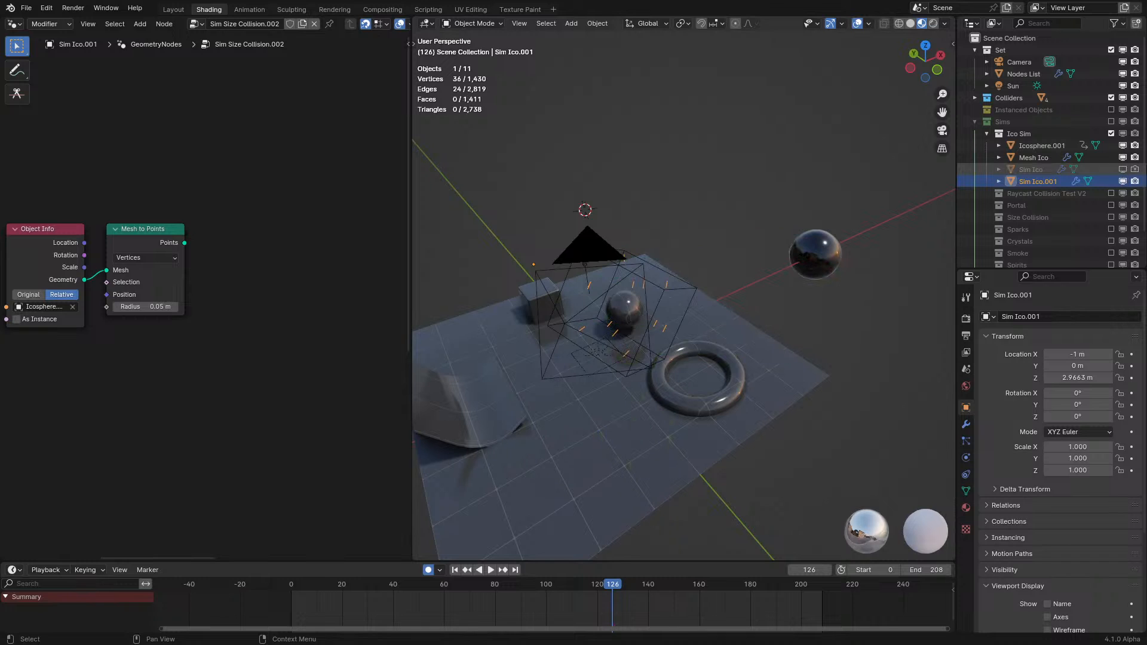
key("space")
key("Escape")
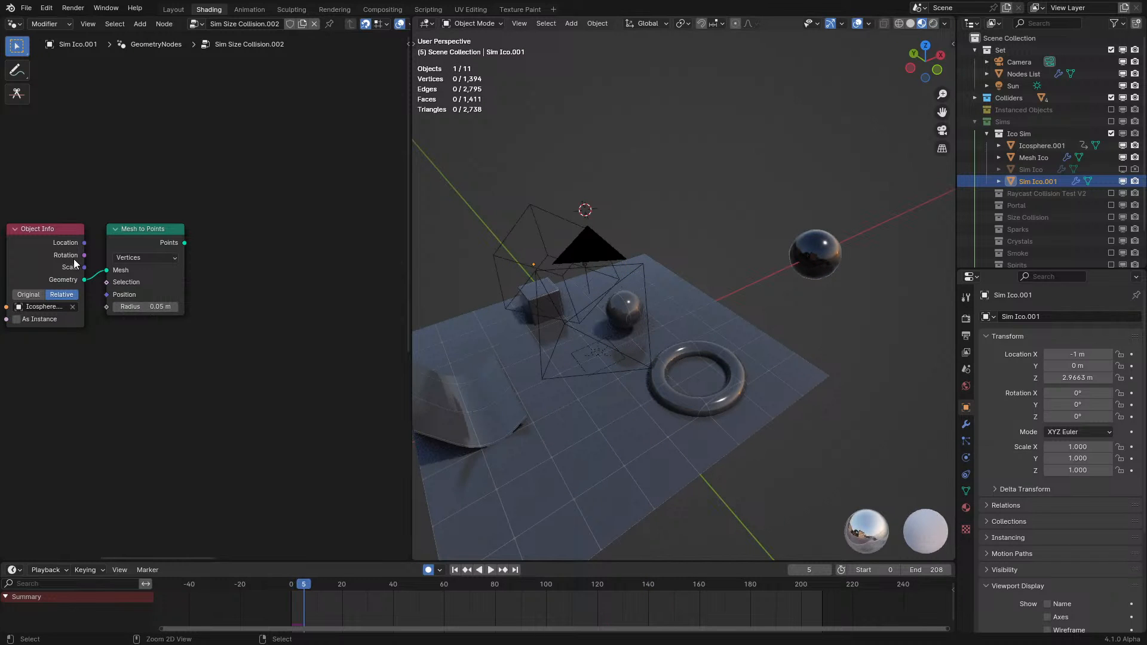
- Delete the Mesh to Points node and reposition the remaining Object Info node lower in the node tree
left_click_drag(53, 195, 202, 390)
middle_click_drag(159, 332, 309, 353)
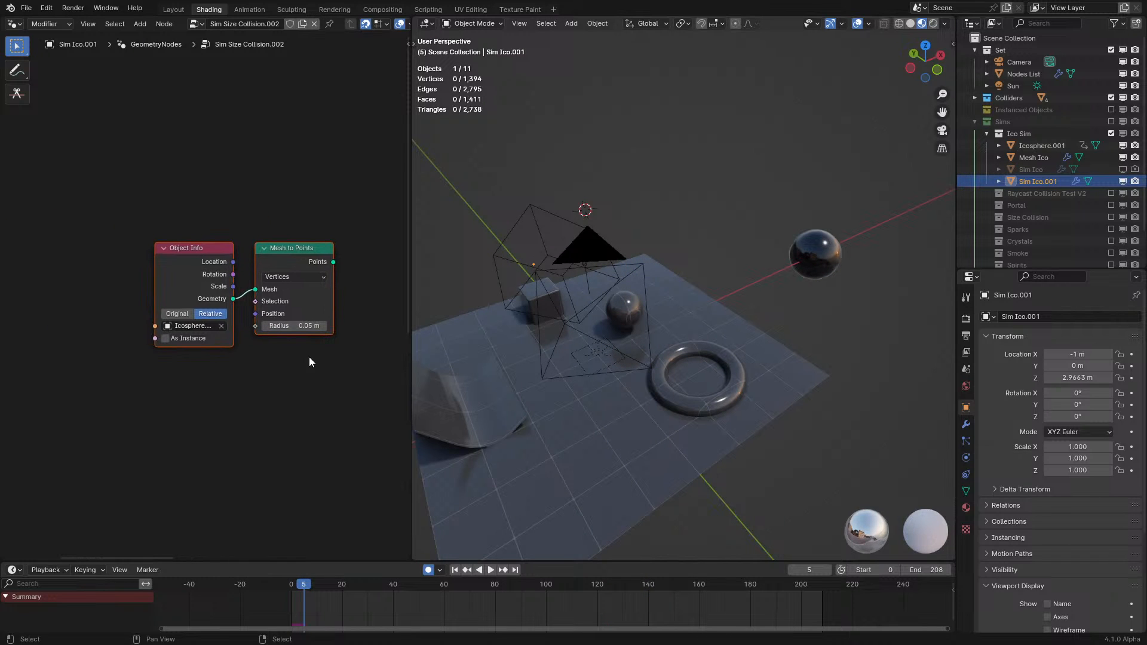
key("g")
left_click(256, 413)
left_click(263, 299)
key("Delete")
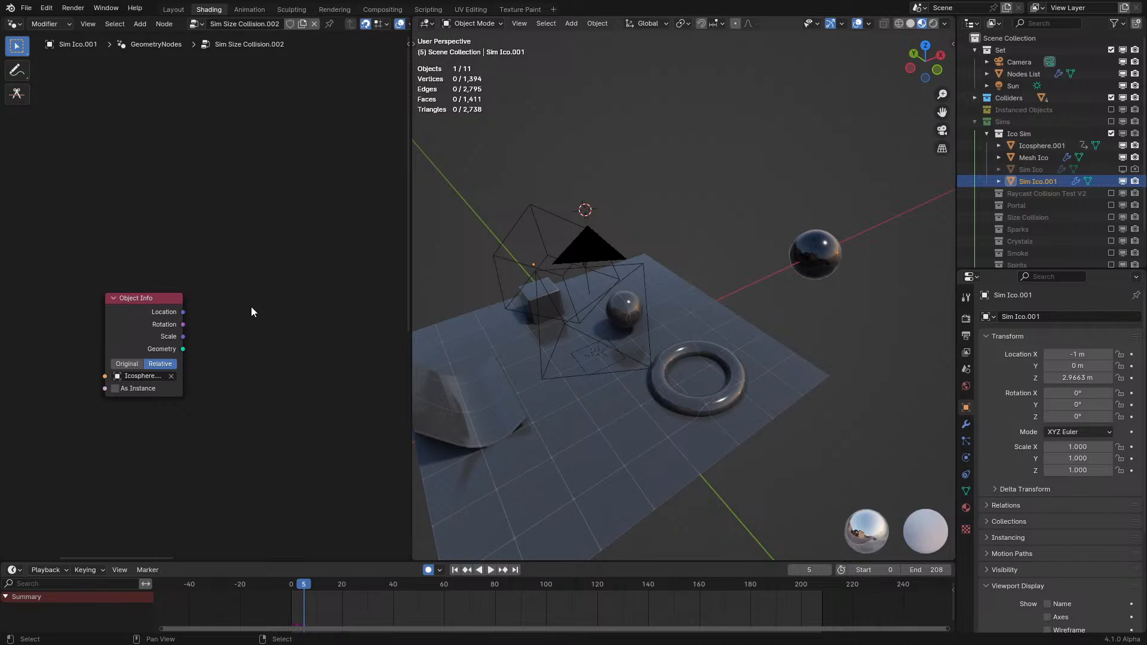
left_click_drag(106, 326, 134, 394)
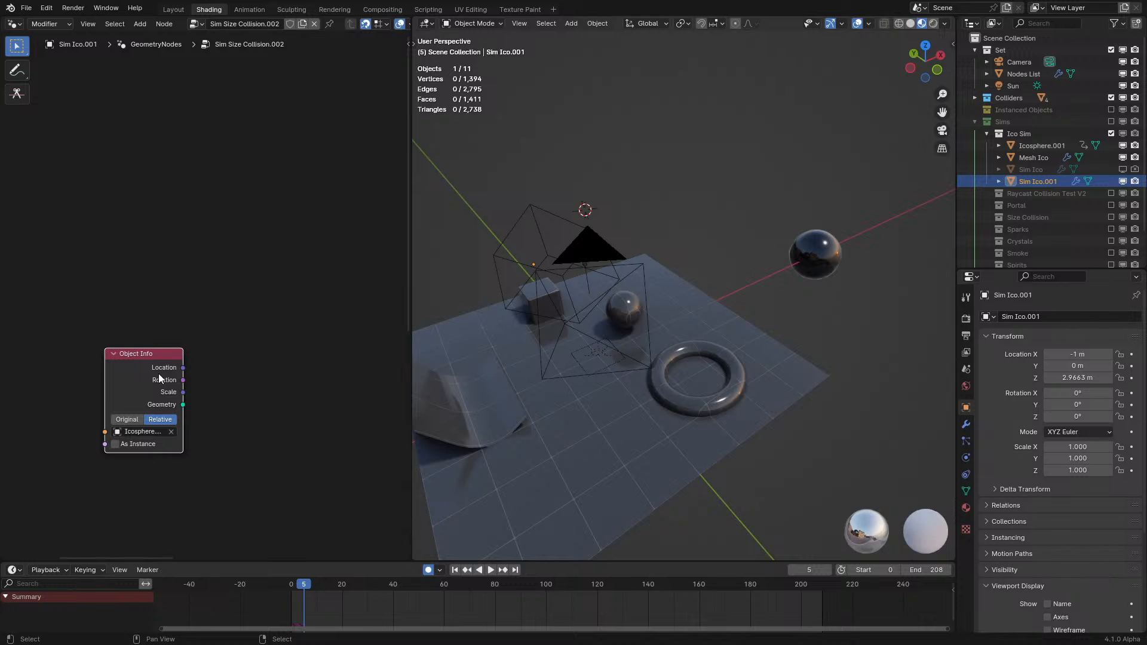
- Set the viewport display of the Icosphere.001 object to Wire
left_click(521, 209)
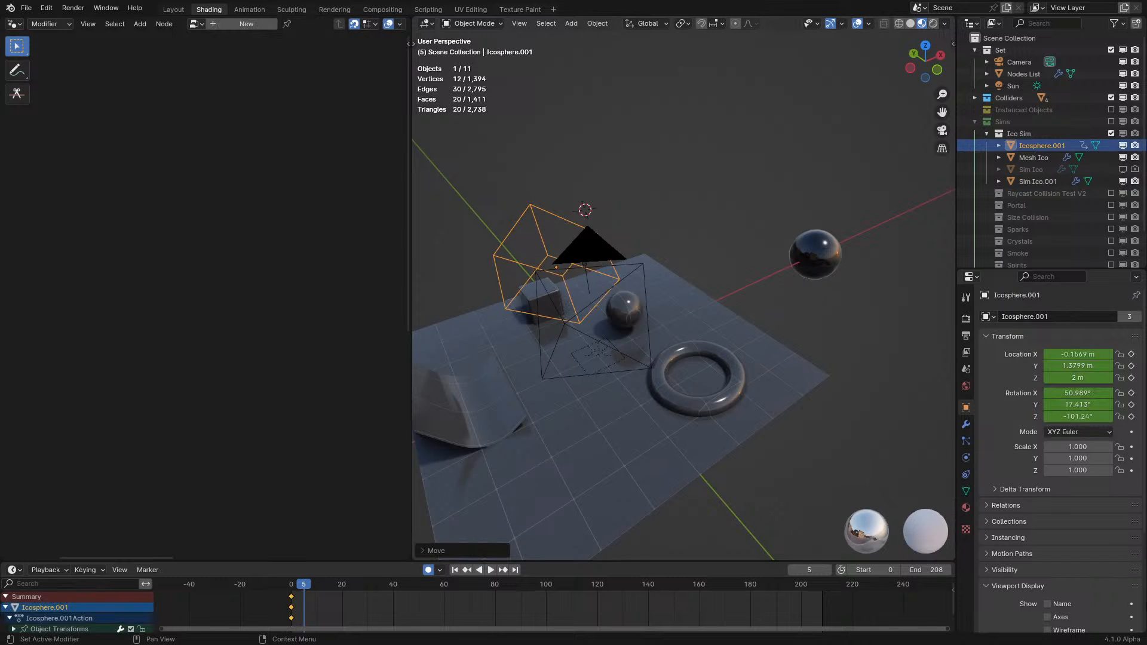
left_click(965, 441)
left_click(965, 424)
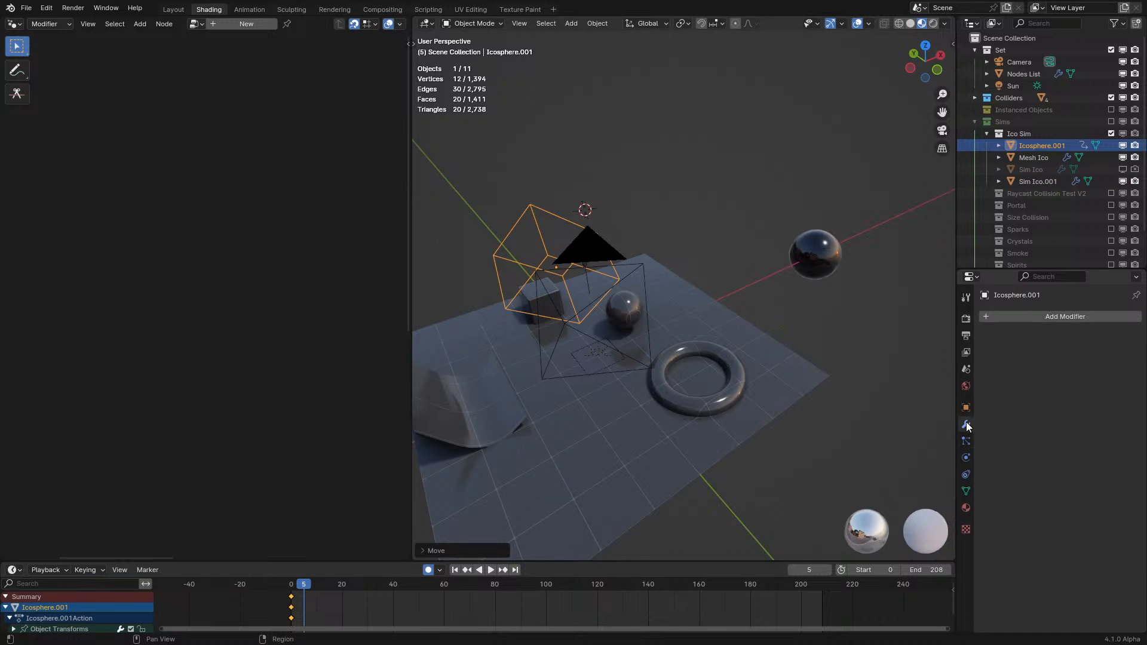
left_click(965, 408)
scroll(1019, 447, "down", 5)
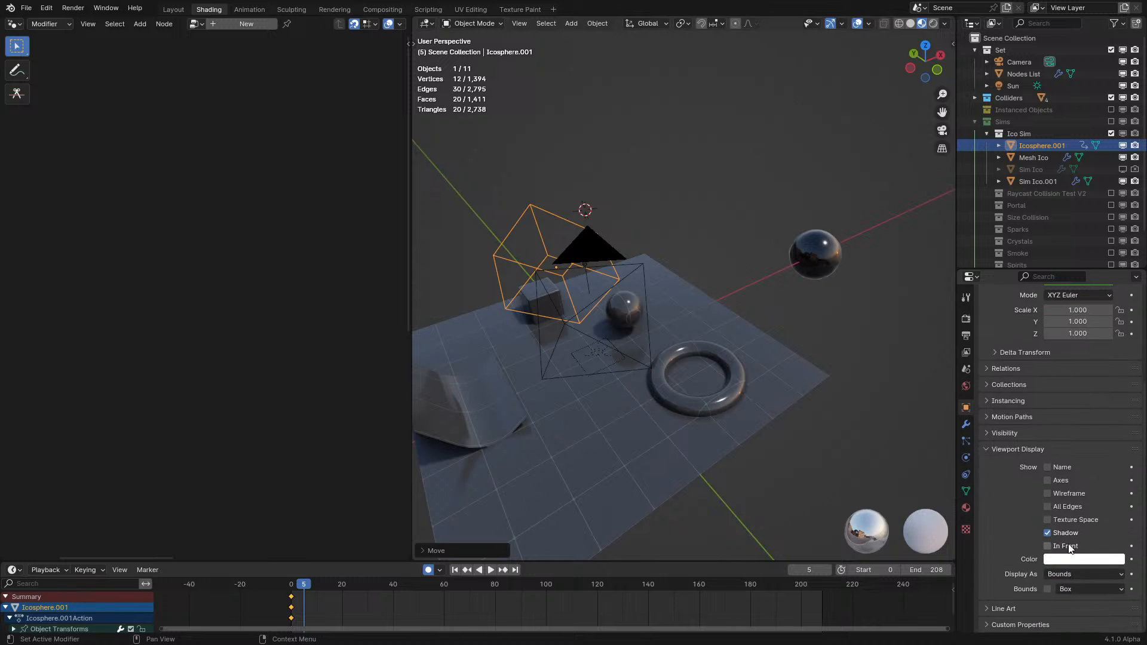
left_click(1064, 576)
left_click(1073, 601)
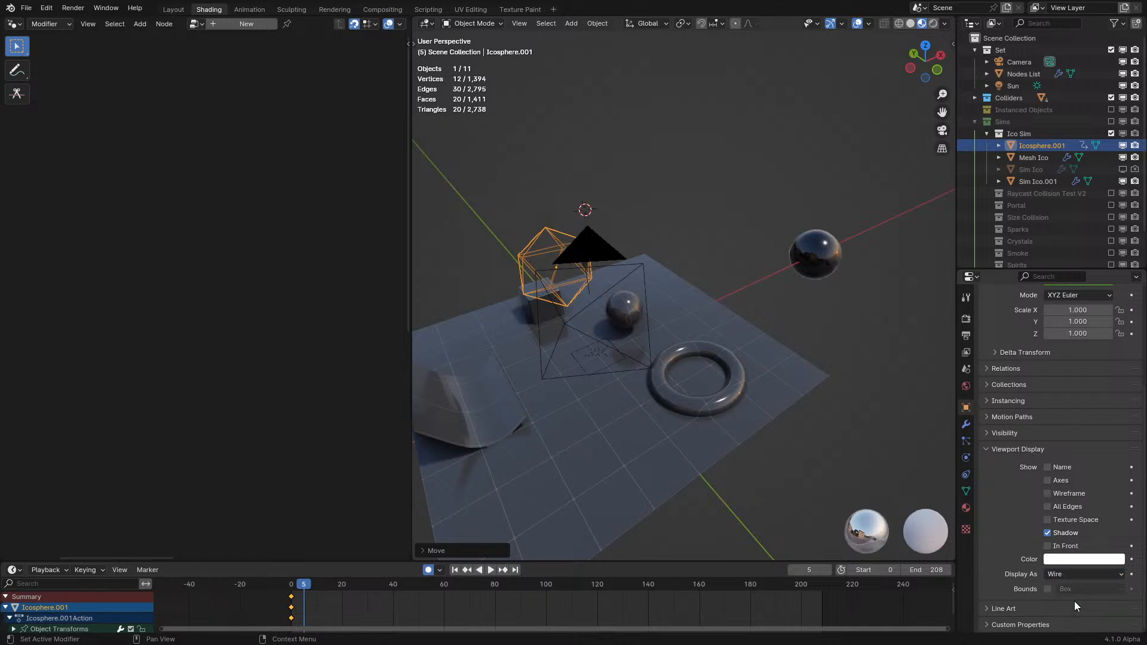
middle_click_drag(549, 267, 691, 318)
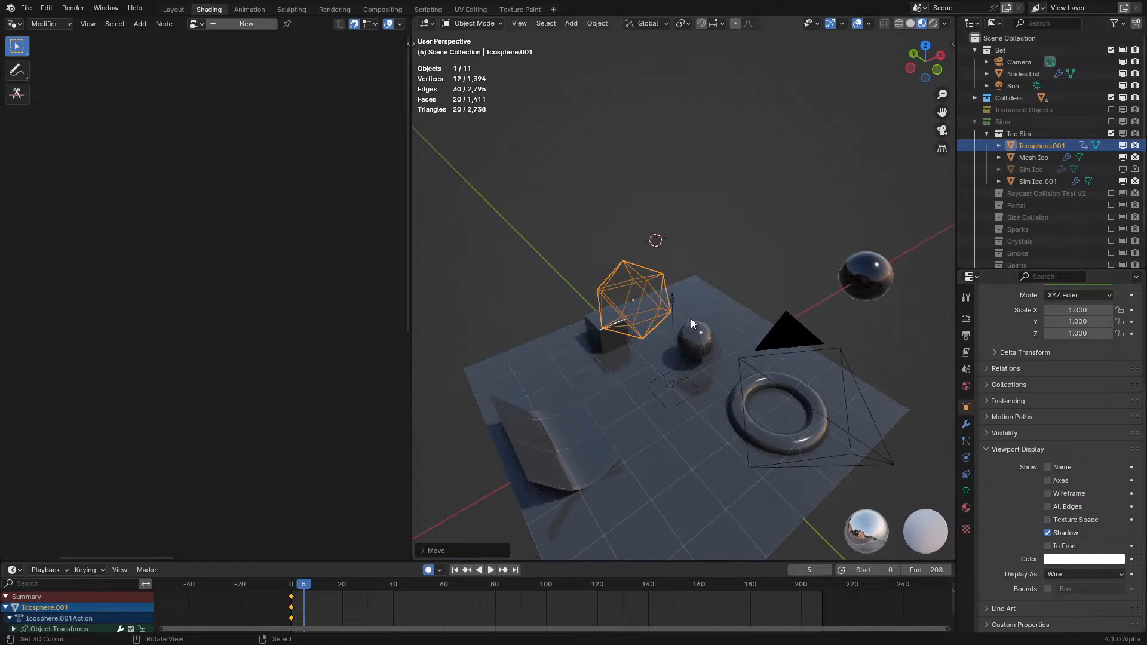
- In Sim Ico.001's node tree, place Velocity Edit and Particle Simulation between Object Info and the reroute, with Velocity Edit slightly lower
left_click(1042, 156)
left_click(1036, 173)
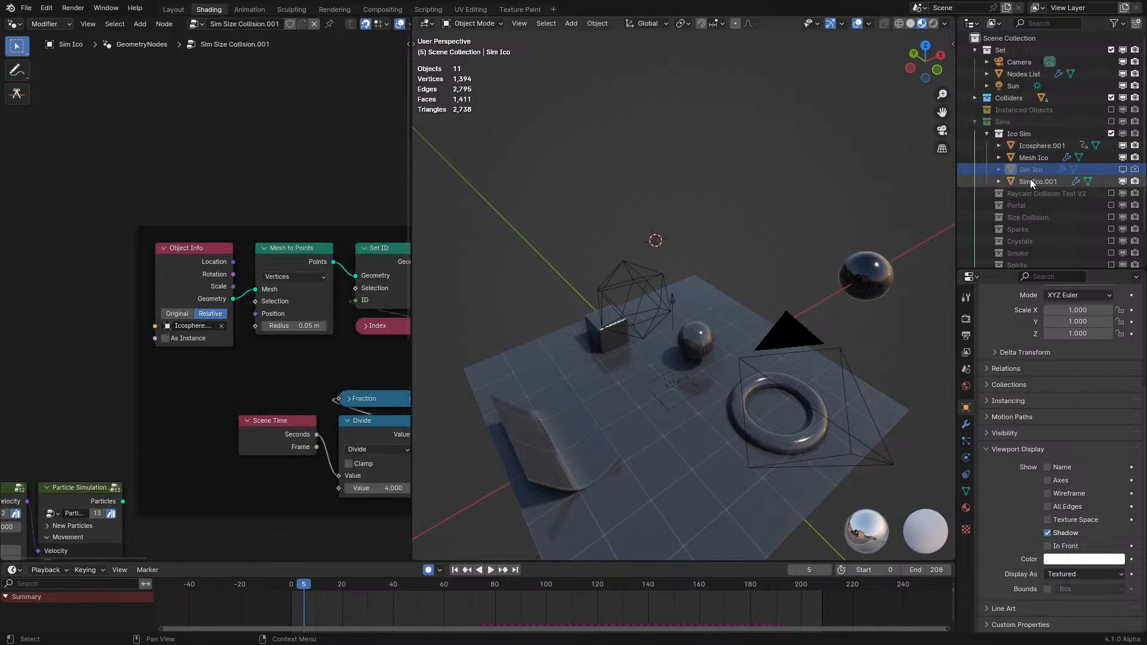
left_click(1030, 180)
middle_click_drag(225, 358, 203, 317)
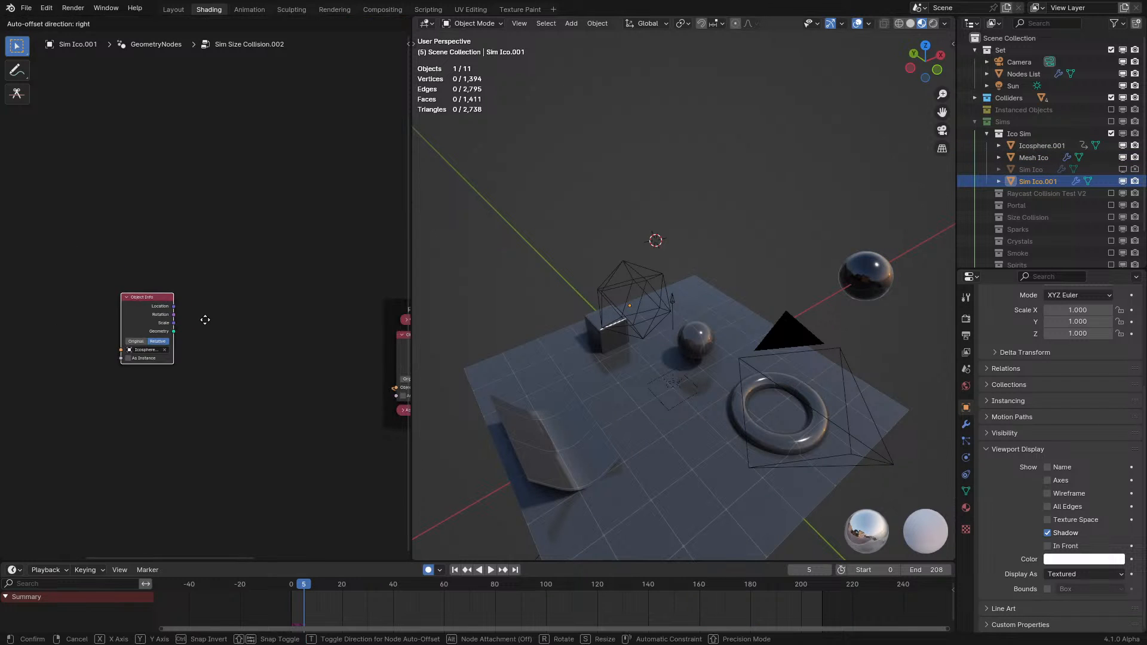
key("ctrl+space")
scroll(446, 380, "up", 2)
left_click_drag(447, 381, 166, 229)
left_click_drag(6, 385, 89, 452)
key("g")
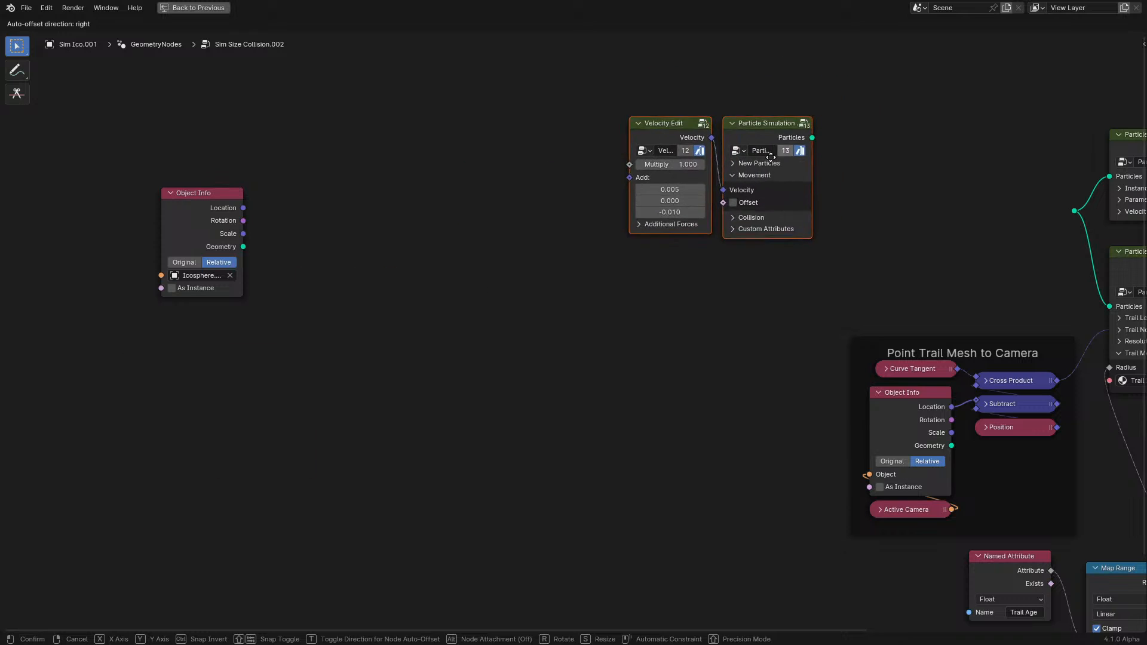
left_click(683, 220)
left_click(593, 198)
left_click_drag(593, 198, 553, 287)
- Set the X component of Velocity Edit's Add vector to 0 and link Particle Simulation's Particles output to the reroute
left_click(527, 309)
type("0")
key("Return")
middle_click_drag(678, 231, 476, 309)
left_click_drag(517, 286, 872, 288)
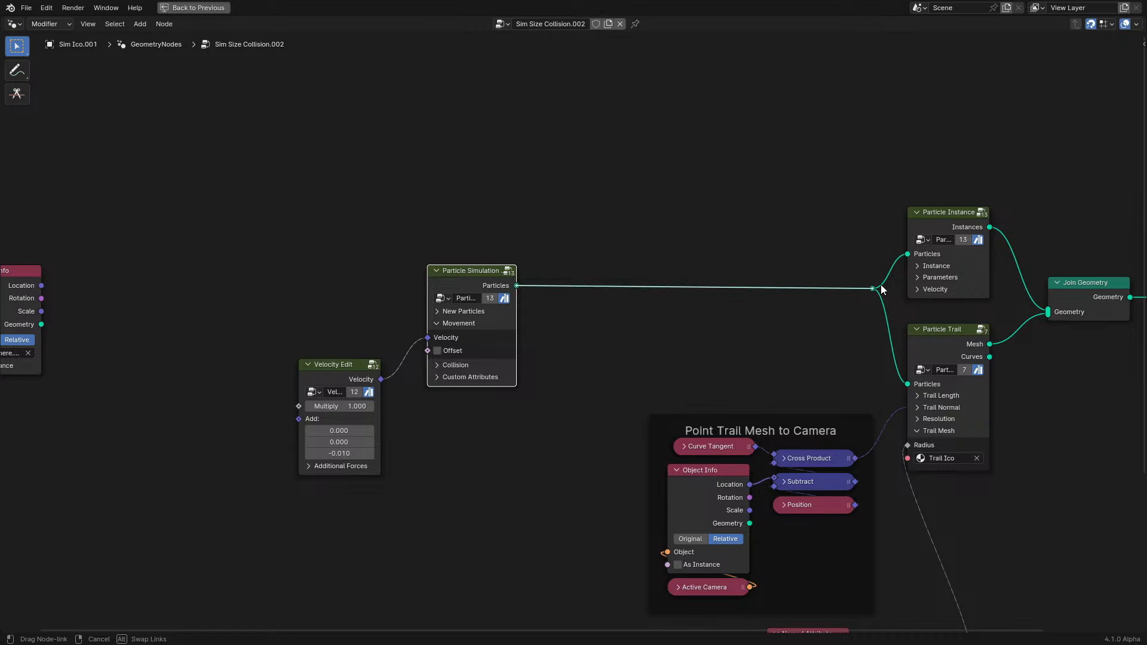
- Expand the New Particles settings on the Particle Simulation node and move the Velocity Edit node further down
left_click(447, 311)
middle_click_drag(377, 317, 478, 309)
left_click_drag(432, 359, 431, 475)
middle_click_drag(418, 312, 578, 362)
scroll(578, 367, "up", 2)
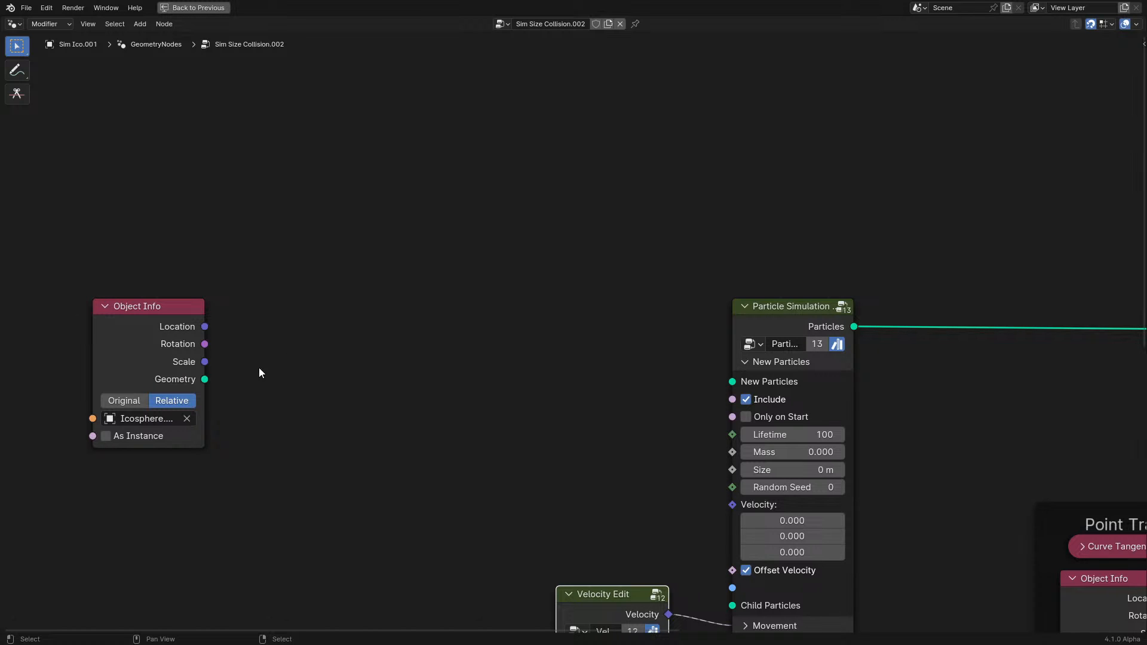
- Play the icosphere's animation briefly beside the node tree and reposition the Object Info node
middle_click_drag(254, 367, 582, 367)
key("ctrl+space")
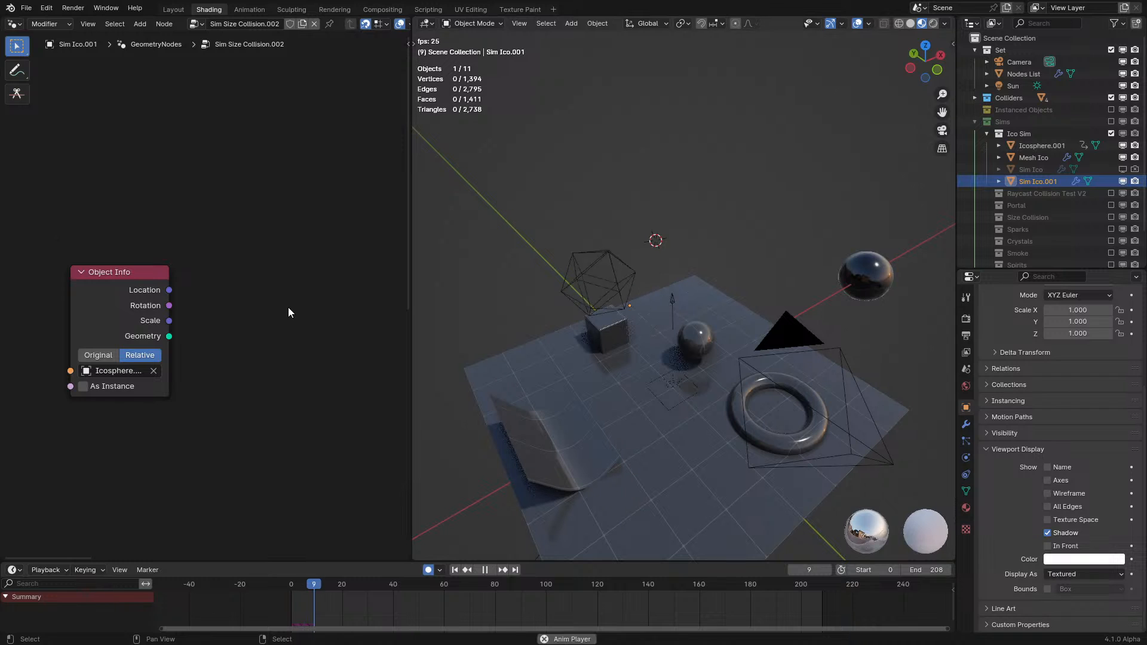
mouse_move(134, 290)
left_mouse_down()
mouse_move(232, 333)
mouse_move(127, 295)
left_mouse_up()
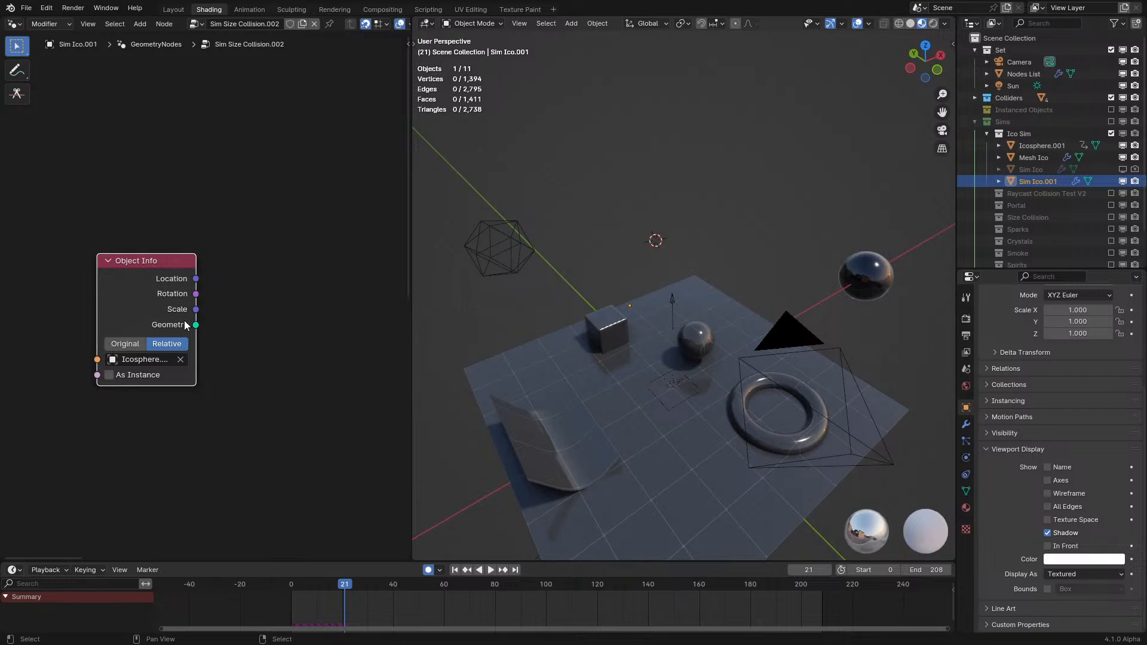
left_click_drag(164, 315, 122, 343)
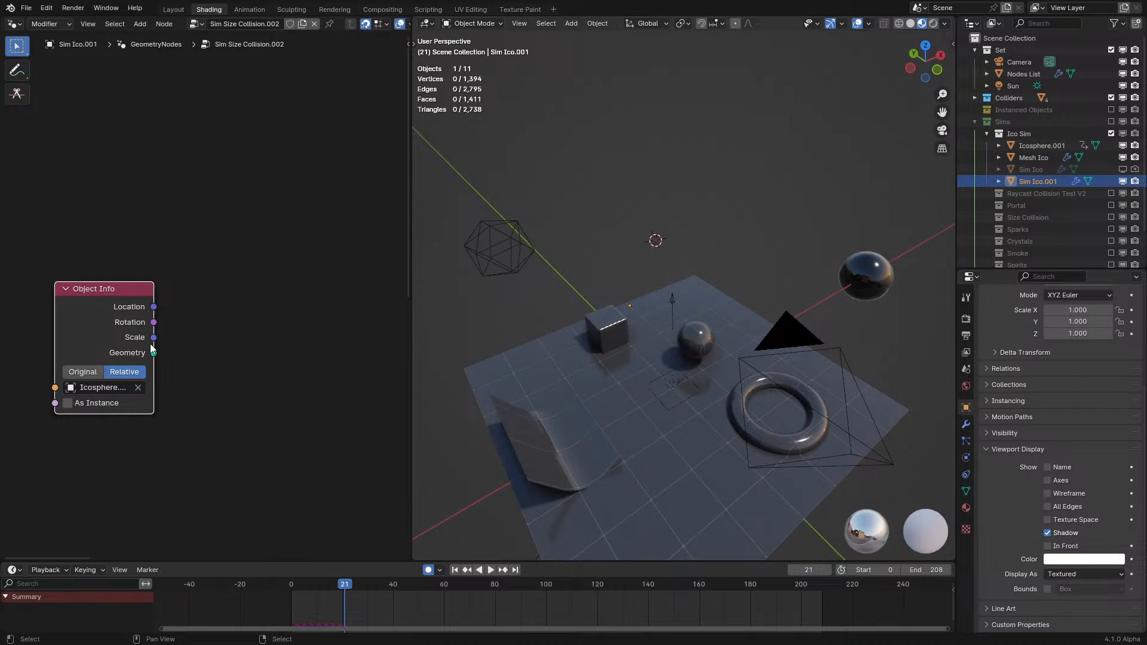
- Add a Simulation Zone to the Sim Ico.001 node tree near the Object Info node
mouse_move(159, 355)
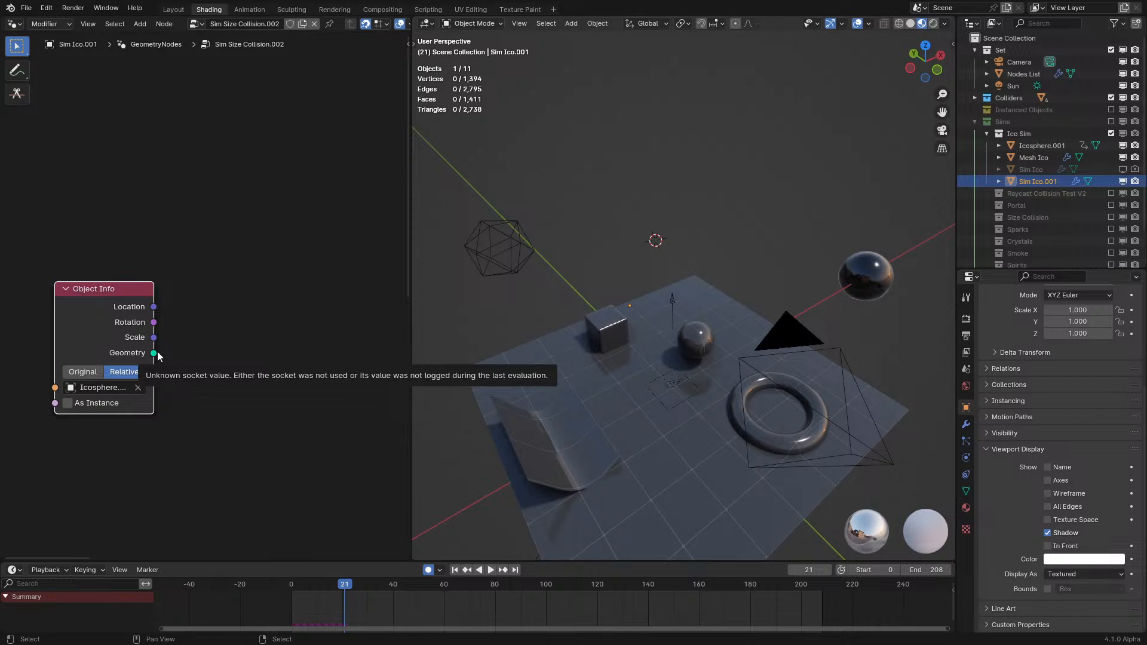
left_click_drag(159, 356, 207, 342)
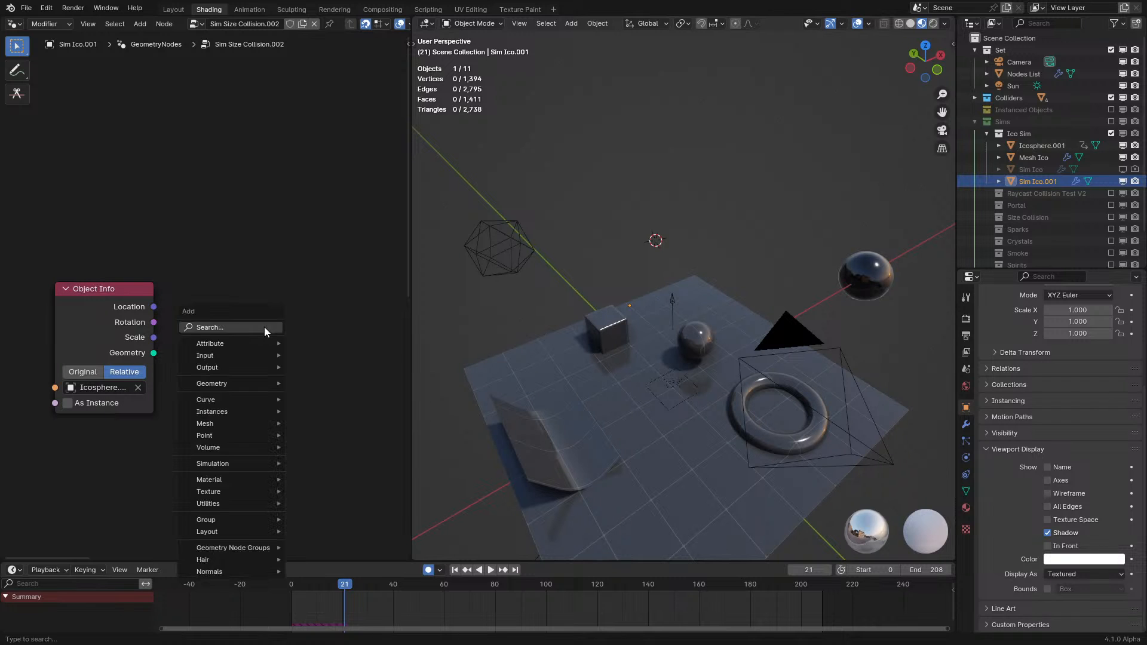
key("shift+a")
left_click(265, 327)
type("sim")
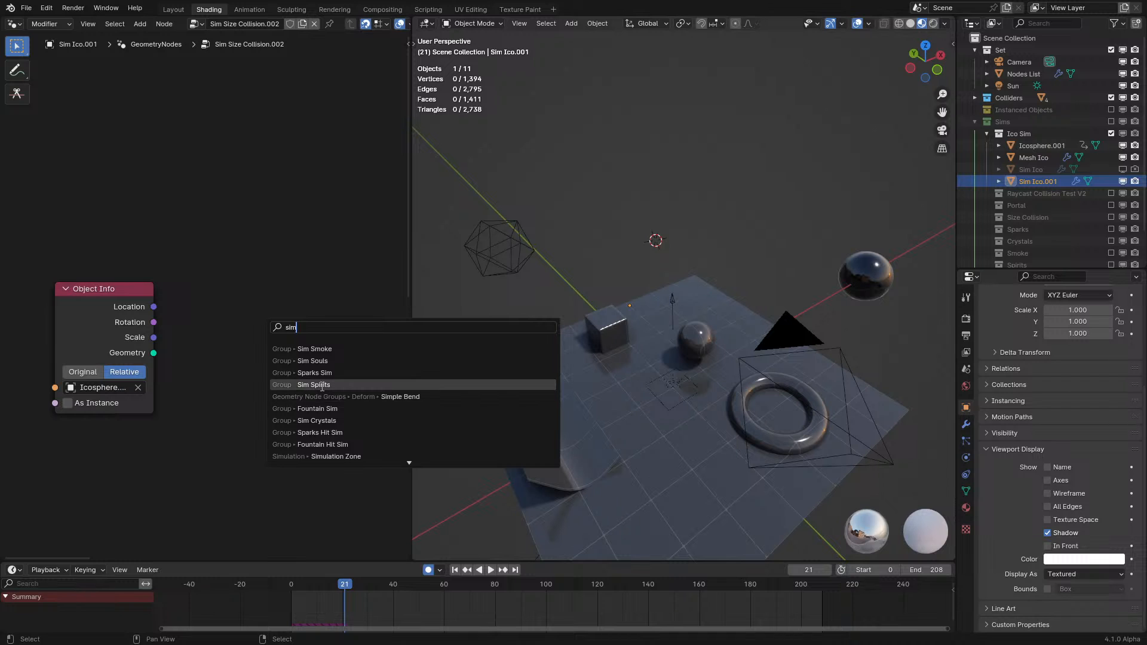
type("ul")
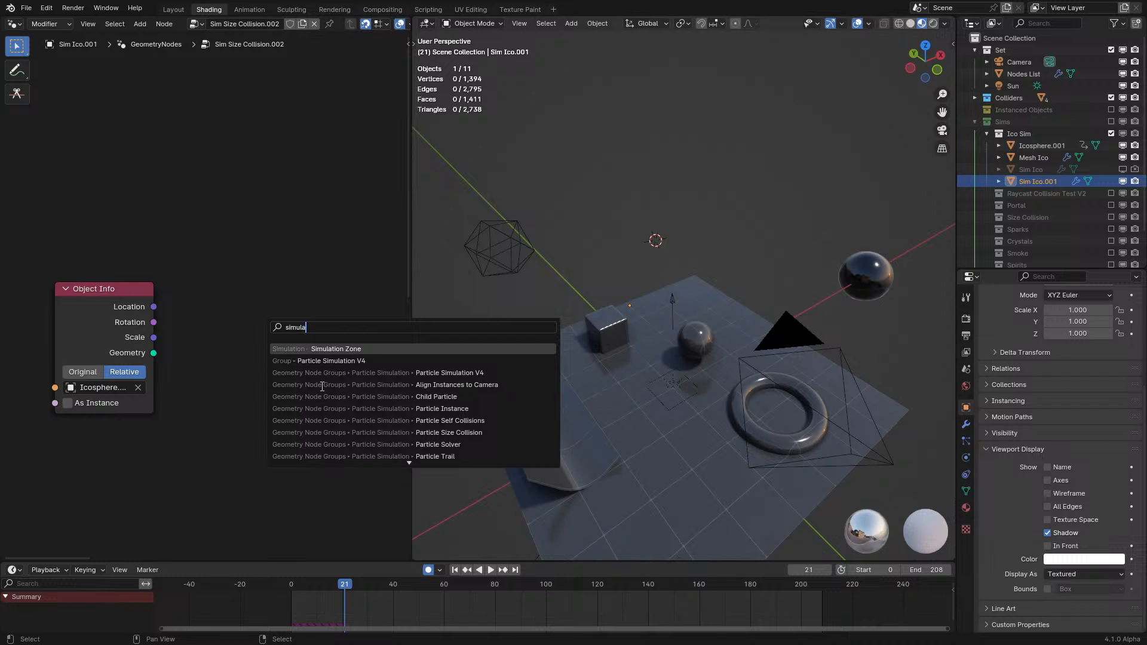
type("a")
key("Return")
- Link Object Info's Geometry to Simulation Output's Geometry, and Simulation Input's Geometry to Simulation Output's Geometry.001
middle_click_drag(166, 331, 205, 310)
left_click_drag(184, 281, 277, 475)
left_click_drag(163, 436, 274, 485)
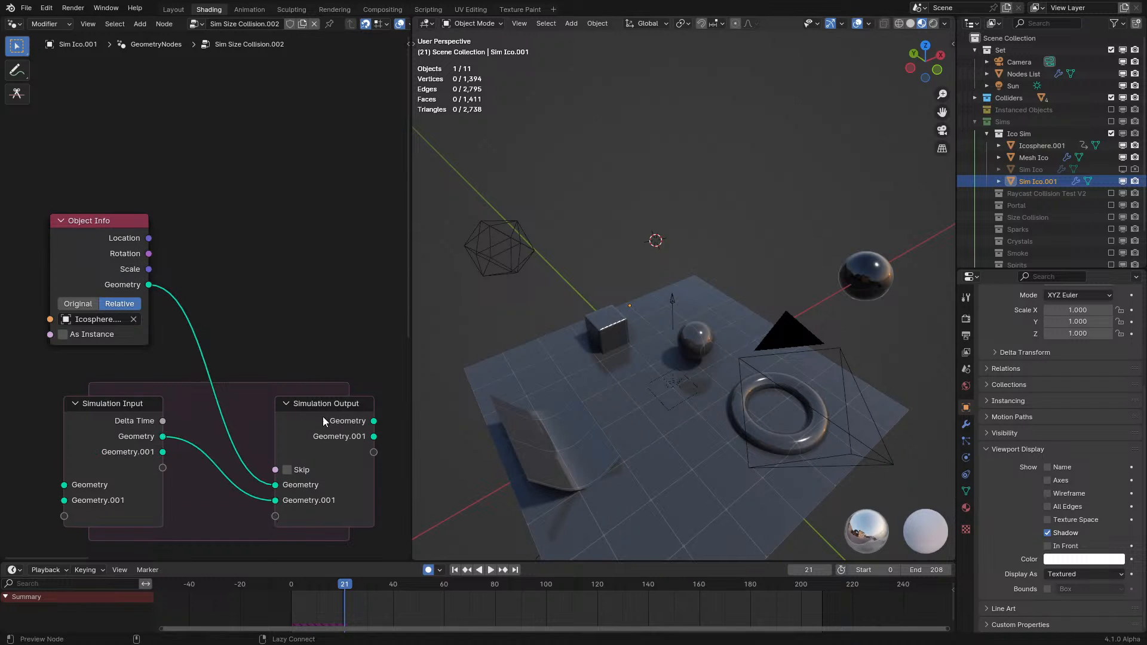
- Preview Simulation Output's Geometry.001 and play the animation with the viewport framed closer on the icosphere
left_click(323, 423, "ctrl+shift")
left_click(315, 435, "ctrl+shift")
key("space")
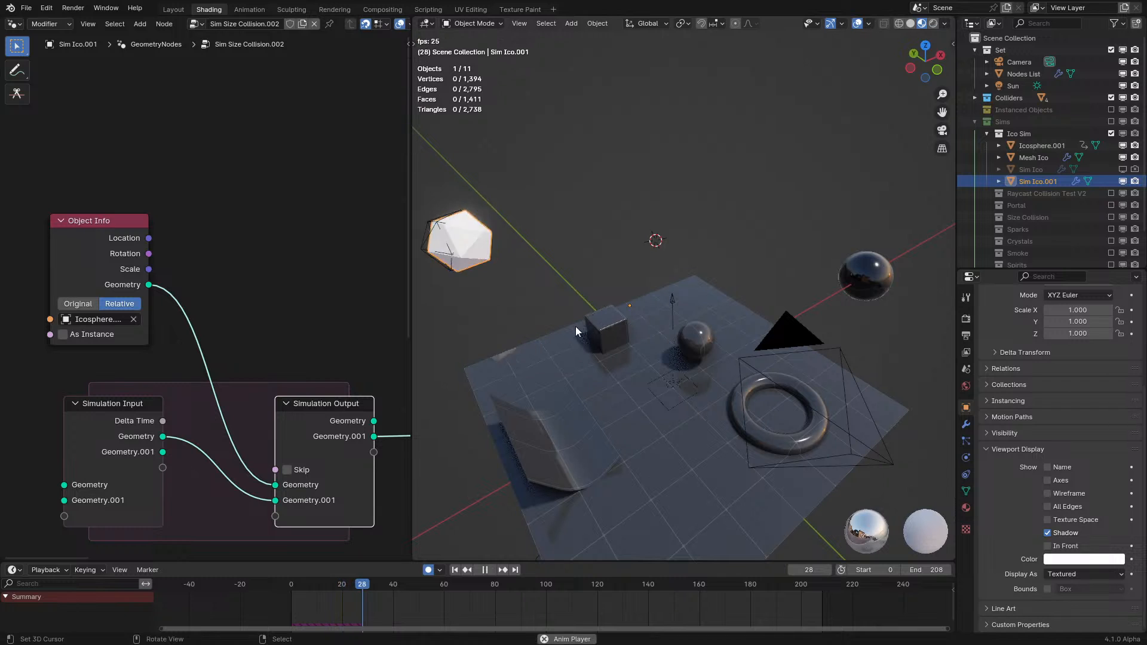
middle_click_drag(539, 270, 596, 278, "shift")
scroll(571, 307, "up", 2)
key("space")
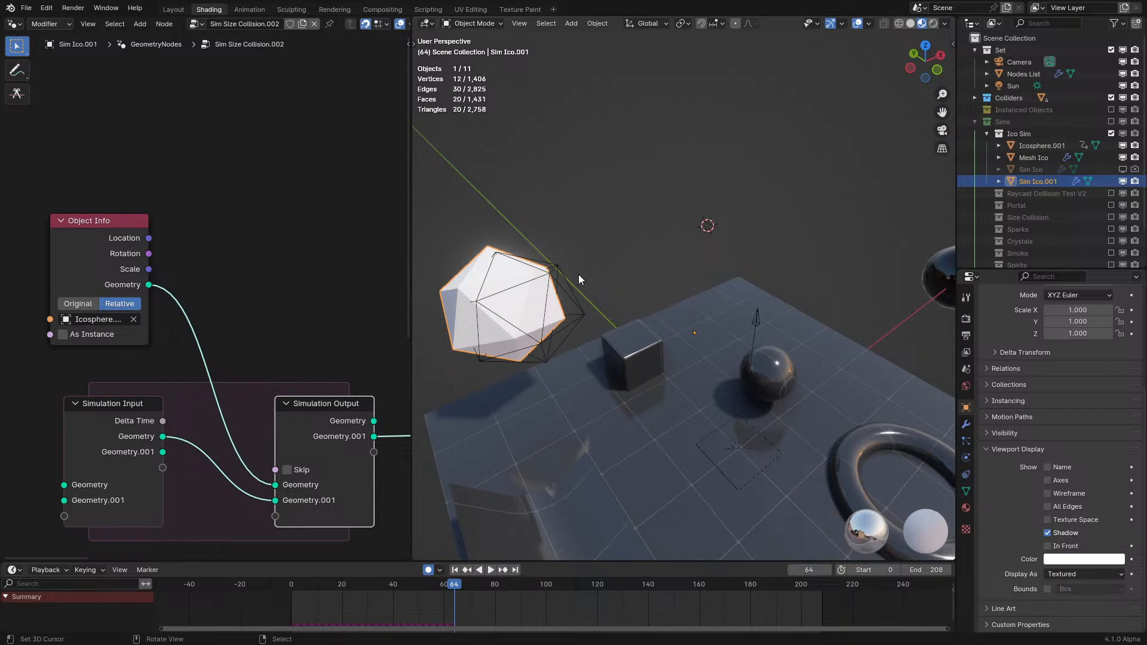
- Return to frame 0 and step between frames 0 and 1 to compare the simulated icosphere with its source
left_click(228, 614)
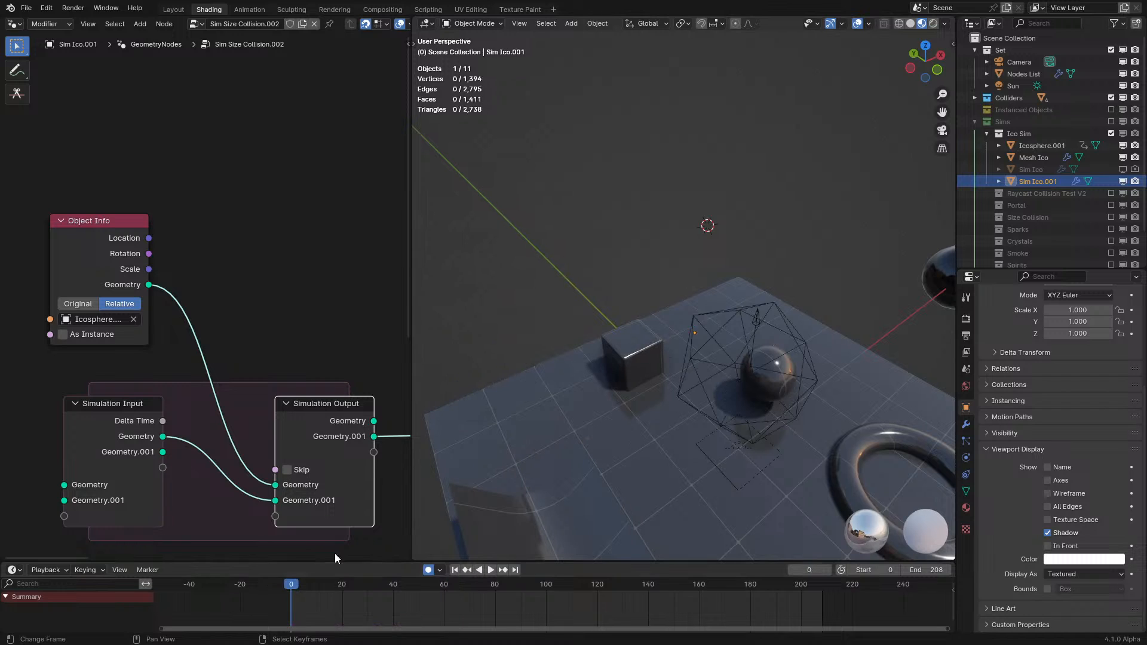
middle_click_drag(615, 317, 592, 292, "shift")
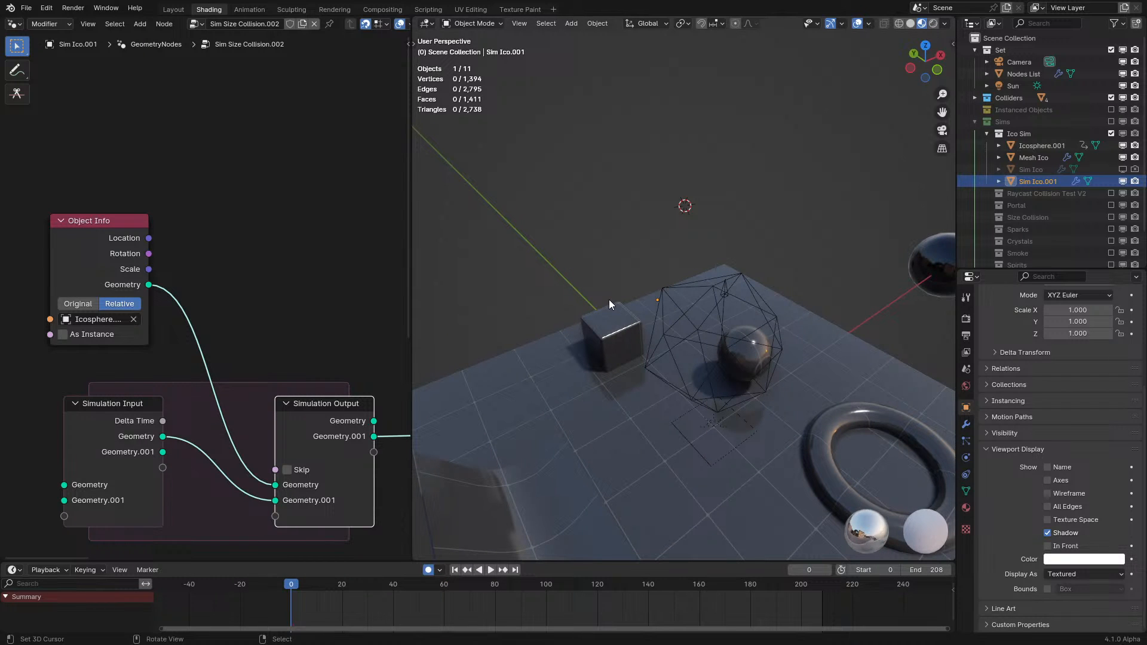
scroll(673, 281, "up", 2)
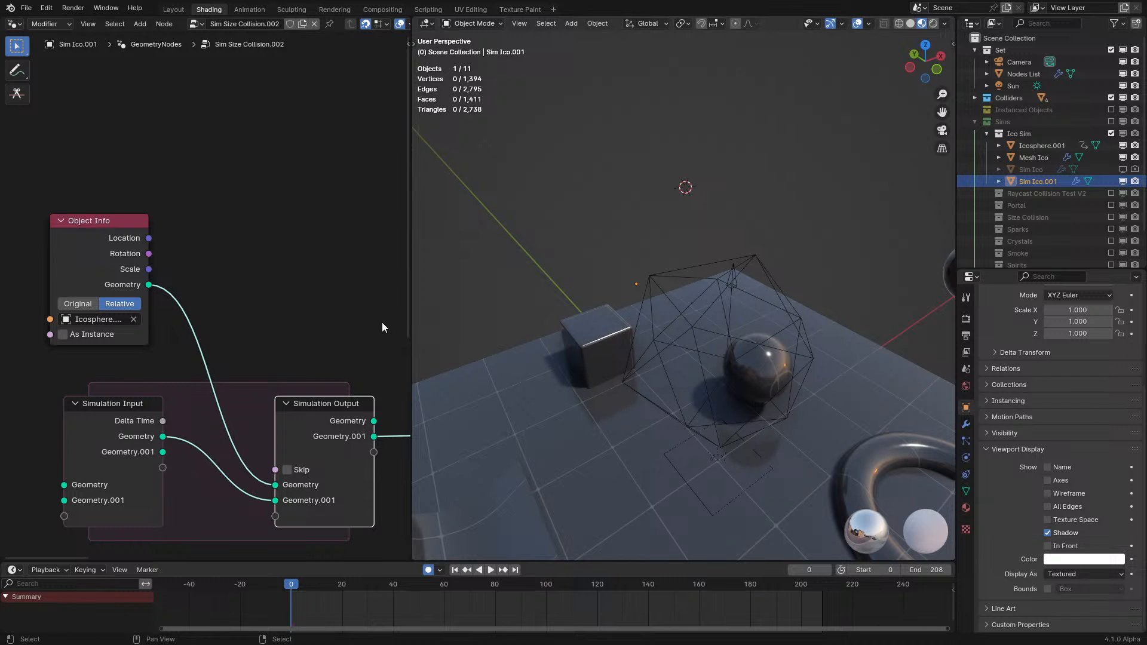
key("Right")
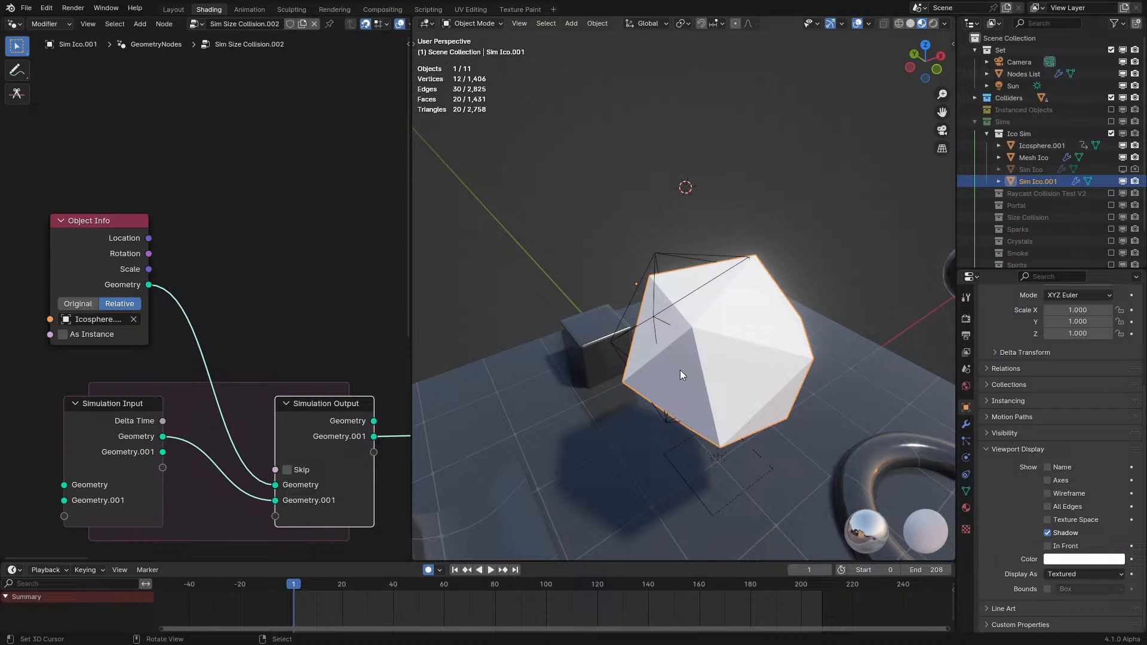
key("Left")
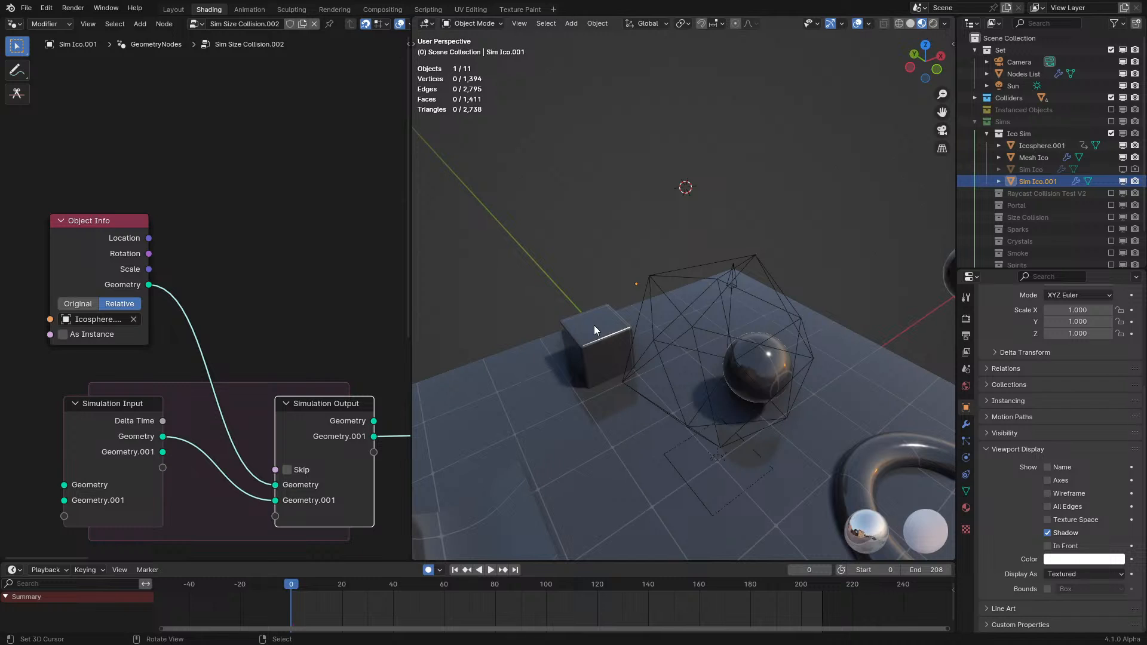
- Link Object Info's Geometry to Simulation Input's Geometry and route both geometry links through a shared reroute
middle_click_drag(154, 295, 236, 293)
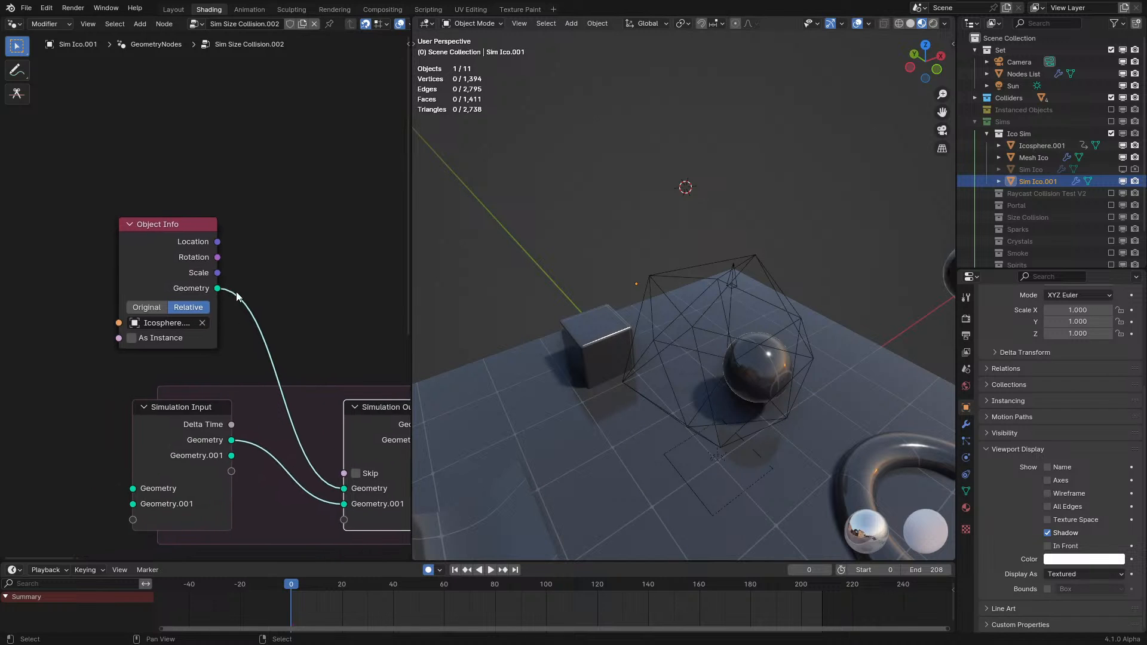
left_click_drag(228, 291, 137, 498)
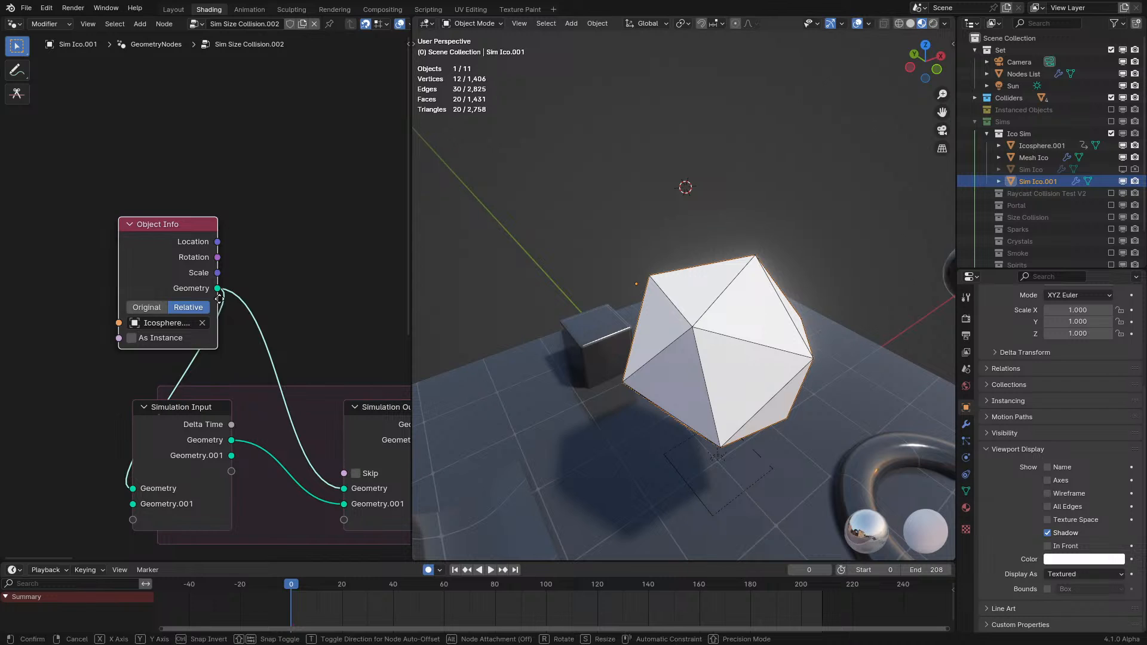
key("g")
left_click(72, 309)
right_click_drag(62, 458, 249, 307, "shift")
key("g")
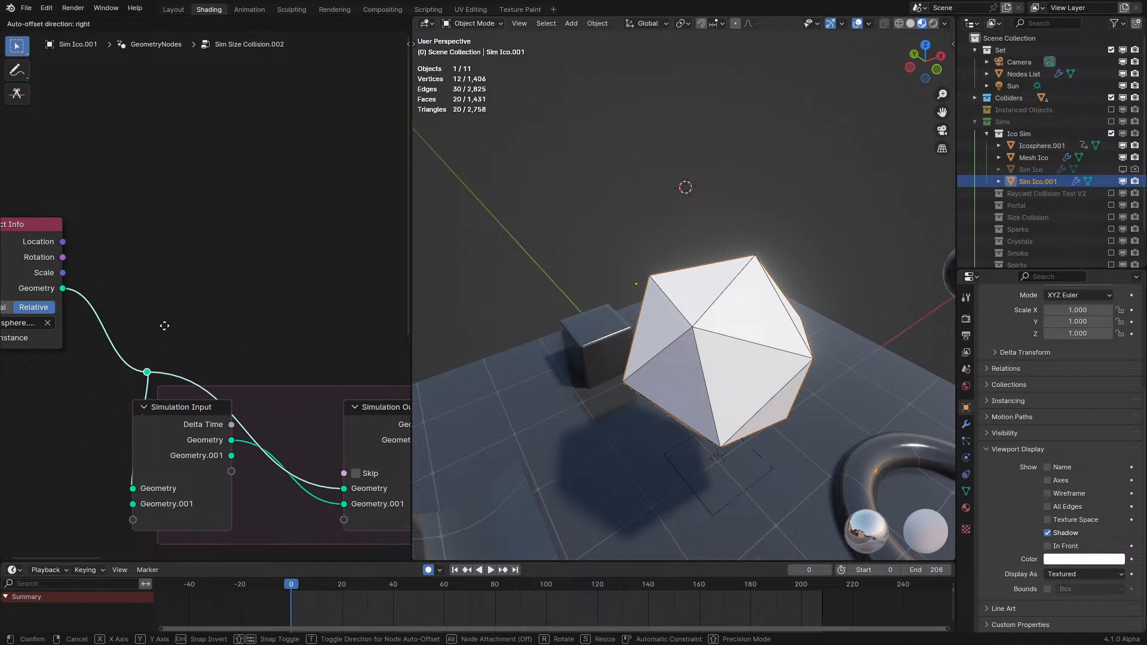
left_click(164, 309)
- Raise the Simulation Output node above Simulation Input and position the reroute just above Simulation Input
left_click_drag(375, 412, 334, 308)
left_click_drag(136, 317, 189, 362)
key("g")
left_click(160, 389)
middle_click_drag(161, 389, 179, 360)
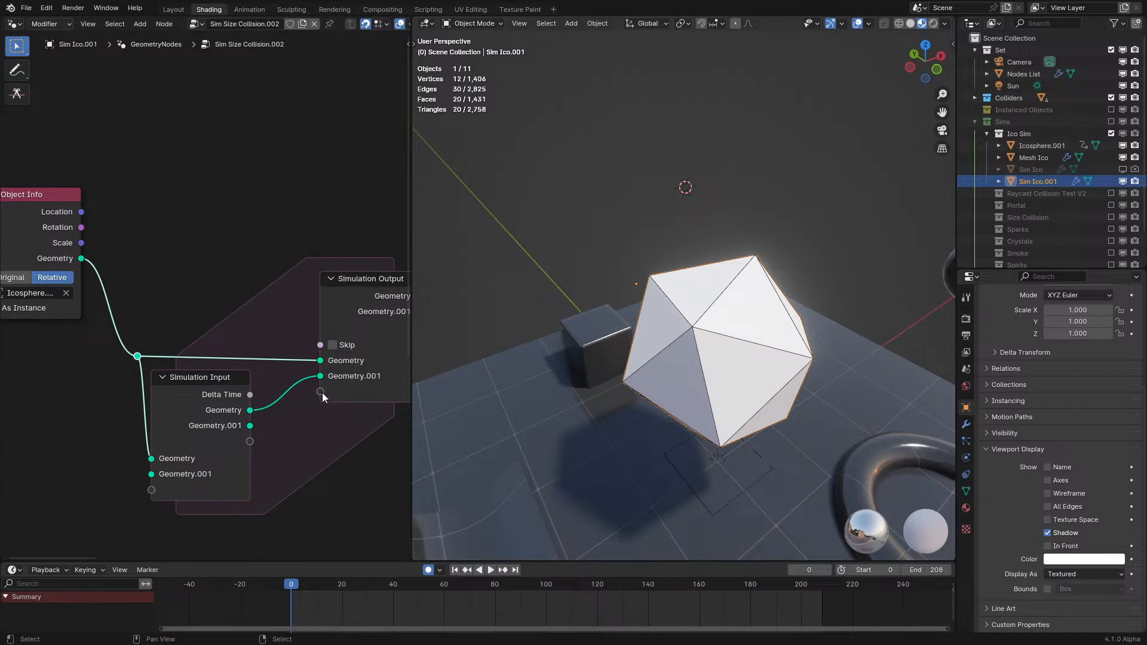
- Play the animation to examine how the simulated icosphere follows its moving source
key("space")
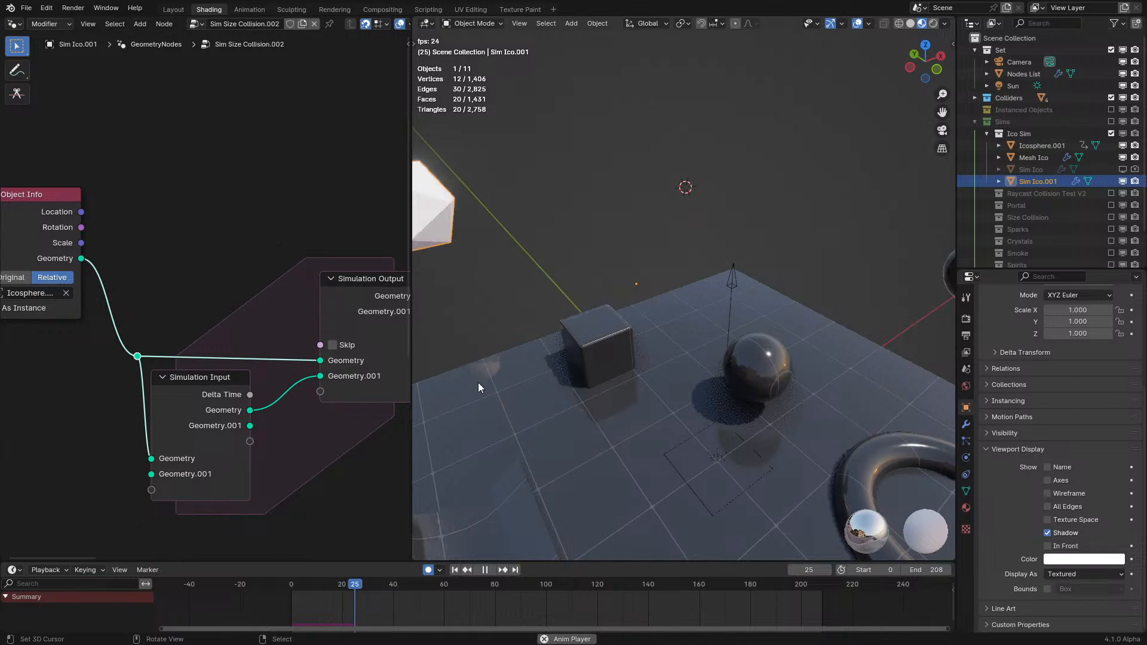
key("ctrl+space")
key("ctrl+space")
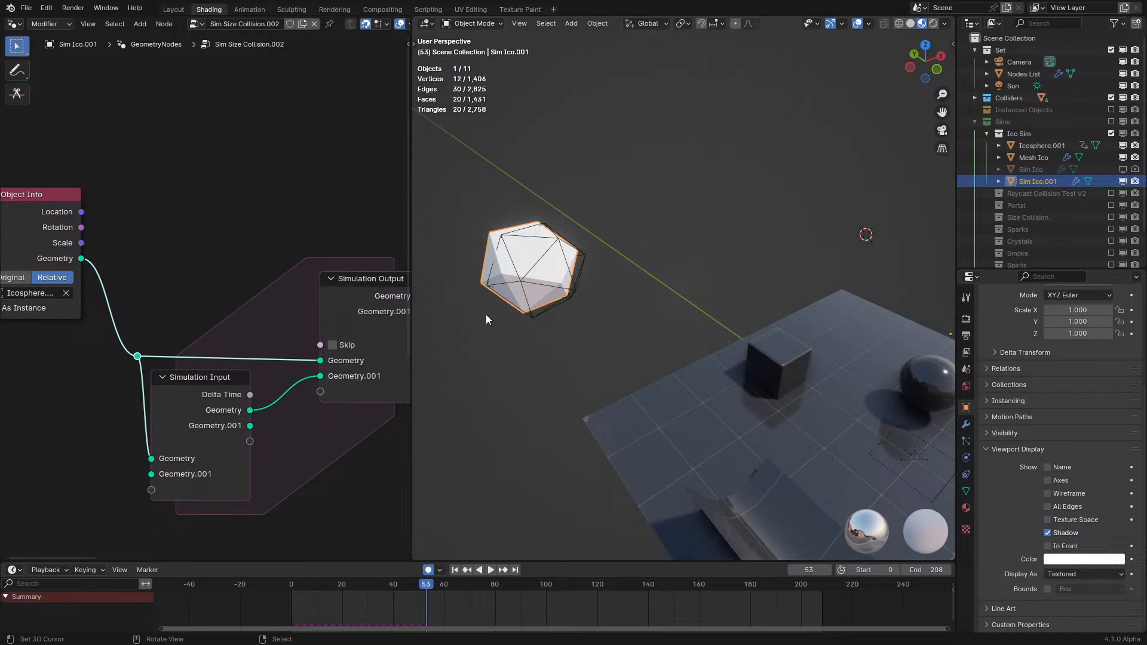
- Maximize the node editor and move Object Info farther up and away from the simulation zone
key("ctrl+space")
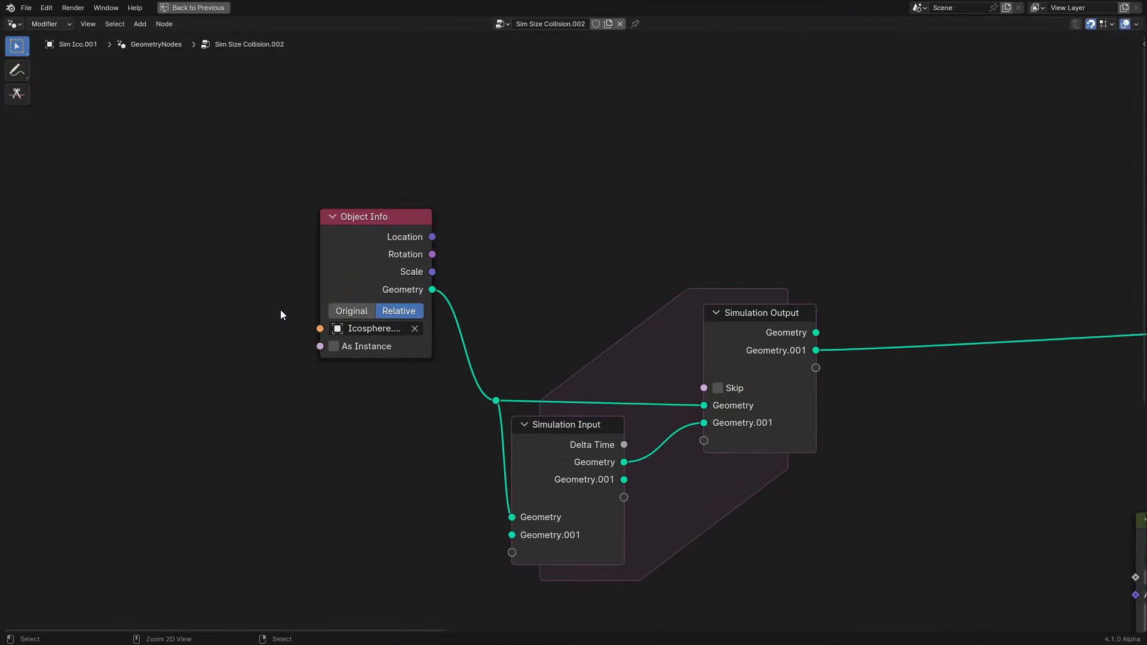
left_click_drag(360, 260, 279, 197)
middle_click_drag(365, 216, 227, 315)
left_click_drag(213, 307, 821, 244)
key("Escape")
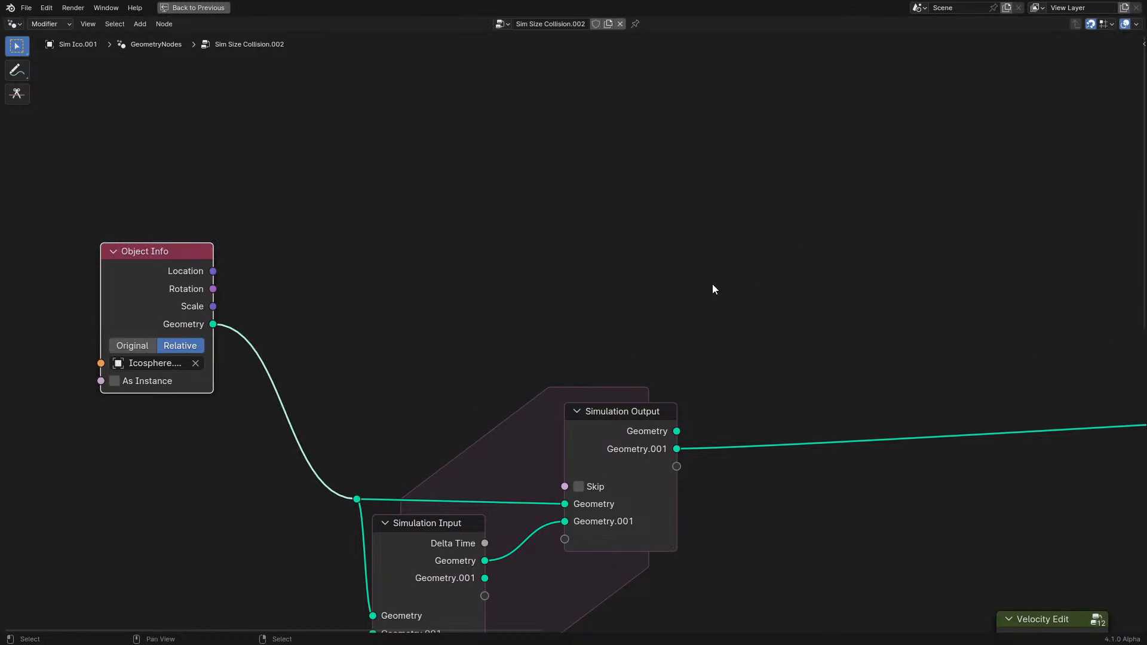
left_click_drag(216, 324, 821, 300)
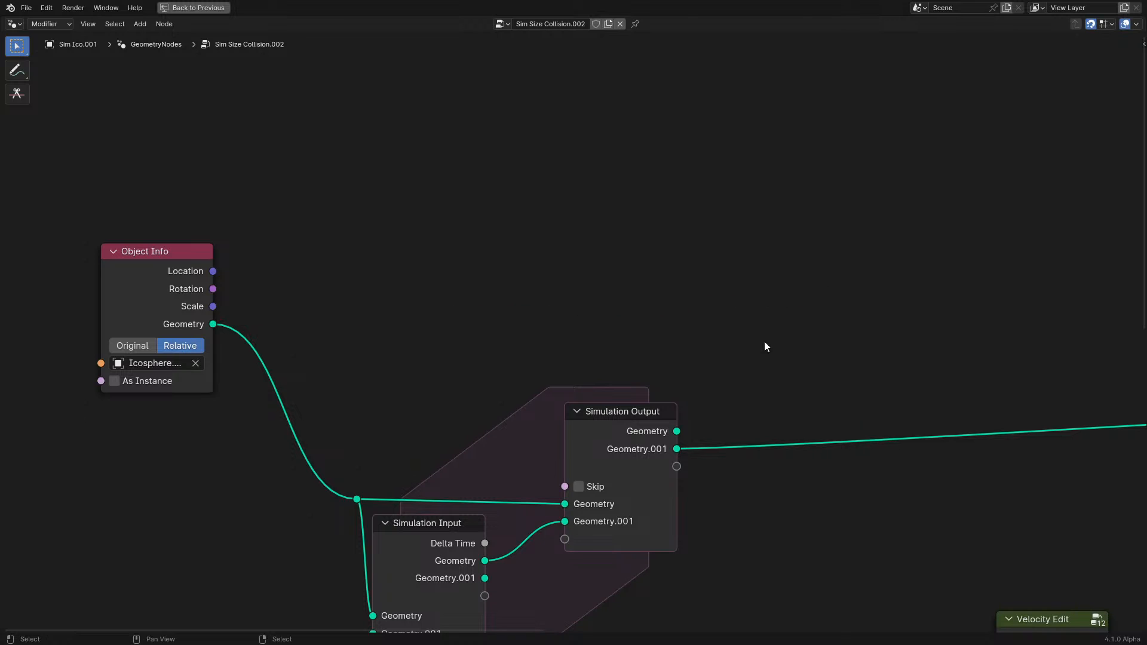
- Add a Sample Index node fed by Simulation Output's Geometry.001 and set its data type to Vector
left_click_drag(676, 466, 711, 425)
type("sampl")
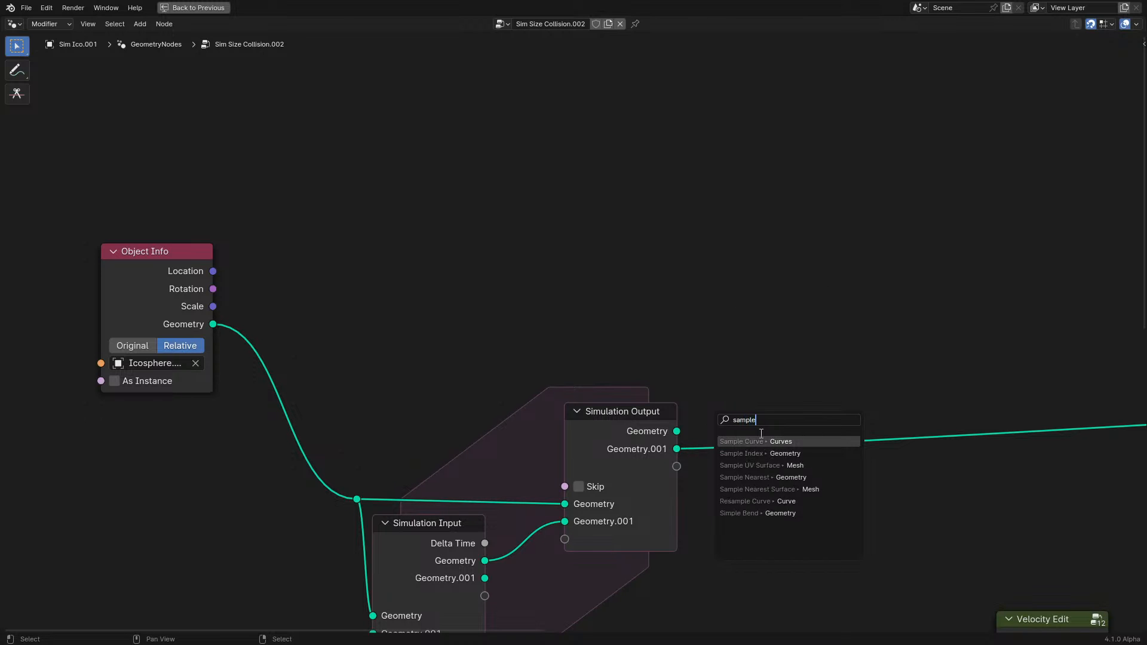
type("e")
key("Down")
key("Return")
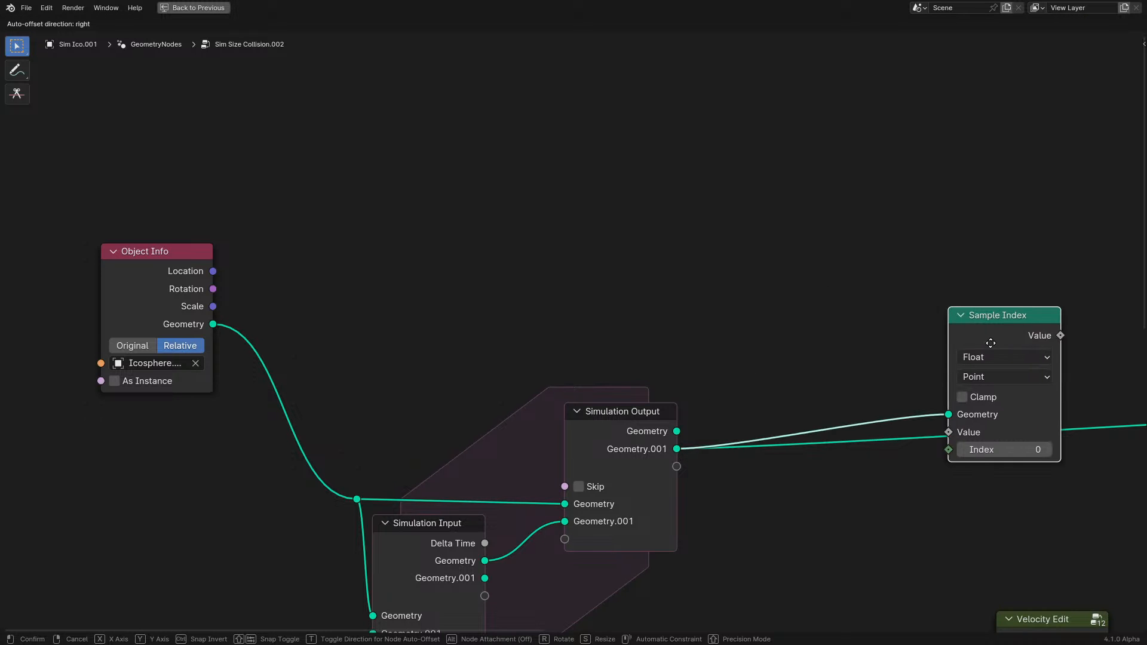
left_click(885, 349)
left_click(892, 373)
left_click(884, 447)
- Connect a new Index node to Sample Index's Index input and a new Position node to its Value input
left_click_drag(836, 448, 812, 501)
type("in")
left_click(732, 531)
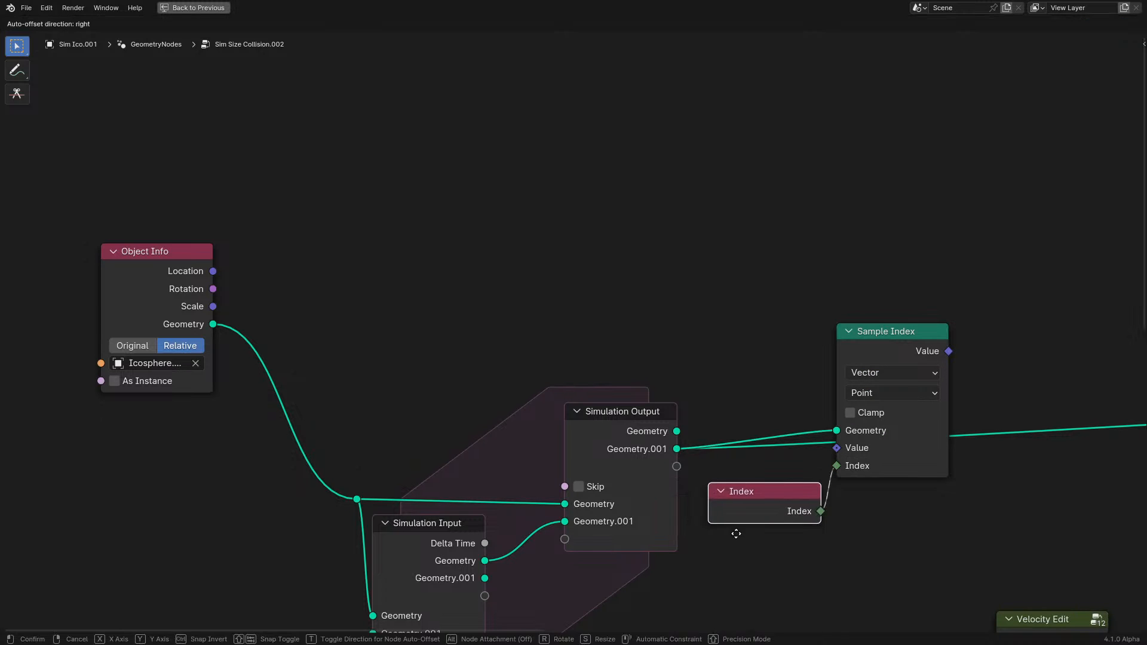
left_click(740, 550)
left_click_drag(836, 447, 776, 476)
type("po")
left_click(707, 509)
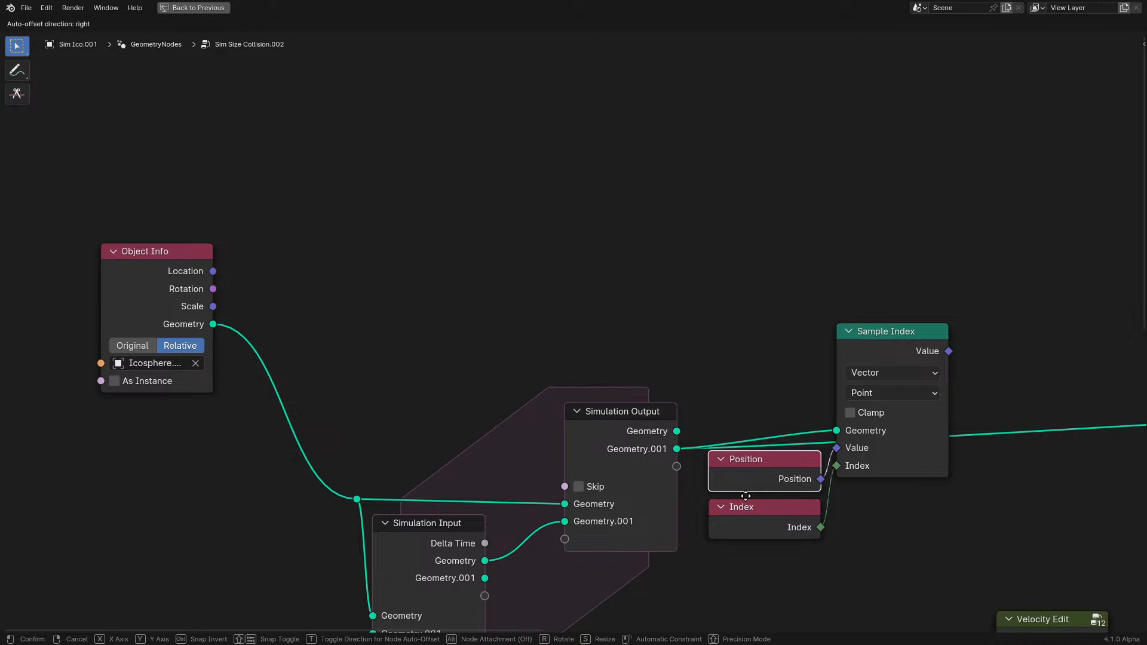
left_click(746, 466)
- Collapse the Position and Index nodes and move them slightly lower together with Sample Index
key("h")
left_click_drag(727, 465, 726, 482)
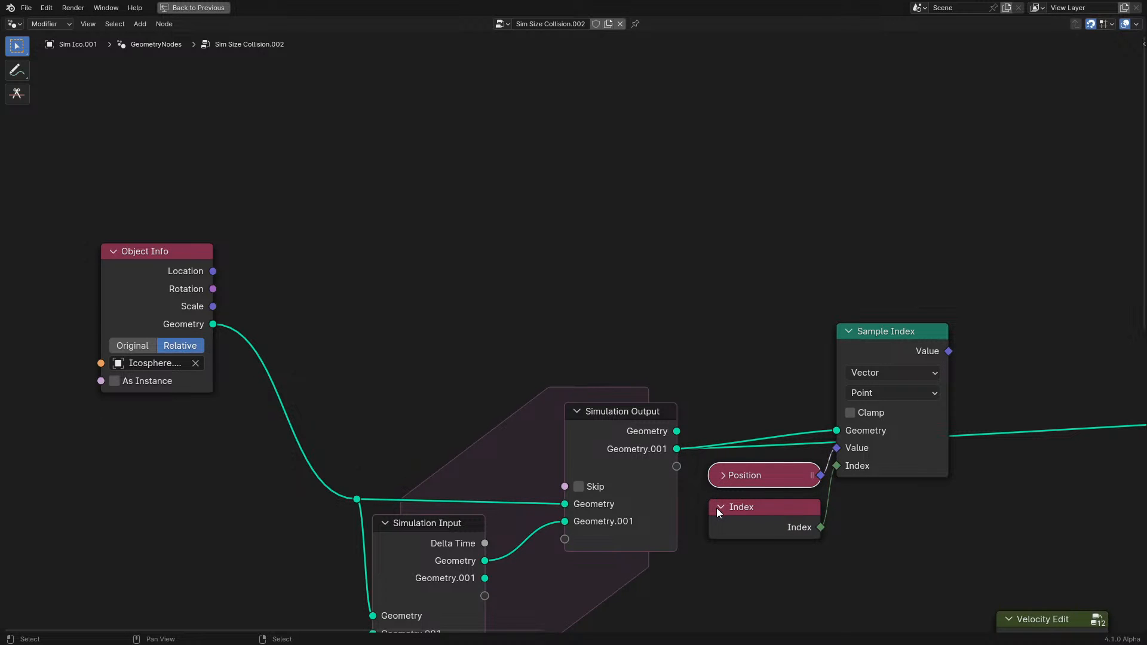
left_click(718, 507)
key("h")
left_click_drag(722, 316, 840, 472)
key("g")
left_click(839, 482)
- Add a Store Named Attribute node of type Vector above Sample Index and feed it Object Info's Geometry
left_click_drag(203, 326, 844, 287)
key("q")
left_click(761, 283)
left_click(833, 143)
left_click(897, 198)
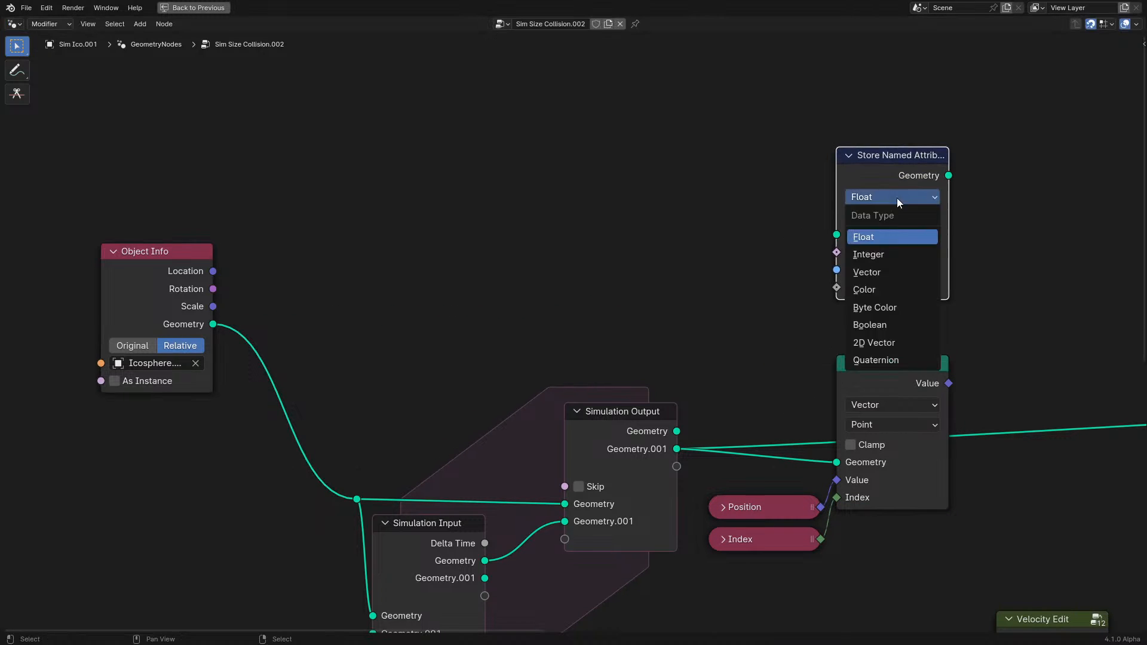
left_click(872, 272)
left_click_drag(212, 324, 836, 234)
- Move Store Named Attribute up and right, and shift the whole new node chain away from Particle Simulation
middle_click_drag(831, 218, 601, 253)
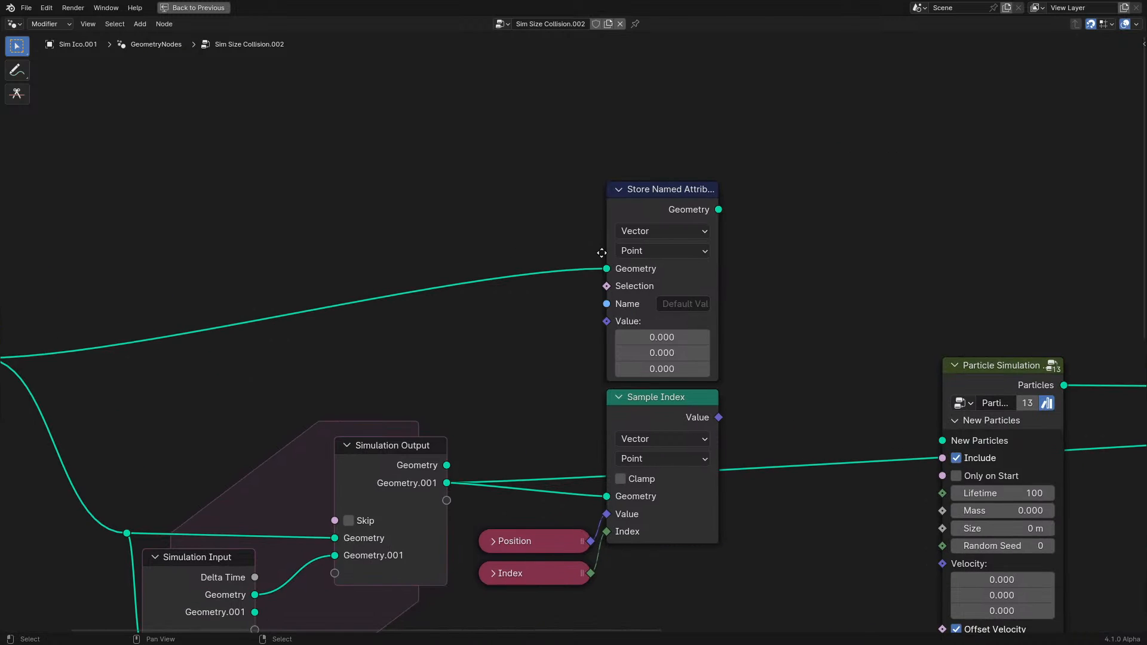
left_click_drag(651, 206, 715, 94)
scroll(246, 261, "down", 2)
middle_click_drag(245, 261, 397, 215)
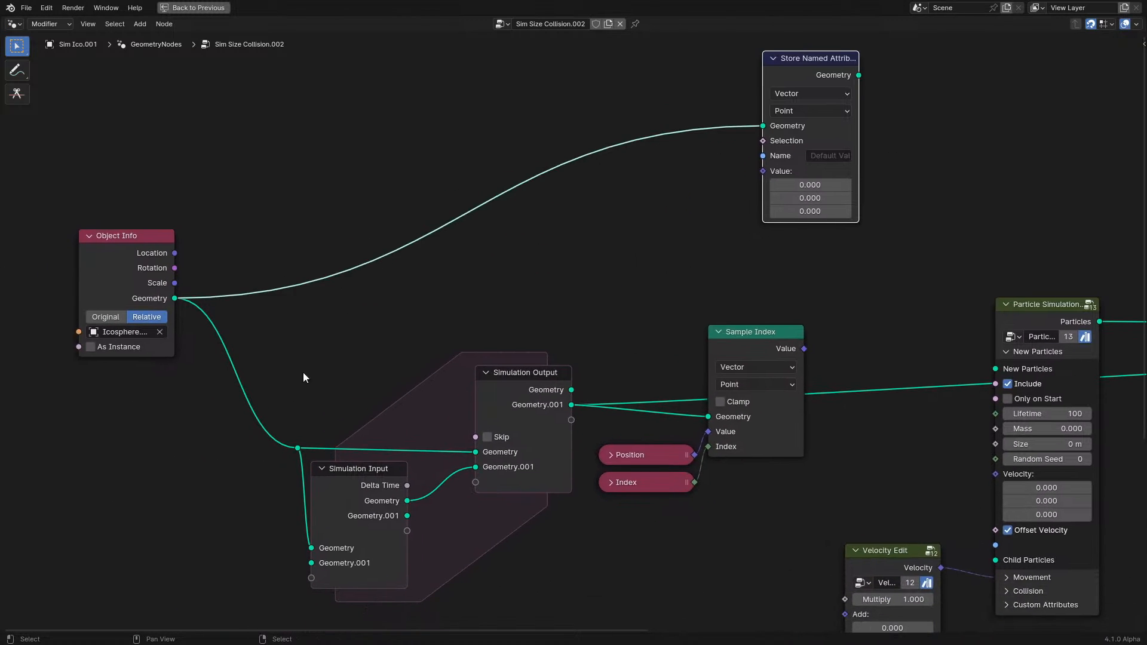
left_click_drag(91, 178, 717, 597)
key("g")
left_click(378, 534)
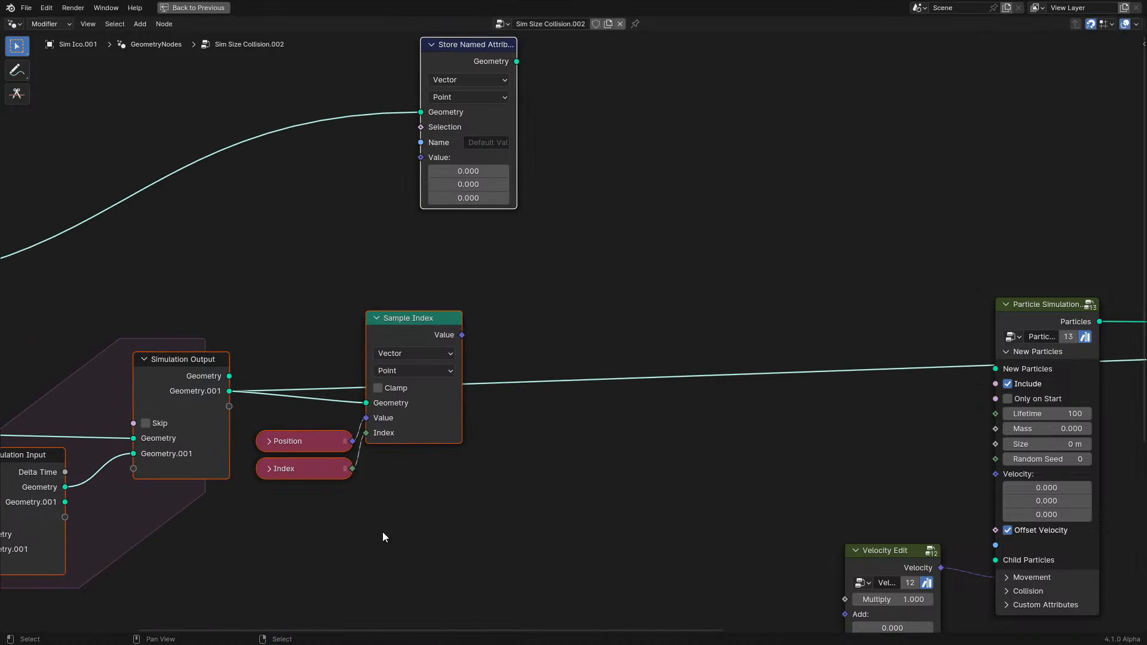
- Cut the preview link that runs from Simulation Output's Geometry.001 past Sample Index
middle_click_drag(422, 335, 521, 358)
scroll(575, 366, "up", 1)
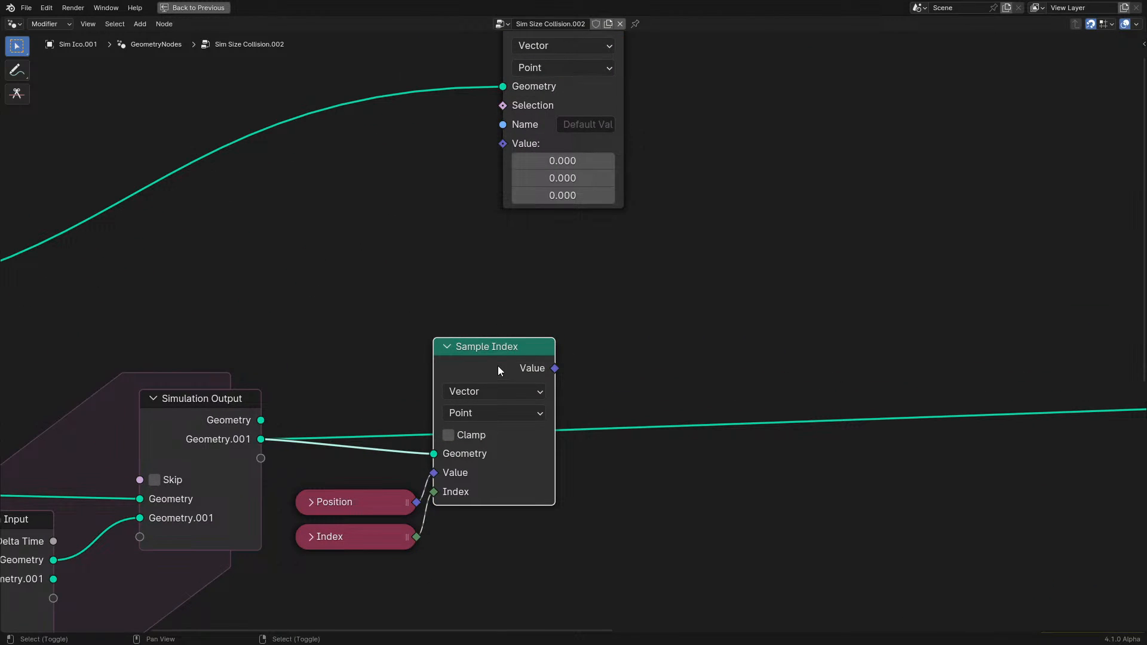
right_click_drag(732, 337, 704, 457, "ctrl")
- Add a vector Subtract node beside Sample Index, taking Sample Index's Value as its first vector
left_click_drag(555, 368, 727, 362)
type("subtr")
left_click(734, 378)
left_click(750, 384)
- Link Subtract's result to Store Named Attribute's Value and name the attribute Velocity
scroll(410, 359, "down", 2)
left_click_drag(89, 393, 555, 575)
left_click_drag(538, 173, 736, 208)
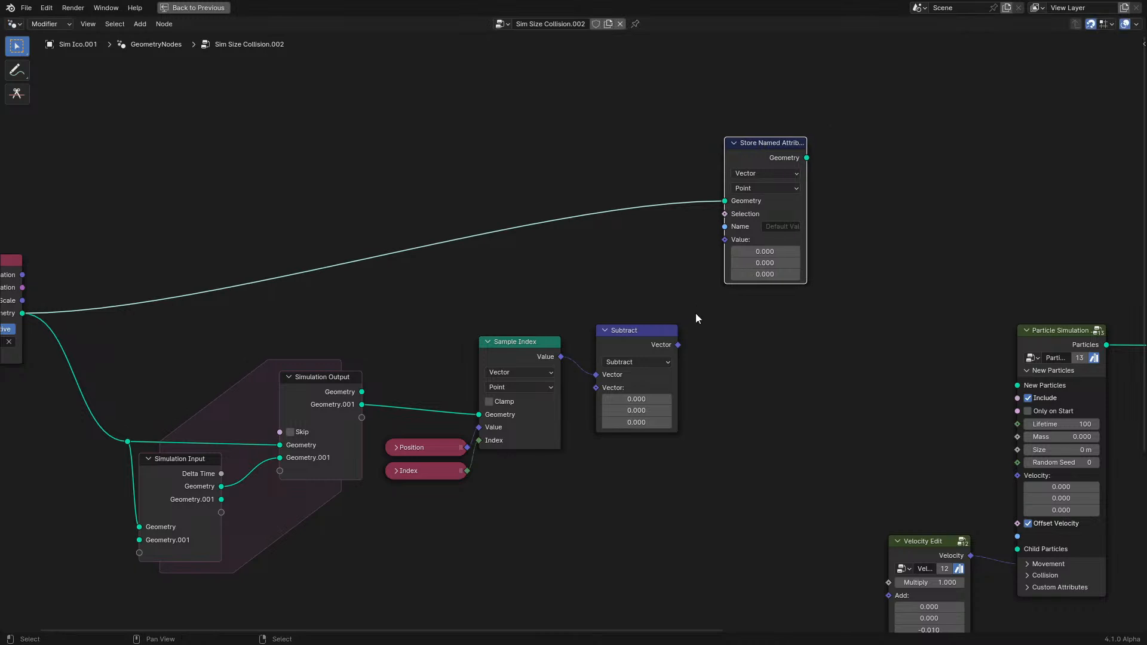
left_click_drag(677, 344, 730, 241)
left_click(776, 227)
type("Velo")
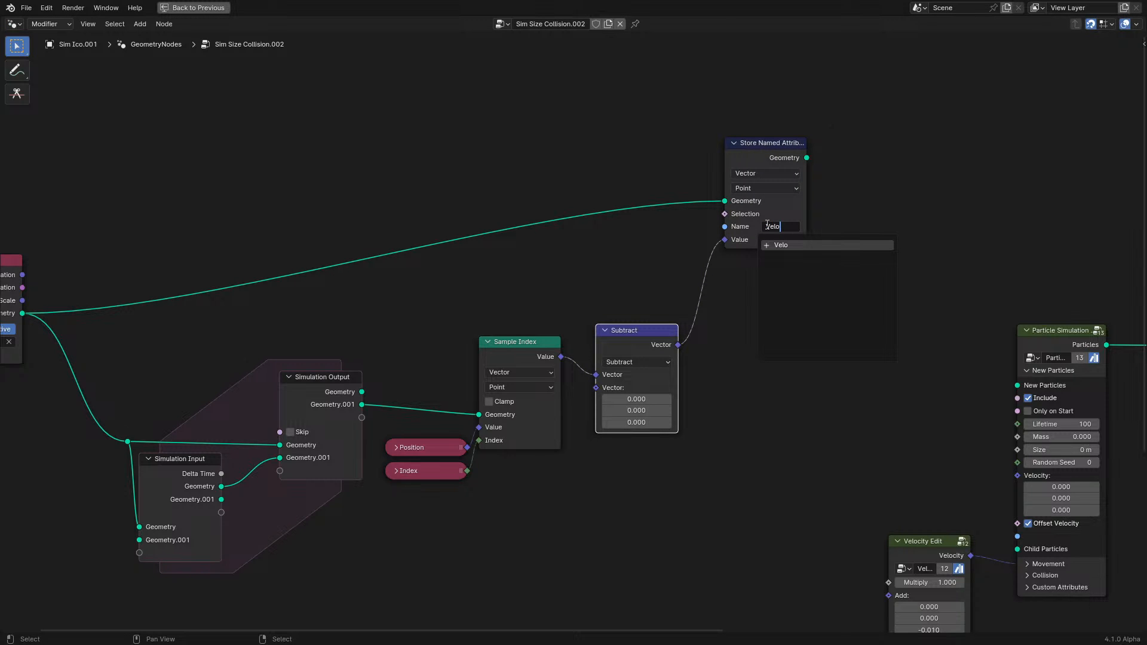
type("city")
key("Return")
- Lower the Store Named Attribute node and place a duplicate of the Position node below Subtract
scroll(766, 177, "up", 2)
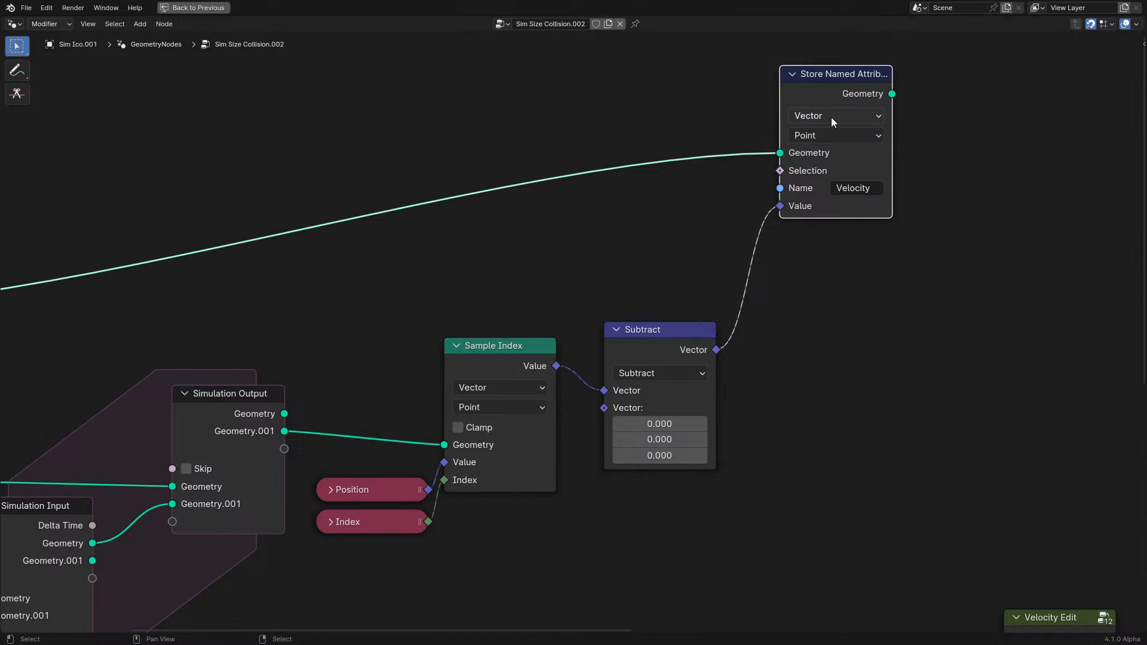
left_click_drag(836, 99, 847, 239)
left_click(379, 493)
key("shift+d")
left_click(657, 507)
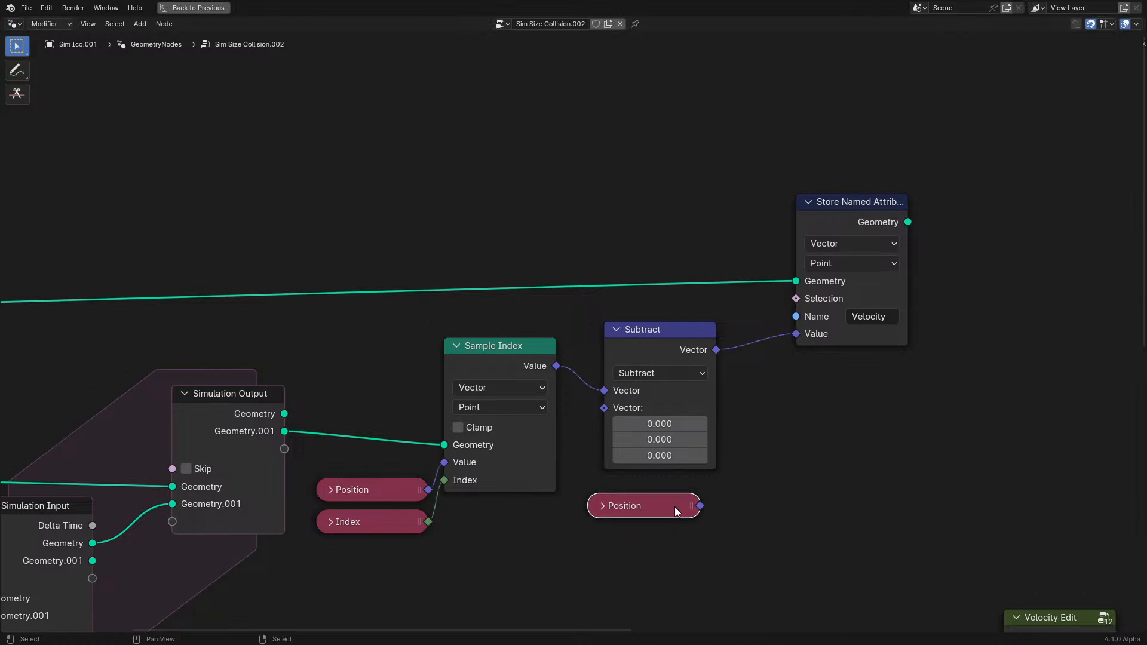
- Link the duplicated Position node to Subtract's second vector and place it directly beneath Subtract
left_click_drag(699, 505, 609, 415)
left_click_drag(635, 507, 653, 446)
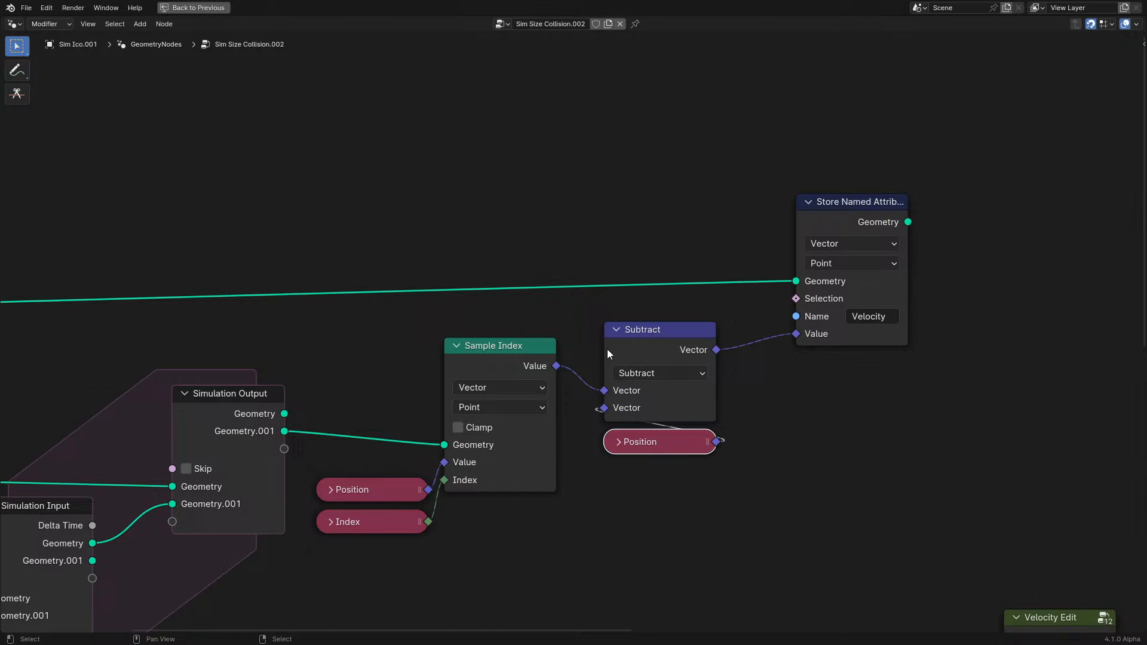
- Add an Extrude Mesh node after Store Named Attribute and set it to extrude Vertices
middle_click_drag(812, 242, 446, 367)
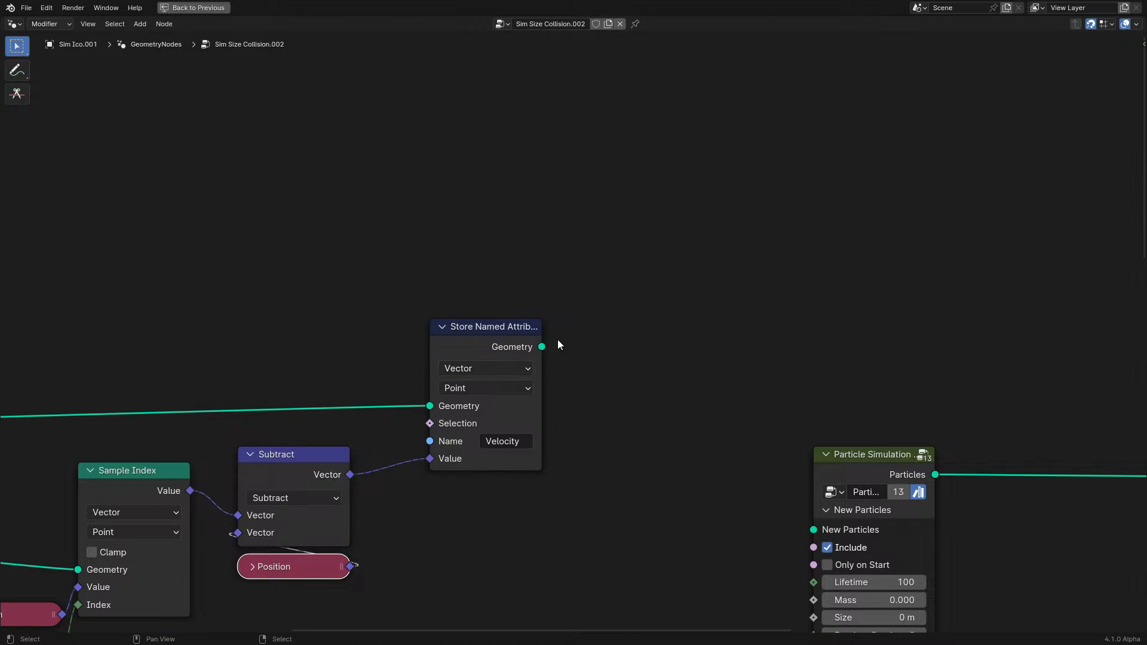
left_click(536, 353)
left_click(574, 349)
key("shift+a")
type("ex")
left_click(663, 363)
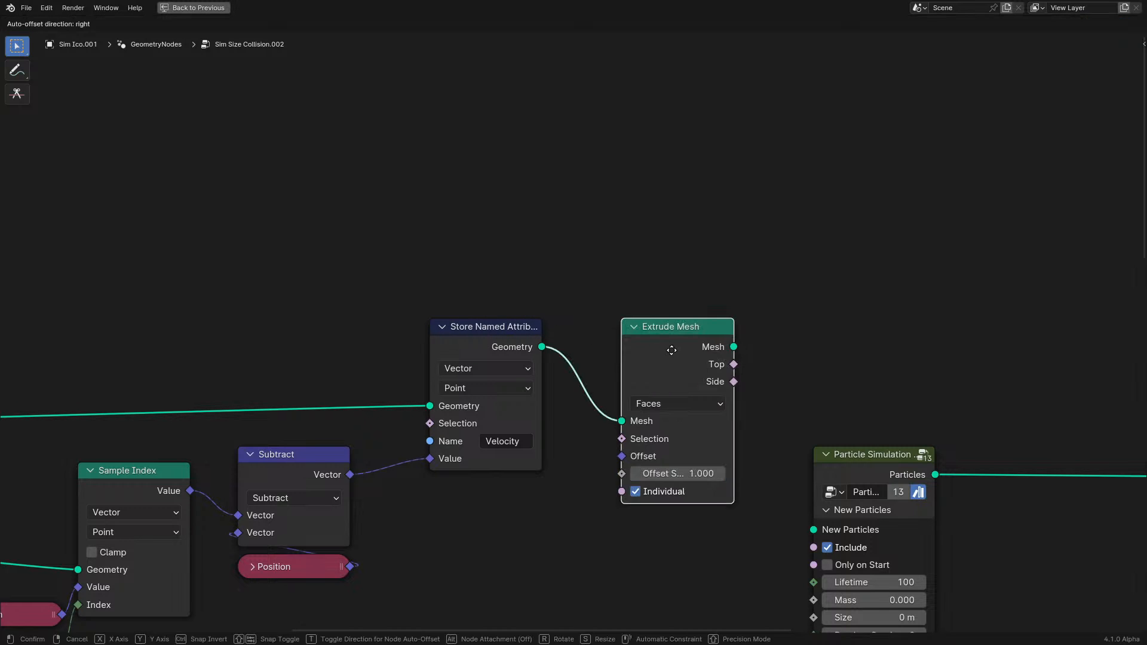
left_click(678, 406)
left_click(679, 407)
left_click(670, 440)
- Drive Extrude Mesh's Offset with Subtract's vector and preview the extruded mesh in the 3D viewport
left_click_drag(349, 474, 638, 456)
left_click(689, 367, "ctrl+shift")
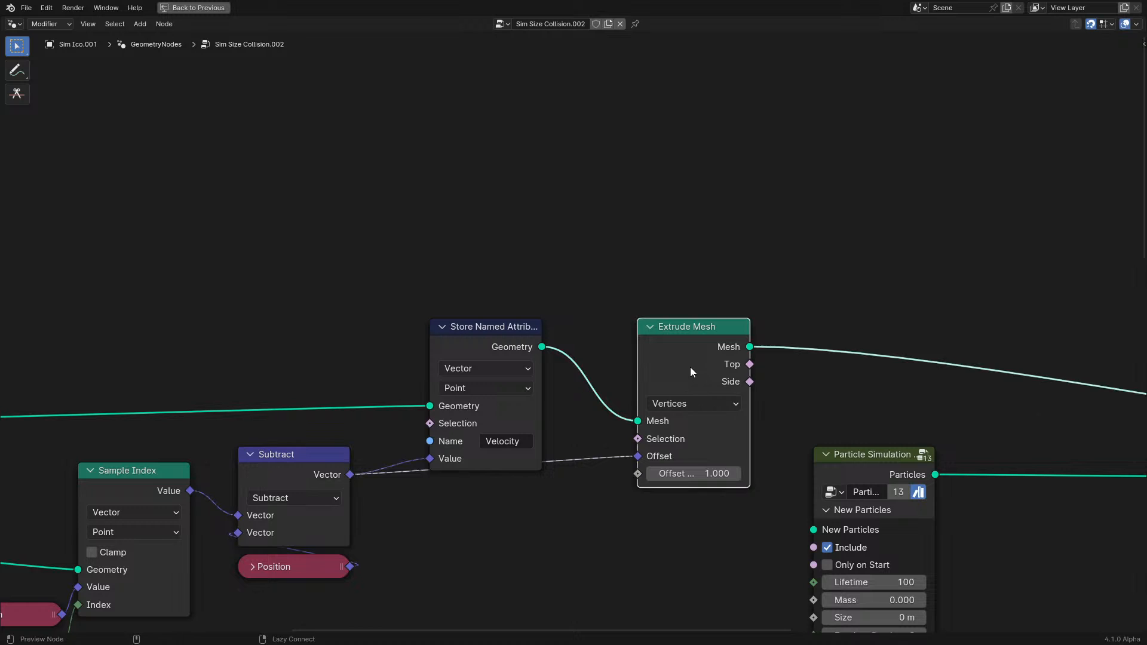
key("ctrl+space")
scroll(650, 331, "up", 4)
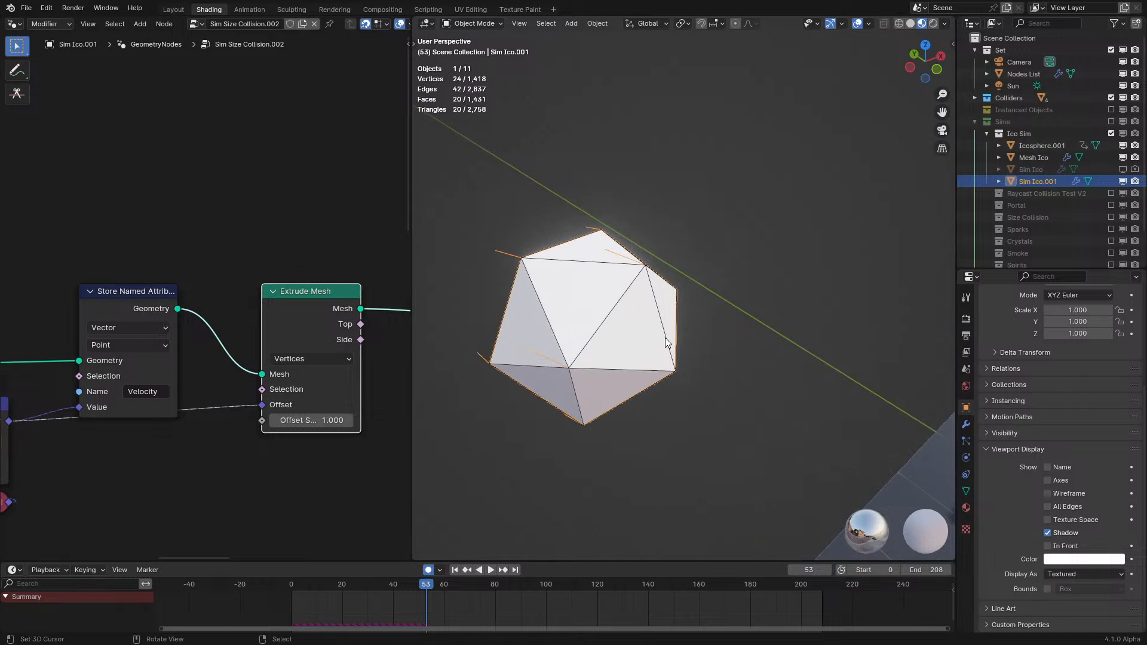
middle_click_drag(667, 342, 651, 335)
- Swap Subtract's inputs so Position feeds the first vector and Sample Index's Value feeds the second
middle_click_drag(54, 424, 249, 358)
scroll(245, 358, "up", 3)
left_click_drag(146, 444, 145, 428)
left_click_drag(88, 399, 141, 446)
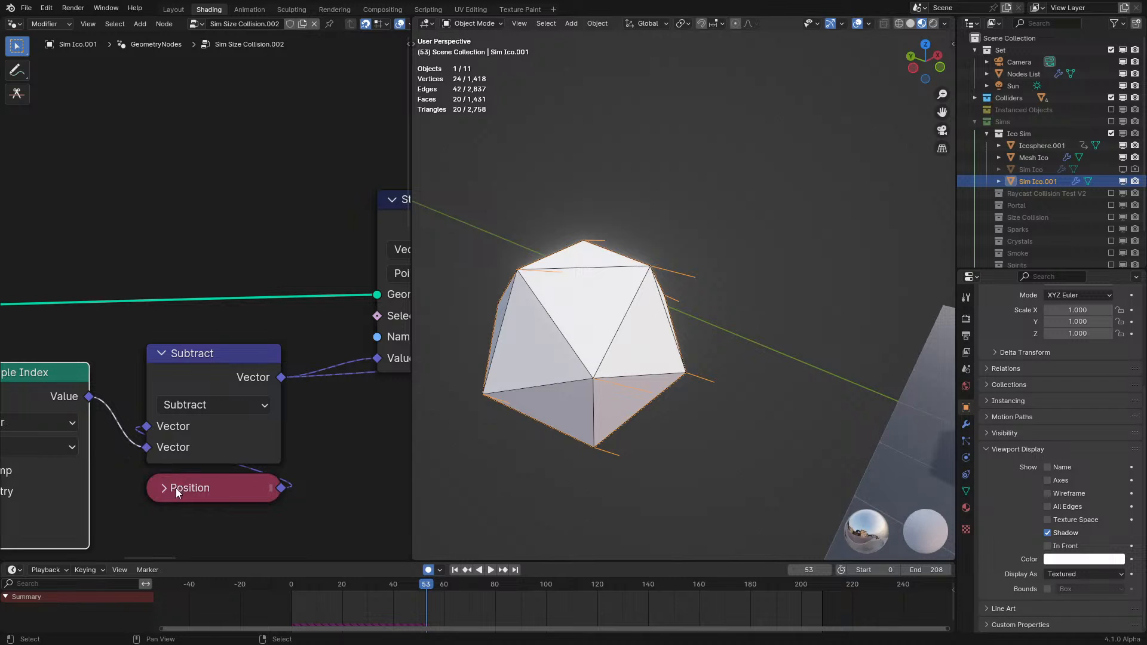
- Collapse the Subtract node and place the Position node just above it
left_click_drag(178, 494, 158, 339)
left_click(160, 353)
left_click_drag(143, 412, 140, 446)
left_click_drag(197, 350, 199, 408)
- Play the animation and examine which way the extruded velocity lines point on the moving icosphere
key("space")
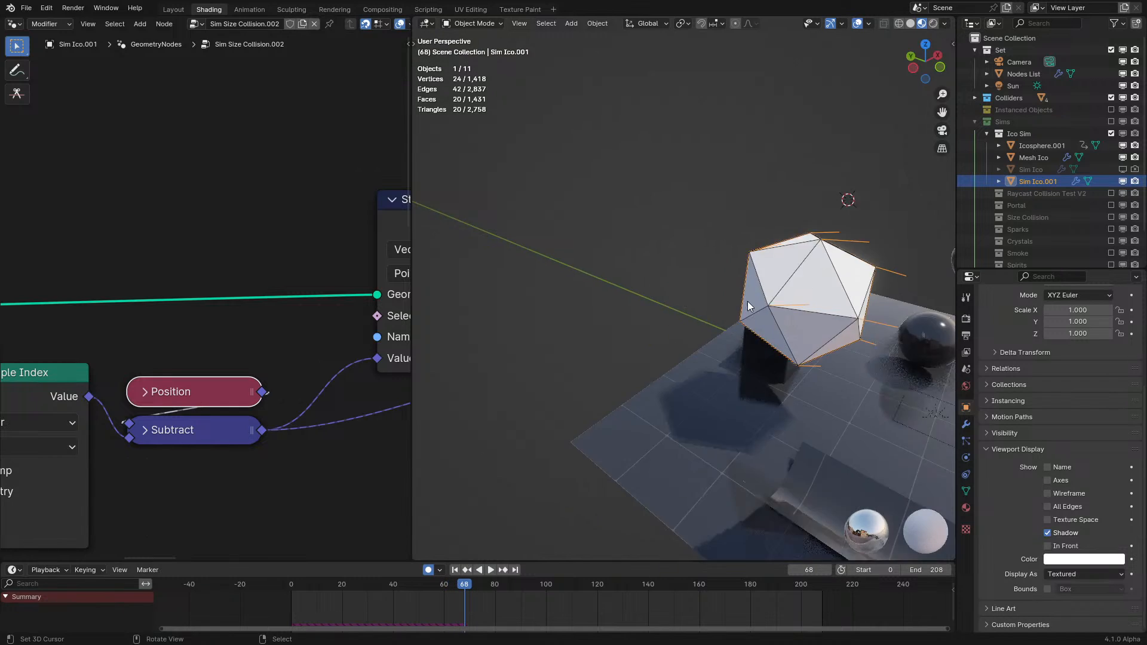
middle_click_drag(743, 301, 587, 271, "shift")
scroll(588, 271, "down", 1)
key("space")
left_click(253, 601)
key("space")
- Swap Subtract's inputs back so Sample Index comes first and Position second, placing Position below Subtract
left_click(137, 432)
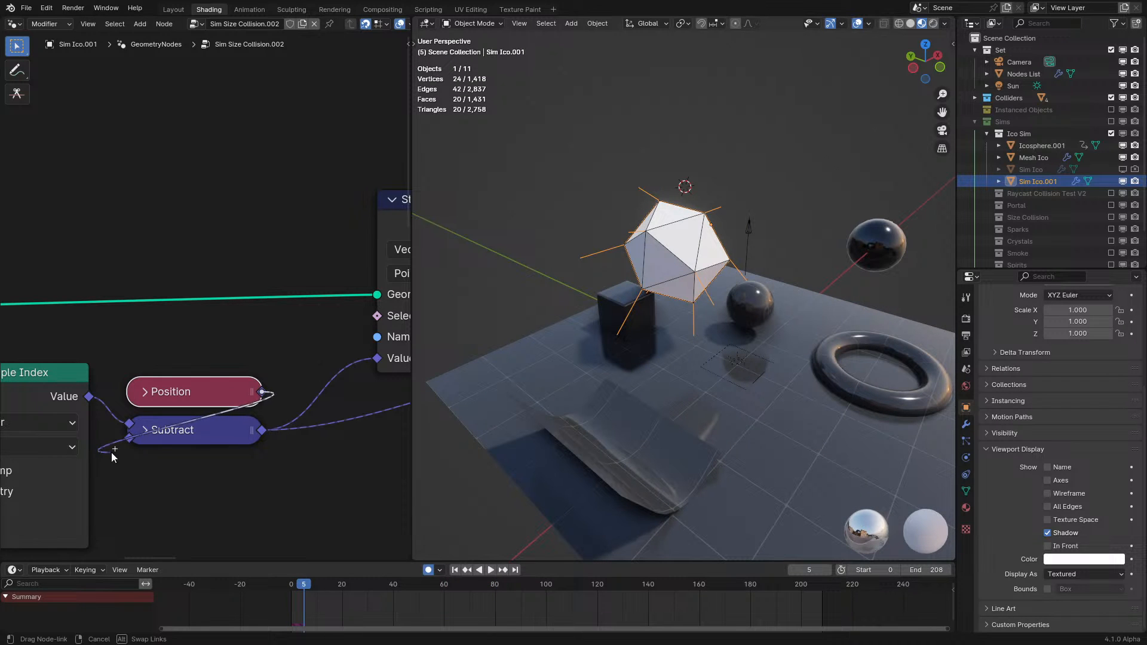
left_click_drag(199, 390, 201, 461)
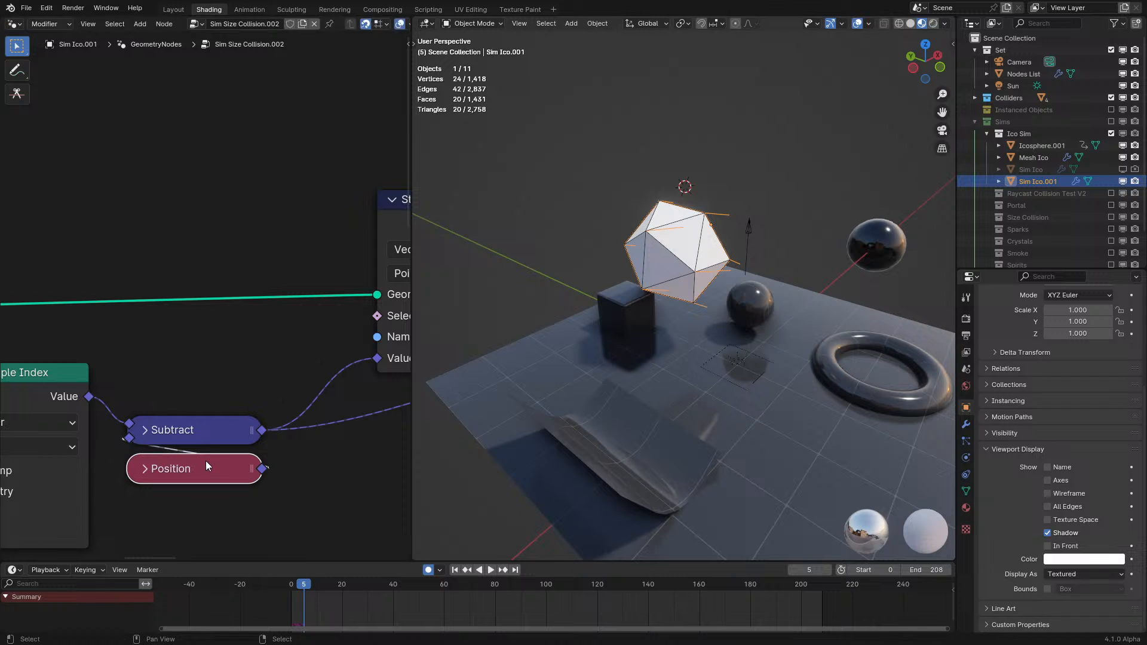
- Play the animation and examine the extruded velocity lines around the icosphere from several angles
key("space")
middle_click_drag(644, 421, 608, 399, "shift")
key("space")
middle_click_drag(711, 344, 628, 352)
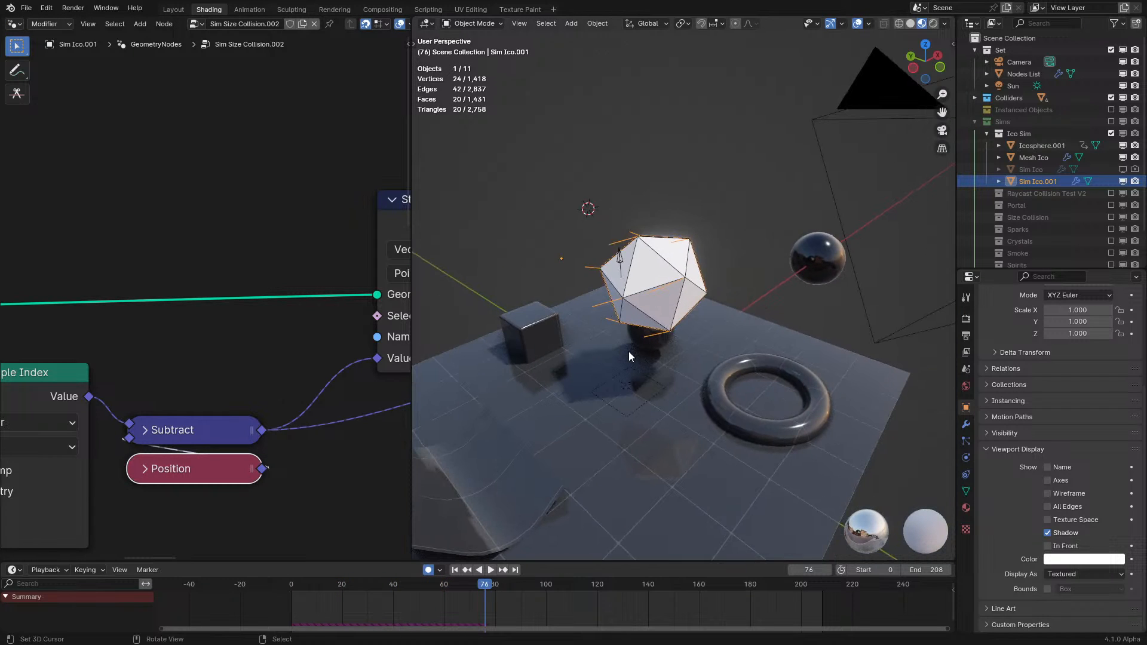
scroll(628, 351, "up", 4)
scroll(186, 416, "down", 5)
middle_click_drag(262, 418, 400, 299)
middle_click_drag(6, 387, 396, 402)
middle_click_drag(836, 394, 712, 374)
key("space")
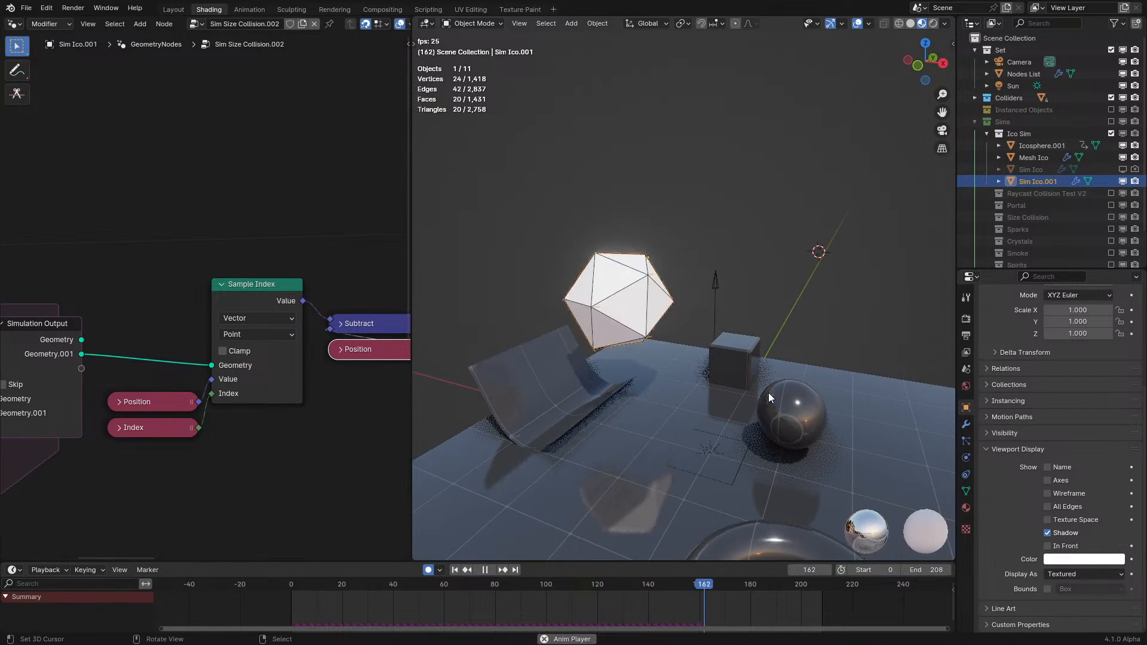
- Preview Subtract's vector on Store Named Attribute's geometry with a Viewer node and delete the Extrude Mesh node
key("ctrl+space")
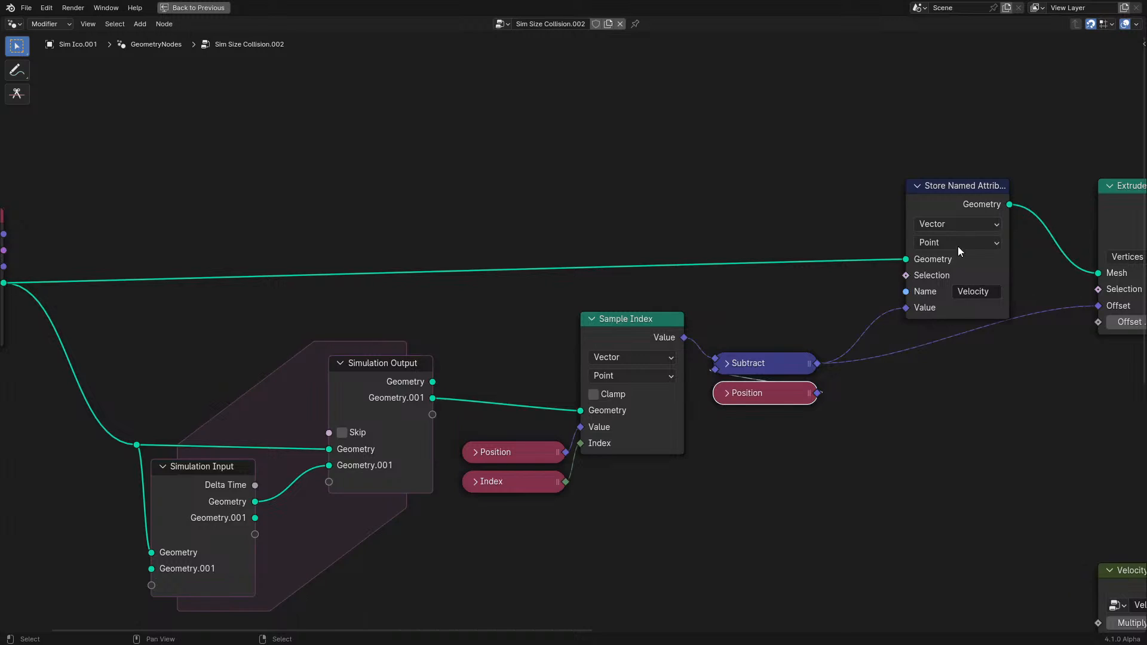
middle_click_drag(929, 241, 604, 308)
left_click(622, 267, "ctrl+shift")
left_click(466, 427, "ctrl+shift")
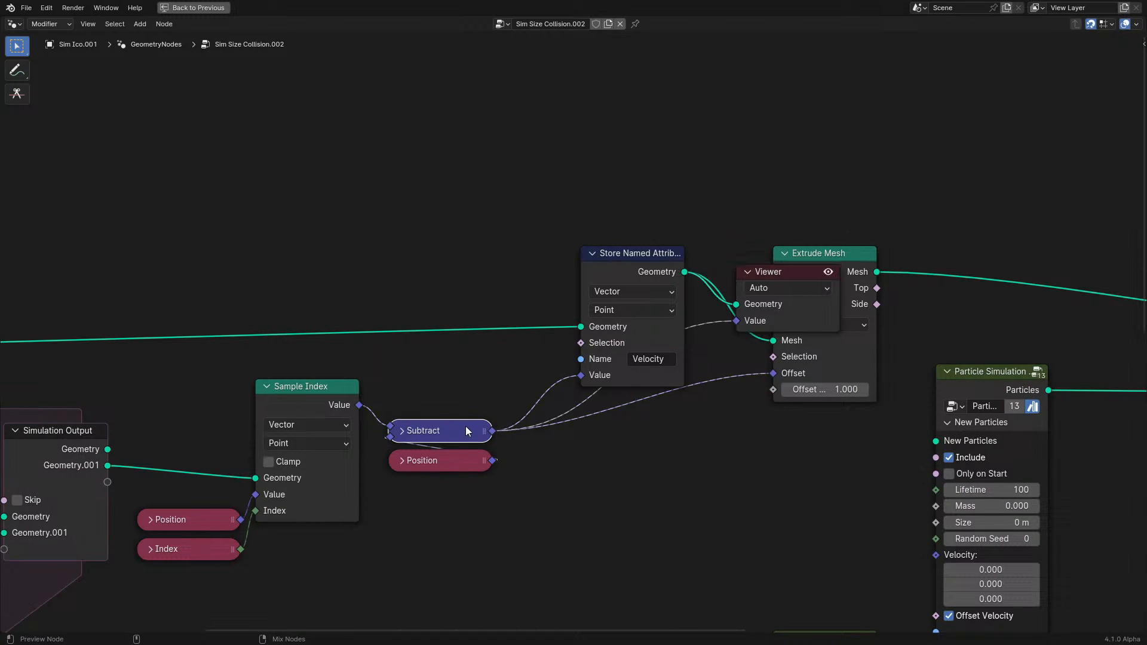
left_click(834, 259)
key("x")
- Set the viewport overlays to show the Viewer's values as surface colours instead of attribute text
key("ctrl+space")
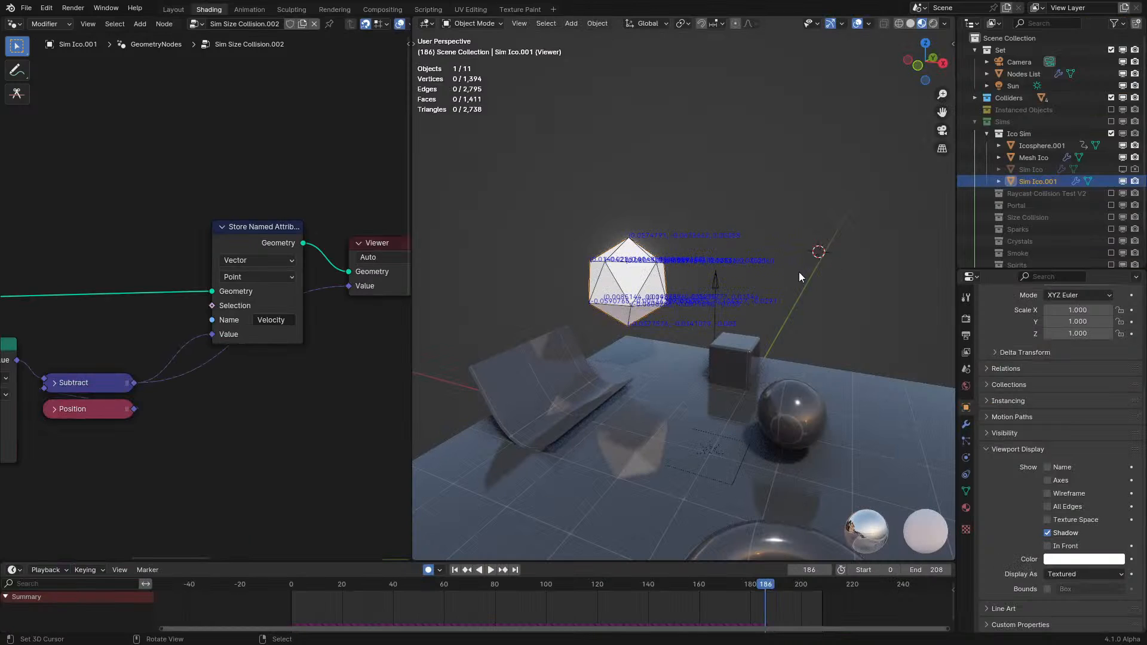
left_click(867, 26)
left_click(793, 289)
left_click(792, 299)
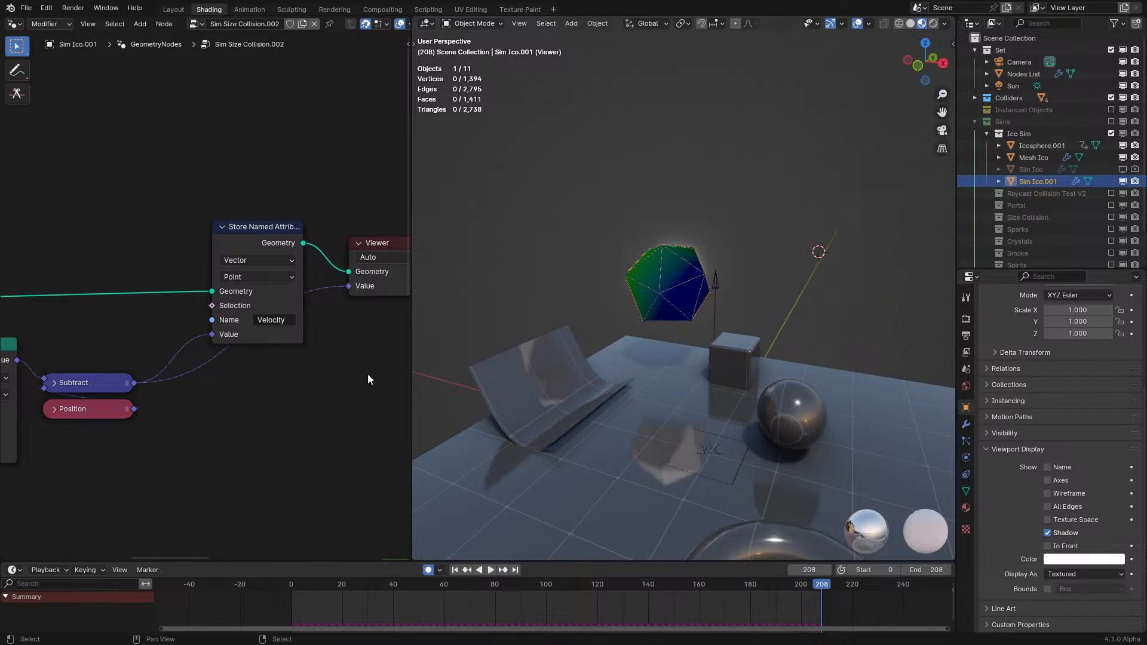
- Play the animation and examine how the velocity colours change across the moving icosphere
middle_click_drag(669, 353, 762, 363)
key("space")
scroll(872, 356, "down", 1)
scroll(872, 355, "up", 1)
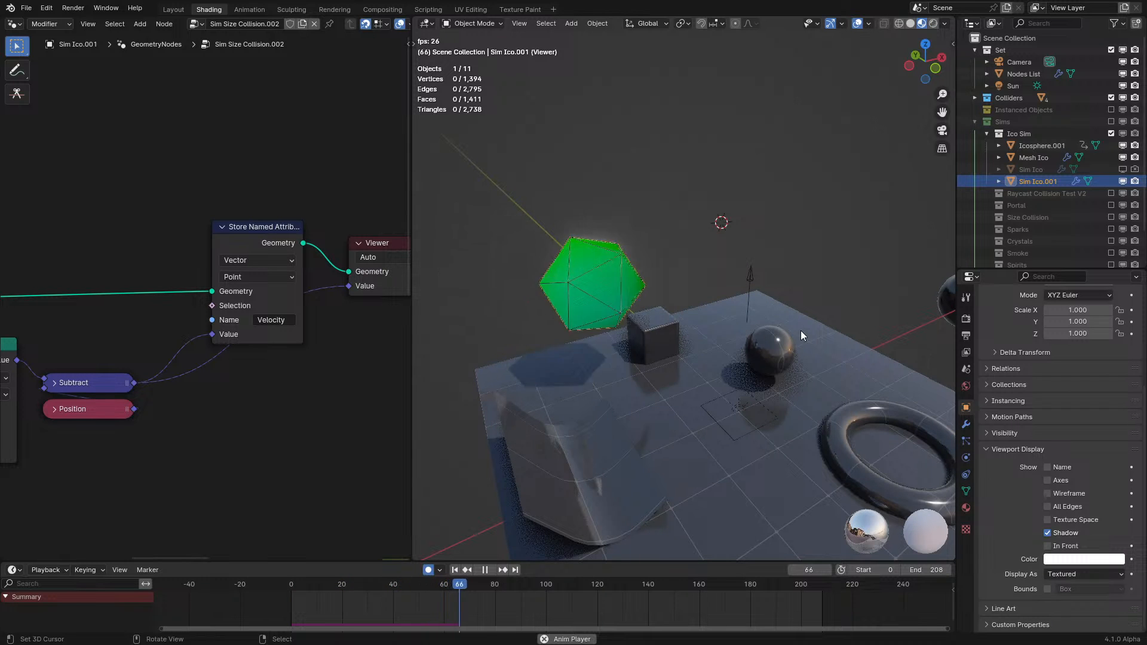
- Delete the Viewer node and place Store Named Attribute directly above the collapsed Subtract node
key("ctrl+space")
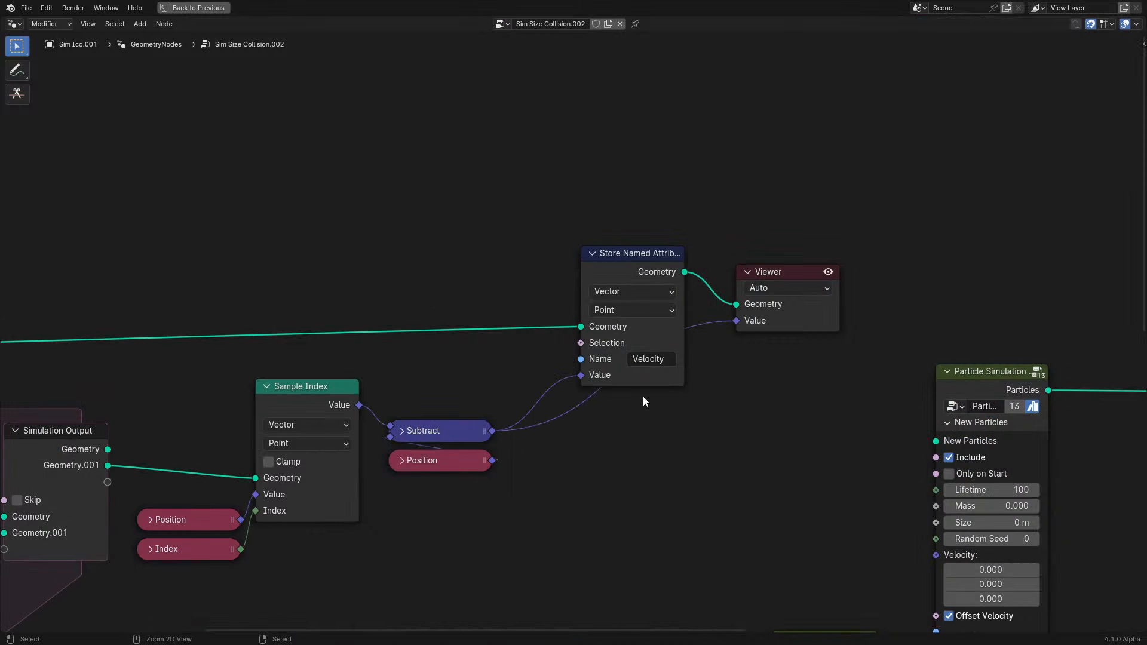
left_click(760, 311)
key("x")
left_click_drag(618, 269, 423, 295)
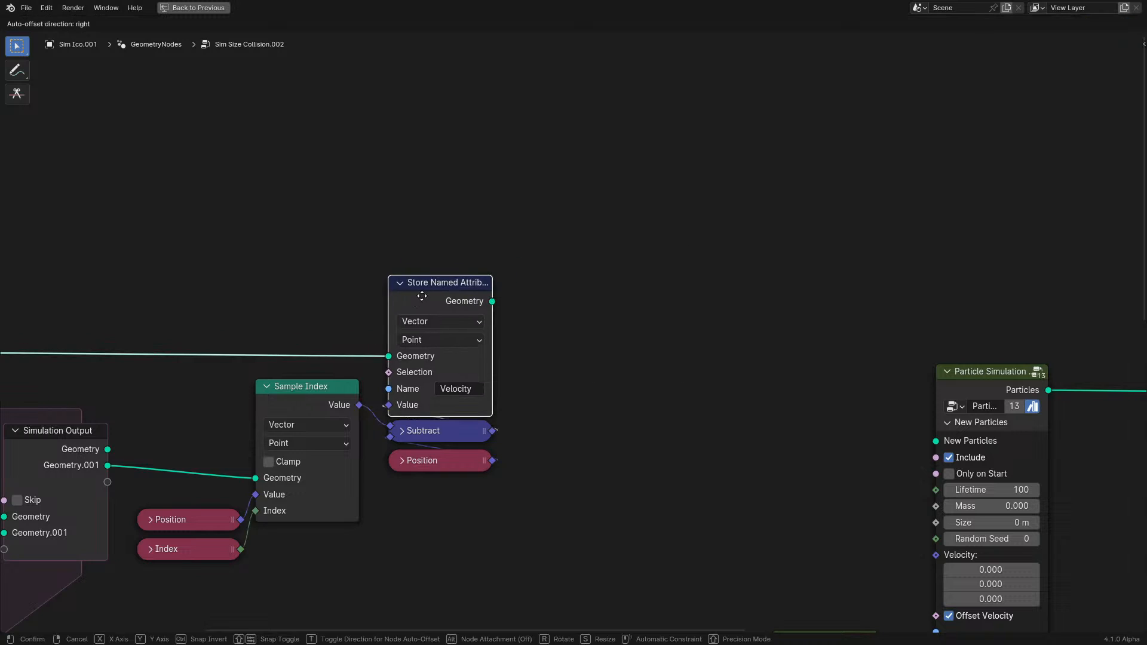
- Add a reroute where Object Info's Geometry link branches and position it above the existing reroute
scroll(298, 361, "down", 5)
middle_click_drag(296, 363, 594, 327)
scroll(418, 394, "up", 1)
left_click_drag(178, 387, 442, 514)
right_click_drag(248, 239, 173, 381, "shift")
key("g")
left_click(194, 366)
- Group all nodes from the reroutes through Store Named Attribute and name the group Store Mesh Velocity
left_click_drag(190, 243, 758, 540)
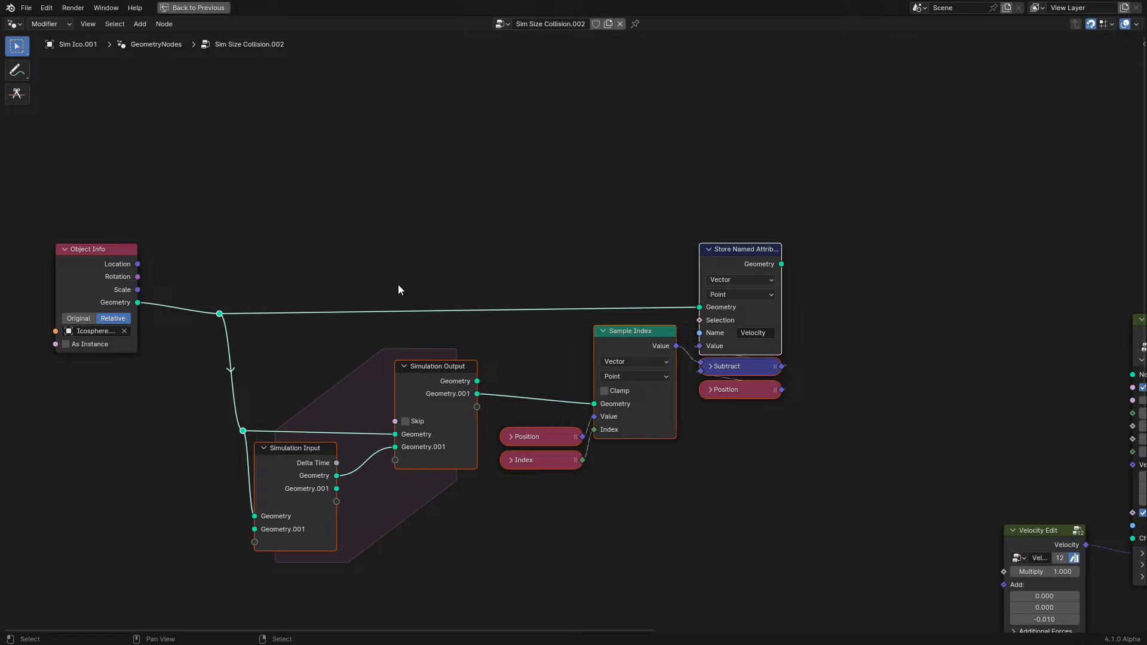
left_click(164, 24)
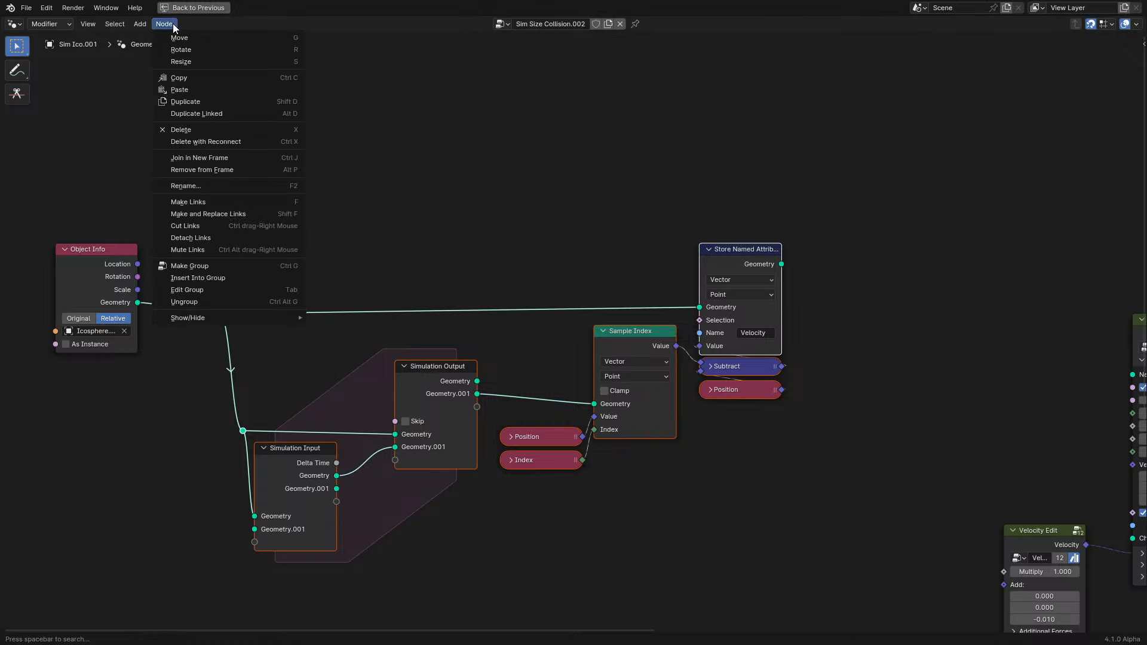
left_click(188, 266)
key("Tab")
double_click(497, 371)
type("S")
type(" Velo...")
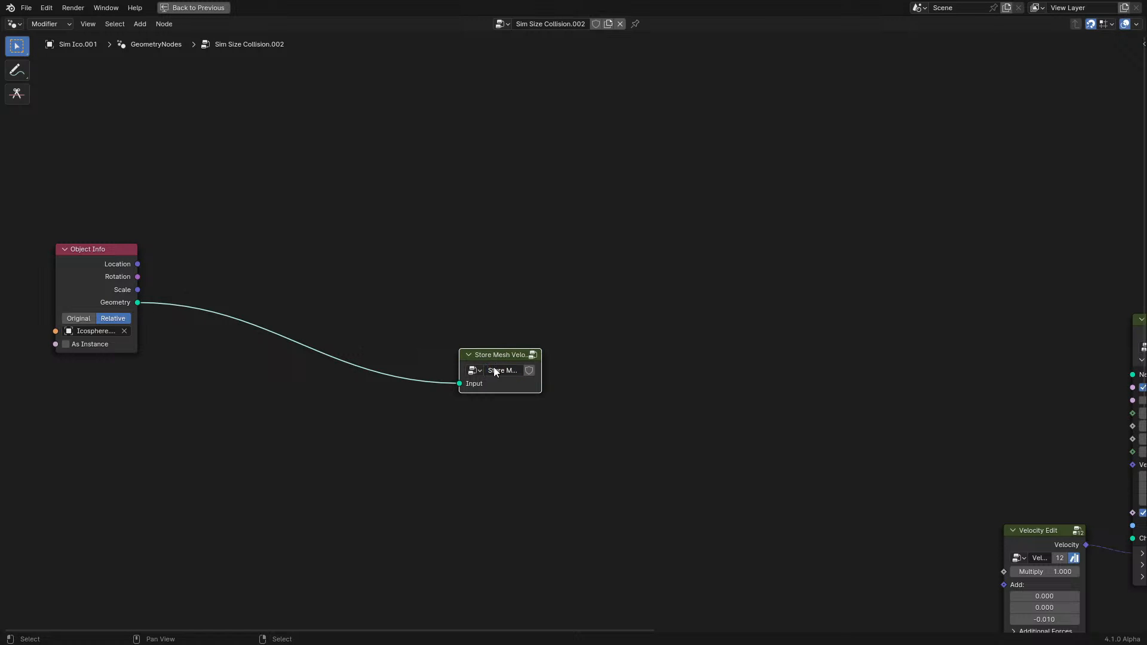
- Inside the group, link Store Named Attribute's Geometry to the Group Output and return to the parent tree
key("Tab")
left_click_drag(895, 247, 926, 354)
key("Tab")
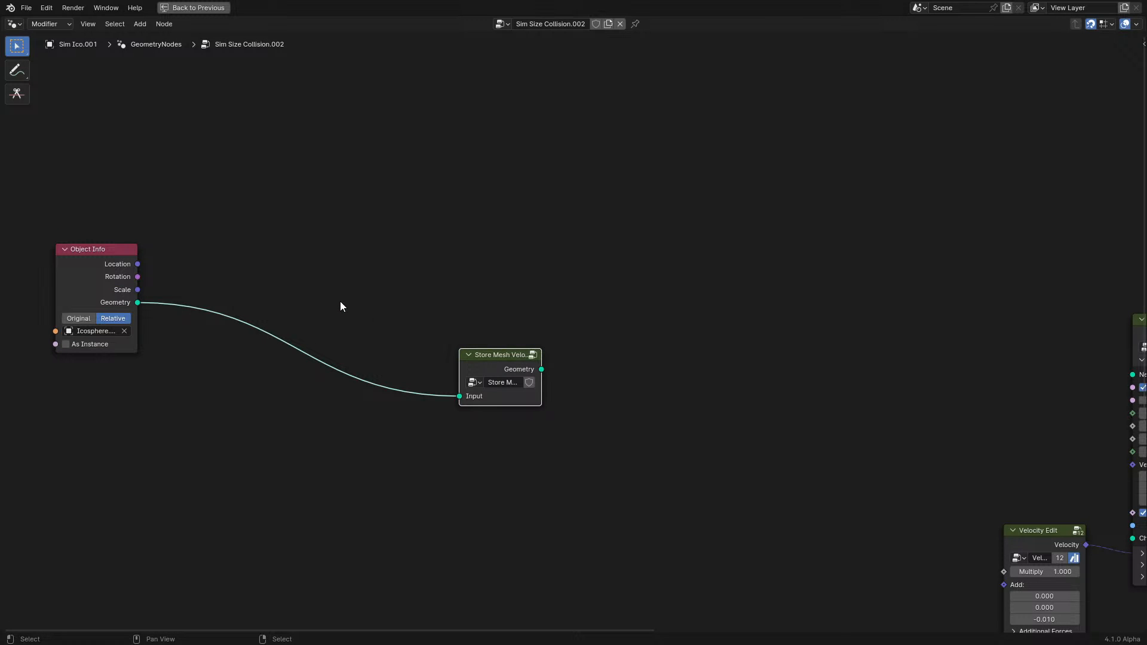
- Expose Store Named Attribute's Name as a group input through a duplicated Group Input node inside the group
key("Tab")
left_click(235, 359)
key("shift+d")
left_click(711, 216)
left_click_drag(743, 216, 817, 319)
- Check the Store Mesh Velocity group's interface sockets and return to the parent node tree
key("n")
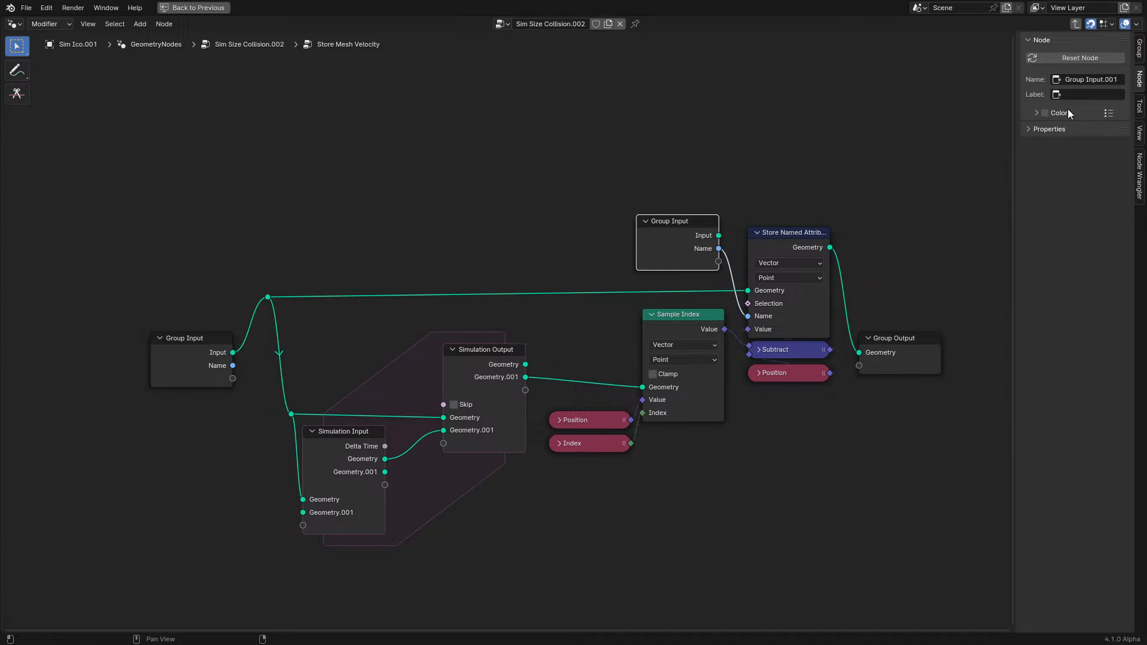
left_click(1138, 51)
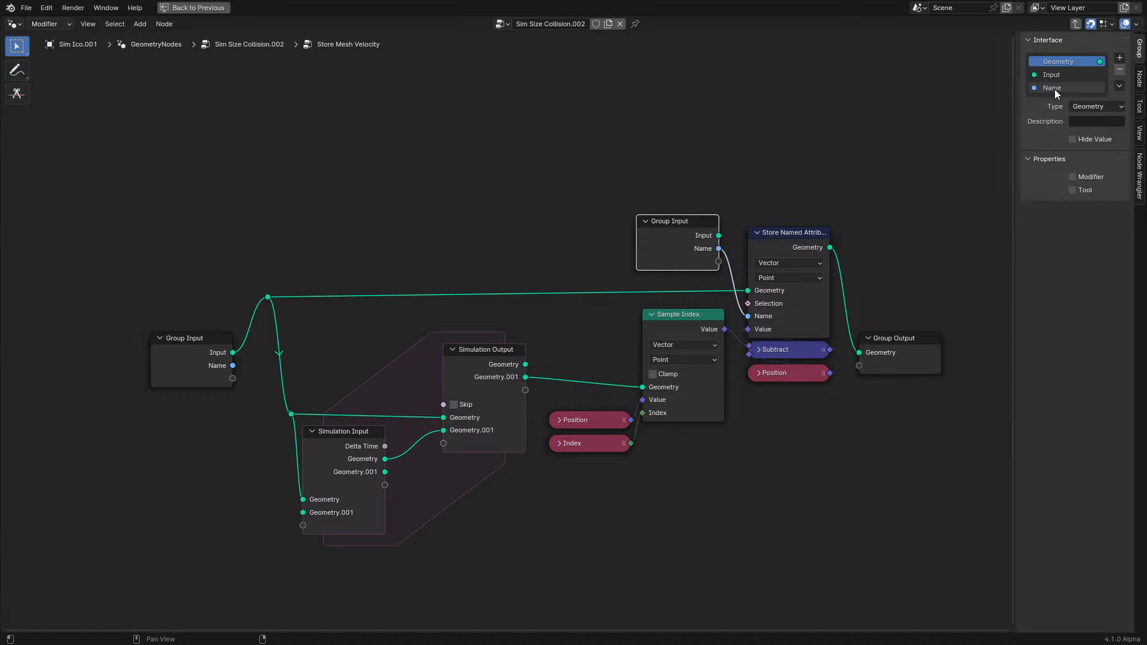
key("n")
key("Tab")
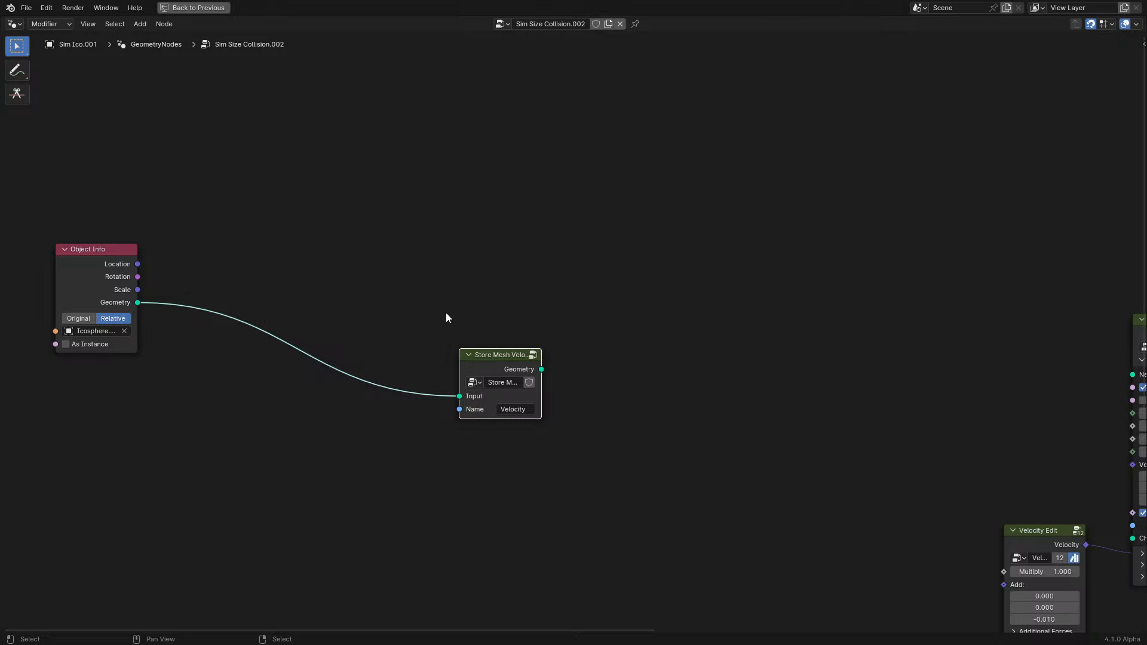
- Move the Object Info node next to the Store Mesh Velocity group node
left_click_drag(114, 271, 418, 365)
left_click(497, 374)
double_click(497, 380)
key("Home")
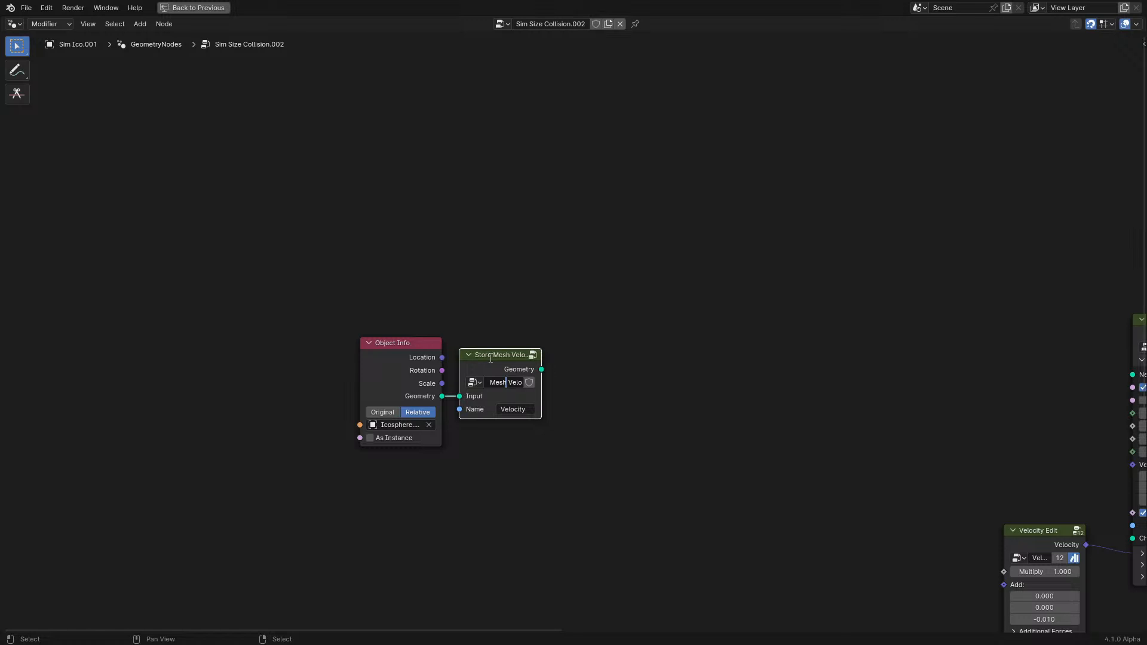
- Enter the Store Mesh Velocity group and move its main Group Input node farther from the reroute
key("Tab")
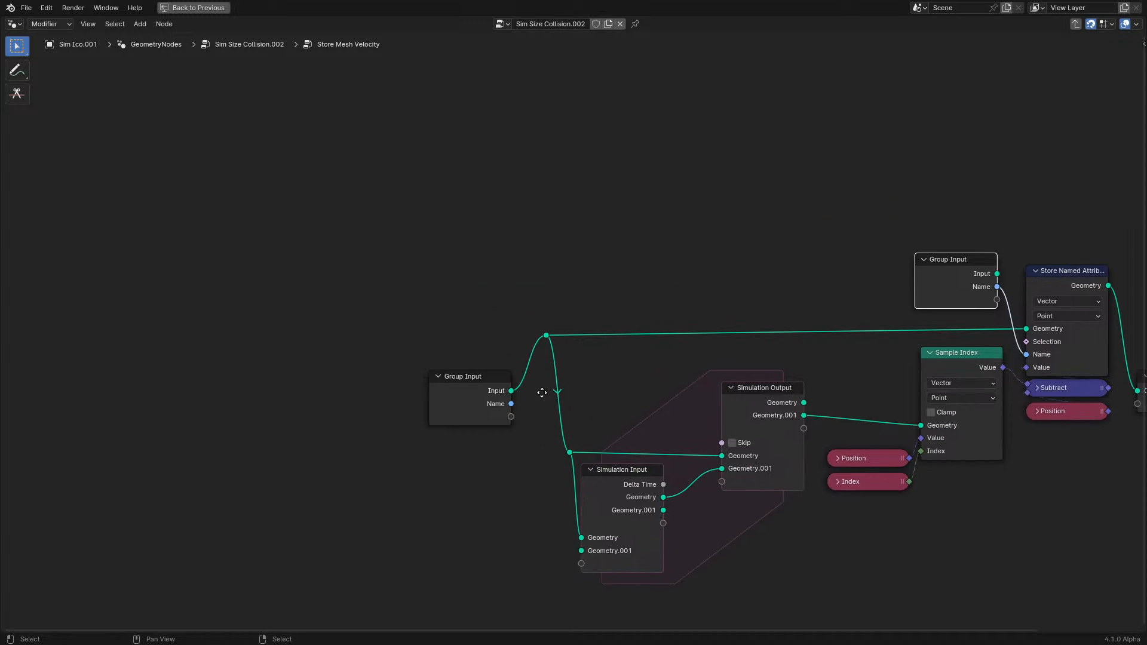
left_click_drag(499, 391, 312, 342)
- Attach a Separate Components node to Group Input's Input socket and delete it again
key("shift+a")
type("sepa")
key("Return")
key("Escape")
left_click_drag(334, 345, 411, 389)
type("sepa")
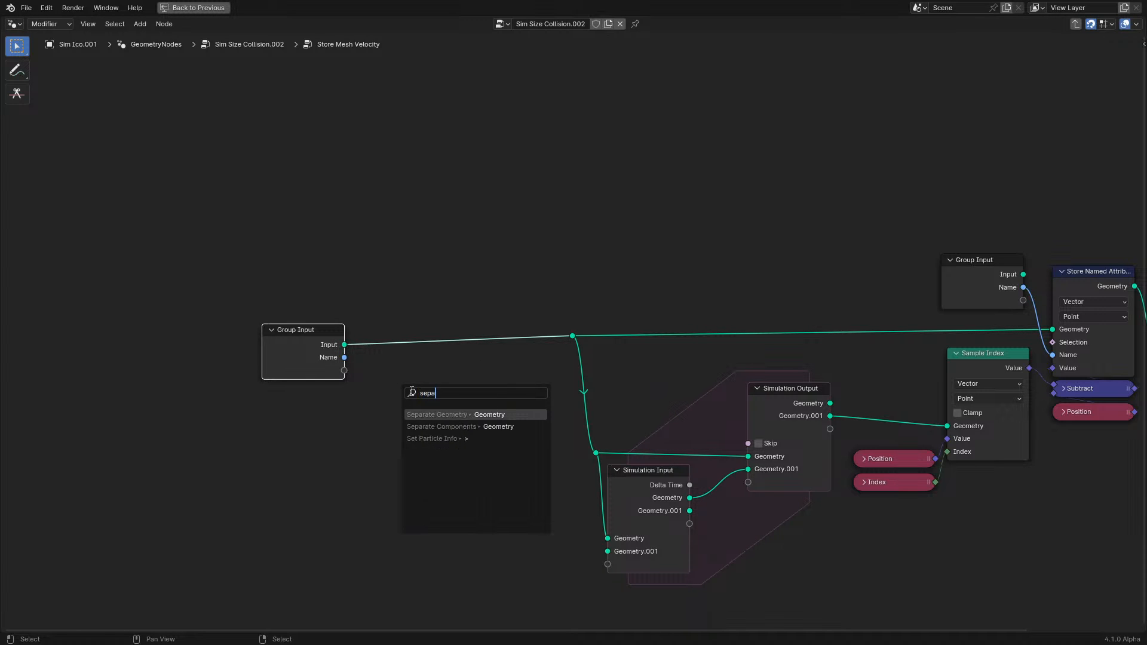
key("Return")
left_click(411, 307)
middle_click_drag(625, 282, 380, 245)
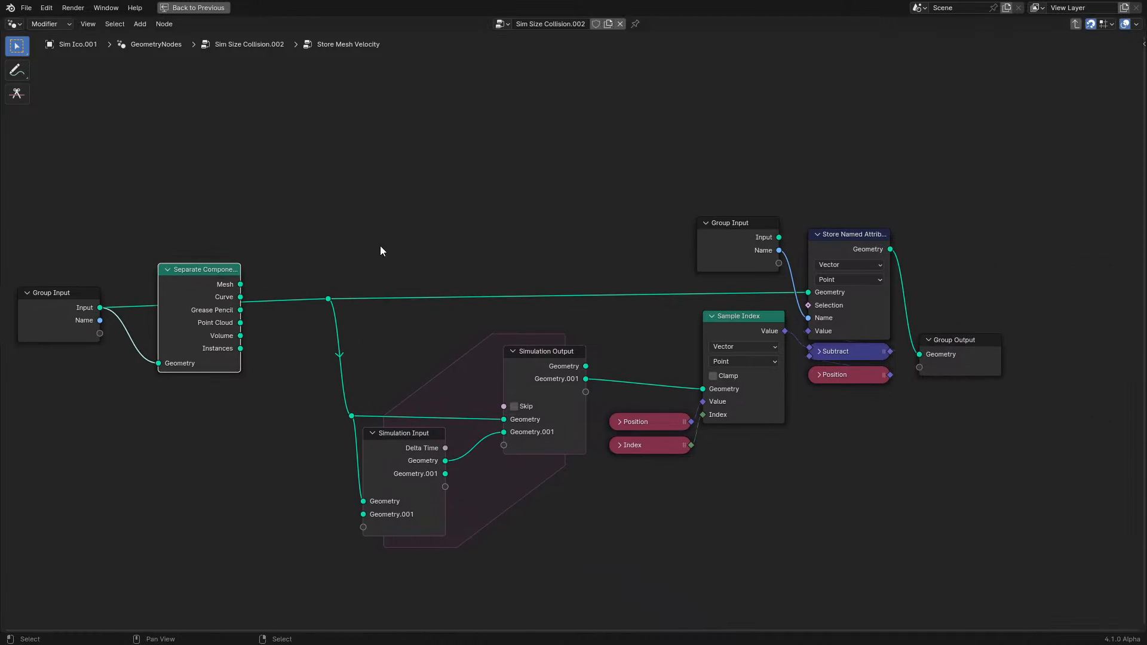
left_click(726, 364)
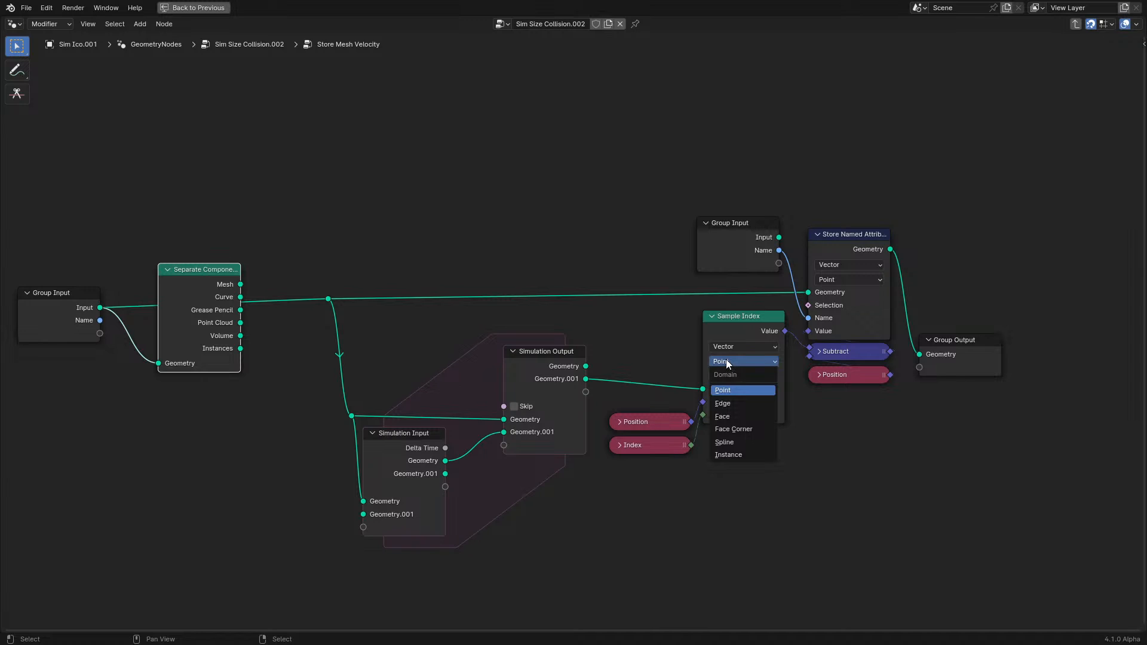
key("ctrl+x")
- Move the main Group Input beside the reroute and hide the unused sockets on both Group Input nodes
left_click_drag(90, 326, 244, 306)
key("shift+g")
left_click(243, 307)
key("ctrl+h")
key("ctrl+h")
key("ctrl+h")
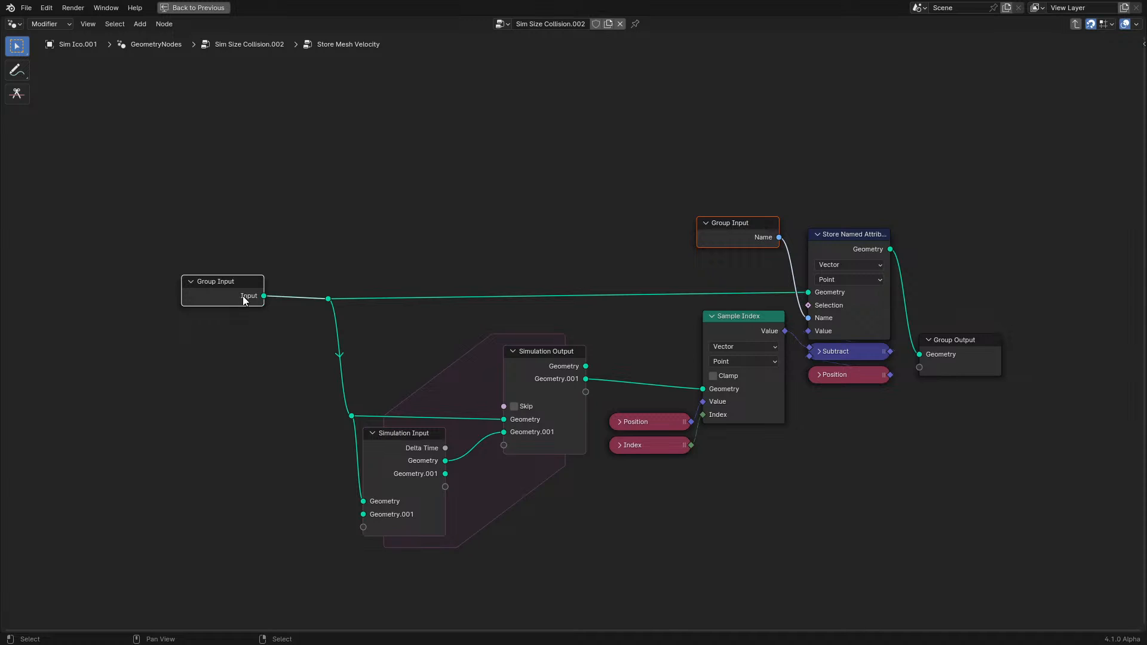
- Lower Sample Index slightly and shift it with all upstream nodes along X, away from Store Named Attribute
left_click(712, 317)
left_click_drag(738, 316, 718, 332)
left_click(661, 386)
left_click_drag(212, 569, 743, 274)
key("g")
key("x")
left_click(649, 294)
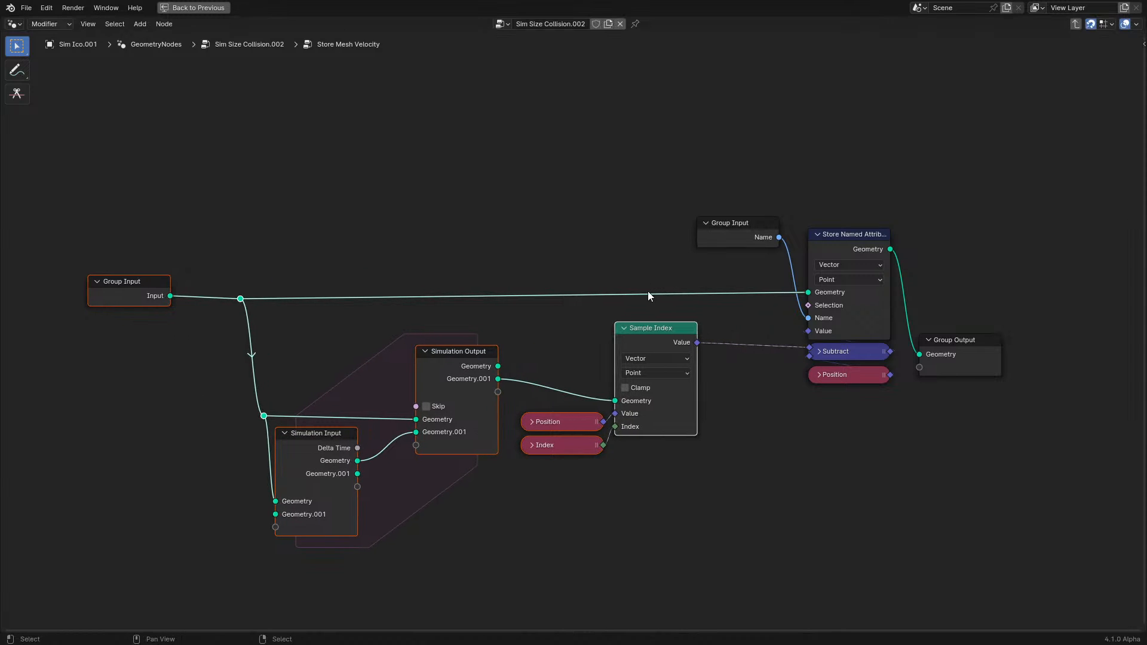
- Move Sample Index with its Position and Index nodes slightly closer to Simulation Output along X
left_click_drag(543, 345, 663, 534)
key("g")
key("x")
left_click(650, 524)
left_click(649, 519)
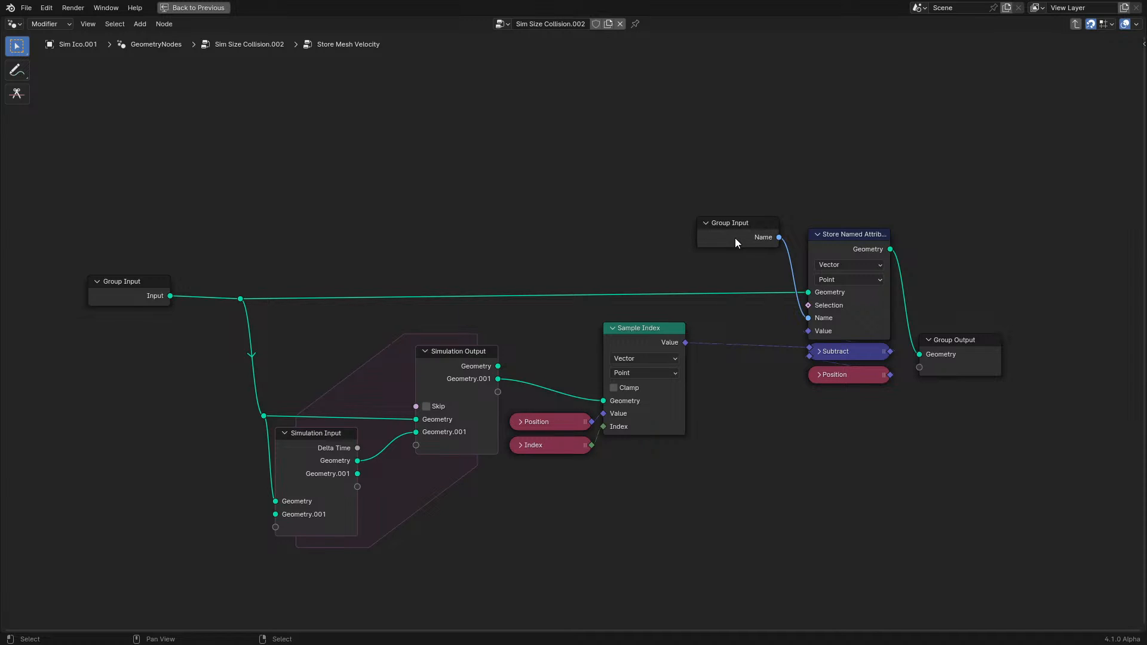
- Align the upper reroute vertically above the lower one, bring Group Input beside it, and leave the group
left_click_drag(233, 250, 307, 346)
key("g")
key("x")
left_click(225, 326)
left_click(154, 295)
key("g")
left_click(214, 296)
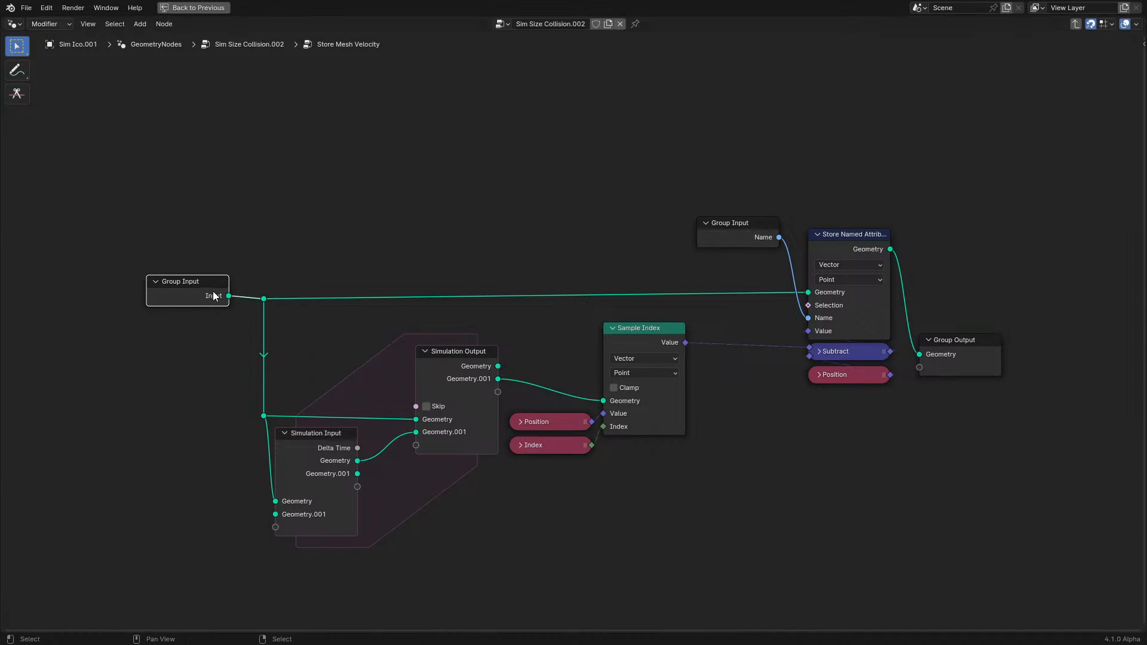
key("Tab")
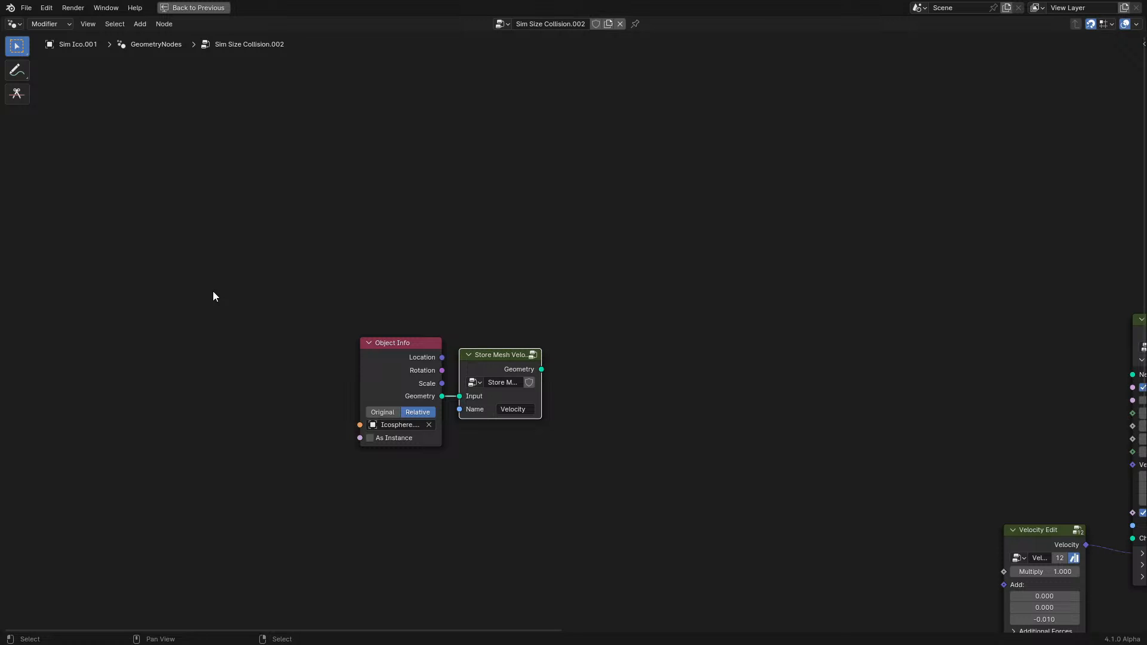
- Return from the maximized node editor to the full Shading workspace layout
key("ctrl+space")
mouse_move(155, 318)
middle_mouse_down()
mouse_move(225, 334)
mouse_move(143, 336)
mouse_move(191, 357)
middle_mouse_up()
scroll(225, 335, "up", 4)
scroll(225, 338, "down", 4)
scroll(192, 357, "up", 5)
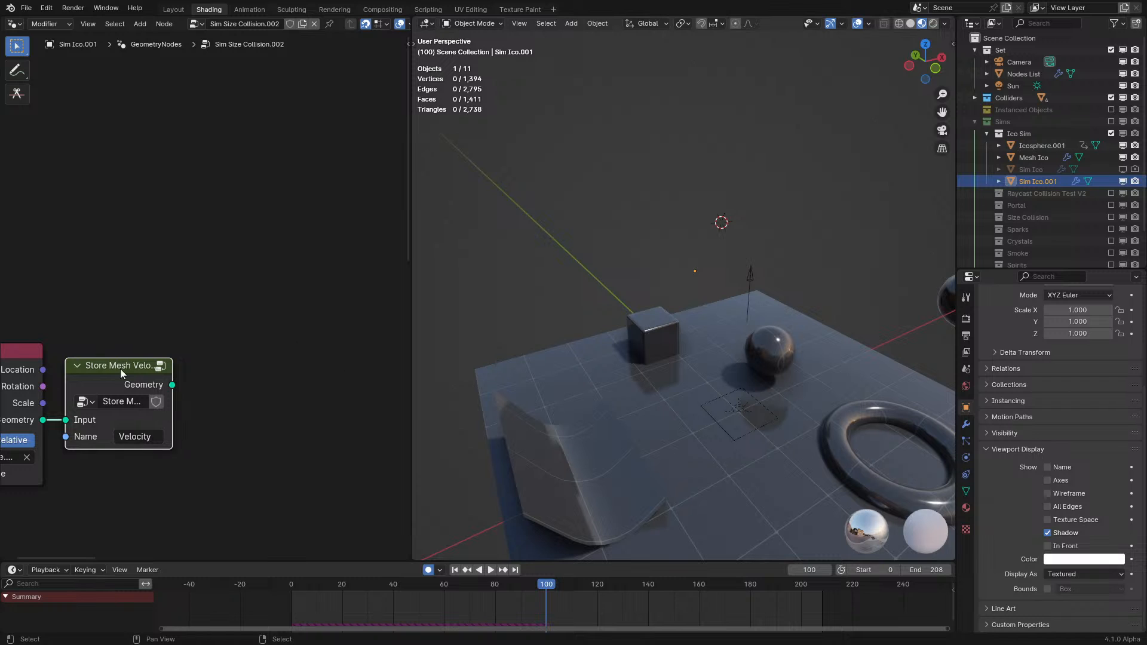
left_click_drag(177, 383, 275, 363)
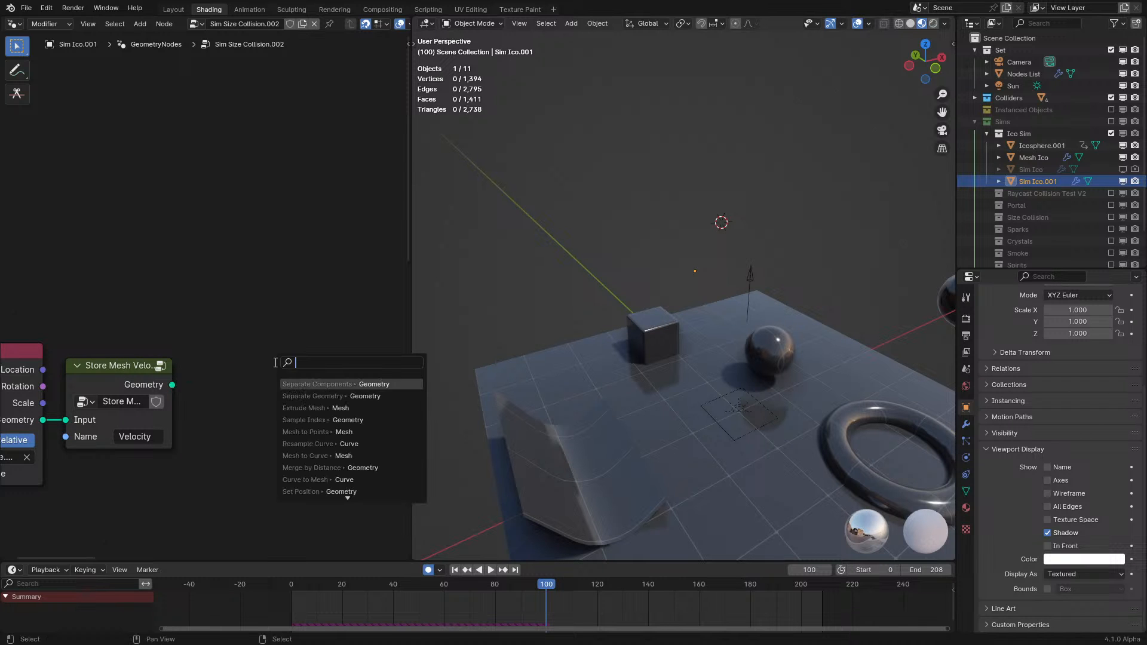
key("Escape")
- Review the nodes inside the Store Mesh Velocity group and go back to the parent node tree
left_click(157, 381)
key("Tab")
scroll(152, 354, "down", 5)
middle_click_drag(198, 339, 74, 322)
scroll(74, 321, "up", 2)
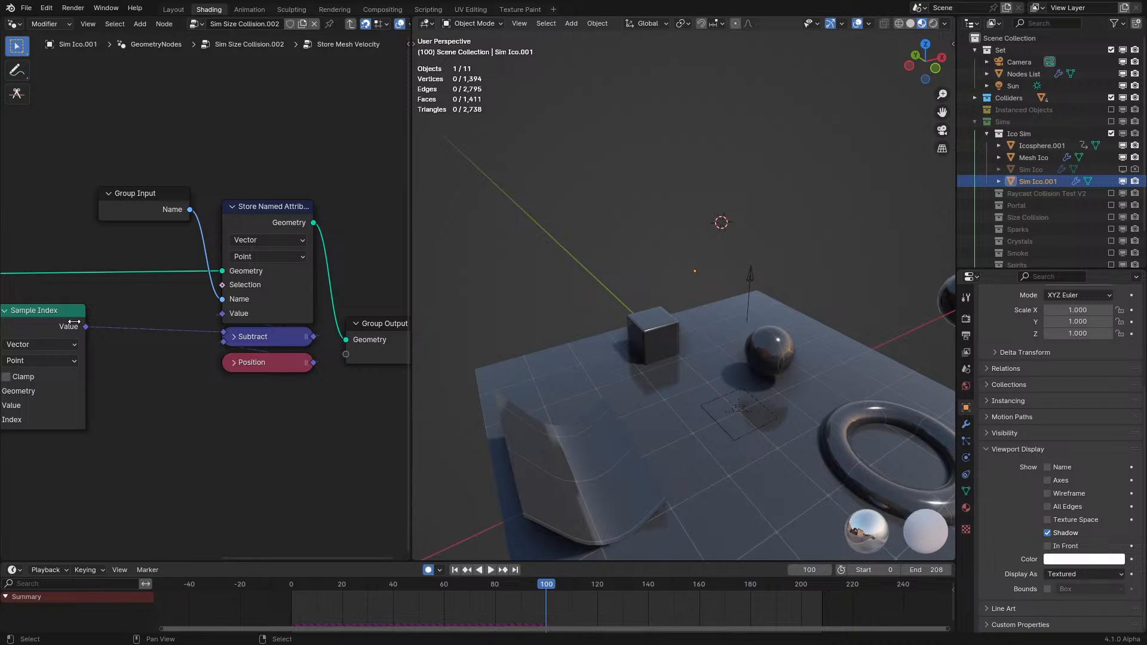
key("Tab")
left_click_drag(177, 373, 300, 381)
type("mer")
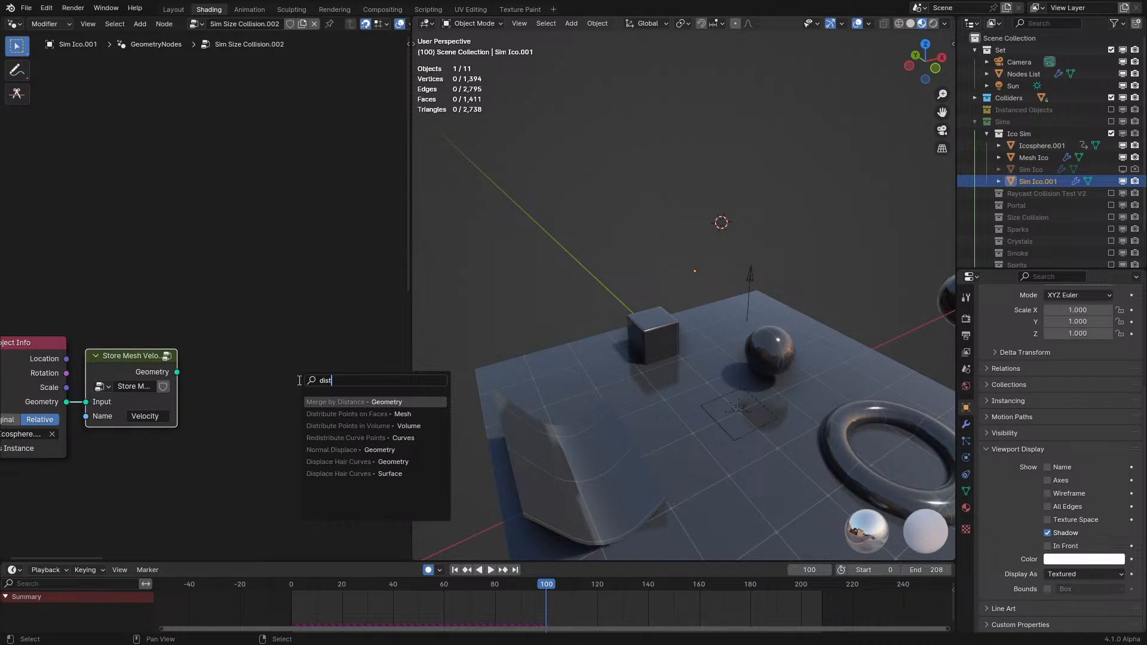
key("Return")
right_click(298, 381)
- Add a Distribute Points on Faces node fed by the Geometry output of Store Mesh Velocity
left_click_drag(177, 372, 257, 378)
type("dist")
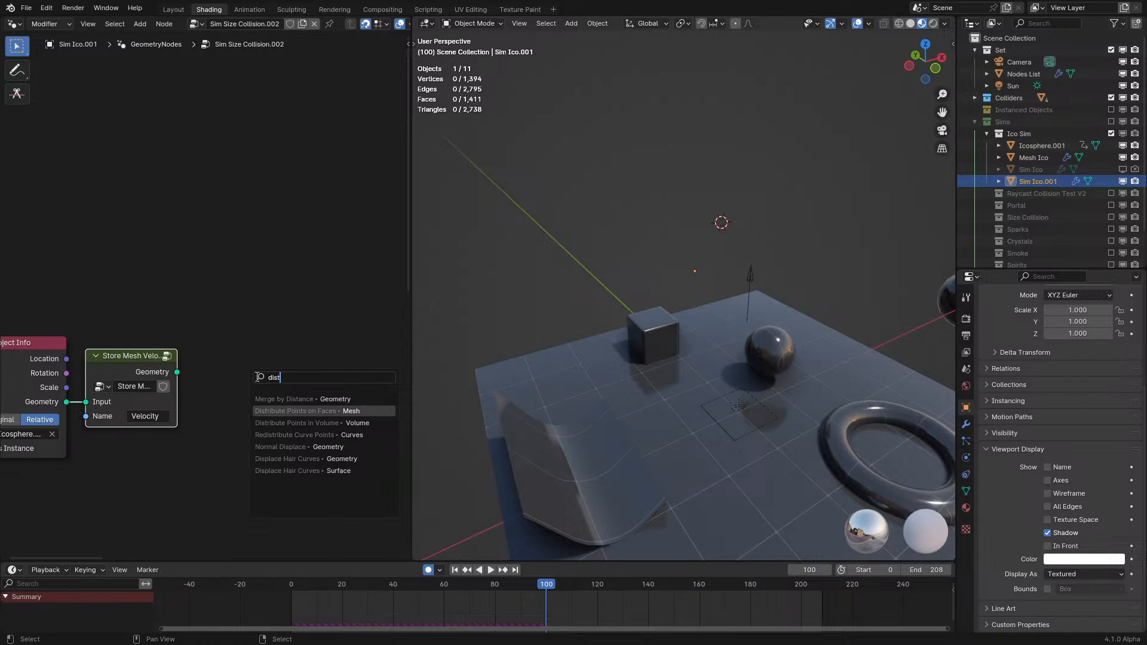
key("Return")
left_click(269, 381)
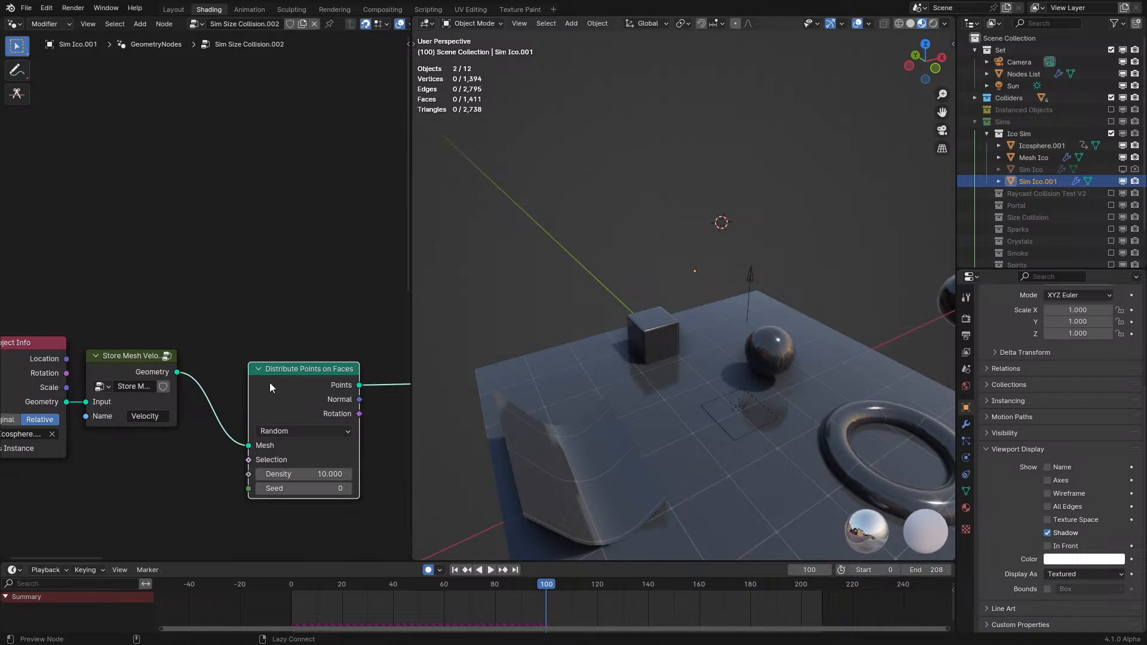
- Add a Scene Time node whose Frame output drives the Seed of Distribute Points on Faces
left_click_drag(248, 488, 187, 477)
type("sce")
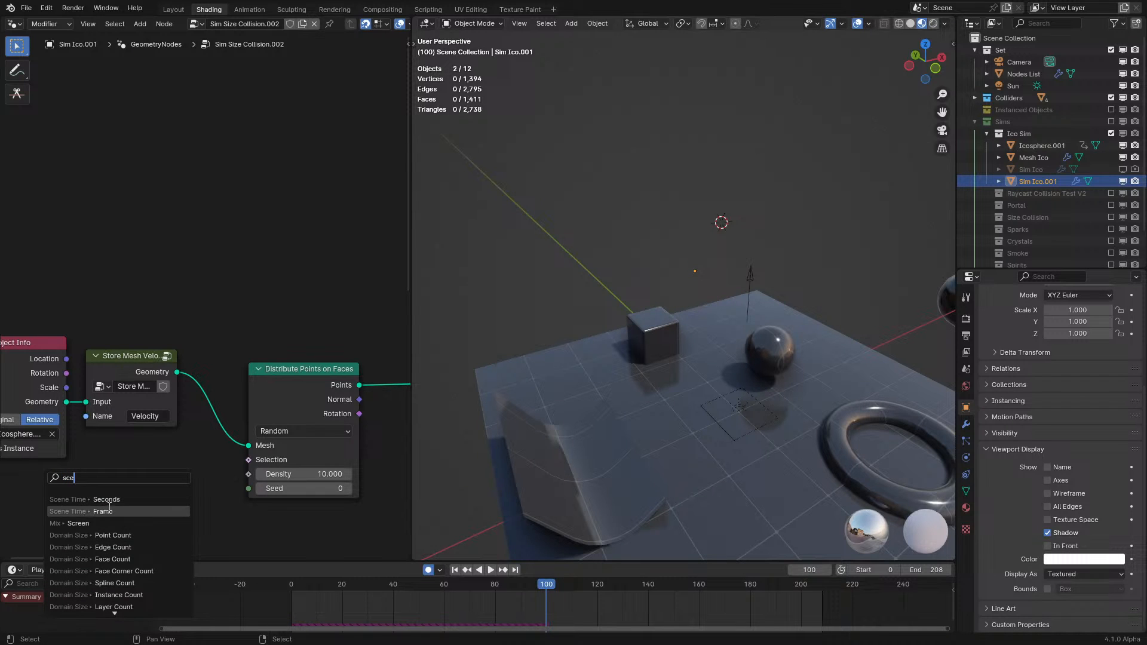
left_click(110, 509)
left_click(138, 483)
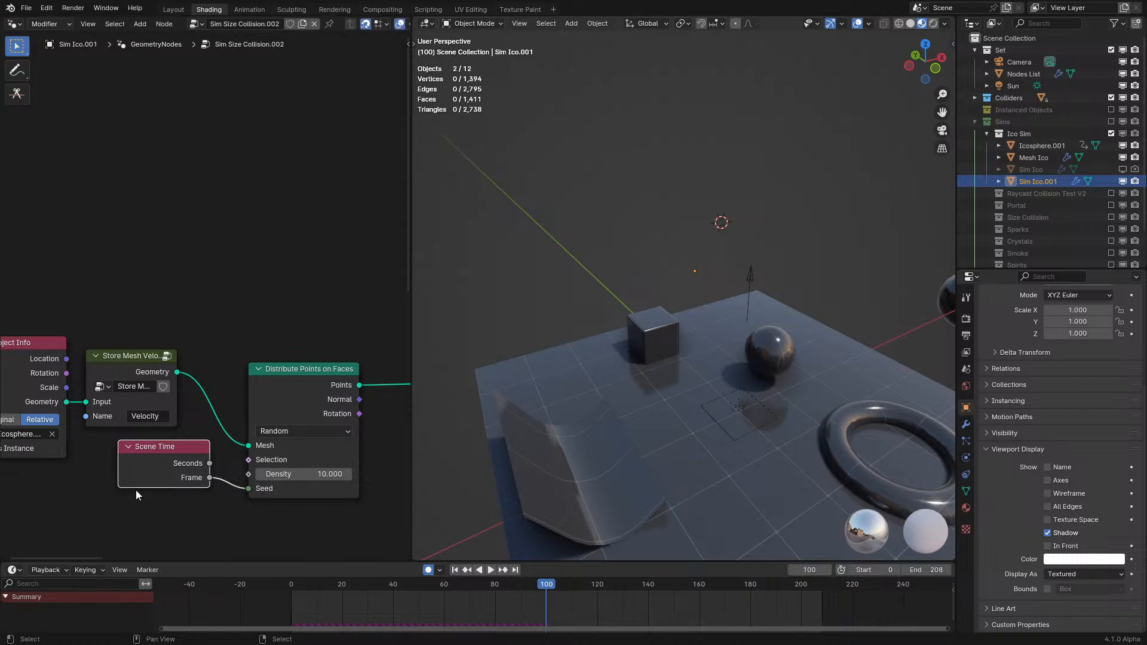
- Place Store Mesh Velocity directly above Scene Time and set Object Info slightly apart from it
left_click_drag(57, 282, 205, 395)
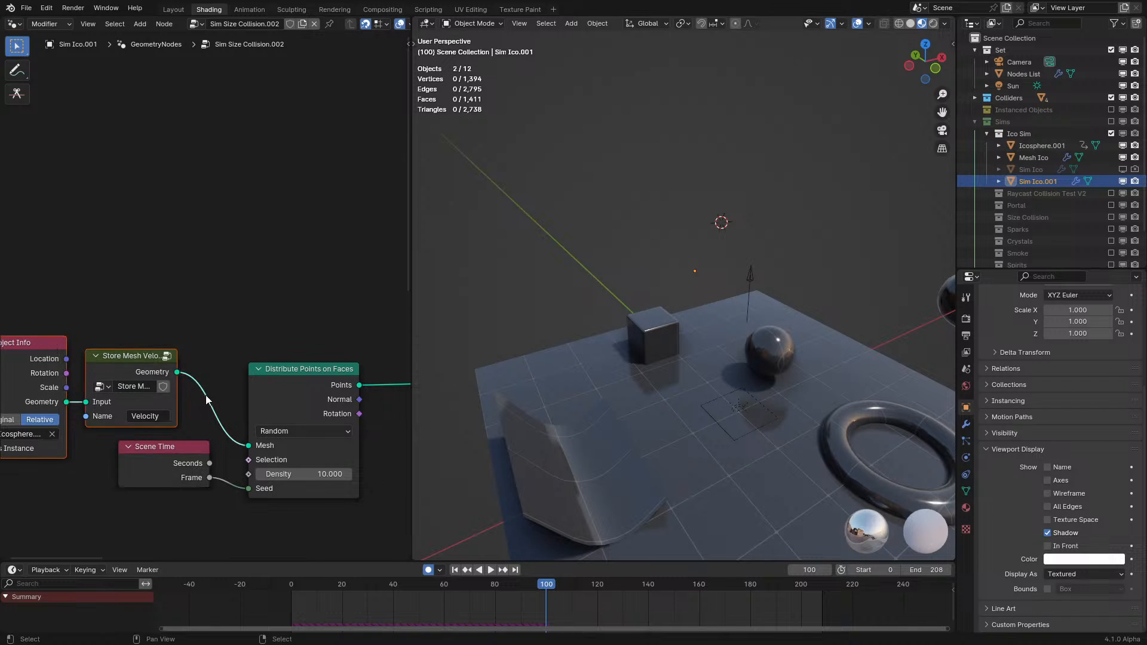
key("g")
left_click(238, 392)
left_click(151, 342)
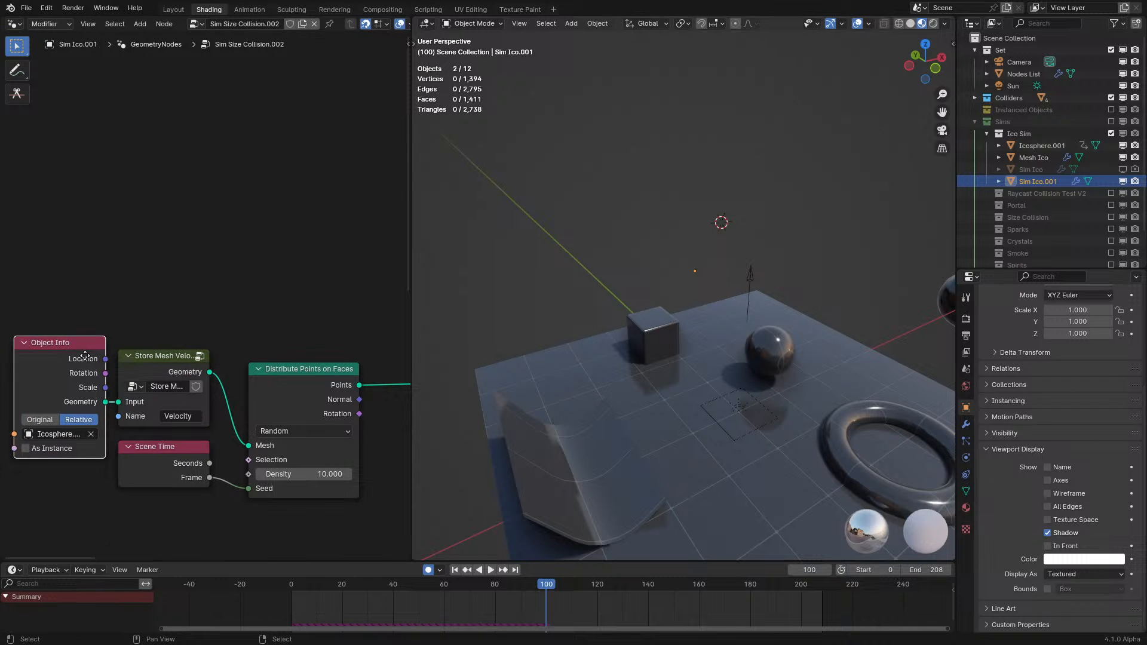
left_click_drag(92, 357, 67, 370)
- Maximize the node editor and link the distributed Points to New Particles on the Particle Simulation node
key("ctrl+space")
scroll(710, 499, "down", 2)
middle_click_drag(709, 499, 334, 427)
scroll(371, 409, "up", 1)
left_click_drag(334, 394, 693, 389)
- Add a Vector Named Attribute node named Velocity and link its Attribute to the Velocity input of Particle Simulation
scroll(480, 428, "up", 3)
key("q")
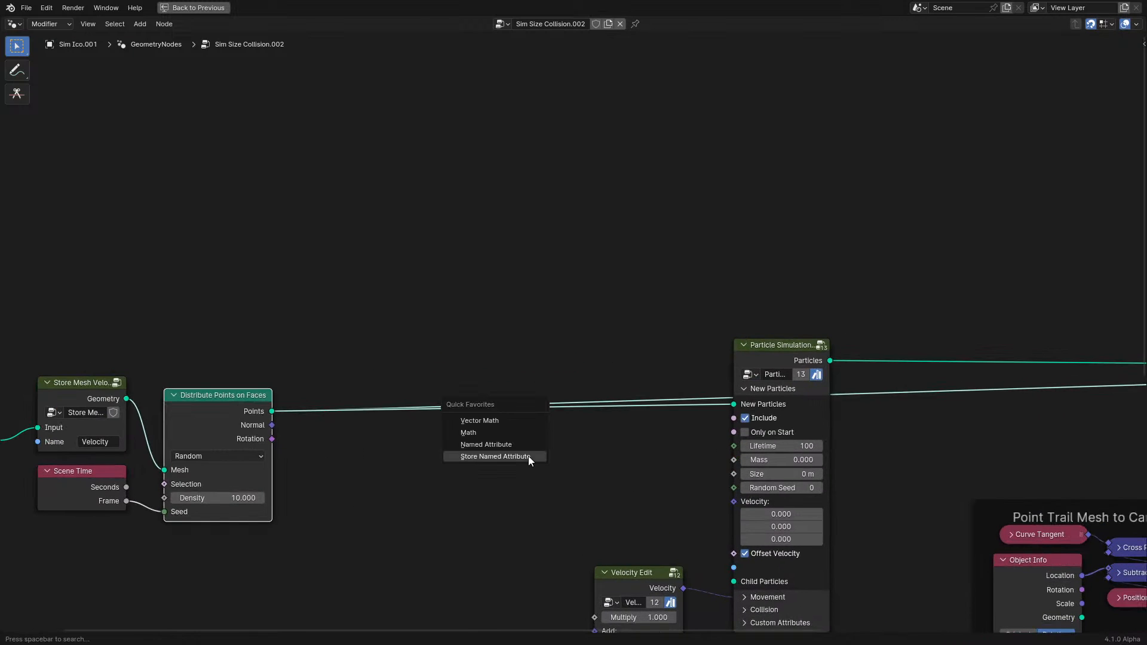
left_click(527, 444)
left_click(530, 450)
key("ctrl+c")
key("ctrl+v")
left_click_drag(619, 474, 734, 502)
left_click_drag(586, 467, 644, 498)
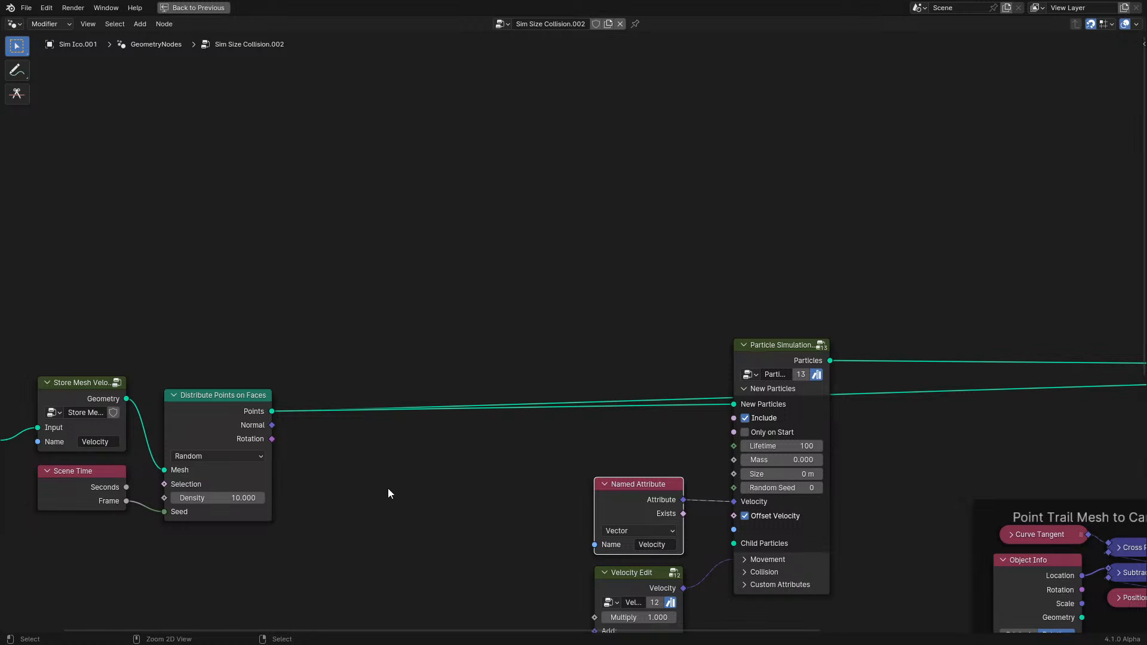
- Route Join Geometry to the Group Output and play the simulation from the start in the restored layout
scroll(537, 436, "down", 3)
scroll(836, 364, "up", 1)
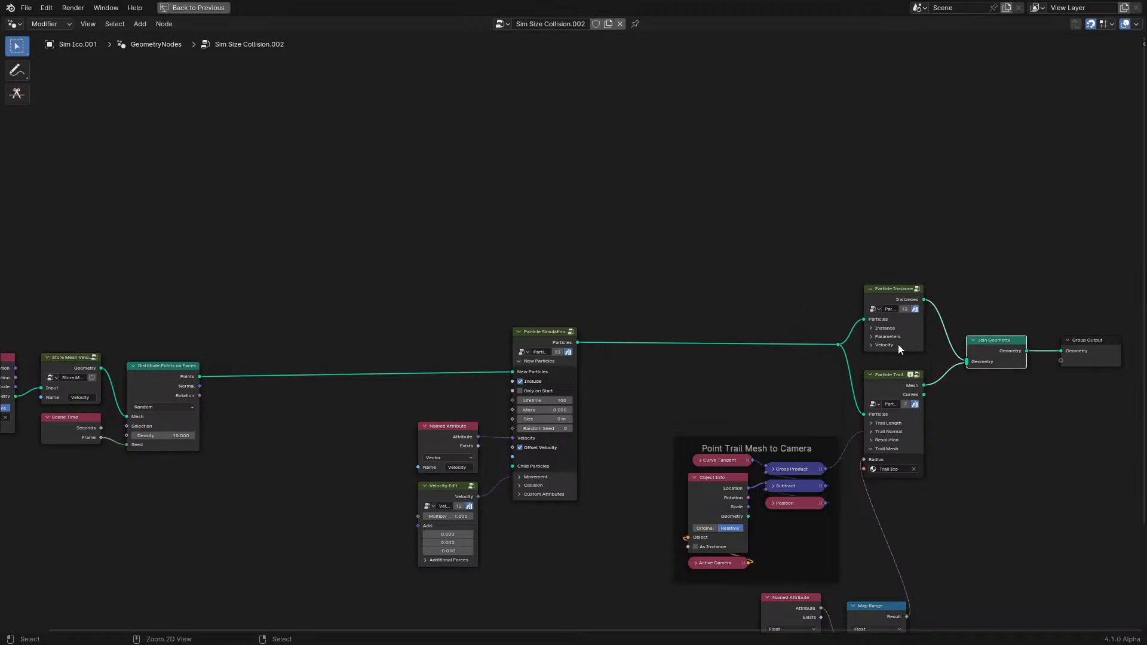
key("ctrl+space")
left_click(215, 611)
key("space")
- Set the Density of Distribute Points on Faces to 1 and replay the simulation from the start
middle_click_drag(453, 508, 597, 358)
scroll(239, 382, "up", 3)
middle_click_drag(304, 439, 98, 405)
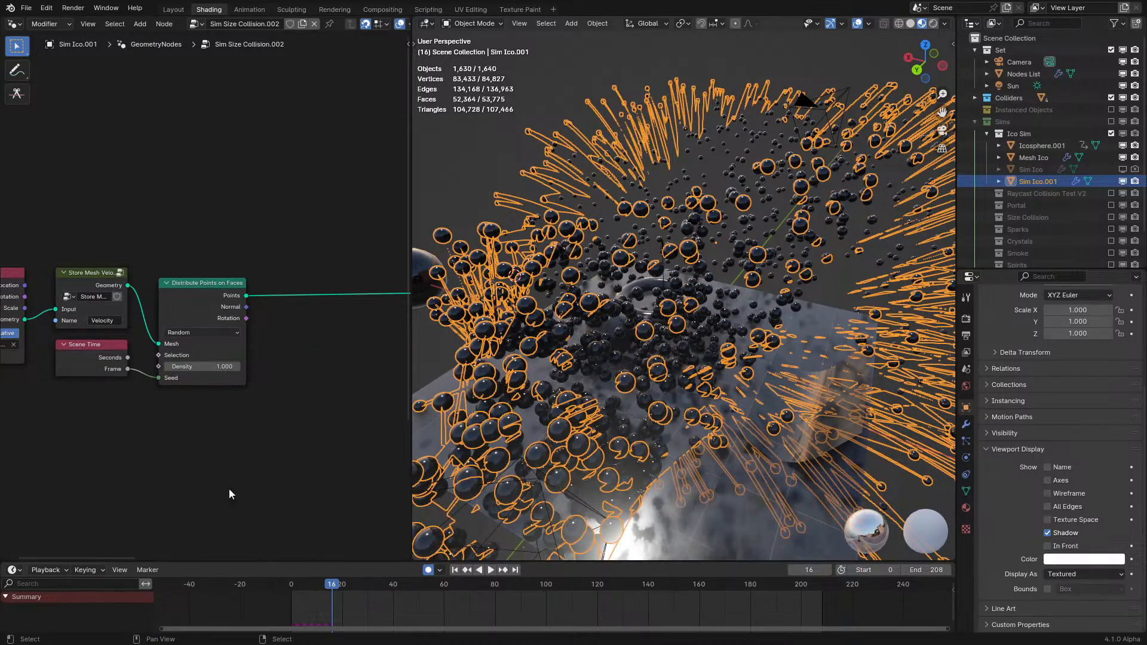
key("shift+Left")
key("space")
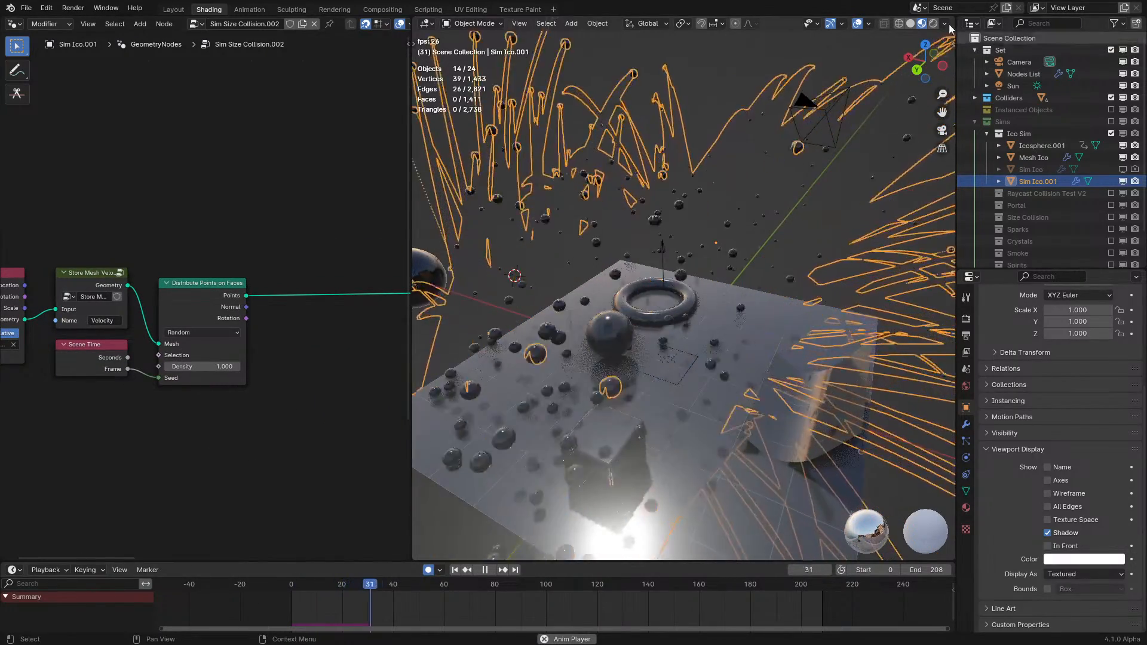
- Watch the particle simulation with the viewport overlays hidden, stop playback and restore the overlays
left_click(857, 23)
scroll(710, 191, "down", 8)
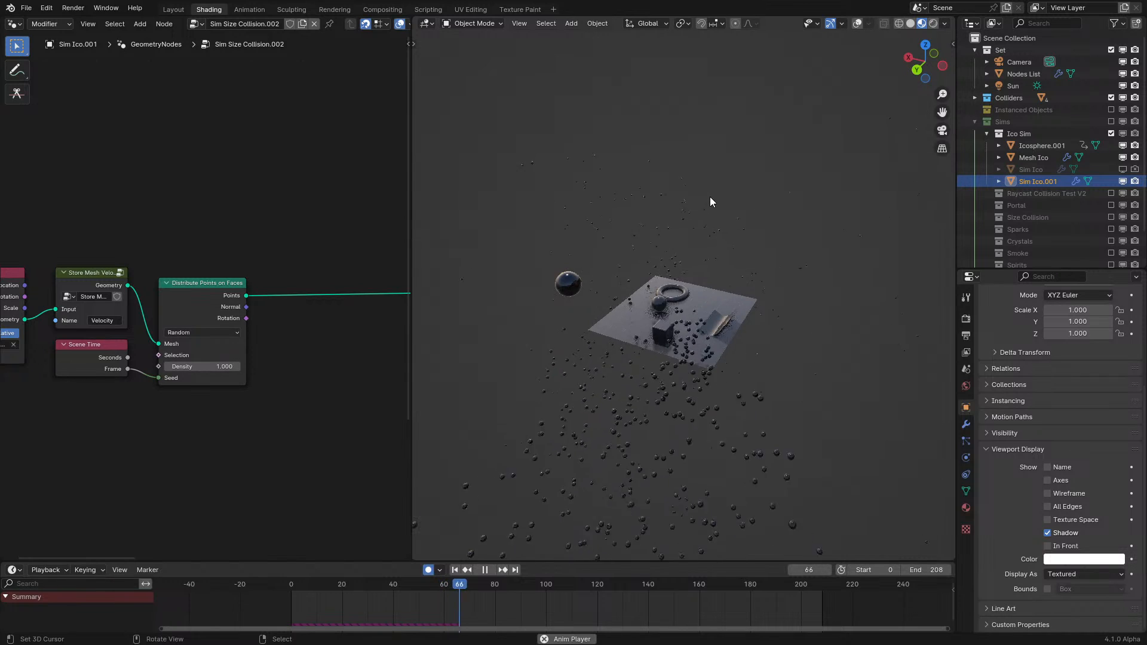
scroll(709, 202, "up", 3)
key("space")
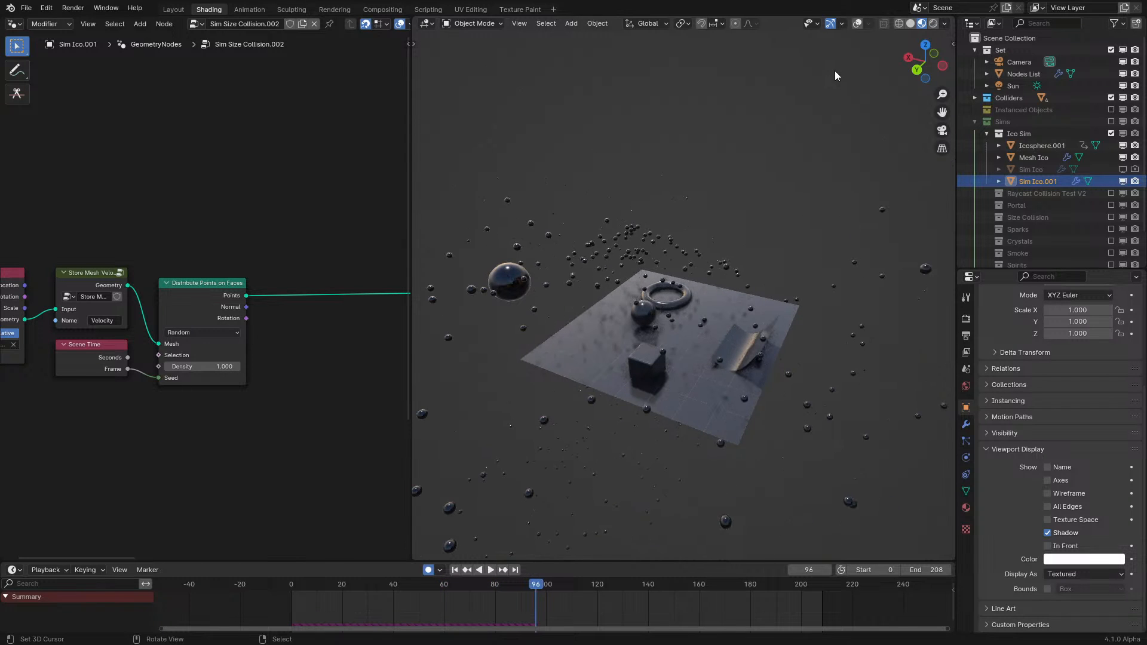
left_click(857, 23)
- Output only the Particle Instance node's result and replay the simulation from the start
middle_click_drag(269, 311, 49, 307)
middle_click_drag(273, 351, 24, 358)
scroll(277, 295, "down", 3)
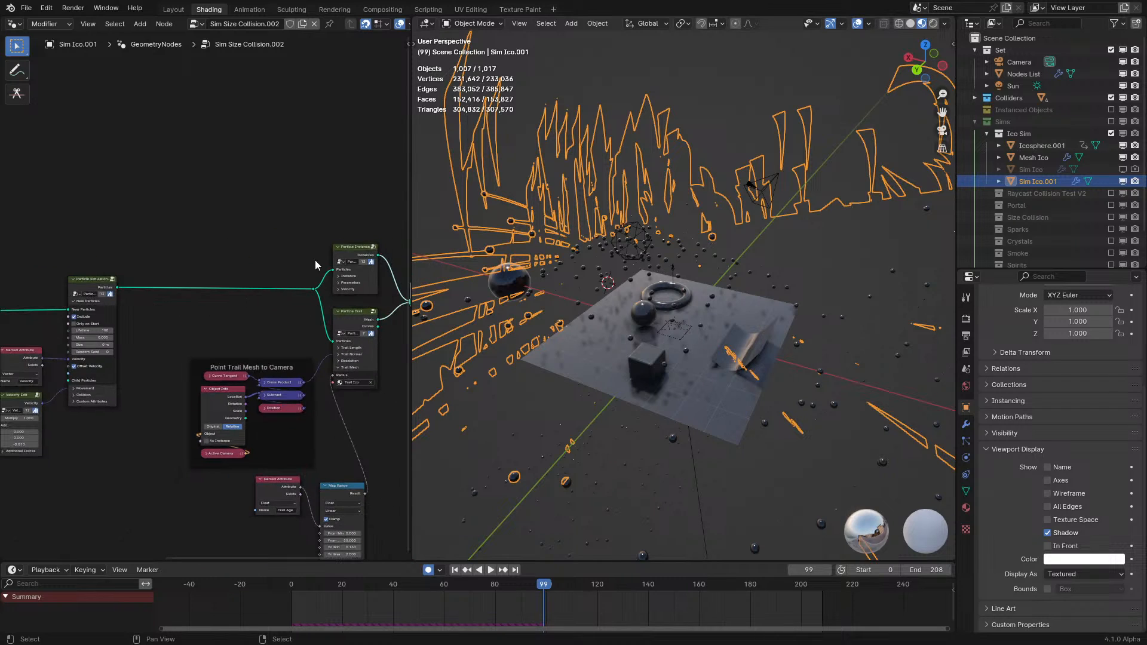
left_click(351, 247, "ctrl+shift")
key("space")
left_click(266, 601)
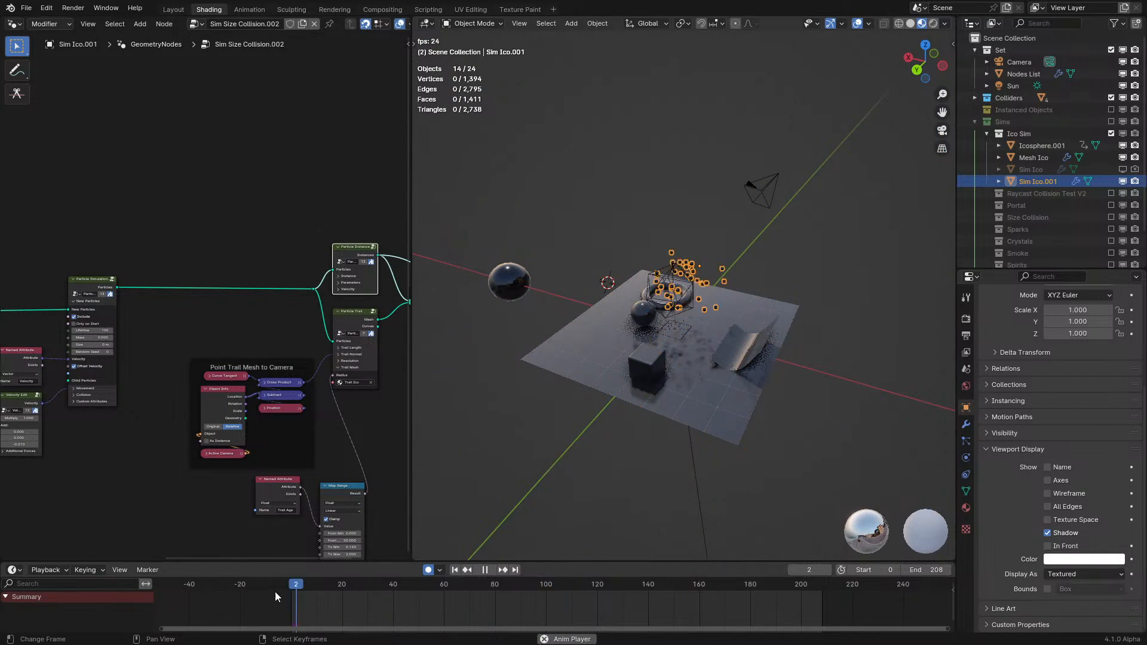
scroll(740, 297, "up", 1)
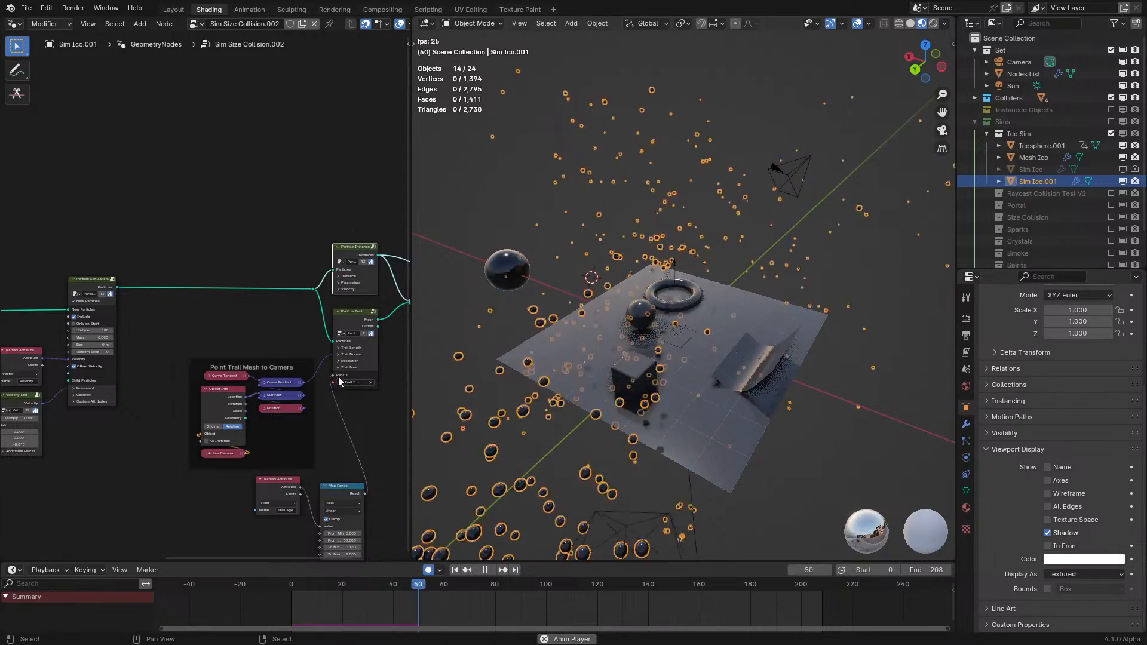
middle_click_drag(333, 358, 220, 363)
scroll(220, 364, "up", 2)
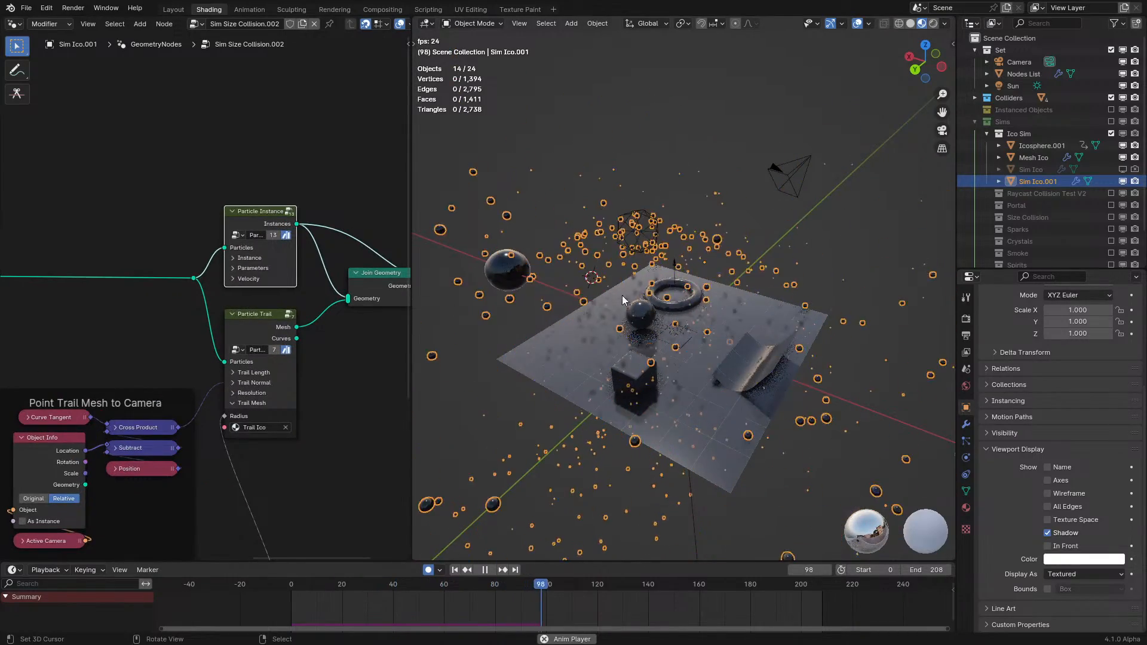
- Examine the particles in Wireframe shading from above while playing a short stretch of the simulation
key("space")
key("z")
left_click(687, 258)
middle_click_drag(686, 258, 552, 306)
key("space")
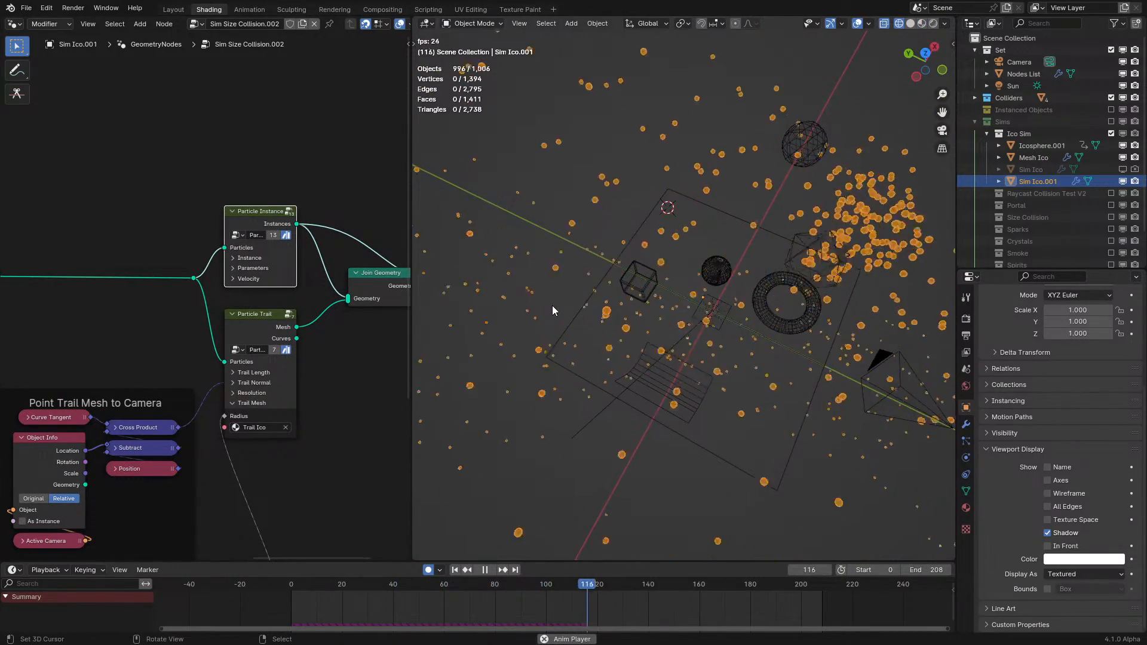
key("space")
middle_click_drag(627, 302, 619, 257)
scroll(221, 307, "up", 1)
- Disable Offset Velocity on the Particle Simulation node and replay the simulation from the start
middle_click_drag(220, 308, 358, 335)
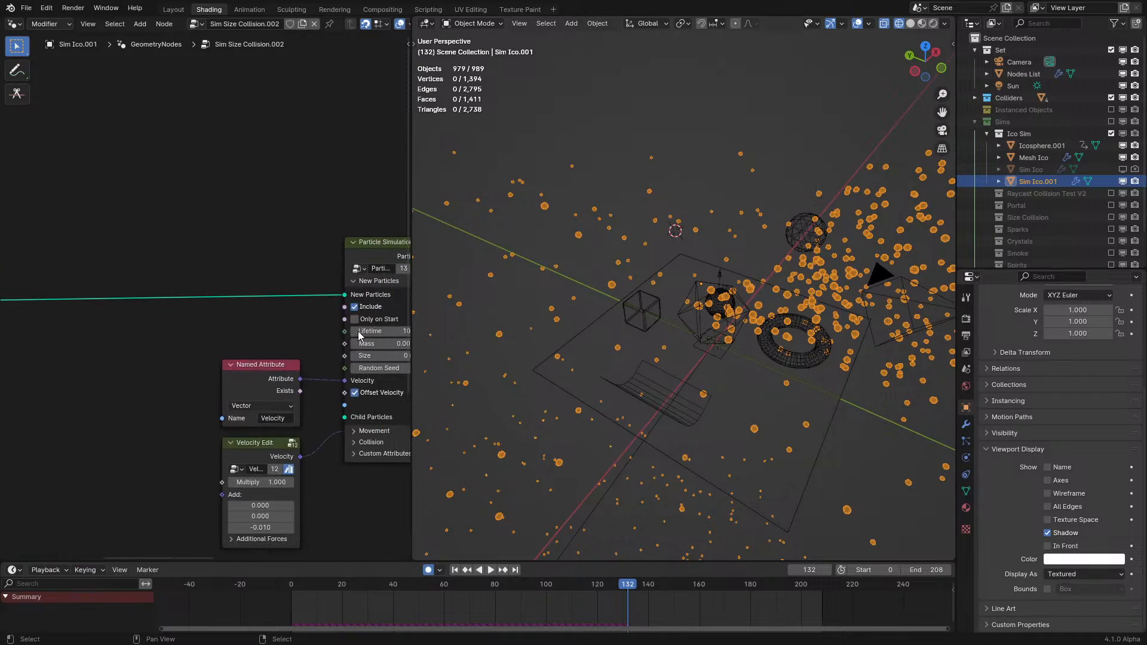
left_click(355, 393)
left_click(277, 590)
key("space")
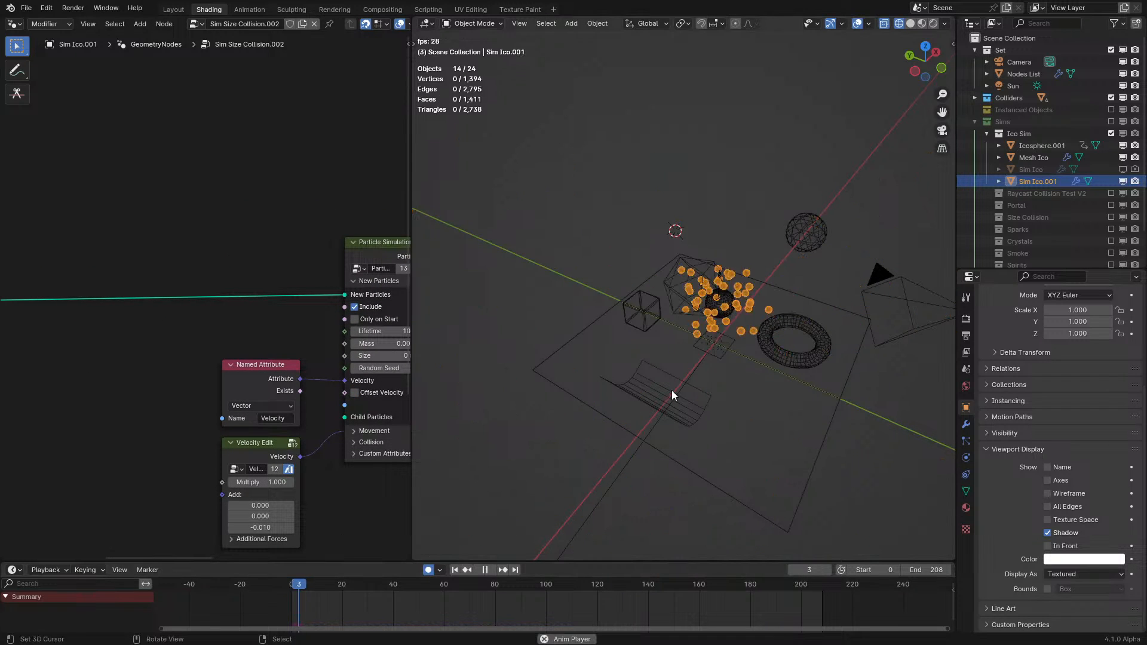
- Delete the Velocity Named Attribute node, enable Offset Velocity on Particle Simulation and replay from the start
left_click(283, 382)
key("x")
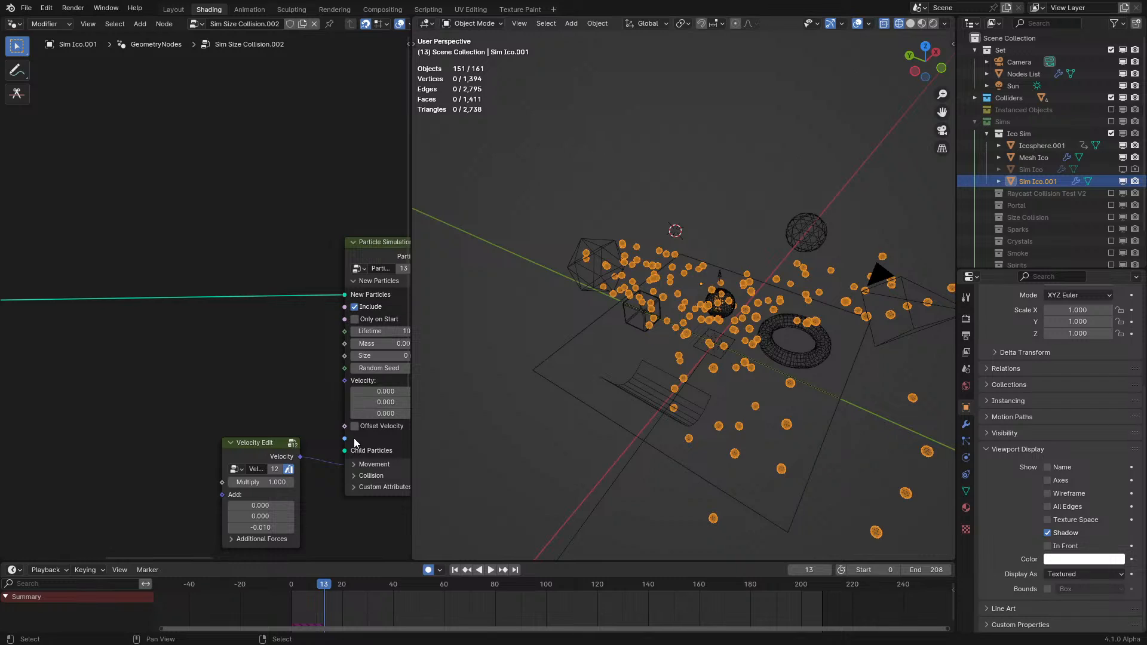
left_click(355, 427)
left_click(281, 584)
key("space")
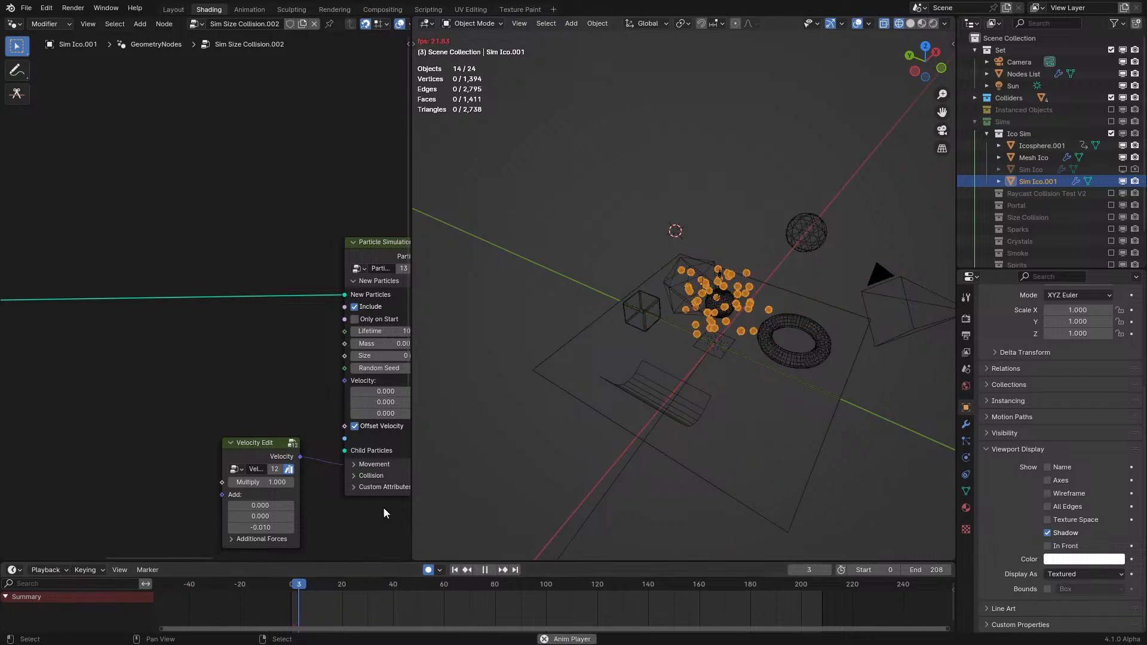
- Examine the running particle simulation in Solid shading from a lower angle
key("z")
left_click(742, 336)
middle_click_drag(716, 352, 747, 336)
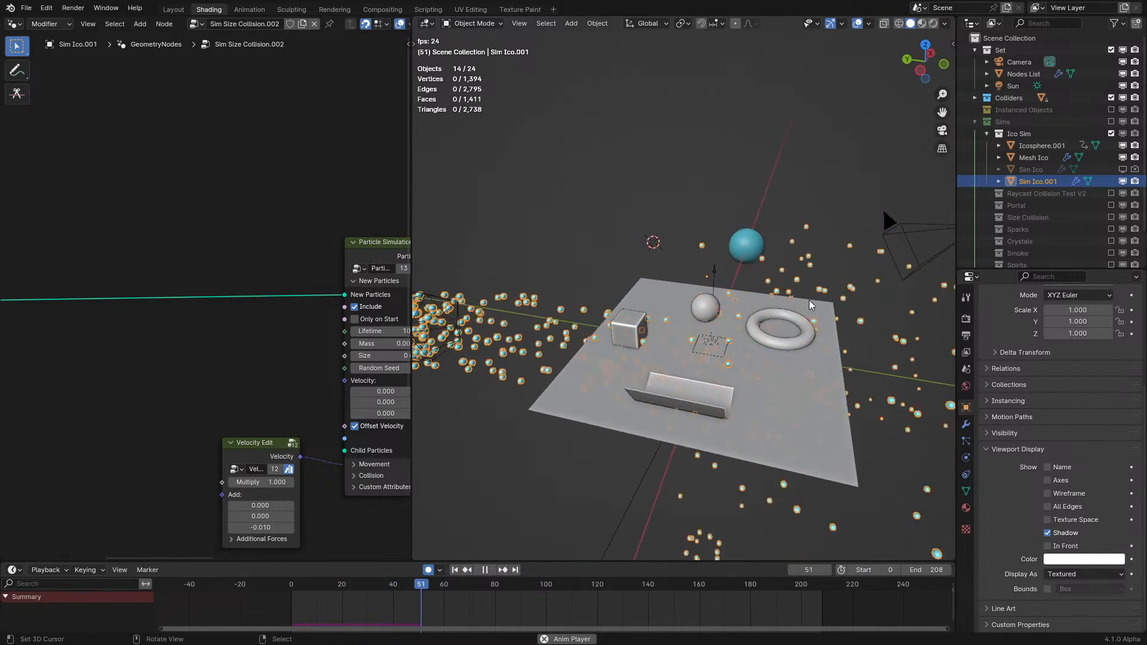
middle_click_drag(384, 401, 327, 401)
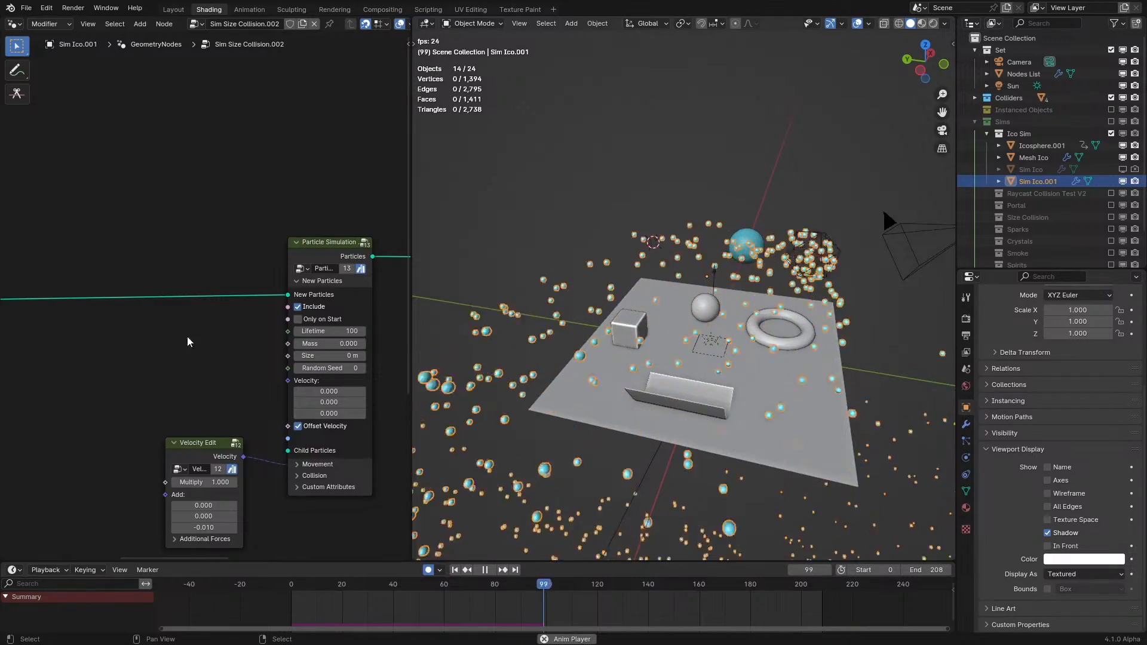
scroll(718, 353, "up", 2)
middle_click_drag(718, 352, 693, 346)
- Switch the viewport to Material Preview shading, deselect the simulation object and stop playback
key("z")
left_click(681, 391)
scroll(679, 392, "down", 2)
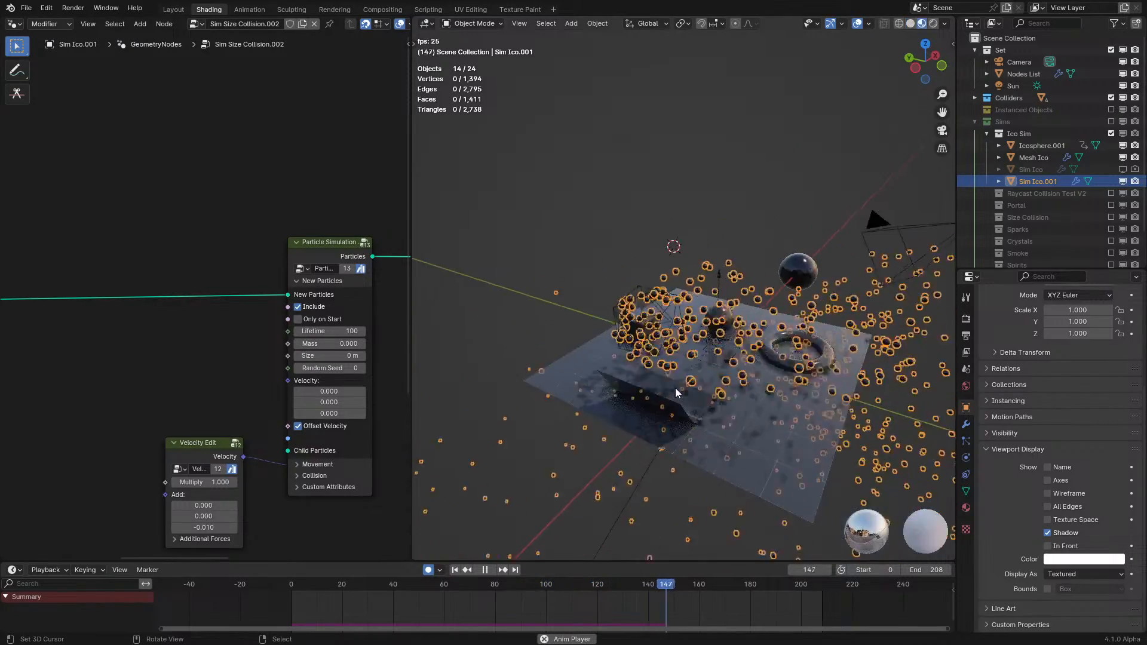
left_click(756, 127)
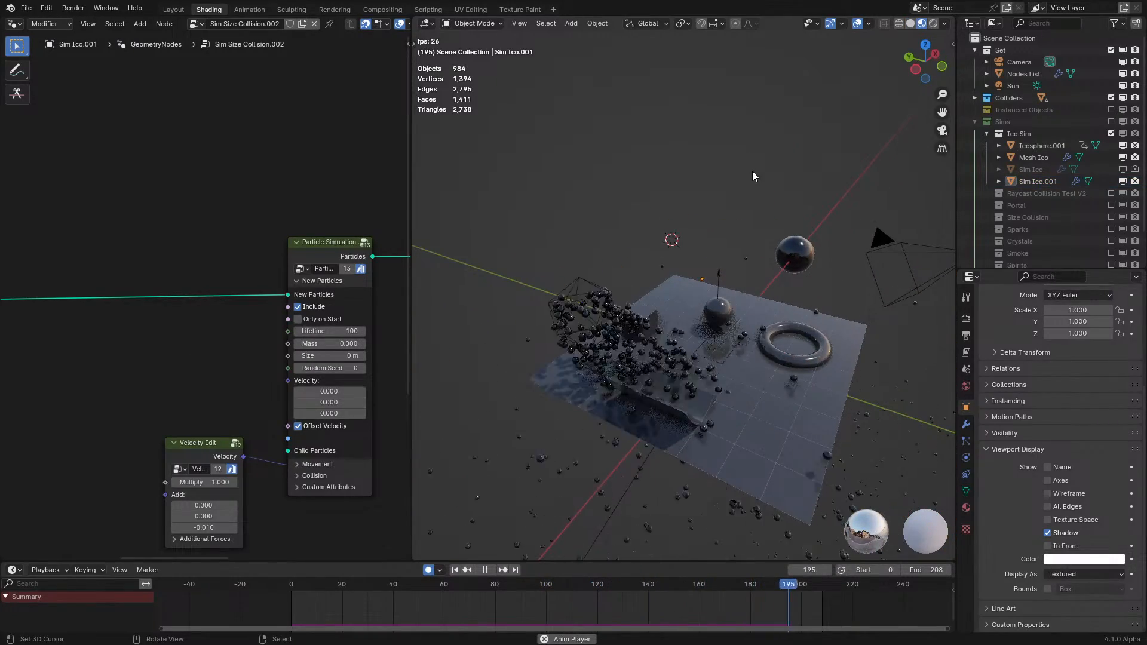
key("space")
- Open the Store Mesh Velocity group for editing while the simulation replays from the start
middle_click_drag(179, 296, 135, 316)
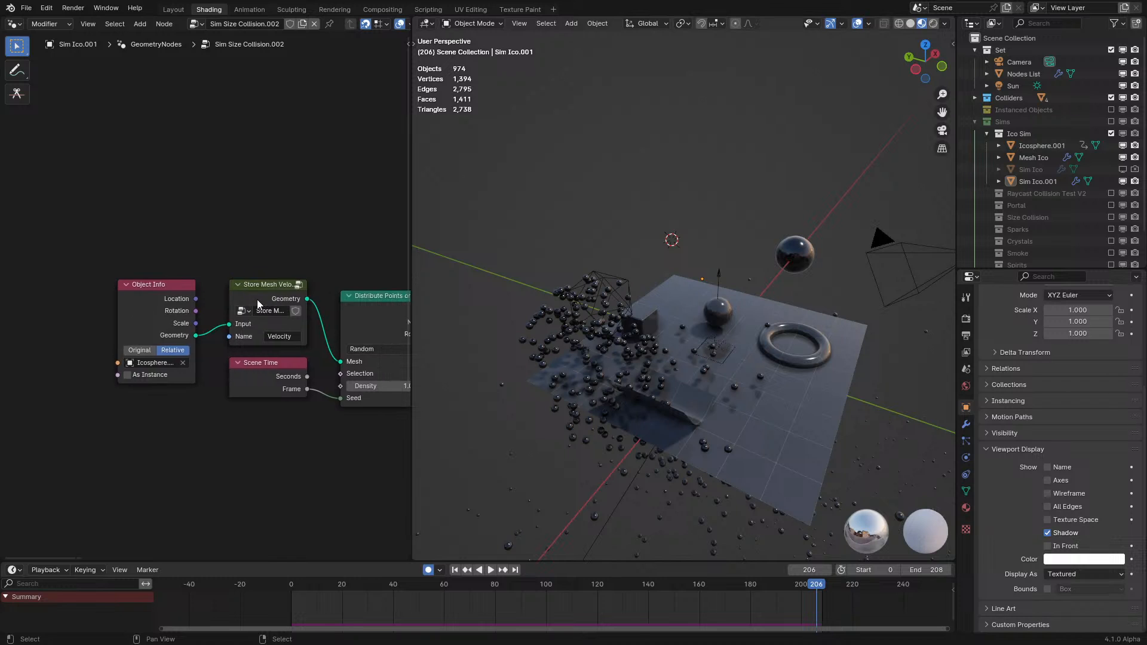
left_click(257, 300)
key("Tab")
scroll(214, 350, "up", 2)
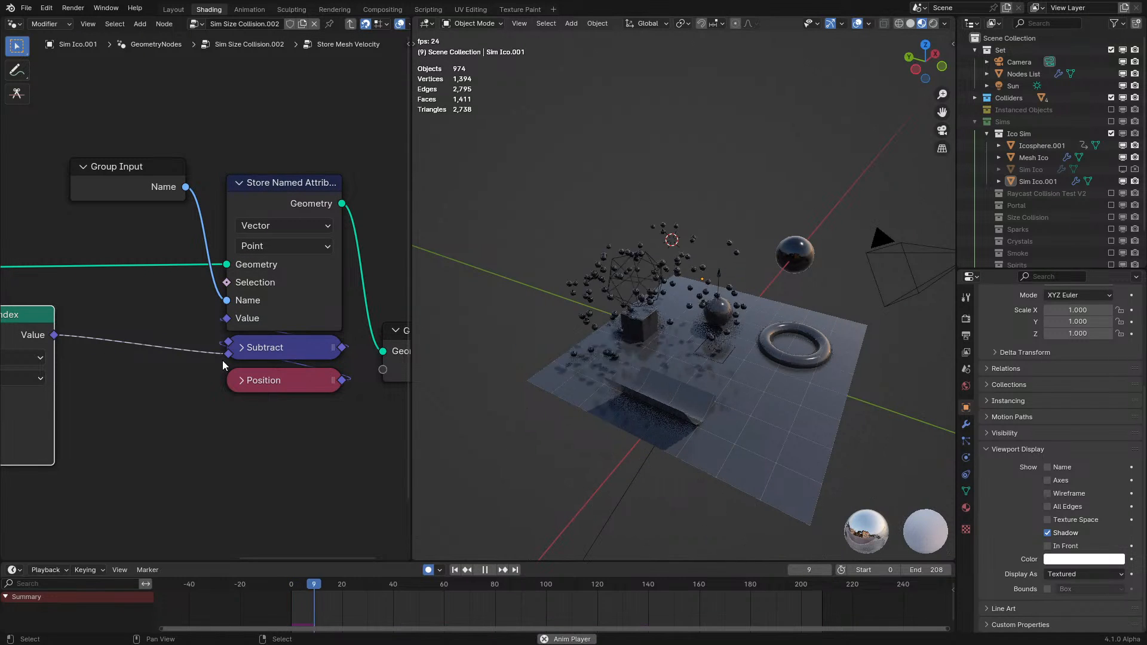
middle_click_drag(506, 316, 472, 317)
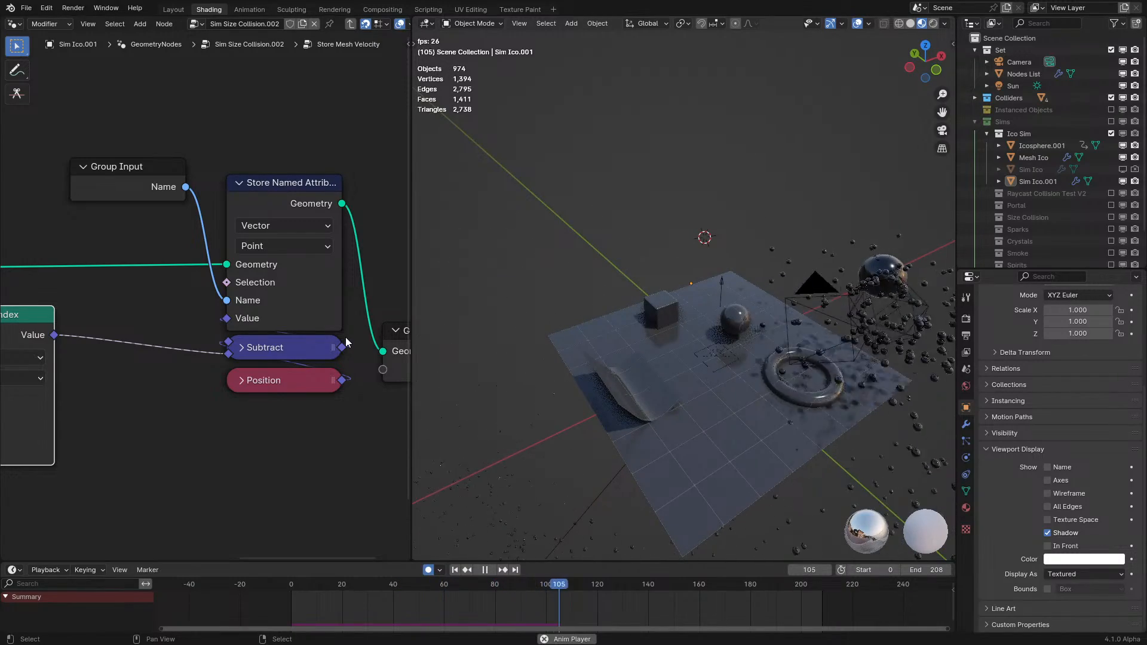
left_click(174, 360)
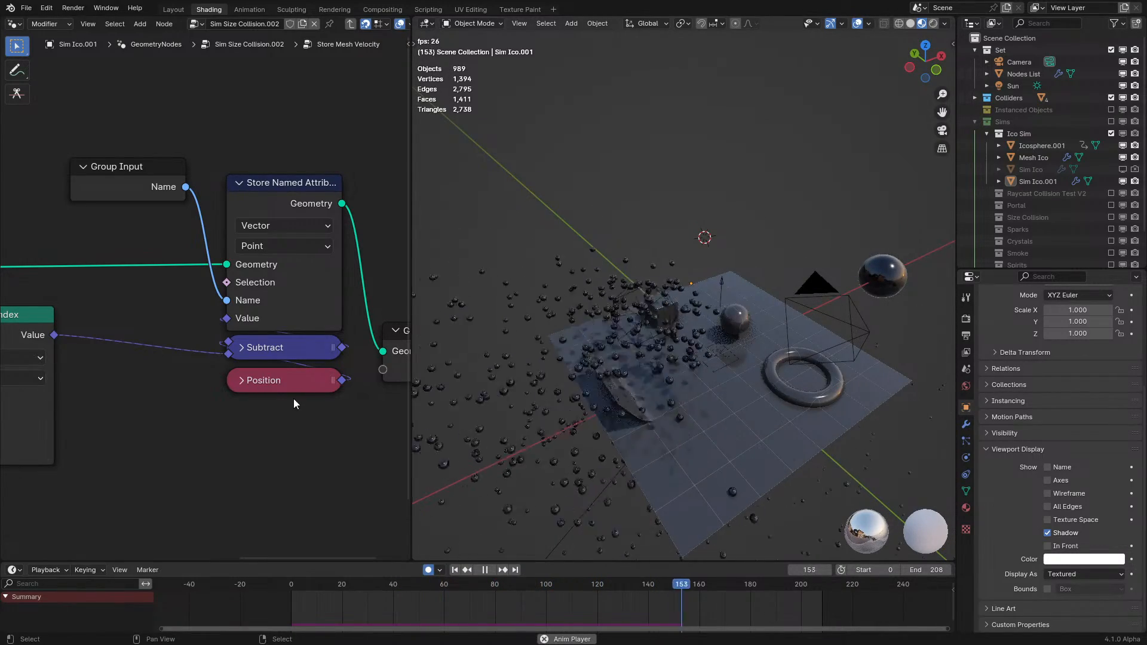
- Move the Position and Subtract nodes between Sample Index and Store Named Attribute, with Position above Subtract
left_click_drag(281, 382, 157, 349)
left_click_drag(299, 348, 127, 323)
left_click(150, 349, "shift")
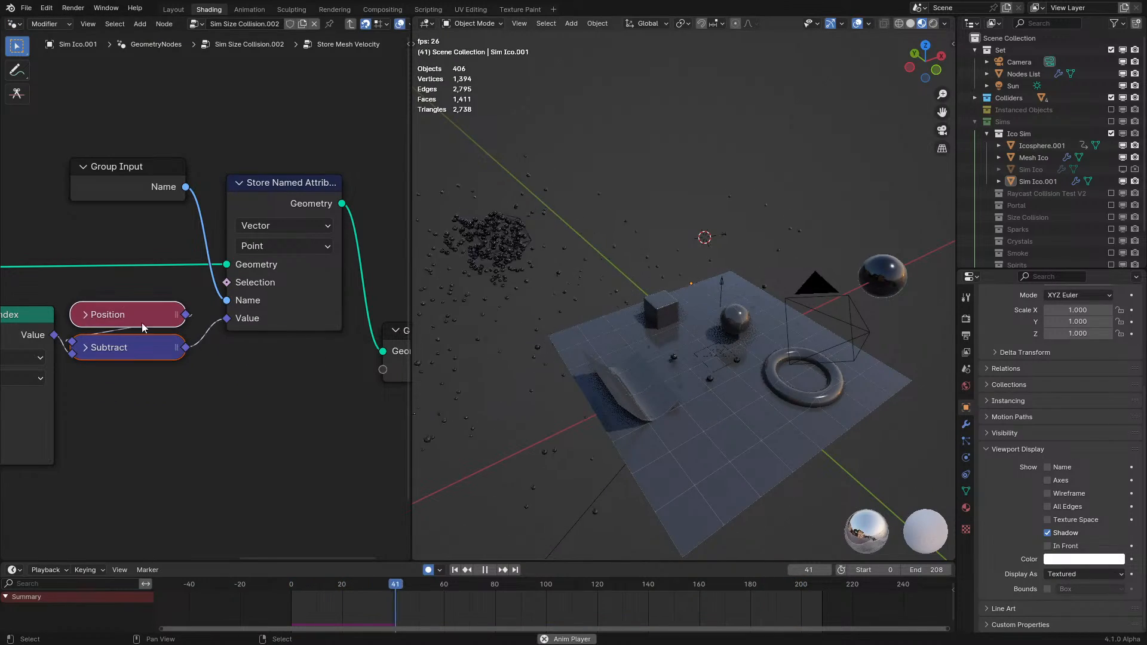
- Exit the Store Mesh Velocity group and shift the selected emitter nodes up to Distribute Points on Faces away from the Particle Simulation
middle_click_drag(609, 375, 754, 382)
key("space")
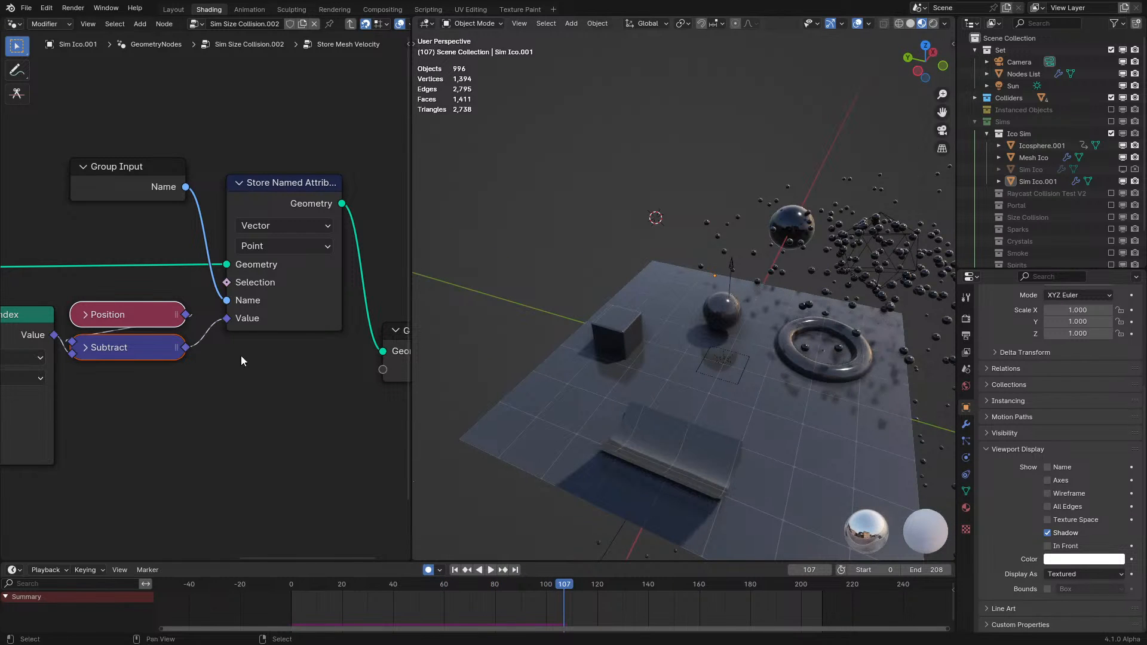
scroll(269, 370, "down", 2)
key("Tab")
left_click_drag(112, 249, 374, 369)
key("g")
left_click(313, 361)
middle_click_drag(317, 353, 243, 342)
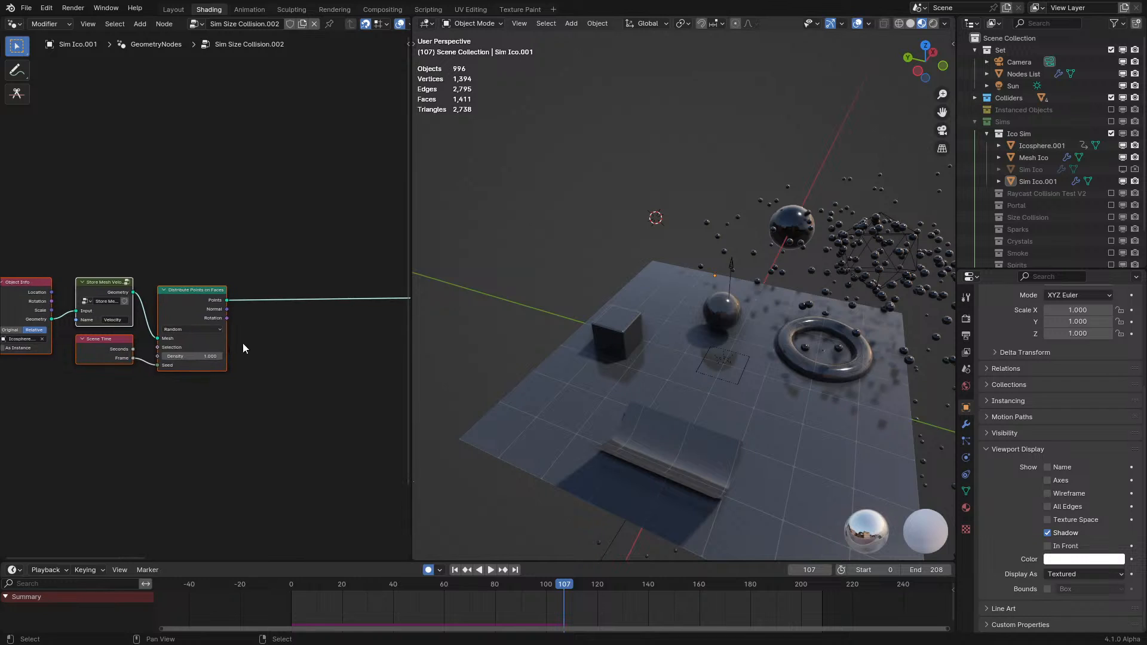
- Insert a Store Named Attribute node named Color after Distribute Points on Faces
scroll(263, 350, "up", 4)
key("q")
left_click(284, 357)
left_click(335, 350)
left_click(365, 380)
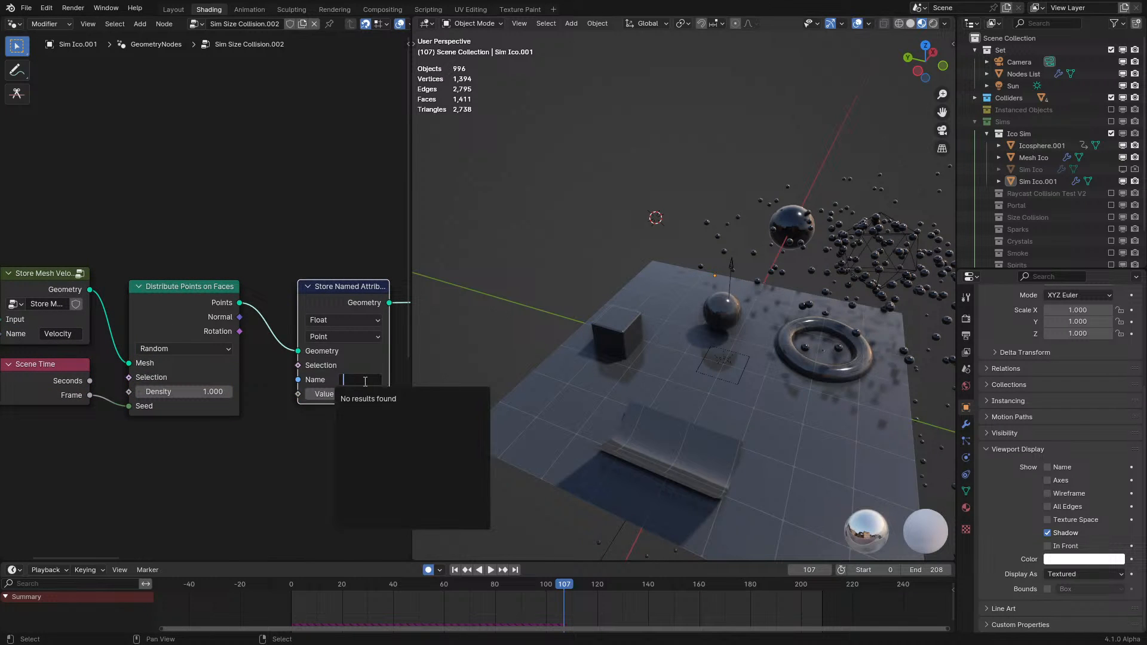
key("Return")
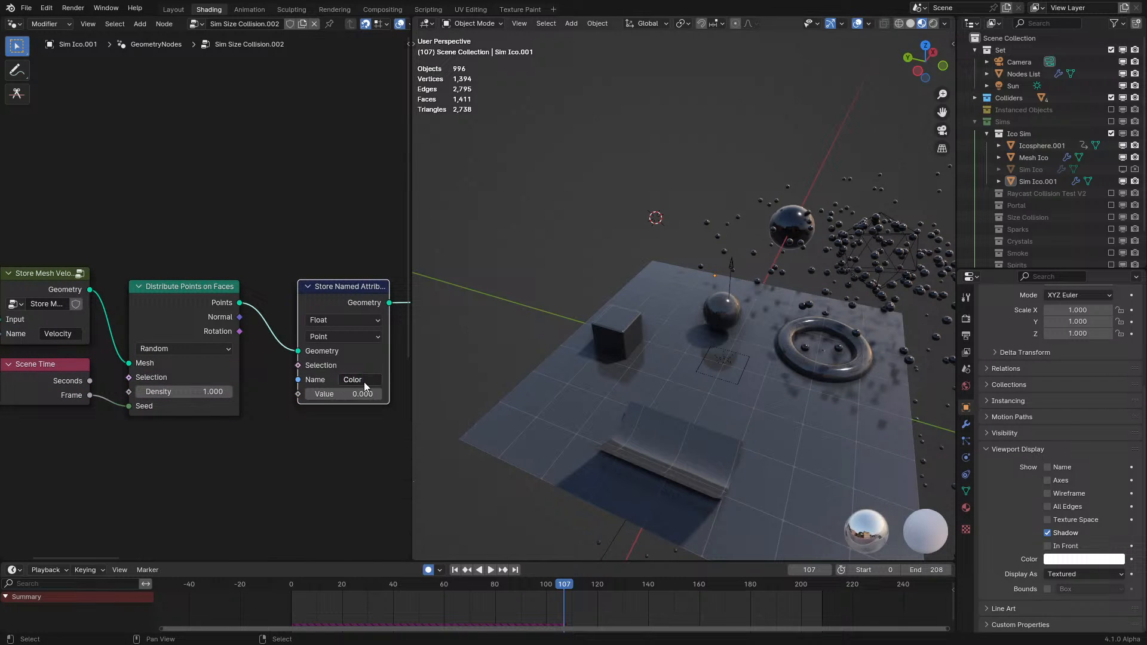
left_click(357, 321)
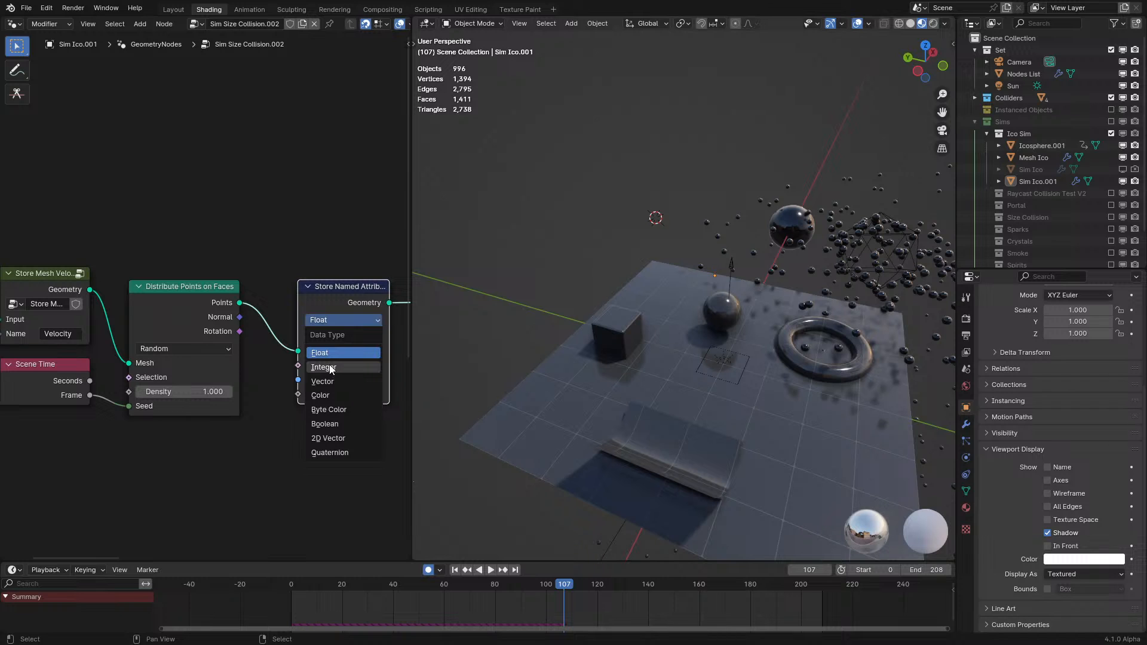
left_click(342, 320)
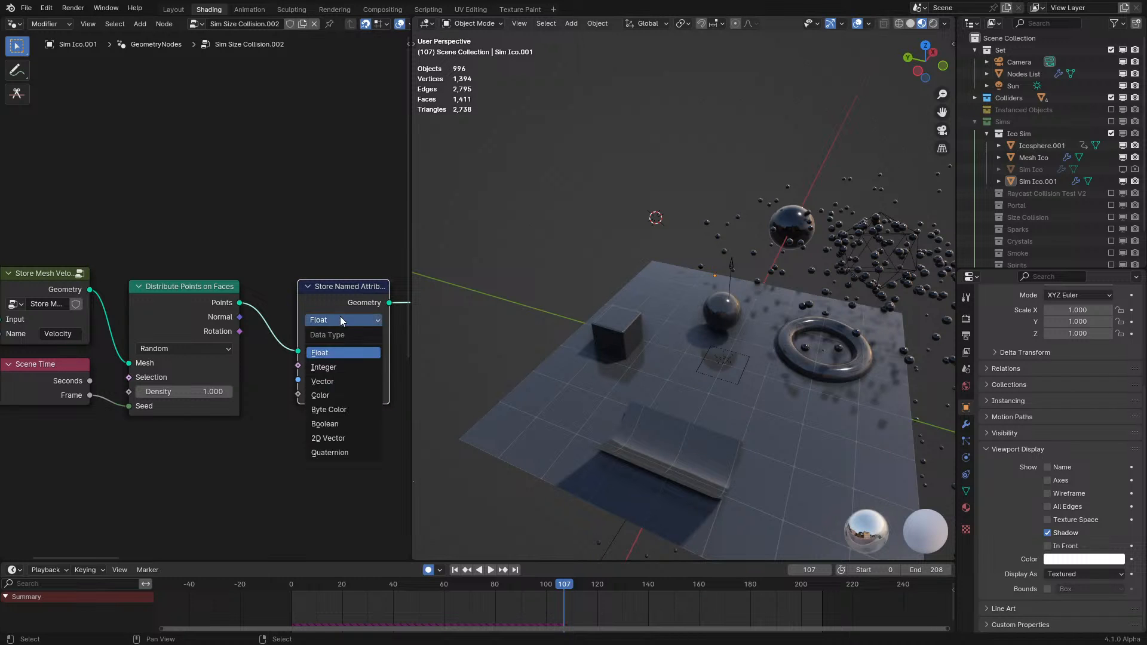
- Copy the Scene Time, Divide, Fraction and Combine Color nodes from the Sim Ico object's node tree
left_click(1034, 169)
key("ctrl+space")
scroll(310, 379, "down", 2)
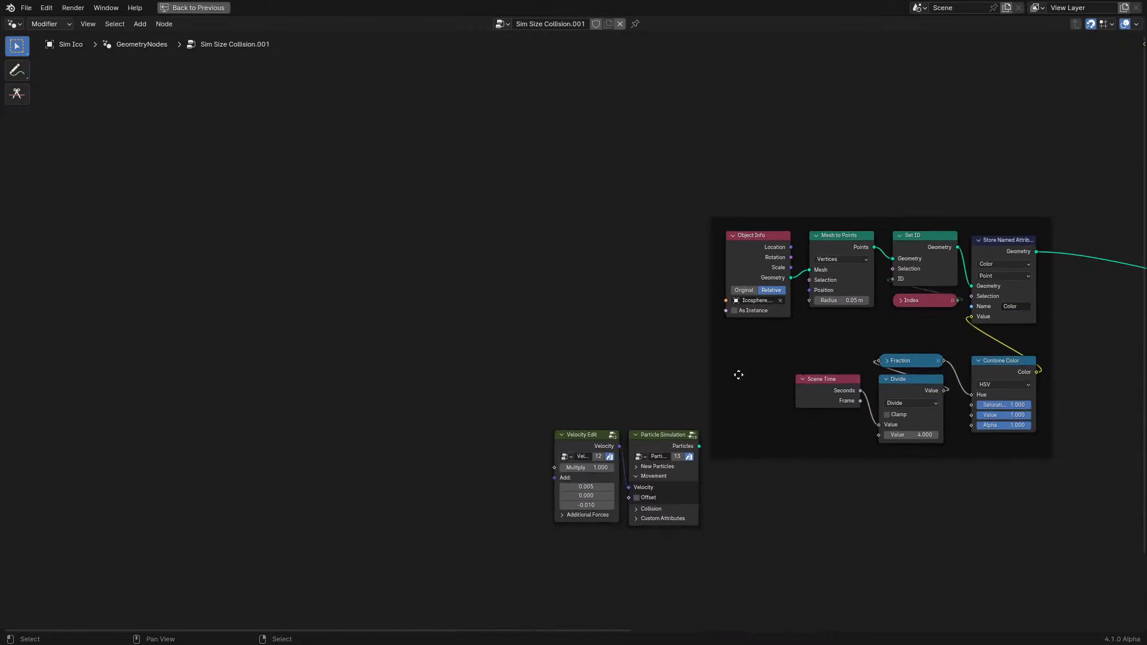
middle_click_drag(825, 374, 522, 450)
scroll(521, 451, "up", 2)
left_click_drag(452, 539, 771, 352)
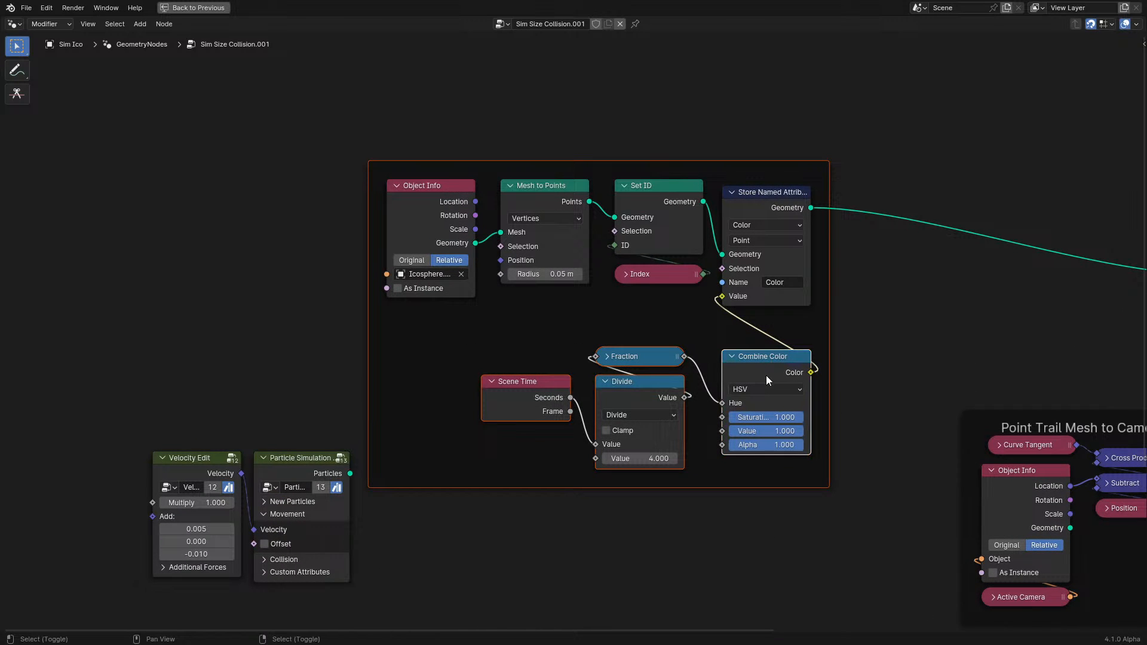
key("ctrl+space")
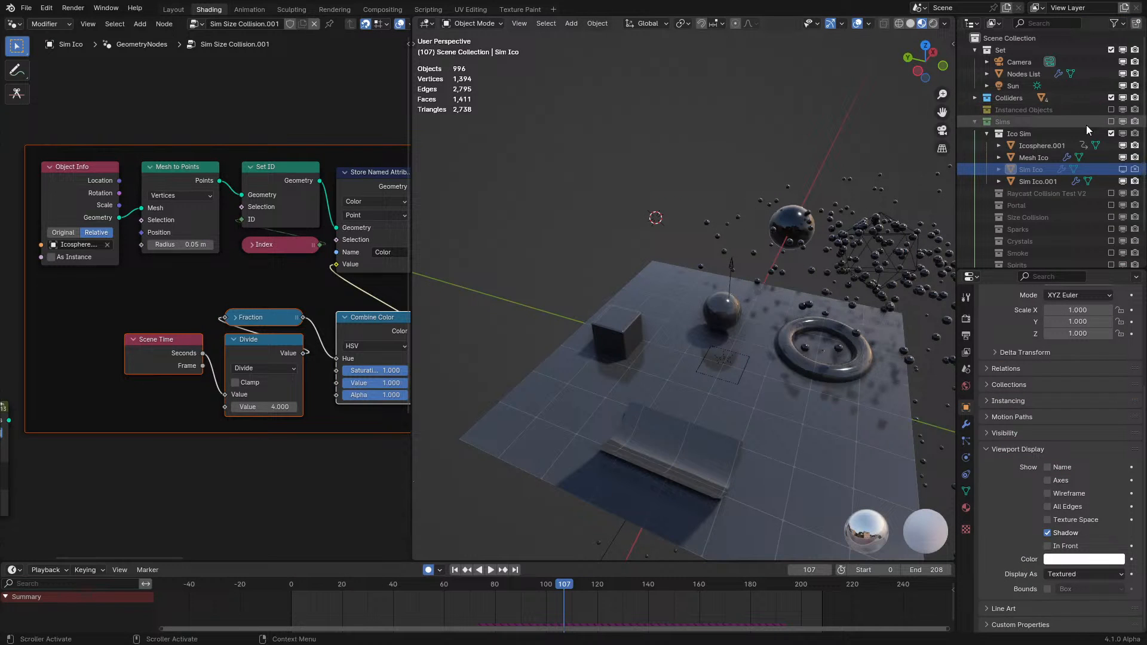
- Paste the copied color nodes into the node tree of Sim Ico.001, below the point distribution nodes
left_click(1031, 182)
key("ctrl+space")
scroll(402, 578, "up", 2)
scroll(381, 552, "up", 2)
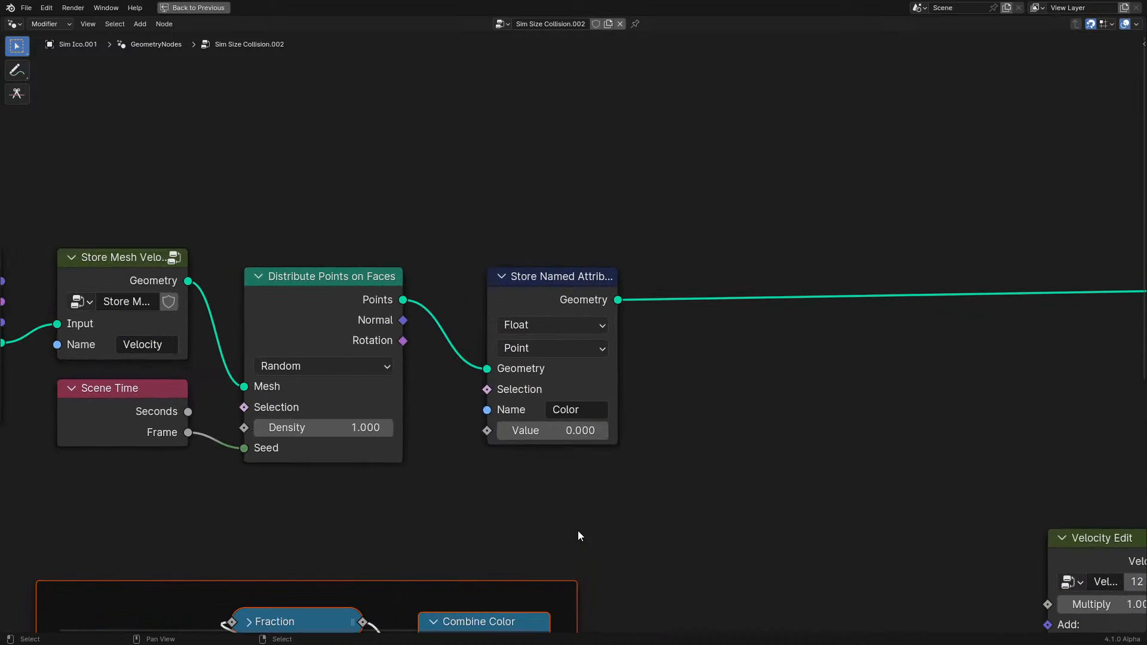
- Set the new Store Named Attribute's data type to Color and feed its Value from Combine Color
left_click(557, 331)
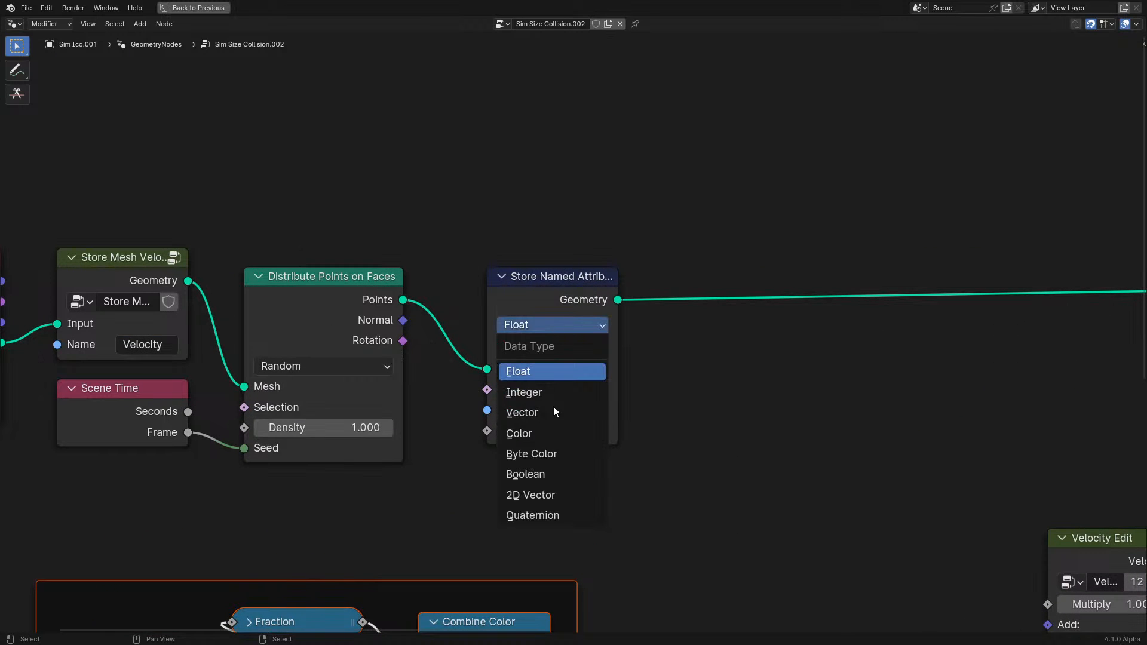
left_click(536, 435)
scroll(581, 543, "down", 4)
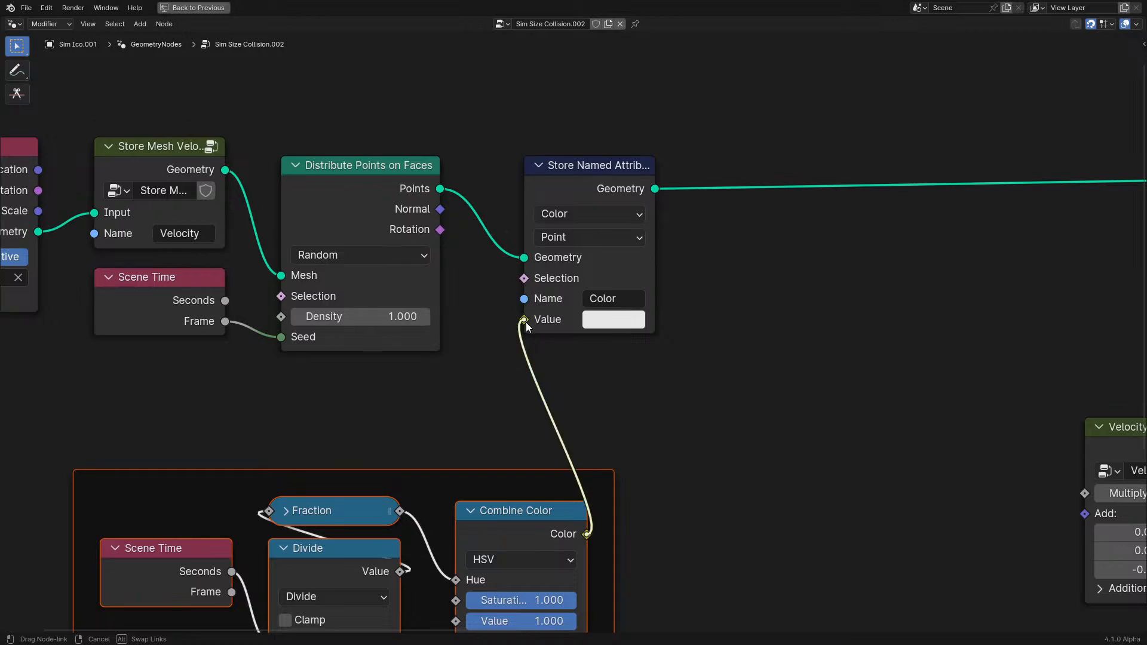
left_click_drag(526, 321, 525, 321)
- Play the simulation to examine the colored particles, then stop playback
key("ctrl+space")
key("space")
mouse_move(629, 224)
middle_mouse_down()
mouse_move(665, 231)
mouse_move(632, 228)
middle_mouse_up()
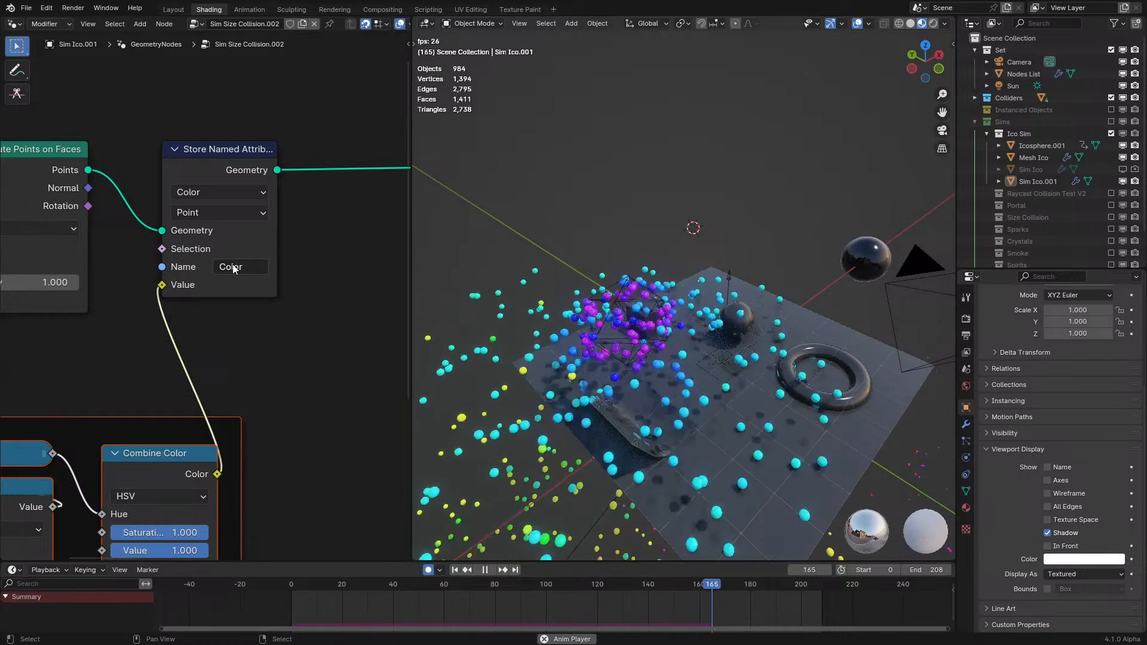
key("space")
- Review the Collision, Custom Attributes and other collapsible sections of the Particle Simulation node
scroll(291, 340, "down", 1)
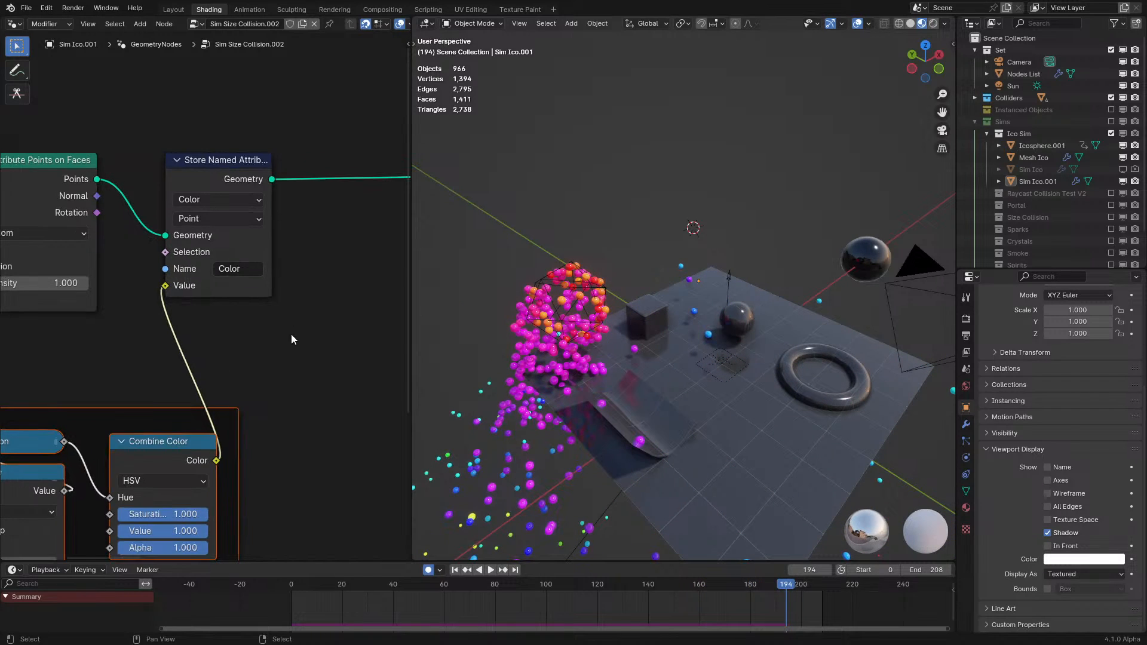
scroll(292, 334, "down", 5)
middle_click_drag(291, 334, 347, 314)
scroll(341, 334, "up", 5)
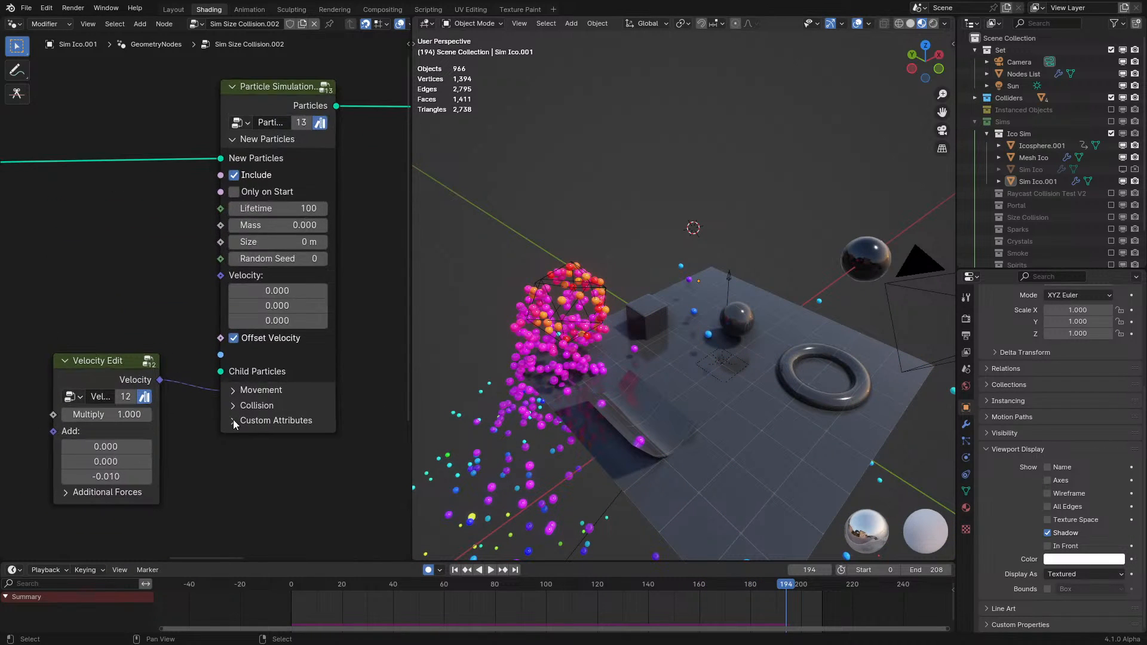
left_click(233, 419)
left_click(241, 422)
left_click(242, 403)
left_click(241, 406)
left_click(246, 421)
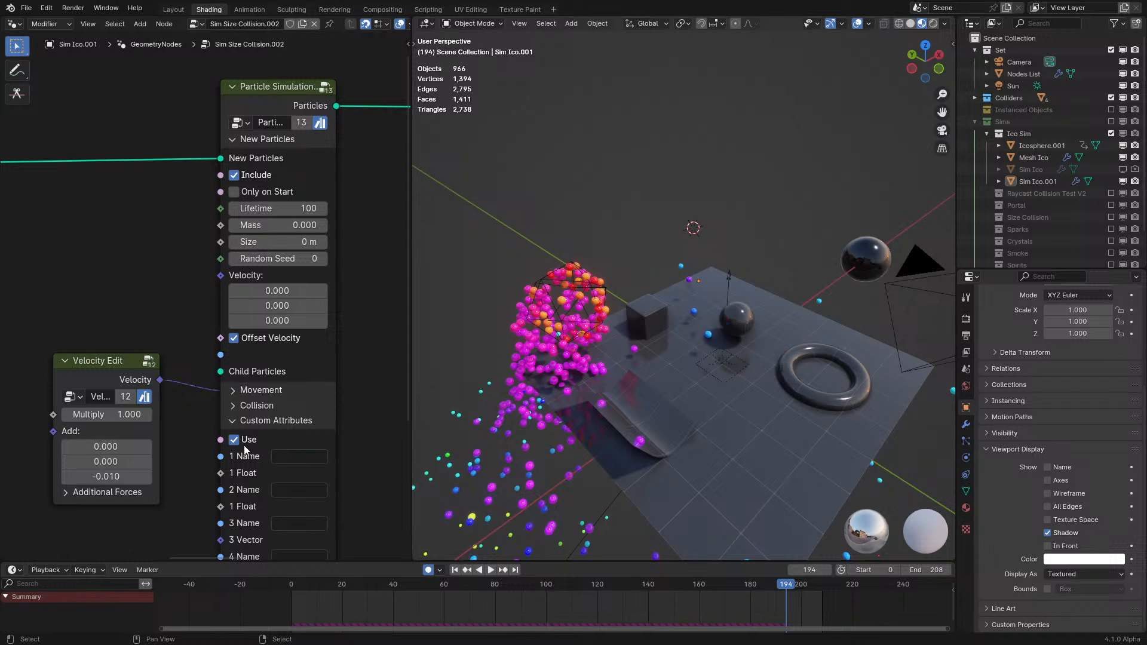
left_click(265, 420)
left_click(263, 405)
left_click(260, 406)
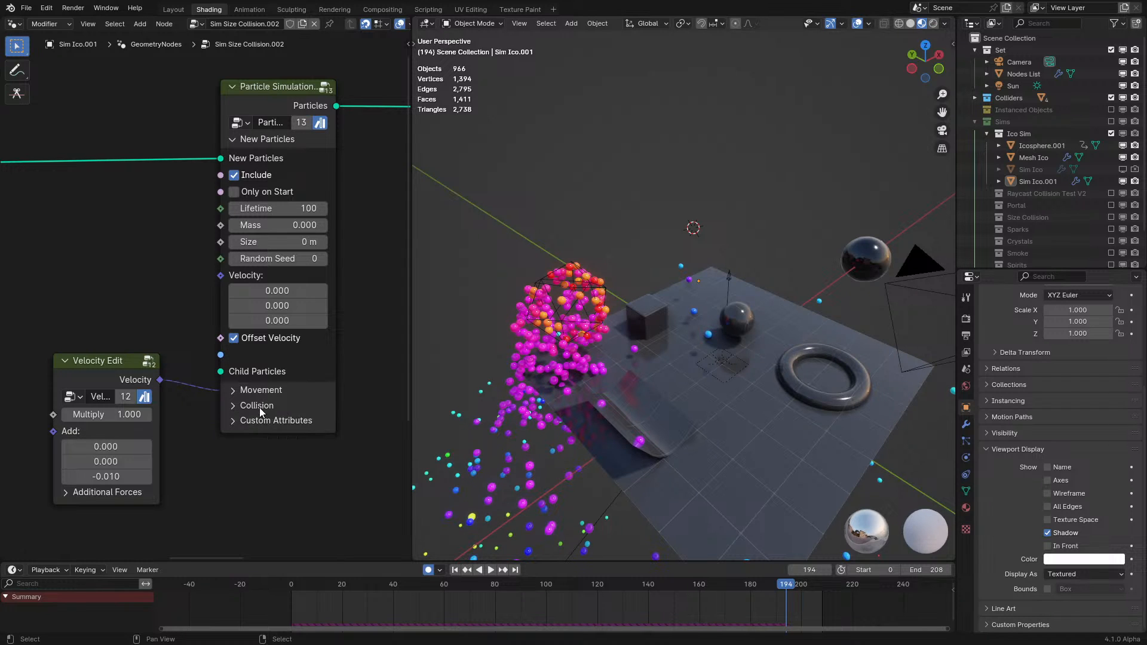
left_click(234, 395)
- Rename both the node tree and the Sim Ico.001 object to Sim Ico Velocity
left_click(255, 11)
left_click(213, 9)
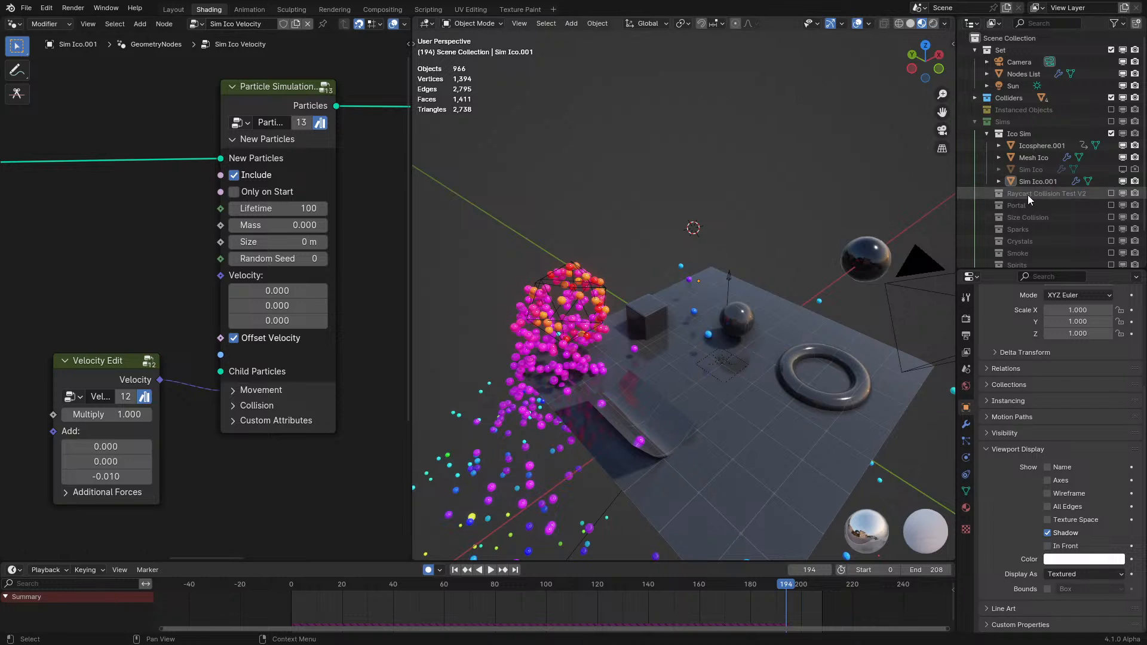
left_click(1034, 173)
double_click(1051, 180)
type("Sim Ico Velocity")
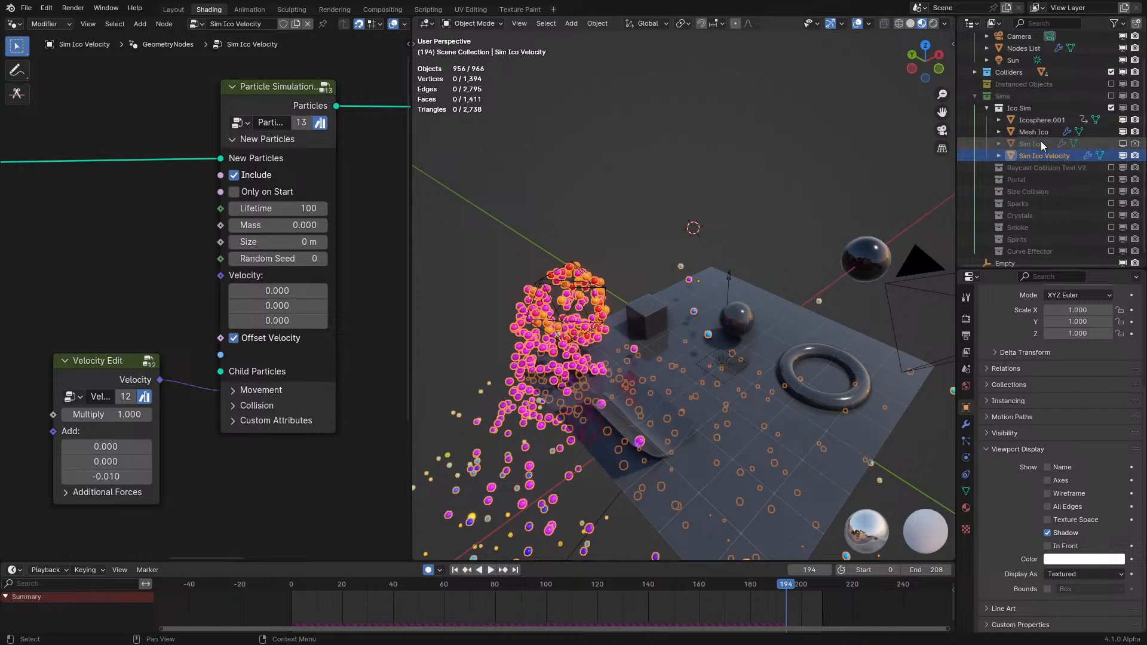
- Delete the unused Velocity Edit and Particle Simulation nodes from the Sim Ico object's node tree
left_click(1040, 143)
scroll(335, 263, "down", 7)
middle_click_drag(335, 264, 308, 236)
scroll(190, 311, "up", 4)
scroll(192, 301, "down", 4)
middle_click_drag(195, 283, 410, 302)
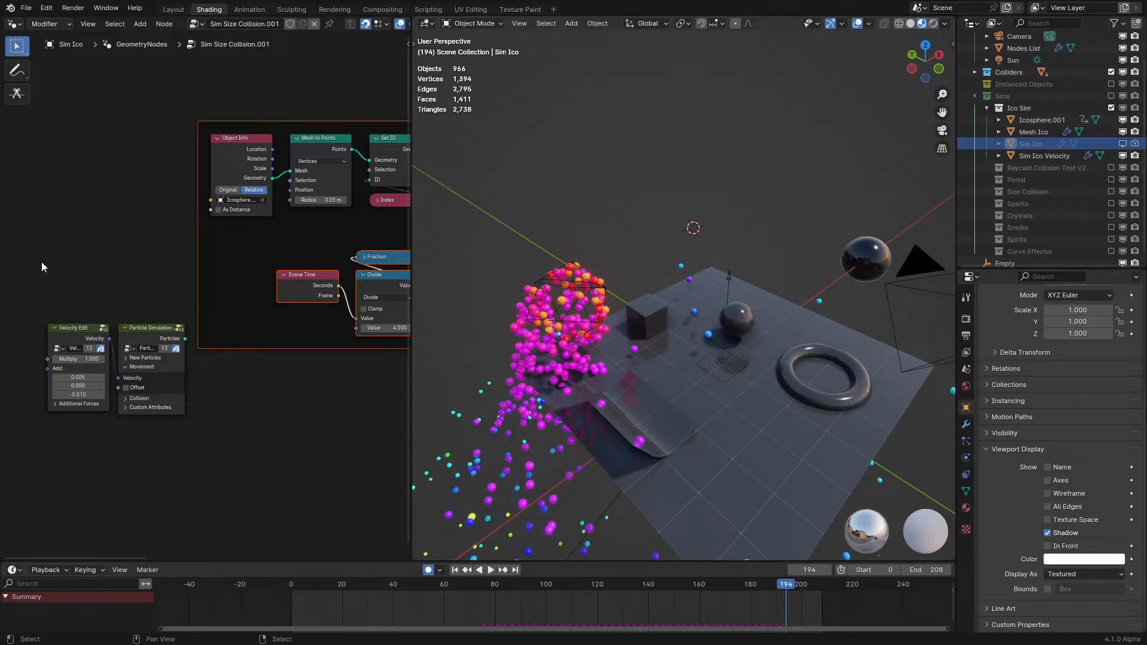
left_click_drag(128, 369, 130, 371)
key("x")
- Stack the Map Range and Named Attribute nodes beneath the Particle Trail node in Sim Ico's tree
scroll(289, 414, "down", 5)
middle_click_drag(289, 414, 434, 434)
scroll(209, 290, "up", 1)
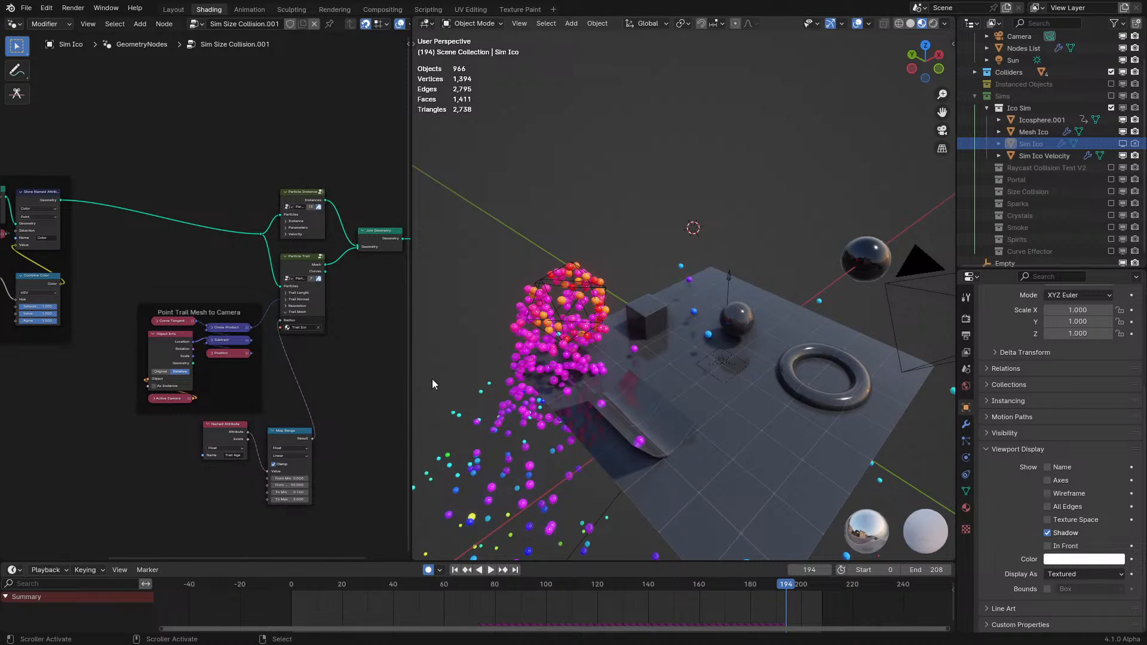
scroll(305, 412, "up", 2)
left_click_drag(295, 458, 310, 370)
left_click_drag(218, 460, 314, 470)
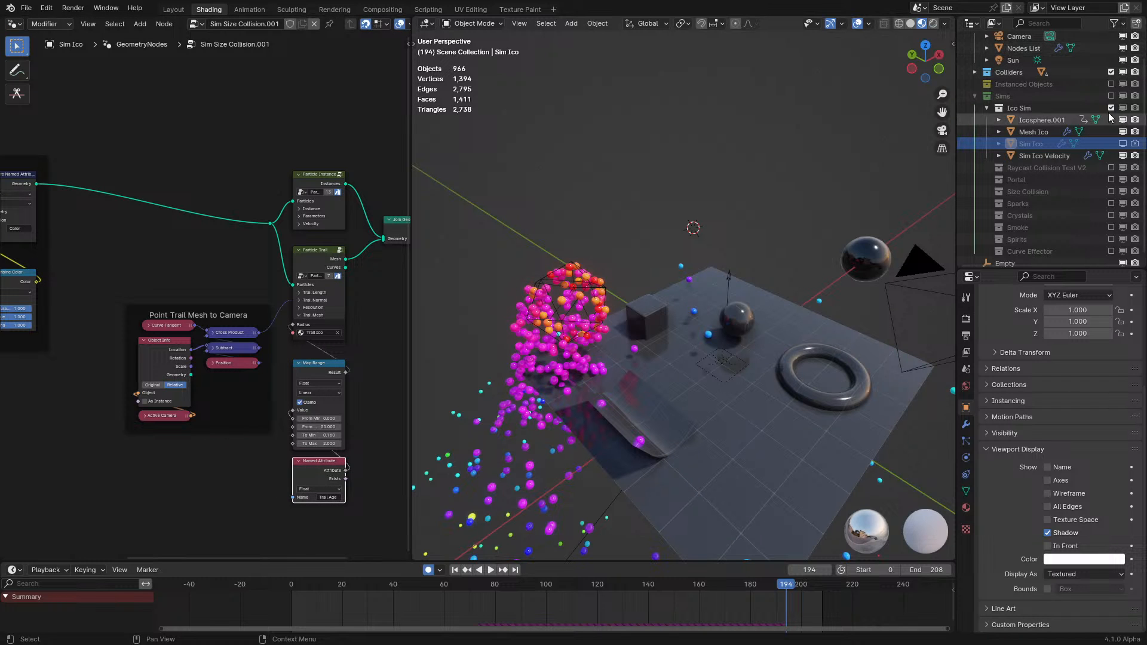
- Replay the Sim Ico Velocity simulation from frame 0 and examine the colored particles from another angle
left_click(1027, 158)
left_click(274, 600)
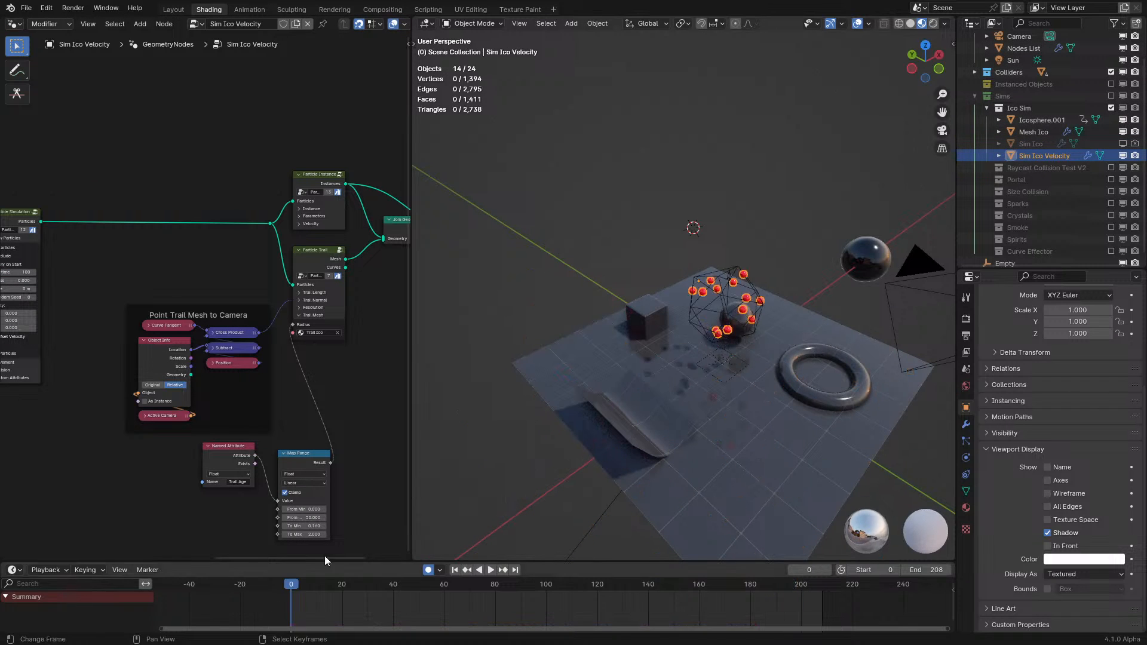
key("space")
left_click(634, 110)
middle_click_drag(683, 208, 676, 208)
middle_click_drag(87, 367, 345, 379)
mouse_move(119, 334)
middle_mouse_down()
mouse_move(136, 319)
mouse_move(123, 328)
middle_mouse_up()
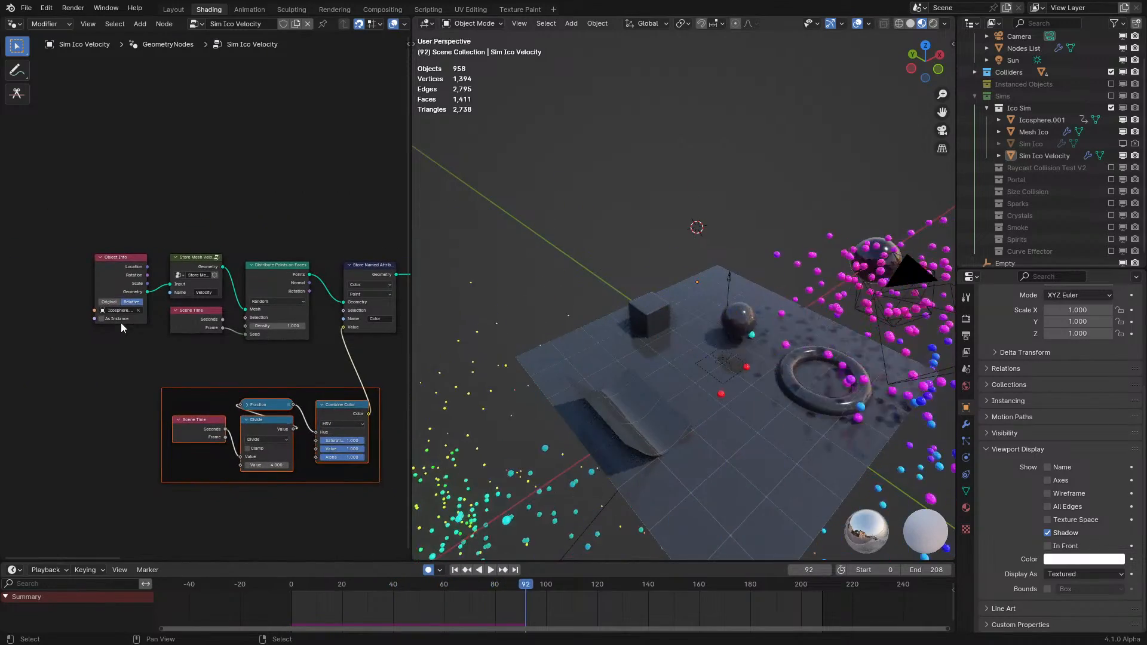
middle_click_drag(696, 306, 575, 285)
key("space")
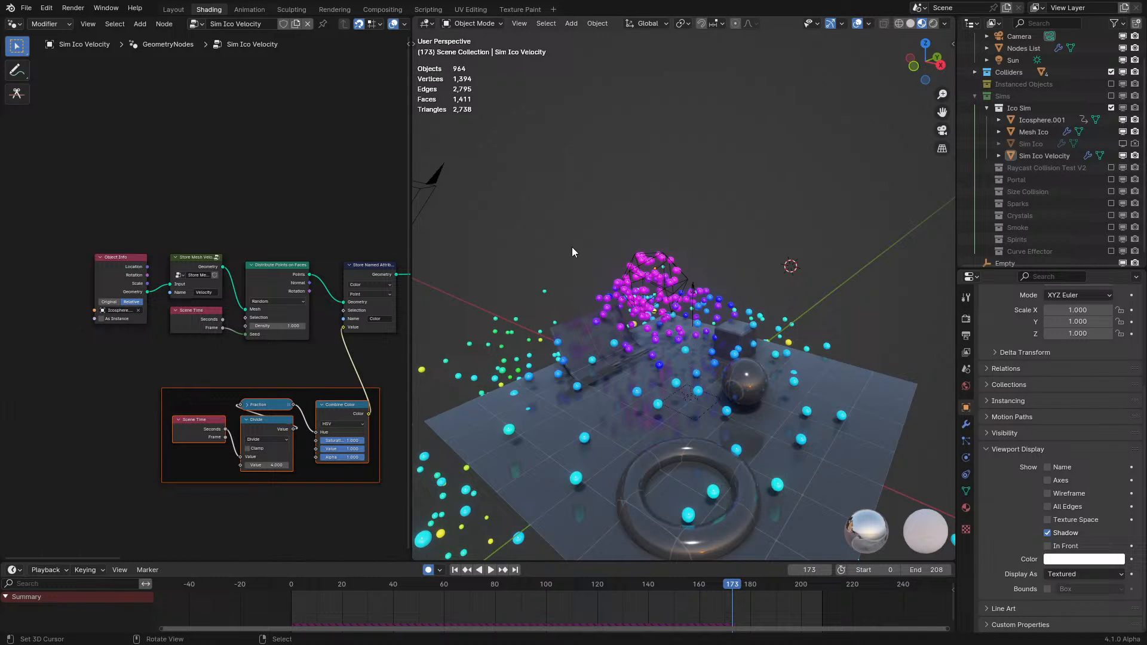
- Collapse the Scene Time node feeding the seed and place it directly beneath Distribute Points on Faces during playback
scroll(573, 288, "up", 2)
scroll(180, 281, "up", 4)
scroll(158, 295, "up", 1)
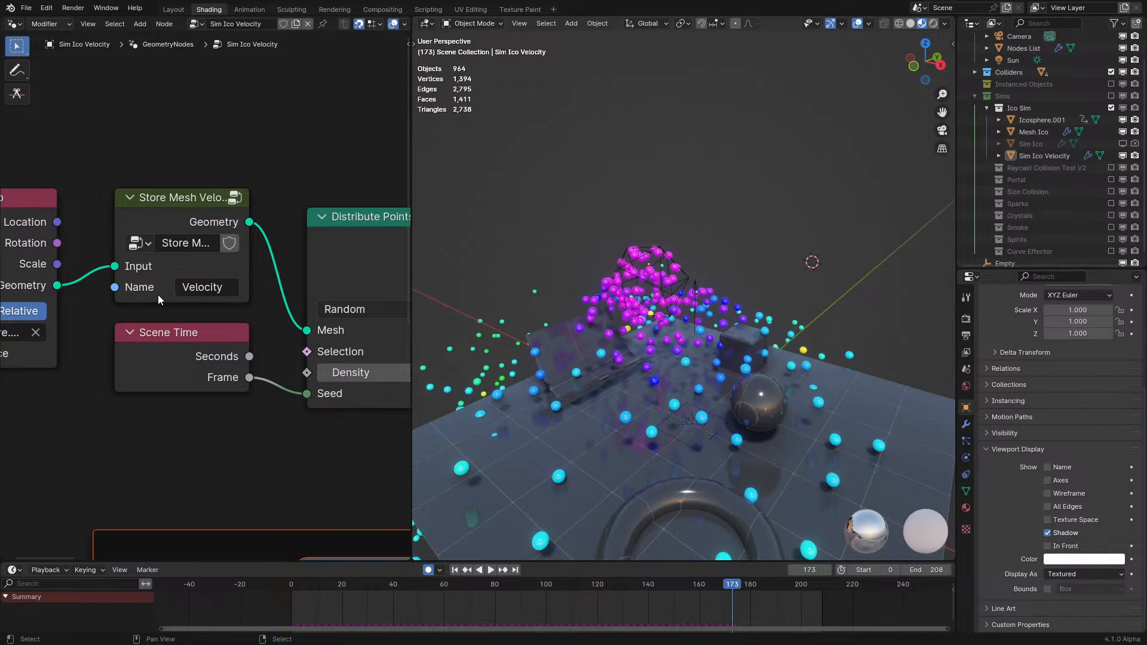
key("space")
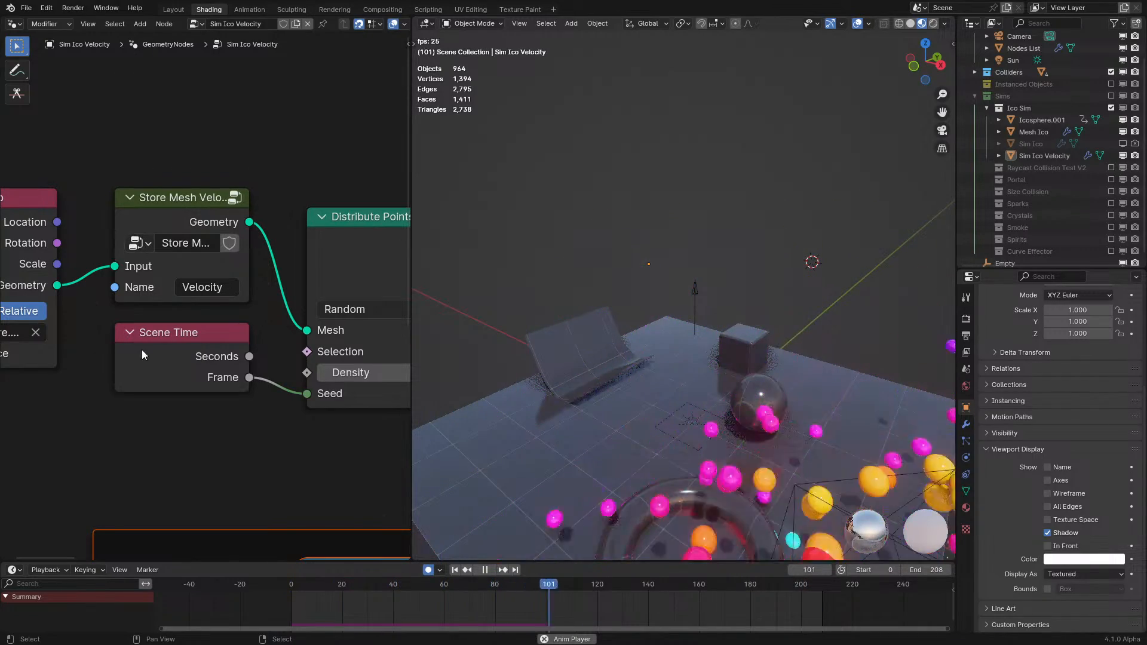
left_click(130, 333)
middle_click_drag(155, 356, 34, 341)
key("g")
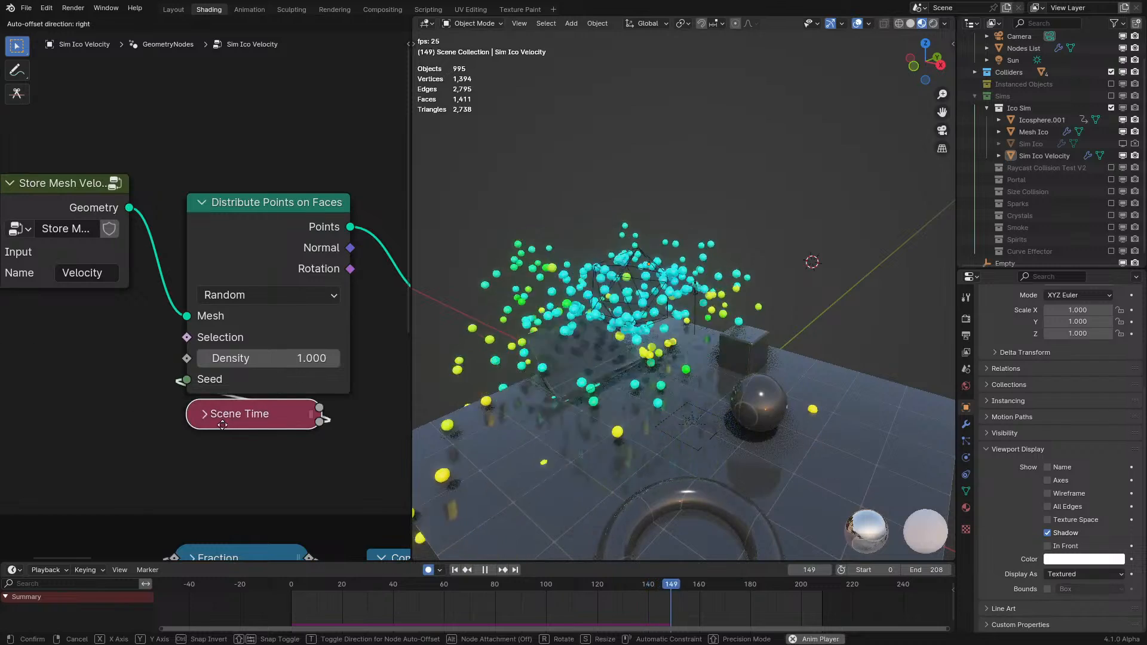
left_click(236, 429)
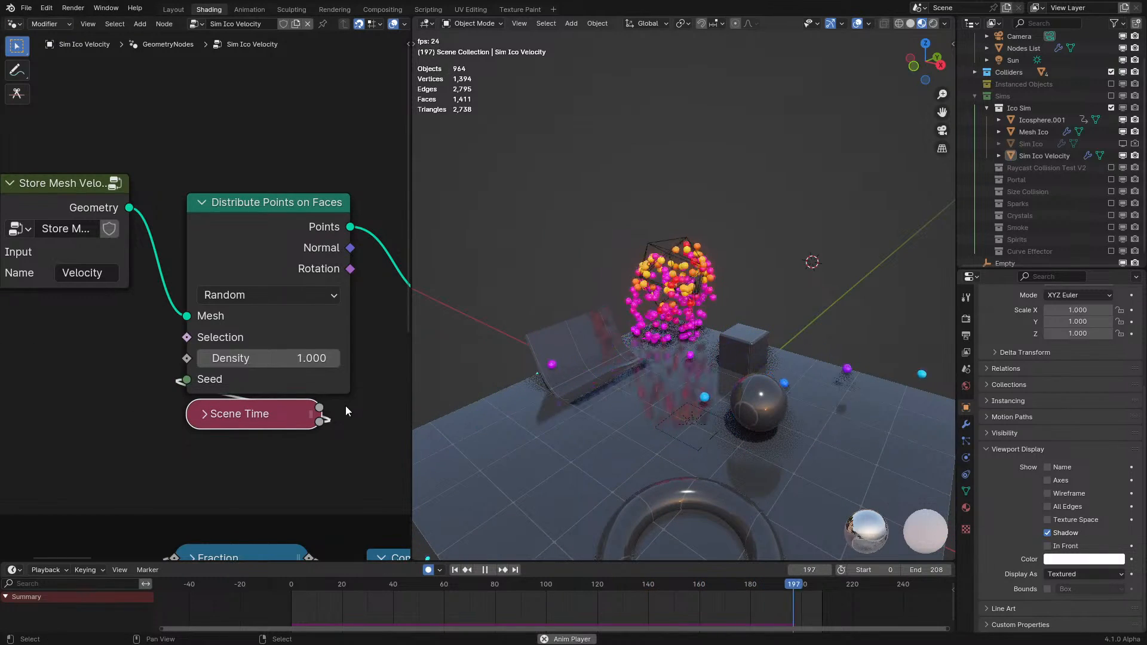
key("space")
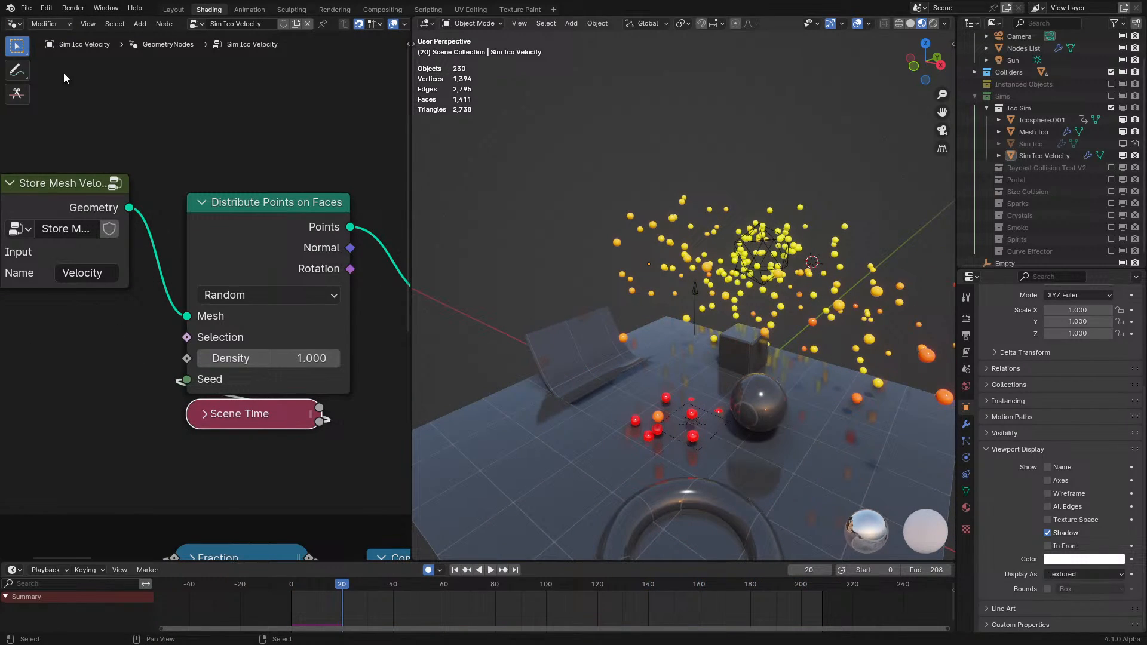
- Open the Store Mesh Velocity group and add a vector Scale node fed by Subtract
left_click(85, 196)
key("Tab")
key("n")
key("n")
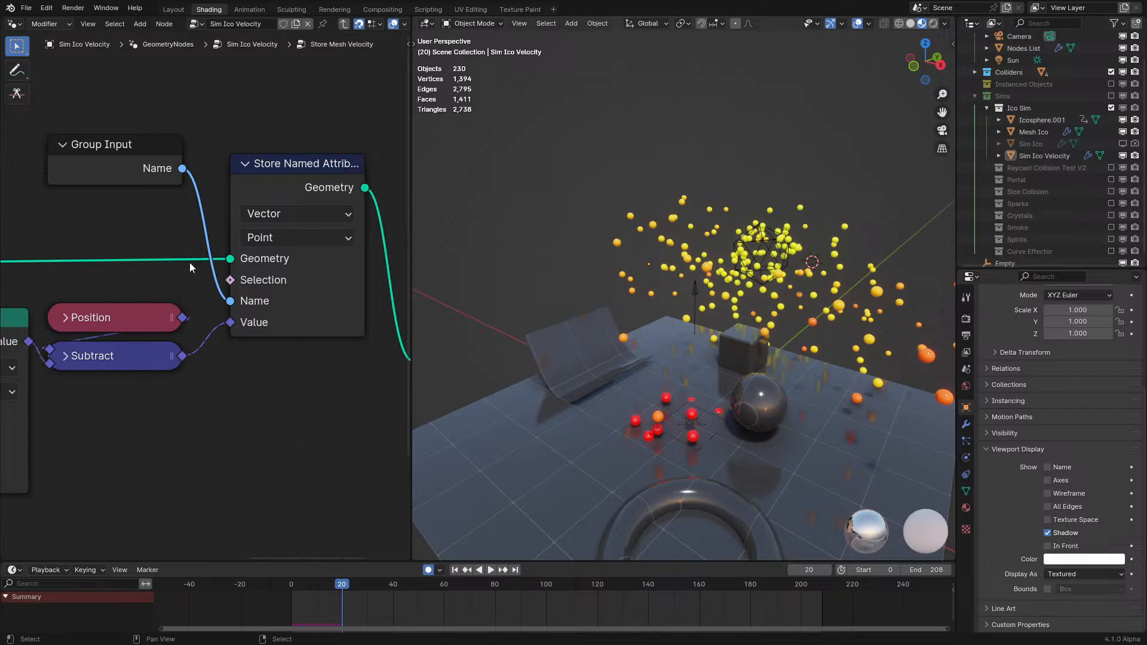
left_click_drag(190, 363, 256, 366)
type("sc")
left_click(303, 389)
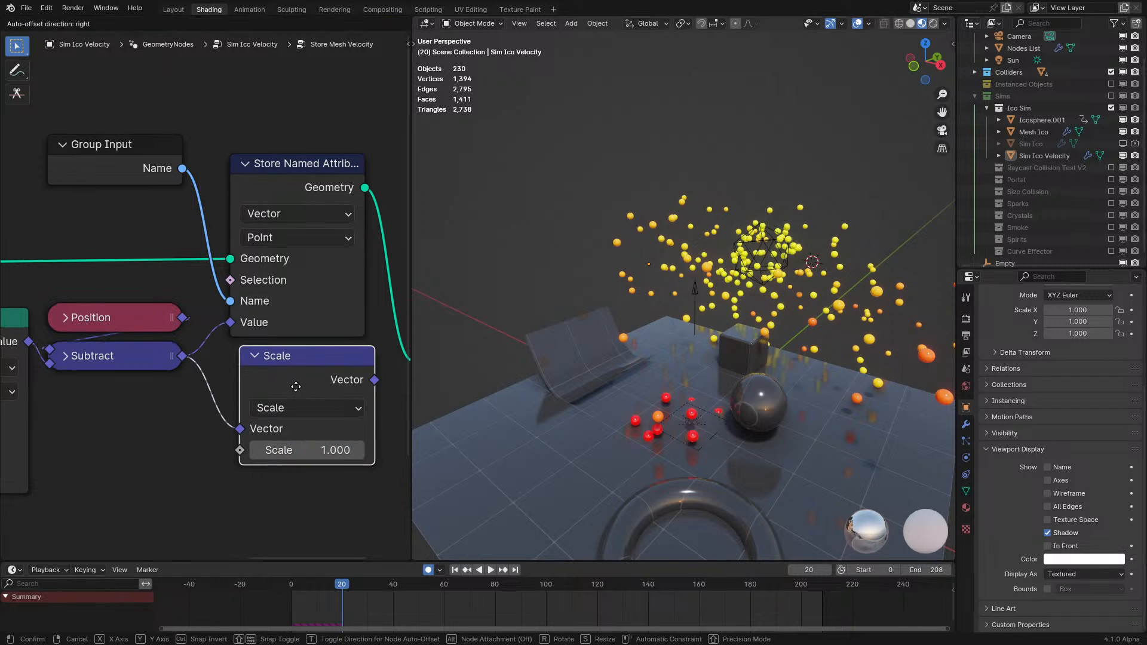
- Duplicate the Group Input, expose the Scale node's factor as an input, feed its vector into Store Named Attribute's Value, and collapse Scale
key("shift+d")
left_click(161, 482)
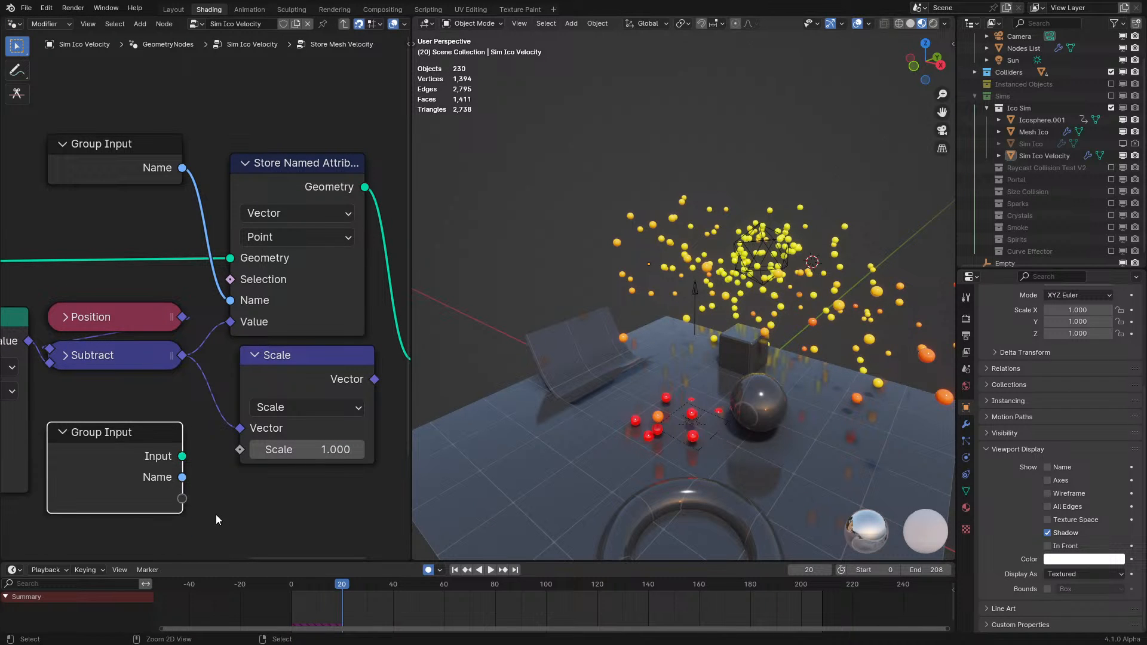
left_click_drag(217, 474, 240, 449)
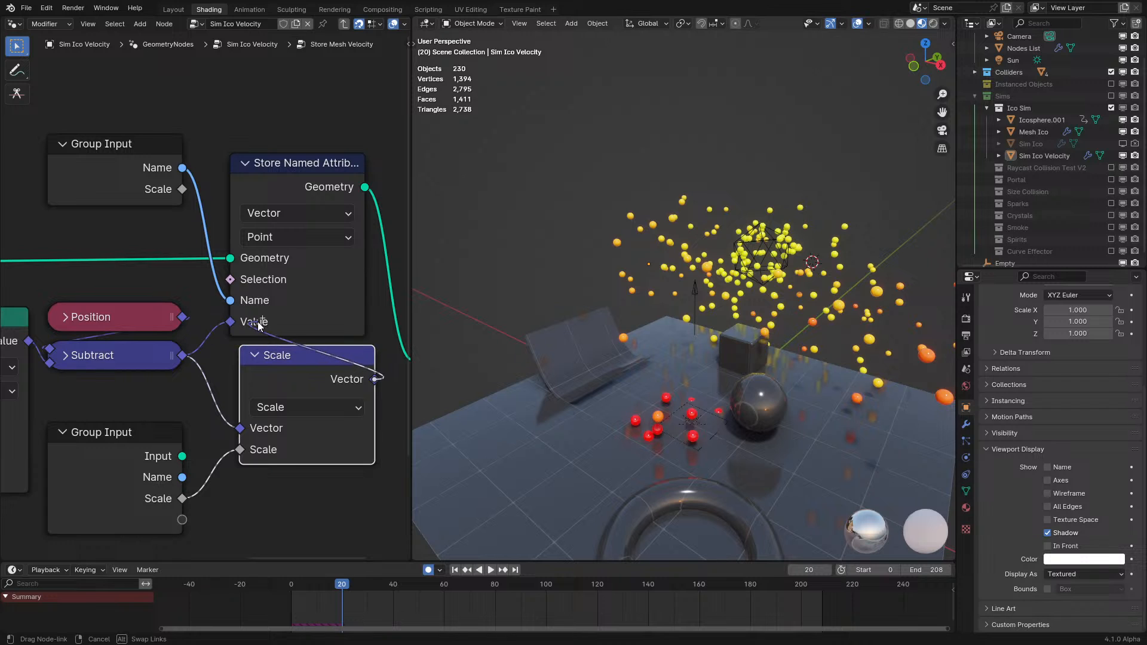
left_click(253, 355)
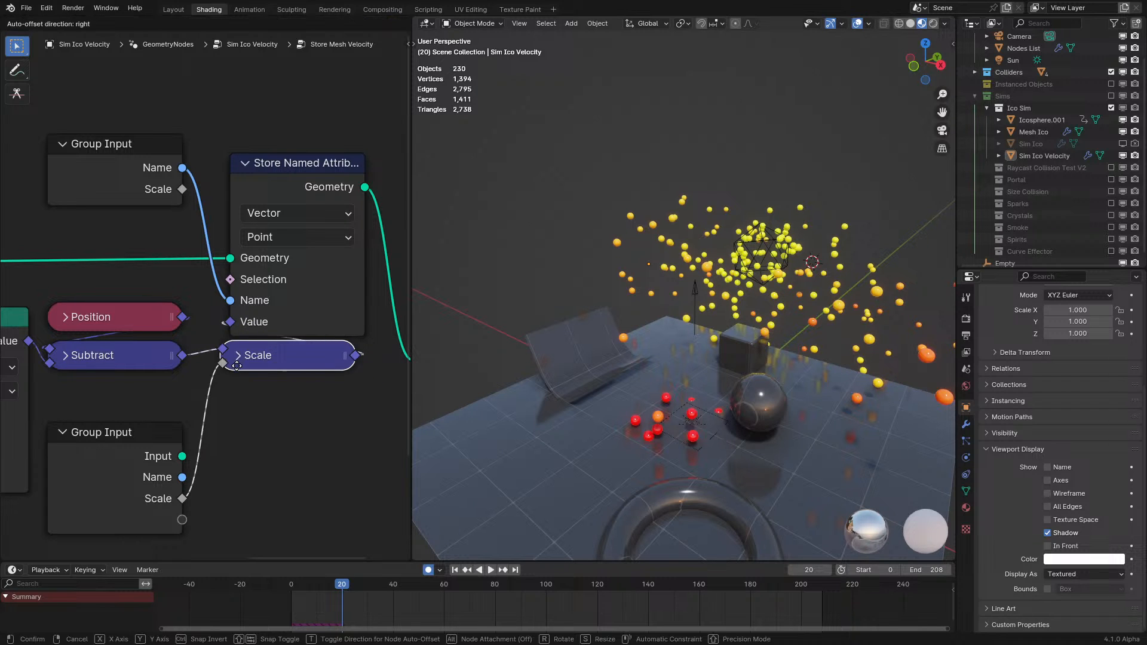
- Hide the unused sockets on both Group Input nodes and place the Scale one beneath the Subtract node
left_click(122, 470)
key("ctrl+h")
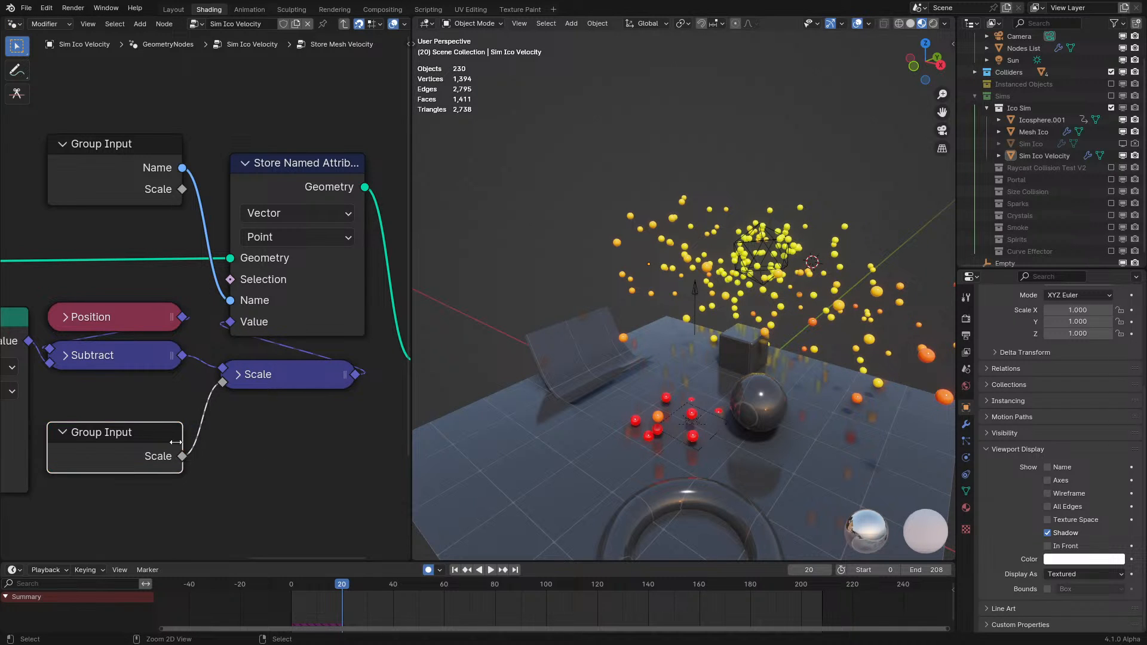
left_click_drag(148, 442, 140, 427)
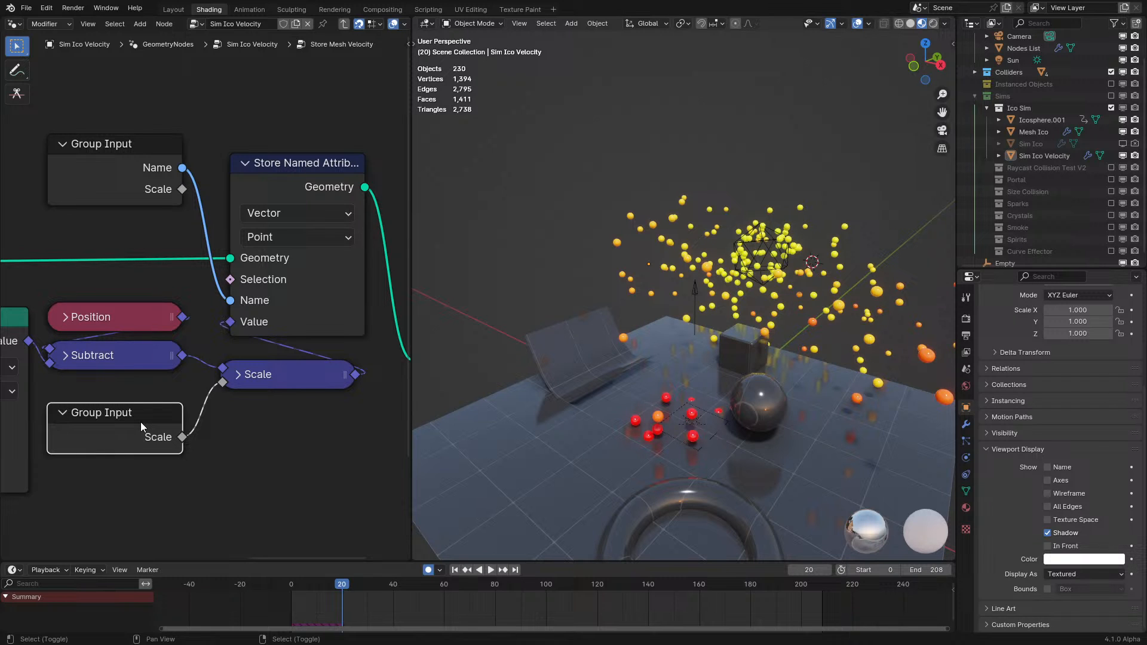
key("shift+g")
left_click(141, 421)
key("ctrl+h")
key("ctrl+h")
left_click(164, 454)
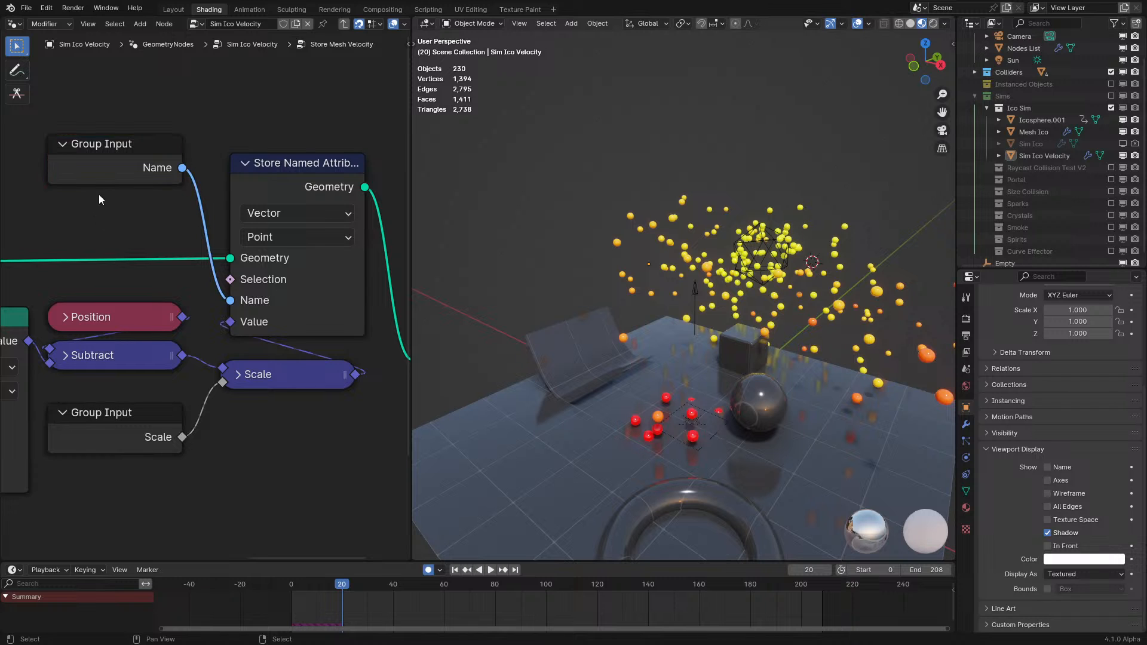
- Review the Scale input in the group's interface, exit the Store Mesh Velocity group and start playback
key("n")
left_click(334, 100)
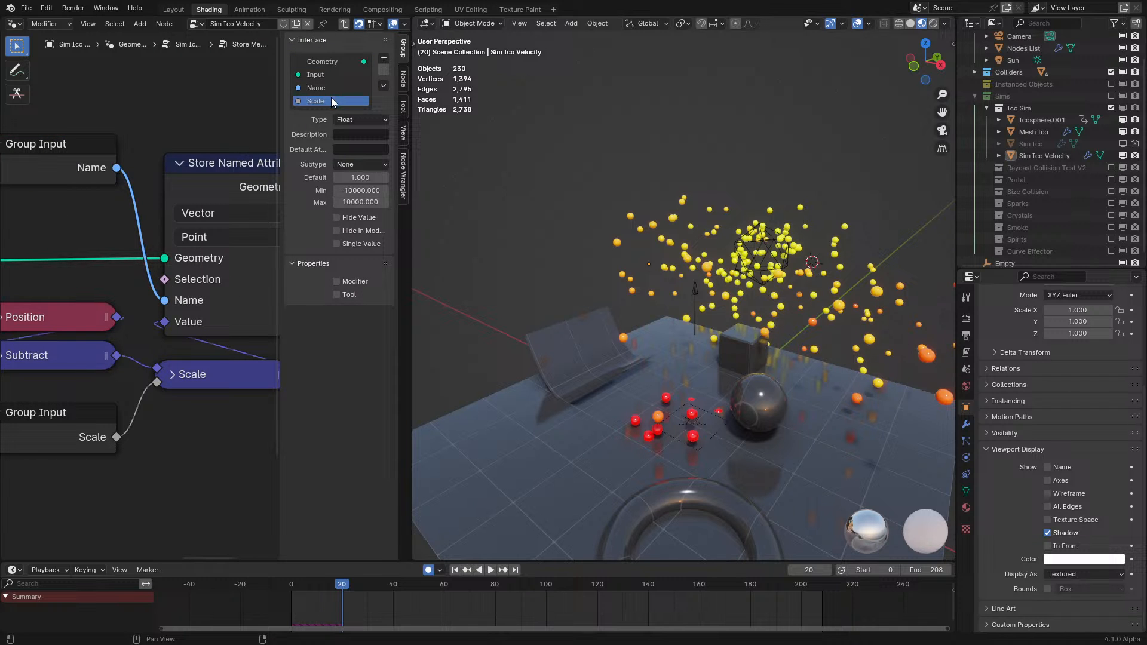
key("n")
key("Tab")
key("space")
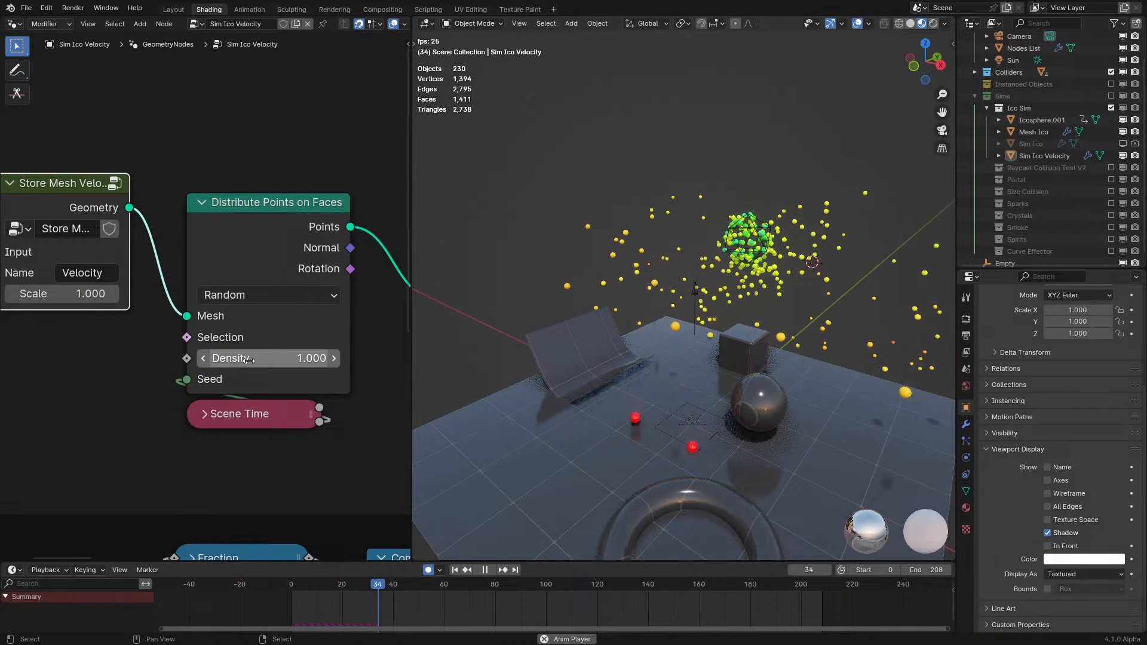
- Set the Store Mesh Velocity scale to 0.1 and raise it to 0.5 while the simulation plays
double_click(79, 295)
type(".1")
key("Return")
middle_click_drag(705, 266, 754, 311)
left_click(113, 293)
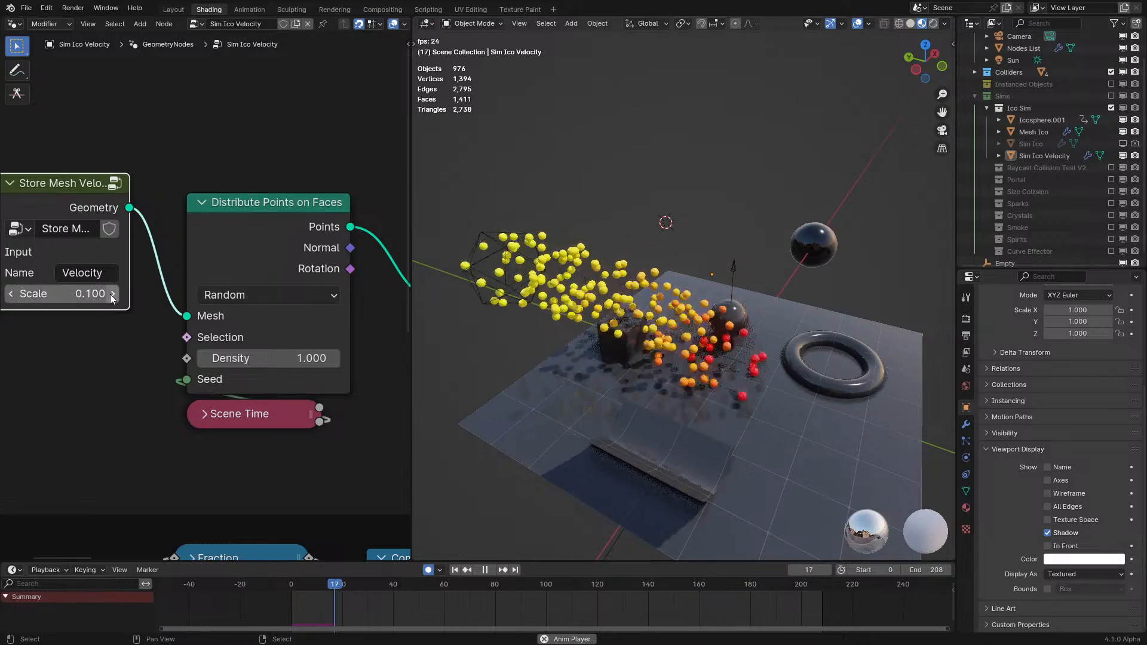
left_click(112, 294)
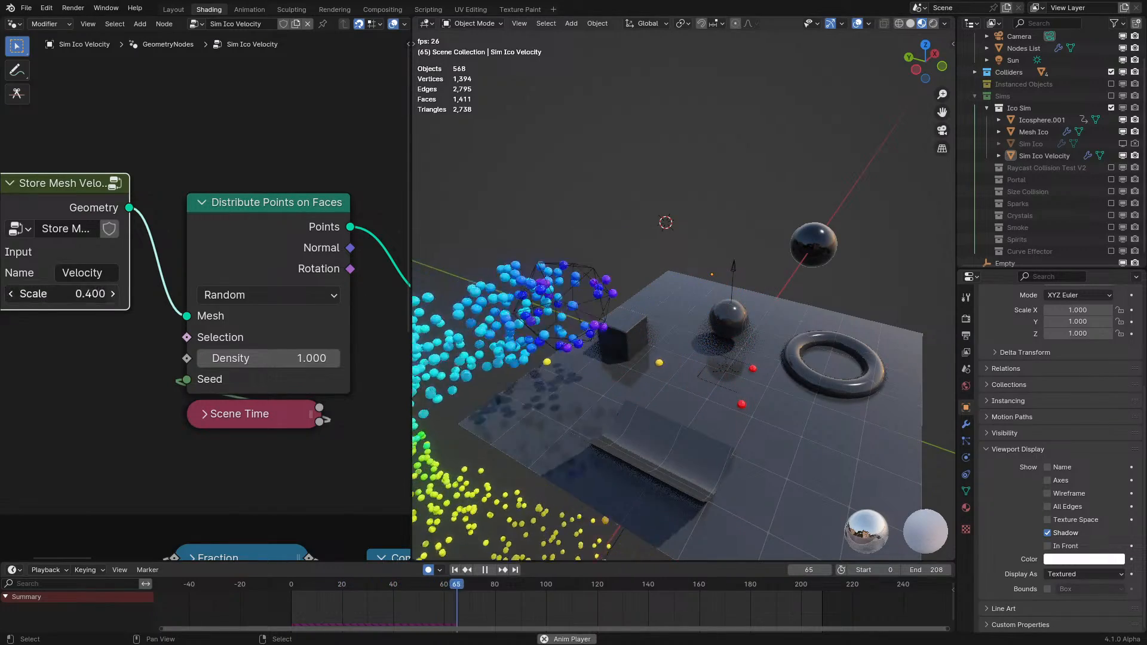
left_click(113, 294)
- Examine the particles' inherited motion from several angles during playback and review the Particle Simulation node's collision settings
mouse_move(775, 328)
middle_mouse_down()
mouse_move(797, 329)
mouse_move(763, 337)
middle_mouse_up()
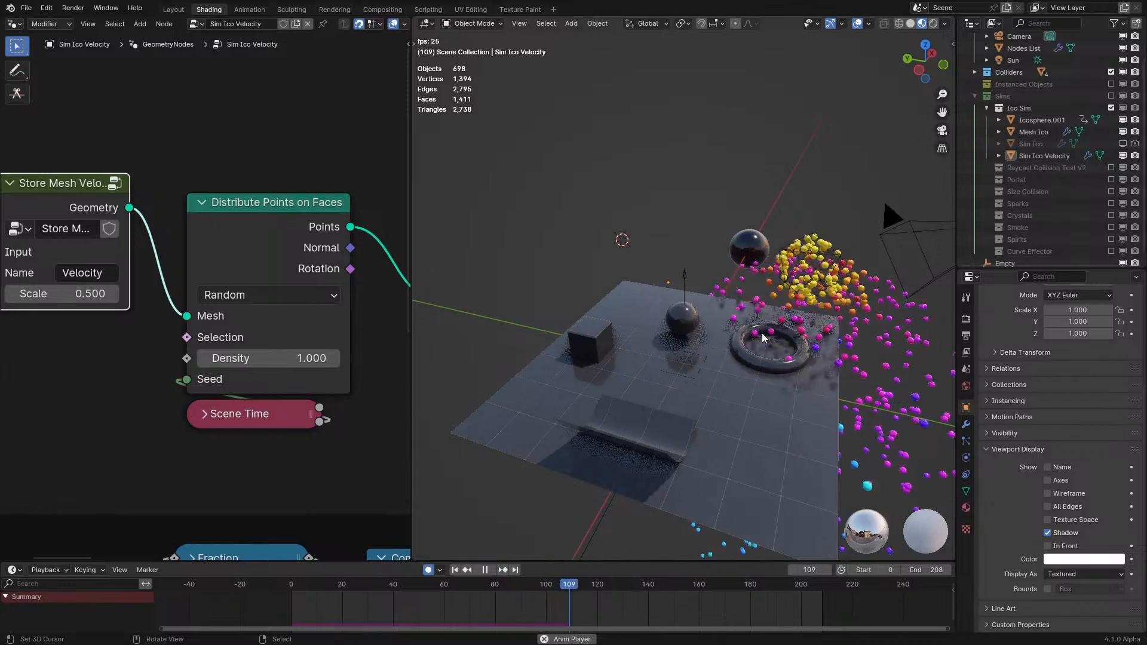
middle_click_drag(769, 328, 724, 322)
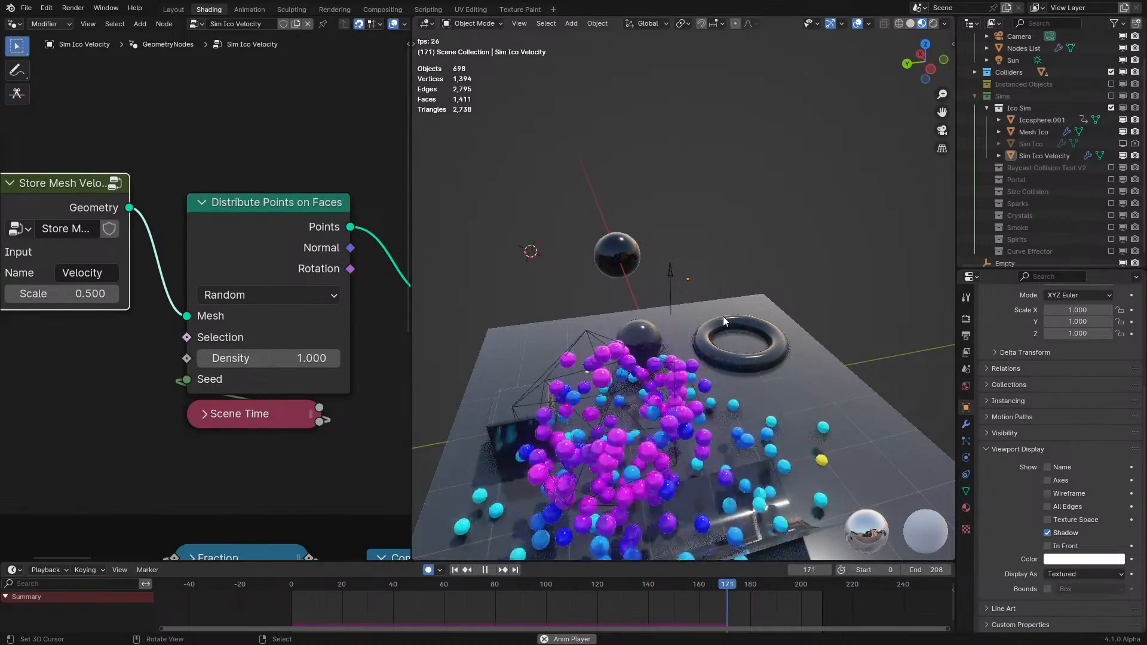
middle_click_drag(731, 308, 724, 277)
key("space")
scroll(296, 358, "down", 6)
middle_click_drag(296, 358, 172, 306)
scroll(179, 309, "up", 6)
scroll(320, 429, "down", 2)
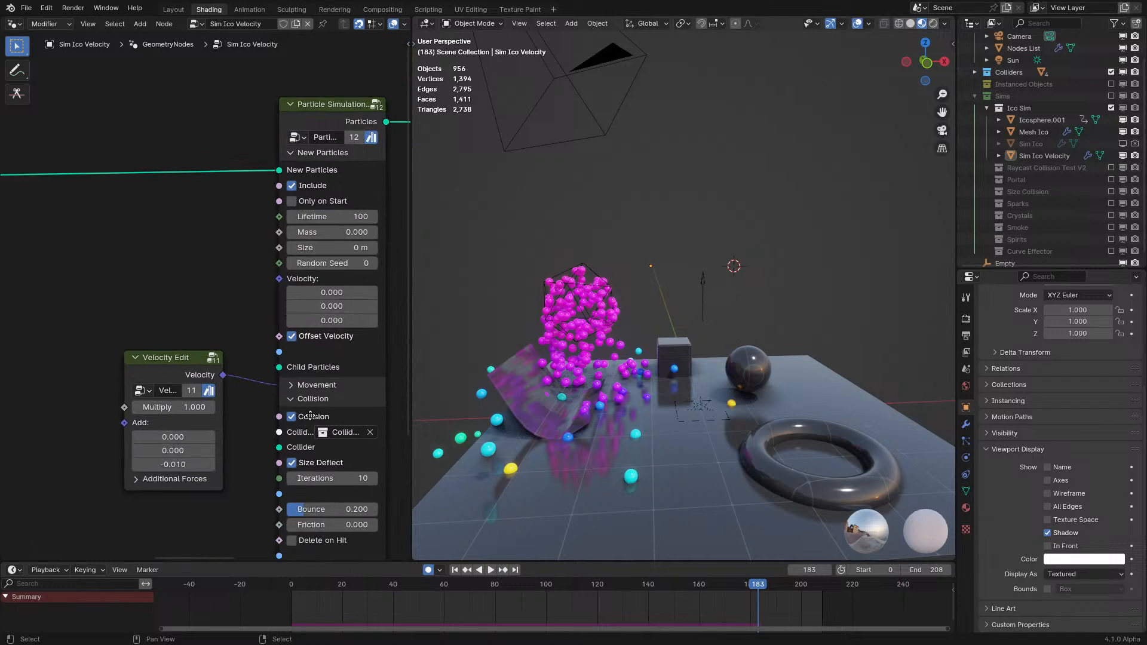
key("space")
key("space")
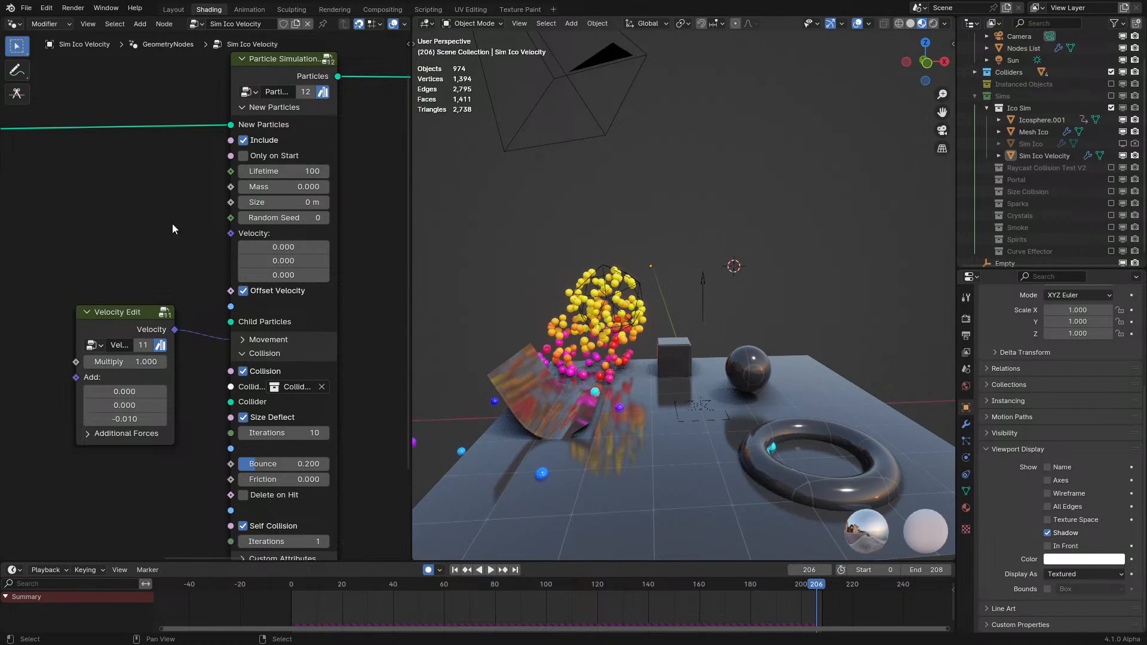
- Enable Size Scale in the Particle Instance node's parameters
scroll(305, 202, "down", 6)
middle_click_drag(343, 176, 27, 258)
scroll(153, 242, "up", 2)
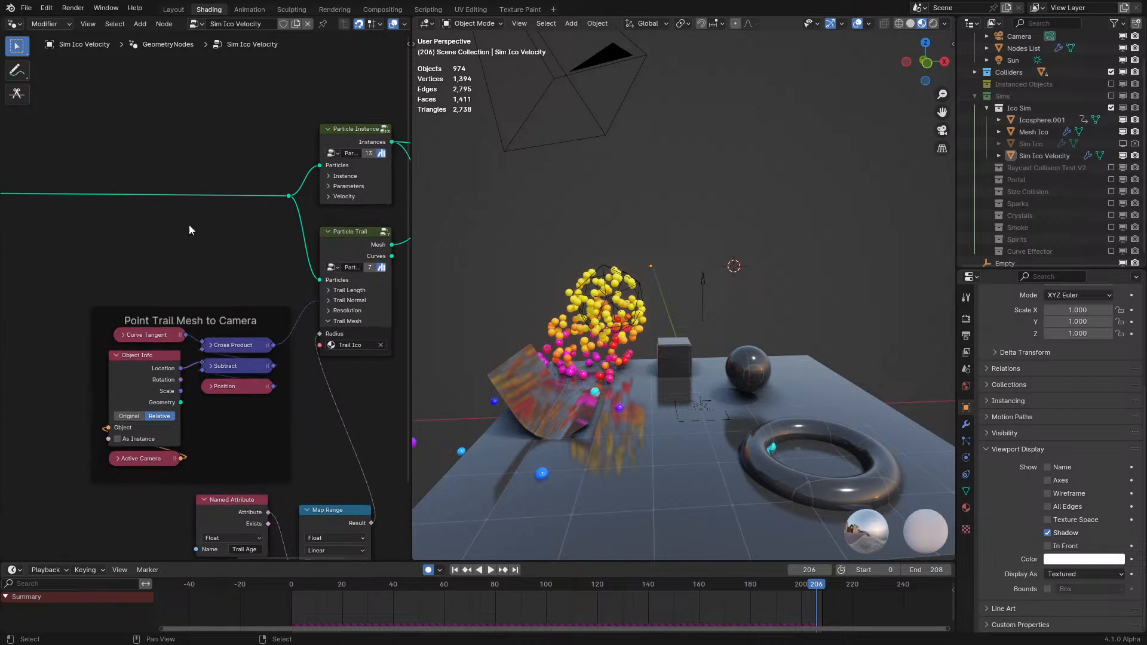
left_click(334, 185)
left_click(329, 275)
left_click(342, 187)
- Try a new-particle Size of 0.1 m, set it to 1 m in Particle Simulation, and replay from the start
middle_click_drag(89, 321, 401, 347)
scroll(266, 347, "up", 5)
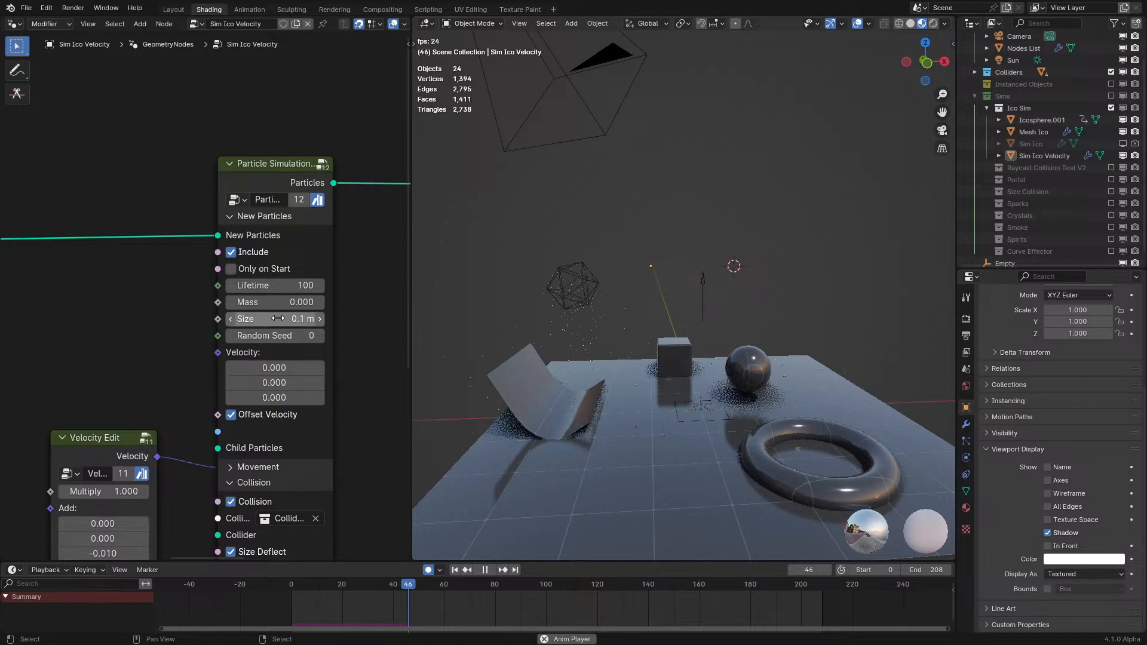
key("Return")
key("shift+Left")
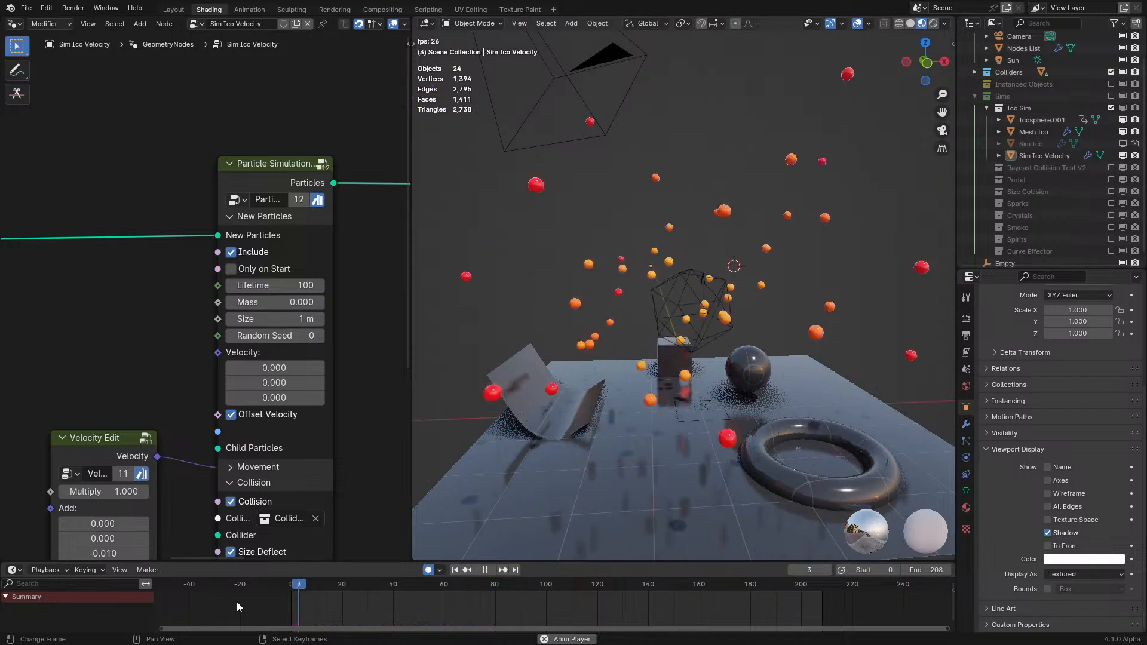
key("space")
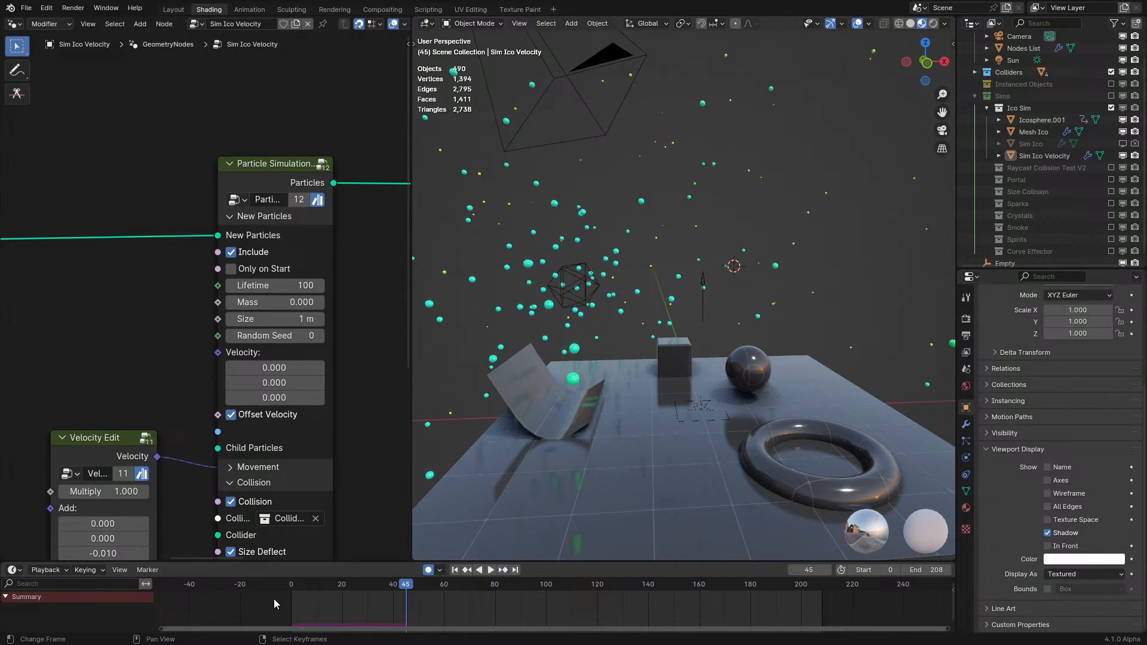
- Disable Offset Velocity in Particle Simulation and replay the first frames
key("shift+Left")
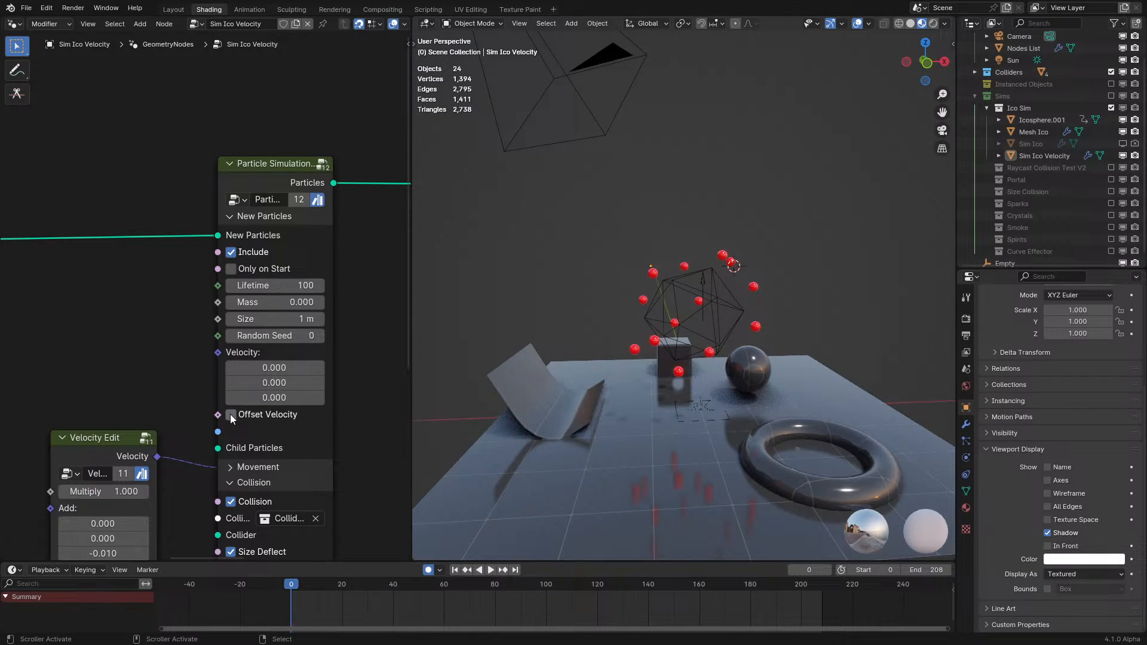
key("shift+Left")
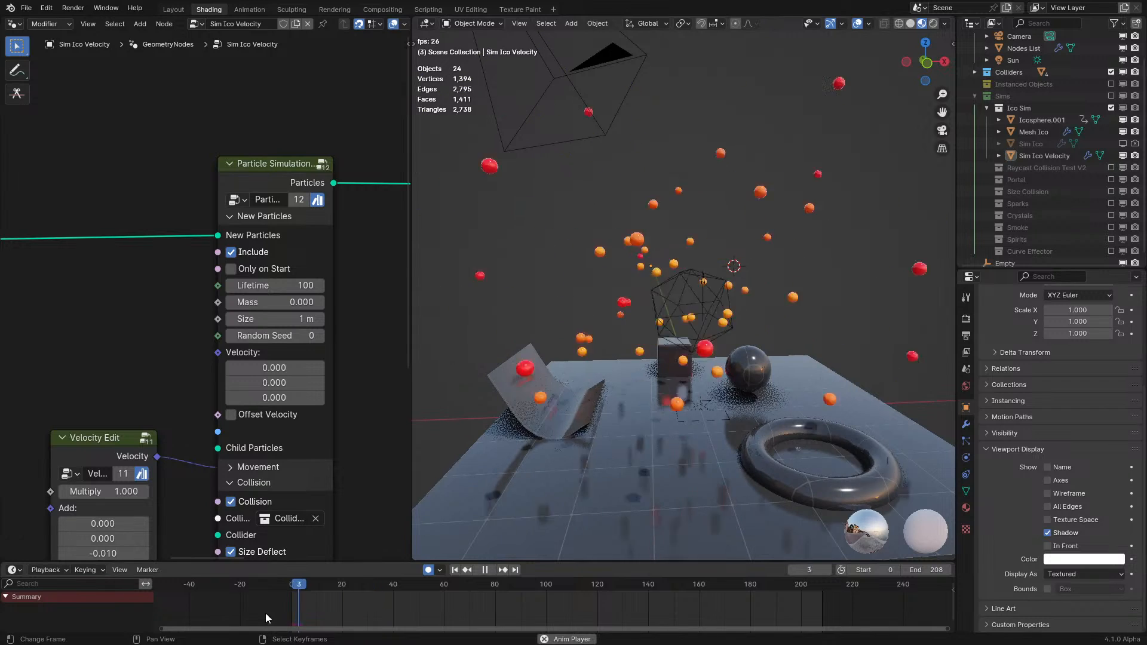
key("space")
scroll(270, 322, "down", 2)
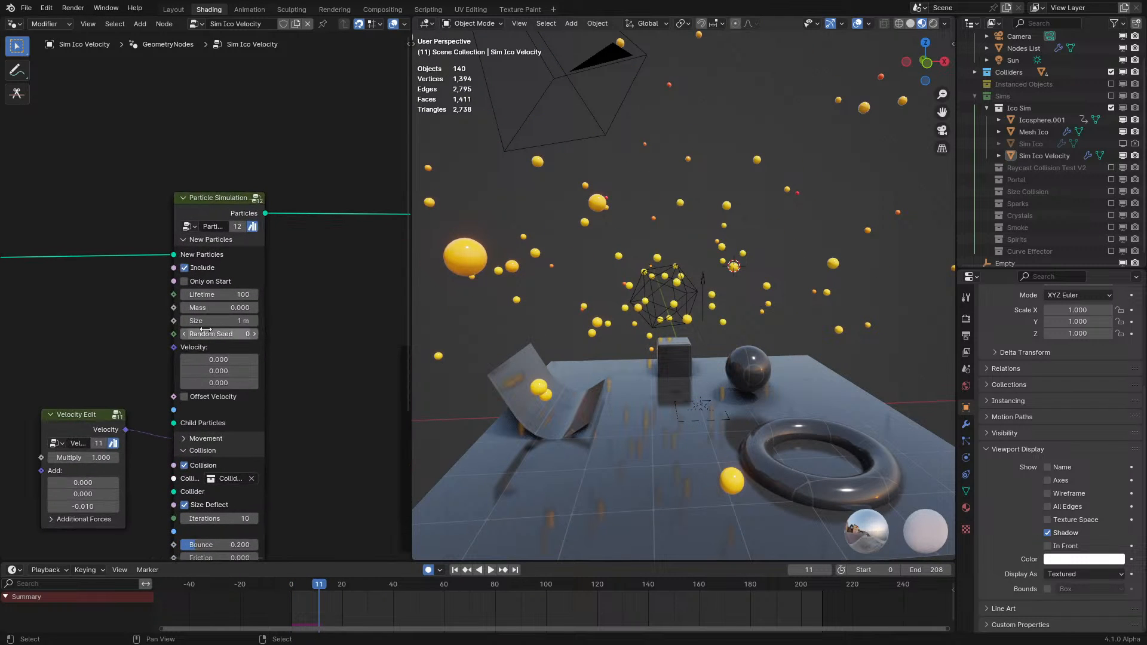
- Try a new-particle Size of 0 m during playback and restore it to 1 m
key("space")
key("shift+Left")
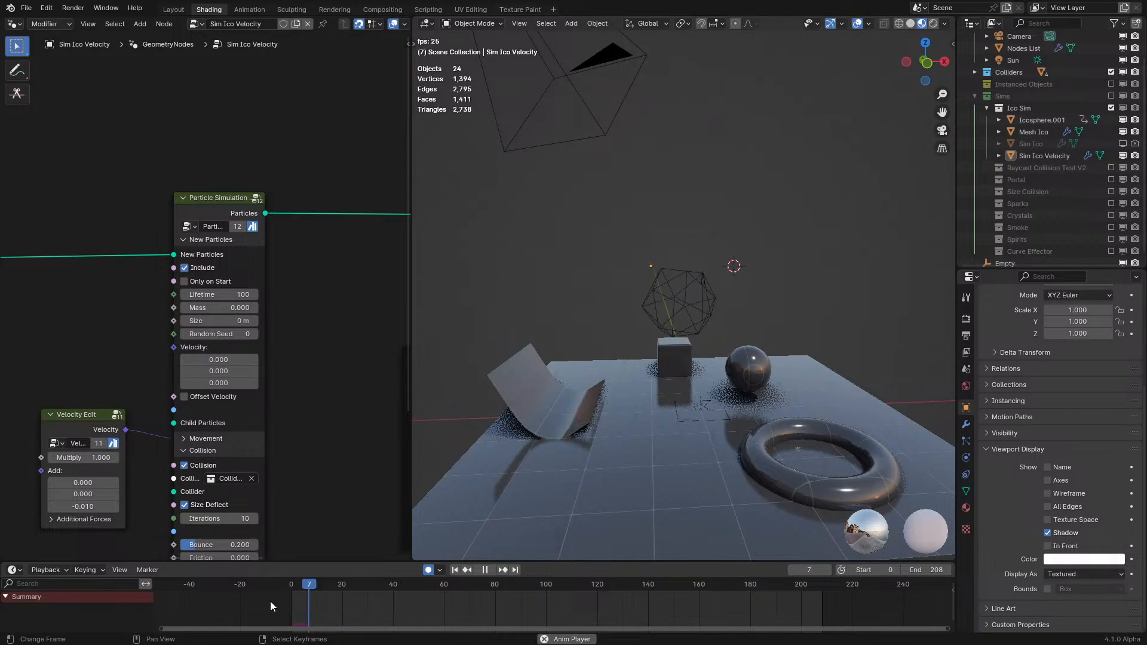
type("1")
key("Return")
key("space")
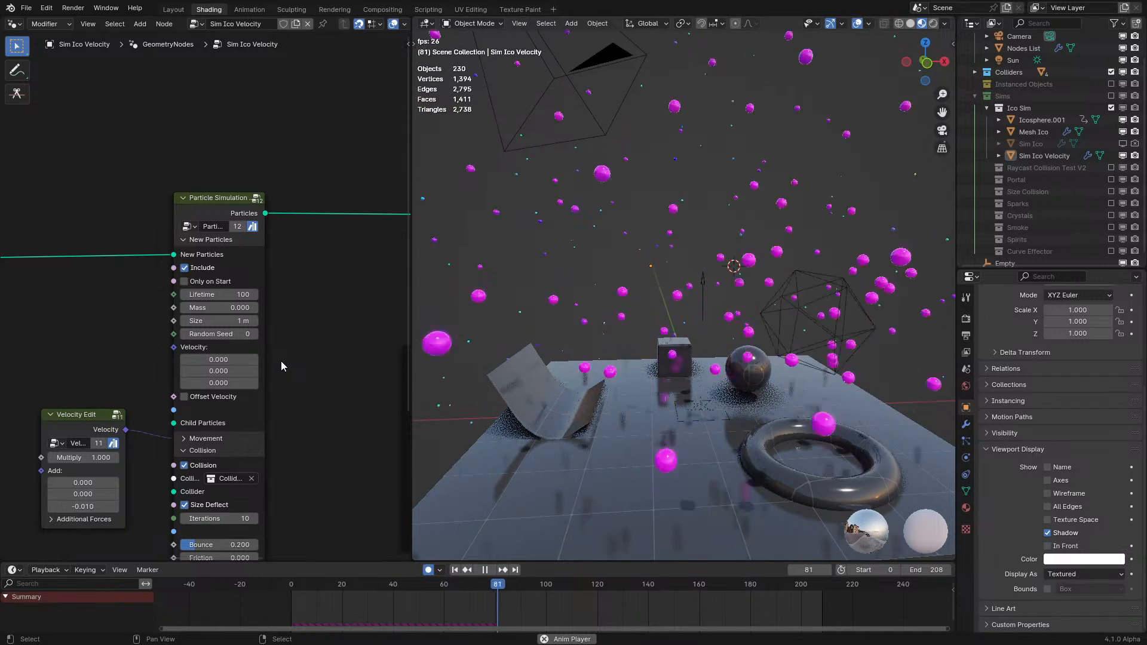
key("space")
- Disable Self Collision in Particle Simulation and replay the simulation from other viewing angles
scroll(232, 441, "down", 5)
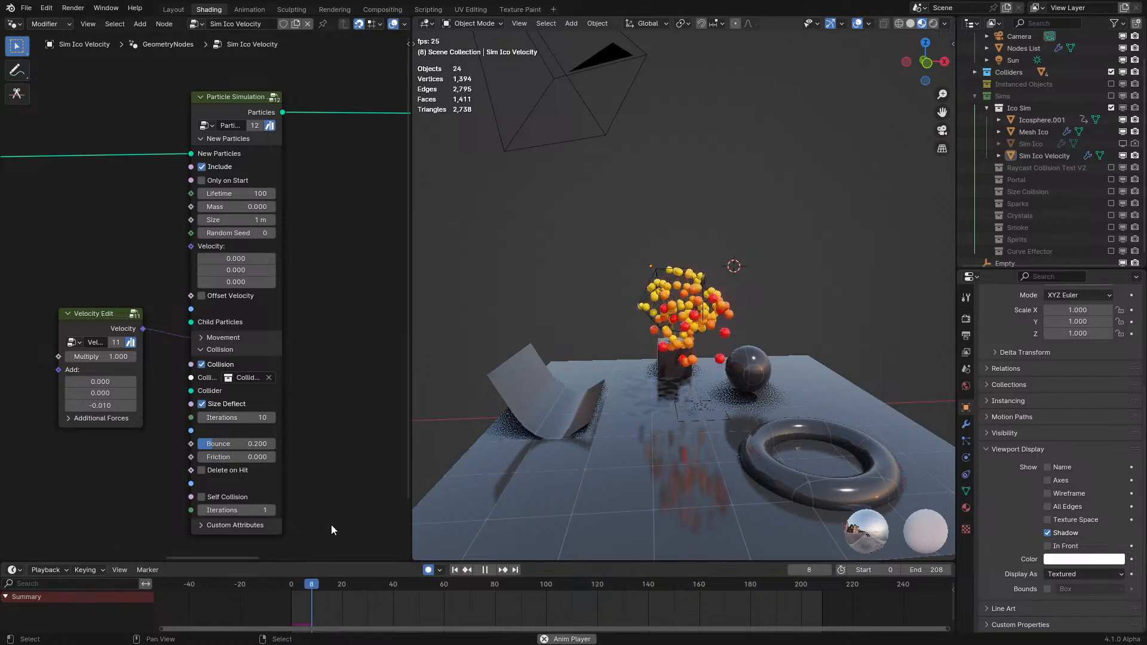
middle_click_drag(564, 322, 609, 356)
key("space")
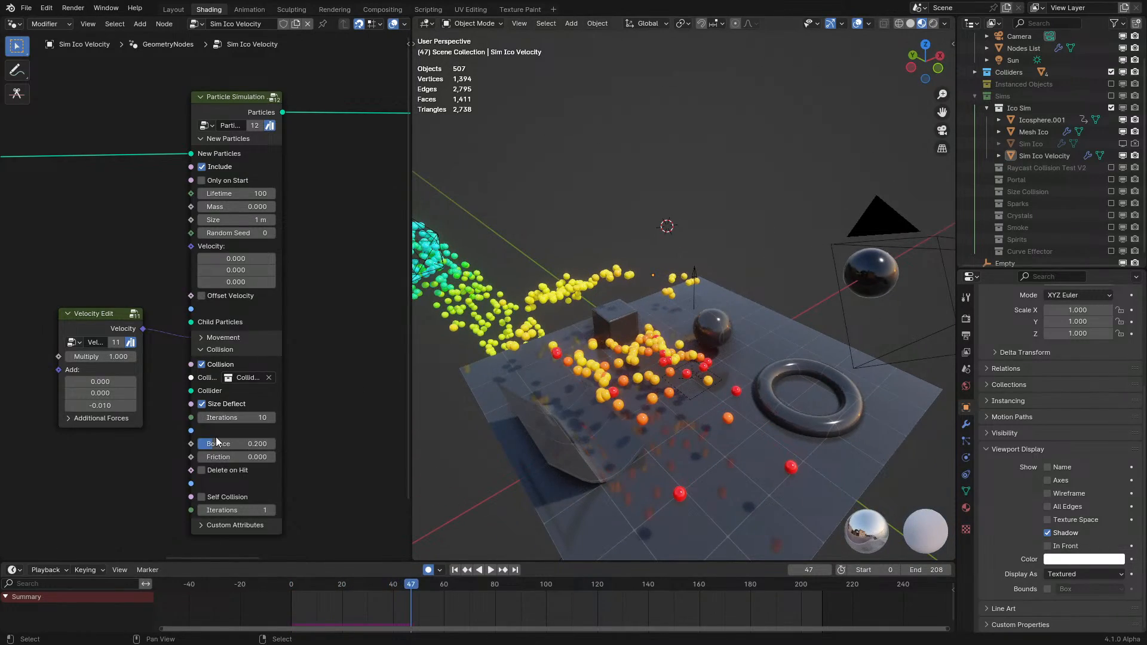
key("space")
middle_click_drag(496, 393, 491, 352)
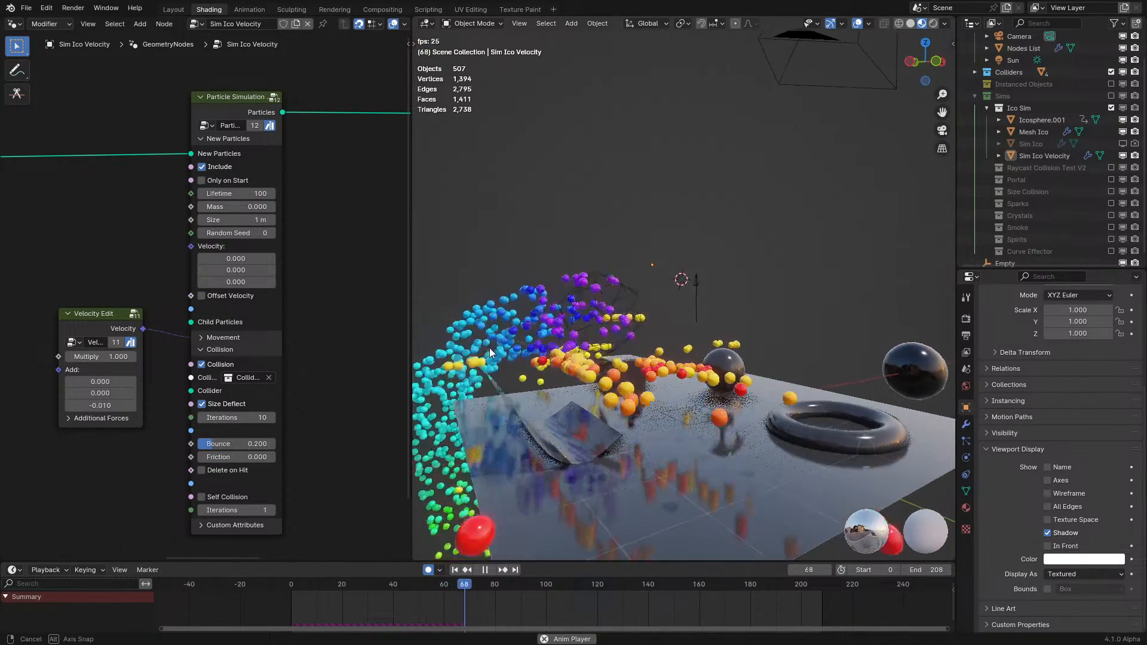
key("space")
- Clear the Sim Ico Velocity object's location, delete its keyframe at frame 83, and replay from the start
left_click(663, 333)
key("alt+g")
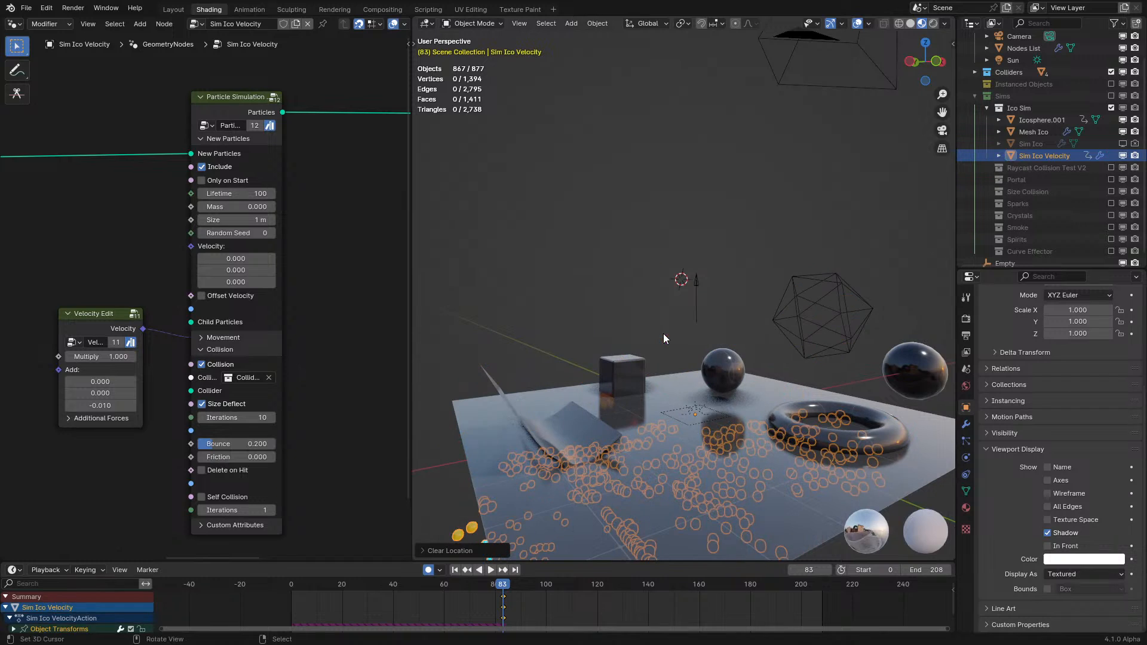
key("Delete")
left_click(292, 603)
key("space")
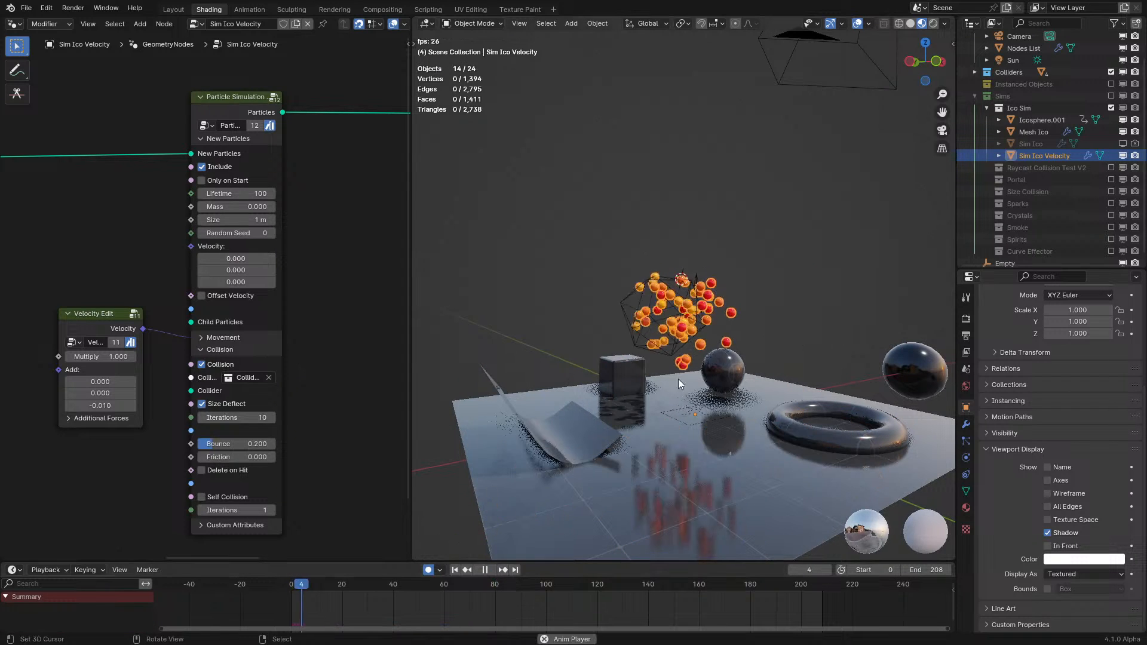
- Replay the simulation and examine how the particles collide with the floor objects from several angles
right_click(793, 210)
middle_click_drag(786, 216, 823, 249)
key("space")
left_click(729, 320)
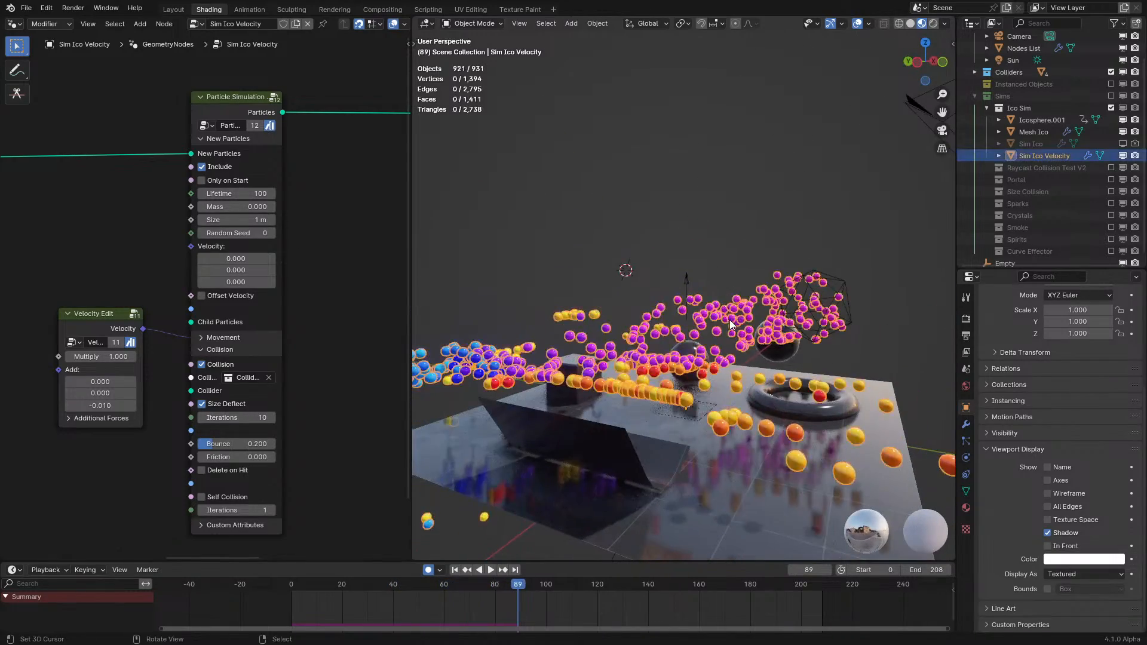
key("shift+Left")
key("space")
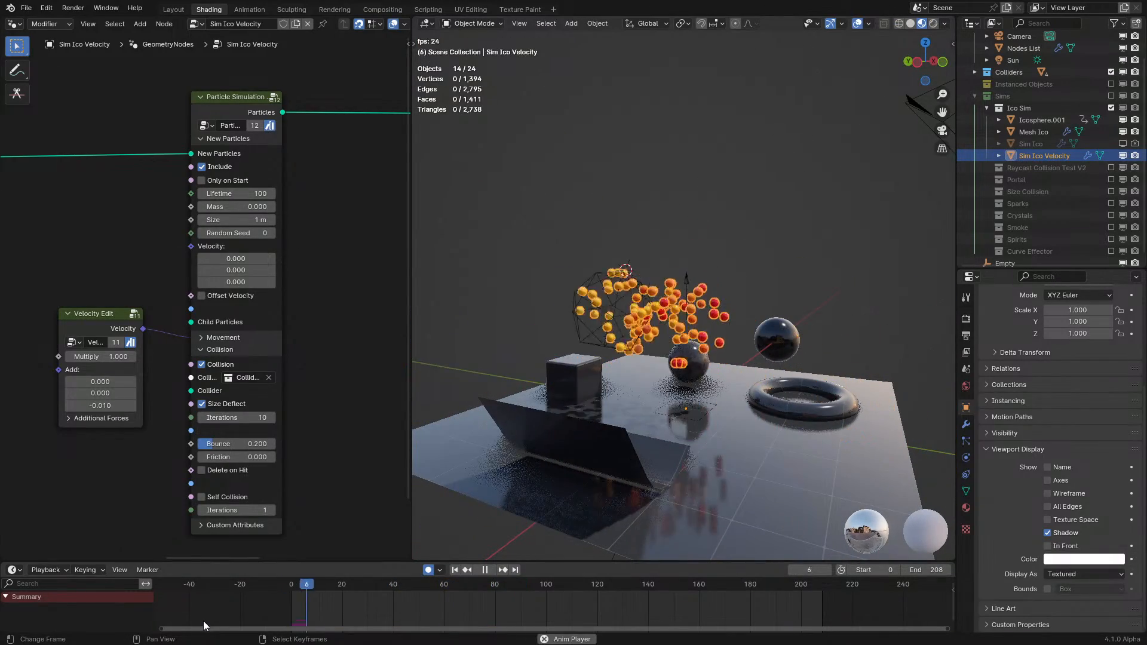
middle_click_drag(606, 424, 578, 424)
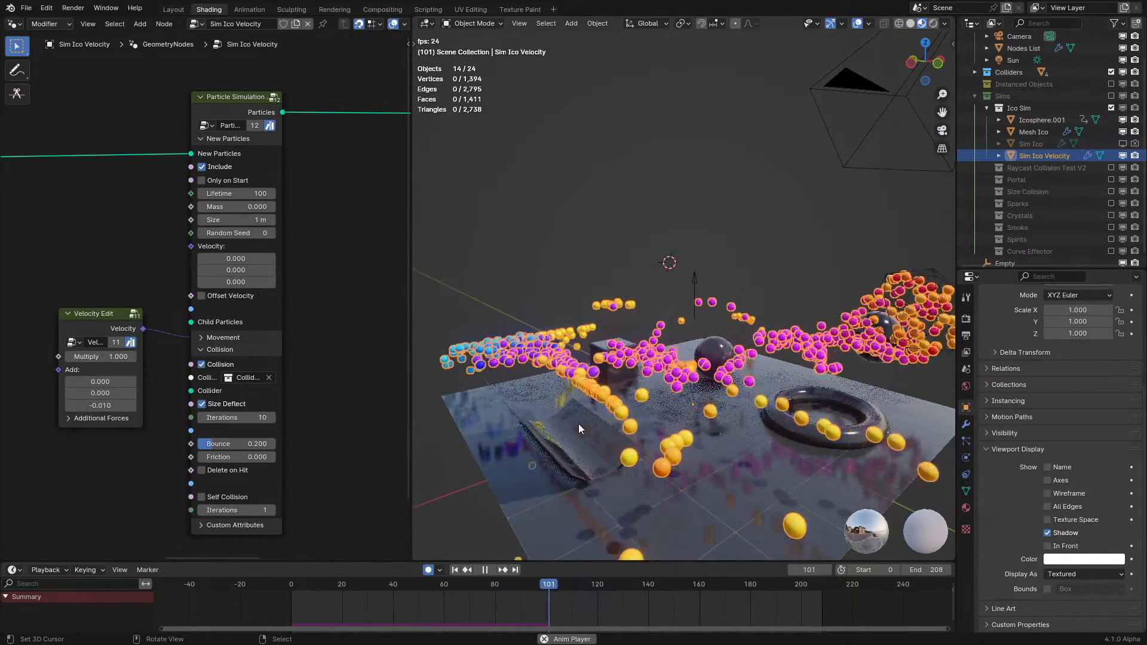
key("space")
middle_click_drag(578, 424, 573, 389)
key("space")
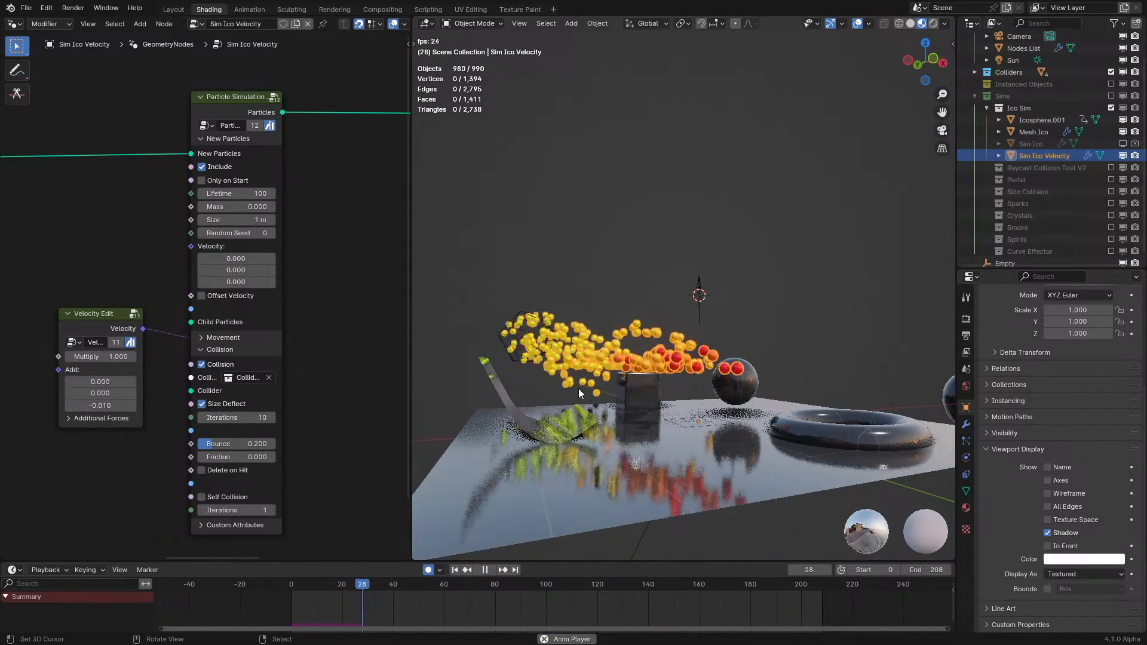
- Increase the Particle Instance scale on all axes and set the new particles' Size to 0.1 m in Particle Simulation
middle_click_drag(276, 253, 125, 302)
key("space")
middle_click_drag(322, 290, 30, 363)
left_click(257, 214)
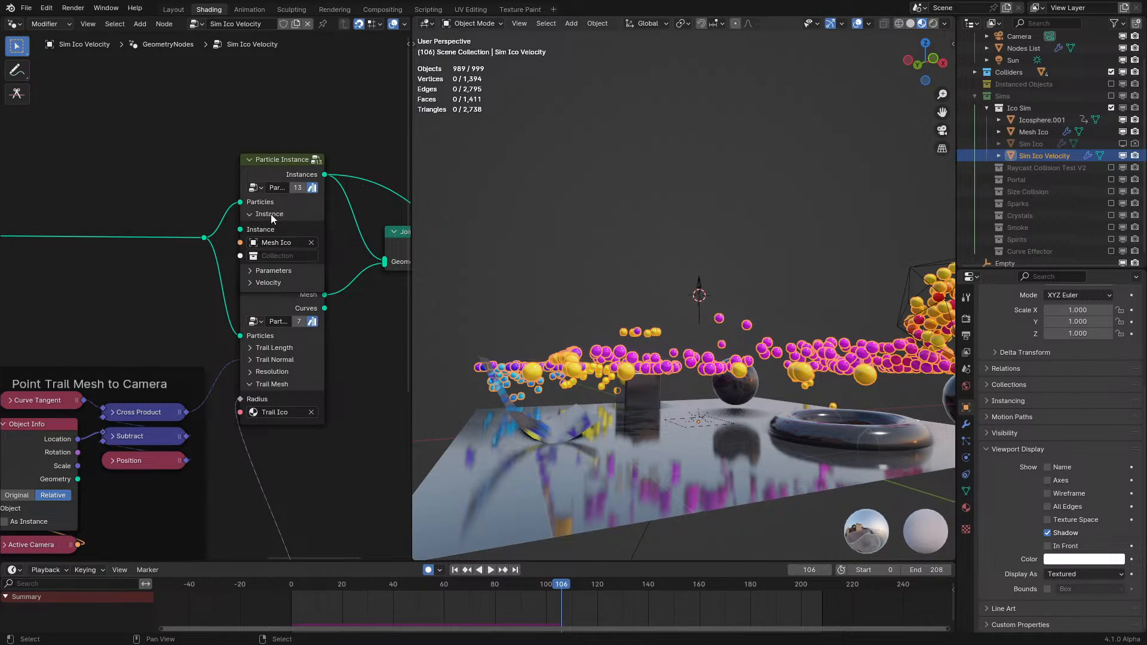
left_click(270, 213)
left_click(261, 227)
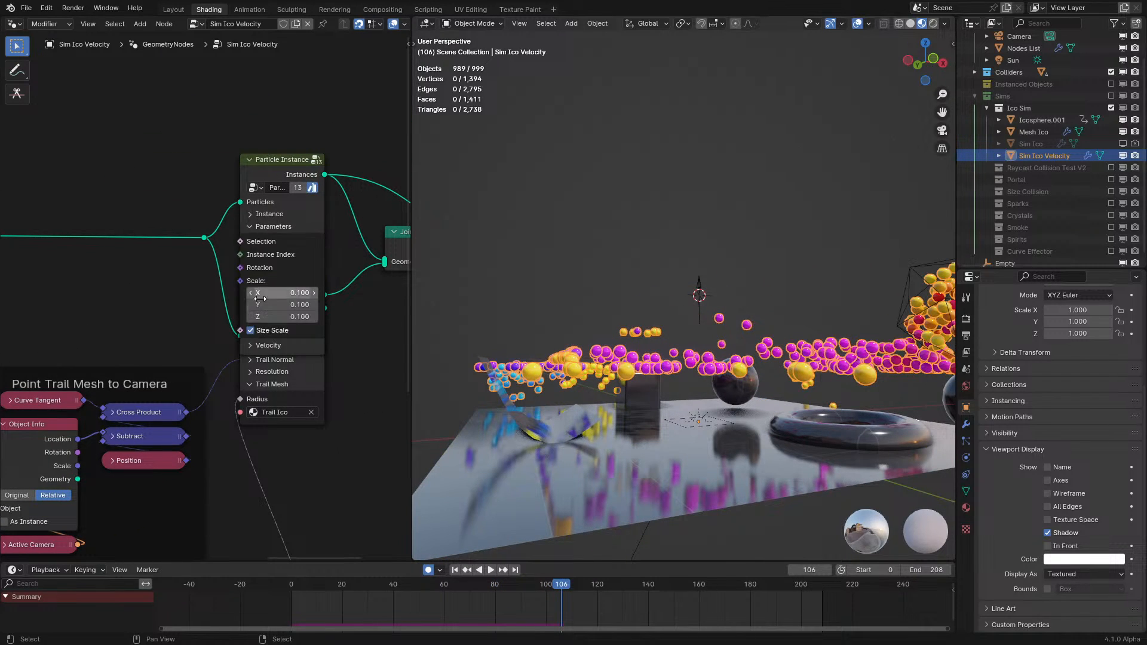
key("Return")
left_click(269, 227)
middle_click_drag(202, 313, 587, 313)
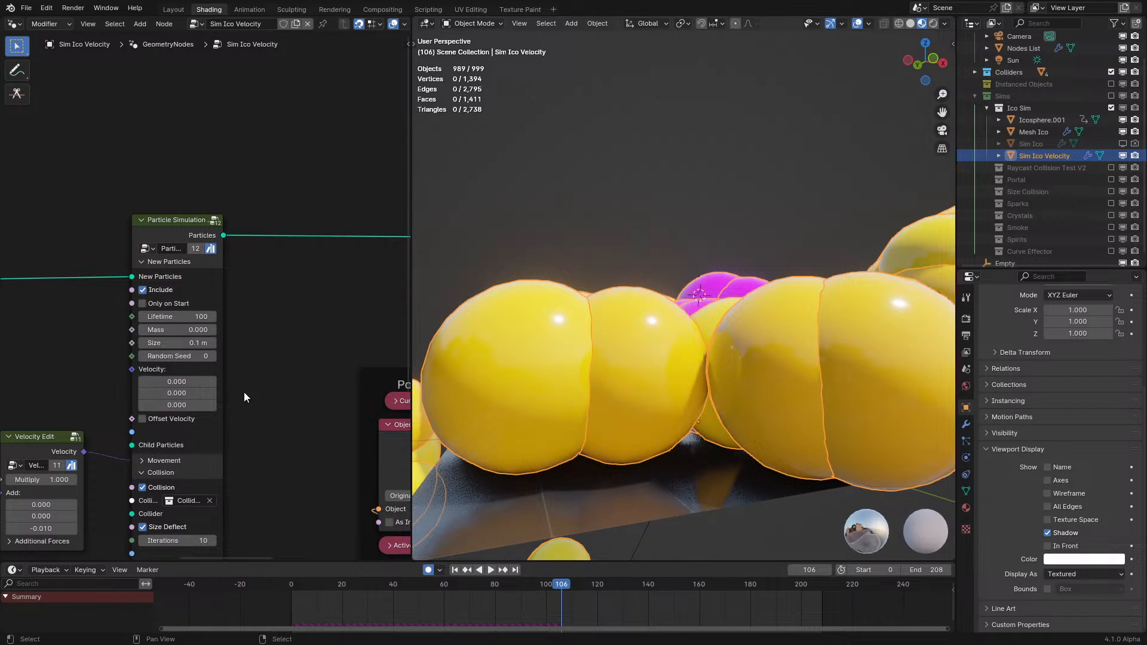
- Replay the simulation from the start and view the smaller particles from above
key("shift+Left")
key("space")
middle_click_drag(685, 153, 690, 234)
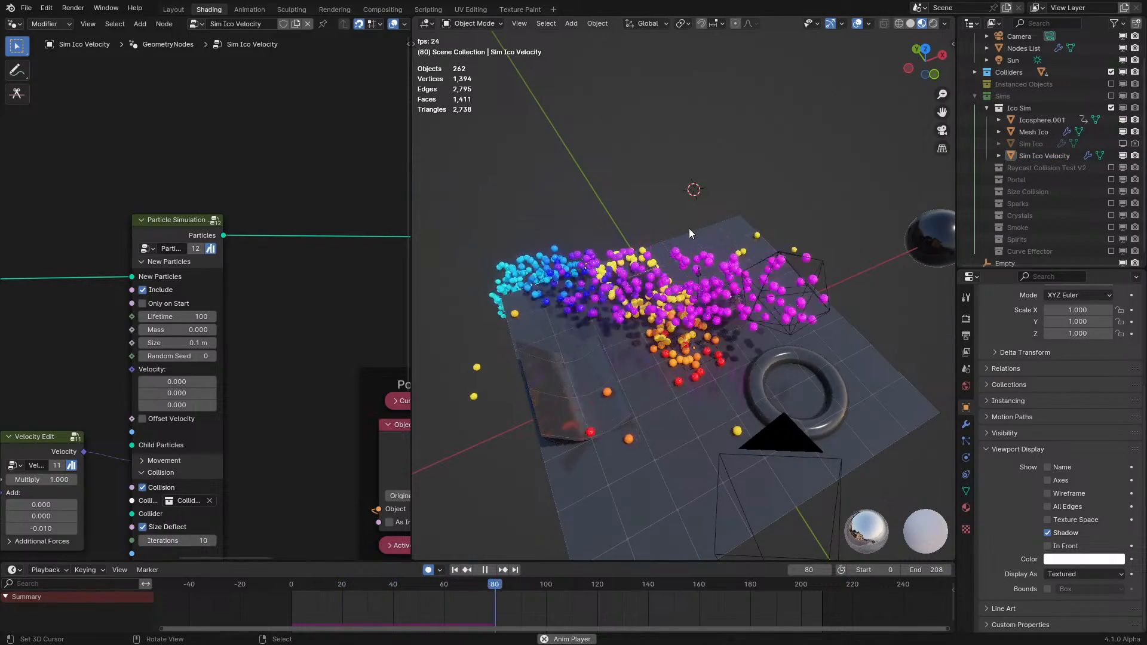
- Set the Store Mesh Velocity node's Scale to 0.2 and examine the playing simulation from another angle
scroll(171, 332, "down", 2)
mouse_move(171, 331)
middle_mouse_down()
mouse_move(110, 345)
mouse_move(166, 349)
middle_mouse_up()
scroll(257, 357, "up", 1)
middle_click_drag(260, 357, 366, 351)
key("ctrl+space")
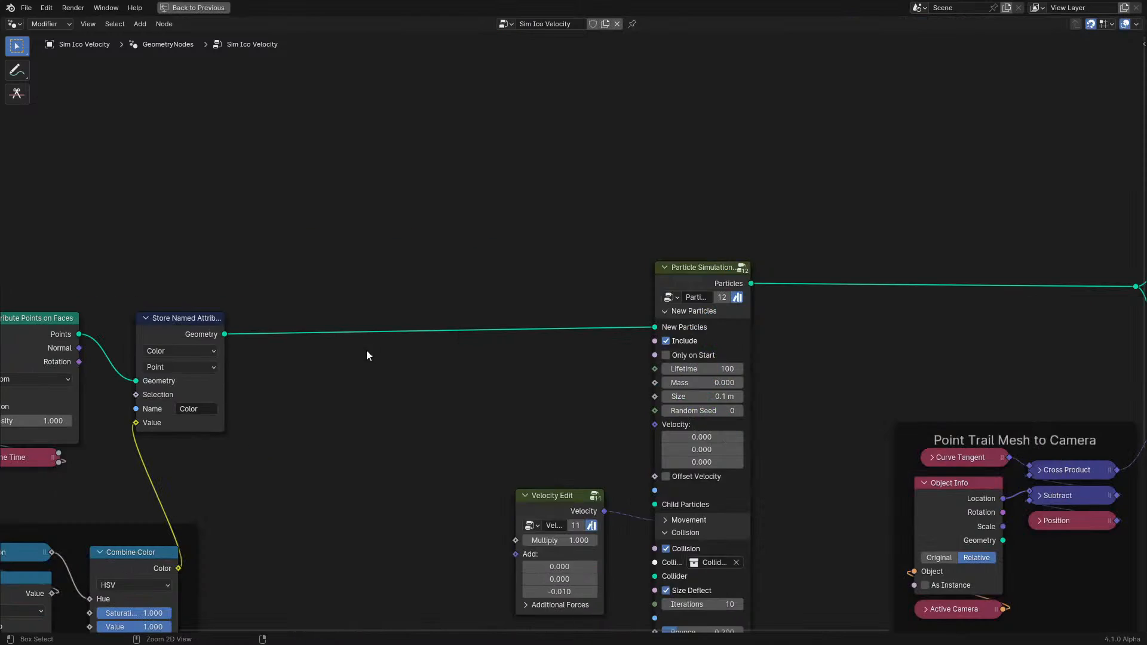
left_click(679, 315)
left_click(675, 336)
middle_click_drag(237, 422, 588, 423)
key("space")
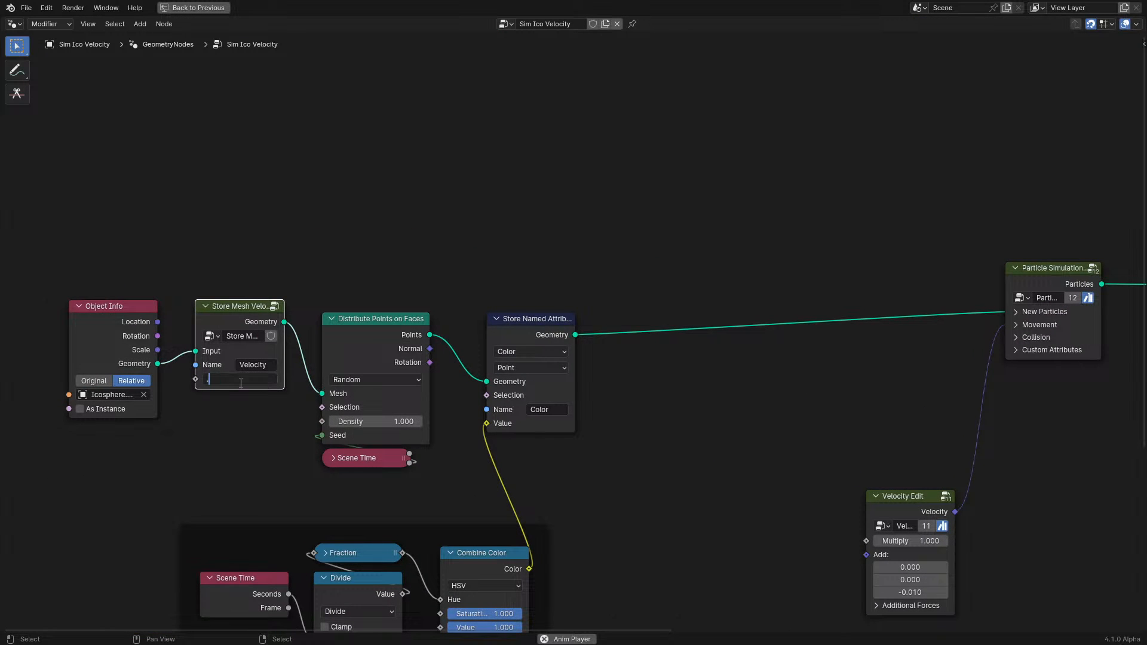
key("Return")
key("ctrl+space")
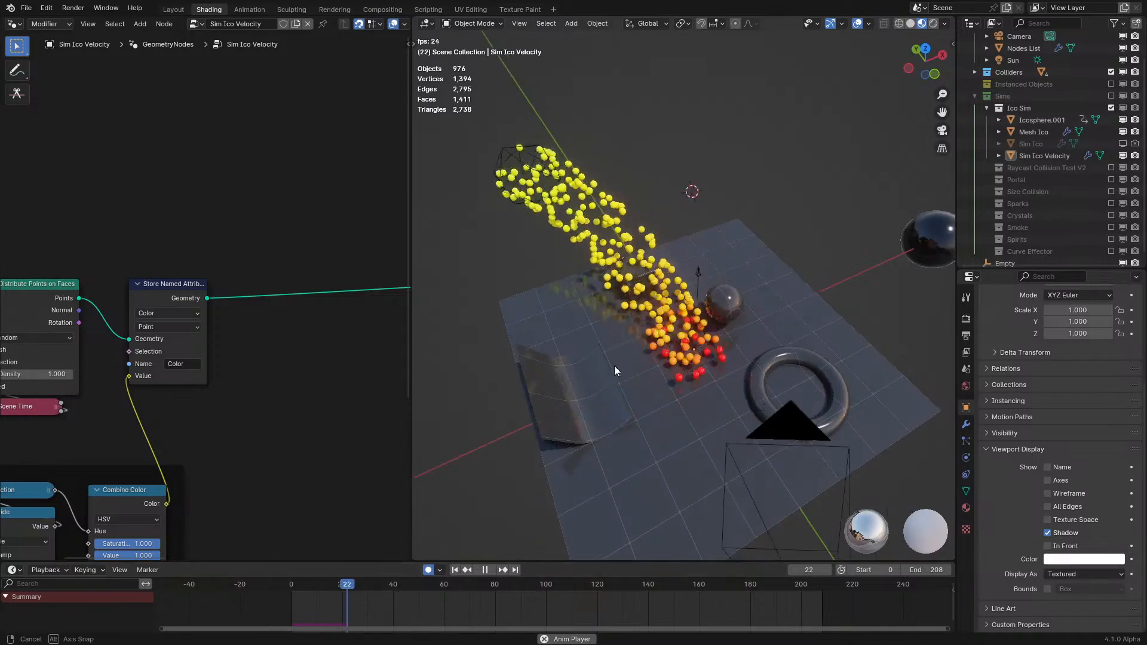
middle_click_drag(630, 330, 697, 358)
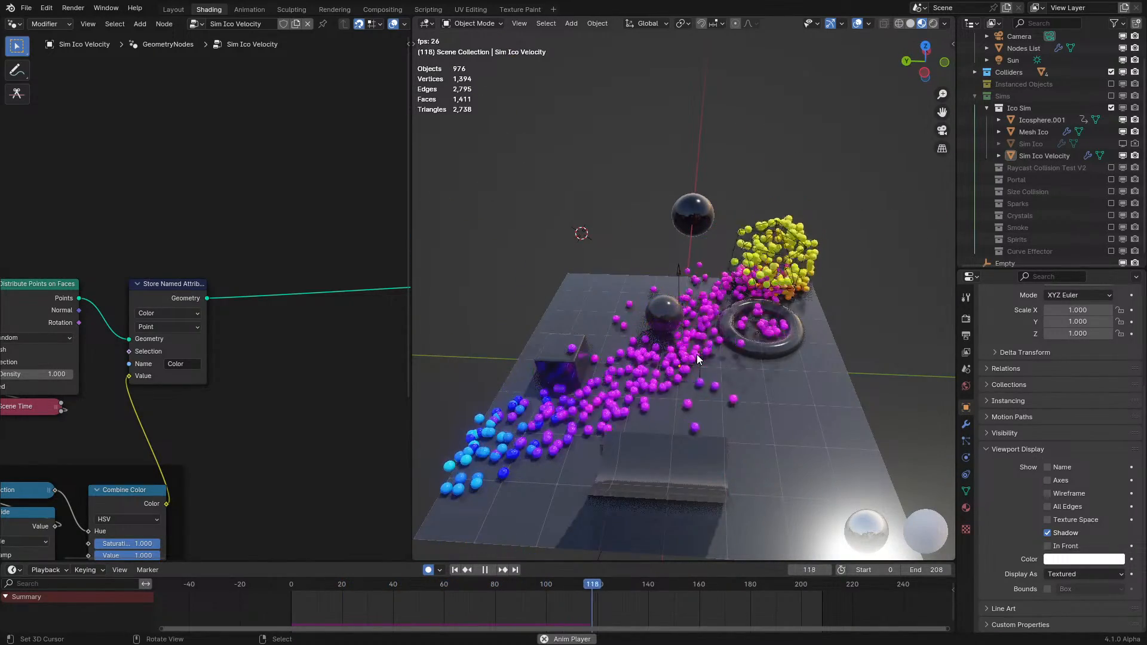
- Reset the Store Mesh Velocity node's Scale to 1 and replay the simulation from the start
middle_click_drag(60, 391, 382, 369)
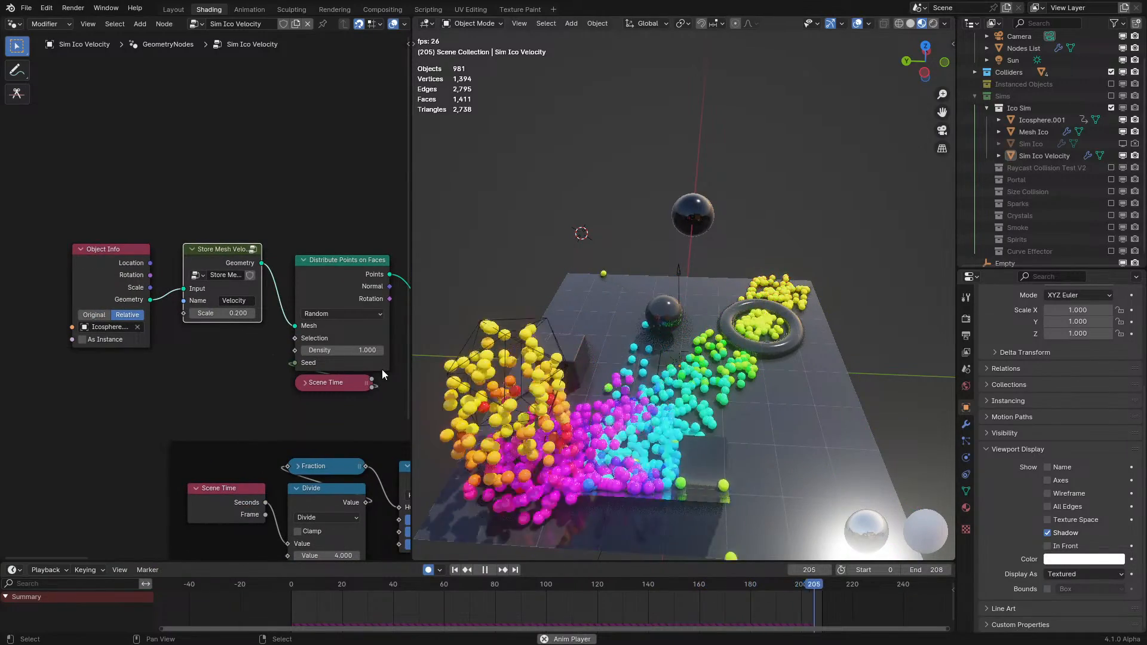
scroll(274, 331, "up", 2)
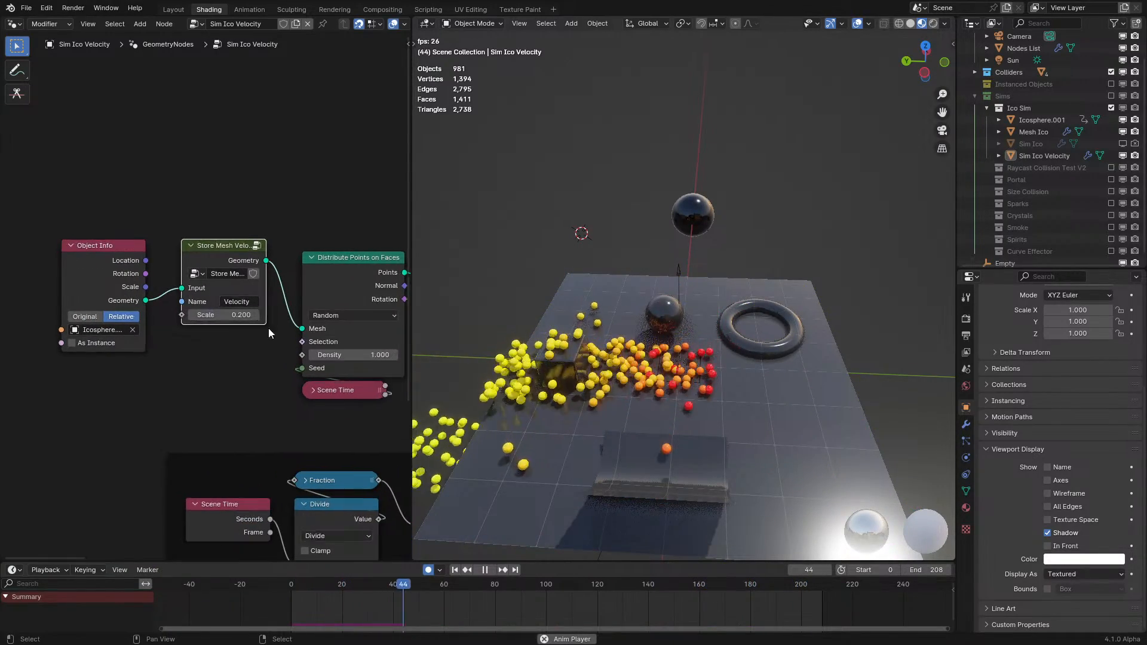
key("BackSpace")
left_click_drag(305, 621, 260, 619)
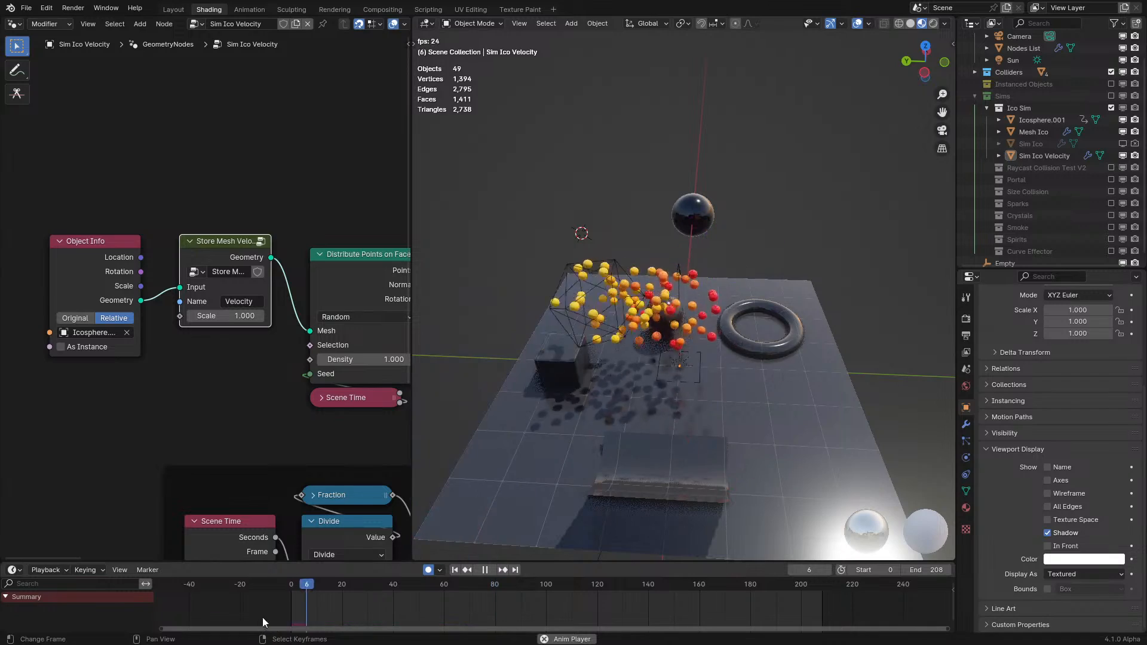
middle_click_drag(639, 404, 533, 357)
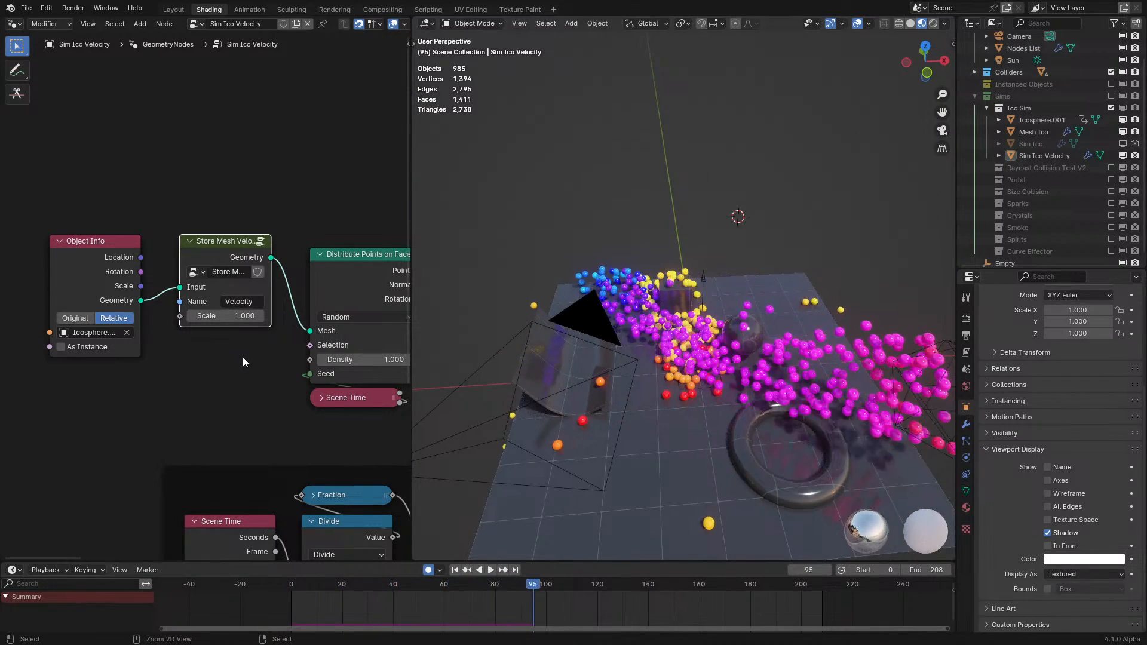
- Enable Offset Velocity for the new particles in the Particle Simulation node and collapse its New Particles section
key("ctrl+space")
middle_click_drag(607, 350, 60, 299)
left_click(894, 217)
left_click(894, 217)
left_click(893, 218)
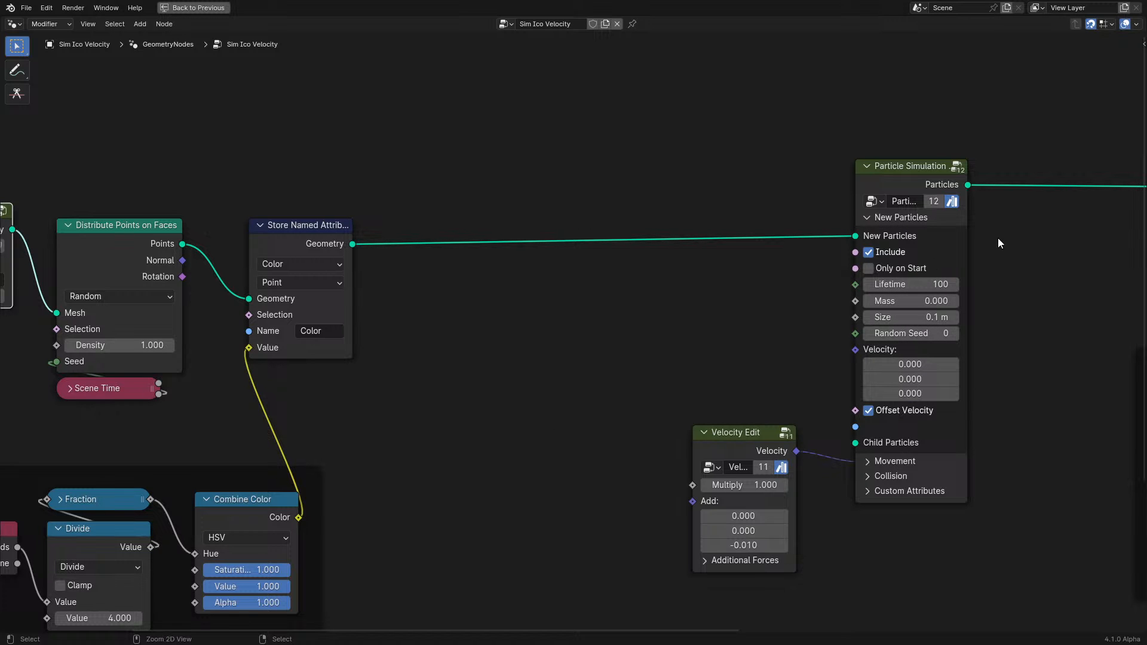
left_click(914, 217)
- Set the Store Mesh Velocity node's Scale to 0.2 and replay the simulation from the start
key("ctrl+space")
left_click(238, 593)
key("space")
middle_click_drag(250, 283, 620, 353)
left_click(39, 336)
type(".2")
key("Return")
key("shift+Left")
middle_click_drag(636, 448, 688, 436)
middle_click_drag(669, 428, 658, 421)
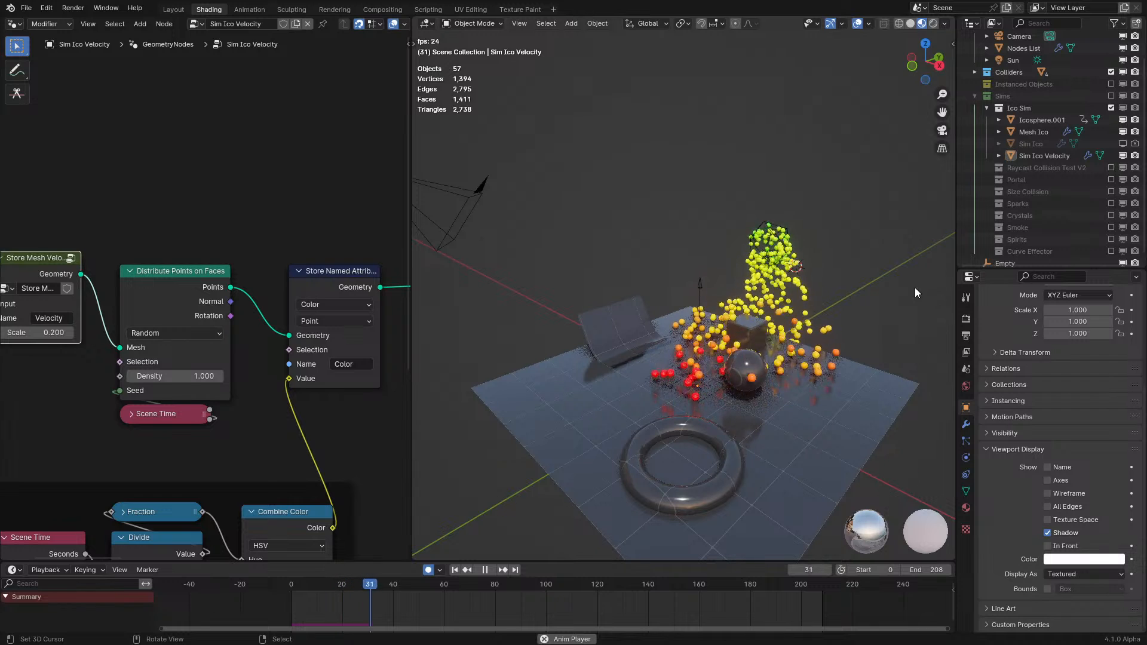
- Stop playback and review the New Particles settings of the Particle Simulation node
key("space")
scroll(259, 439, "down", 5)
middle_click_drag(259, 439, 319, 415)
scroll(320, 415, "up", 3)
left_click(288, 266)
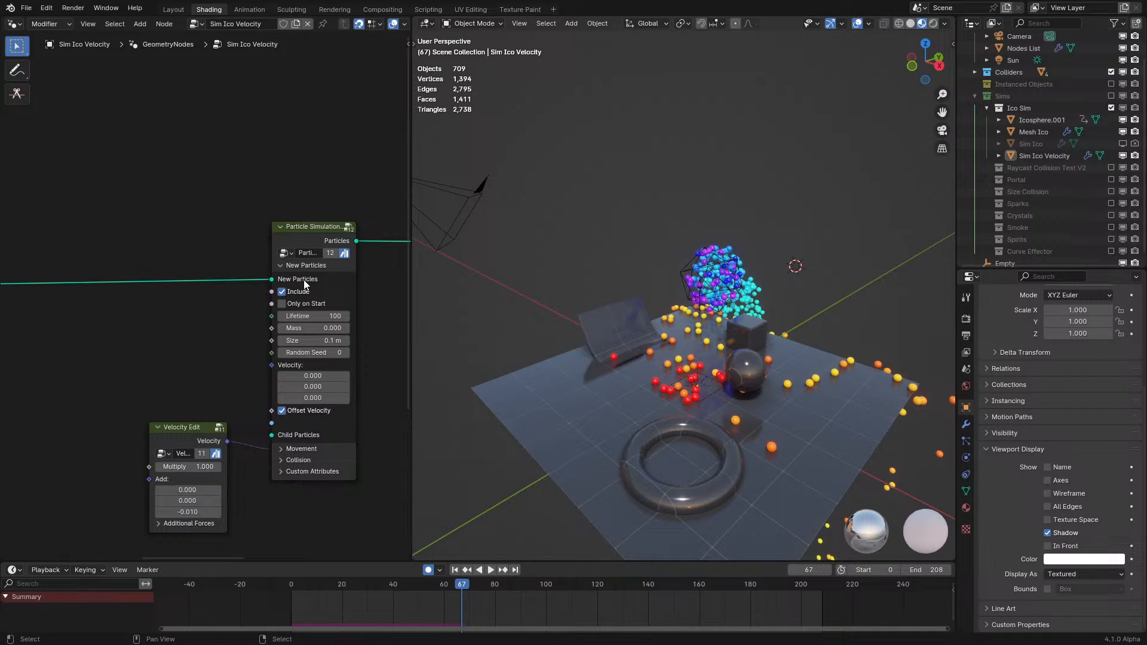
- Replay the simulation and examine the particles' motion and floor collisions from several viewing angles
middle_click_drag(637, 377, 647, 342)
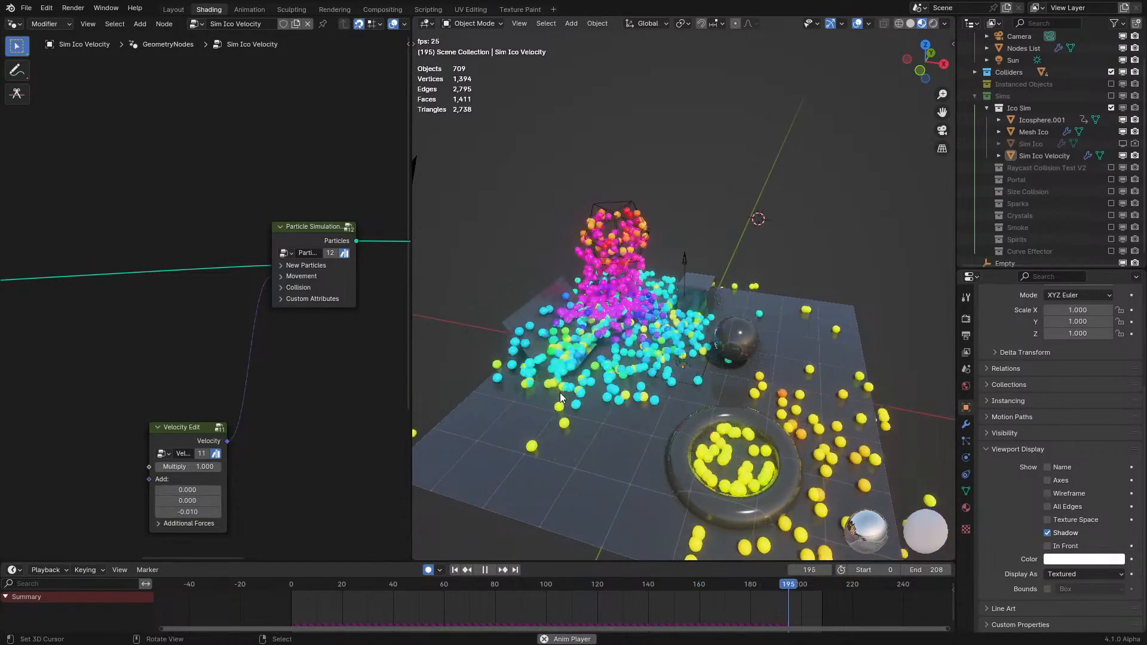
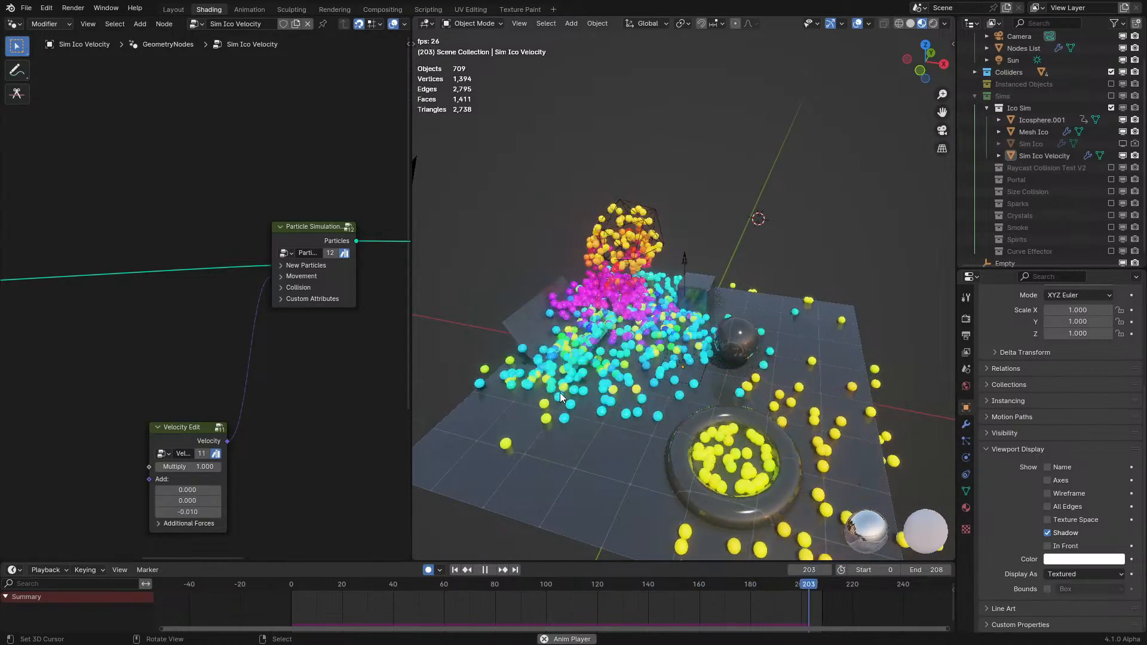
middle_click_drag(604, 360, 666, 404)
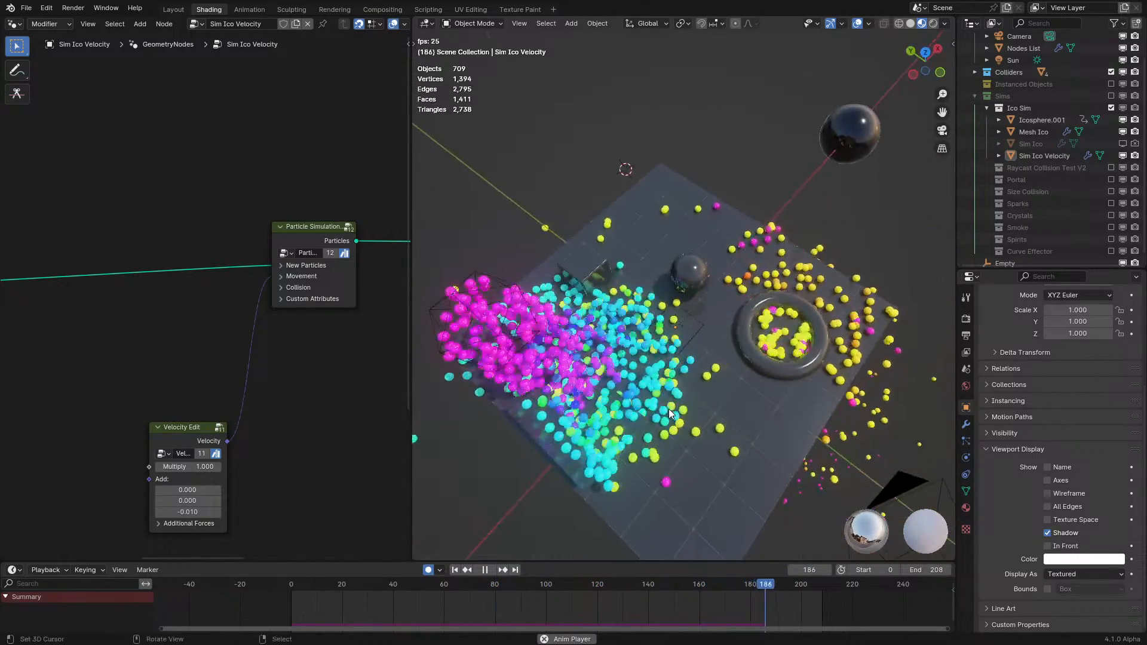
right_click(666, 404)
right_click(790, 203)
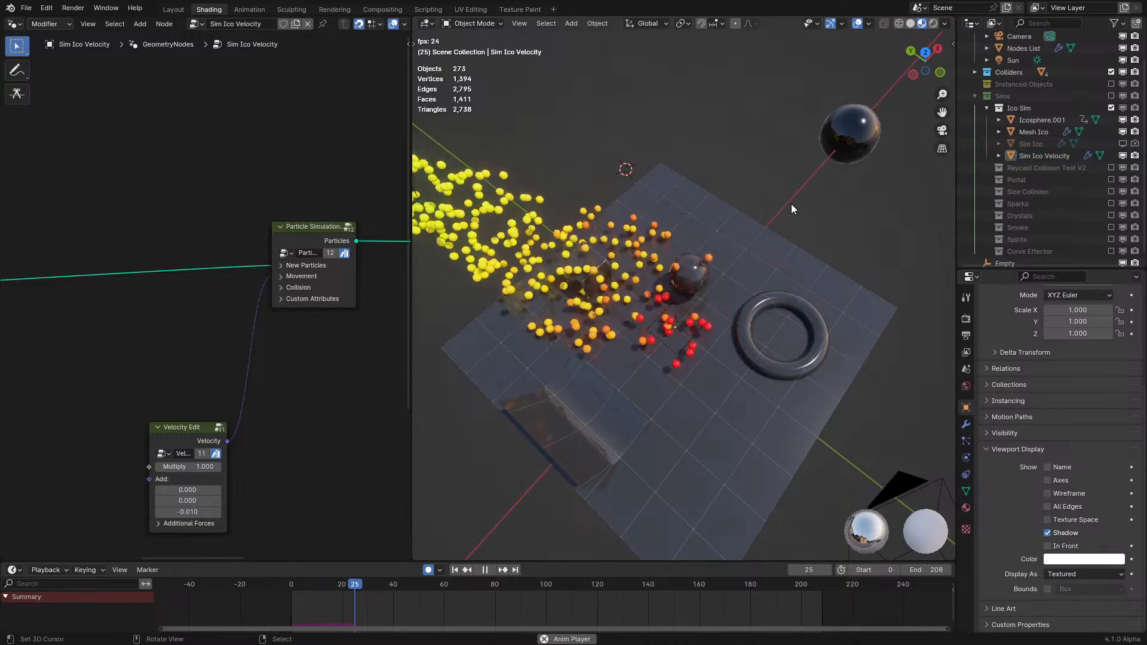
middle_click_drag(718, 288, 588, 249)
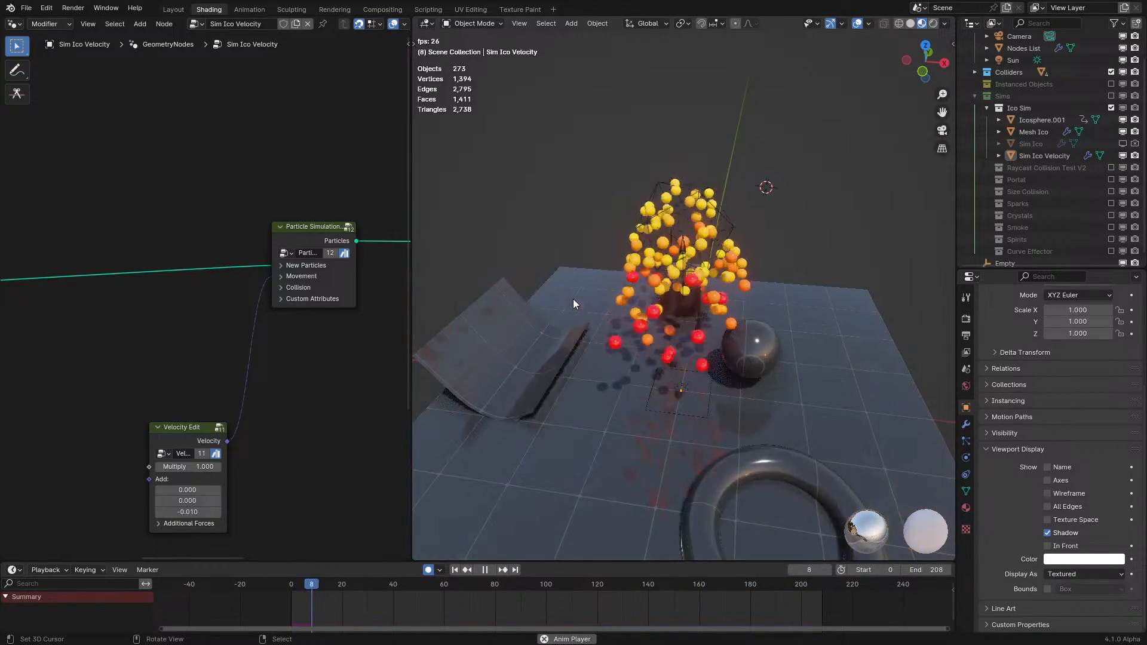
left_click(668, 307)
left_click(668, 307)
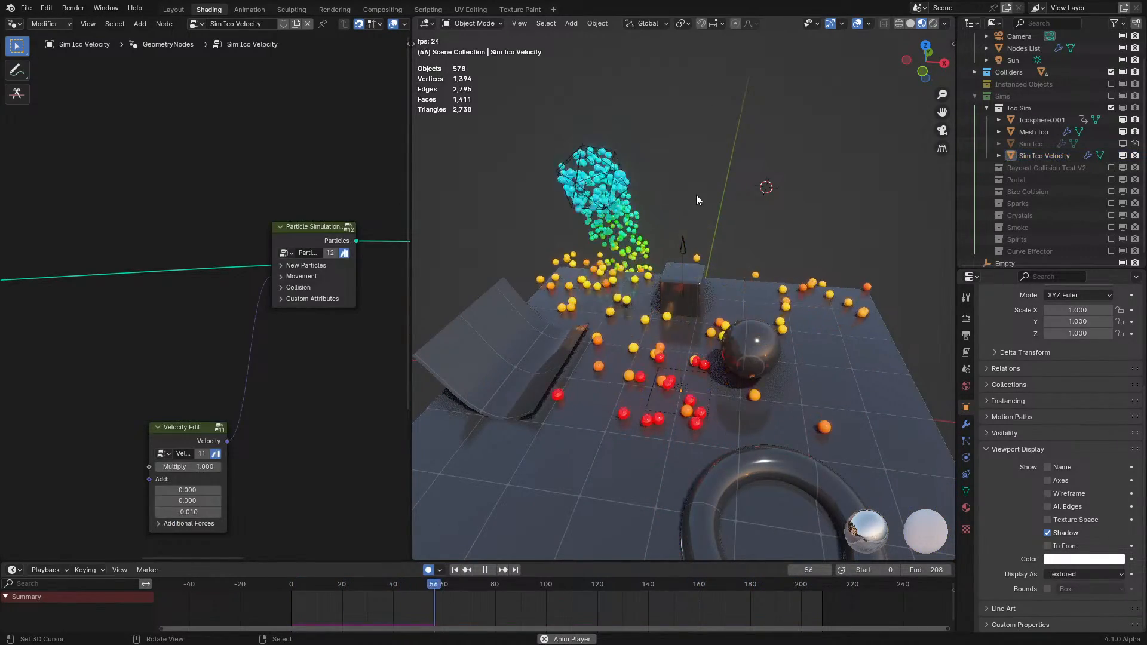
- Stop playback, clear the object selection, and browse from the modifier settings to the Scene properties
key("space")
left_click(646, 267)
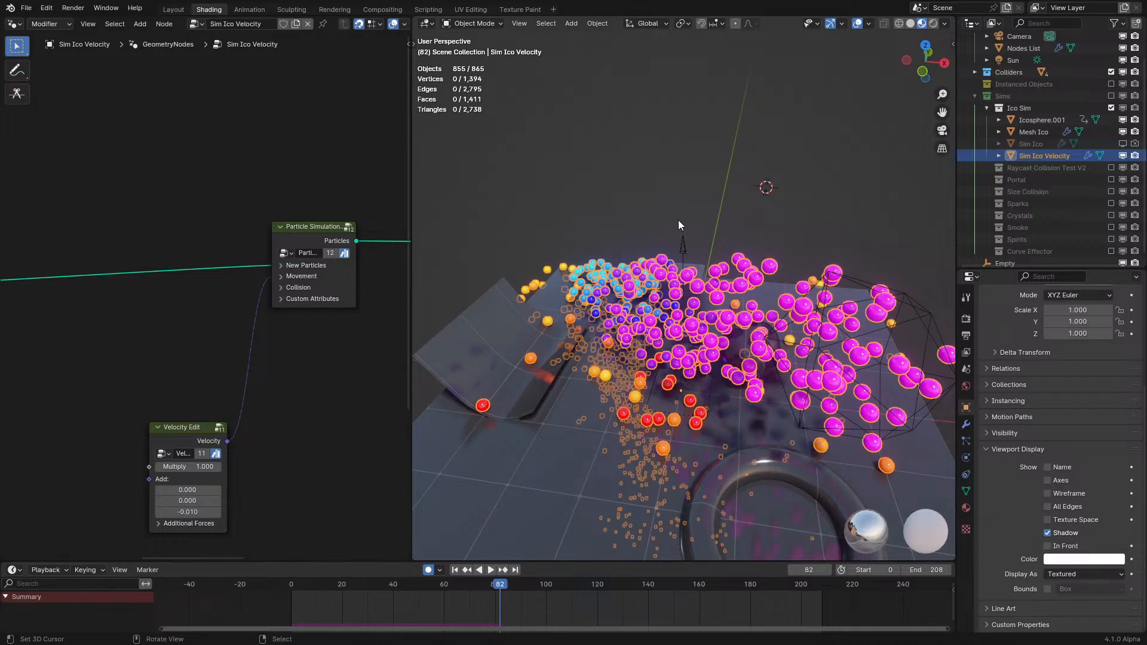
left_click(679, 225)
left_click(967, 427)
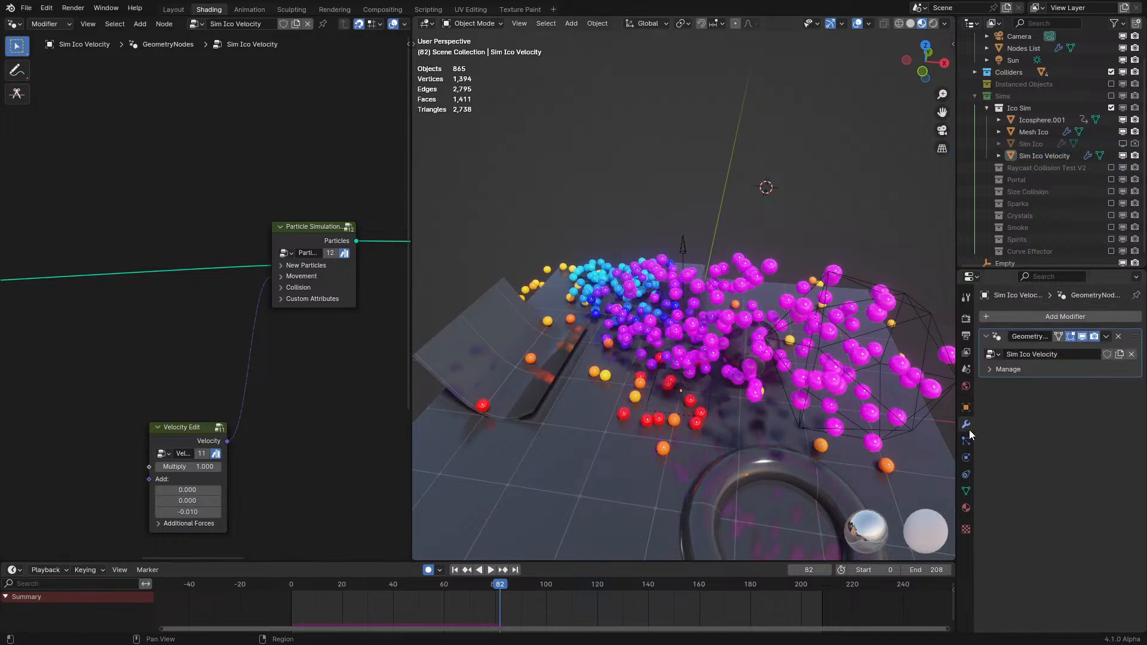
left_click(966, 352)
left_click(969, 334)
left_click(964, 370)
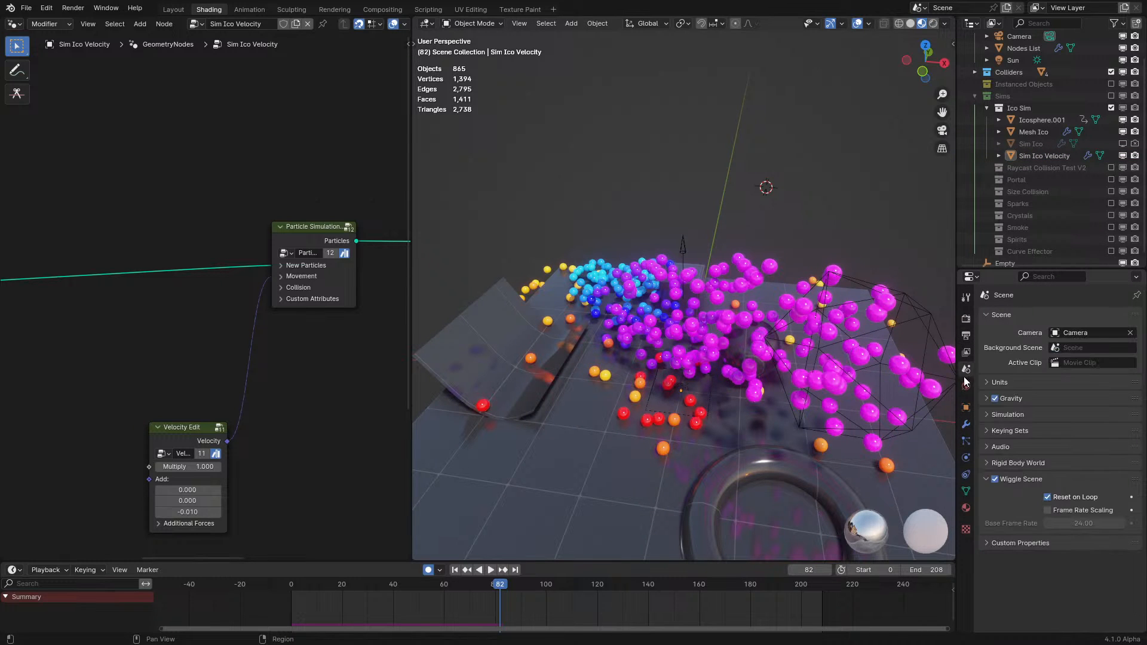
- Show the scene's gravity values and play the particle simulation while viewing it from several angles
left_click(1066, 400)
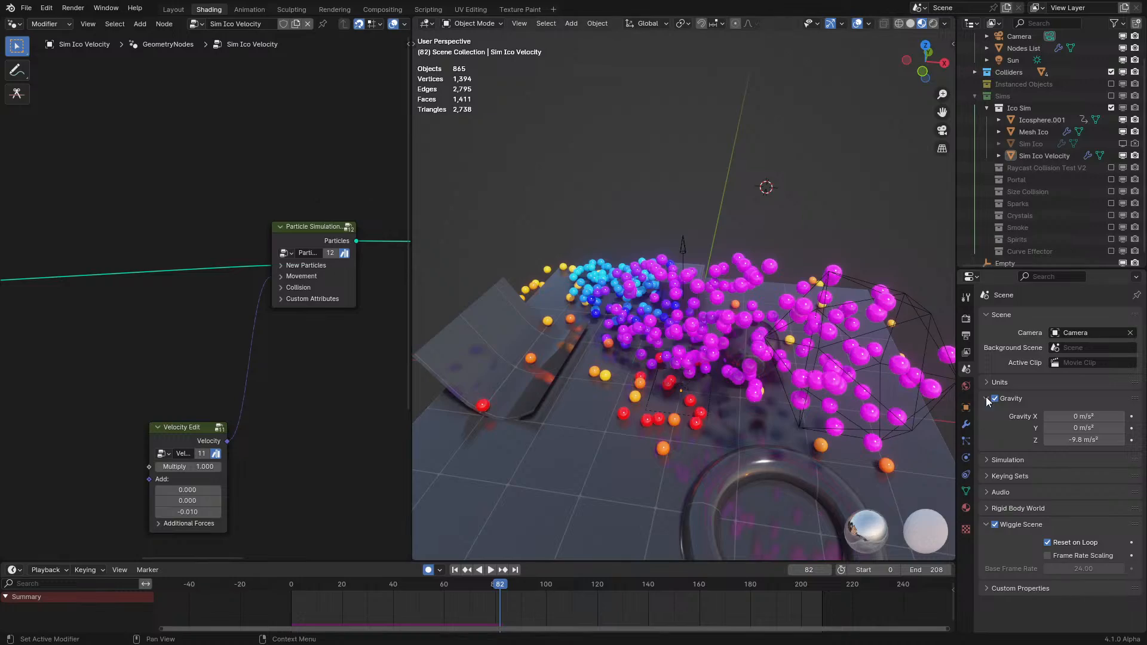
key("space")
middle_click_drag(796, 338, 569, 393)
left_click(629, 367)
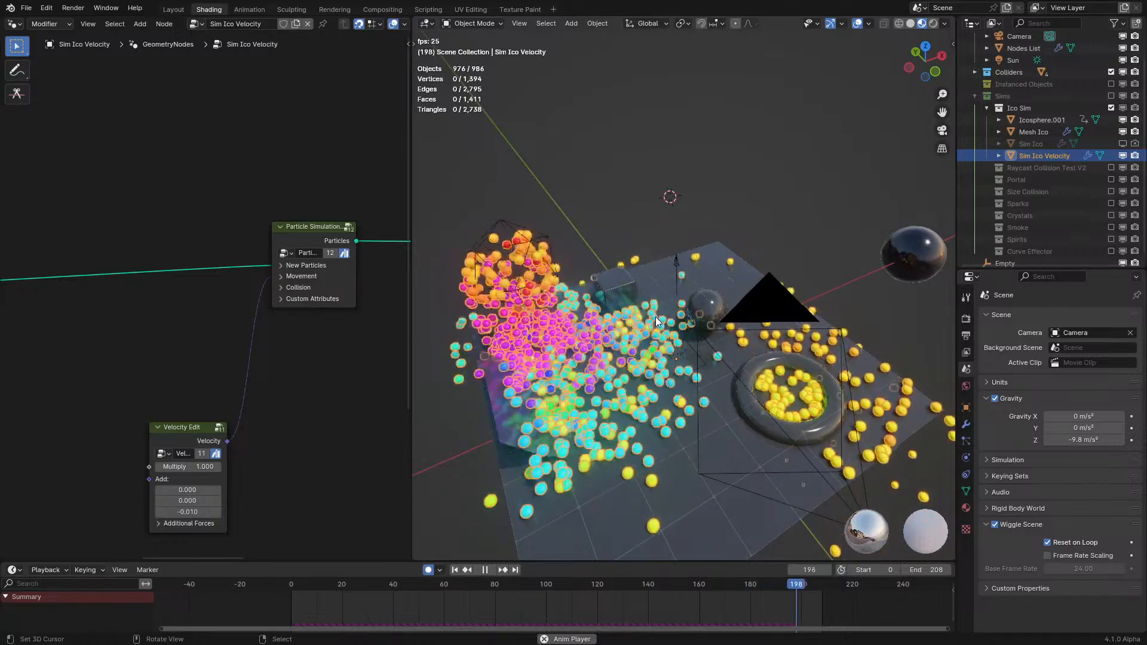
left_click(804, 241)
middle_click_drag(805, 243, 737, 279)
scroll(625, 321, "up", 1)
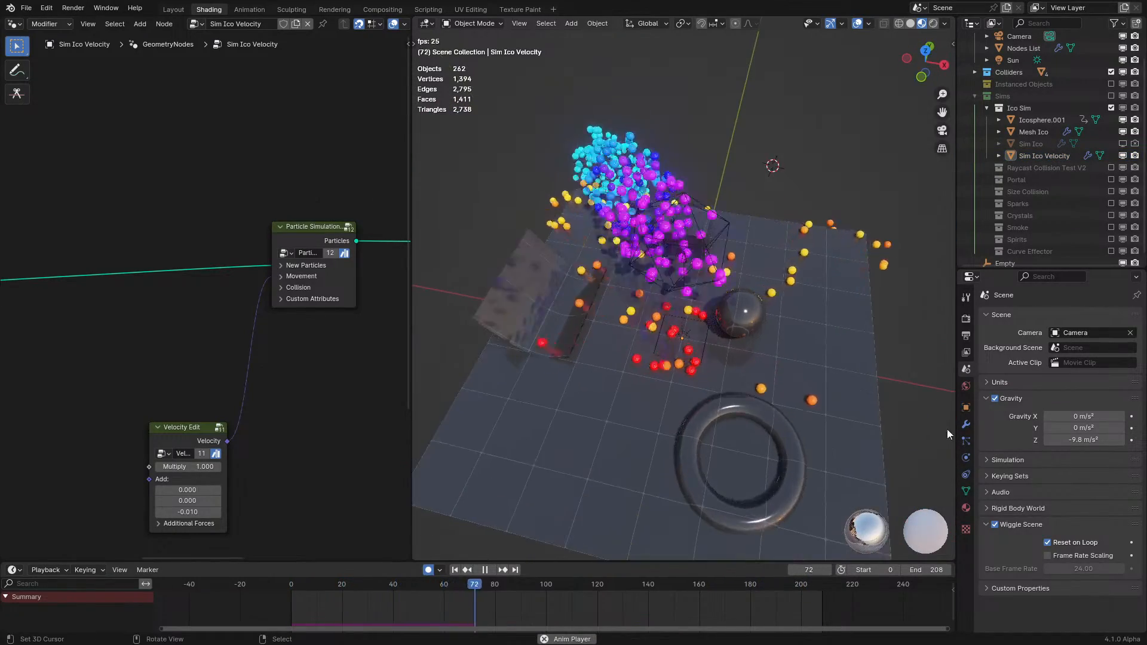
- Look through the scene's Simulation, Keying Sets, Audio and Rigid Body World settings
left_click(1025, 458)
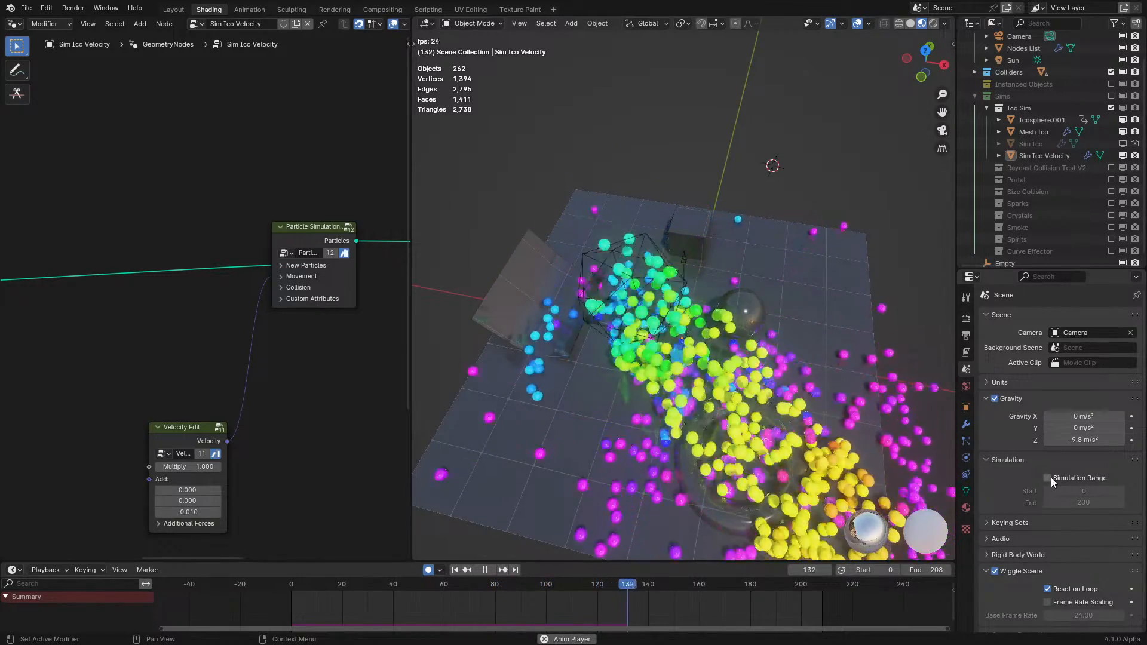
left_click(1020, 460)
left_click(1007, 476)
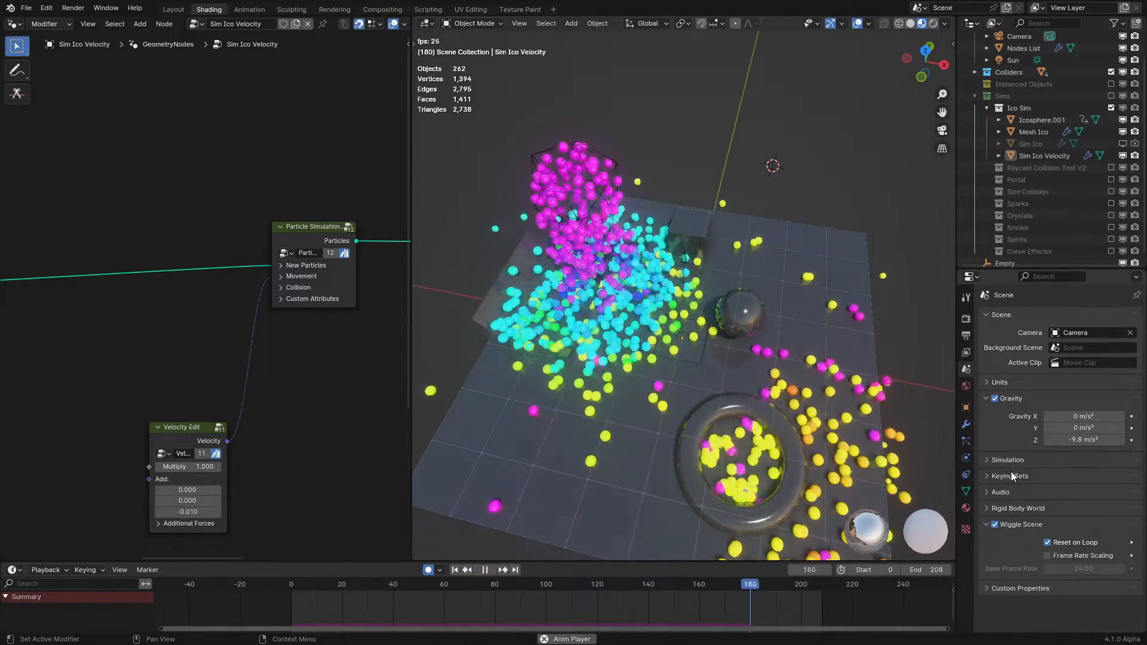
left_click(1006, 475)
left_click(1006, 491)
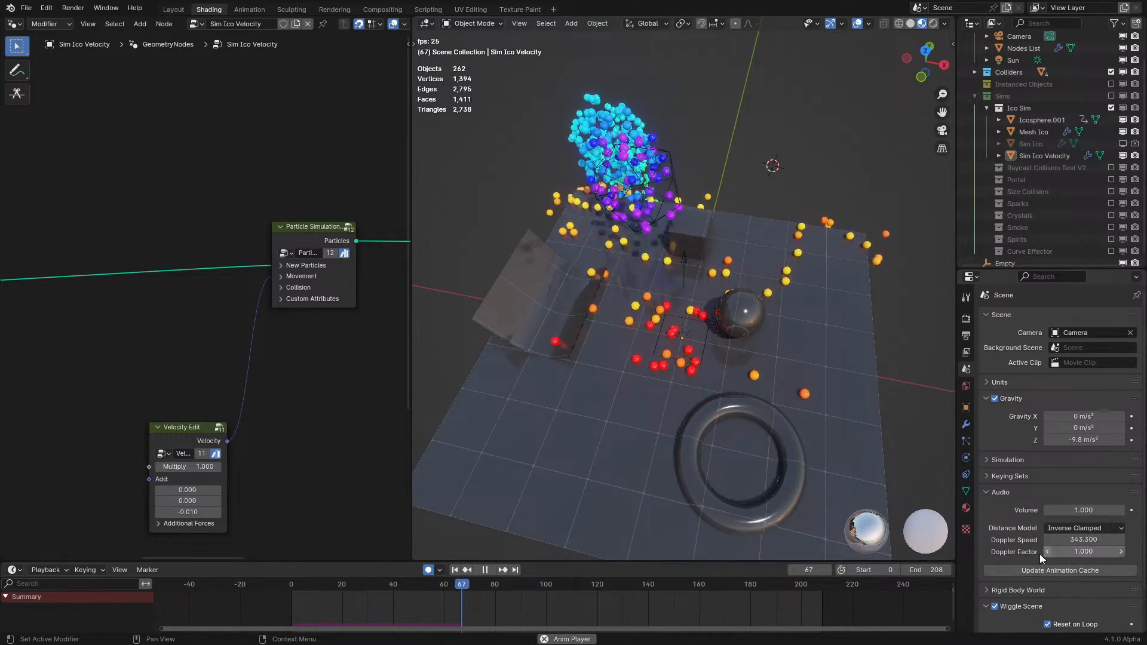
left_click(1000, 492)
left_click(1009, 508)
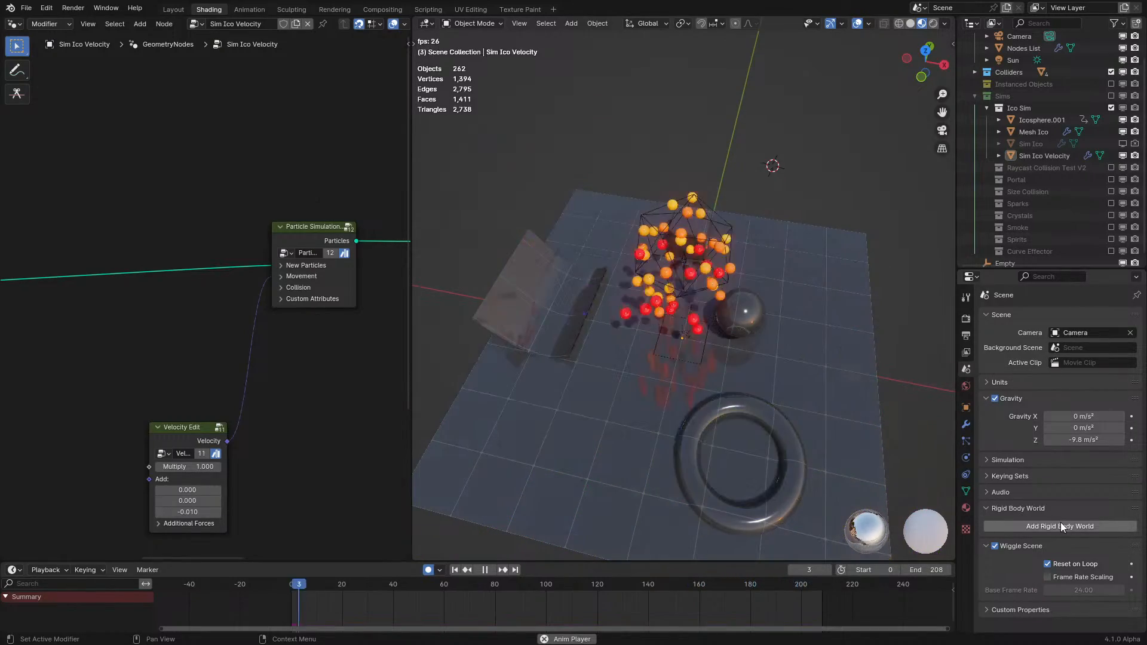
left_click(1018, 508)
- Examine how the playing particles fall onto the floor, ramp and ring colliders
middle_click_drag(784, 498, 649, 453)
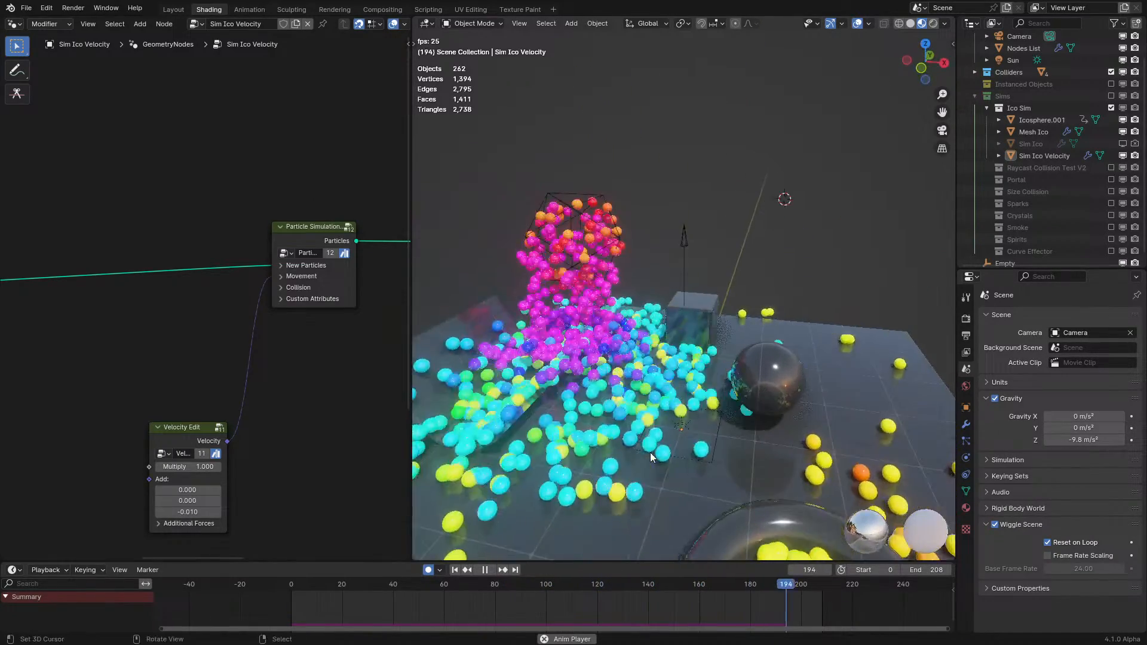
scroll(650, 453, "down", 1)
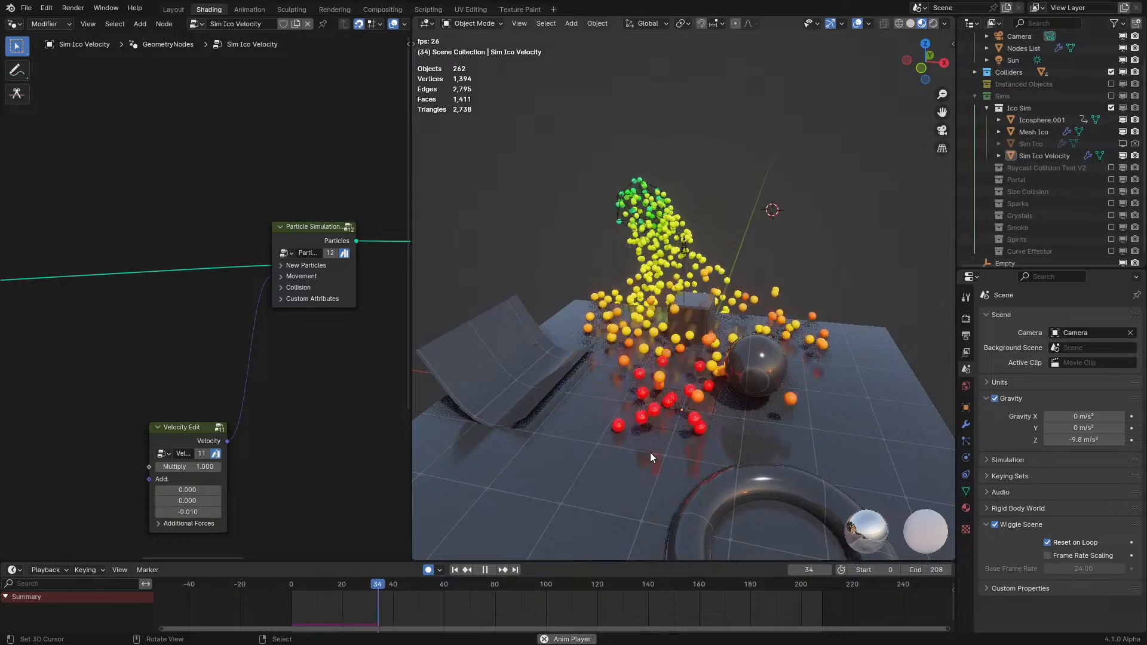
left_click(622, 285)
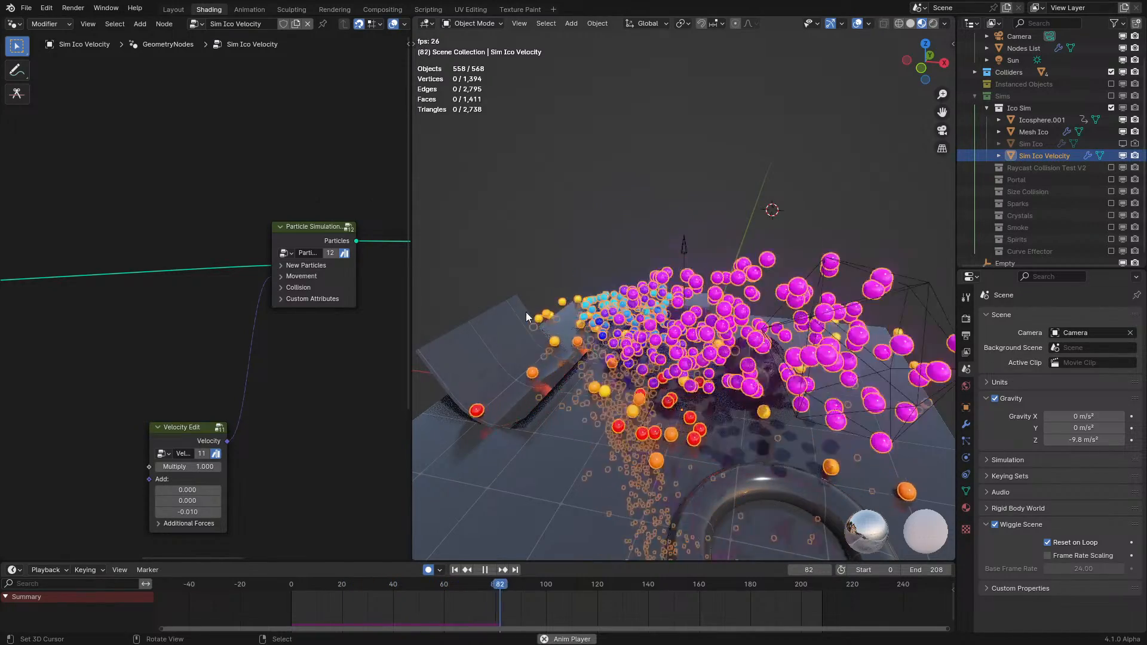
scroll(550, 306, "down", 2)
left_click(614, 241)
middle_click_drag(614, 242, 694, 307)
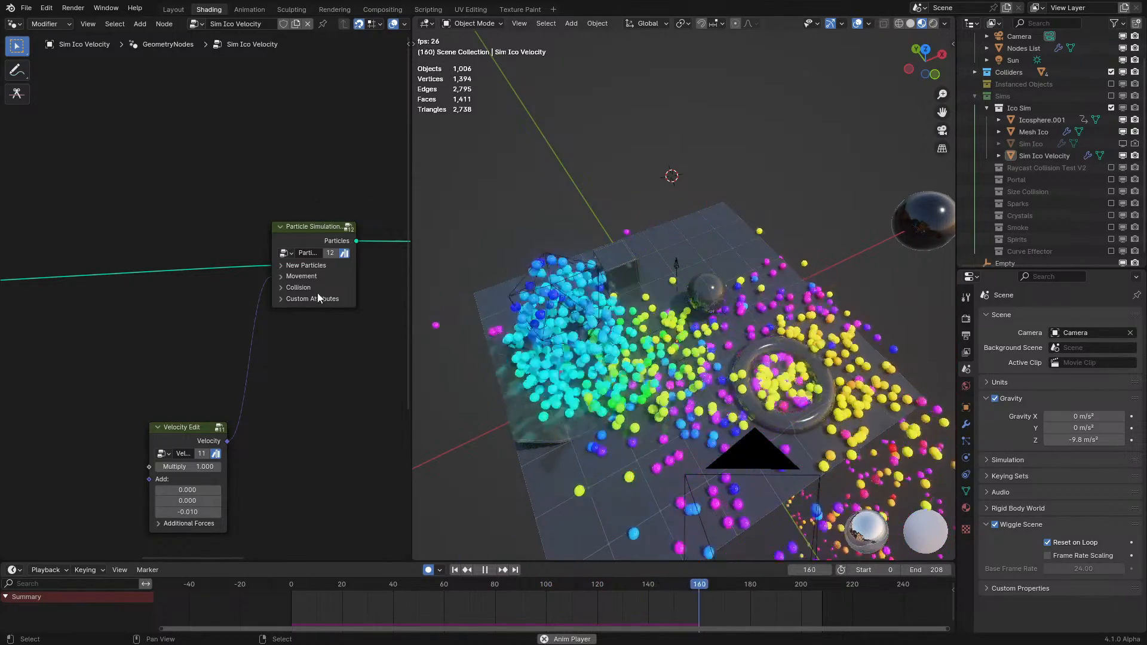
- Expand the Particle Simulation node's collision settings, set Friction to 0.020 and replay the simulation from the start
left_click(301, 288)
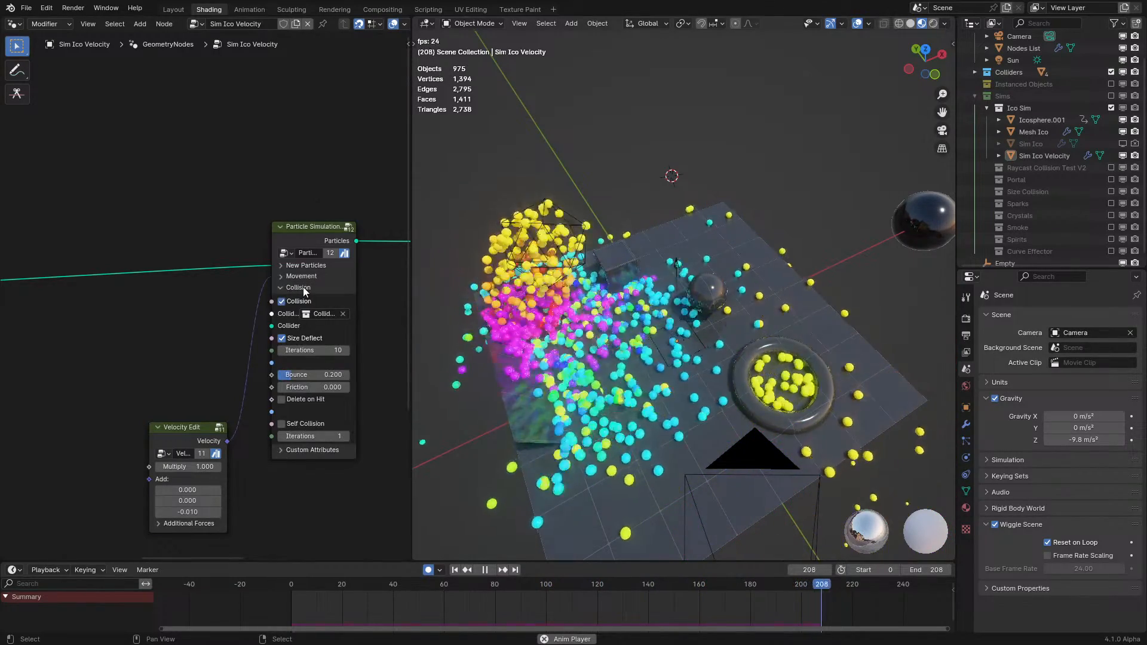
scroll(808, 389, "up", 2)
middle_click_drag(808, 388, 714, 328)
left_click_drag(285, 388, 290, 388, "ctrl")
left_click(293, 591)
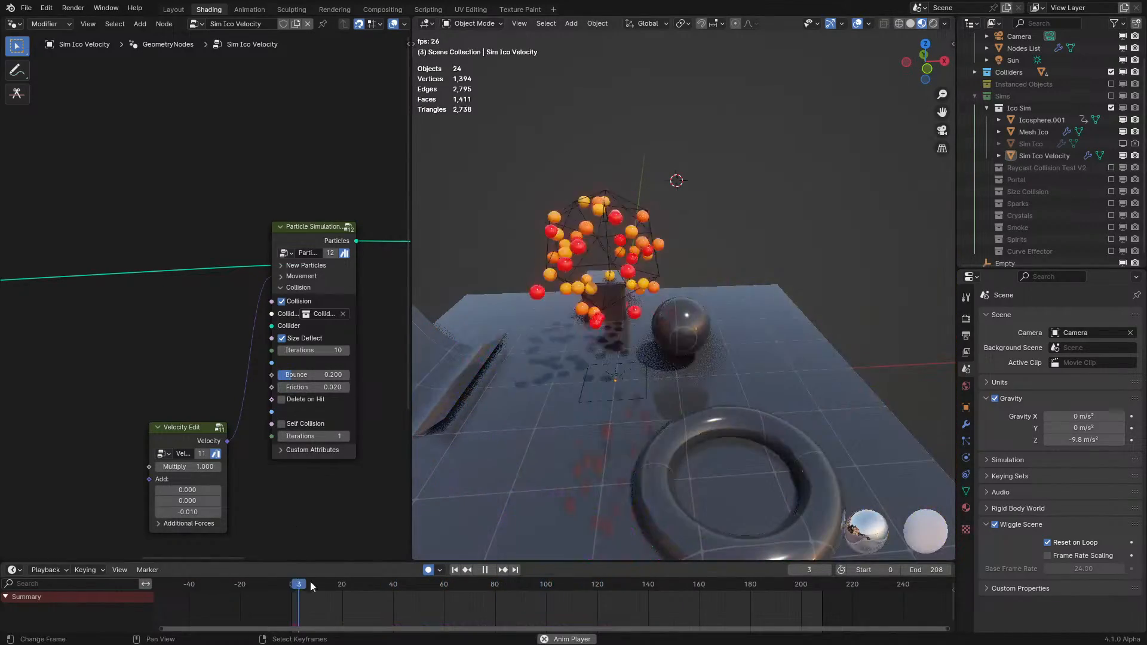
scroll(614, 401, "down", 3)
middle_click_drag(614, 400, 611, 427)
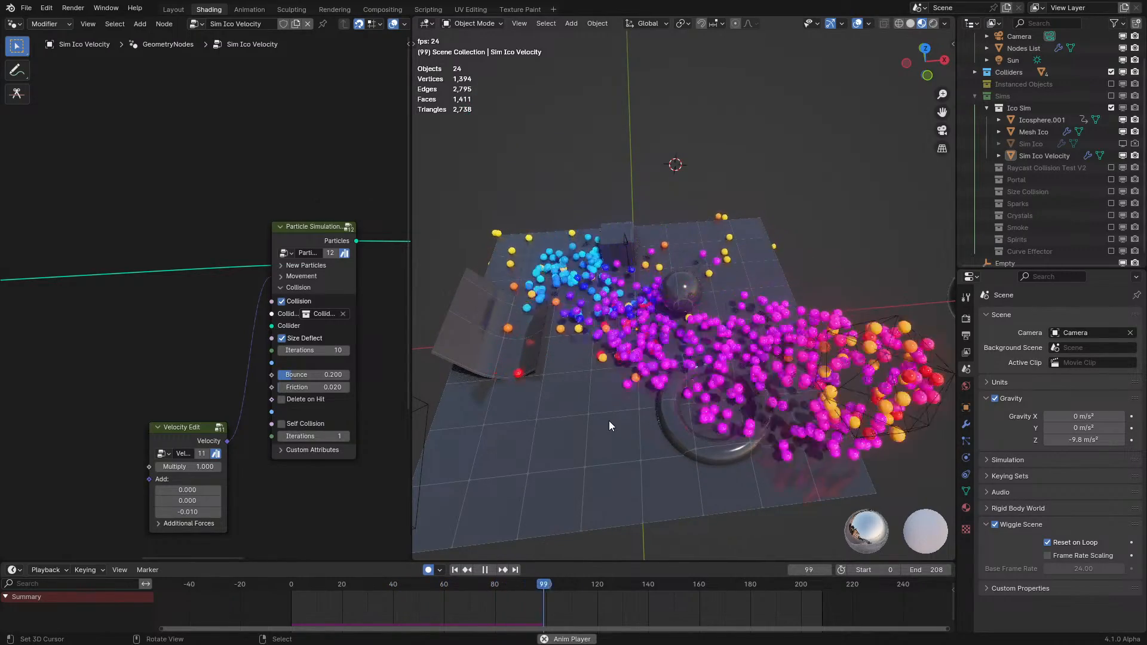
middle_click_drag(608, 420, 694, 414)
- Set the Particle Simulation node's collision Friction to 0.1 and replay the simulation from the start
left_click(337, 376)
key("Escape")
left_click(328, 385)
type("0.1")
key("Return")
left_click(252, 588)
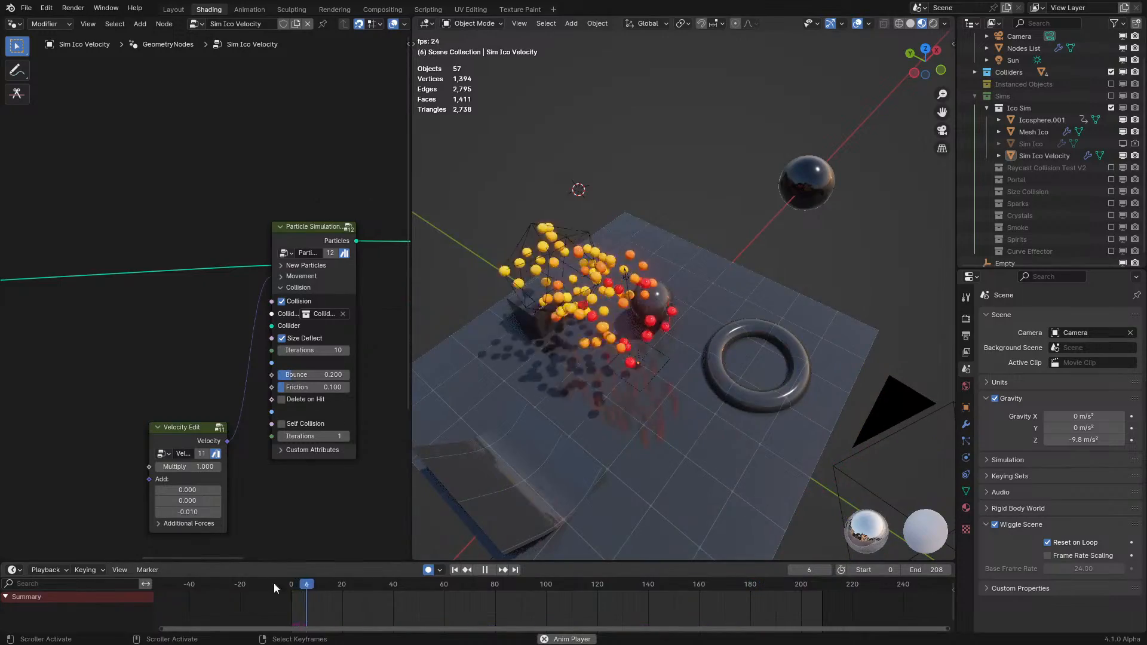
middle_click_drag(668, 467, 720, 403)
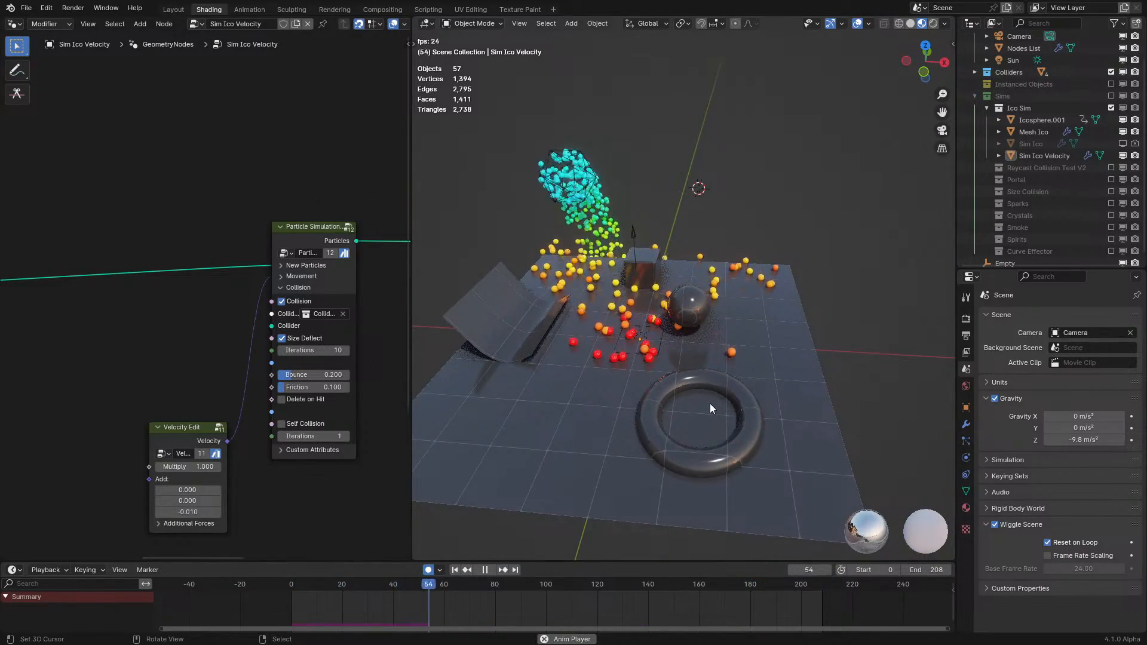
middle_click_drag(694, 402, 646, 432)
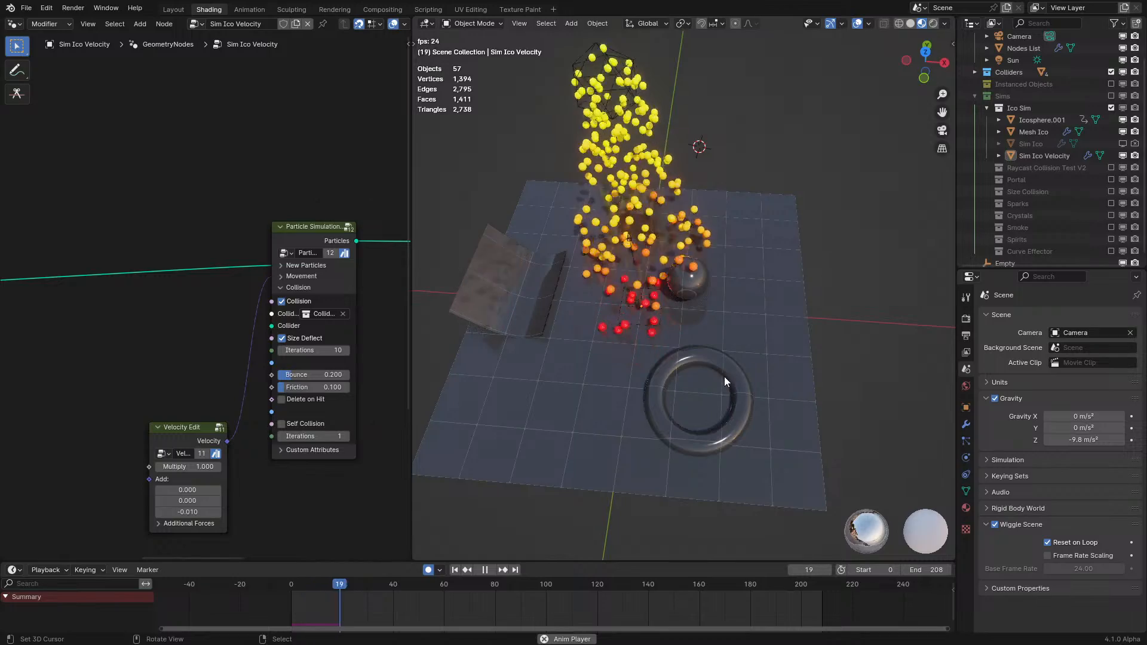
- Move the Velocity Edit node up beside the Particle Simulation node's collision settings
middle_click_drag(671, 378, 694, 363)
scroll(239, 411, "up", 3)
left_click_drag(169, 500, 181, 336)
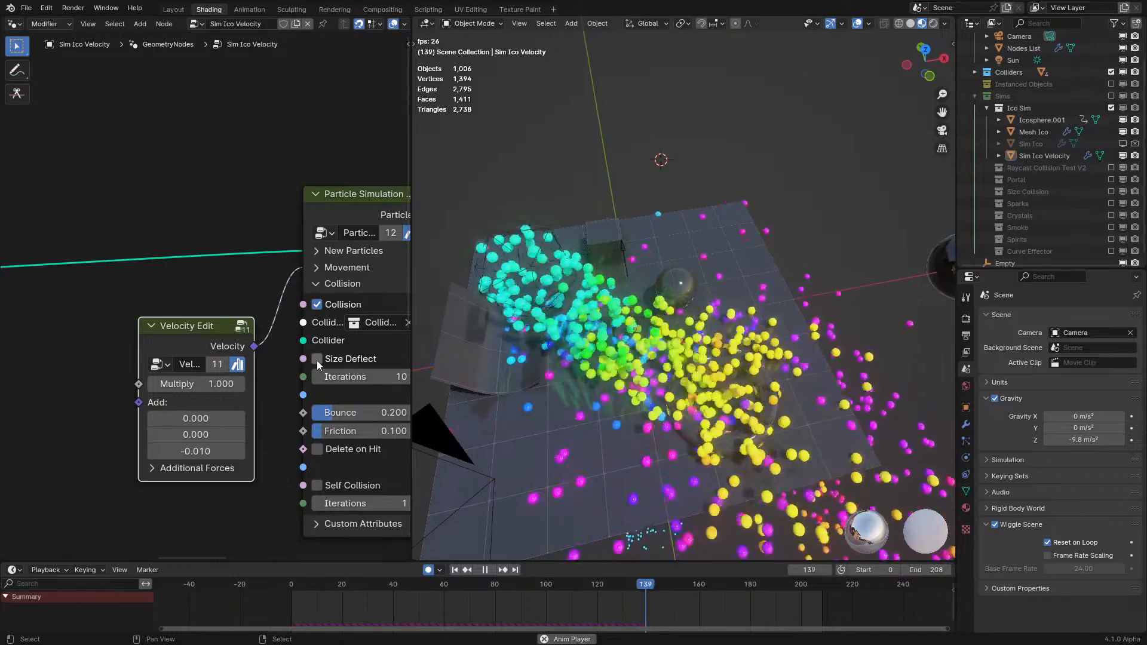
- Enable Self Collision on the Particle Simulation node and replay the simulation from the start
left_click(317, 450)
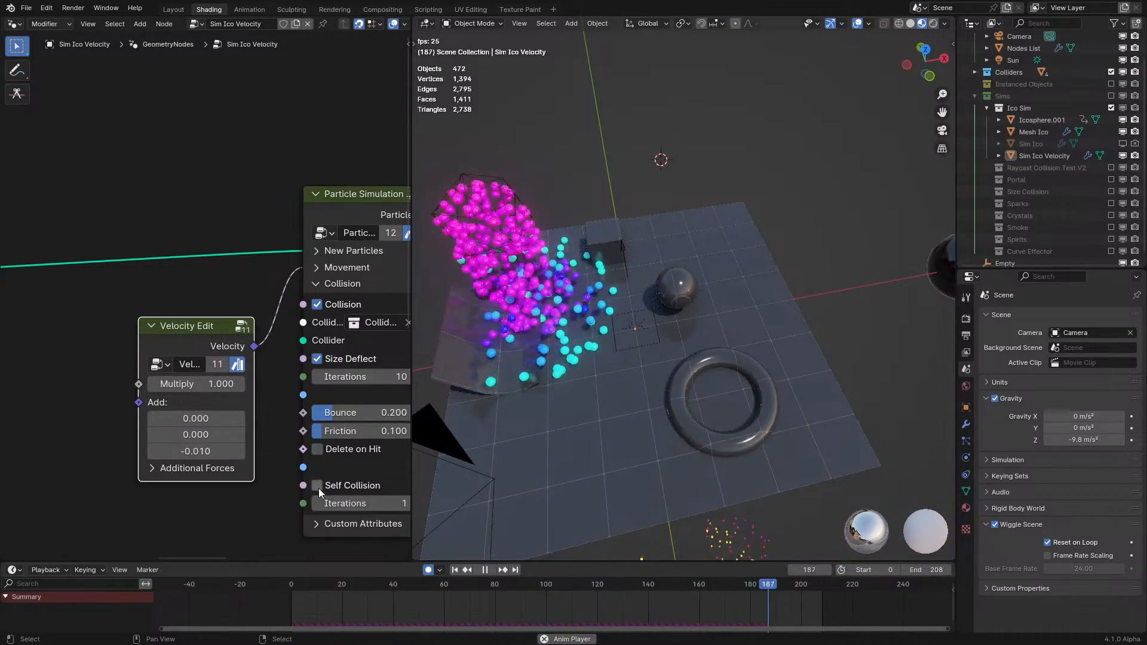
key("shift+Left")
middle_click_drag(690, 314, 627, 288)
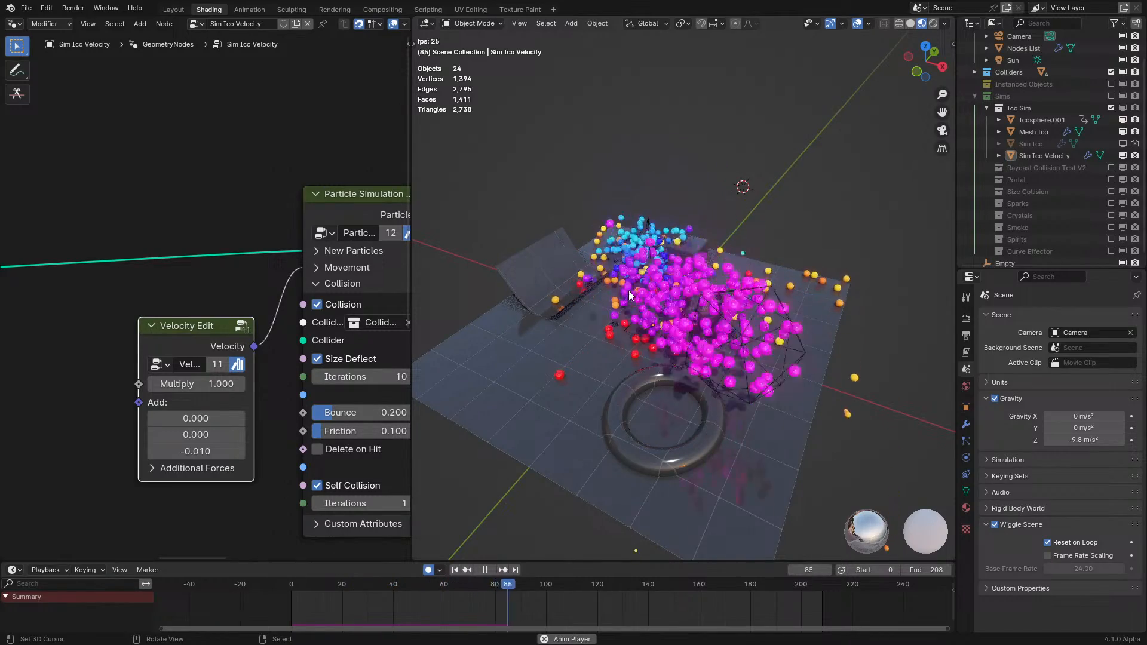
middle_click_drag(628, 290, 614, 257)
key("space")
key("space")
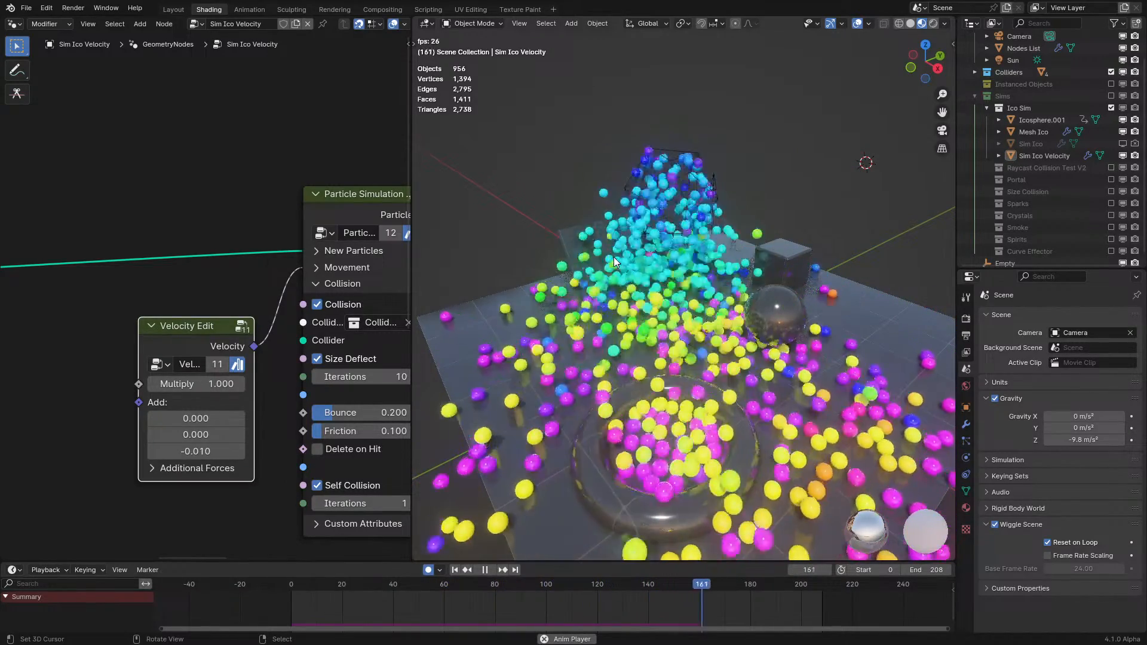
- Shift the Particle Simulation node slightly closer to the Velocity Edit node
middle_click_drag(614, 257, 624, 290)
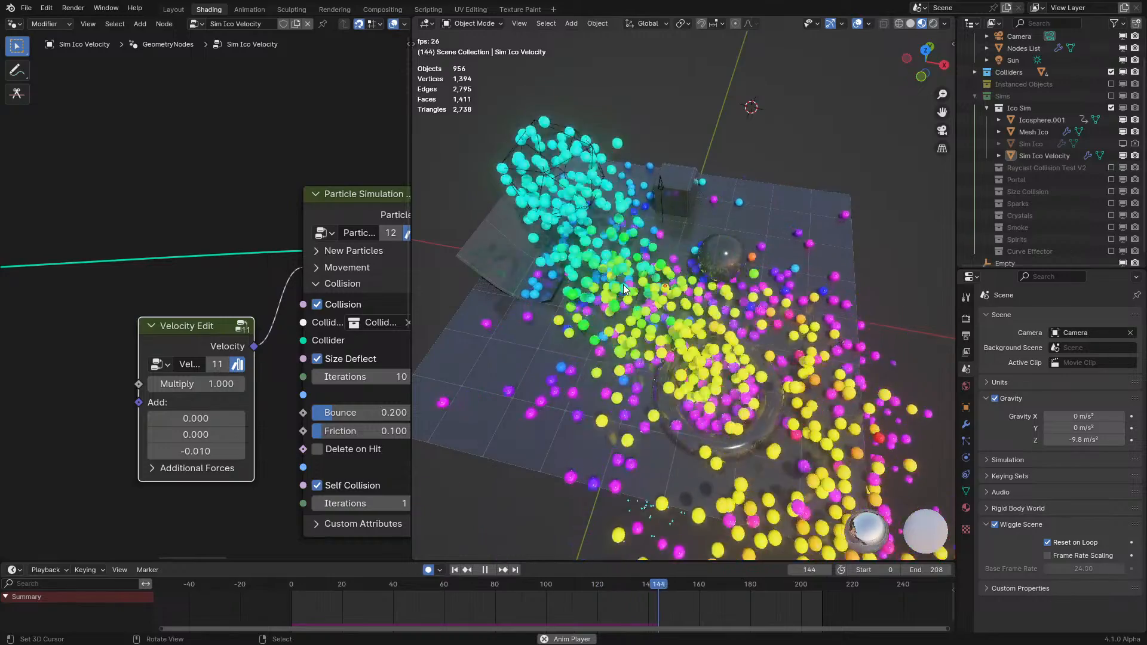
middle_click_drag(622, 284, 654, 271)
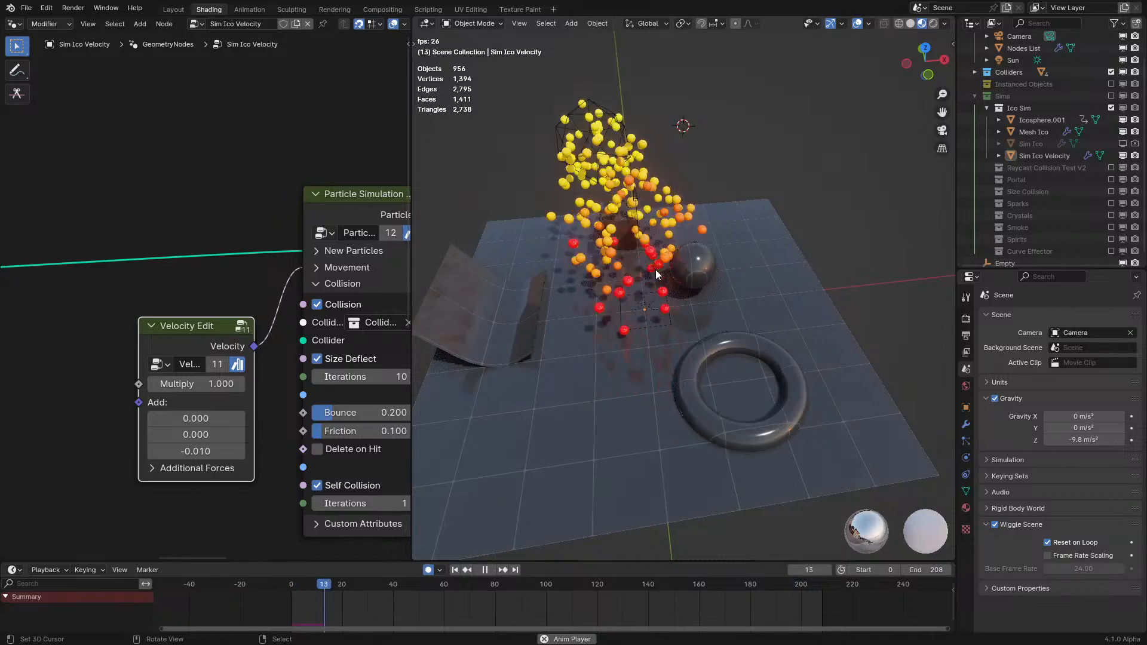
middle_click_drag(584, 400, 778, 361)
scroll(547, 374, "up", 2)
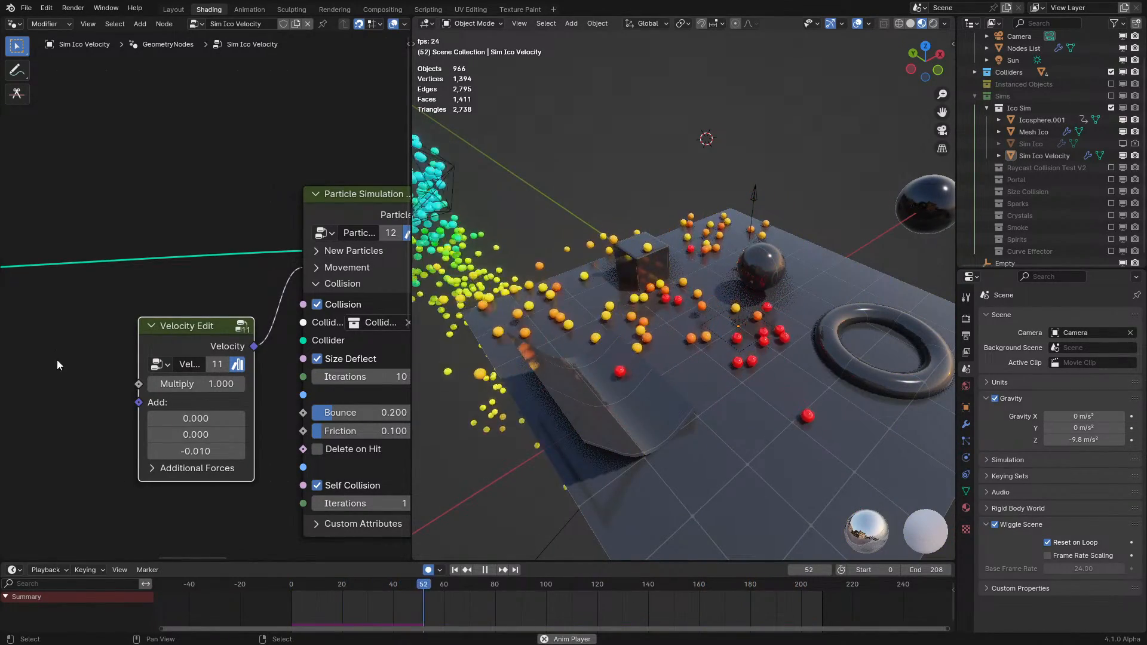
left_click_drag(352, 224, 335, 240)
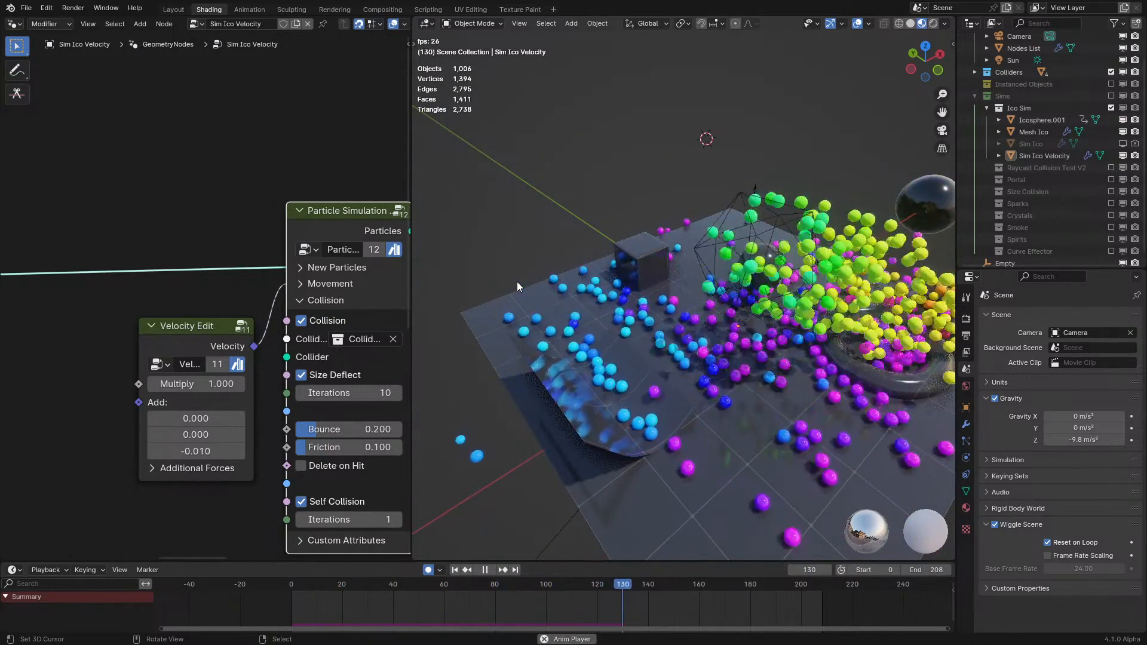
- Examine the self-colliding particles from different angles and distances while the simulation plays
mouse_move(582, 288)
middle_mouse_down()
mouse_move(536, 328)
mouse_move(418, 317)
mouse_move(572, 274)
middle_mouse_up()
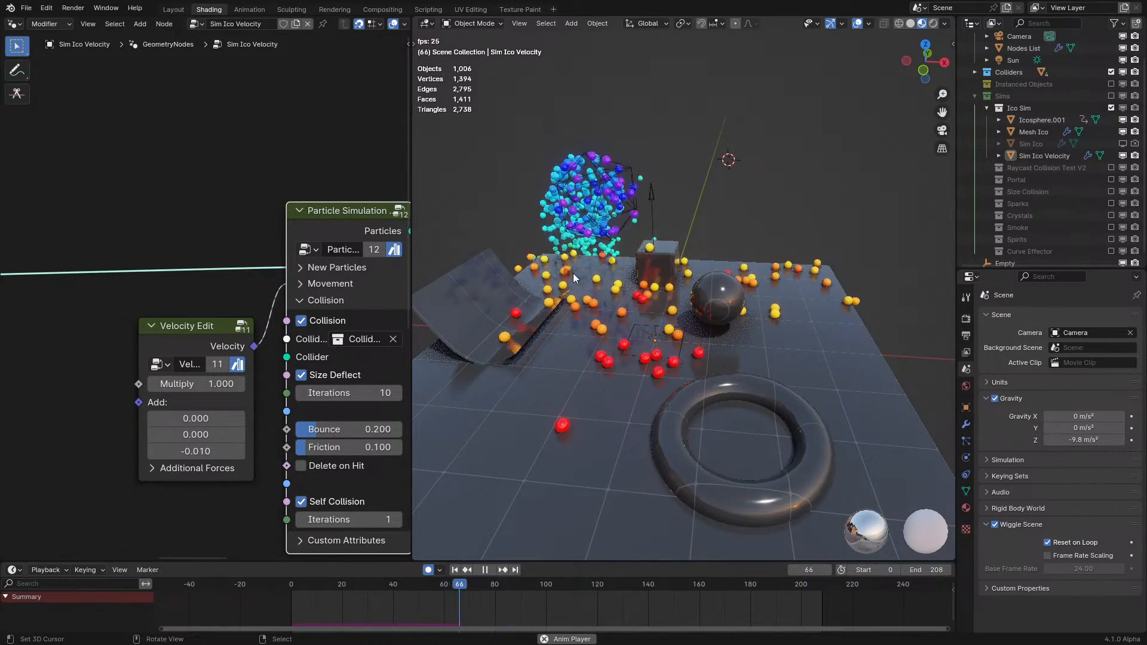
middle_click_drag(572, 274, 417, 377)
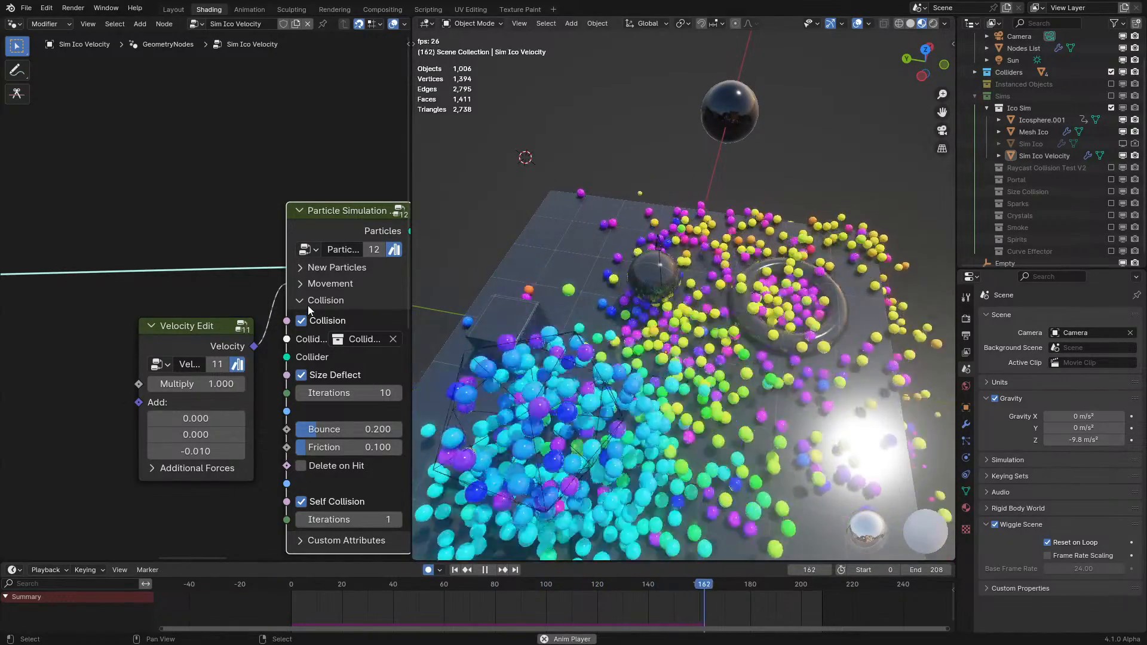
left_click(307, 305)
left_click(357, 305)
middle_click_drag(632, 345, 521, 317)
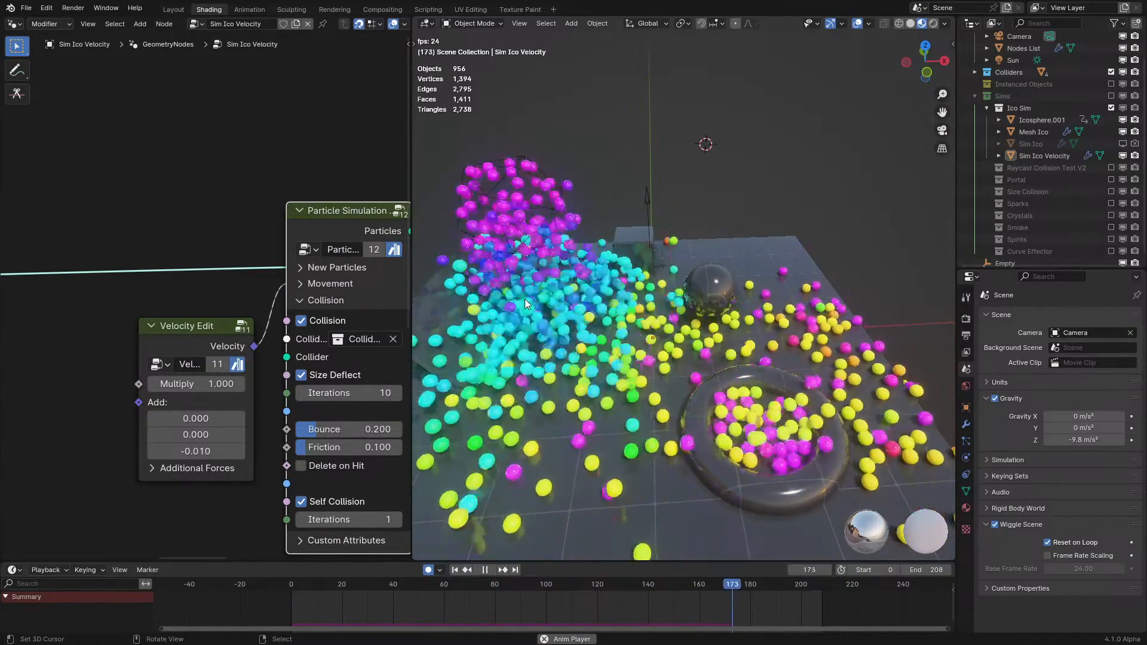
middle_click_drag(641, 258, 634, 295)
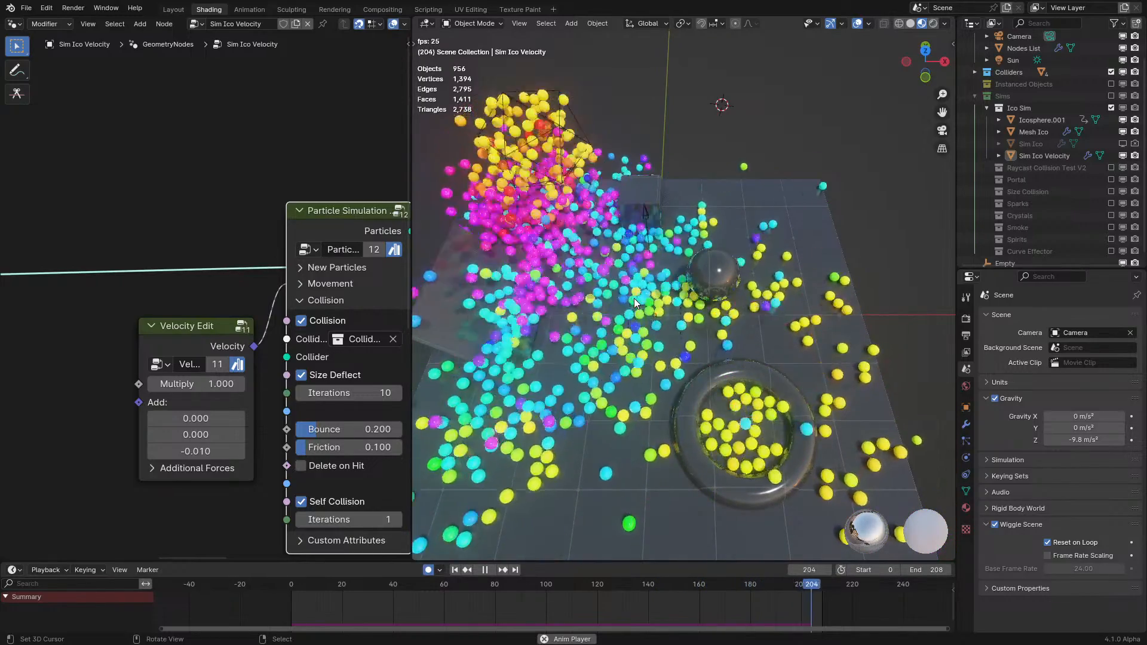
middle_click_drag(657, 312, 674, 274)
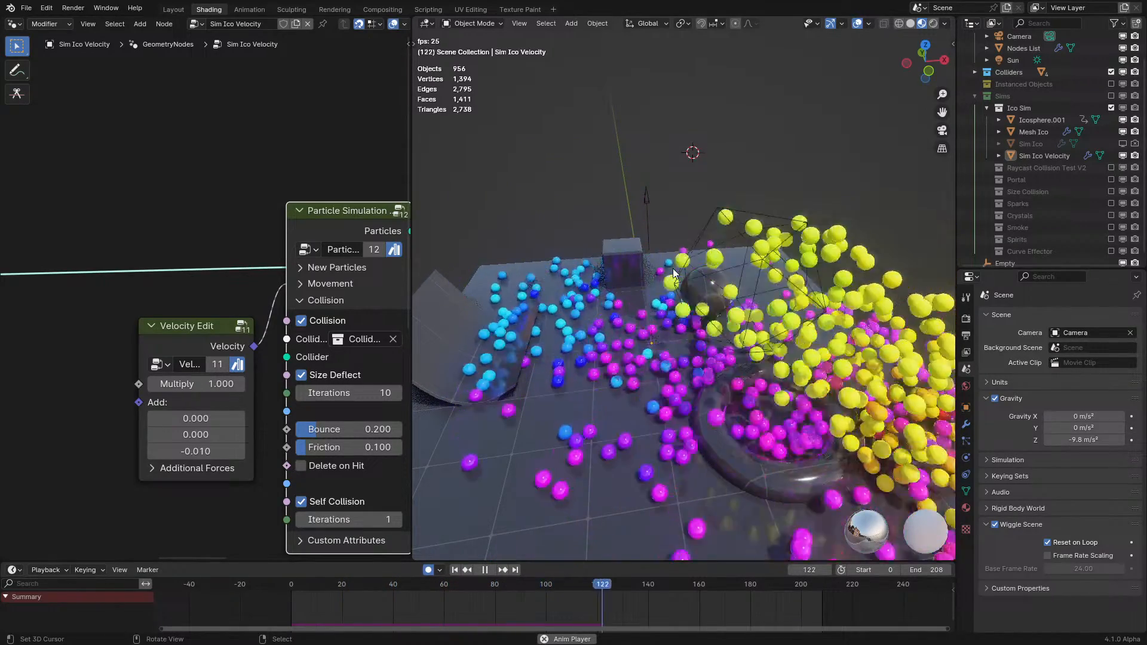
middle_click_drag(652, 274, 654, 303)
scroll(654, 339, "down", 3)
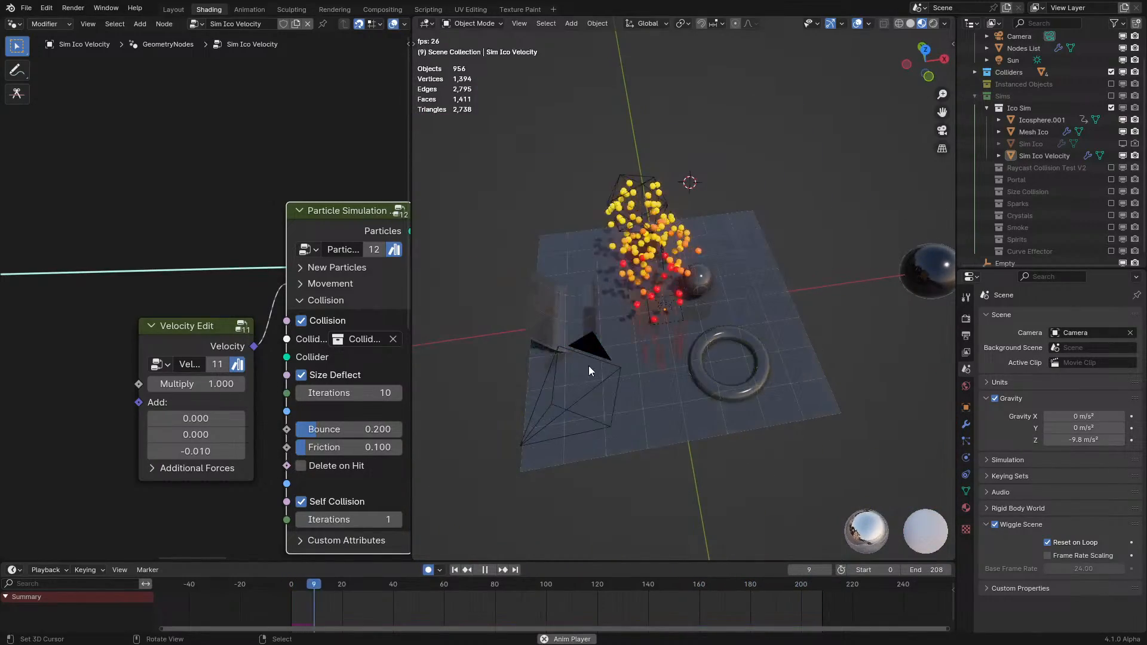
scroll(579, 318, "up", 5)
middle_click_drag(580, 322, 588, 304)
scroll(576, 304, "down", 2)
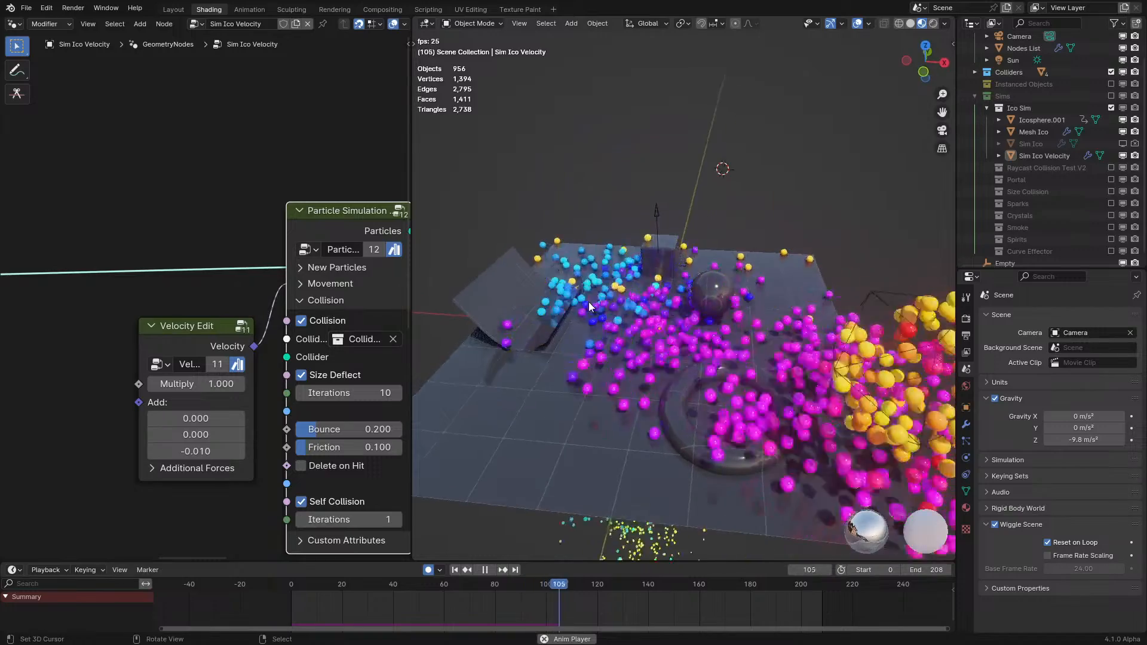
- Show the scene's output settings and stop the simulation playback
left_click(966, 335)
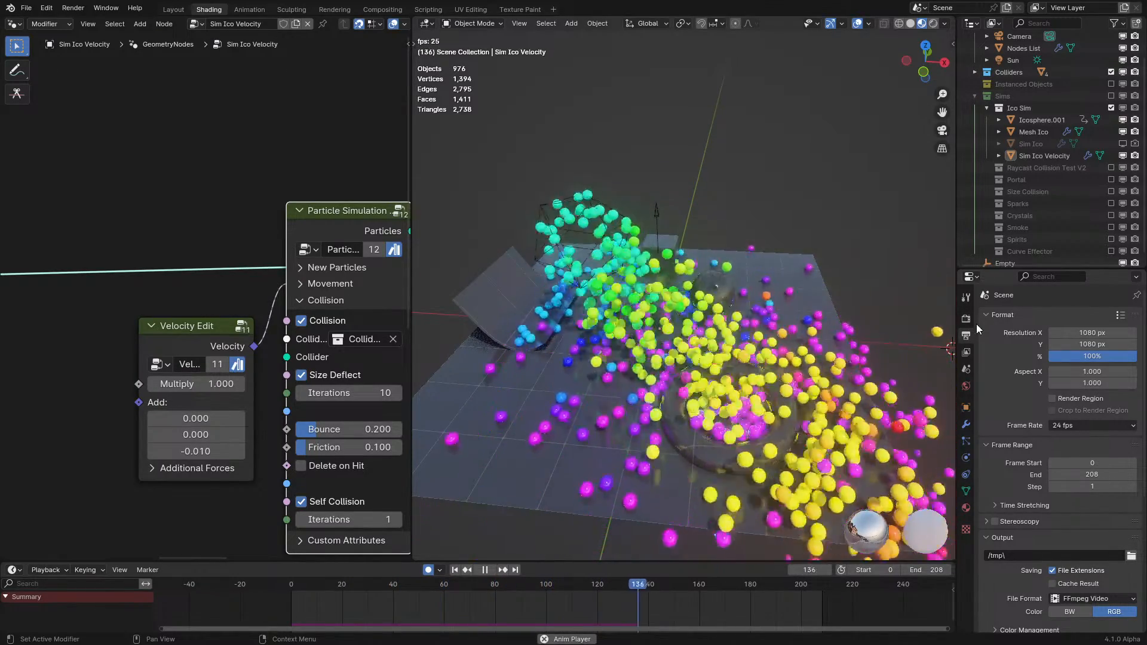
middle_click_drag(698, 342, 708, 357)
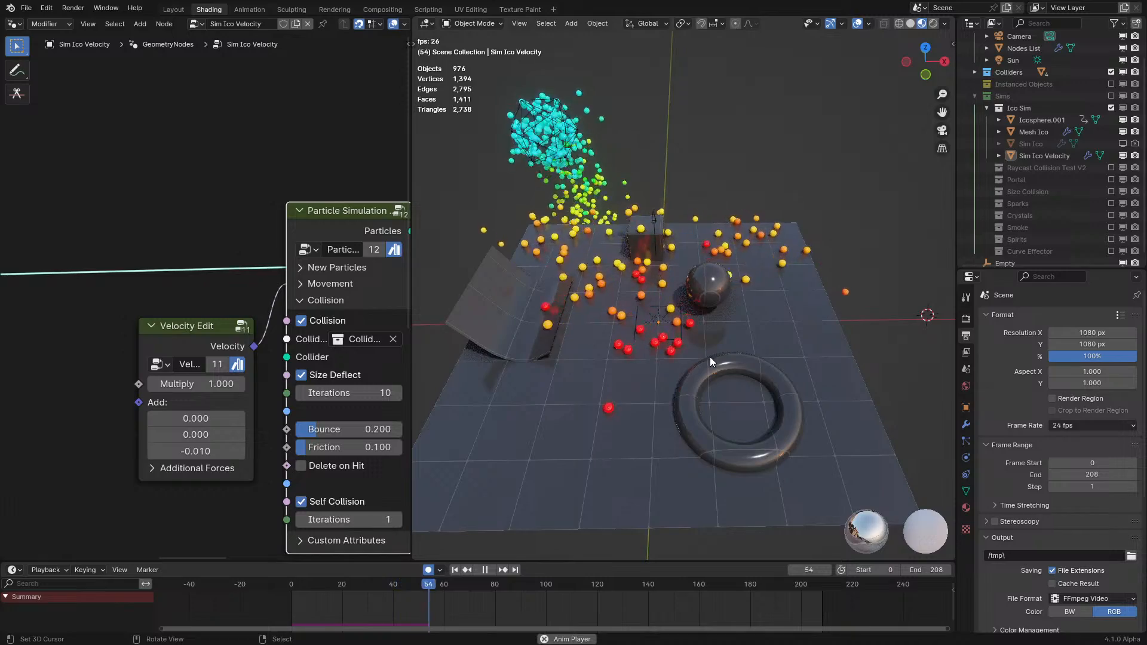
middle_click_drag(652, 251, 650, 289)
middle_click_drag(546, 213, 548, 227)
key("space")
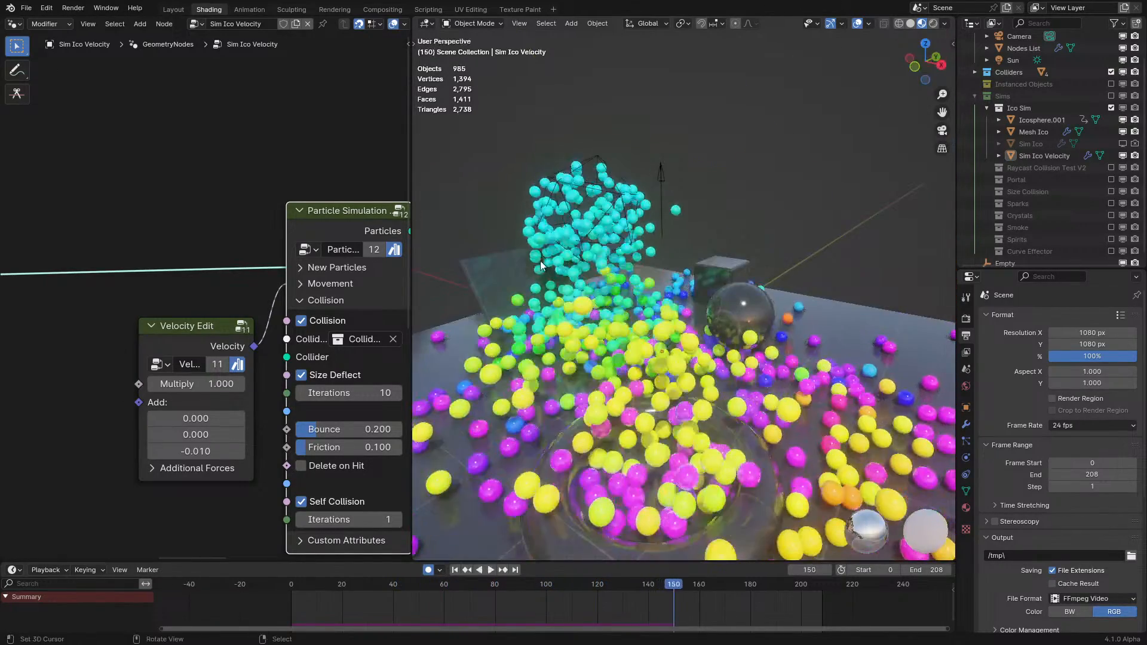
- Replay the particle simulation and examine the colliding particles from several sides
left_click(549, 236)
left_click(499, 170)
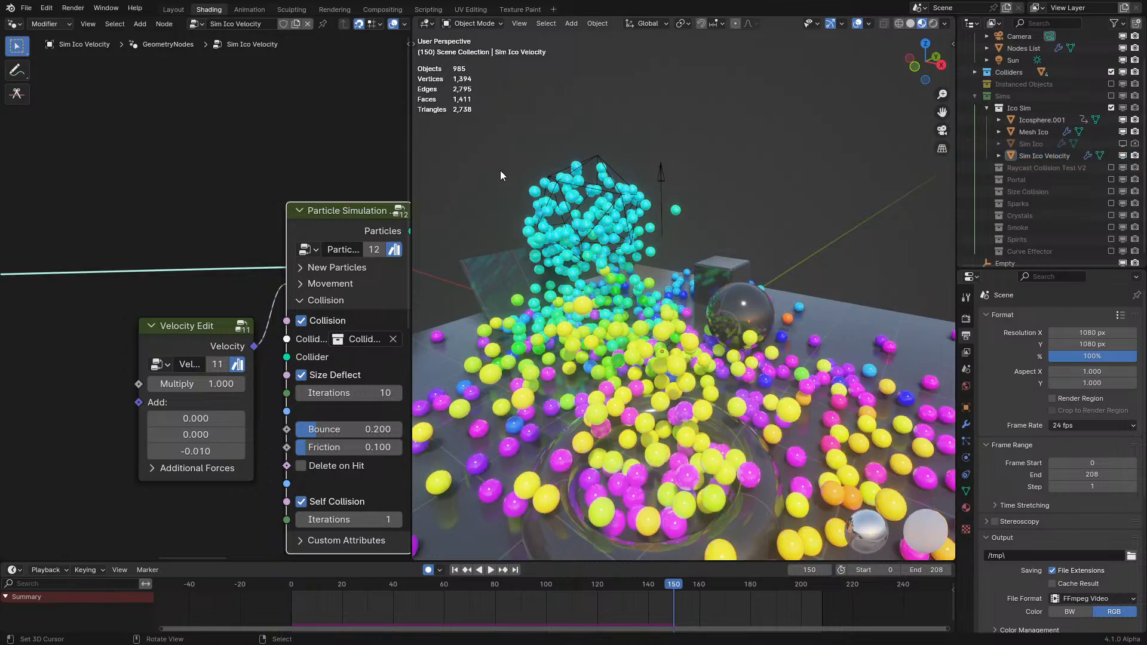
key("space")
middle_click_drag(625, 217, 680, 222)
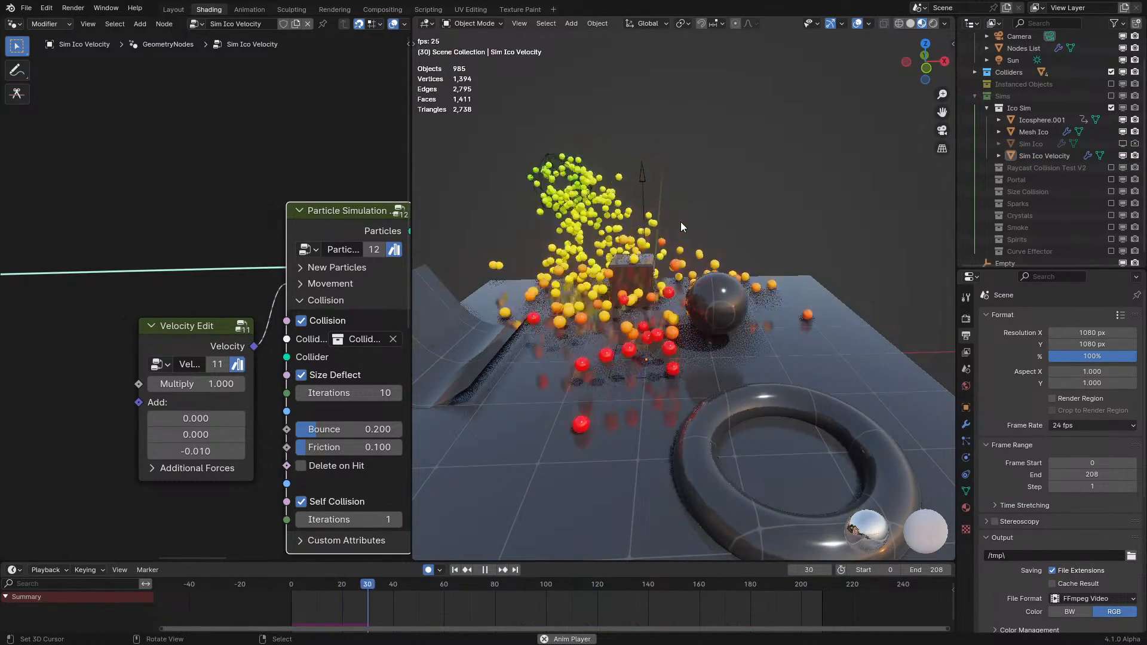
middle_click_drag(681, 213, 834, 247)
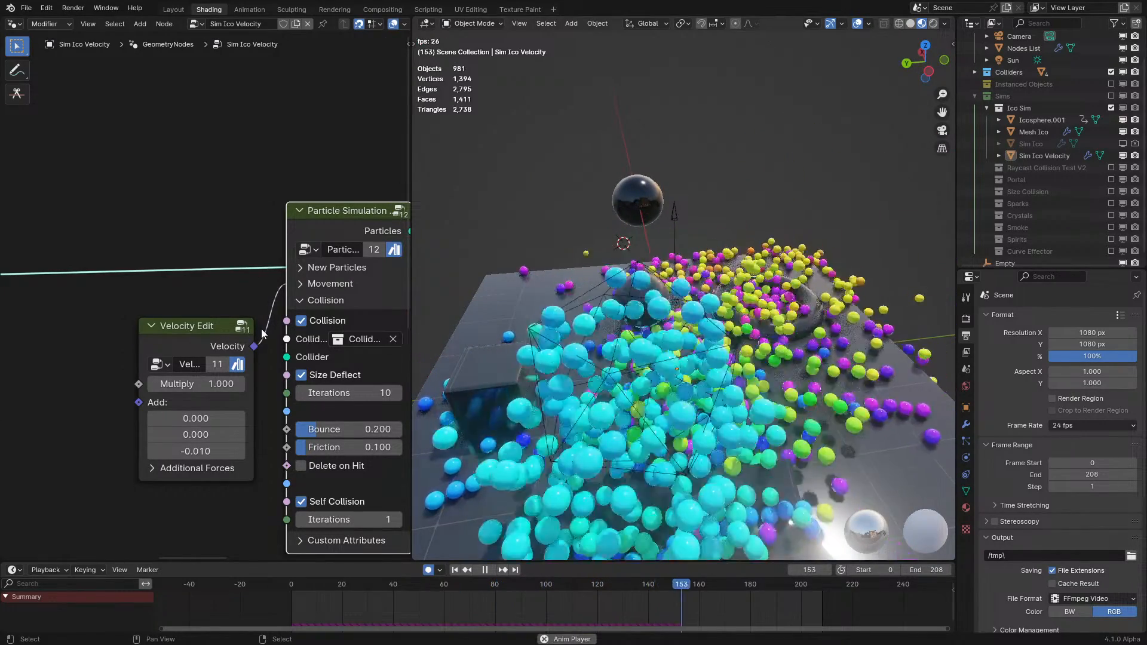
- Collapse the Collision settings on the Particle Simulation node and review the playback from a higher, wider viewpoint
left_click(316, 299)
scroll(717, 287, "down", 4)
middle_click_drag(723, 287, 619, 320)
scroll(618, 320, "up", 1)
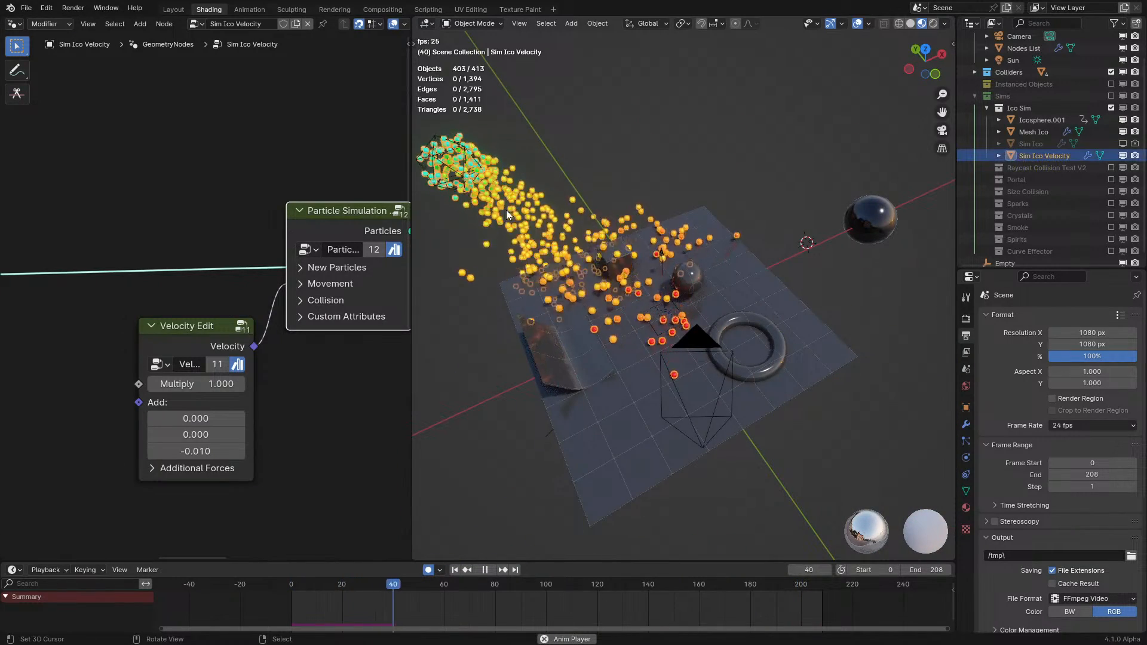
left_click(484, 271)
key("space")
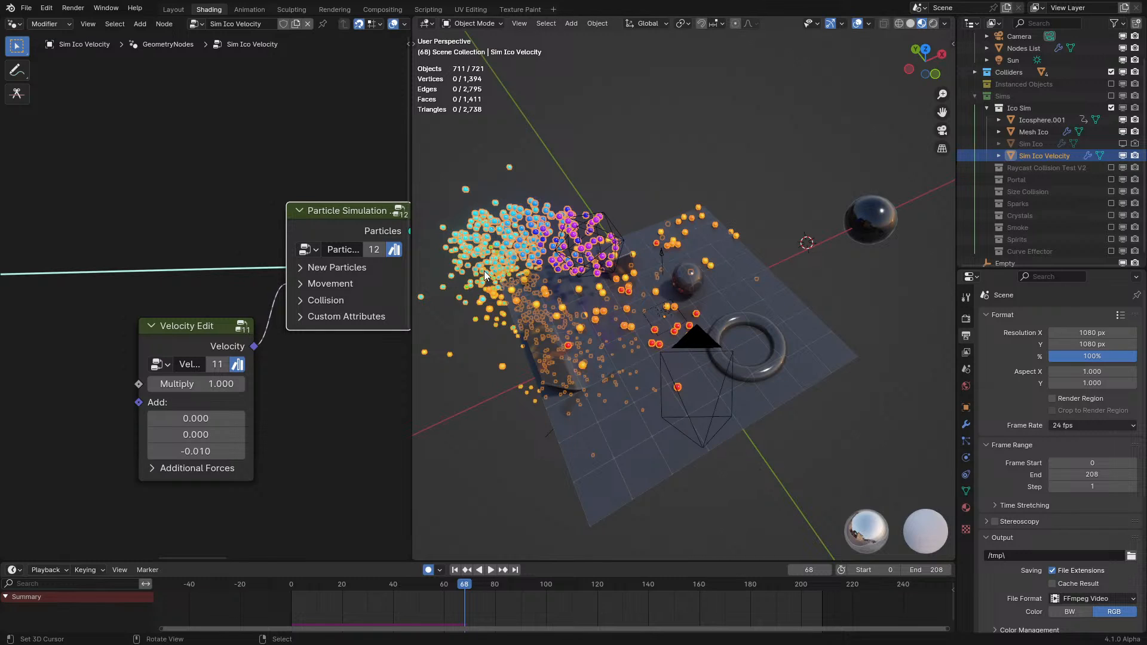
left_click(639, 170)
key("space")
middle_click_drag(626, 213, 655, 235)
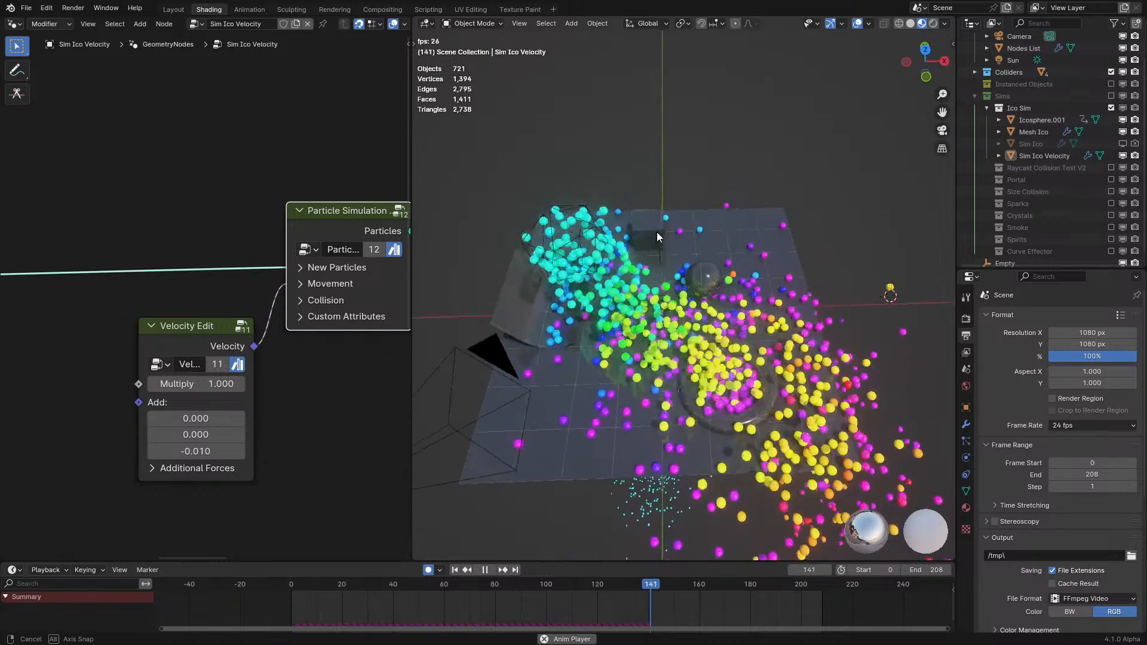
- Maximize the node editor and move the nodes from Object Info to Store Named Attribute, including the color frame, closer to Particle Simulation
key("ctrl+space")
middle_click_drag(203, 306, 572, 276)
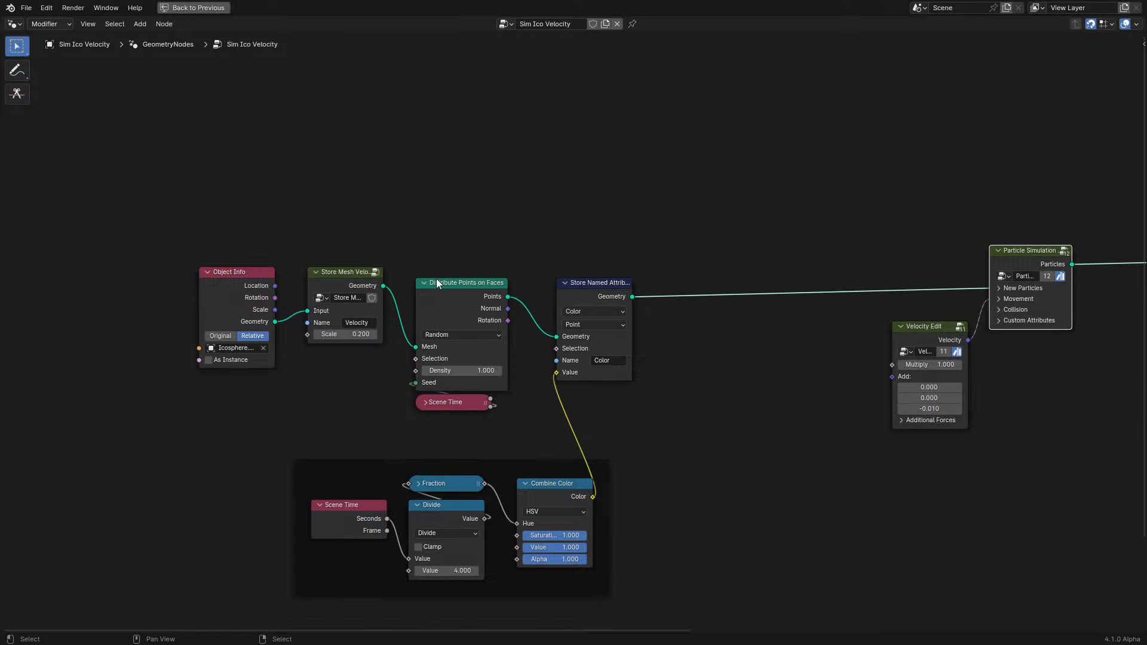
left_click_drag(206, 198, 600, 564)
key("g")
left_click(845, 522)
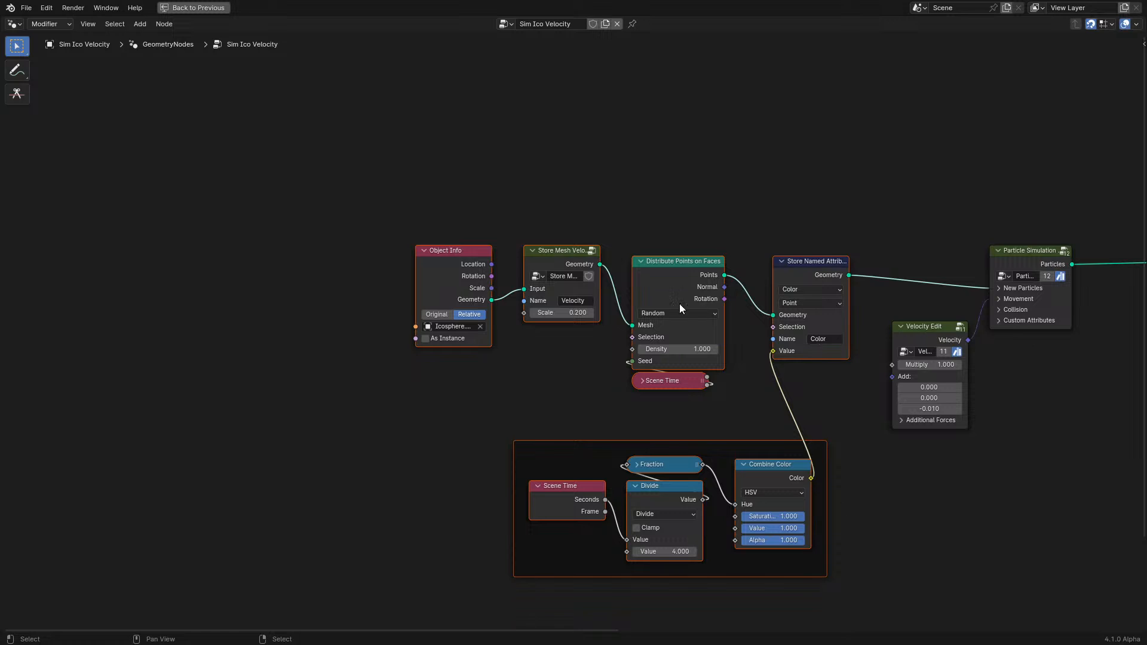
- Align the Object Info and Store Mesh Velocity nodes level with the Distribute Points on Faces node
scroll(689, 305, "up", 2)
left_click_drag(371, 140, 566, 344)
key("g")
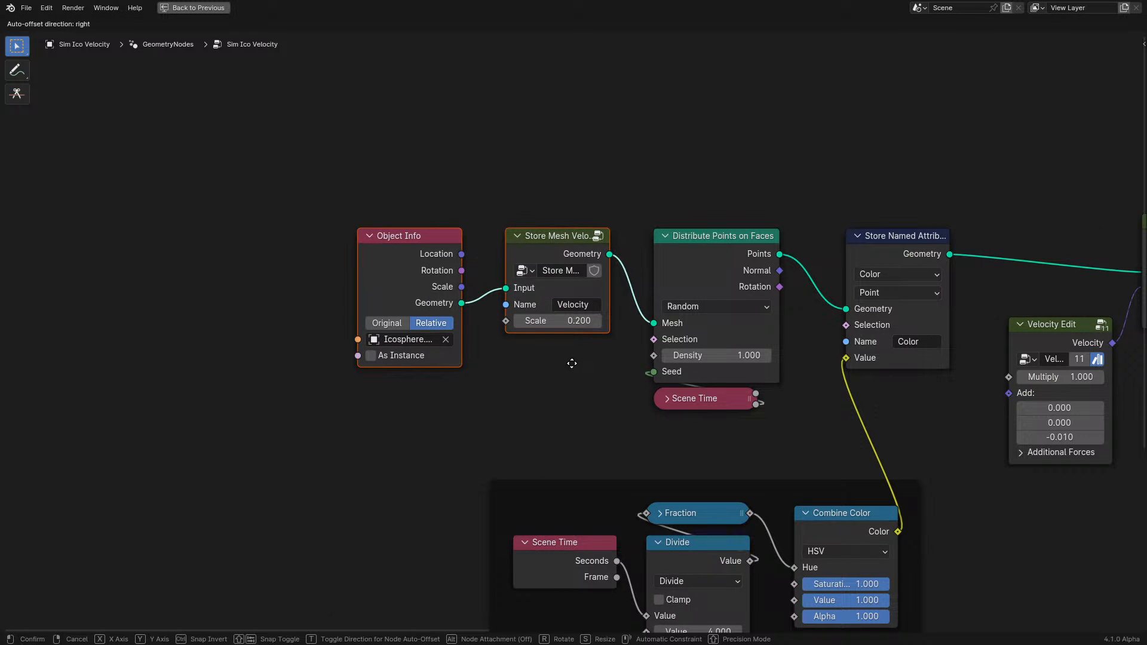
left_click(571, 363)
- Move Store Named Attribute closer to Distribute Points on Faces and raise the Velocity Edit node towards Particle Simulation's level
middle_click_drag(828, 264, 451, 268)
left_click_drag(518, 245, 502, 246)
middle_click_drag(696, 343, 546, 343)
left_click_drag(546, 342, 547, 315)
- Group the Named Attribute and Map Range nodes below the camera-facing trail setup in a frame and reposition it
middle_click_drag(684, 361, 371, 340)
scroll(532, 388, "down", 6)
middle_click_drag(561, 584, 514, 468)
scroll(514, 469, "up", 6)
left_click_drag(586, 479, 1015, 630)
key("ctrl+j")
left_click_drag(868, 475, 696, 484)
- Restore the split workspace with the 3D viewport beside the node tree around Particle Simulation
scroll(273, 283, "down", 2)
middle_click_drag(263, 255, 572, 394)
scroll(573, 393, "up", 2)
middle_click_drag(596, 448, 541, 409)
key("shift+a")
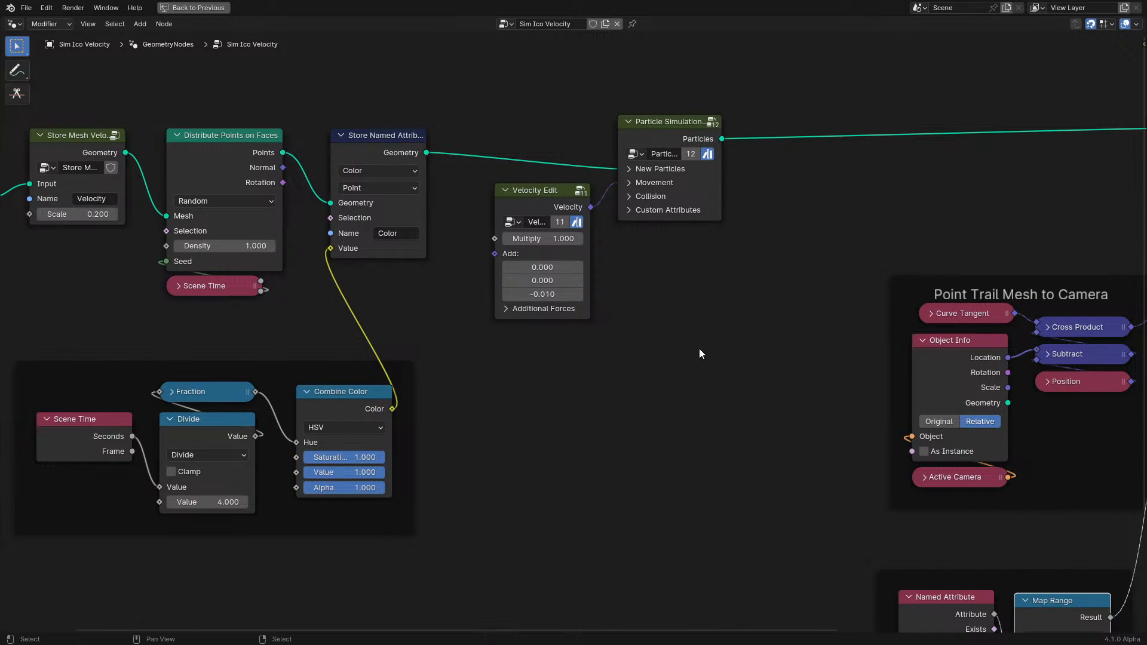
key("ctrl+space")
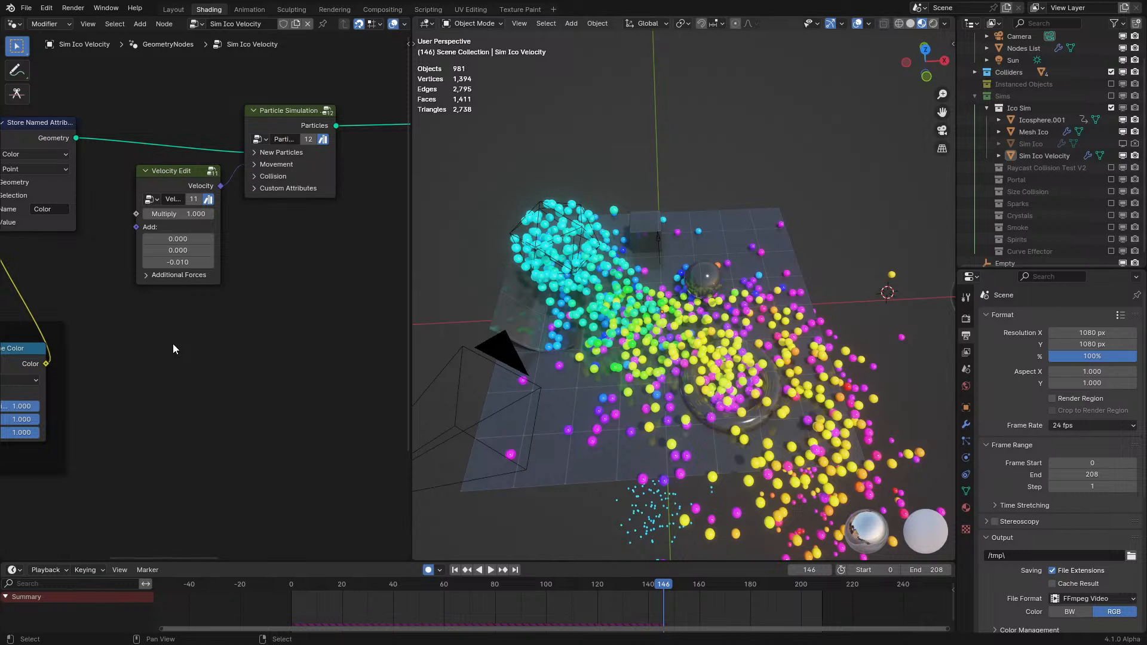
- View the scene through the camera and replay the simulation, examining it both up close and from farther away
key("KP_0")
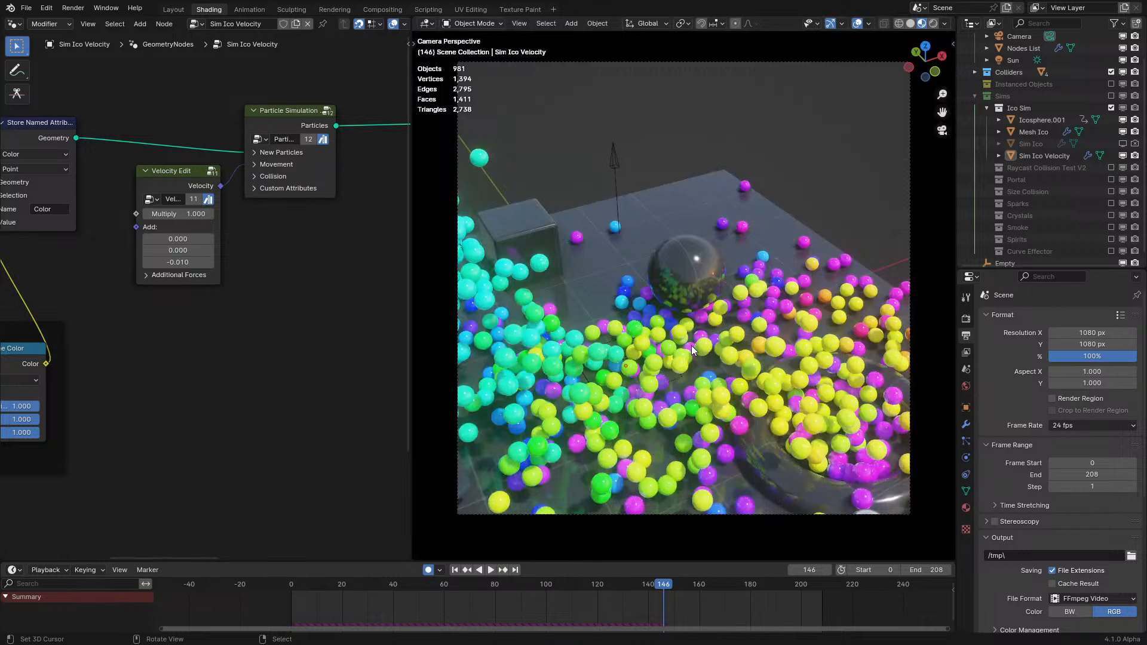
key("Home")
left_click(254, 594)
key("space")
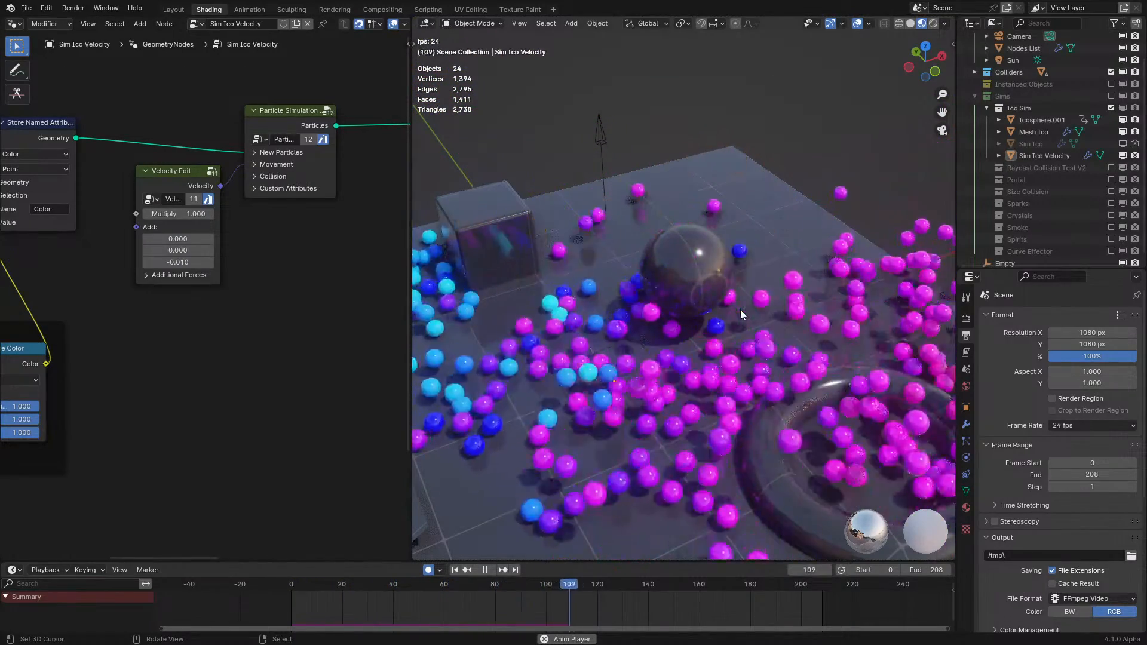
key("space")
key("space")
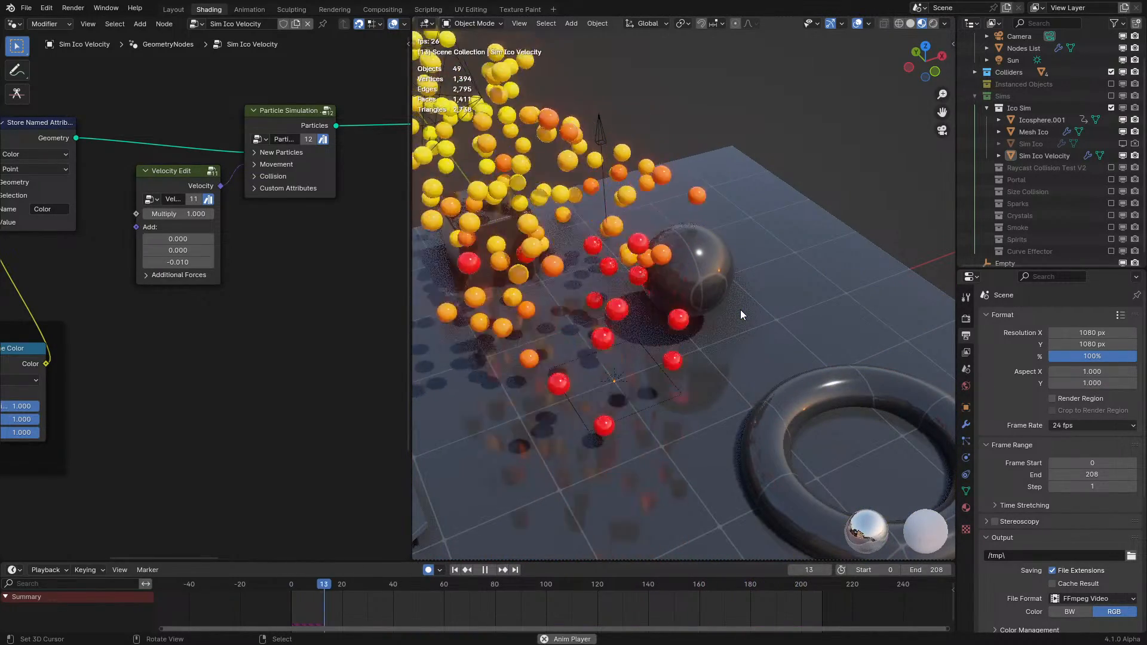
middle_click_drag(740, 309, 687, 310)
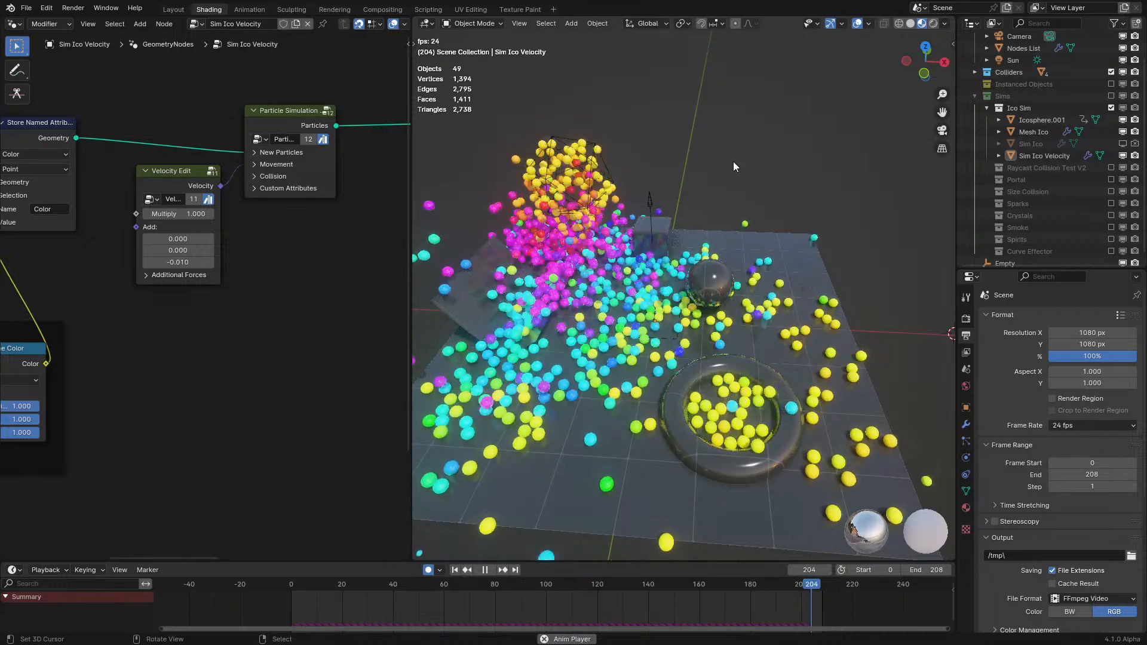
key("space")
- Delete the Empty object and make Sim Ico Velocity the active object again
scroll(1097, 209, "down", 1)
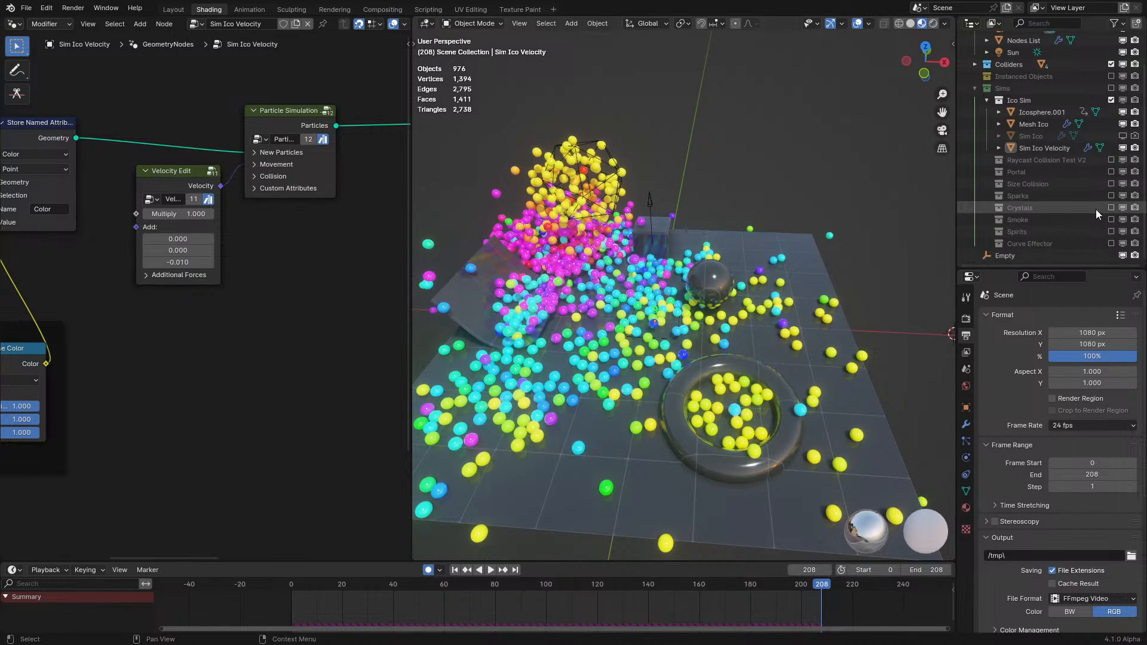
left_click(1005, 256)
middle_click_drag(672, 230, 679, 231)
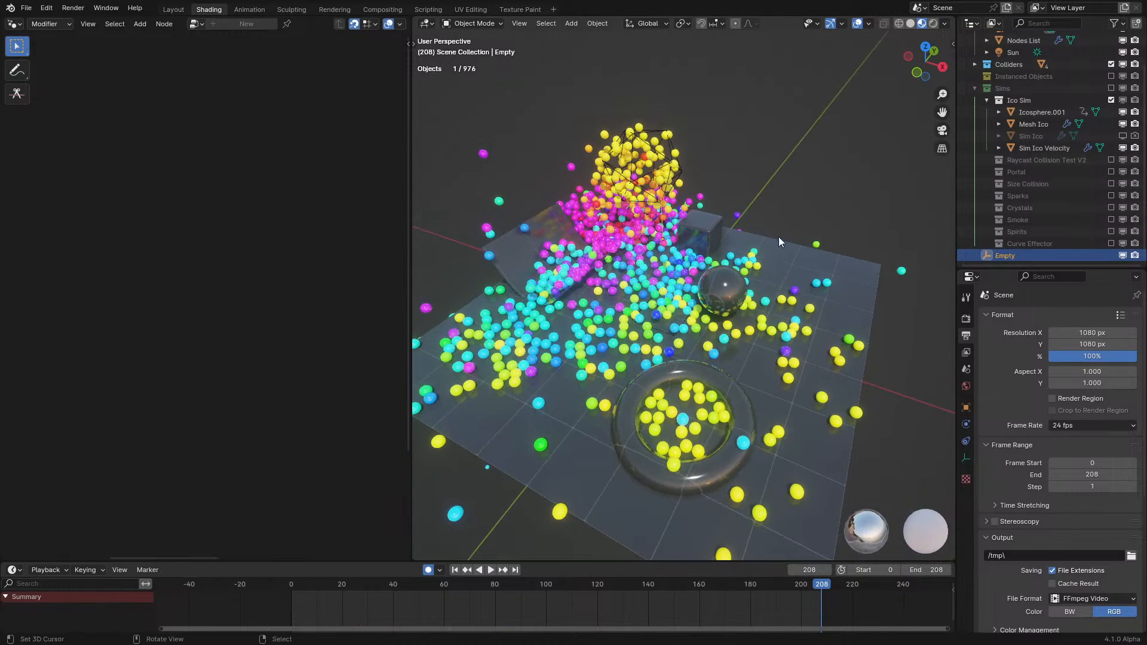
key("x")
left_click(642, 181)
left_click(643, 181)
- Play the simulation while orbiting around the colliders, and stop the playback
key("space")
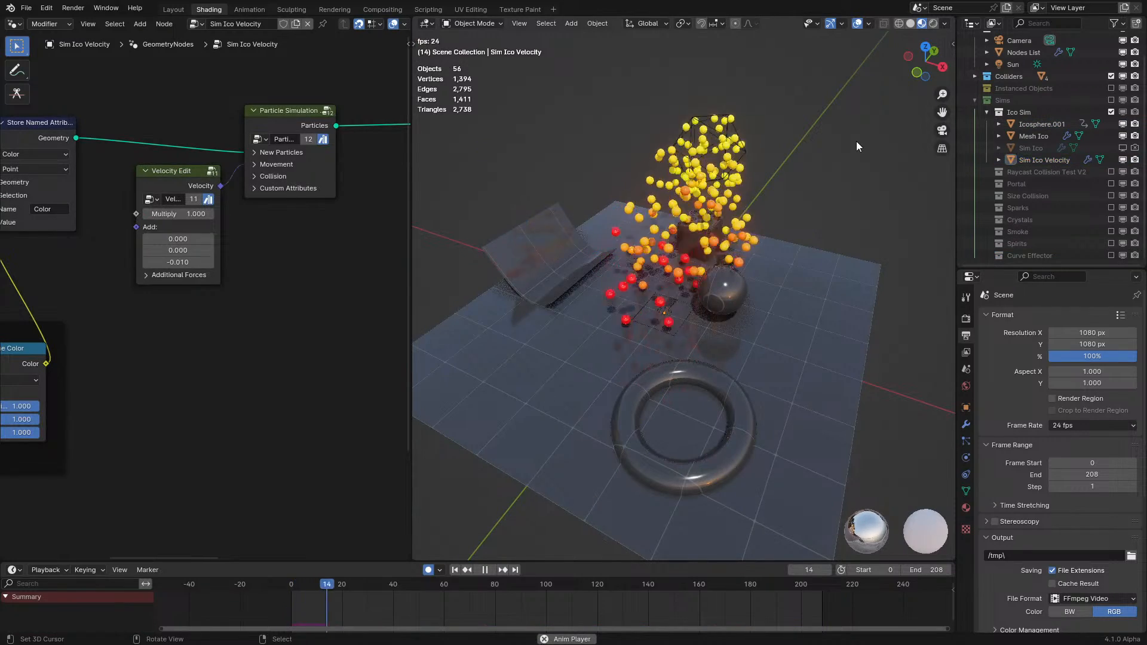
middle_click_drag(855, 143, 907, 164)
key("space")
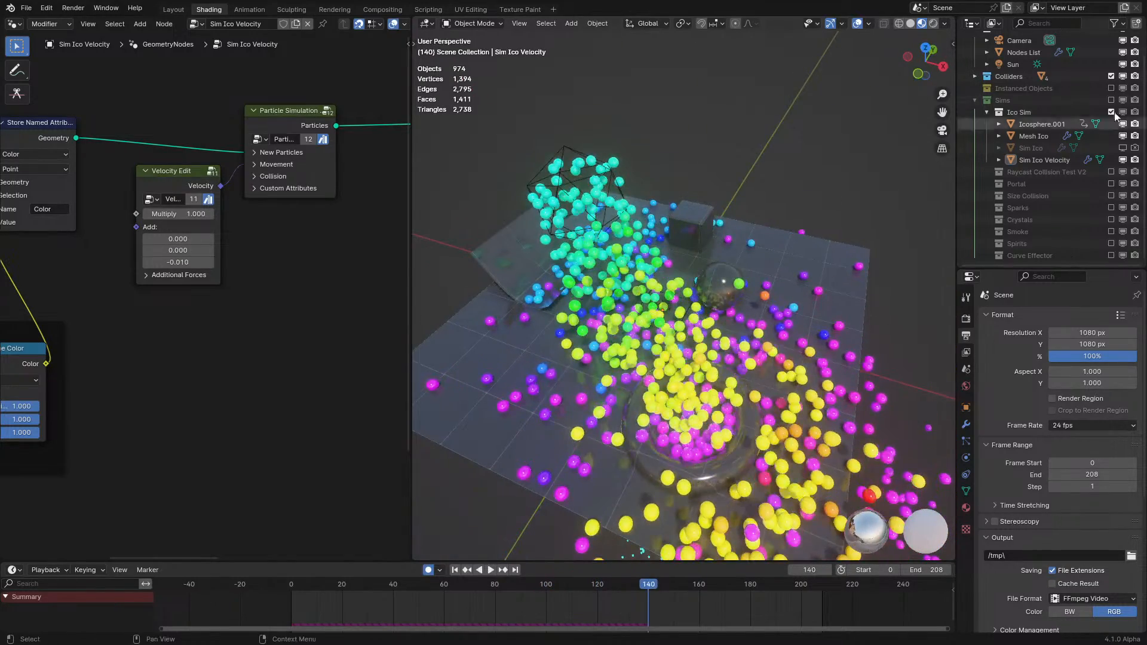
- Hide Sim Ico Velocity, show Sim Ico in its place, and play its trail animation
left_click(1122, 160)
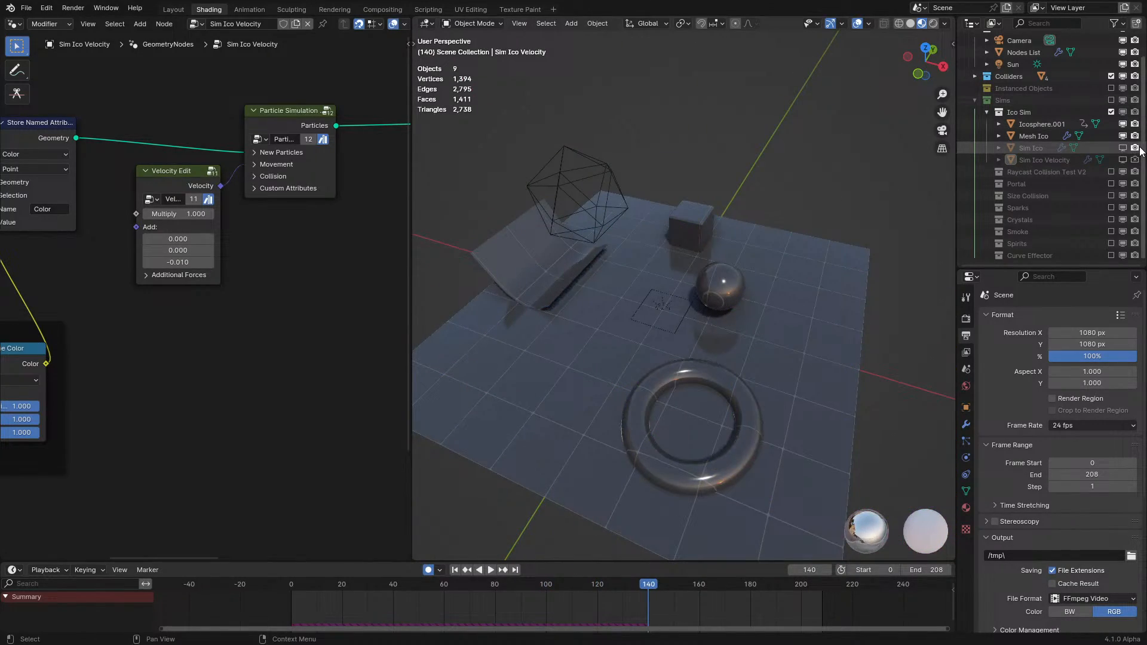
left_click(1122, 148)
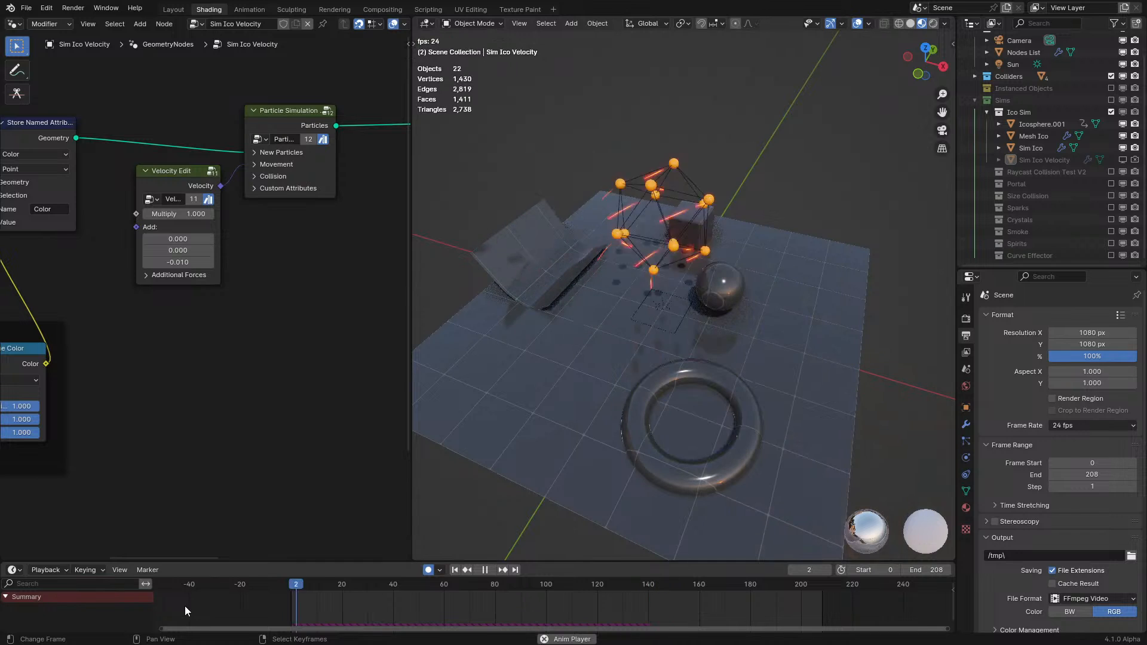
middle_click_drag(553, 313, 603, 375)
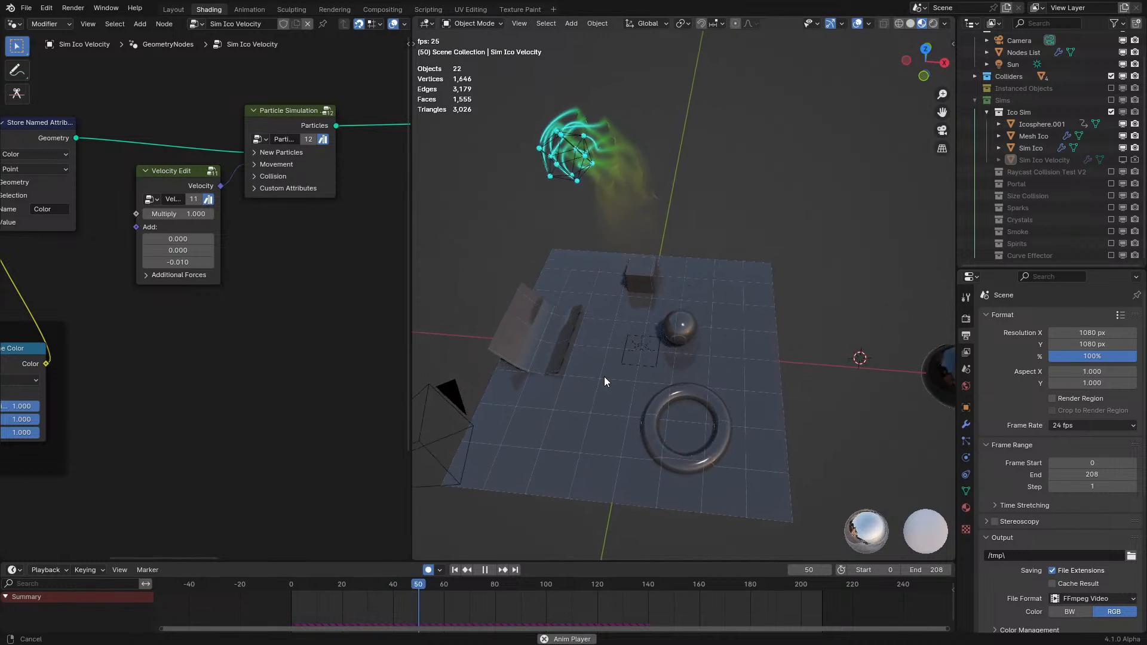
key("space")
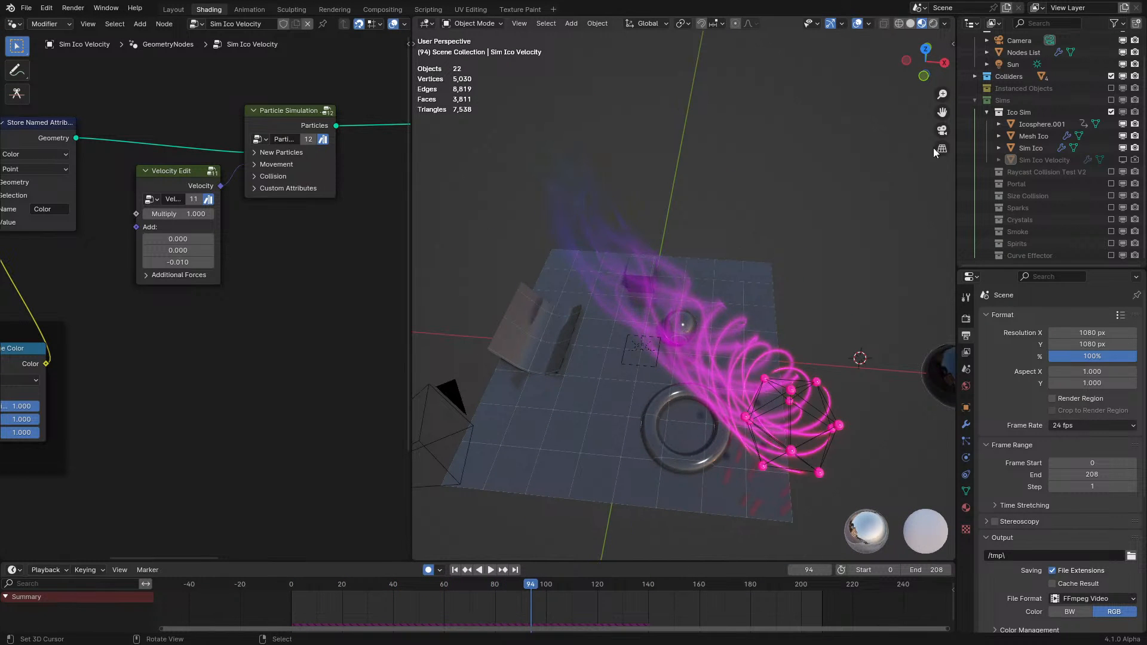
- Hide Sim Ico, show Sim Ico Velocity again, and briefly play its simulation
left_click(1122, 148)
left_click(1123, 159)
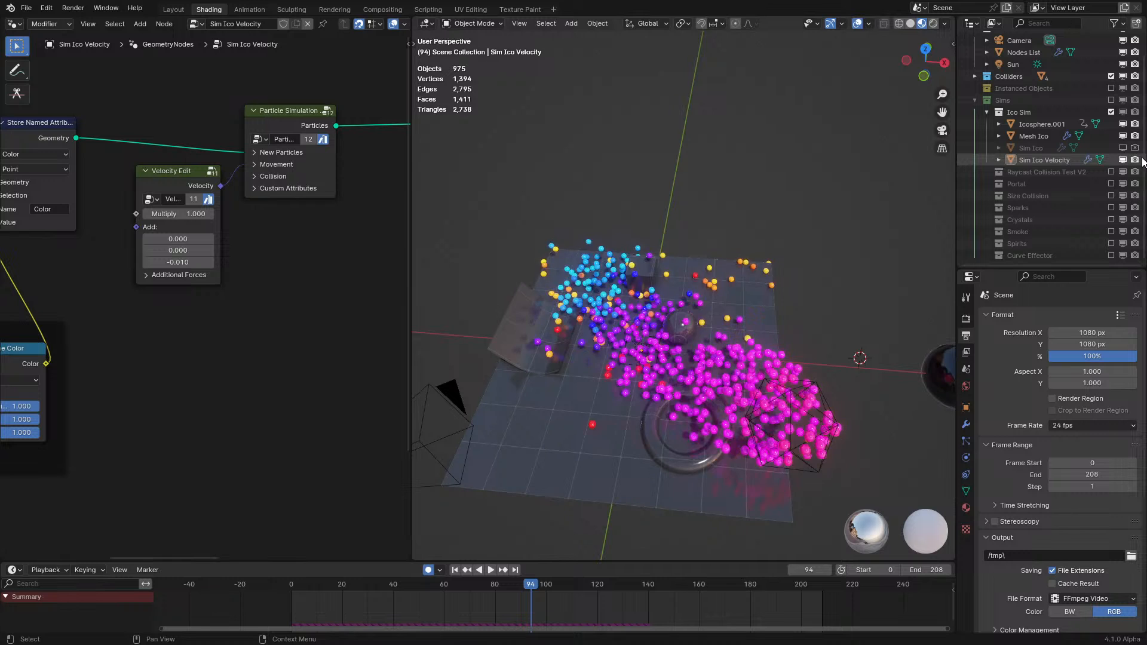
key("space")
key("a")
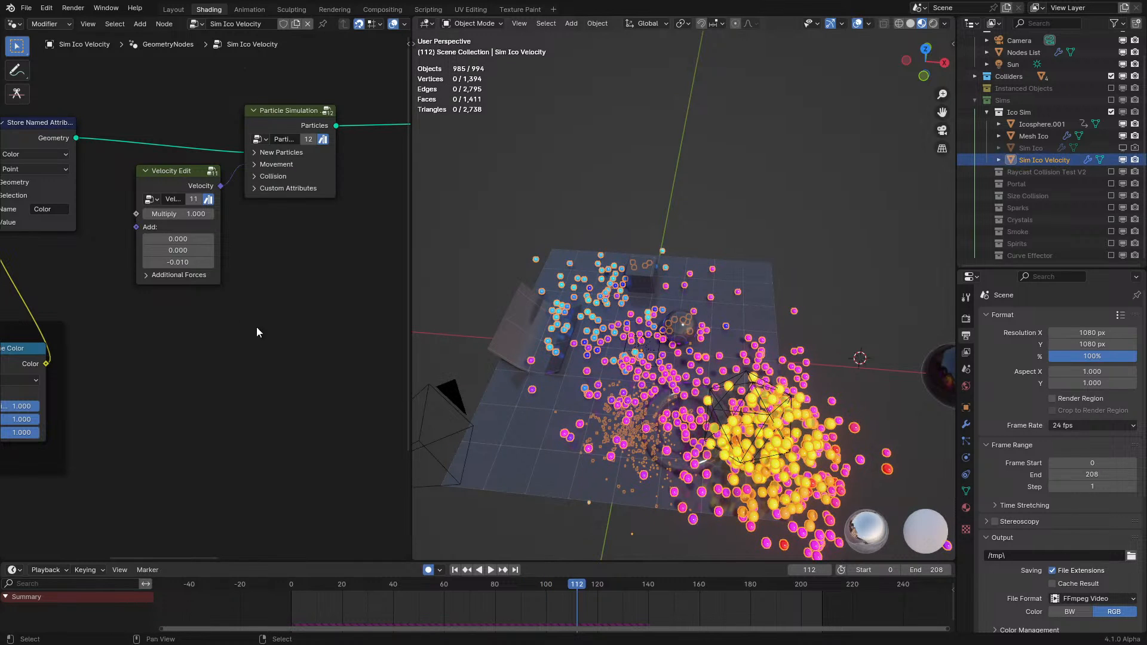
- Expand the Trail Length settings on the Particle Trail node
middle_click_drag(241, 225, 209, 233)
scroll(242, 256, "up", 2)
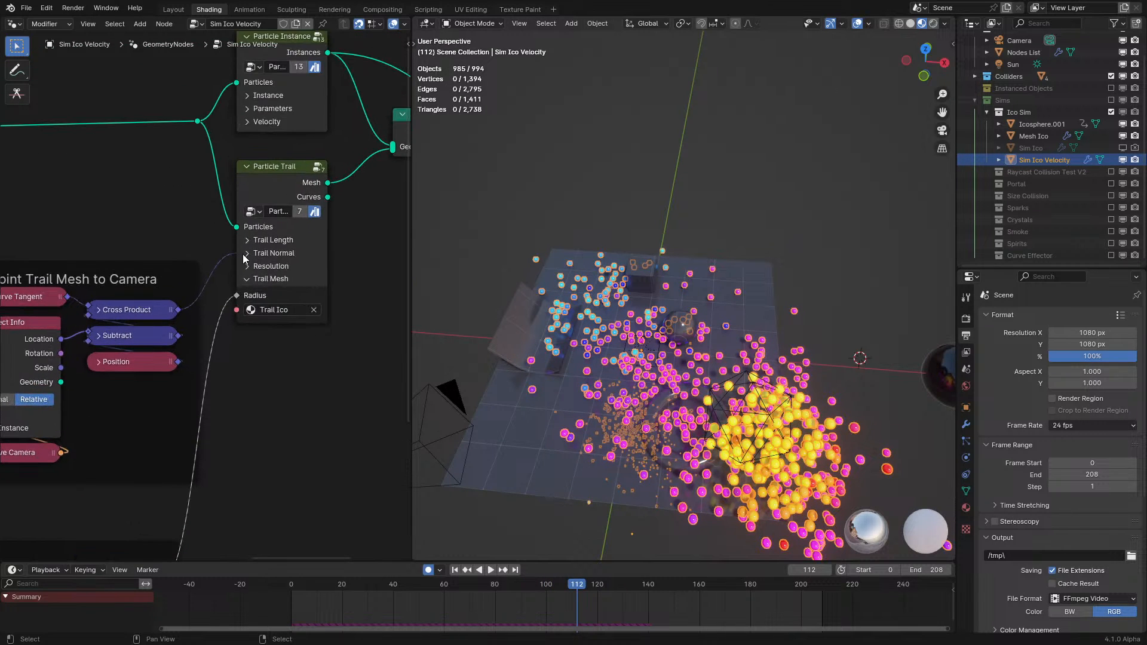
left_click(262, 254)
left_click(262, 242)
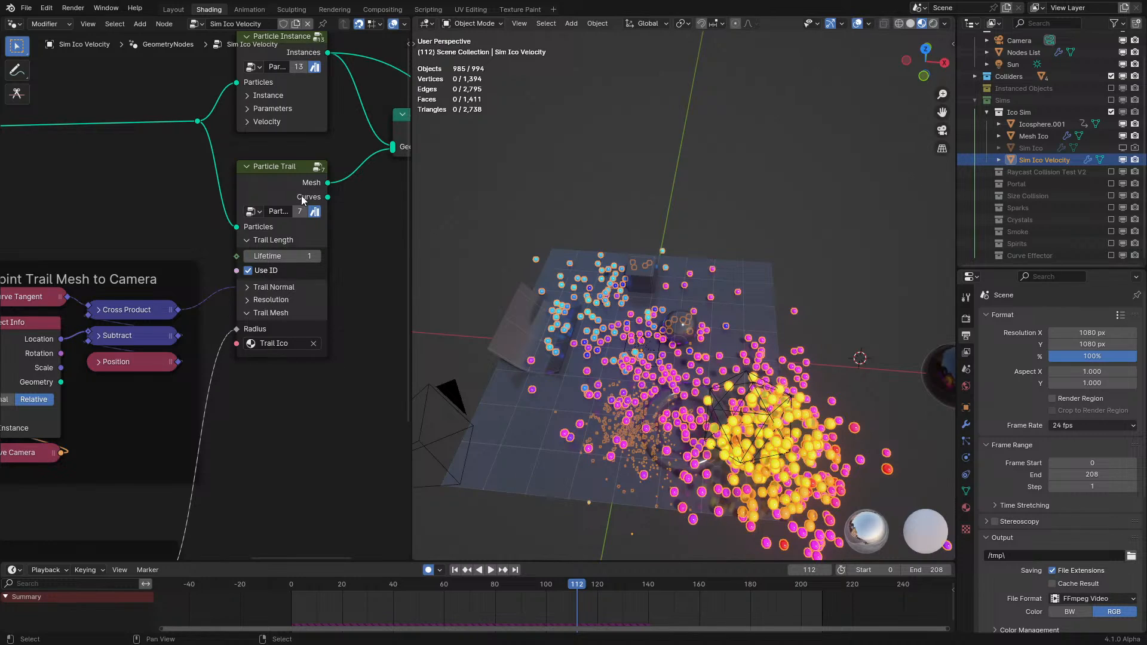
- Feed the Join Geometry result, combining particle instances and trails, into the group output and replay the simulation
middle_click_drag(301, 195, 231, 307)
key("space")
right_click(689, 191)
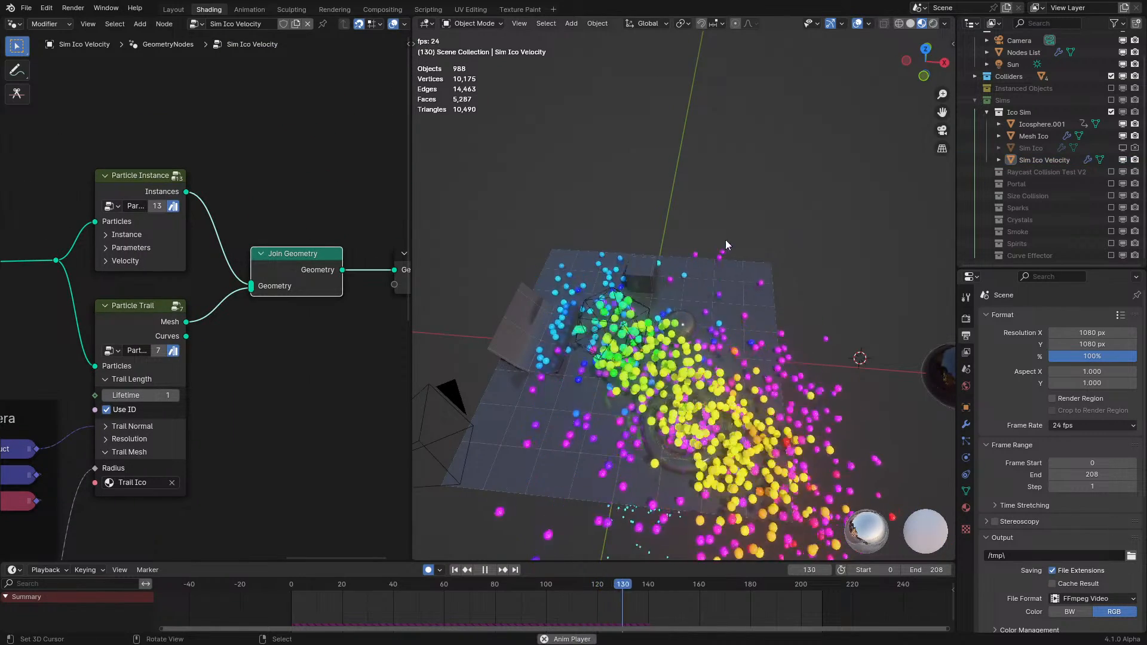
middle_click_drag(720, 241, 747, 189)
scroll(747, 189, "up", 2)
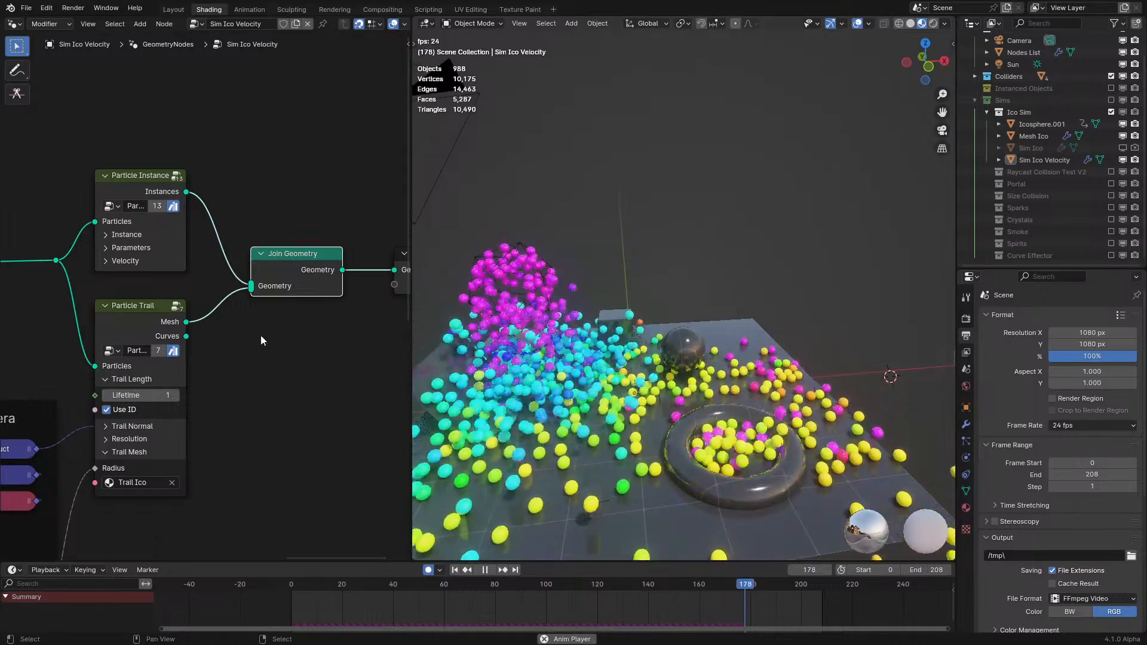
key("space")
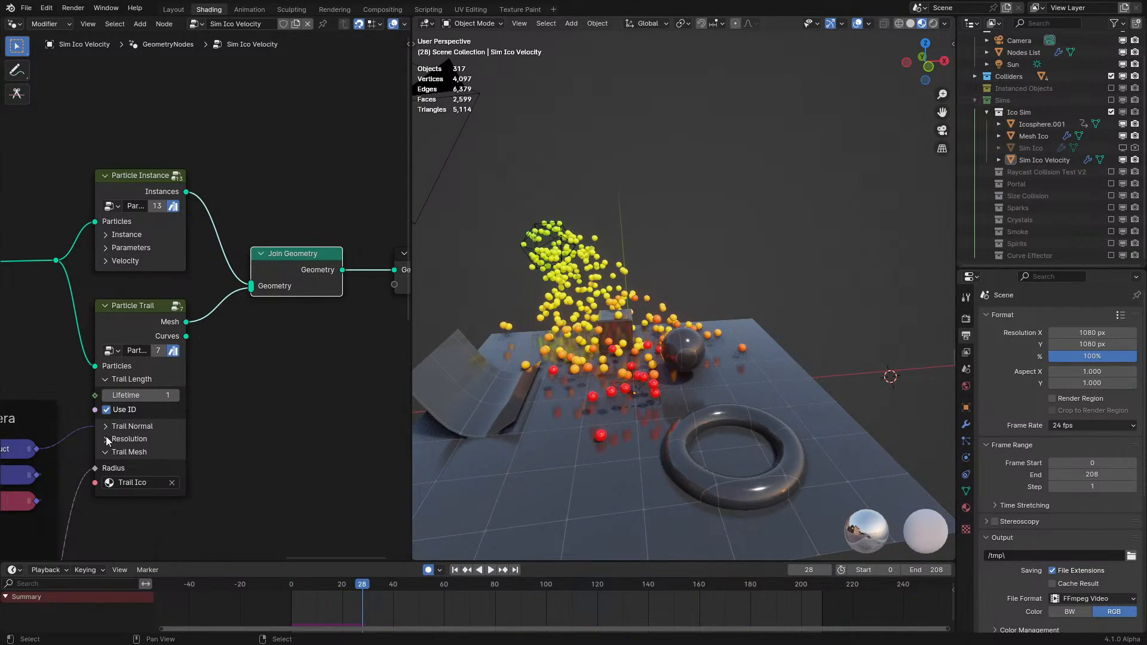
- Set the Particle Trail lifetime to 3 and replay the simulation from the start
key("shift+Left")
key("space")
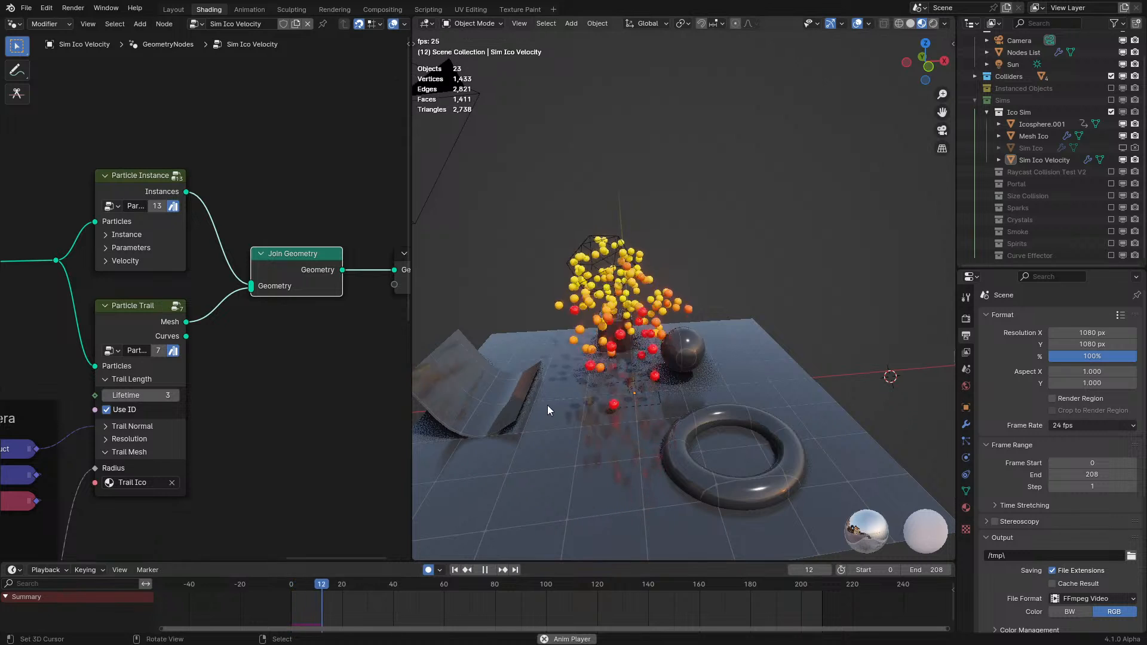
key("space")
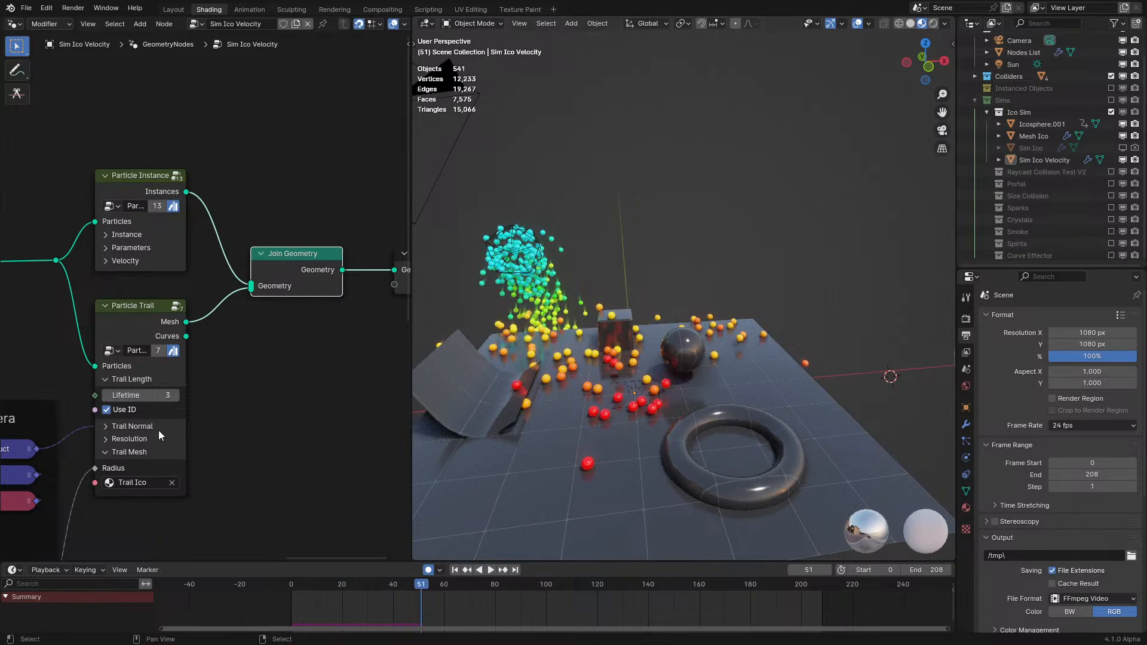
- Set the Particle Trail lifetime to 10 and replay the simulation from the start, viewing the trails from farther out
key("shift+Left")
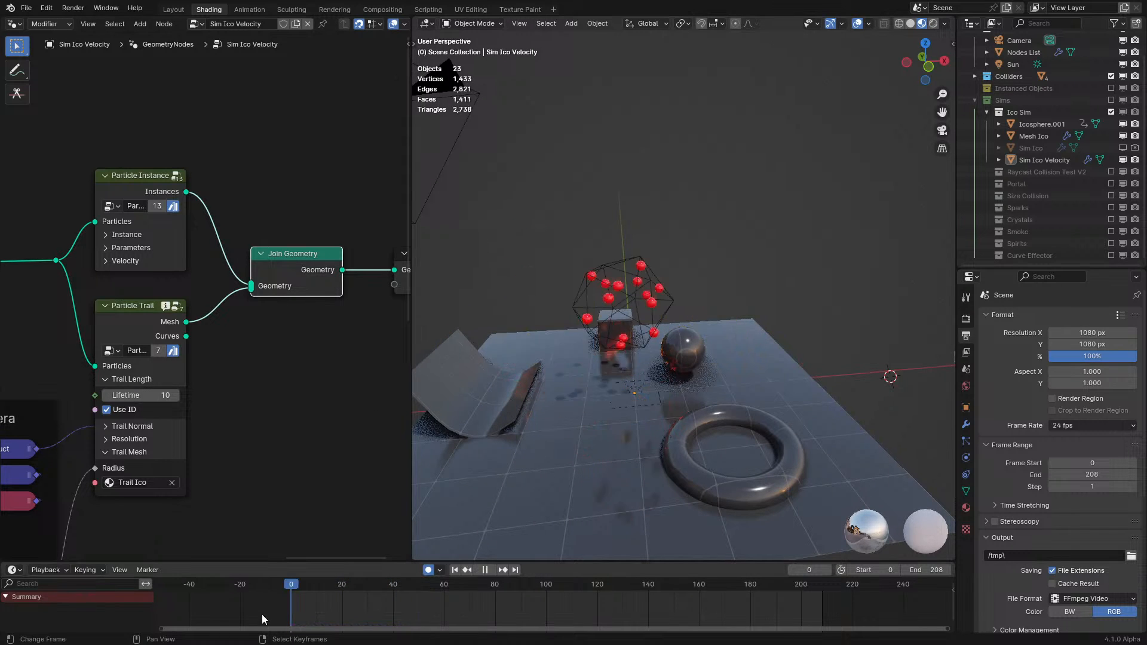
key("space")
scroll(746, 228, "down", 3)
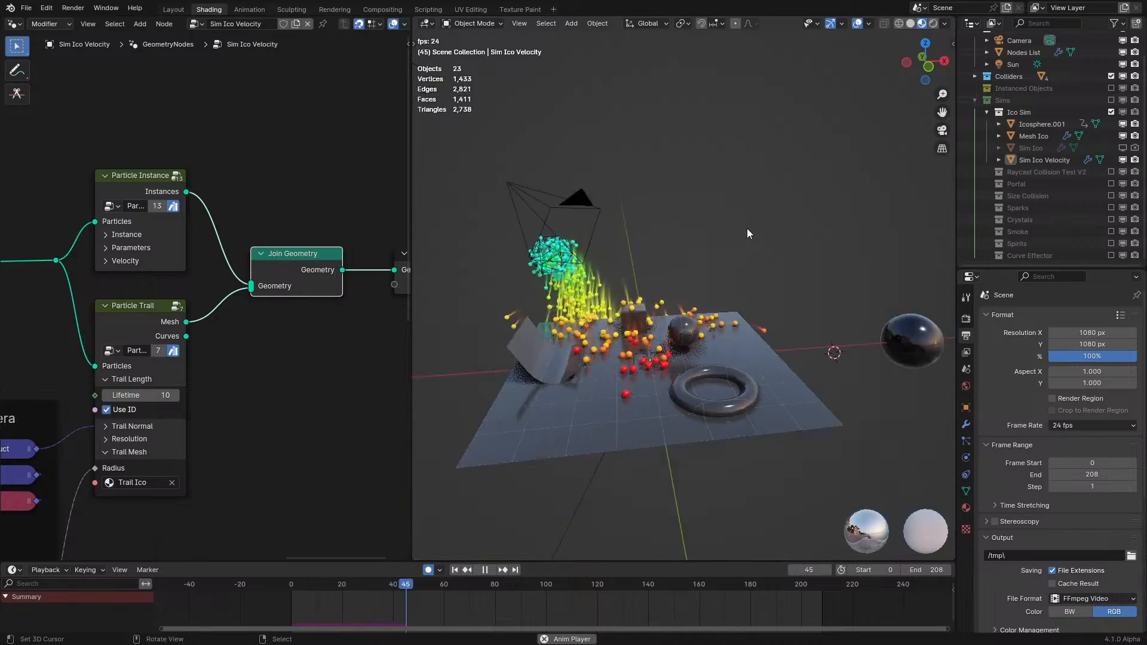
middle_click_drag(747, 228, 740, 257)
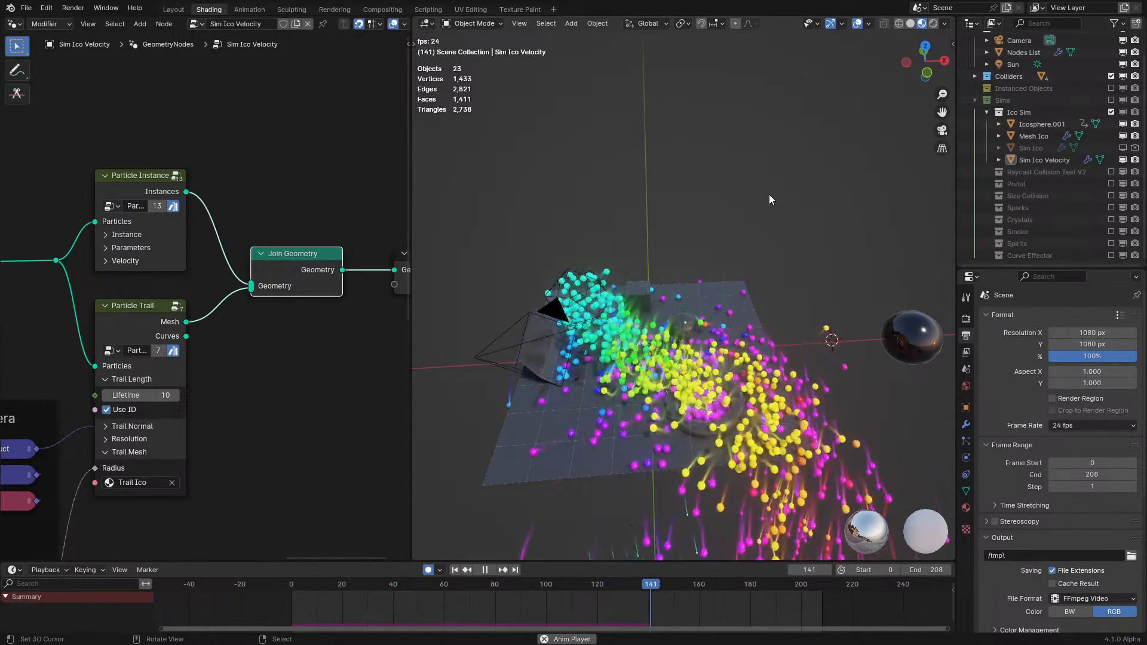
- Replay the simulation and examine the particle trails through the camera and from several orbited angles
scroll(736, 254, "up", 2)
middle_click_drag(735, 253, 718, 268)
key("space")
key("space")
scroll(718, 267, "up", 3)
key("KP_0")
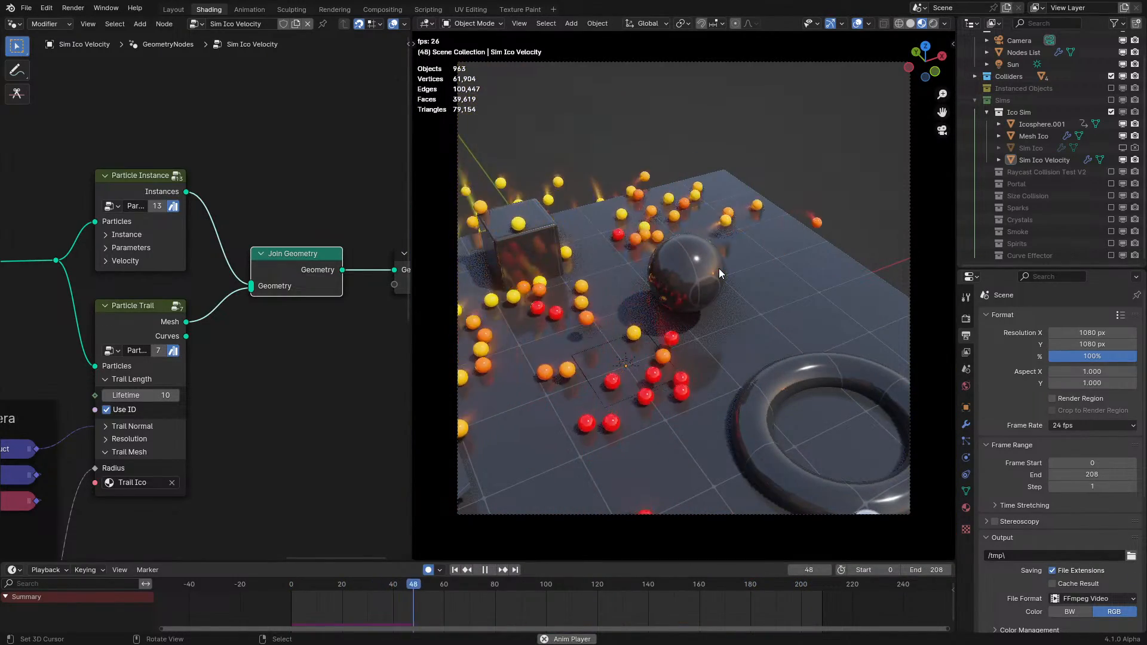
middle_click_drag(718, 267, 744, 260)
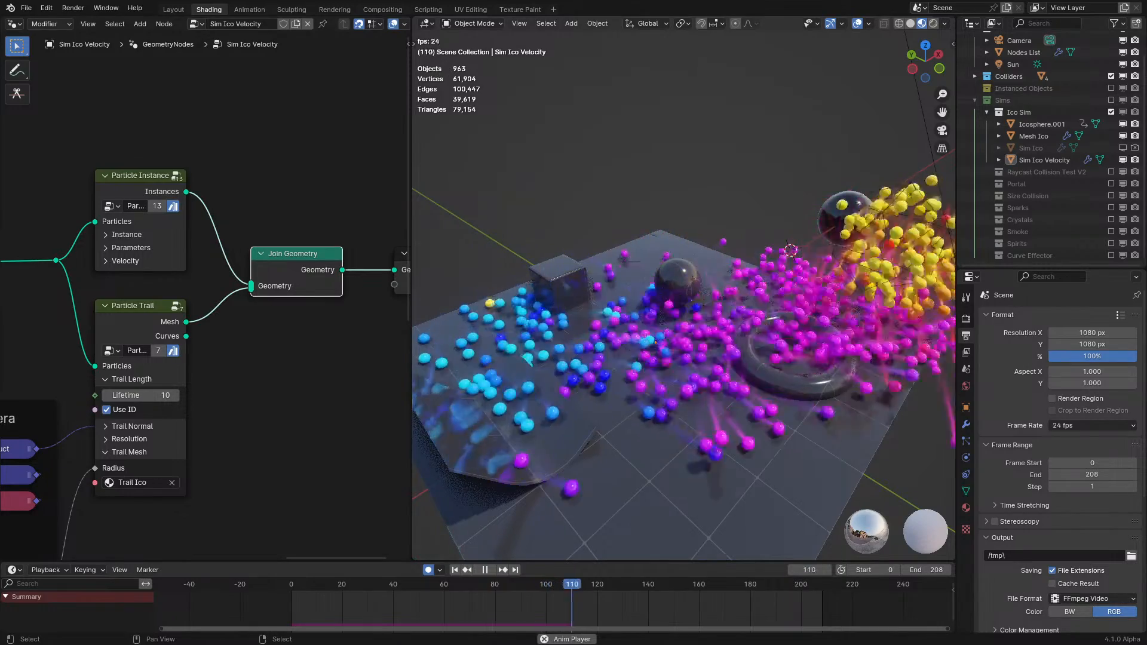
middle_click_drag(526, 349, 673, 346)
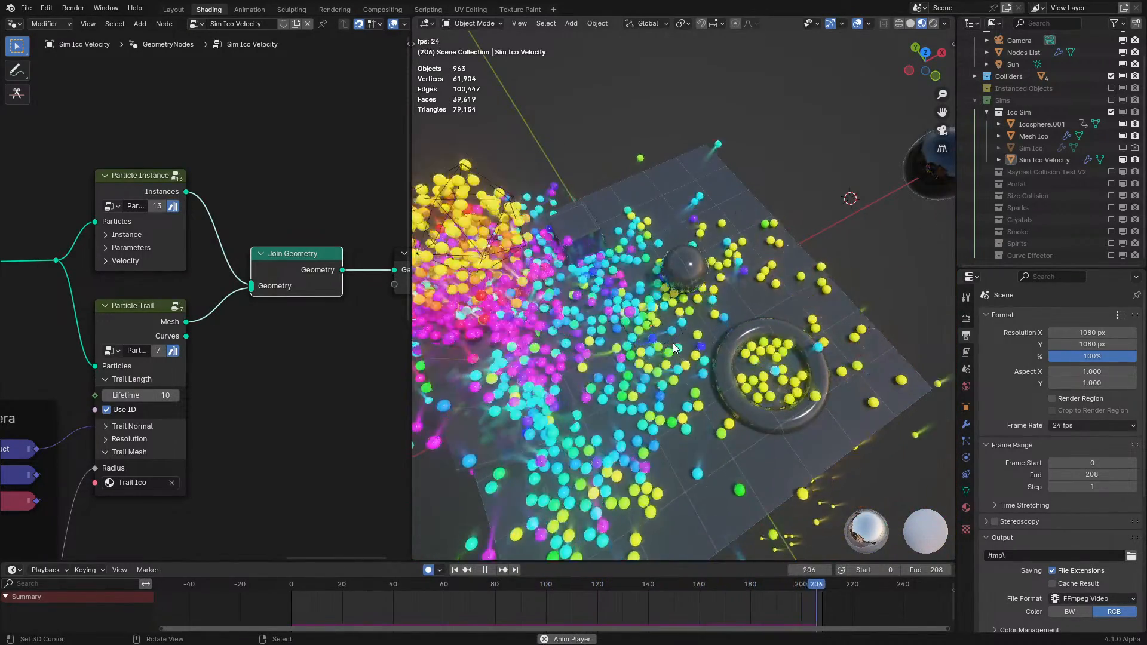
- Set the Particle Trail lifetime to 15 and replay the simulation from the start, viewing it from farther out
left_click(158, 393)
type("15")
key("Return")
left_click(255, 603)
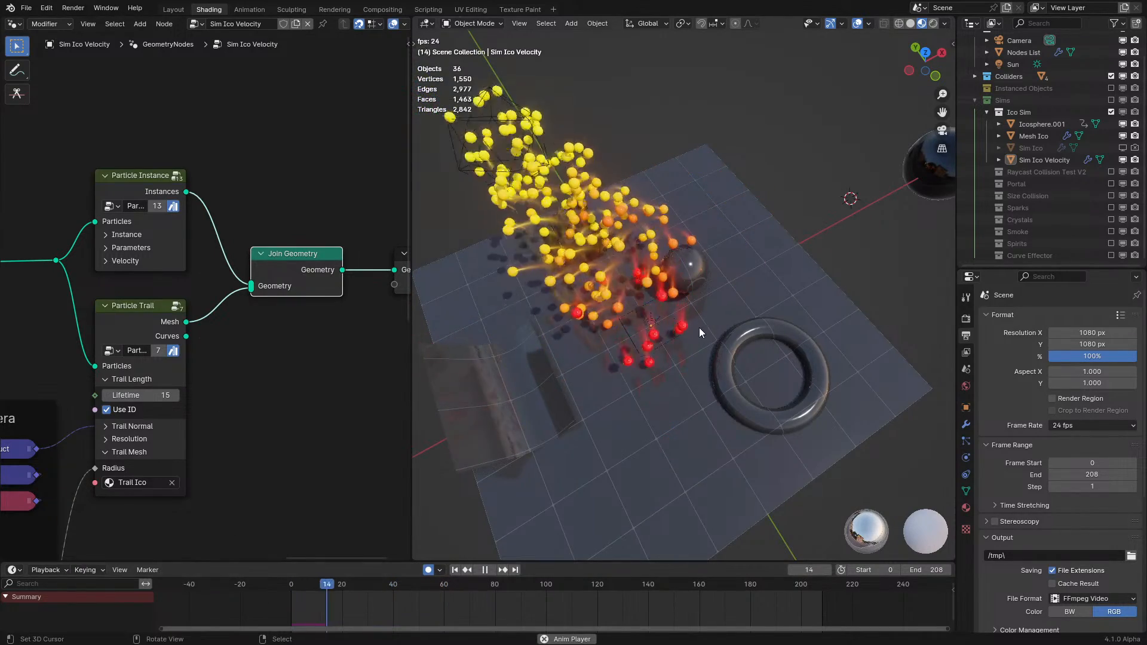
scroll(700, 324, "down", 2)
middle_click_drag(702, 321, 679, 331)
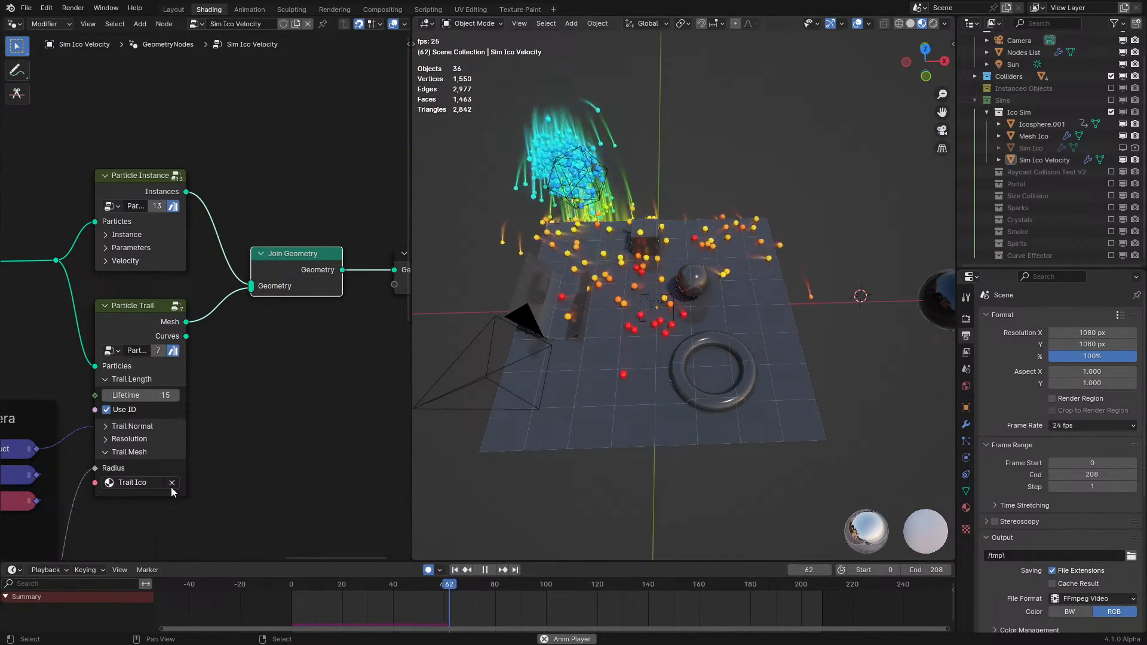
- Set the trail radius Map Range node's To Min to 0.5 and To Max to 3
middle_click_drag(143, 502, 348, 356)
middle_click_drag(208, 523, 224, 384)
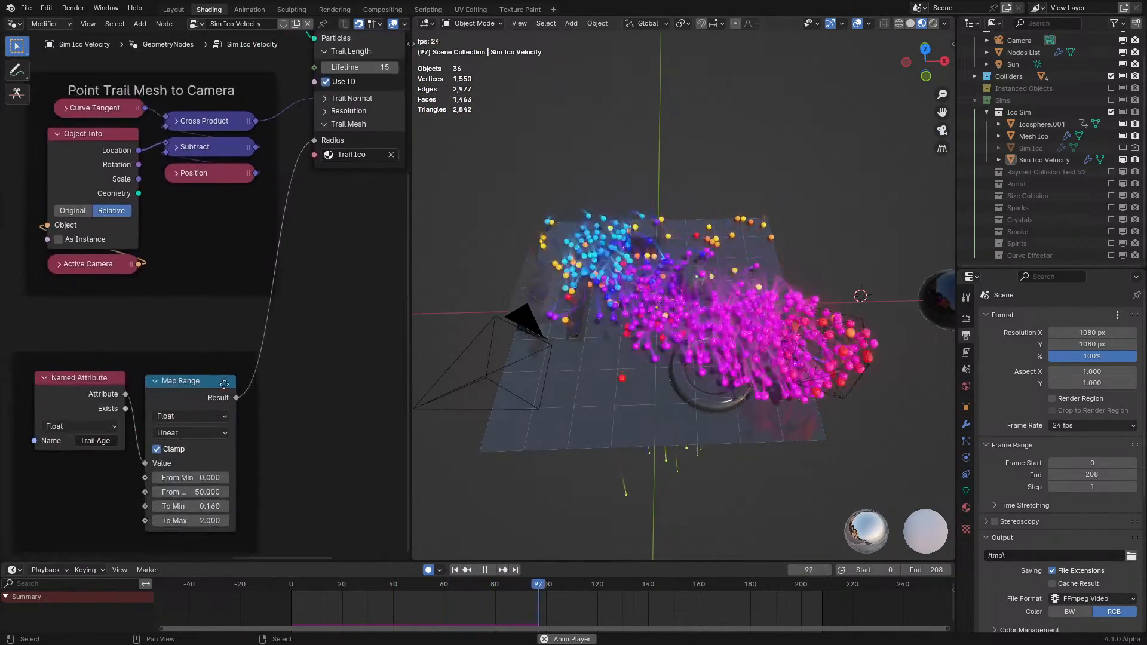
left_click(206, 507)
type(".5")
key("Return")
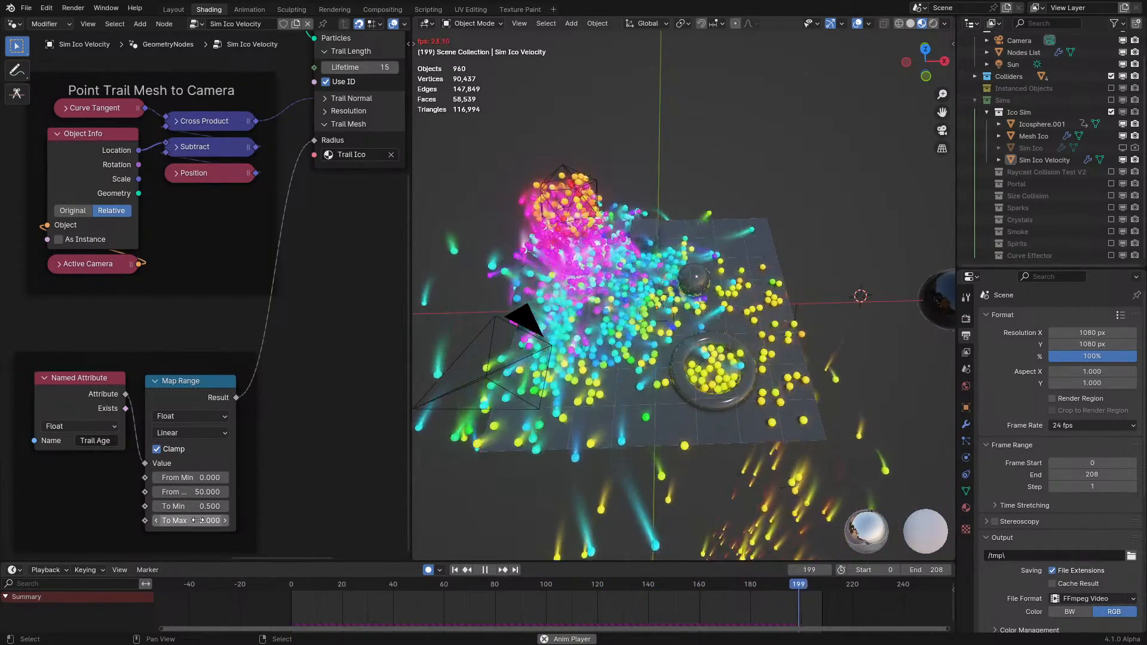
type("3")
key("Return")
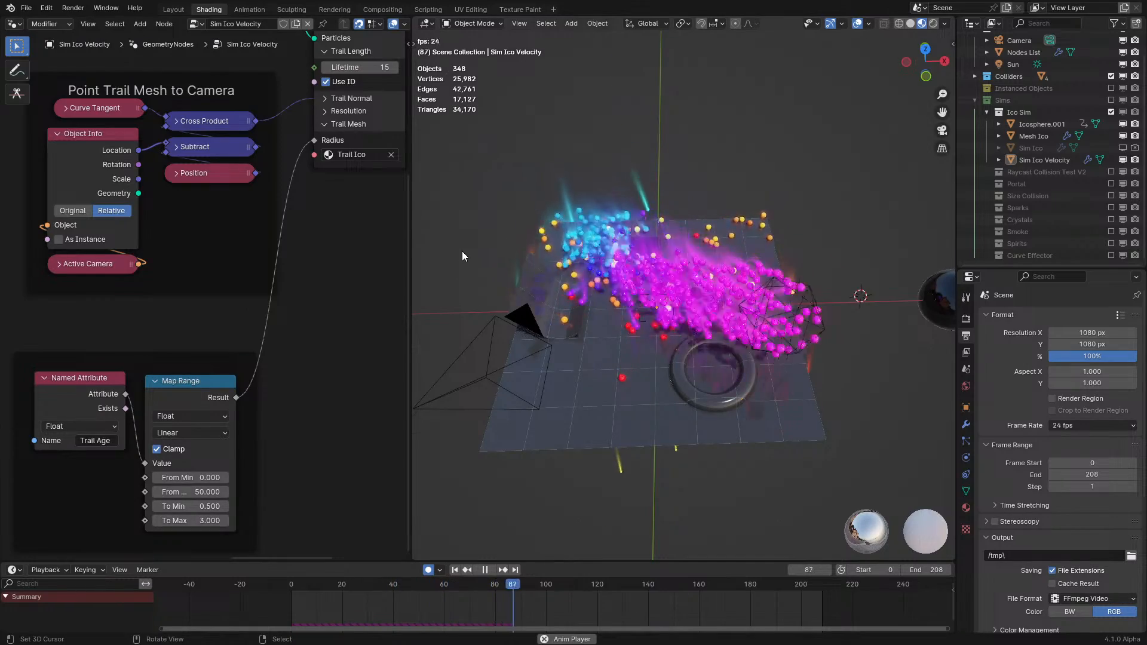
- Examine the widened trails during playback, alternating between the camera view and orbited views around the colliders
key("KP_0")
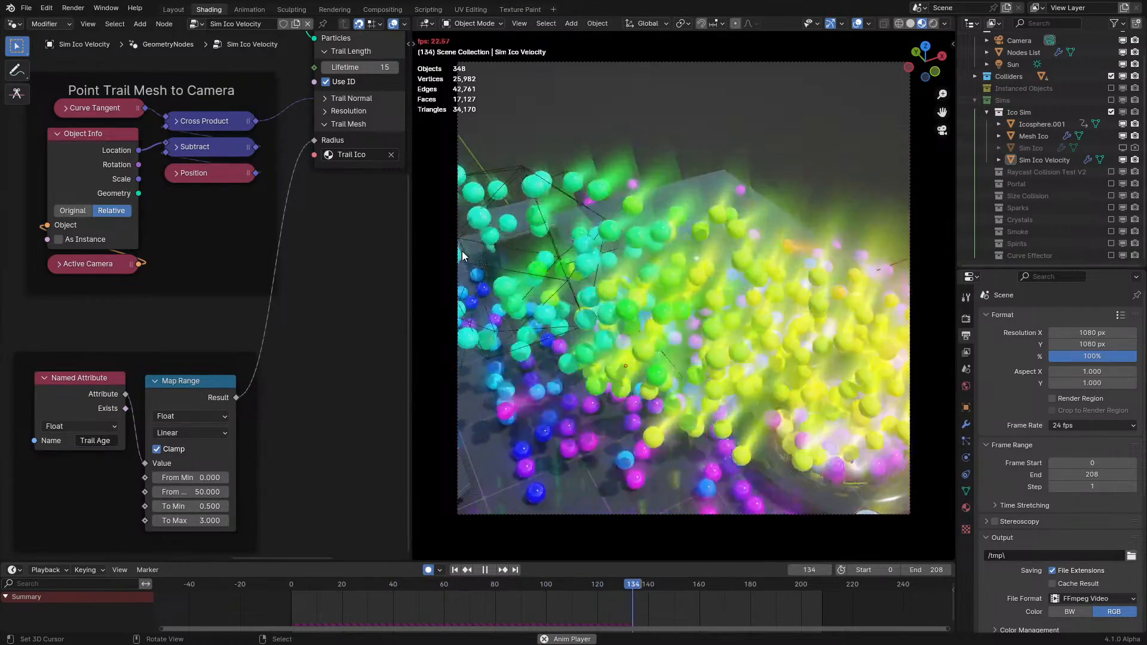
middle_click_drag(461, 251, 455, 291)
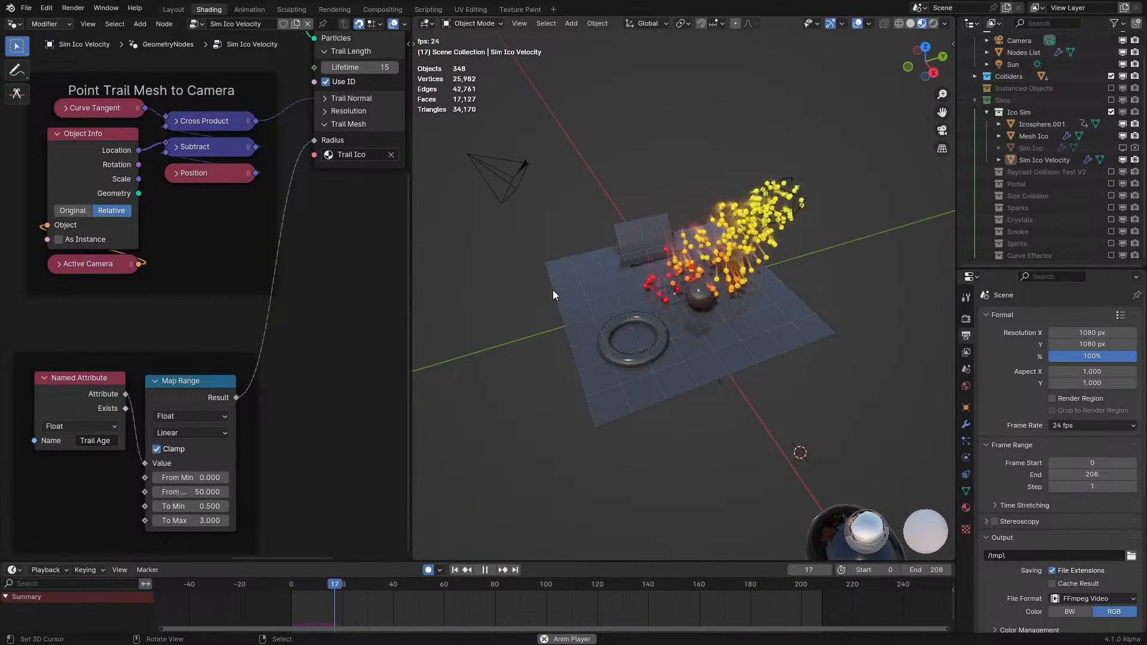
middle_click_drag(553, 289, 464, 282)
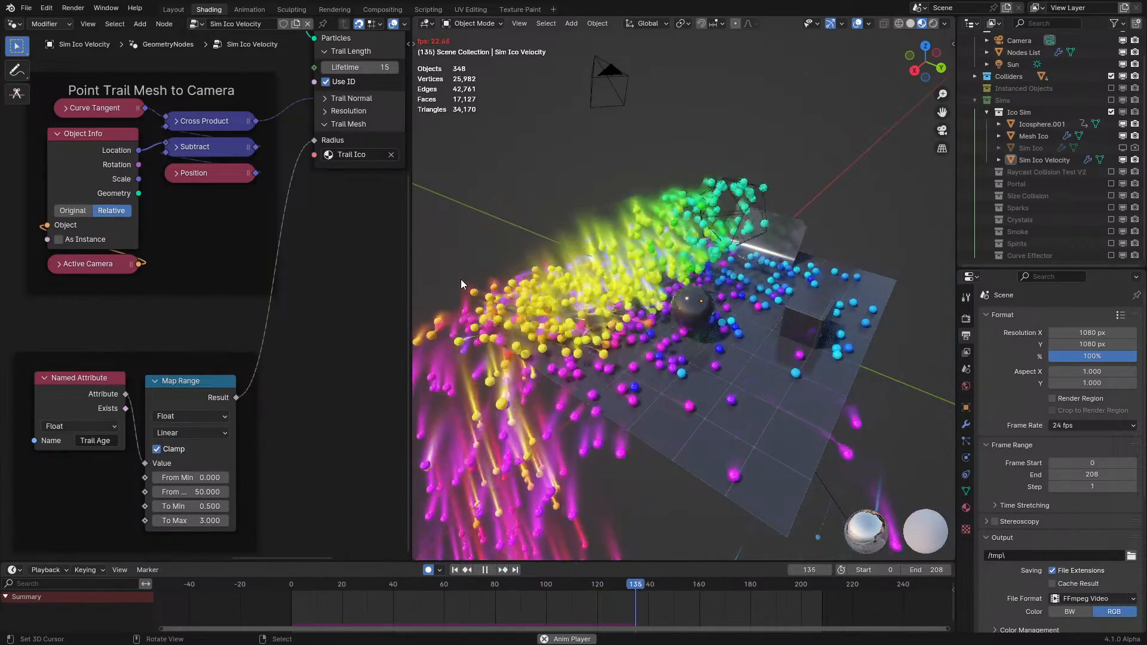
key("KP_0")
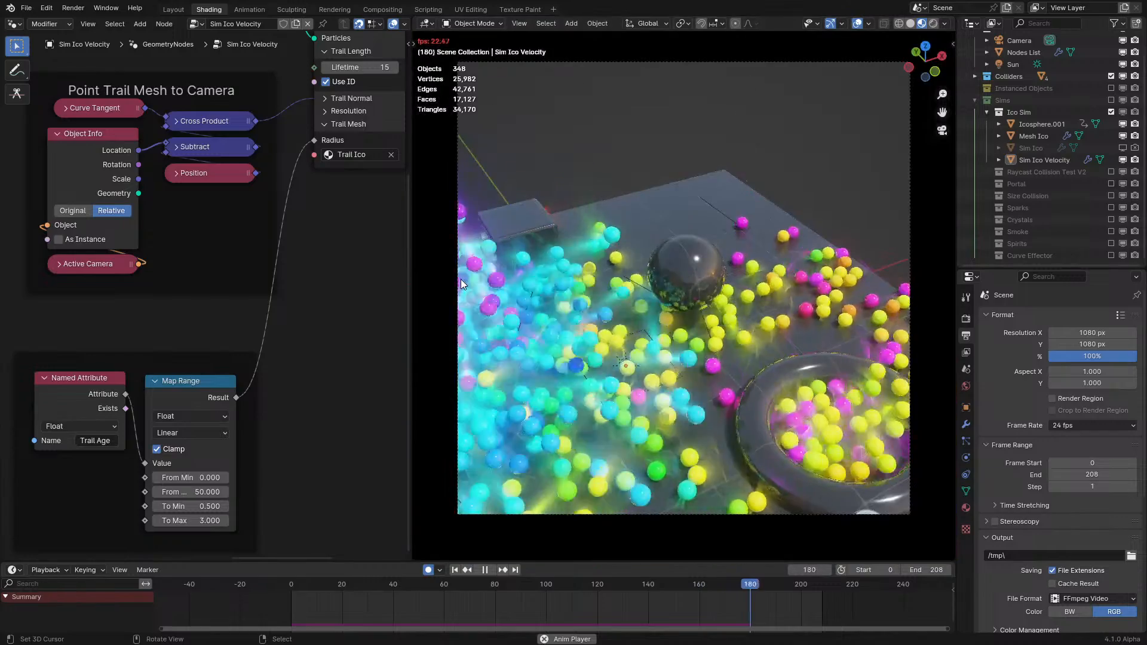
key("space")
key("space")
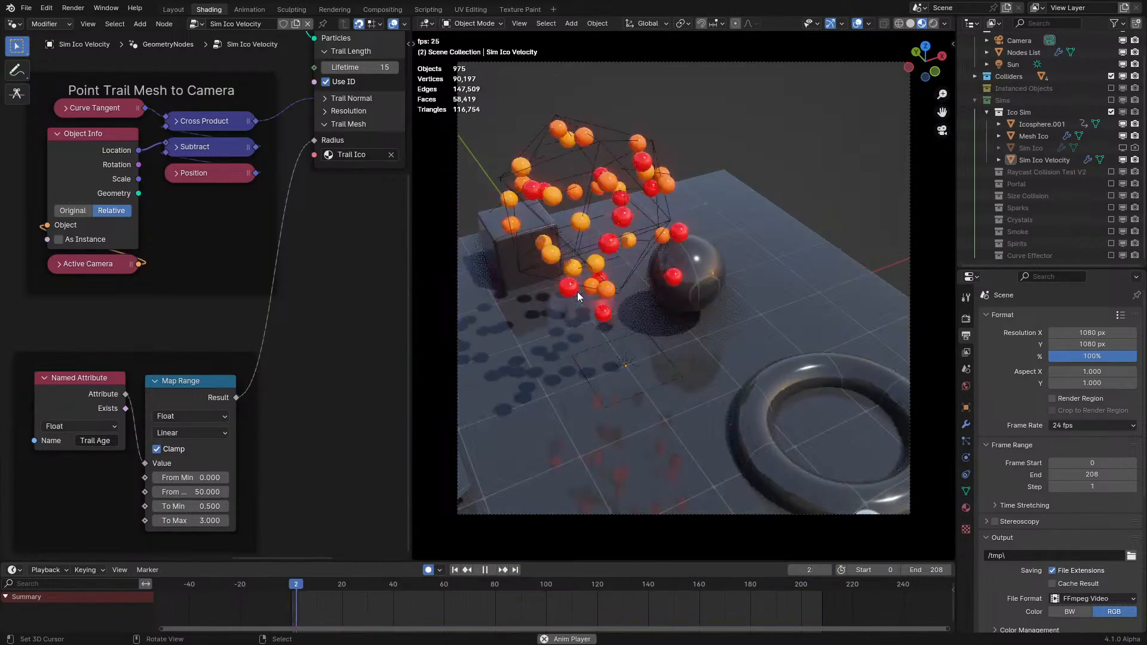
key("KP_0")
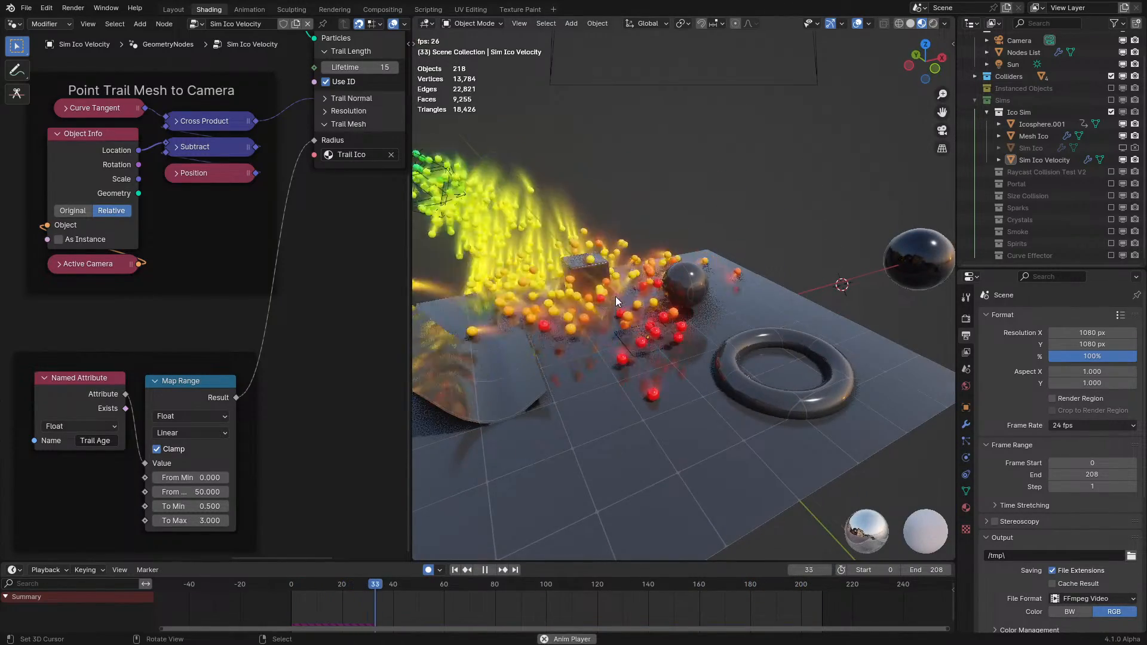
middle_click_drag(589, 272, 615, 293)
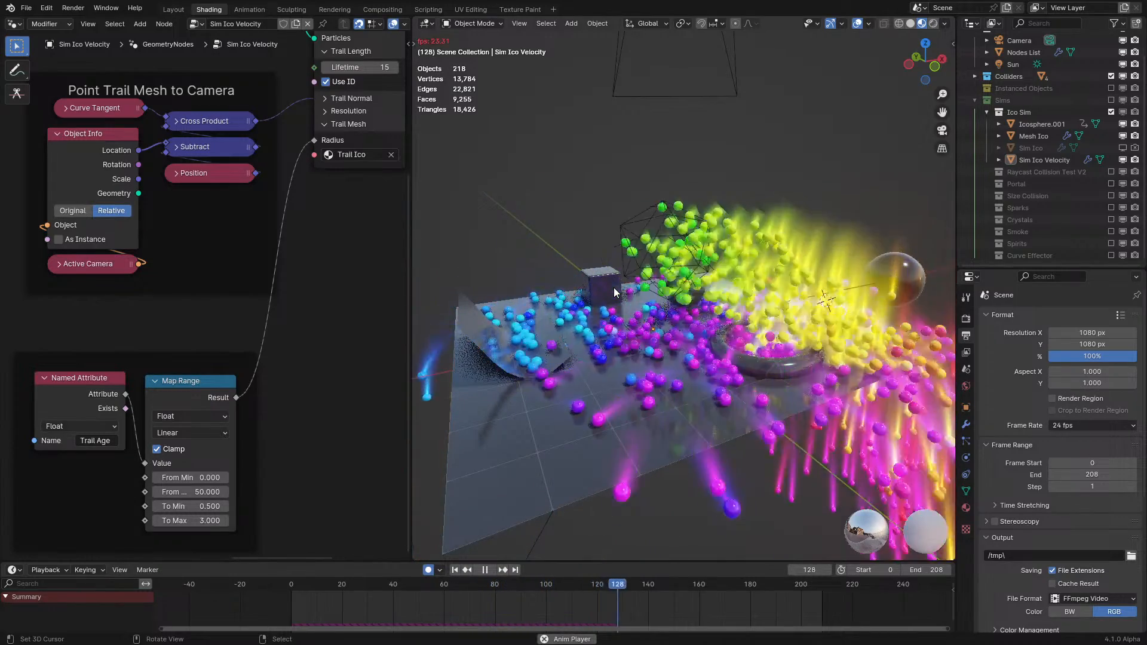
- Feed only the Particle Trail mesh into the group output, replay the simulation and hide the viewport overlays
key("space")
scroll(252, 242, "down", 6)
middle_click_drag(253, 242, 18, 502)
scroll(90, 347, "up", 3)
left_click(77, 333, "alt+shift")
key("space")
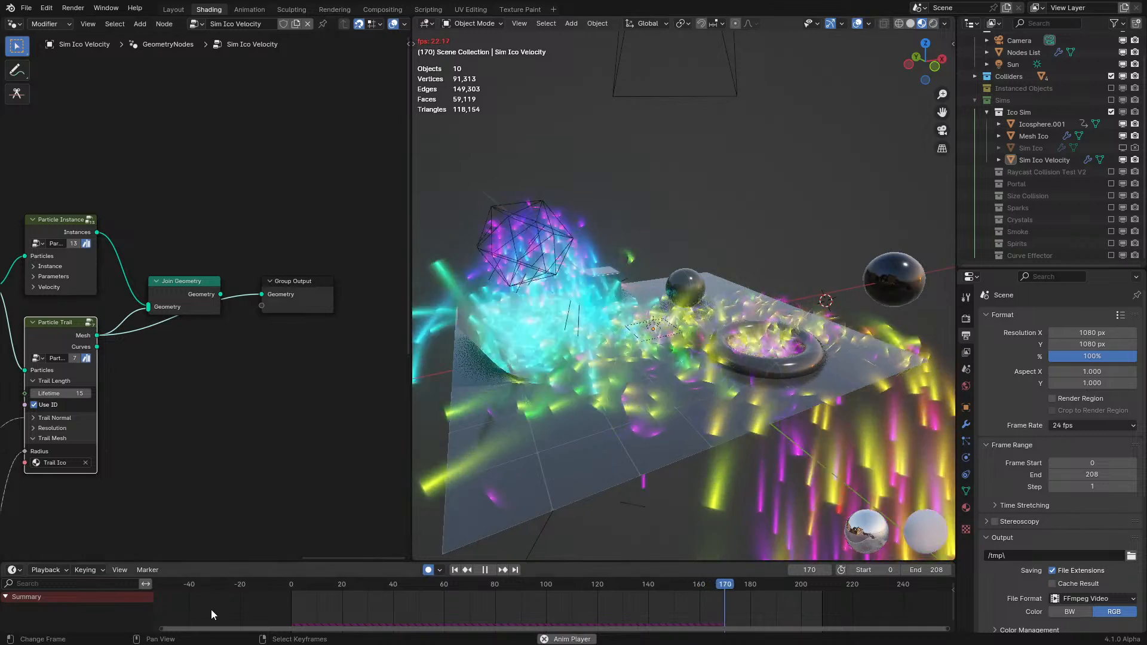
left_click(211, 609)
left_click(857, 24)
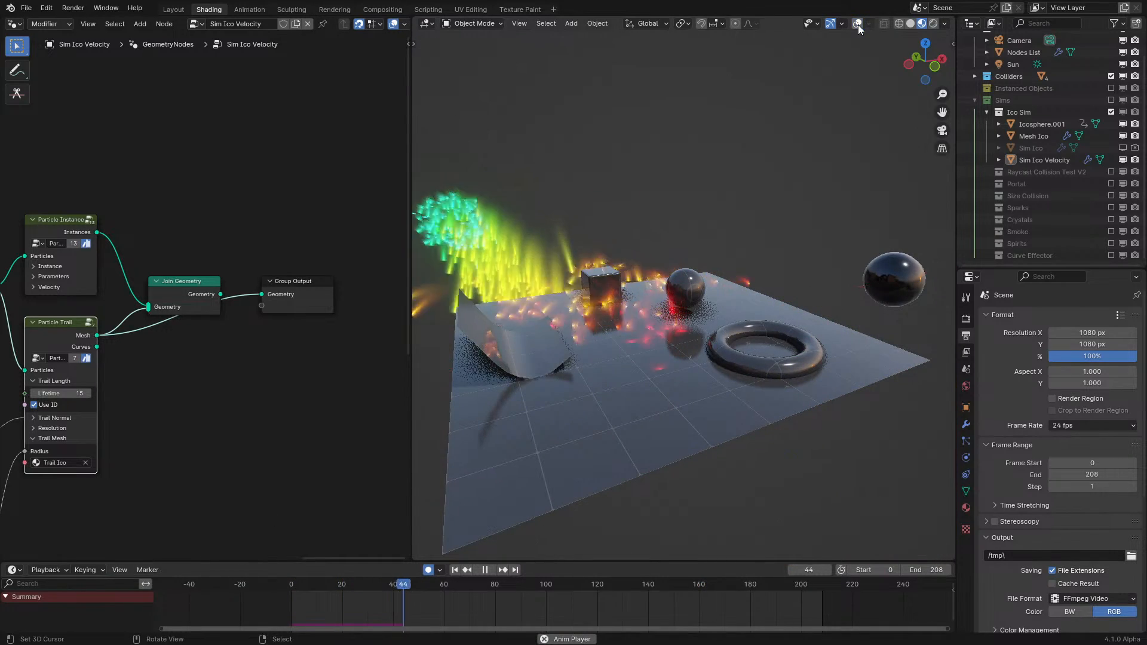
- Set the Store Mesh Velocity scale to 1 and replay the simulation from the start
middle_click_drag(171, 389, 310, 367)
left_click(145, 338)
type("1")
key("Return")
left_click(242, 613)
scroll(582, 409, "down", 2)
middle_click_drag(581, 407, 546, 408)
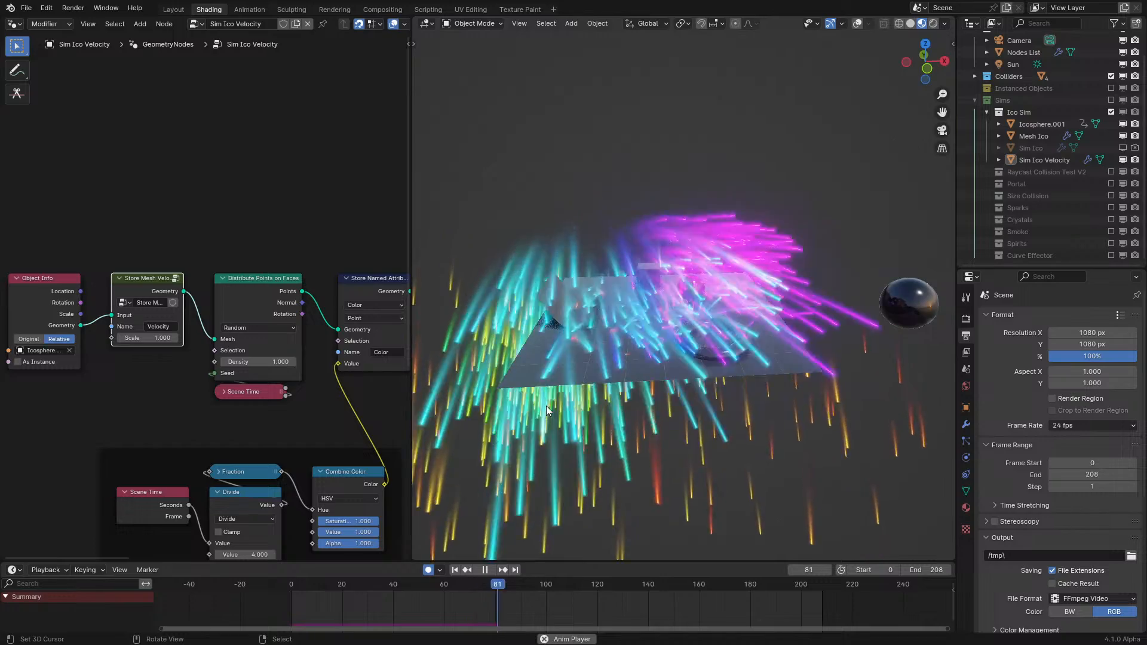
- Set the Store Mesh Velocity scale to 0.2 and stop the playback
double_click(158, 341)
type(".2")
key("Return")
key("space")
- Reconnect the Join Geometry result to the group output and resume the simulation playback
scroll(154, 436, "down", 3)
middle_click_drag(154, 439, 116, 396)
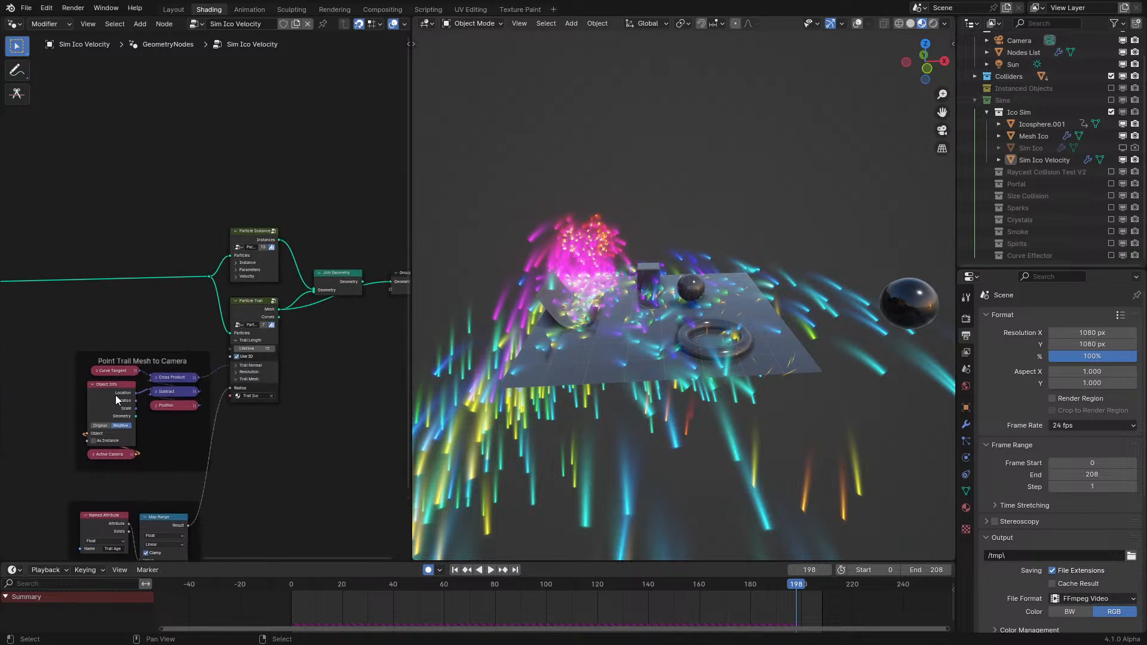
scroll(116, 395, "up", 1)
left_click(358, 282, "ctrl+shift")
key("space")
- Set the Particle Trail lifetime to 10, check it through the camera, then pause playback and select the simulation object
double_click(264, 358)
type("1")
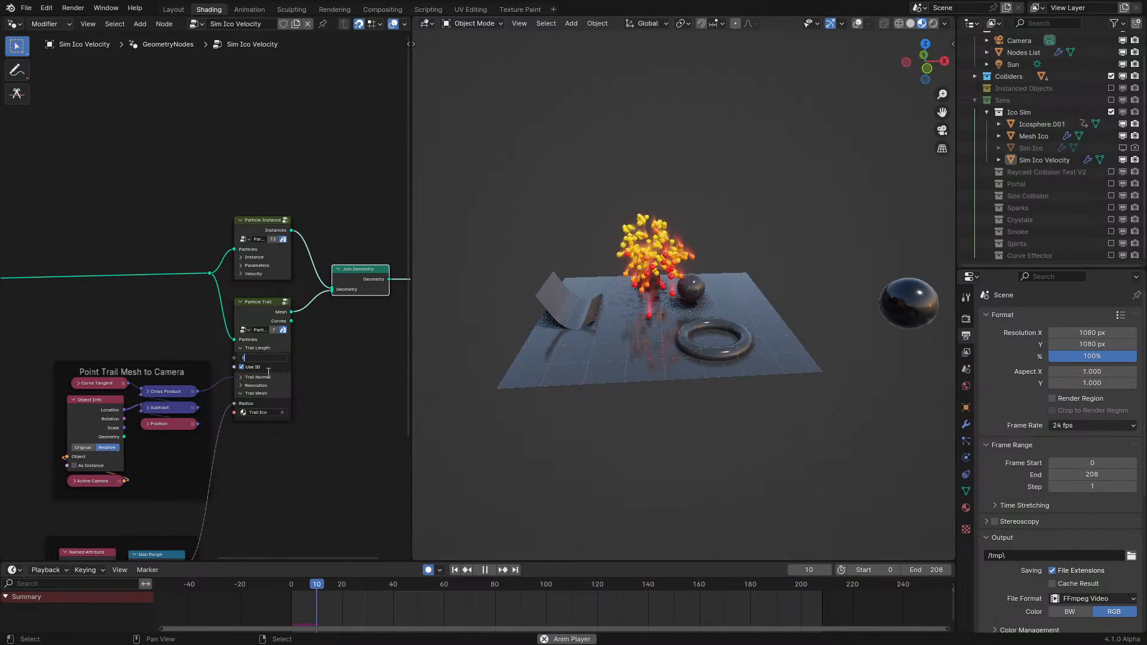
key("KP_0")
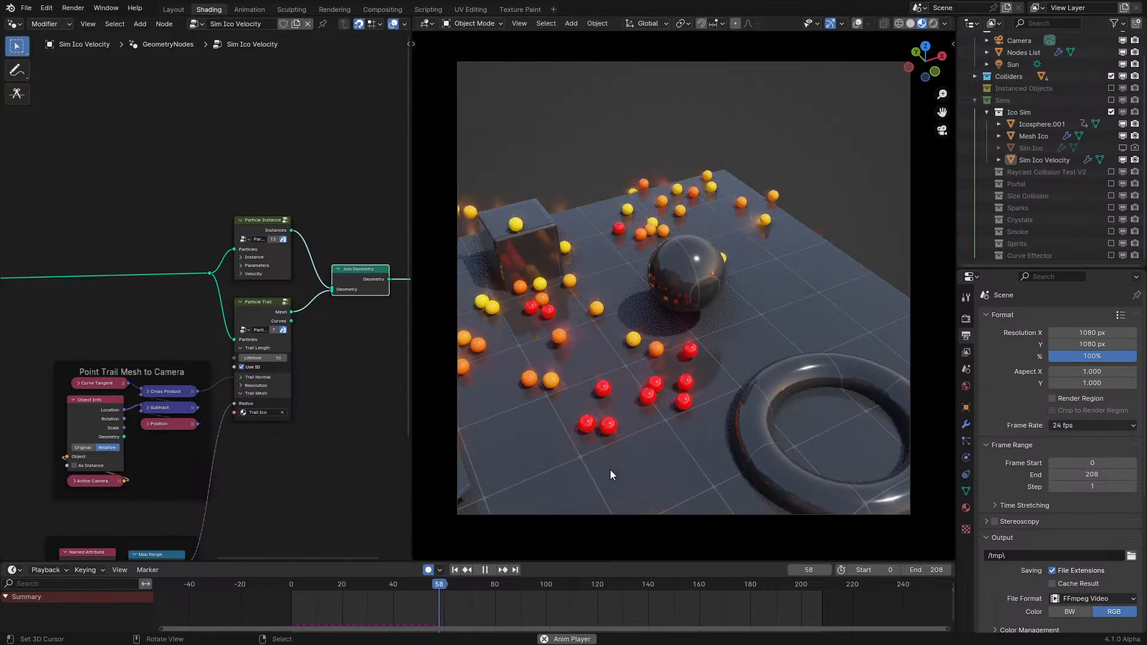
key("space")
left_click(658, 386)
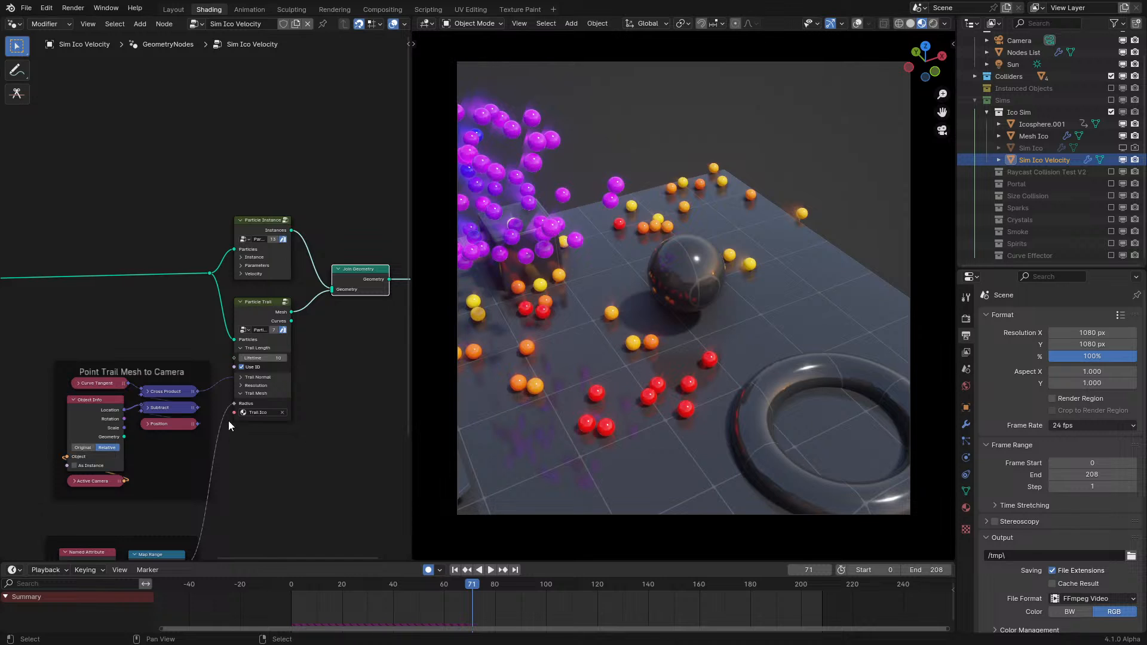
- Disable Custom Normal on the Particle Trail node and delete the Point Trail Mesh to Camera frame with its nodes
scroll(230, 418, "up", 2)
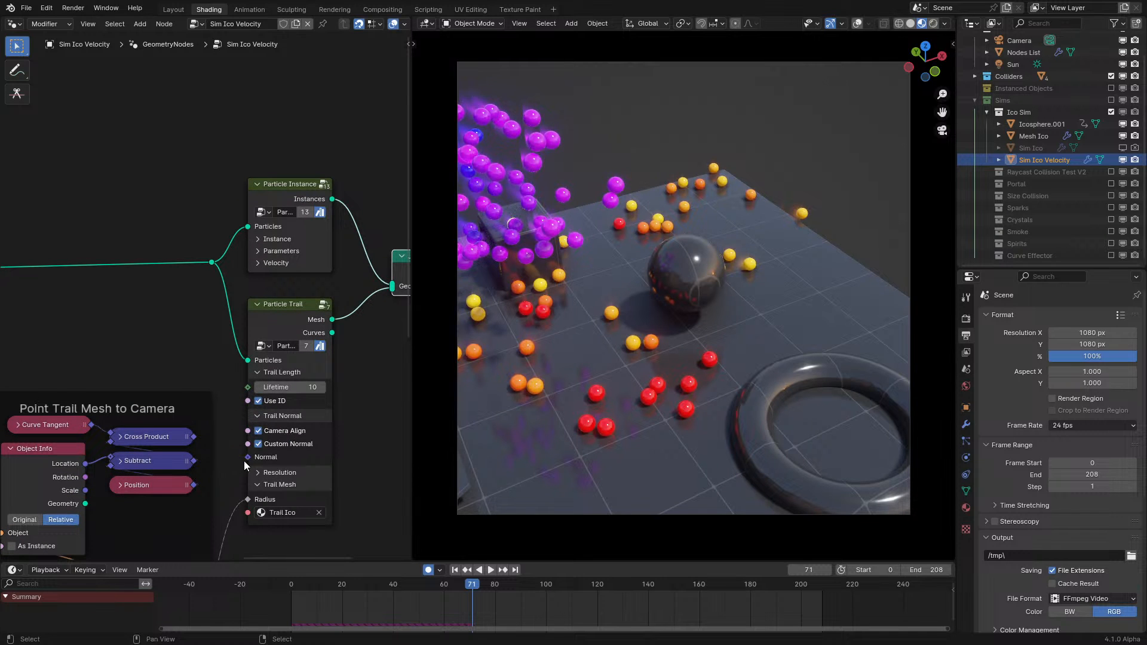
left_click(261, 443)
scroll(86, 389, "down", 2)
left_click_drag(64, 342, 174, 481)
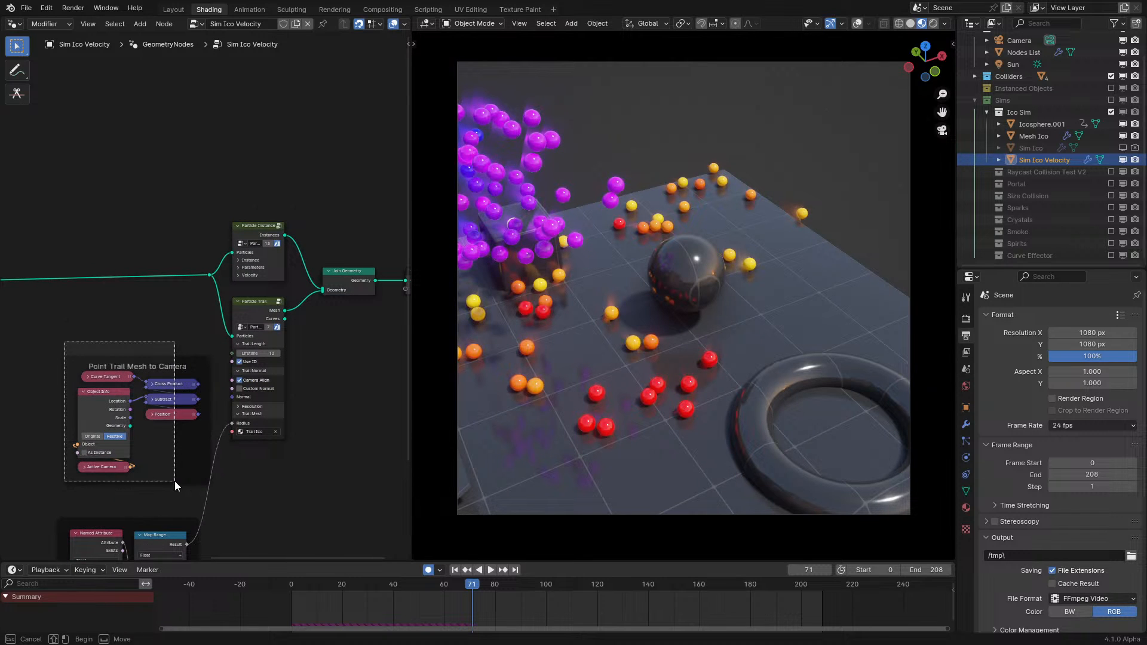
scroll(237, 411, "up", 1)
left_click(263, 356)
scroll(263, 355, "down", 2)
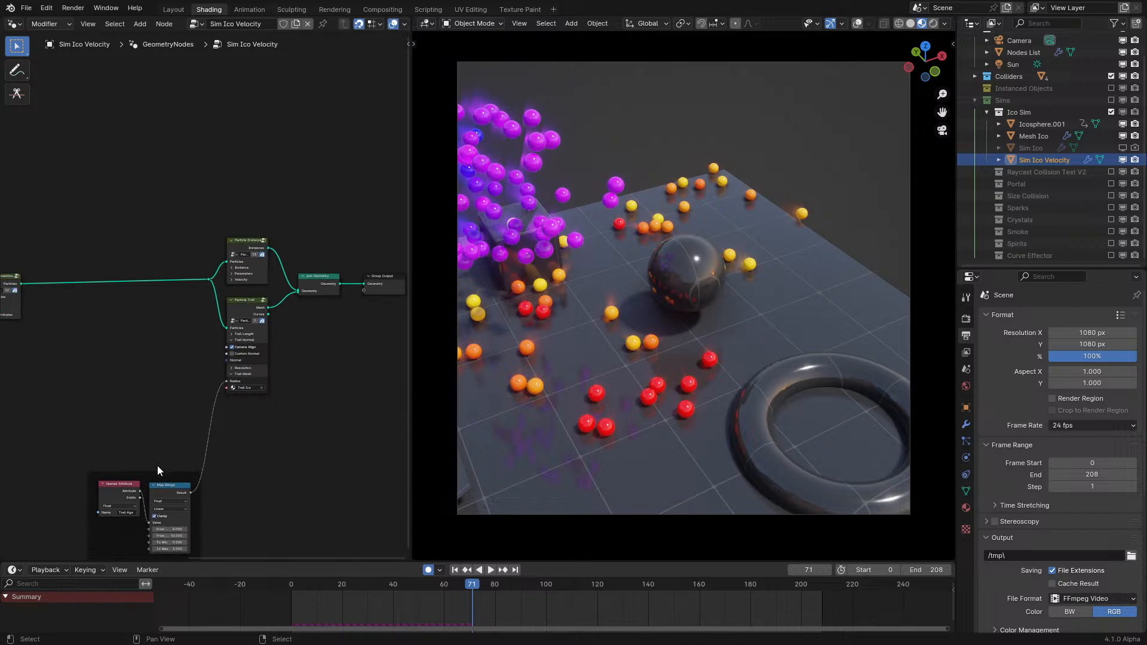
- Move the Trail Age frame up toward the Particle Trail node, and shift the trail, instance and output nodes along X in the maximized node editor
left_click_drag(157, 479, 165, 363)
key("ctrl+space")
left_click_drag(461, 215, 887, 562)
key("g")
key("x")
left_click(816, 570)
- Frame the emission nodes from Object Info through Store Named Attribute, and move Store Named Attribute closer to Distribute Points on Faces
middle_click_drag(324, 455, 685, 499)
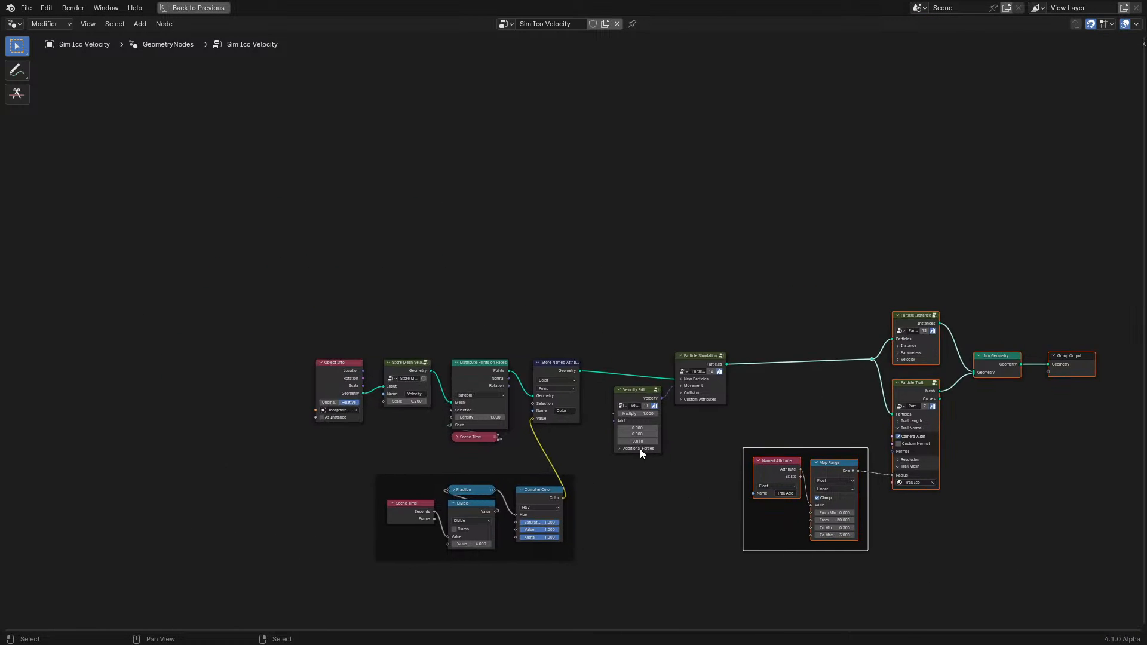
scroll(576, 336, "up", 2)
left_click_drag(157, 315, 579, 527)
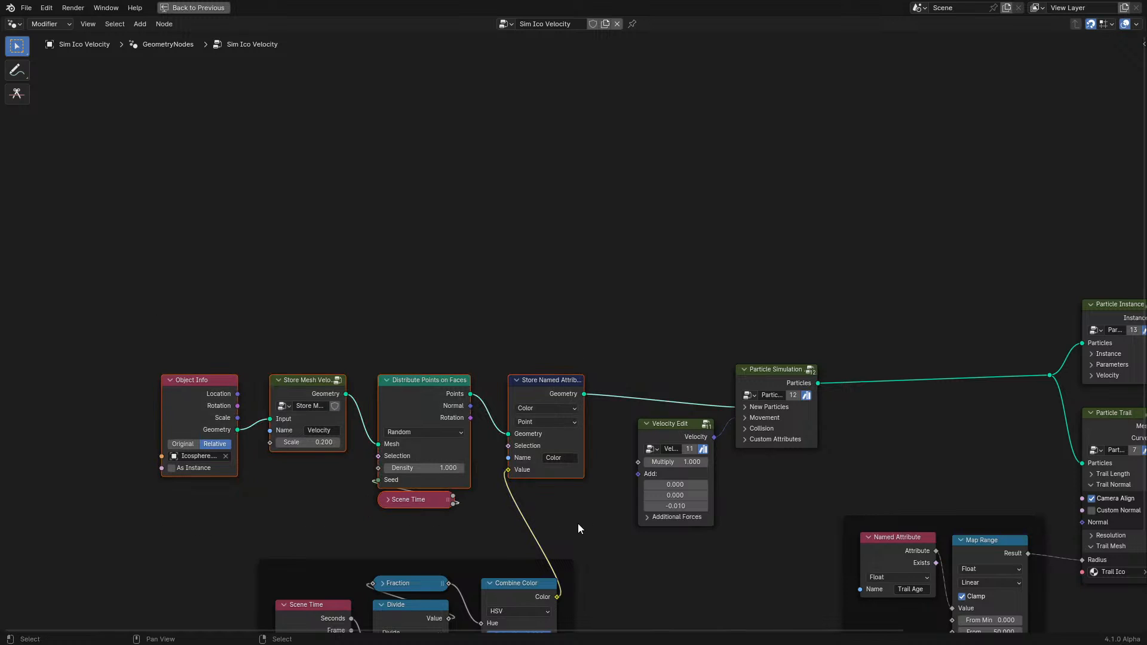
key("ctrl+j")
scroll(517, 478, "up", 5)
left_click_drag(510, 432, 478, 437)
scroll(511, 473, "down", 6)
scroll(512, 476, "down", 1)
middle_click_drag(512, 476, 415, 393)
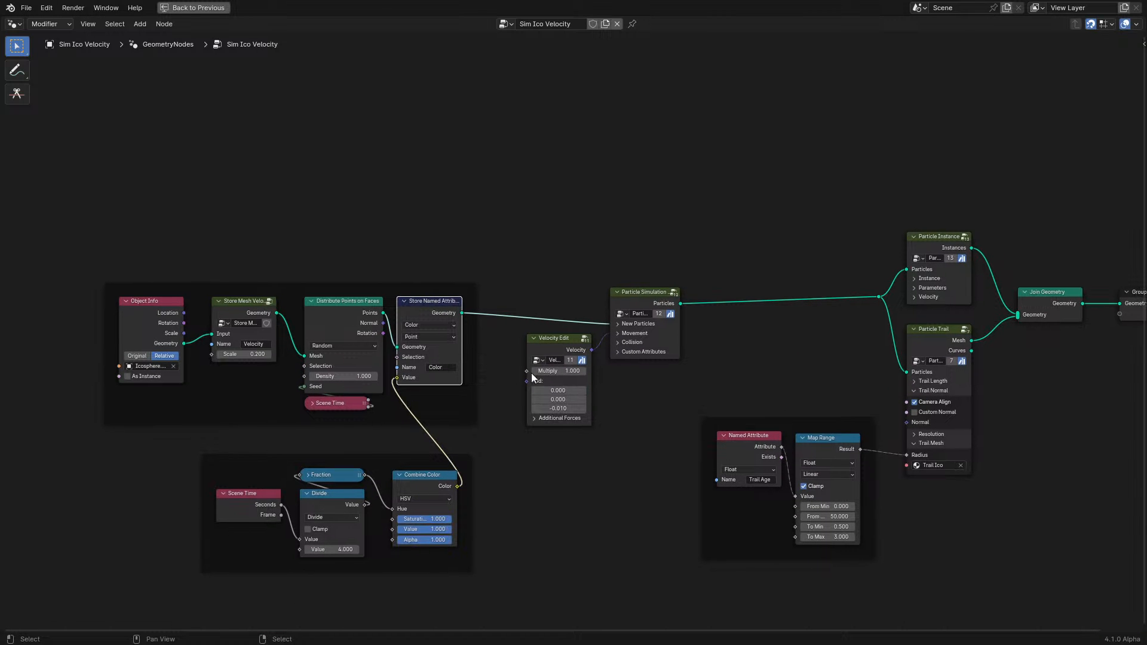
- Review the tidied node tree from the emission frame through the Particle Simulation to the instance and trail nodes
left_click_drag(858, 337, 1024, 592)
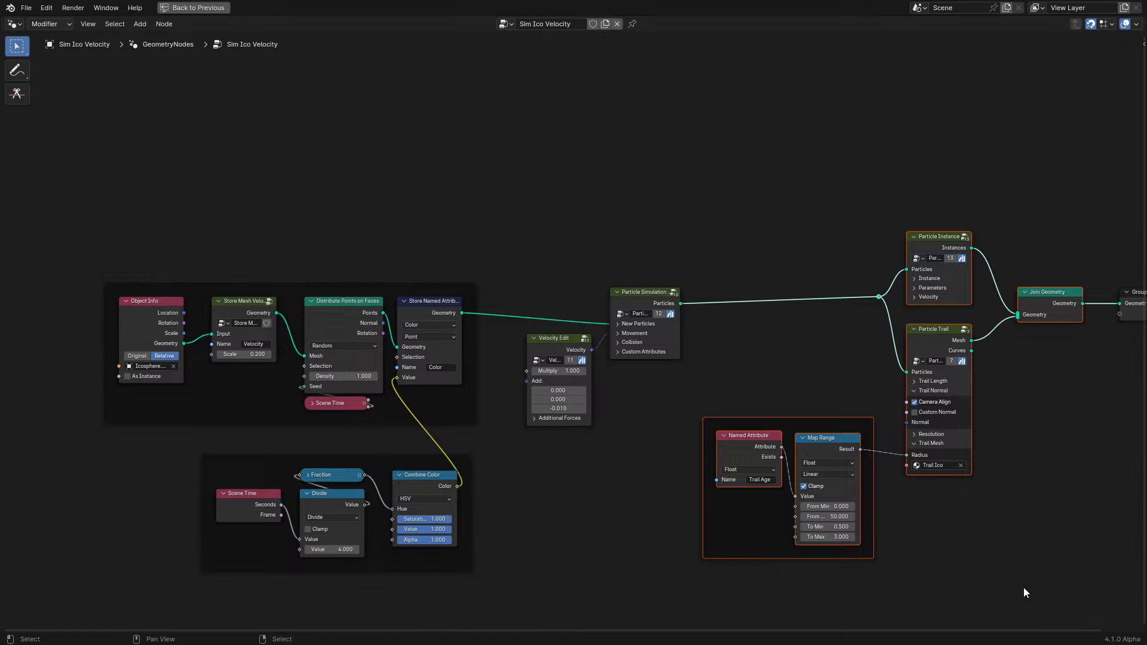
scroll(474, 364, "up", 3)
middle_click_drag(478, 366, 616, 366)
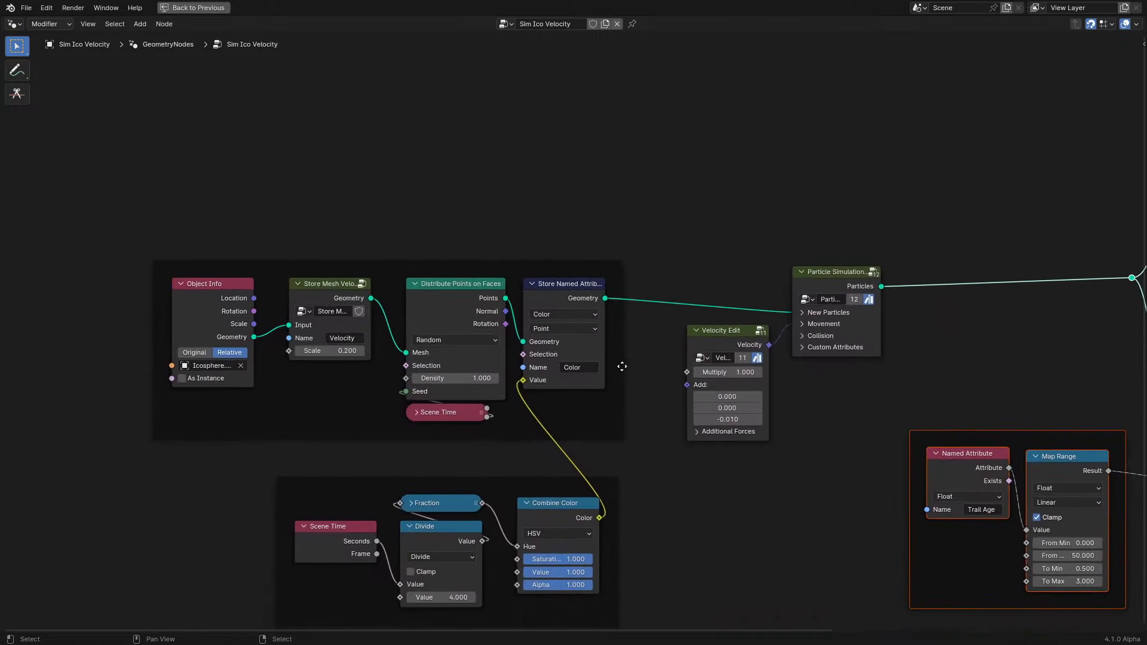
scroll(564, 341, "up", 3)
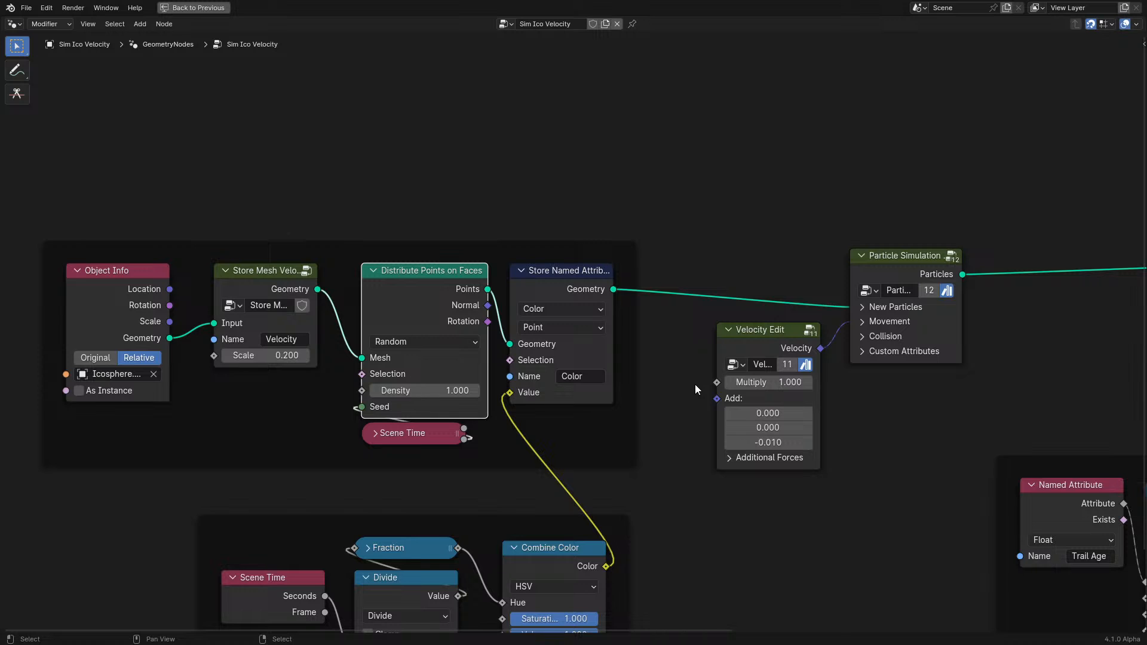
middle_click_drag(695, 386, 557, 402)
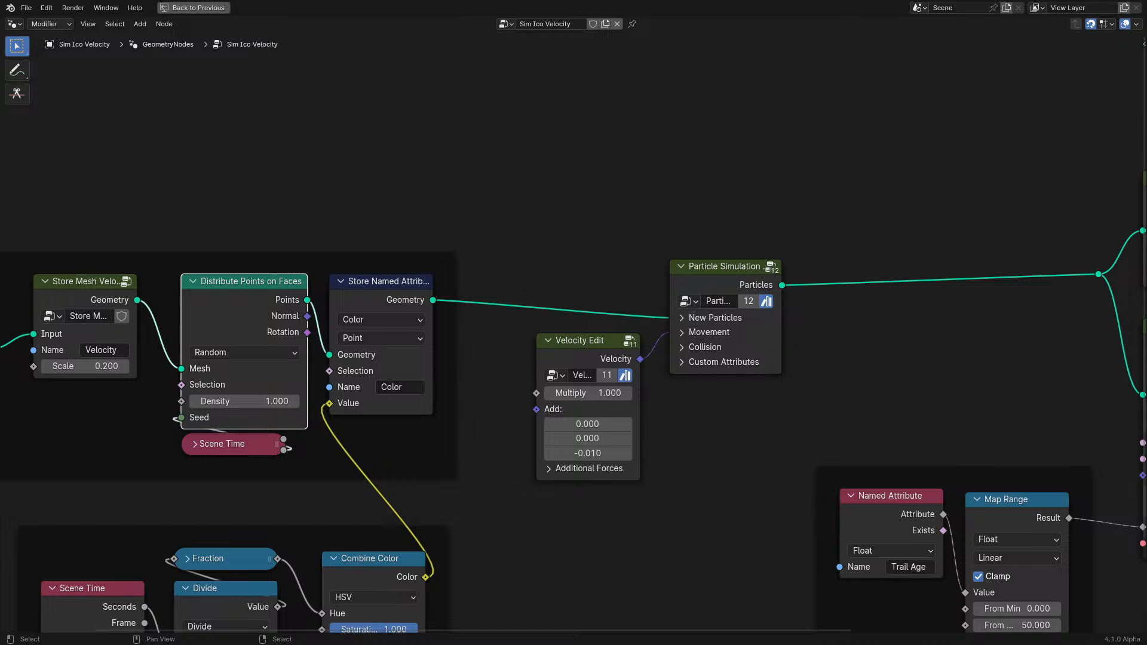
middle_click_drag(611, 493, 348, 423)
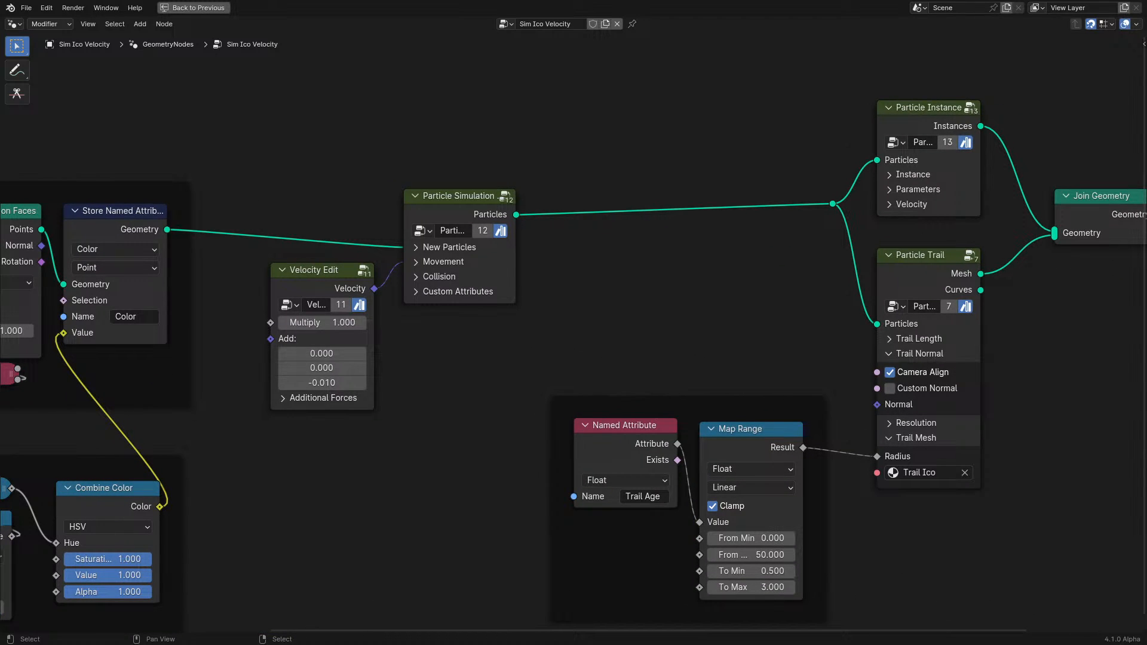
- Restore the split editor layout and replay the simulation from the start
key("ctrl+space")
key("space")
left_click(285, 583)
- Add a Named Attribute node below Velocity Edit, set its name to Life, and pause the playback
middle_click_drag(161, 372, 396, 290)
key("q")
left_click(186, 377)
left_click(137, 378)
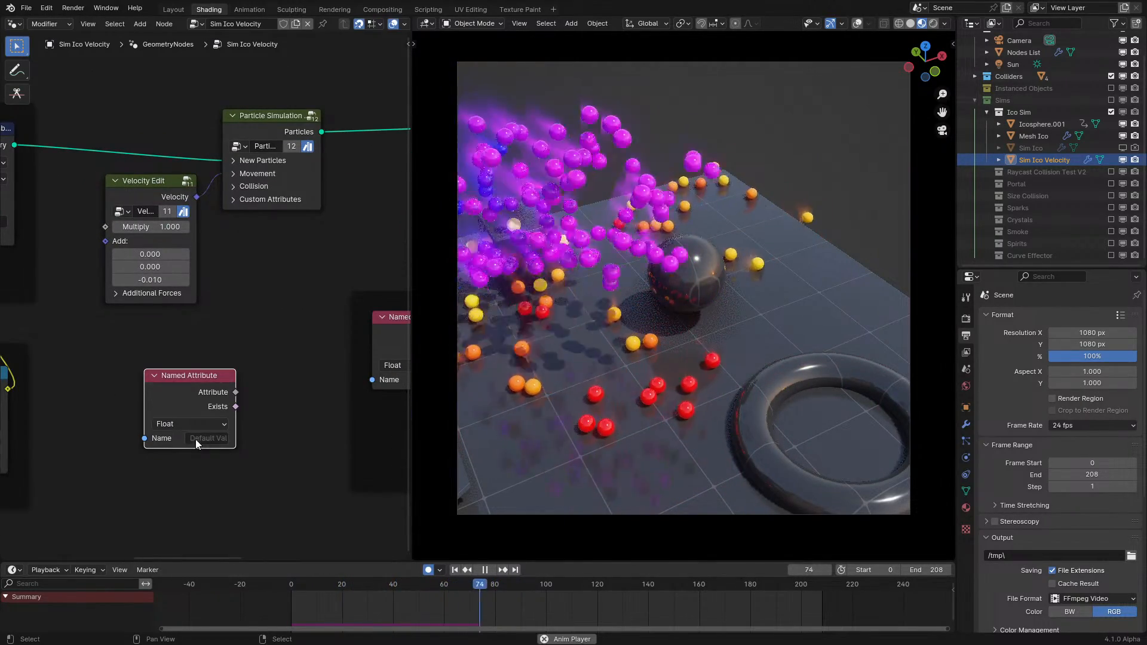
left_click(194, 439)
type("Li")
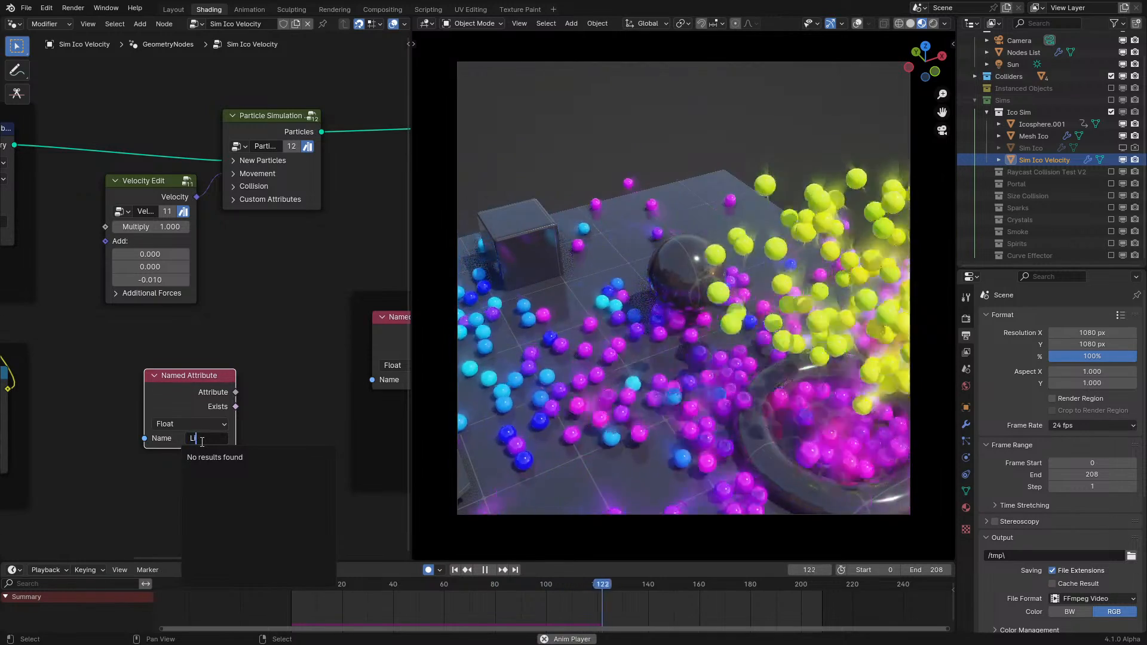
type("fe")
key("Return")
key("space")
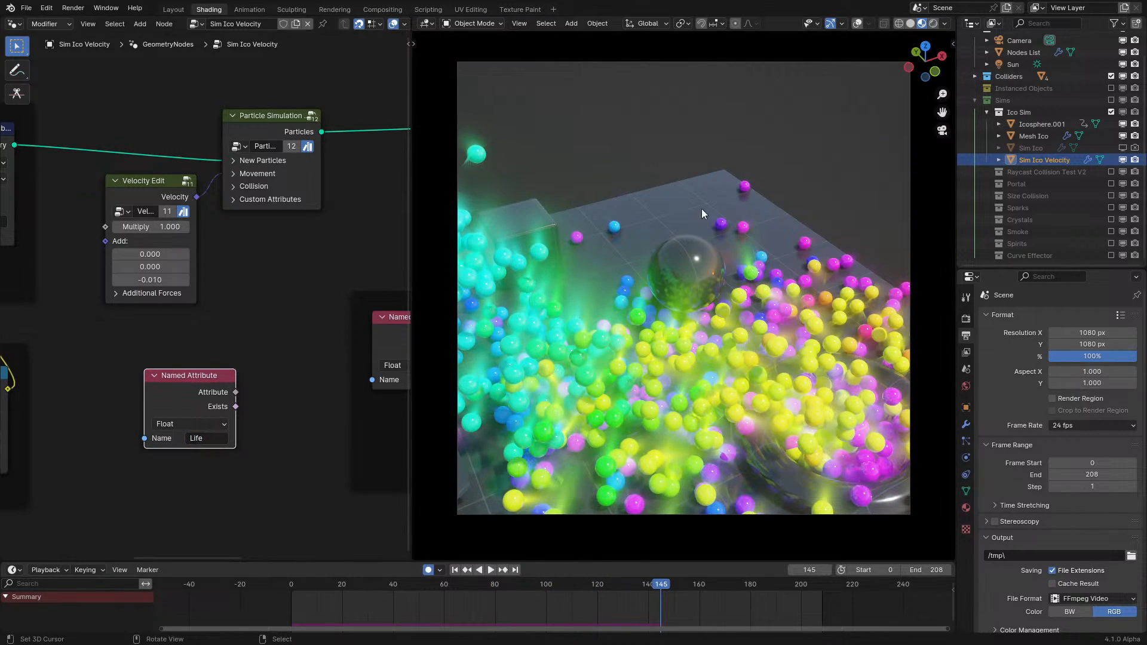
- Turn on the viewport overlays and delete the Life Named Attribute node while the simulation plays
left_click(856, 23)
middle_click_drag(776, 180, 672, 264)
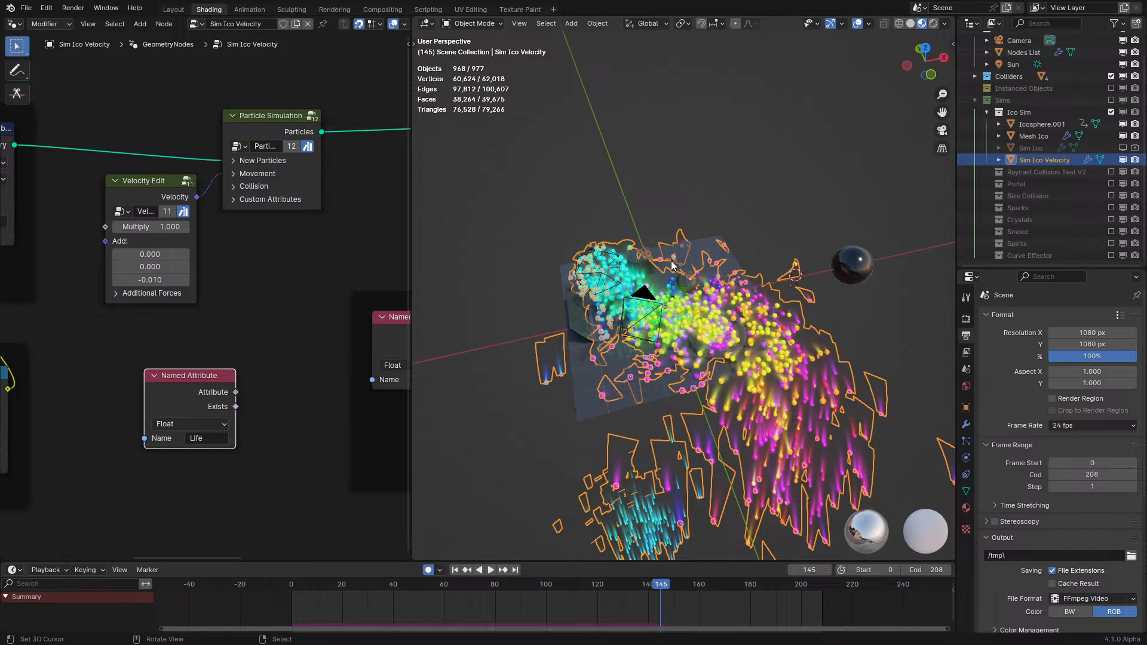
key("space")
left_click(671, 223)
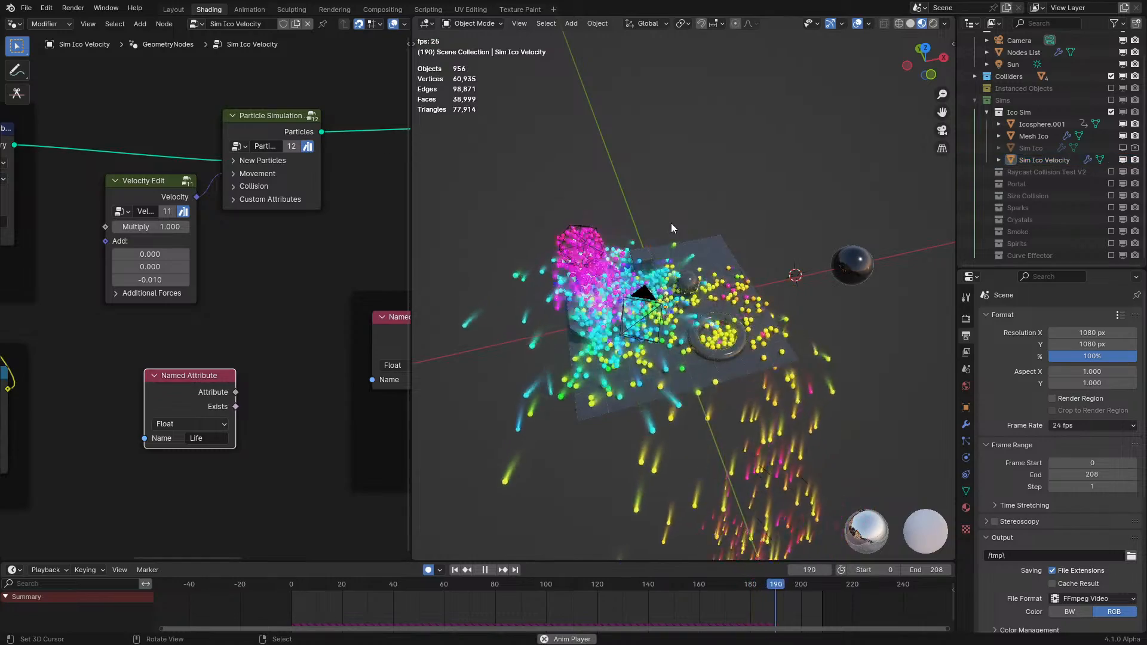
scroll(671, 223, "up", 1)
scroll(195, 395, "up", 1)
key("x")
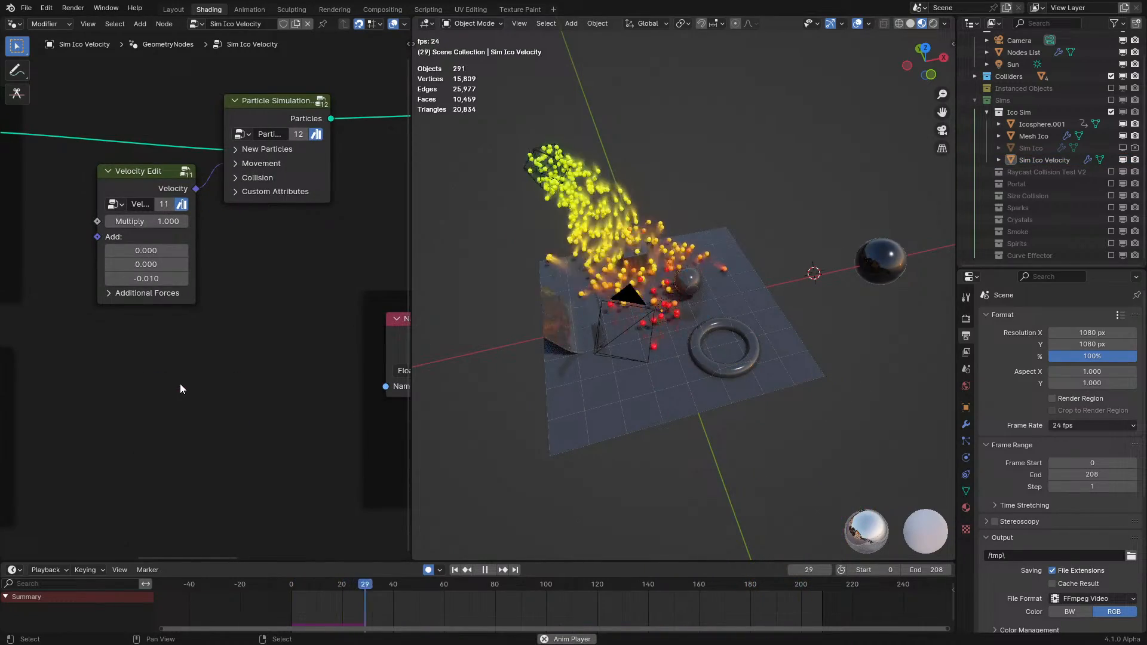
- Examine the running simulation from several angles, along with the Particle Trail node and its Trail Age inputs
middle_click_drag(599, 317, 751, 337)
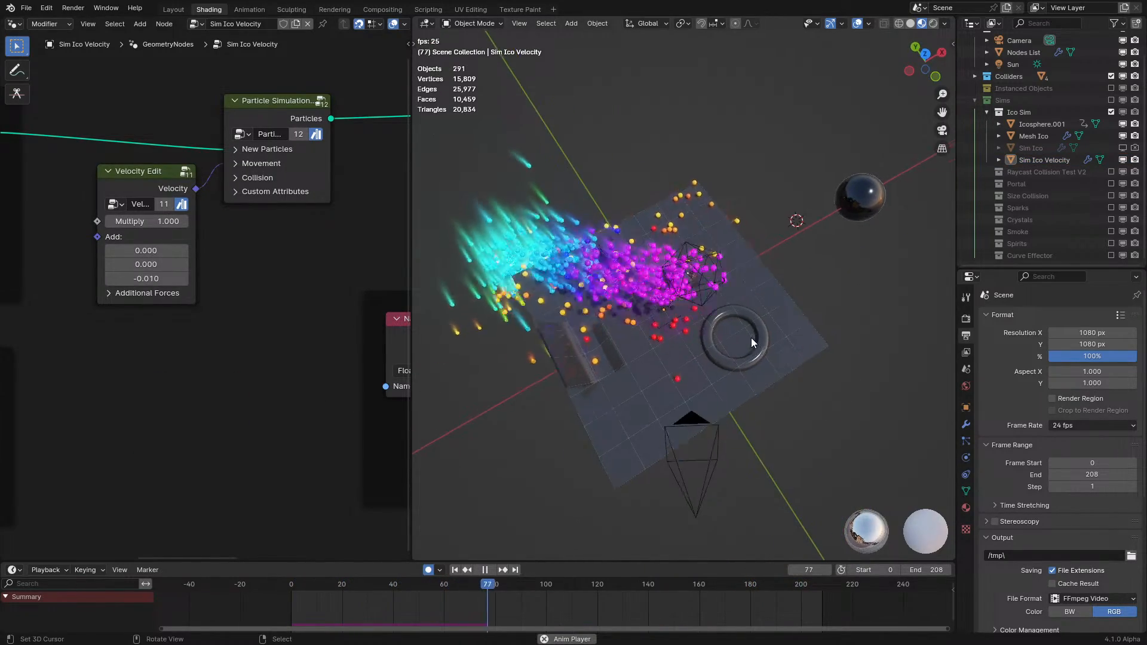
key("KP_0")
key("Home")
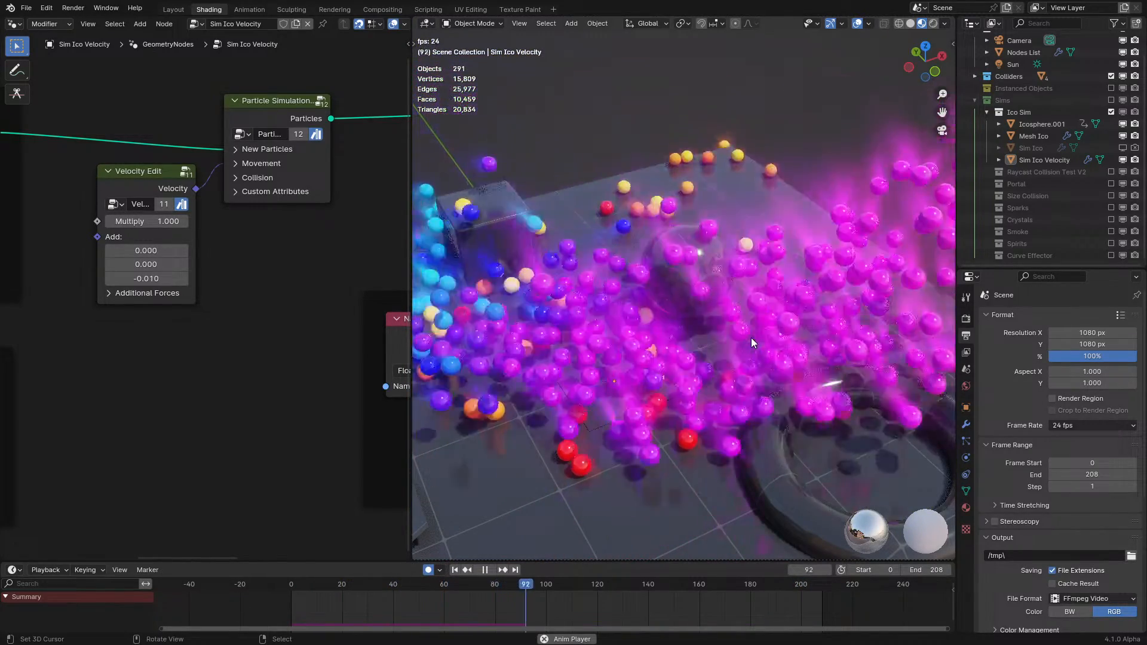
scroll(782, 334, "down", 4)
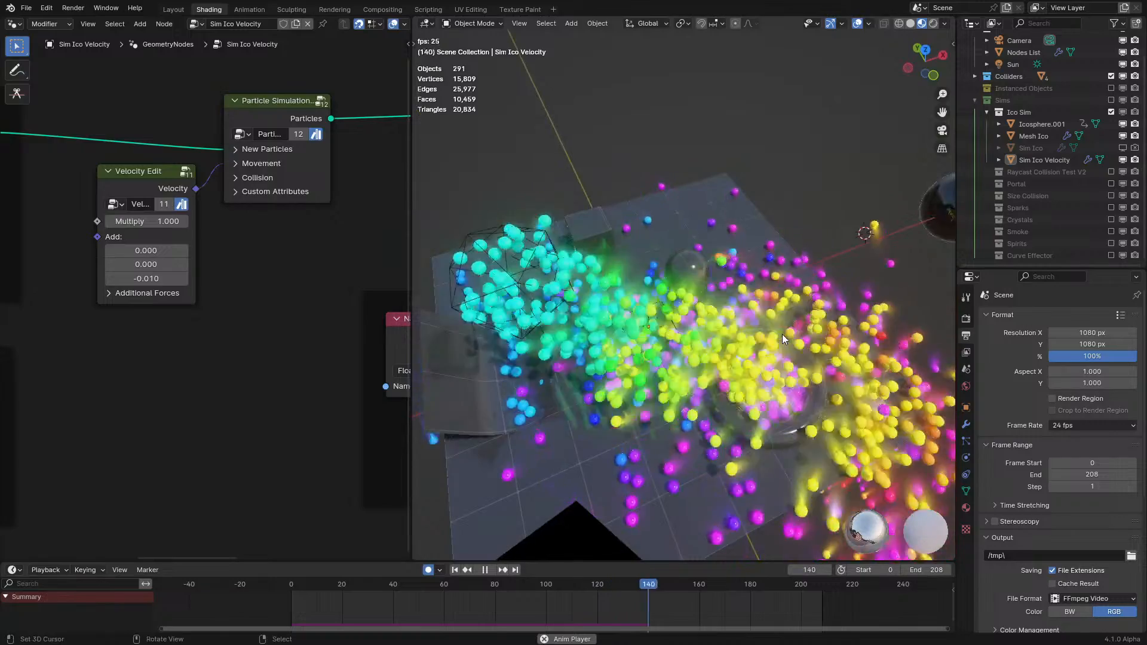
middle_click_drag(275, 352, 102, 369)
scroll(105, 375, "down", 4)
middle_click_drag(212, 407, 69, 413)
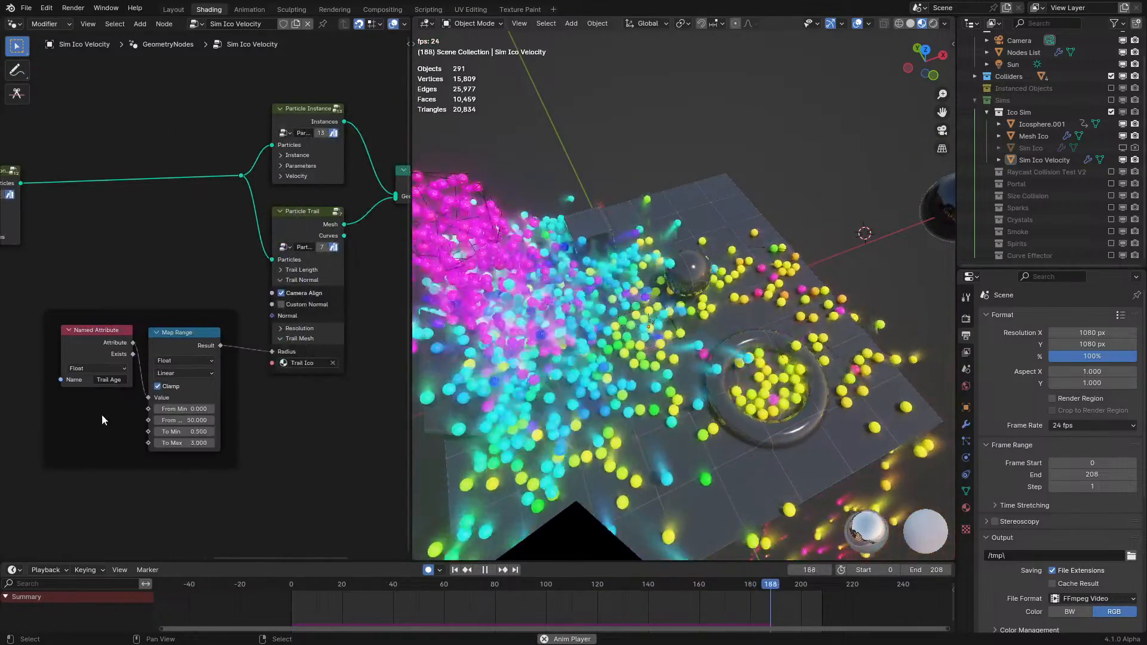
scroll(100, 416, "up", 3)
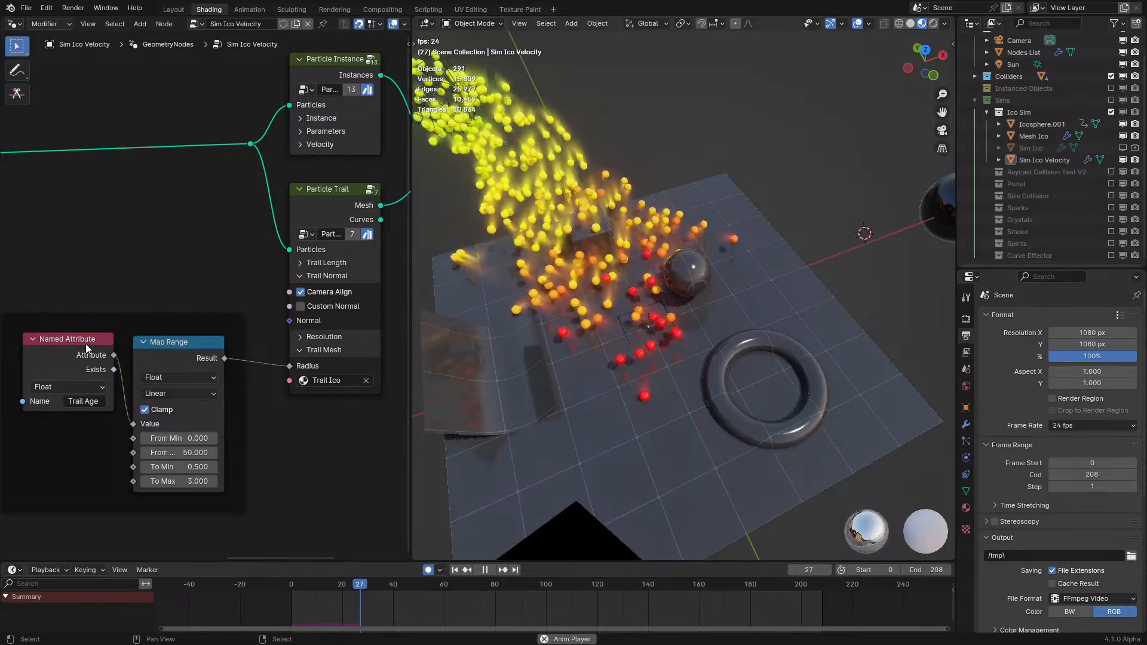
middle_click_drag(549, 367, 518, 360)
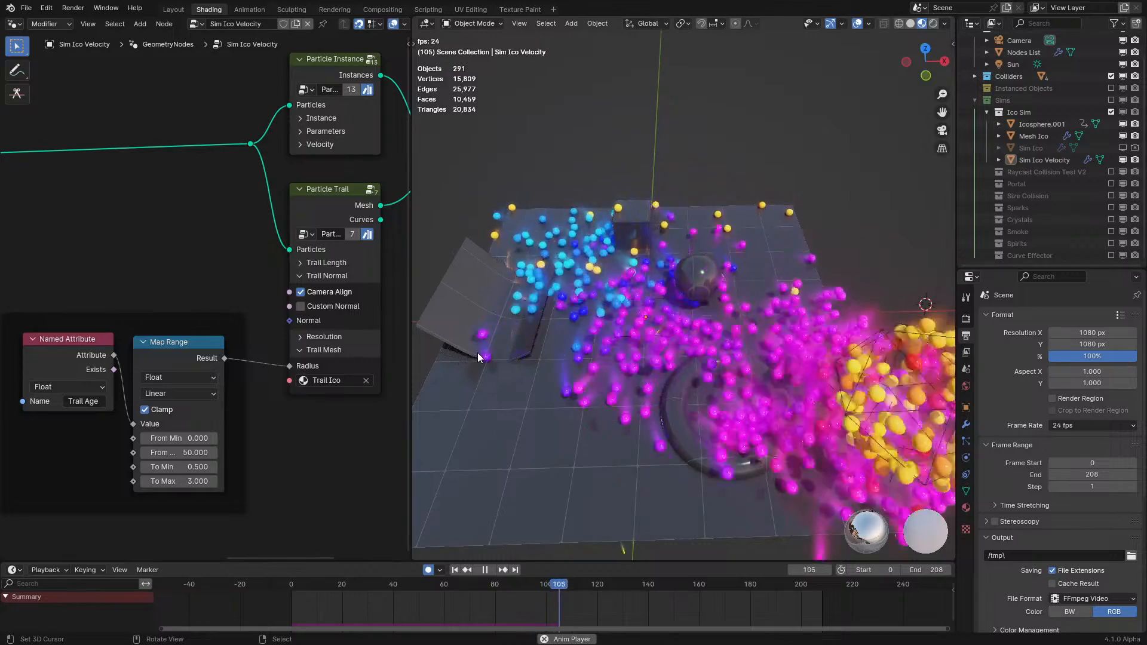
middle_click_drag(478, 353, 589, 363)
- Pause to inspect the trails of particles falling off the plane, and replay the simulation from a closer view
key("space")
left_click(824, 457)
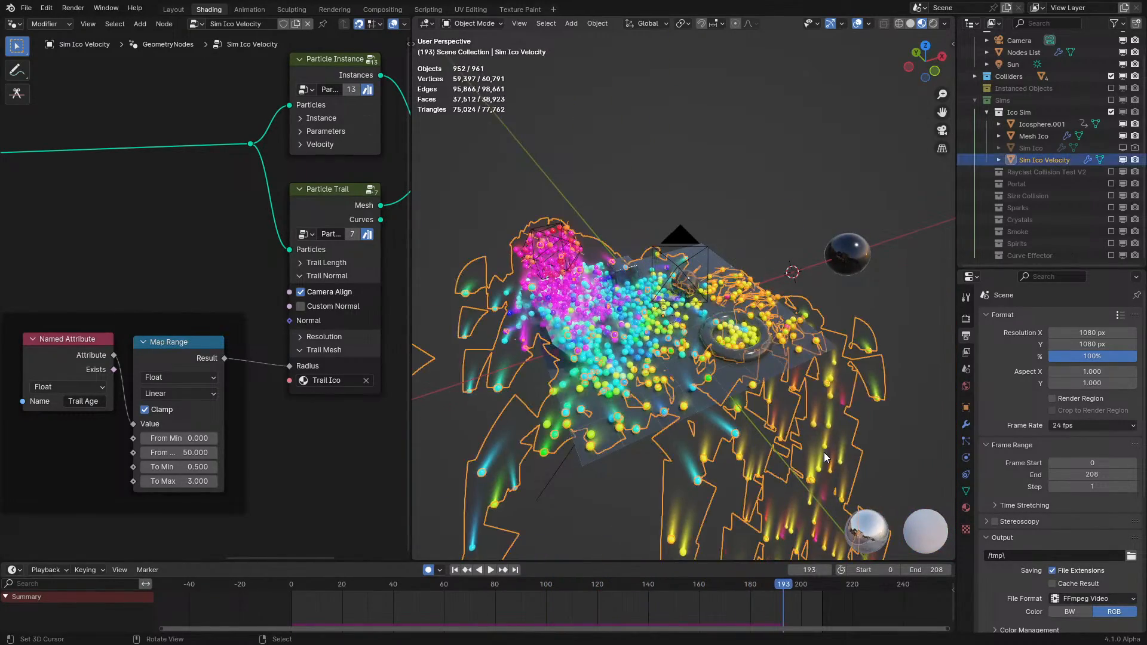
right_click(625, 500)
key("space")
scroll(625, 501, "up", 2)
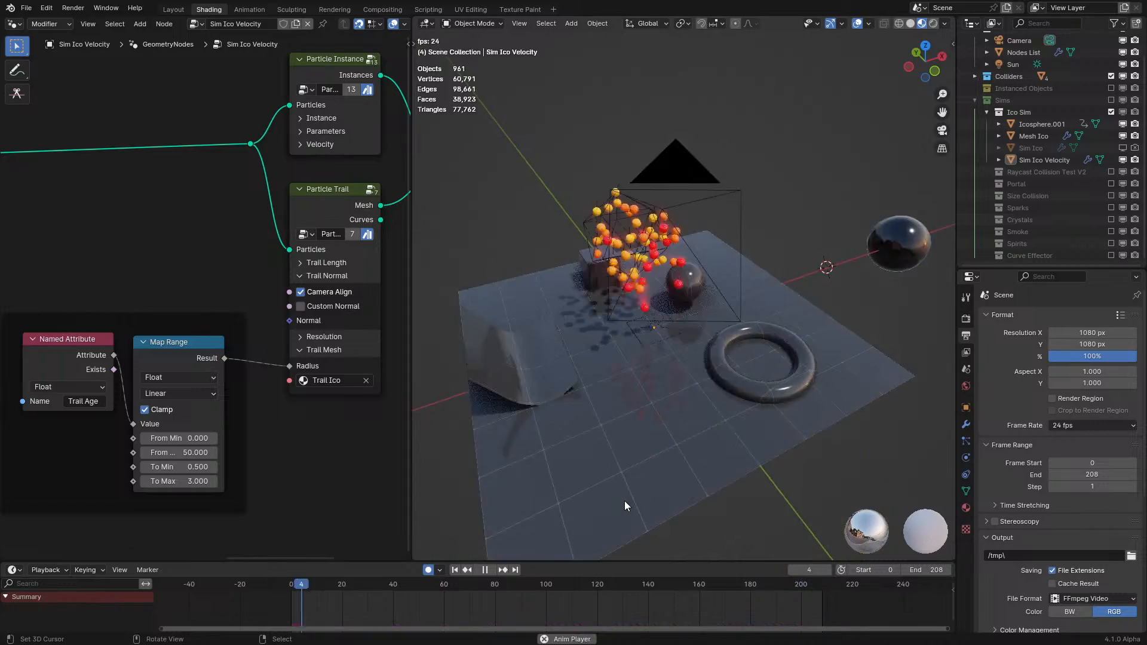
middle_click_drag(624, 500, 589, 410)
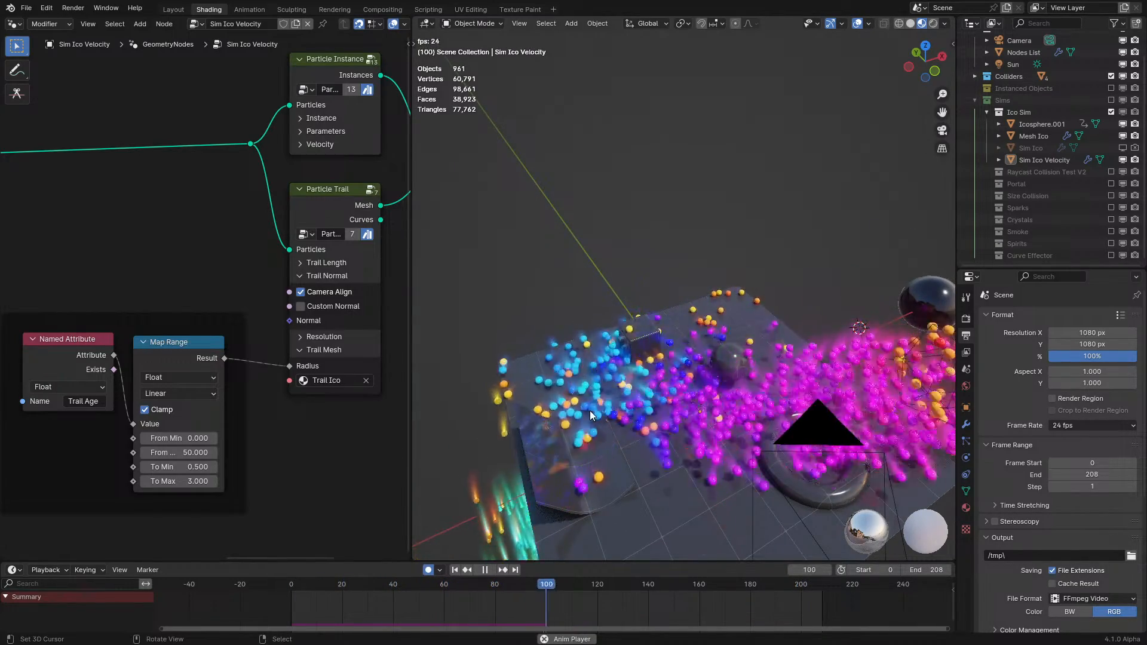
middle_click_drag(590, 410, 615, 392)
key("space")
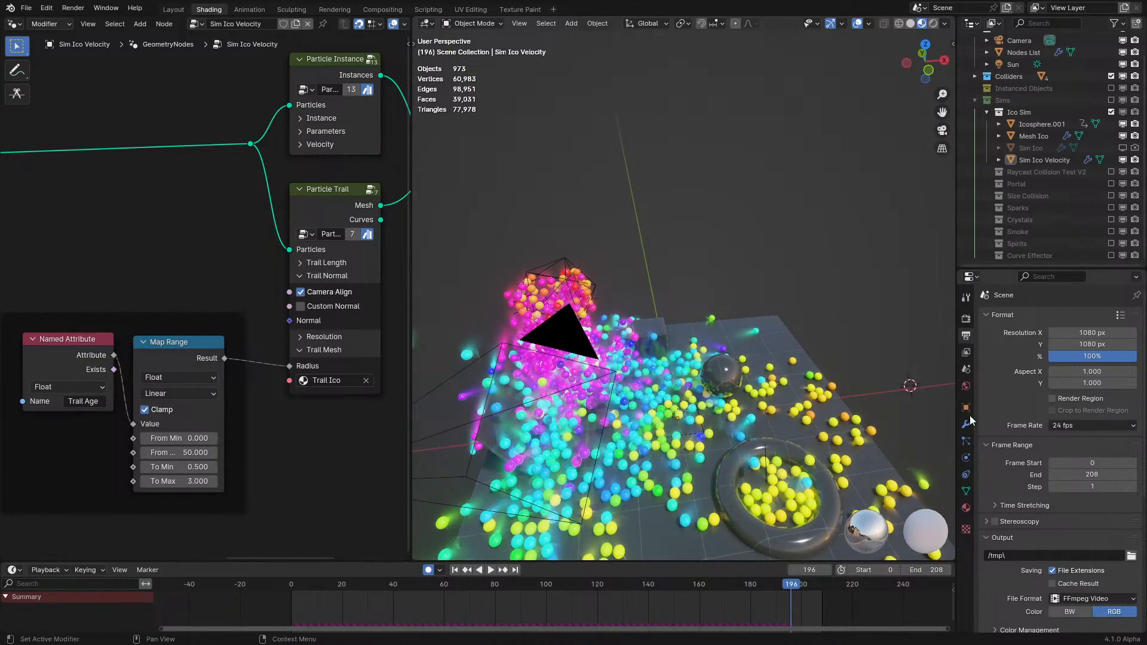
- Open the object's particle properties, and review the simulation from its start frame through to the camera view
left_click(966, 442)
middle_click_drag(712, 411, 637, 385)
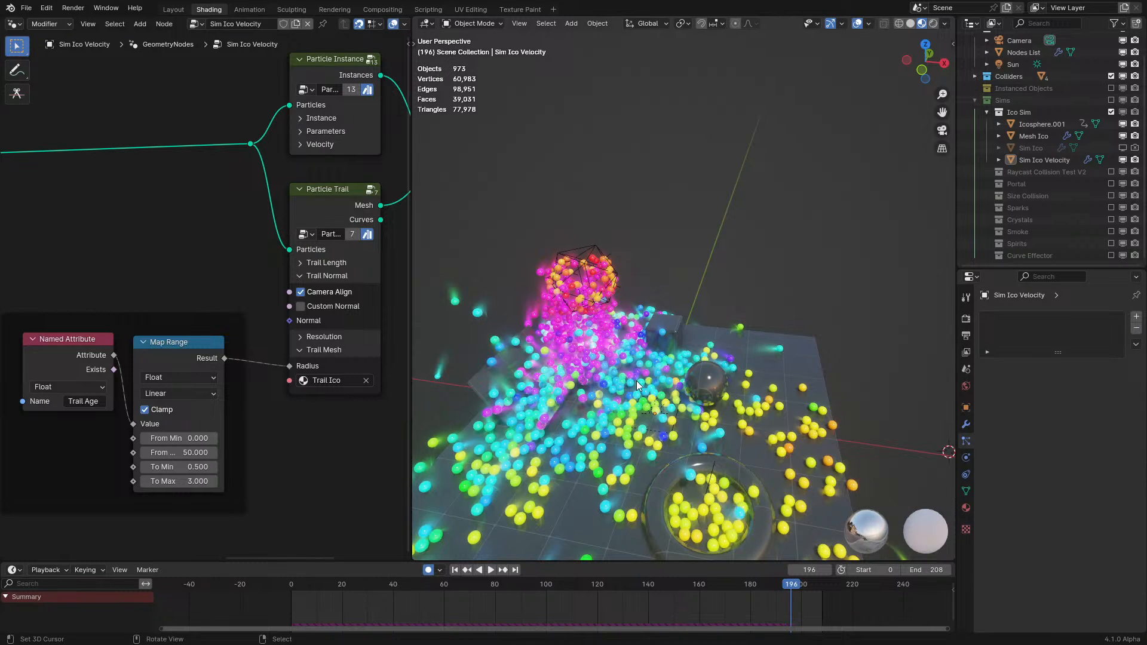
key("shift+Left")
key("space")
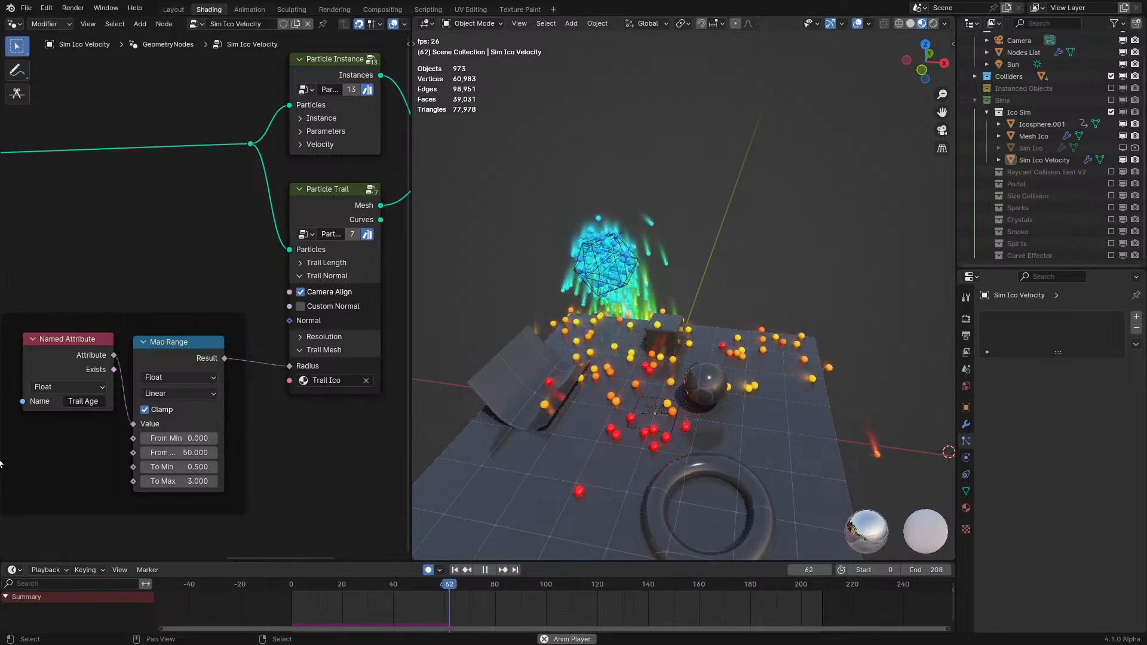
middle_click_drag(630, 354, 690, 406)
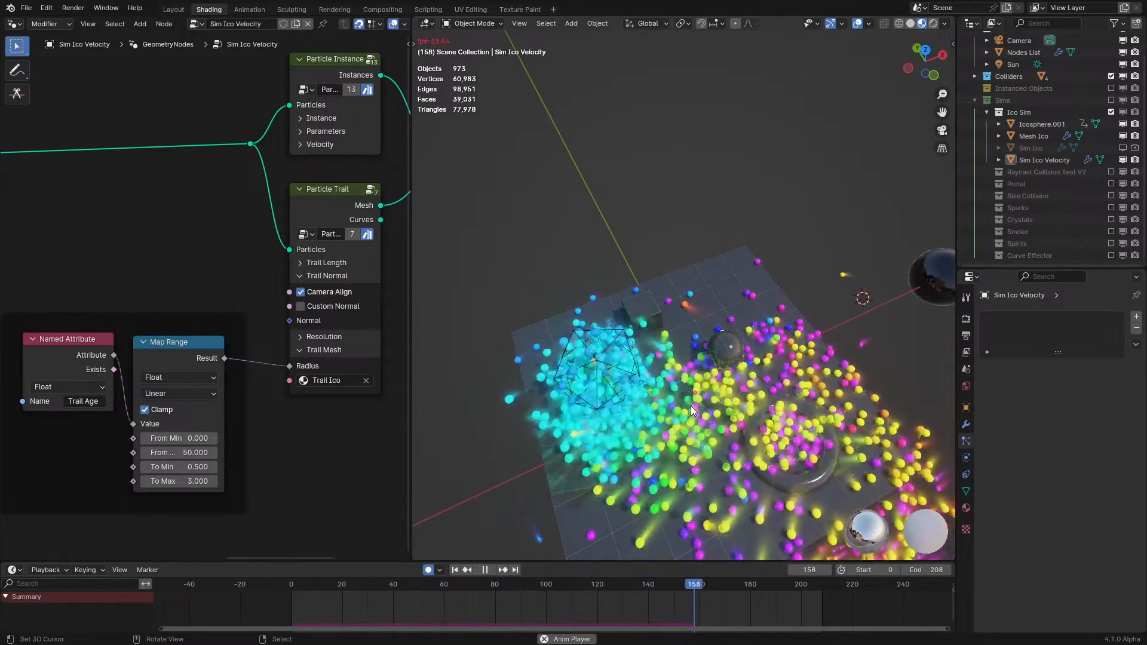
mouse_move(691, 406)
middle_mouse_down()
mouse_move(697, 381)
mouse_move(685, 399)
middle_mouse_up()
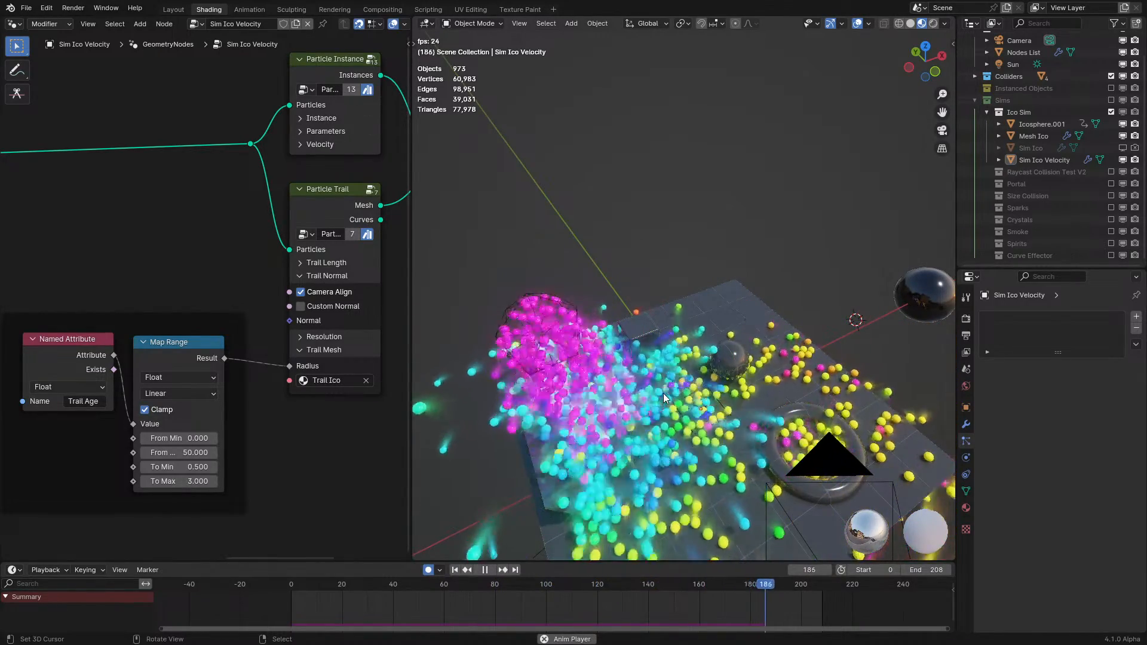
middle_click_drag(686, 448, 762, 436)
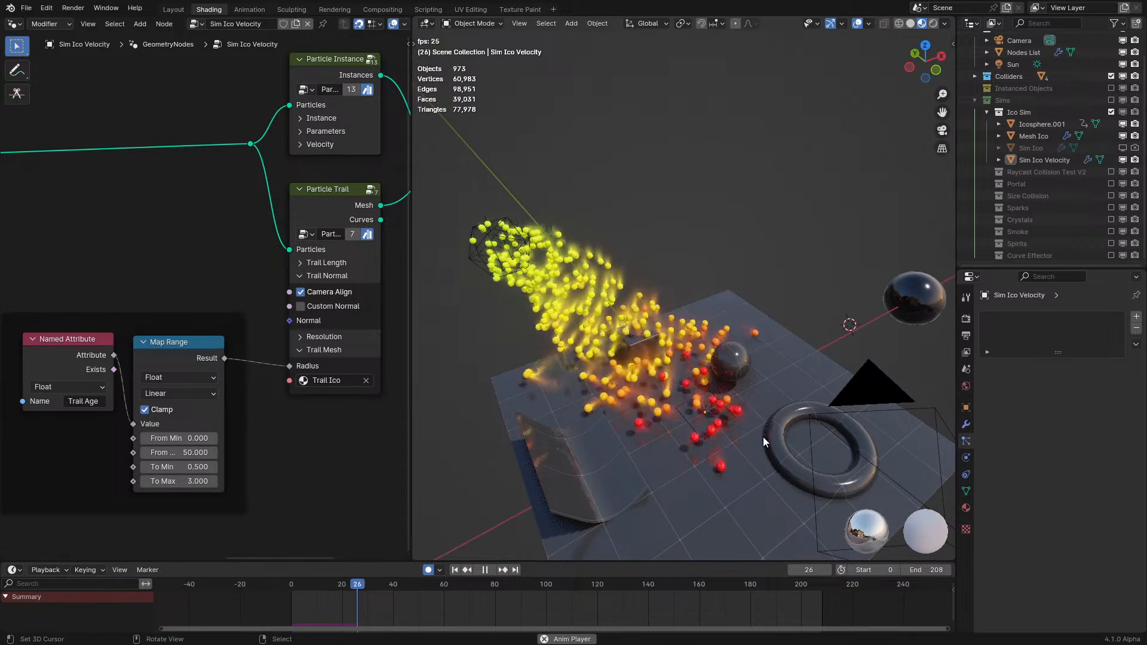
key("KP_0")
- Enable the Timings overlay in the node editor and replay the simulation to check the node execution times
key("space")
scroll(305, 244, "down", 1)
scroll(305, 238, "down", 6)
middle_click_drag(277, 116, 109, 217)
scroll(109, 218, "up", 4)
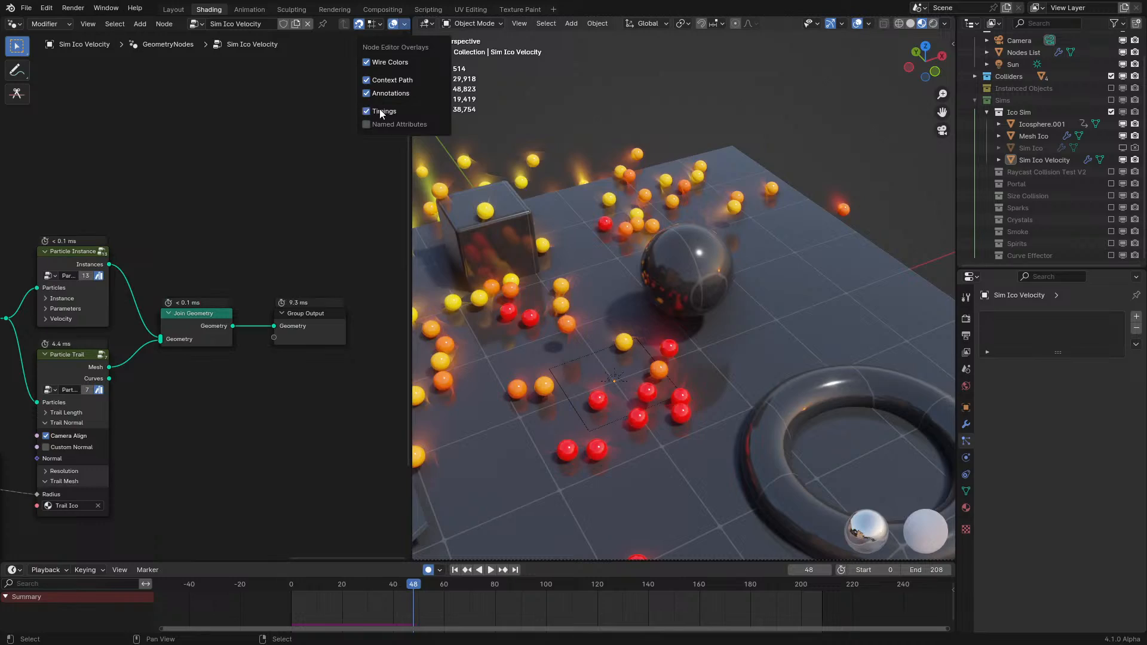
key("space")
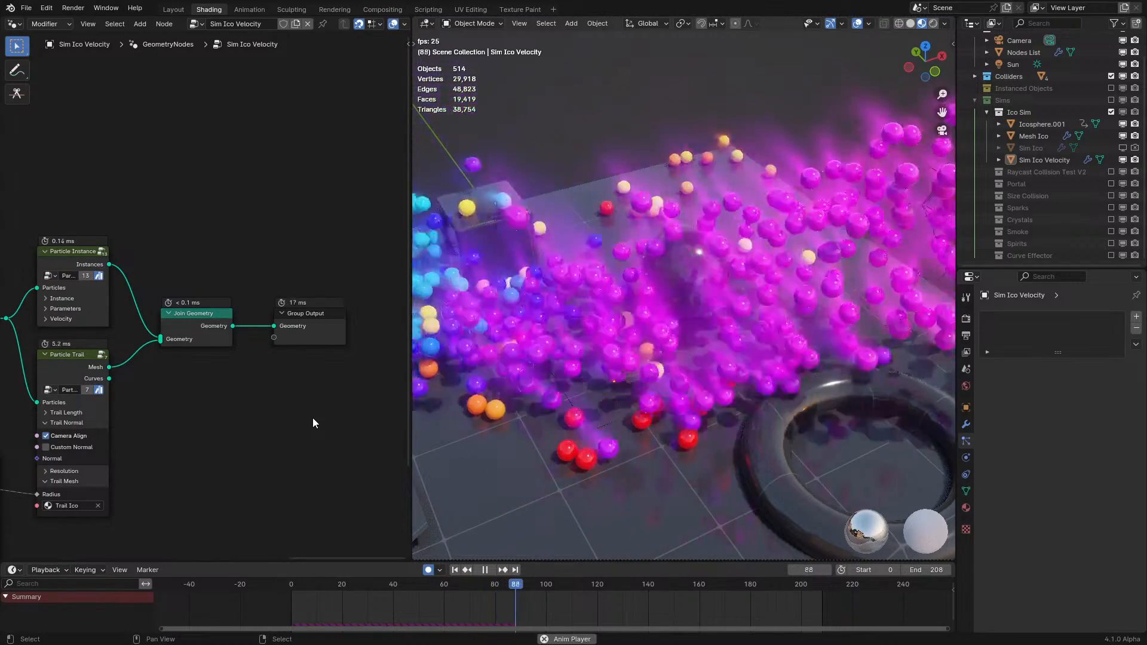
key("space")
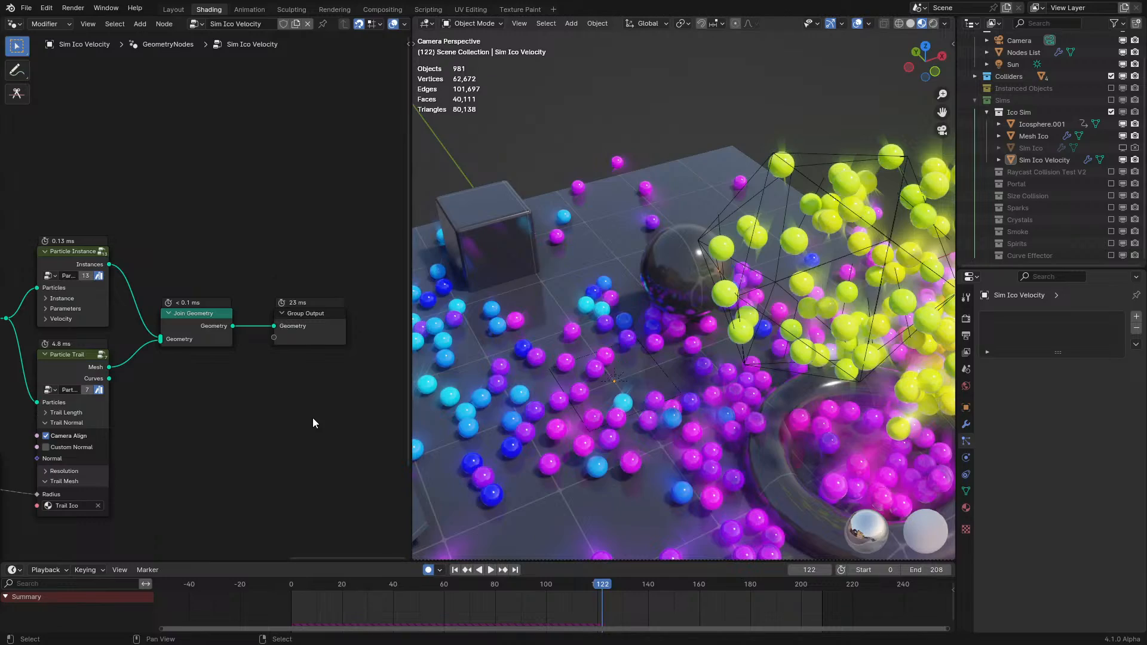
key("space")
- Expand the Collision settings of the Particle Simulation node, turn off Collision, and restart the playback
middle_click_drag(436, 412, 496, 387)
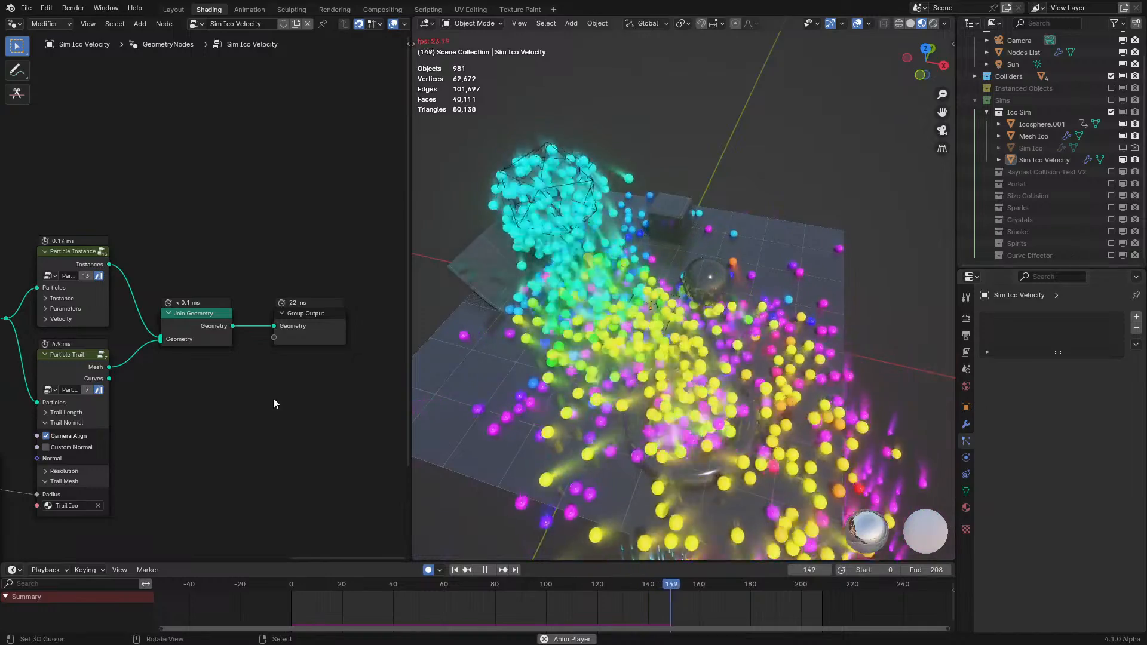
middle_click_drag(110, 443, 369, 386)
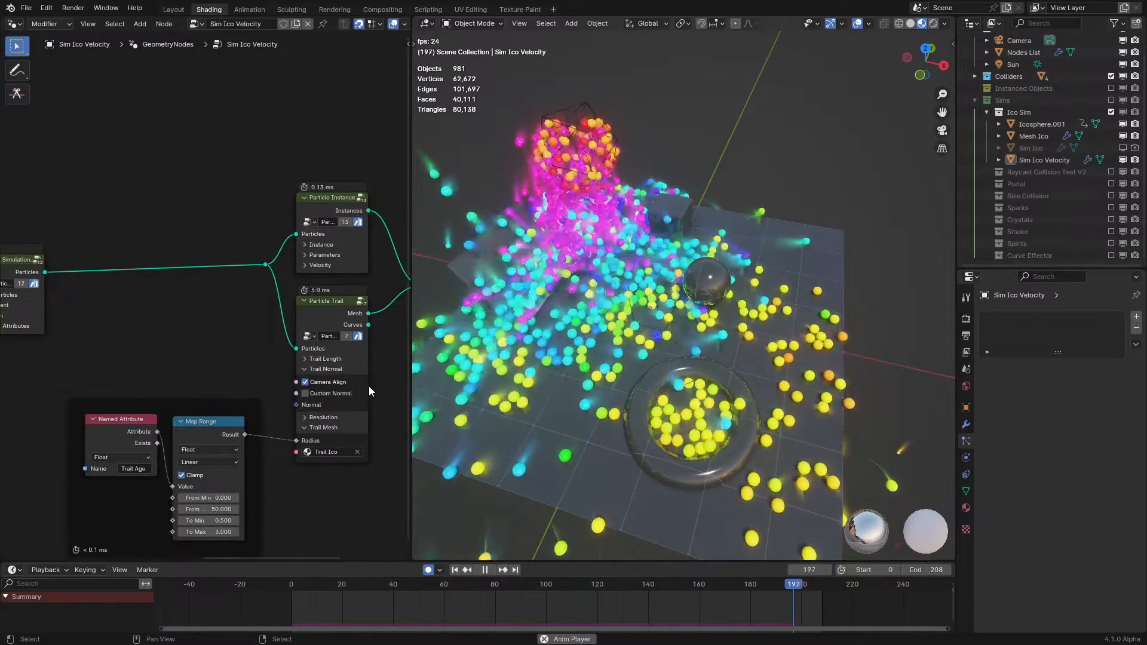
middle_click_drag(201, 312, 307, 322)
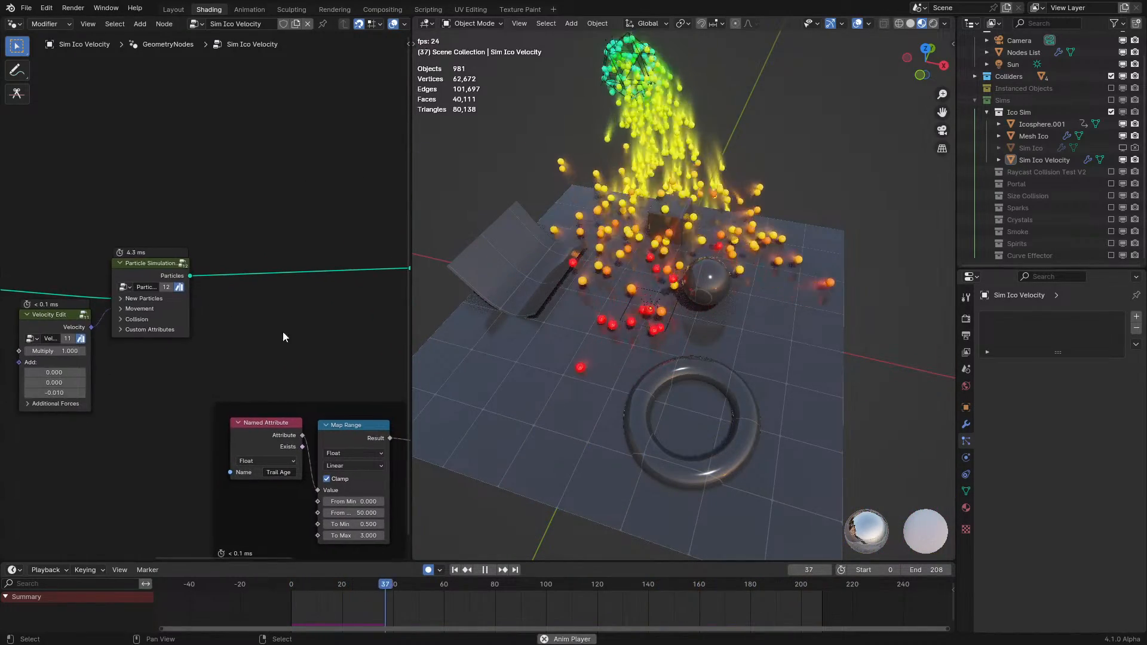
left_click(137, 319)
left_click(129, 336)
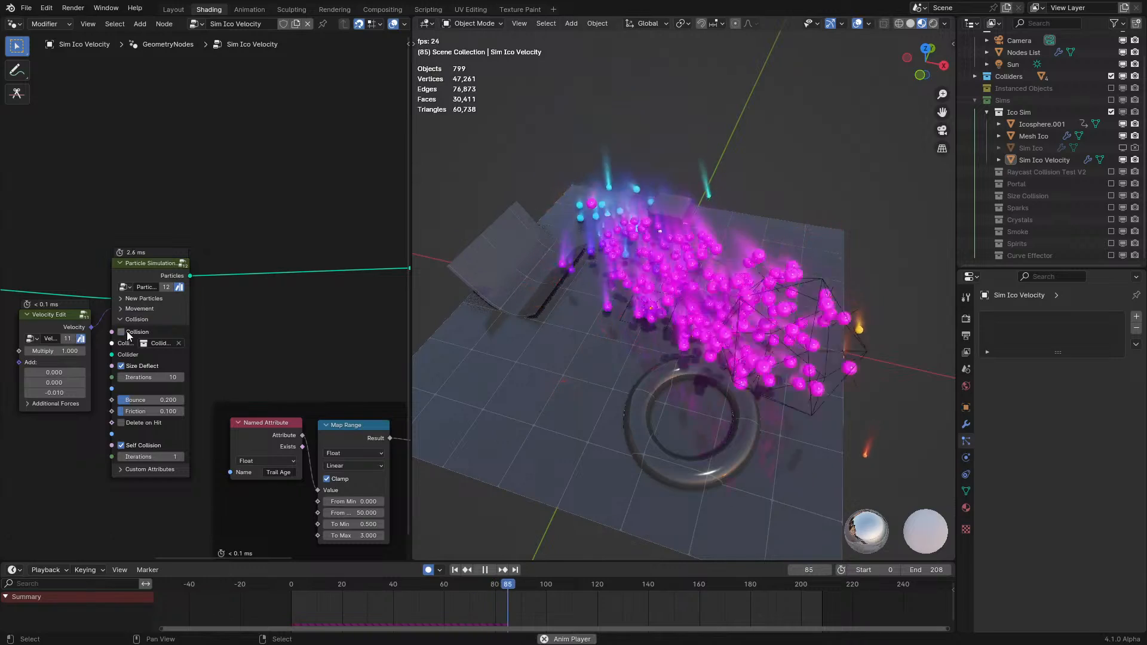
left_click(277, 608)
- Check the output node timings and turn off Self Collision in the Particle Simulation node
middle_click_drag(253, 352, 276, 324)
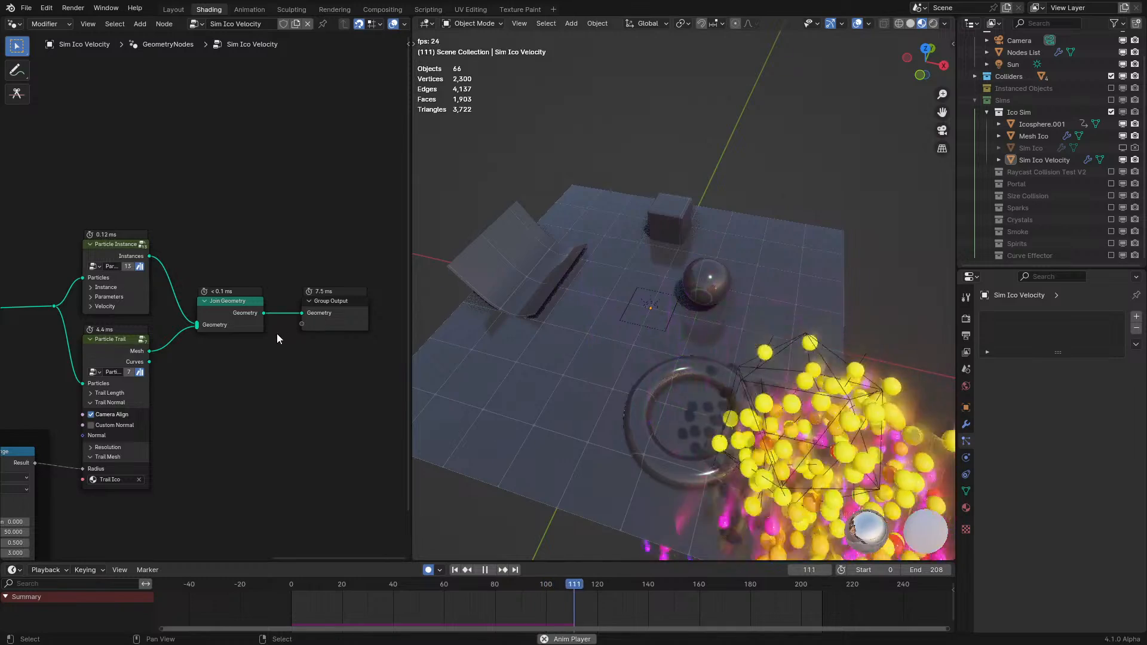
middle_click_drag(277, 333, 361, 332)
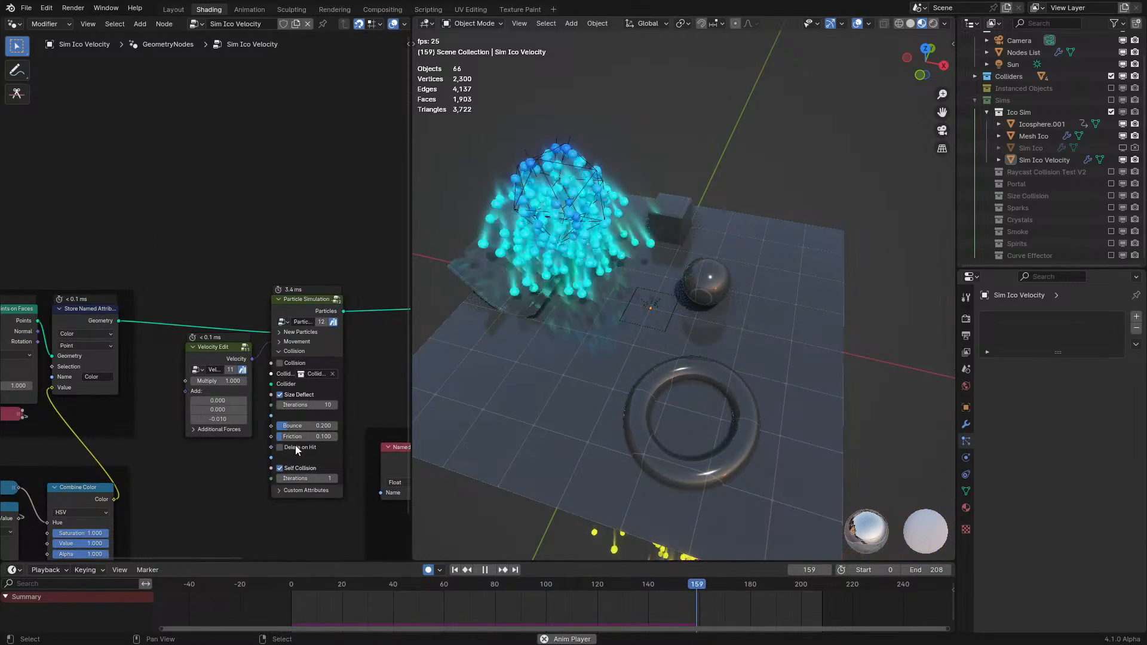
middle_click_drag(279, 472, 217, 400)
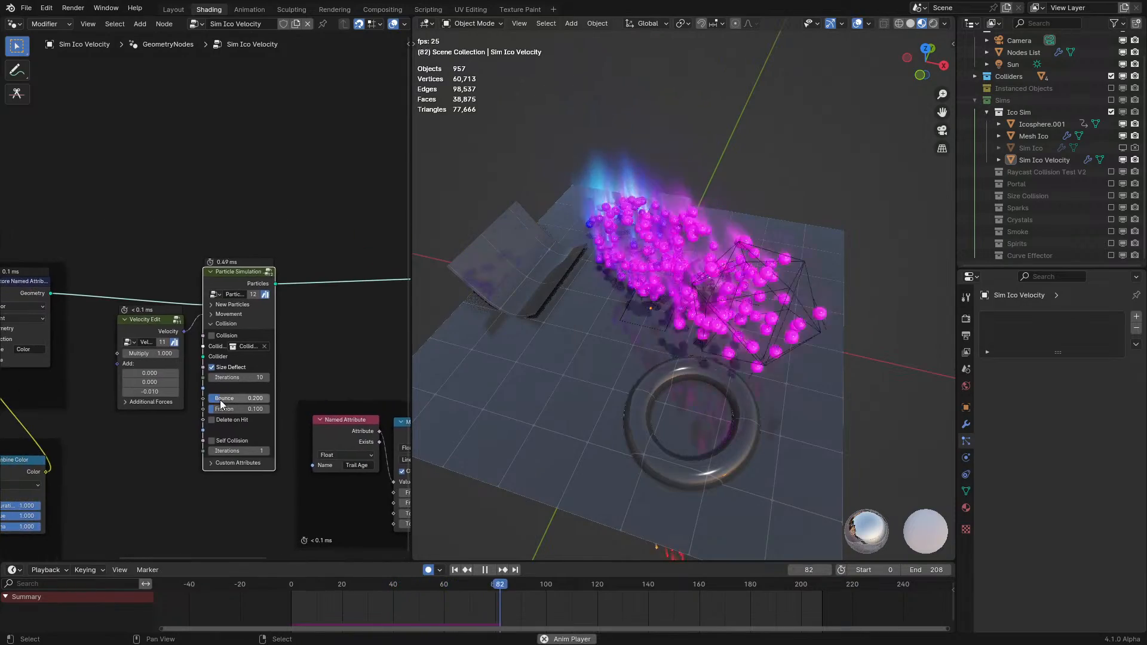
- Turn Collision and Self Collision back on in the Particle Simulation node, and restart the playback
left_click(212, 335)
left_click(213, 441)
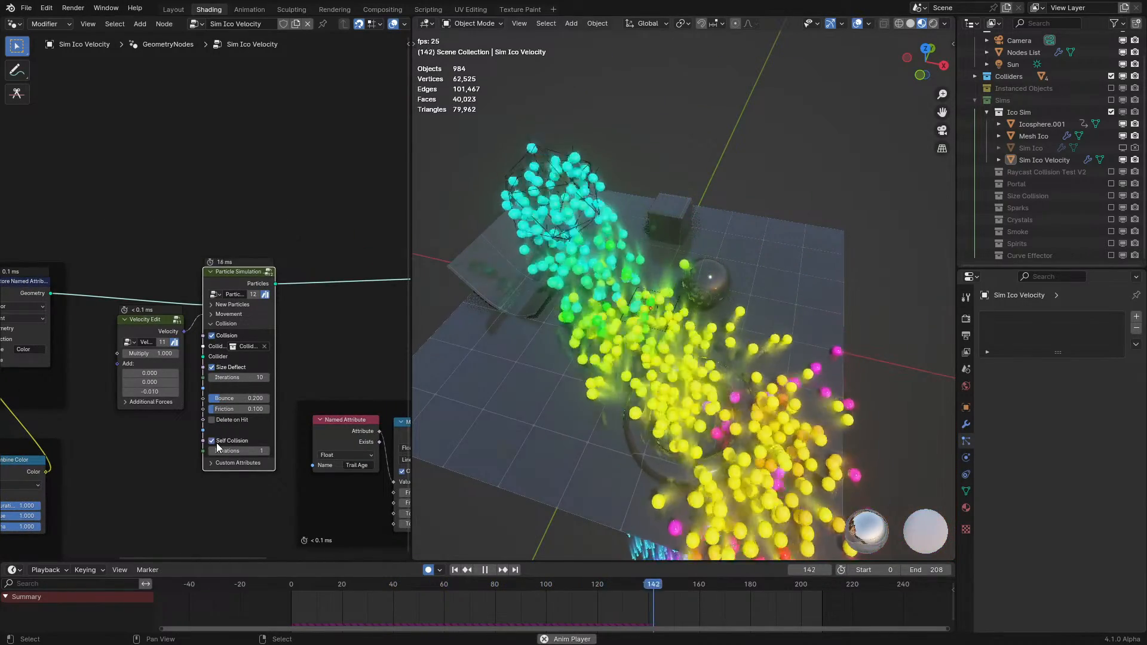
left_click(295, 605)
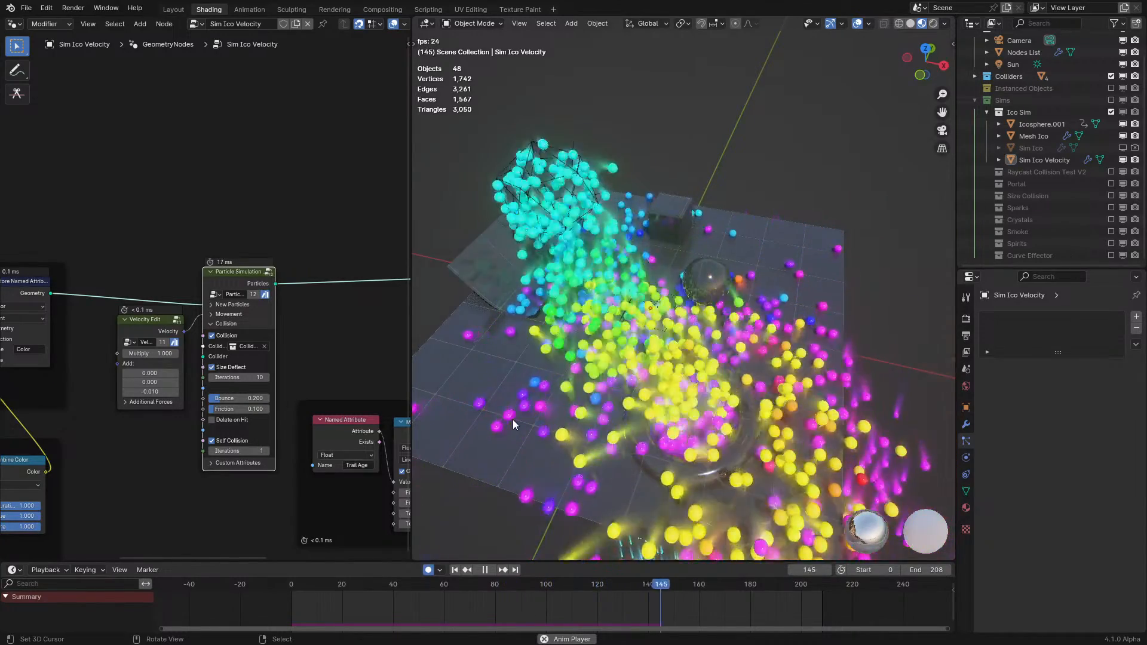
- Review the colliding particles from a low side angle and through the camera, and pause at frame 180
middle_click_drag(714, 293, 787, 238)
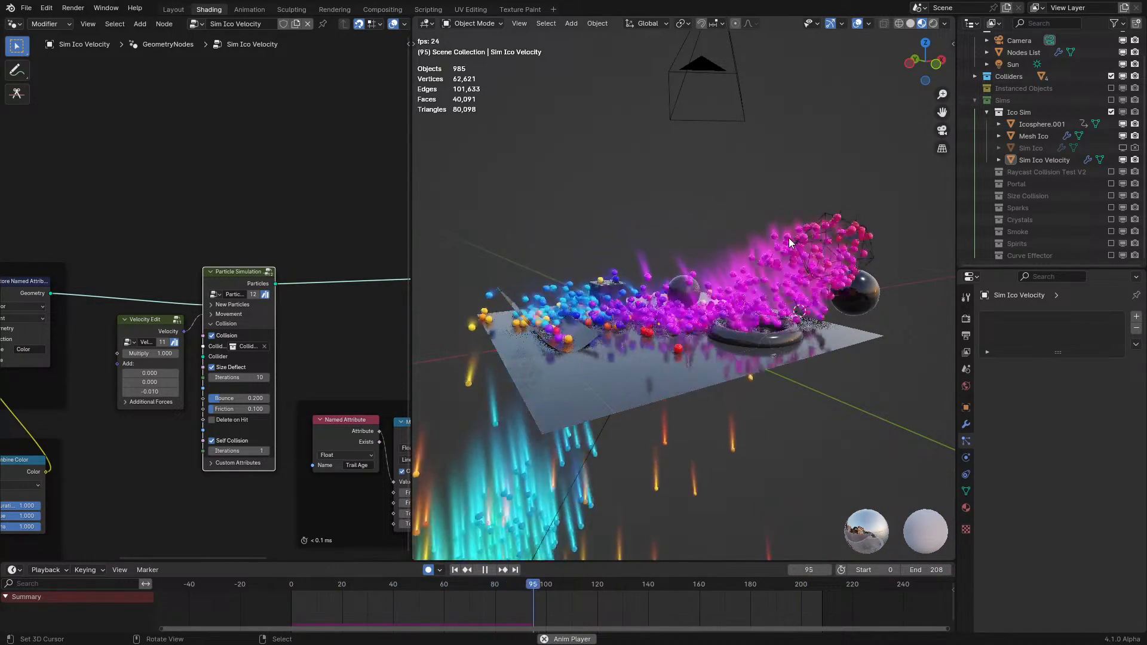
key("space")
key("space")
middle_click_drag(788, 242, 707, 275)
key("KP_0")
key("space")
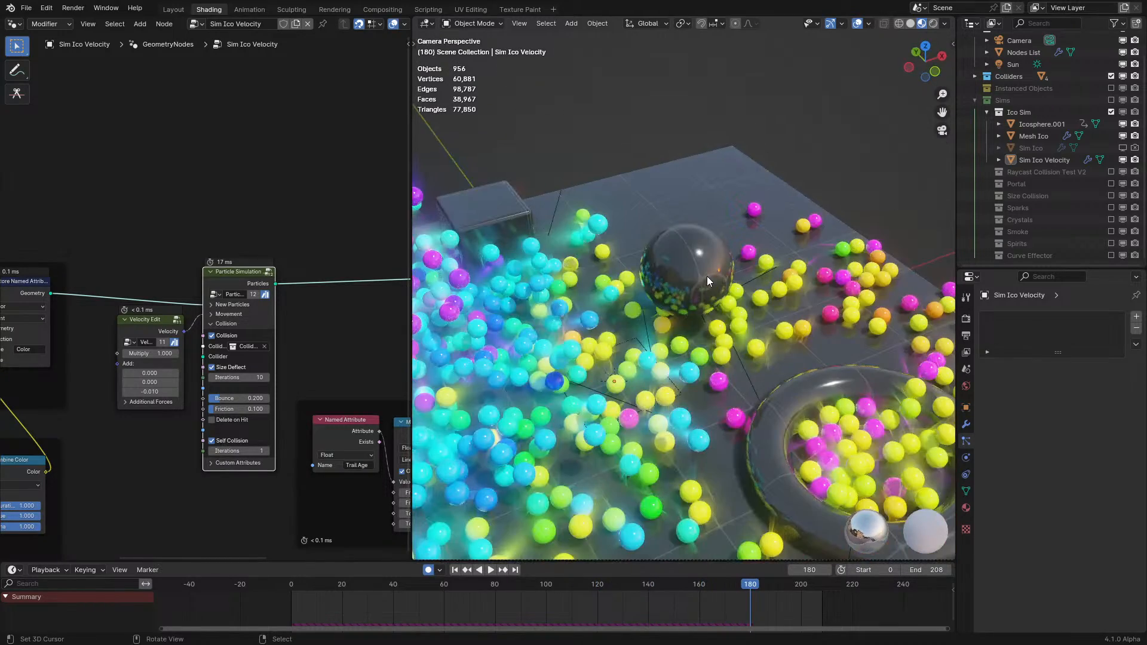
- Frame the camera view and play the simulation through it, pausing at frames 94 and 114 to examine the particles
key("Home")
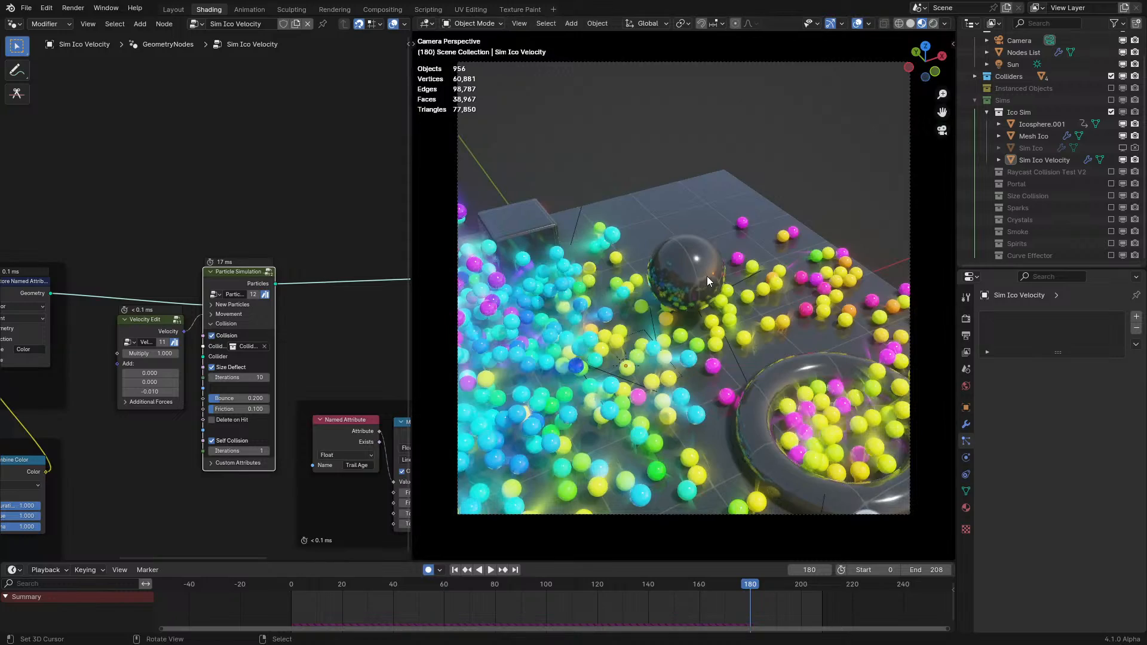
key("space")
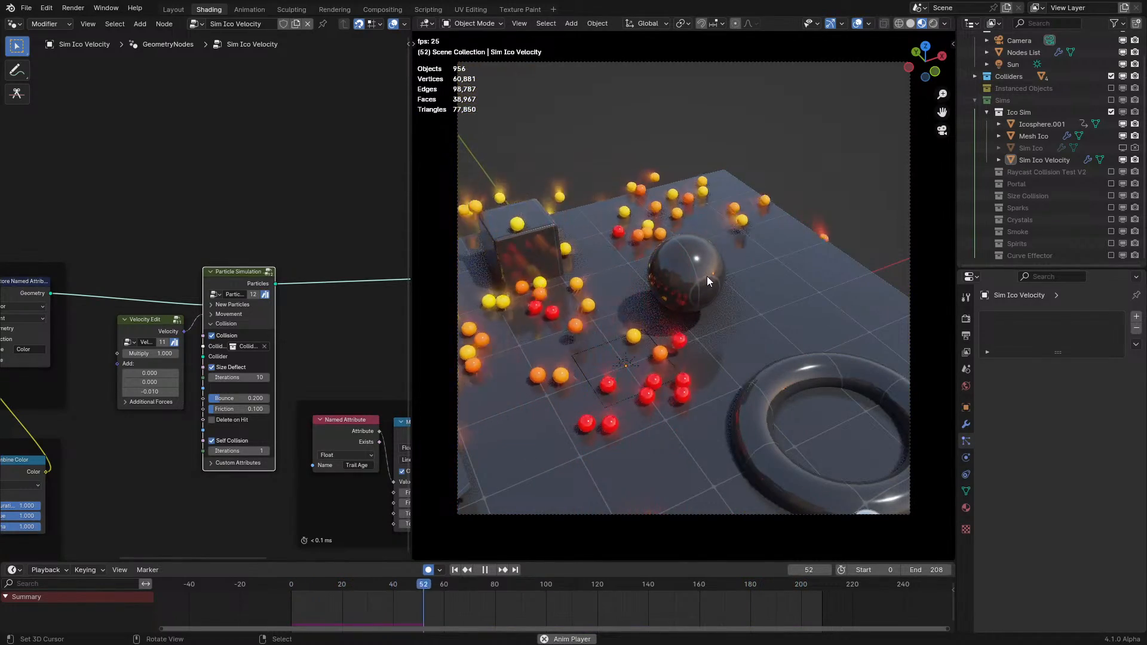
key("space")
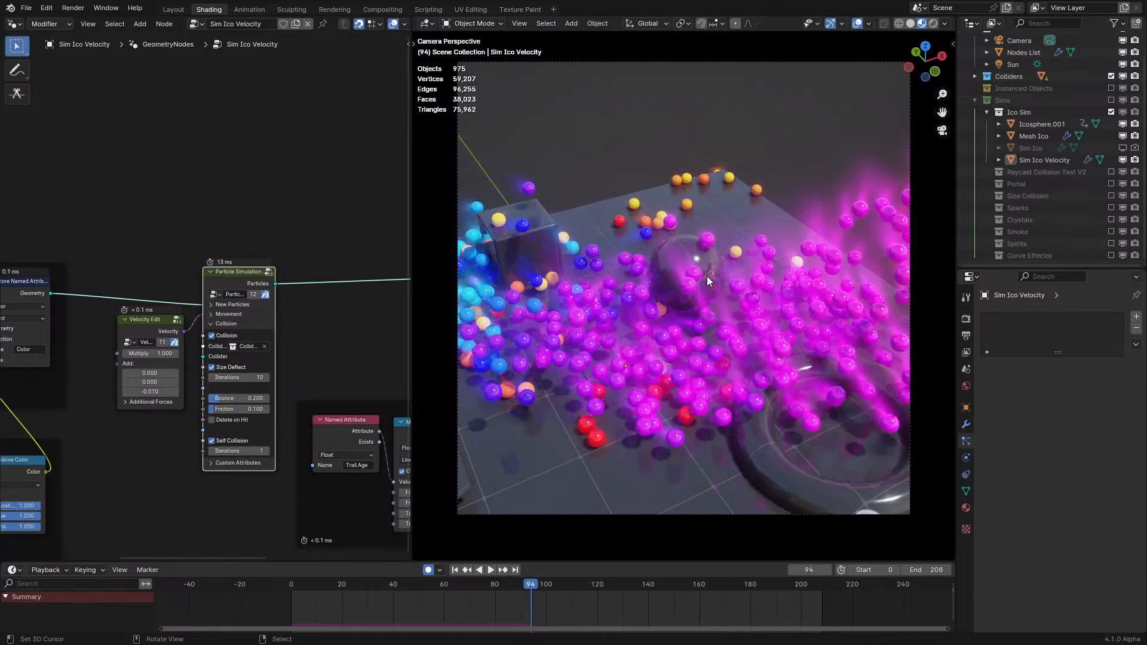
scroll(707, 276, "up", 2)
key("space")
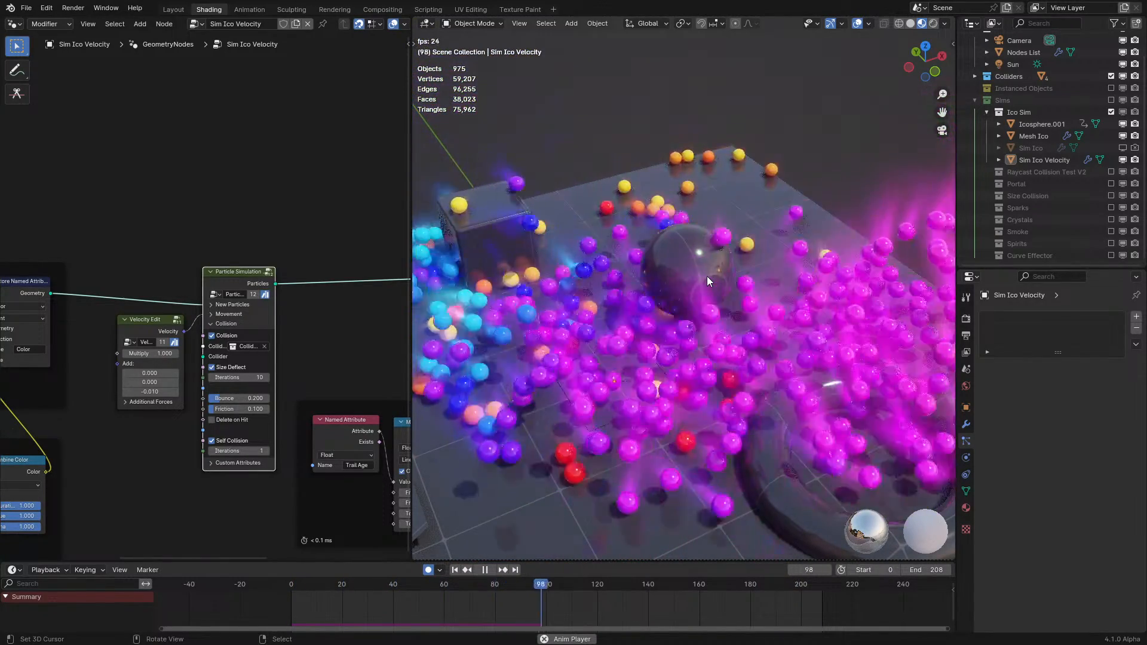
key("space")
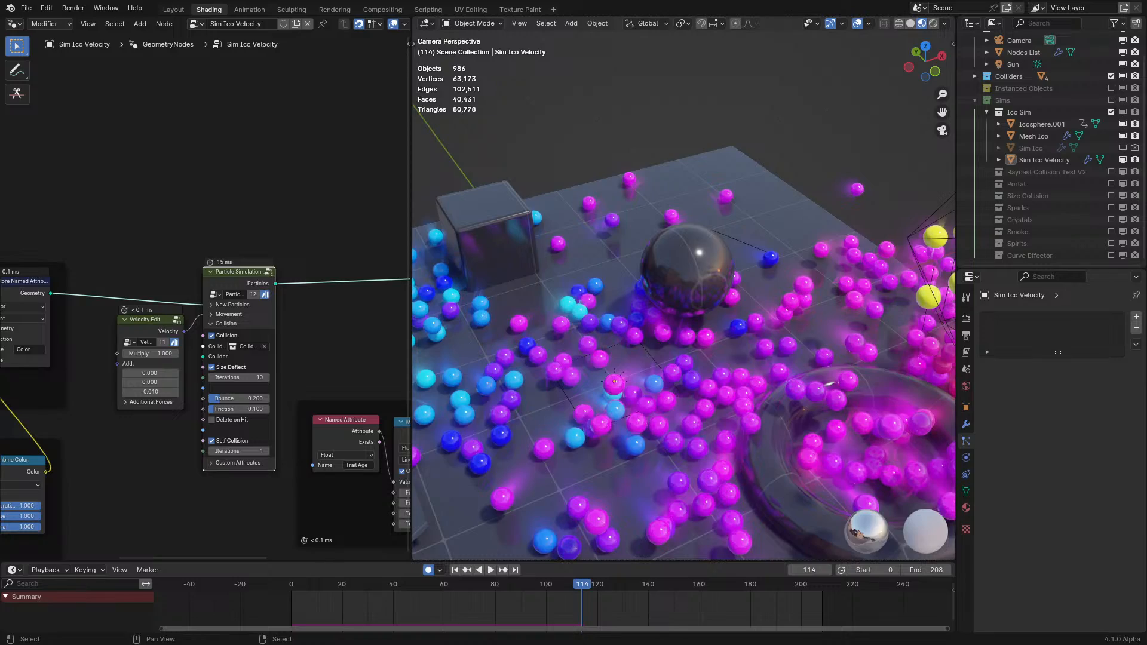
- Collapse the Collision settings of the Particle Simulation node and resume the playback
middle_click_drag(342, 357, 279, 352)
key("space")
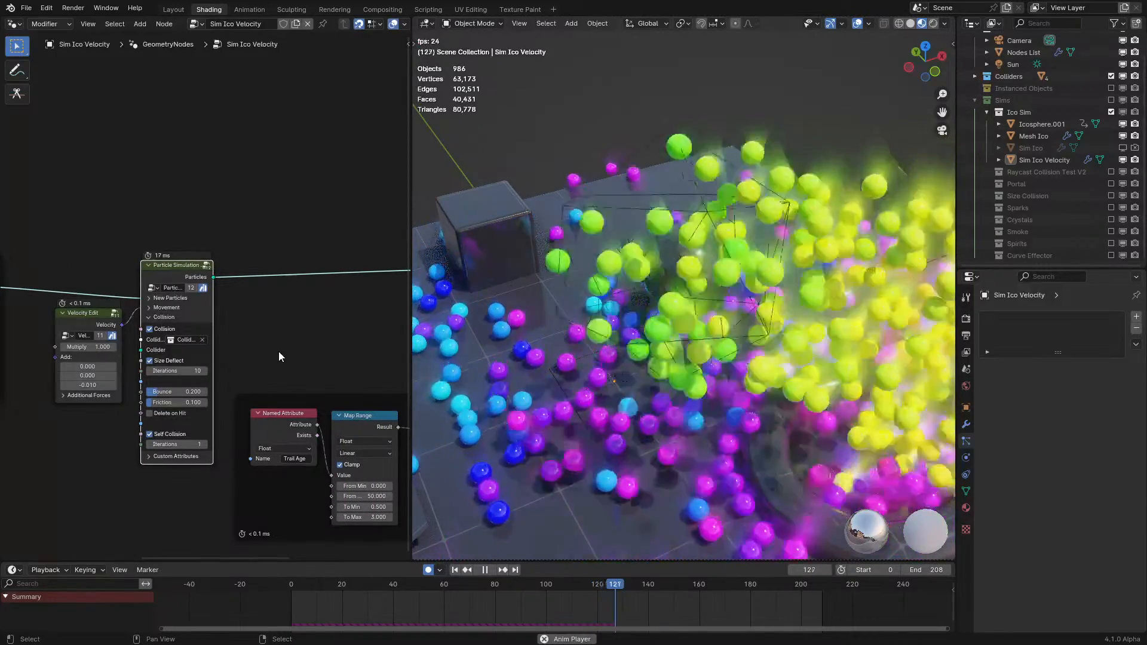
key("space")
left_click(162, 317)
key("space")
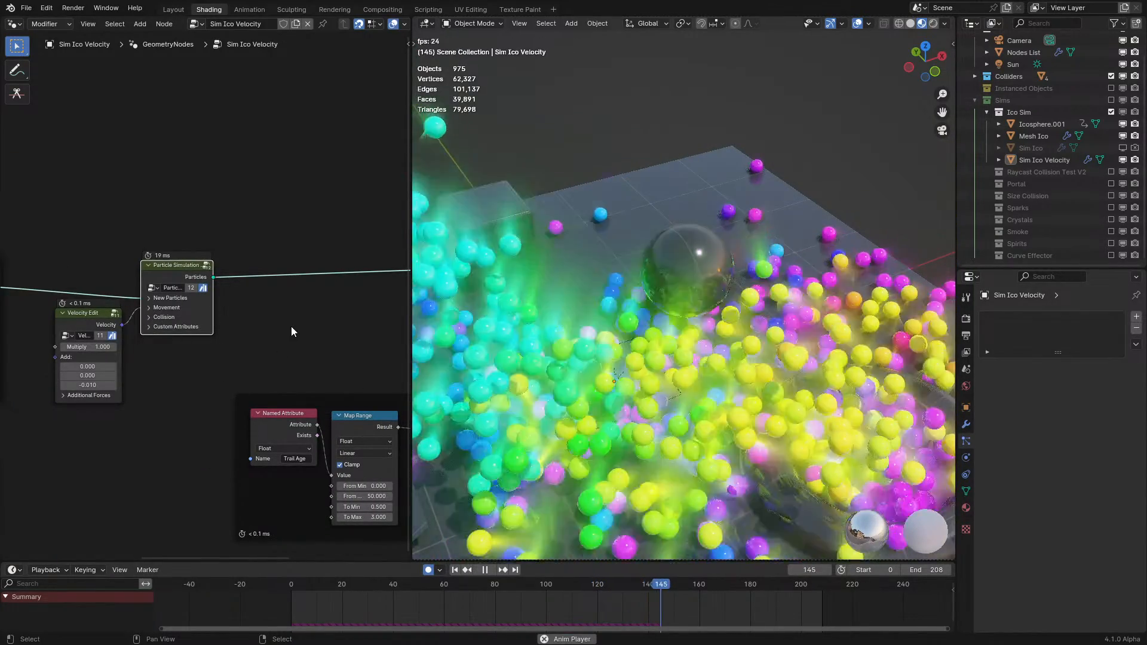
- Review the simulation from a wider orbited view, pause at frame 52, and return to the camera view
middle_click_drag(542, 317, 595, 327)
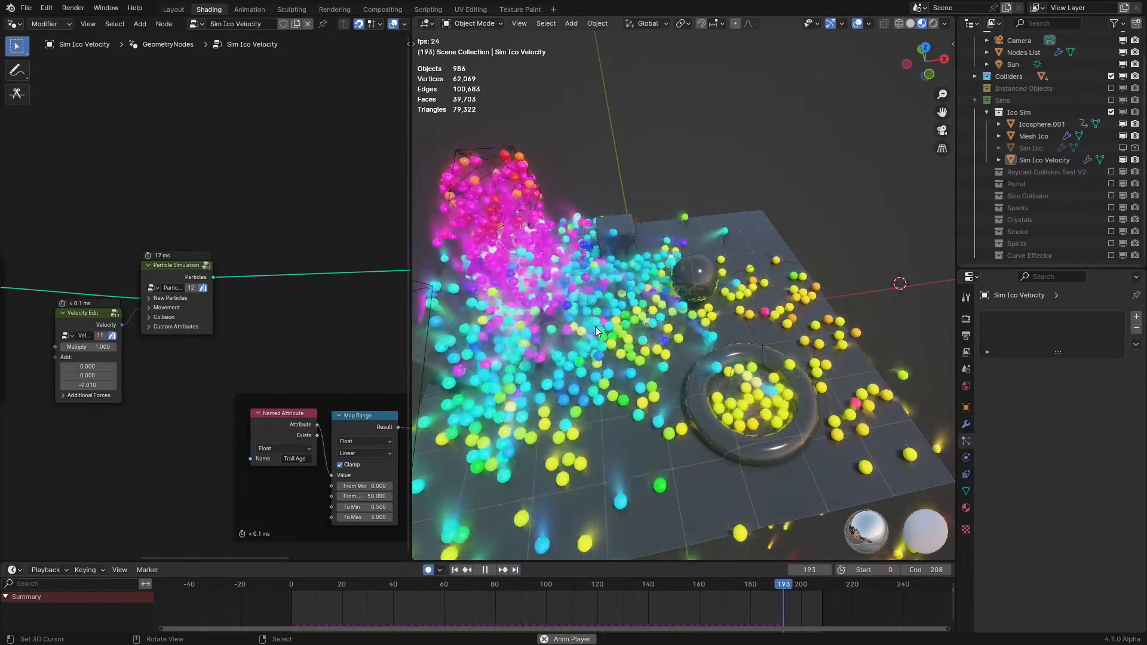
right_click(594, 326)
key("space")
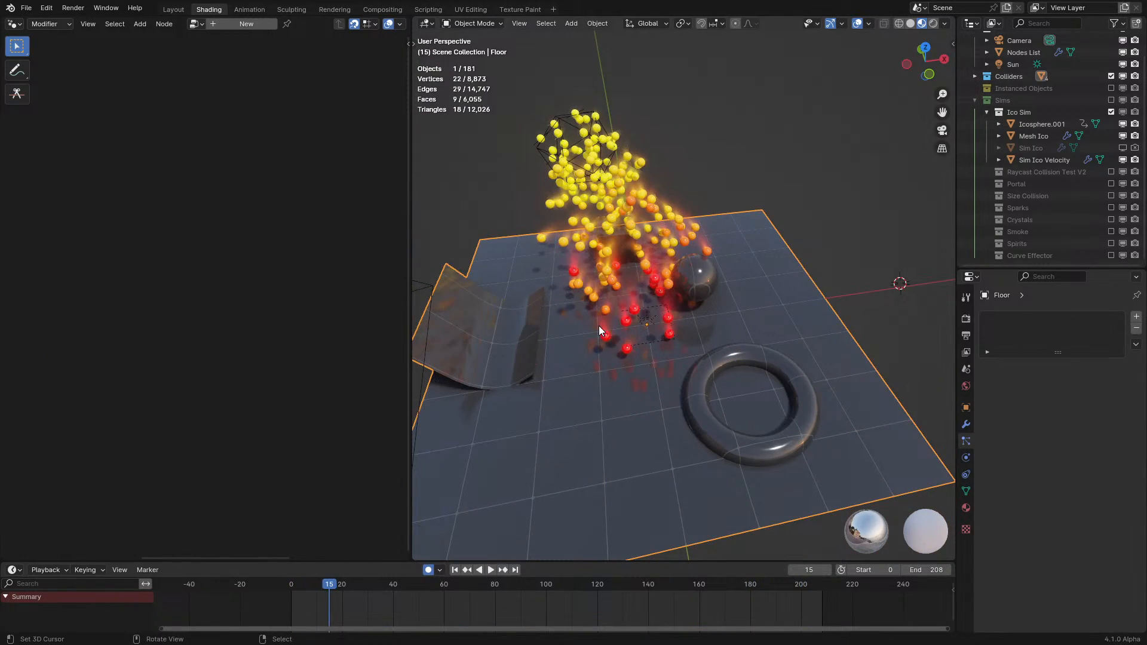
right_click(644, 295)
key("space")
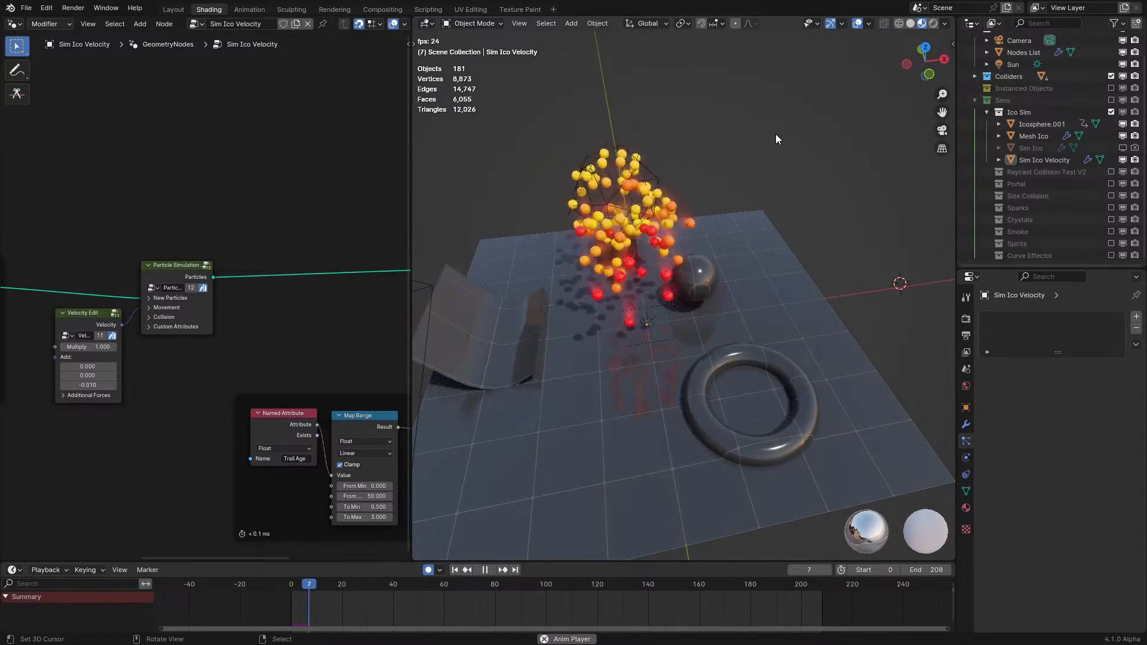
key("space")
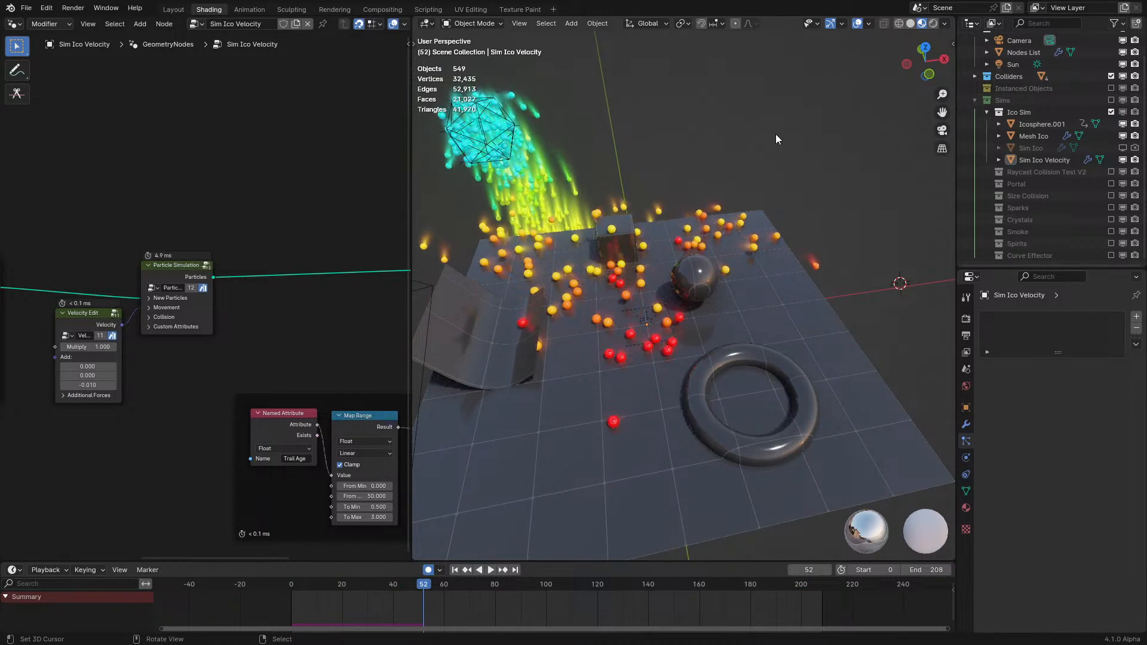
key("KP_0")
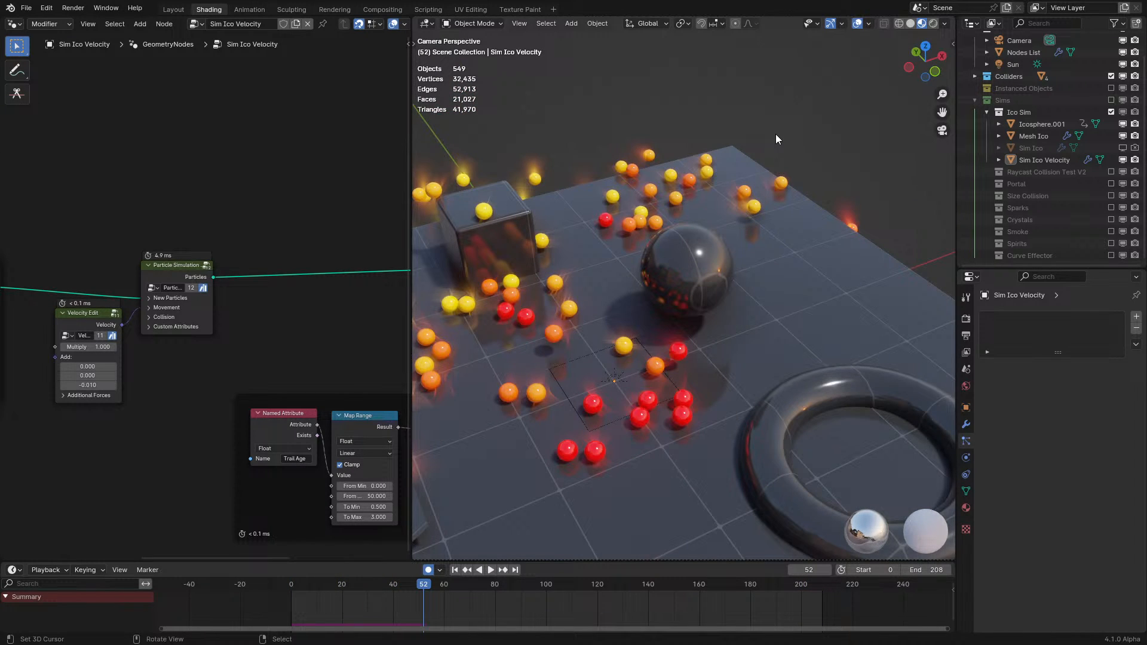
- Watch the playback around the torus and through the camera, pause at frame 58, and save the file
key("space")
middle_click_drag(775, 134, 673, 231)
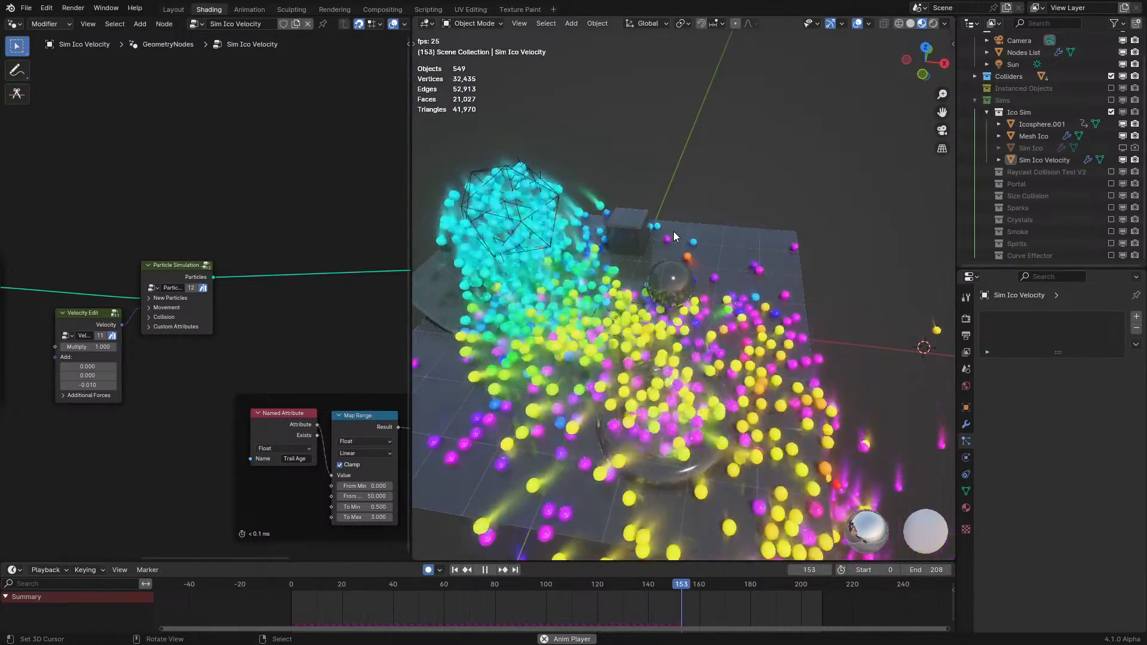
key("space")
middle_click_drag(672, 231, 646, 223)
key("space")
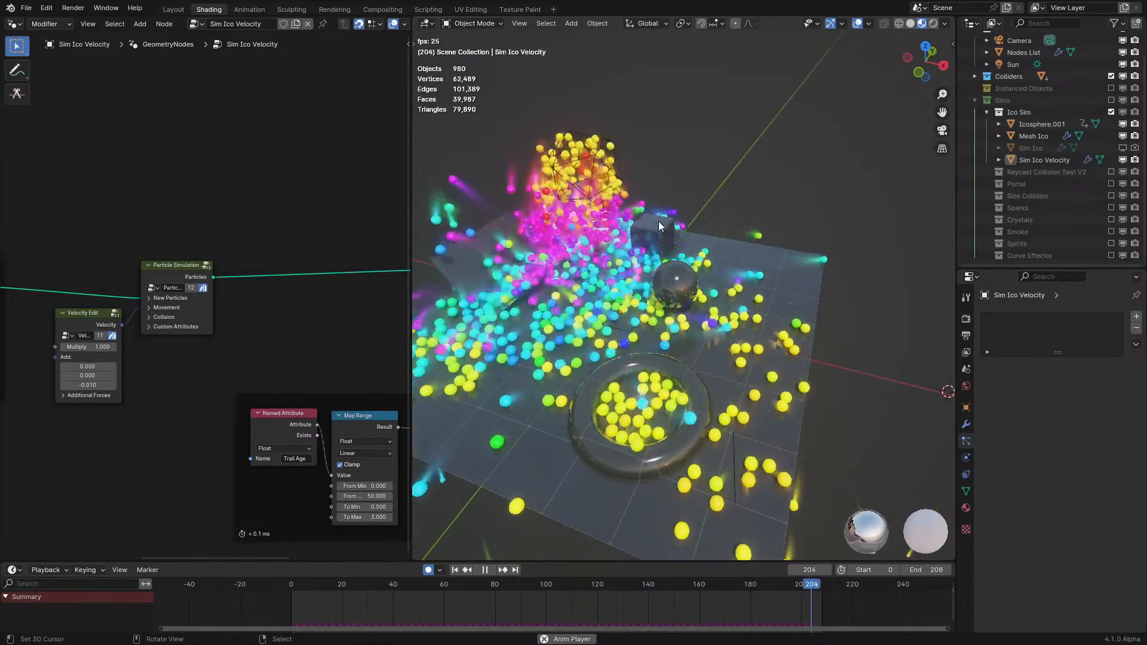
key("KP_0")
key("KP_0")
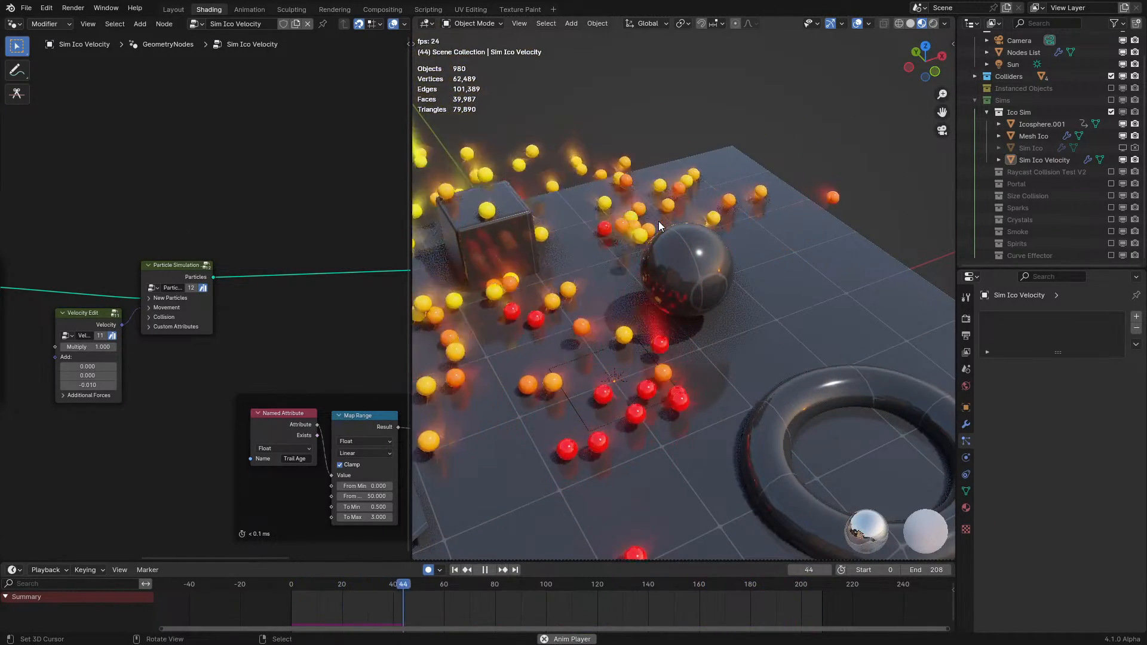
key("space")
key("ctrl+s")
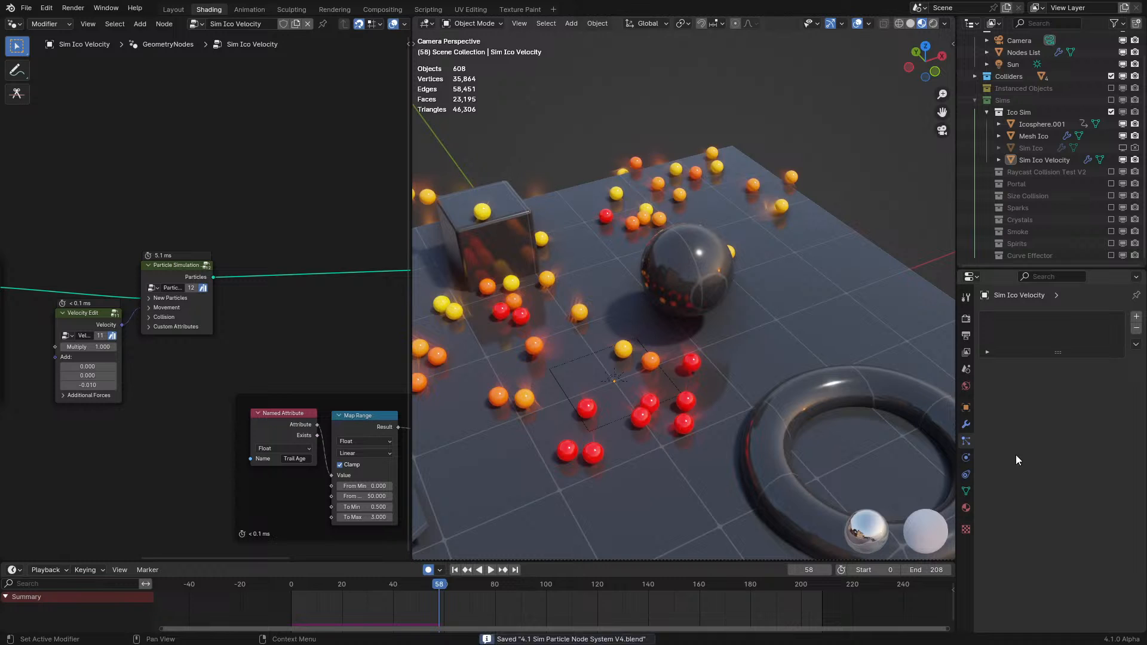
- Select the Sim Ico Velocity object with its physics properties shown, and advance the playback to frame 74
left_click(964, 458)
left_click(964, 442)
left_click(966, 458)
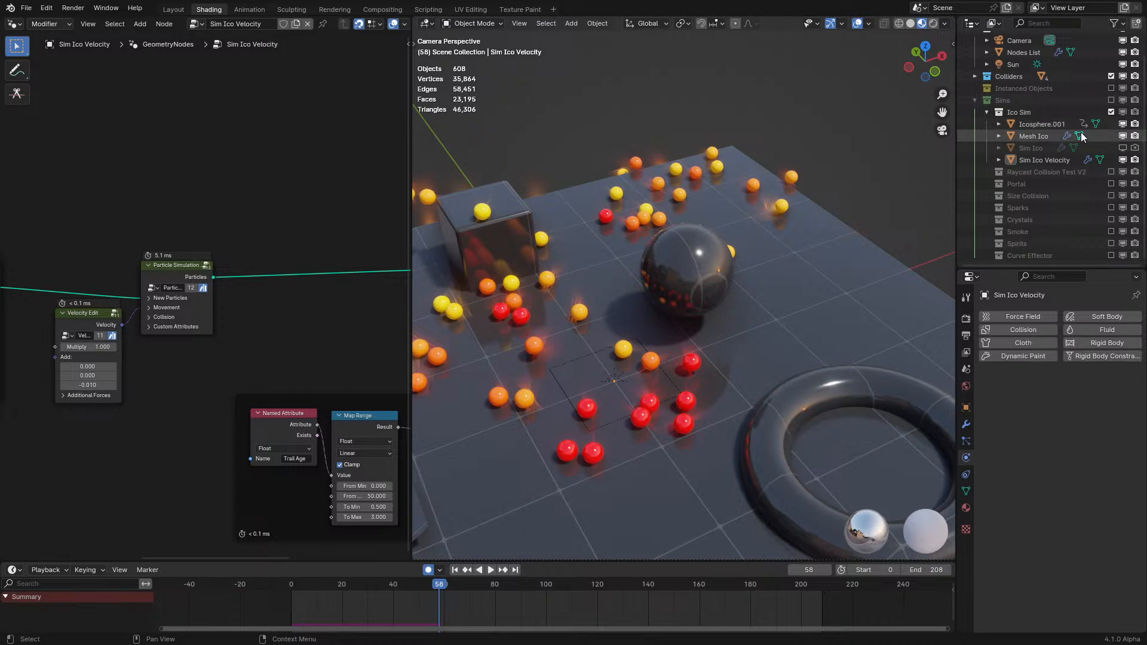
left_click(582, 307)
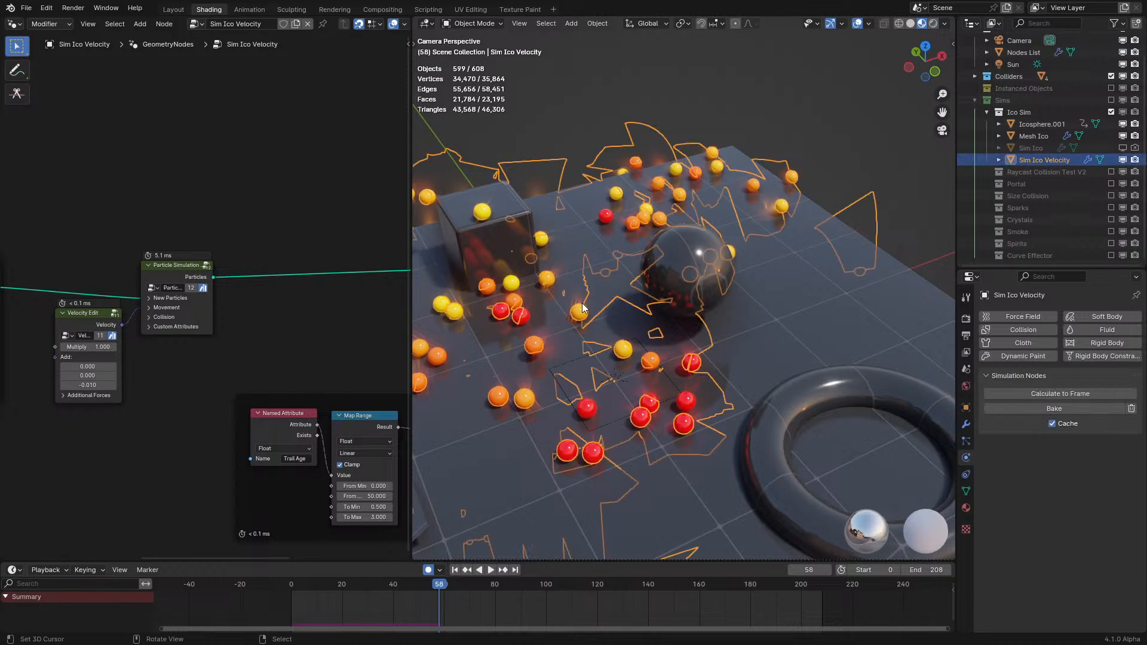
key("space")
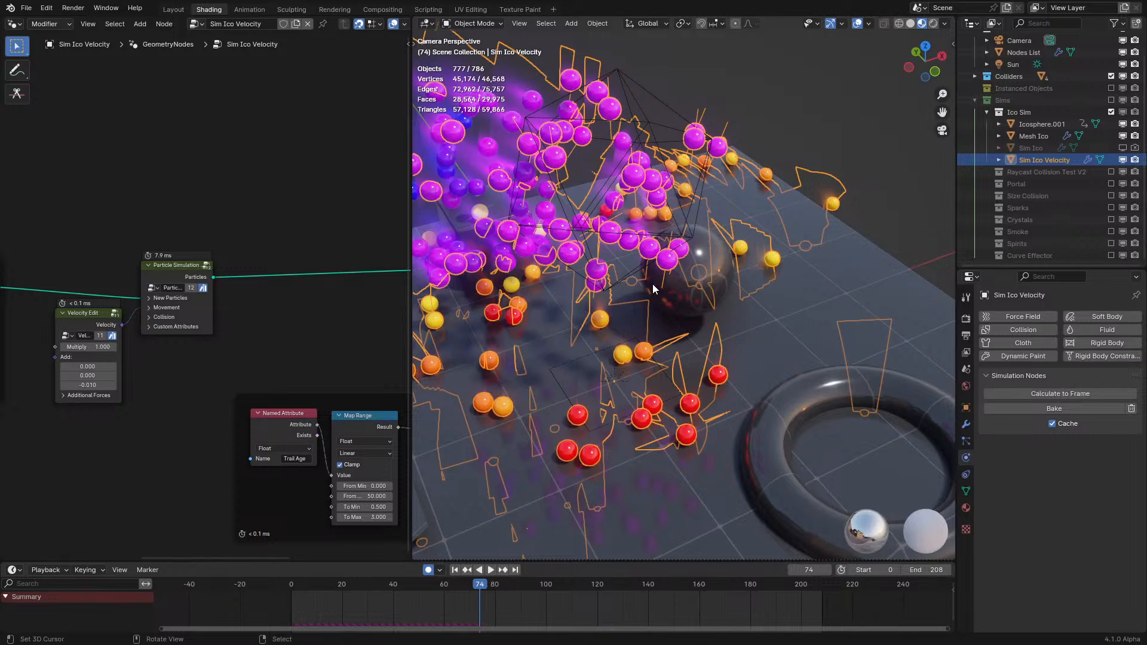
- Delete the Particle Trail and Join Geometry nodes, keeping Particle Instance connected to the output
scroll(233, 303, "down", 5)
middle_click_drag(242, 313, 119, 330)
scroll(191, 294, "up", 3)
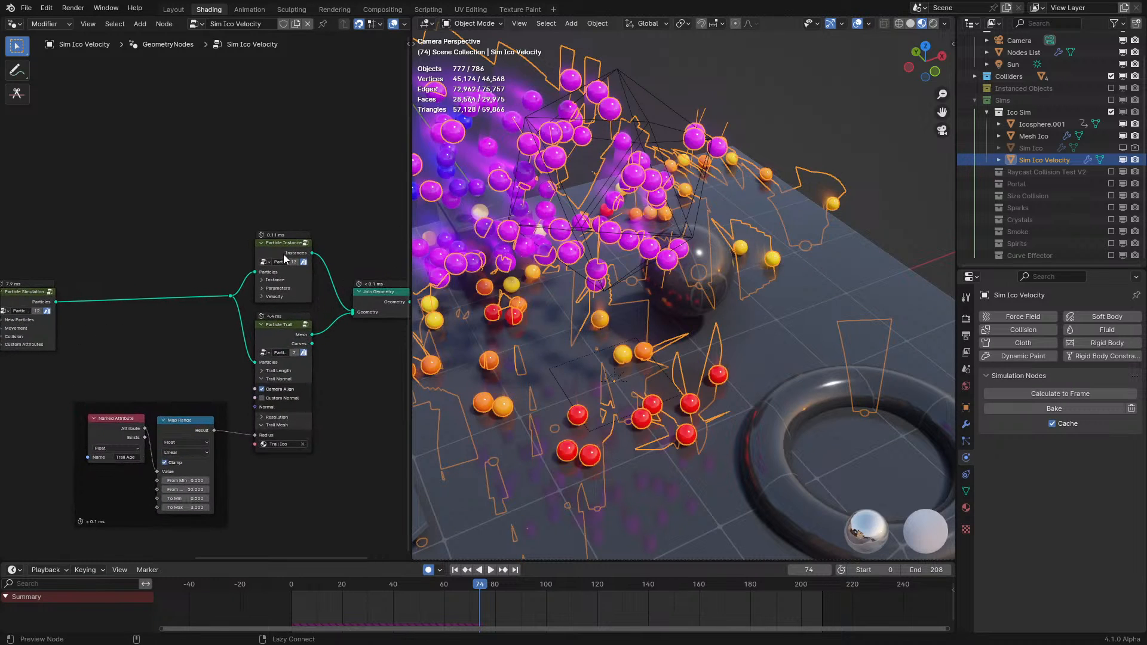
left_click(283, 254, "alt+shift")
left_click_drag(303, 310, 370, 365)
key("x")
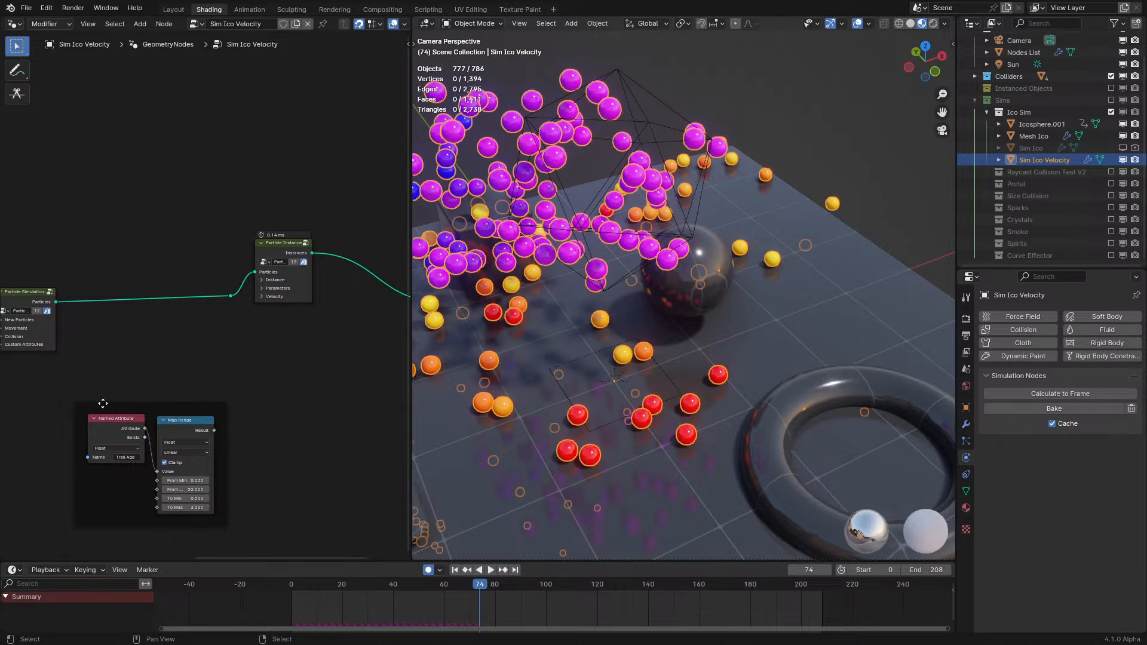
- Delete the framed Trail Age and Map Range nodes and the leftover reroute before the Particle Instance node
left_click_drag(88, 378, 295, 561)
key("x")
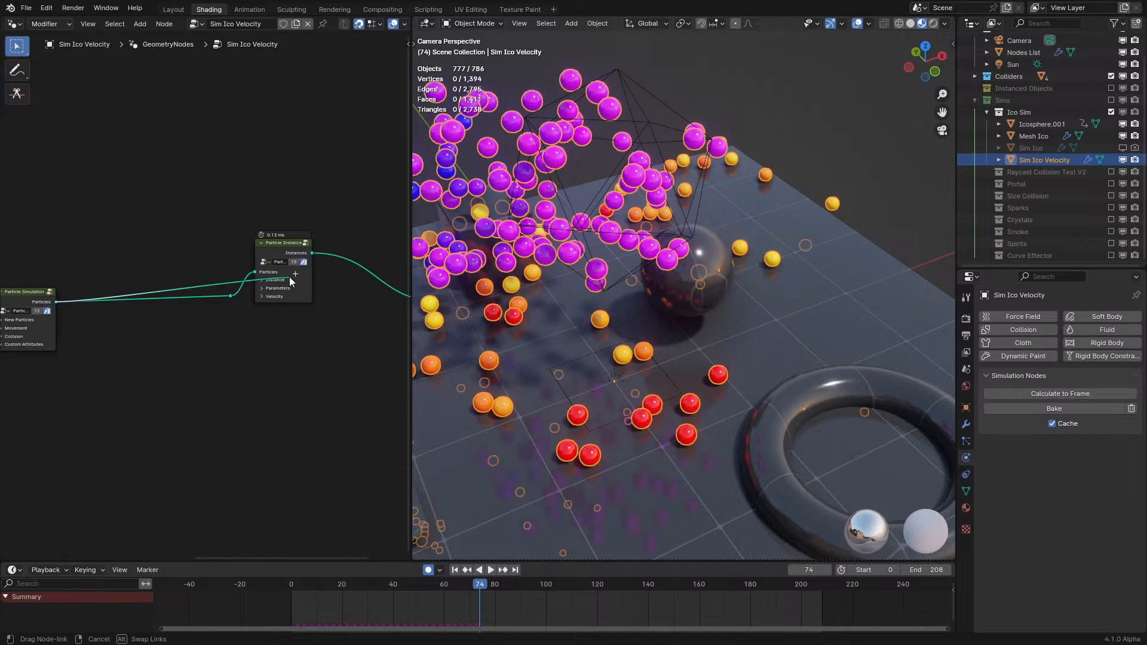
key("x")
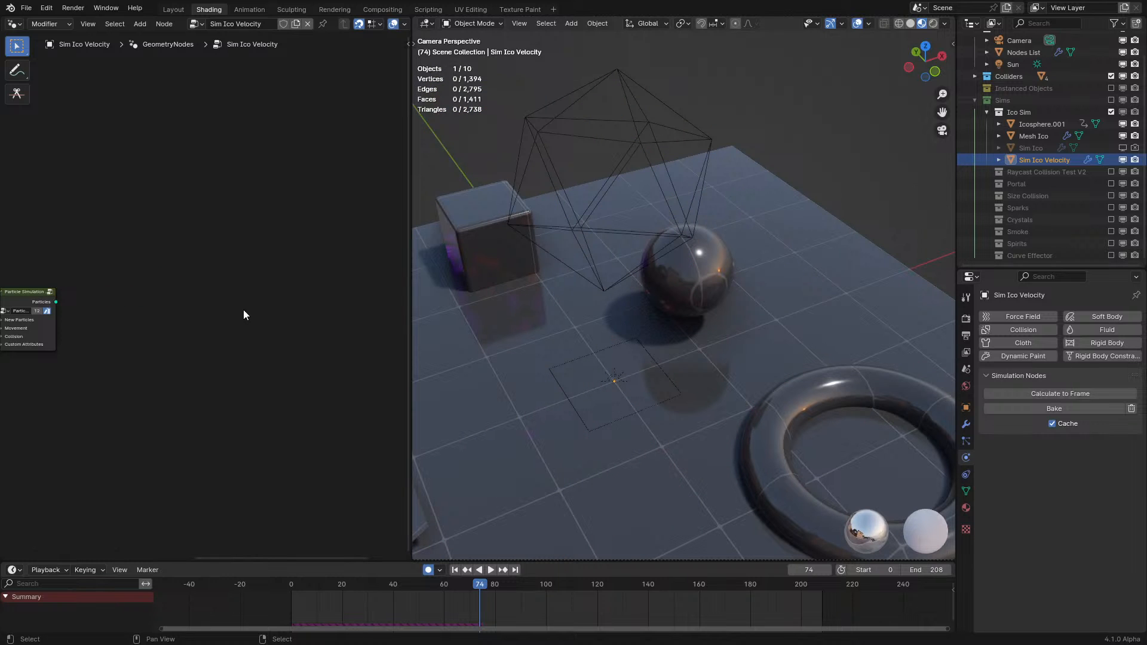
key("ctrl+z")
left_click_drag(196, 248, 246, 336)
key("x")
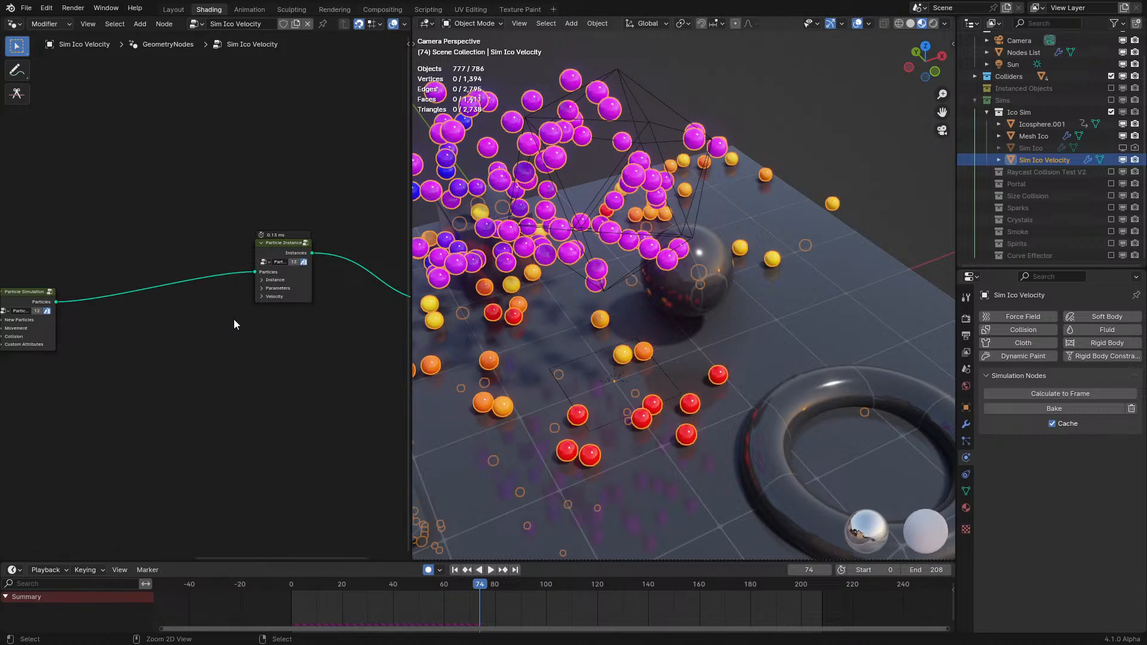
- Maximize the node editor and move the Particle Instance and Group Output nodes close to Particle Simulation
key("ctrl+space")
left_click_drag(532, 198, 801, 397)
key("g")
left_click(562, 427)
left_click_drag(718, 271, 1044, 446)
key("g")
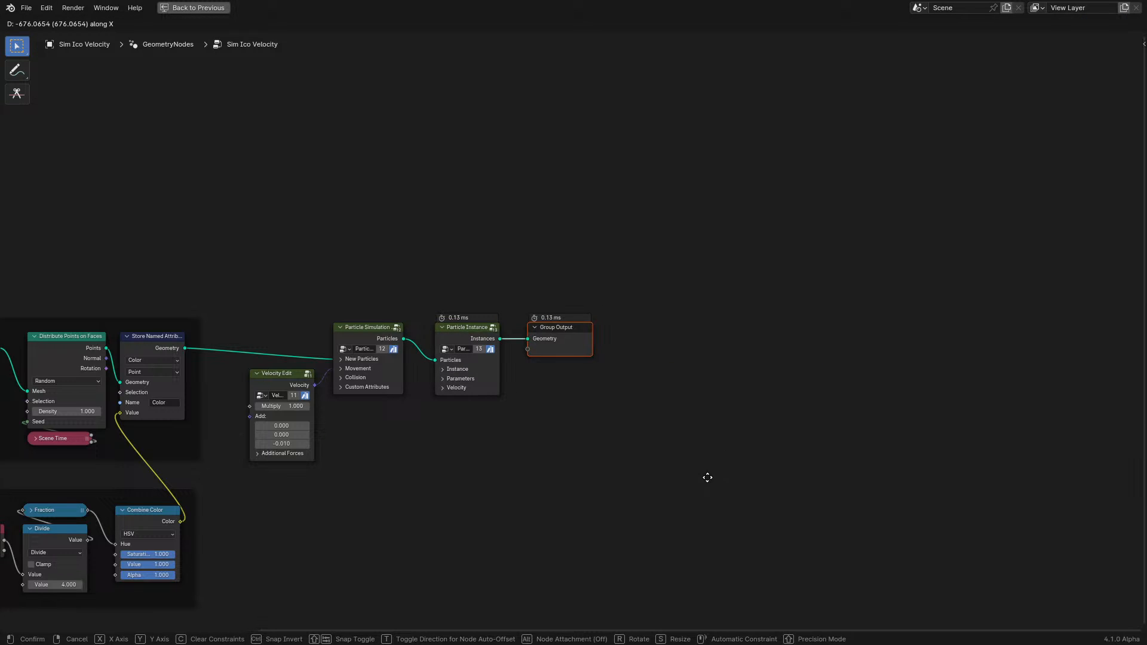
left_click(707, 477)
- Replace the Velocity Edit node with the Particle Simulation's own Movement settings: Z velocity -0.010 and Offset enabled
middle_click_drag(594, 468, 732, 448)
scroll(562, 338, "up", 2)
left_click_drag(312, 216, 609, 638)
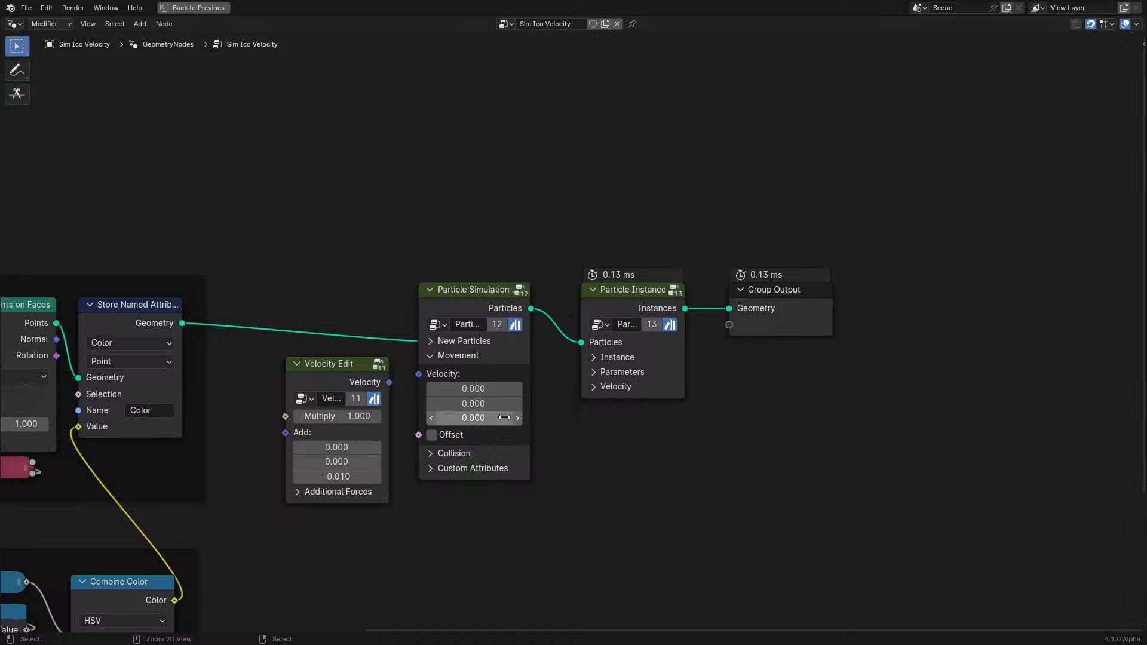
key("x")
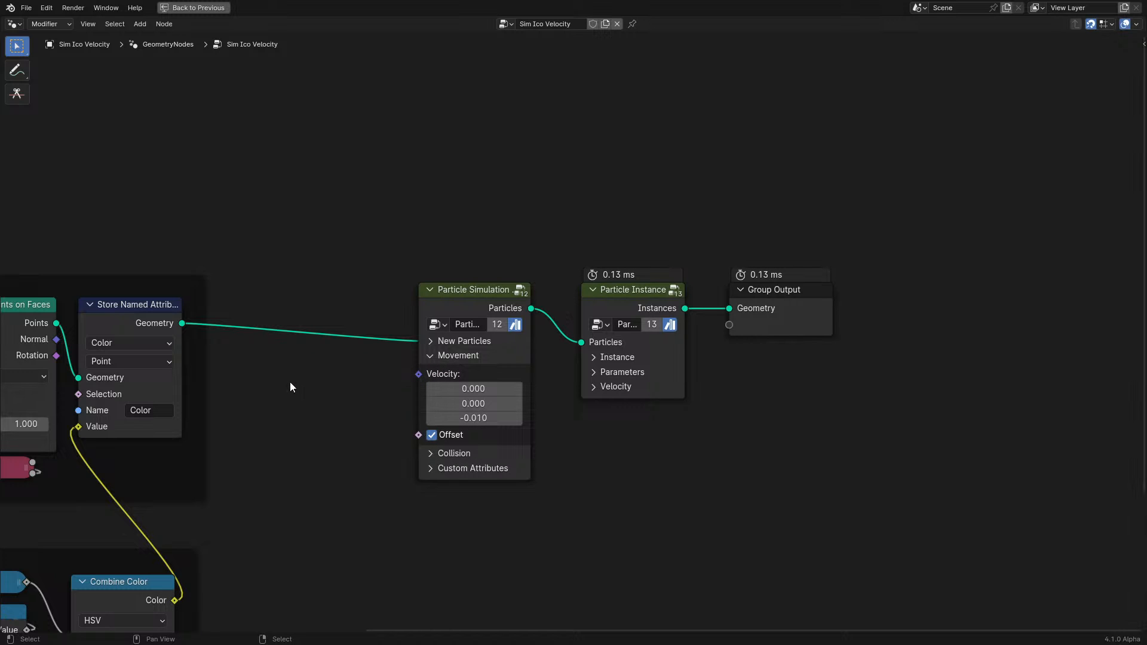
- Restore the split layout and play the simplified simulation from a zoomed-out view
key("ctrl+space")
left_click(229, 611)
key("space")
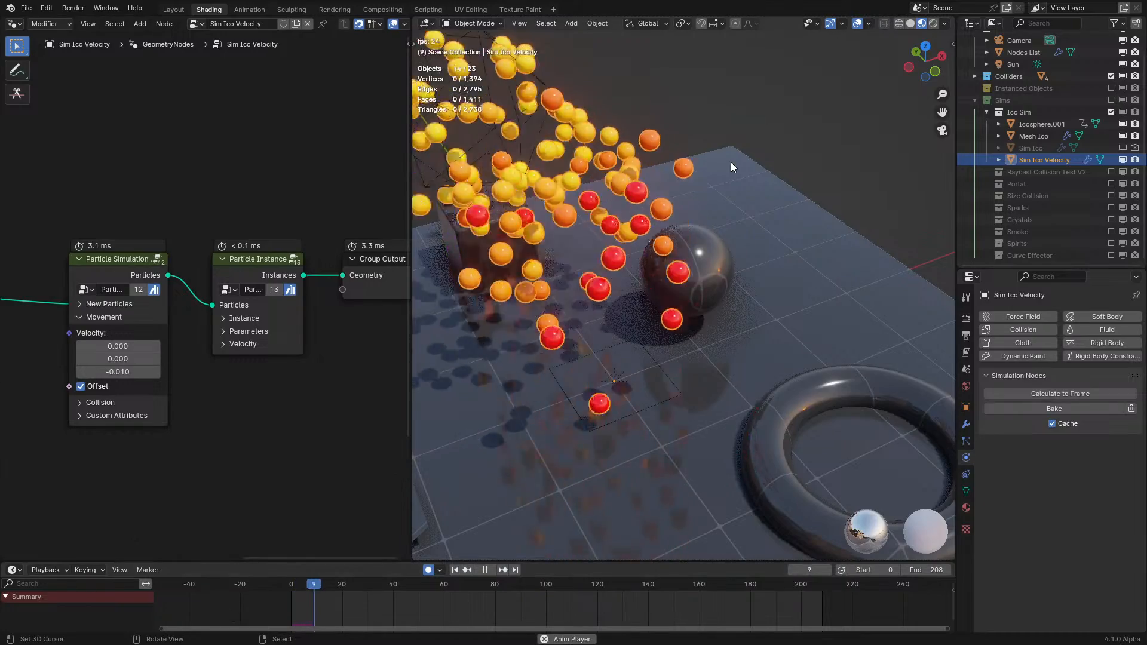
scroll(805, 121, "down", 4)
middle_click_drag(741, 178, 736, 179)
scroll(732, 180, "down", 3)
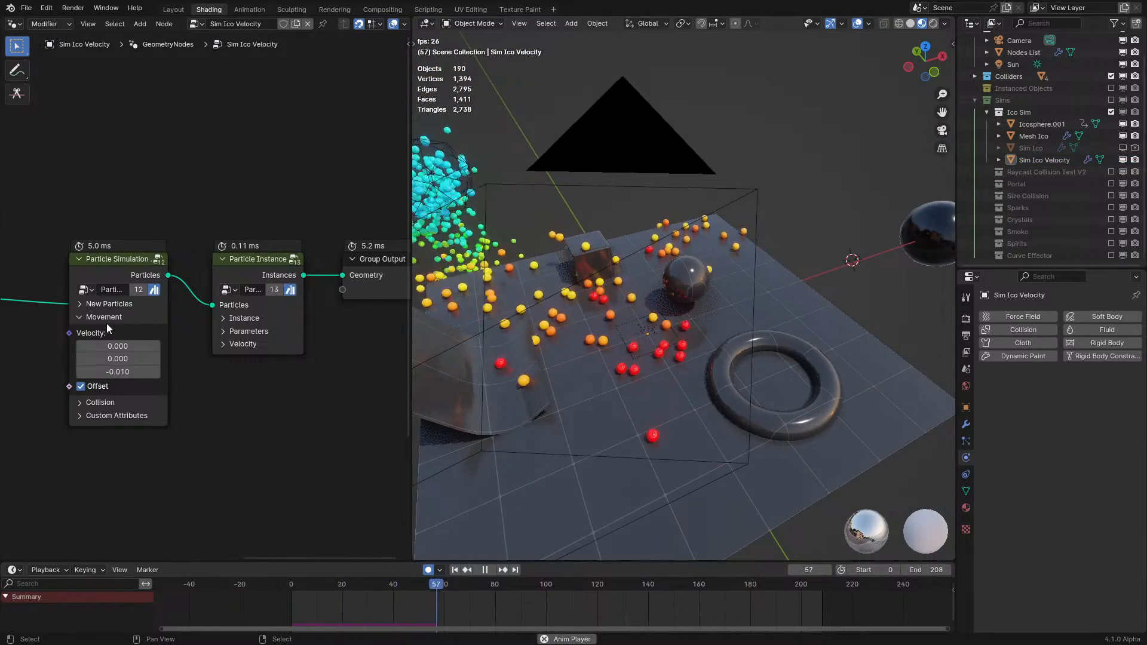
- Collapse the Movement settings of the Particle Simulation node, select the node, and pause the playback at frame 116
left_click(113, 317)
scroll(234, 324, "down", 3)
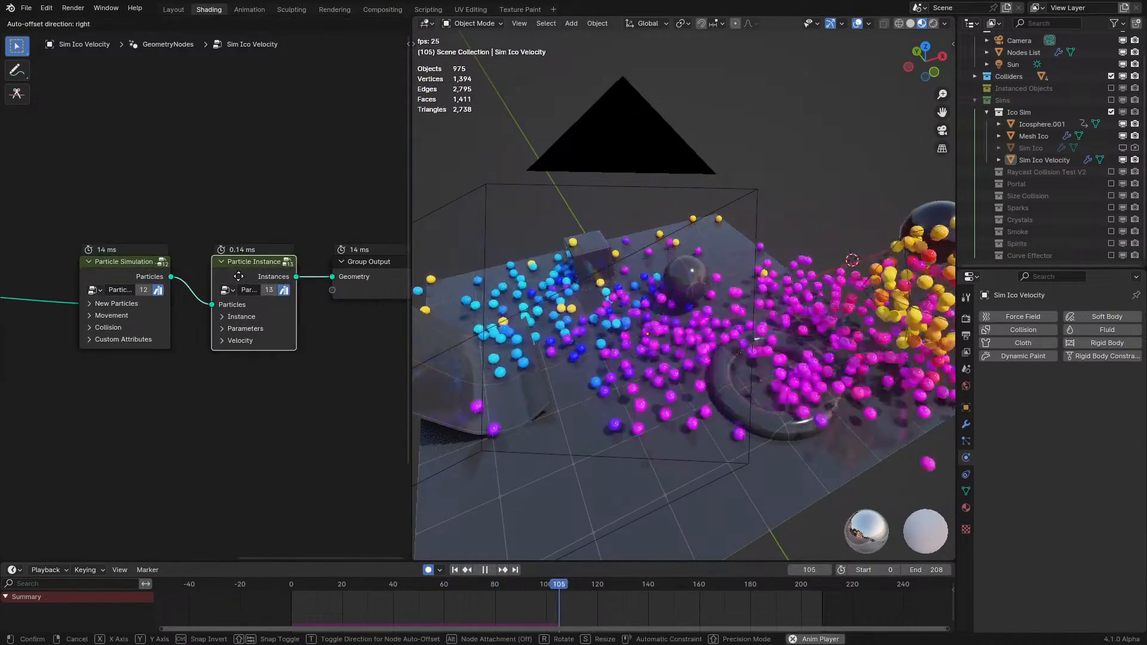
key("space")
scroll(293, 286, "up", 5)
middle_click_drag(96, 298, 182, 276)
left_click(232, 261)
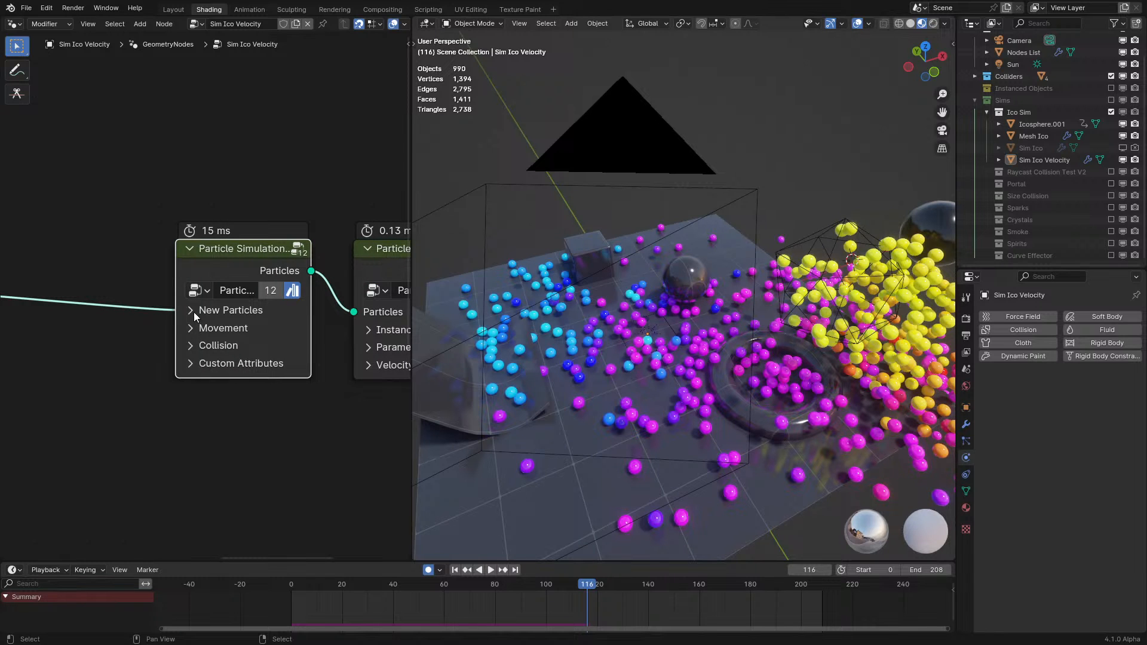
- Add a classic particle system to the Sim Ico Velocity object and look through its Emission, Source and other settings
left_click(965, 441)
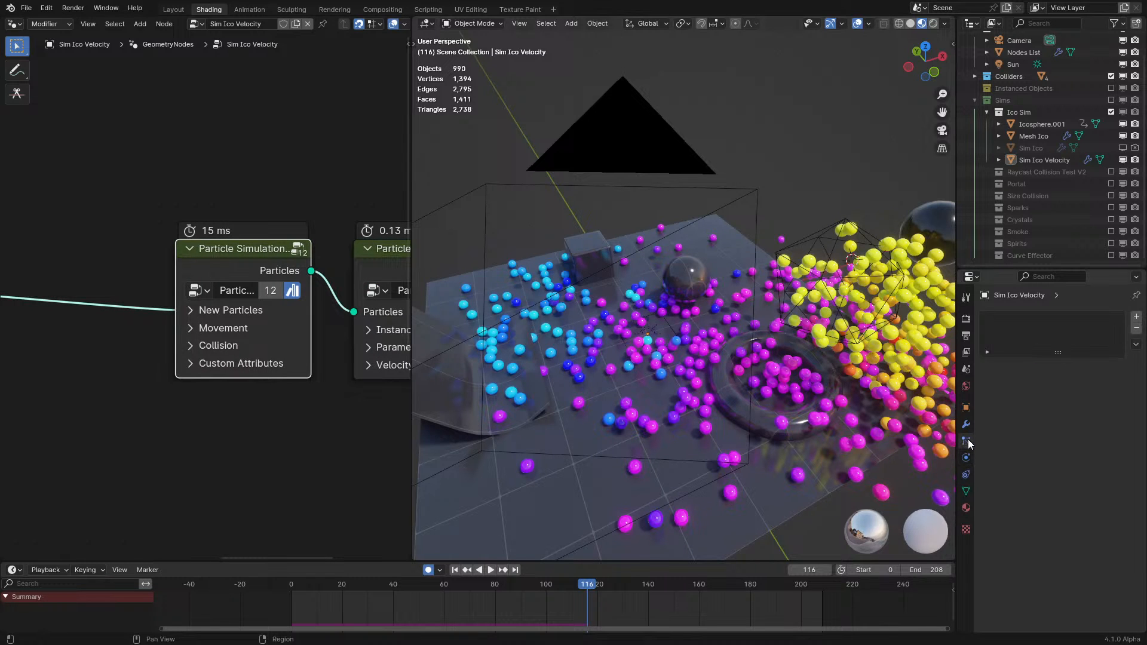
key("space")
key("space")
left_click(656, 356)
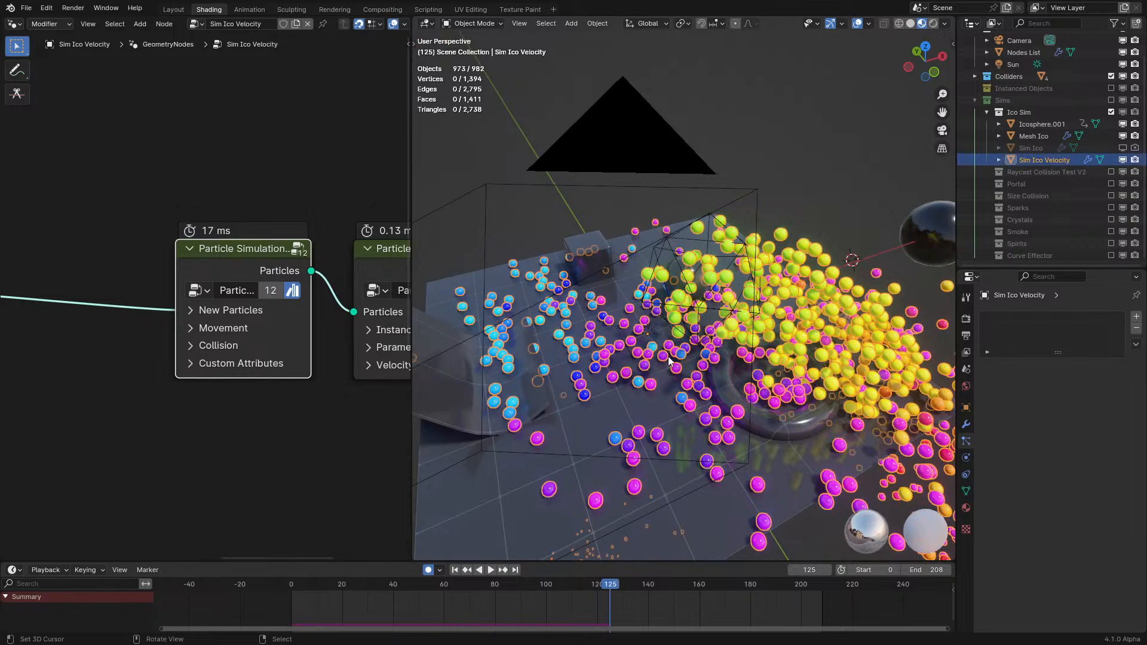
left_click(1136, 317)
scroll(1064, 417, "down", 1)
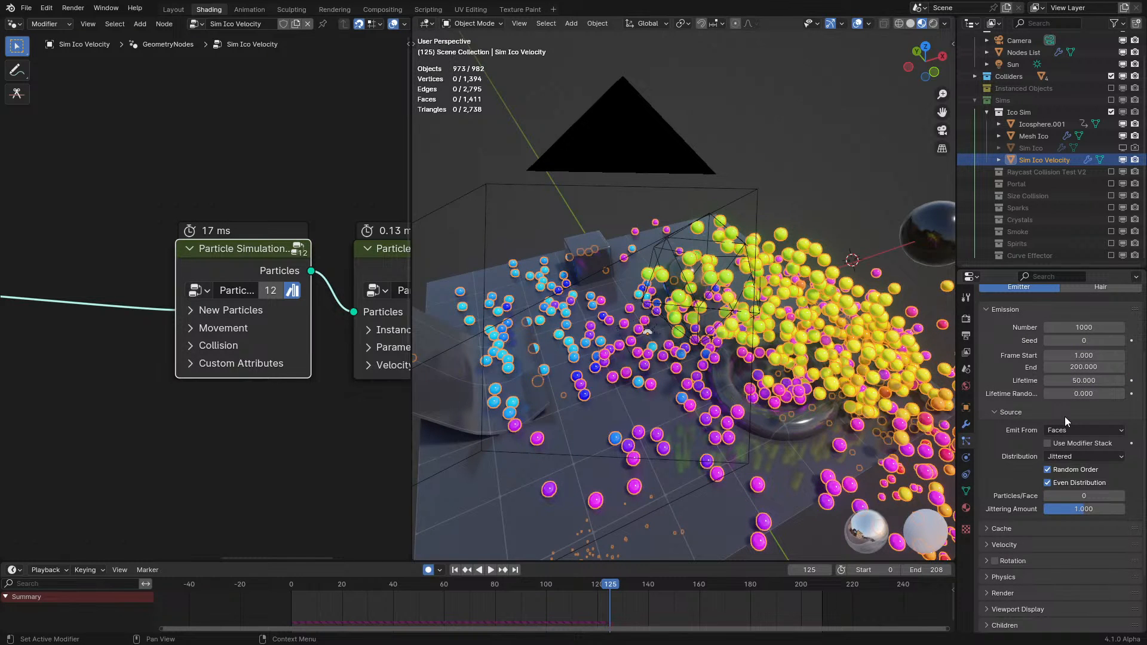
scroll(1064, 417, "down", 3)
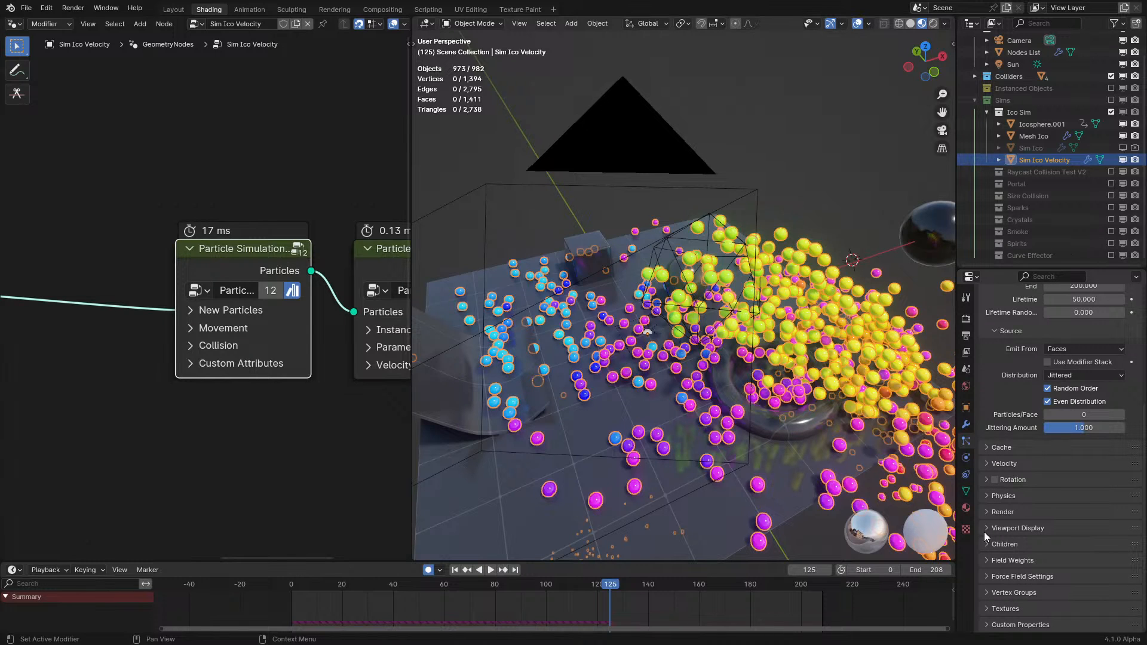
- Finish looking through the classic particle settings and remove that particle system from the Sim Ico Velocity object
left_click(984, 544)
left_click(986, 544)
scroll(1066, 450, "up", 7)
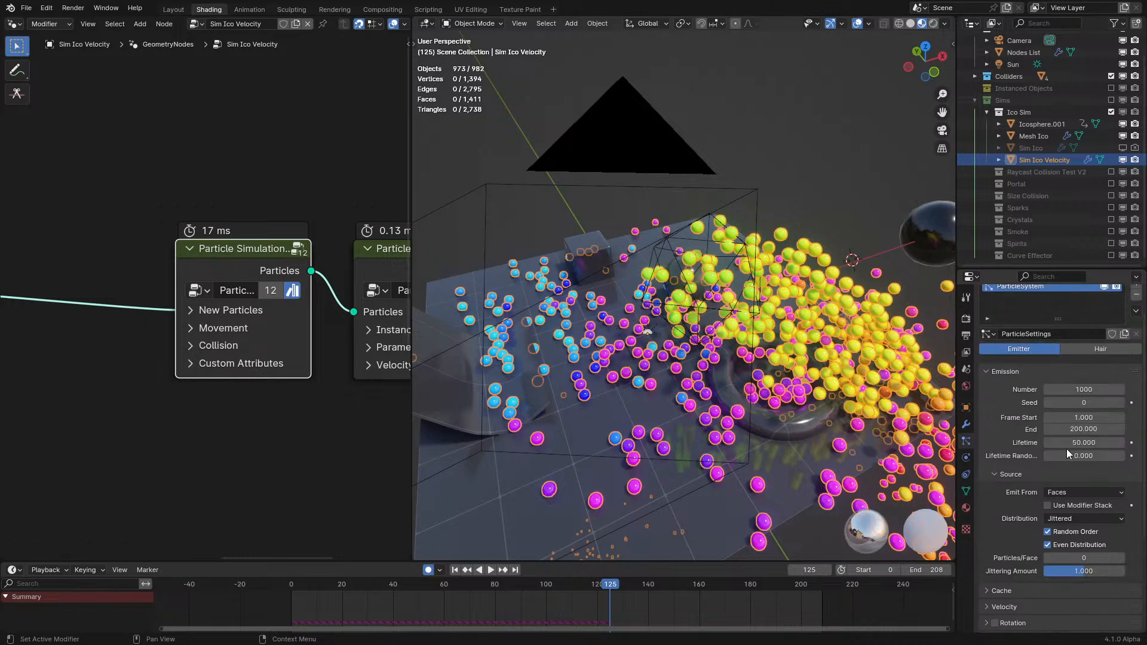
left_click(1136, 328)
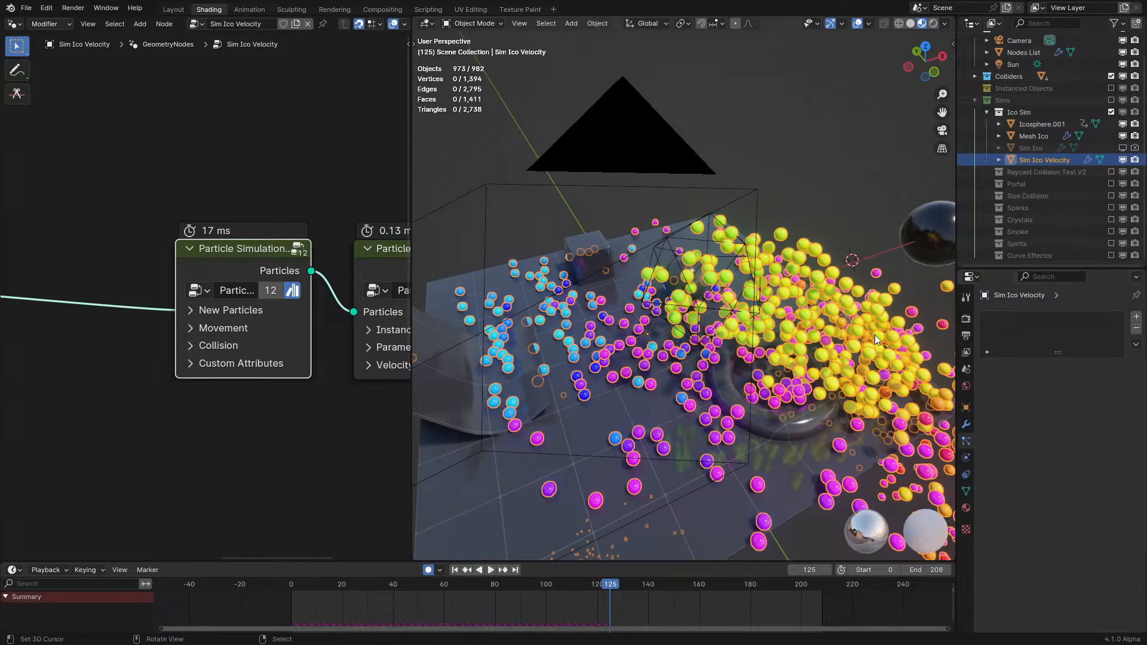
- Play the ico particle simulation from the camera view and check the Floor and Icosphere.001 objects
key("KP_0")
key("Home")
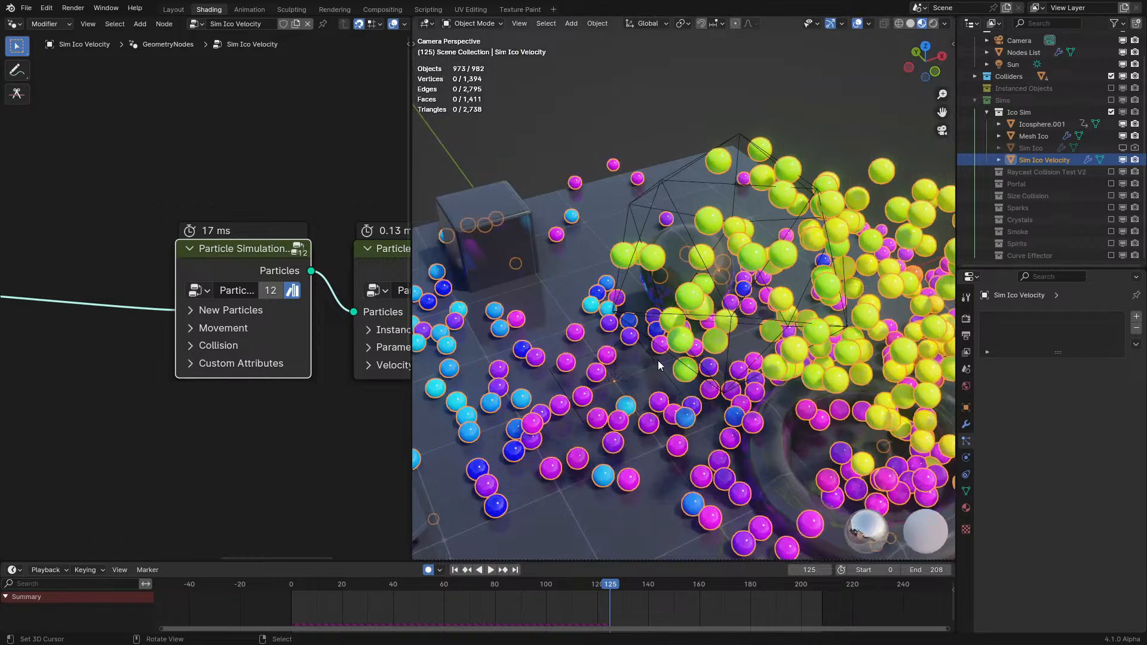
left_click(594, 358)
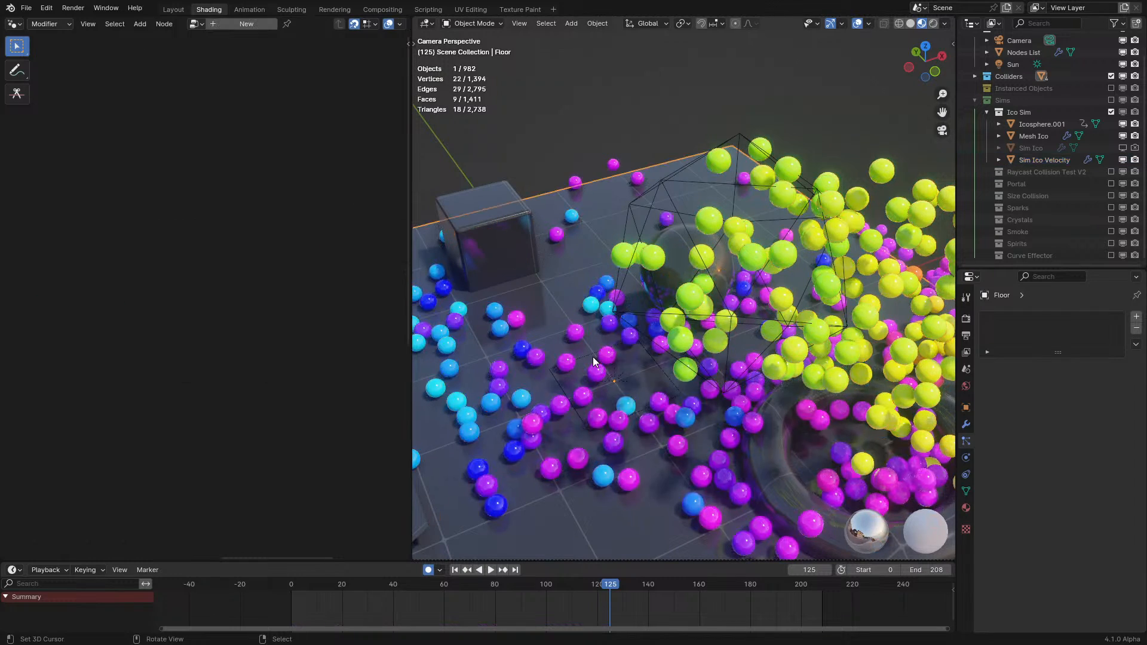
left_click(624, 254)
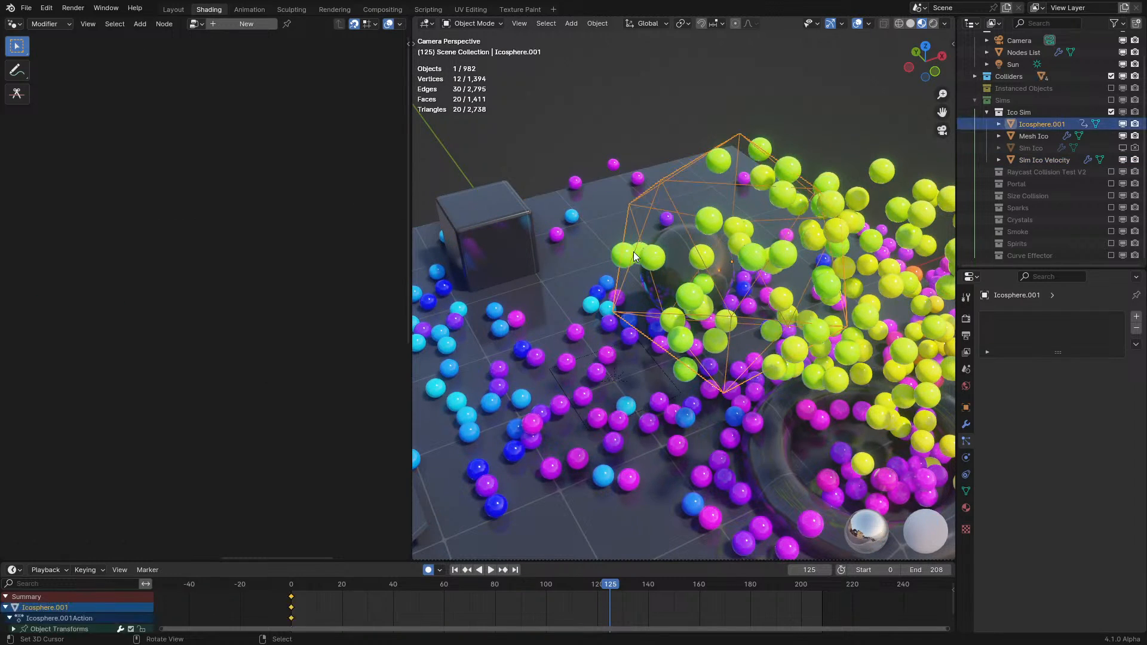
key("space")
key("space")
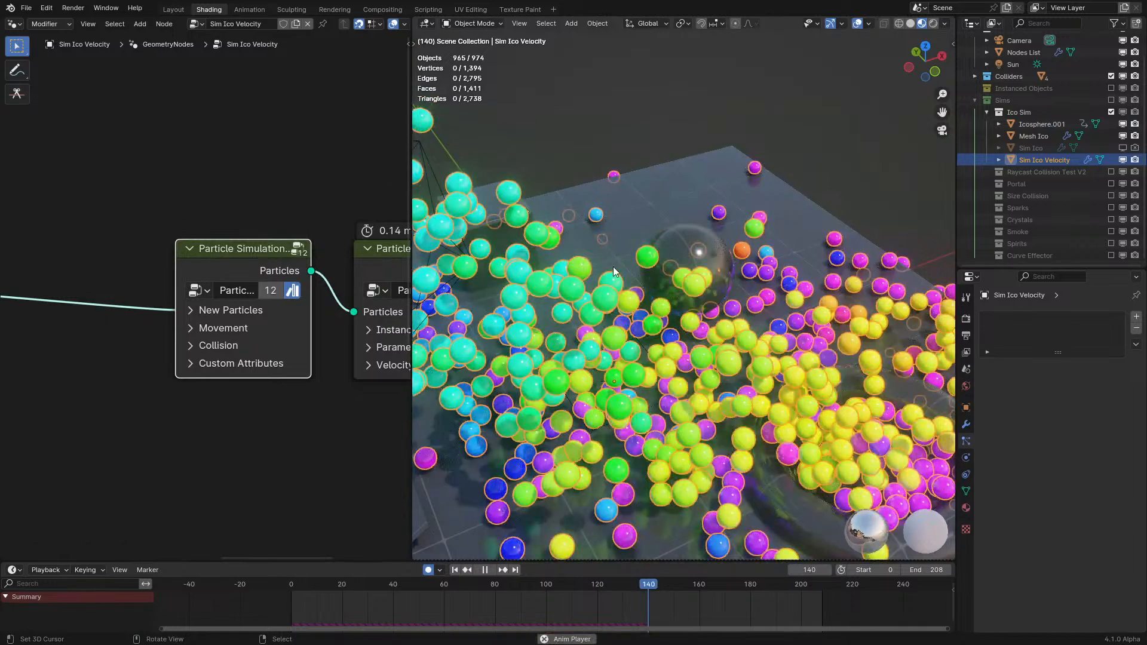
middle_click_drag(612, 265, 587, 267)
key("space")
- Exclude the Ico Sim collection, enable the Spirits collection, and play it with the Sim Spirits object selected
left_click(1111, 112)
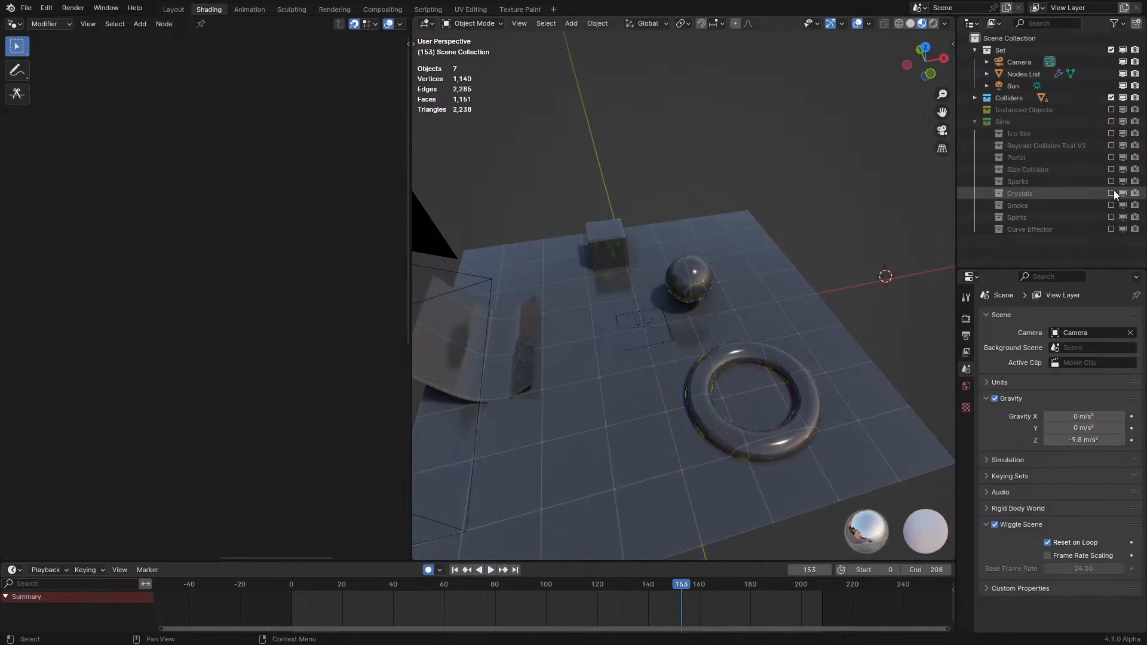
left_click(1110, 217)
key("space")
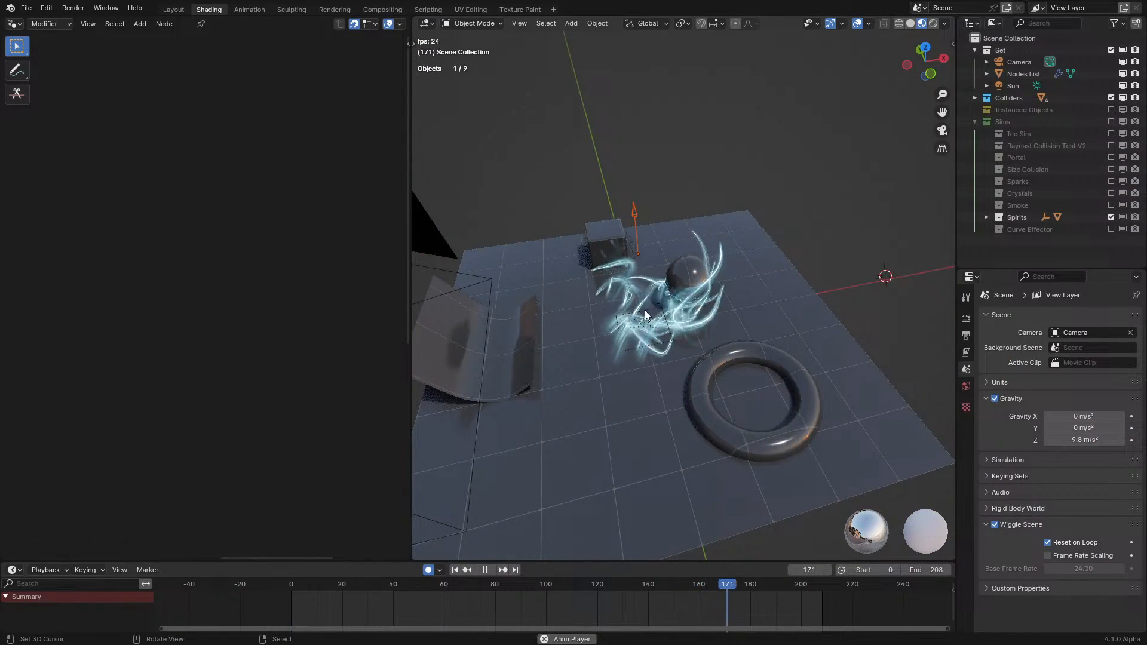
left_click(643, 314)
middle_click_drag(643, 313, 748, 185)
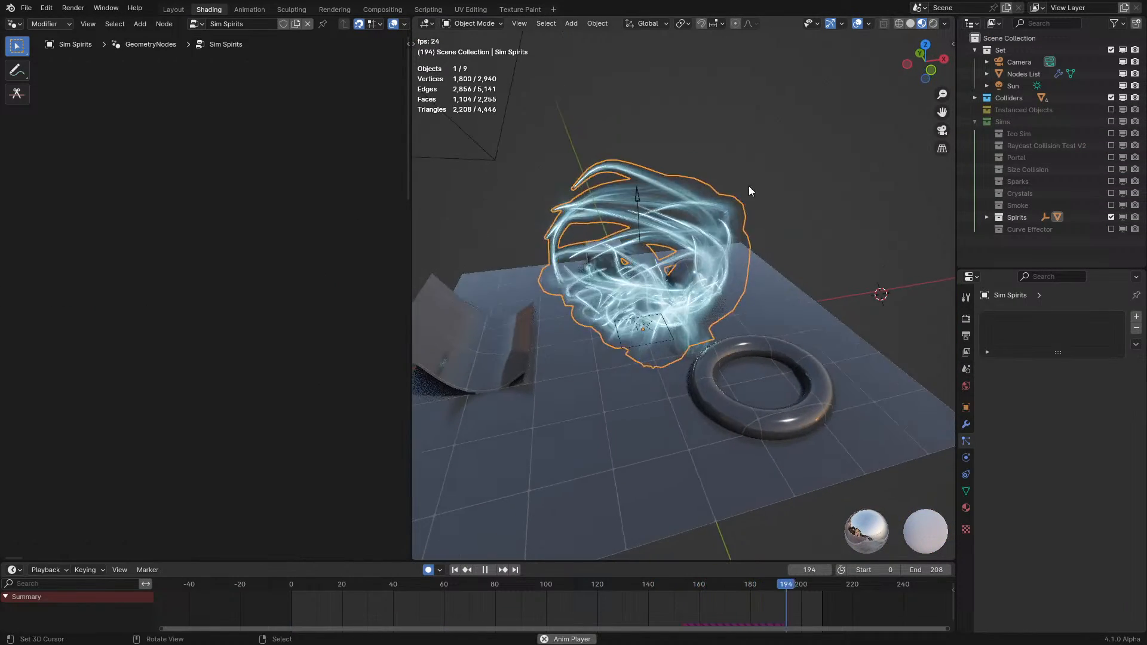
- Rotate the Empty of the Spirits simulation during playback and clear its rotation
left_click(636, 196)
key("r")
left_click(685, 270)
key("alt+r")
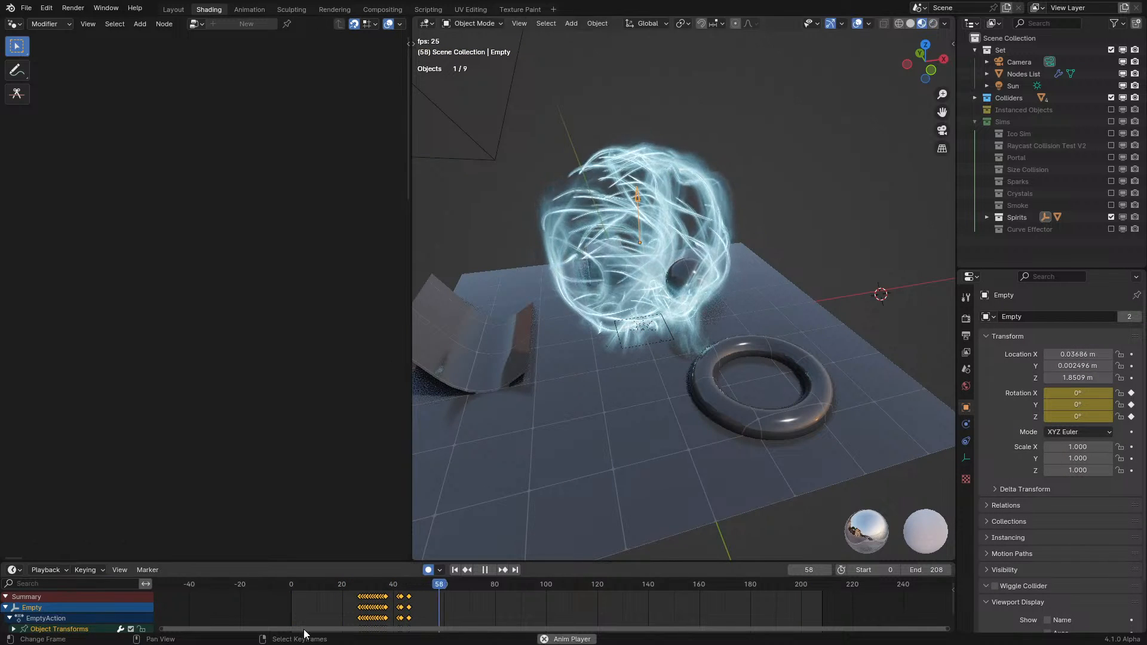
- Delete the keyframes recorded on the Empty and turn off automatic keyframing
key("Delete")
left_click(426, 572)
left_click(264, 602)
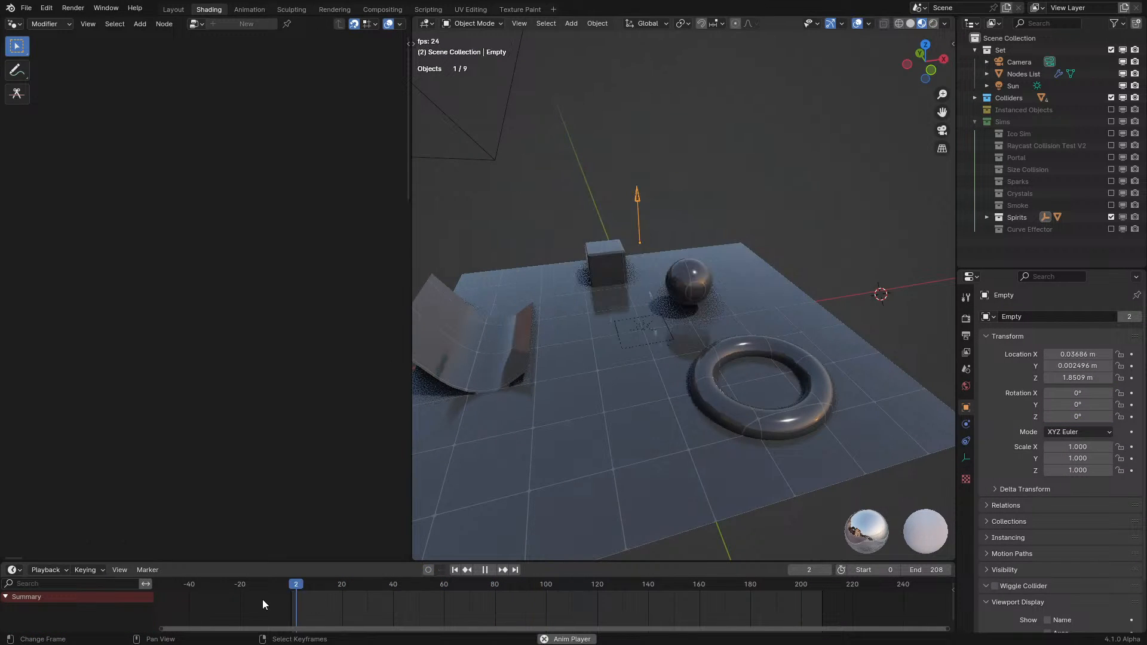
- Replay the Spirits simulation while trying out different scales on the Empty, and pause it at frame 163
key("space")
key("space")
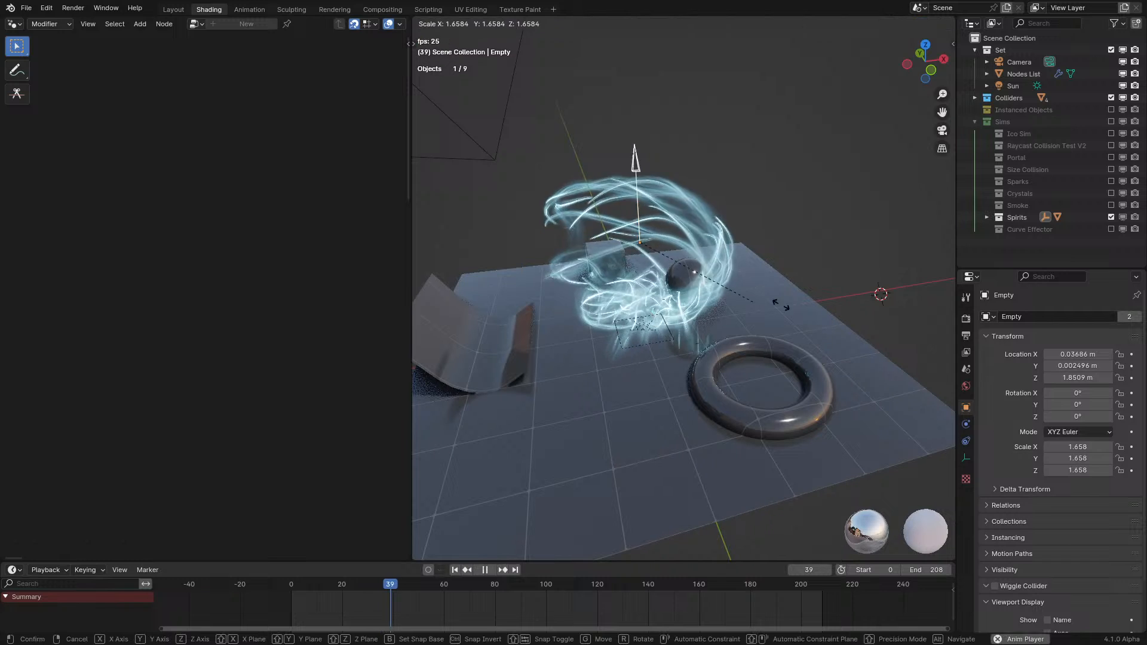
key("space")
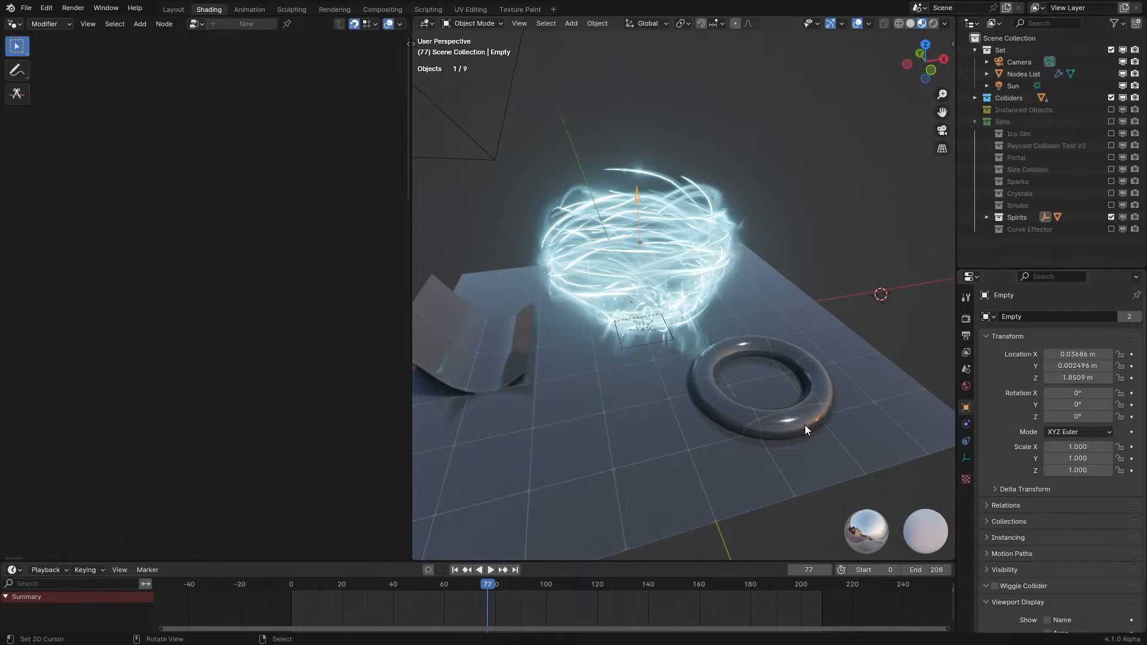
key("space")
left_click_drag(1069, 446, 1142, 447)
right_click(1075, 447)
key("space")
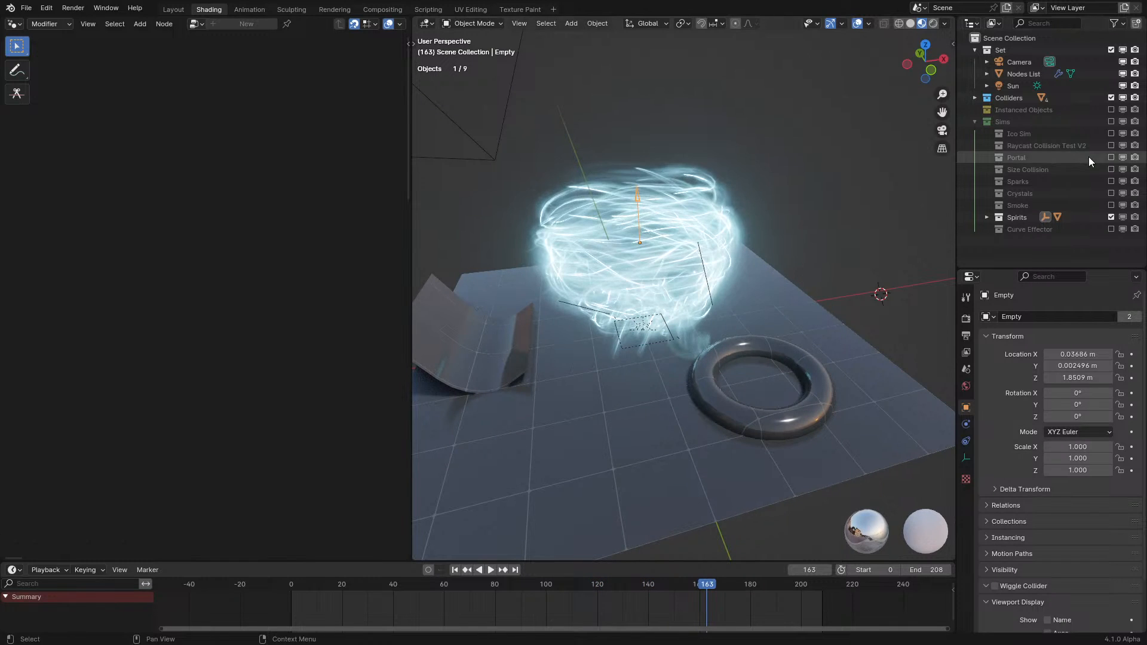
- Switch from the Spirits collection to Size Collision and show the Sim Size Collision node tree with the camera view
left_click(1110, 217)
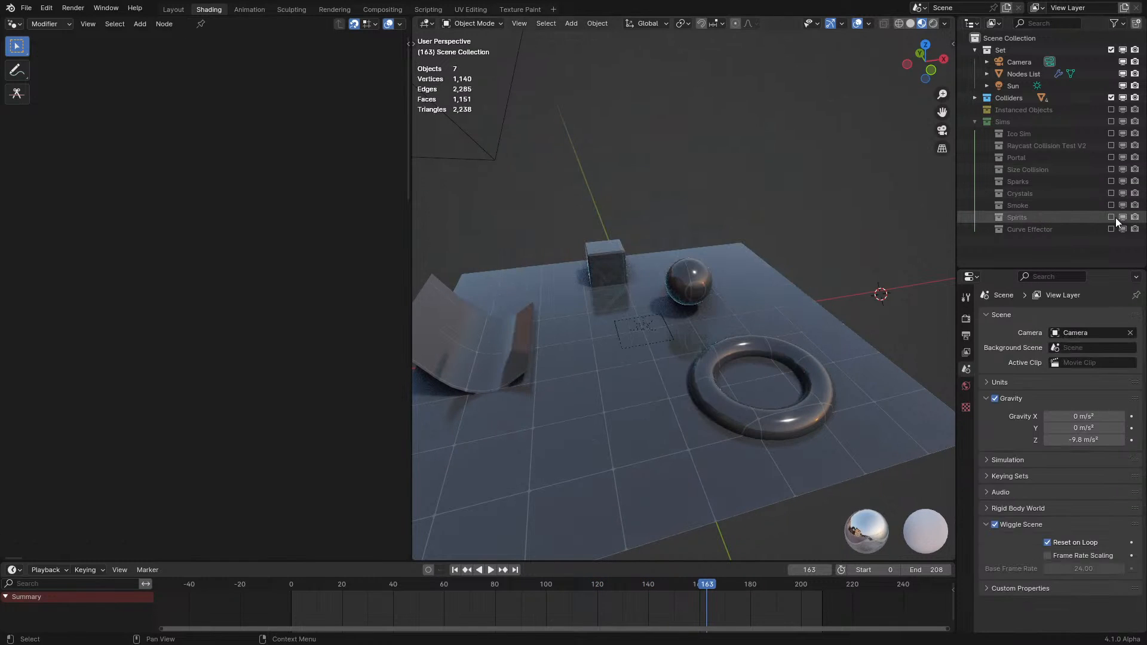
left_click(1111, 169)
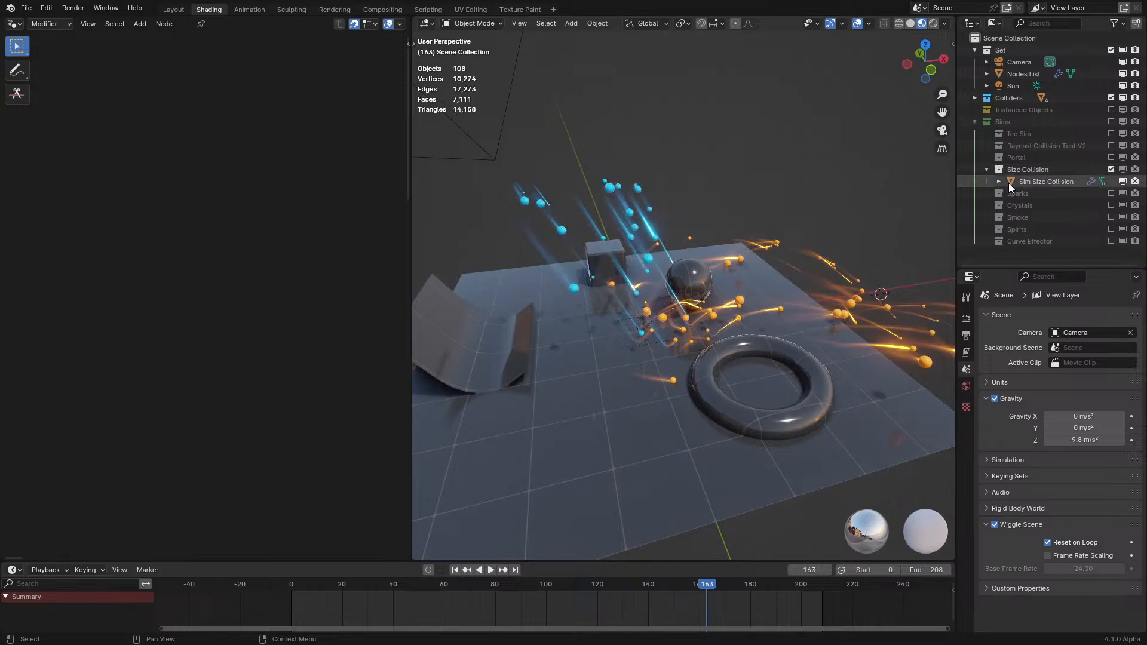
left_click(700, 249)
right_click(656, 210)
key("KP_0")
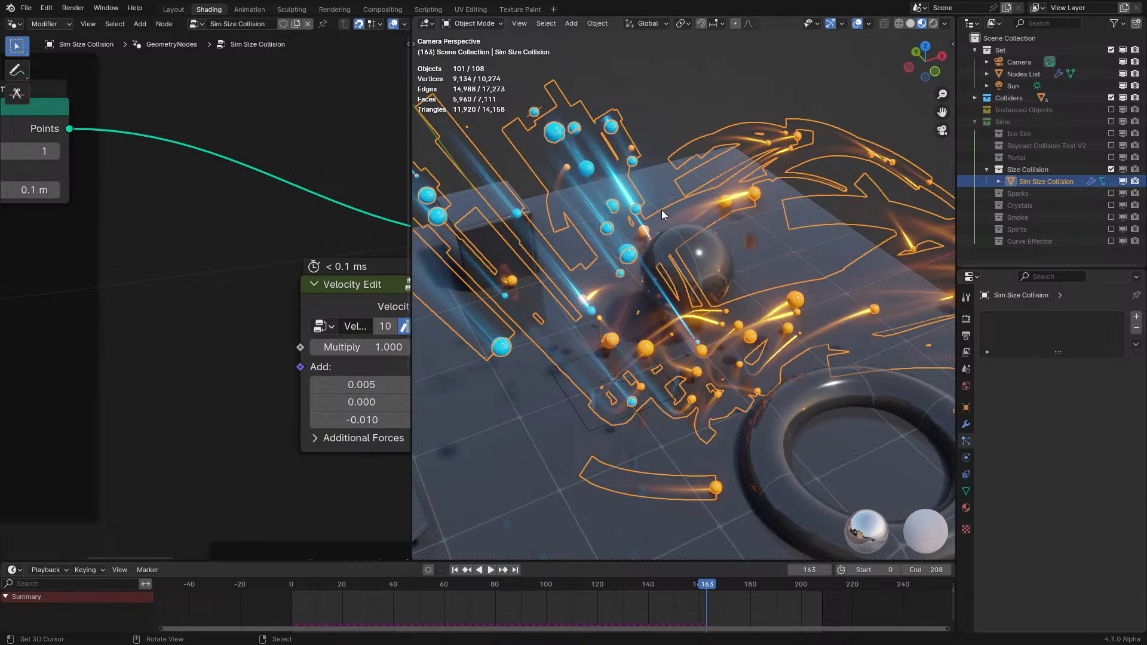
scroll(141, 313, "down", 8)
middle_click_drag(215, 332, 258, 315)
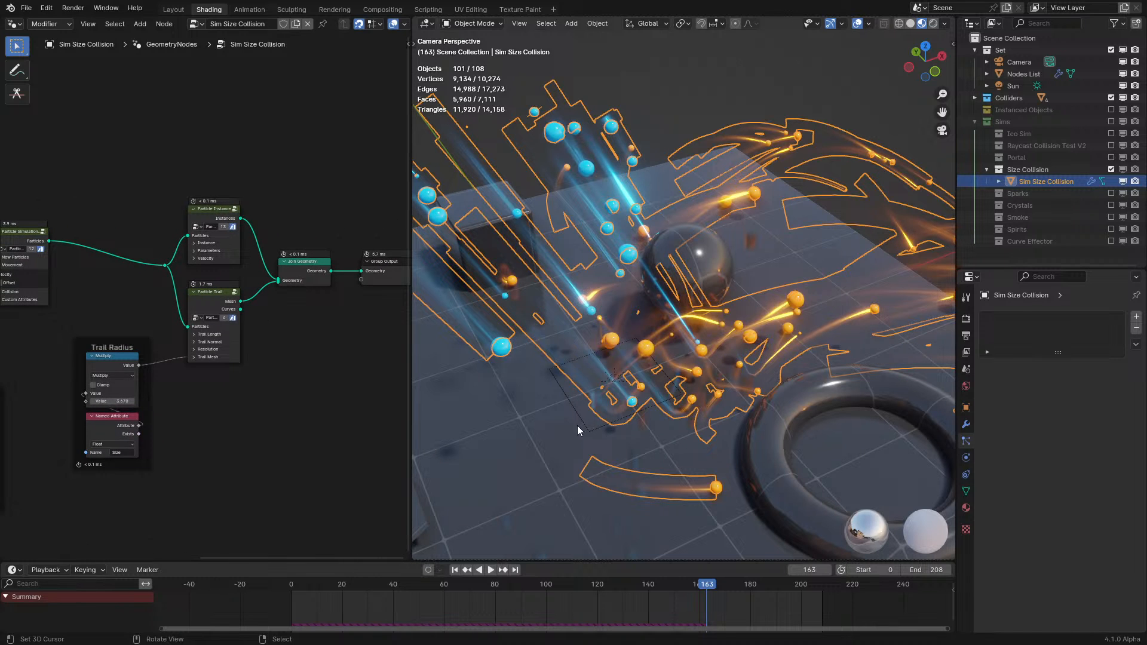
- Select the Nodes List object and examine its Main, Velocity, Extra and Support node groups
left_click(577, 426)
left_click(581, 424)
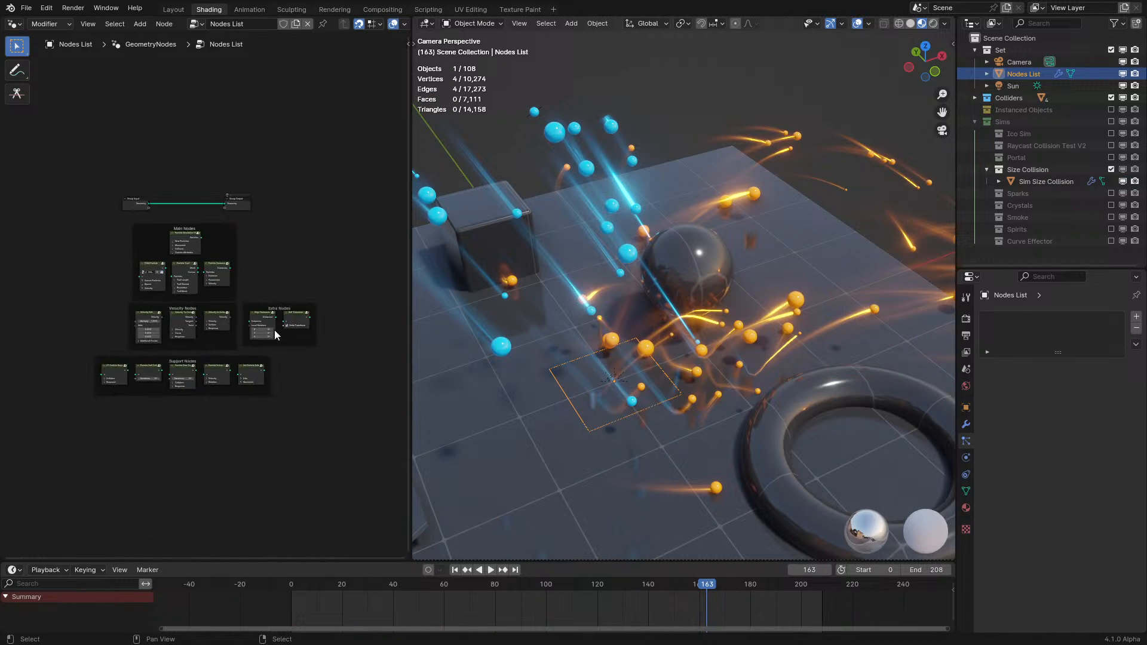
scroll(278, 330, "up", 4)
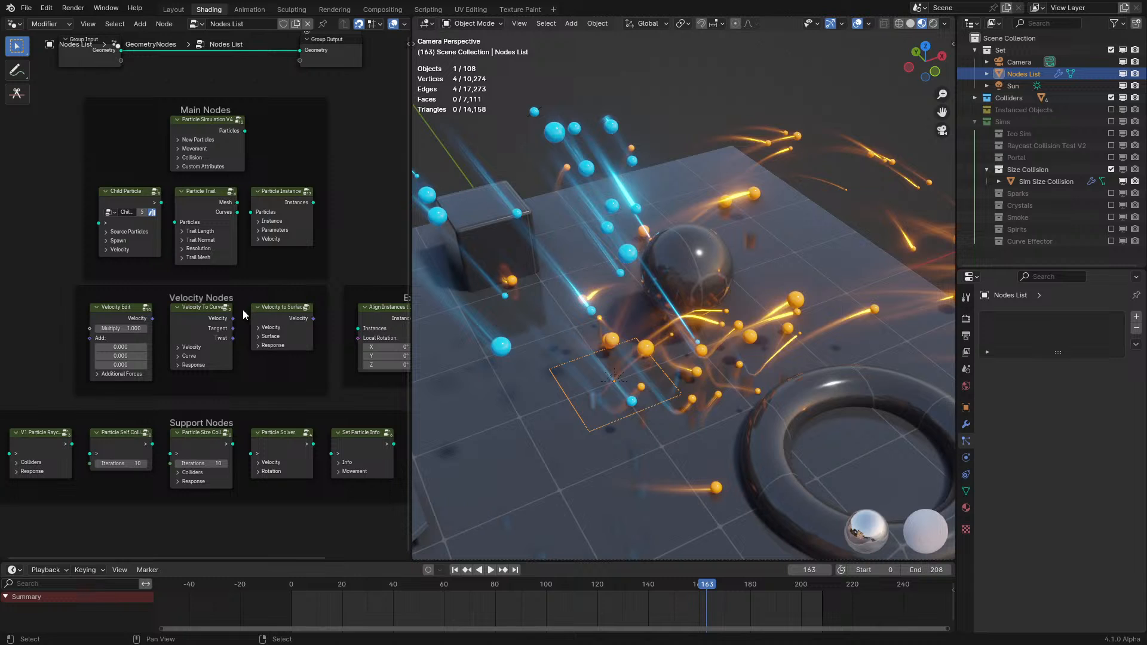
middle_click_drag(101, 302, 140, 358)
scroll(142, 359, "up", 1)
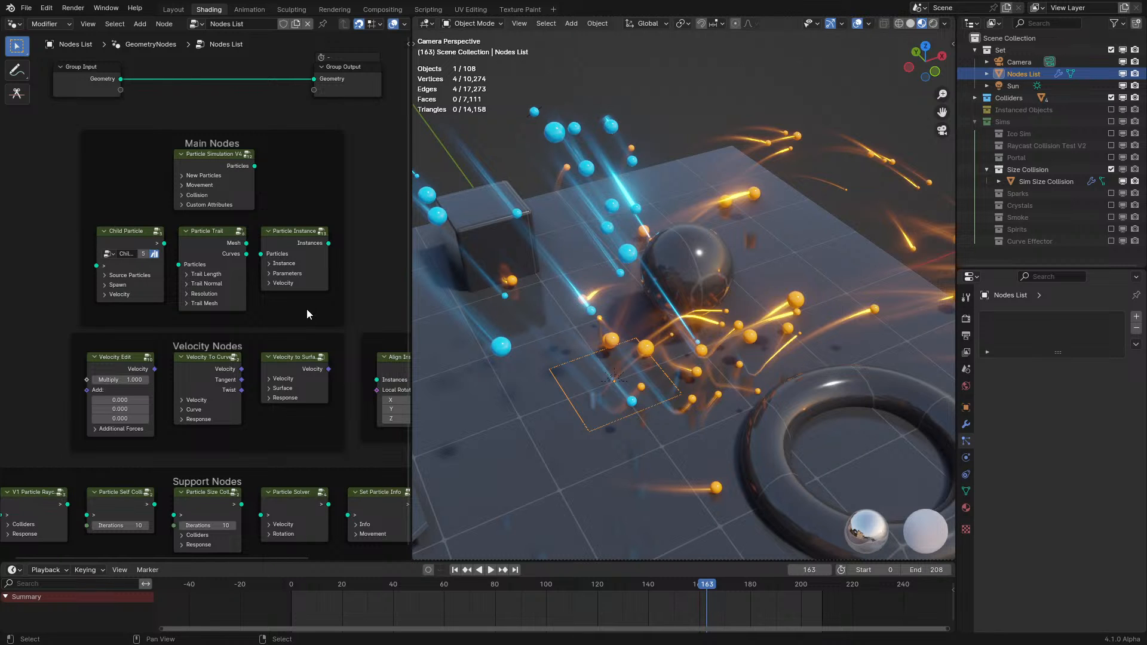
scroll(303, 309, "down", 1)
middle_click_drag(282, 305, 174, 320)
middle_click_drag(122, 289, 248, 252)
scroll(251, 263, "up", 3)
middle_click_drag(267, 294, 248, 288)
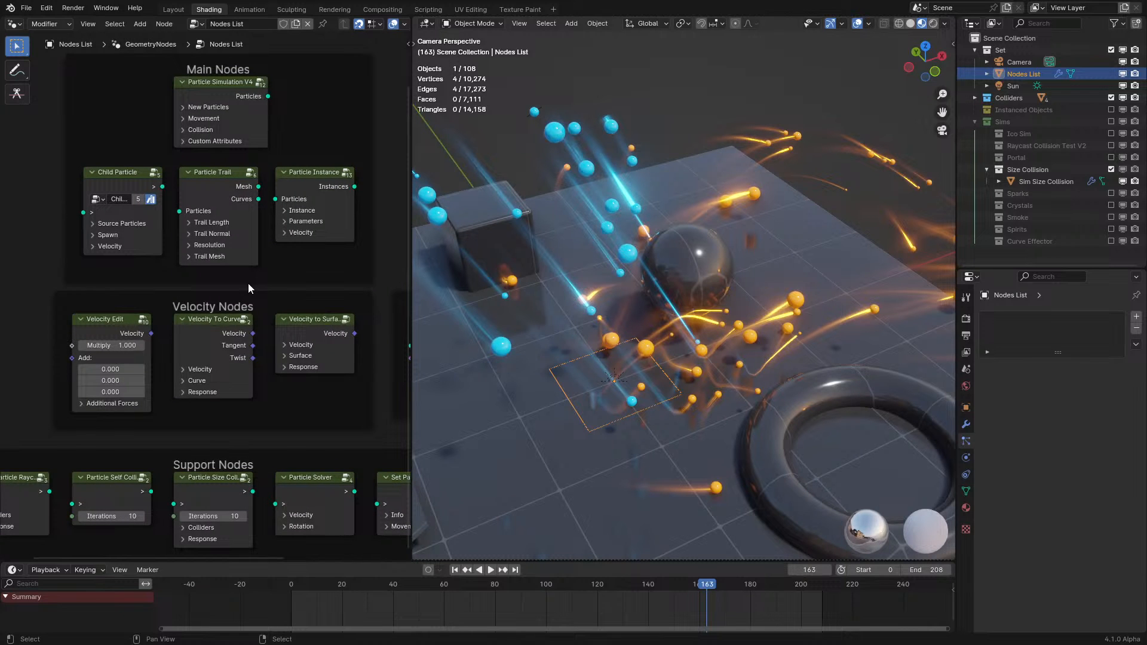
- Add the Store Mesh Velocity group node to the Nodes List tree and place it beside the Extra Nodes frame
middle_click_drag(248, 284, 40, 267)
key("shift+a")
left_click(134, 253)
type("mesh v")
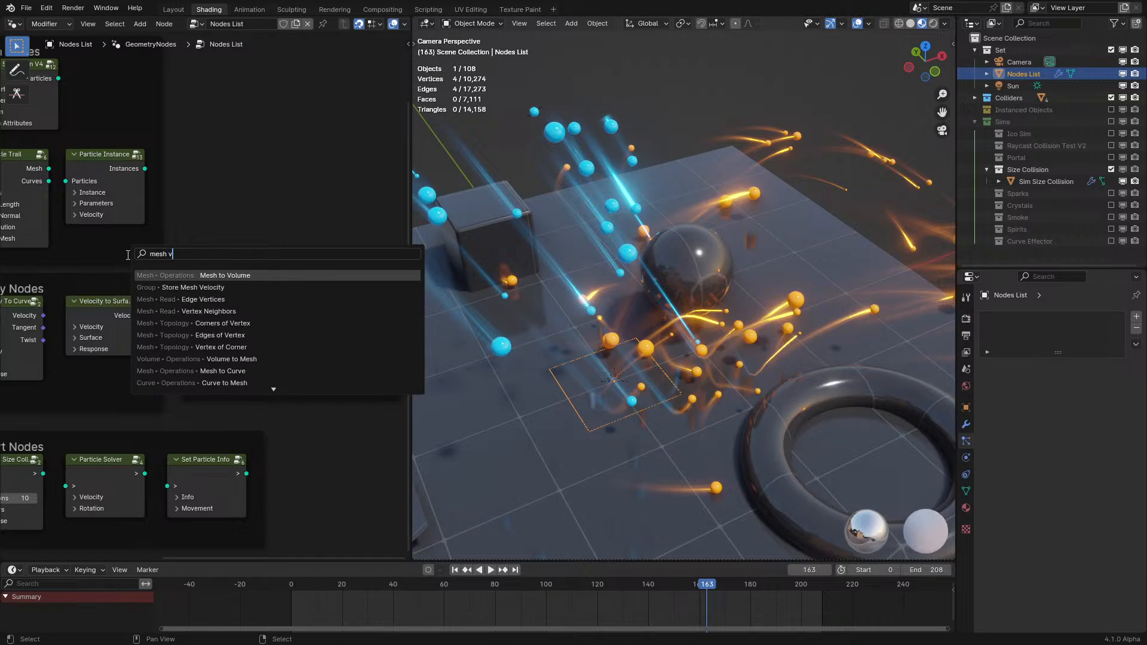
key("Down")
key("Return")
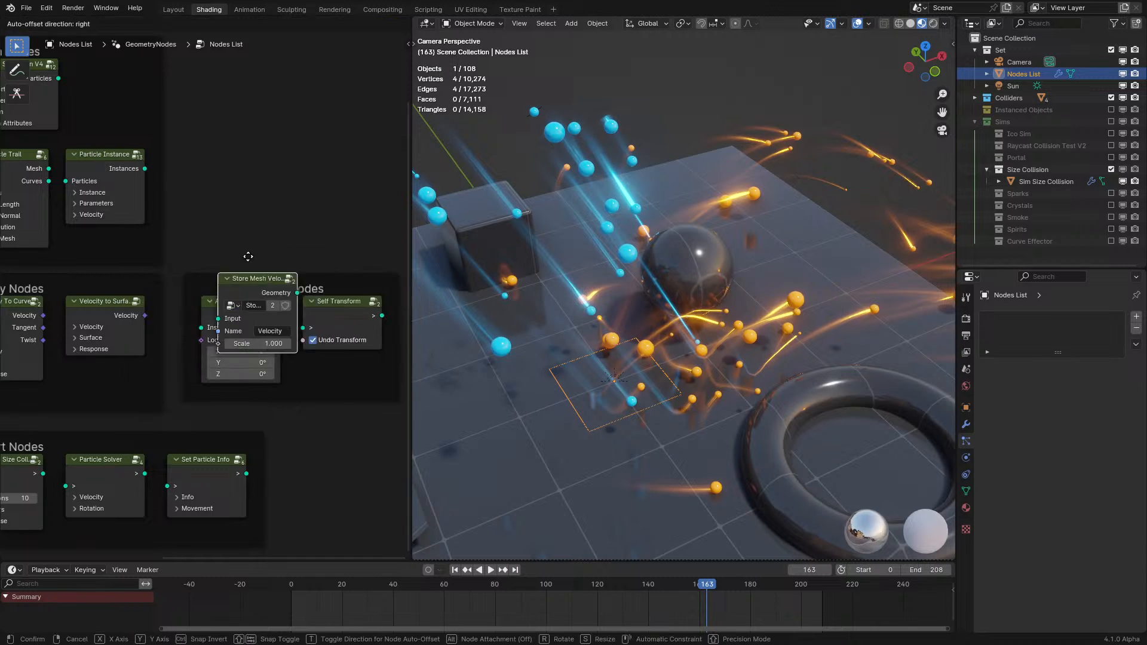
middle_click_drag(198, 198, 160, 198)
left_click_drag(190, 205, 303, 320)
scroll(302, 316, "up", 1)
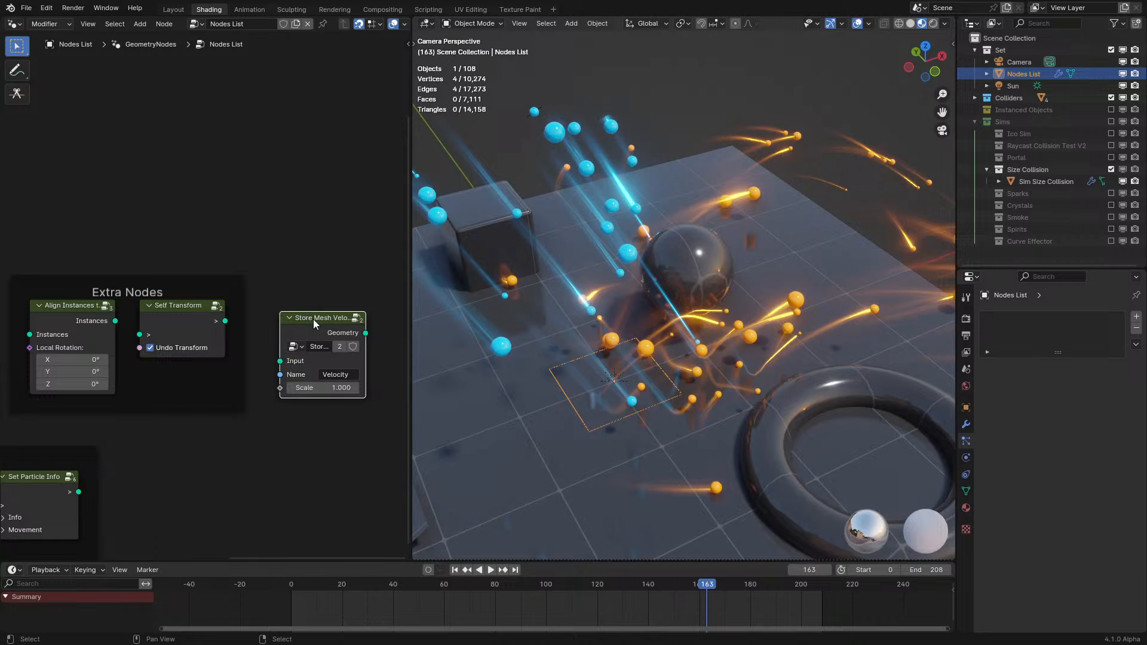
- Rename the Input socket of the Store Mesh Velocity group to "Geometry" in the group interface
left_click(319, 346)
key("Home")
key("Tab")
key("n")
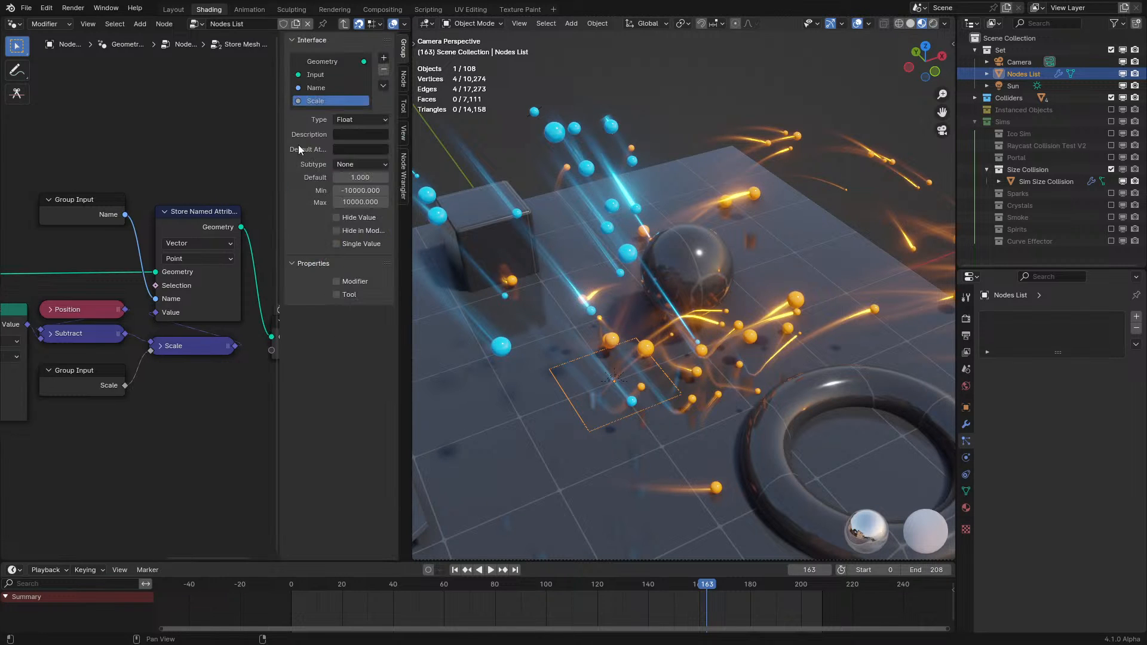
double_click(330, 74)
type("Geometry")
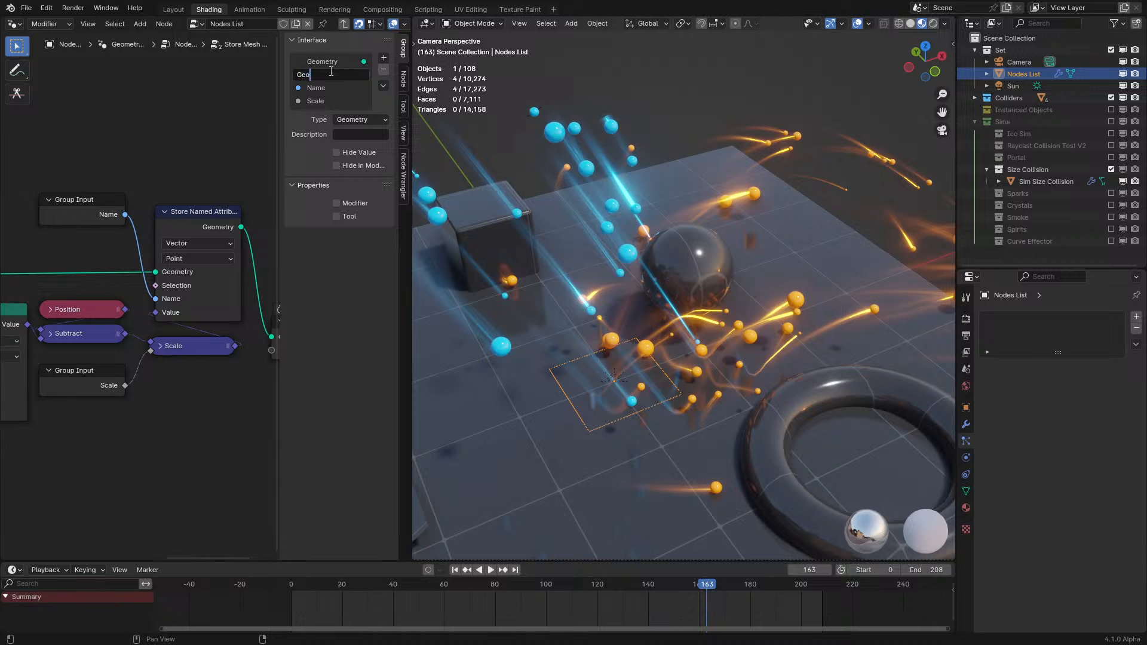
key("Return")
key("n")
key("Tab")
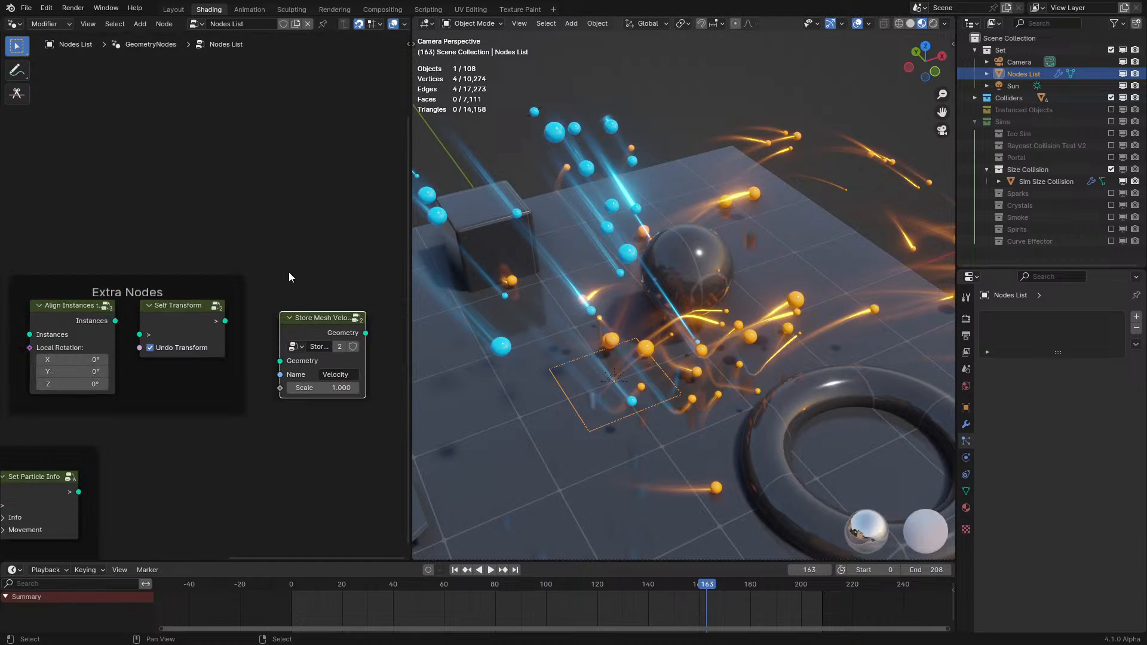
- Maximize the node editor and move Store Mesh Velocity into the Velocity Nodes frame, in front of Velocity Edit
left_click_drag(319, 324, 272, 304)
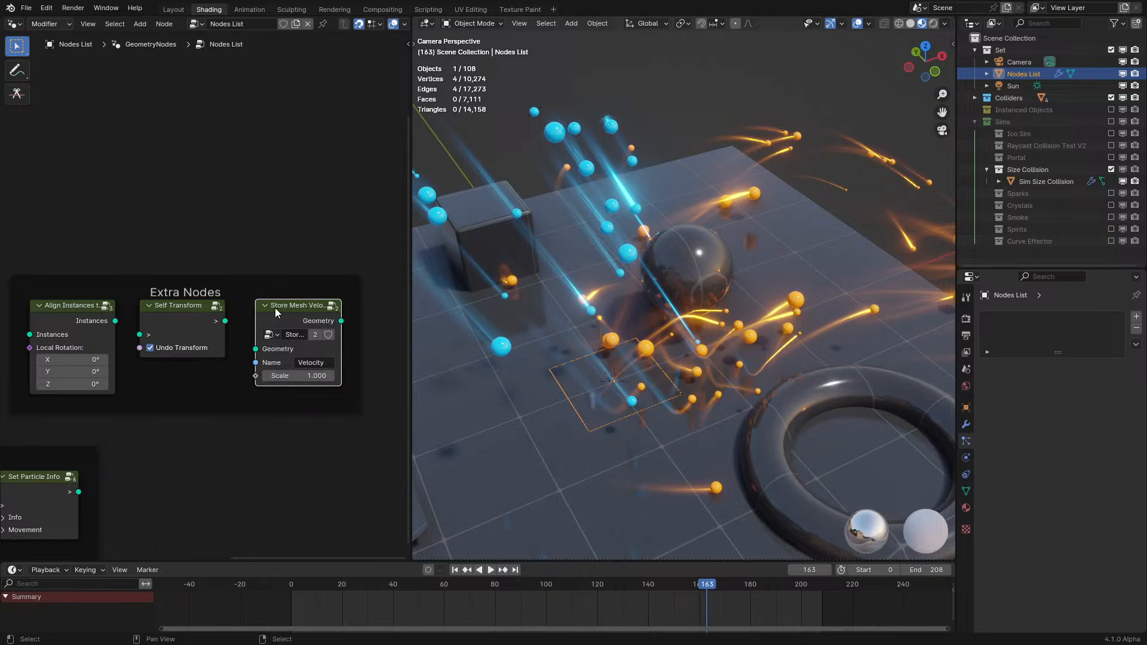
middle_click_drag(221, 328, 199, 296)
key("ctrl+space")
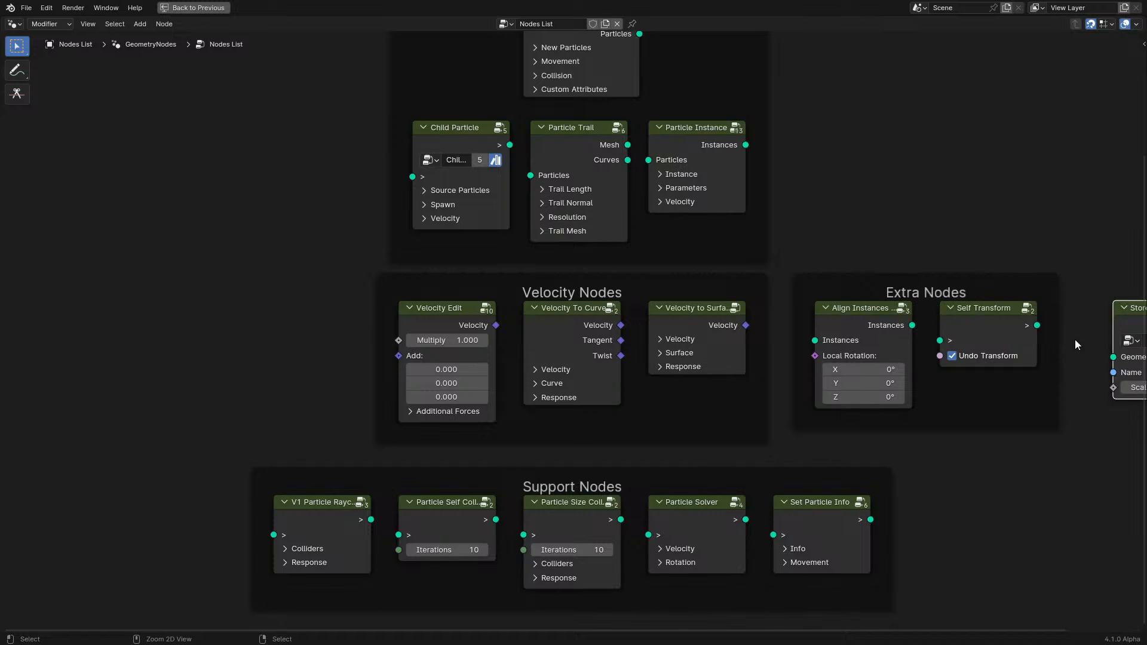
left_click_drag(1117, 327, 310, 327)
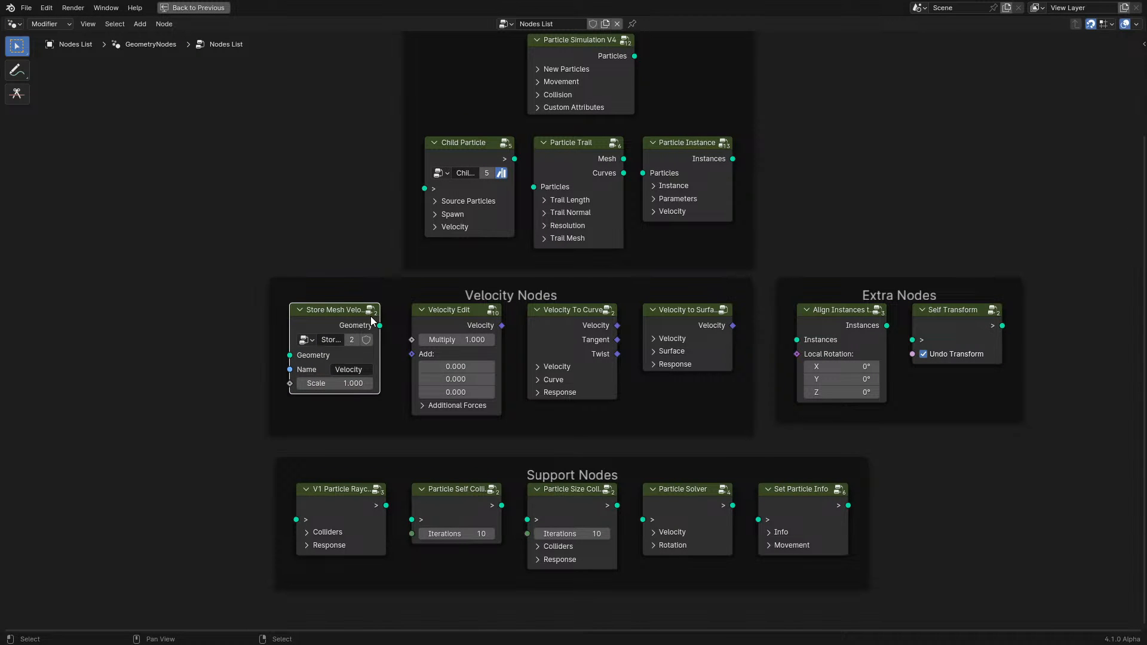
left_click_drag(398, 409, 707, 317)
left_click(333, 308)
middle_click_drag(432, 319, 289, 360)
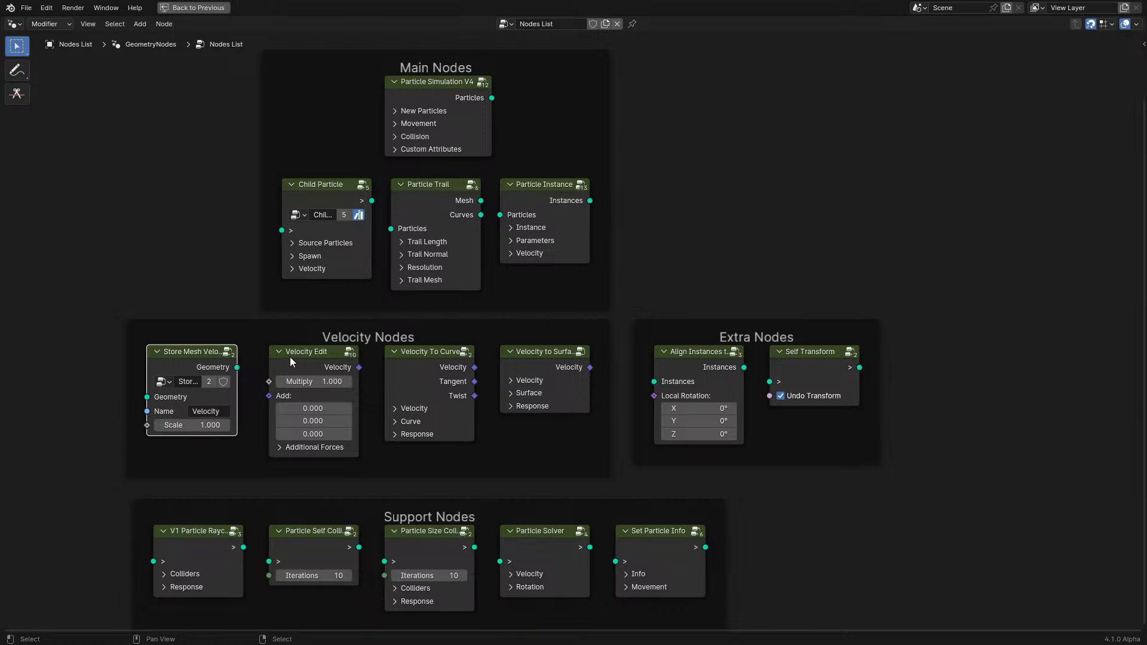
middle_click_drag(177, 356, 298, 353)
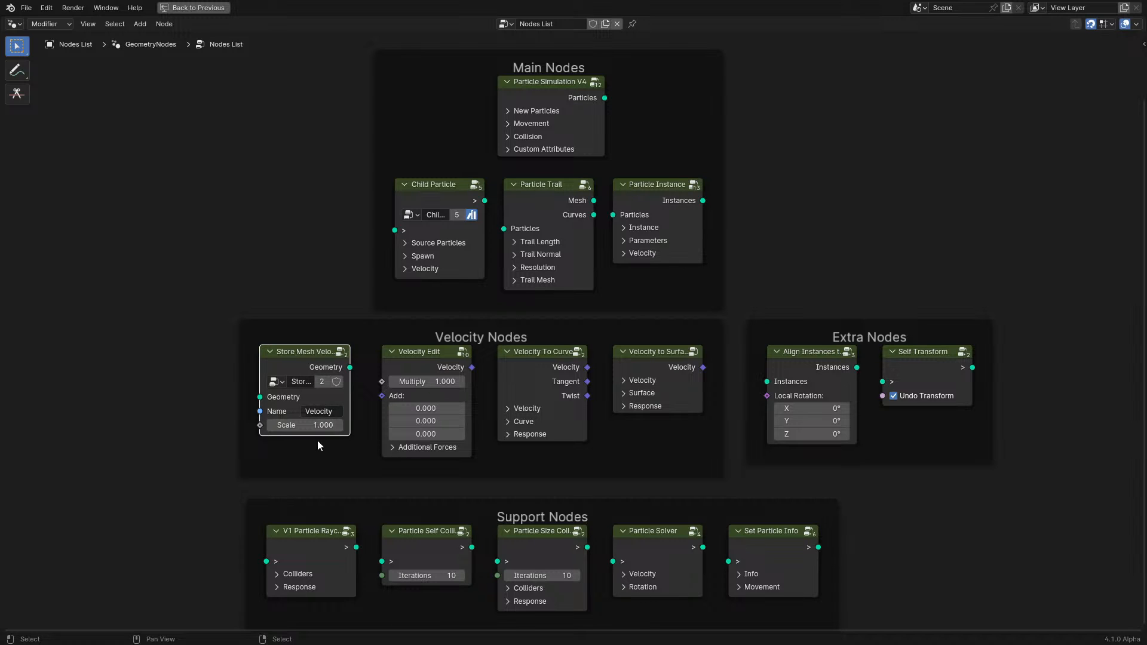
- Add a Menu Switch node in the empty space beside the Velocity Nodes frame
middle_click_drag(210, 368, 501, 321)
key("shift+a")
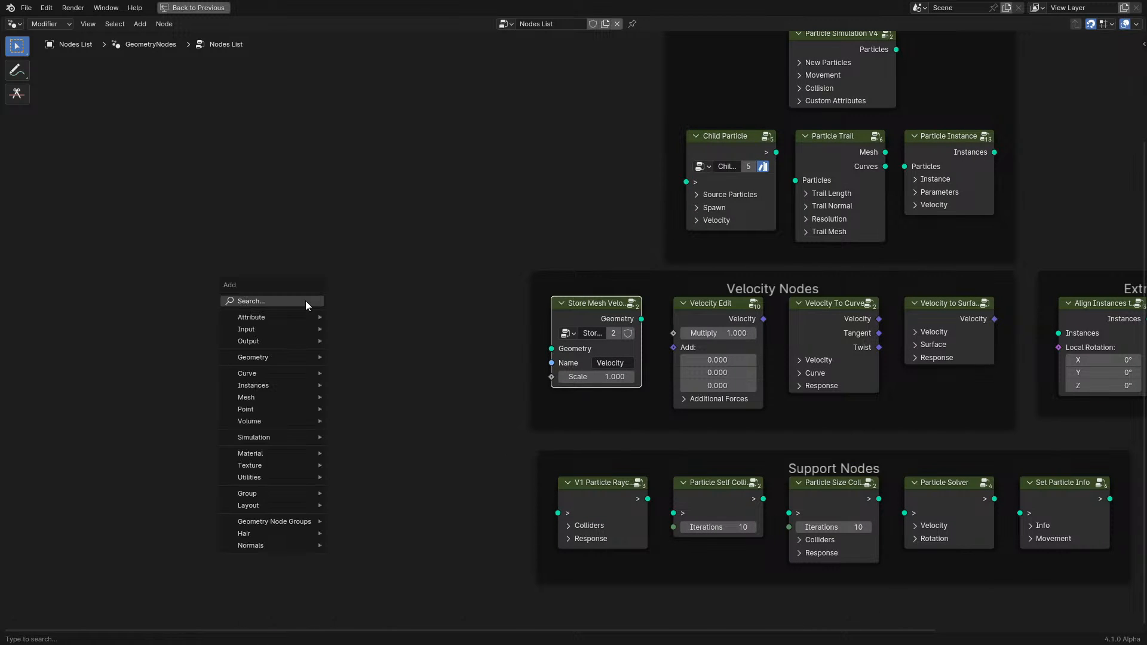
left_click(306, 301)
type("me")
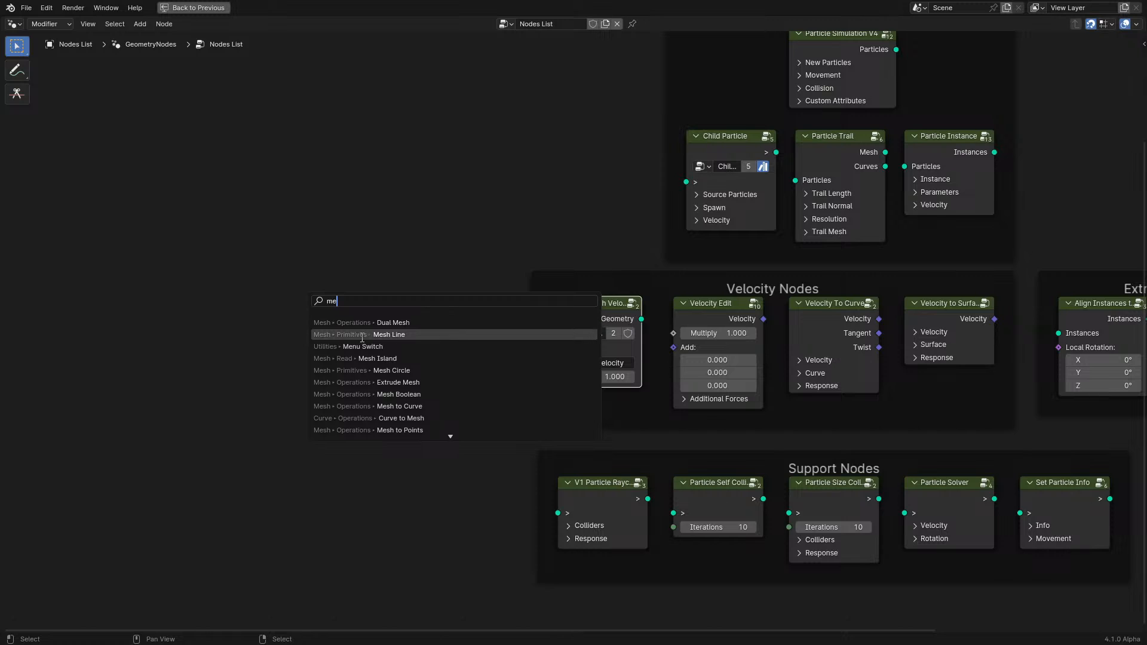
left_click(361, 346)
left_click(179, 283)
middle_click_drag(218, 291, 501, 335)
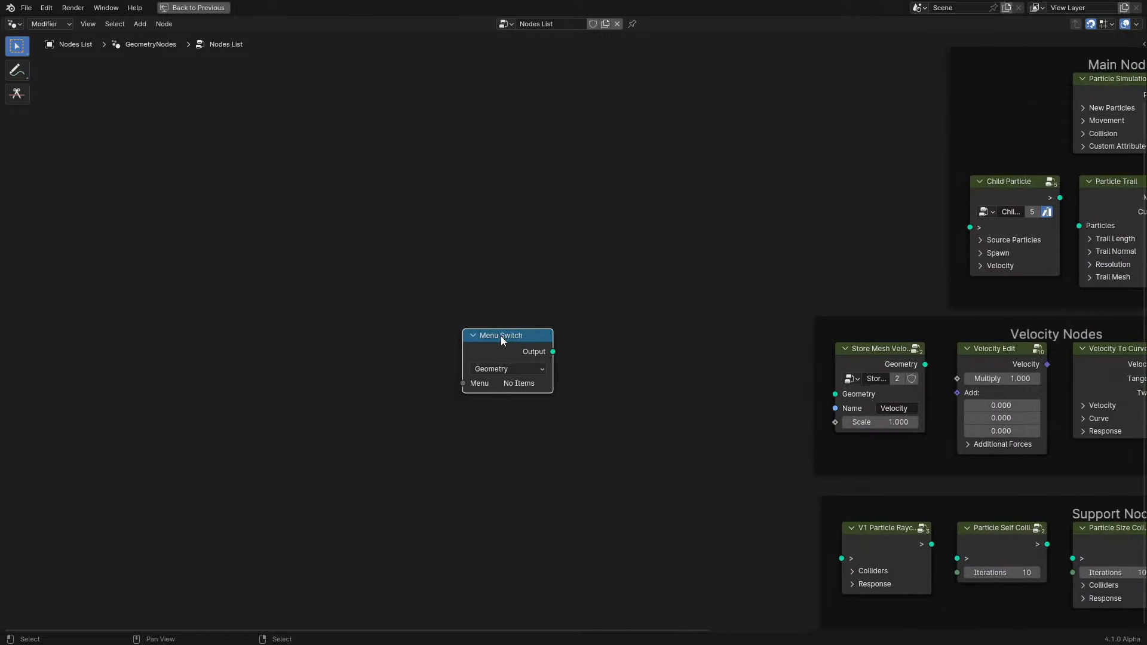
scroll(466, 346, "up", 2)
- Add four items to the Menu Switch node and view its list of default values
key("n")
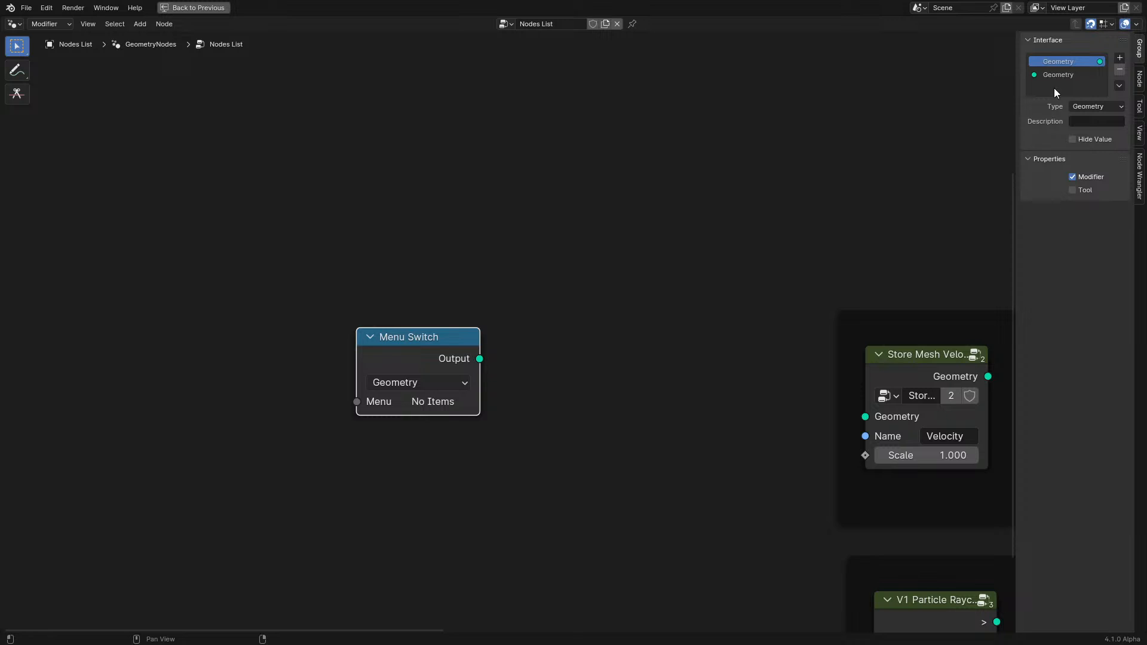
left_click(1139, 78)
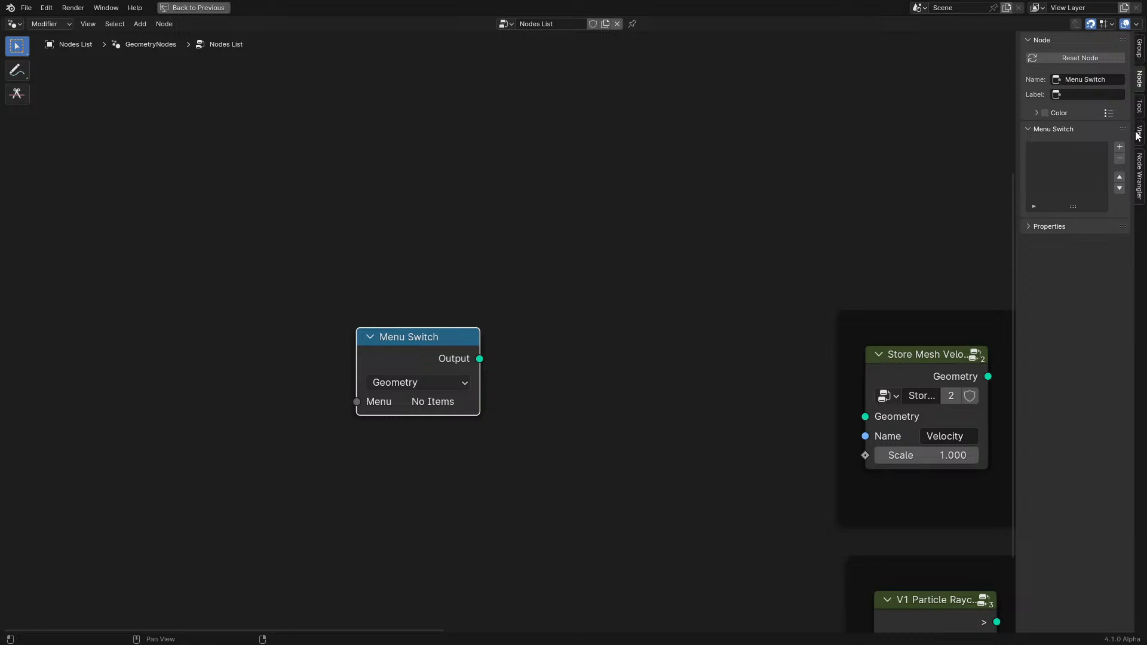
left_click(1118, 147)
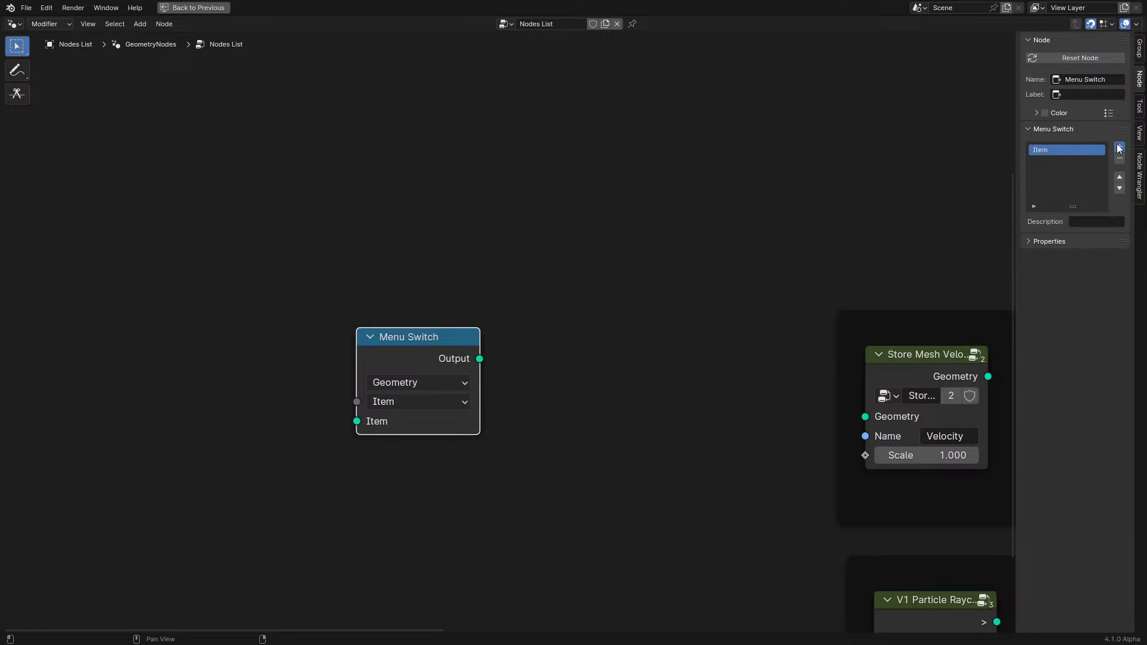
left_click(1118, 147)
left_click(1119, 147)
left_click(1118, 148)
left_click(409, 401)
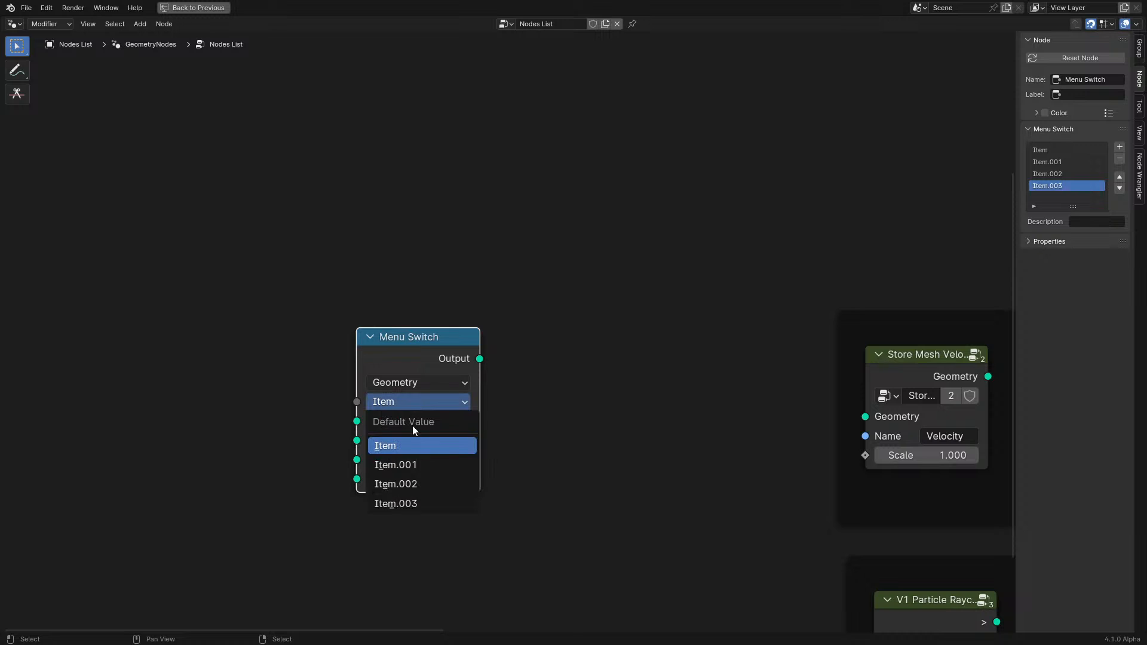
- Expose the Menu Switch's Menu socket as a group input by linking it to the Group Input node
left_click_drag(356, 401, 194, 299)
key("Escape")
scroll(323, 297, "down", 6)
middle_click_drag(339, 297, 360, 312)
scroll(381, 320, "up", 3)
middle_click_drag(554, 327, 376, 473)
key("n")
left_click_drag(356, 541, 898, 149)
- Restore the normal layout and view the Menu choices in the Nodes List object's Geometry Nodes modifier
key("n")
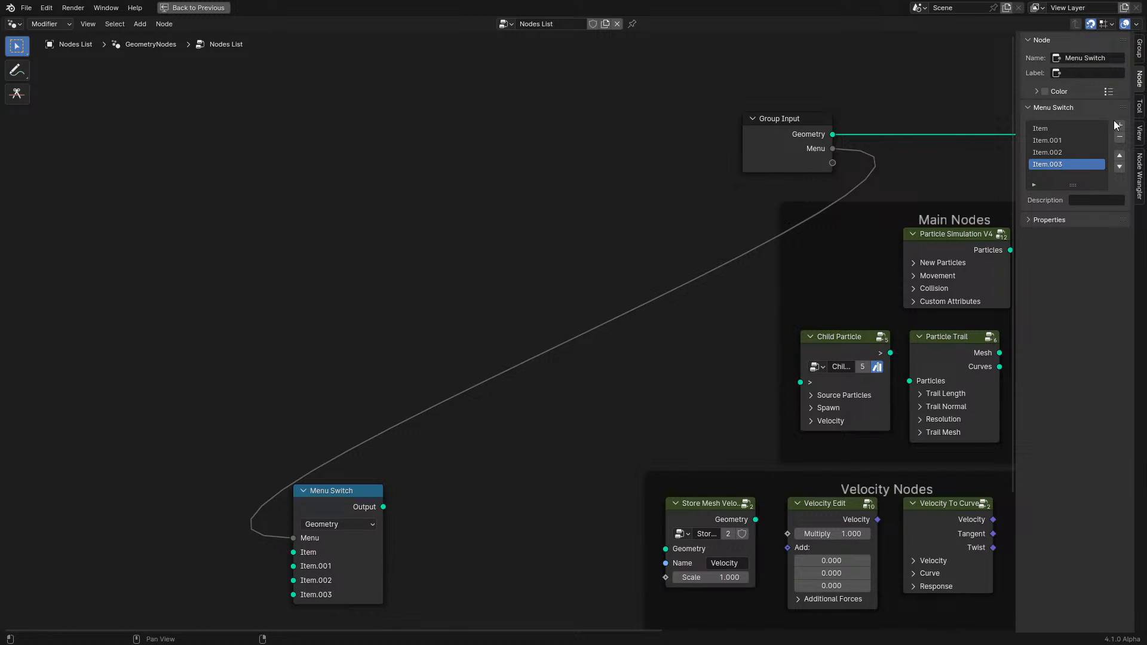
key("n")
key("ctrl+space")
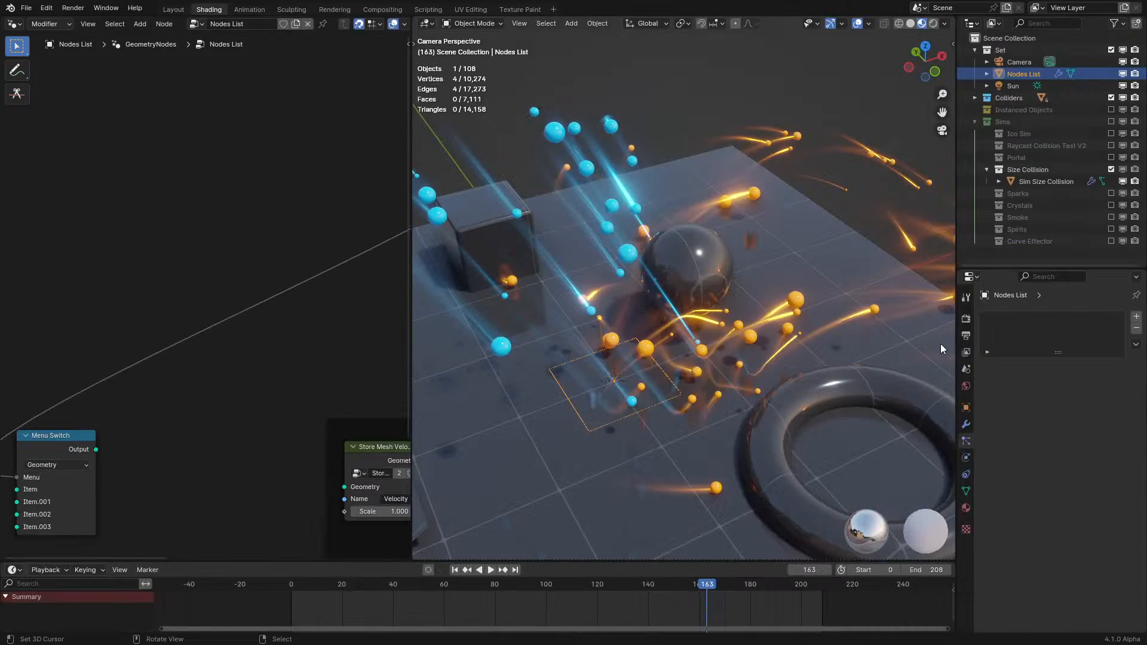
left_click(966, 424)
left_click(1077, 369)
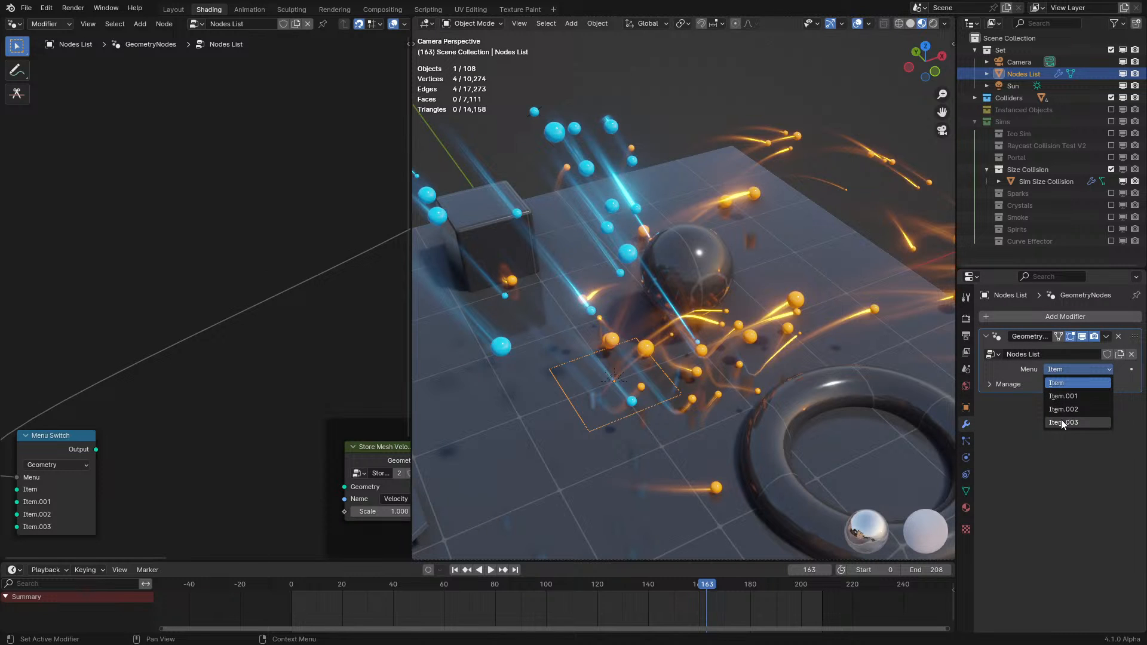
- Clear the name of the Menu socket in the Nodes List group interface
middle_click_drag(200, 263, 26, 291)
key("n")
key("n")
key("n")
left_click(403, 51)
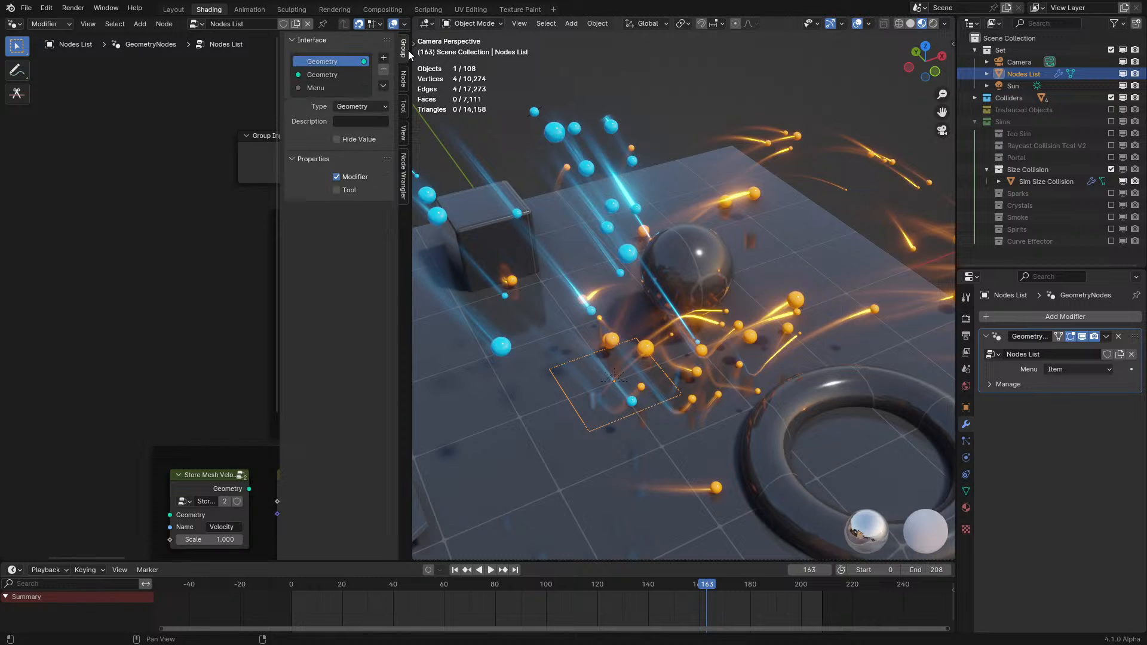
double_click(307, 88)
key("BackSpace")
key("Return")
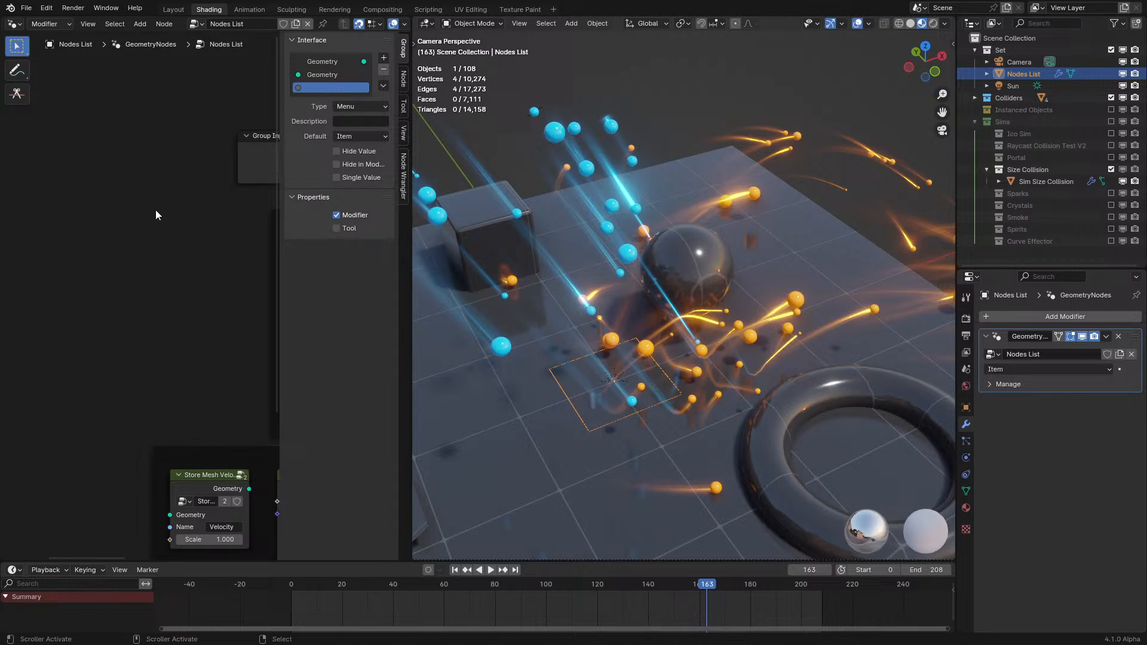
- Check how the unnamed menu input is displayed in the modifier and the group interface
key("n")
left_click(1077, 367)
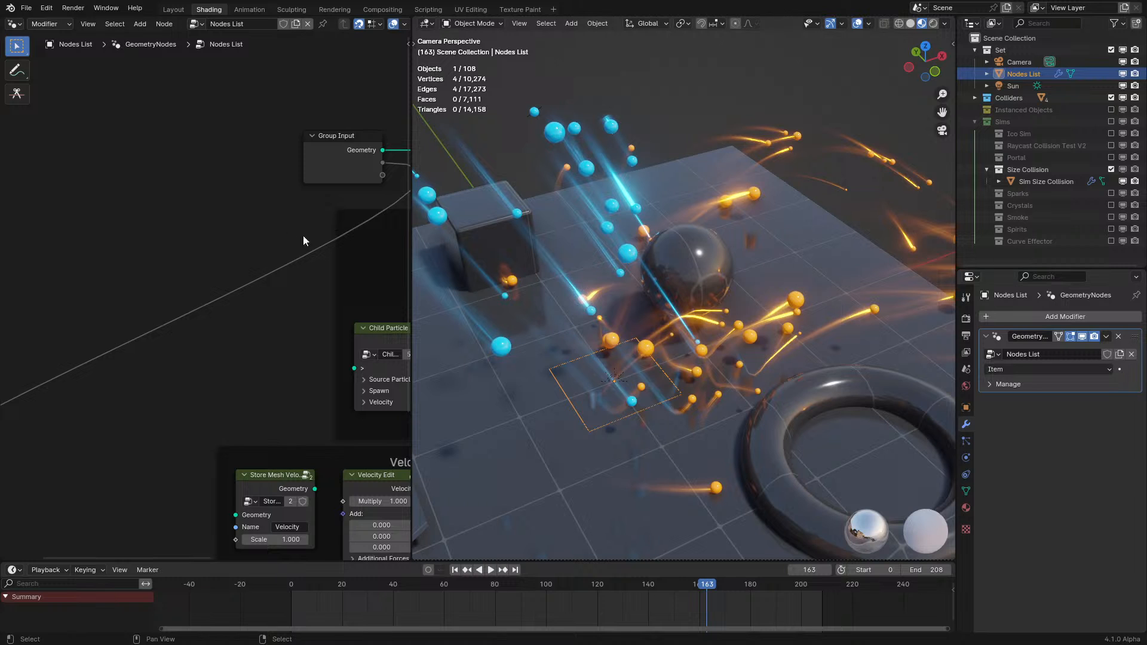
key("n")
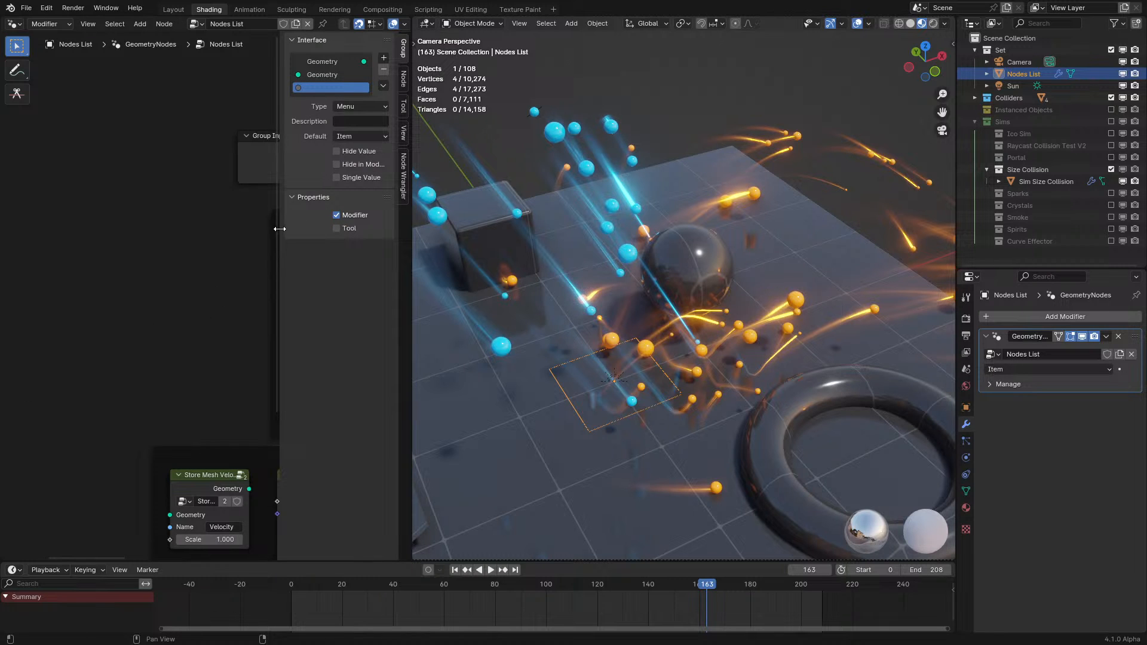
key("n")
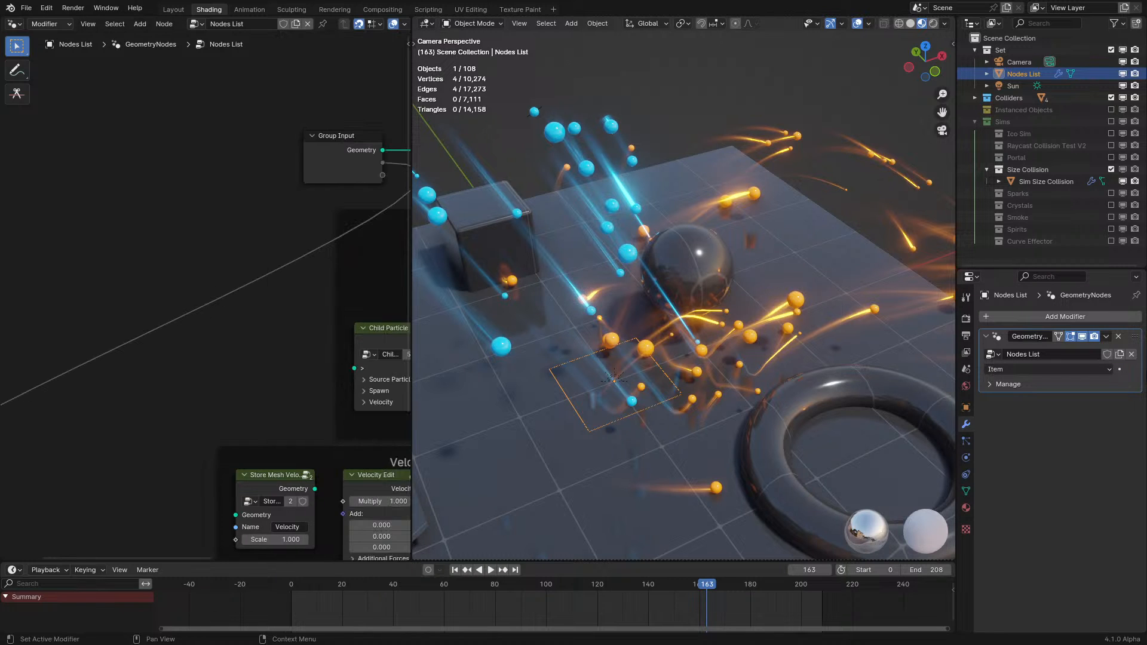
left_click(1066, 369)
- Try the Image and Material data types on the Menu Switch node
middle_click_drag(81, 371, 320, 229)
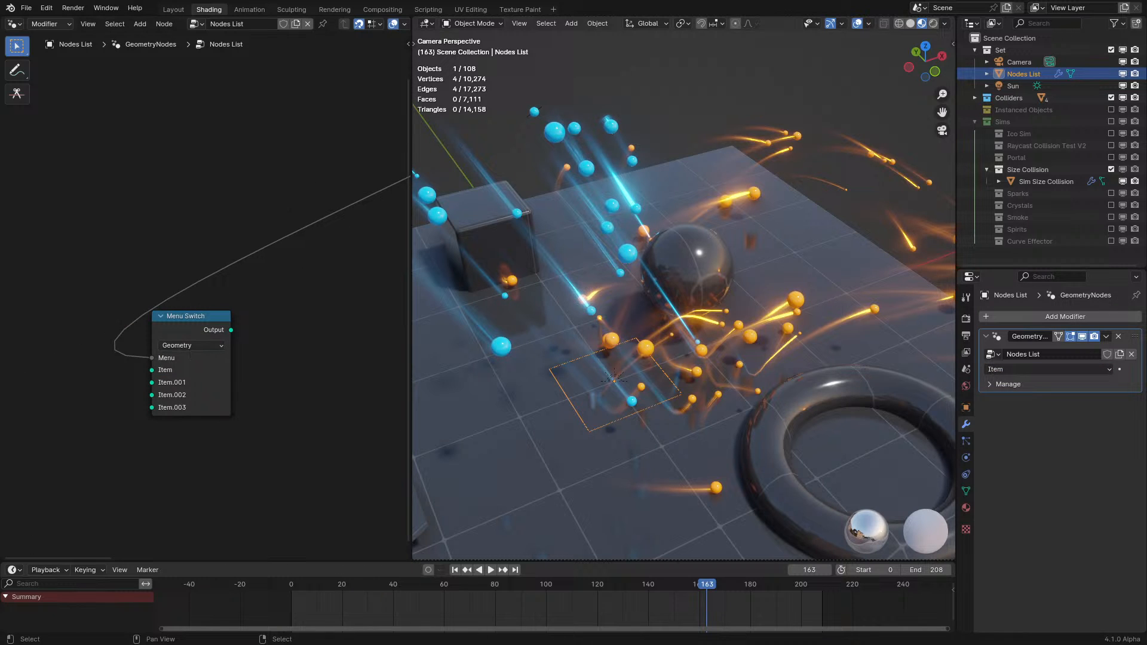
left_click(208, 345)
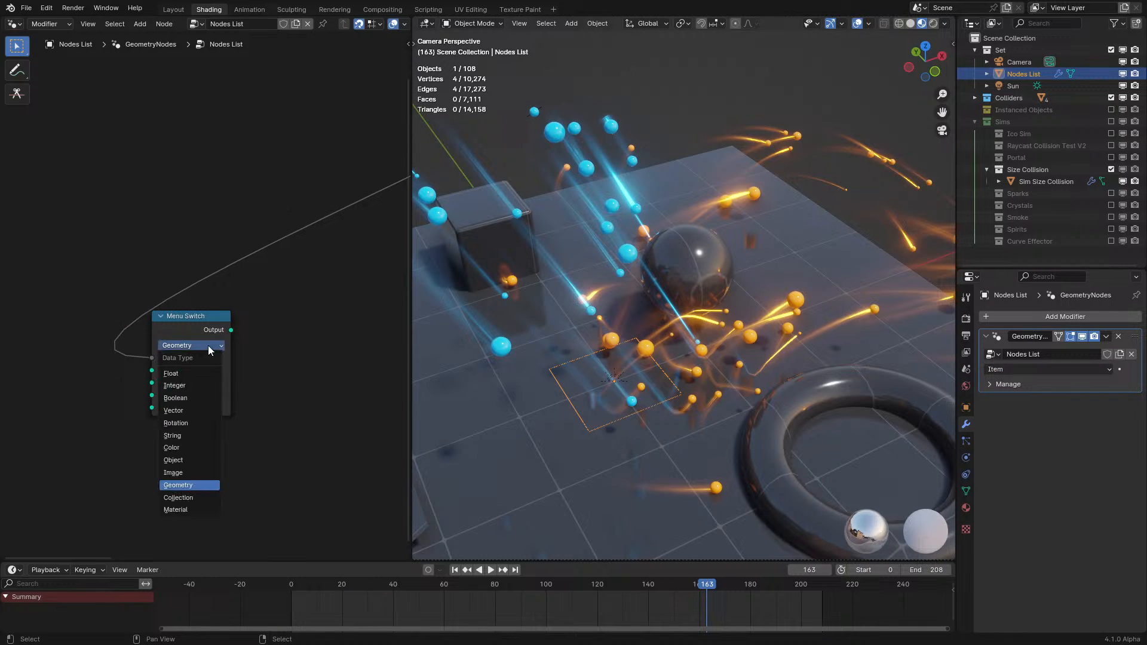
left_click(178, 473)
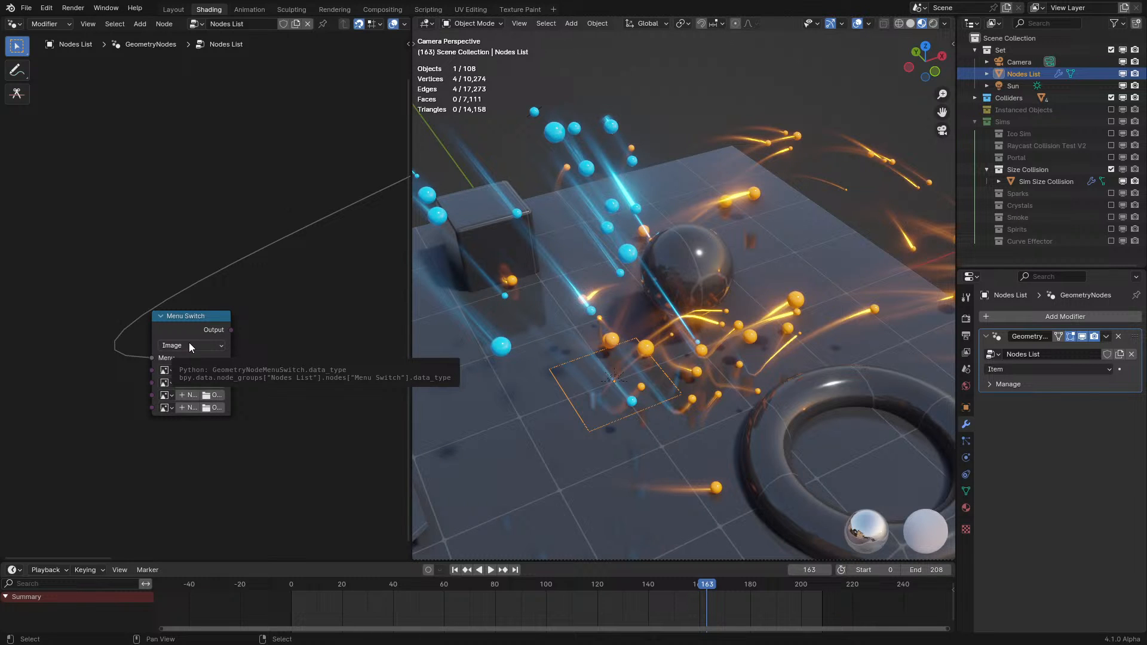
scroll(189, 342, "up", 2)
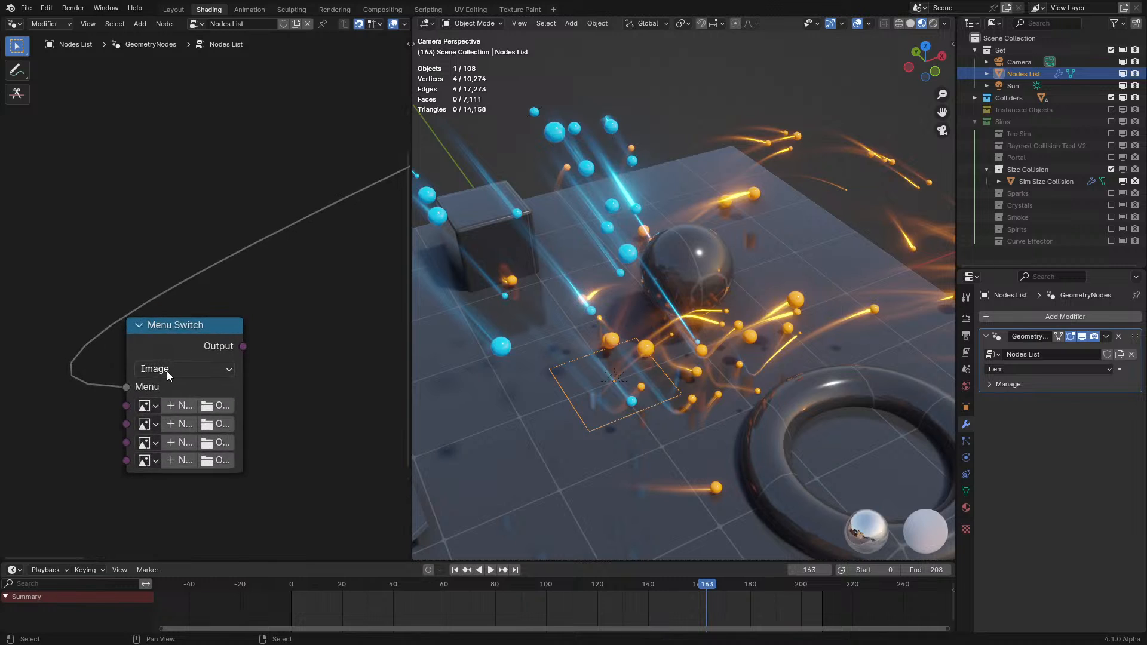
left_click(167, 371)
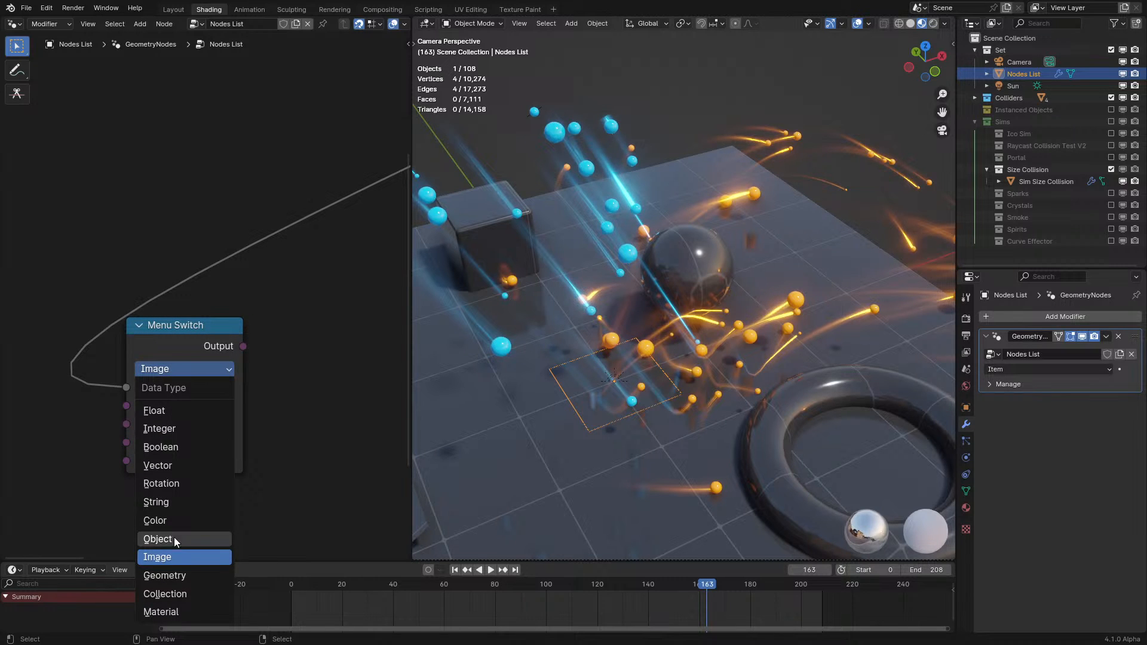
left_click(171, 610)
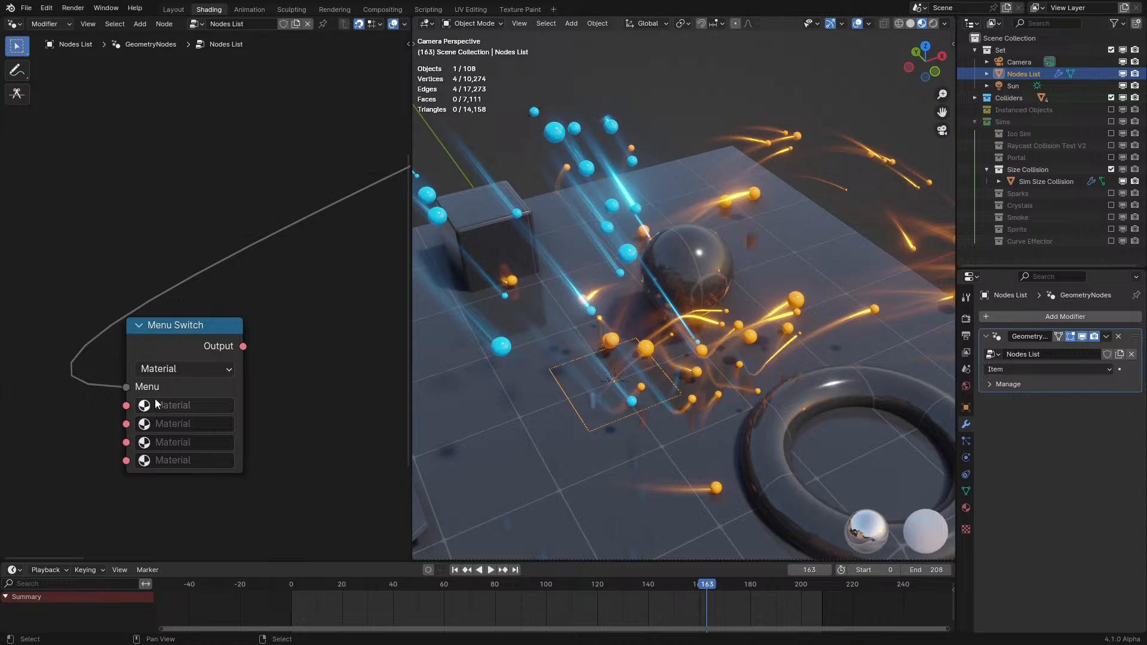
- Try the Collection, Object and Color data types on the Menu Switch, and return it to Geometry
left_click(179, 368)
left_click(189, 368)
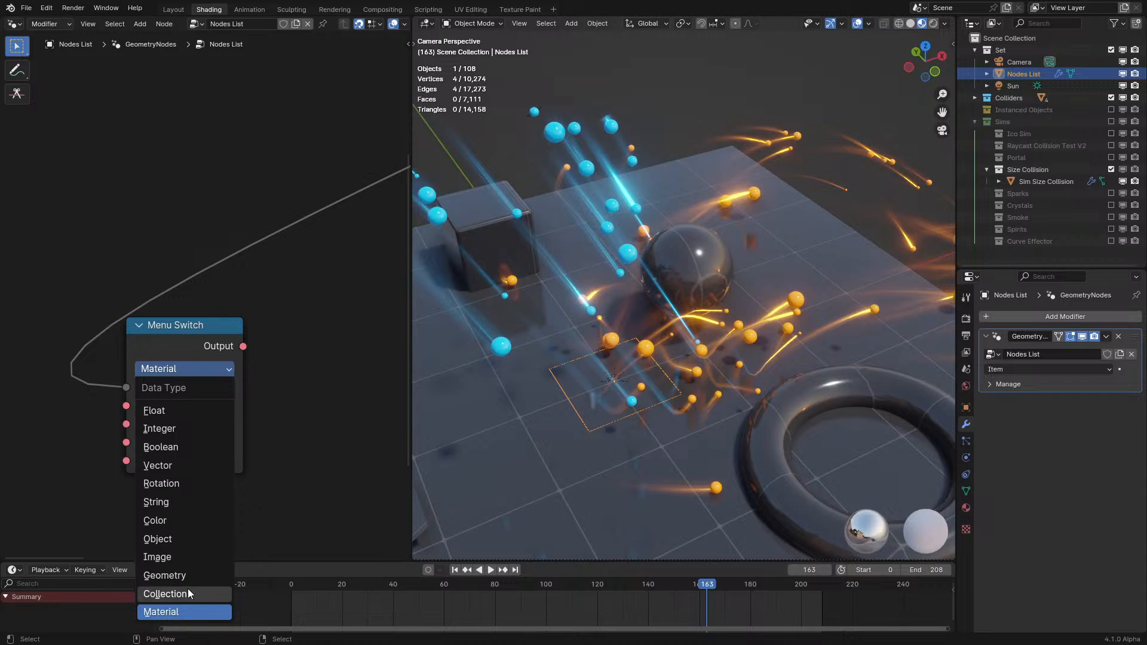
left_click(173, 592)
left_click(176, 374)
left_click(178, 541)
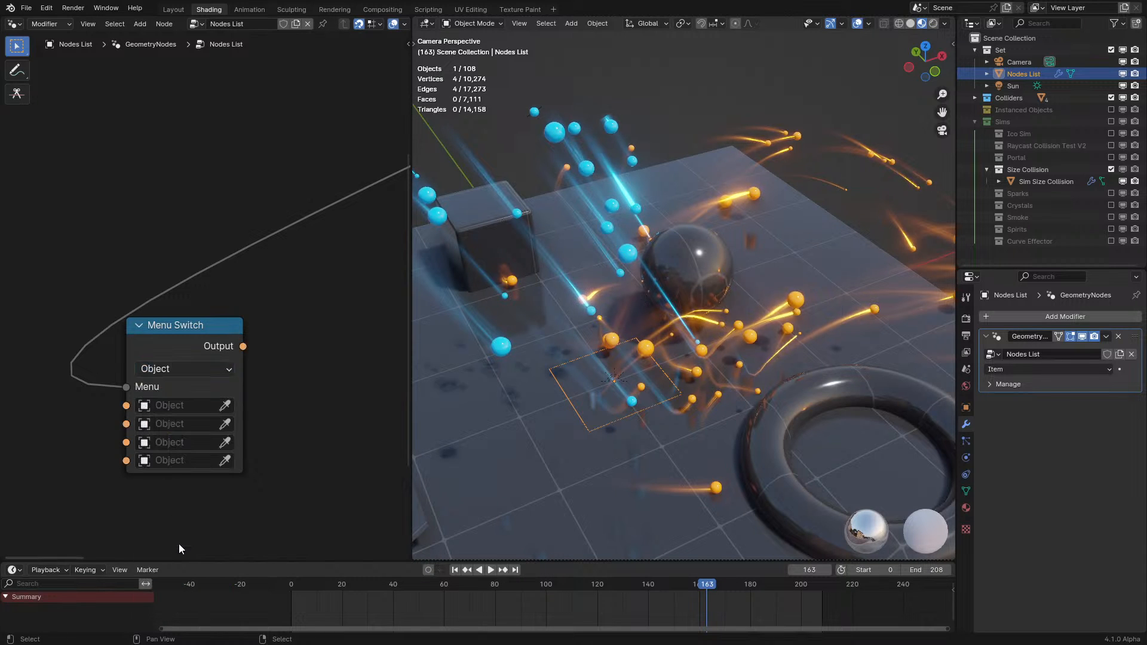
left_click(190, 368)
left_click(164, 515)
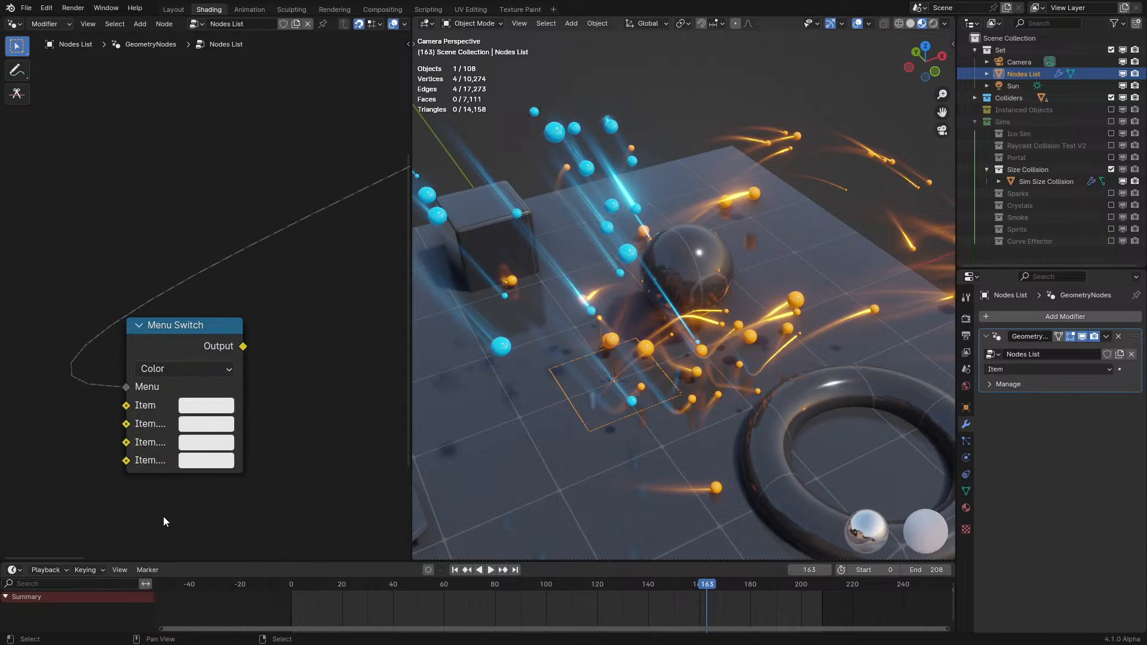
left_click(188, 375)
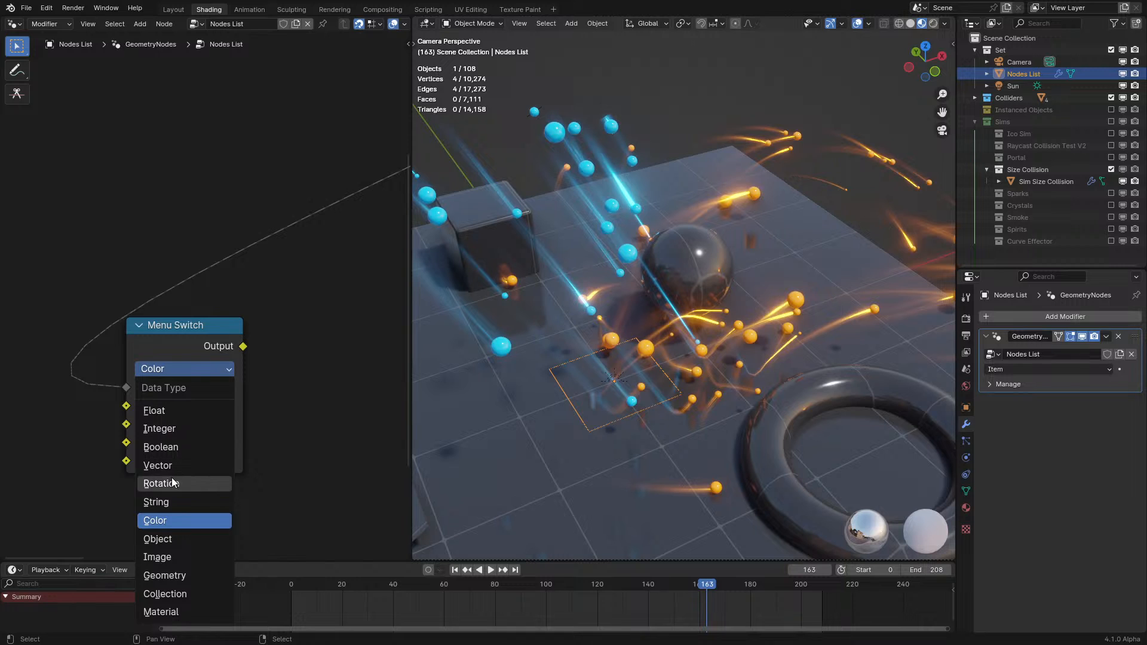
left_click(176, 574)
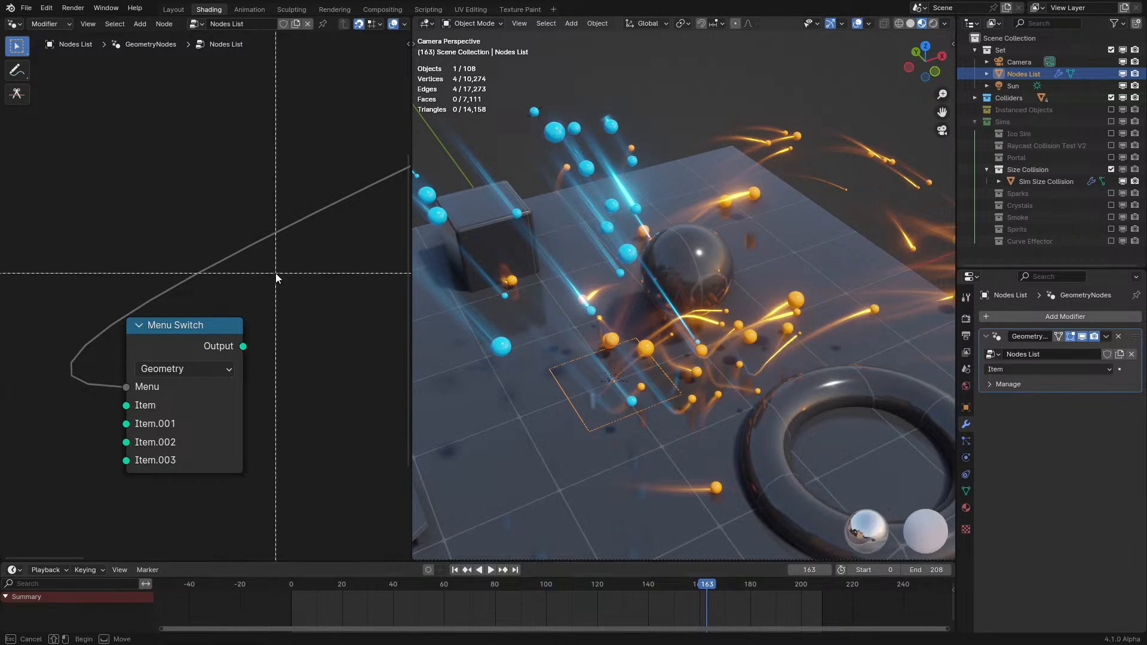
- Rename the Menu Switch's fourth item to "Orange"
key("n")
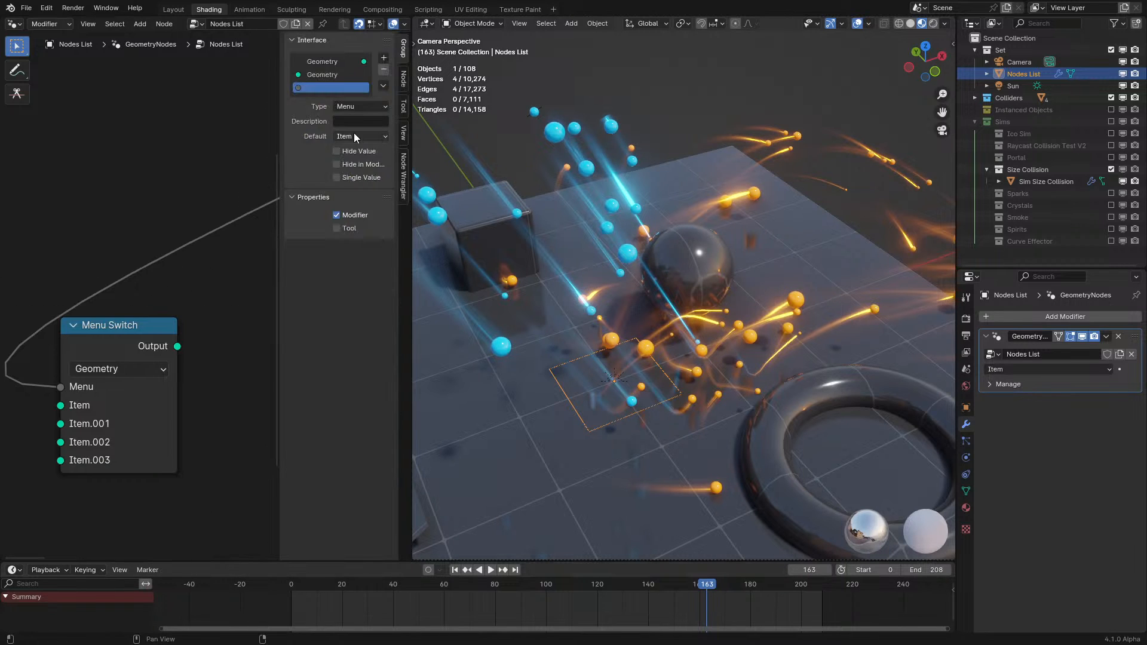
left_click(404, 82)
left_click(331, 152)
left_click(331, 164)
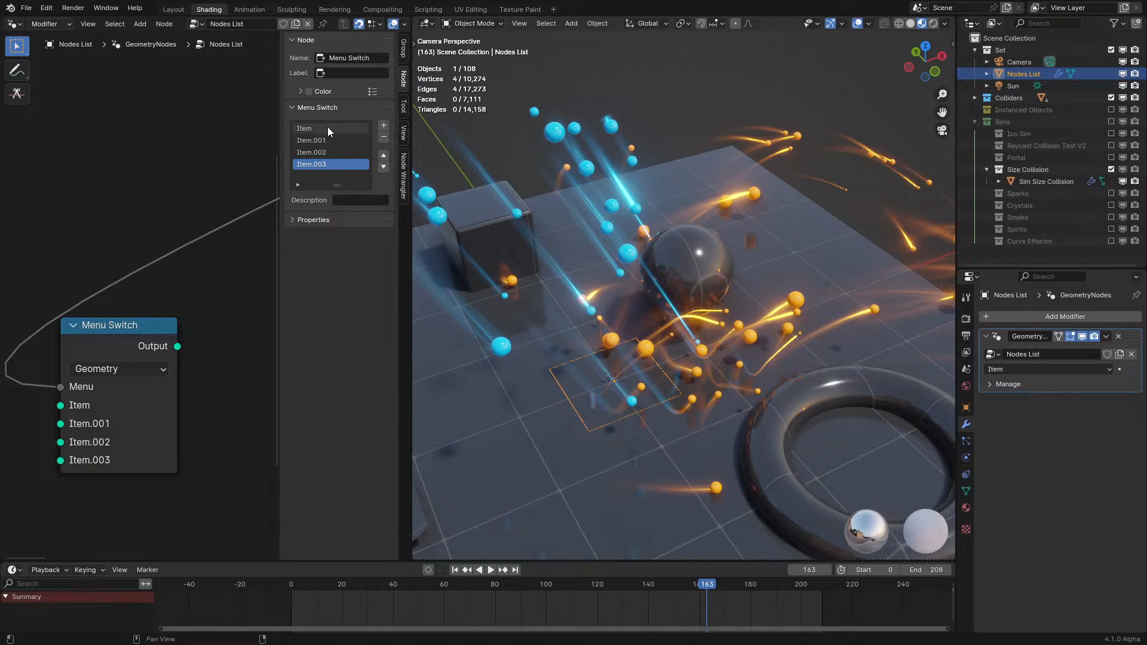
double_click(328, 165)
type("Orange")
key("Return")
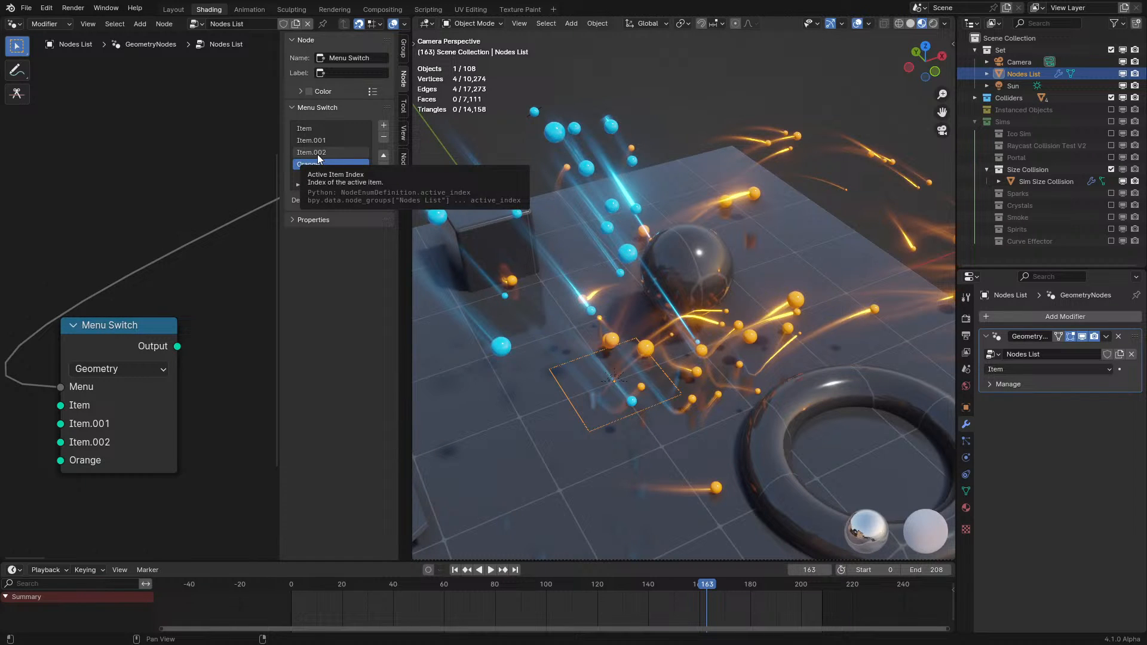
- Rename the Menu Switch's third item to "Mesh" and its second item to "Icosphere"
double_click(318, 153)
type("Mesh")
key("Return")
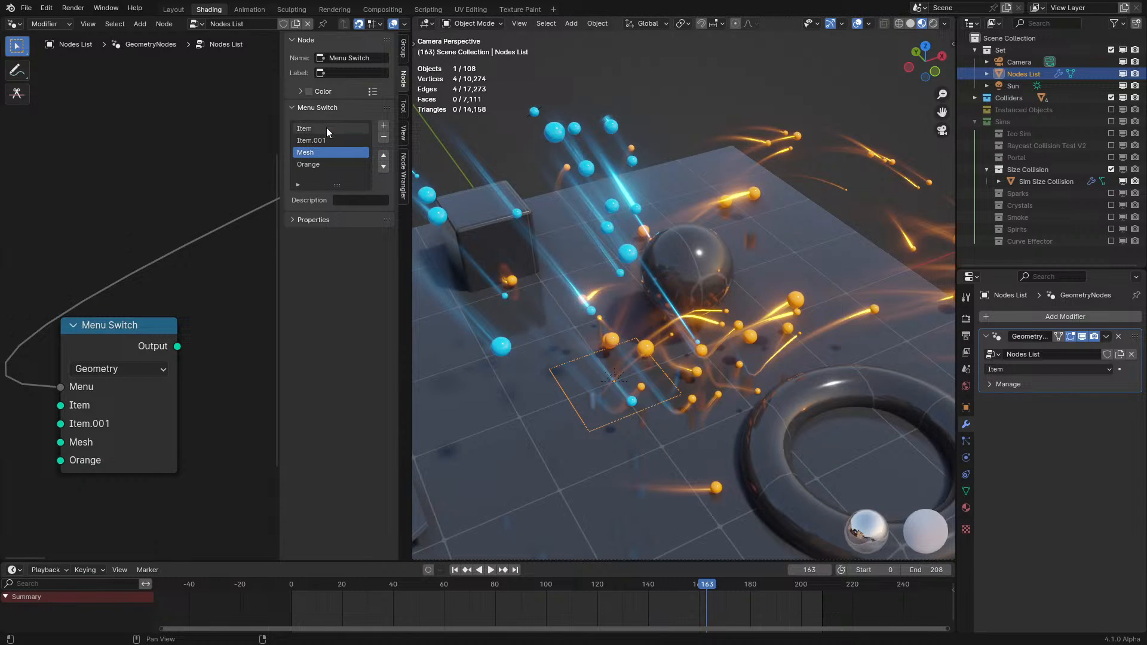
left_click(324, 141)
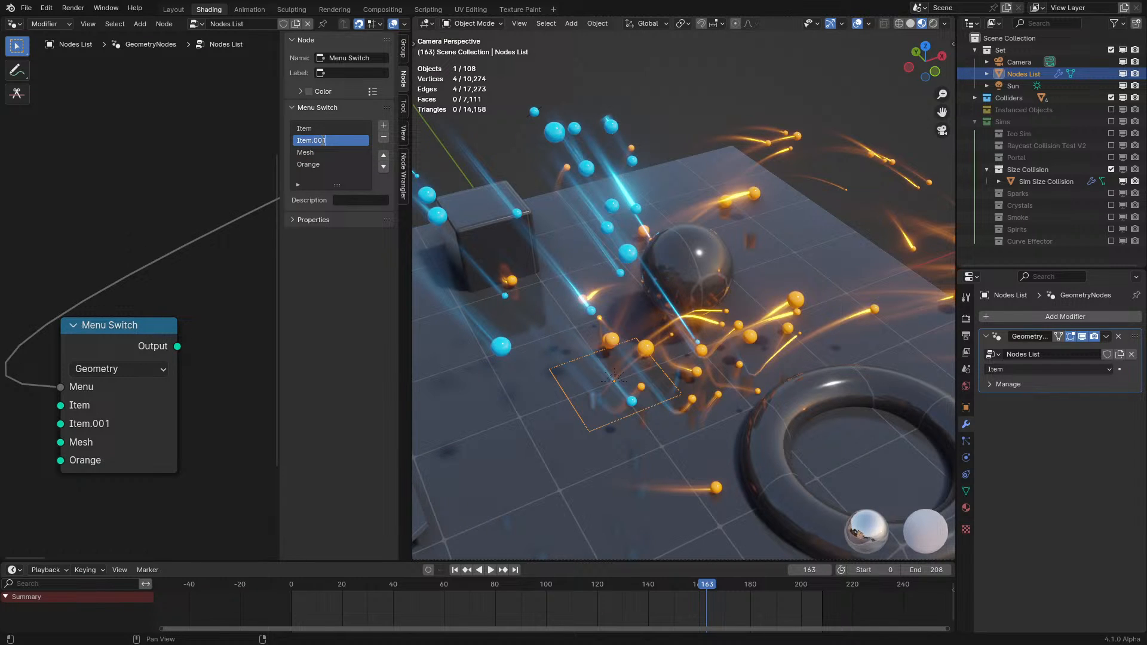
type("Icosphere")
key("Return")
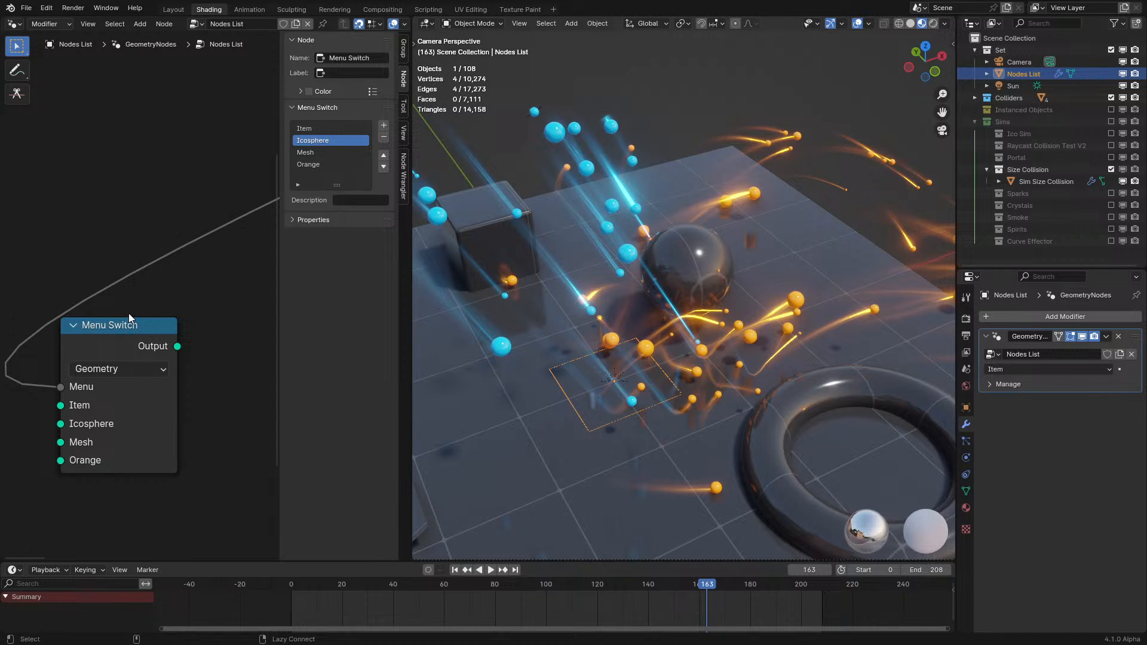
- Route the Menu Switch's Output to the tree's final output with a quick preview connection
left_click(132, 344)
key("n")
middle_click_drag(132, 422, 292, 361)
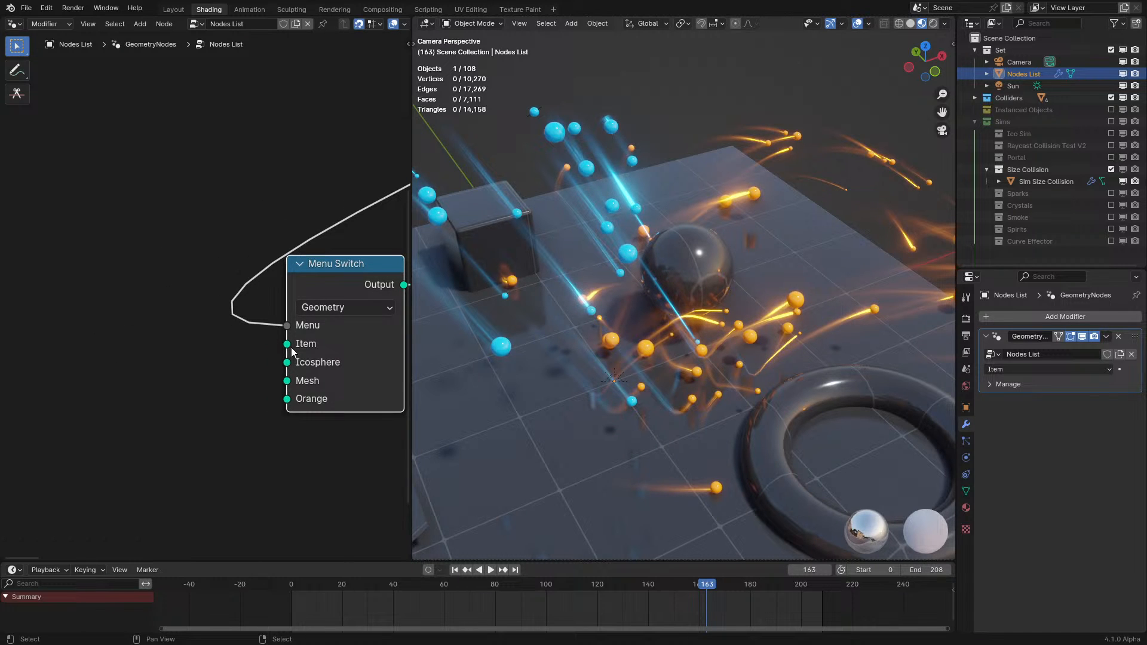
- Feed an Ico Sphere node into the Menu Switch's Icosphere input and a Cube node into its Mesh input
left_click_drag(286, 362, 195, 356)
type("ico")
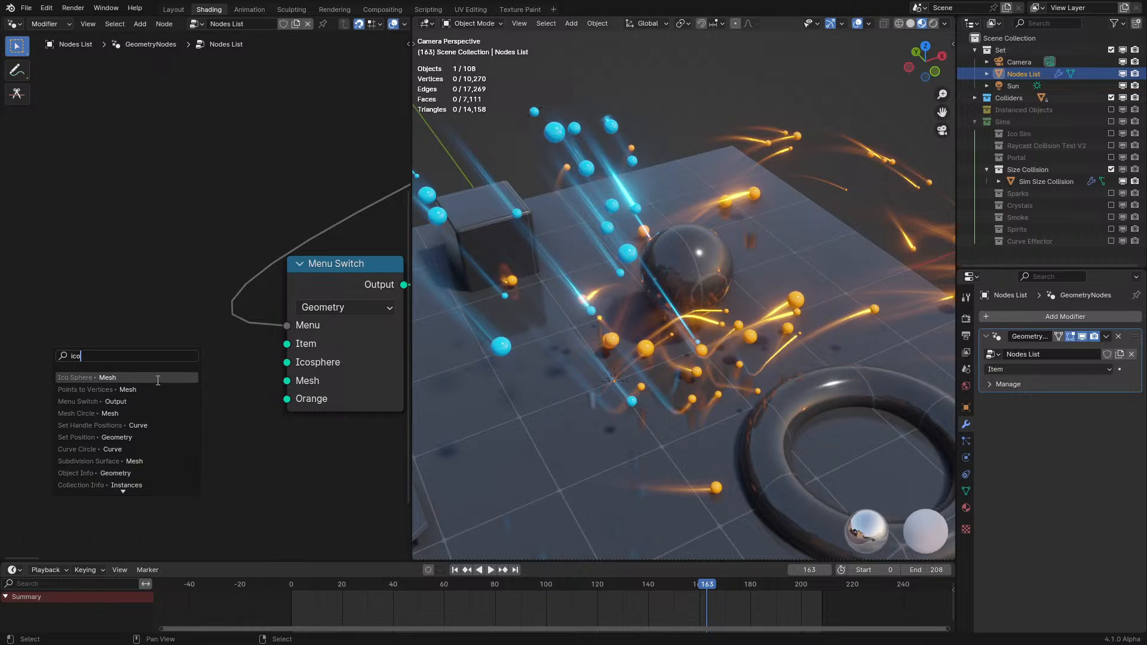
left_click(158, 380)
left_click_drag(286, 399, 195, 456)
type("cube")
key("Return")
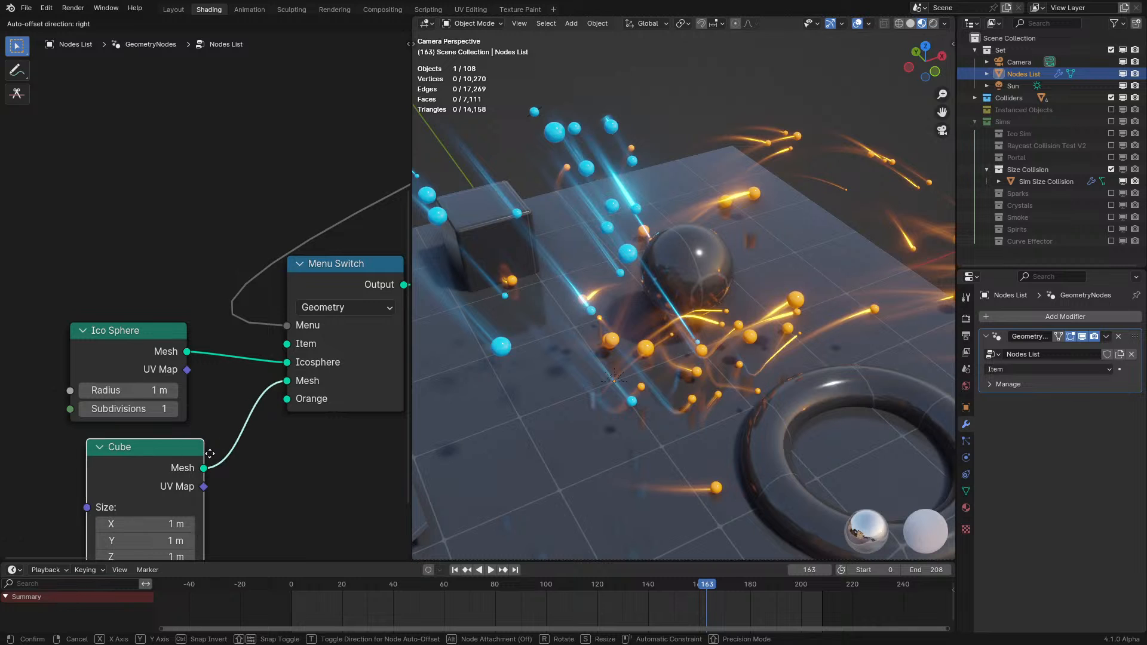
left_click(178, 453)
- Add a UV Sphere node connected to the Menu Switch's Orange input and place it below the switch
left_click_drag(287, 398, 278, 488)
type("u")
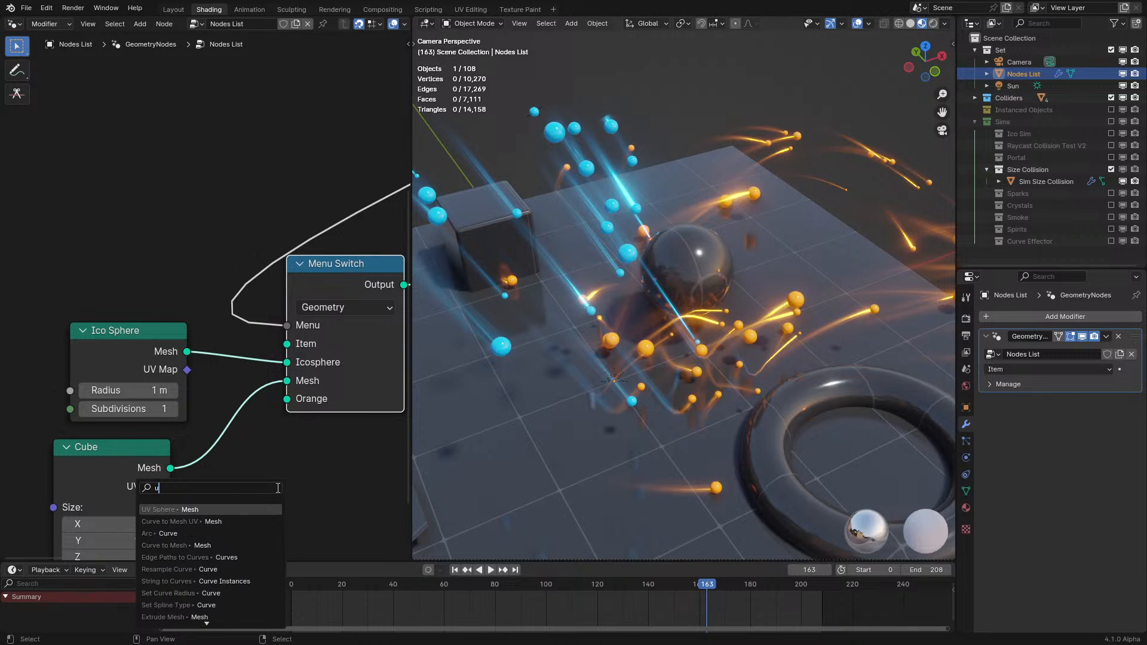
key("Return")
scroll(339, 269, "down", 3)
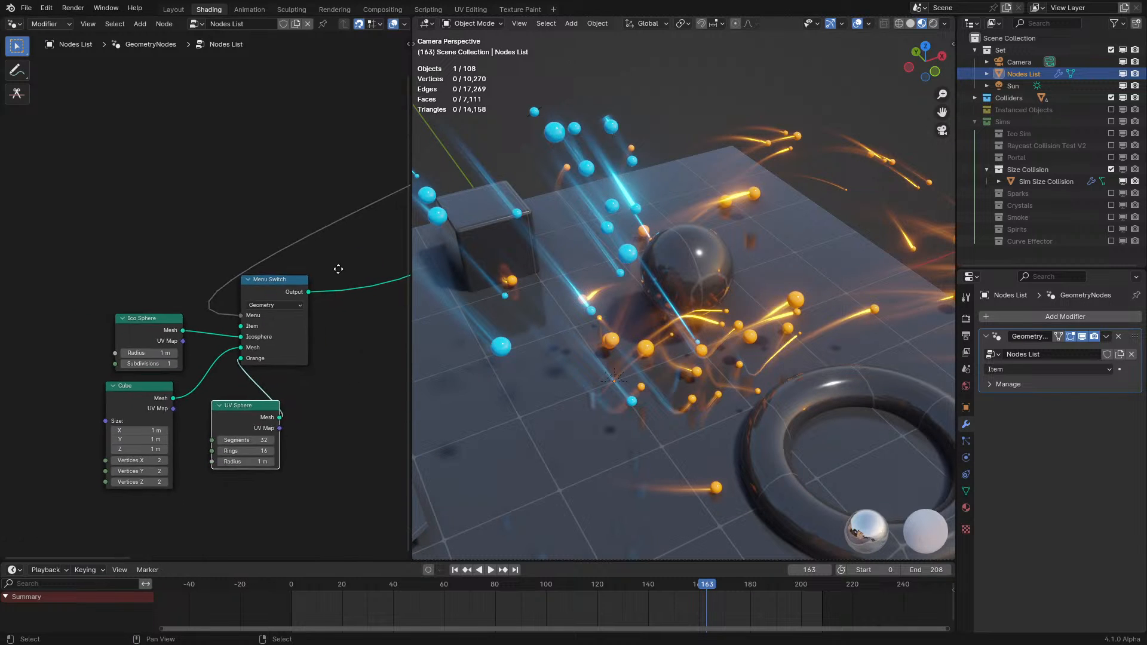
scroll(339, 269, "up", 2)
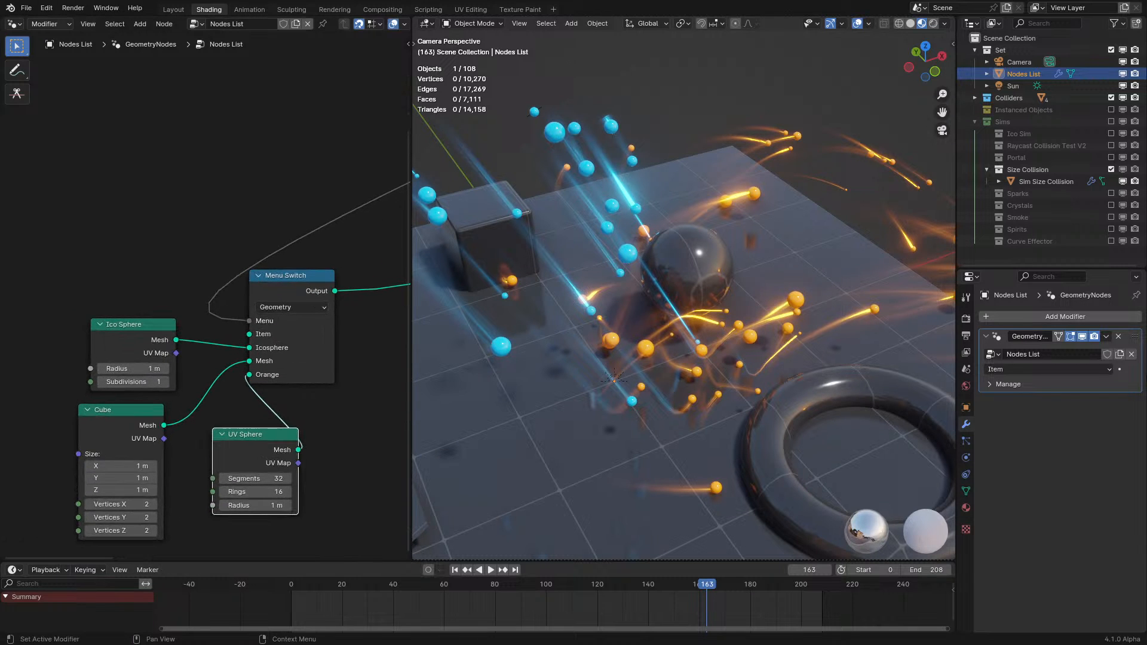
- Switch the modifier's menu option through Icosphere, Mesh and Orange to compare the resulting shapes in the 3D view
left_click(1003, 371)
left_click(1005, 407)
mouse_move(704, 403)
middle_mouse_down()
mouse_move(708, 382)
mouse_move(706, 397)
middle_mouse_up()
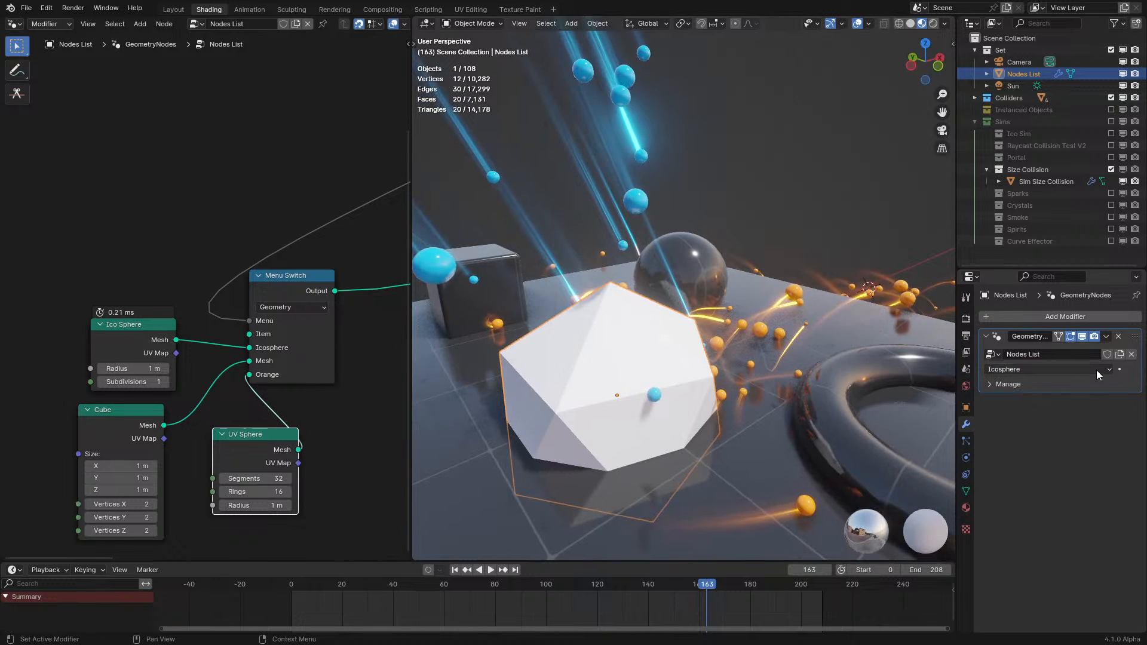
left_click(1051, 371)
left_click(1023, 428)
left_click(1014, 370)
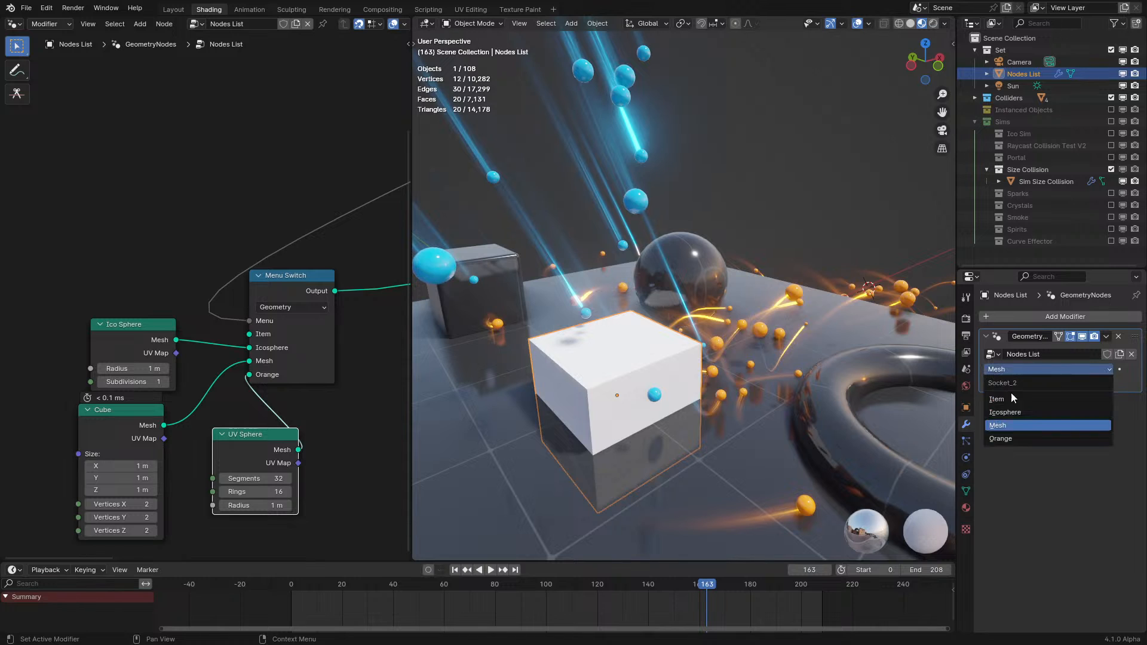
left_click(1019, 440)
- Maximize the node editor and add a Mix node in the empty space above the Ico Sphere node
scroll(189, 331, "down", 2)
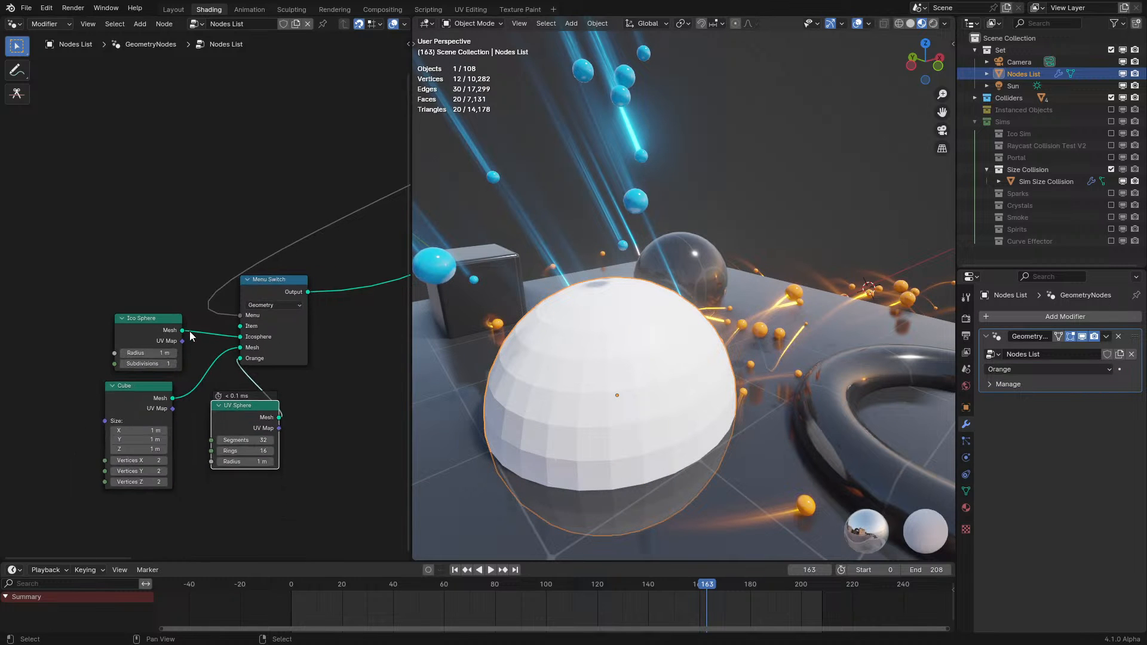
scroll(231, 318, "down", 4)
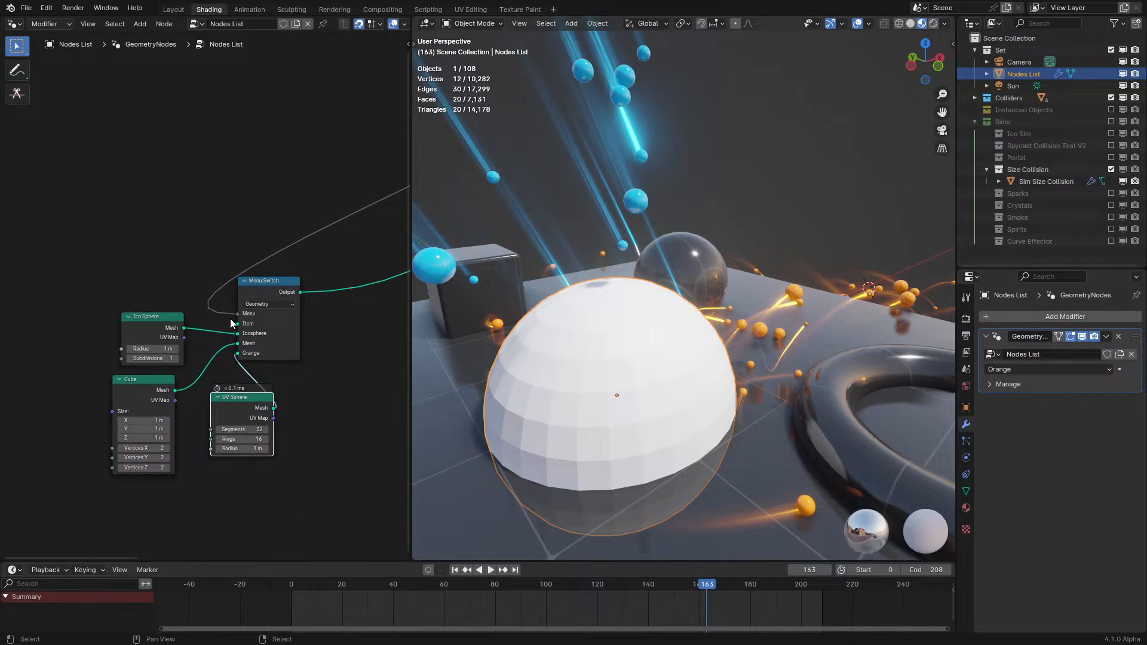
middle_click_drag(231, 317, 169, 339)
key("ctrl+space")
scroll(573, 335, "up", 1)
scroll(646, 300, "up", 1)
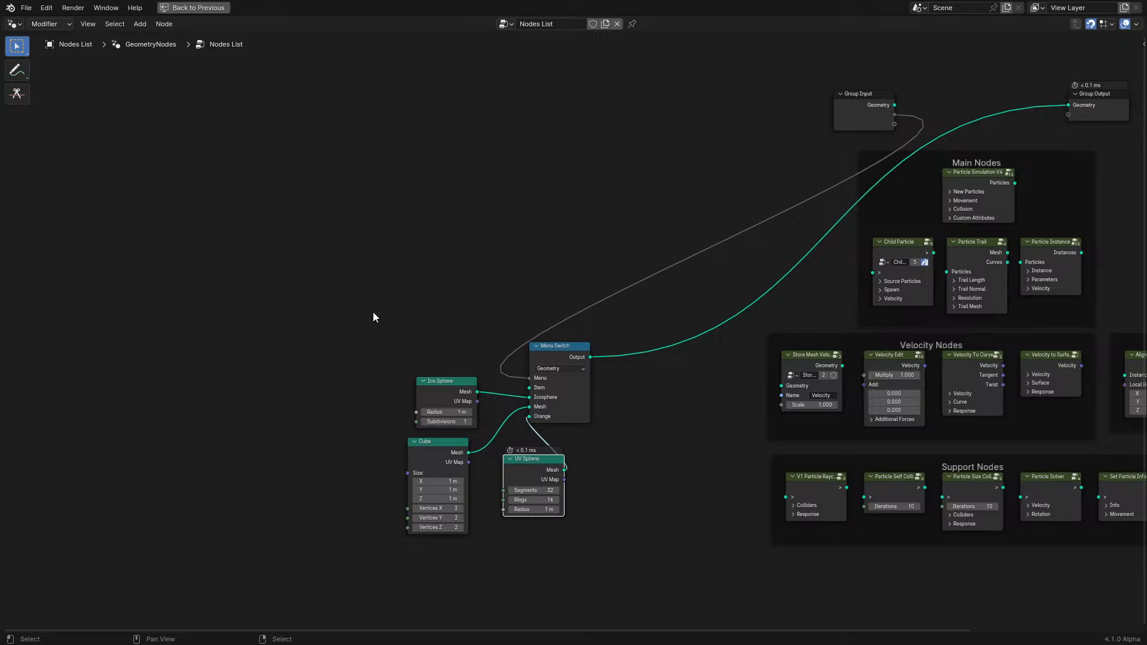
scroll(503, 309, "up", 1)
key("shift+a")
left_click(412, 258)
type("mi")
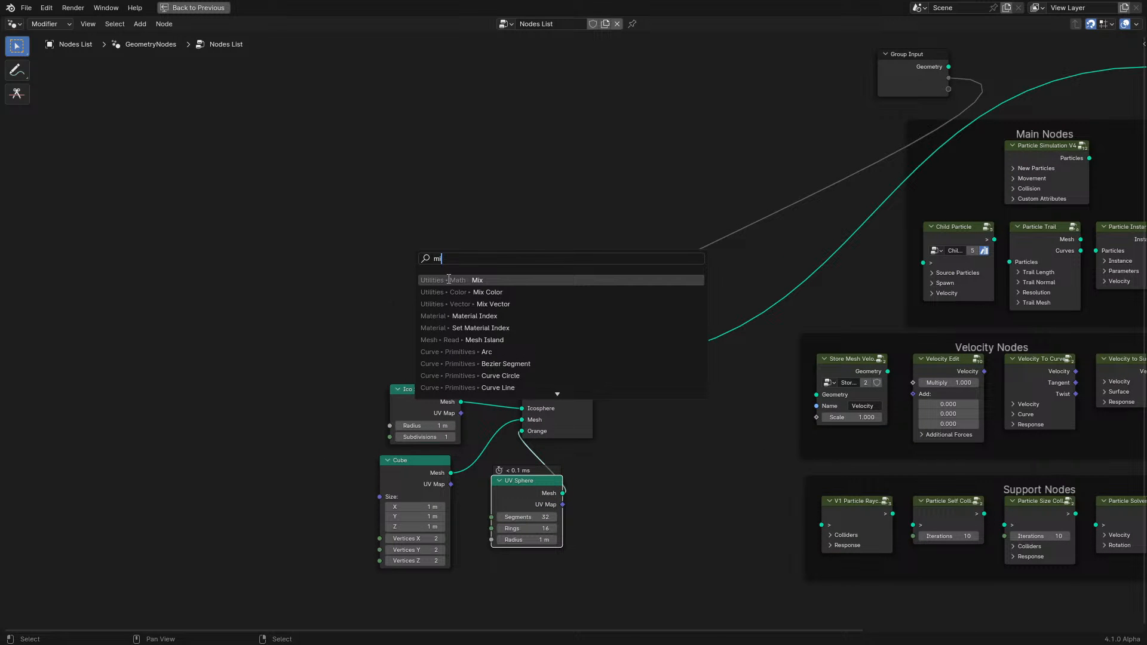
key("Return")
left_click(386, 240)
scroll(375, 242, "up", 6)
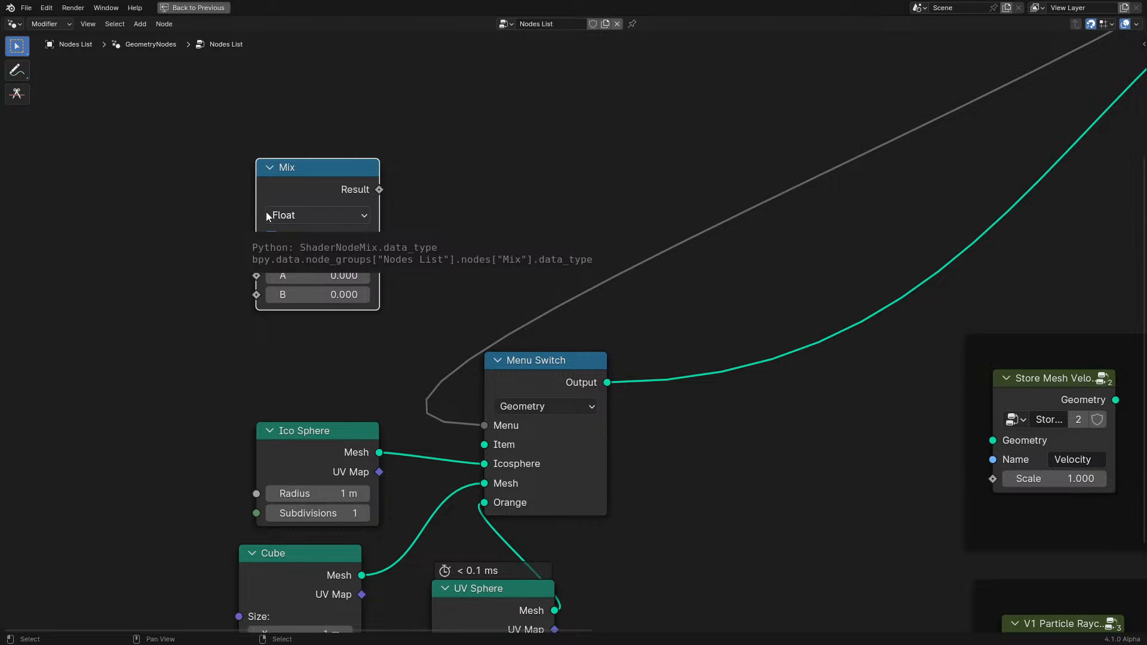
- Move the Mix node farther from the Menu Switch, duplicate it below the original and set the copy's data type to Vector
middle_click_drag(341, 165, 436, 142)
left_click_drag(437, 141, 245, 142)
key("shift+d")
left_click(265, 281)
left_click(233, 332)
left_click(222, 394)
left_click_drag(222, 306, 187, 340)
- Set the Menu Switch's data type to Vector, cut its links from the three mesh primitives and move the UV Sphere aside
left_click(624, 383)
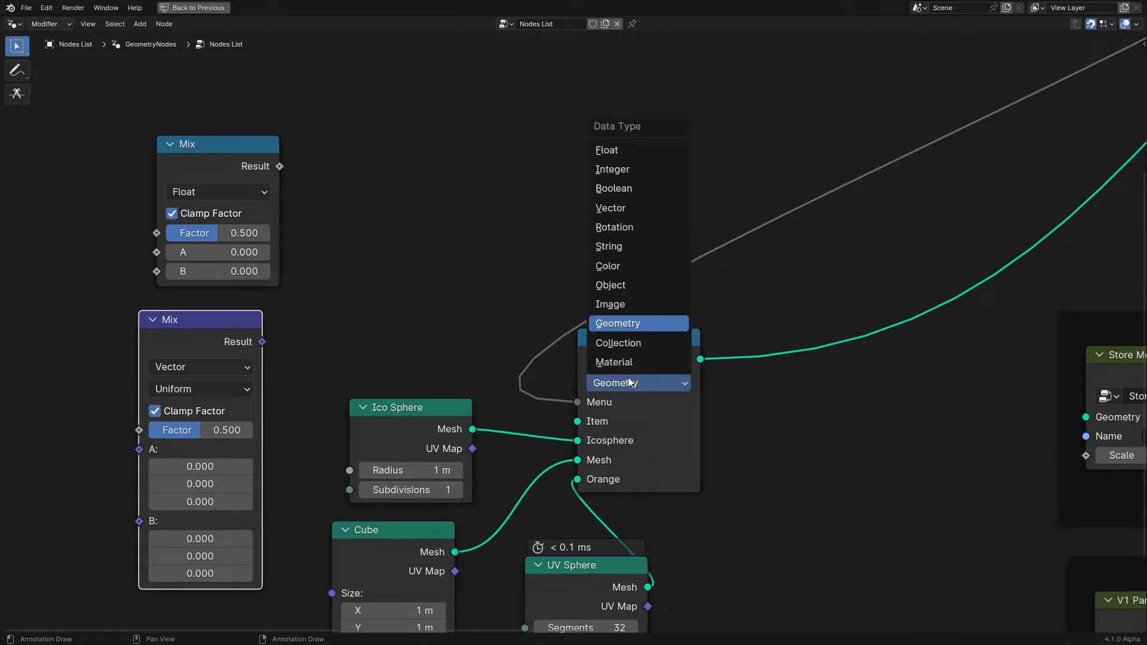
left_click(625, 205)
middle_click_drag(552, 447, 526, 365)
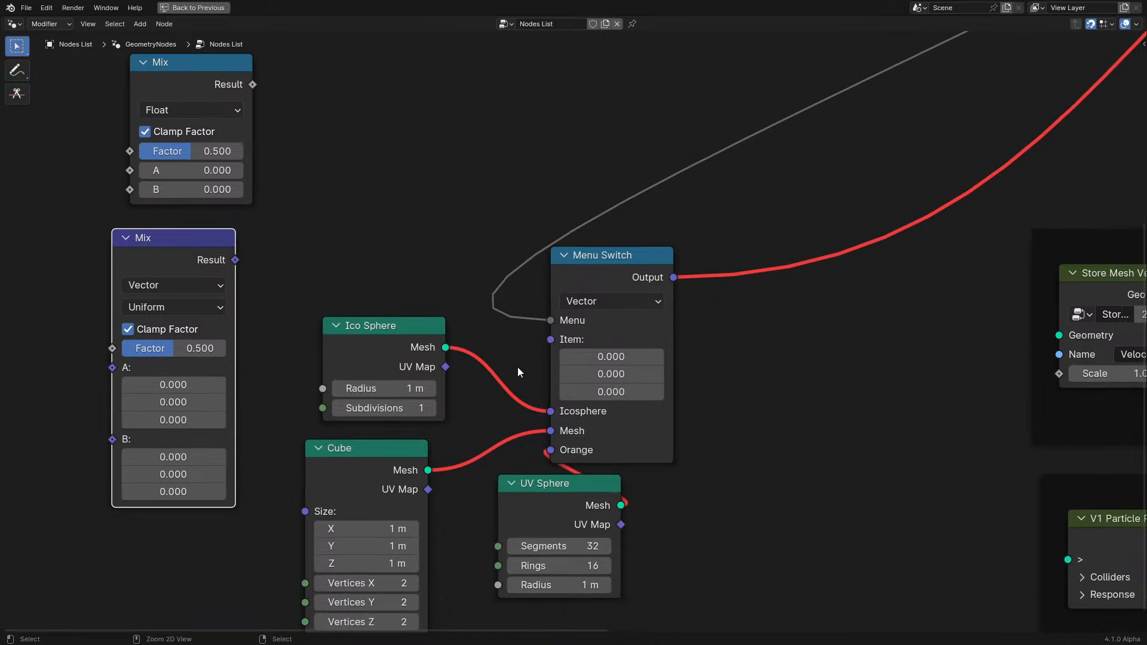
right_click_drag(517, 372, 566, 459, "ctrl")
left_click_drag(537, 491, 133, 543)
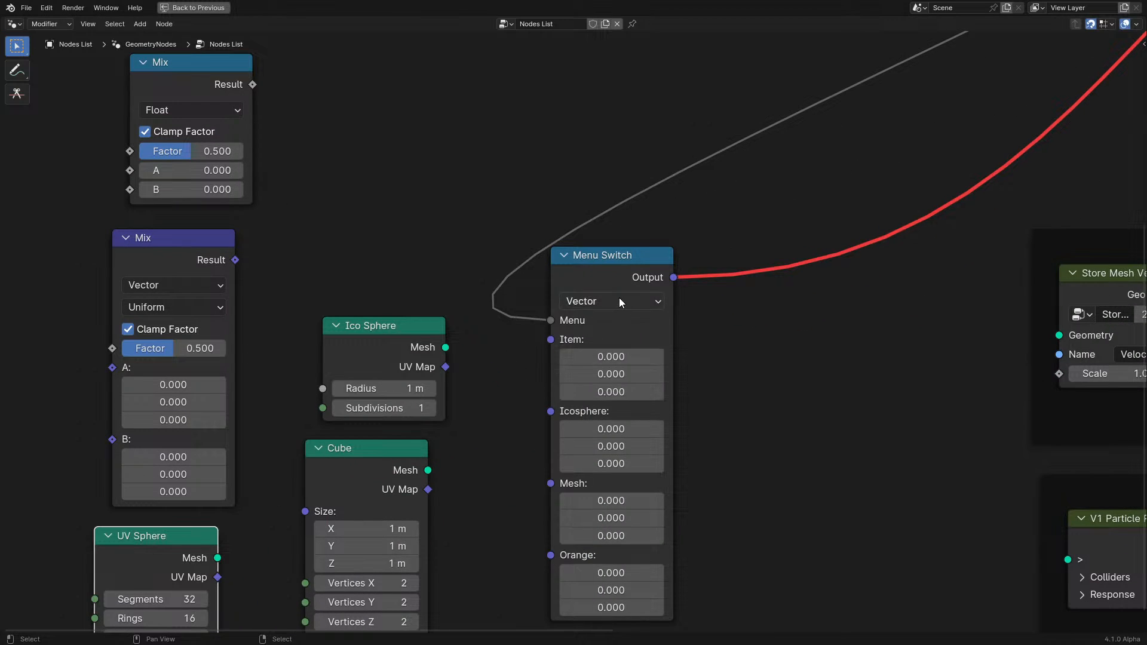
- Connect the Float Mix result to the Menu Switch's Item input and the Vector Mix result to its Icosphere input
left_click(619, 301)
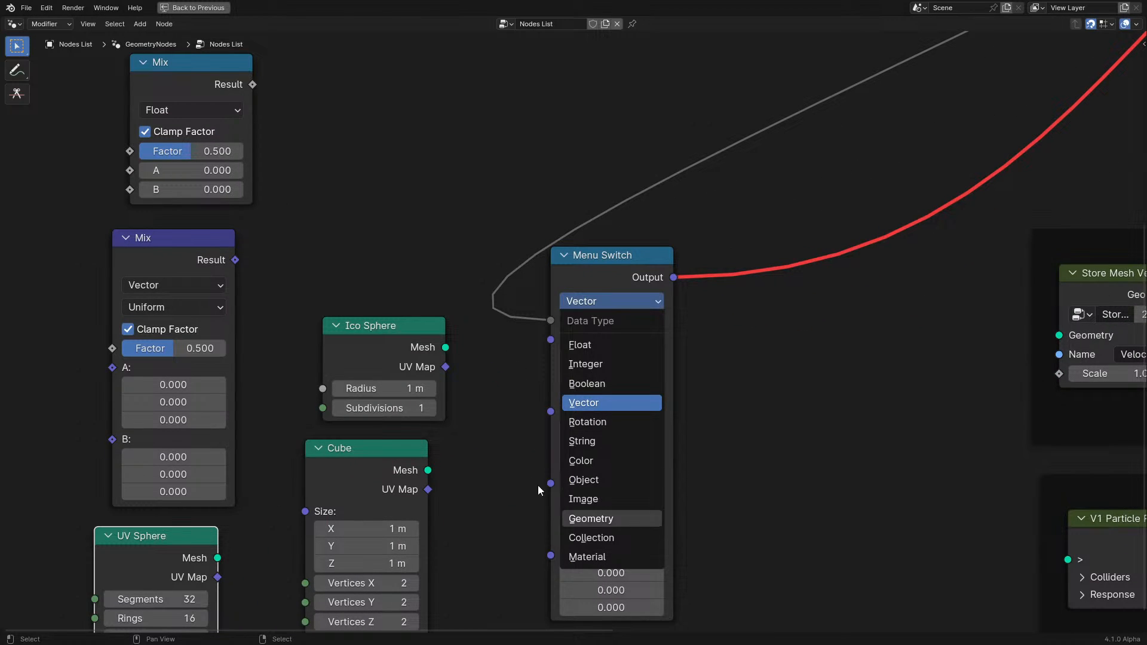
left_click_drag(251, 86, 550, 339)
left_click_drag(235, 260, 550, 358)
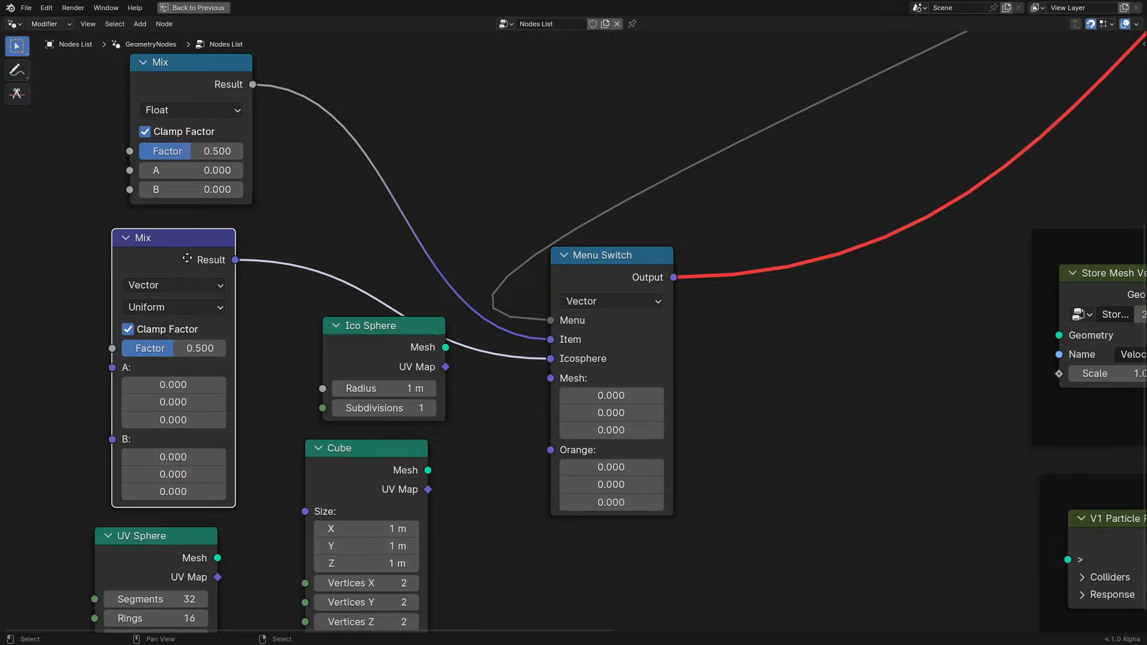
- Duplicate the Vector Mix node, set the copy to Color and connect its result to the Menu Switch's Mesh input
middle_click_drag(187, 257, 313, 218)
key("shift+d")
left_click(134, 238)
left_click(127, 266)
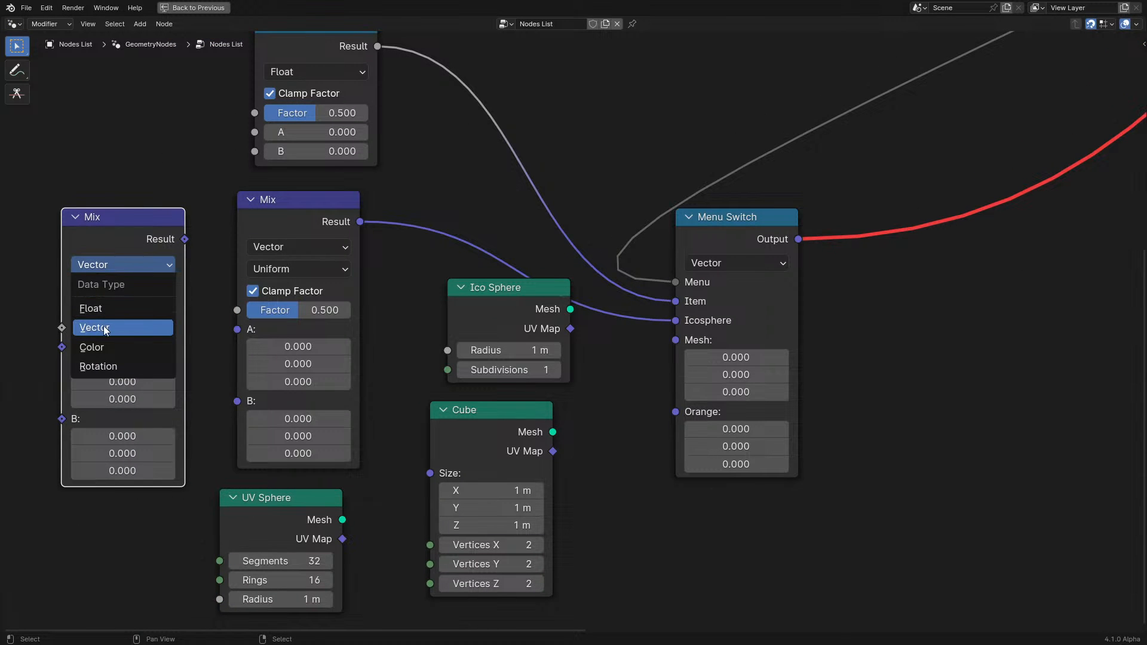
left_click(128, 347)
left_click_drag(184, 239, 676, 350)
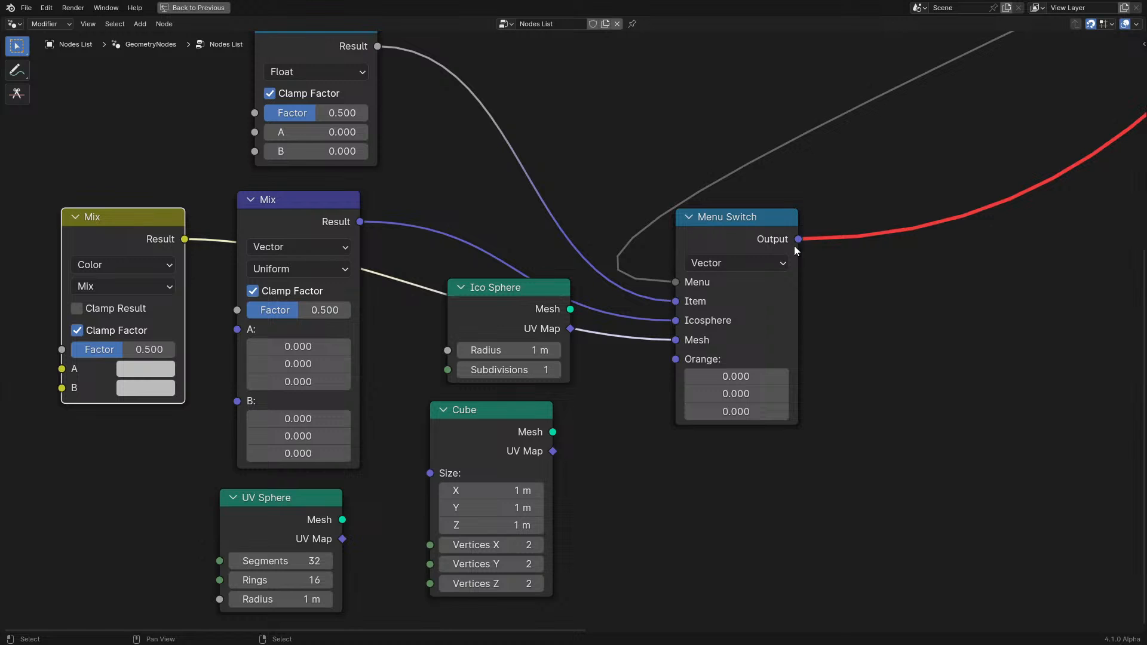
- Link the Group Input's Geometry directly to the Group Output, and delete the three Mix nodes and the three mesh primitive nodes
scroll(722, 264, "down", 2)
middle_click_drag(722, 264, 597, 334)
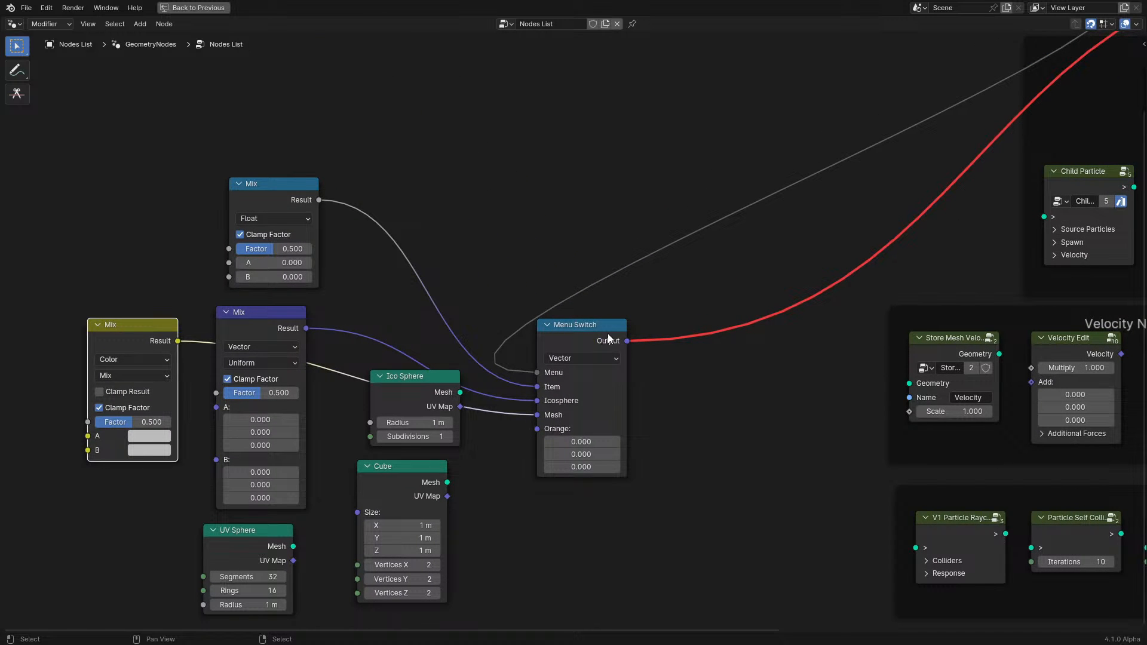
middle_click_drag(802, 297, 450, 432)
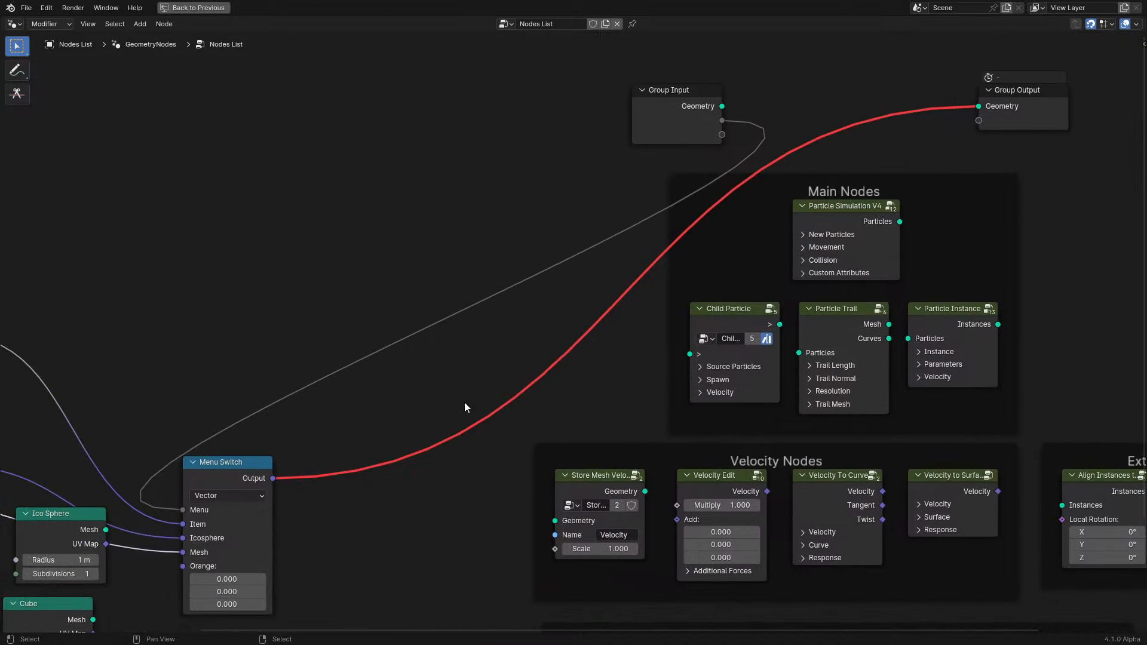
middle_click_drag(274, 347, 675, 185)
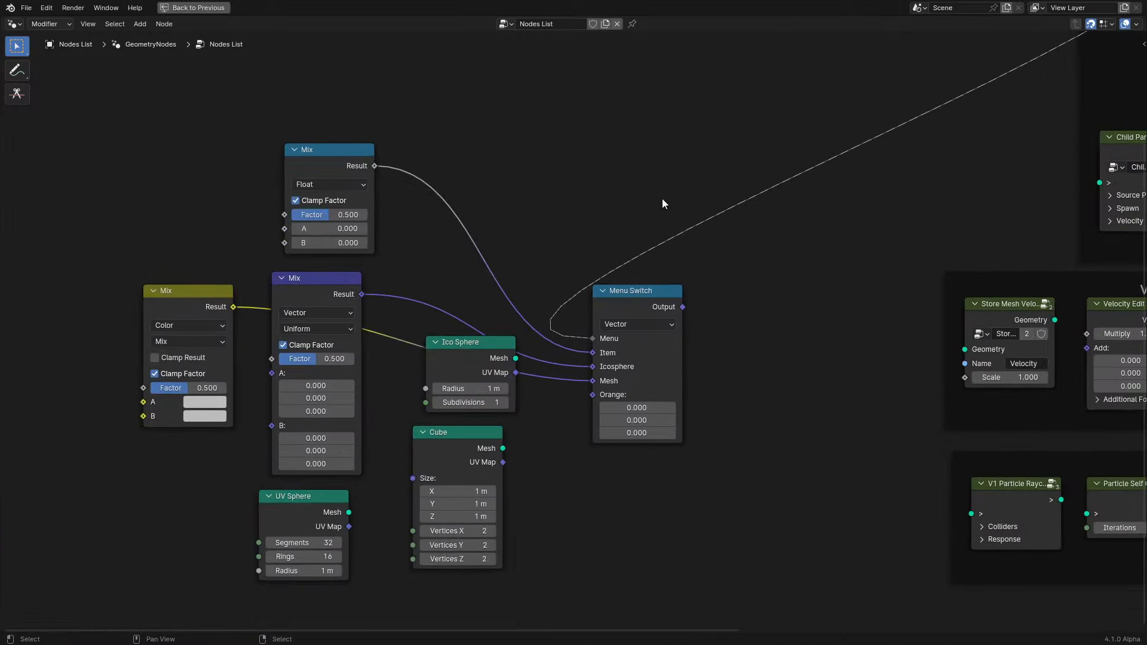
left_click_drag(142, 567, 434, 196)
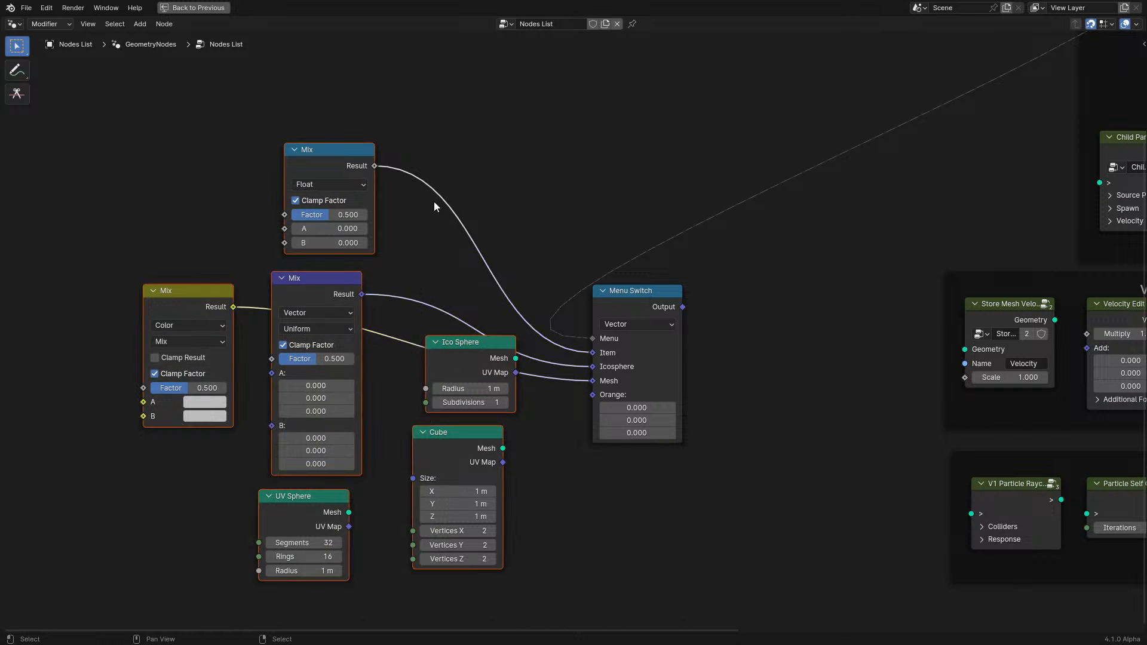
key("x")
- Add an Index Switch node beside the Menu Switch
key("shift+a")
type("index")
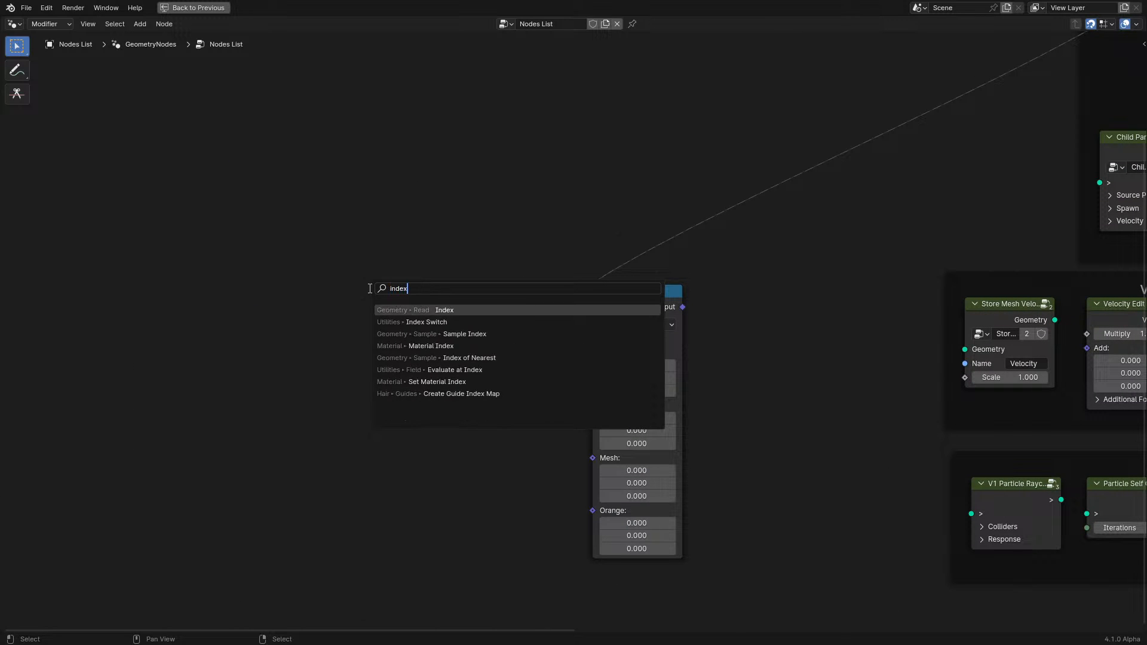
key("Down")
key("Return")
left_click(425, 287)
scroll(297, 309, "up", 2)
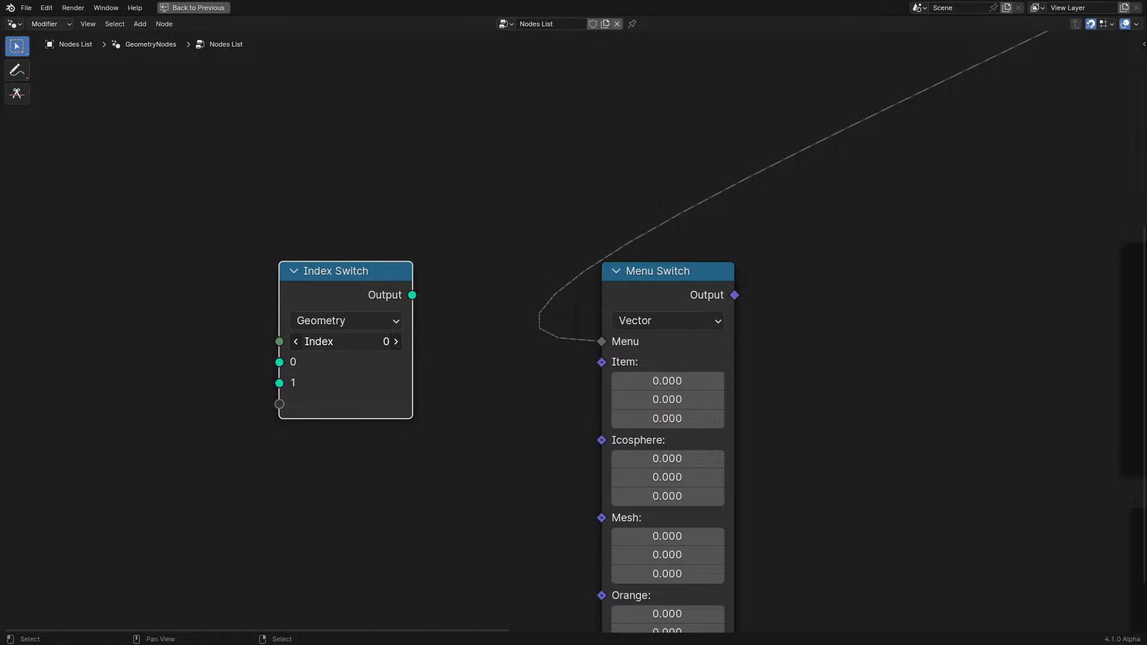
- Add a Random Value node, set it to Integer and connect its Value to the Index Switch's Index input
middle_click_drag(285, 331, 363, 340)
key("shift+a")
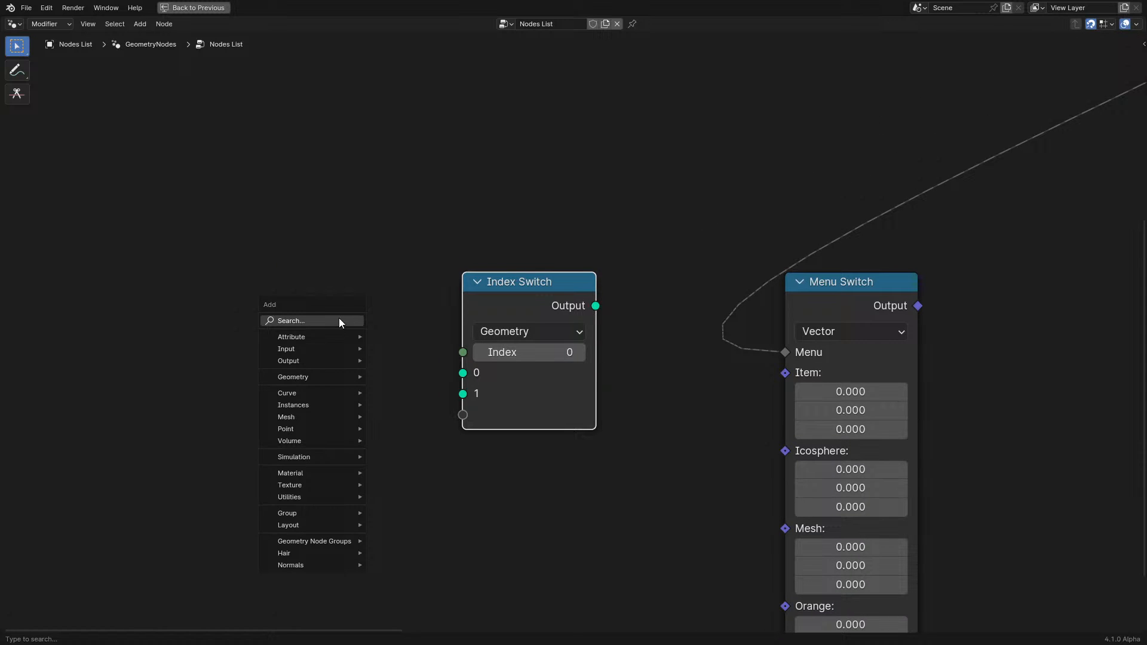
type("rand")
key("Return")
left_click(213, 290)
left_click(292, 353)
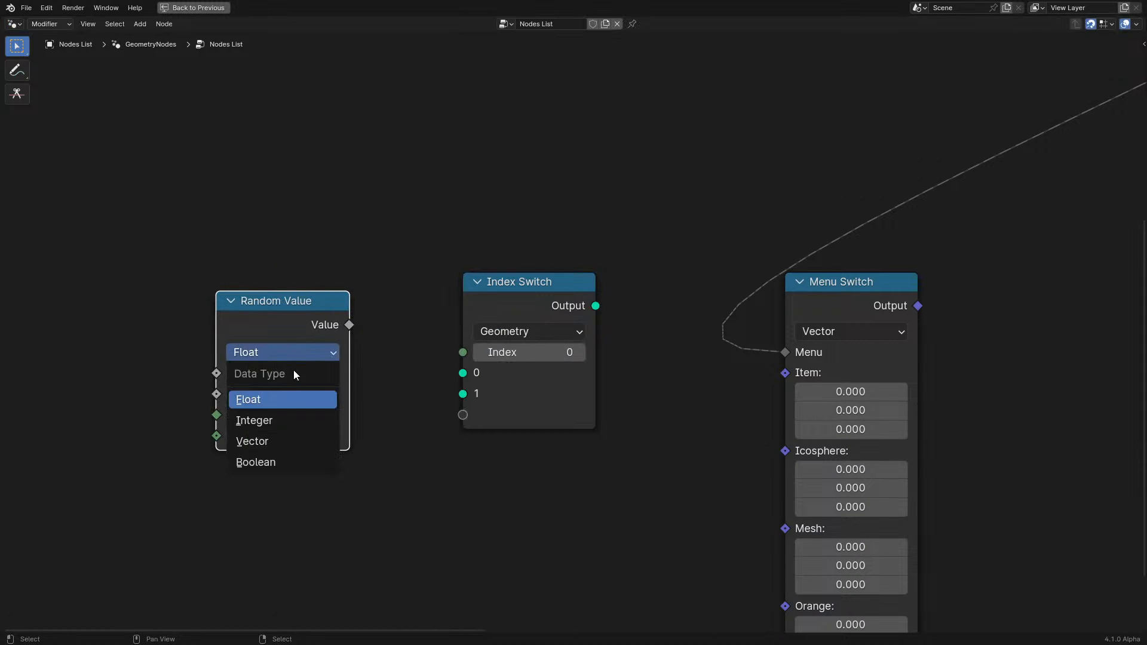
left_click(270, 420)
left_click_drag(349, 325, 462, 351)
- Set the Index Switch's data type to Vector
left_click(505, 332)
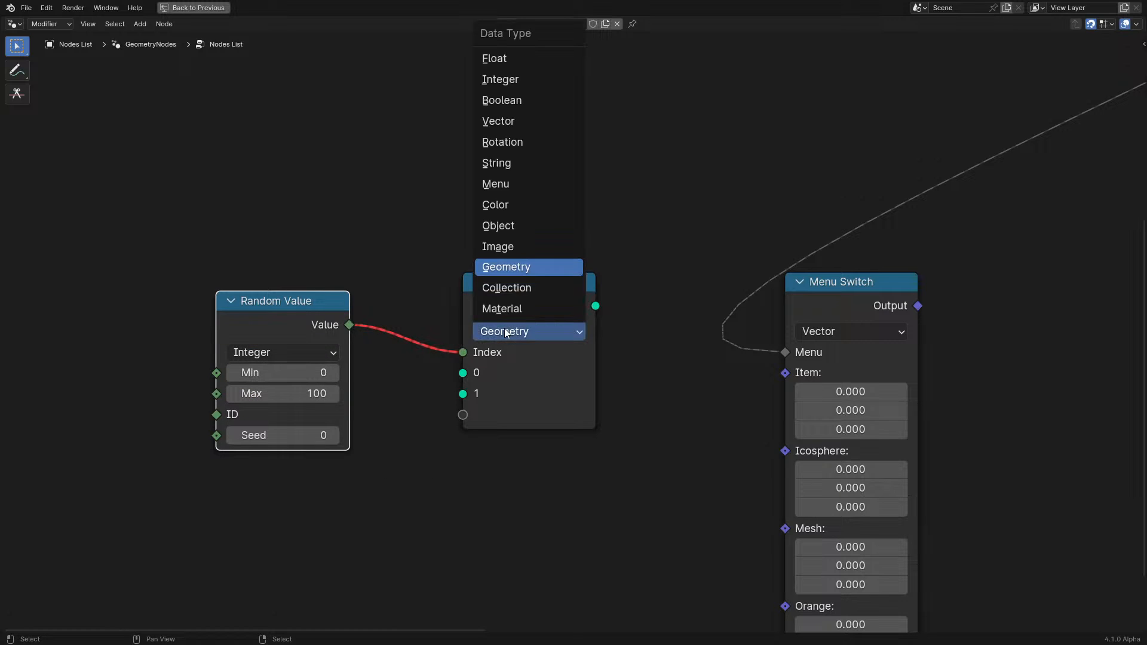
left_click(526, 321)
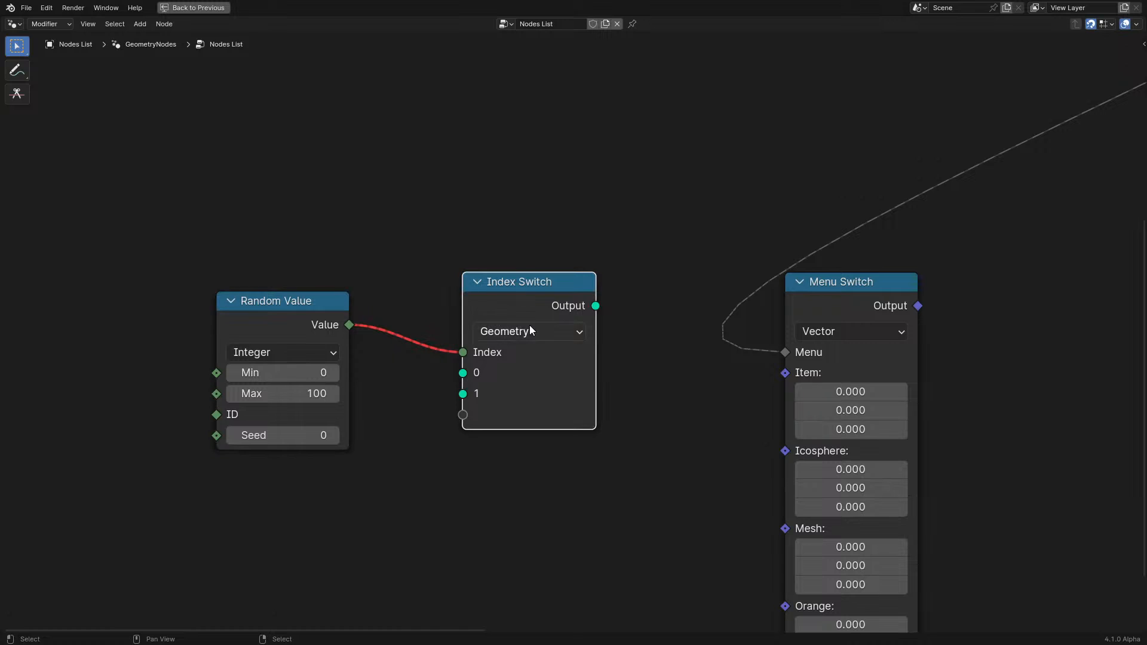
left_click(529, 329)
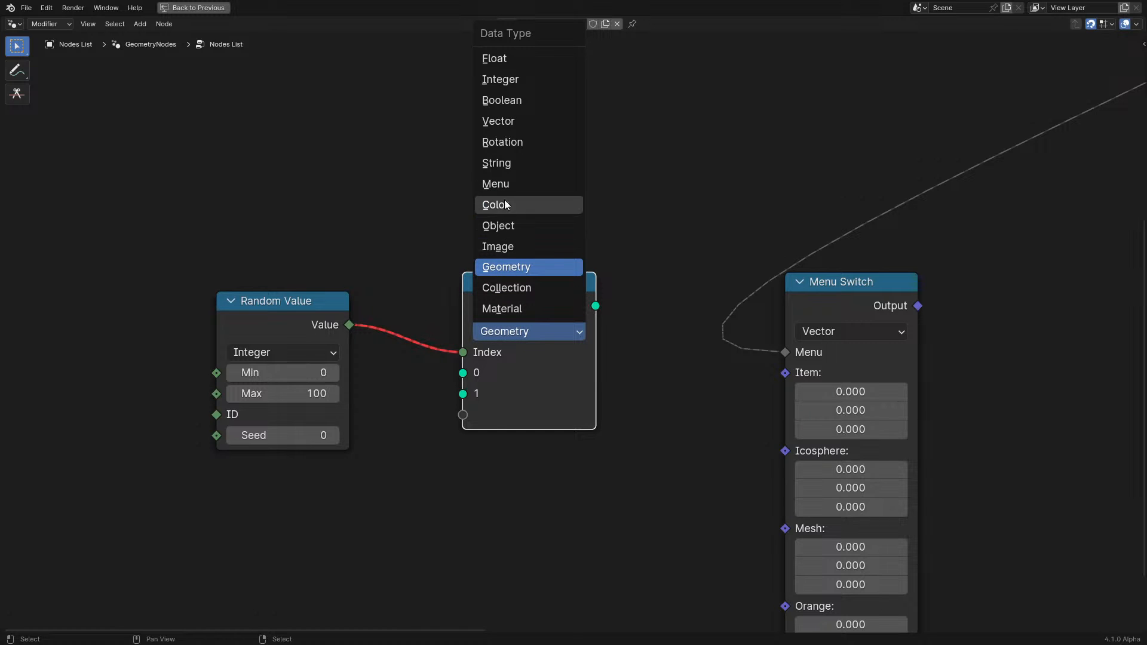
left_click(507, 124)
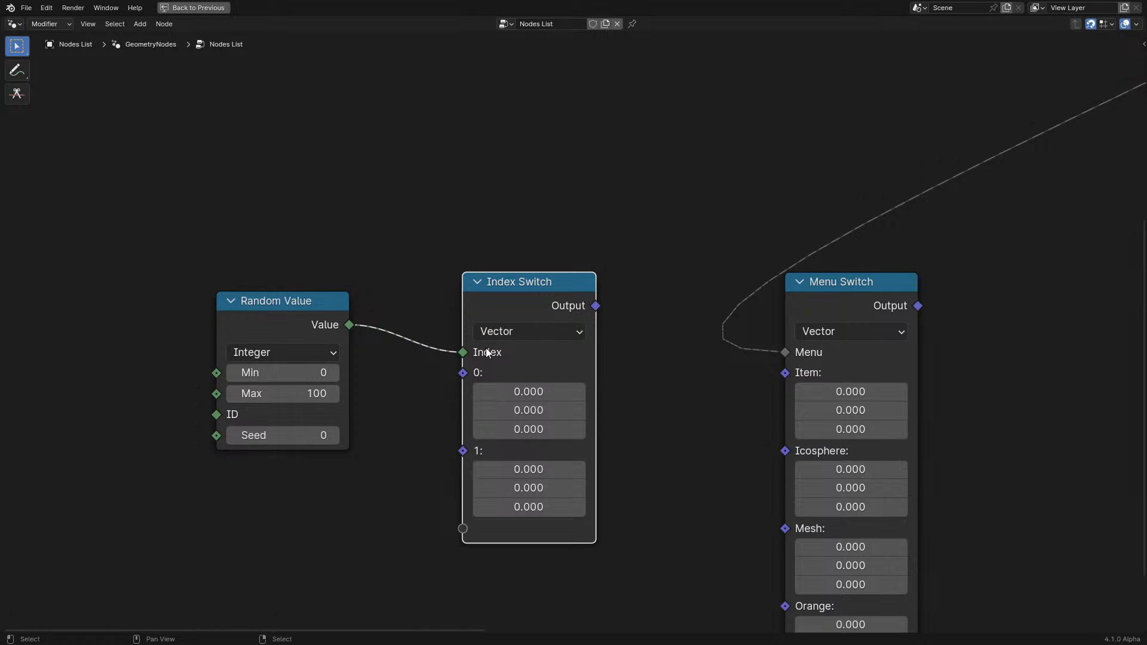
scroll(646, 382, "up", 1)
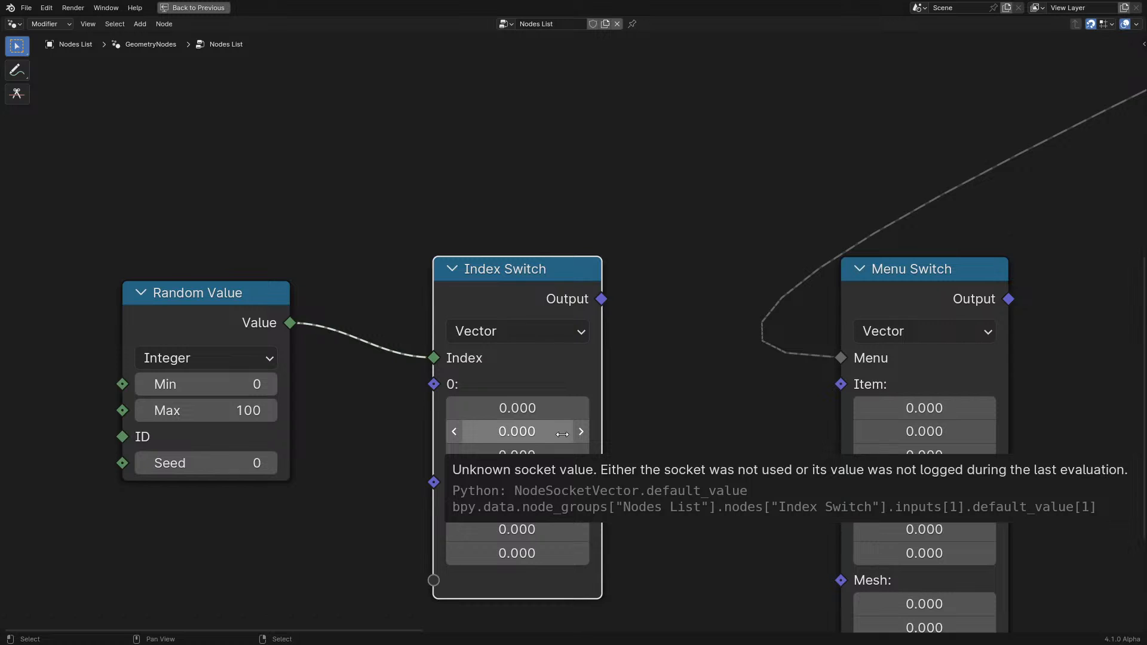
- Delete the Random Value, Index Switch and Menu Switch nodes
left_click_drag(160, 549, 928, 260)
key("x")
scroll(927, 261, "down", 3)
scroll(929, 261, "down", 7)
middle_click_drag(941, 255, 468, 421)
scroll(469, 420, "up", 6)
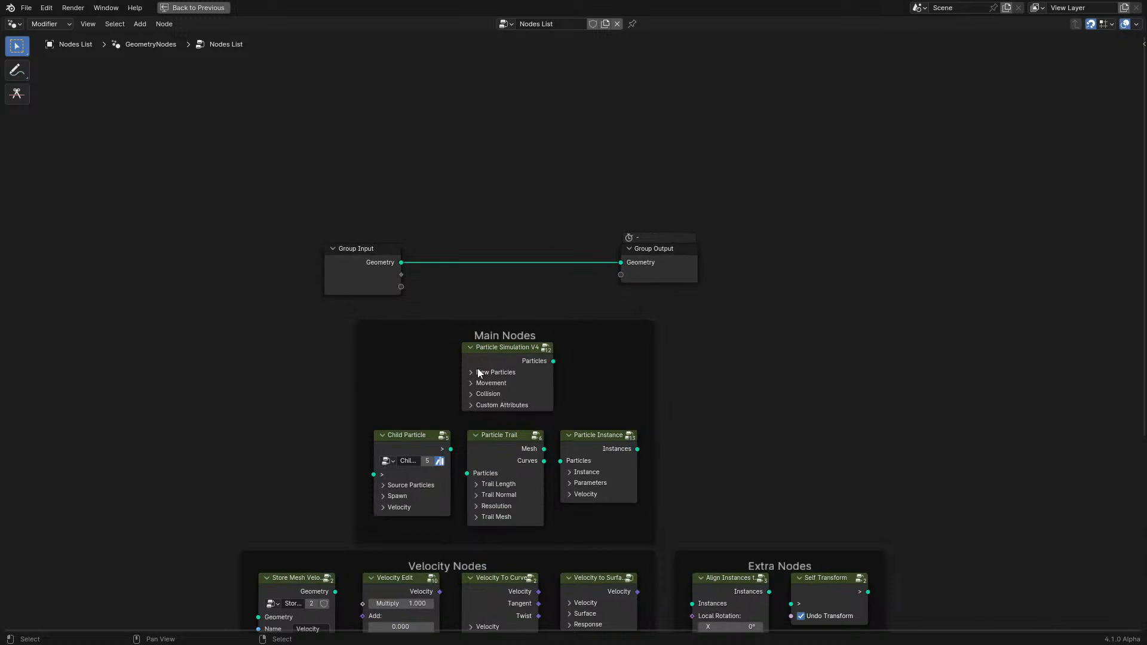
- Remove the unnamed Menu input from the node group's interface and restore the multi-editor layout
key("n")
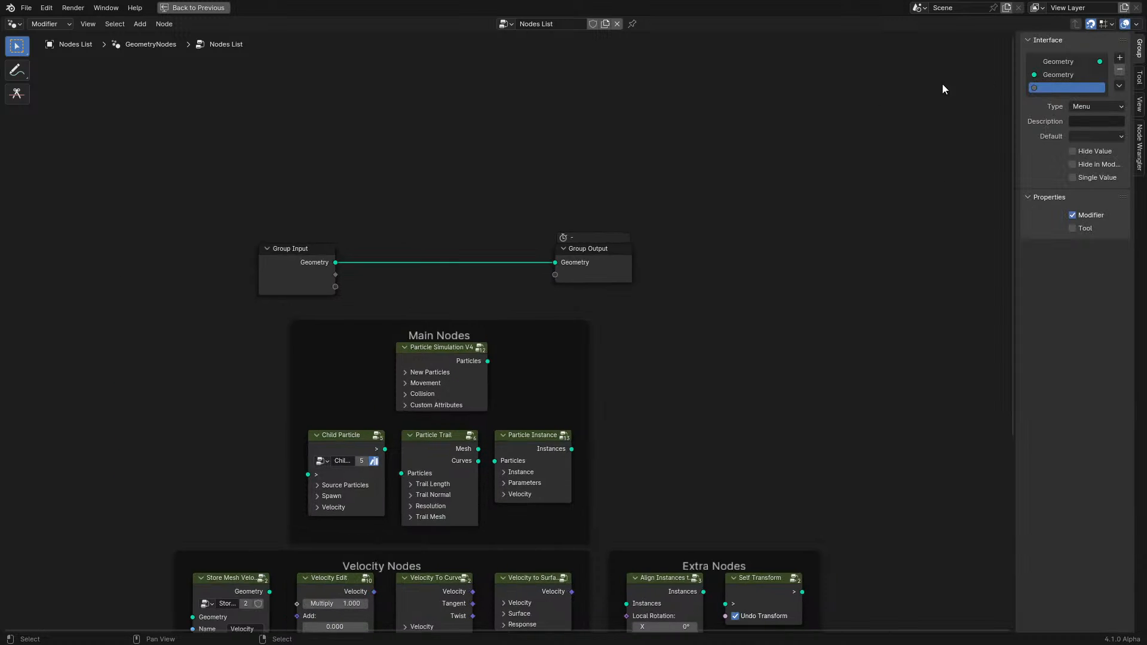
left_click(1115, 70)
key("n")
middle_click_drag(353, 384, 362, 204)
key("ctrl+space")
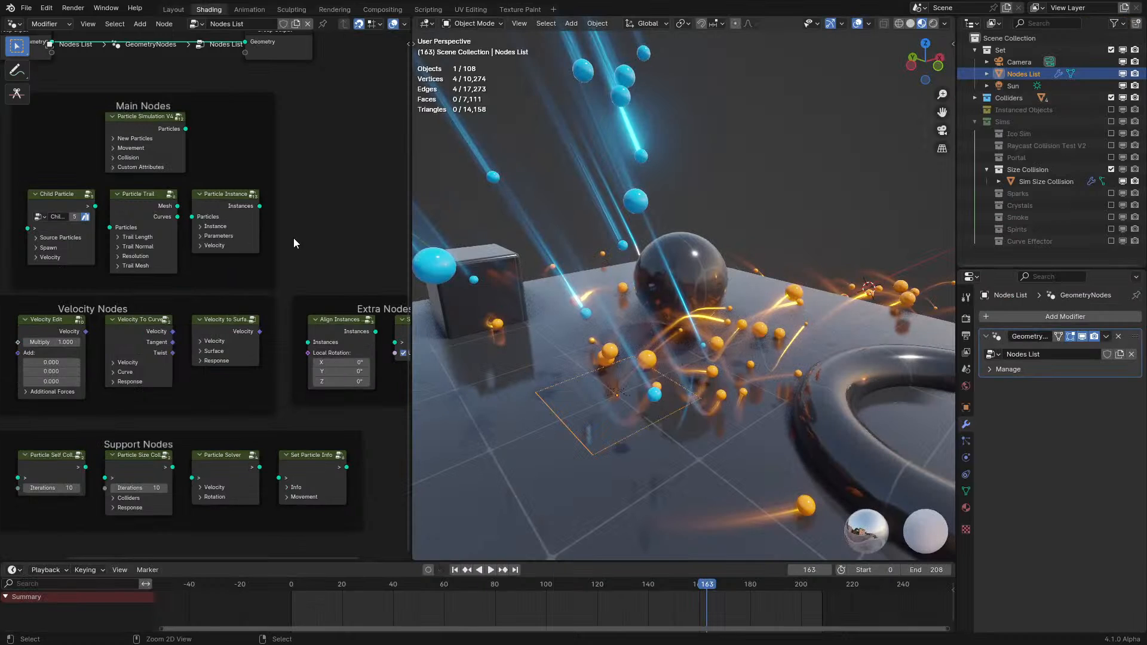
- View the scene through the camera and show the particle trails' Trail Size material in the Shader Editor
scroll(290, 239, "down", 1)
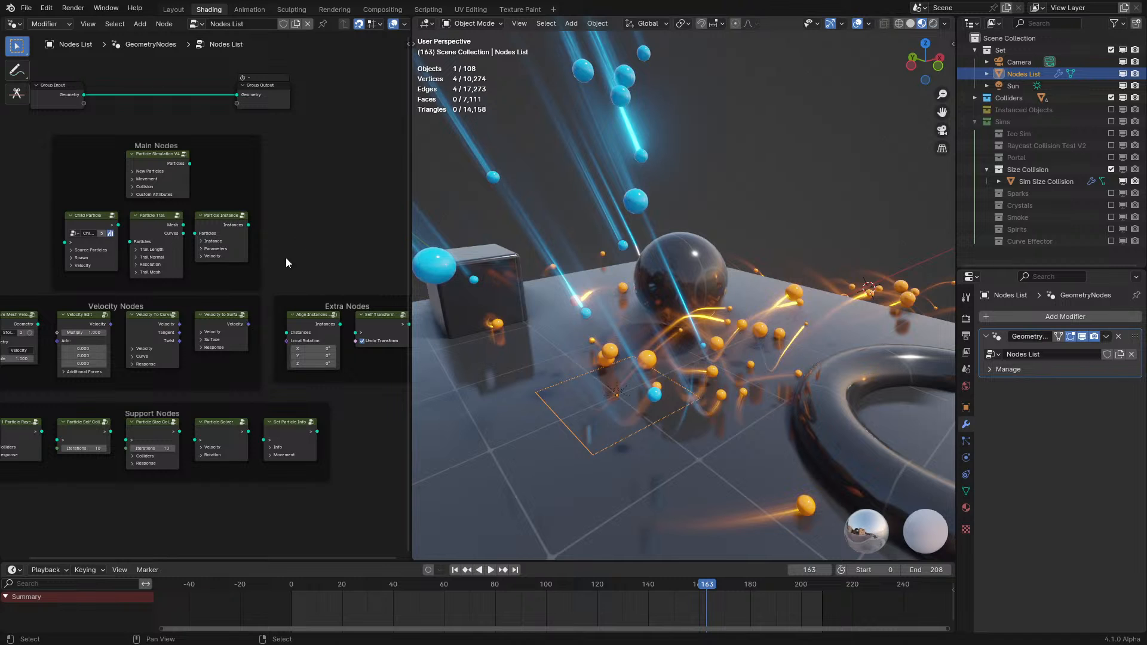
key("KP_0")
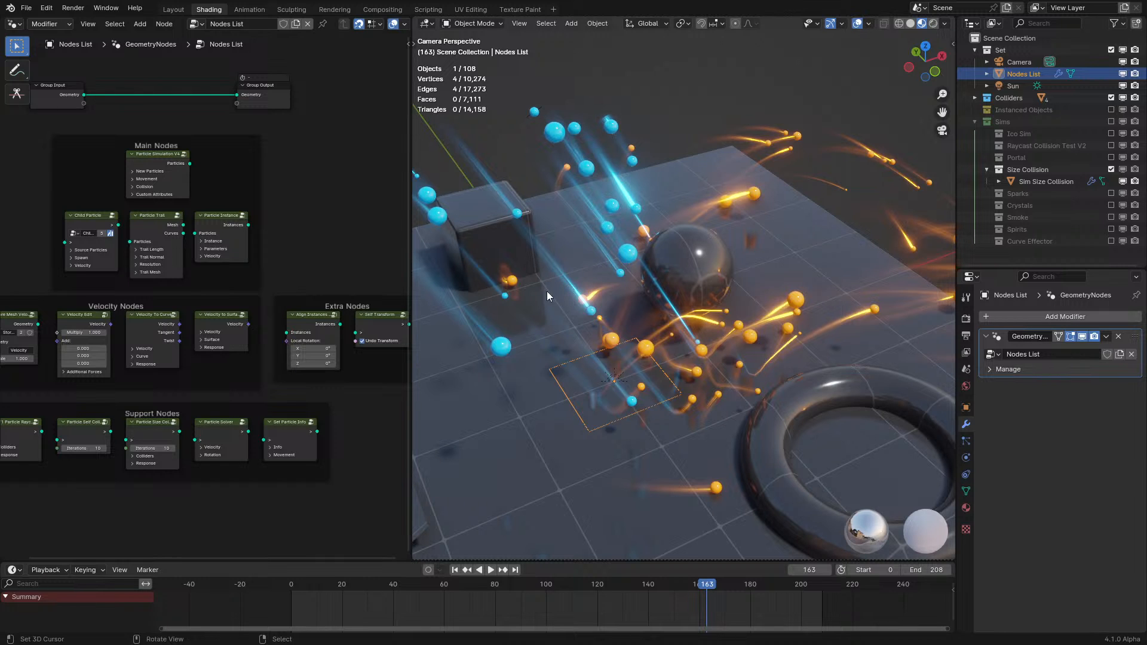
left_click(13, 24)
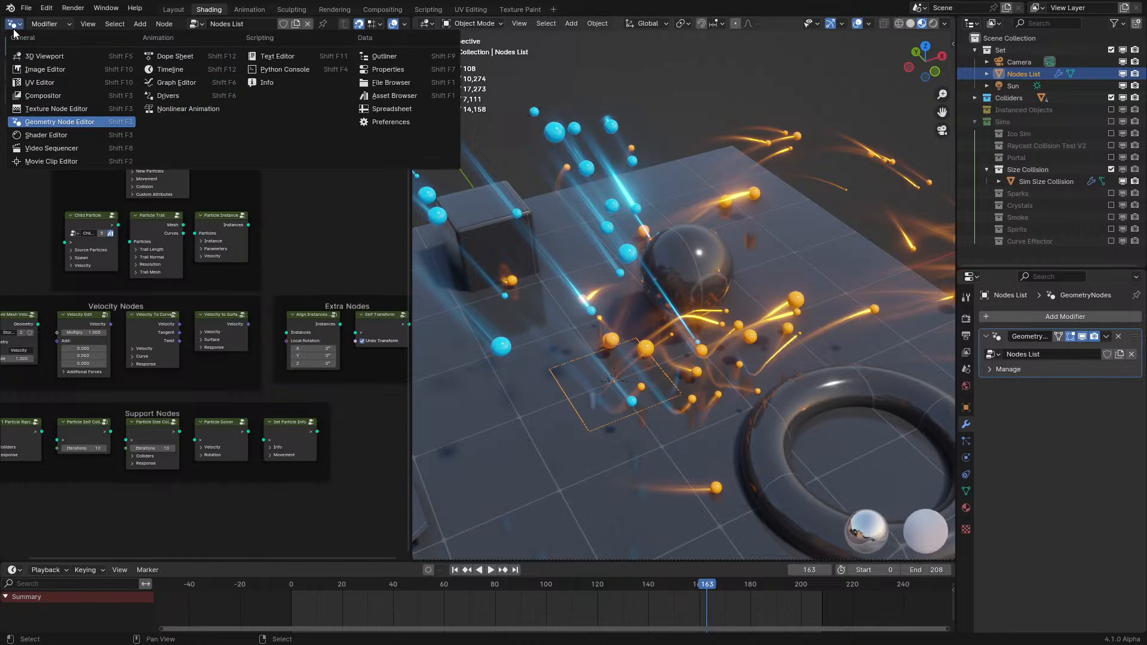
left_click(37, 132)
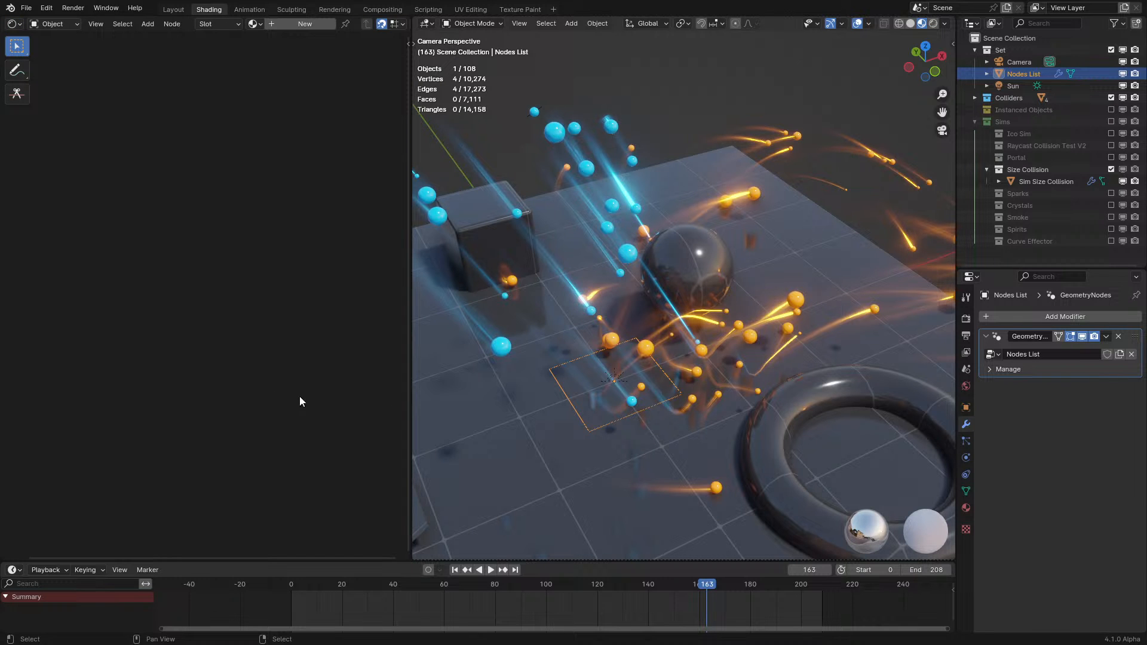
left_click(586, 304)
scroll(252, 273, "up", 6)
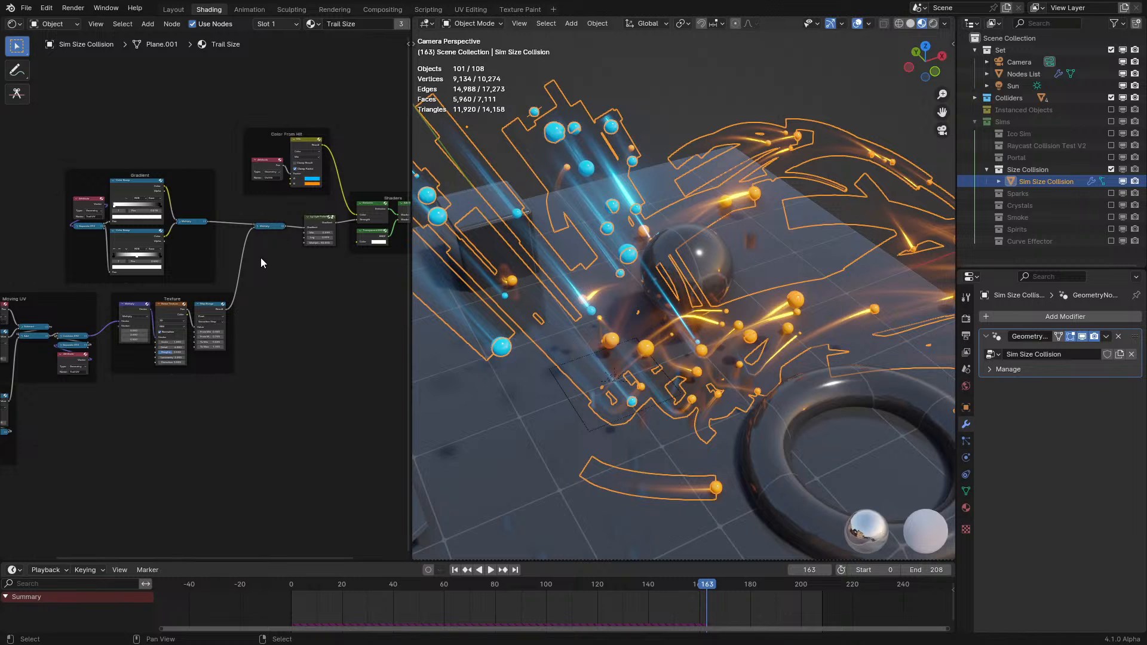
scroll(261, 256, "up", 5)
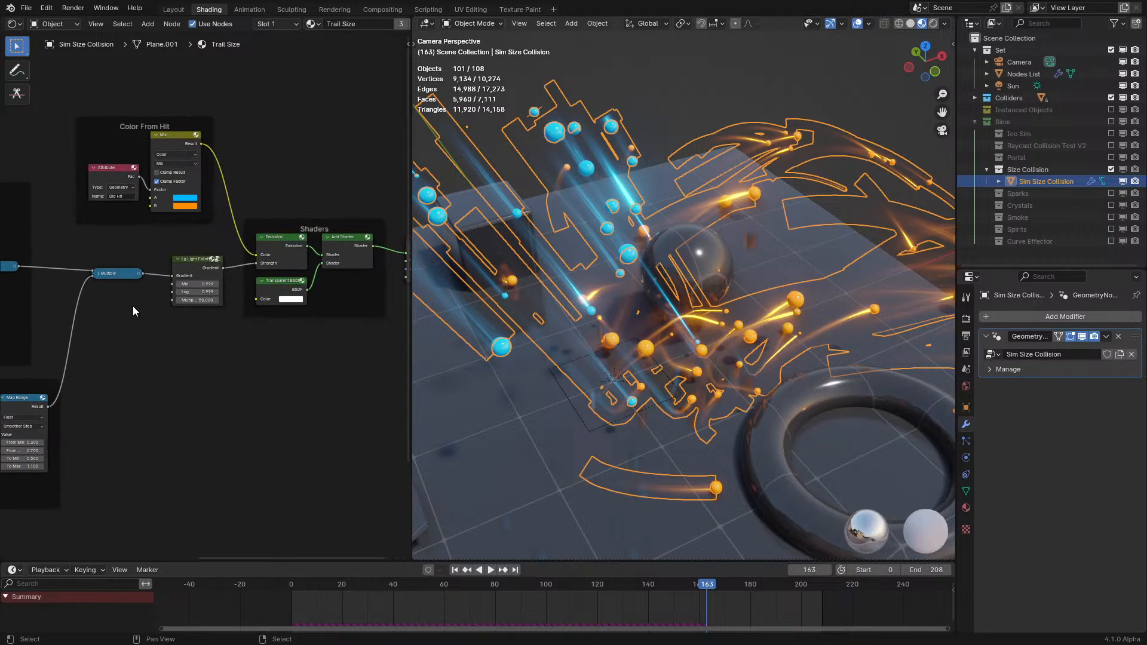
- Duplicate the Did Hit Attribute node into empty space and show its hidden output sockets
left_click_drag(55, 207, 81, 116)
scroll(54, 217, "down", 5)
middle_click_drag(54, 217, 106, 207)
key("shift+d")
left_click(223, 486)
scroll(218, 429, "up", 6)
middle_click_drag(217, 425, 201, 363)
scroll(238, 413, "up", 2)
middle_click_drag(238, 413, 240, 335)
scroll(244, 352, "up", 4)
left_click(247, 377)
key("ctrl+h")
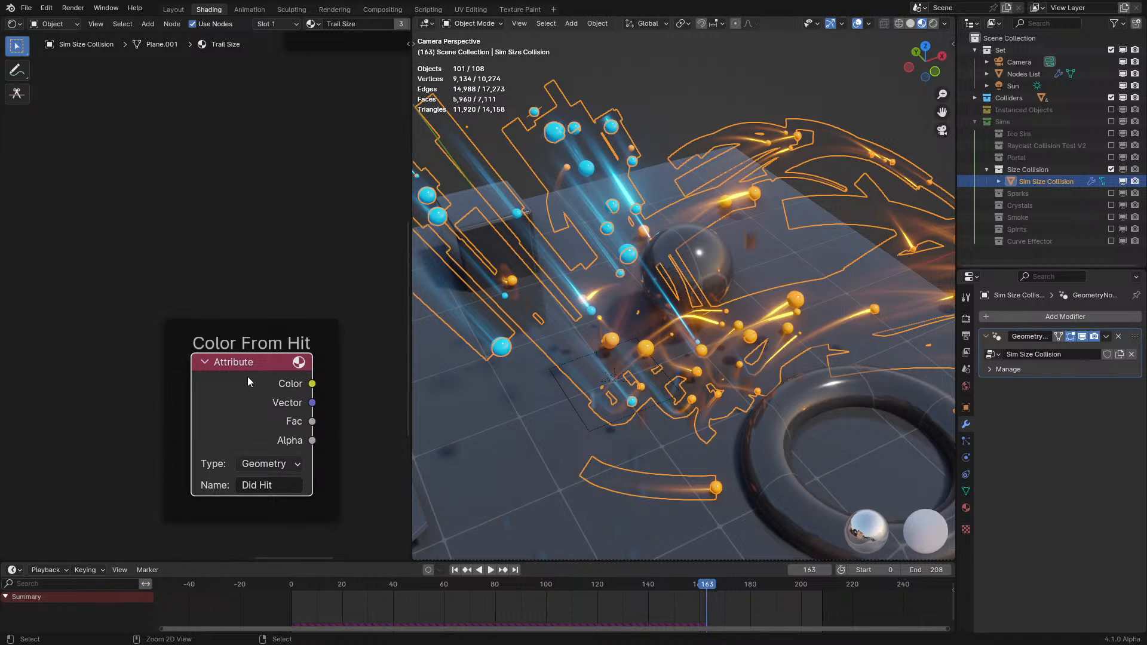
- Check which named attributes can be added as input nodes in the Trail Size material
key("alt+a")
key("b")
key("Escape")
key("shift+a")
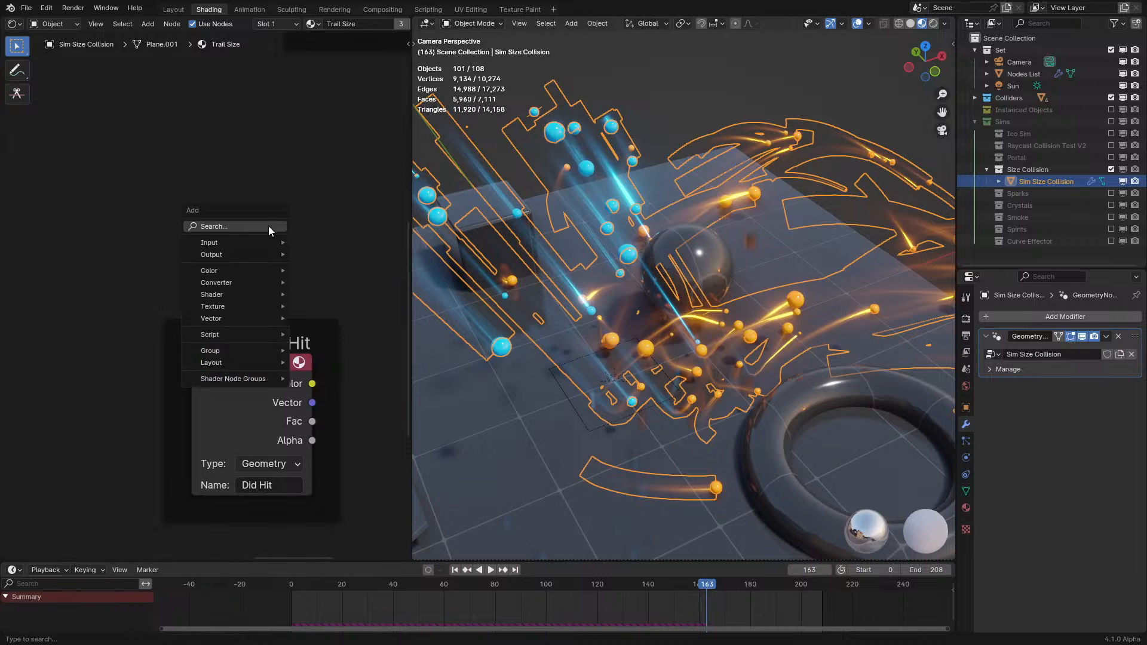
mouse_move(246, 242)
mouse_move(379, 246)
left_click_drag(190, 219, 217, 327)
scroll(216, 313, "down", 6)
middle_click_drag(277, 177, 69, 325)
- Add a cube above the particle scene and give it a new material
middle_click_drag(827, 162, 740, 206)
key("shift+a")
mouse_move(611, 294)
left_click(708, 302)
key("g")
left_click(424, 127)
left_click(278, 26)
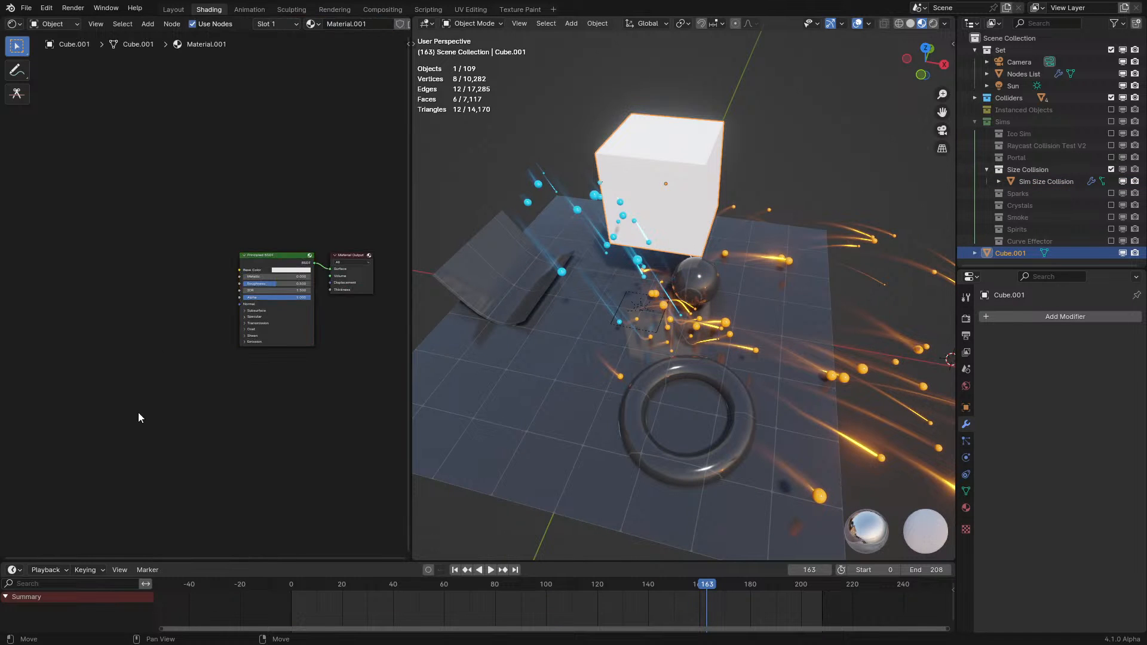
- Compare the attributes available to the cube's material in Object Mode and in Edit Mode
key("shift+a")
mouse_move(112, 312)
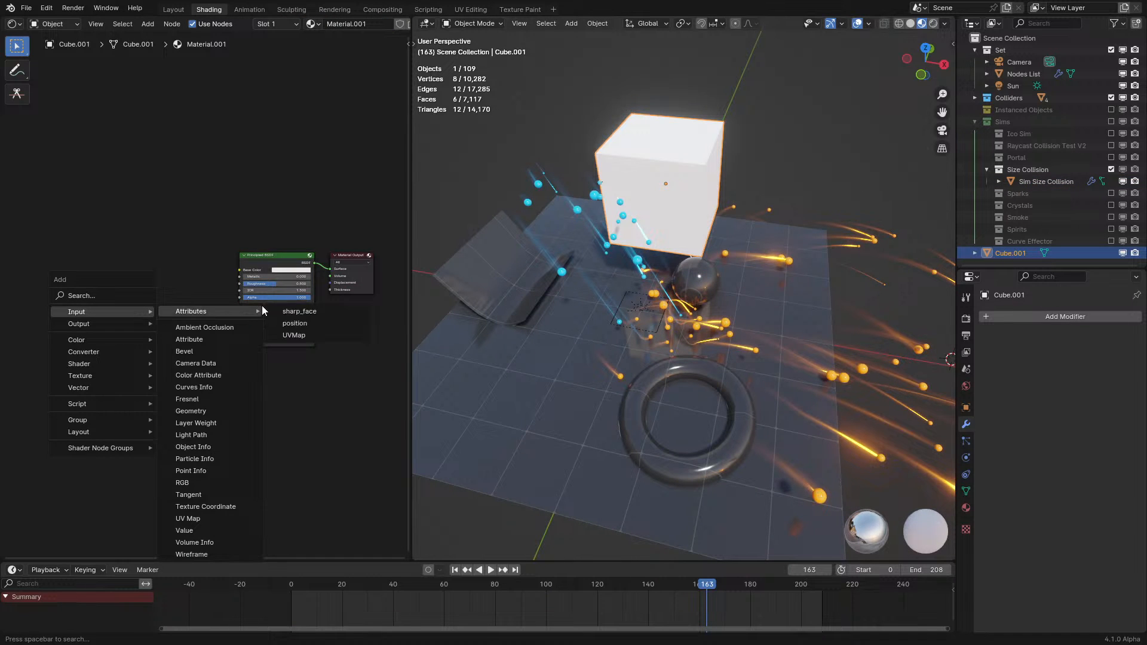
key("Tab")
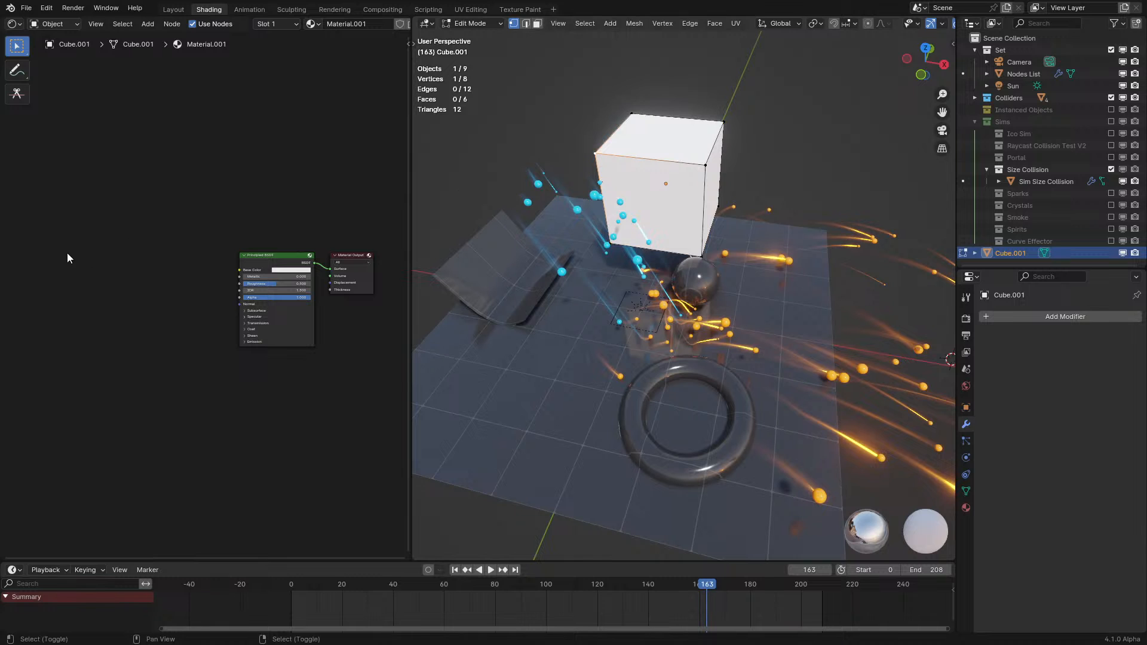
key("shift+a")
mouse_move(56, 271)
mouse_move(202, 270)
key("Tab")
key("shift+a")
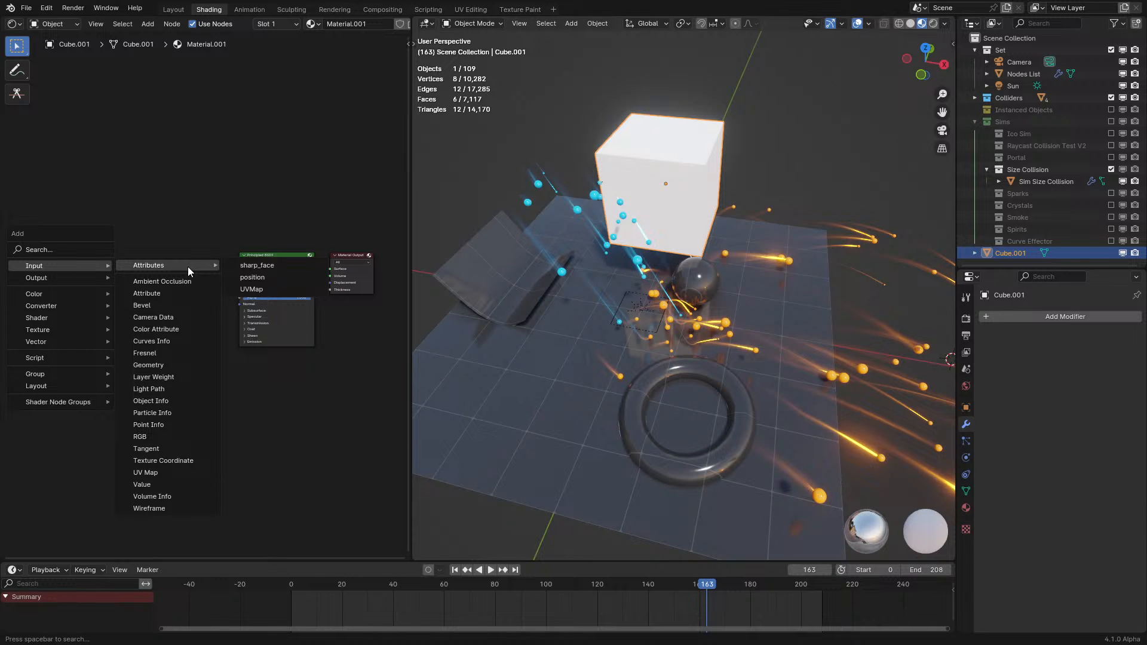
- Examine the cube's vertices and faces in Edit Mode and return to Object Mode
middle_click_drag(744, 210, 741, 339, "shift")
key("Tab")
scroll(597, 327, "up", 2)
right_click(612, 260)
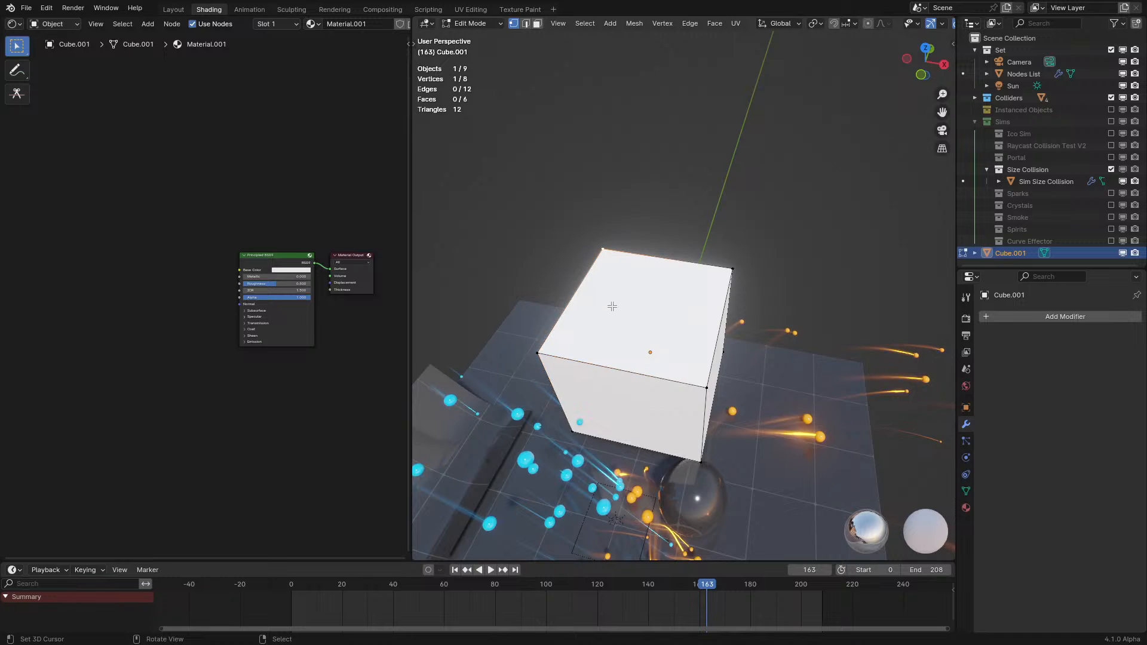
scroll(611, 306, "up", 1)
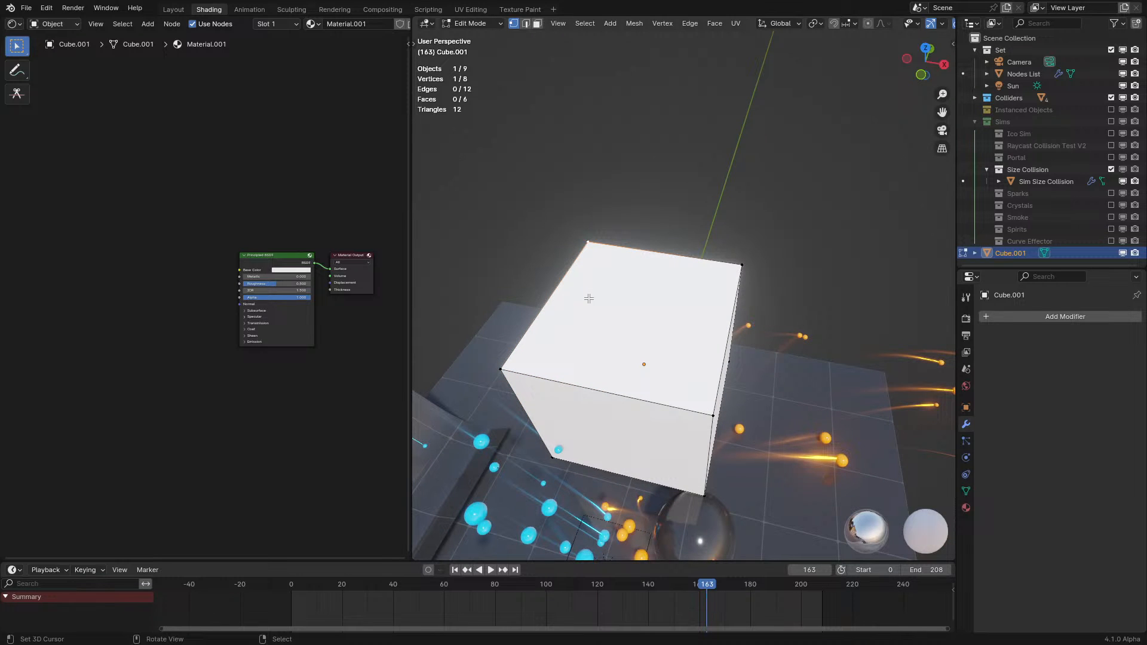
key("Tab")
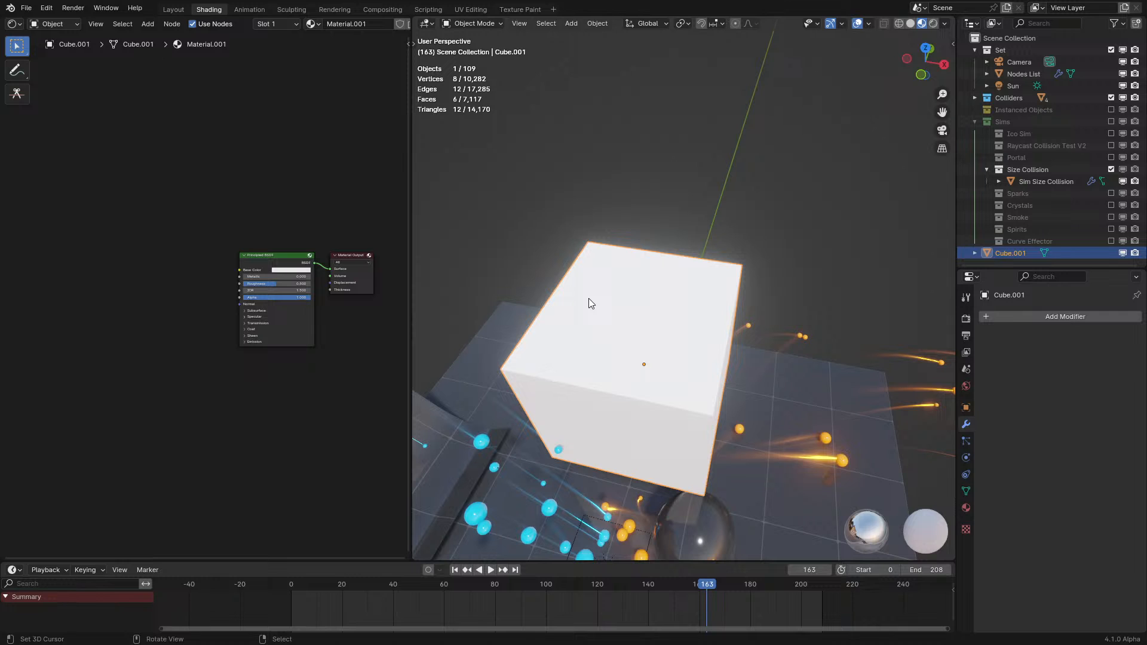
- Add a position Attribute node to the cube's material and preview its Vector output on the cube
scroll(123, 322, "up", 2)
key("shift+a")
mouse_move(92, 337)
mouse_move(149, 336)
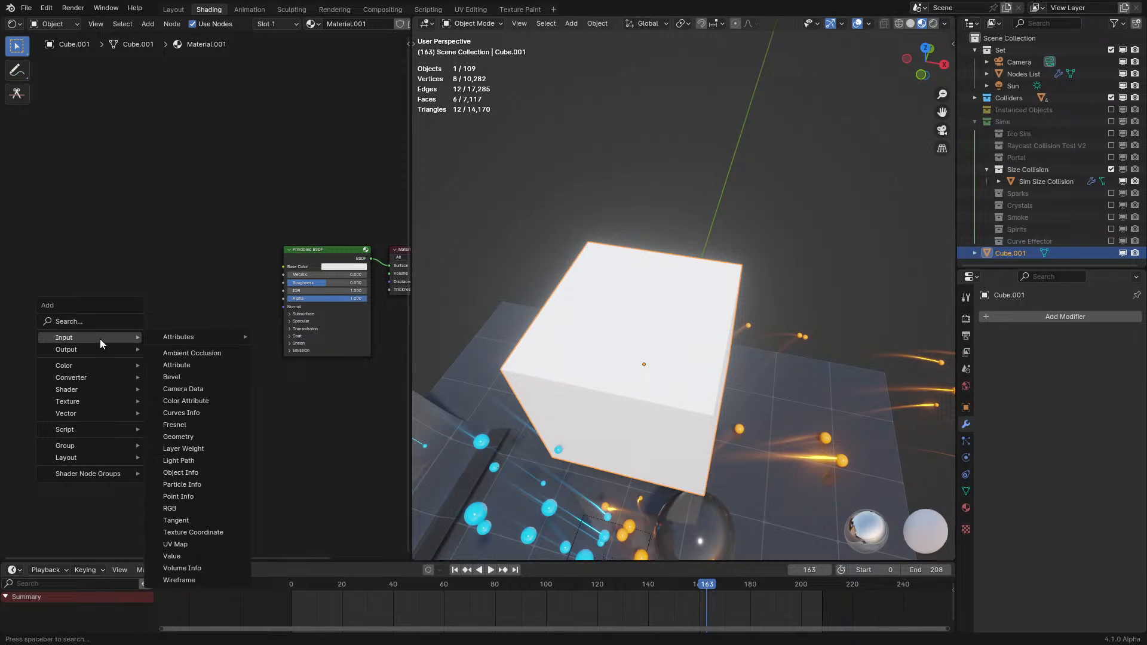
mouse_move(214, 336)
left_click(314, 348)
left_click(123, 303)
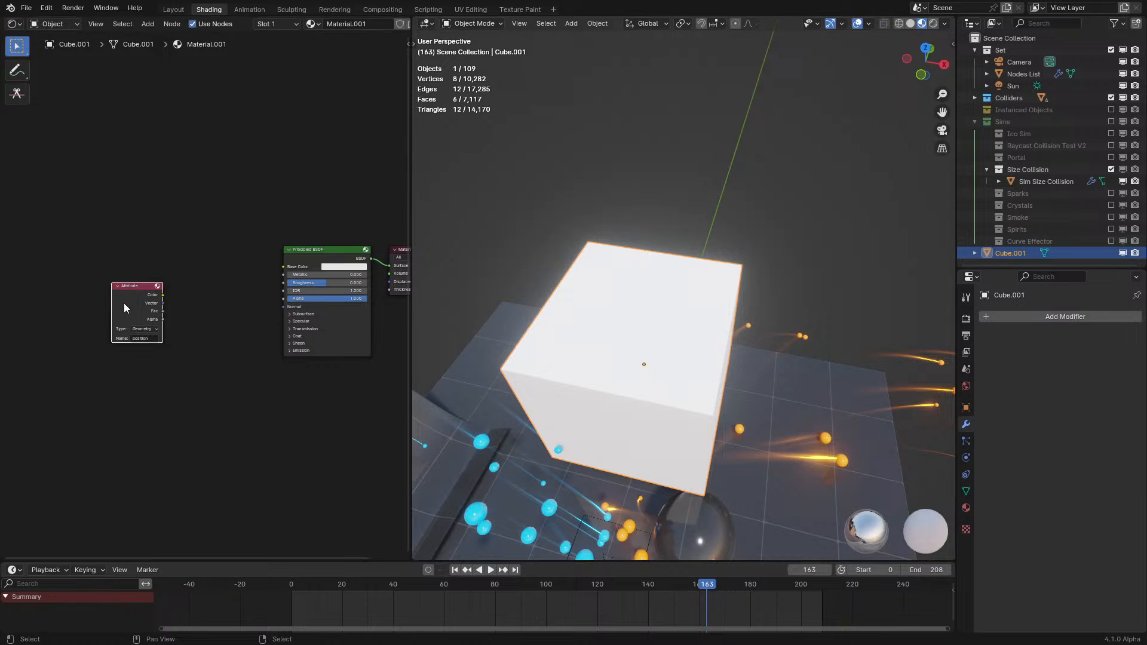
scroll(126, 302, "up", 3)
left_click_drag(182, 312, 407, 273)
- Play the simulation briefly and try a trackball rotation of the cube with the position colors displayed
middle_click_drag(530, 339, 549, 334)
key("space")
scroll(550, 333, "down", 4)
key("space")
key("r")
key("r")
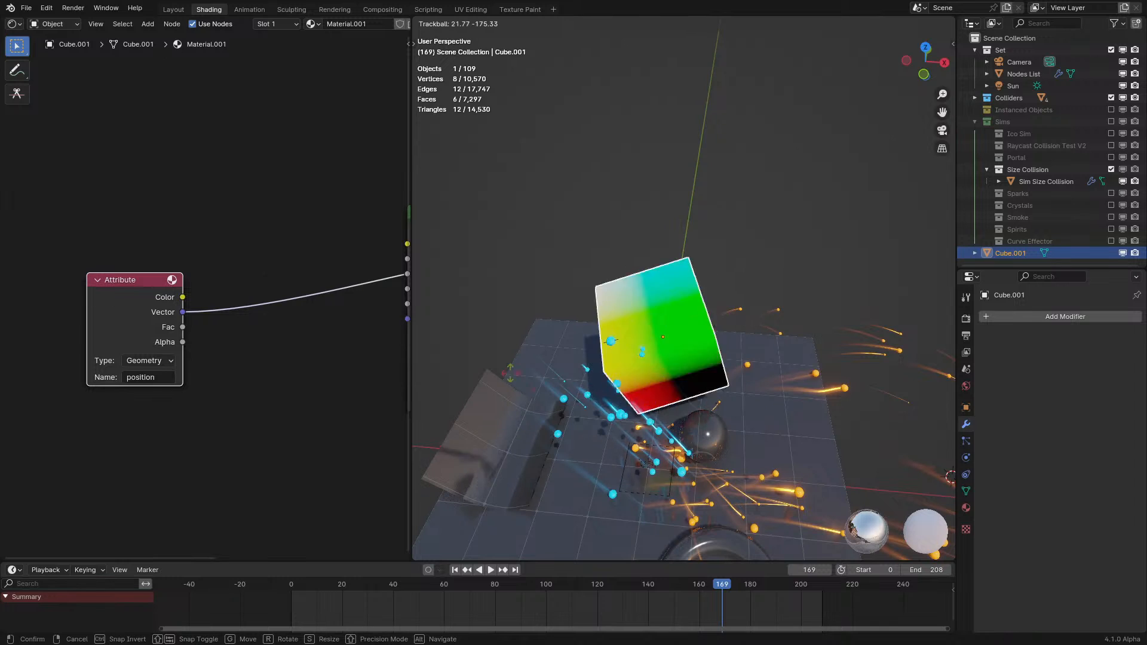
left_click(640, 297)
middle_click_drag(283, 347, 258, 295)
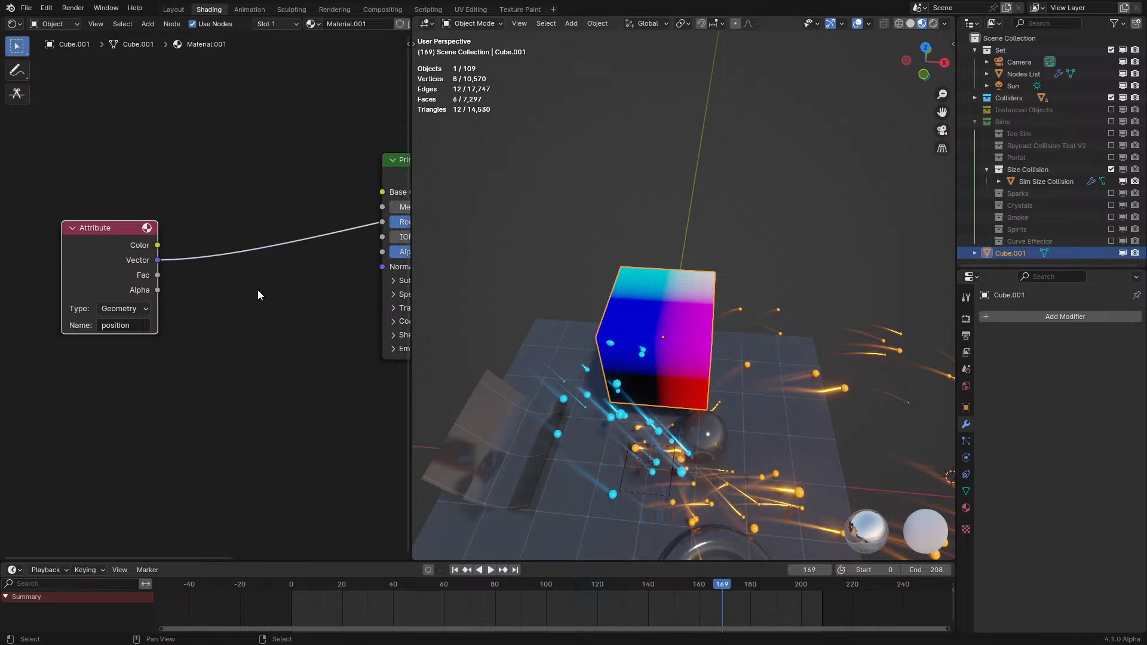
- Show the cube's object properties, add a sharp_face Attribute node and preview its Color output
left_click(966, 407)
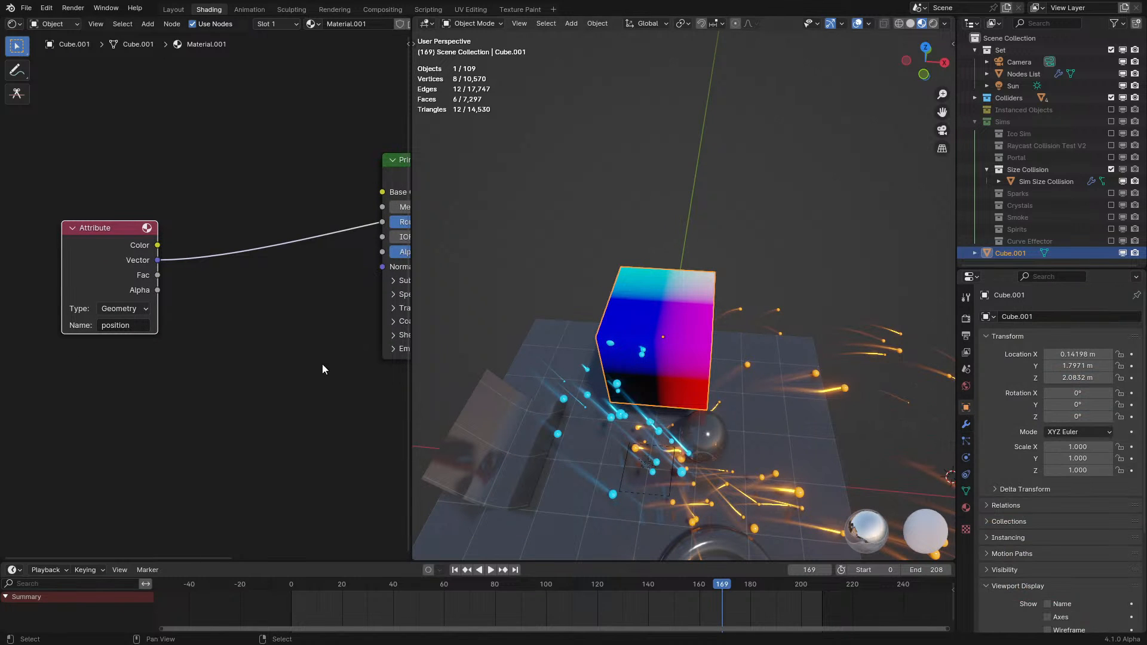
key("shift+a")
mouse_move(266, 353)
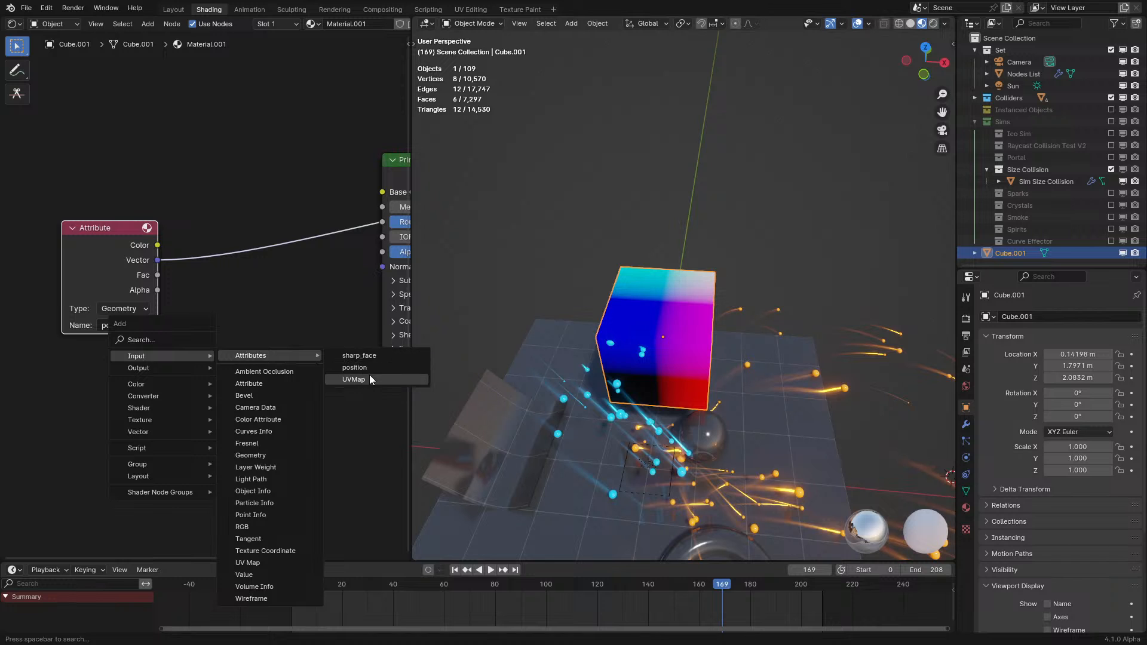
left_click(369, 356)
left_click(206, 415)
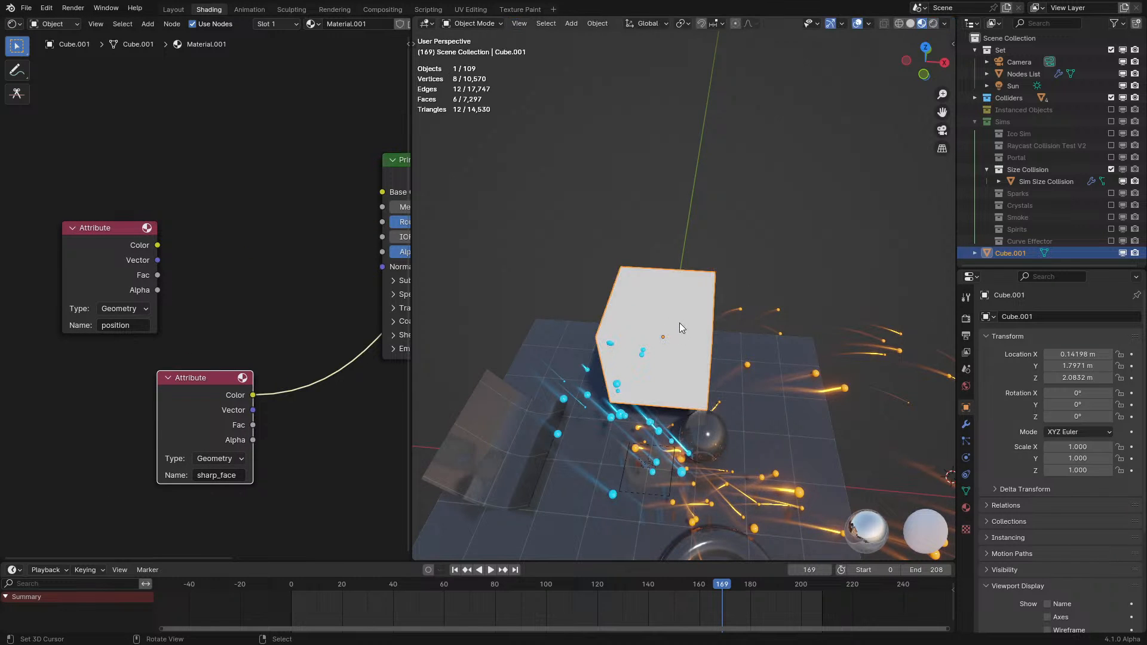
- Delete the sharp_face Attribute node and preview the position Attribute node's Color output
left_click_drag(106, 368, 257, 495)
key("x")
left_click(124, 273)
left_click(124, 273, "ctrl+shift")
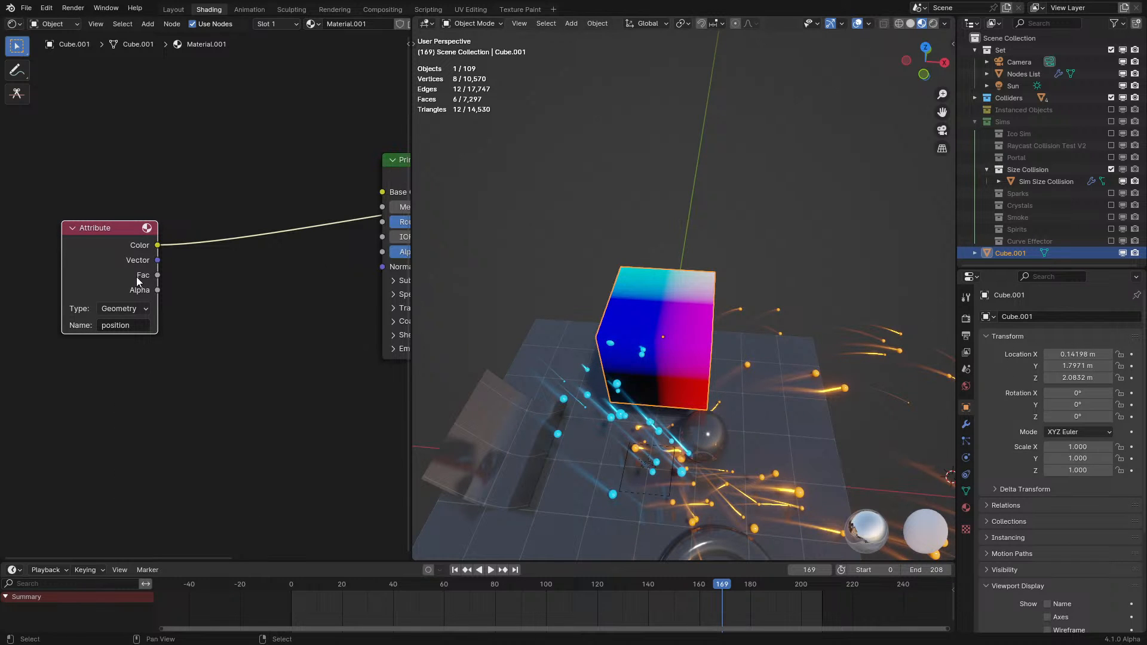
- Set the position Attribute node's type to Instancer
left_click(128, 310)
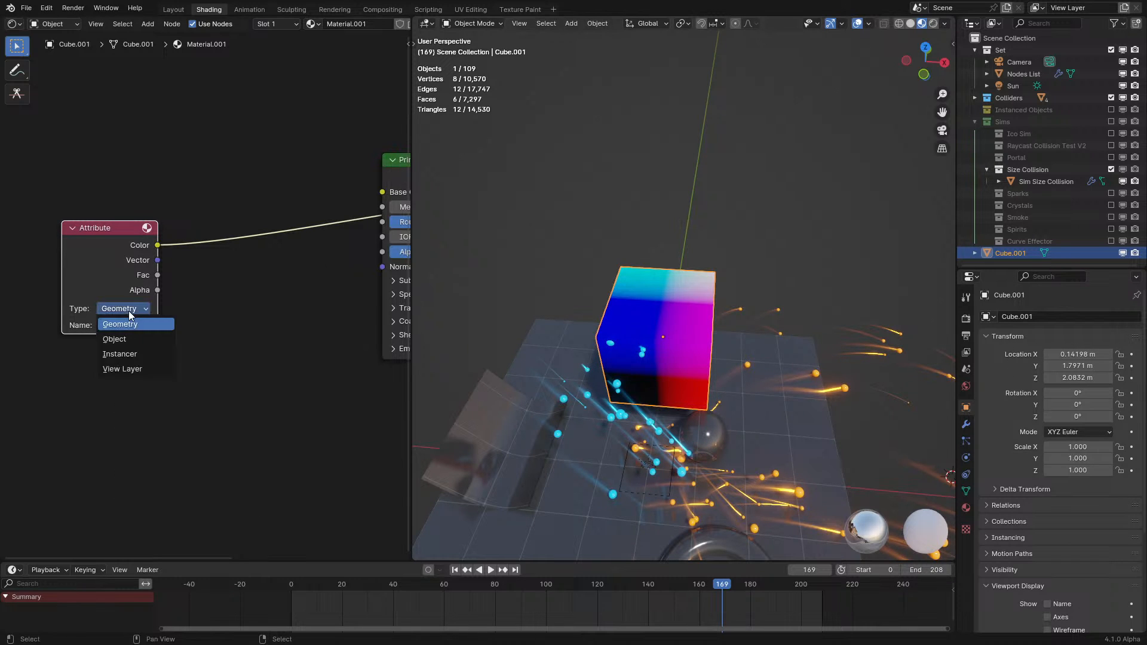
left_click(125, 351)
middle_click_drag(598, 335, 679, 306)
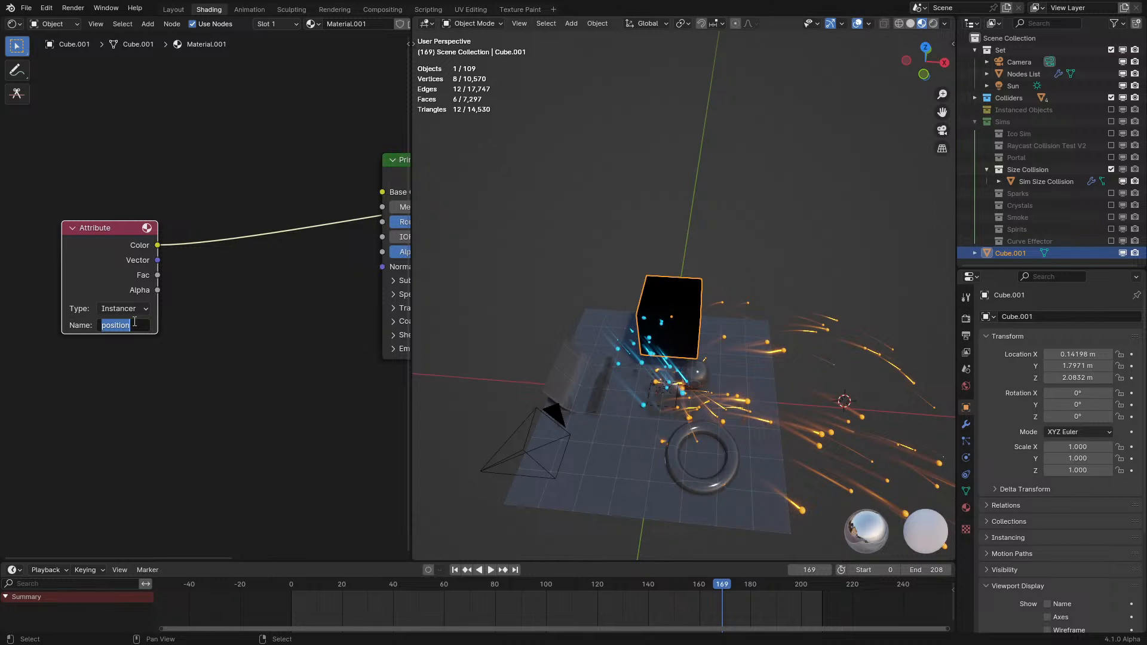
key("Return")
- Review the Attribute node's type options and the scene's render and output properties
left_click(116, 308)
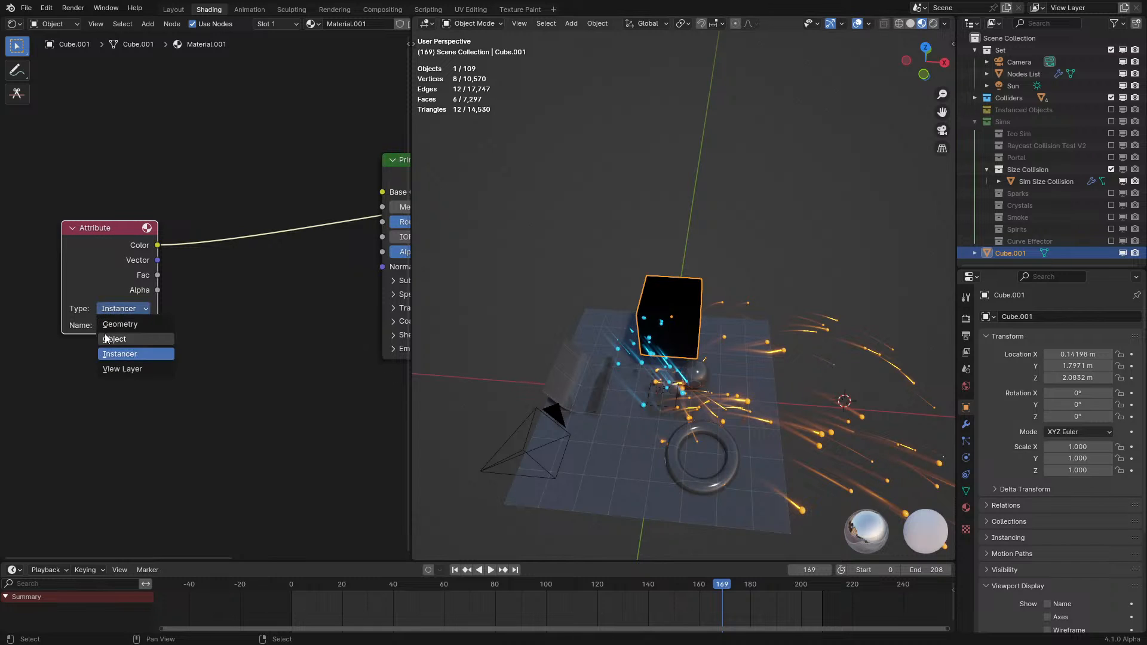
left_click(966, 319)
left_click(966, 335)
scroll(149, 346, "down", 3)
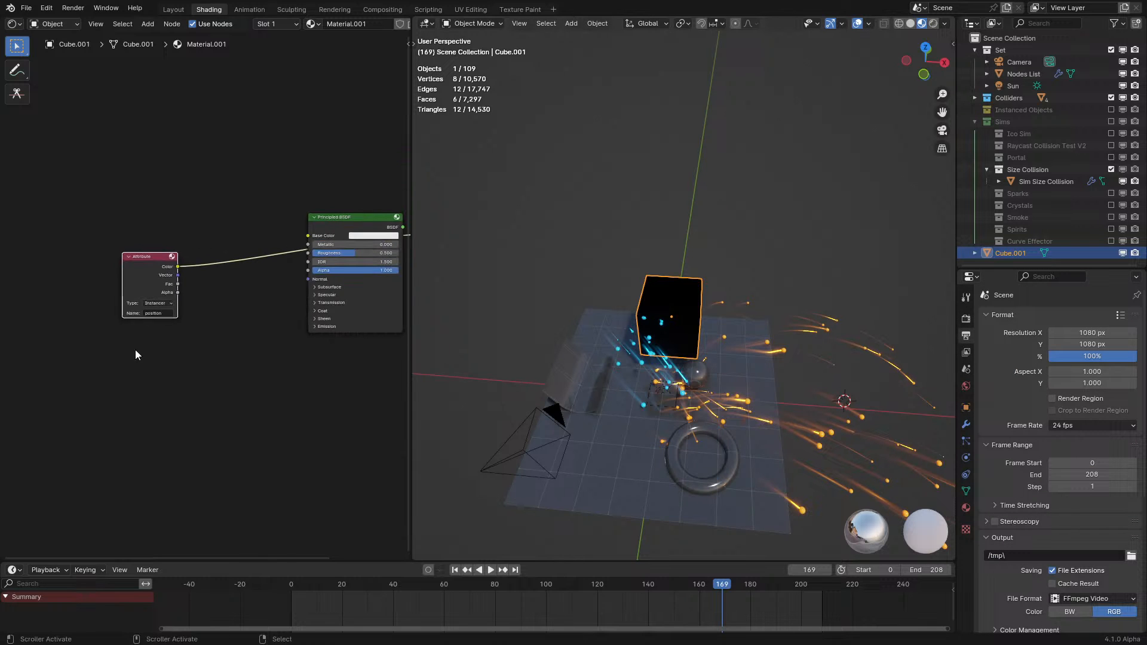
- Delete the position Attribute node and the cube
key("x")
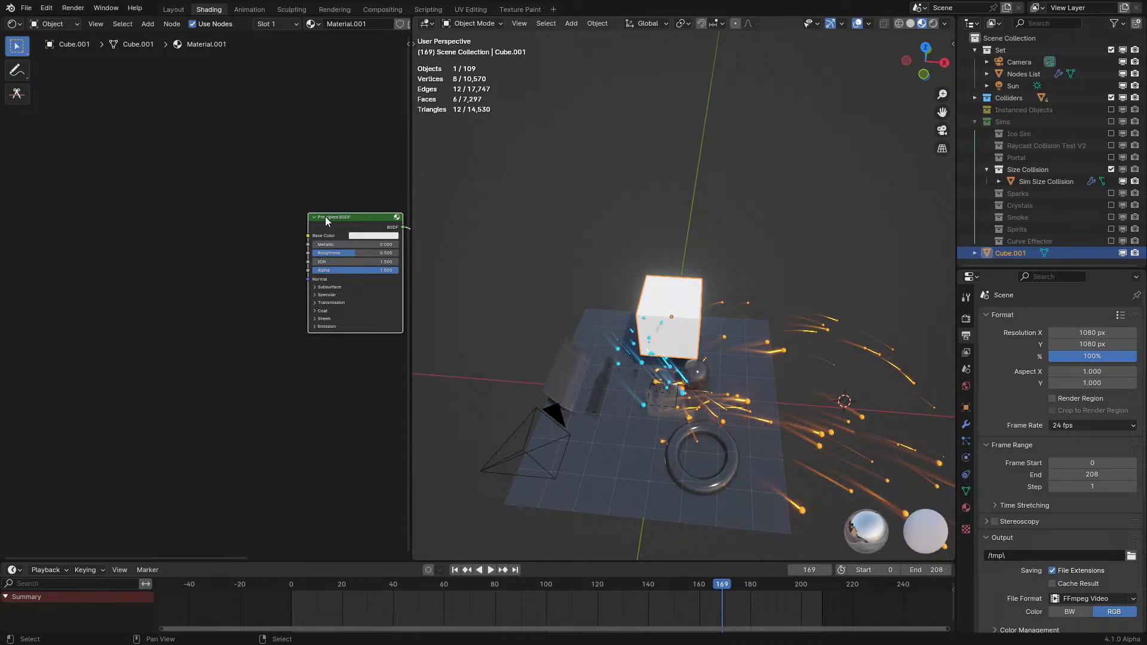
middle_click_drag(325, 216, 170, 213)
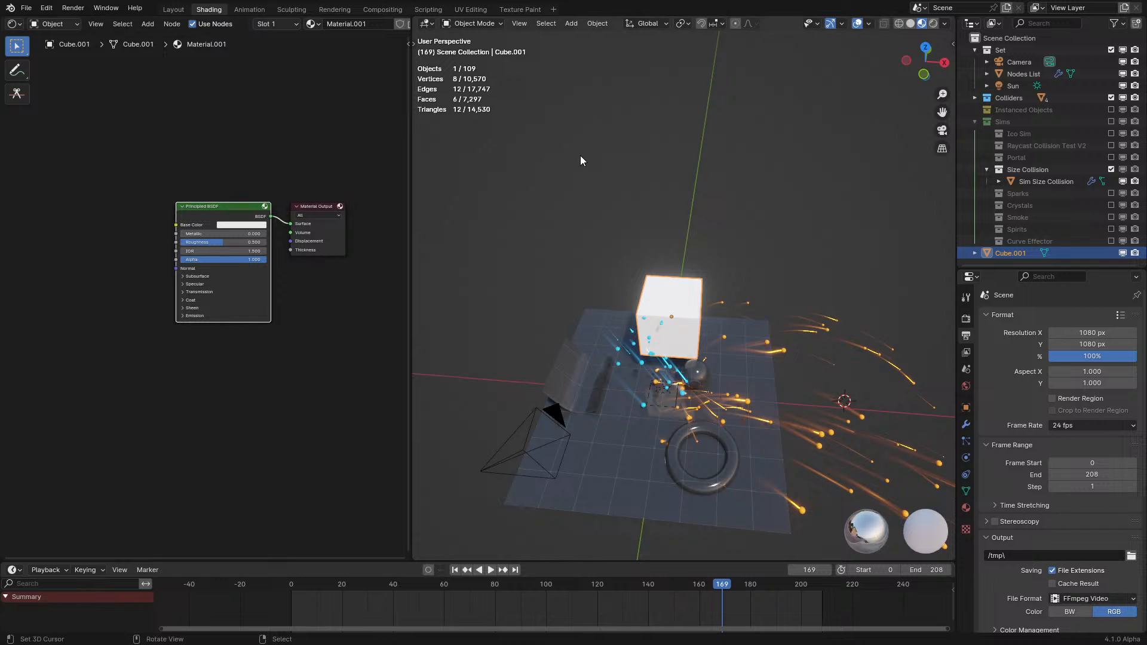
scroll(579, 155, "up", 5)
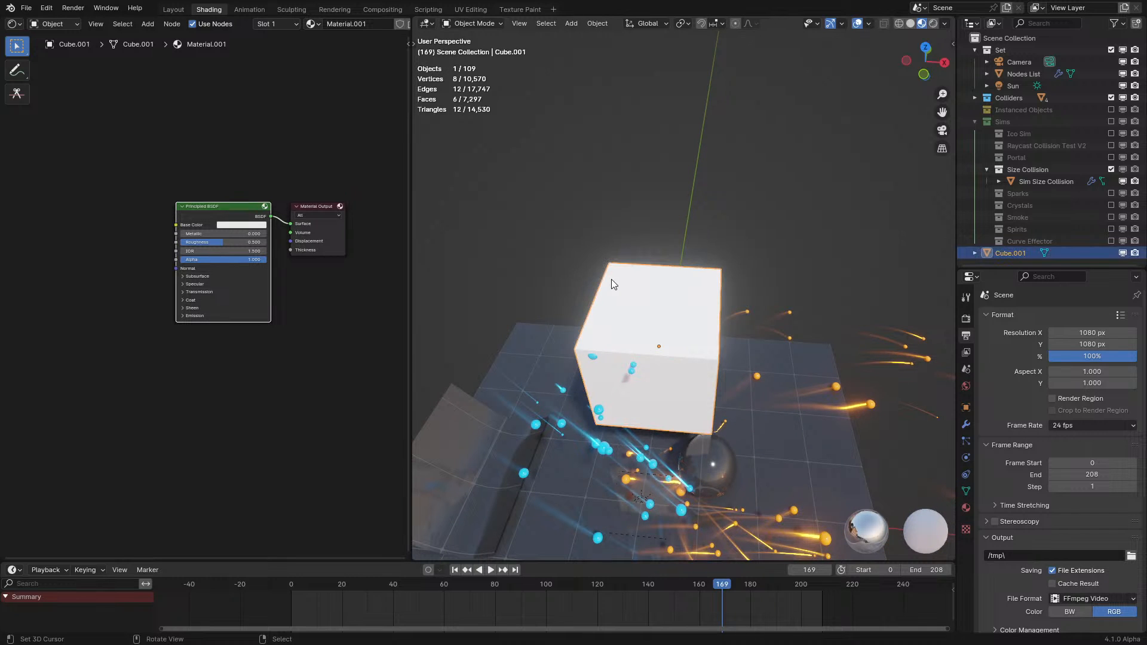
key("Delete")
- Select the Sim Size Collision trails and show their node tree in the Geometry Node Editor
left_click(598, 446)
scroll(167, 311, "down", 1)
middle_click_drag(158, 314, 348, 326)
scroll(608, 349, "down", 4)
middle_click_drag(608, 350, 599, 306)
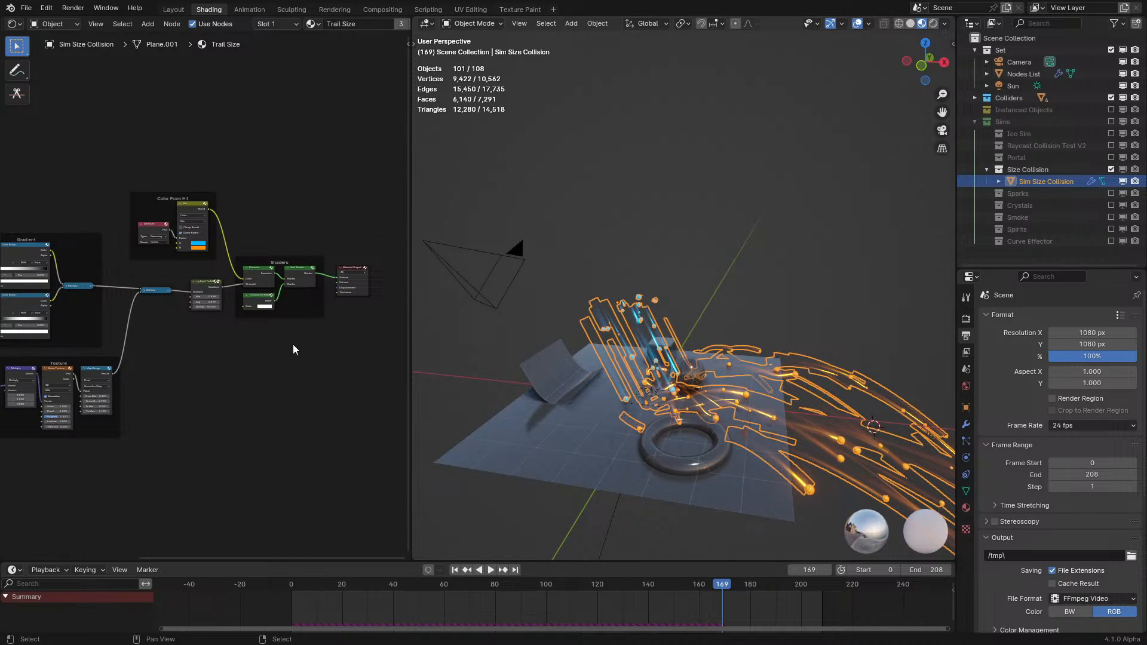
left_click(13, 24)
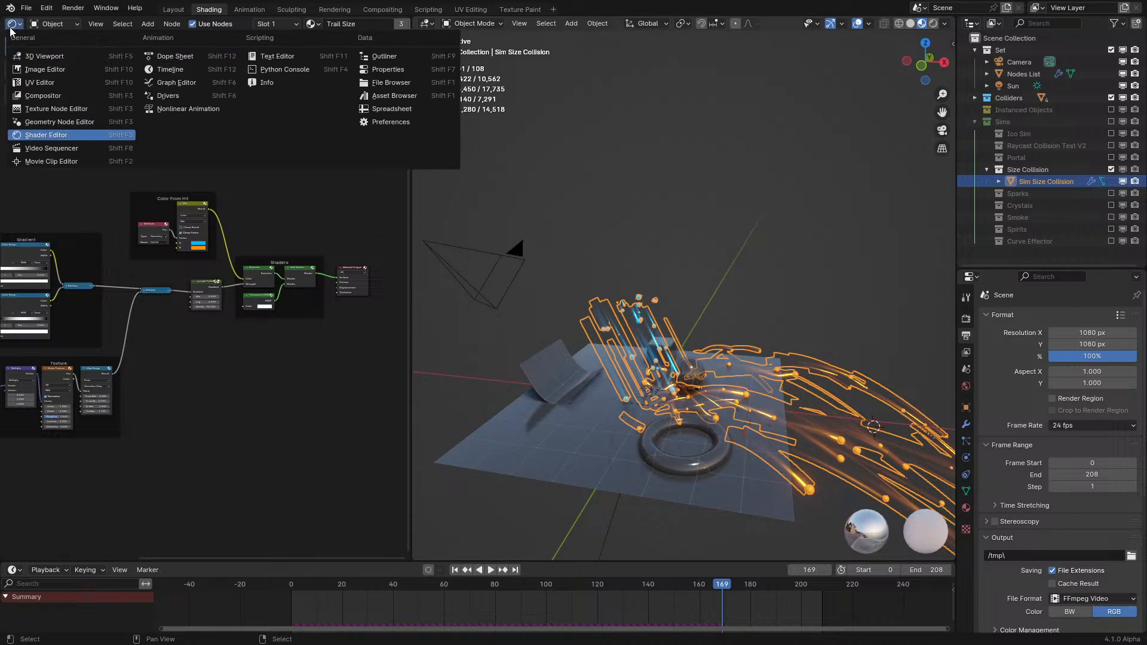
left_click(66, 124)
- Examine the Start Points and Custom Attribute nodes of the Sim Size Collision tree and deselect the object
scroll(111, 297, "up", 3)
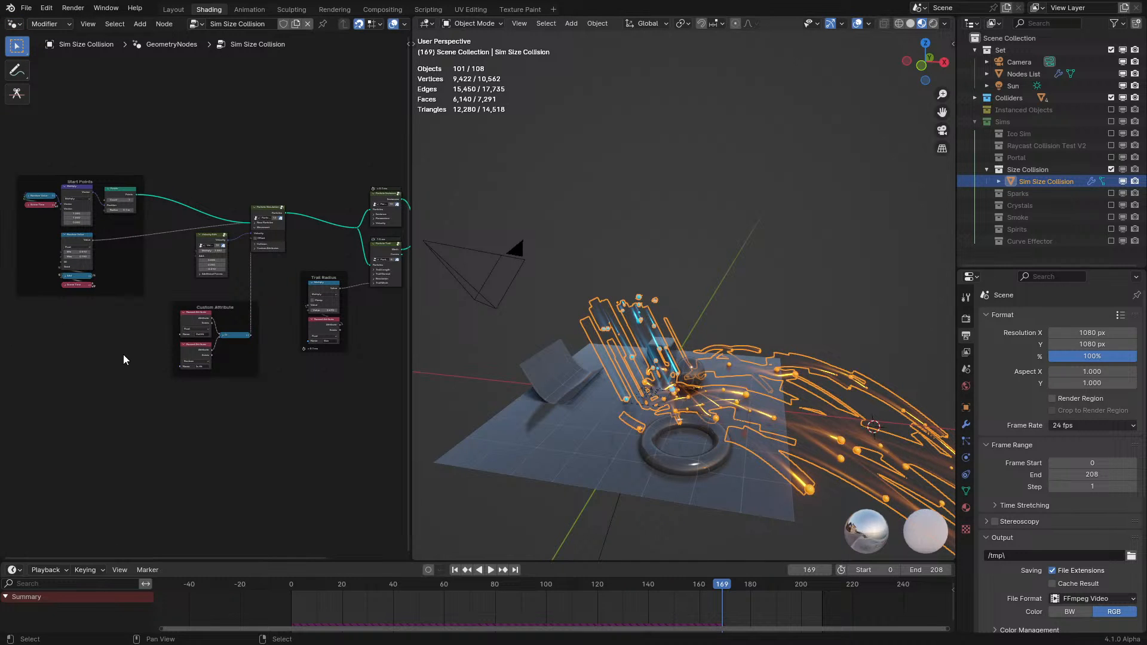
scroll(124, 356, "up", 1)
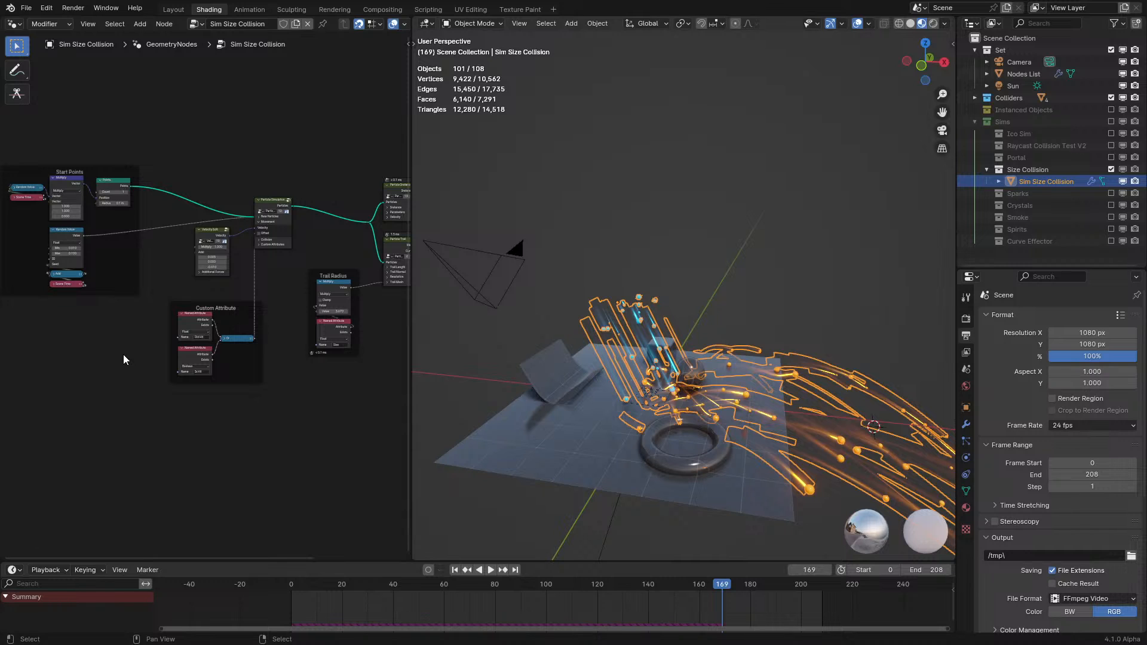
middle_click_drag(123, 353, 201, 285)
scroll(245, 344, "up", 4)
scroll(702, 293, "up", 2)
left_click(697, 266)
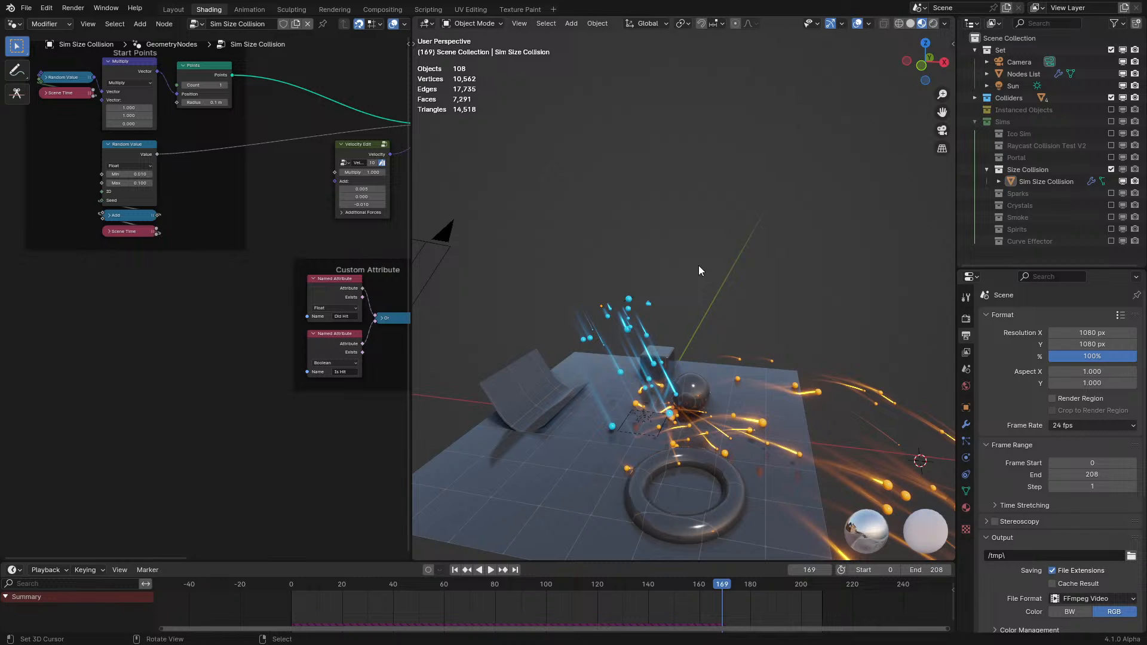
- Place a copy of the Did Hit Named Attribute node and its Custom Attribute frame below the Start Points group
scroll(244, 290, "up", 2)
left_click_drag(333, 284, 354, 292)
left_click(73, 407)
middle_click_drag(103, 380, 155, 310)
scroll(156, 310, "up", 5)
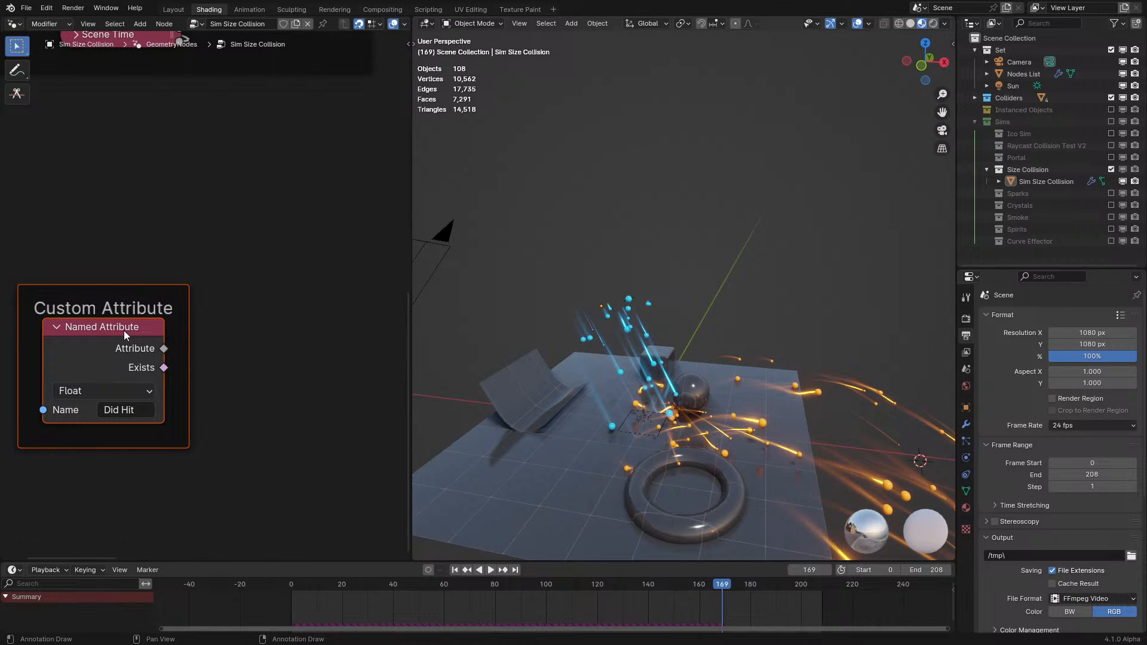
- Switch the node editor to the Shader Editor to show the Trail Size material
left_click(15, 24)
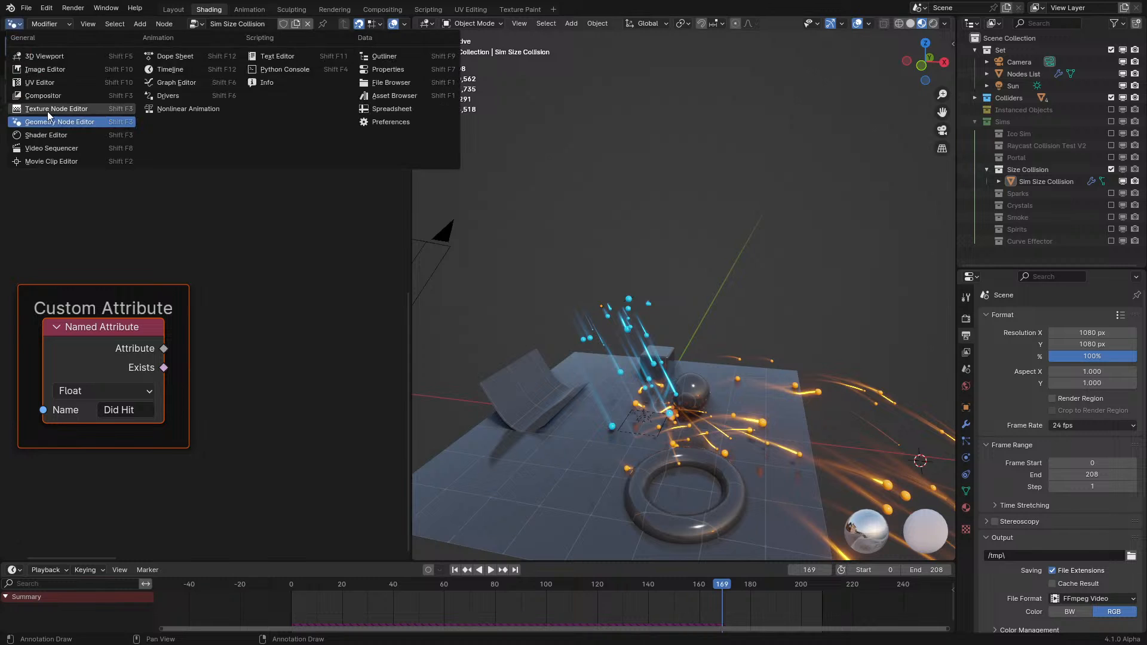
left_click(35, 122)
scroll(146, 291, "down", 3)
- Add an Attribute node to empty space in the Trail Size material and leave its name blank
key("shift+a")
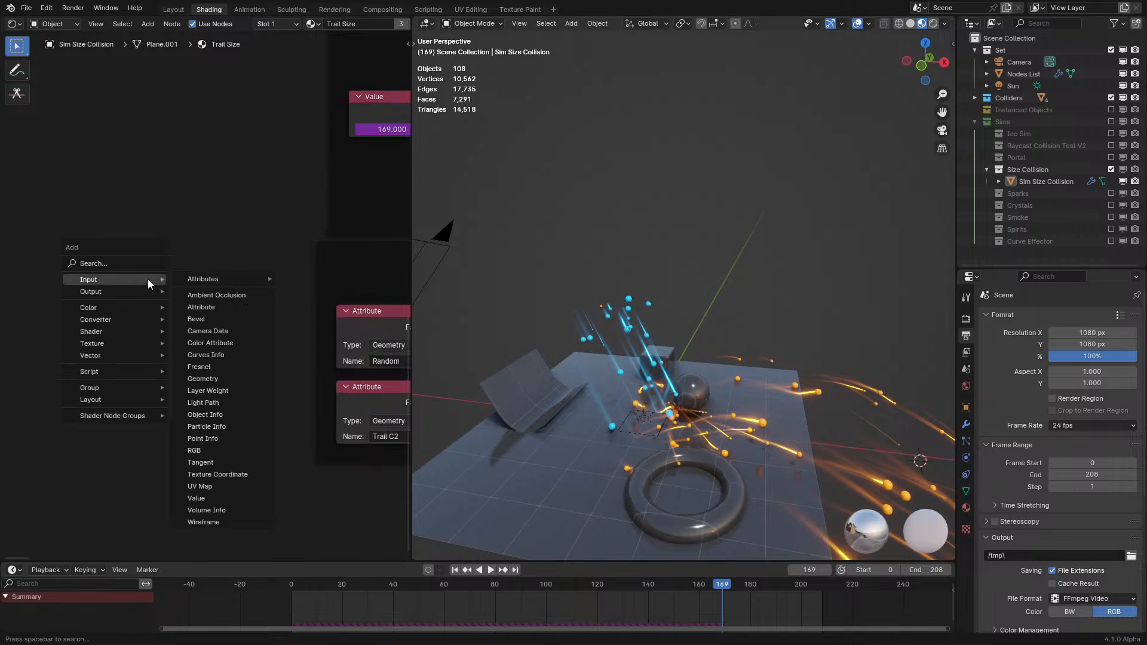
mouse_move(119, 279)
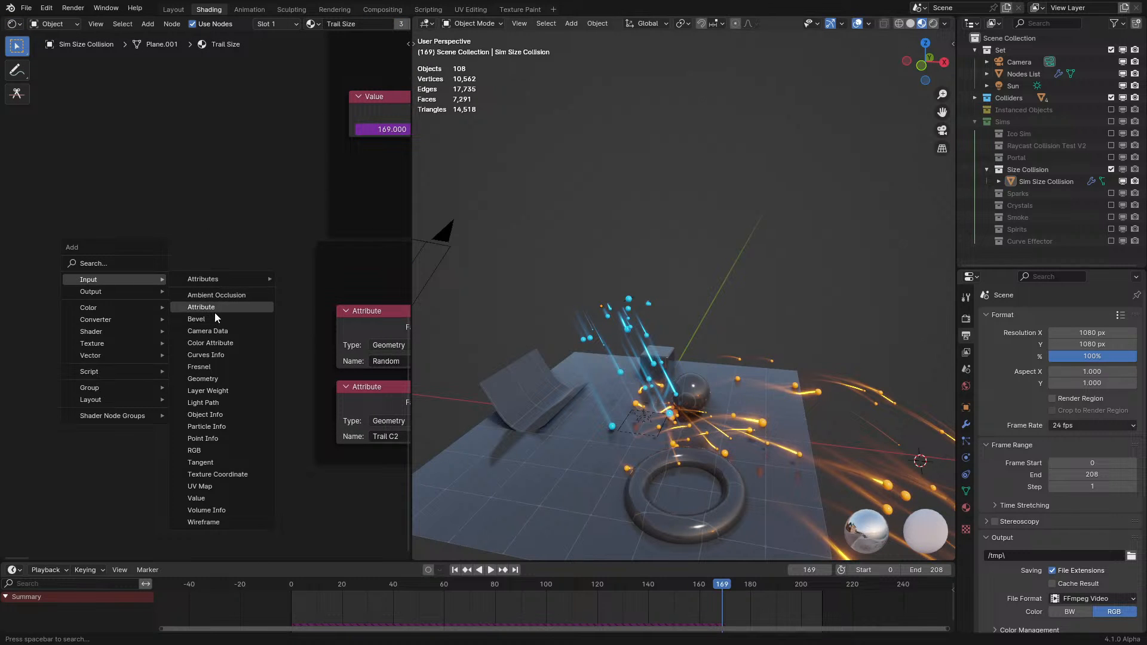
left_click(213, 310)
left_click(203, 335)
scroll(198, 342, "up", 2)
left_click(180, 335)
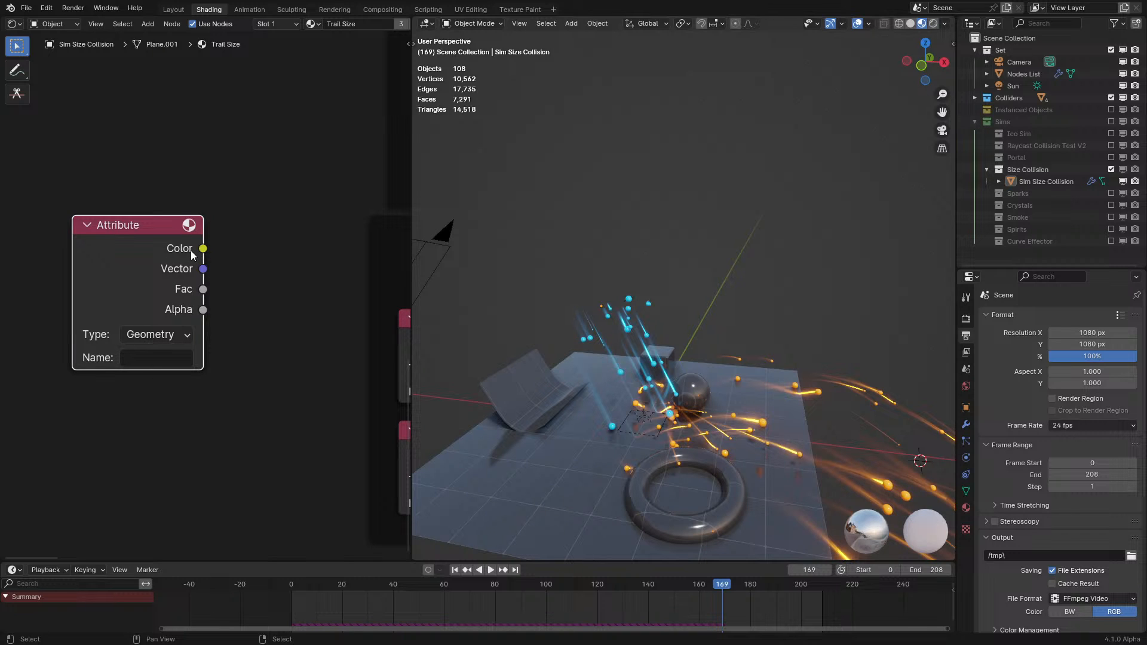
- Inspect the colliding particles and trails from several angles and show the View Layer properties
scroll(725, 241, "down", 5)
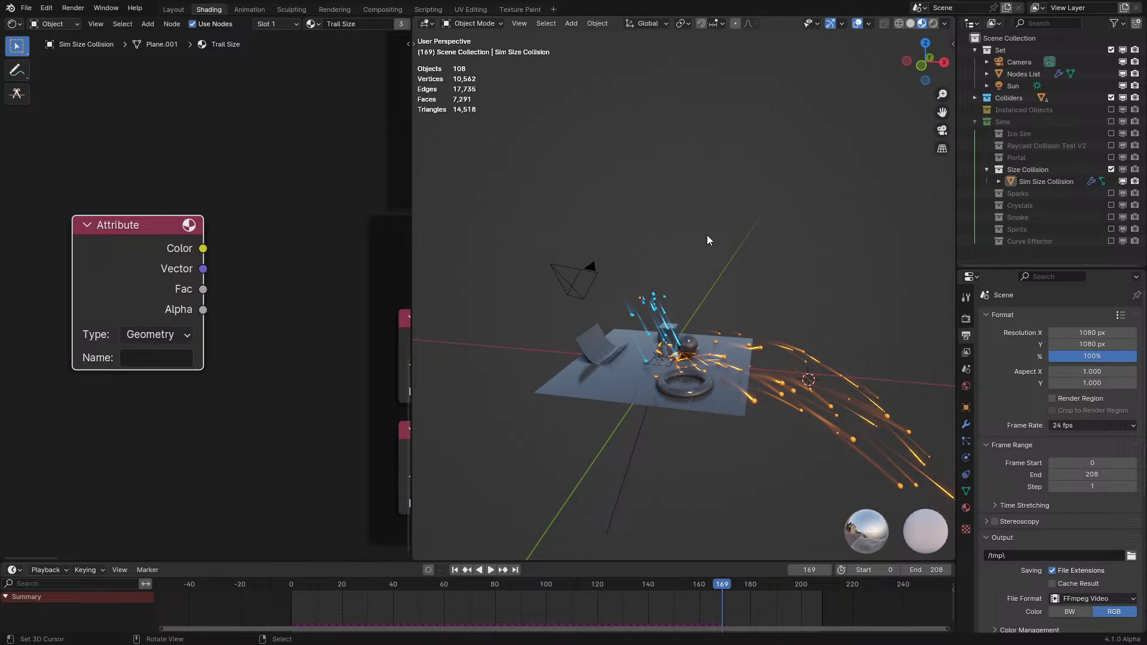
scroll(589, 268, "up", 5)
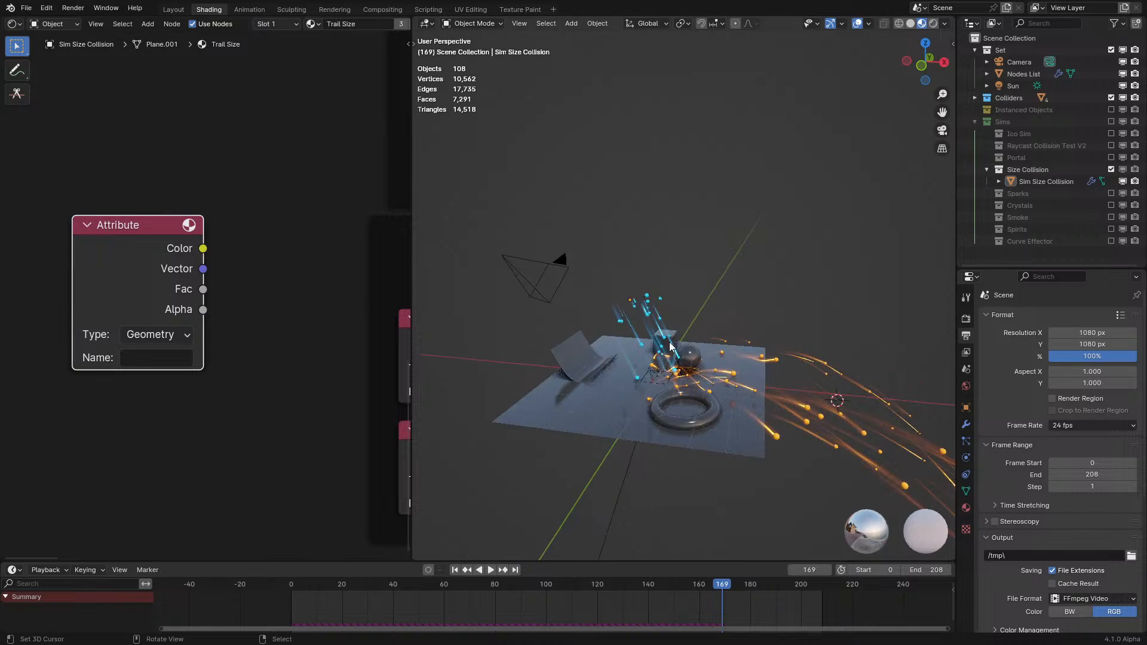
middle_click_drag(589, 269, 576, 370)
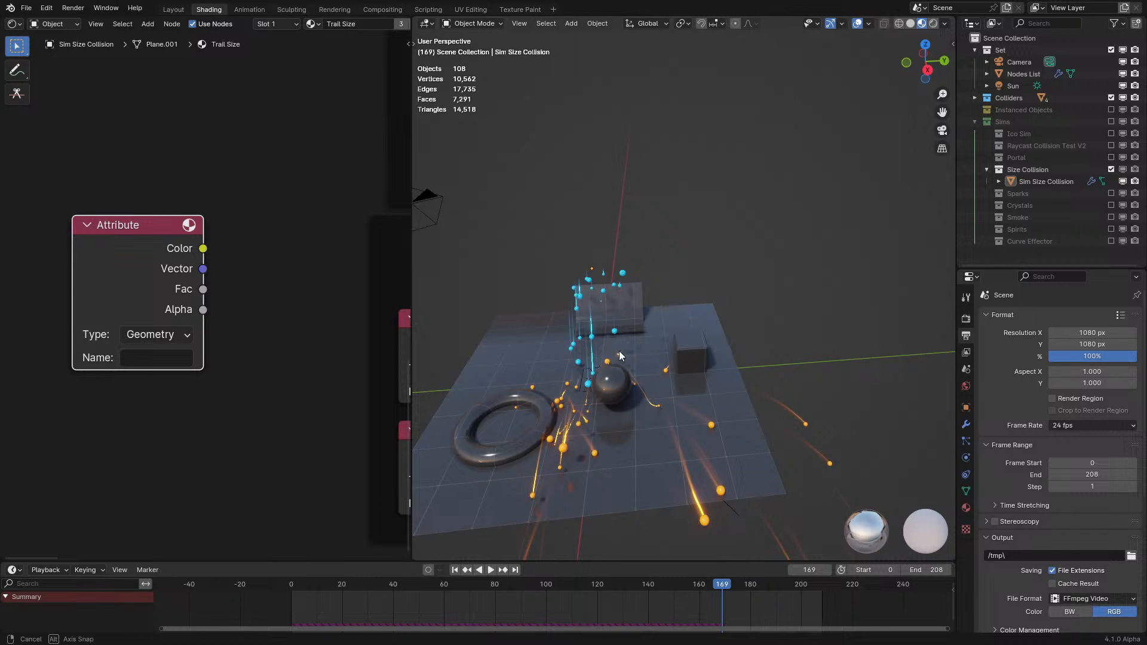
middle_click_drag(575, 366, 718, 318)
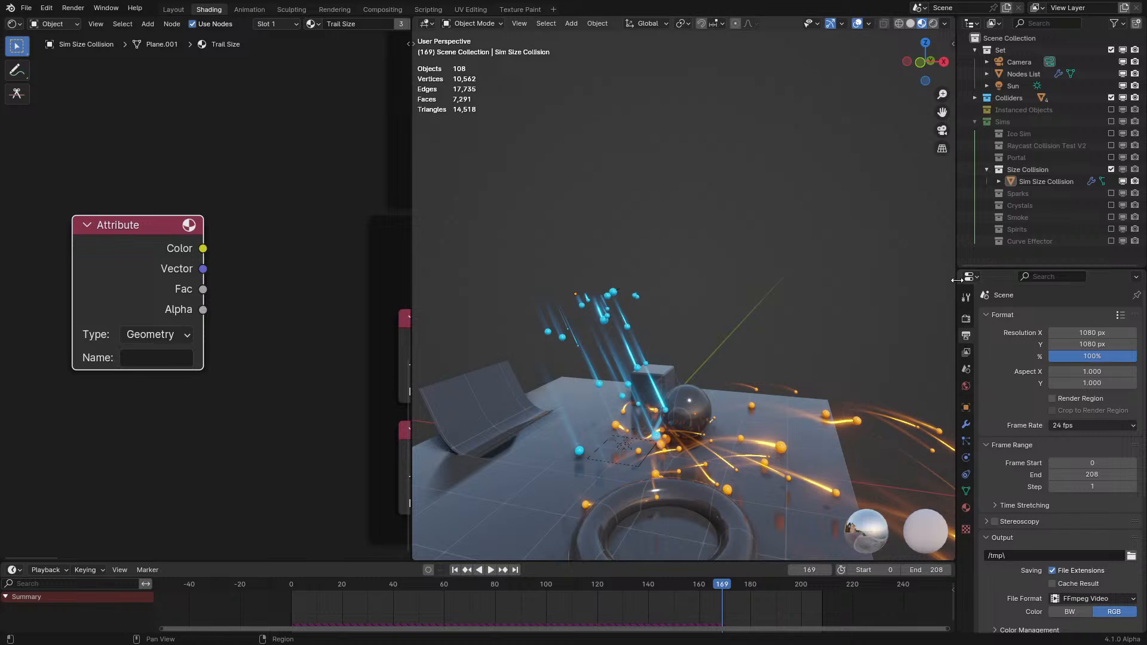
left_click(966, 355)
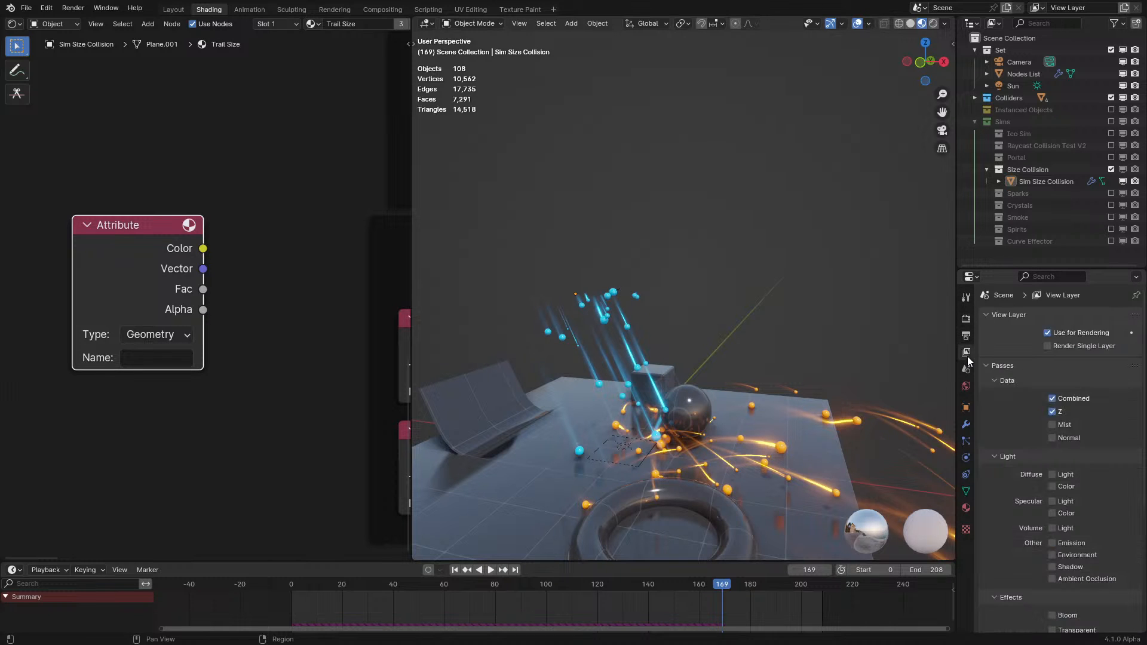
- Delete the unnamed Attribute node from the Trail Size material
key("x")
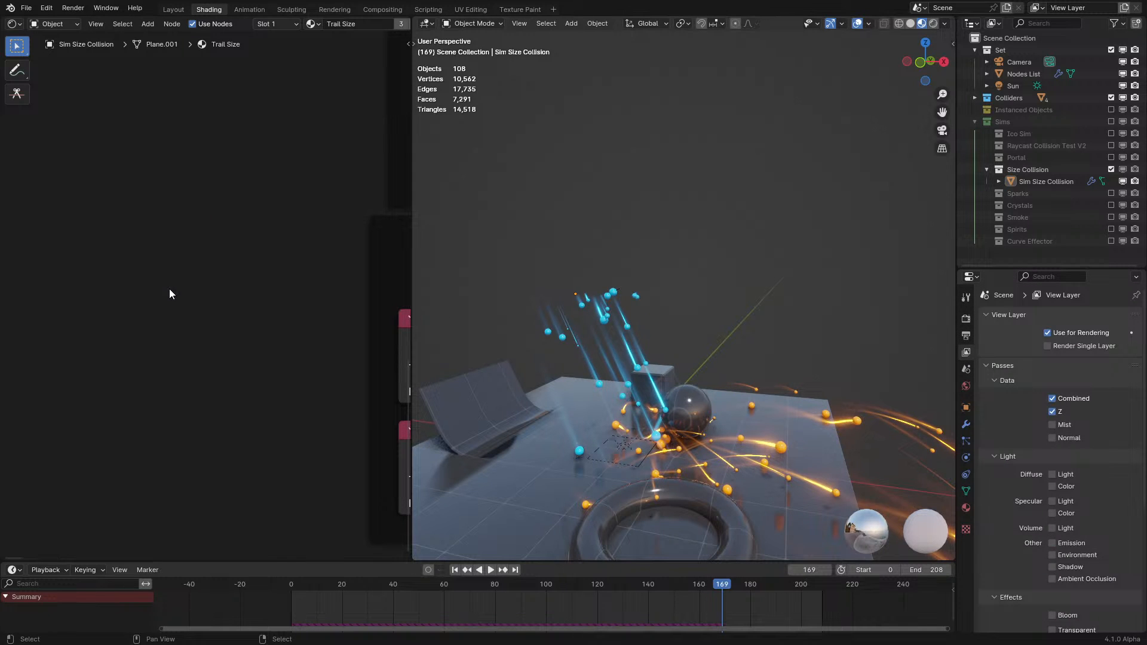
scroll(174, 295, "down", 3)
middle_click_drag(176, 295, 115, 298)
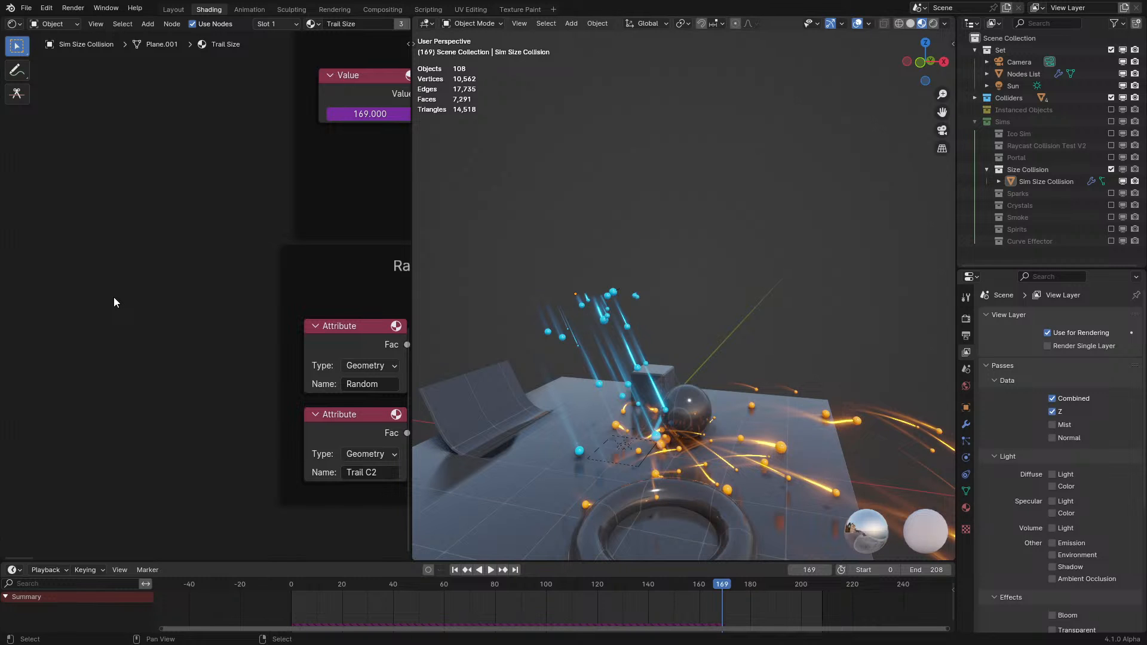
- Delete the Trail C2 Attribute node and the Add node from the Random frame, and align the Random Attribute node beside Multiply
scroll(114, 299, "down", 10)
middle_click_drag(201, 255, 125, 282)
scroll(90, 272, "up", 6)
scroll(126, 287, "up", 1)
left_click_drag(133, 285, 134, 295)
left_click_drag(82, 361, 105, 369)
left_click(139, 398)
left_click(48, 415)
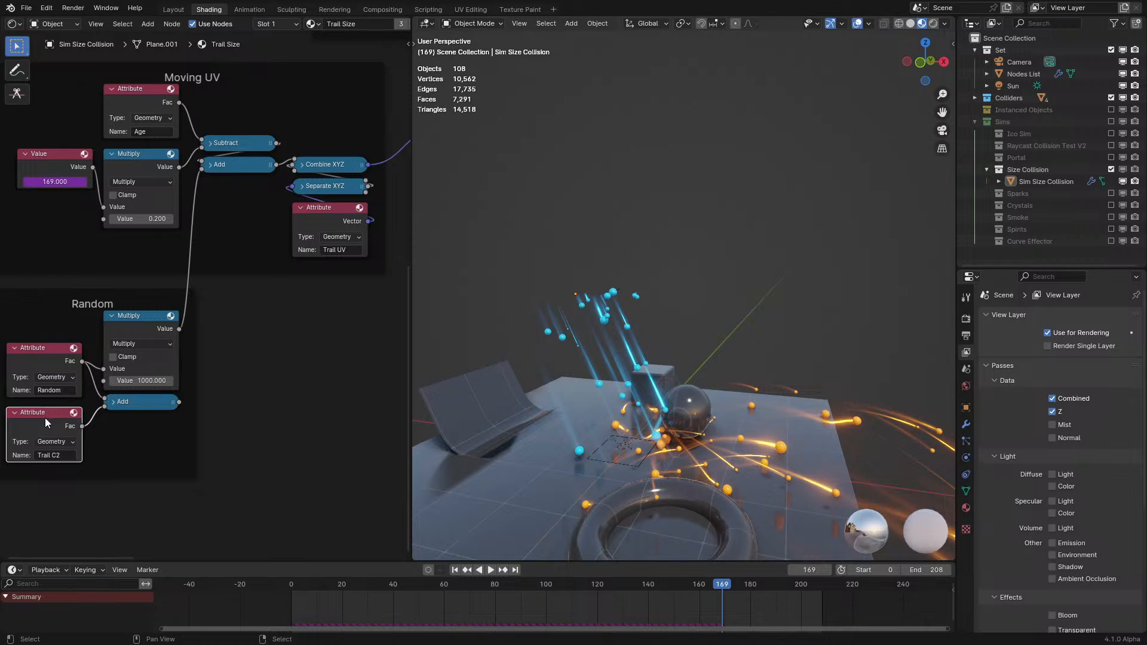
key("x")
right_click(110, 405)
key("Escape")
key("x")
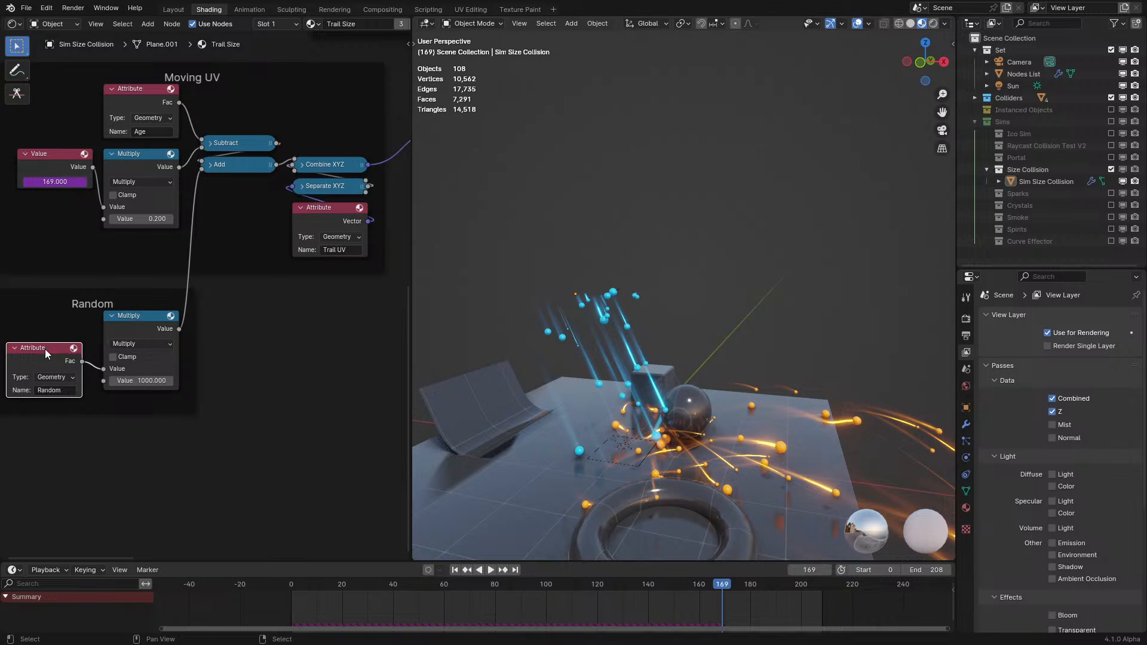
left_click_drag(45, 349, 49, 316)
left_click(112, 326)
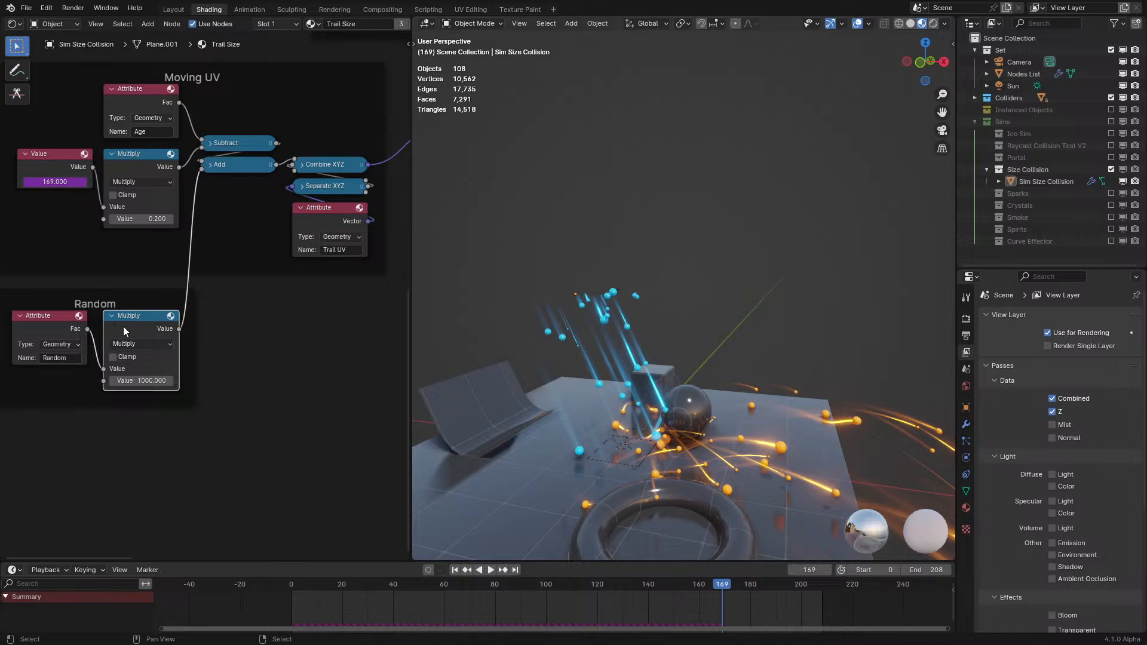
- Play the particle collision animation and watch the trails through the scene camera
key("KP_0")
scroll(772, 328, "down", 1)
scroll(772, 328, "up", 1)
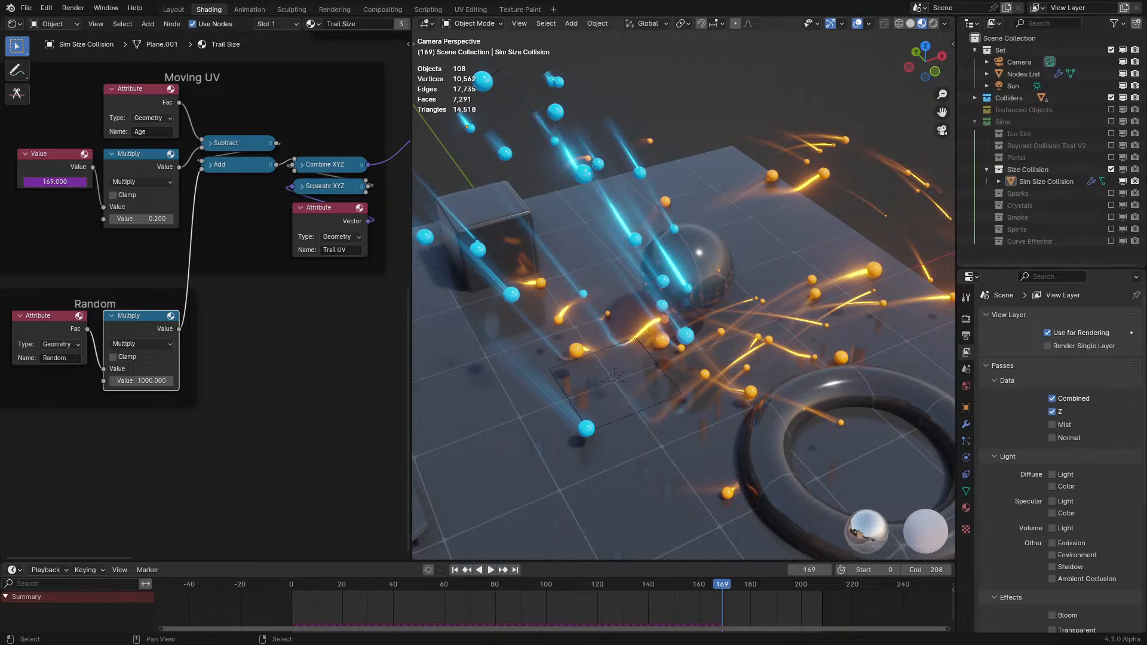
middle_click_drag(517, 394, 522, 395)
key("space")
scroll(522, 397, "up", 4)
scroll(522, 396, "up", 1)
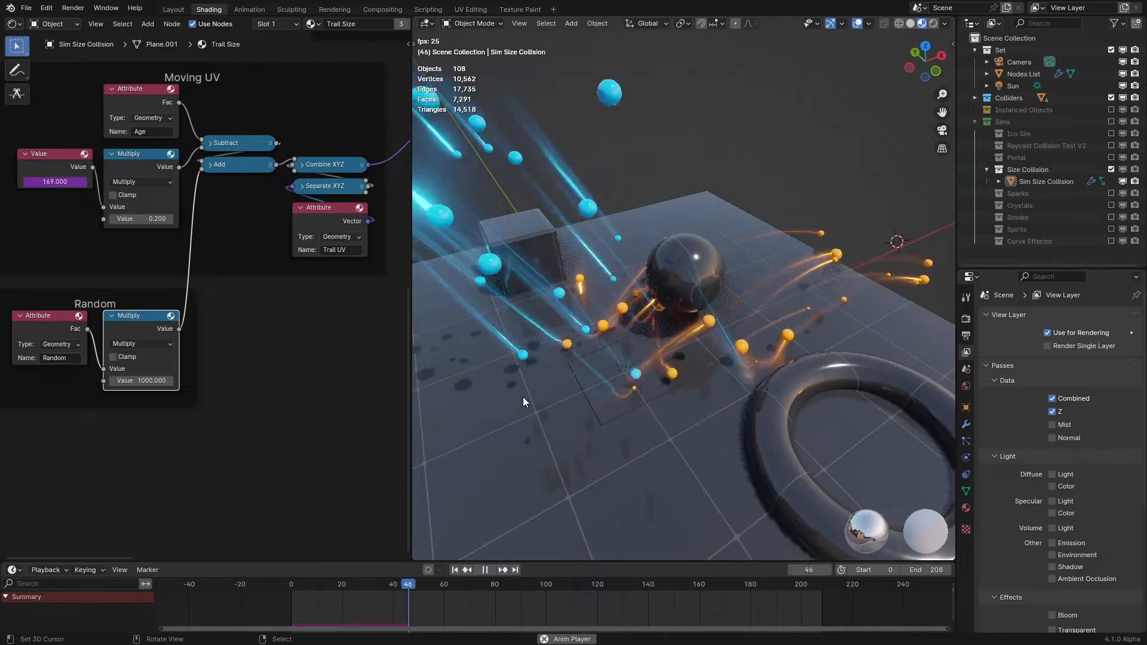
middle_click_drag(523, 397, 506, 401)
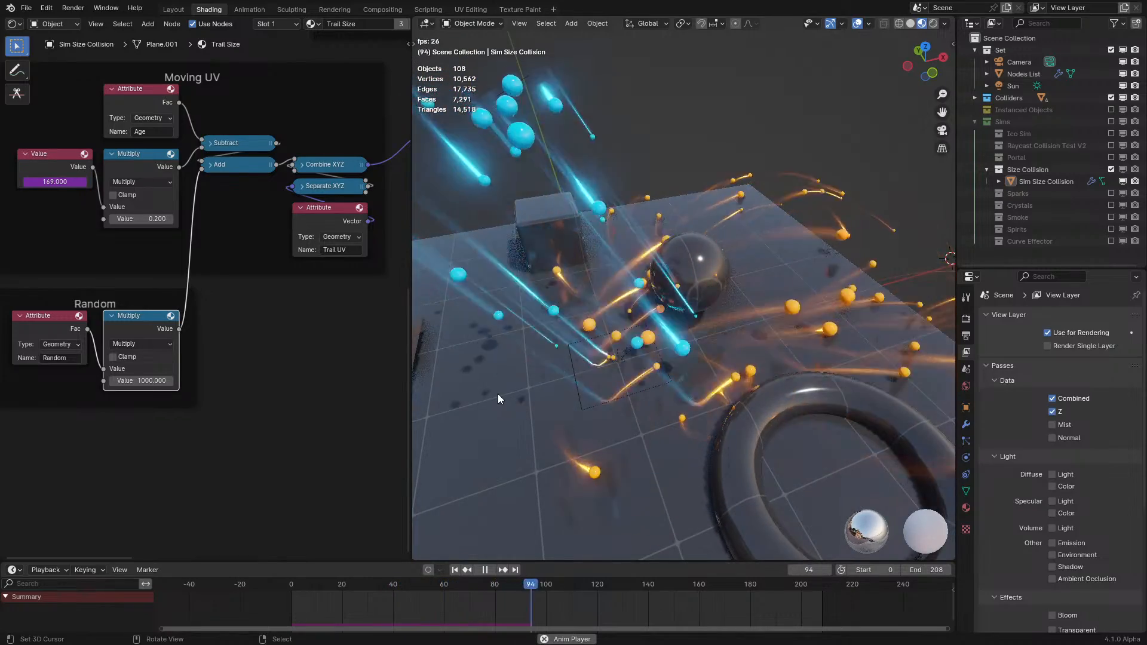
key("KP_0")
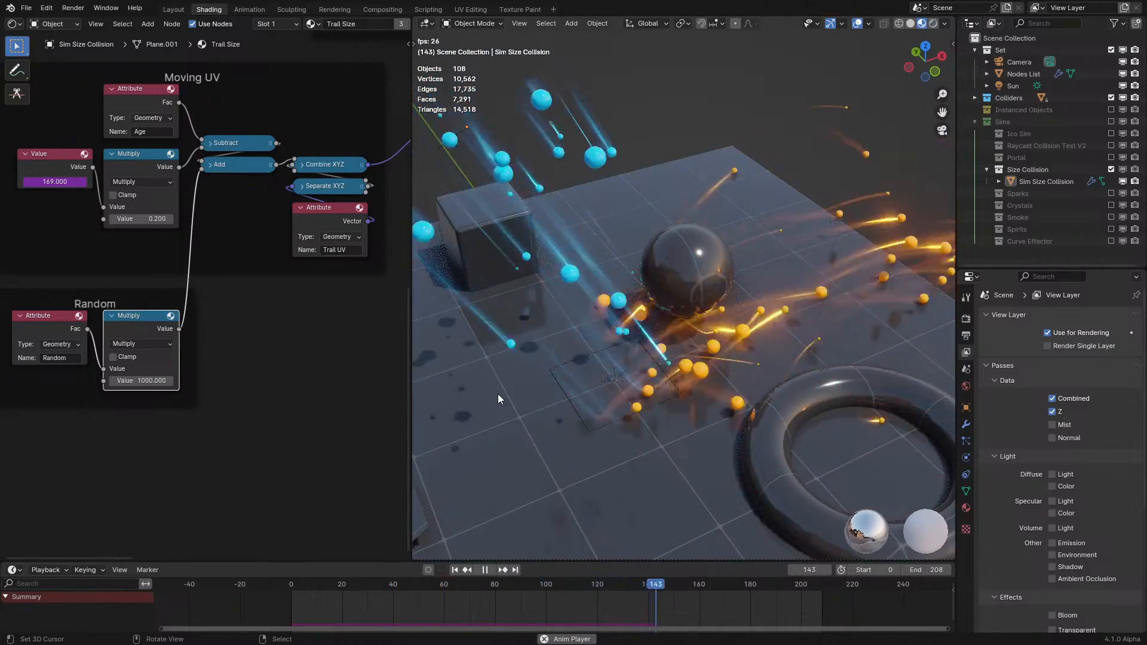